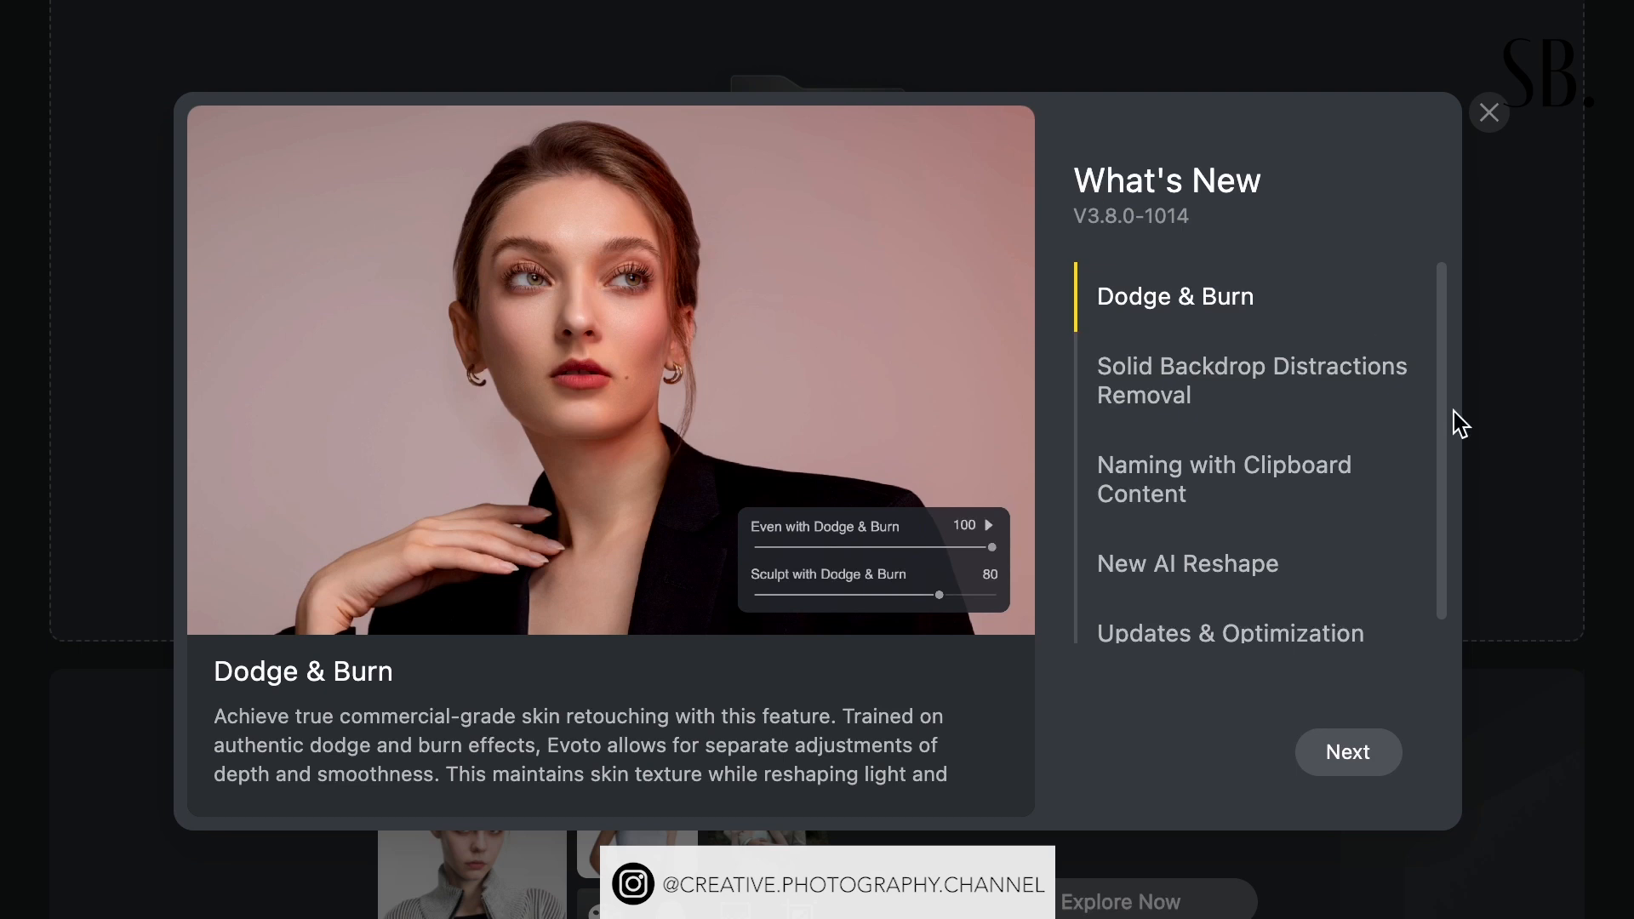
# - Page through the What's New notes on backdrop distraction removal, clipboard naming, and AI Reshape
pyautogui.click(1350, 763)
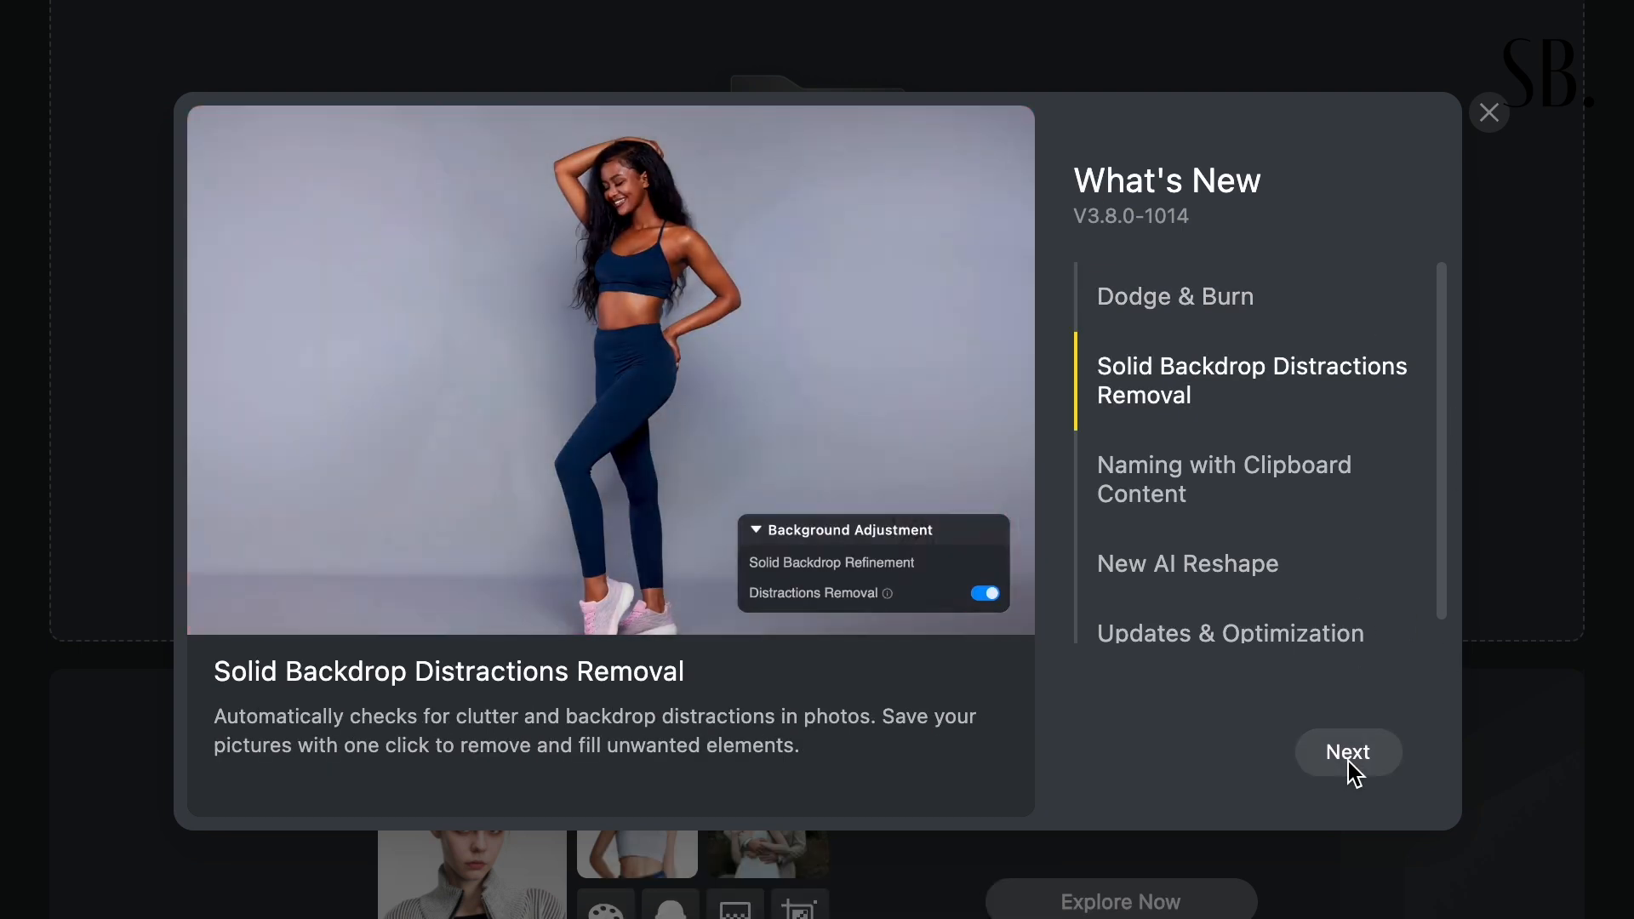
pyautogui.click(1354, 771)
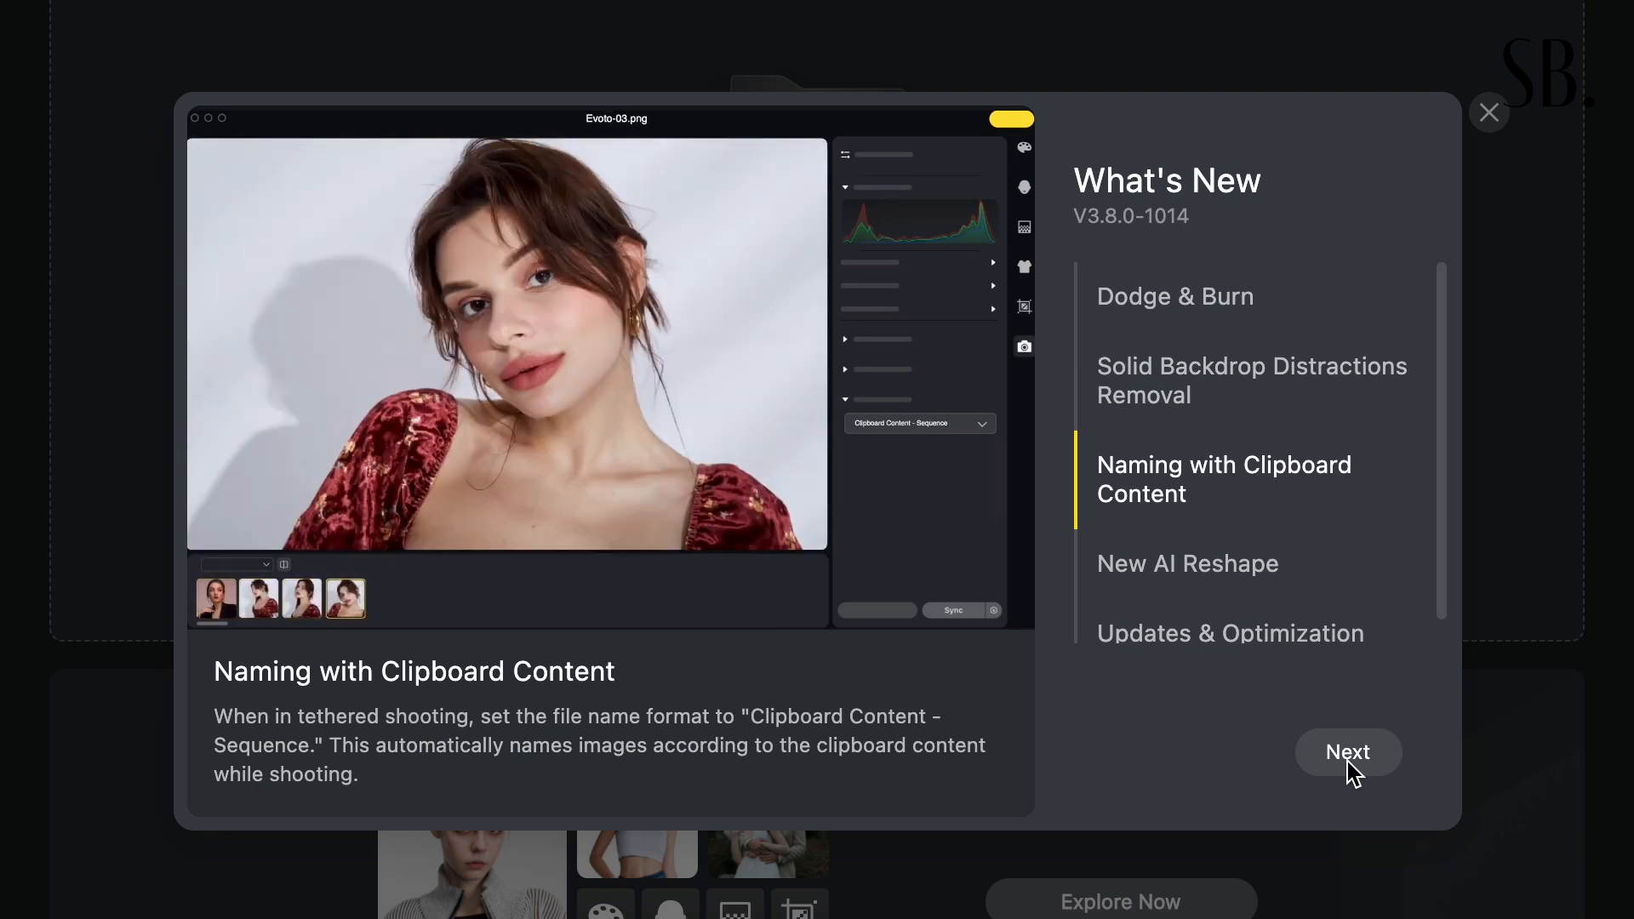
pyautogui.click(1349, 763)
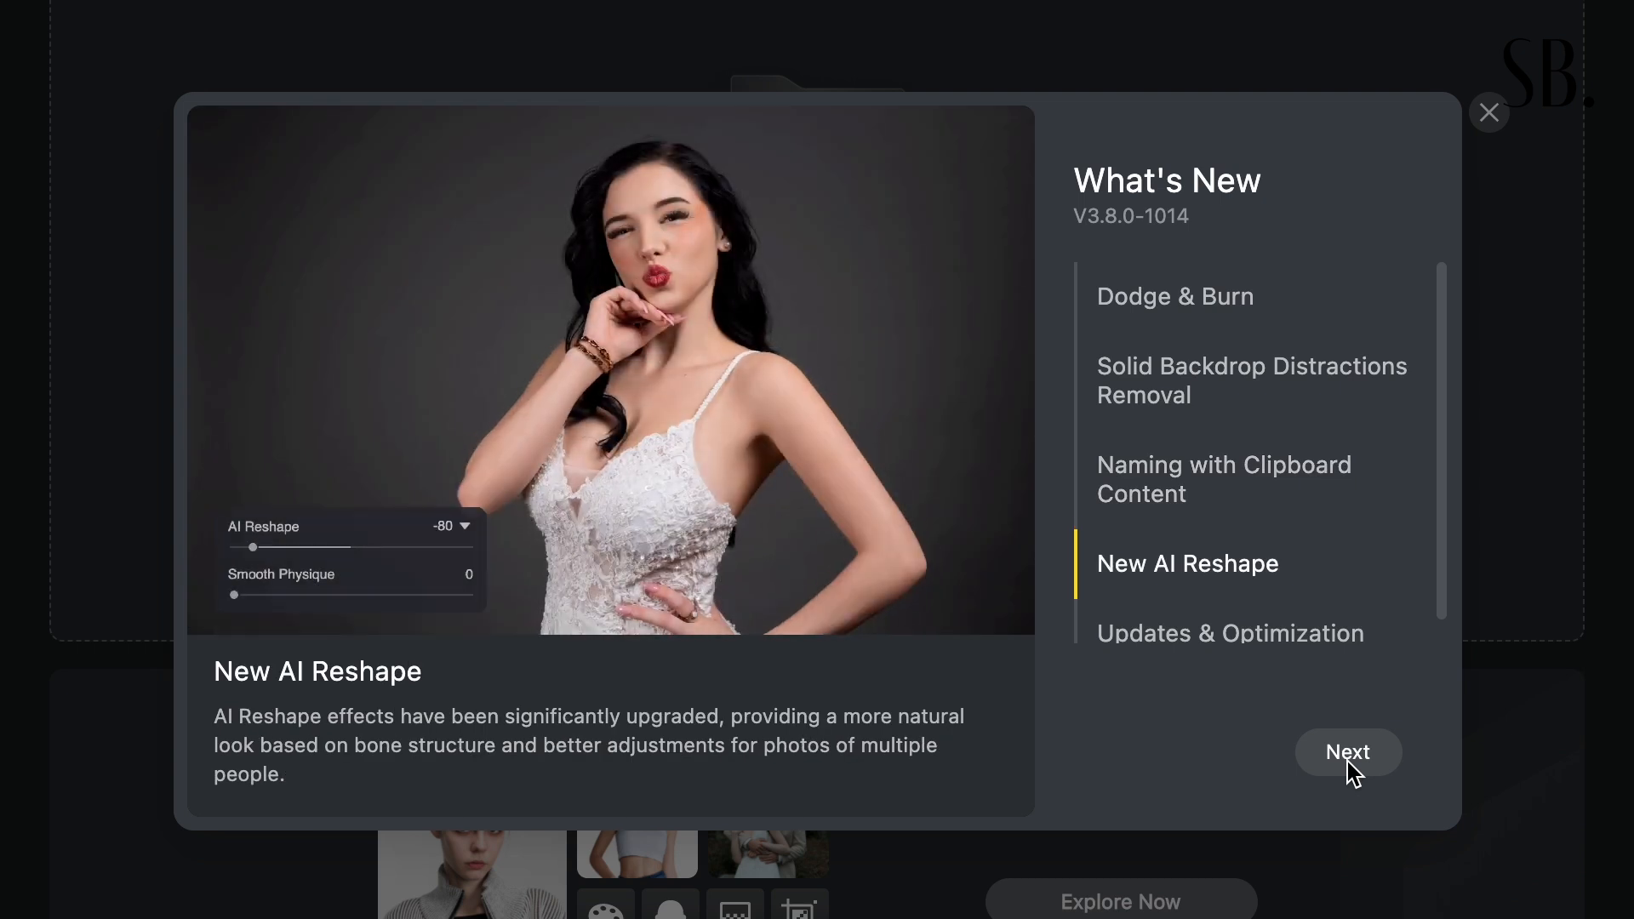
pyautogui.click(1349, 762)
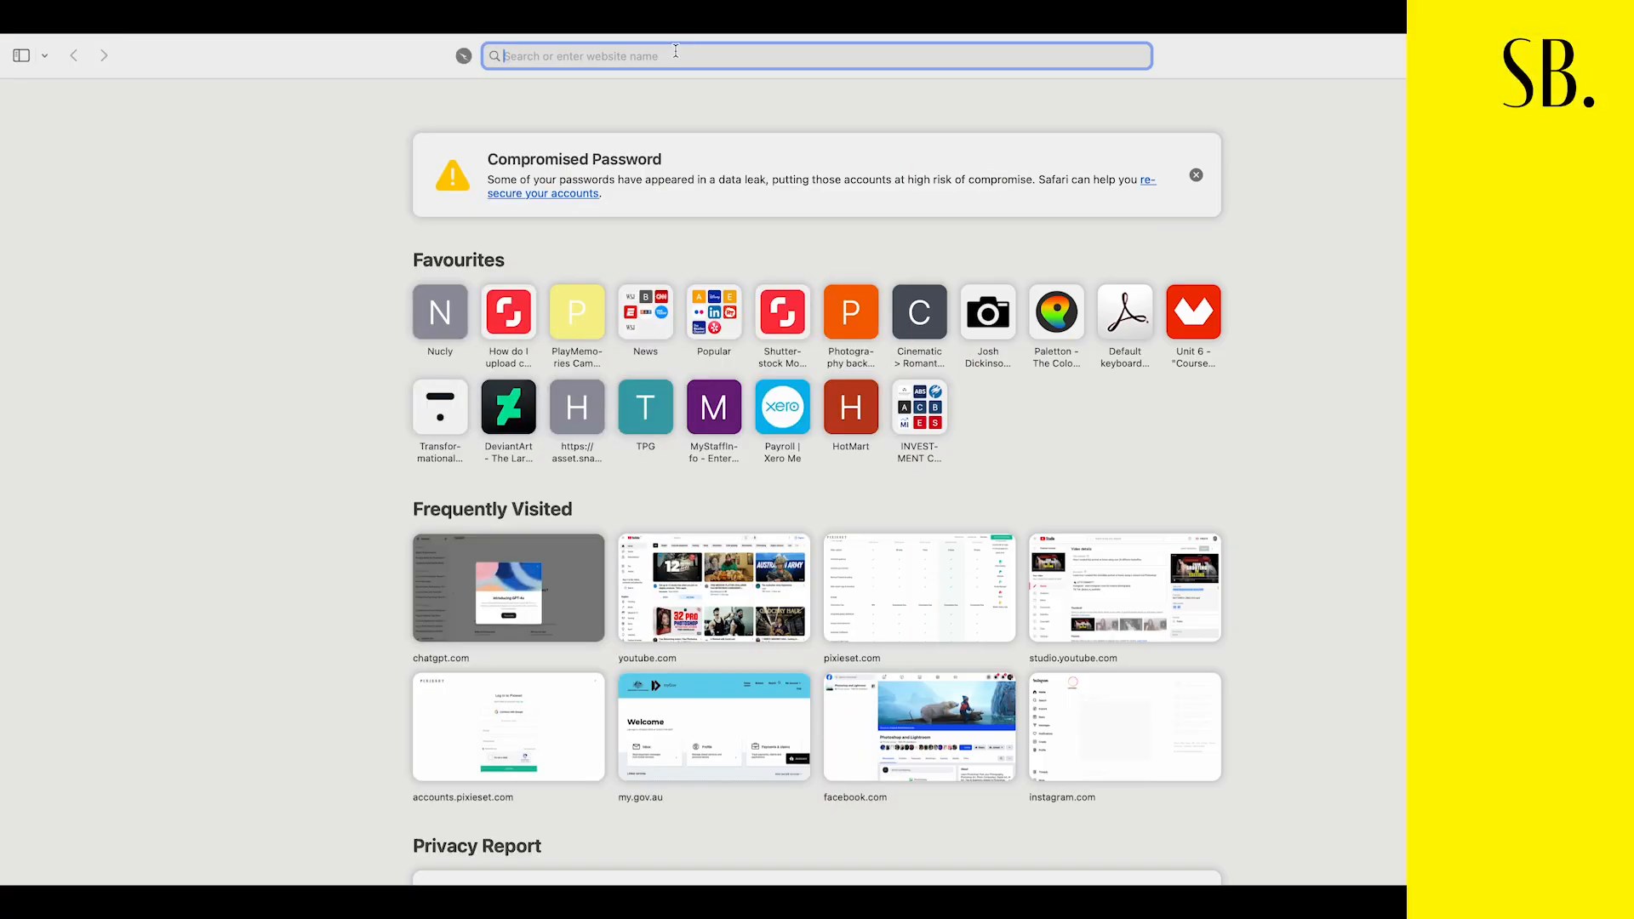
pyautogui.write('www.')
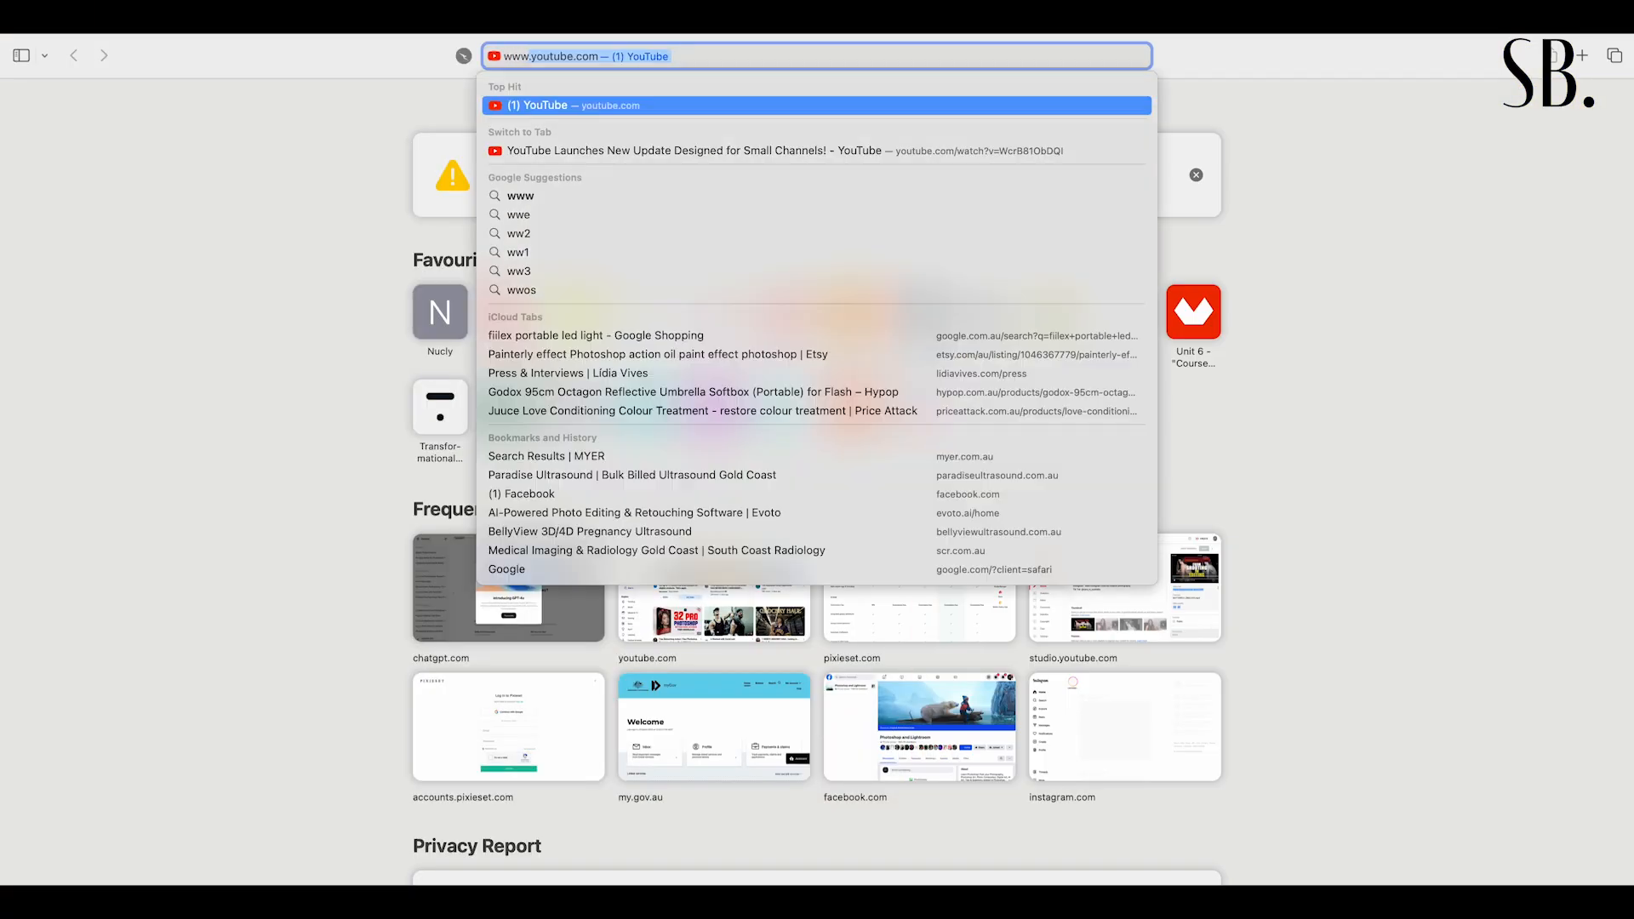
pyautogui.write('e')
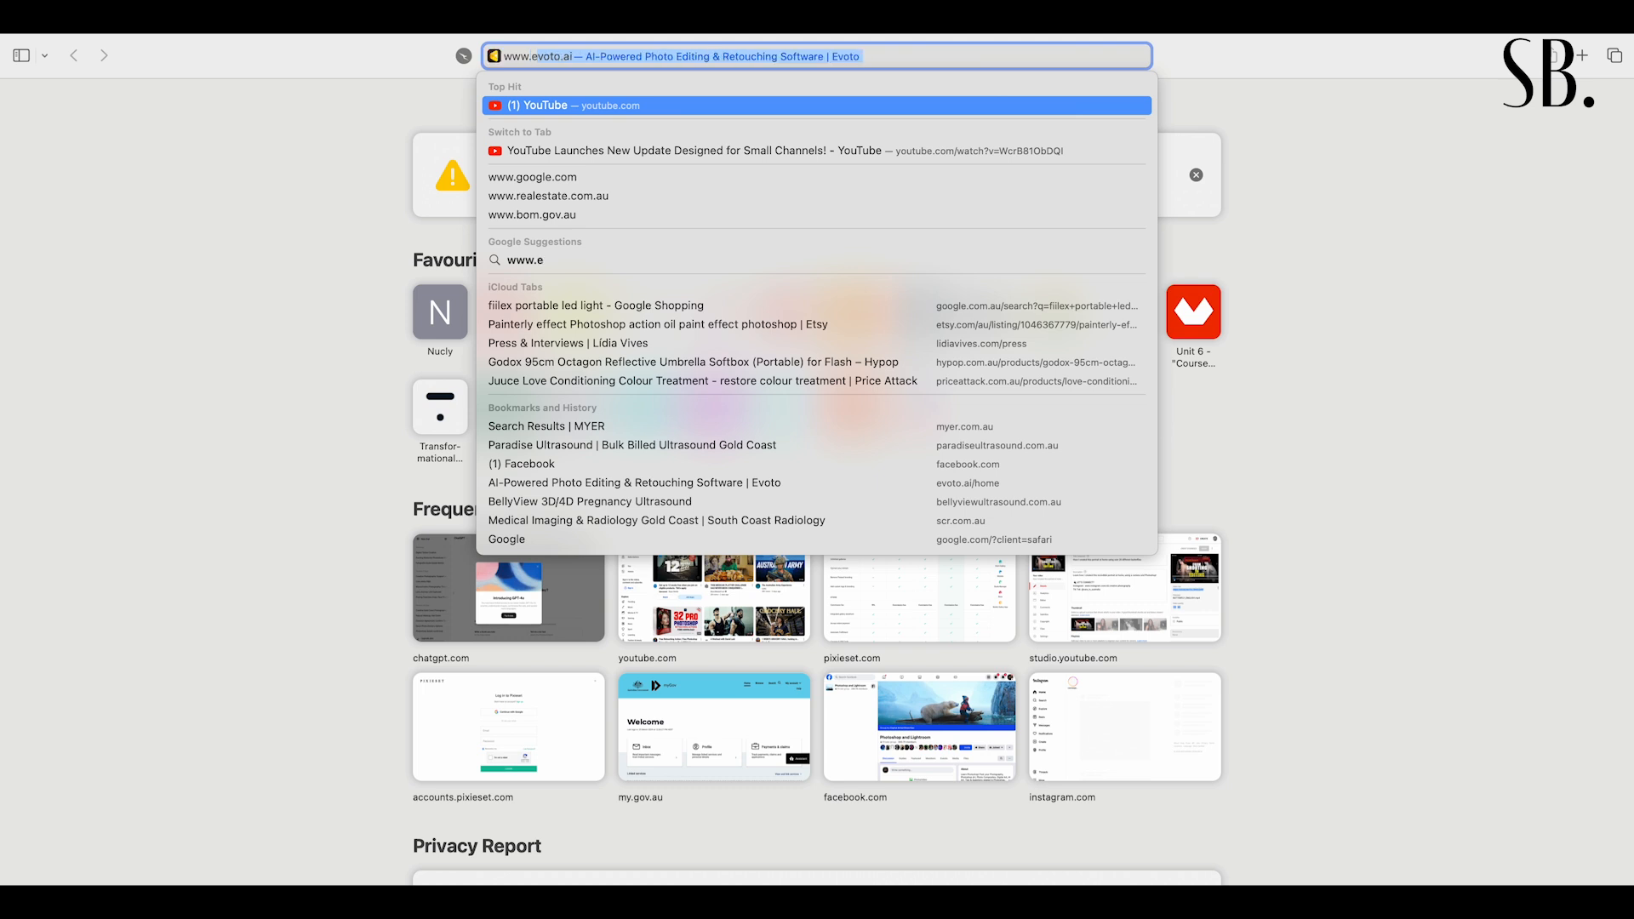
pyautogui.write('voto.ai')
pyautogui.press('Return')
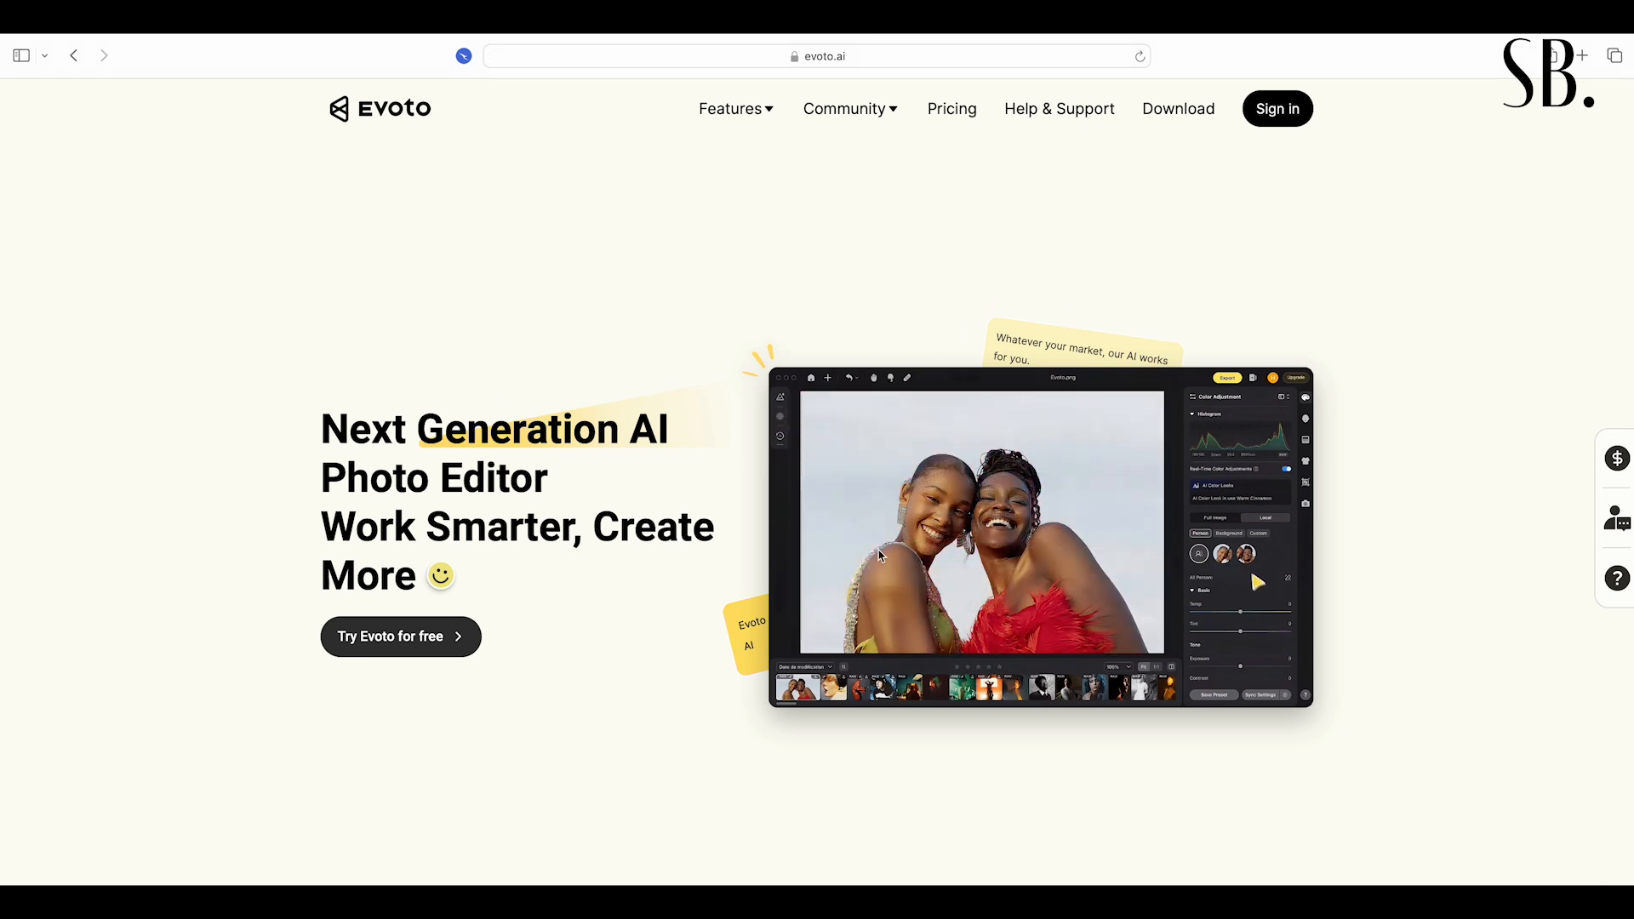
# - Open the Get started guide on the Evoto website and look over its workspace topics
pyautogui.moveTo(851, 120)
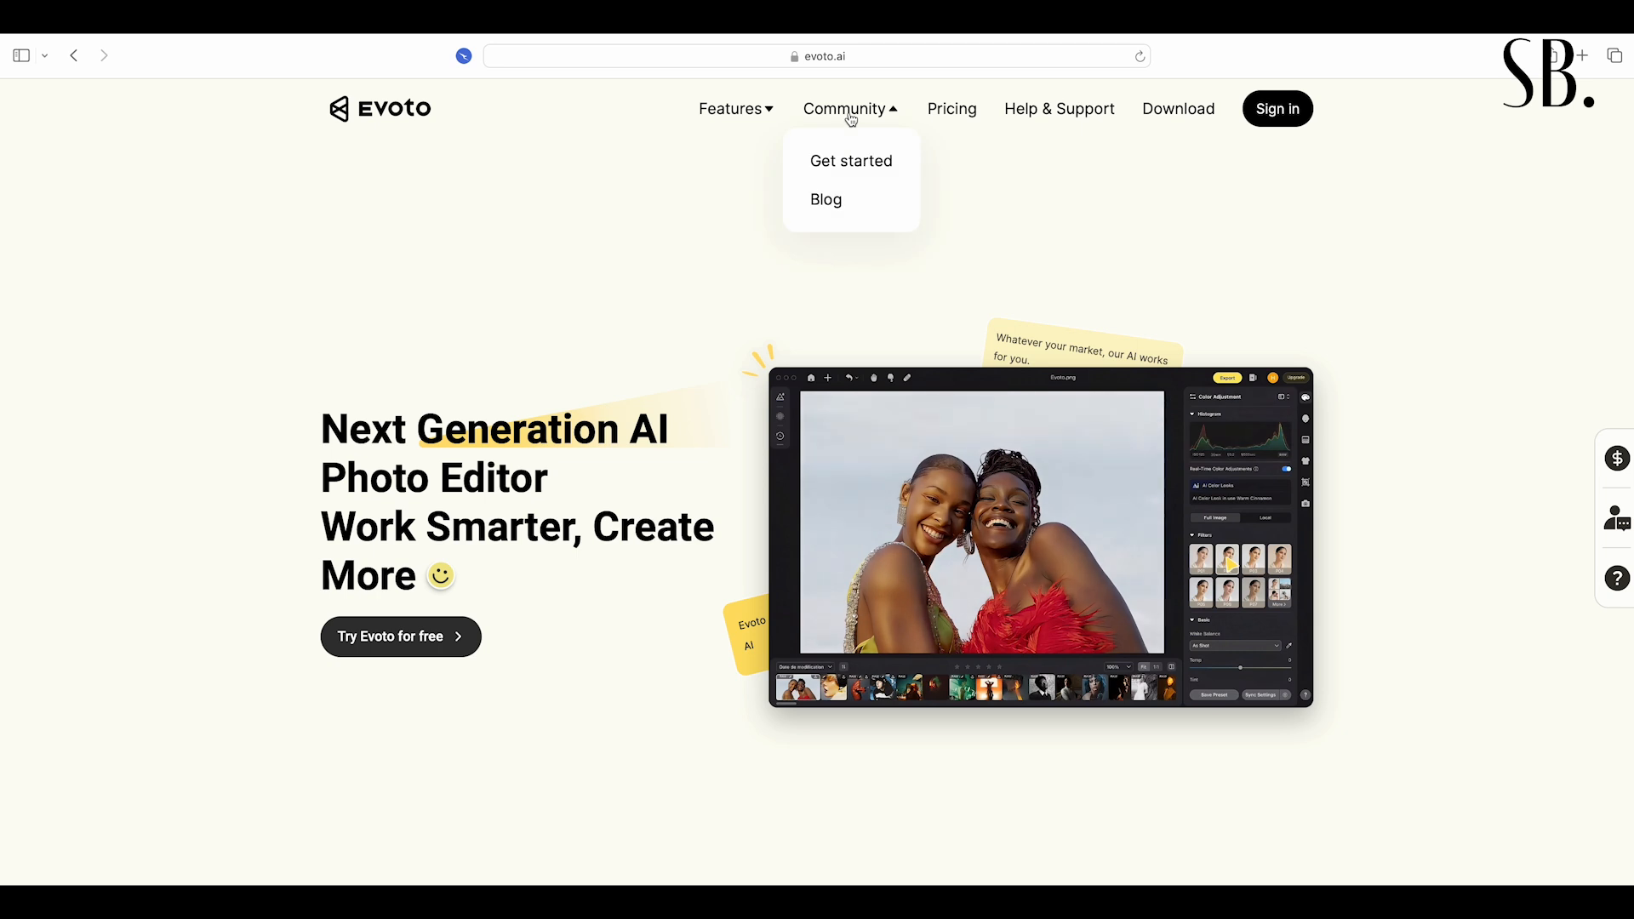
pyautogui.click(844, 160)
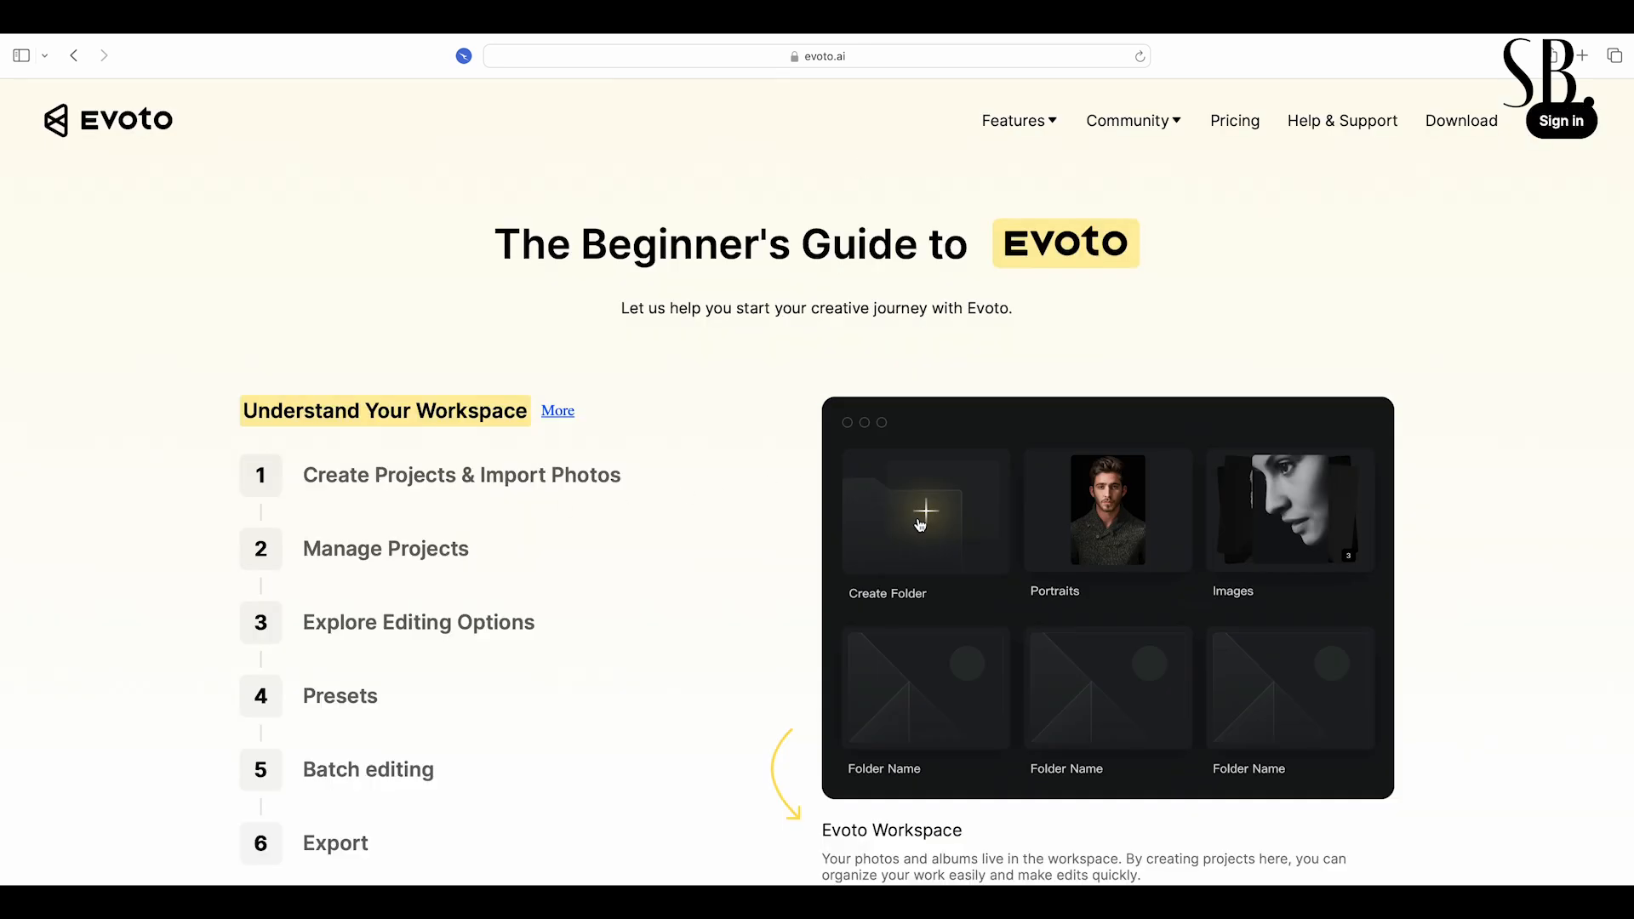
pyautogui.scroll(-5, 920, 526)
pyautogui.scroll(5, 920, 526)
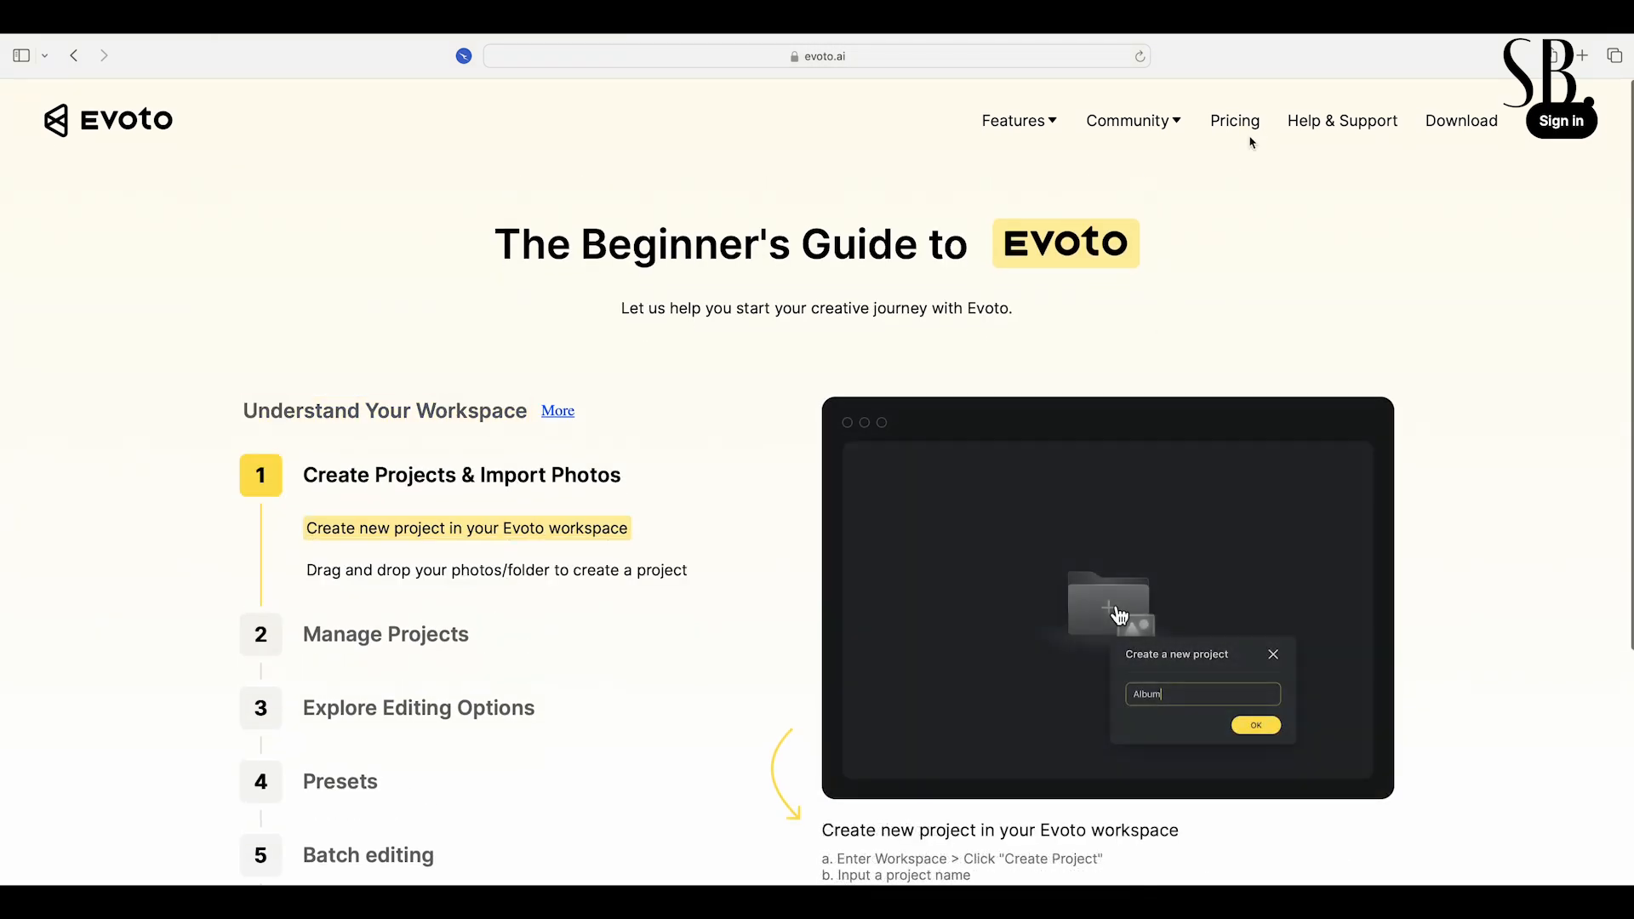
# - Open the pricing page and review the Pay-as-You-Go, Annual Subscription, and Enterprise plans and what they include
pyautogui.click(1254, 125)
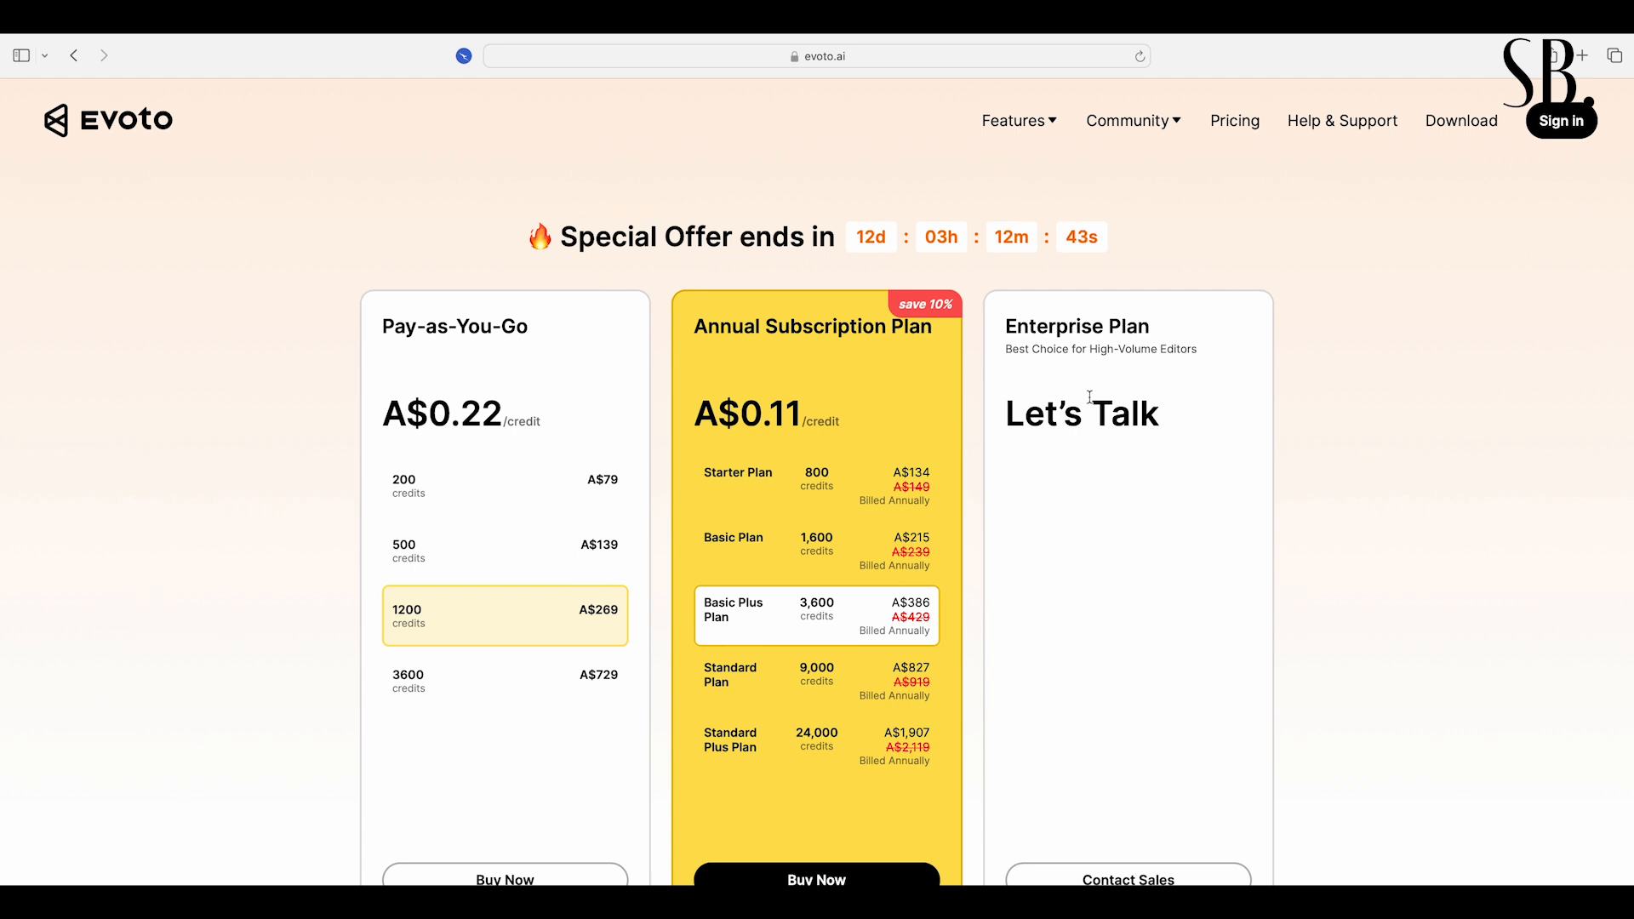
pyautogui.scroll(-5, 1169, 545)
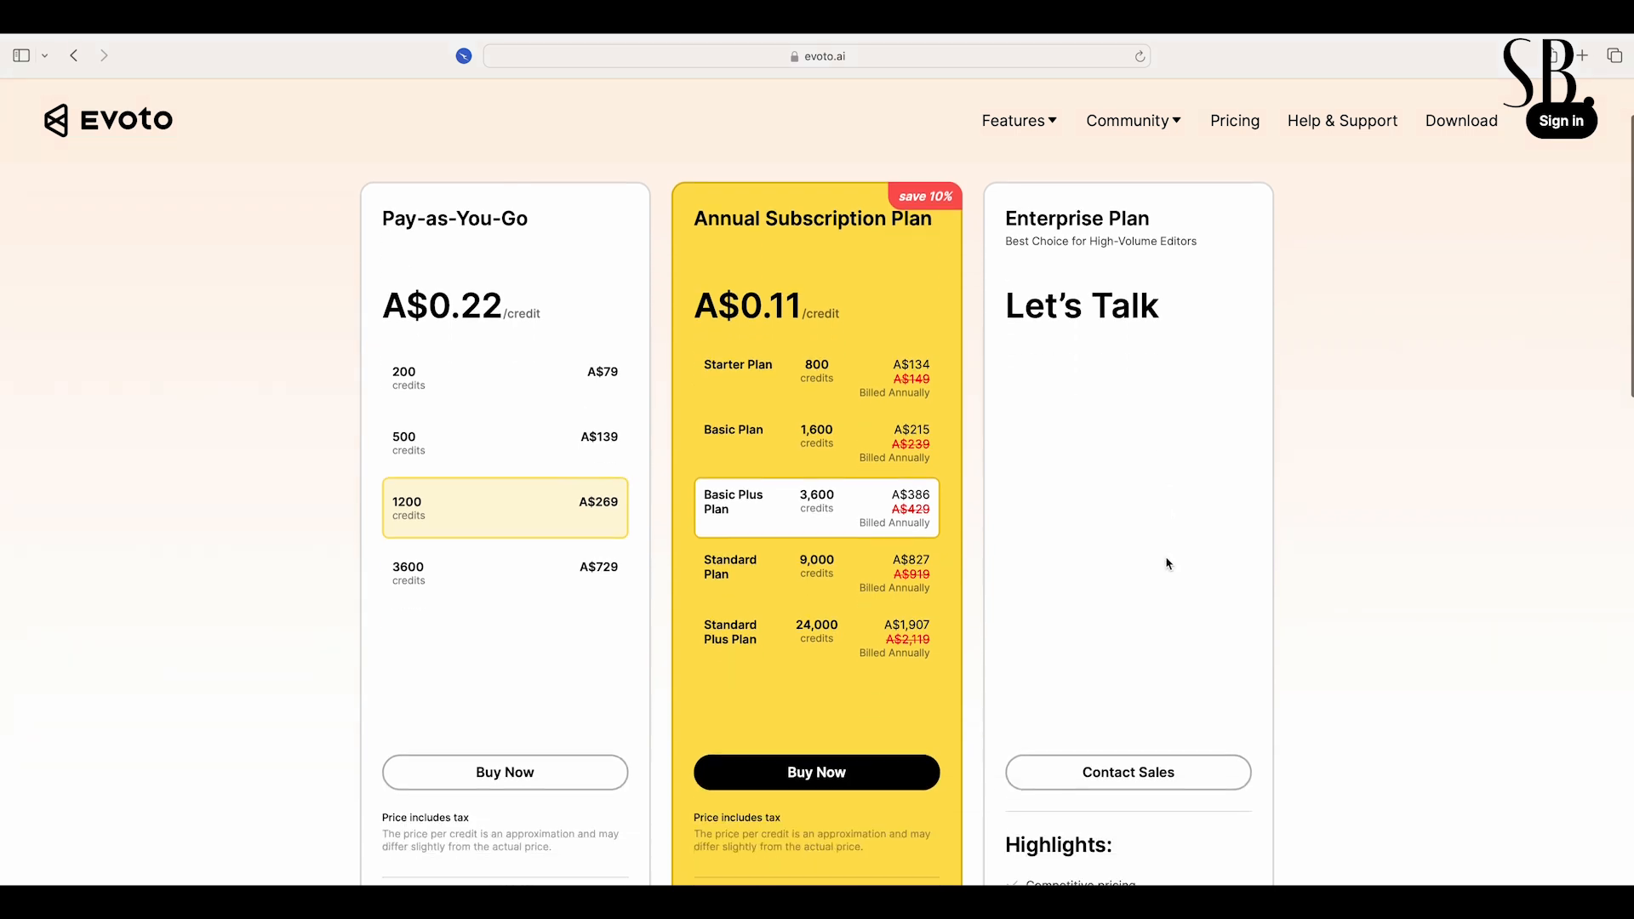
pyautogui.scroll(-5, 1169, 564)
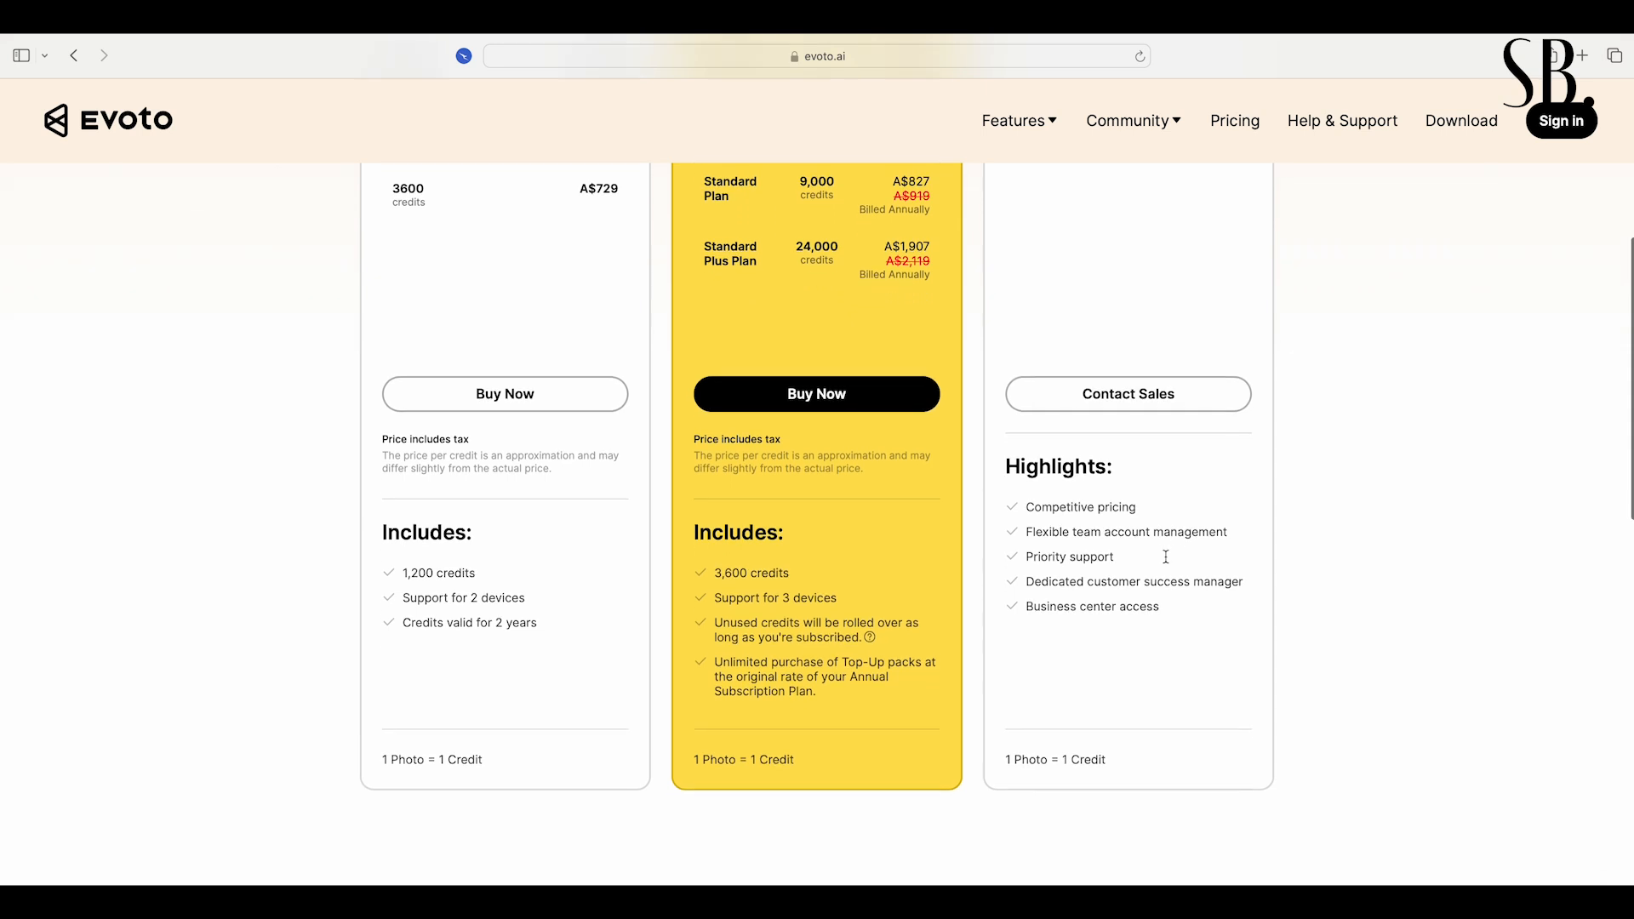
pyautogui.scroll(-2, 1168, 561)
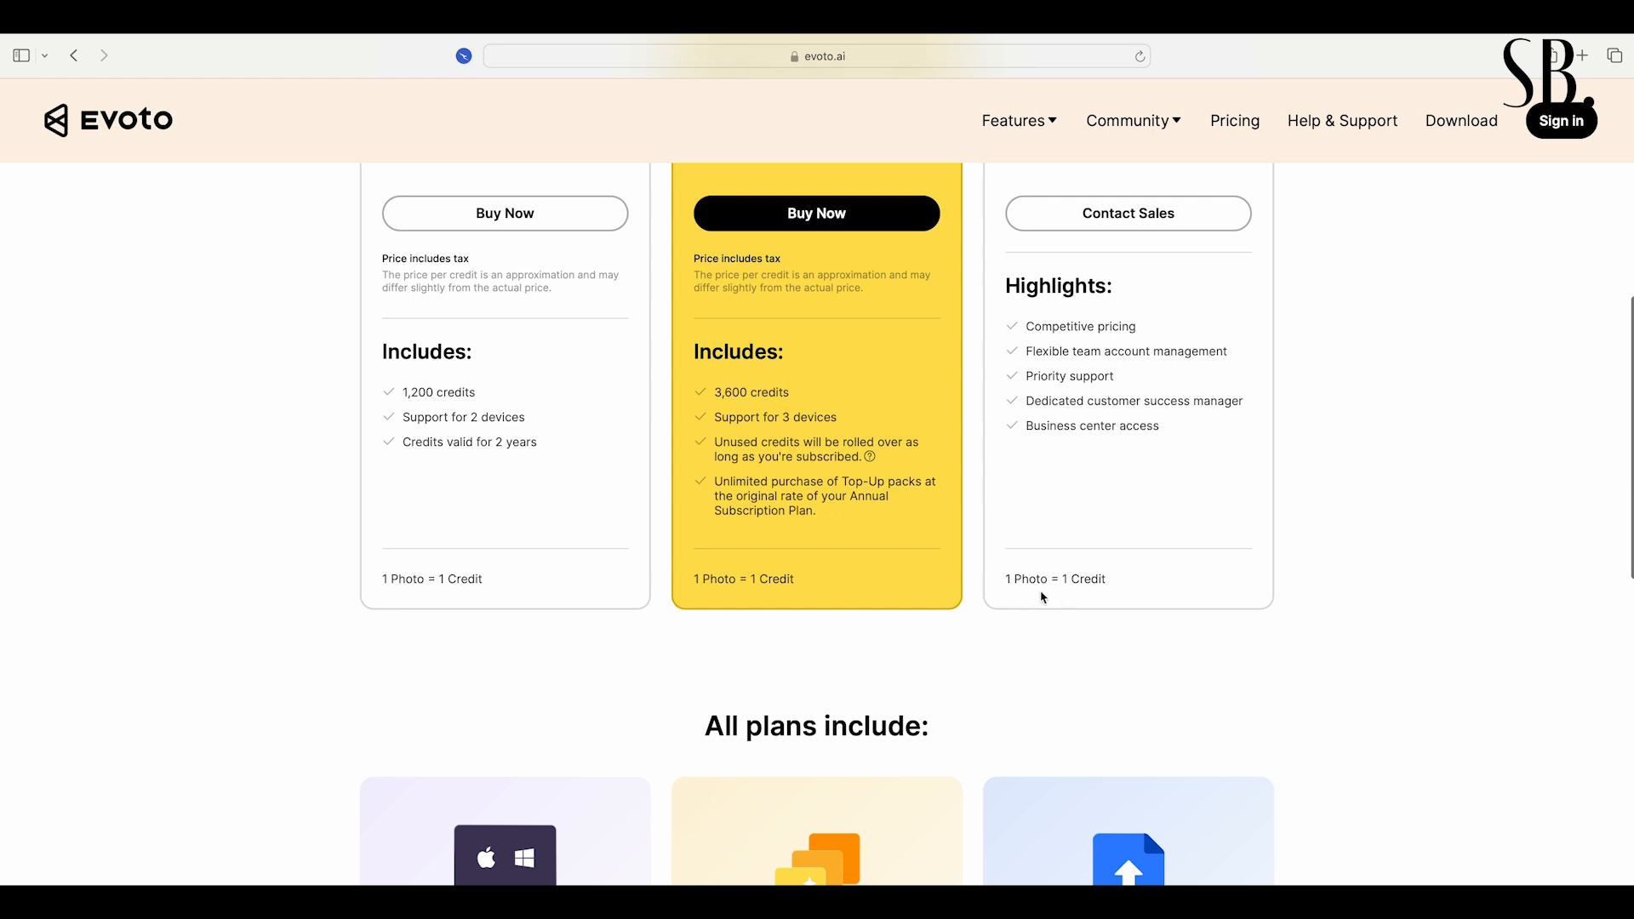
pyautogui.scroll(10, 1042, 597)
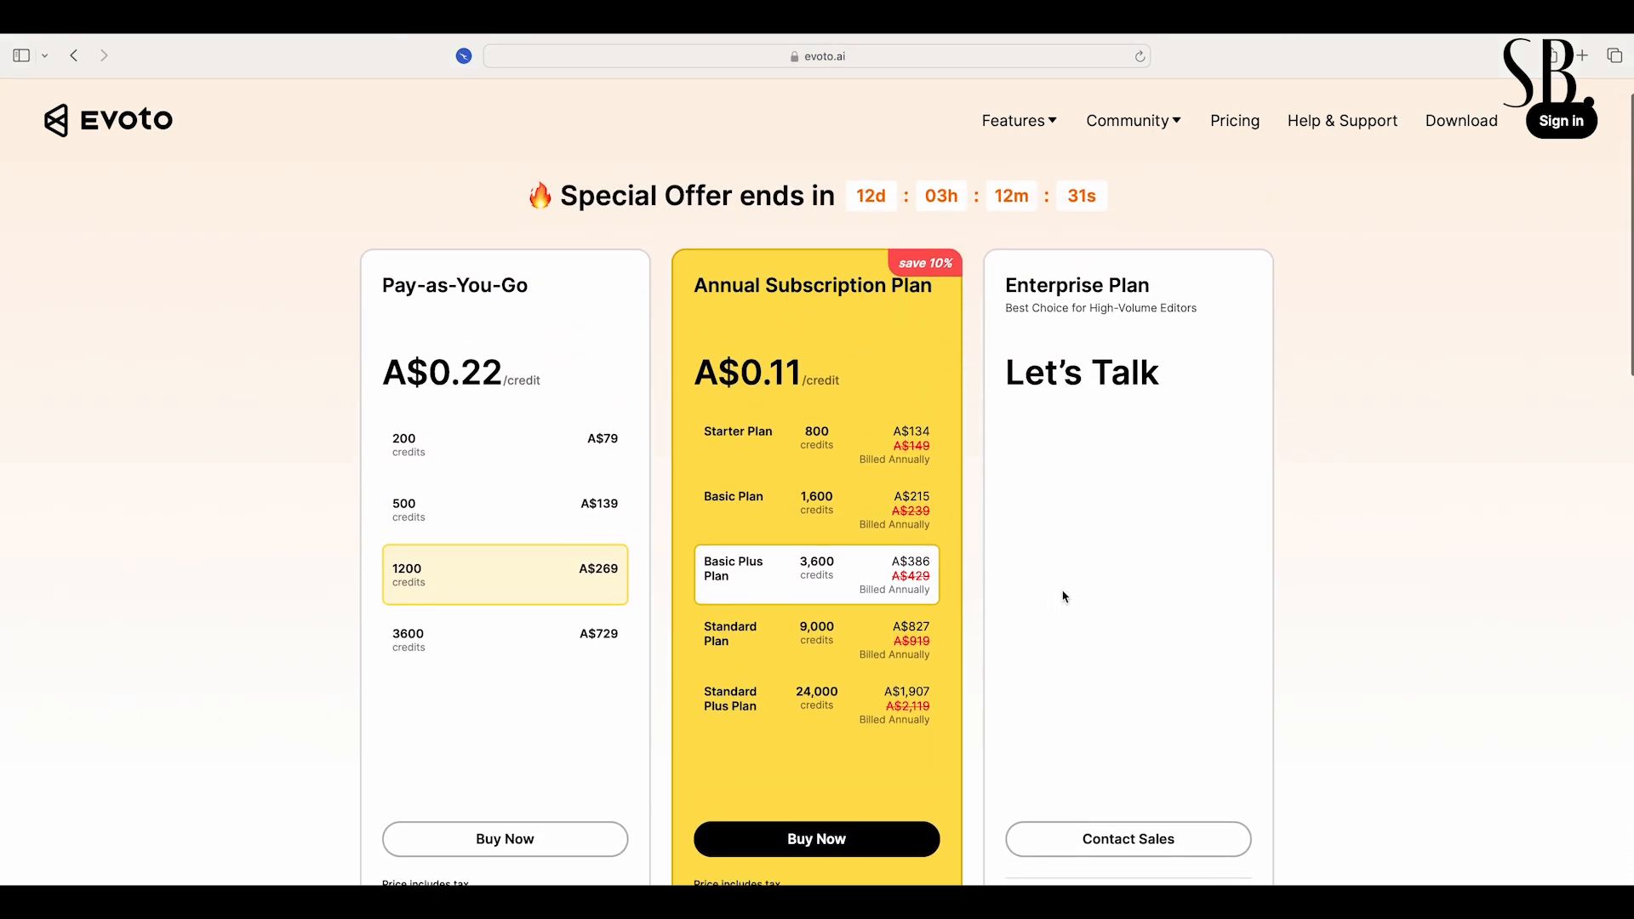
pyautogui.scroll(1, 1064, 597)
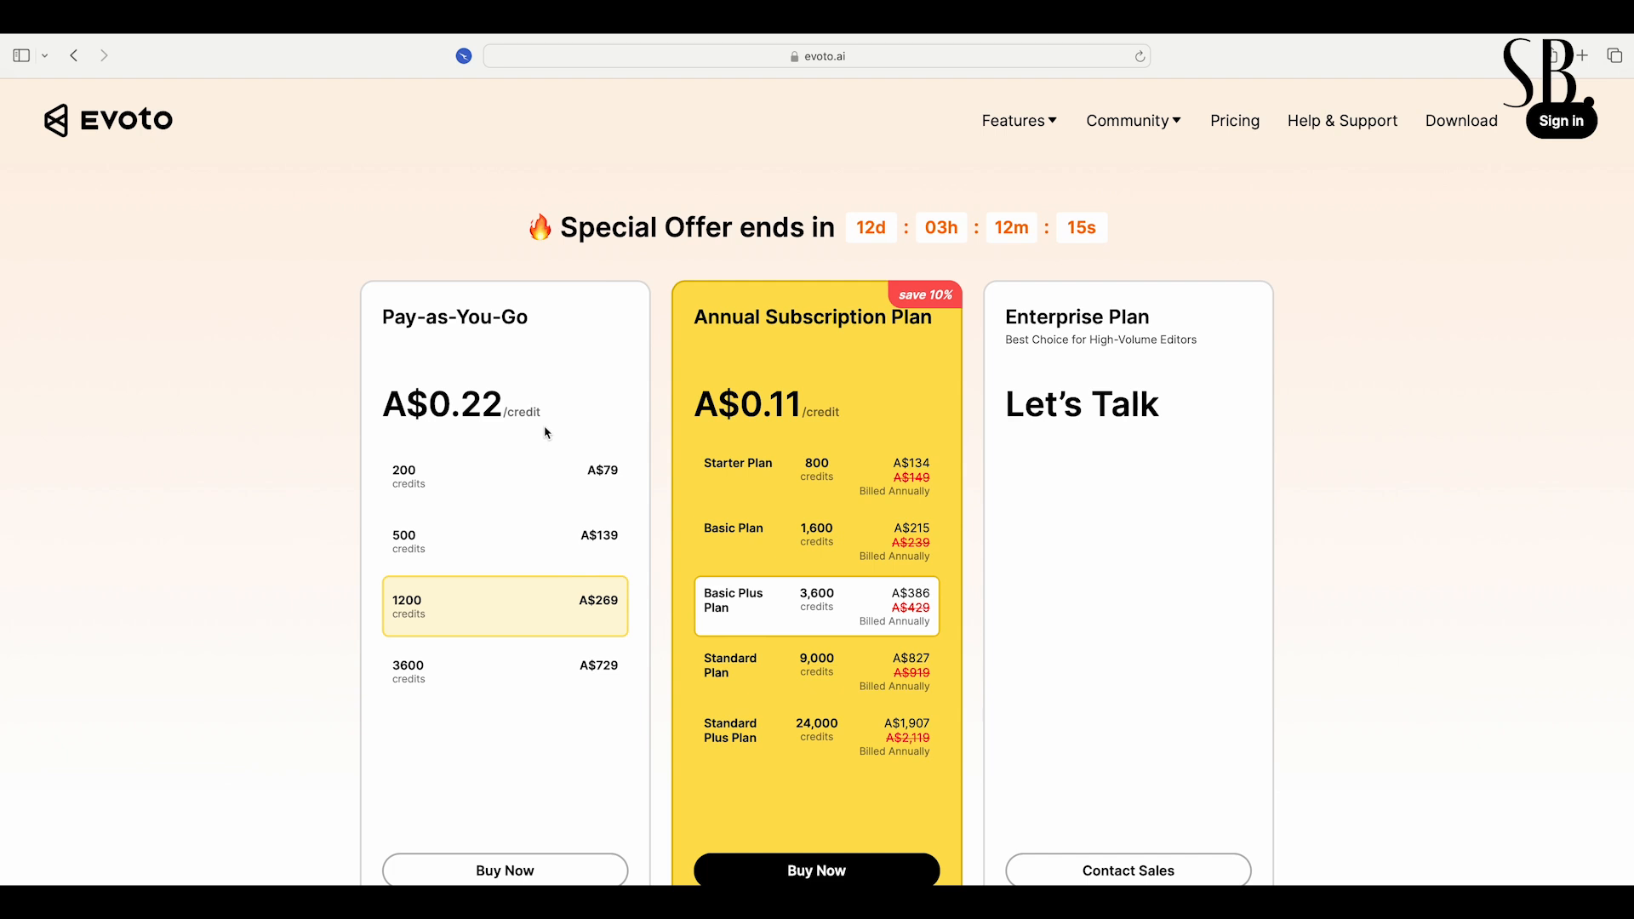
pyautogui.scroll(1, 1081, 461)
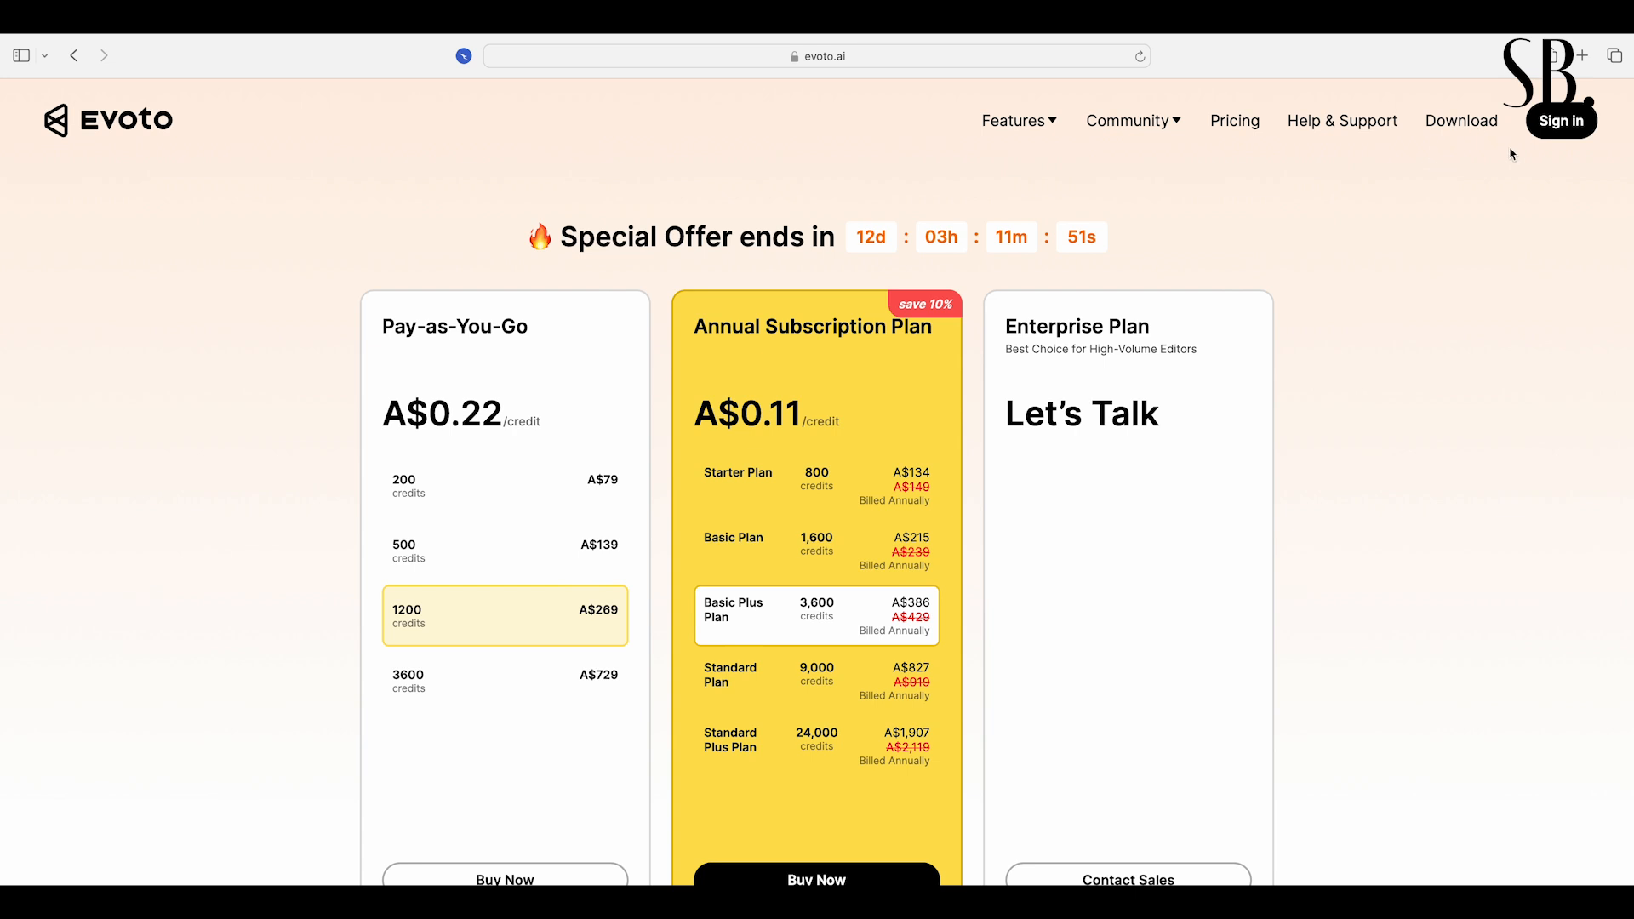
# - Open the website's download page and launch Evoto from the Applications folder
pyautogui.click(1462, 124)
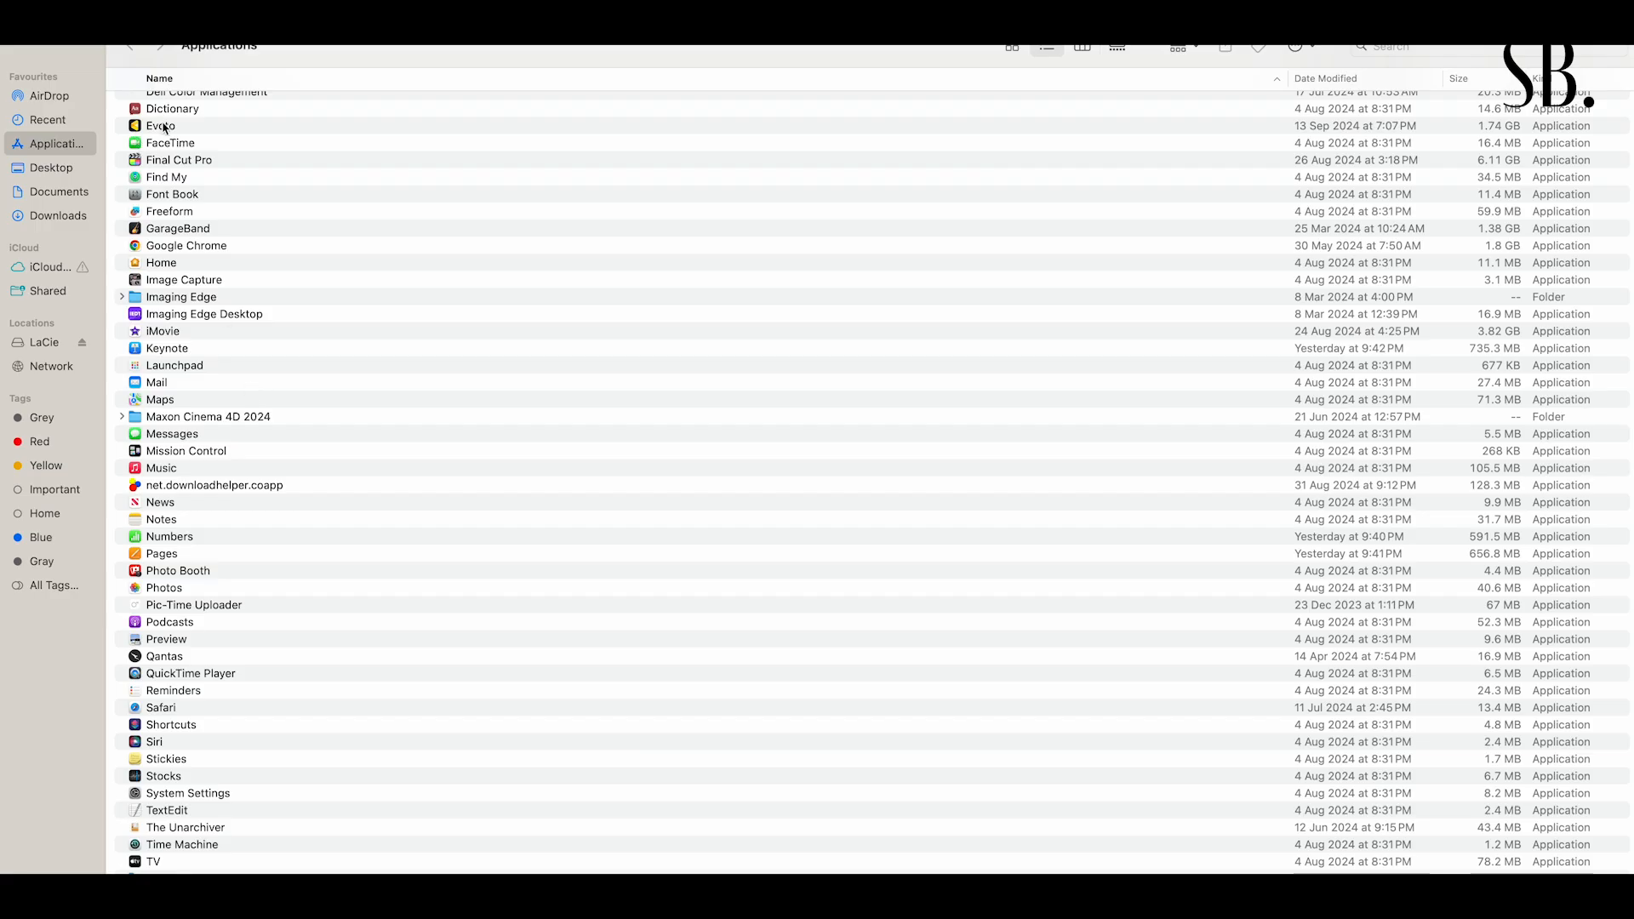
pyautogui.doubleClick(161, 126)
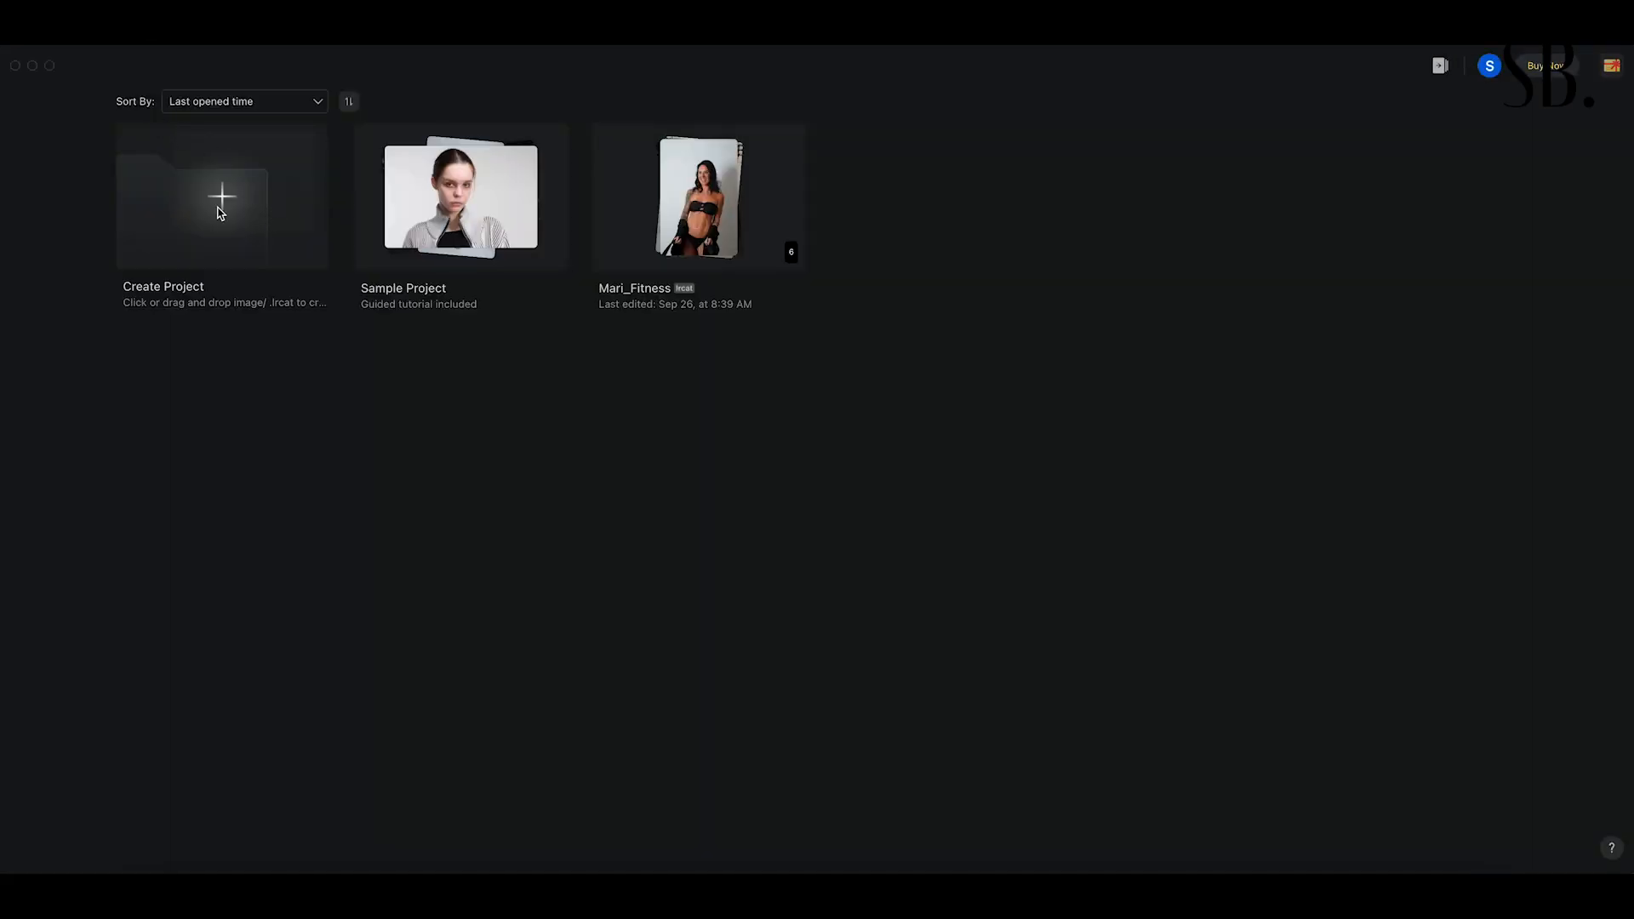
# - Create a new project named Mari_Fitness_2
pyautogui.click(221, 207)
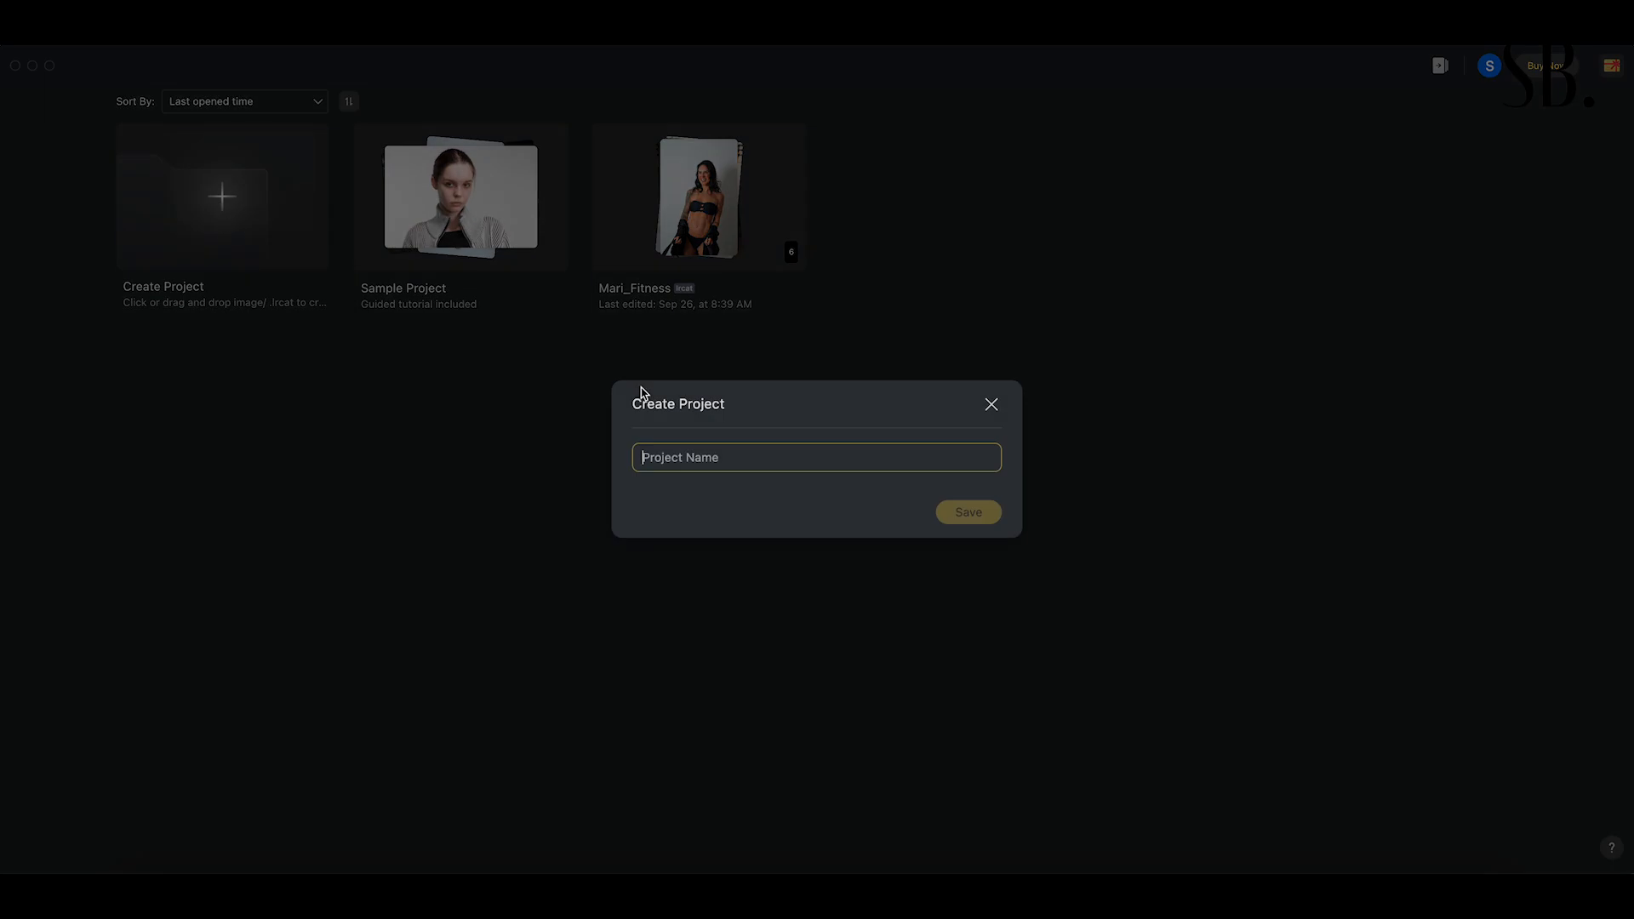
pyautogui.write('Mari_Fitness_2')
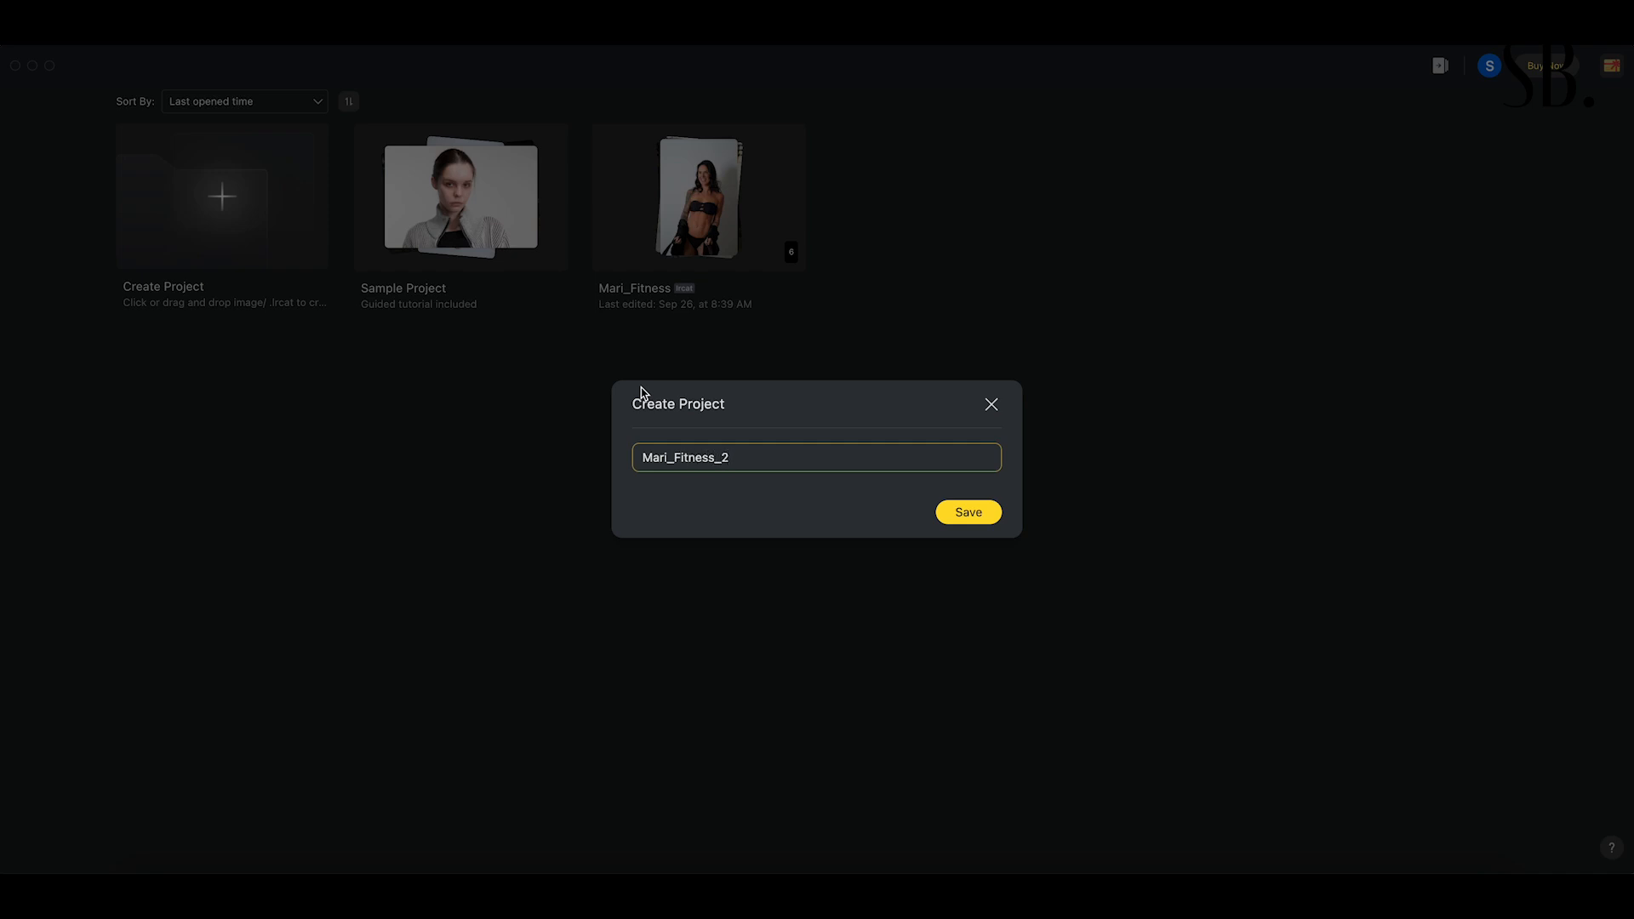
pyautogui.click(975, 520)
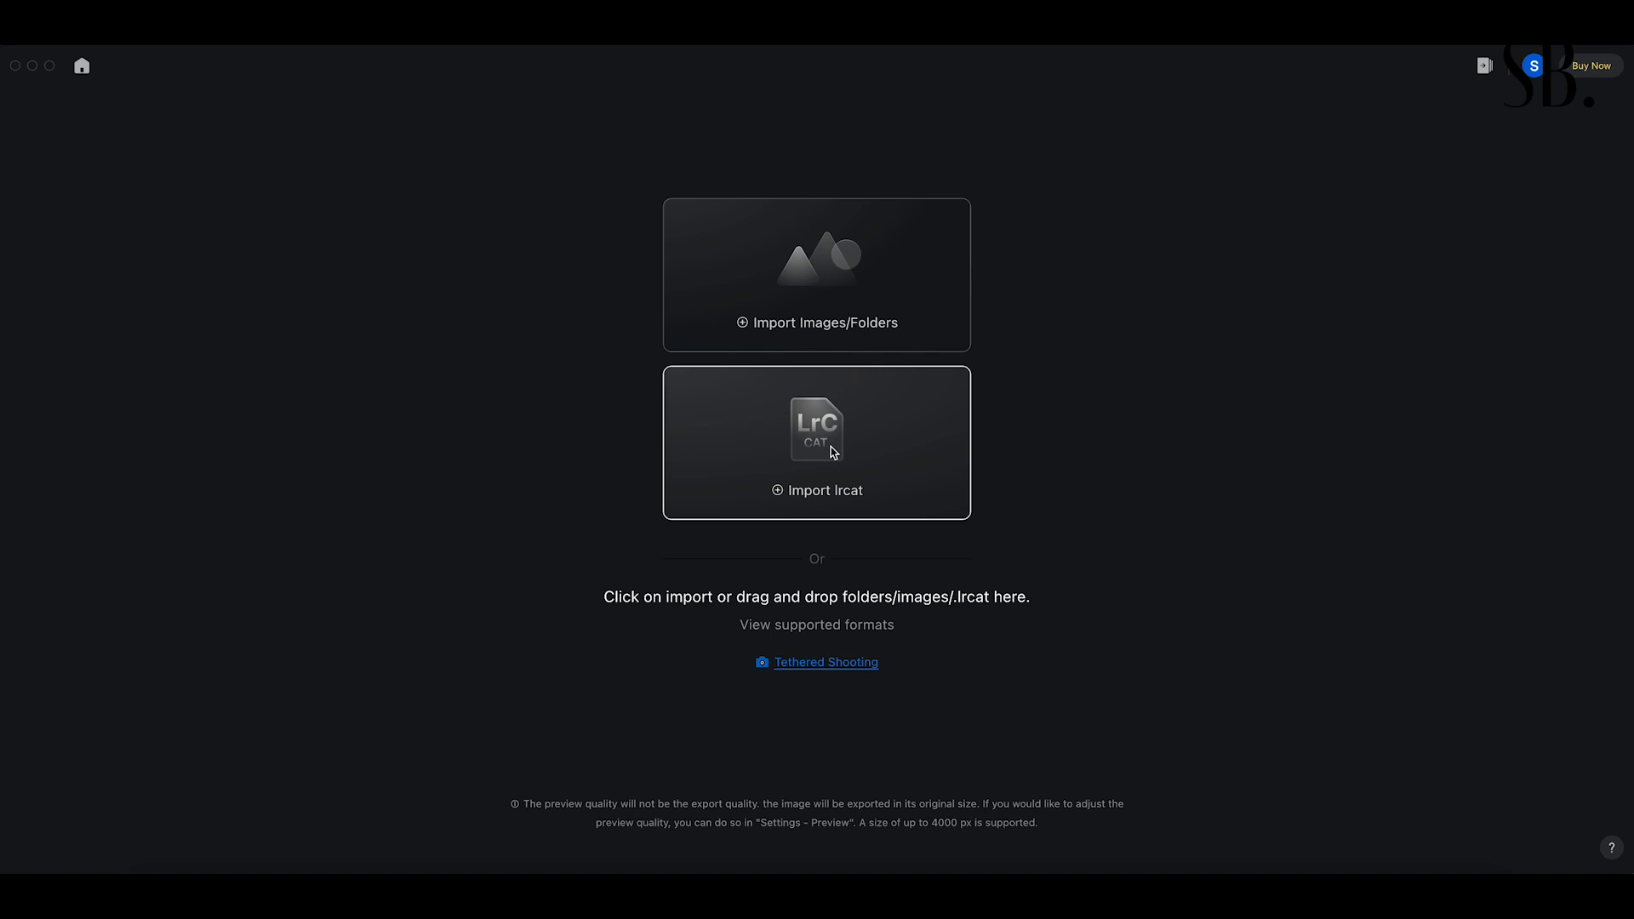
# - Choose the Lightroom catalog Mari_Fitness.lrcat from the Mari_Fitness folder as the project's import source
pyautogui.click(831, 474)
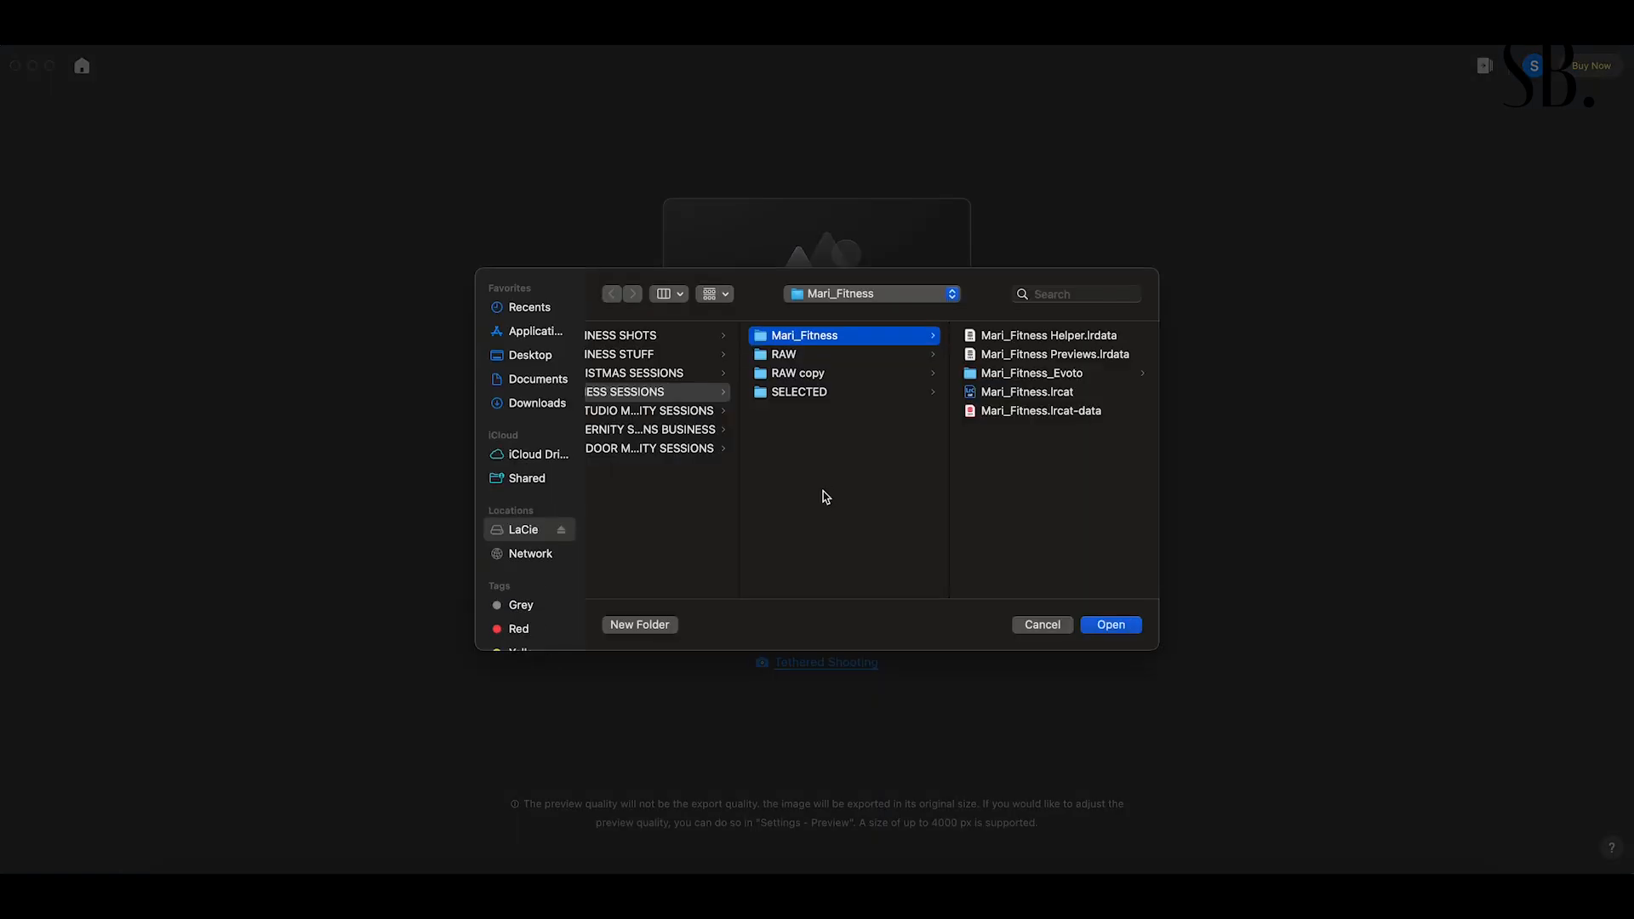
pyautogui.click(1015, 396)
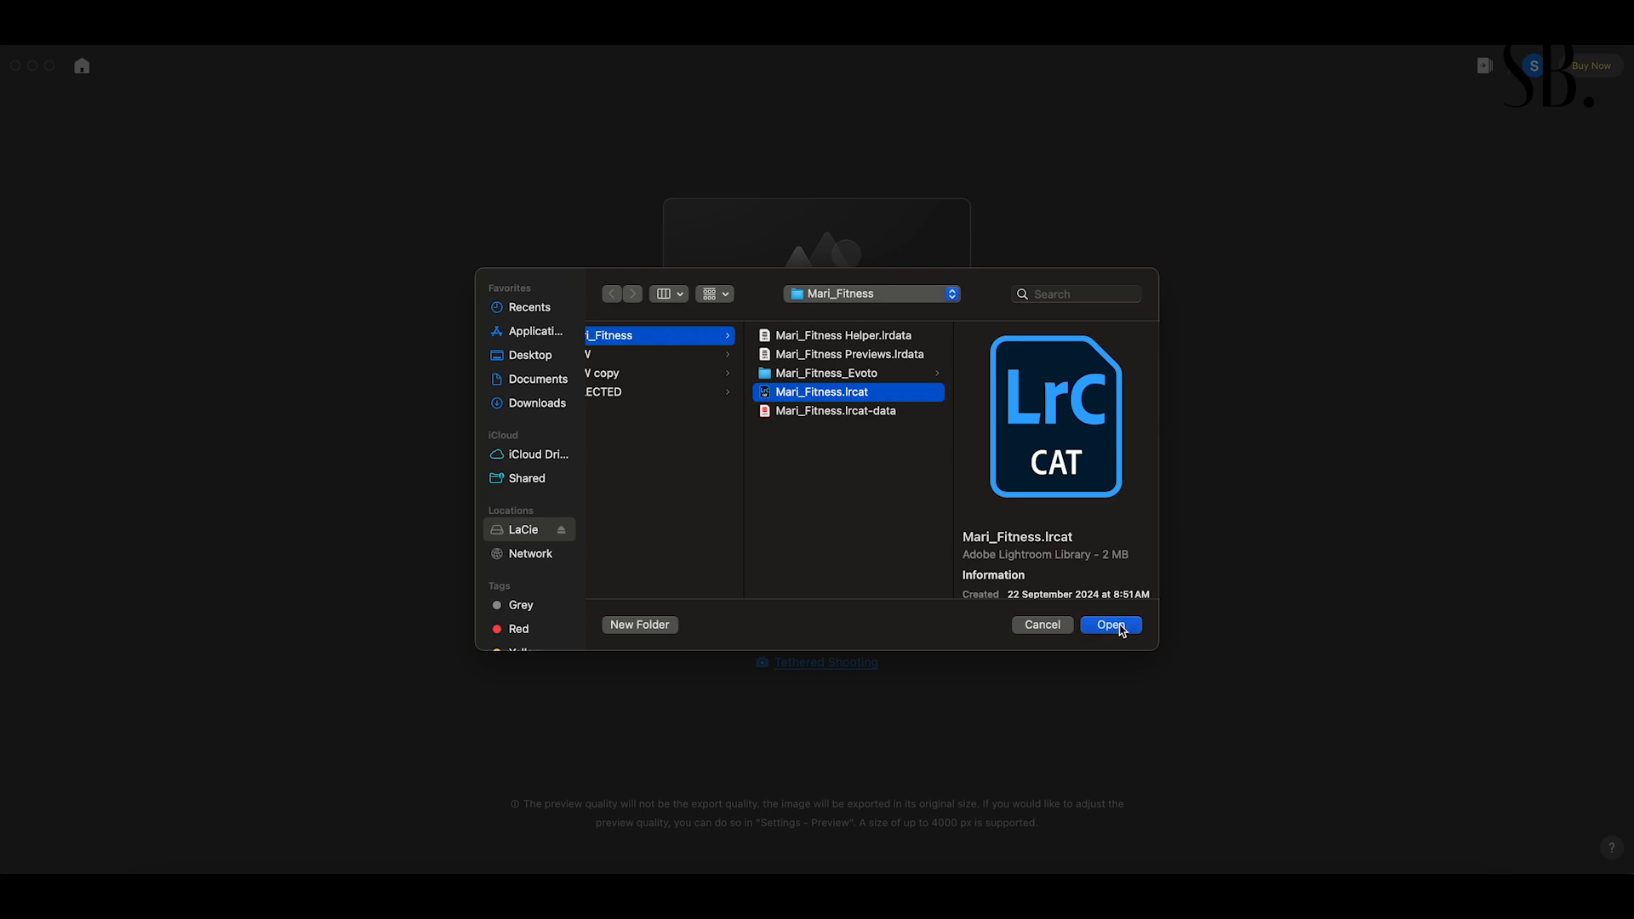
pyautogui.click(1111, 627)
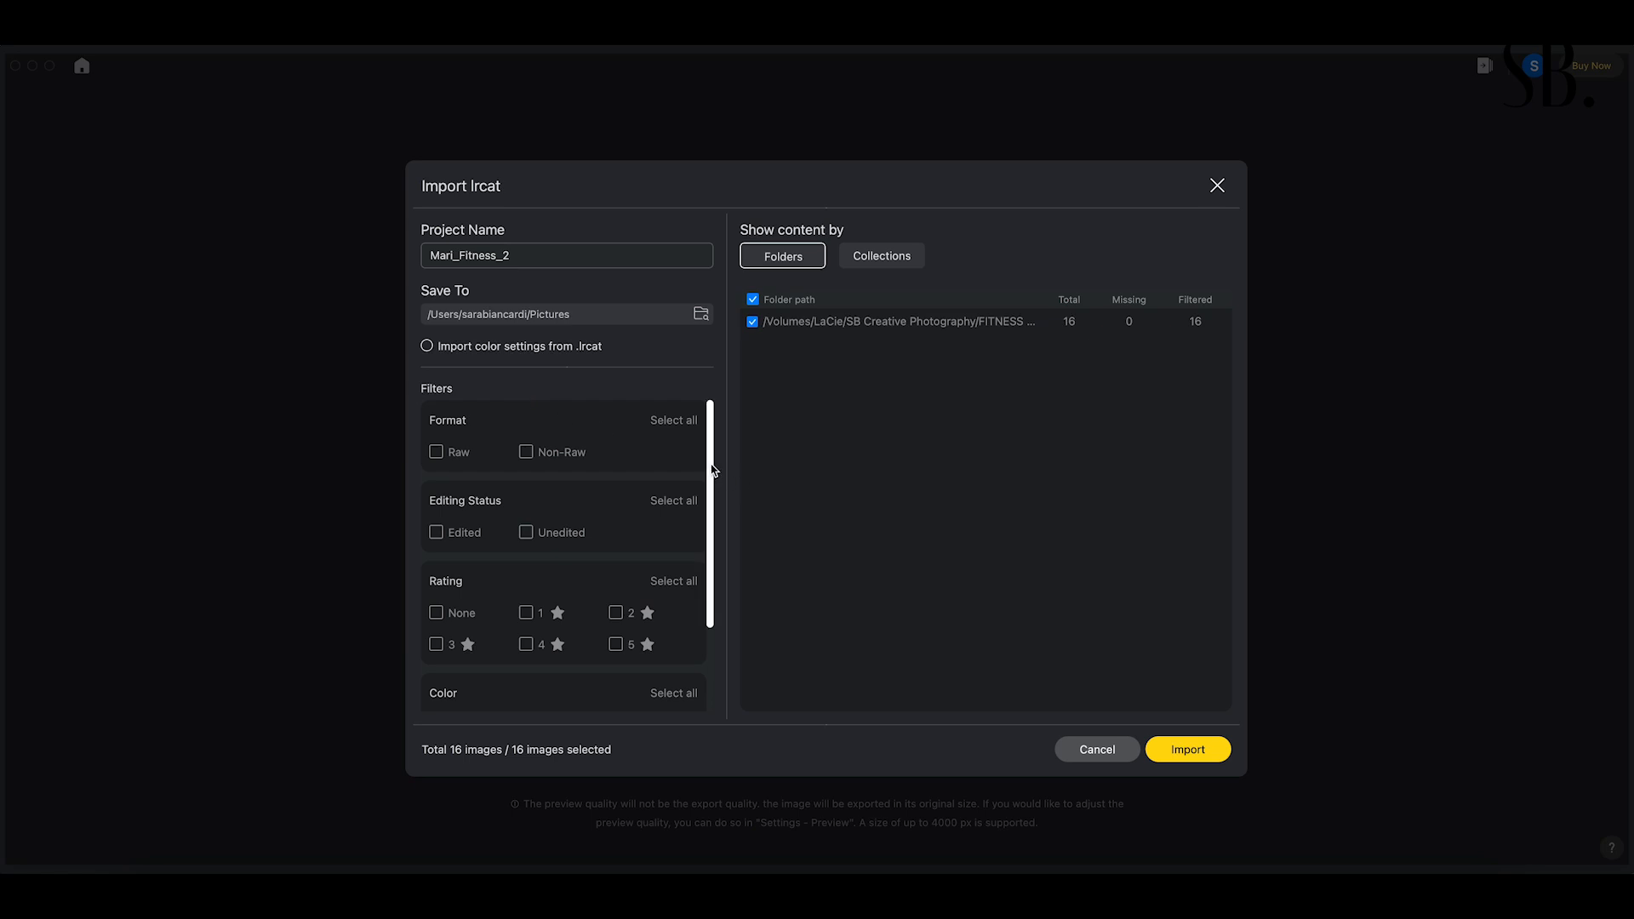
# - Check the format, editing status, rating, color, and flag filters, and import the catalog's folder without any filter
pyautogui.scroll(-2, 713, 471)
pyautogui.scroll(2, 713, 468)
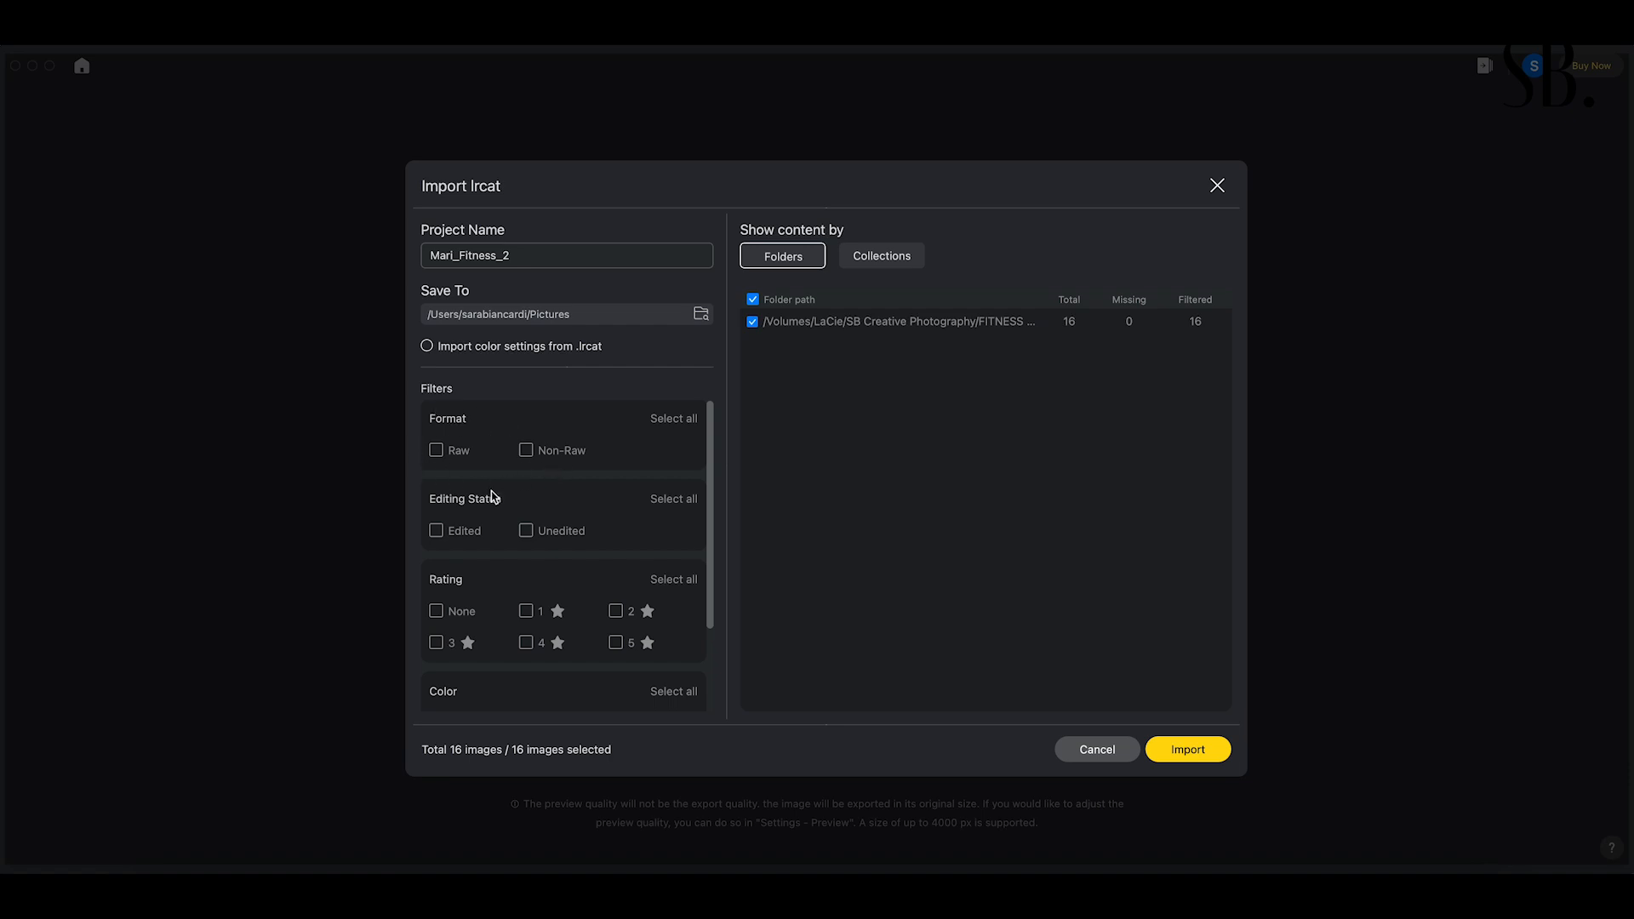
pyautogui.moveTo(710, 540); pyautogui.dragTo(715, 627)
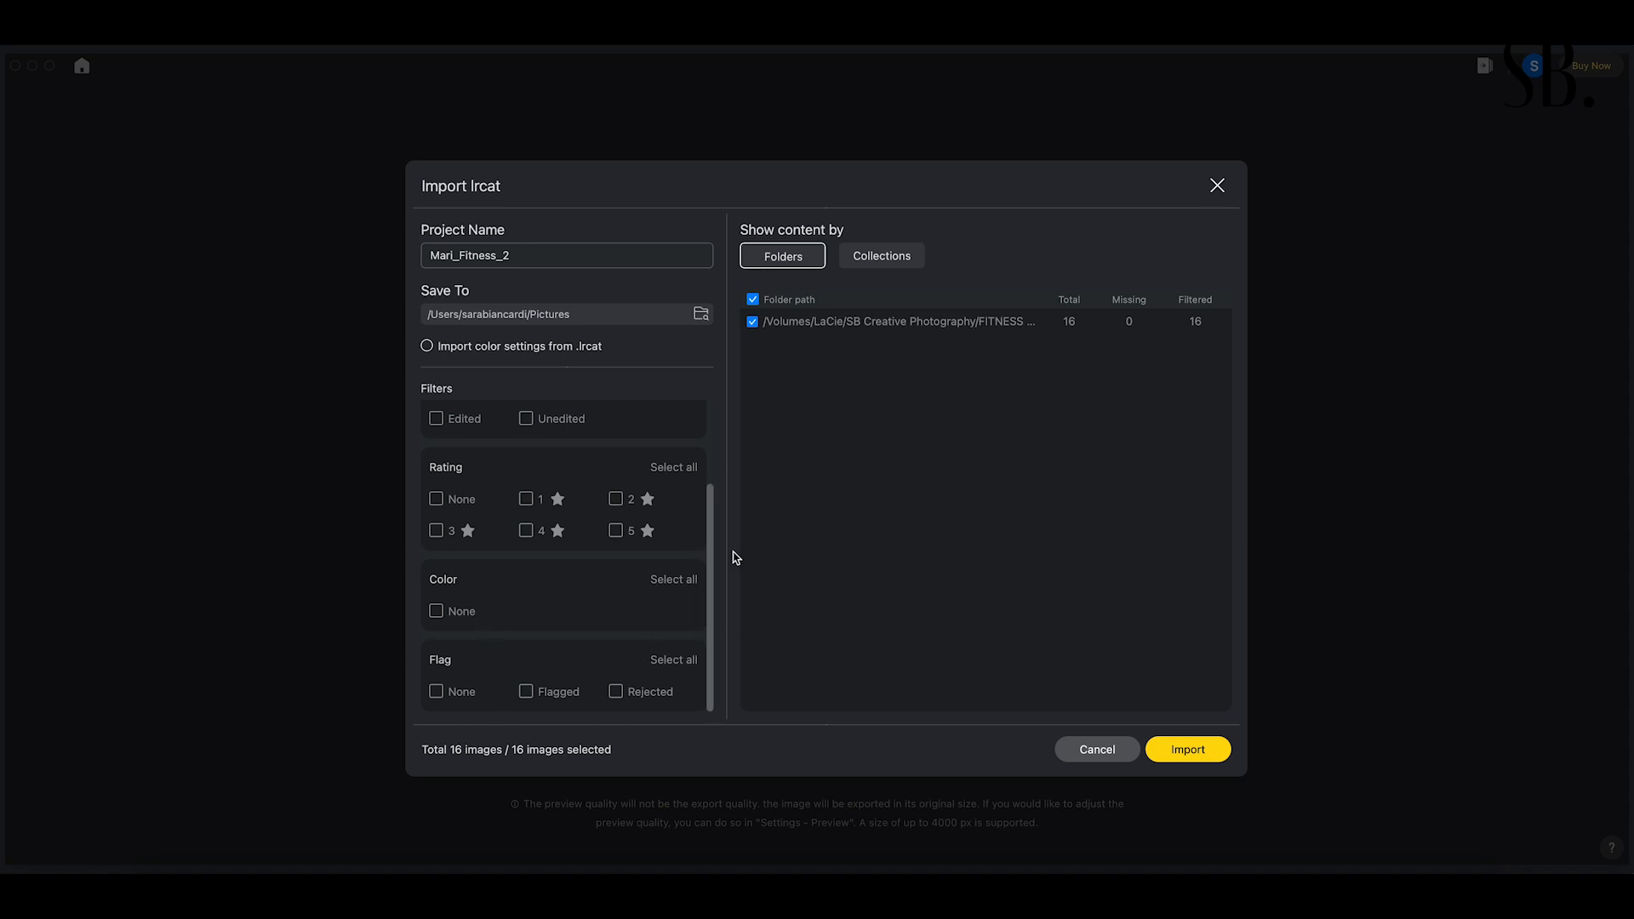
pyautogui.moveTo(710, 558); pyautogui.dragTo(718, 452)
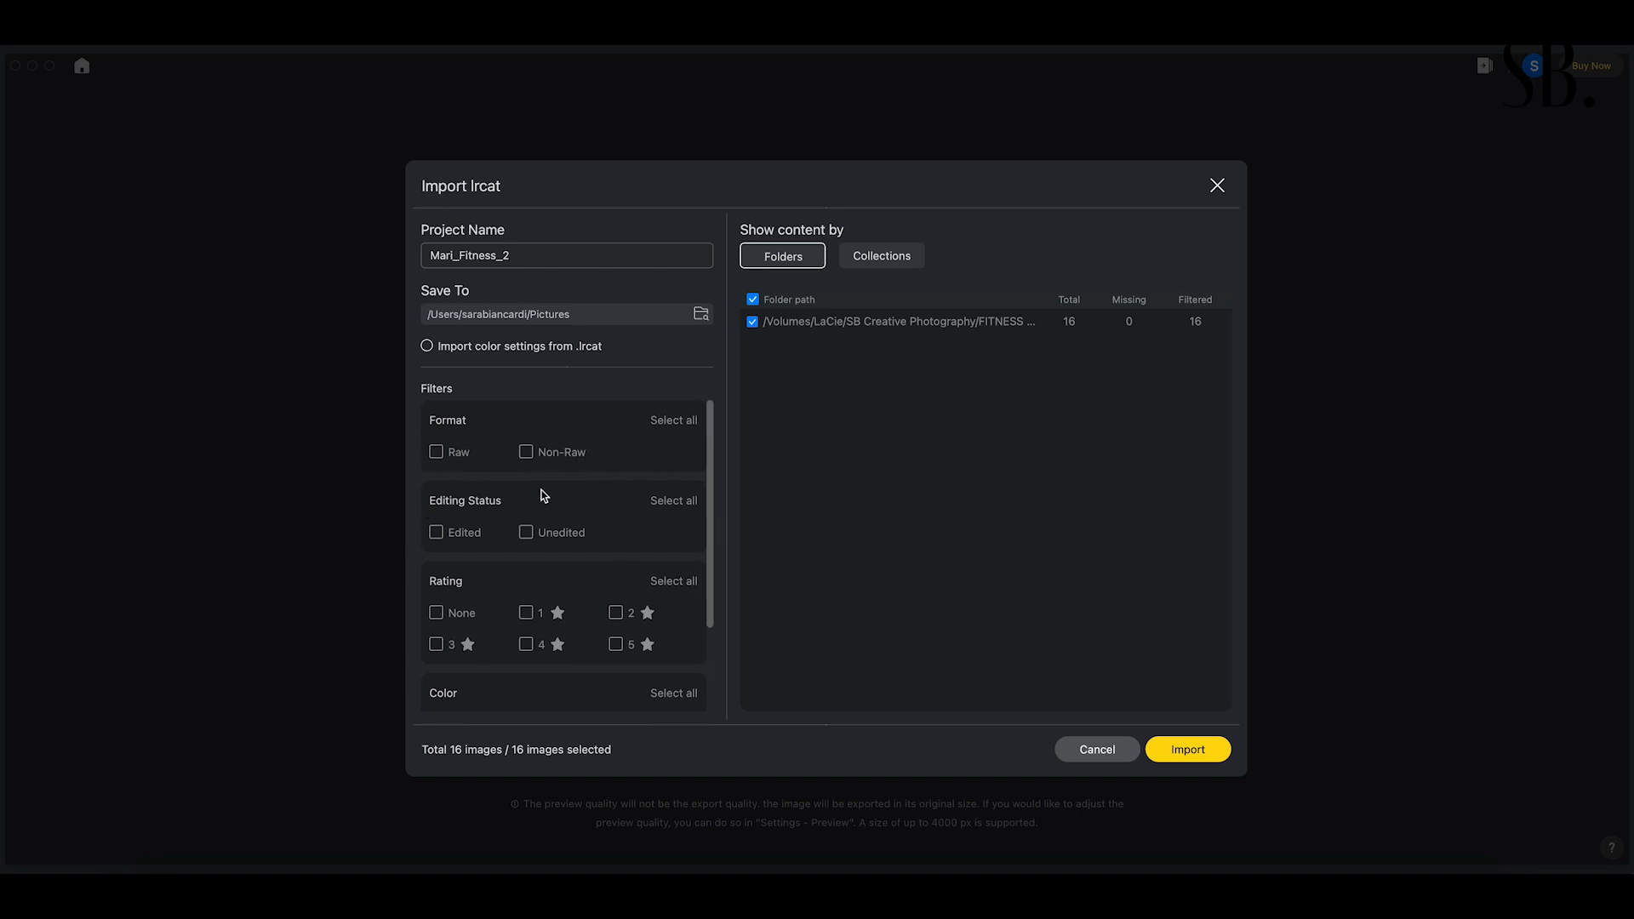
pyautogui.click(1188, 750)
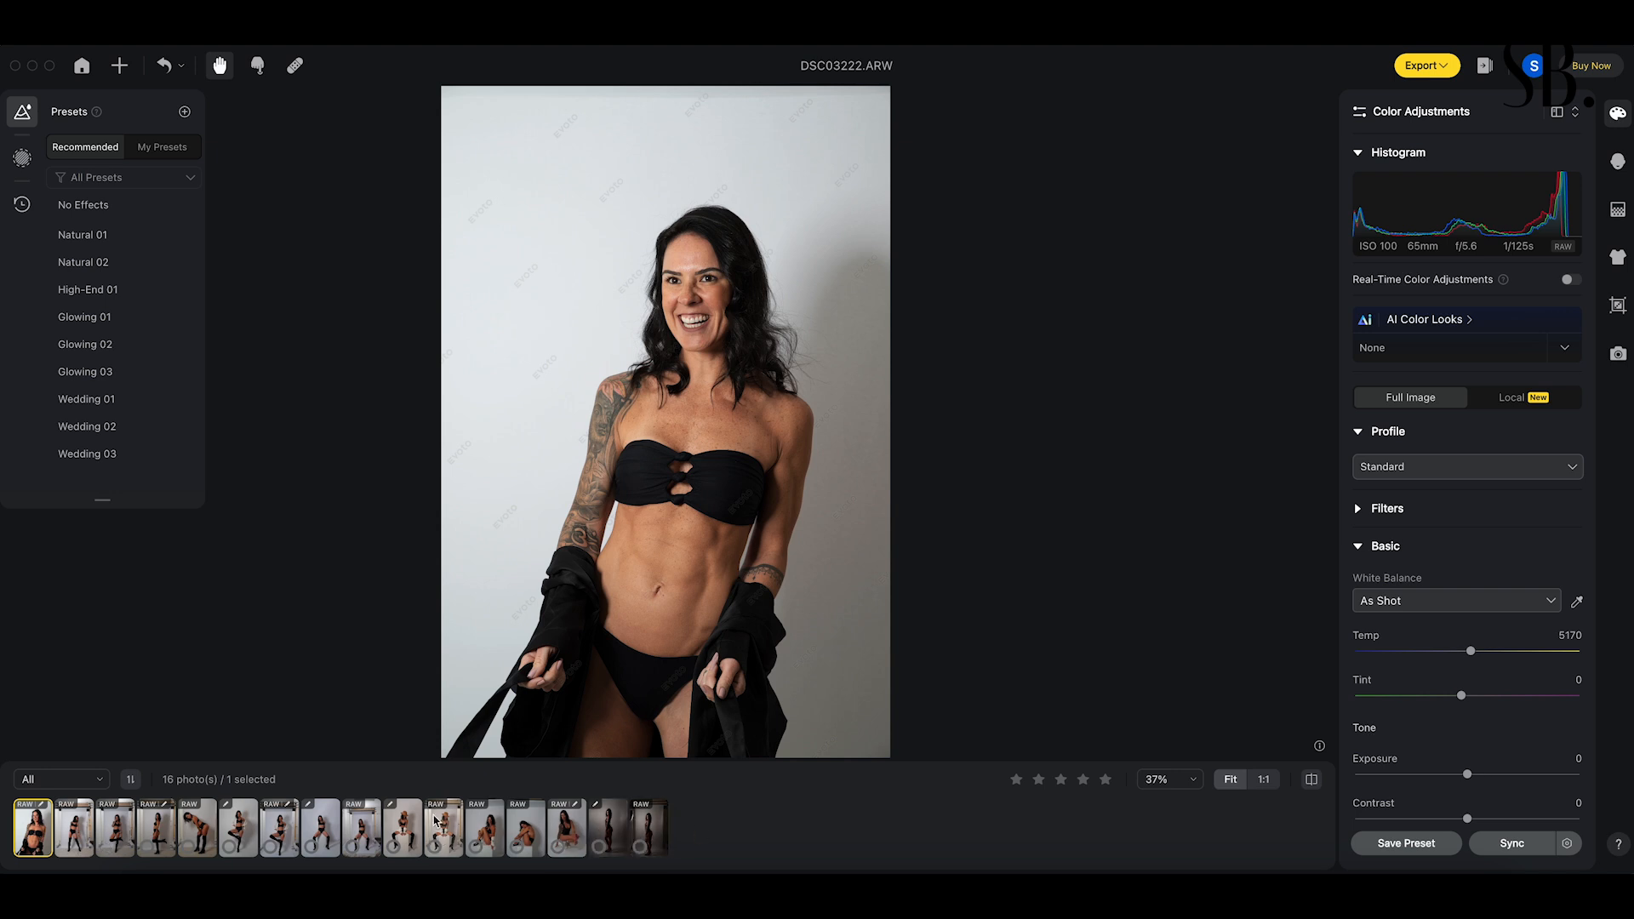
# - Preview DSC03511-Edit-2.tif, return to DSC03222.ARW, and look through its color adjustment settings
pyautogui.click(402, 825)
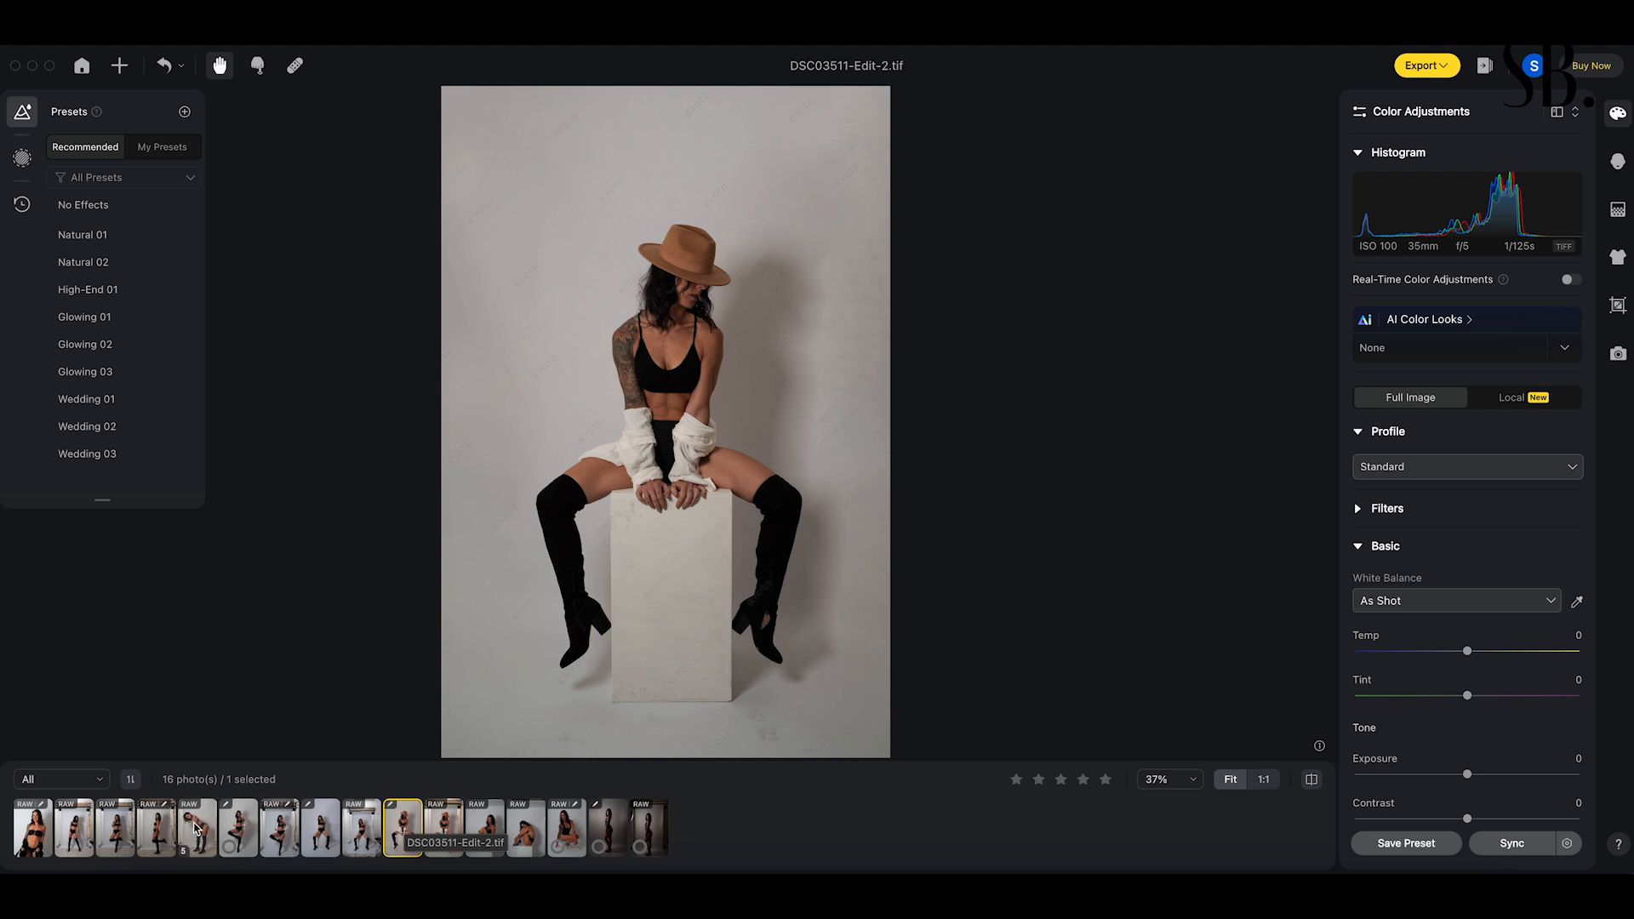
pyautogui.click(40, 838)
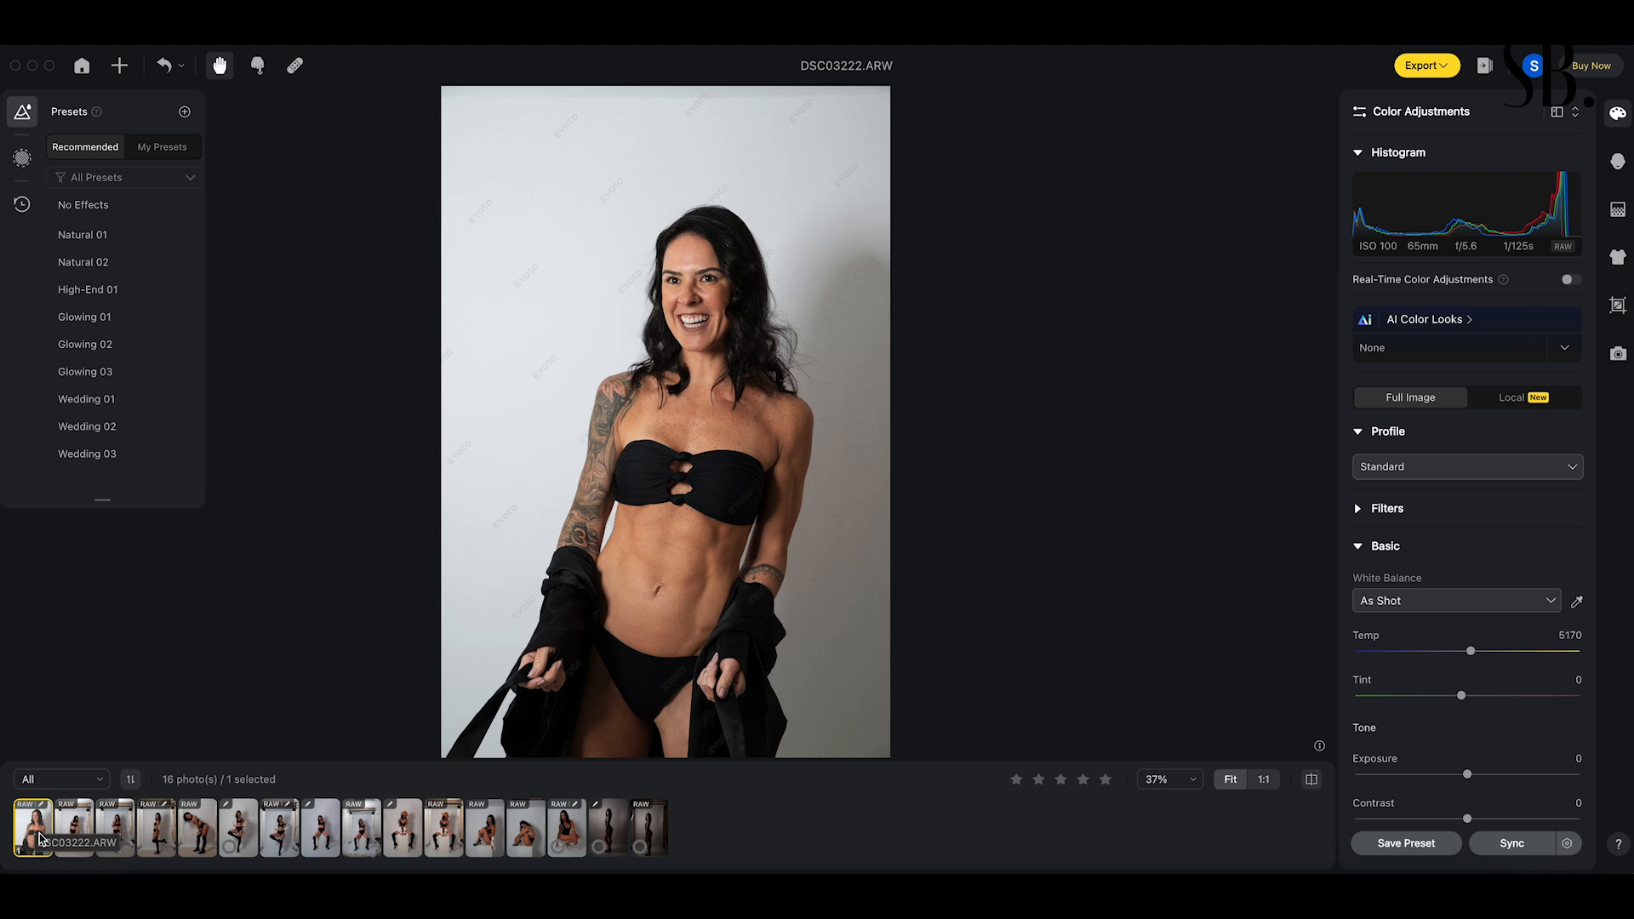
pyautogui.scroll(-5, 1574, 627)
pyautogui.scroll(-3, 1617, 628)
pyautogui.scroll(8, 1619, 510)
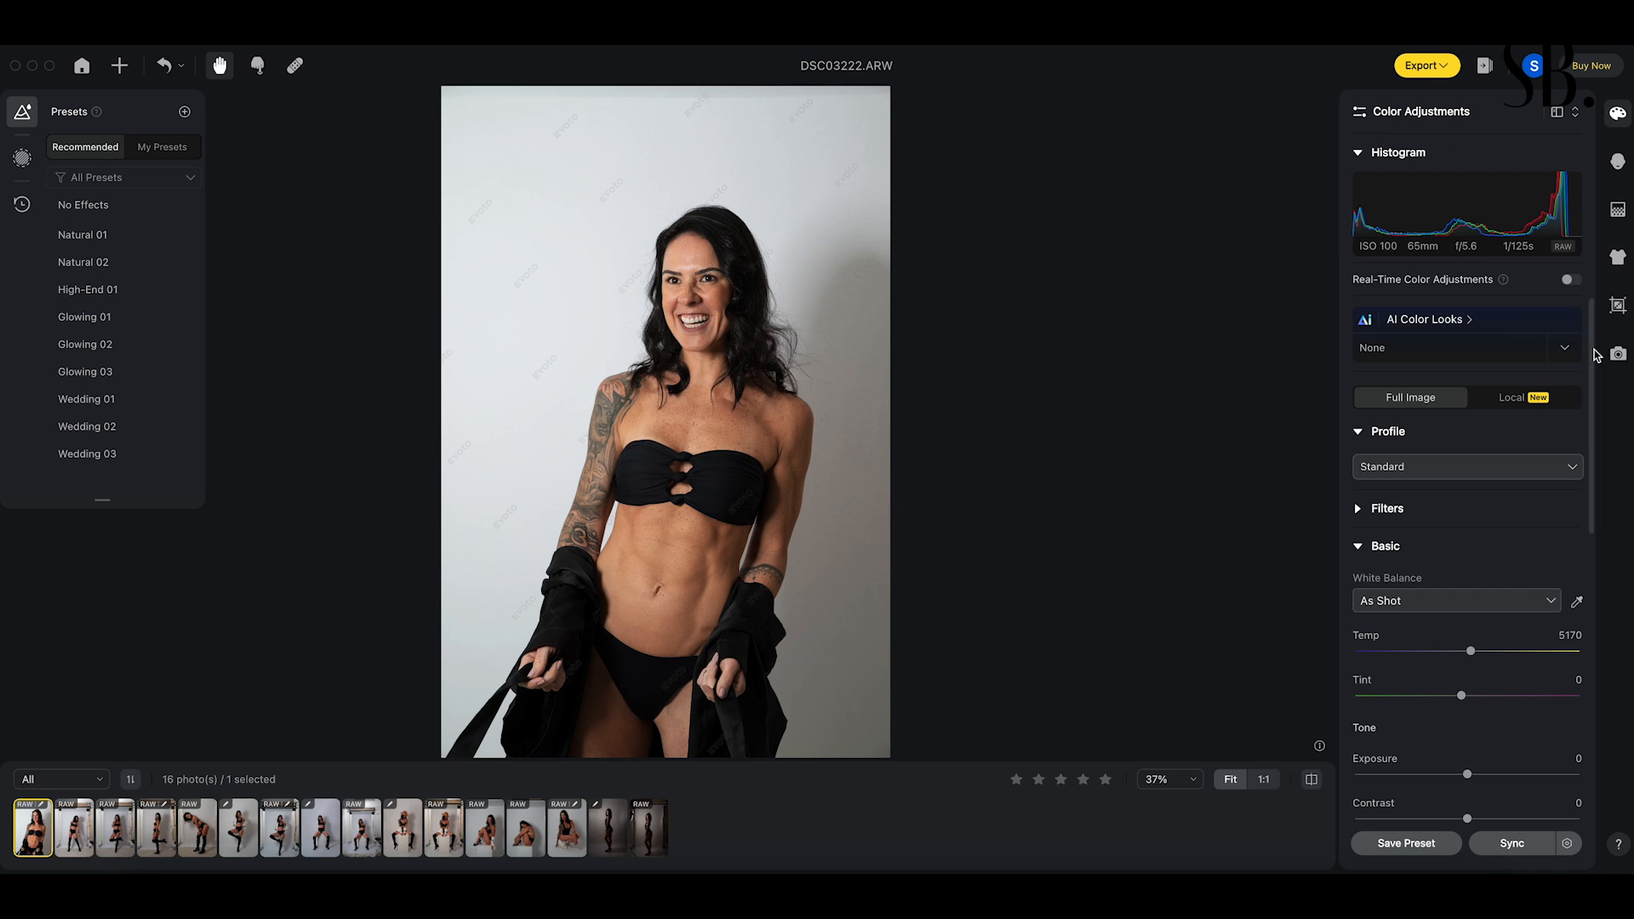
pyautogui.scroll(-5, 1619, 575)
pyautogui.scroll(-3, 1619, 575)
pyautogui.scroll(8, 1623, 528)
pyautogui.scroll(3, 1625, 412)
# - Collapse the Basic and Profile color adjustment sections, and expand Profile again
pyautogui.click(1360, 549)
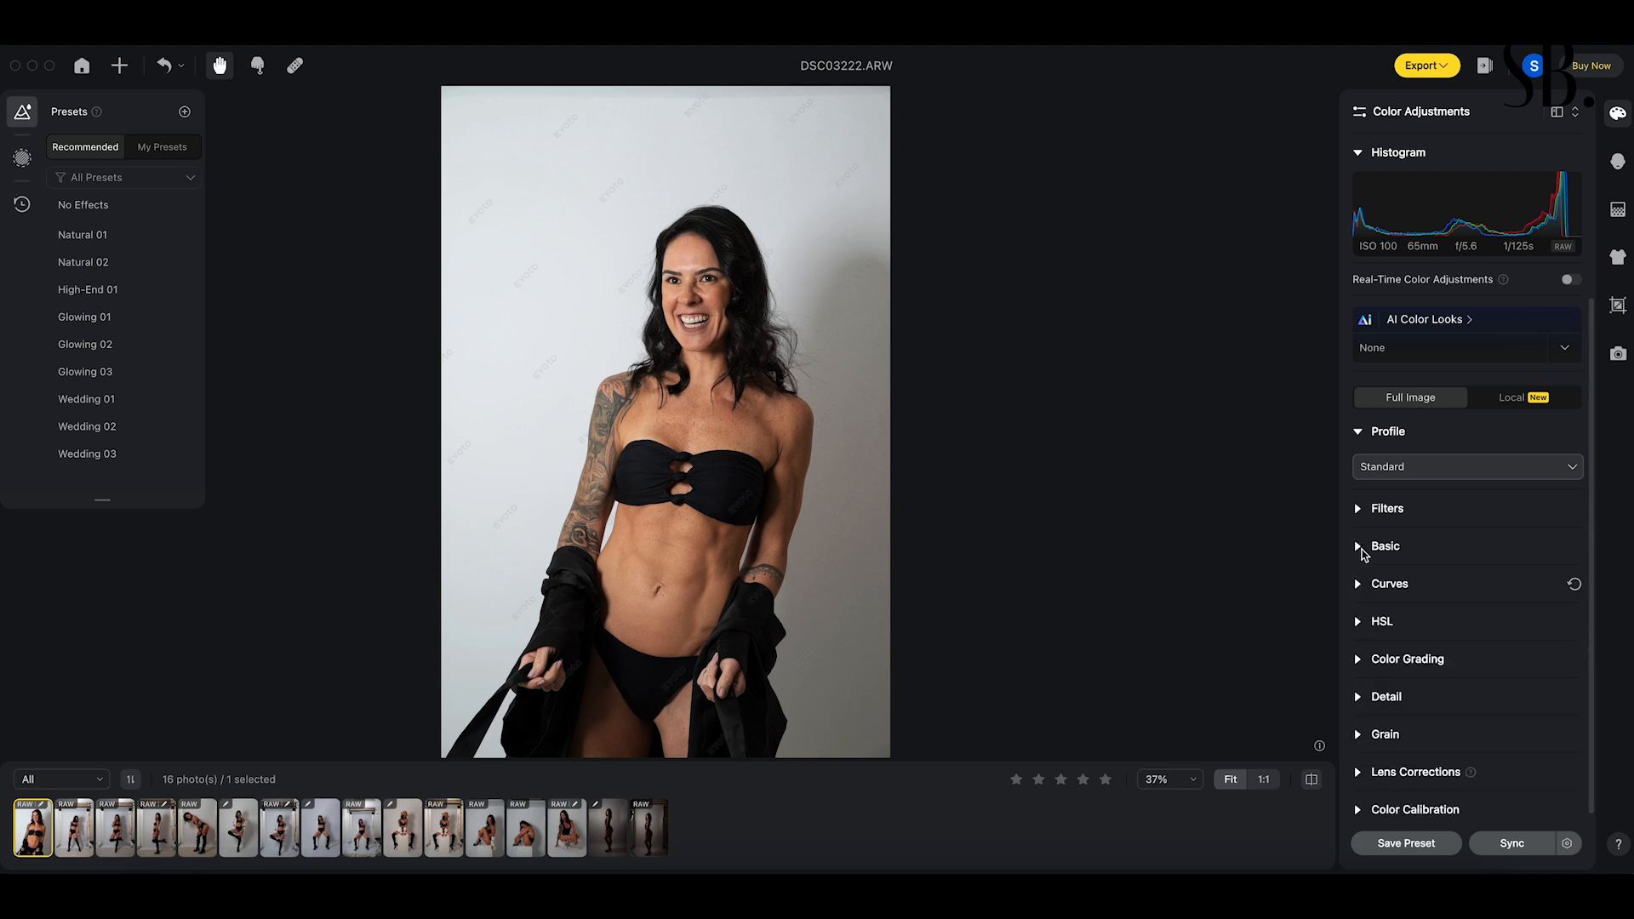
pyautogui.click(1359, 433)
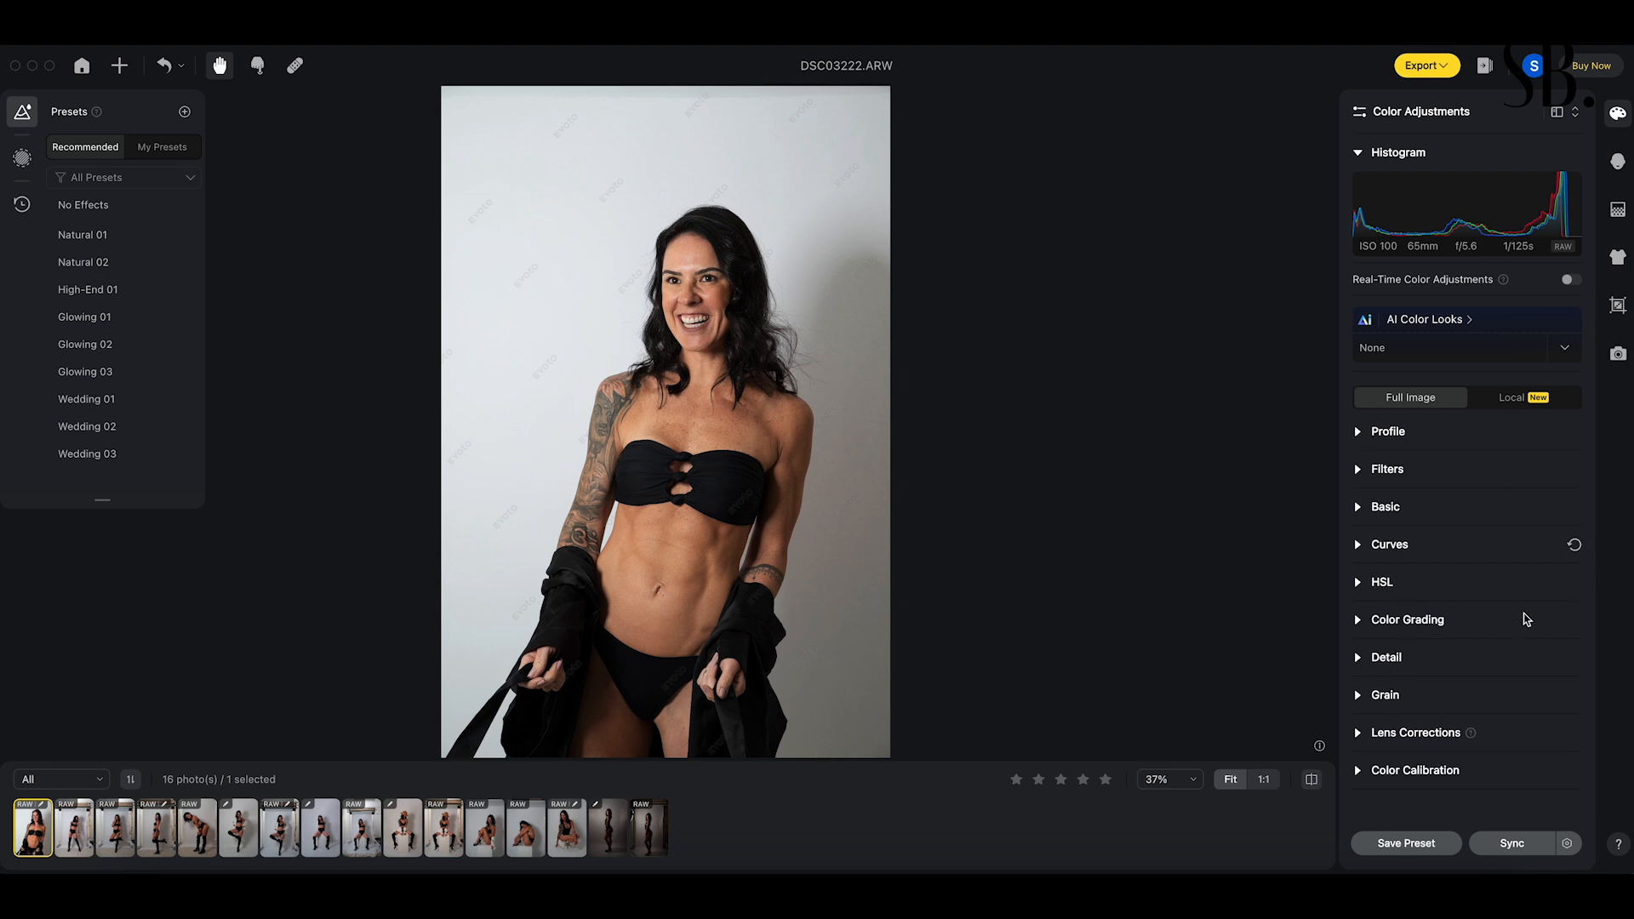
pyautogui.click(1359, 433)
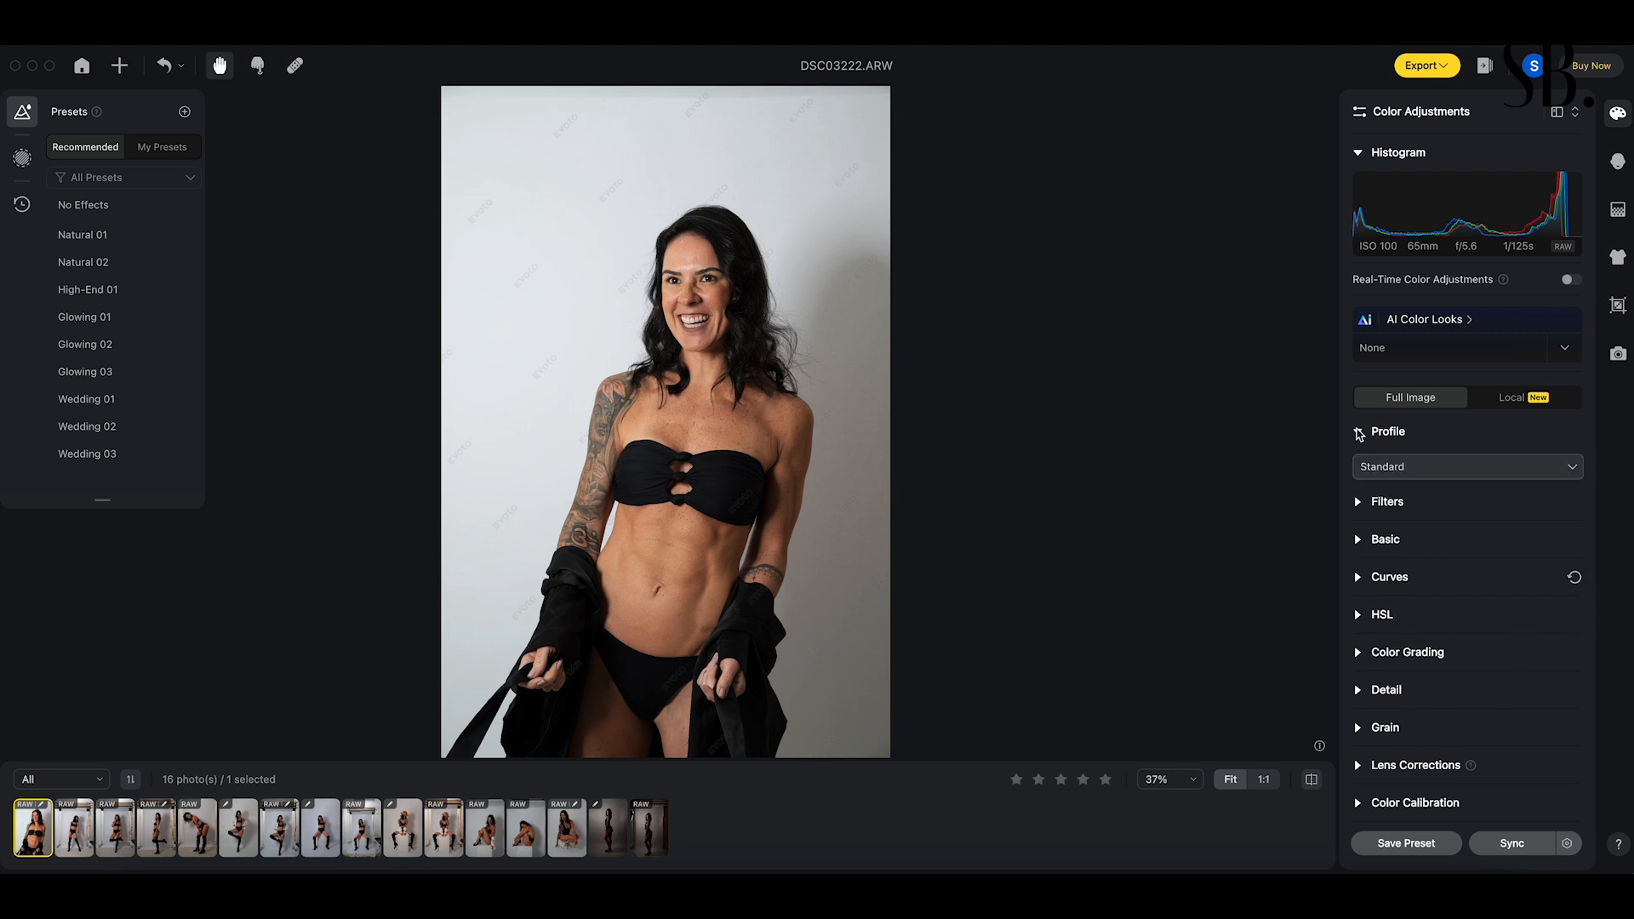
# - Try the B&W profile on the photo and switch back to Standard
pyautogui.click(1503, 470)
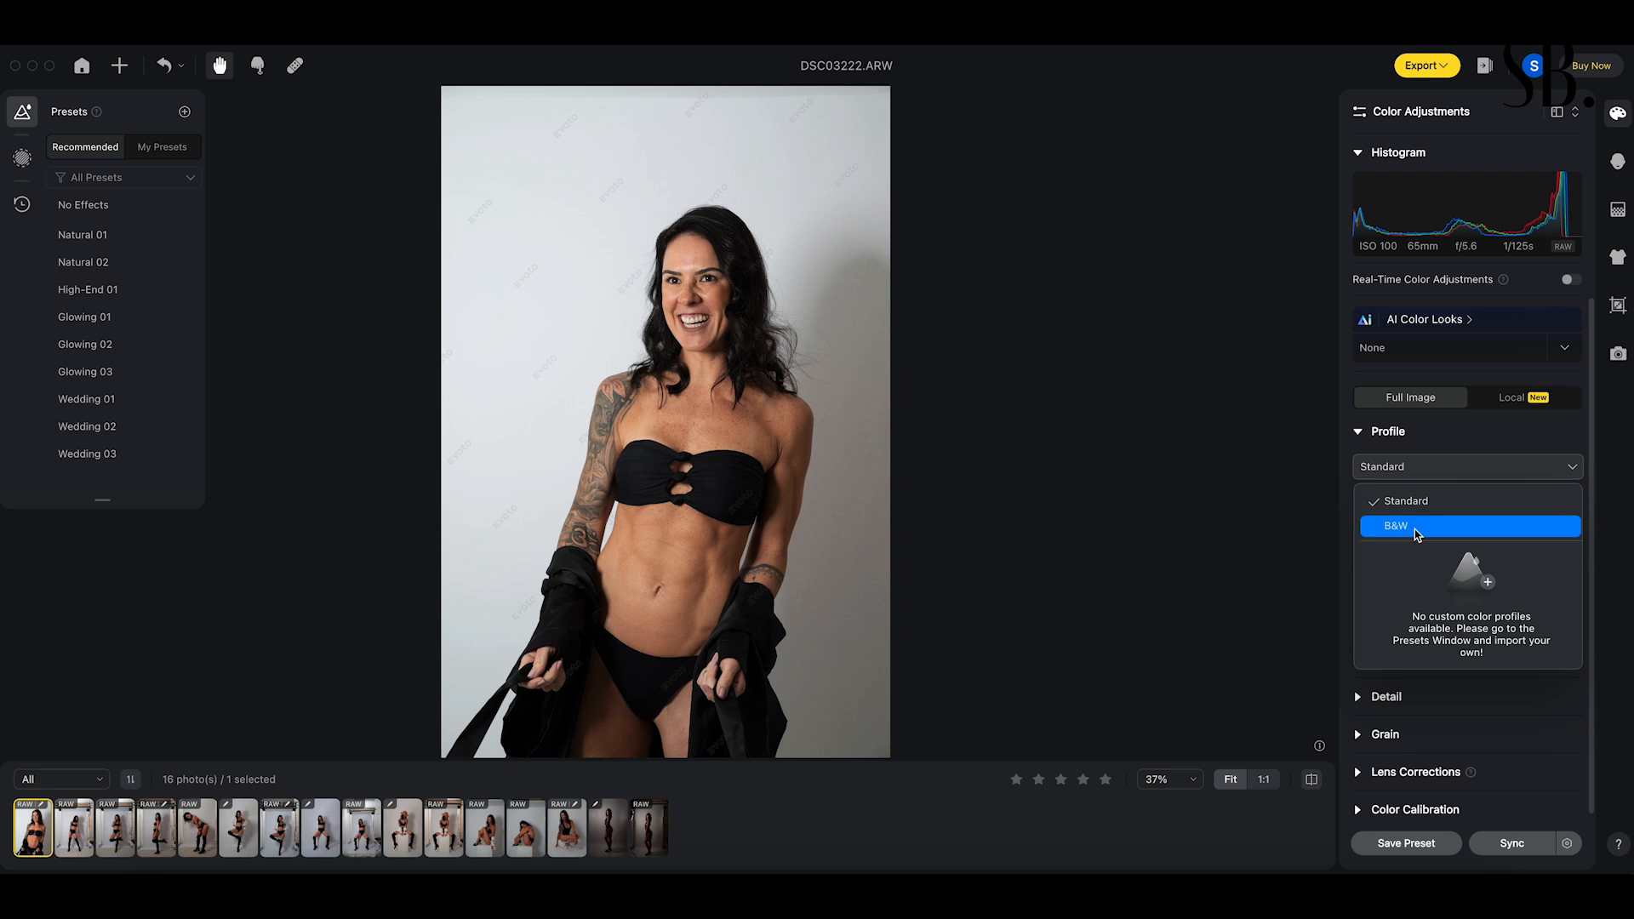
pyautogui.click(1418, 536)
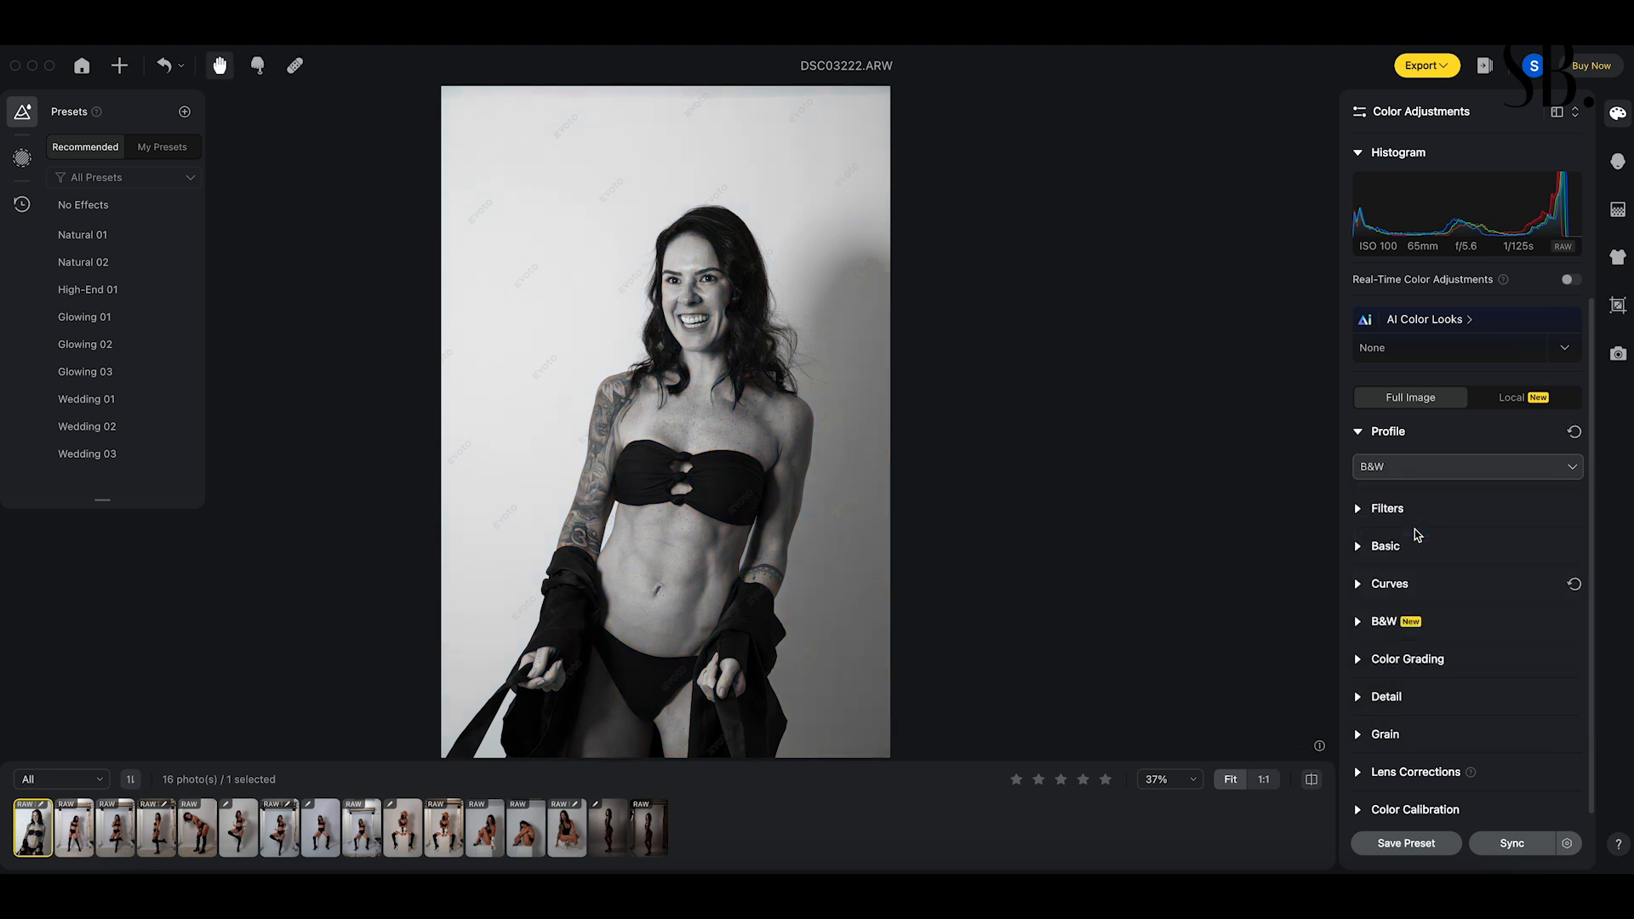
pyautogui.click(1564, 468)
pyautogui.click(1468, 507)
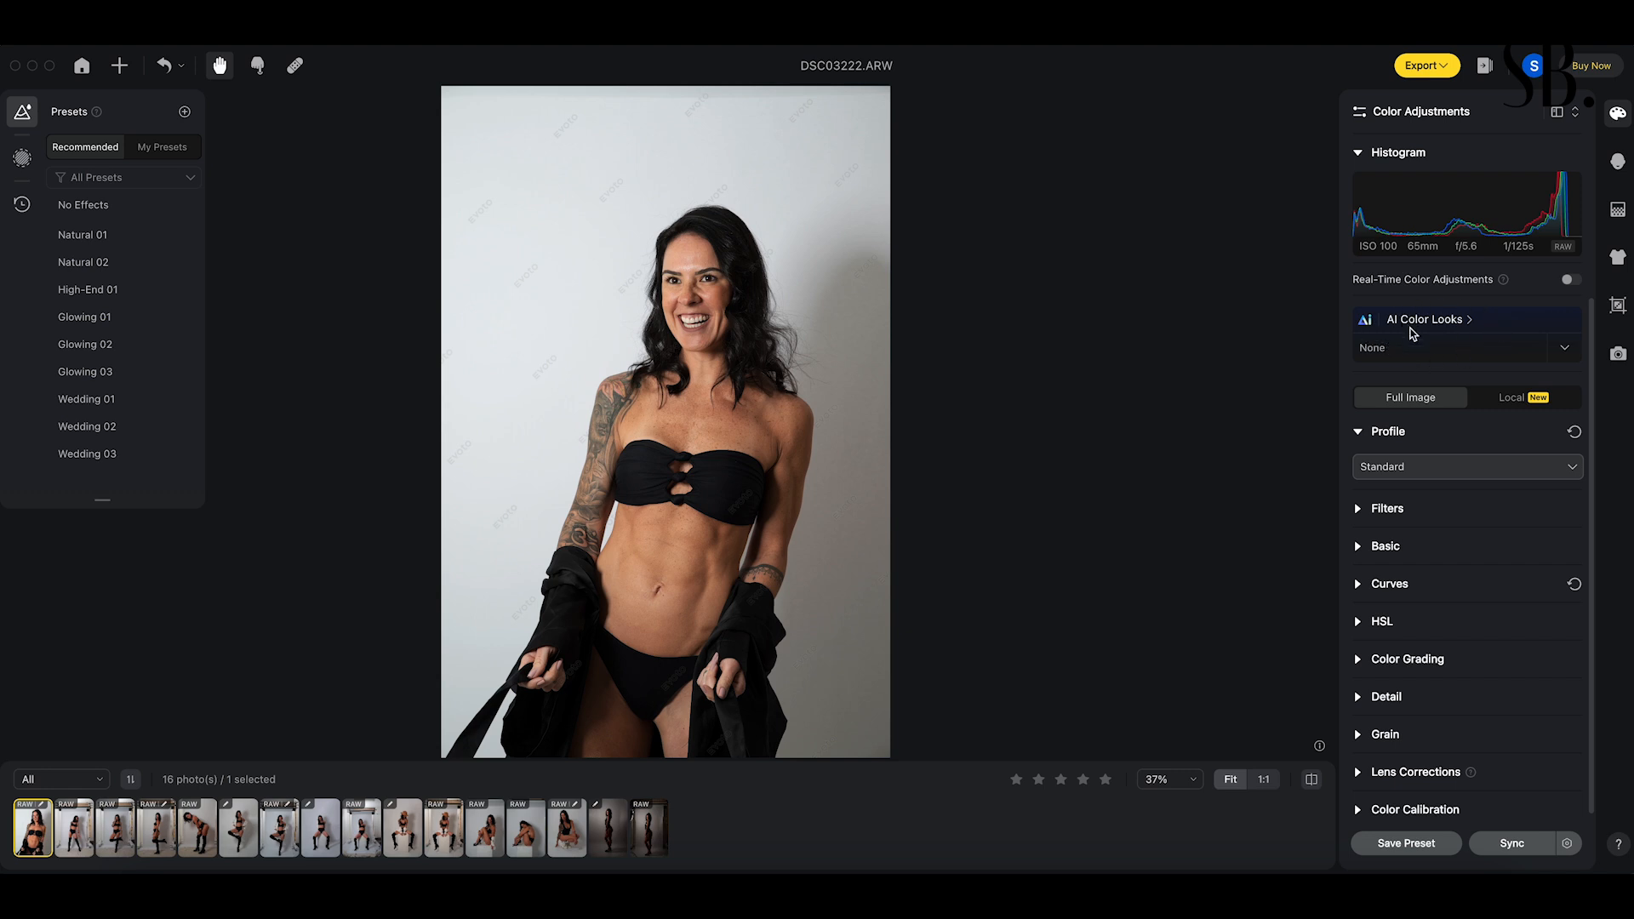
# - Try the Neutral, Vivid Light, Pure Love, Bright Blossoms, and Bright Minimal AI color looks on the photo
pyautogui.click(1563, 355)
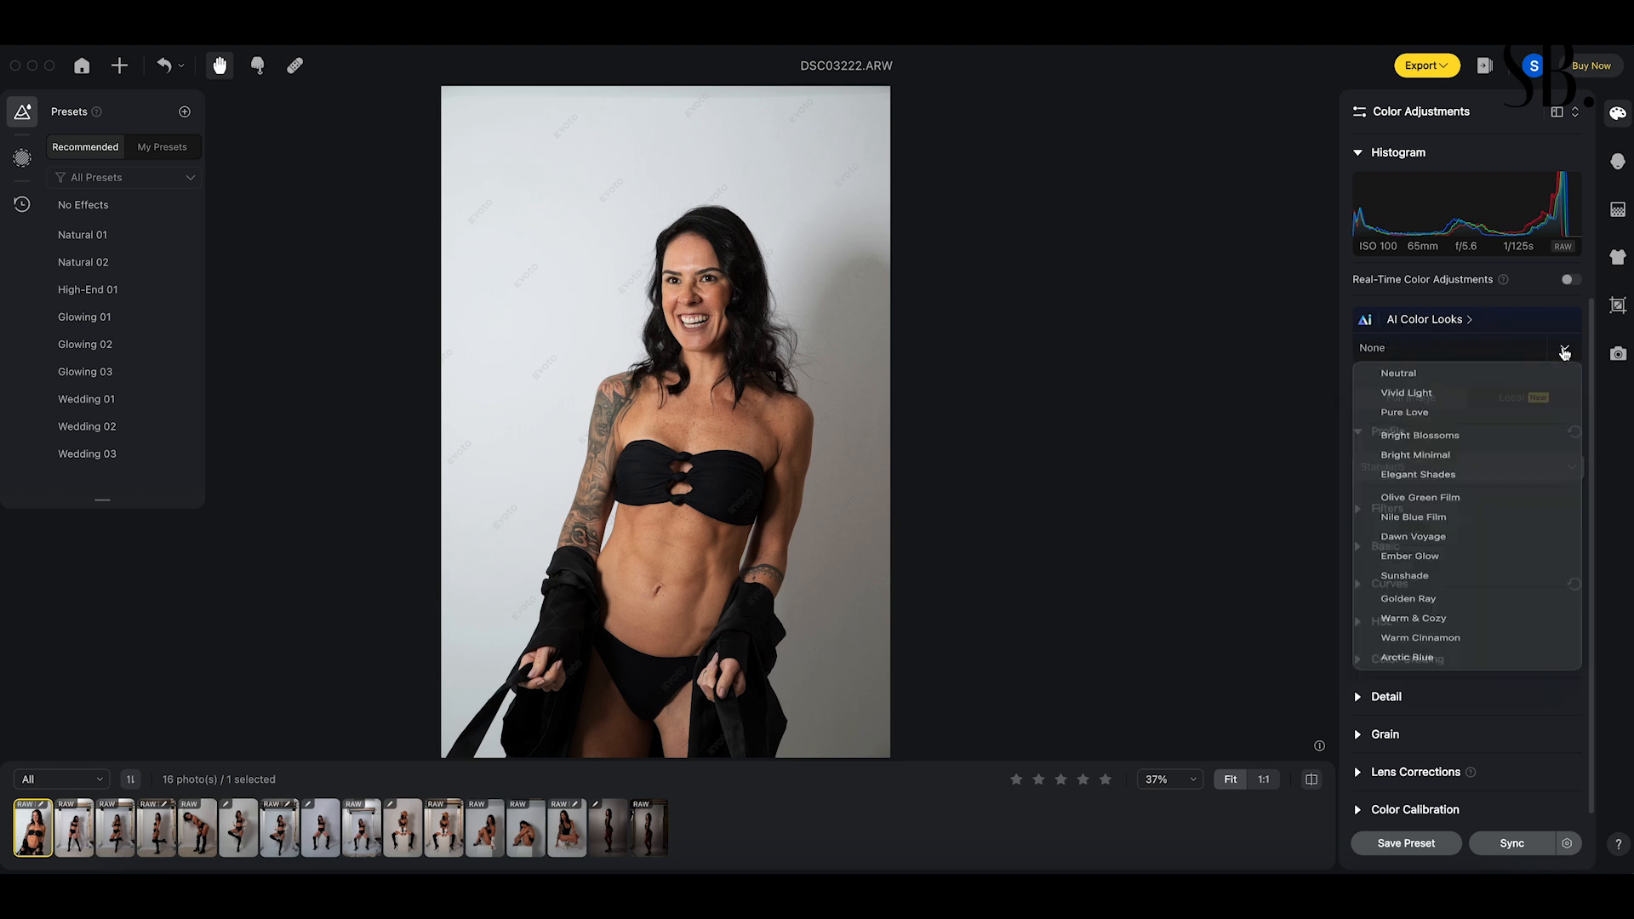
pyautogui.click(1482, 380)
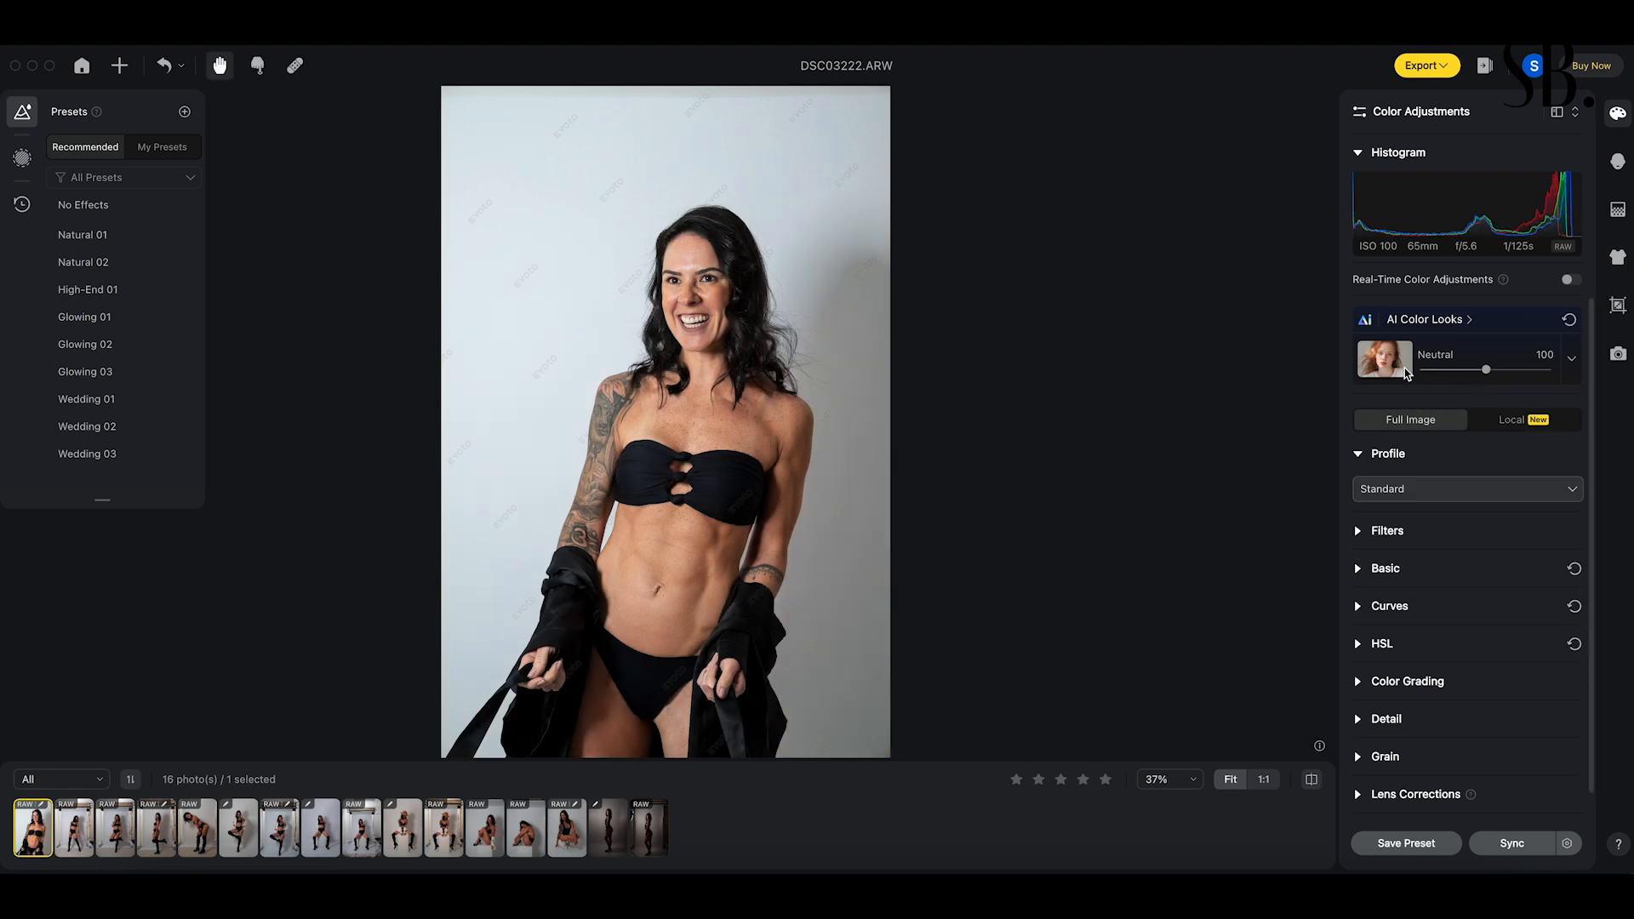
pyautogui.click(1568, 363)
pyautogui.click(1459, 423)
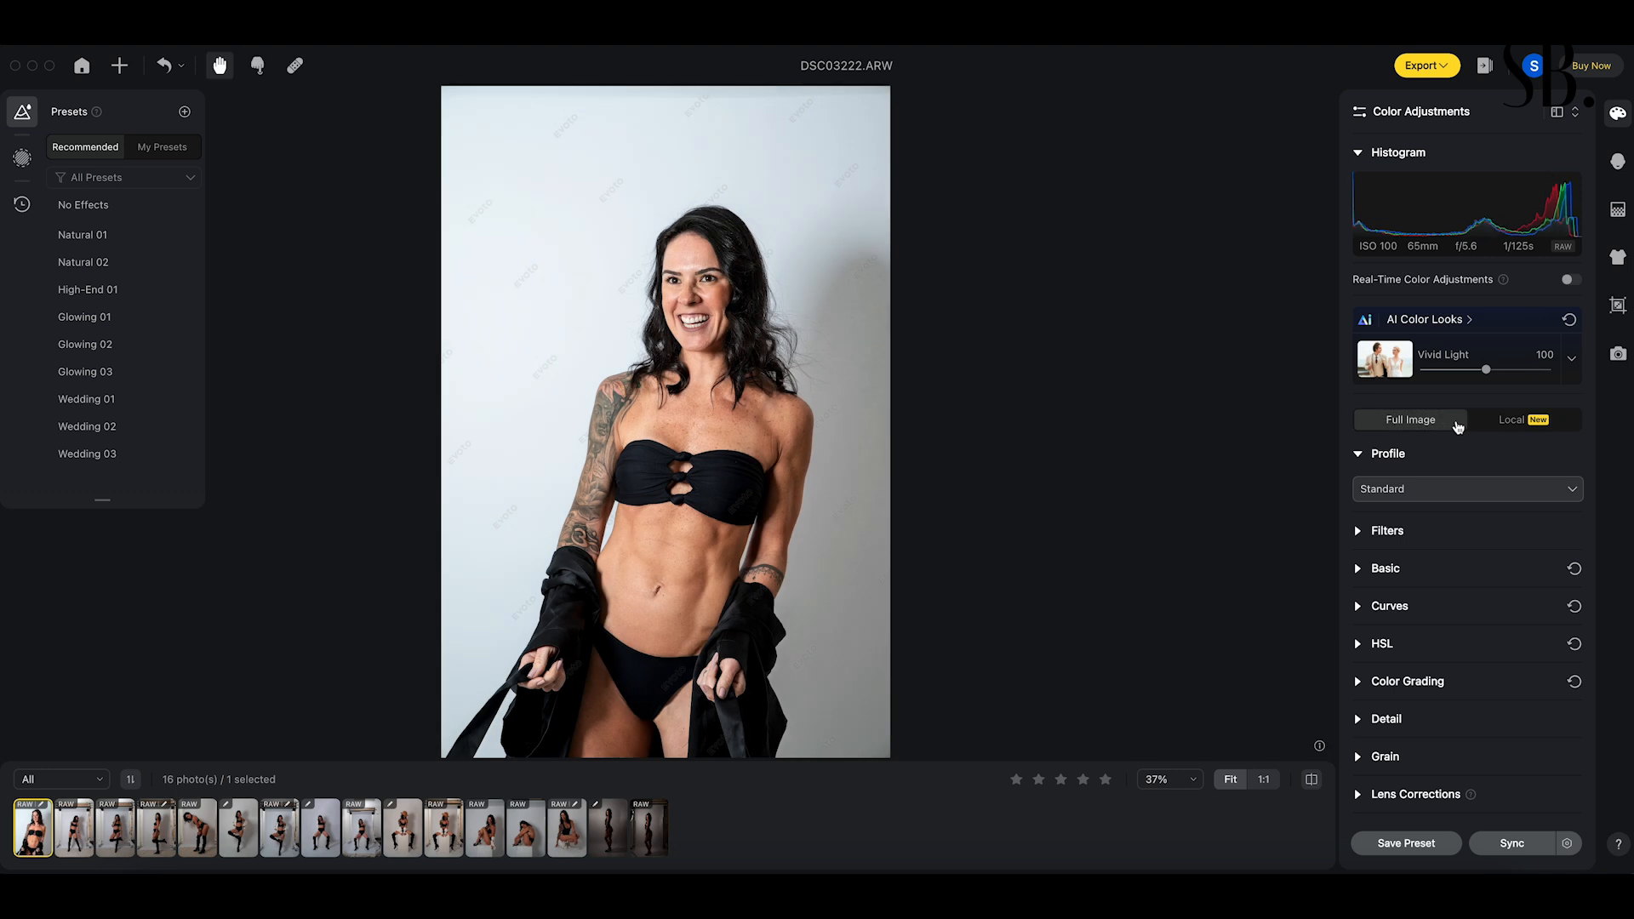
pyautogui.click(1572, 358)
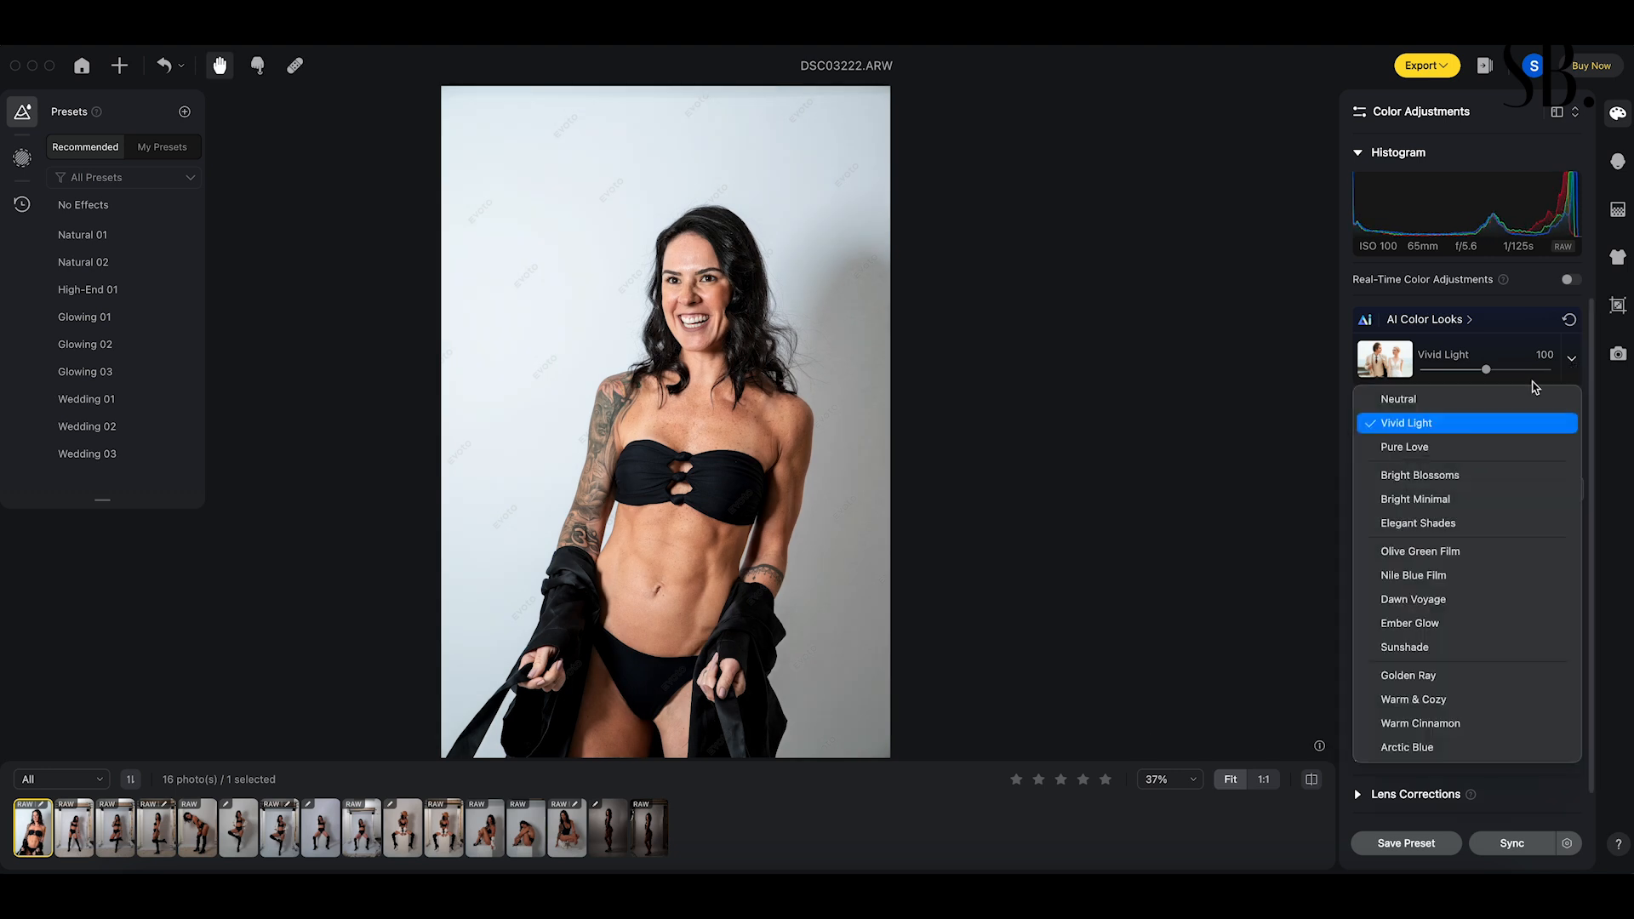
pyautogui.click(1445, 449)
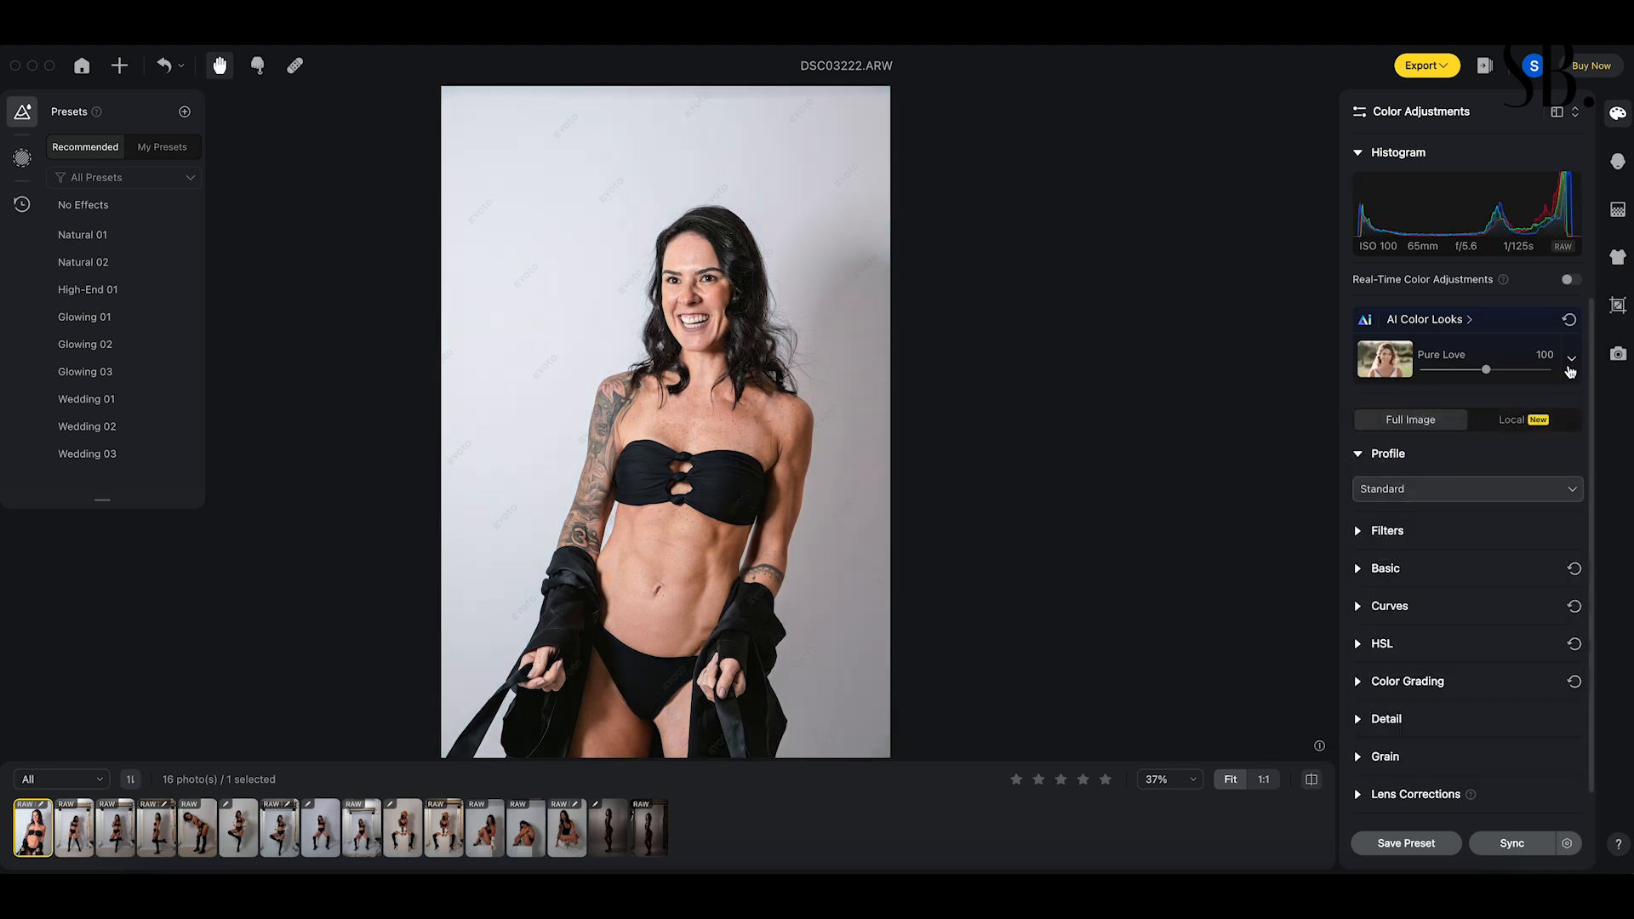
pyautogui.click(1571, 365)
pyautogui.click(1444, 474)
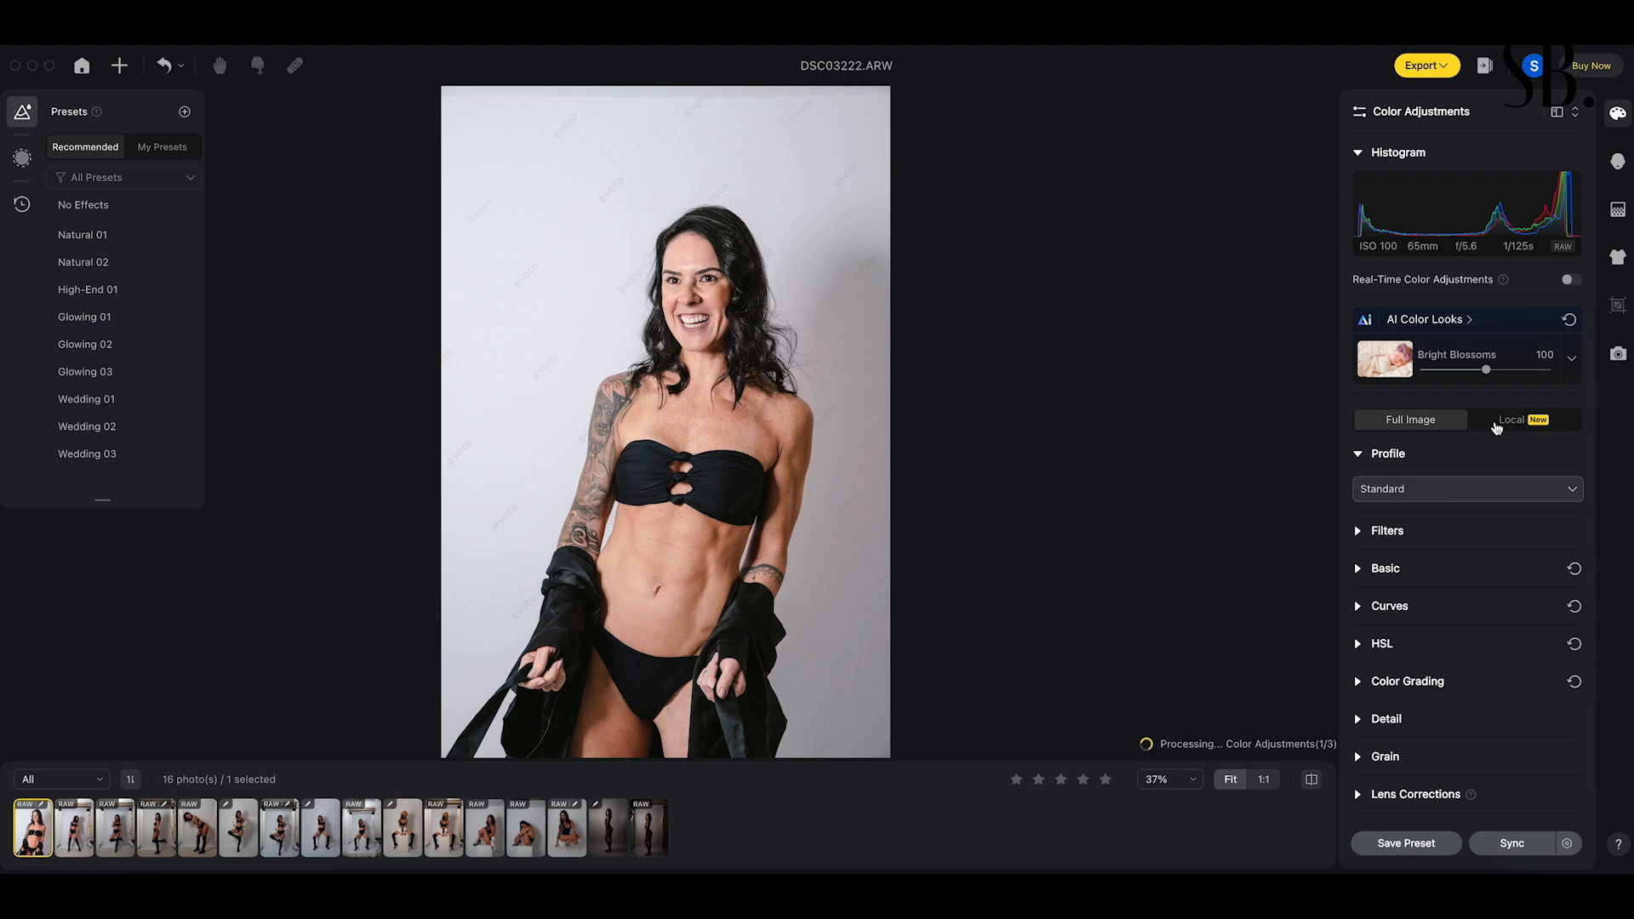
pyautogui.click(1571, 361)
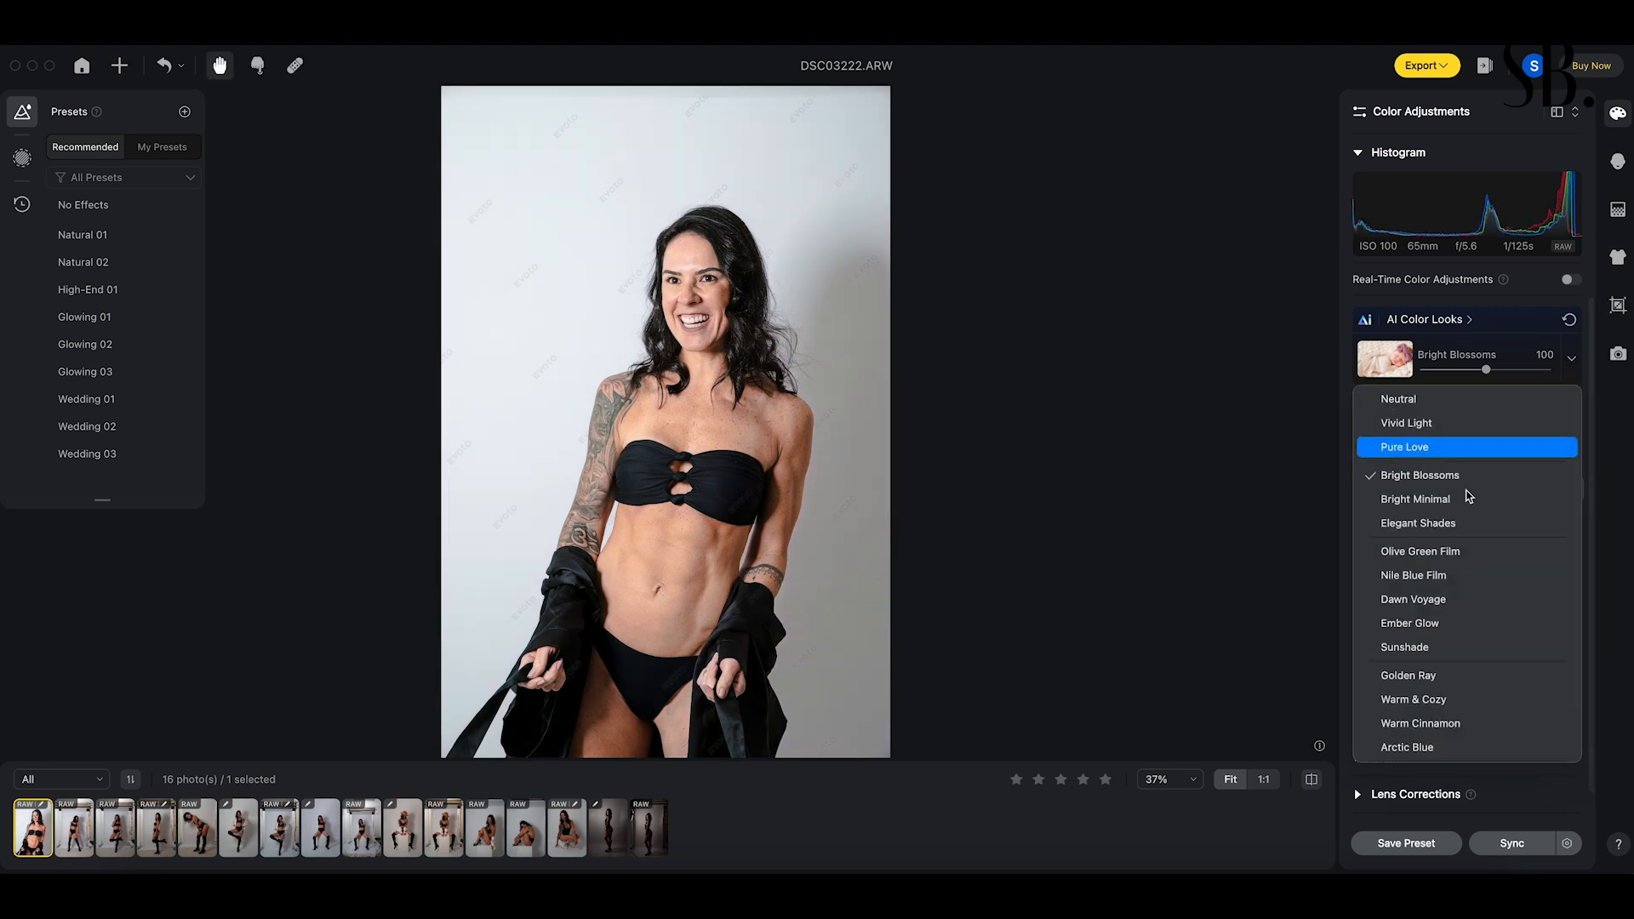
pyautogui.click(1460, 500)
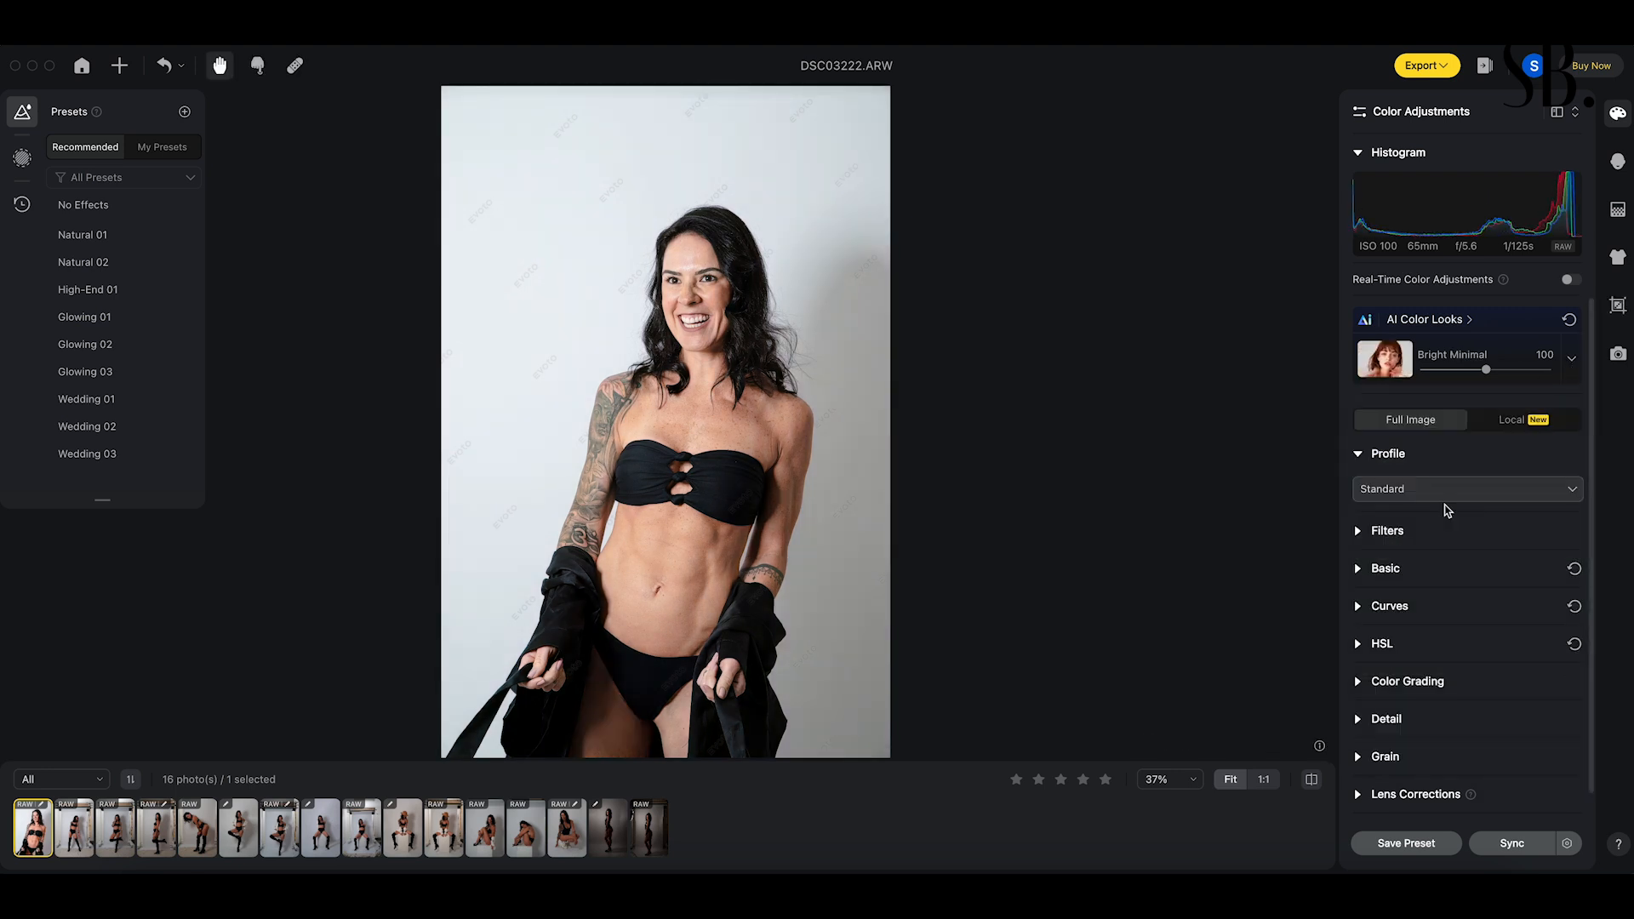
# - Try the Nile Blue Film and Golden Ray AI color looks and return to Neutral
pyautogui.click(1572, 361)
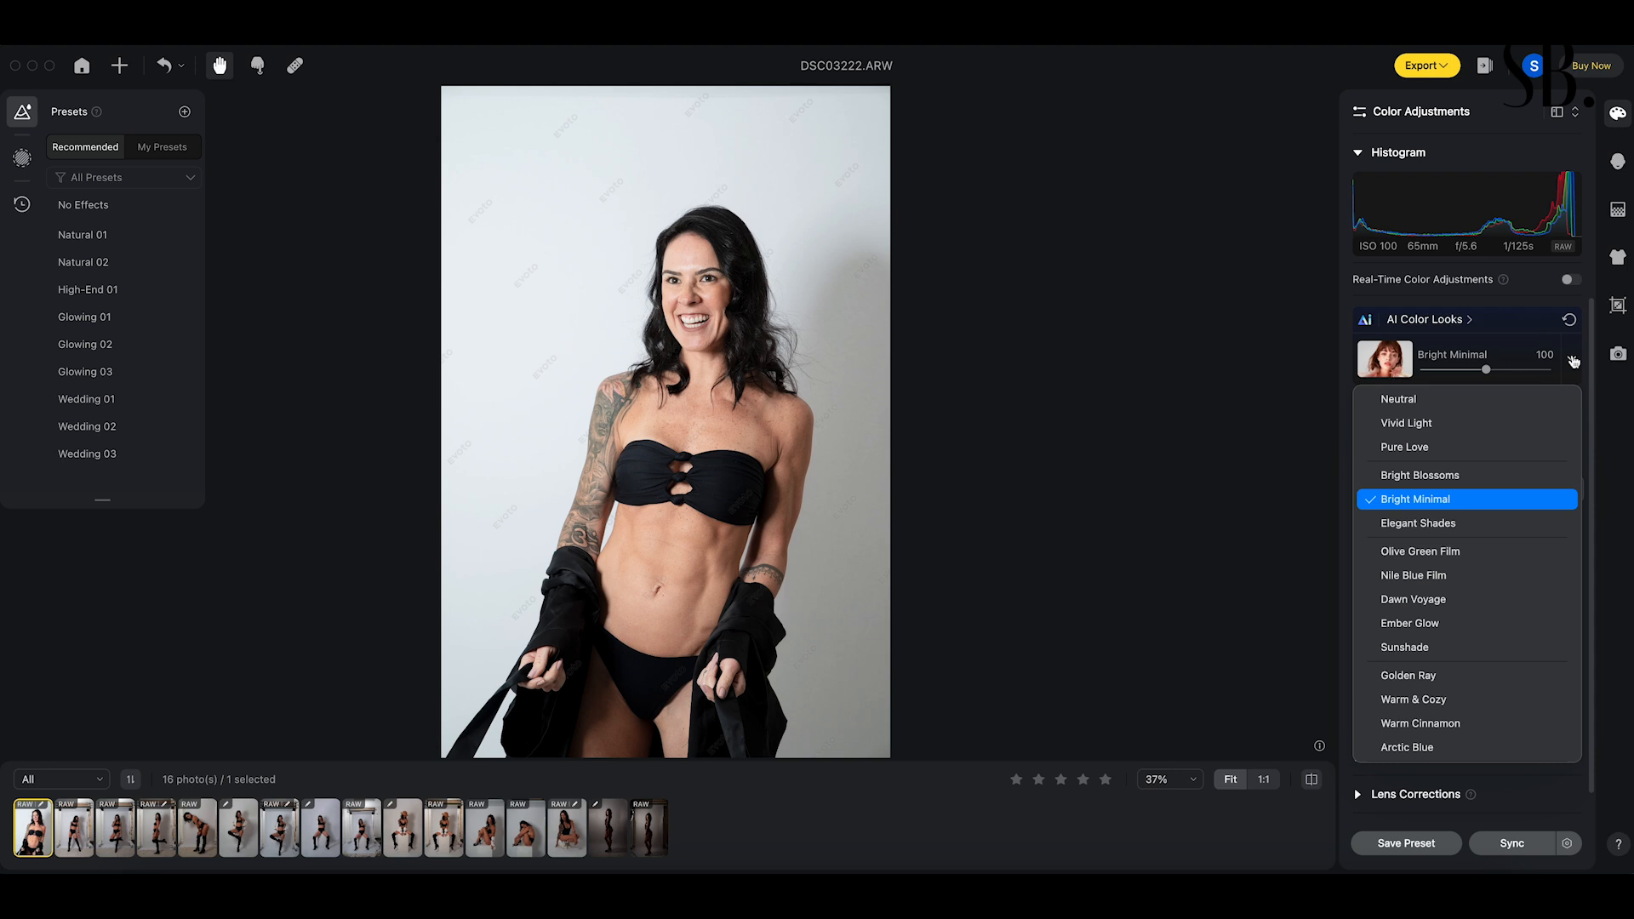
pyautogui.click(1454, 579)
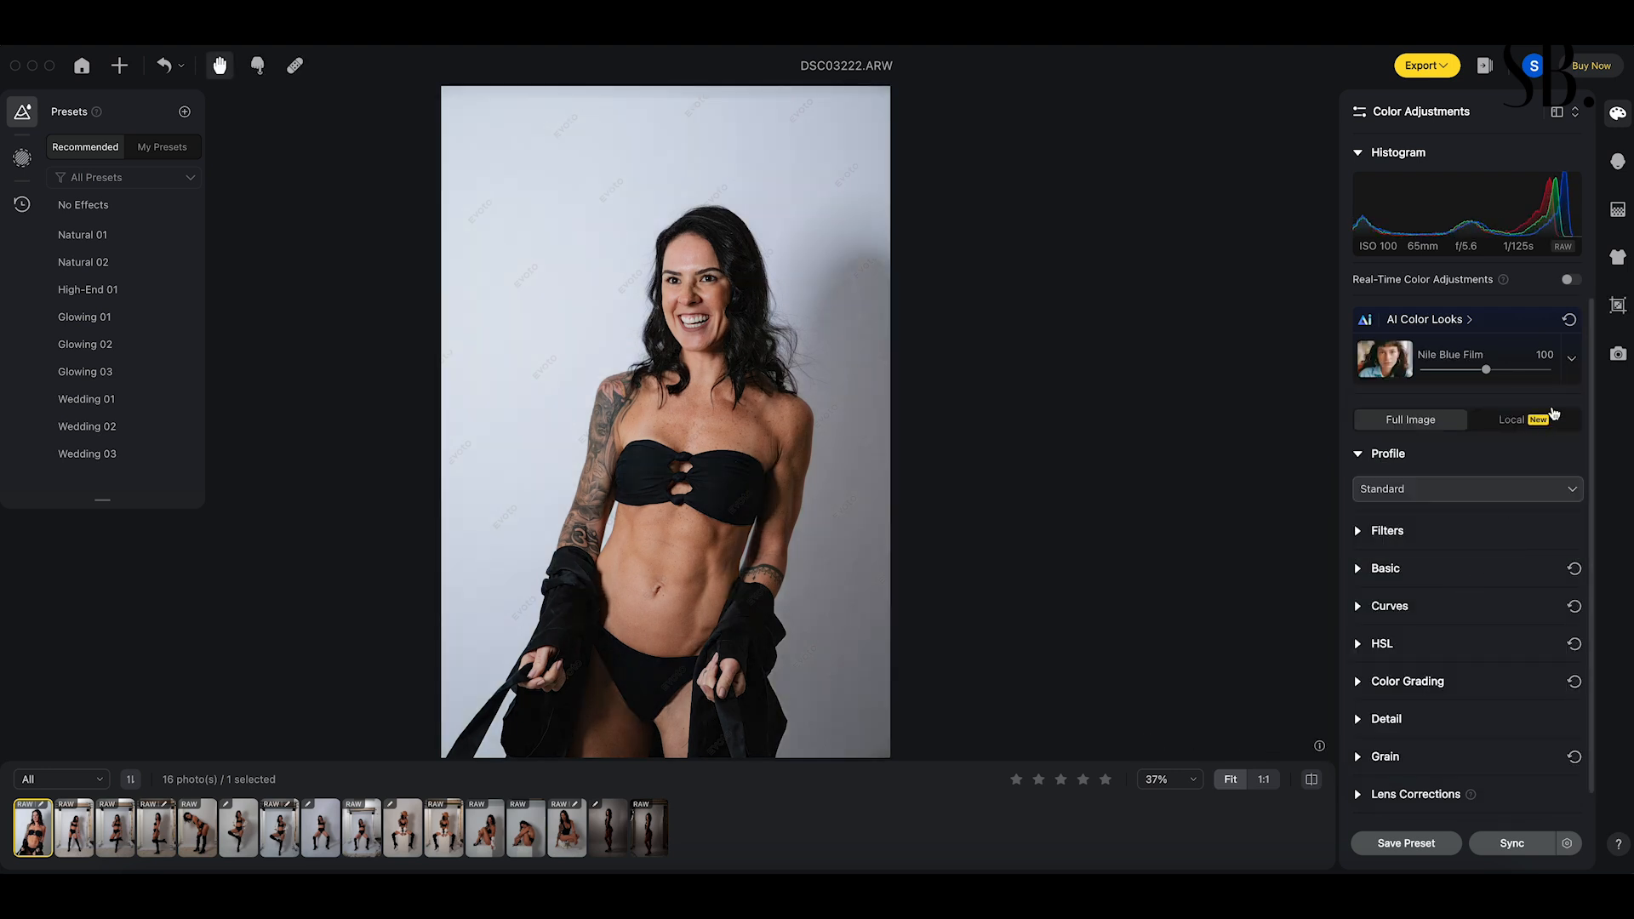
pyautogui.click(1571, 358)
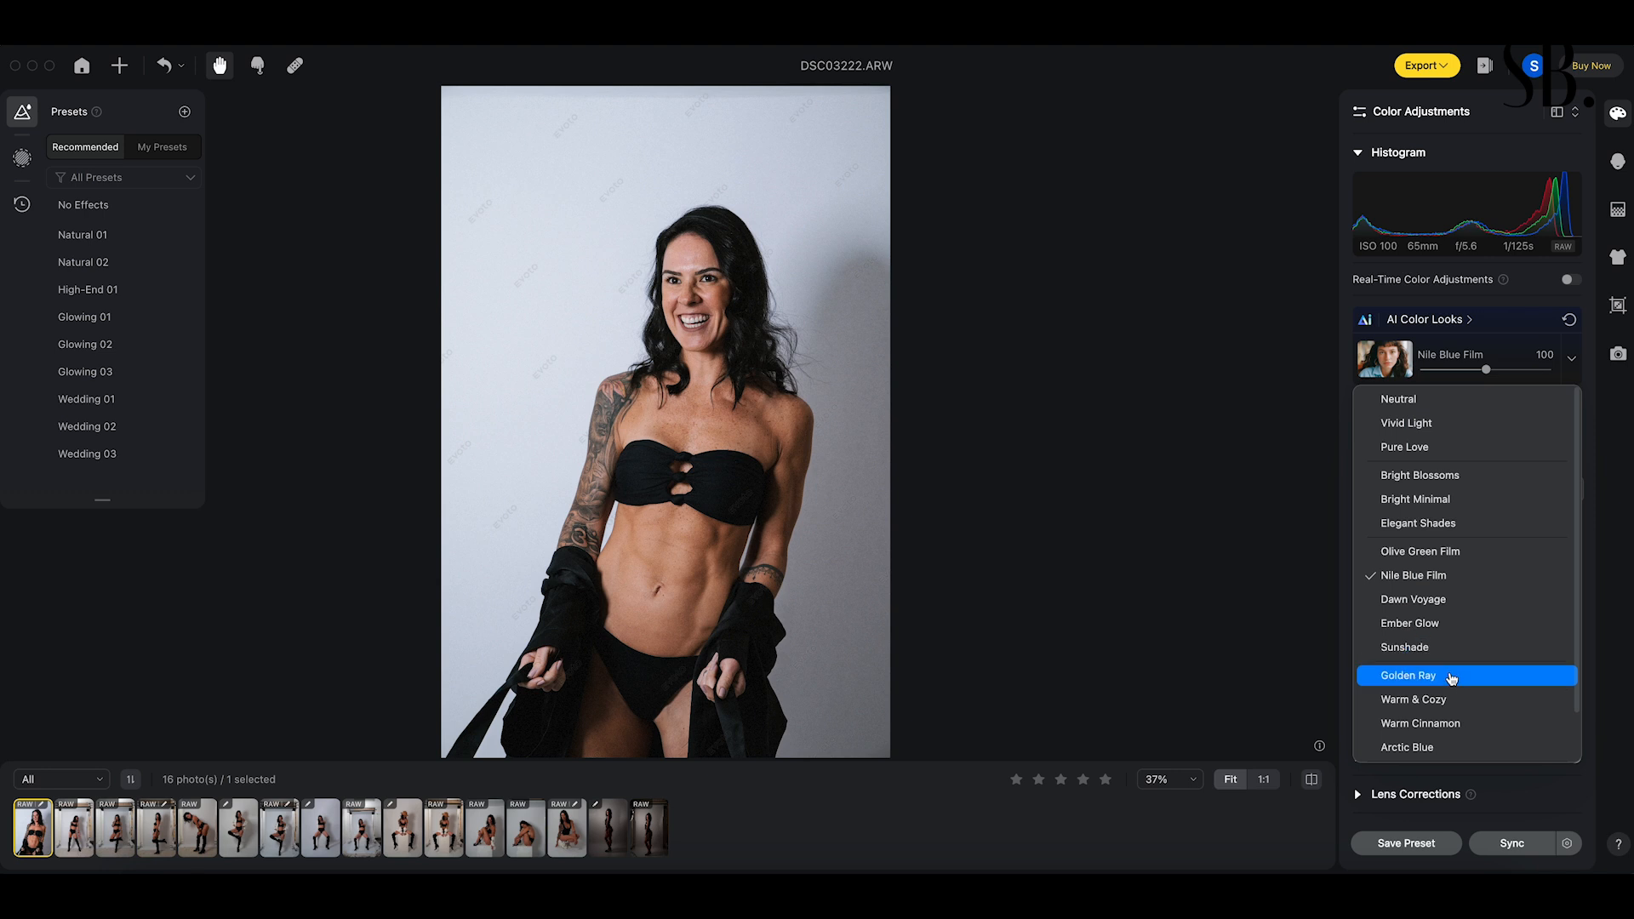
pyautogui.click(1447, 670)
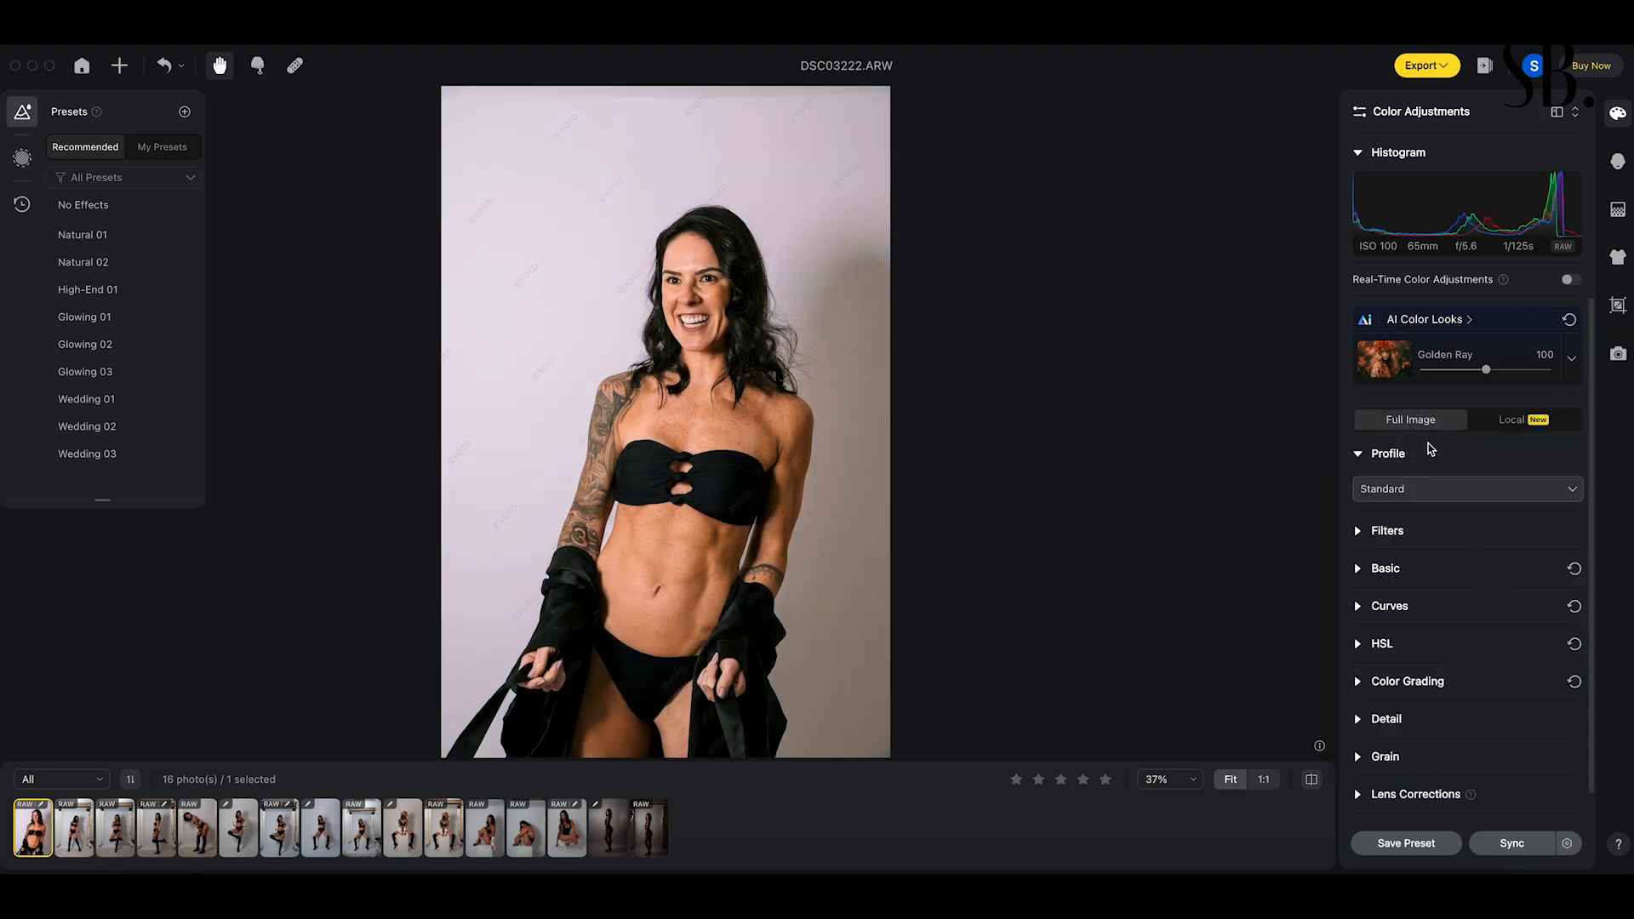
pyautogui.click(1571, 358)
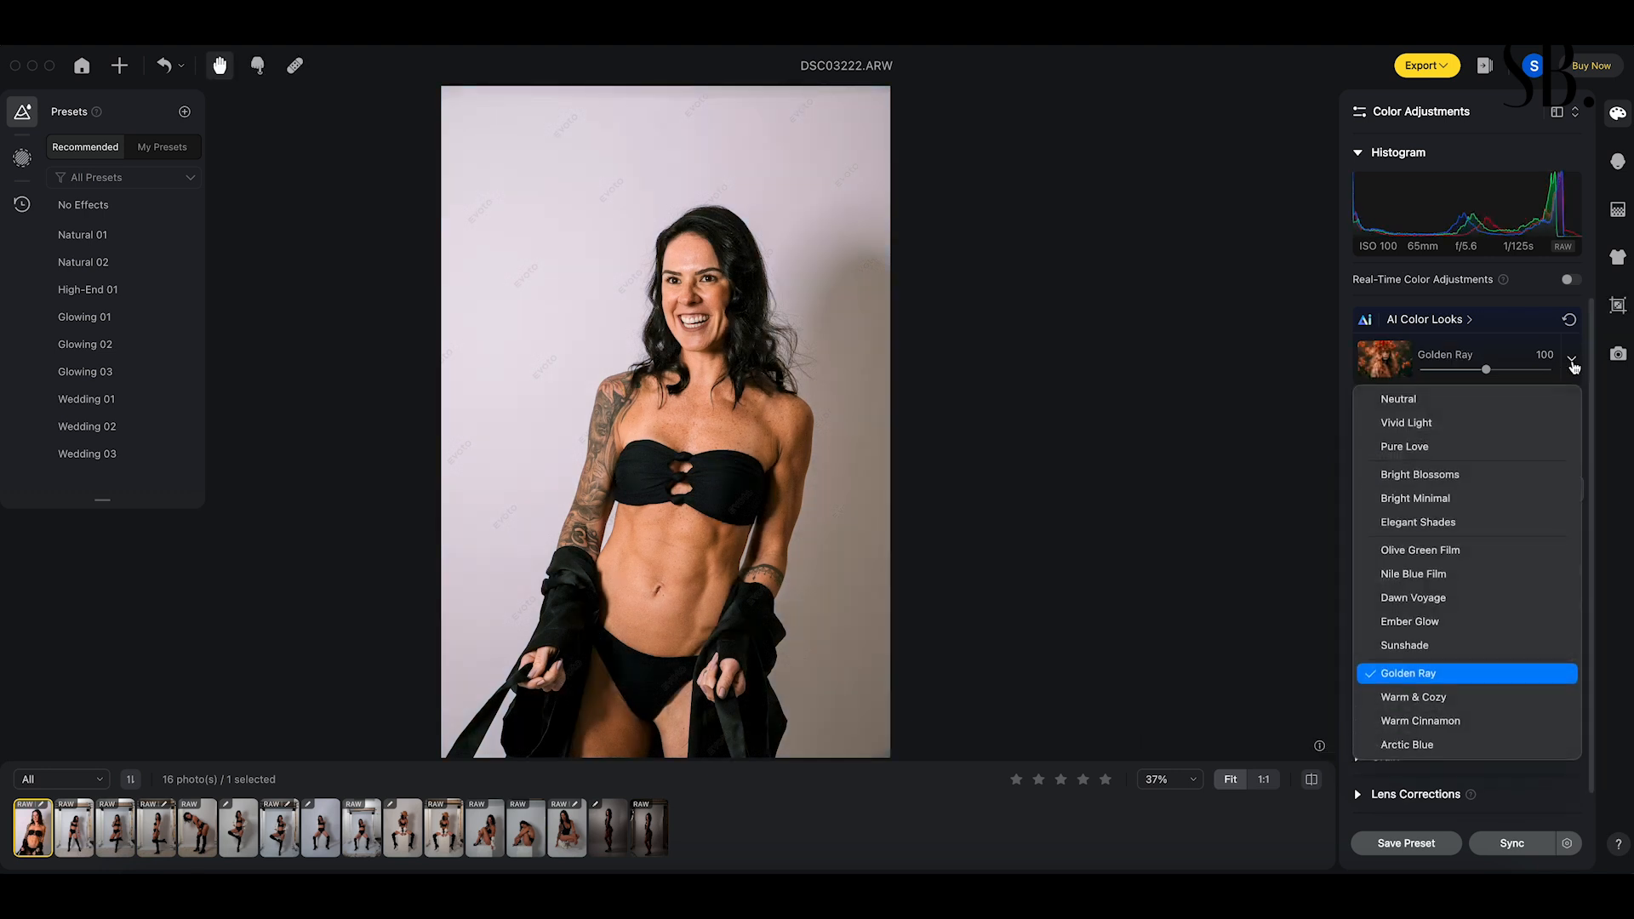
pyautogui.click(1422, 400)
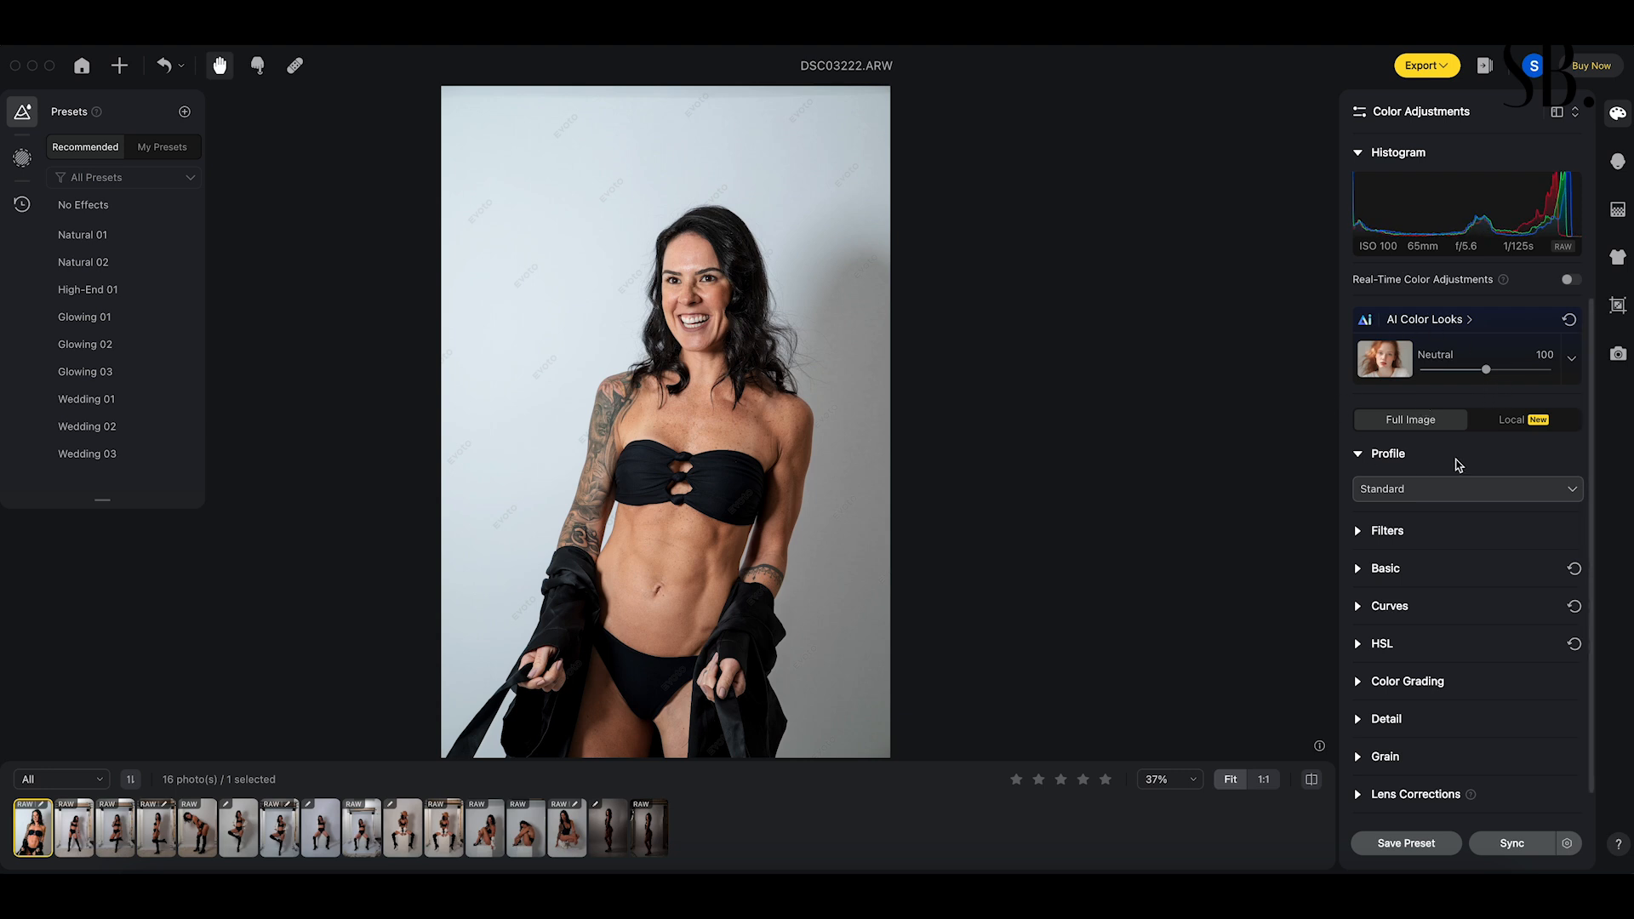
# - Try the P01, P02, P03, and P04 filters, with P04 at an amount of 66, and reset the filters
pyautogui.click(1459, 464)
pyautogui.click(1359, 493)
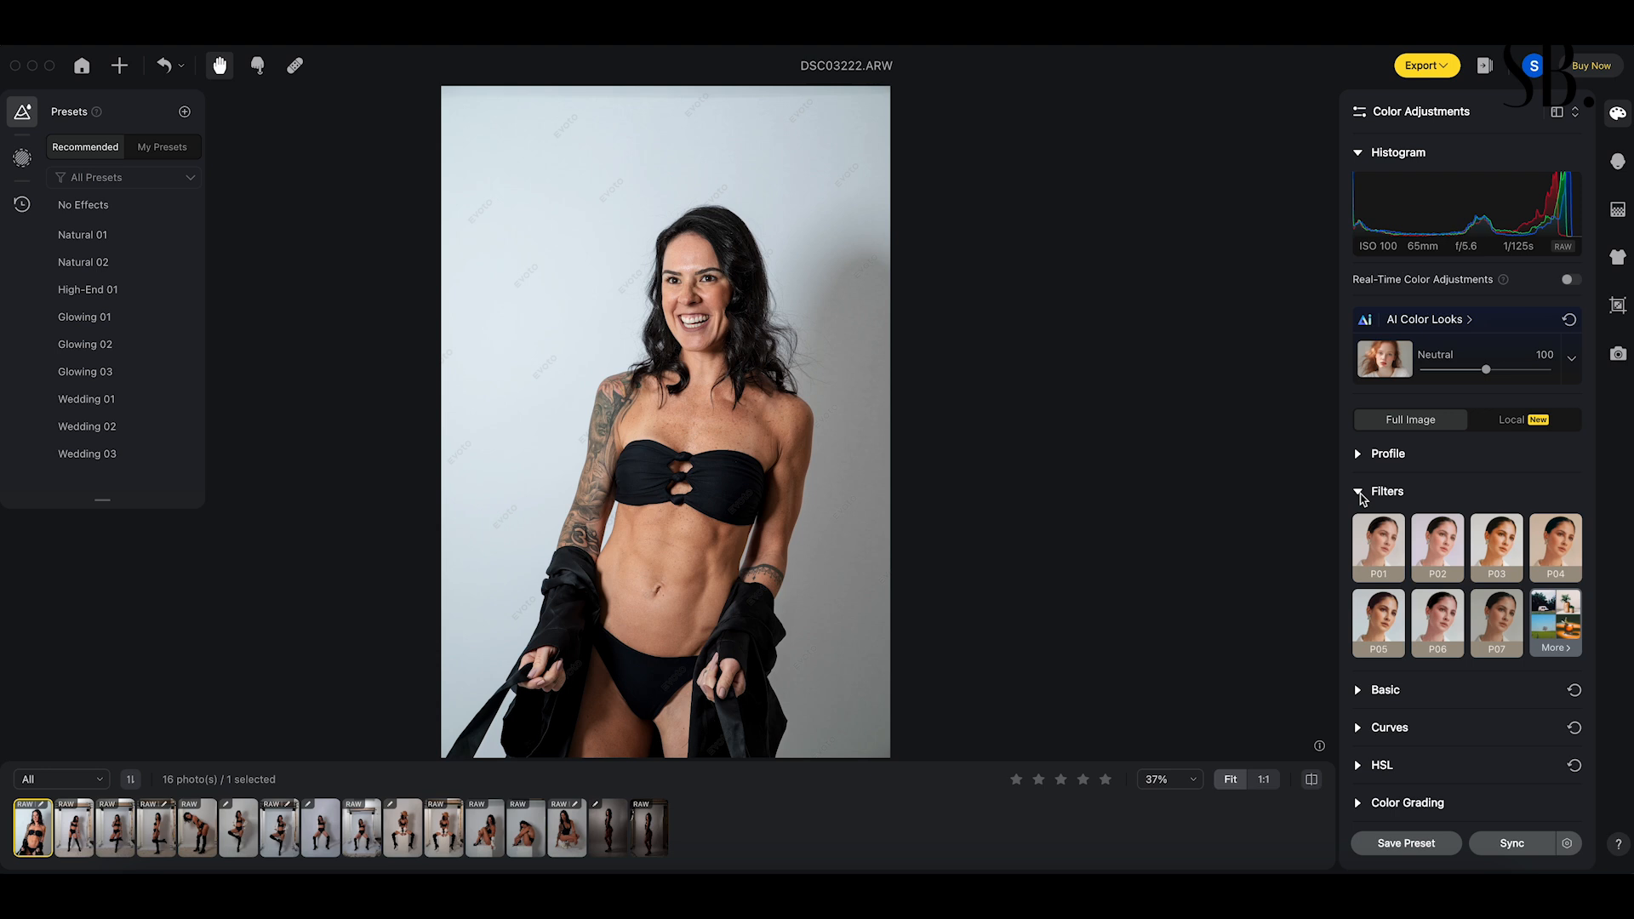
pyautogui.click(1381, 544)
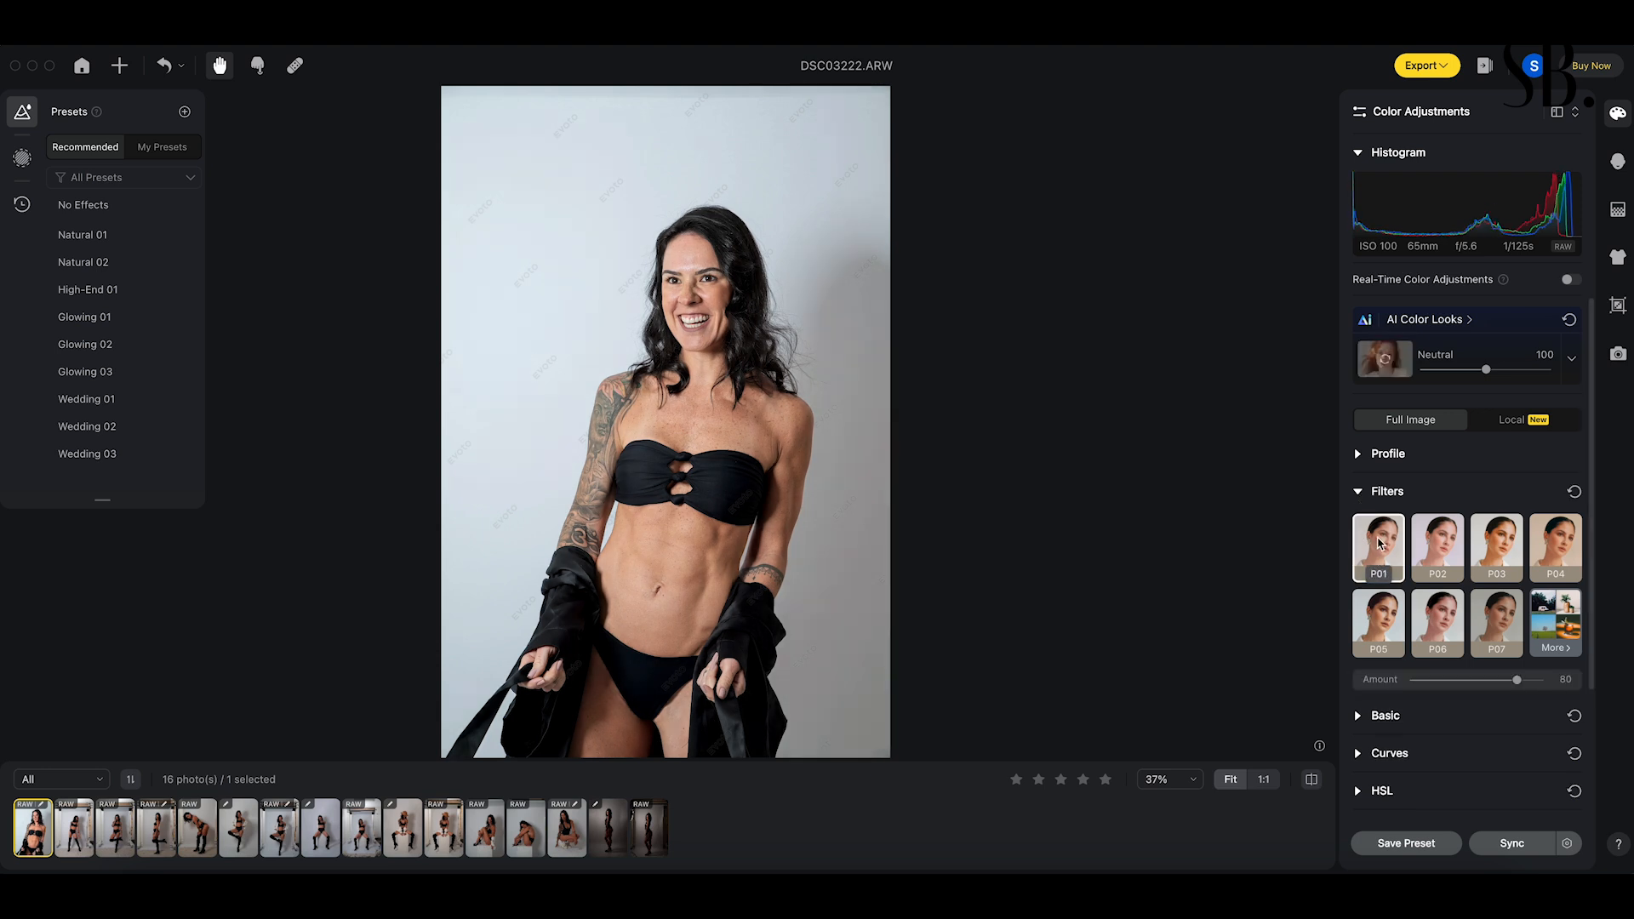
pyautogui.click(1438, 547)
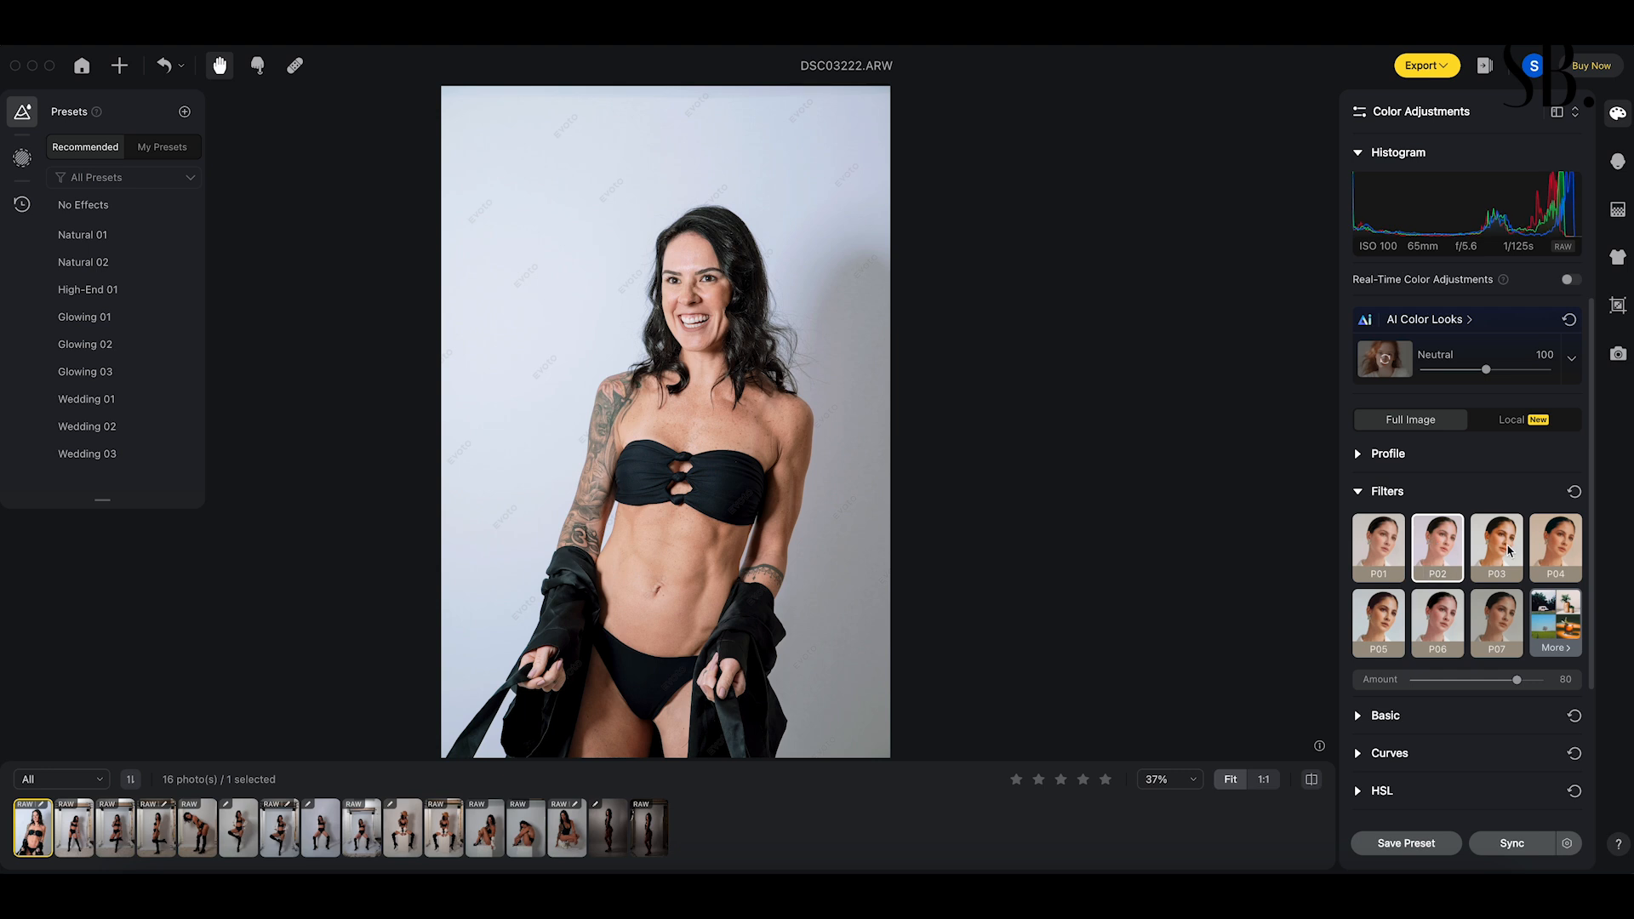
pyautogui.click(1509, 551)
pyautogui.click(1563, 550)
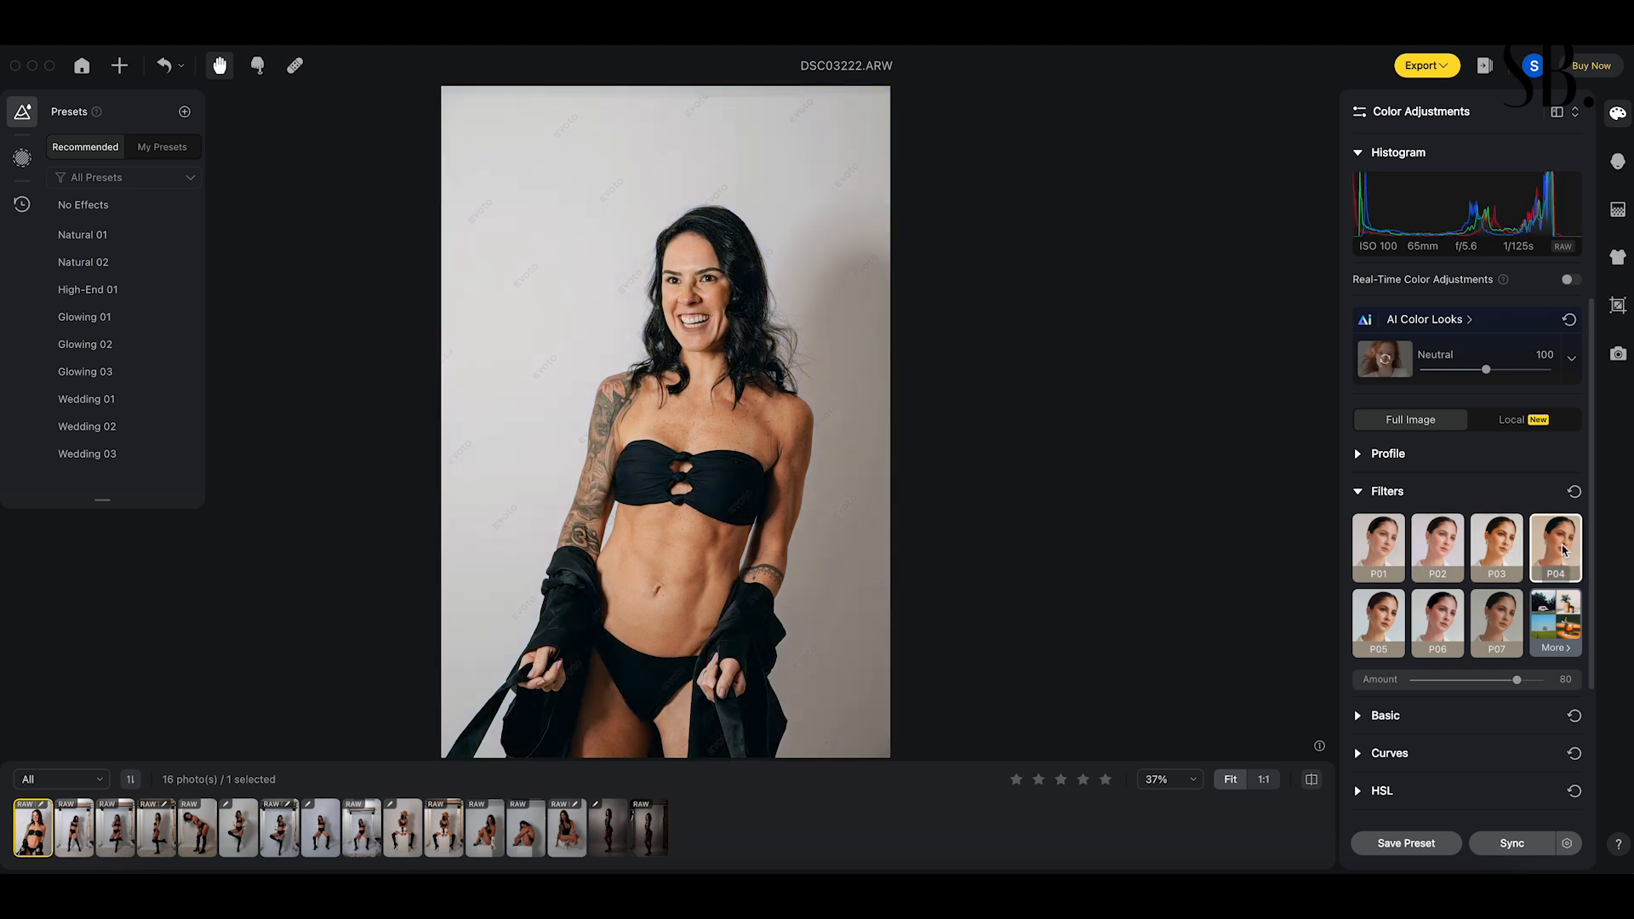
pyautogui.moveTo(1517, 680)
pyautogui.mouseDown()
pyautogui.moveTo(1461, 683)
pyautogui.moveTo(1501, 686)
pyautogui.mouseUp()
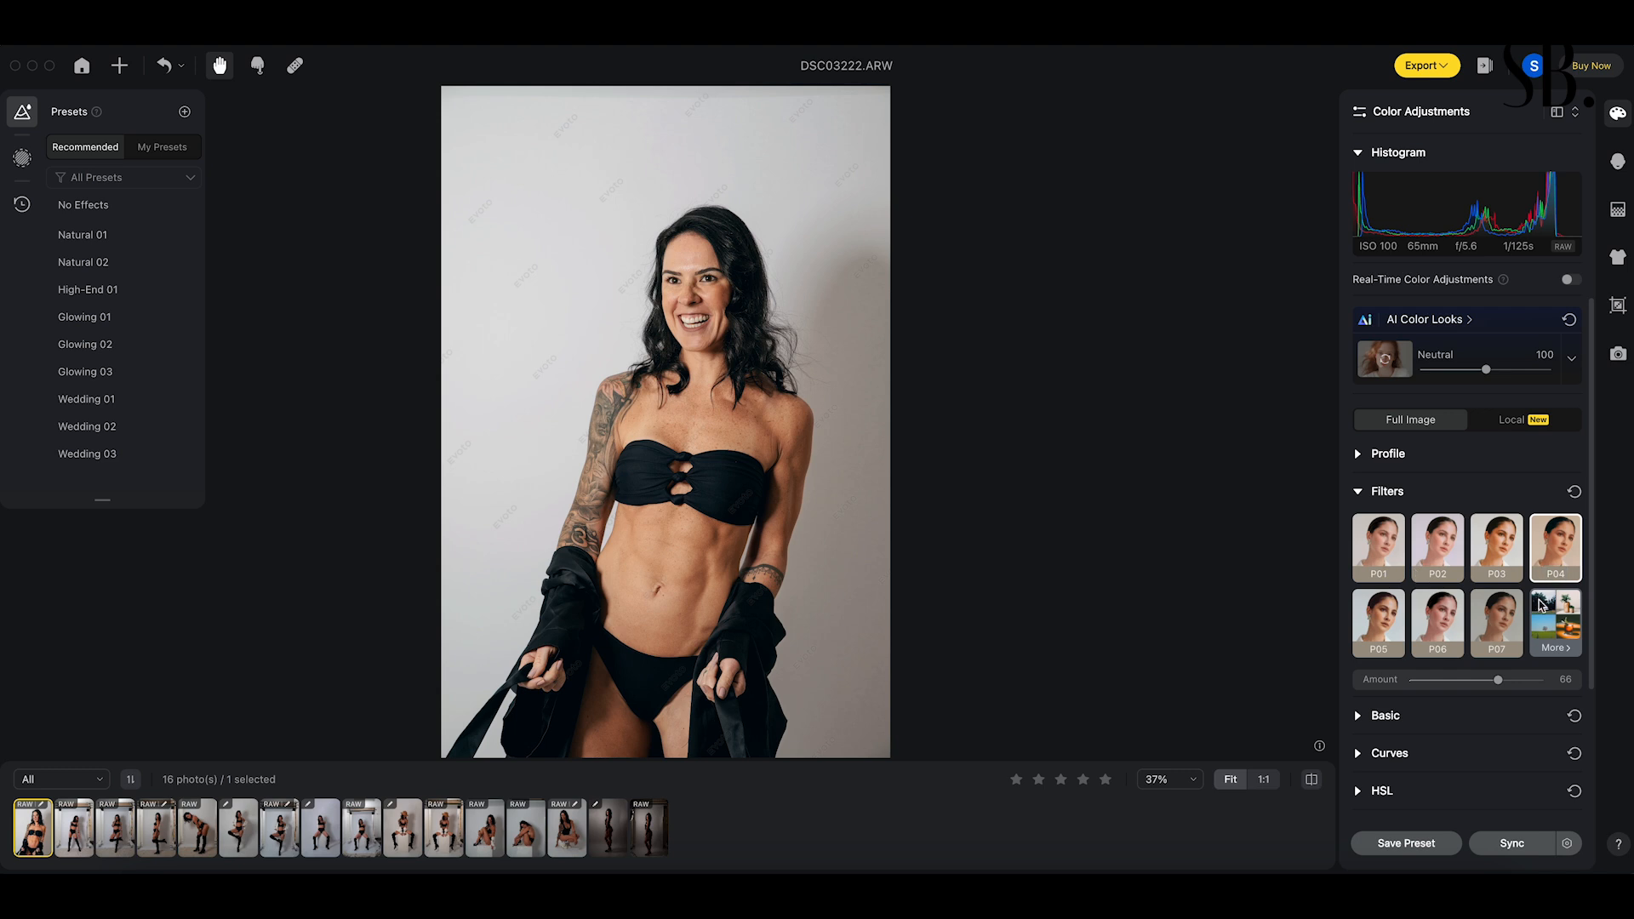
pyautogui.click(1574, 494)
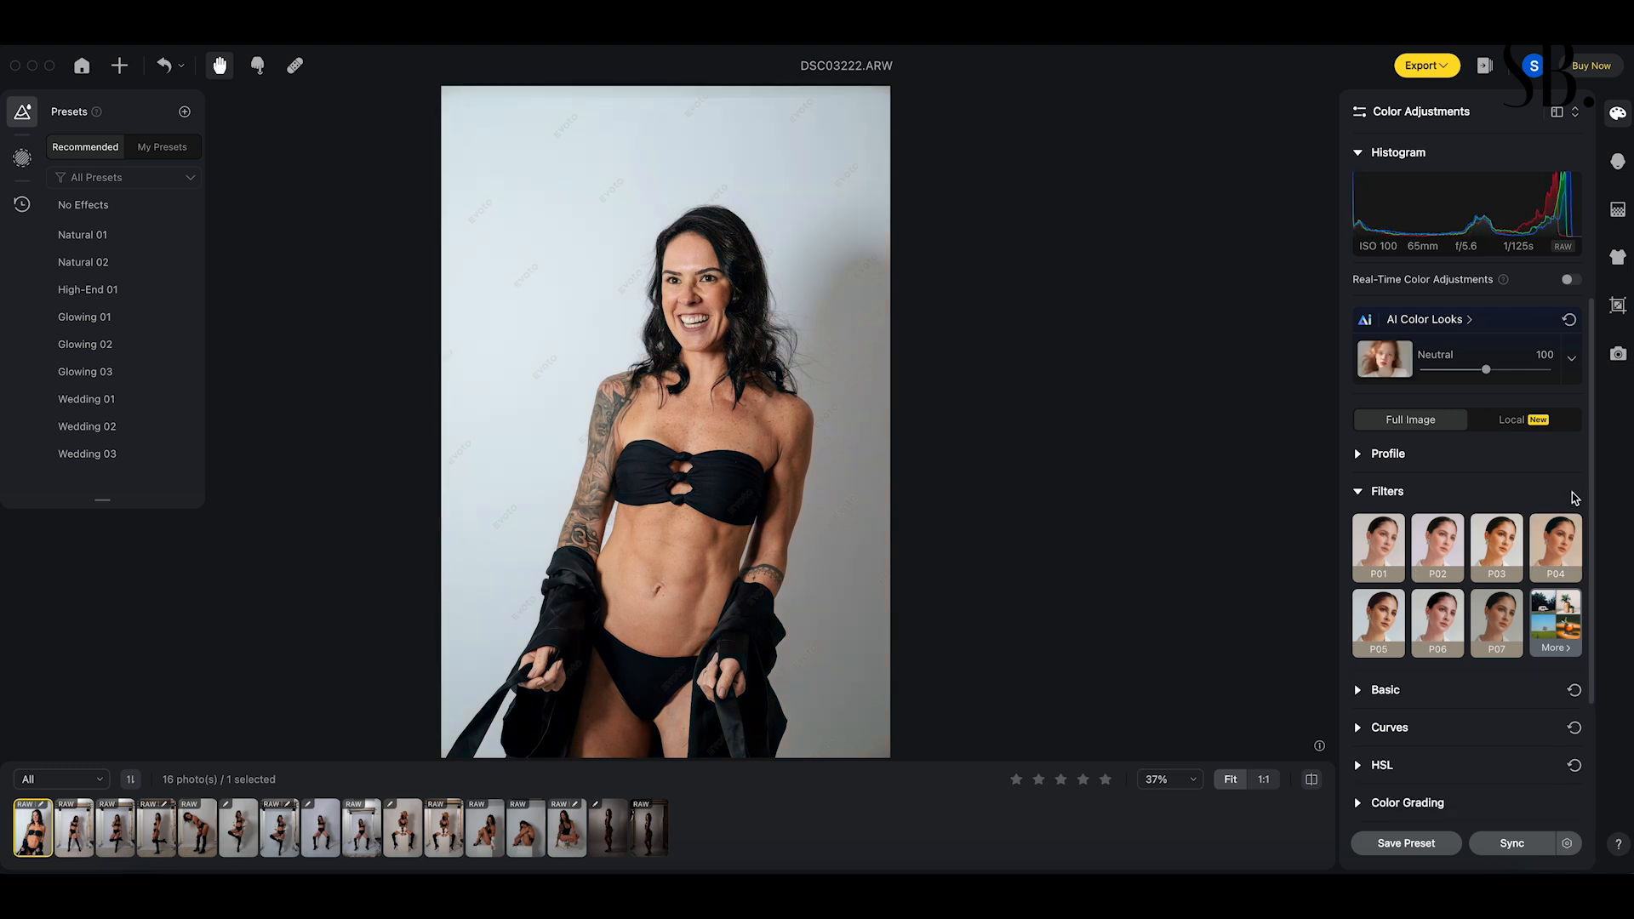
# - Reset the AI color look and reapply Neutral, with the Filters section collapsed and the Basic section expanded
pyautogui.click(1568, 321)
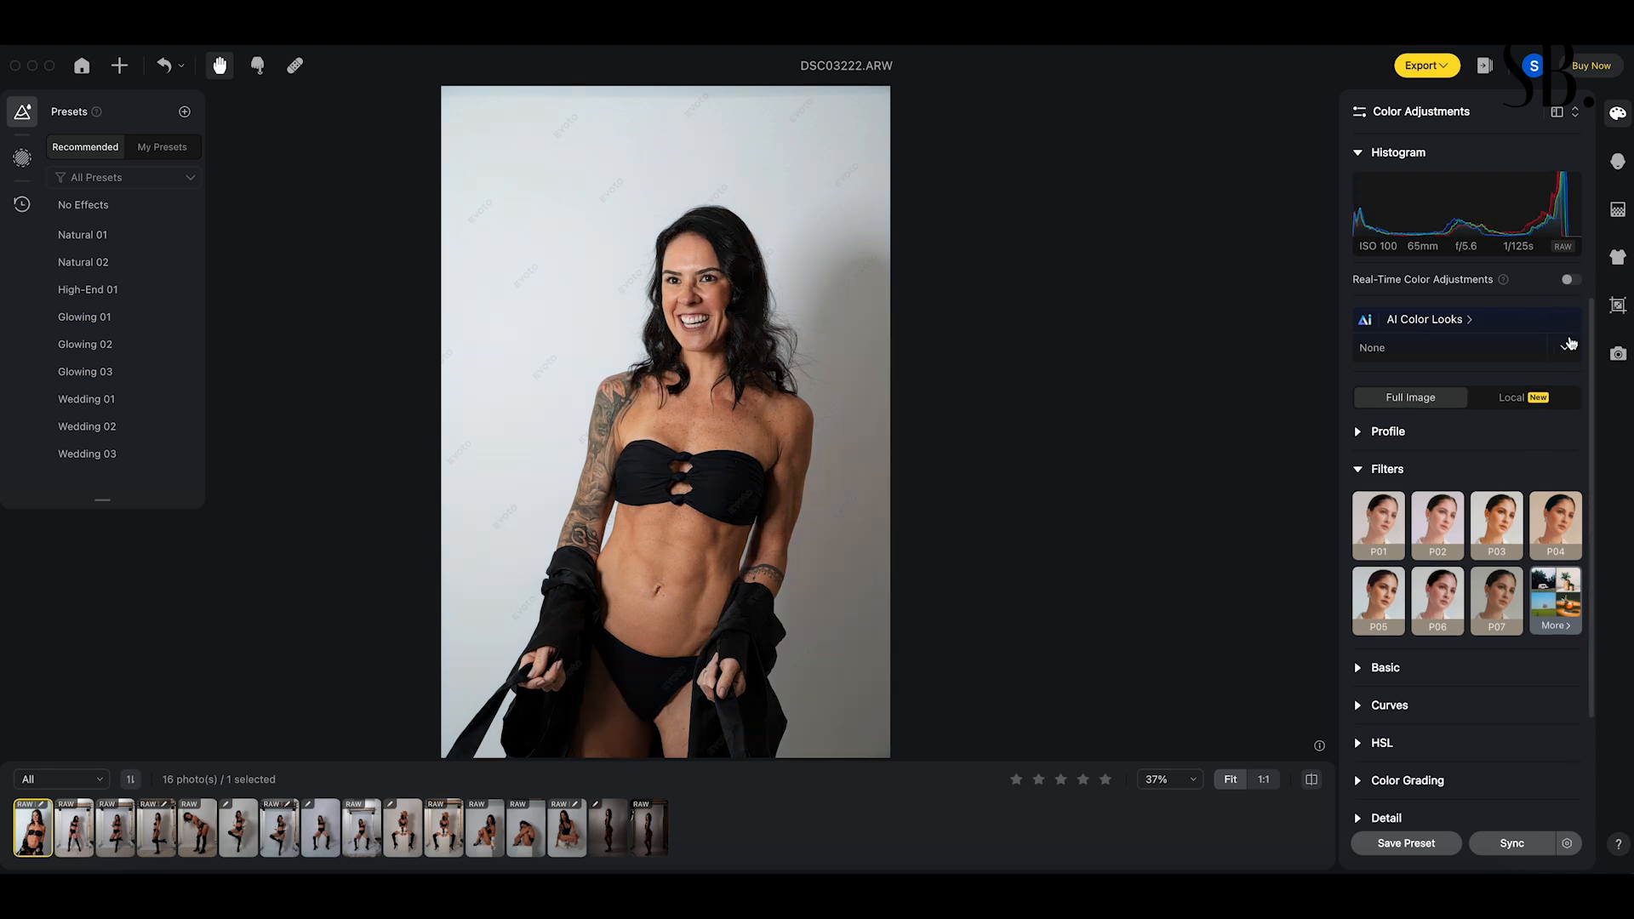
pyautogui.click(1566, 347)
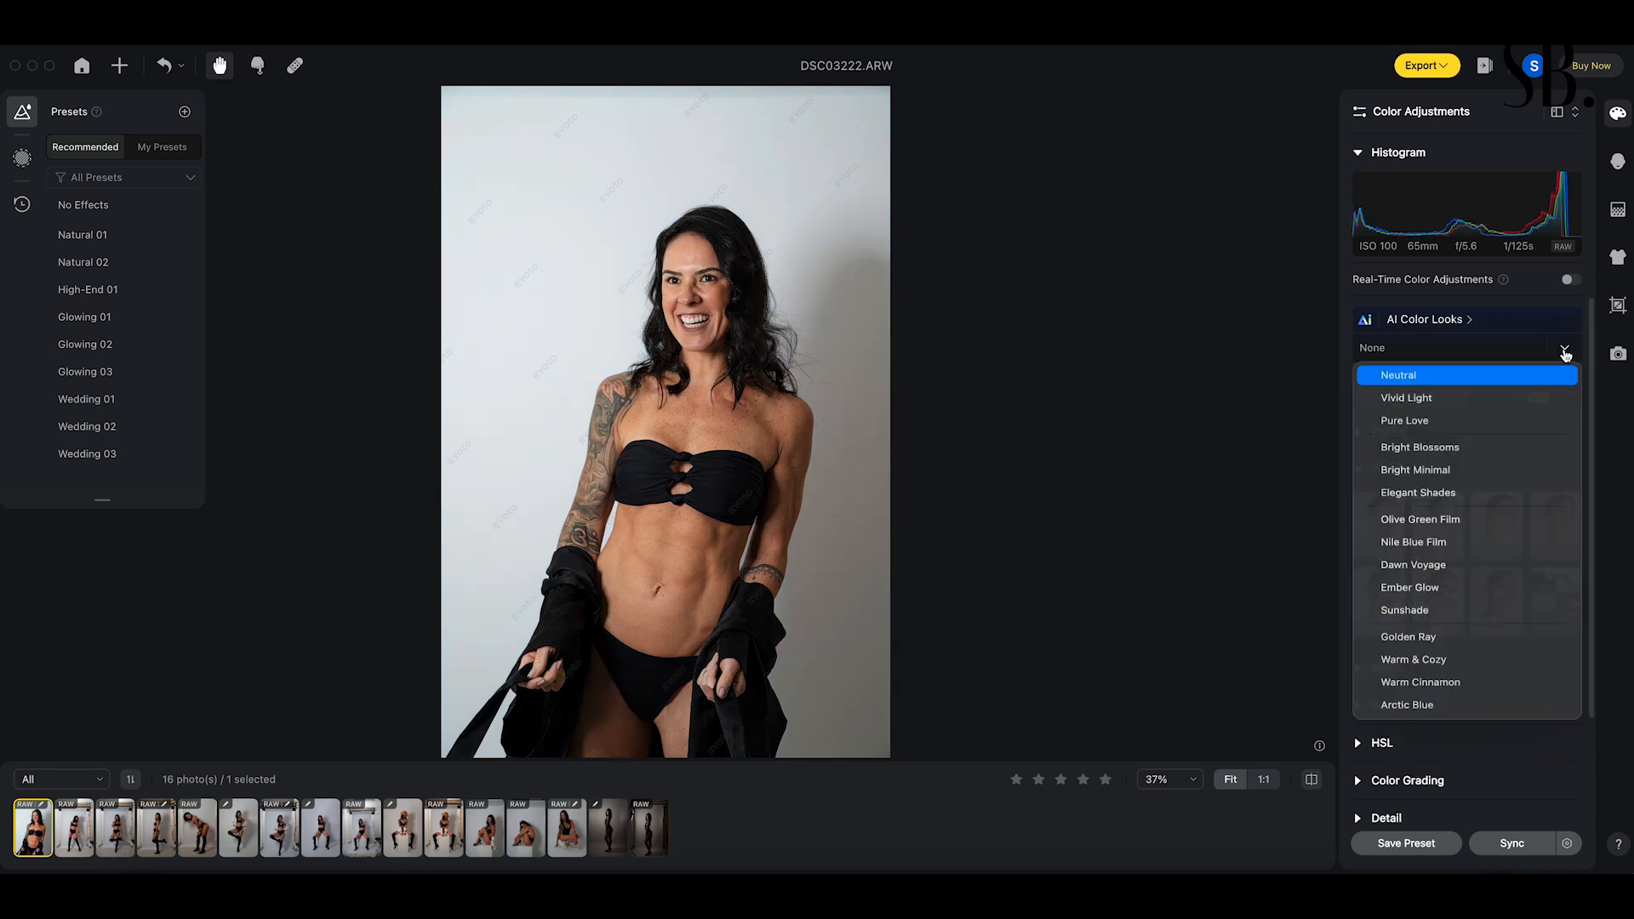
pyautogui.click(1444, 379)
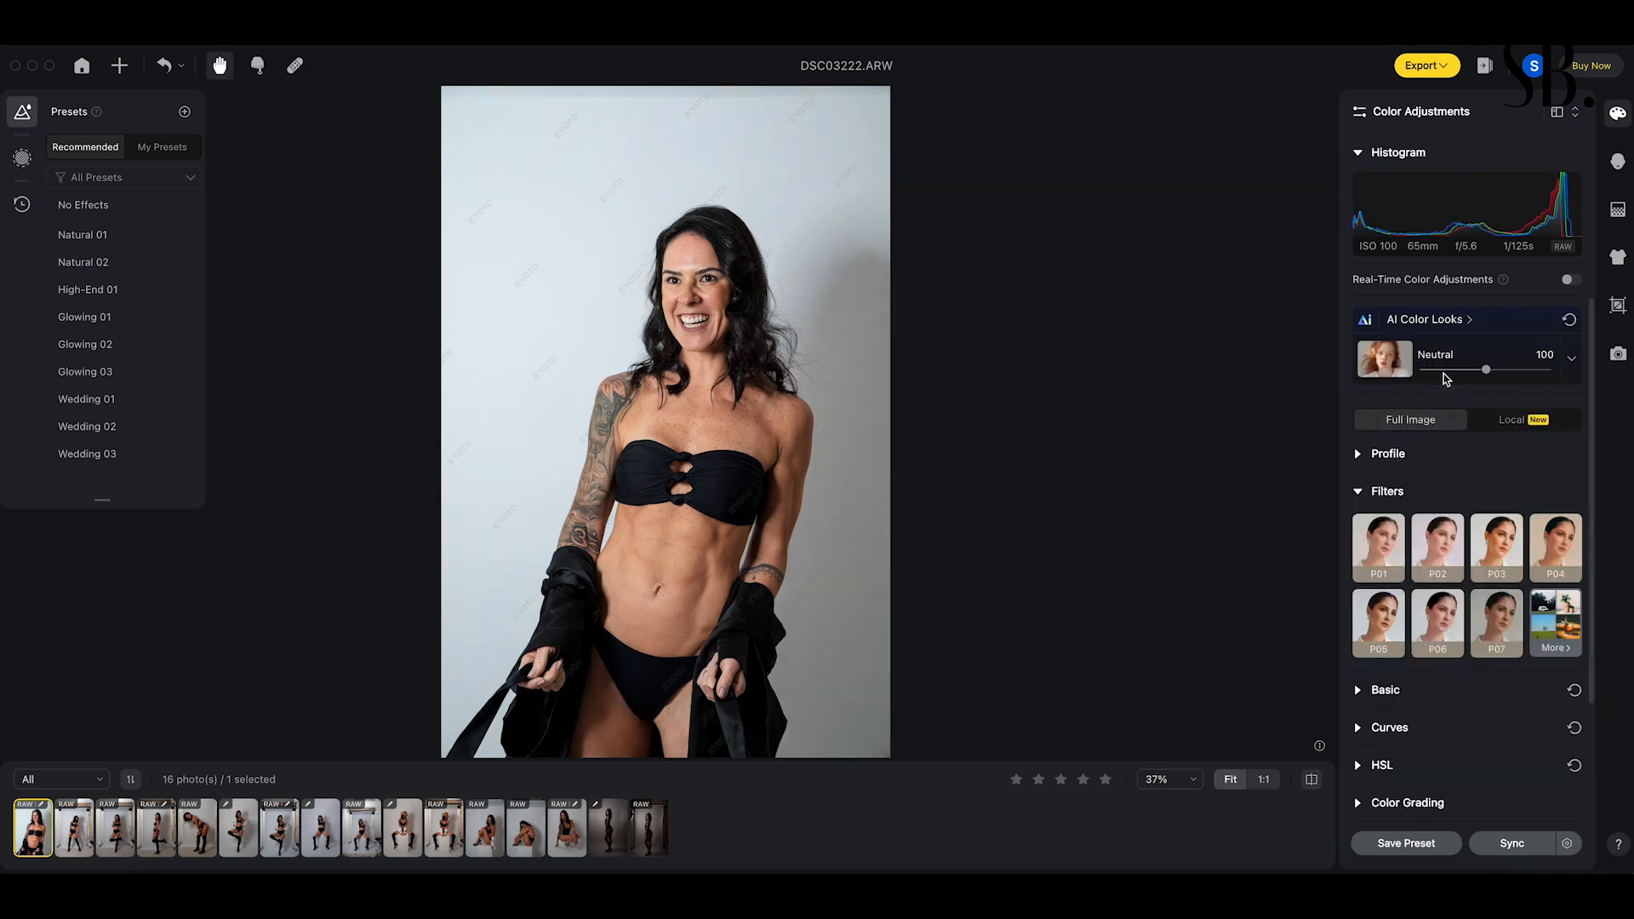
pyautogui.click(1359, 493)
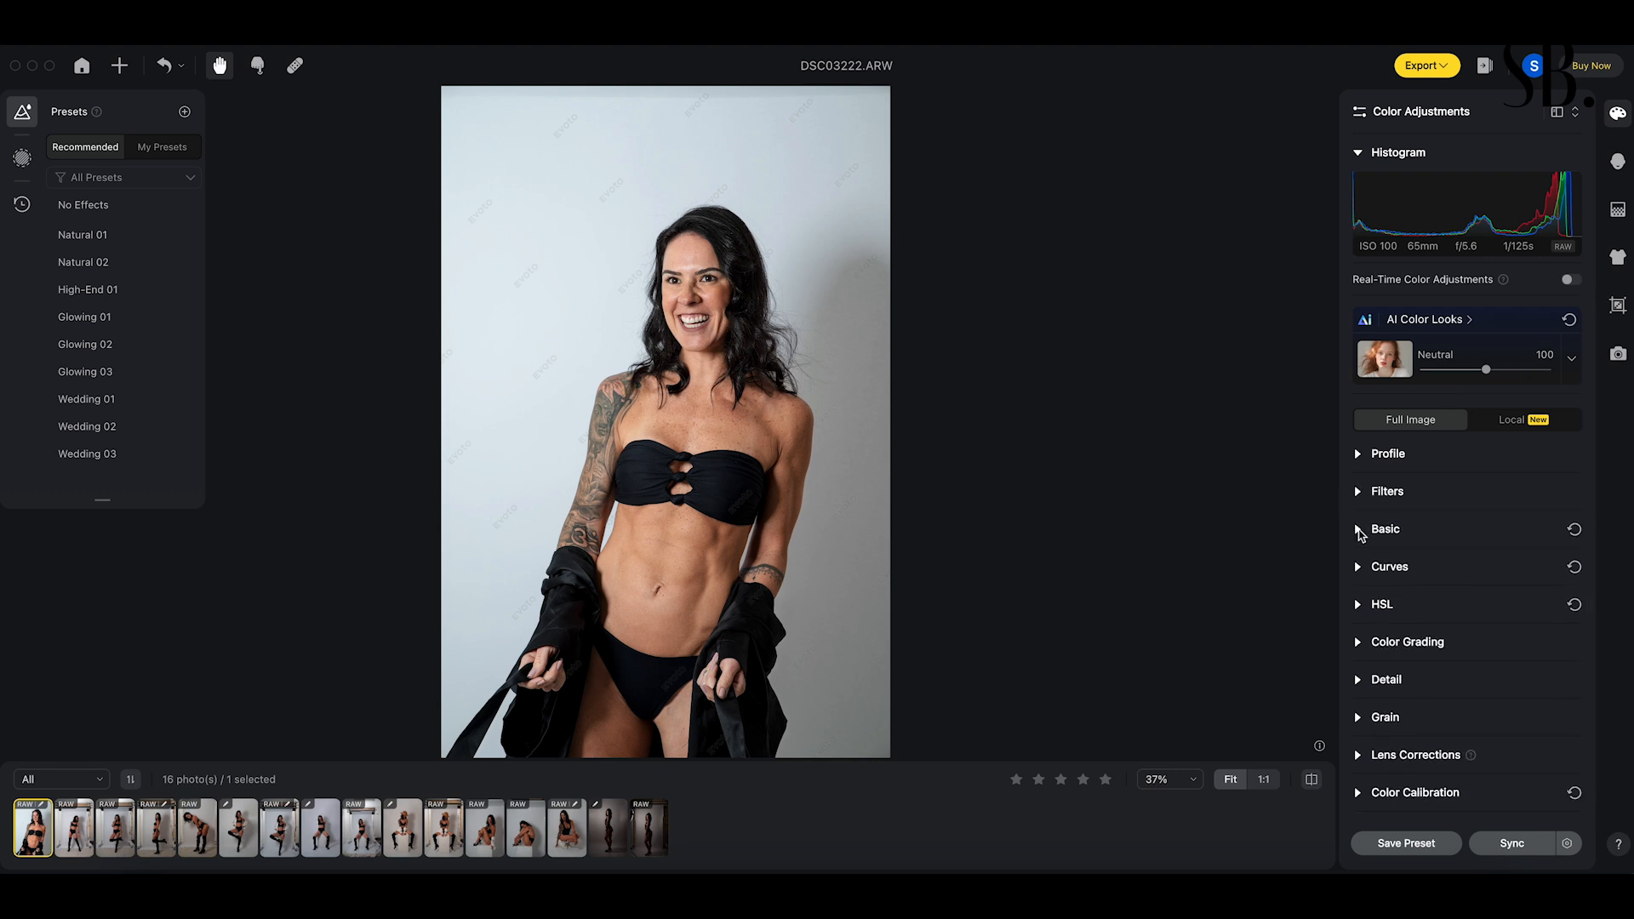
pyautogui.click(1360, 530)
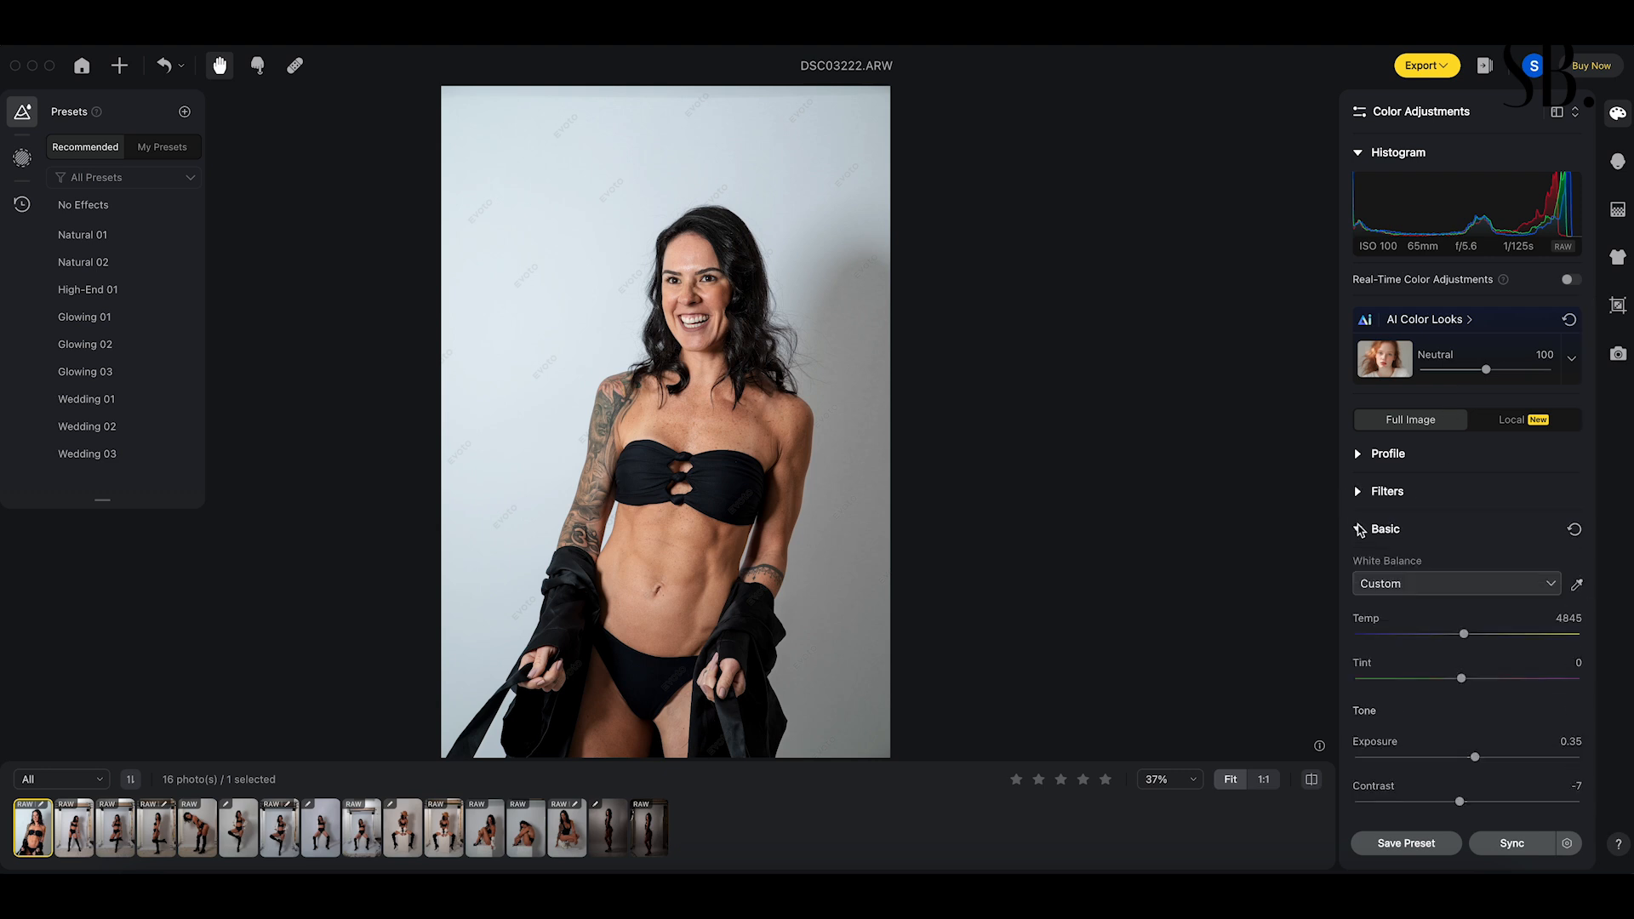
# - Try the Auto white balance and switch it to As Shot
pyautogui.click(1556, 585)
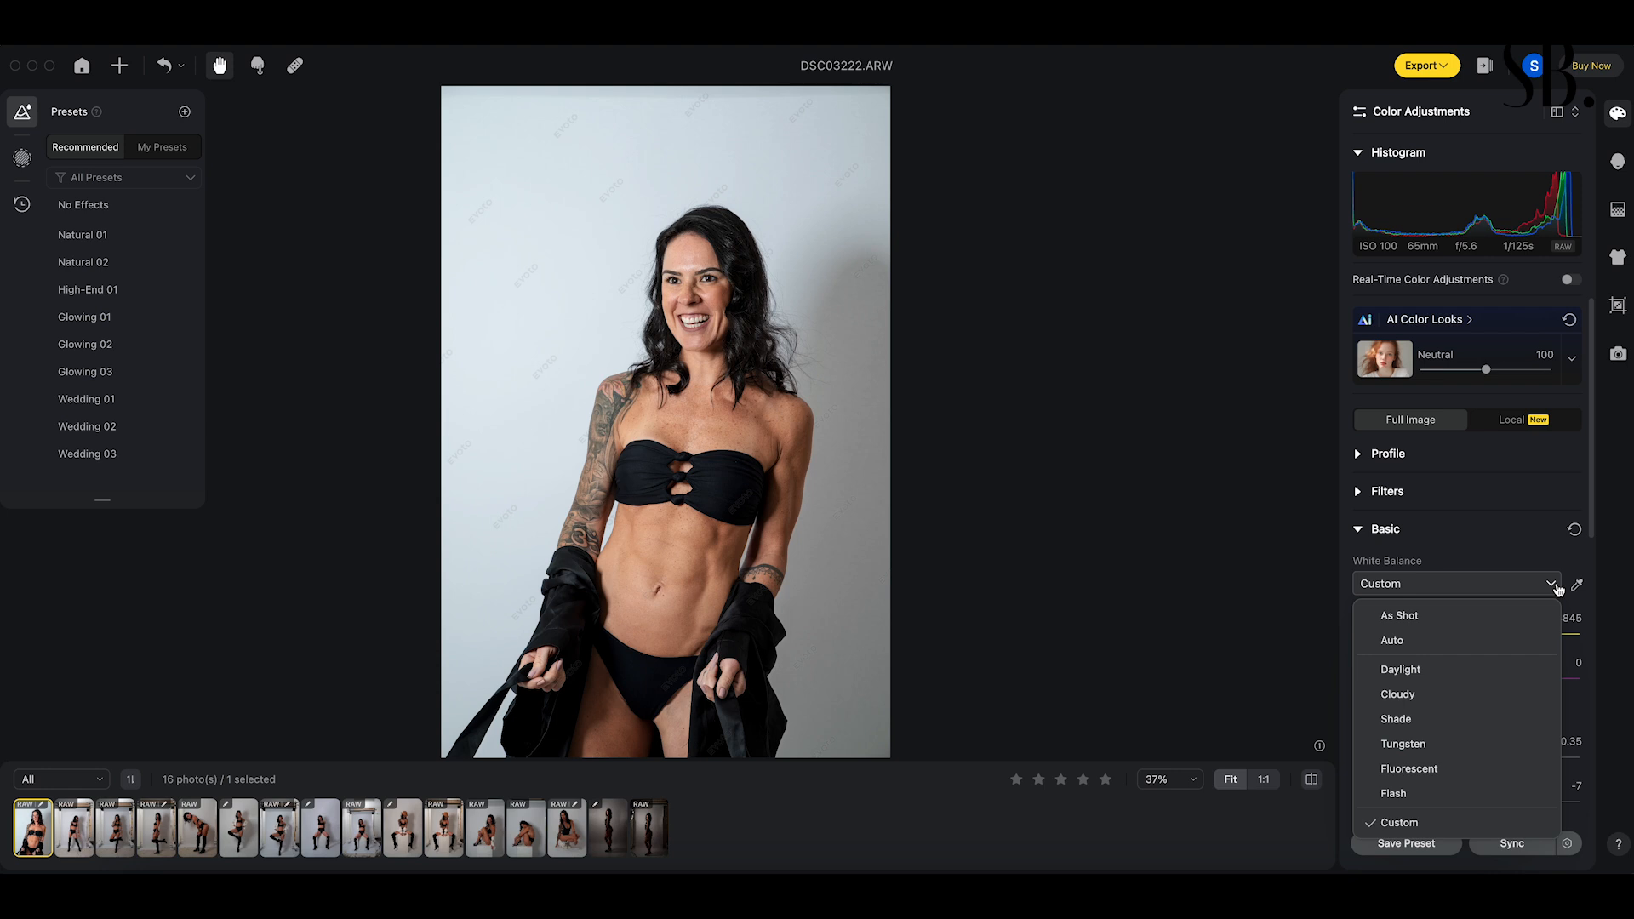
pyautogui.click(1452, 650)
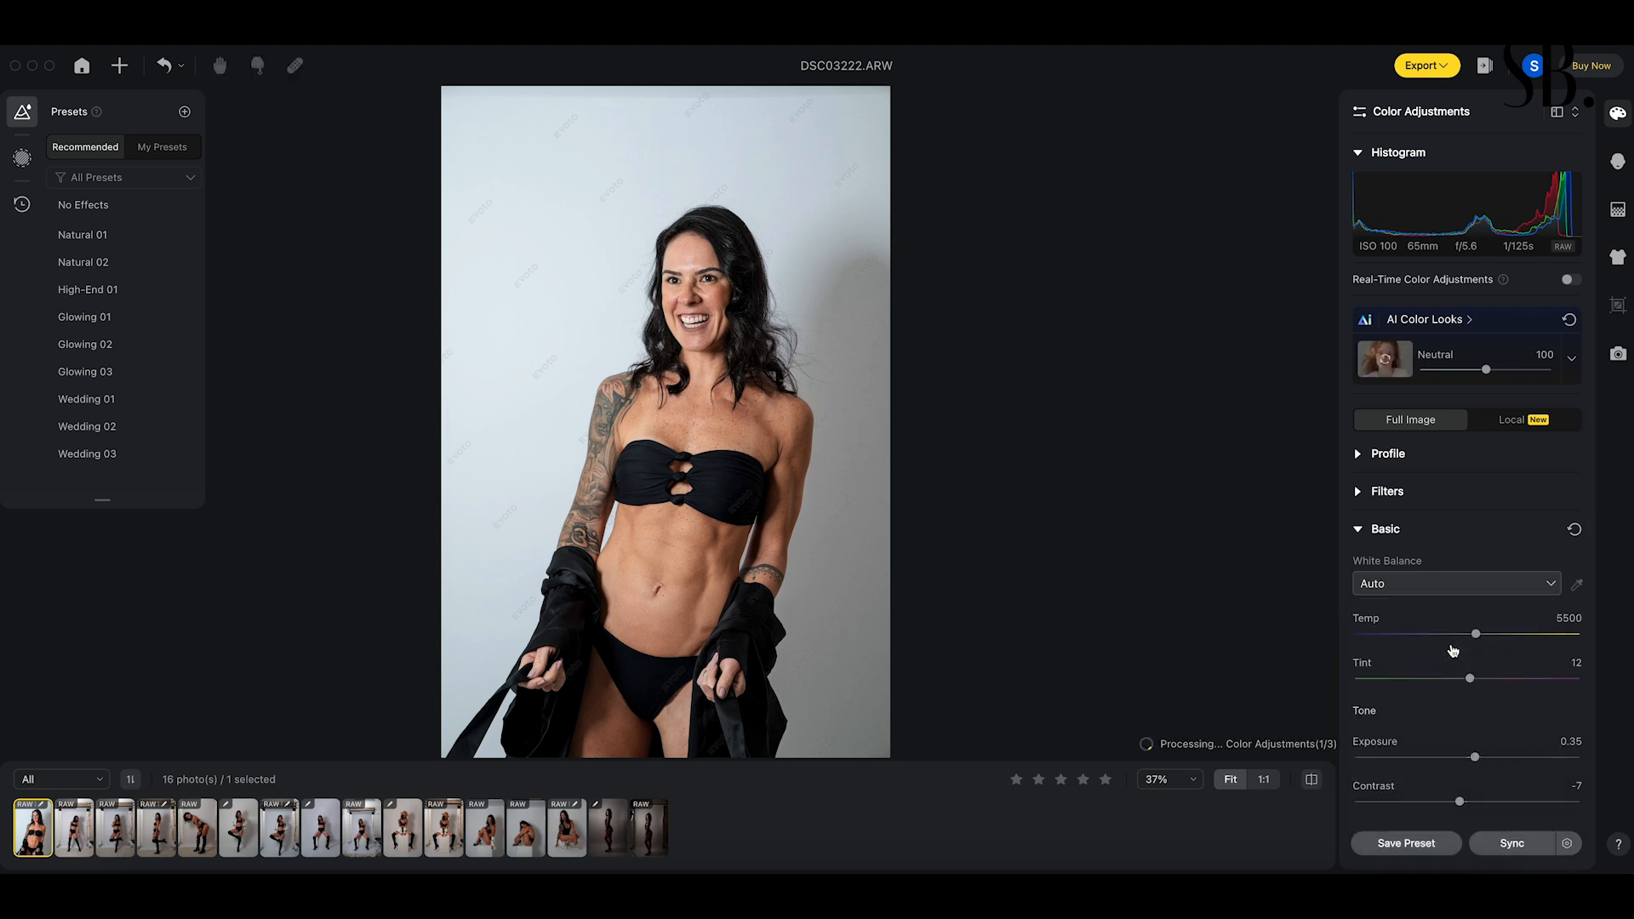
pyautogui.click(1464, 587)
pyautogui.click(1450, 616)
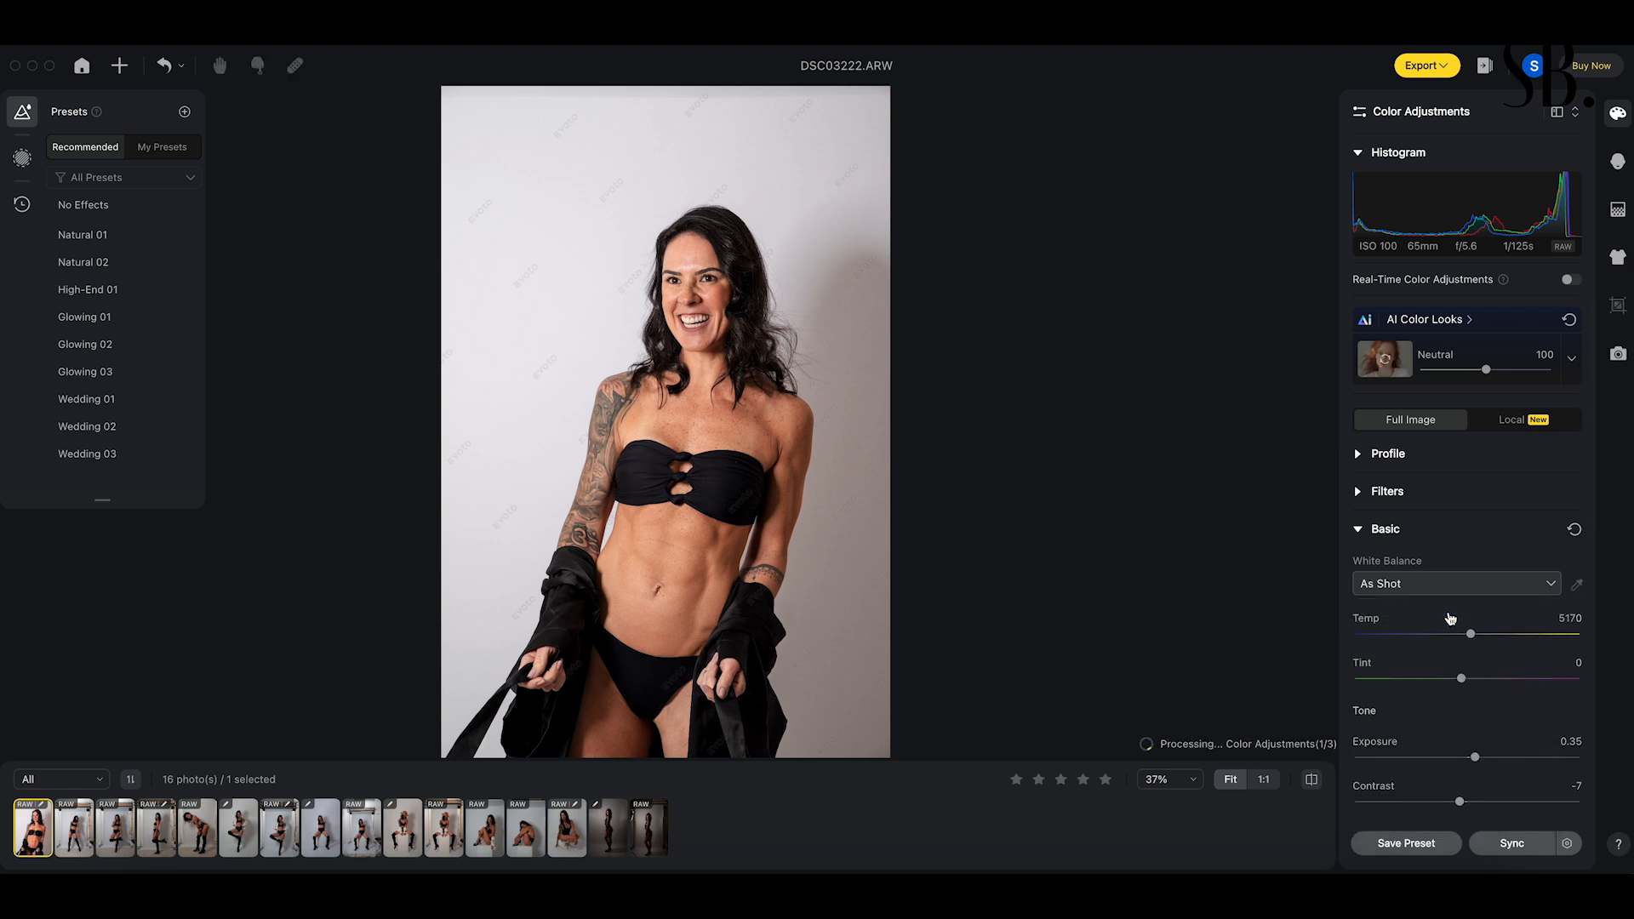
# - Sample a custom white balance from the light backdrop beside the woman with the color picker, and turn the picker off
pyautogui.click(1576, 587)
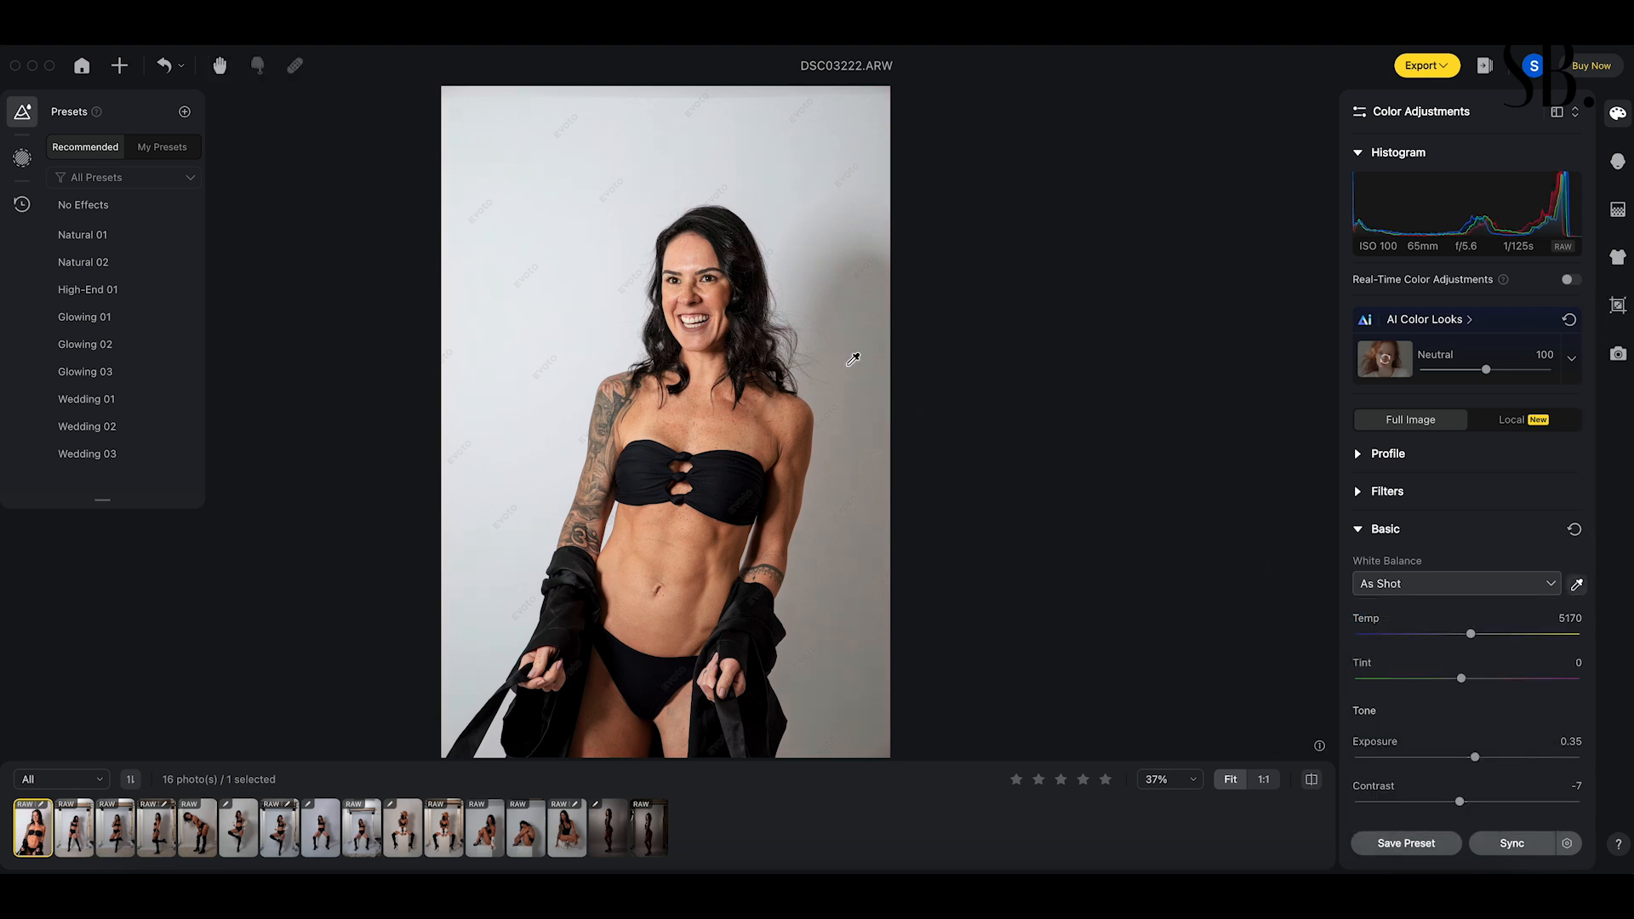
pyautogui.click(507, 357)
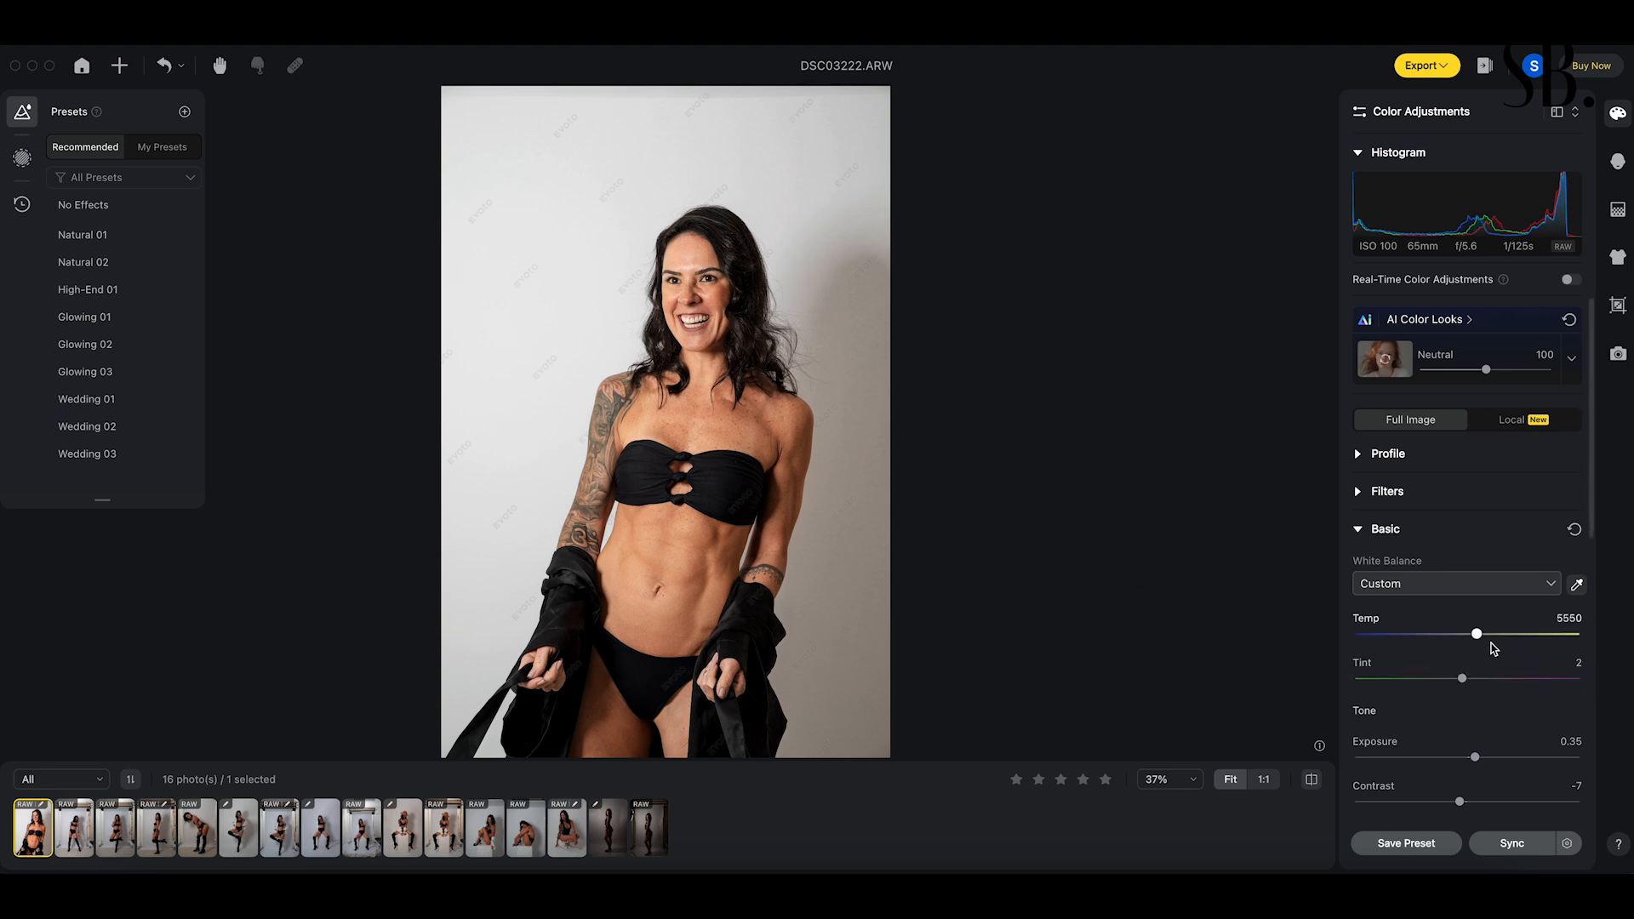
pyautogui.click(1575, 589)
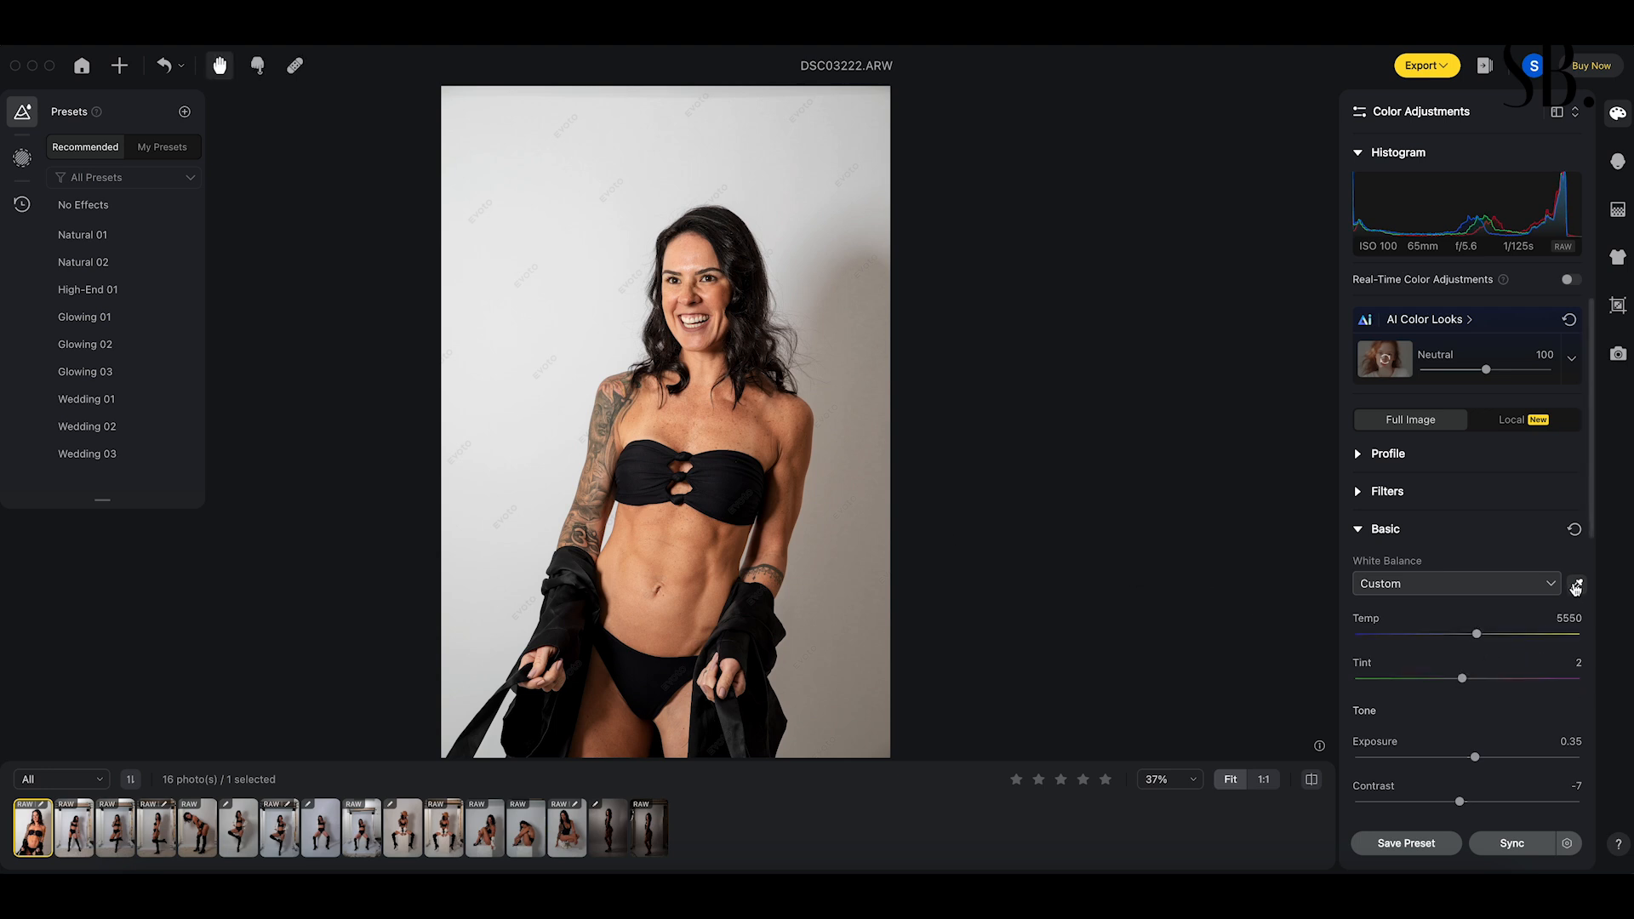
# - Set the white balance to As Shot, with the Basic section collapsed after reviewing its tone settings
pyautogui.click(1527, 594)
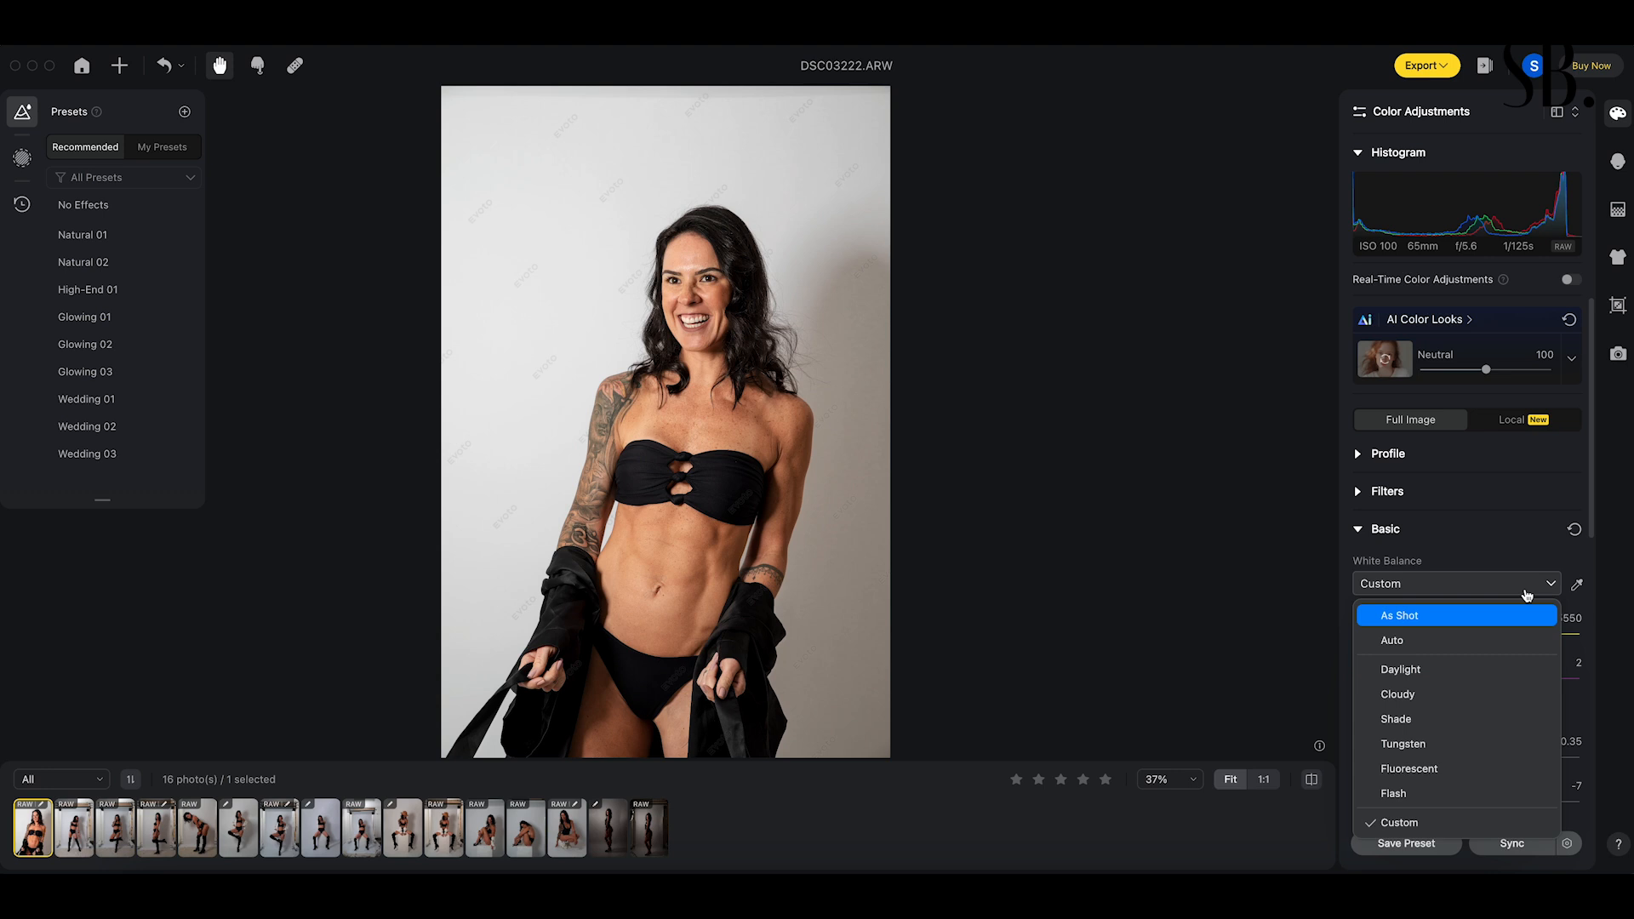
pyautogui.click(1459, 618)
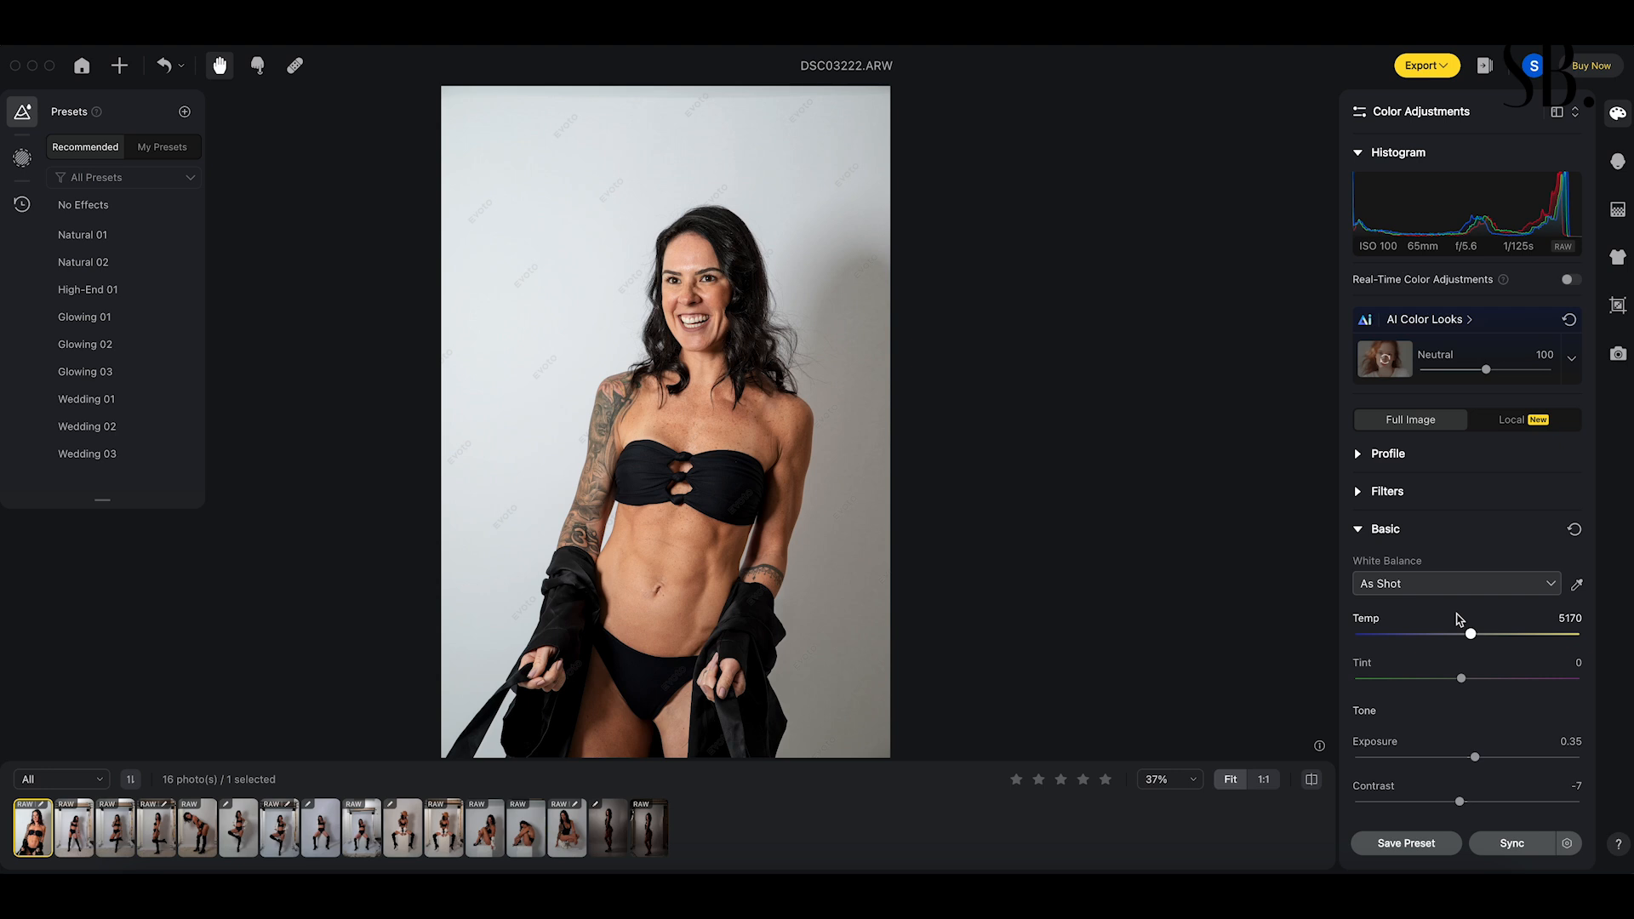
pyautogui.scroll(-10, 1459, 618)
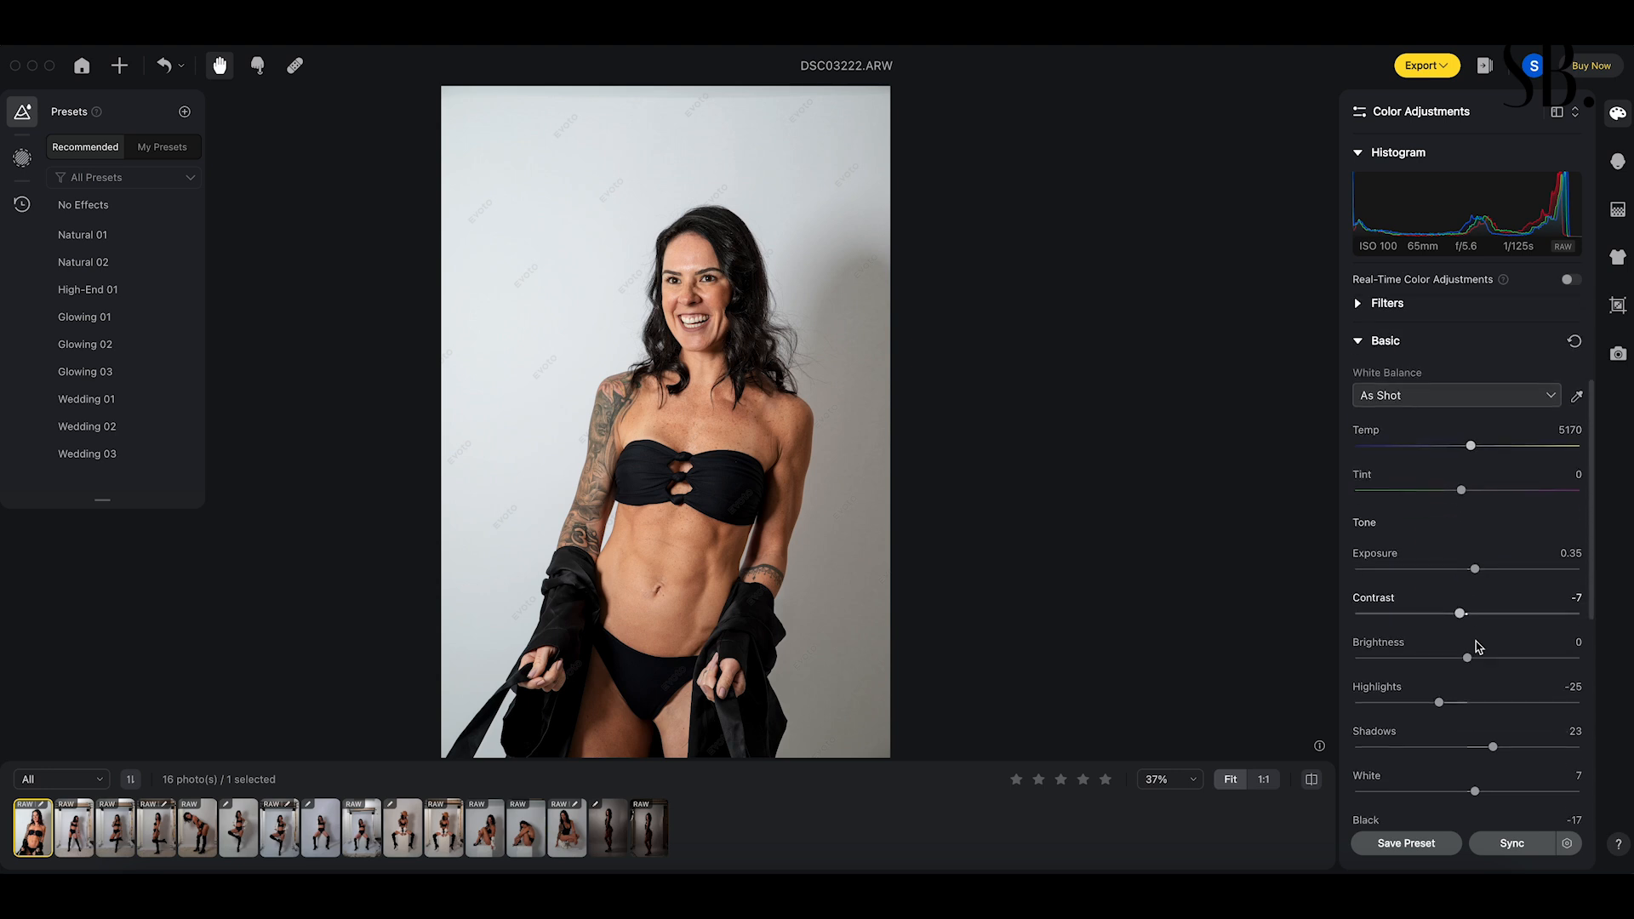
pyautogui.scroll(-5, 1479, 646)
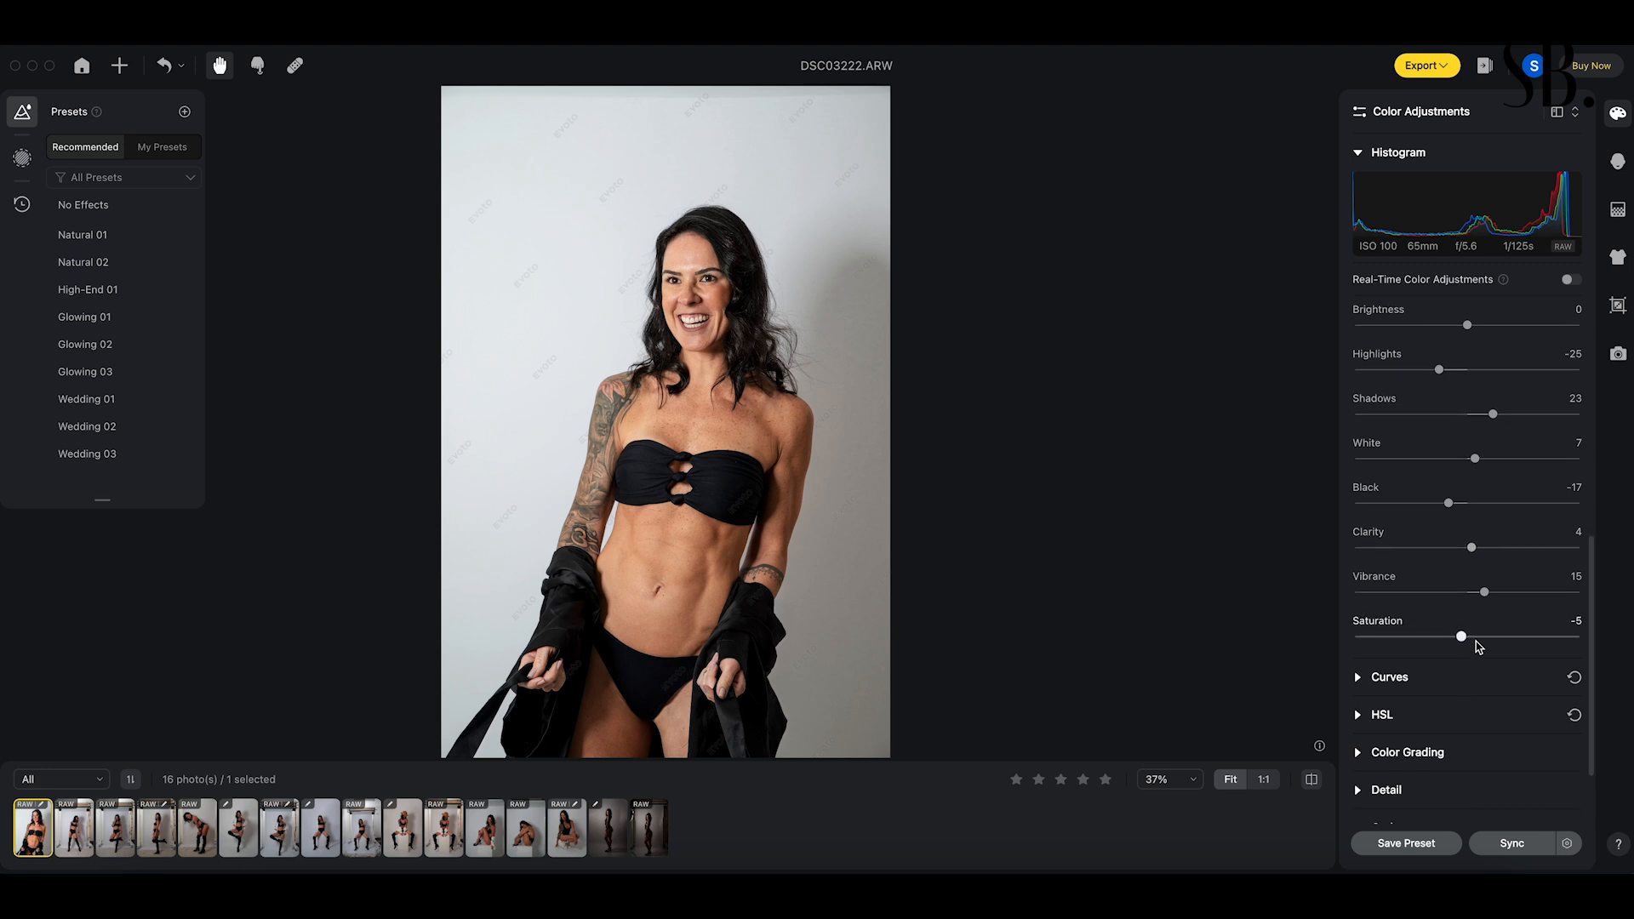
pyautogui.scroll(3, 1479, 647)
pyautogui.scroll(5, 1524, 596)
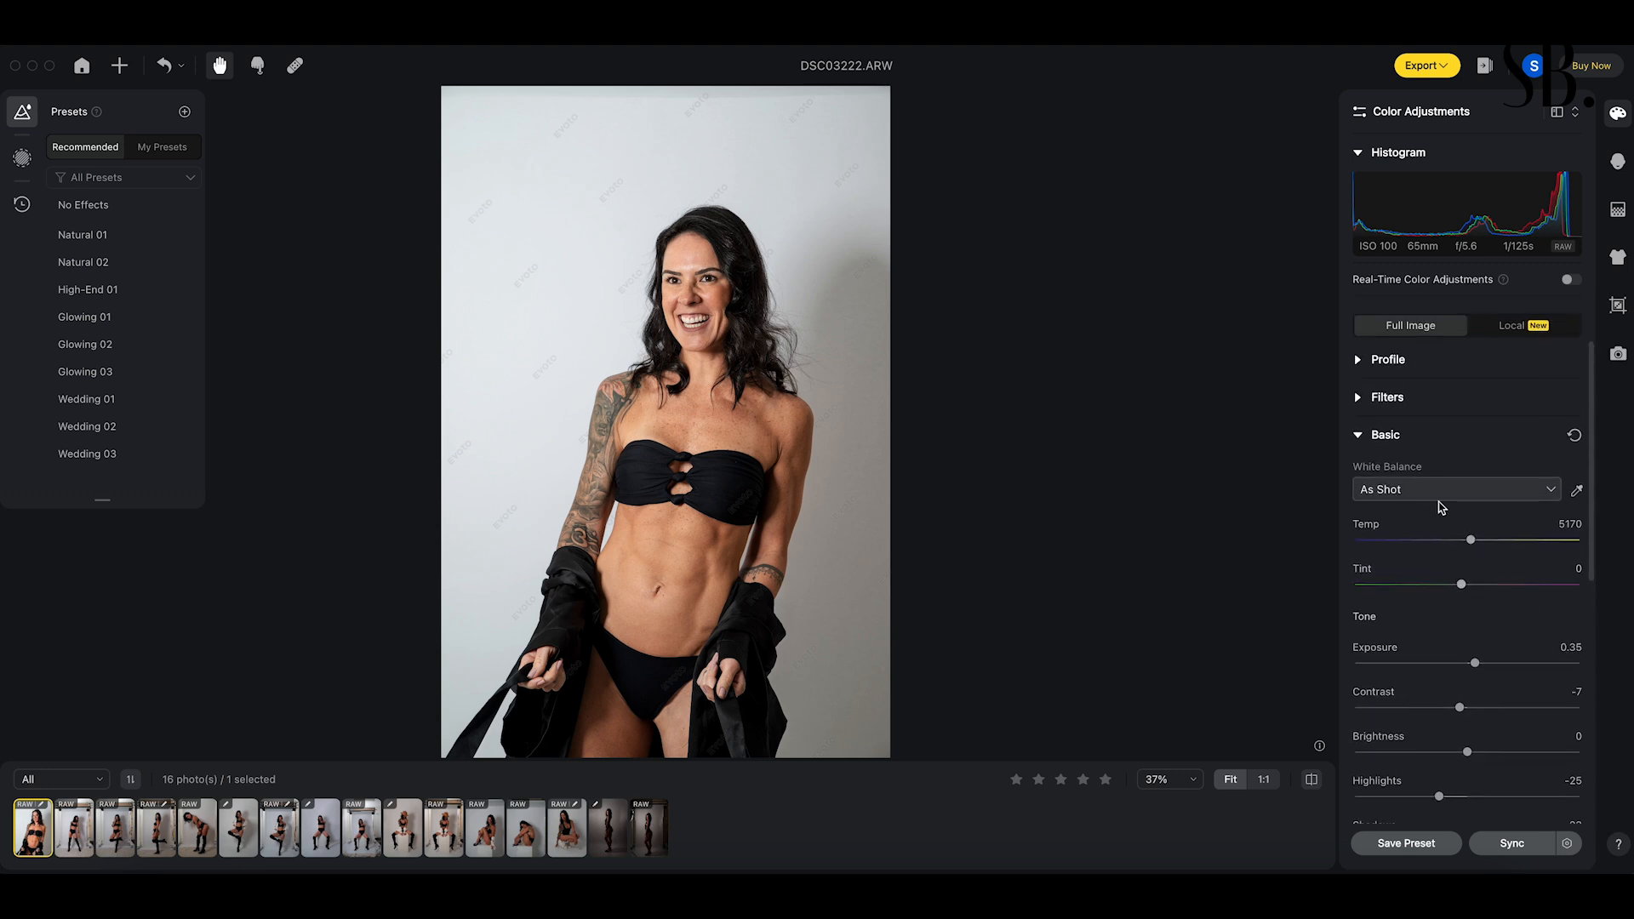
pyautogui.click(1358, 435)
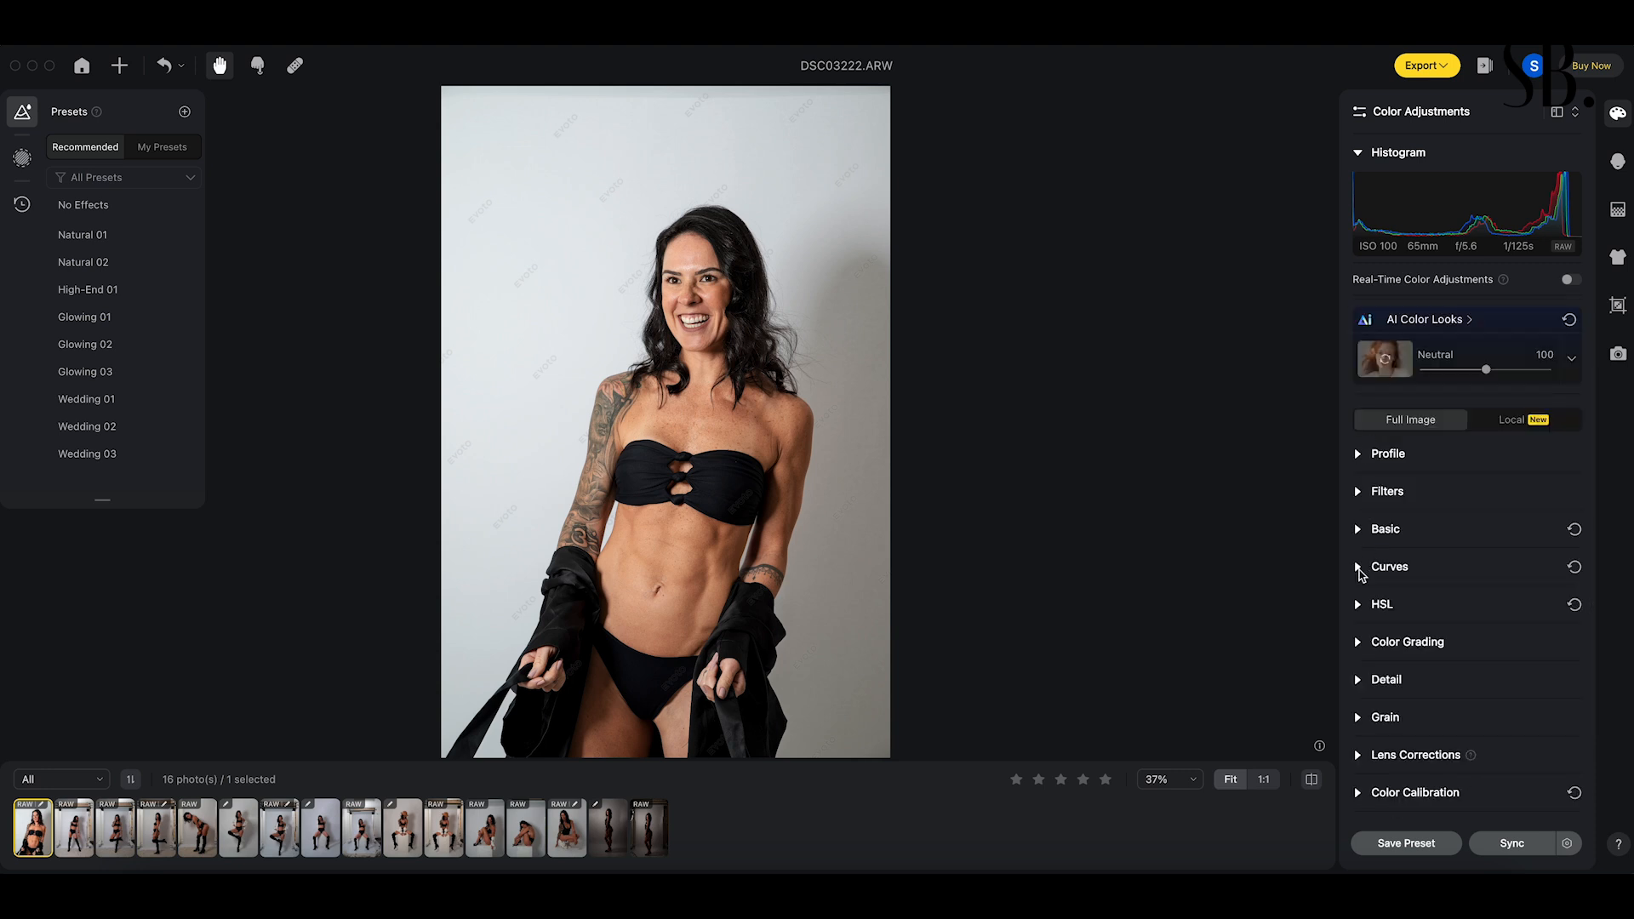
# - Examine the Curves, HSL, Color Grading, and Detail sections, leaving each one collapsed
pyautogui.click(1358, 568)
pyautogui.click(1359, 568)
pyautogui.click(1358, 605)
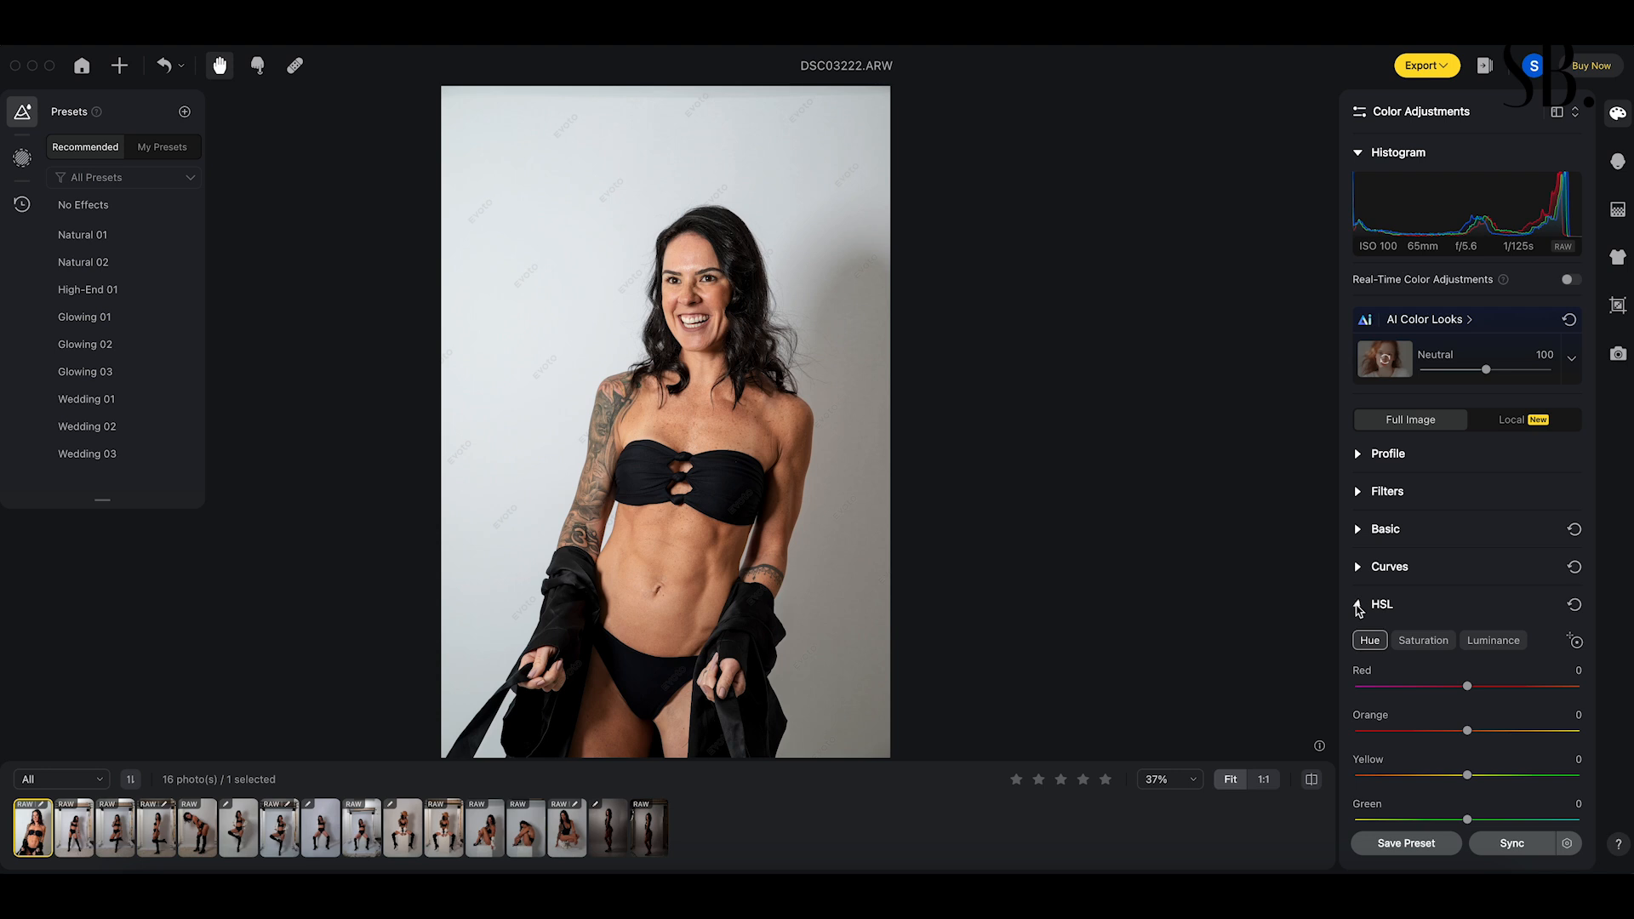
pyautogui.click(1359, 605)
pyautogui.click(1359, 644)
pyautogui.click(1359, 645)
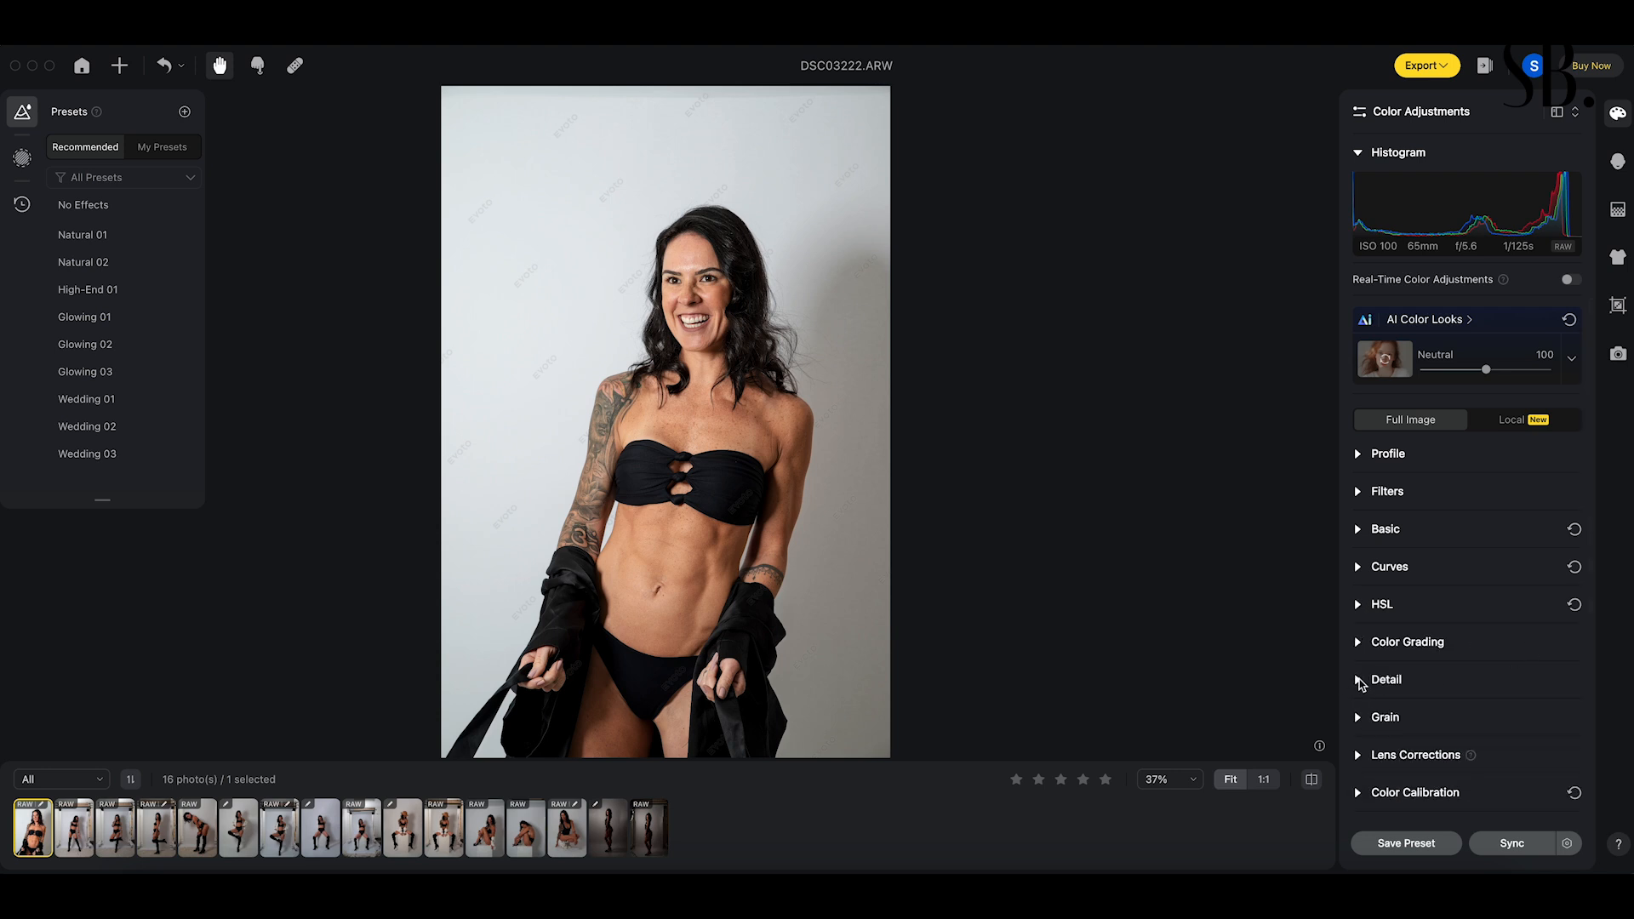
pyautogui.click(1360, 680)
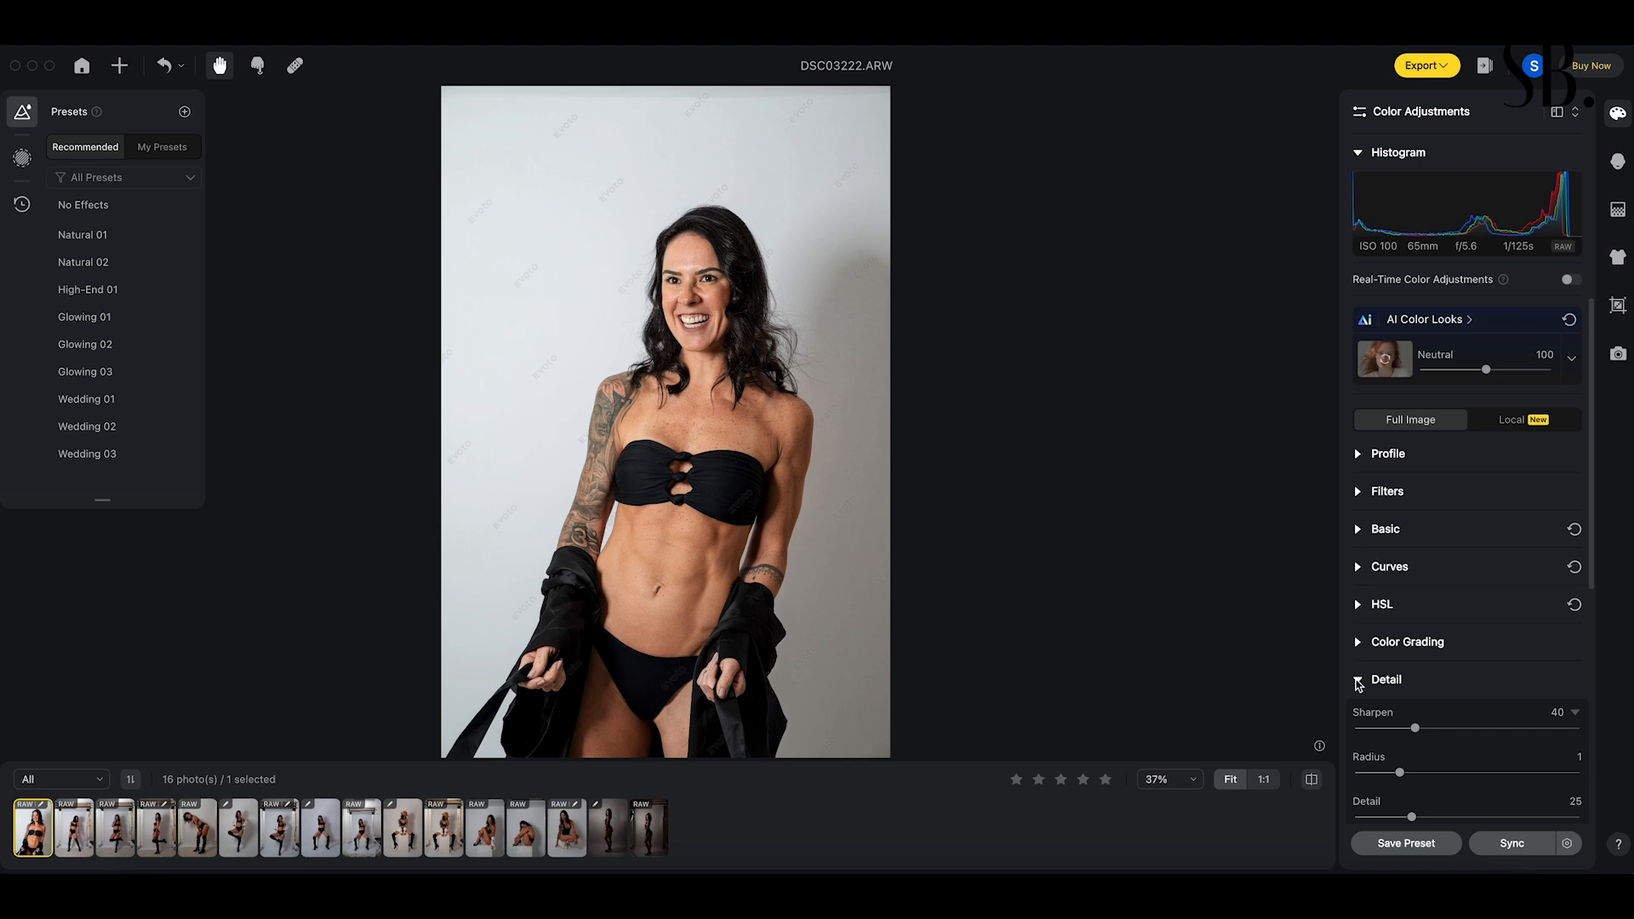
pyautogui.click(1358, 681)
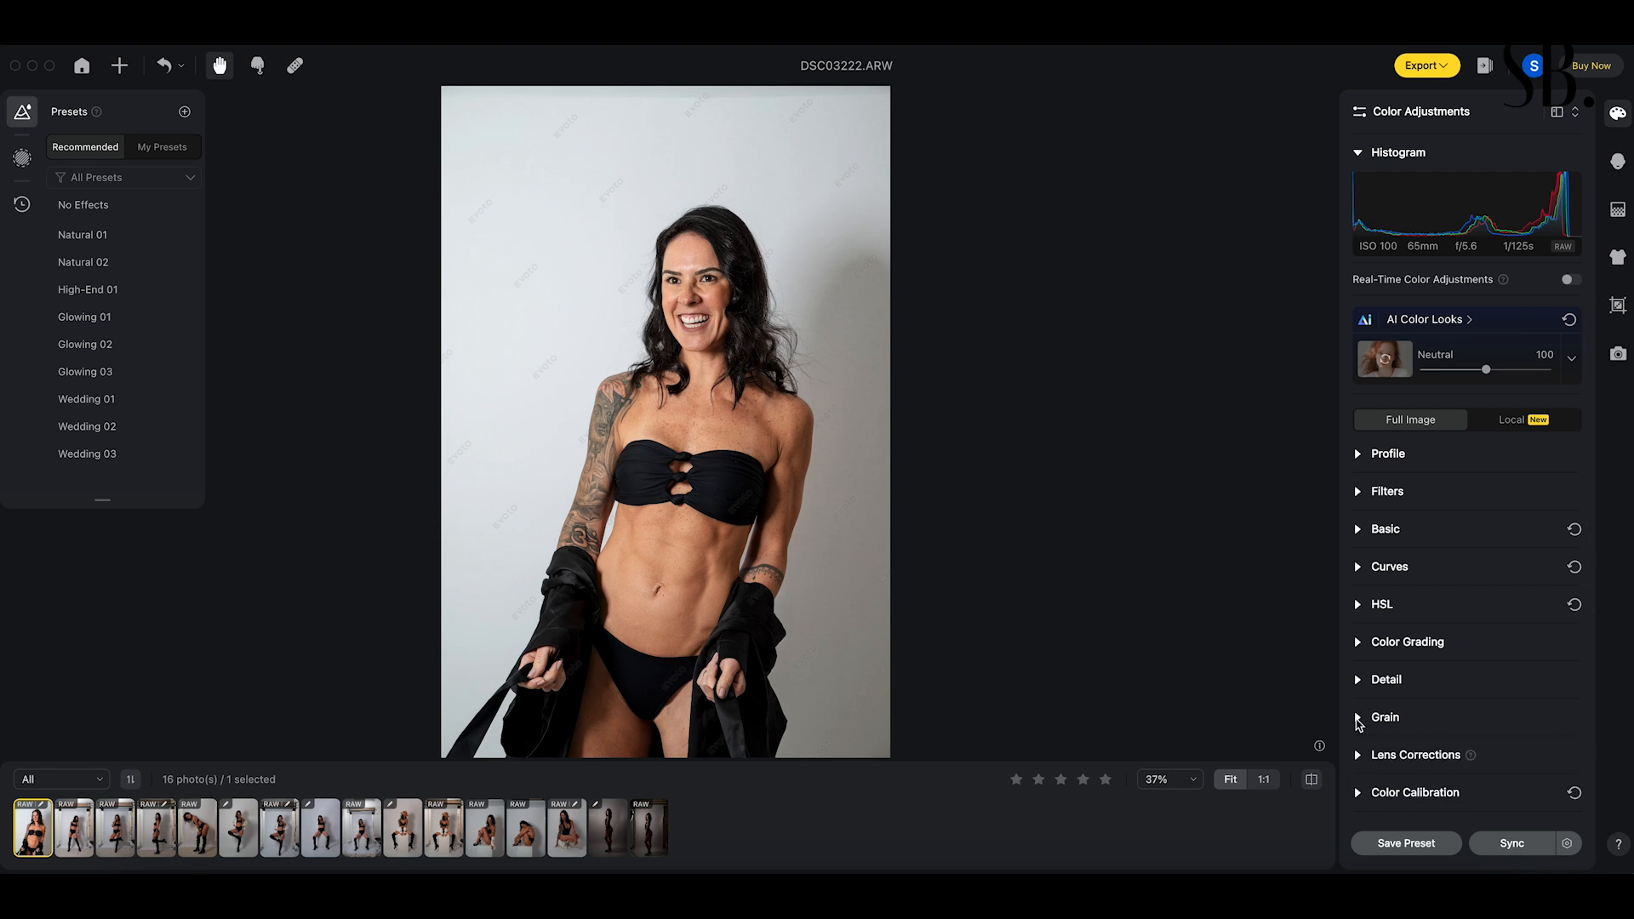
# - Turn on automatic lens corrections for the photo and collapse the Lens Corrections section
pyautogui.click(1359, 754)
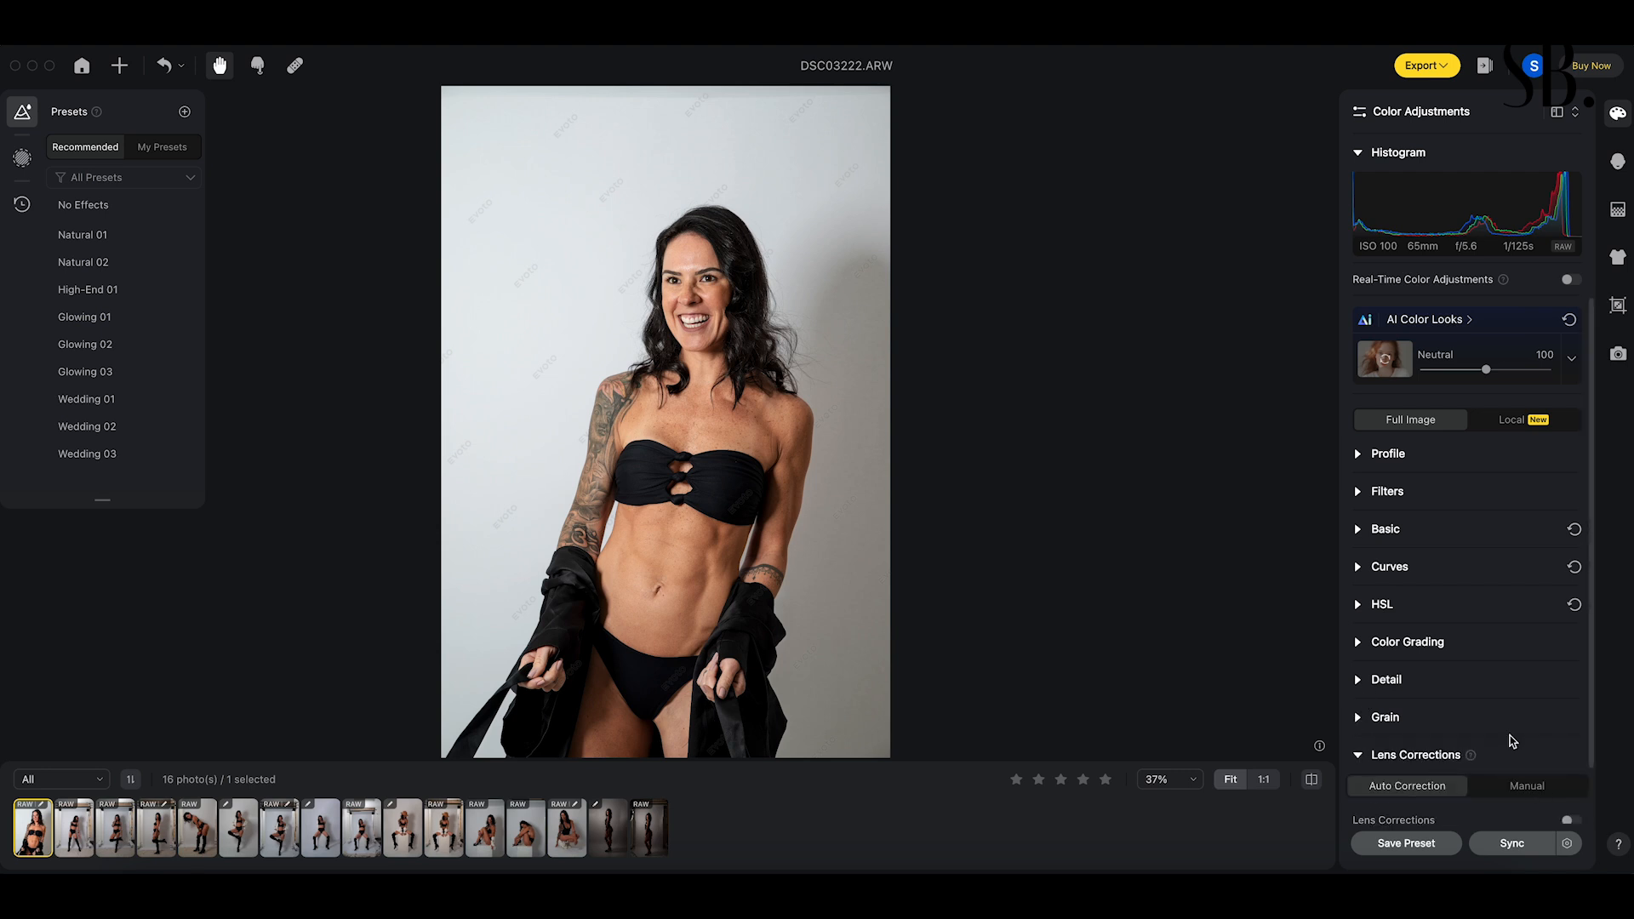
pyautogui.scroll(-1, 1513, 738)
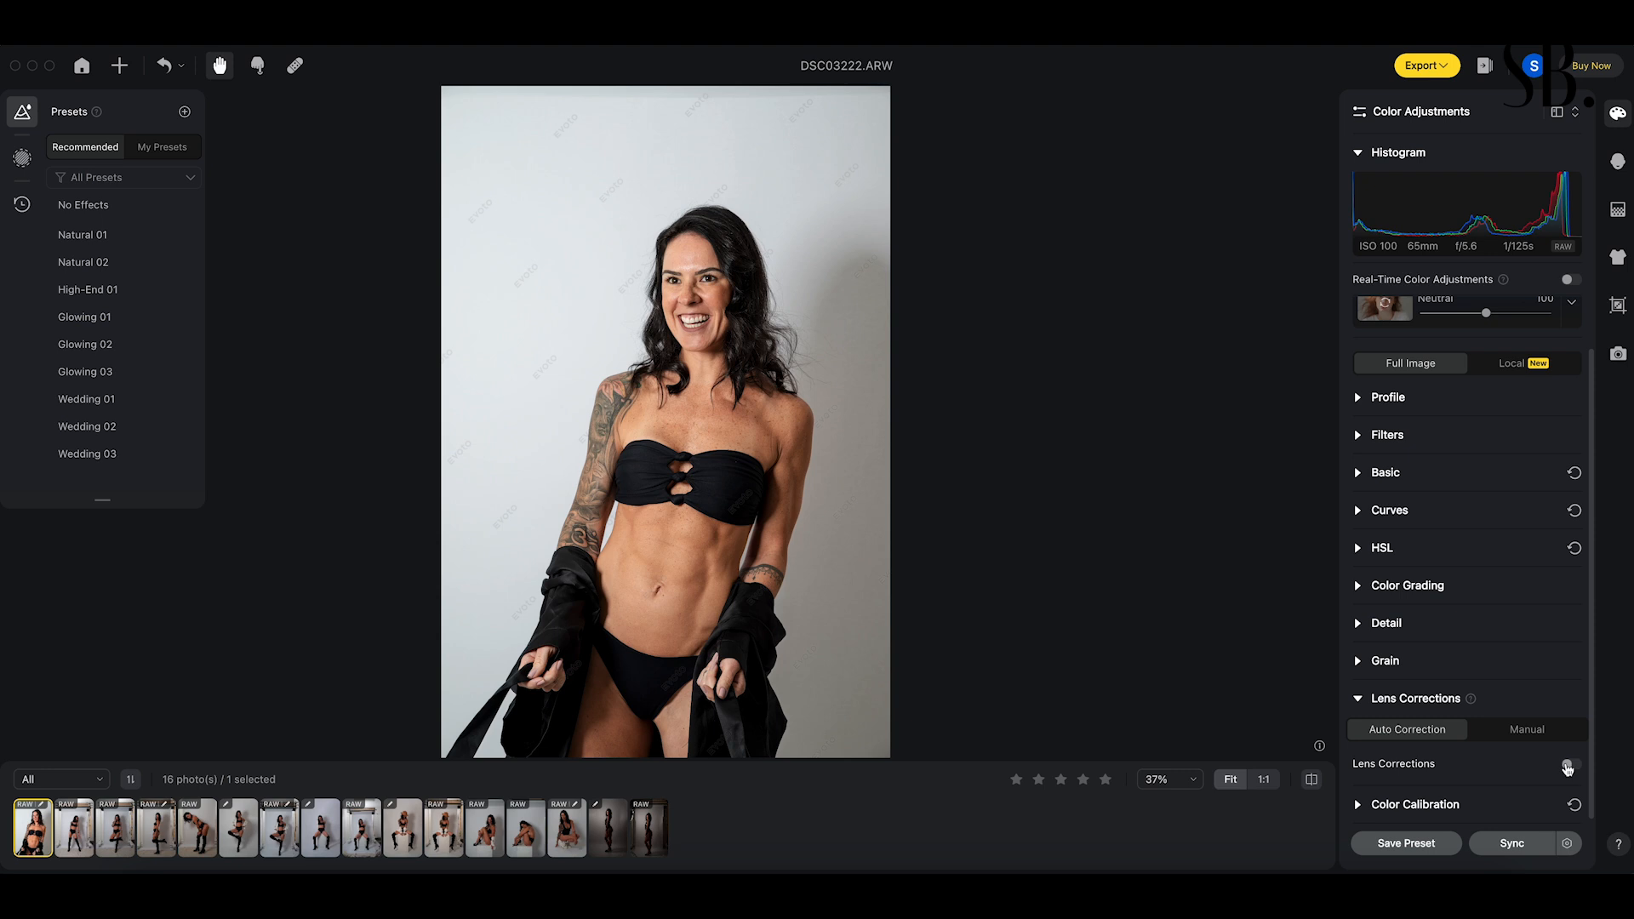
pyautogui.click(1567, 766)
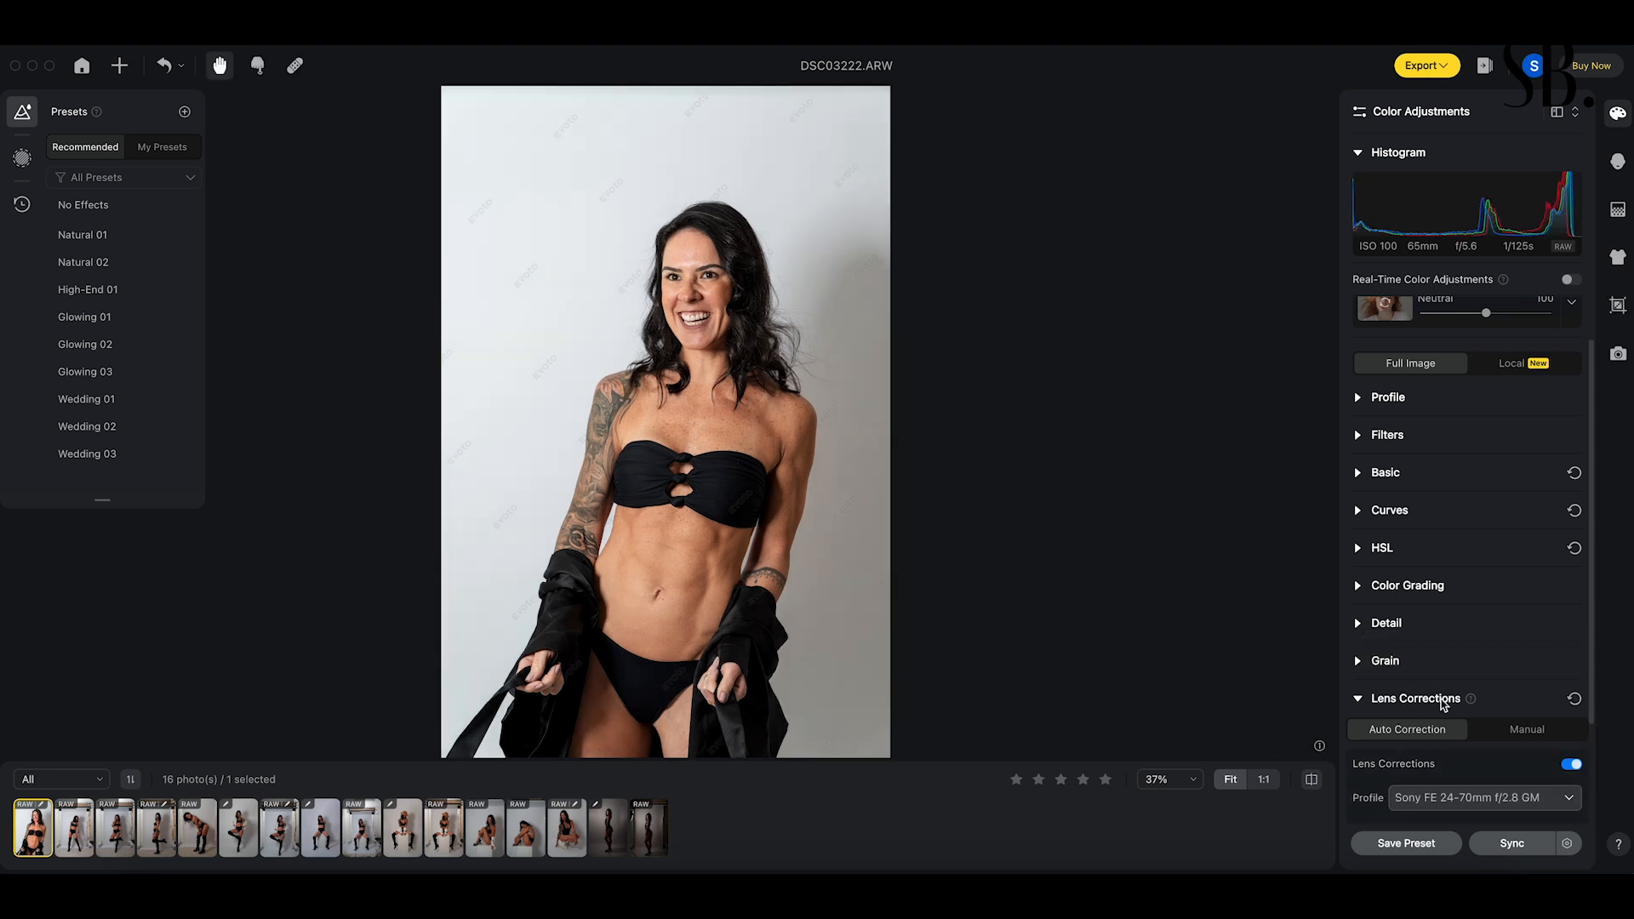
pyautogui.click(1359, 703)
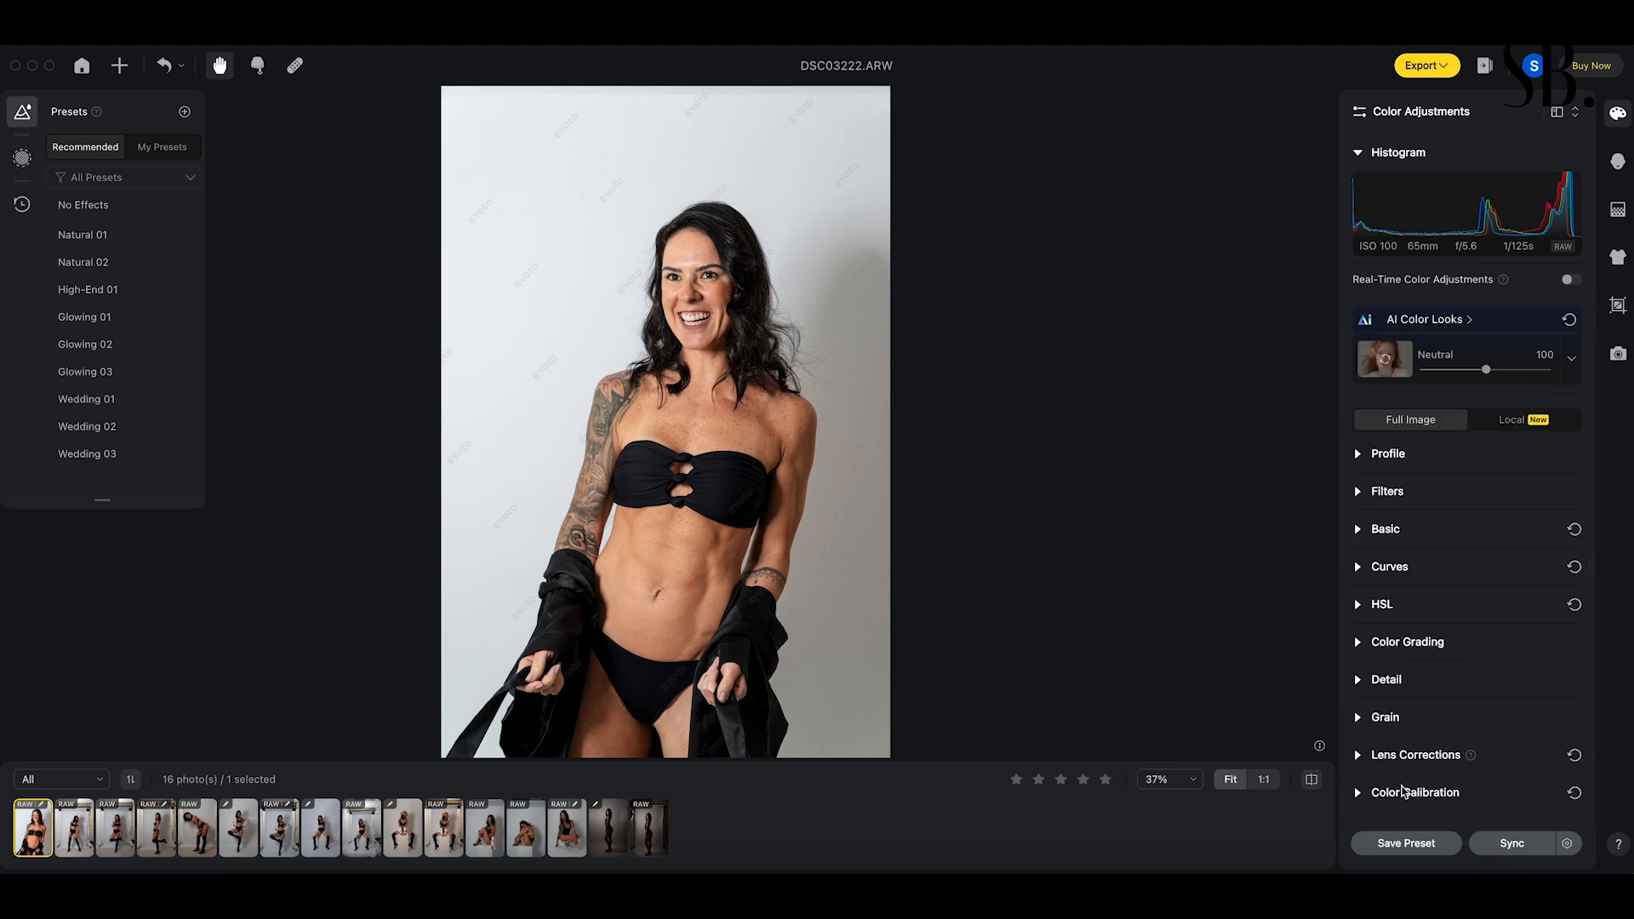
# - Examine the primary color settings in Color Calibration, and collapse that section and the histogram
pyautogui.click(1393, 790)
pyautogui.scroll(-5, 1458, 755)
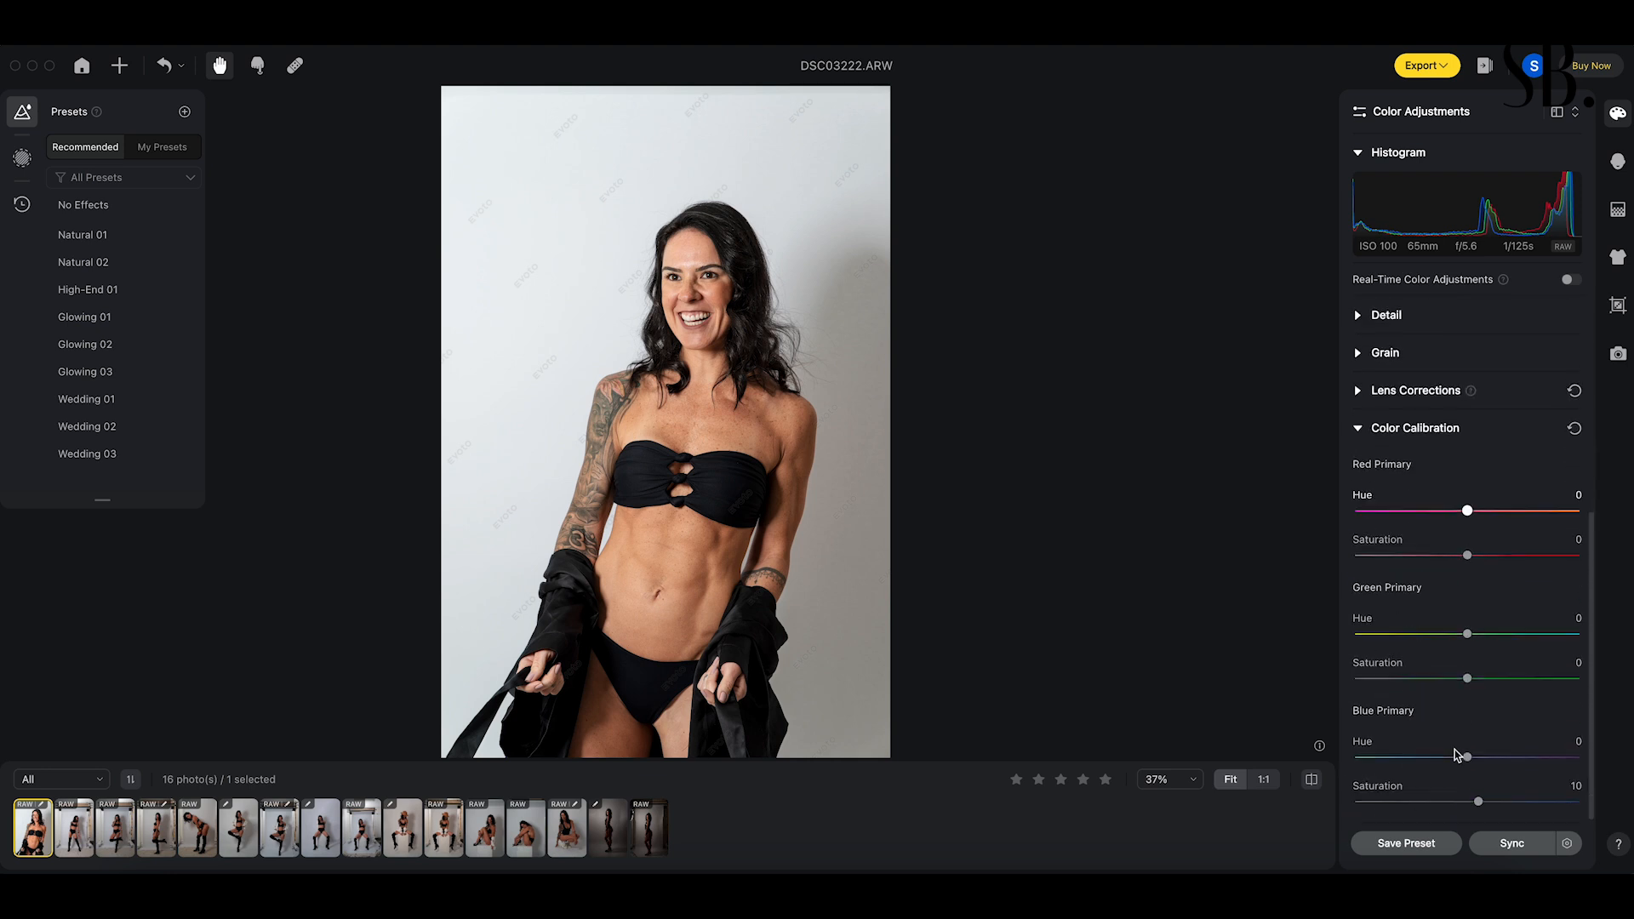
pyautogui.click(1358, 429)
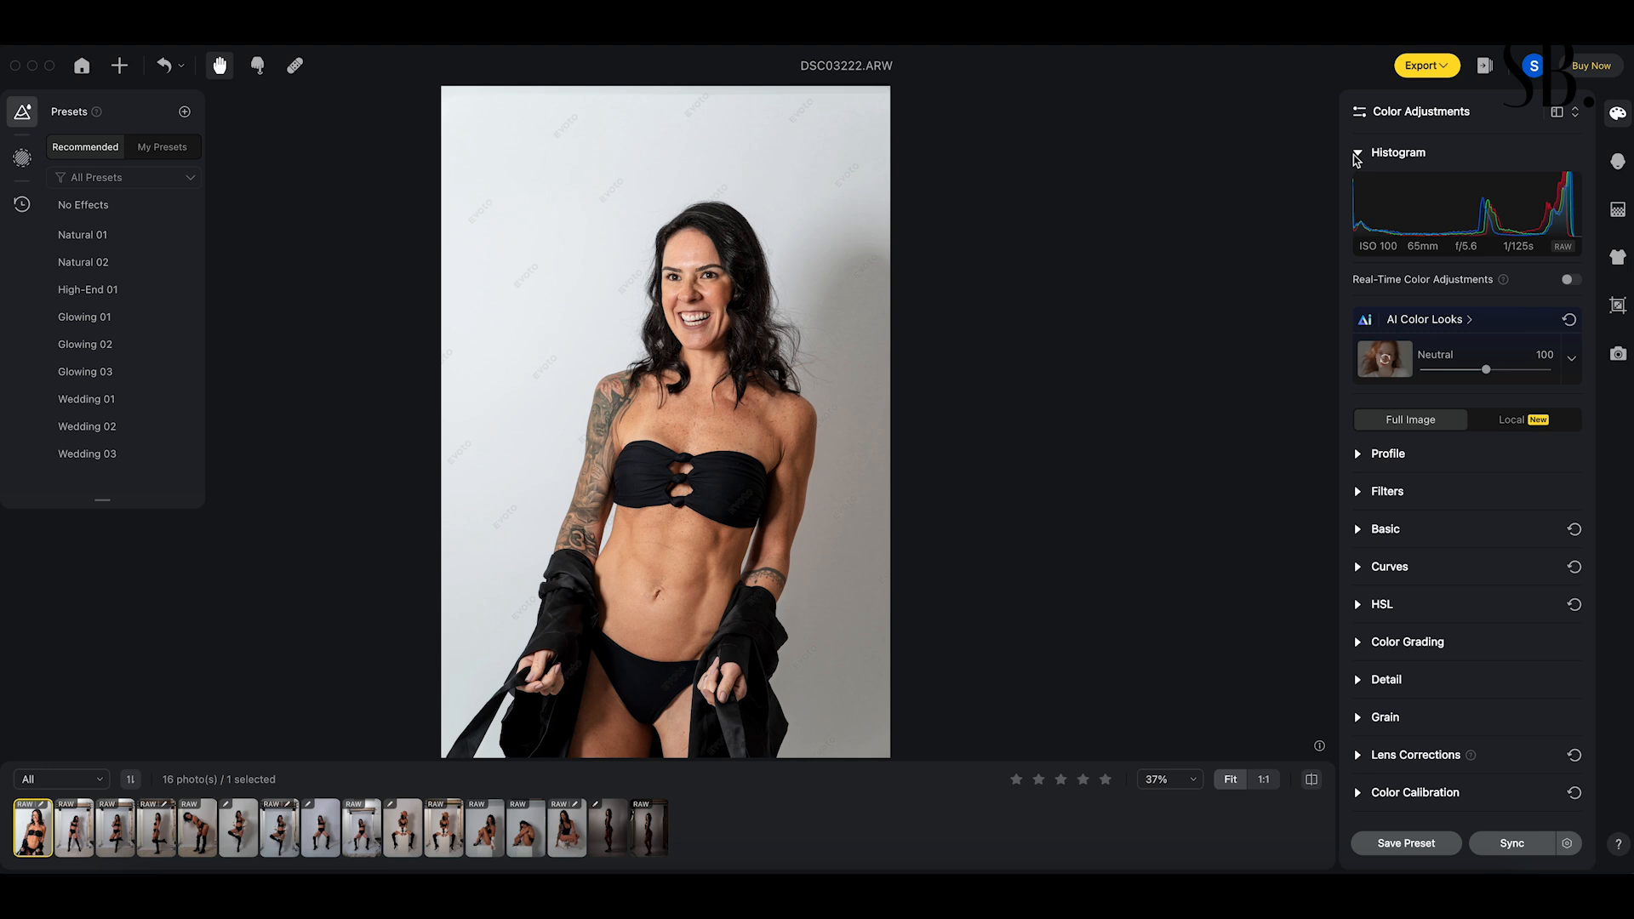
pyautogui.click(1356, 154)
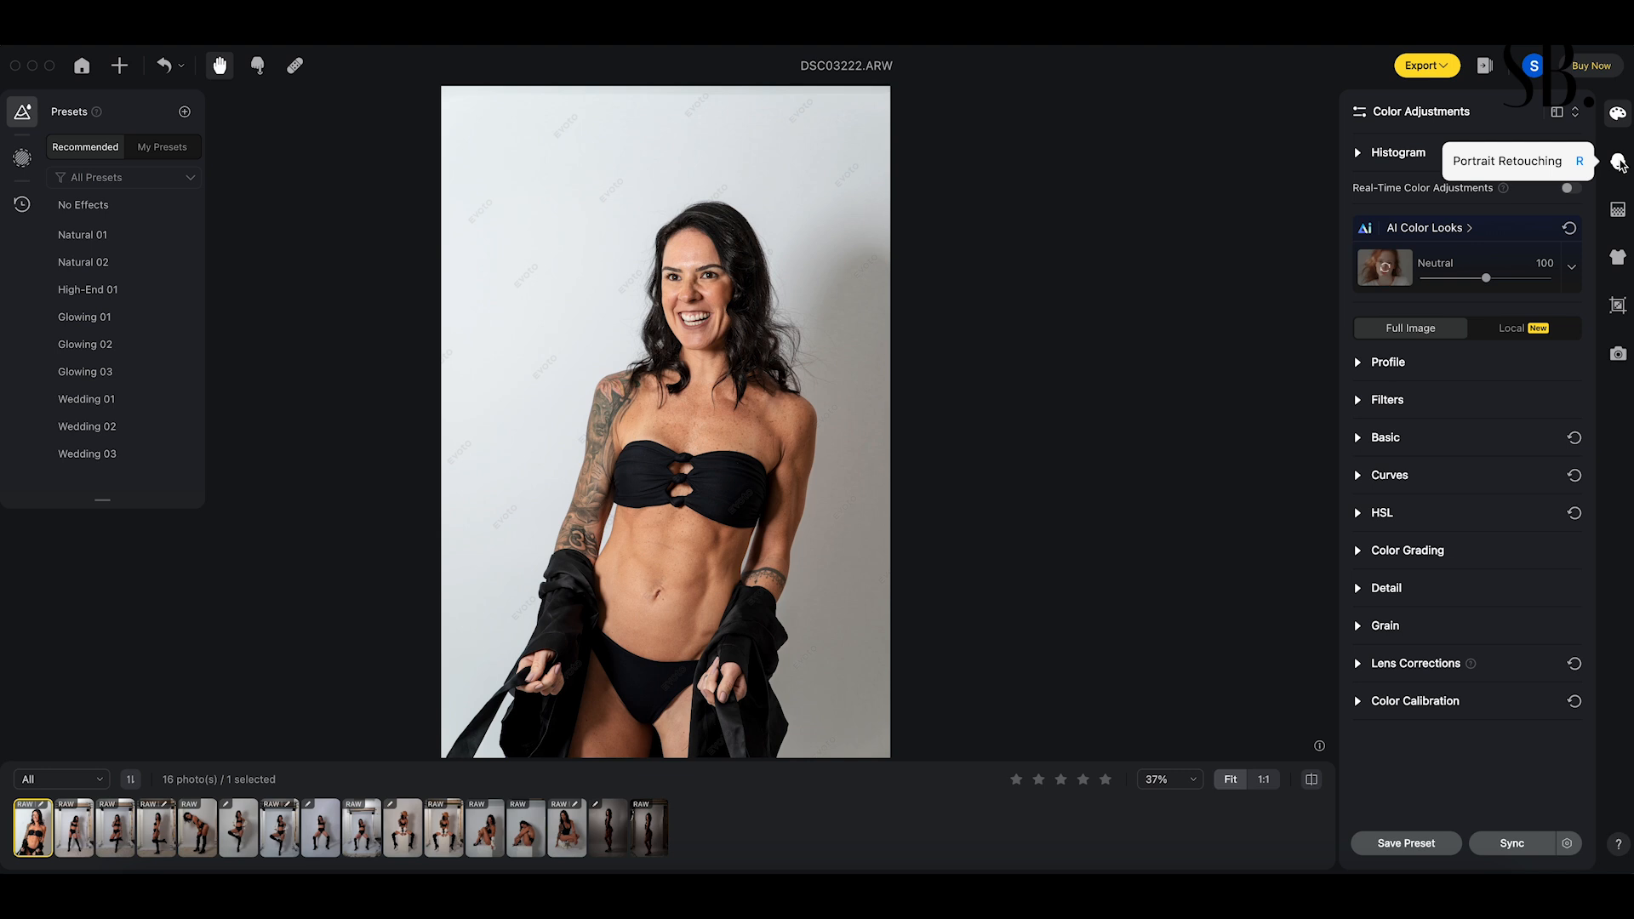
# - Open the Portrait Retouching adjustments, set Freckle & Acne to 31, and examine the woman's skin up close
pyautogui.click(1619, 162)
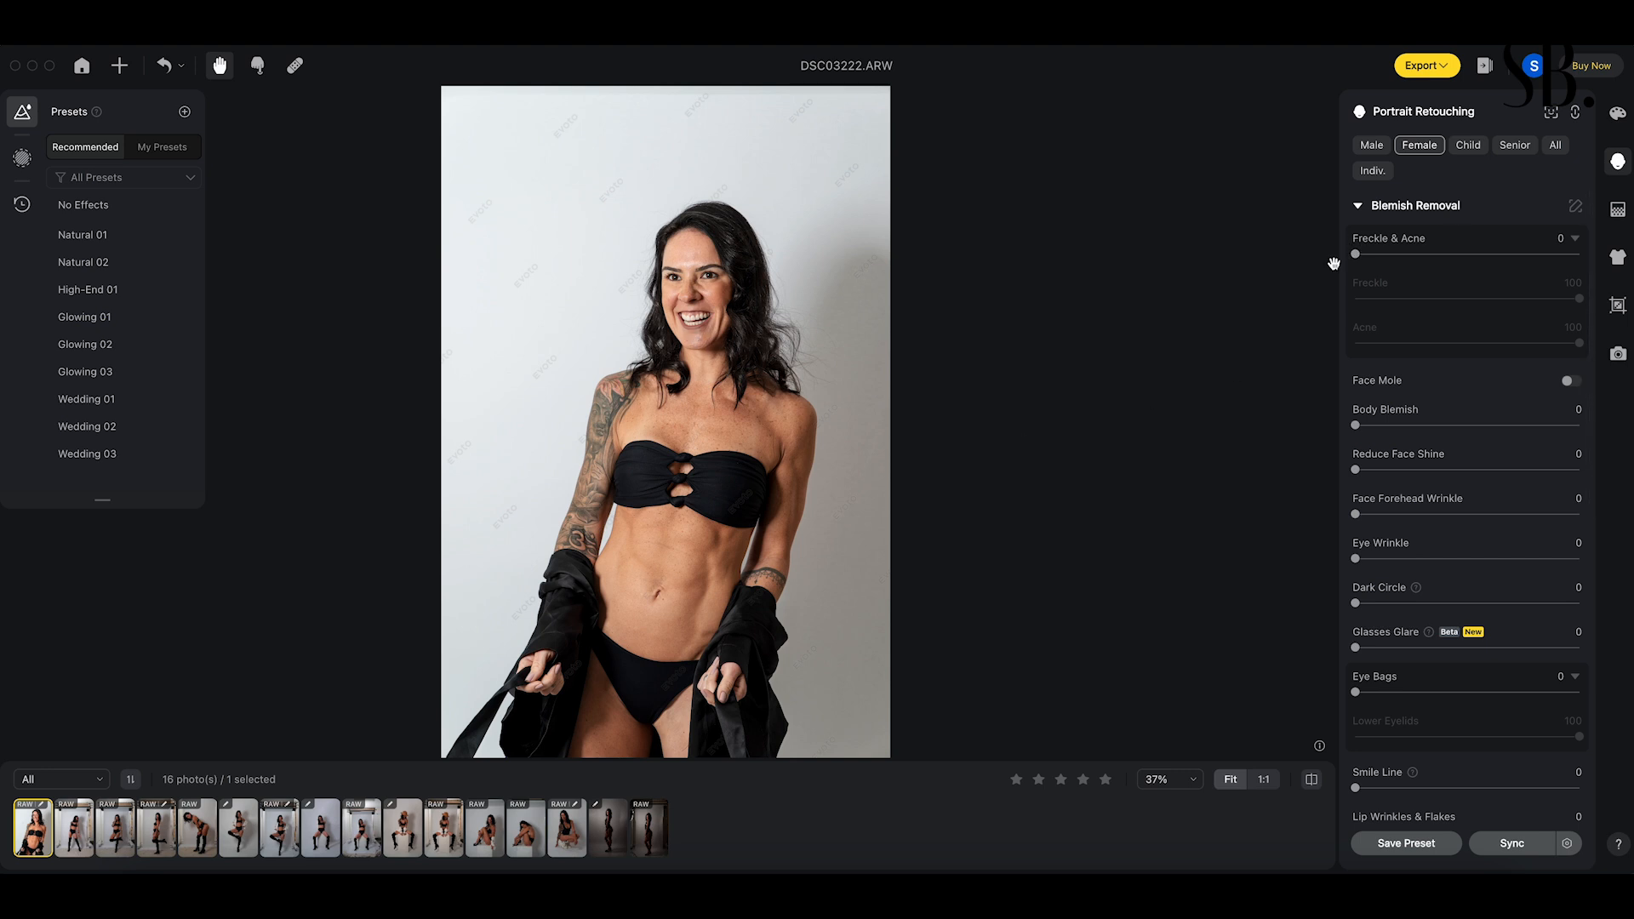
pyautogui.moveTo(1358, 254); pyautogui.dragTo(1430, 266)
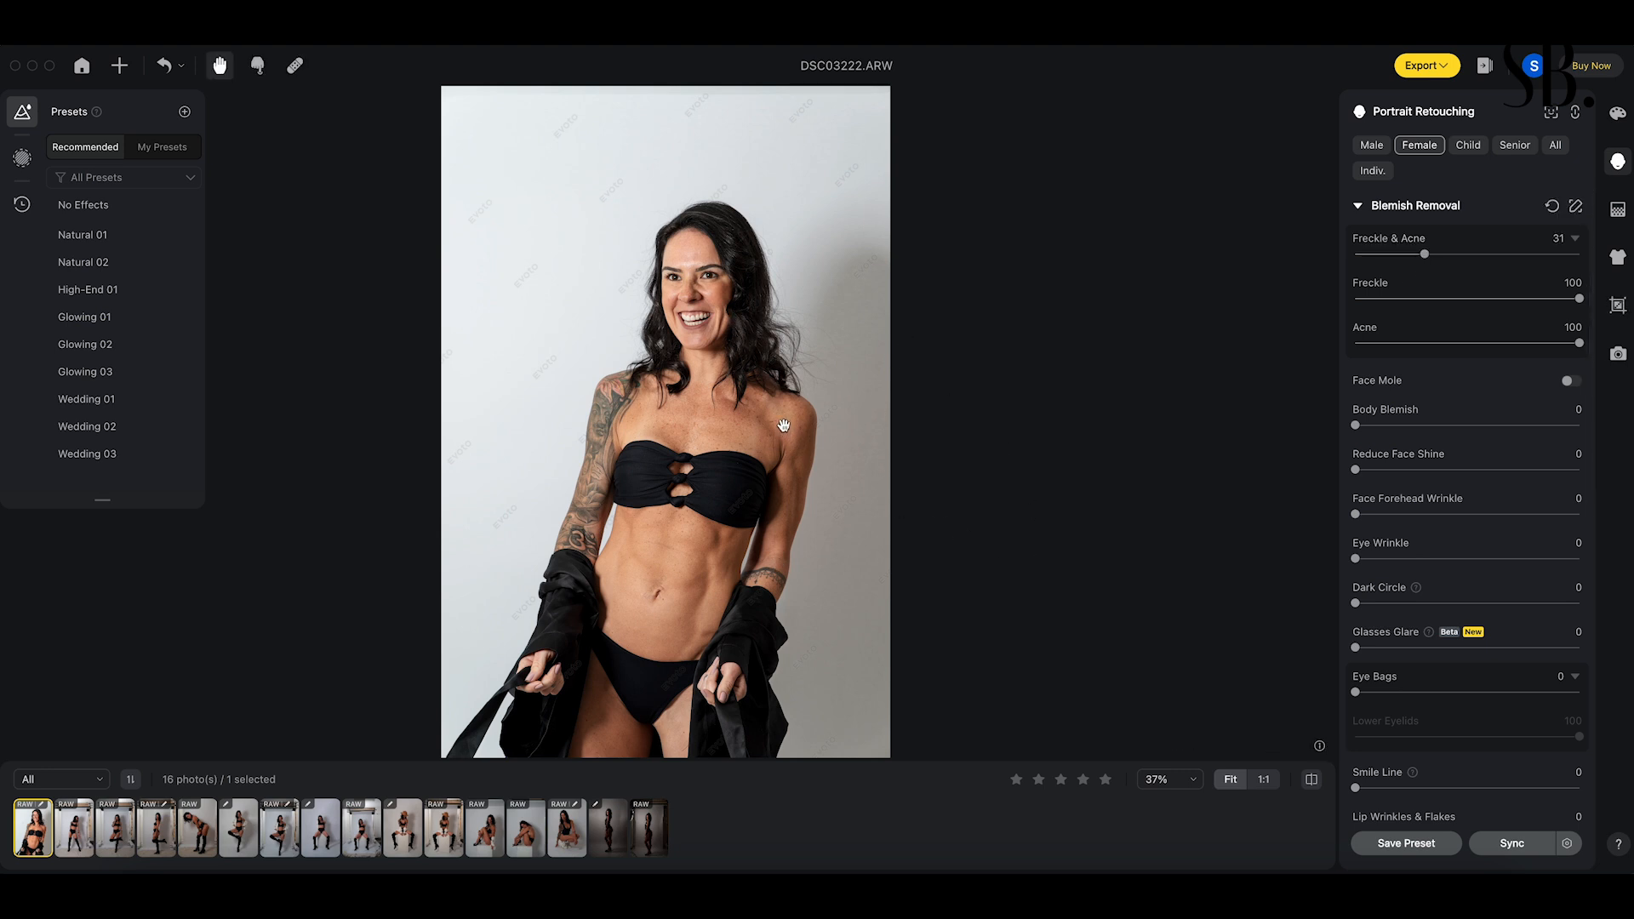
pyautogui.click(1188, 787)
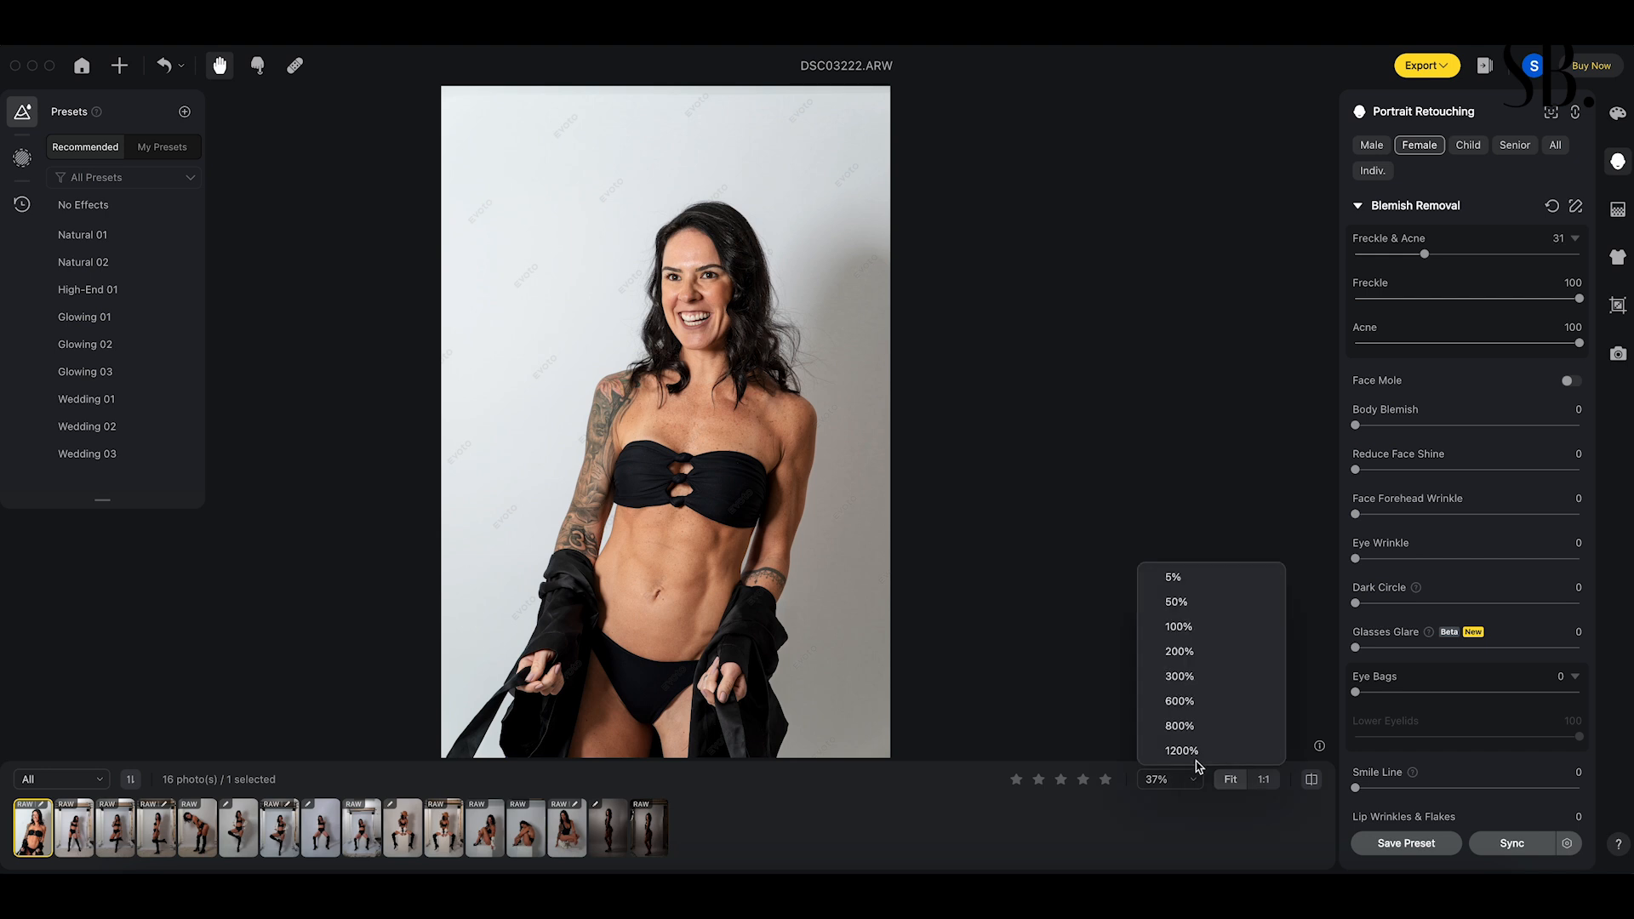
pyautogui.click(1193, 630)
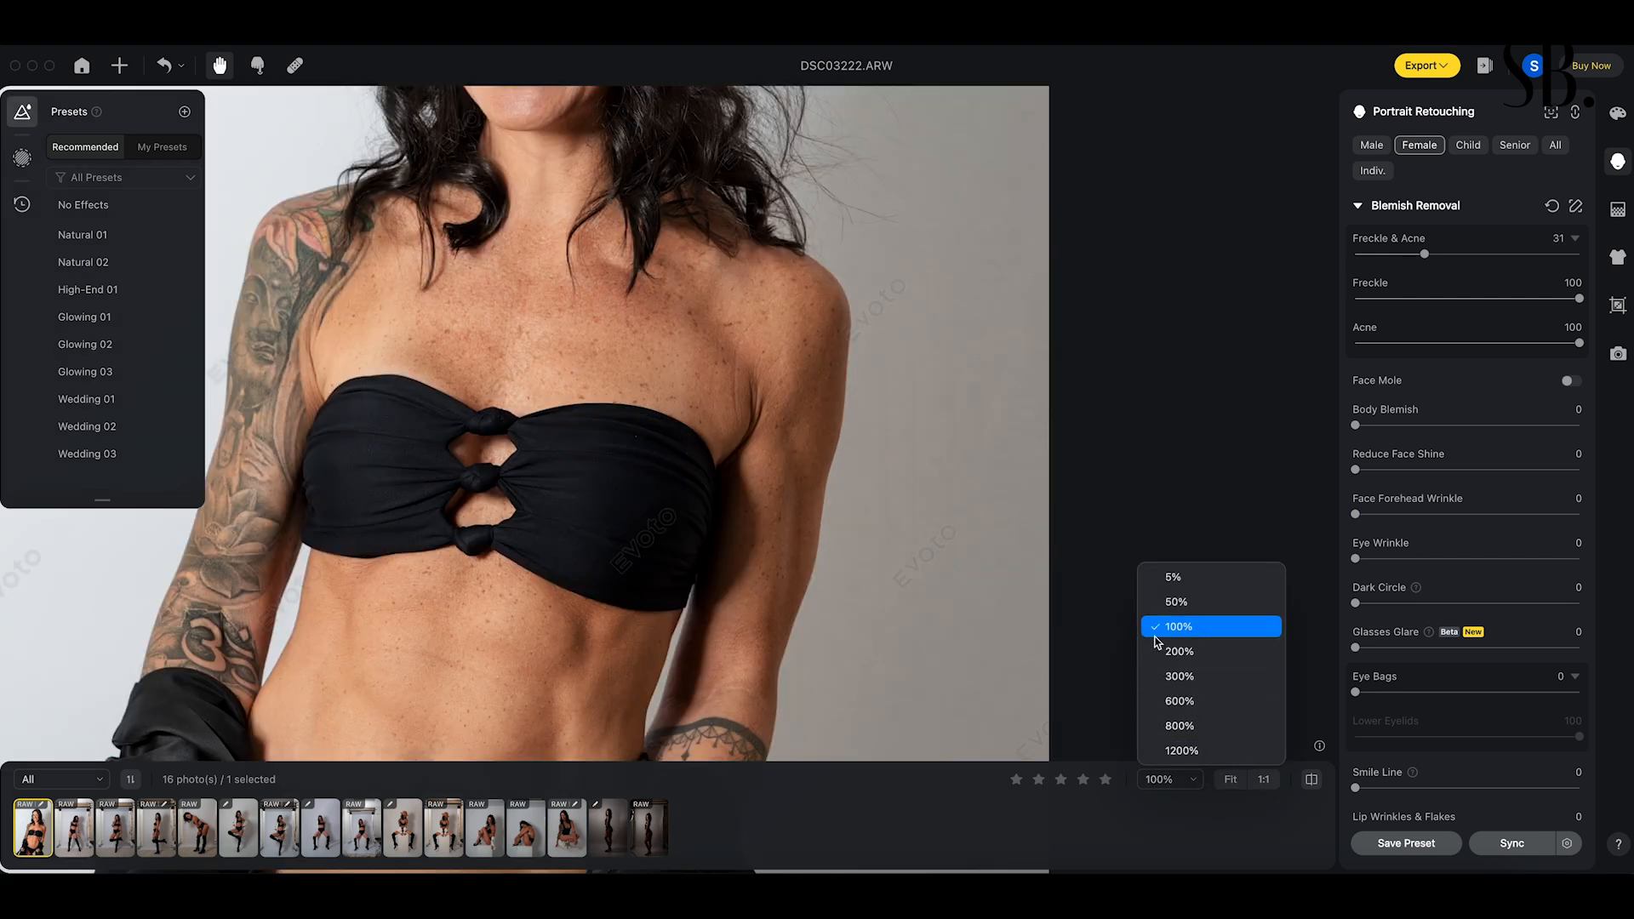
pyautogui.scroll(3, 853, 550)
pyautogui.scroll(-6, 853, 549)
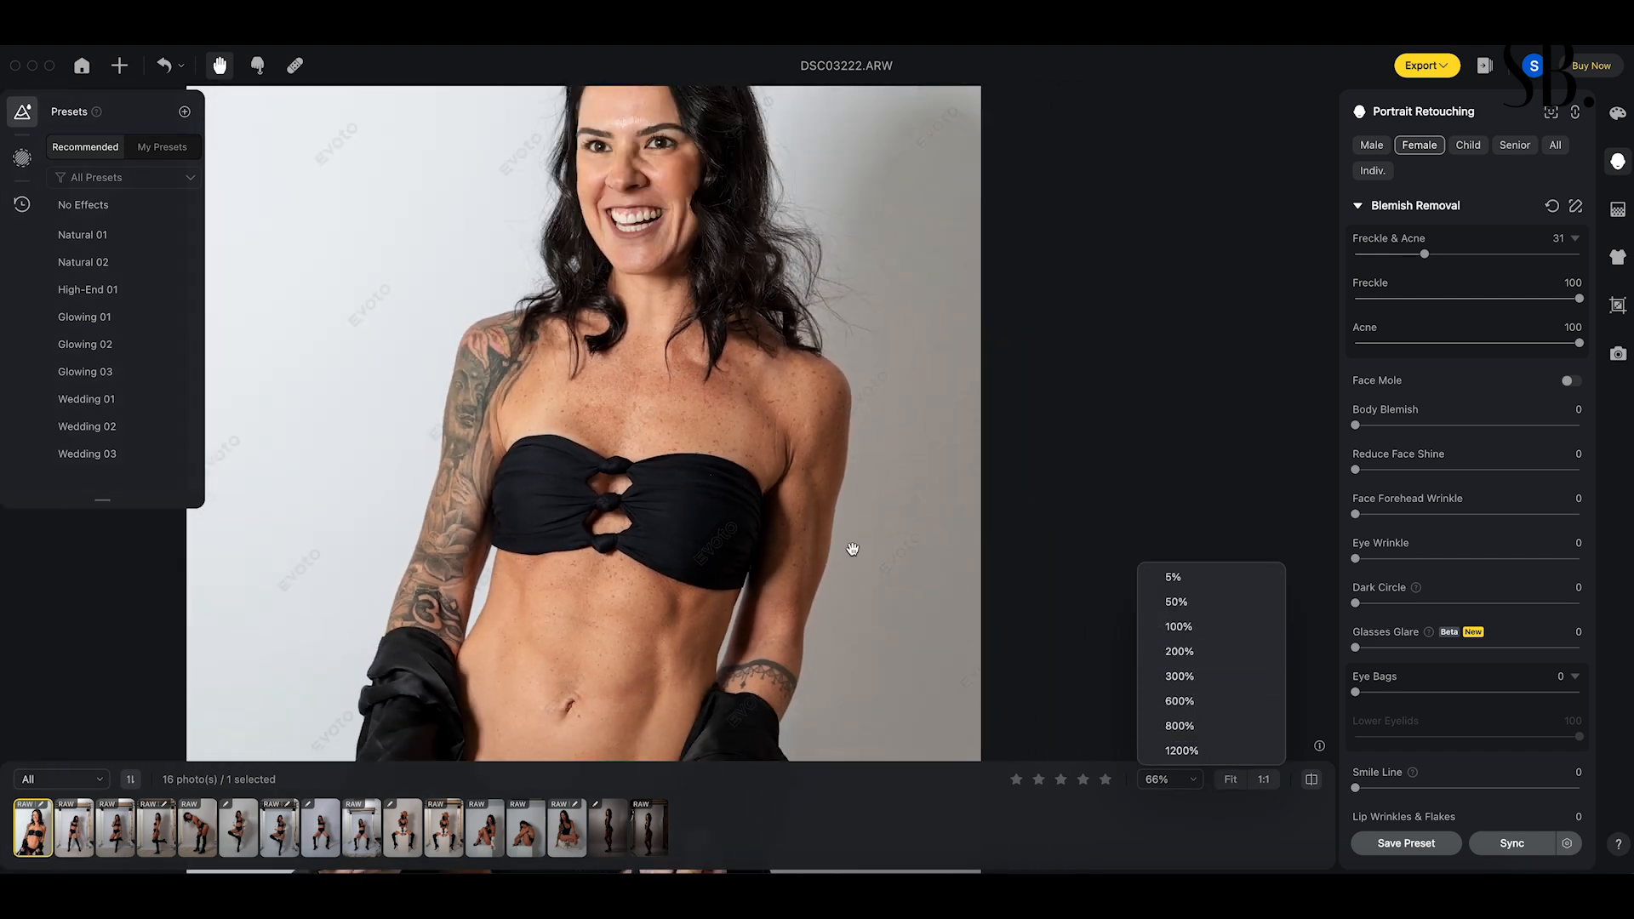
pyautogui.scroll(-2, 853, 549)
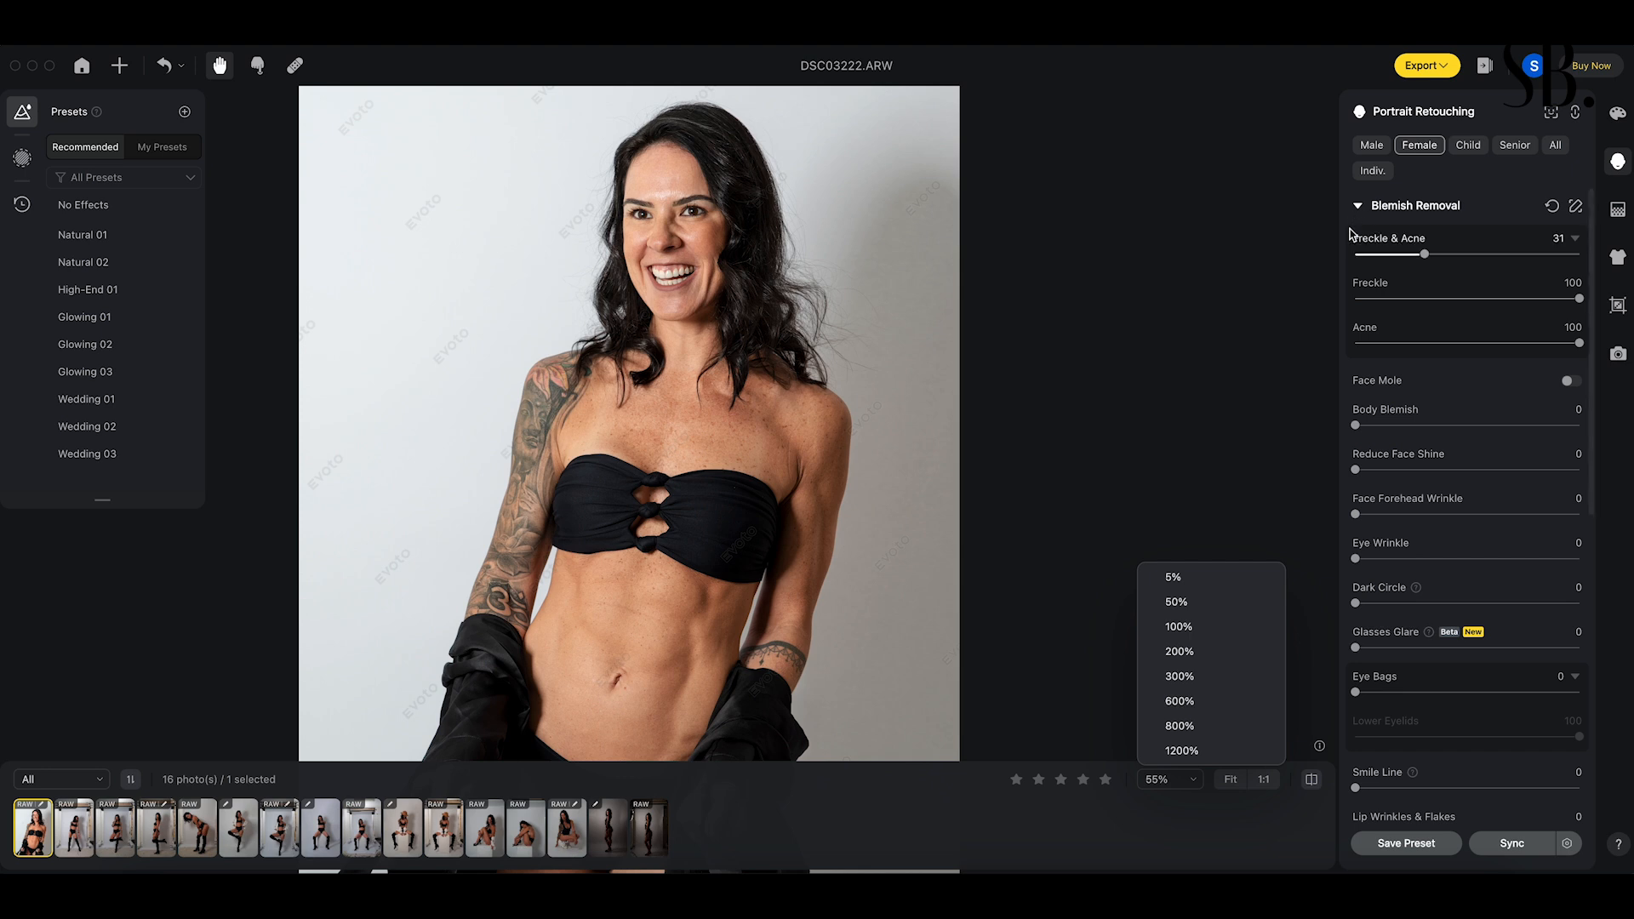
# - Try Freckle & Acne at 78 with Freckle at 78 and a varied Acne amount, and reset Blemish Removal
pyautogui.moveTo(1424, 254); pyautogui.dragTo(1532, 264)
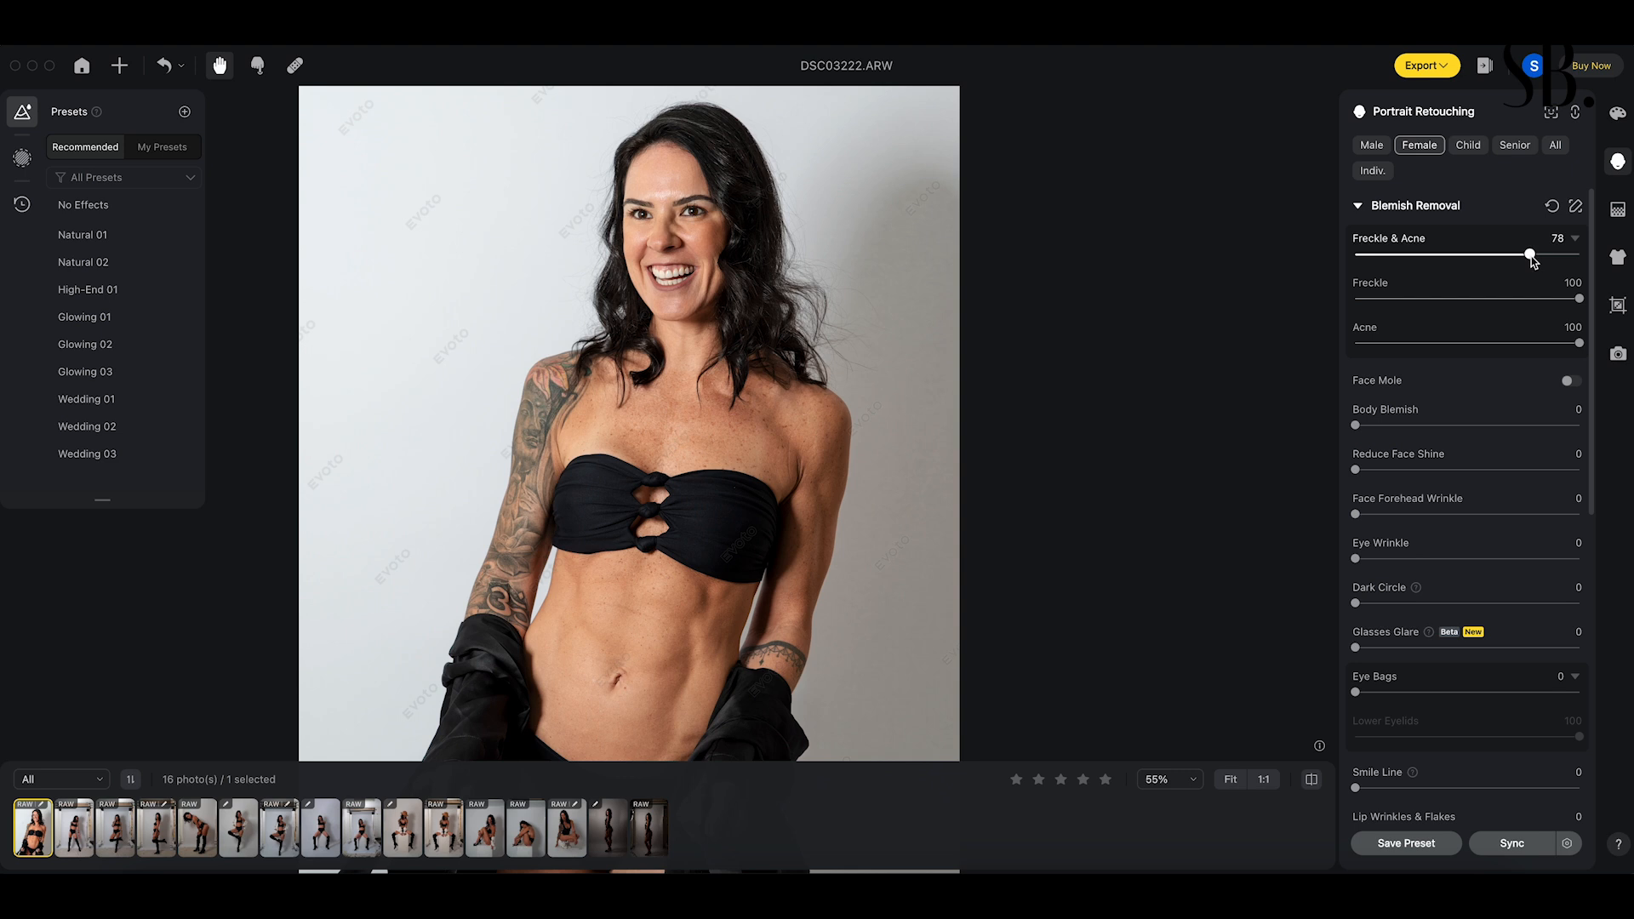
pyautogui.click(1479, 300)
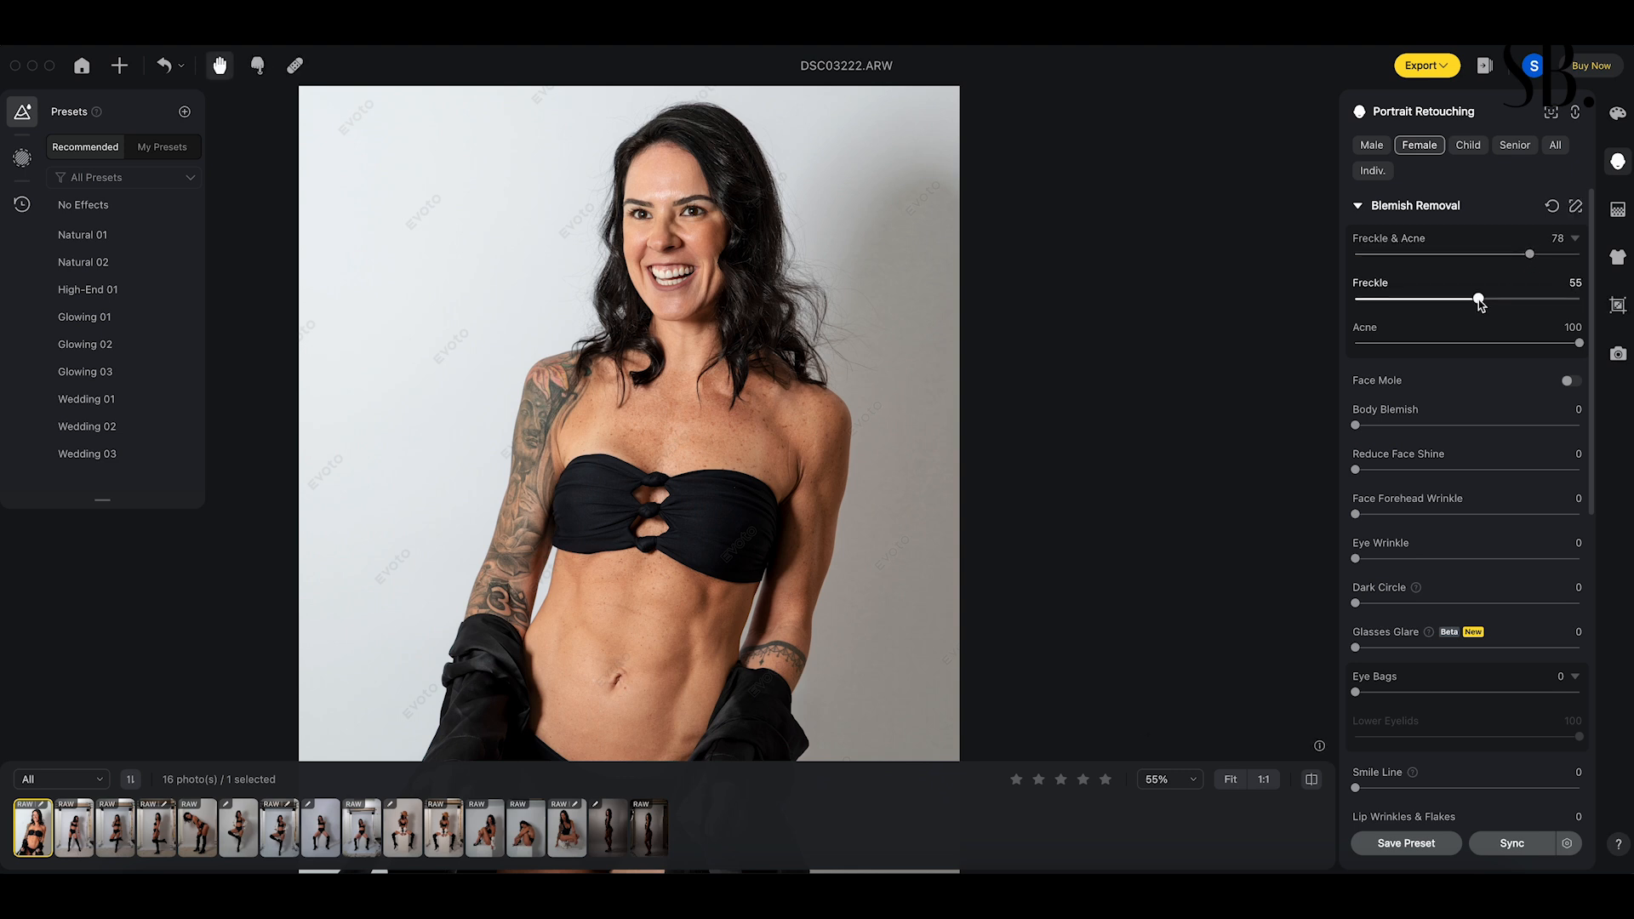
pyautogui.click(1530, 300)
pyautogui.click(1519, 343)
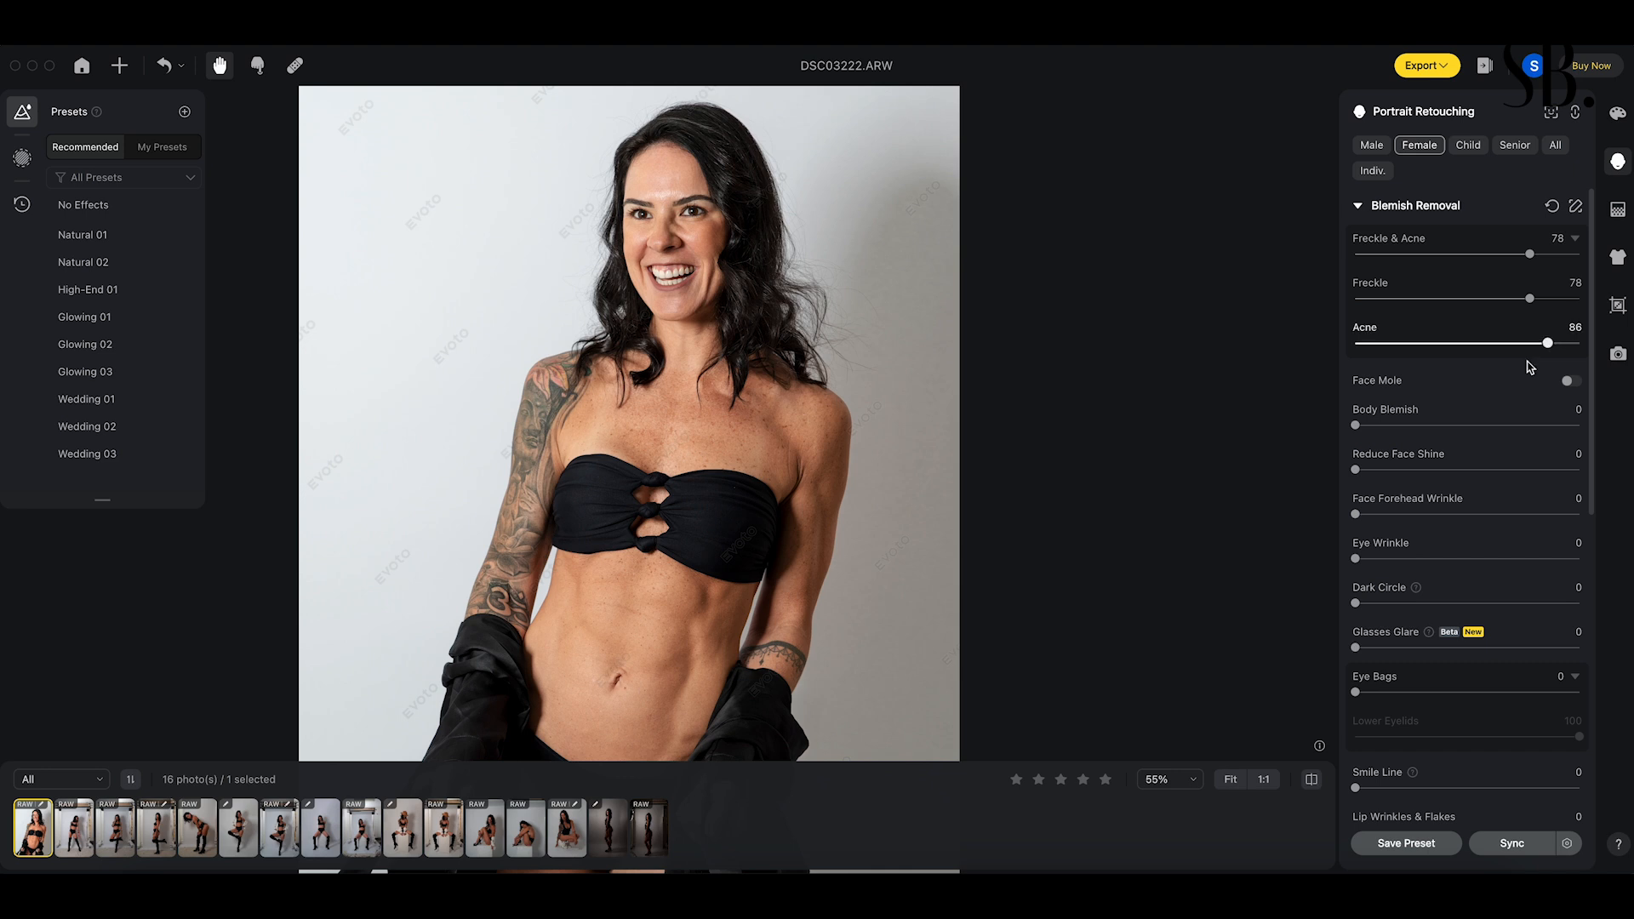
pyautogui.moveTo(1548, 344); pyautogui.dragTo(1576, 344)
pyautogui.click(1552, 206)
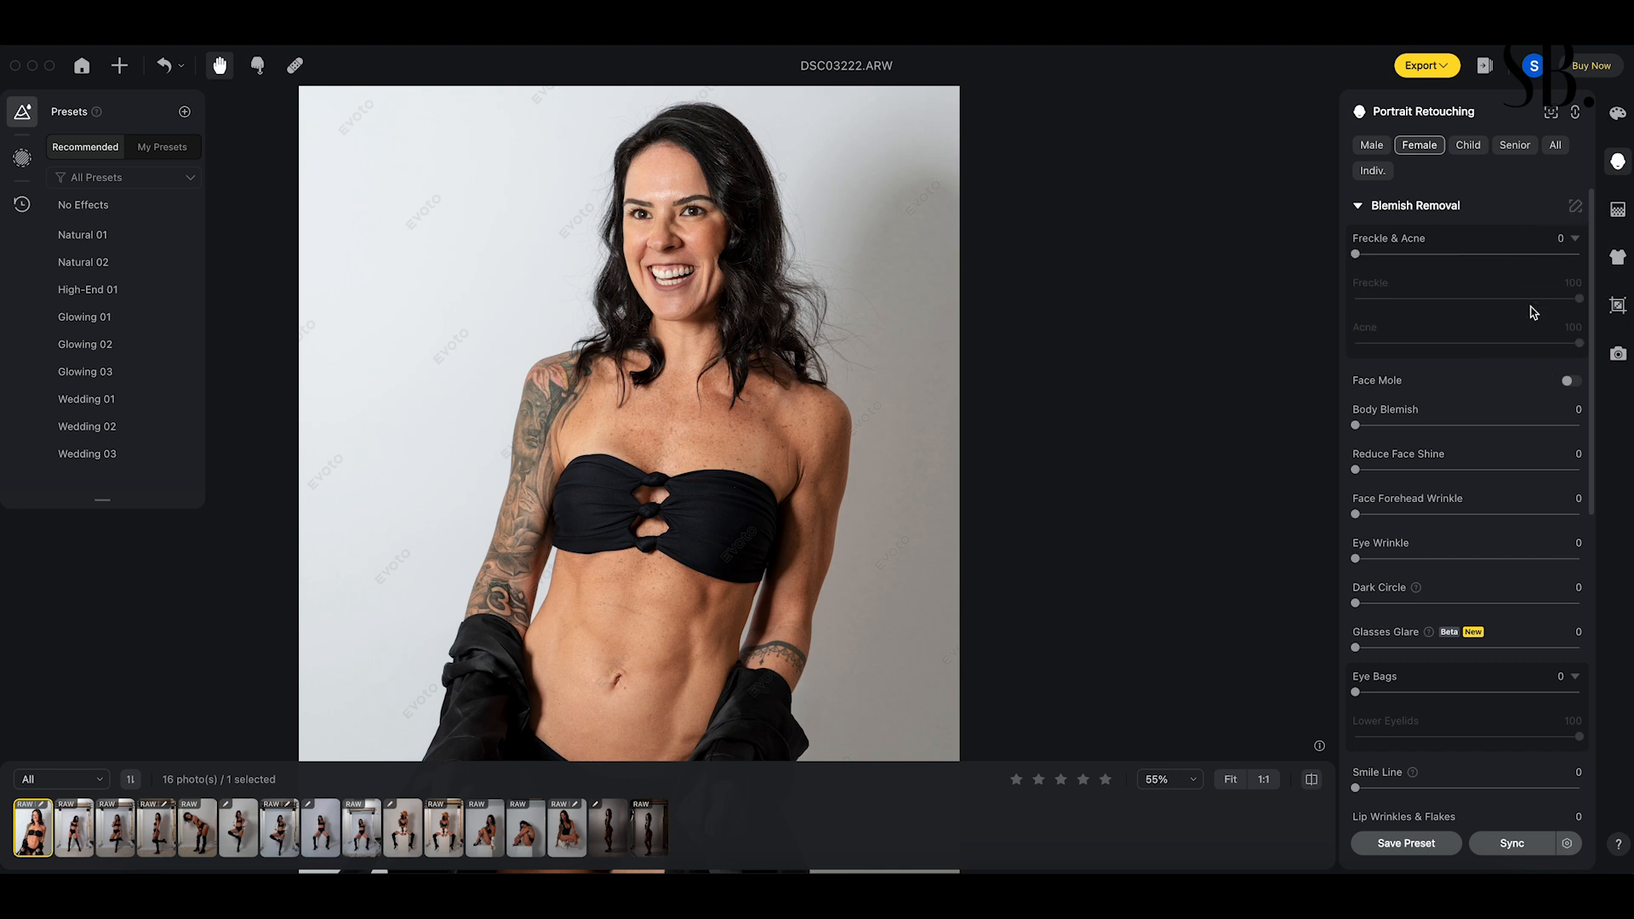
# - Set Freckle & Acne to 30 and compare the retouched photo with the original
pyautogui.click(1363, 255)
pyautogui.moveTo(1364, 255); pyautogui.dragTo(1424, 256)
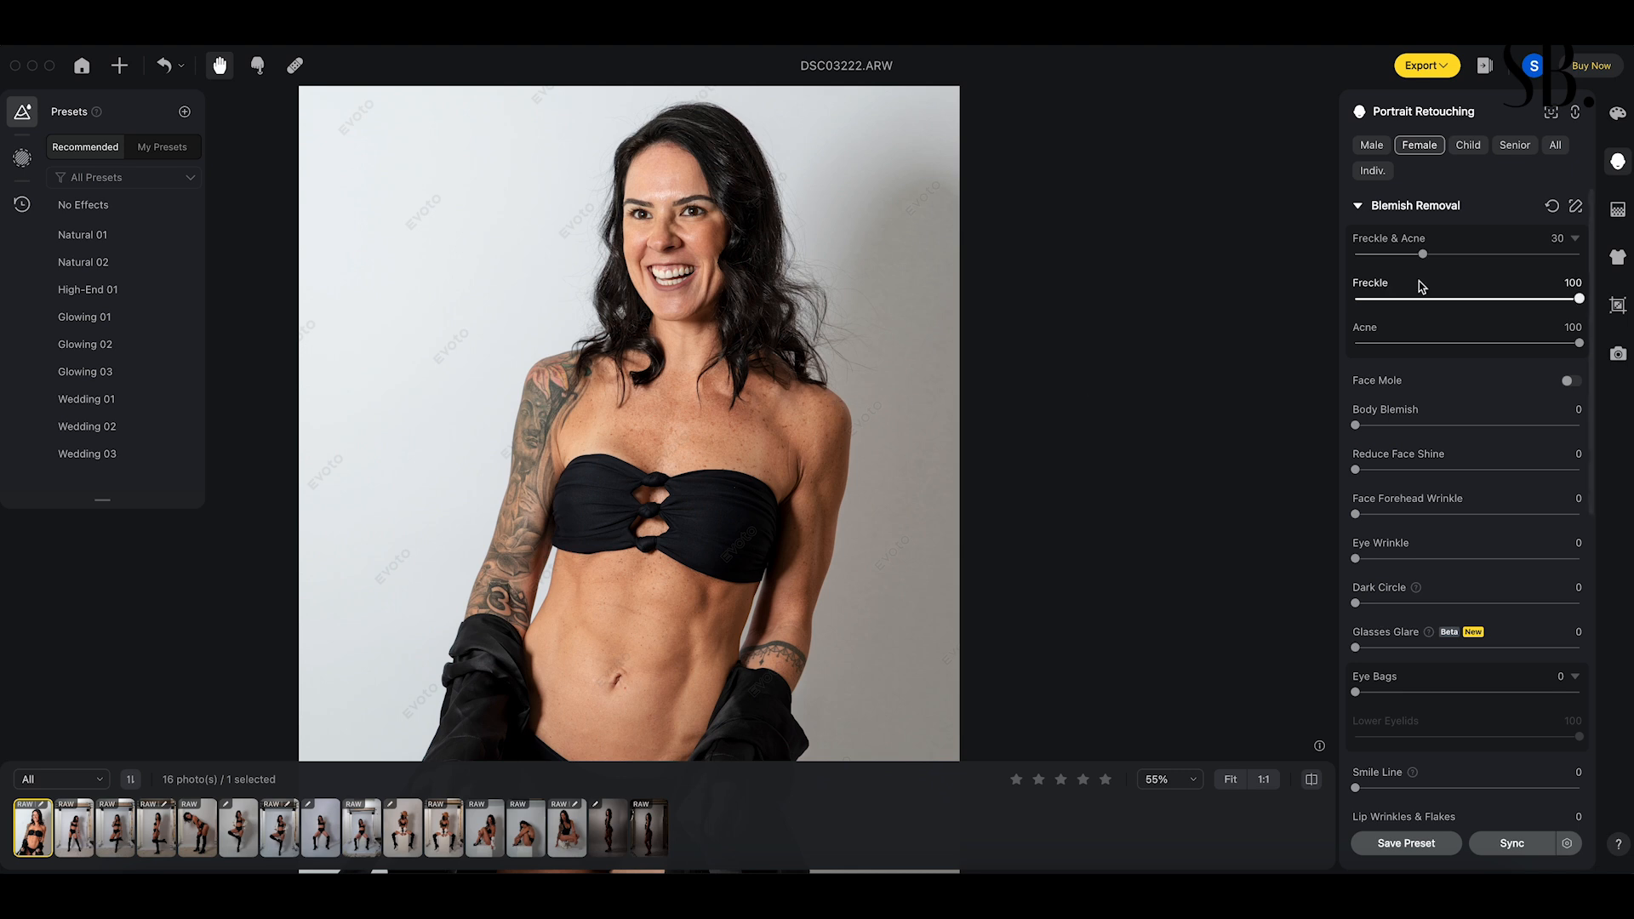
pyautogui.click(1313, 781)
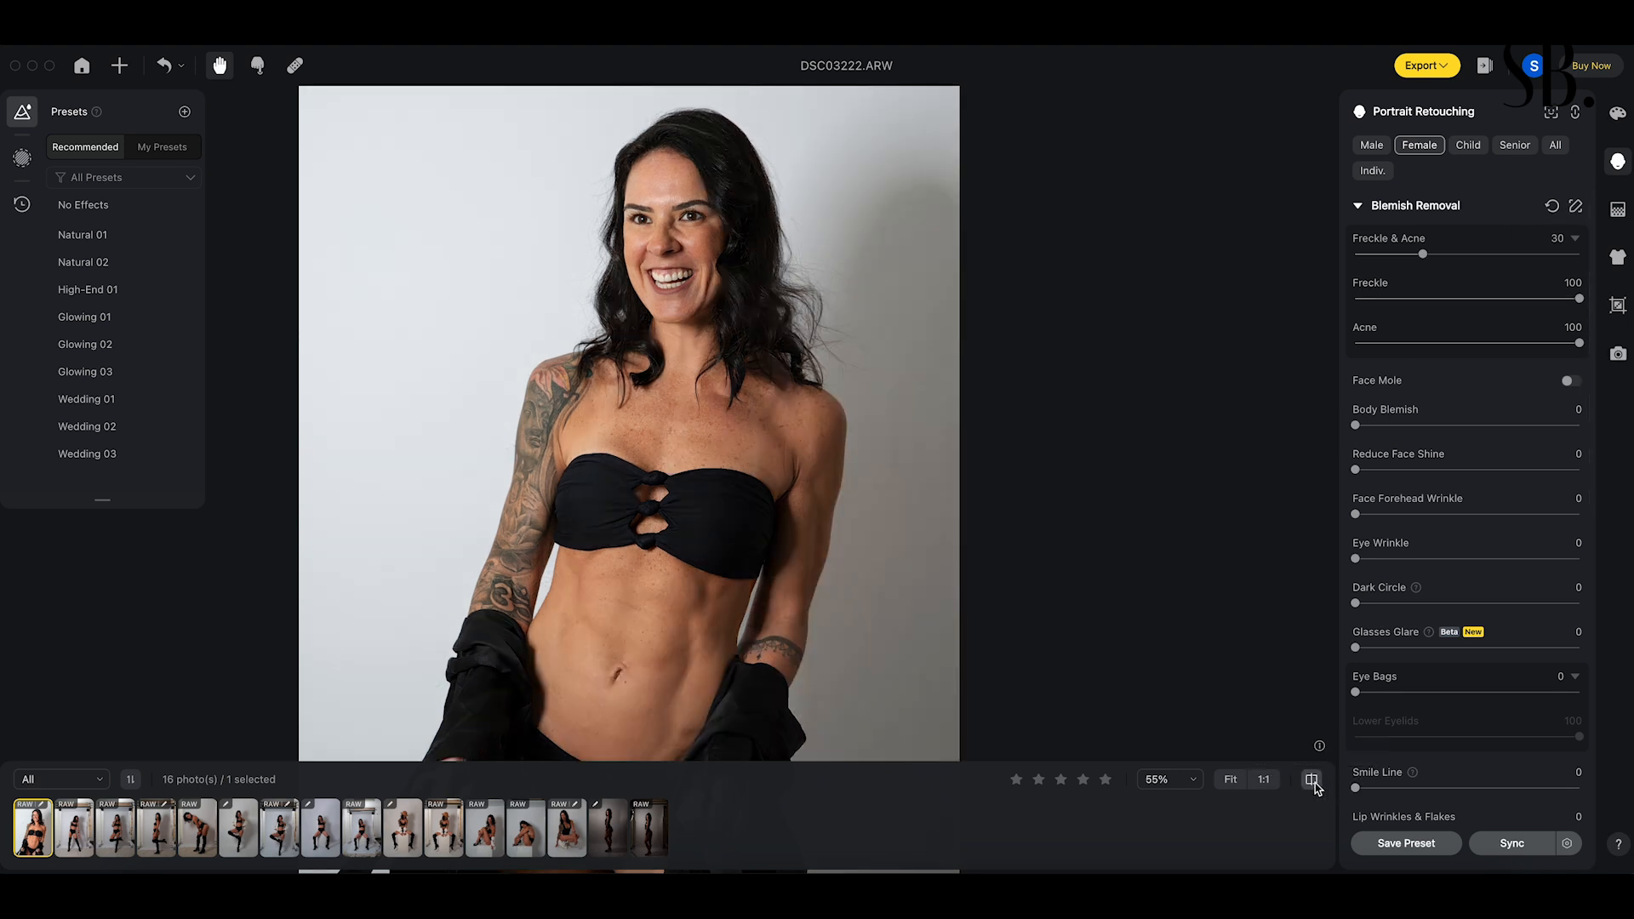
pyautogui.click(1315, 788)
pyautogui.click(1315, 788)
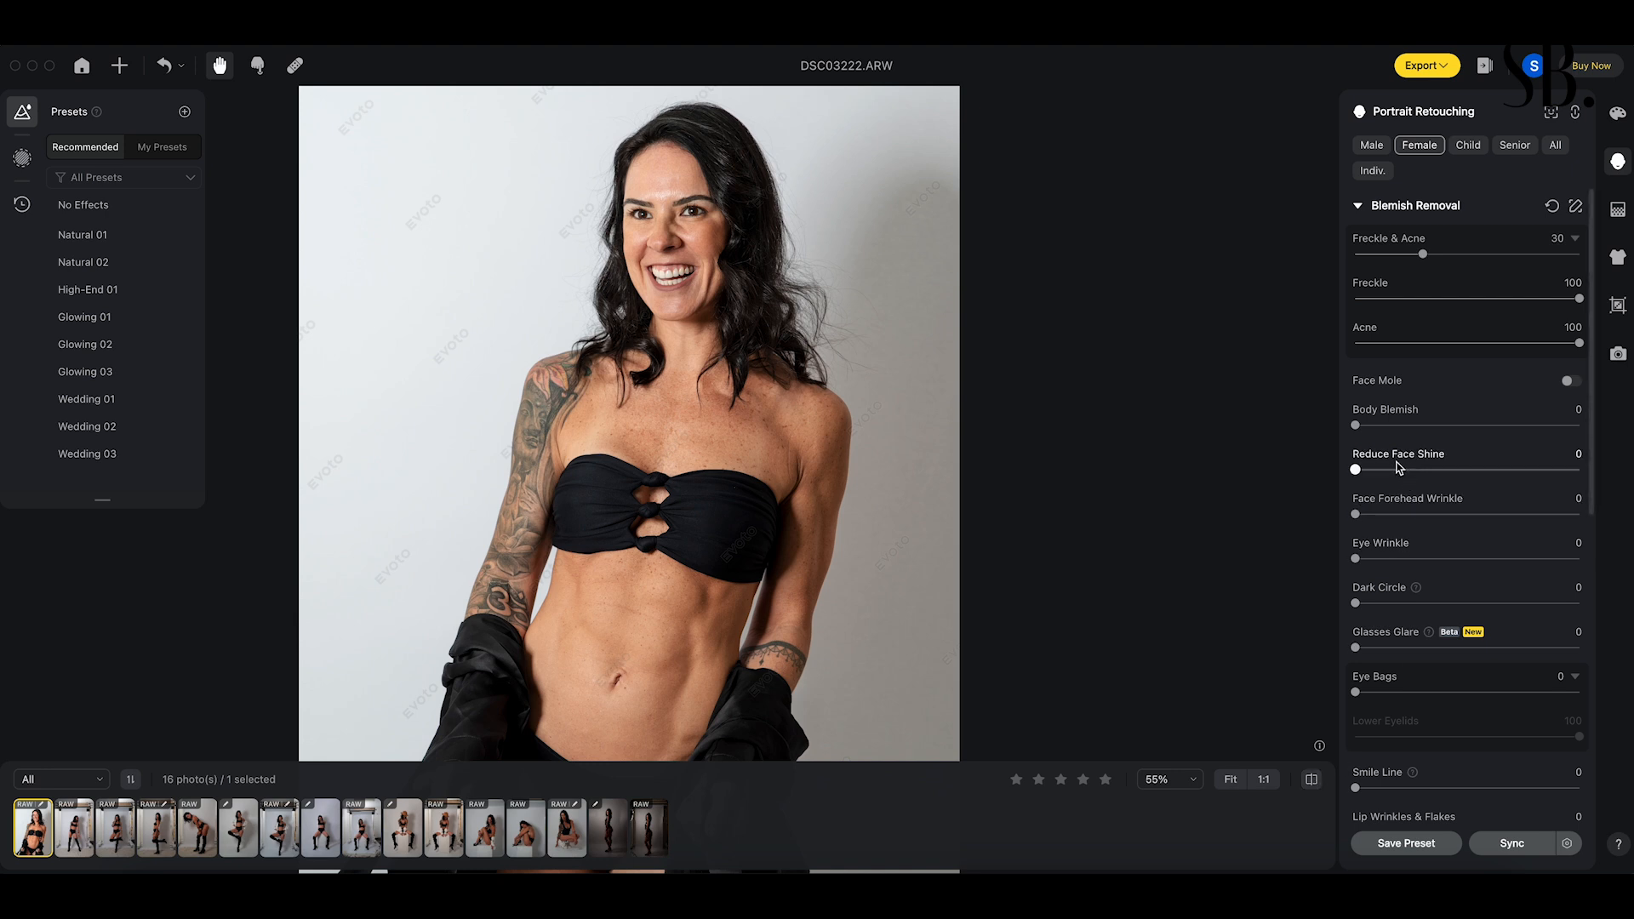
# - Try Face Mole removal and switch it off, and try increasing Body Blemish amounts up to 79
pyautogui.click(1570, 383)
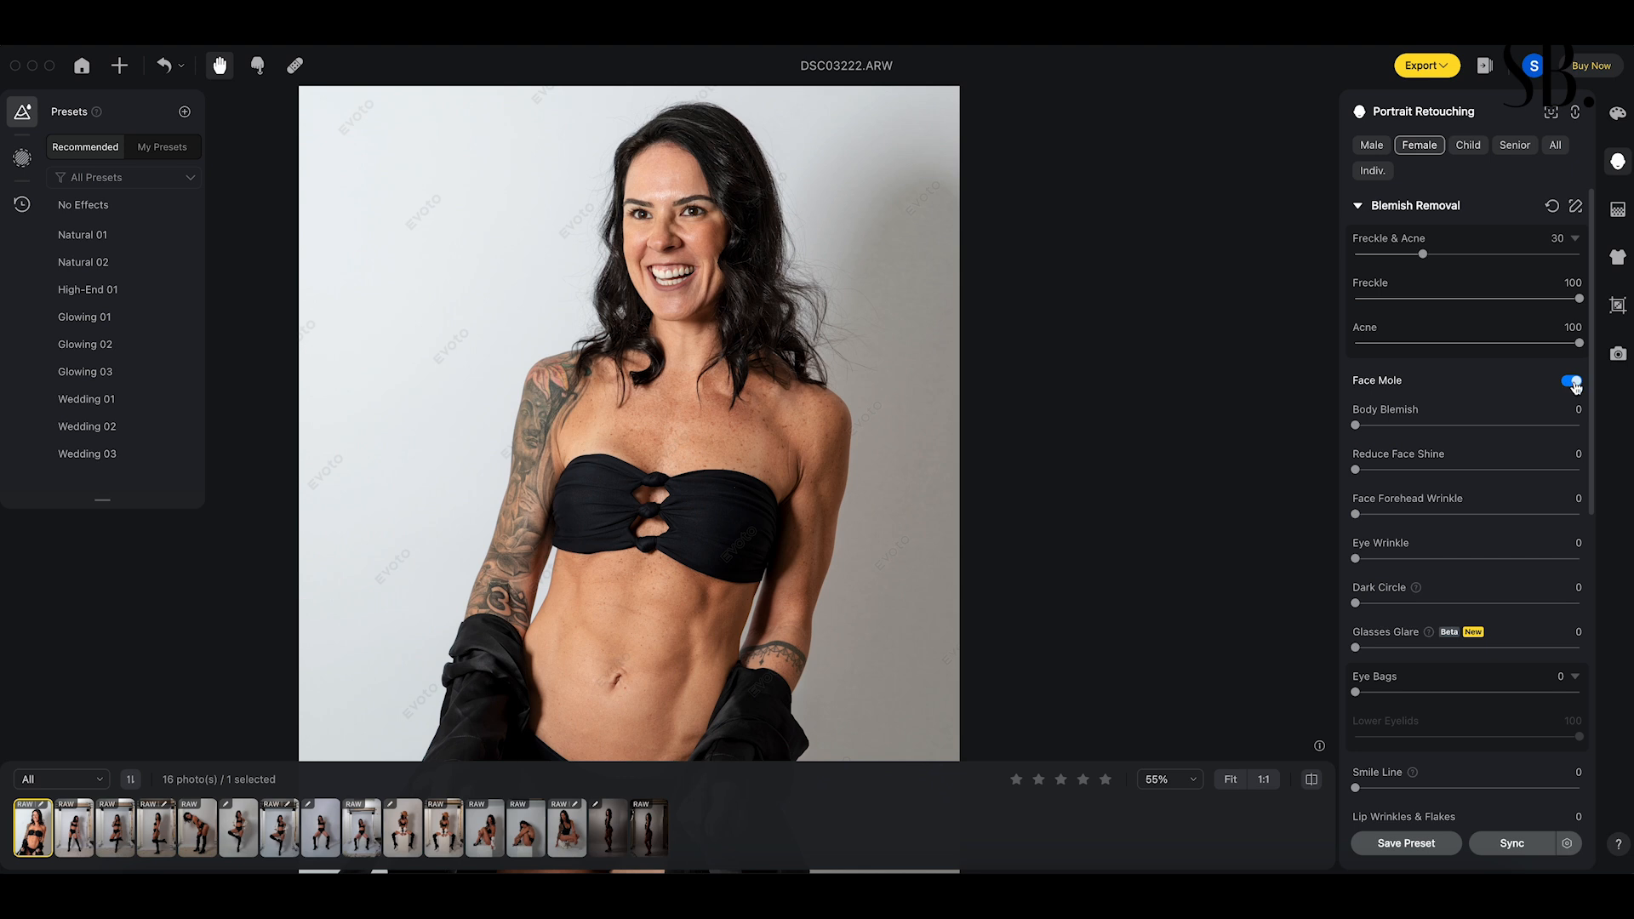
pyautogui.click(1573, 385)
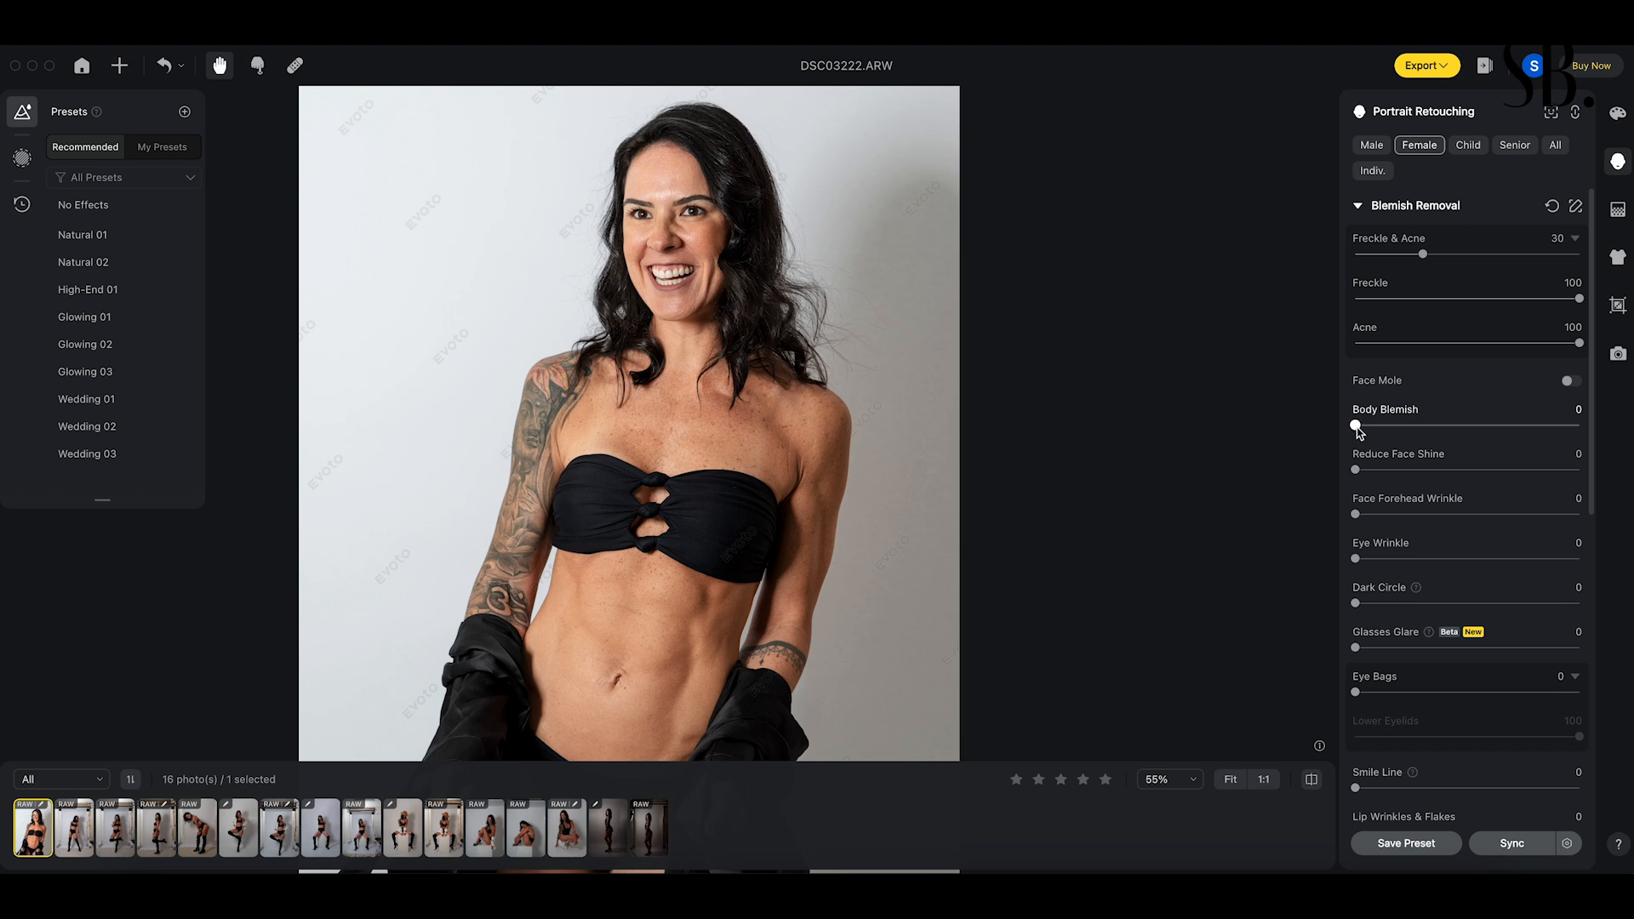
pyautogui.moveTo(1355, 427); pyautogui.dragTo(1412, 427)
pyautogui.moveTo(1411, 428); pyautogui.dragTo(1464, 427)
pyautogui.click(1498, 427)
pyautogui.click(1532, 426)
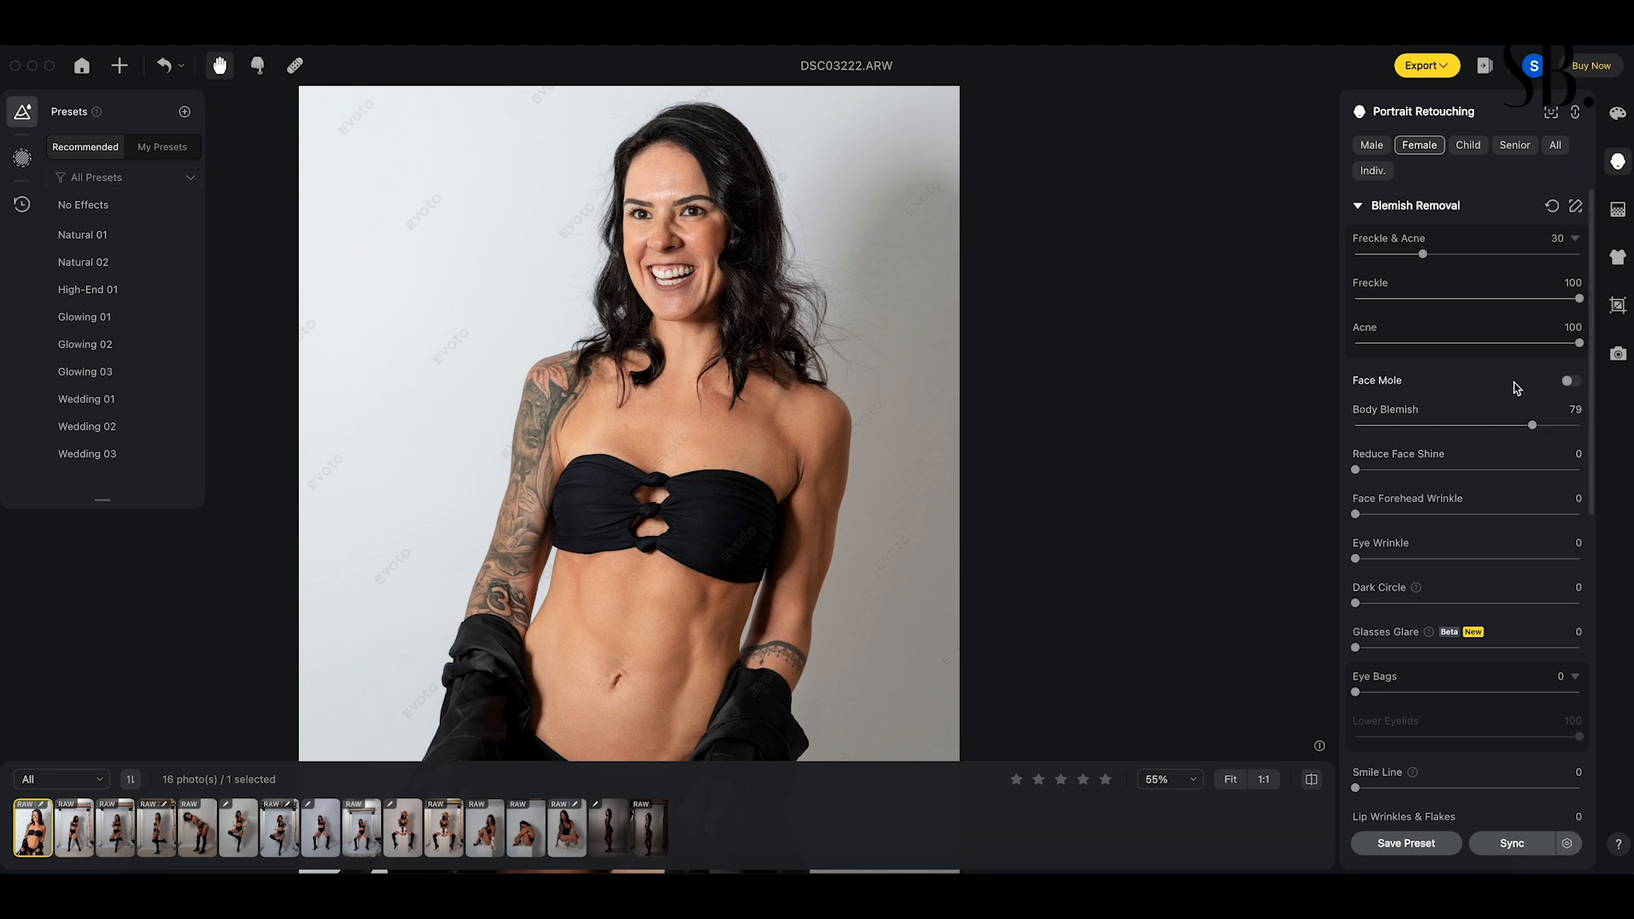
# - Compare the photo before and after retouching, and lower Body Blemish to 20 for a subtler result
pyautogui.click(1312, 781)
pyautogui.click(1311, 781)
pyautogui.moveTo(1532, 428); pyautogui.dragTo(1401, 431)
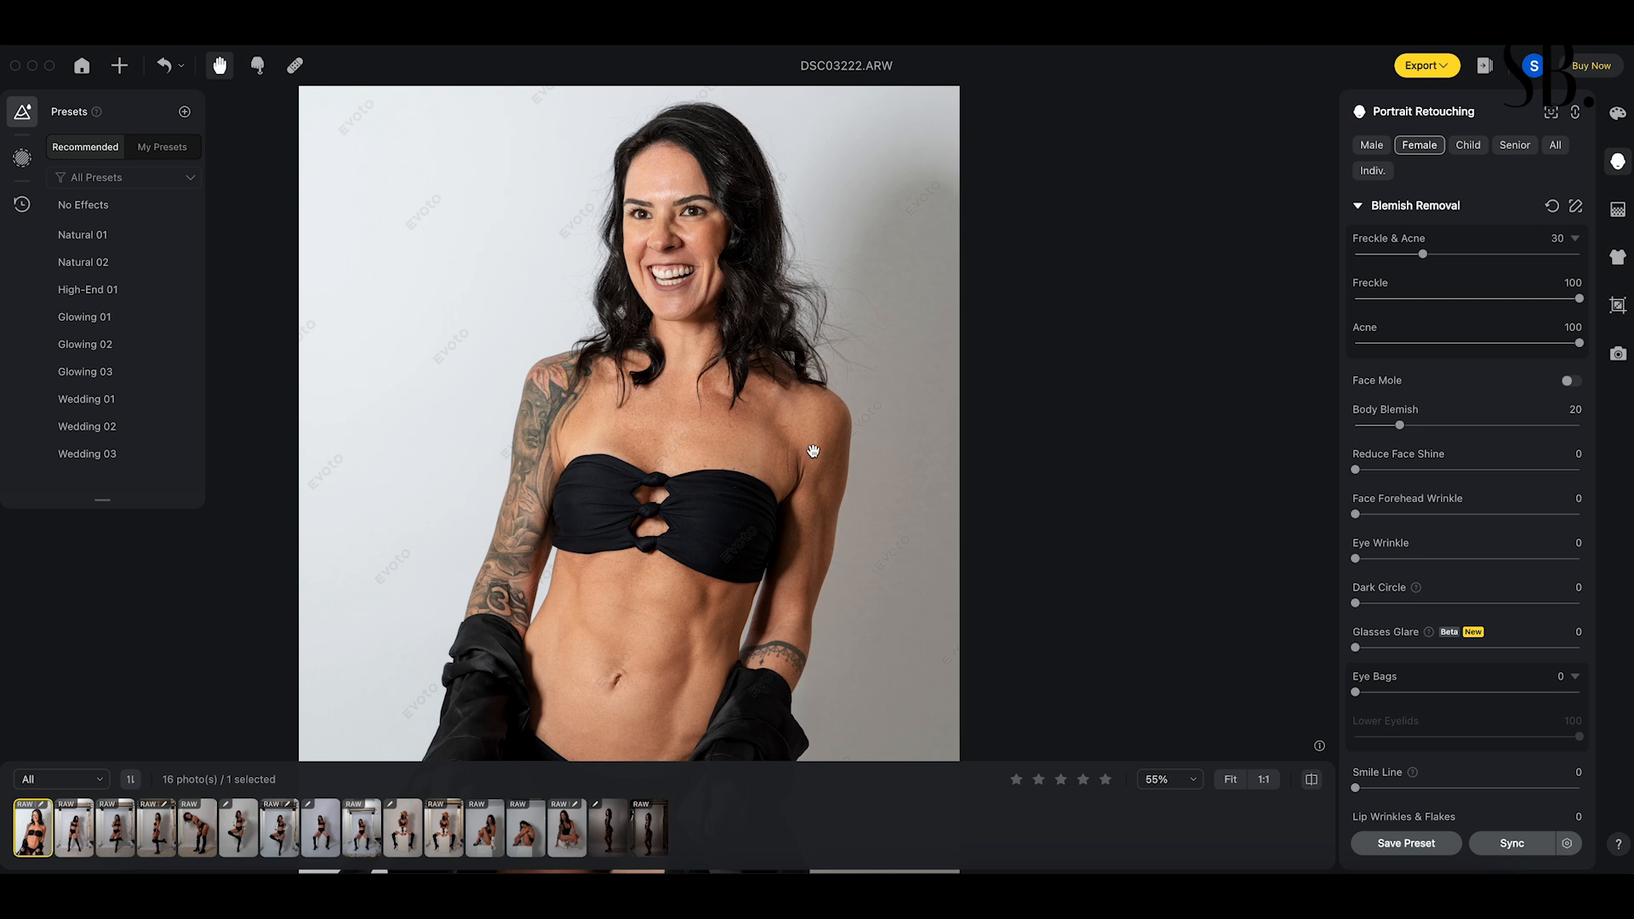
pyautogui.click(1312, 780)
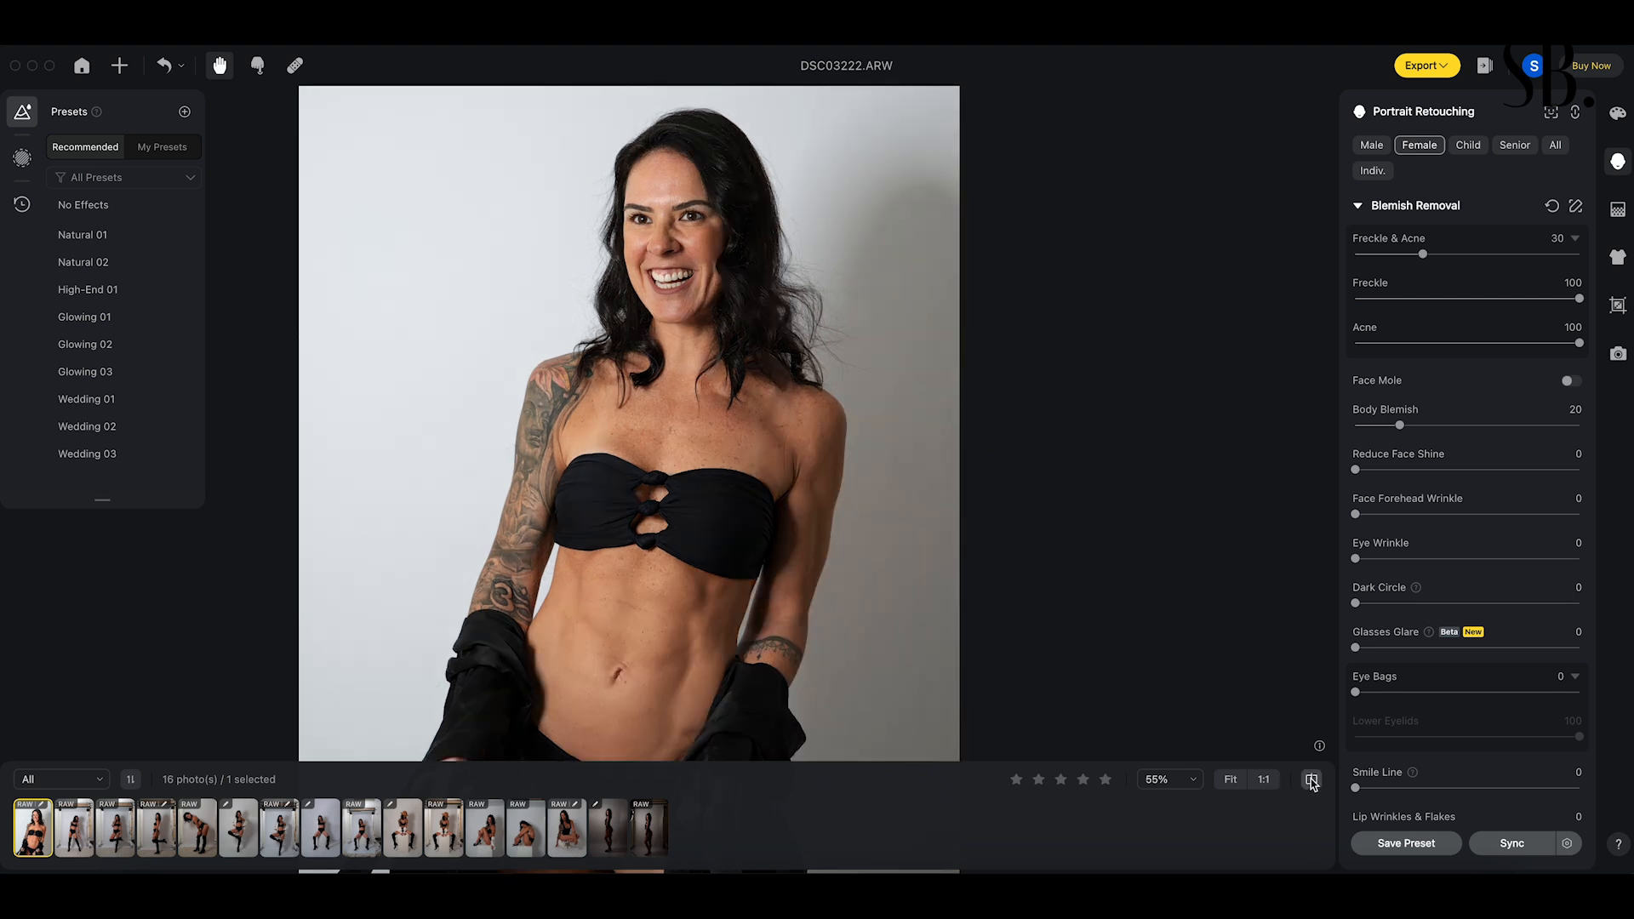
# - Compare the photo with the original and raise Body Blemish to 25
pyautogui.click(1311, 784)
pyautogui.click(1311, 784)
pyautogui.click(1312, 784)
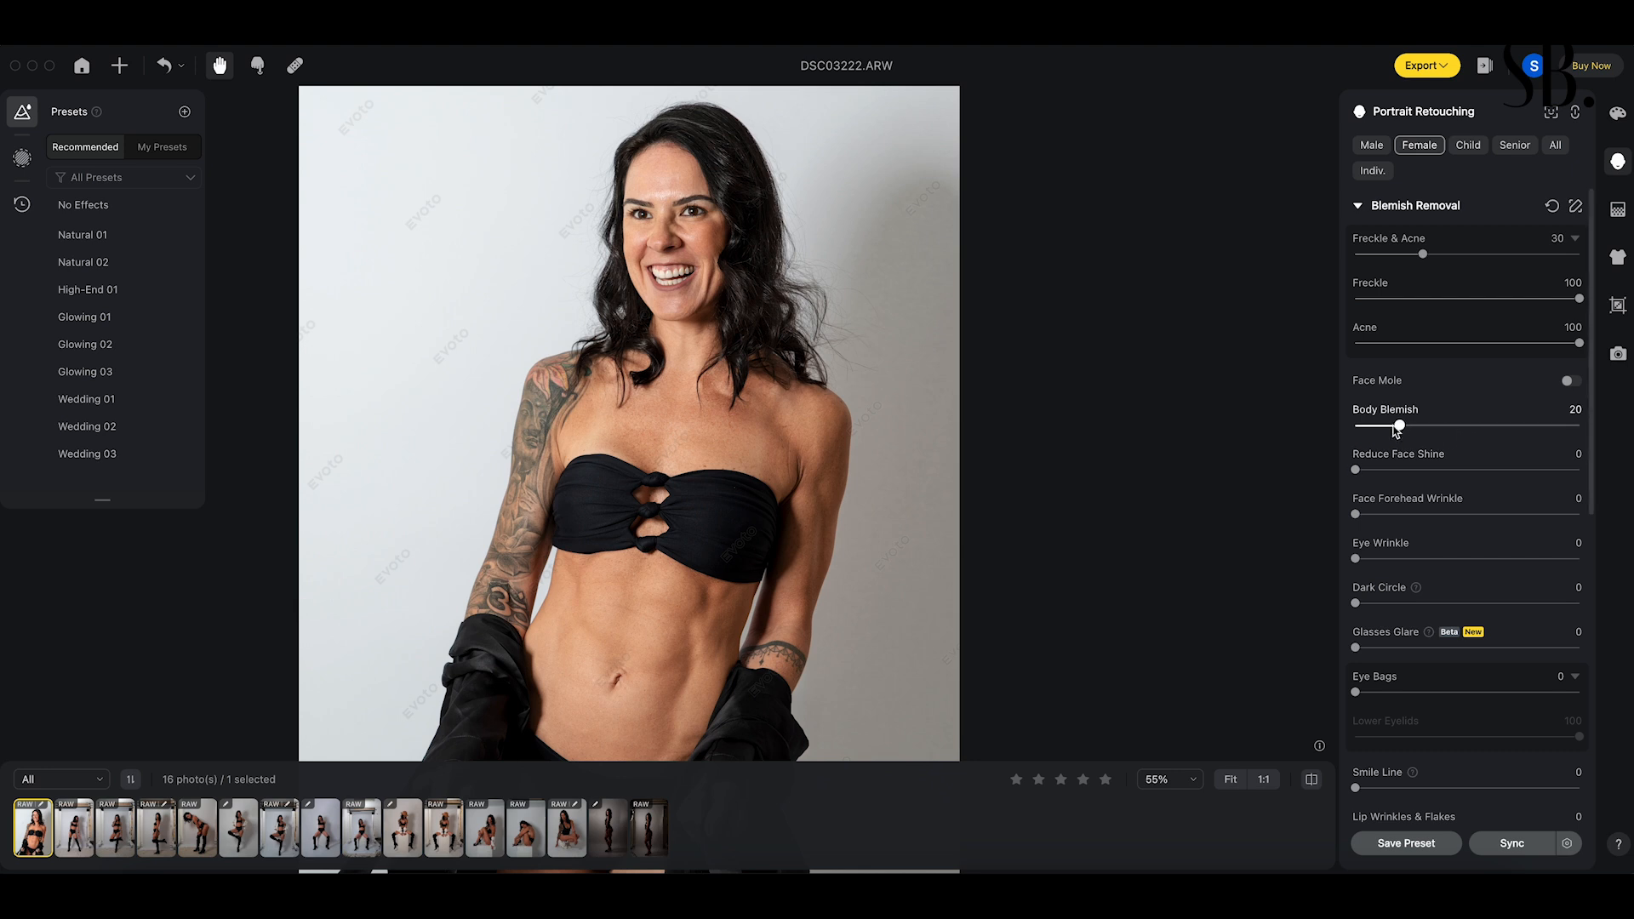
pyautogui.moveTo(1399, 425); pyautogui.dragTo(1411, 430)
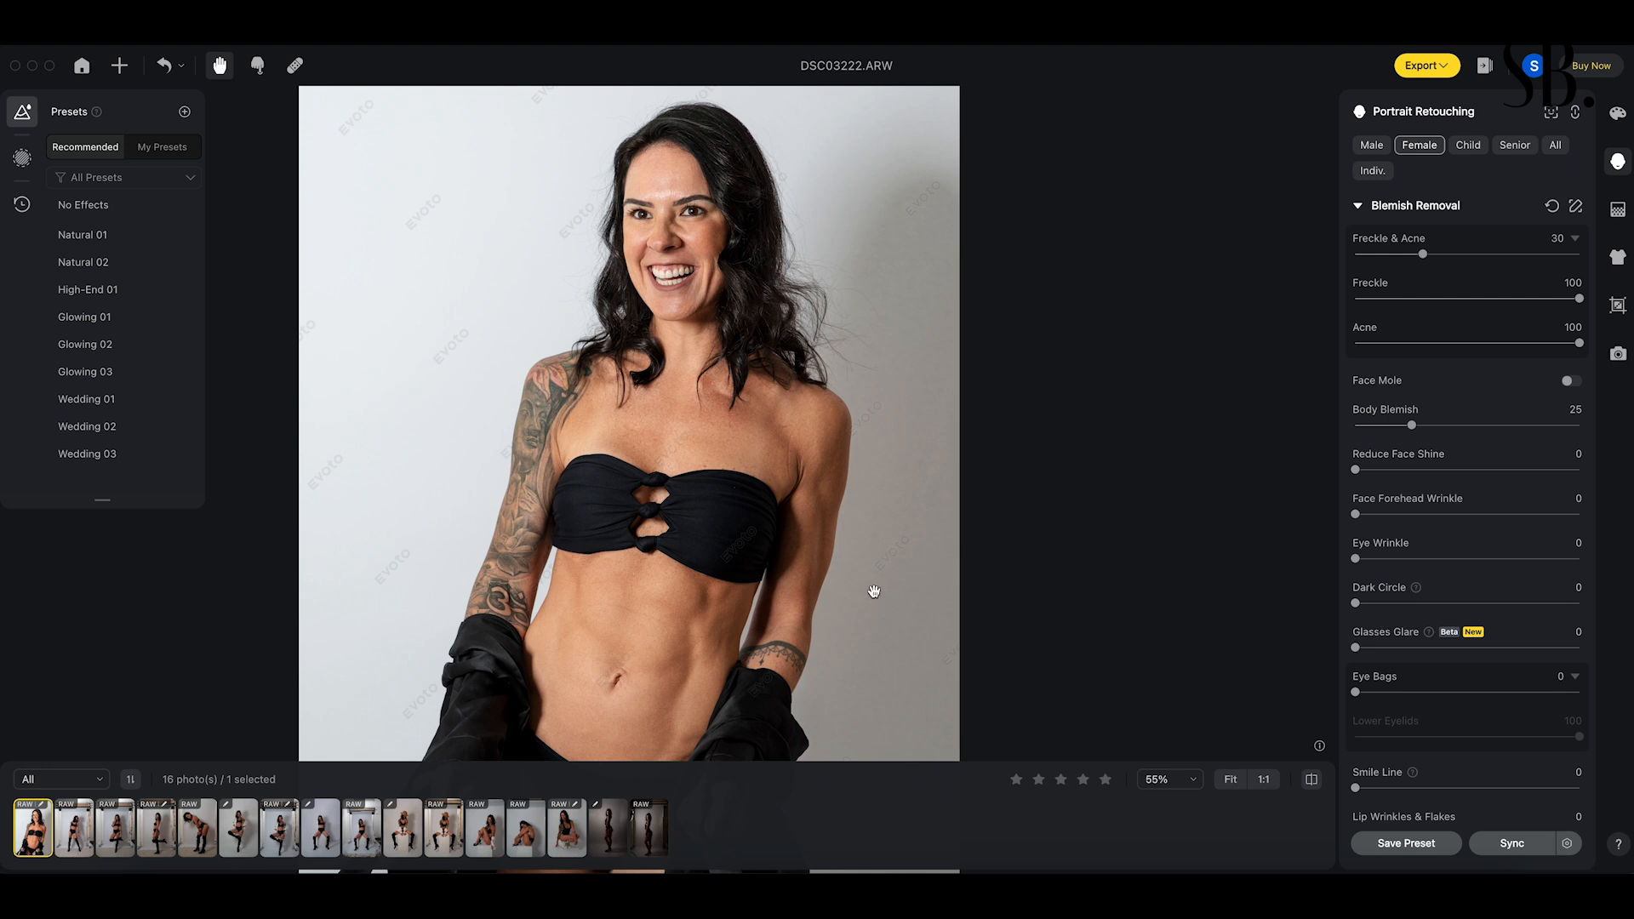
# - Examine the retouched skin on the face, chest and torso at several magnifications, including 100%
pyautogui.scroll(-3, 872, 589)
pyautogui.scroll(-3, 873, 590)
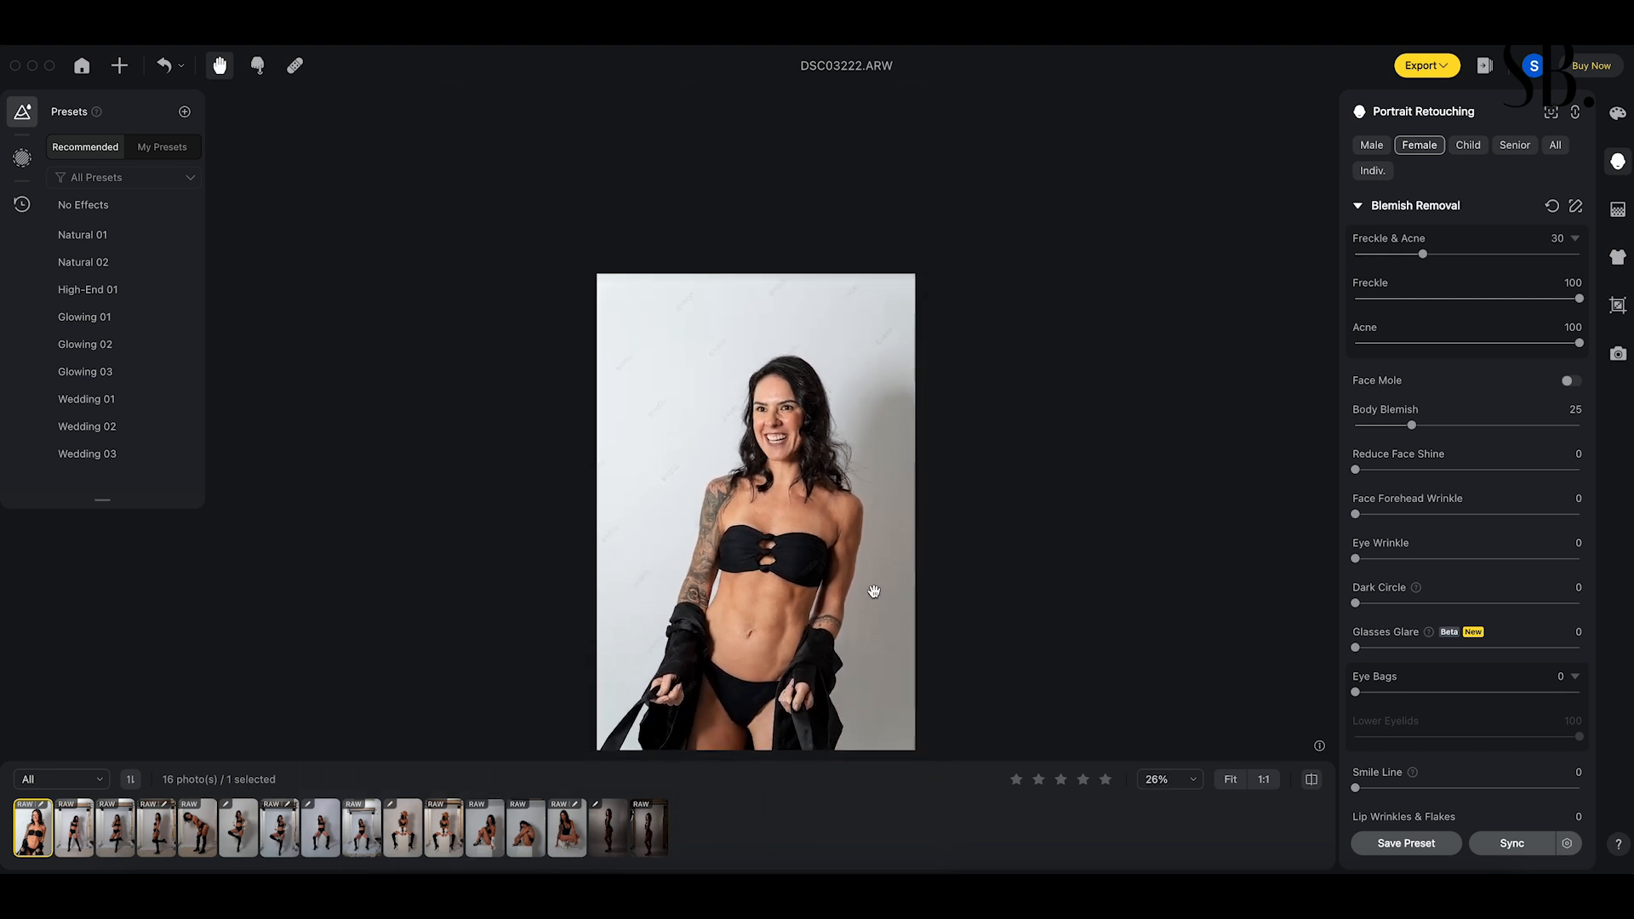
pyautogui.scroll(1, 873, 591)
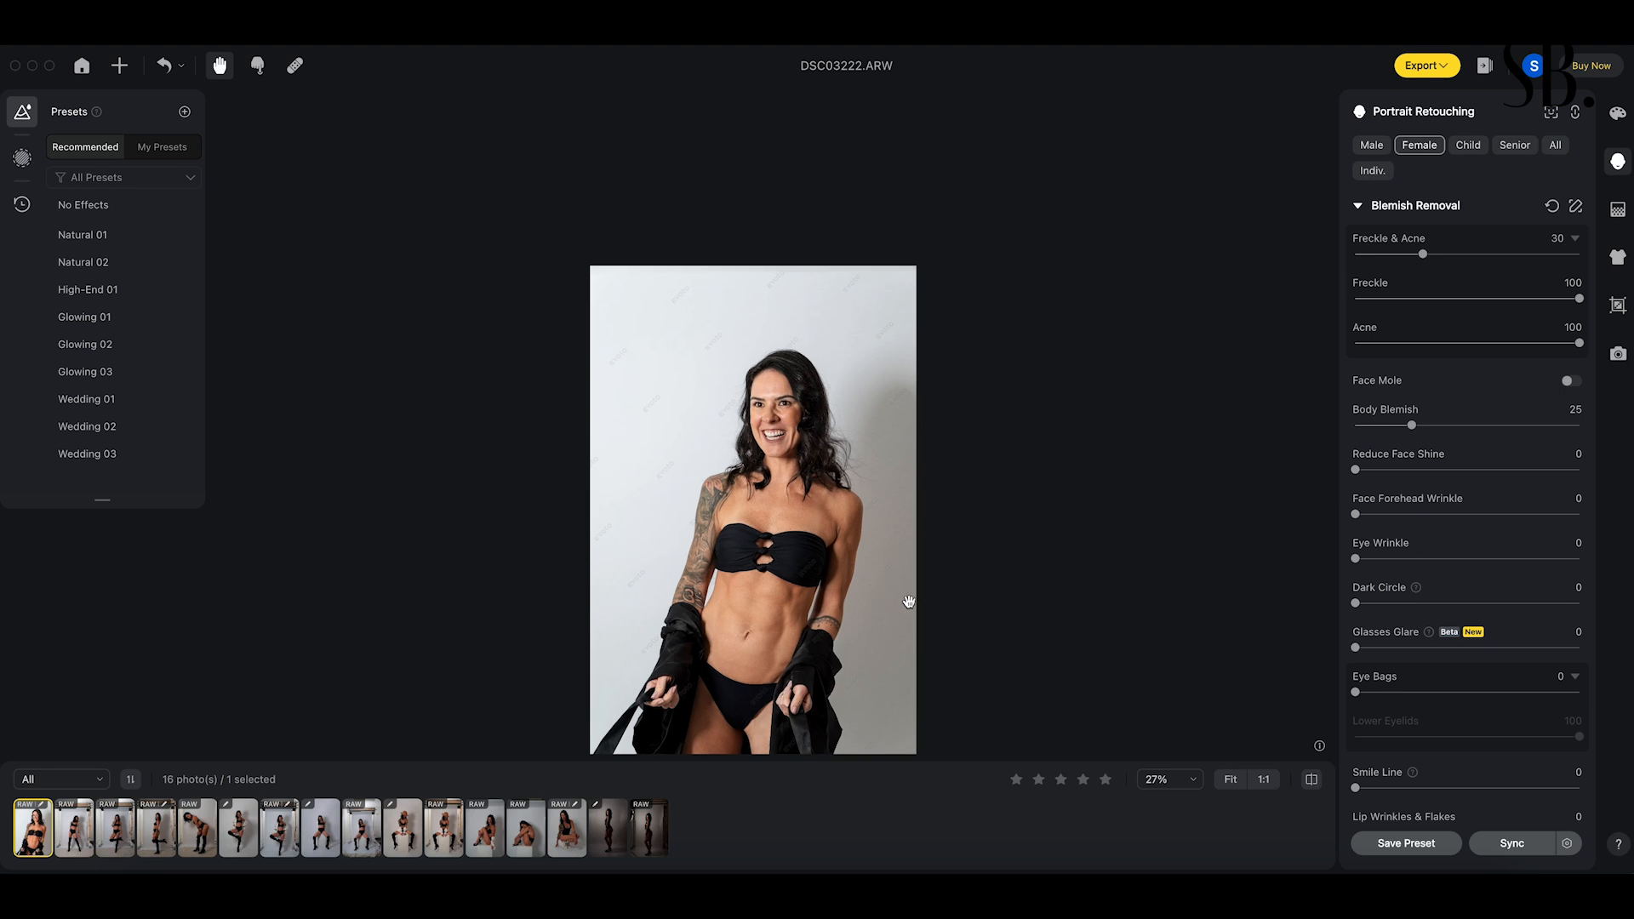
pyautogui.click(1192, 780)
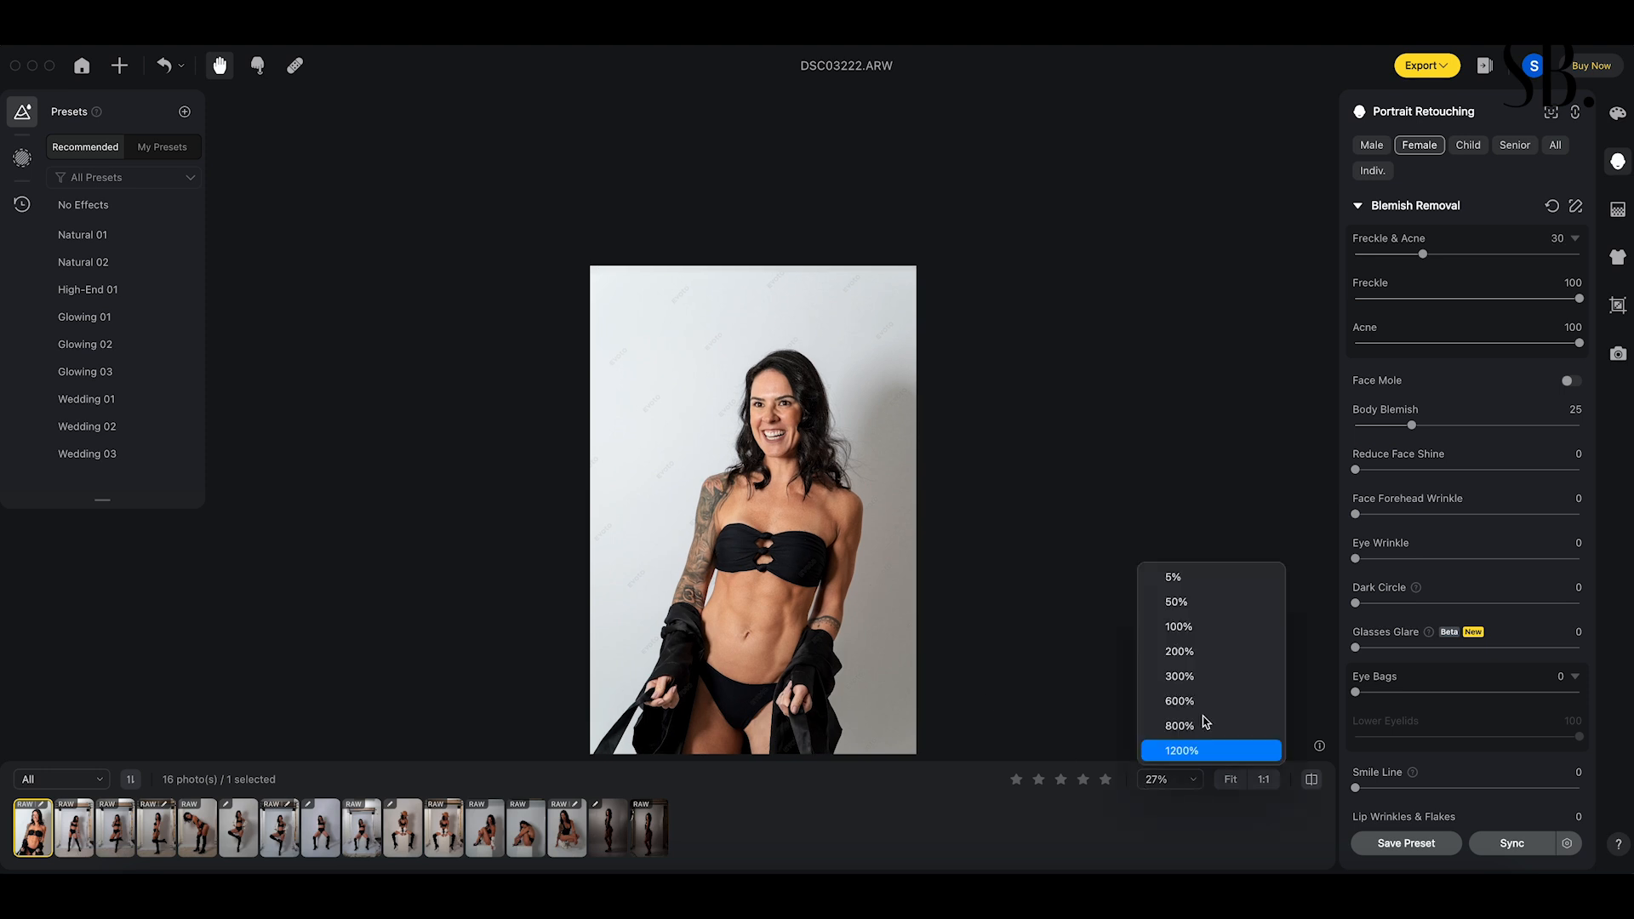
pyautogui.click(1181, 627)
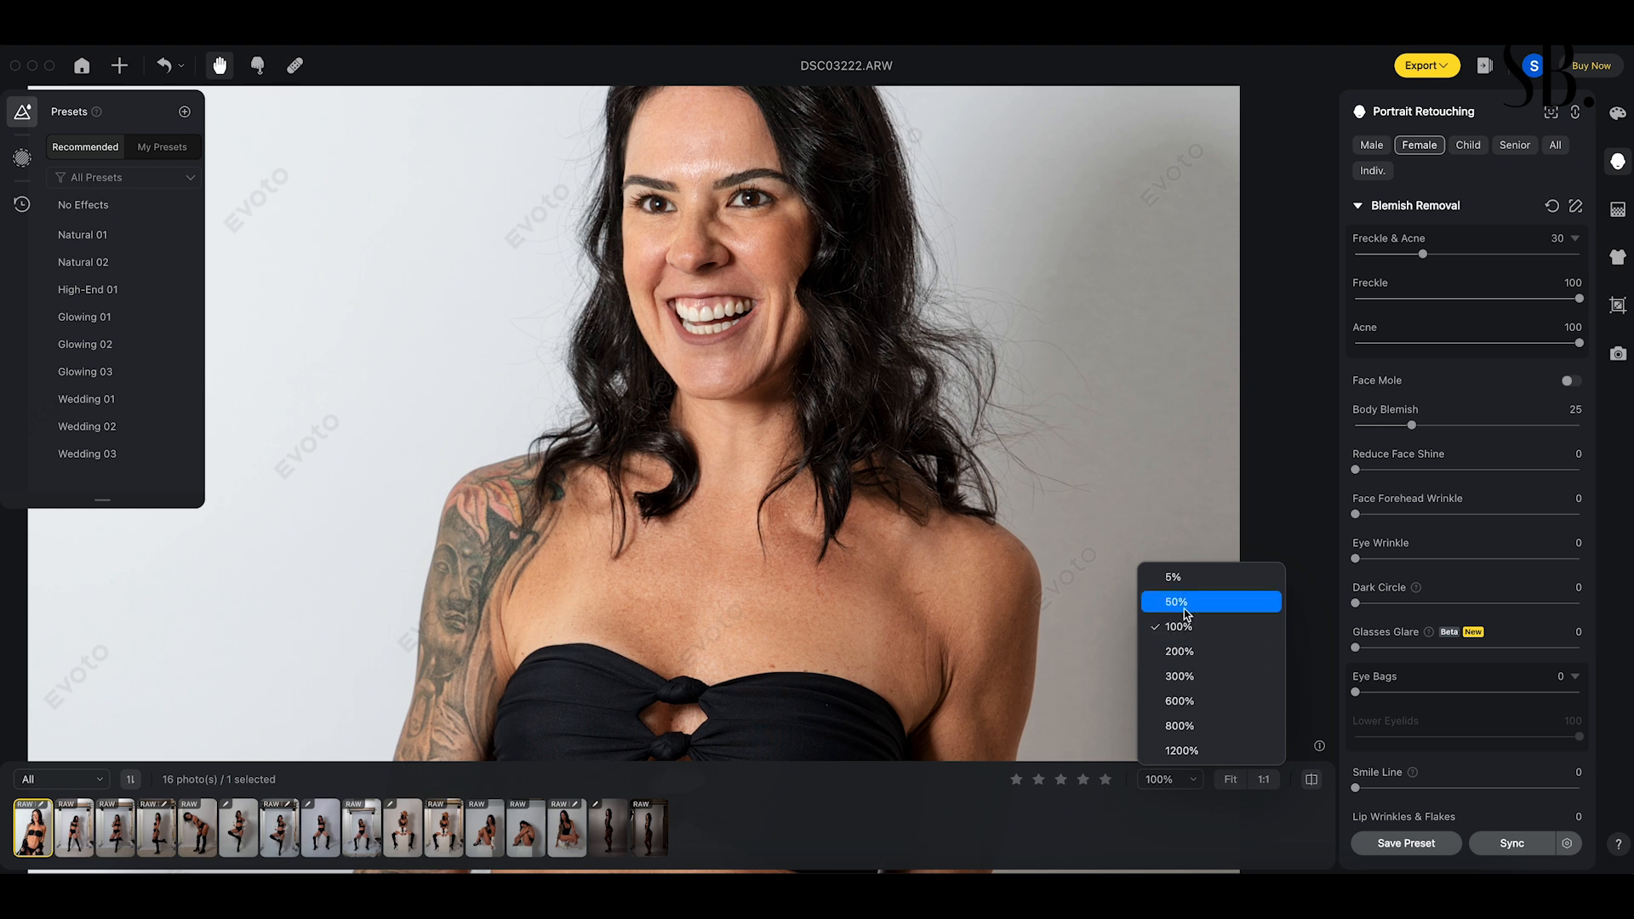
pyautogui.scroll(-2, 822, 557)
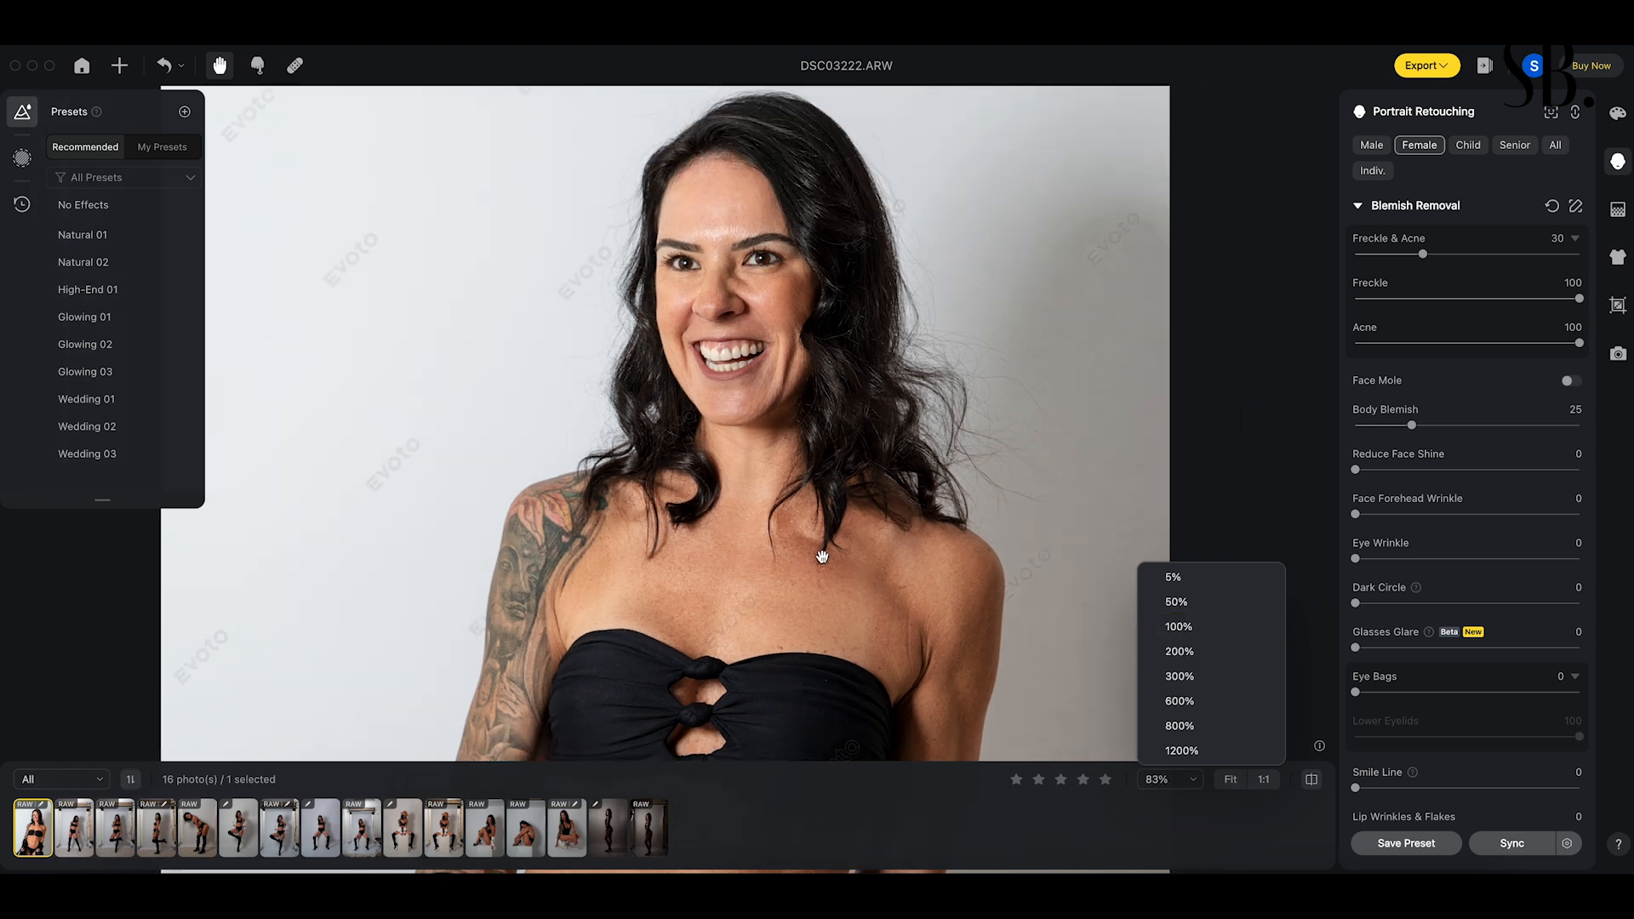
pyautogui.moveTo(822, 557); pyautogui.dragTo(788, 318)
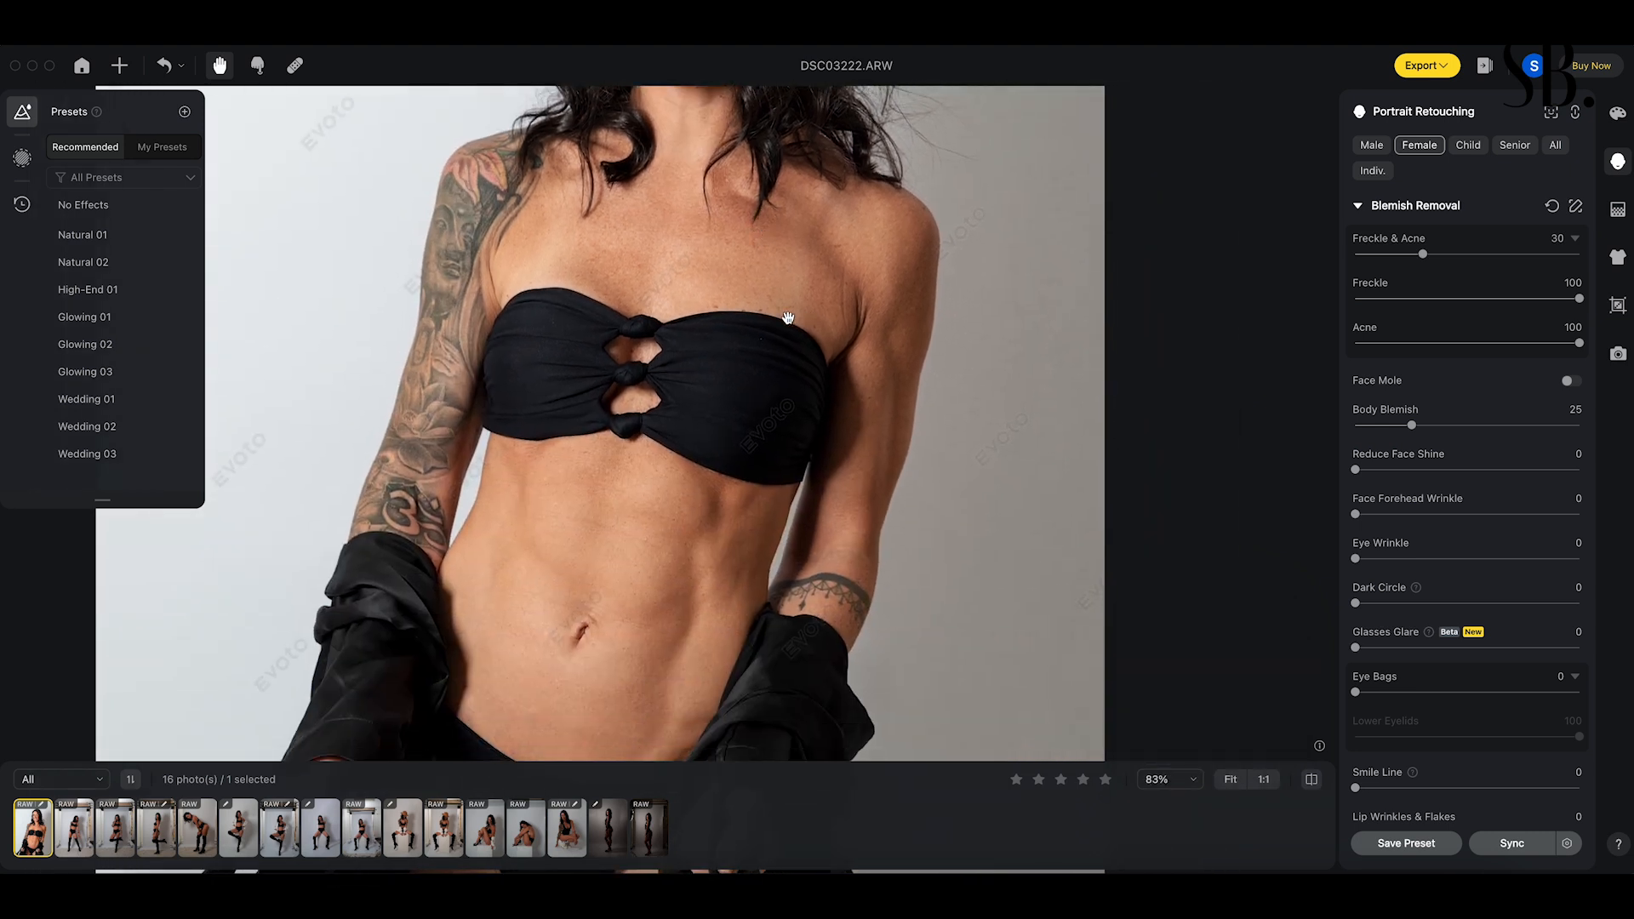
pyautogui.scroll(-2, 788, 317)
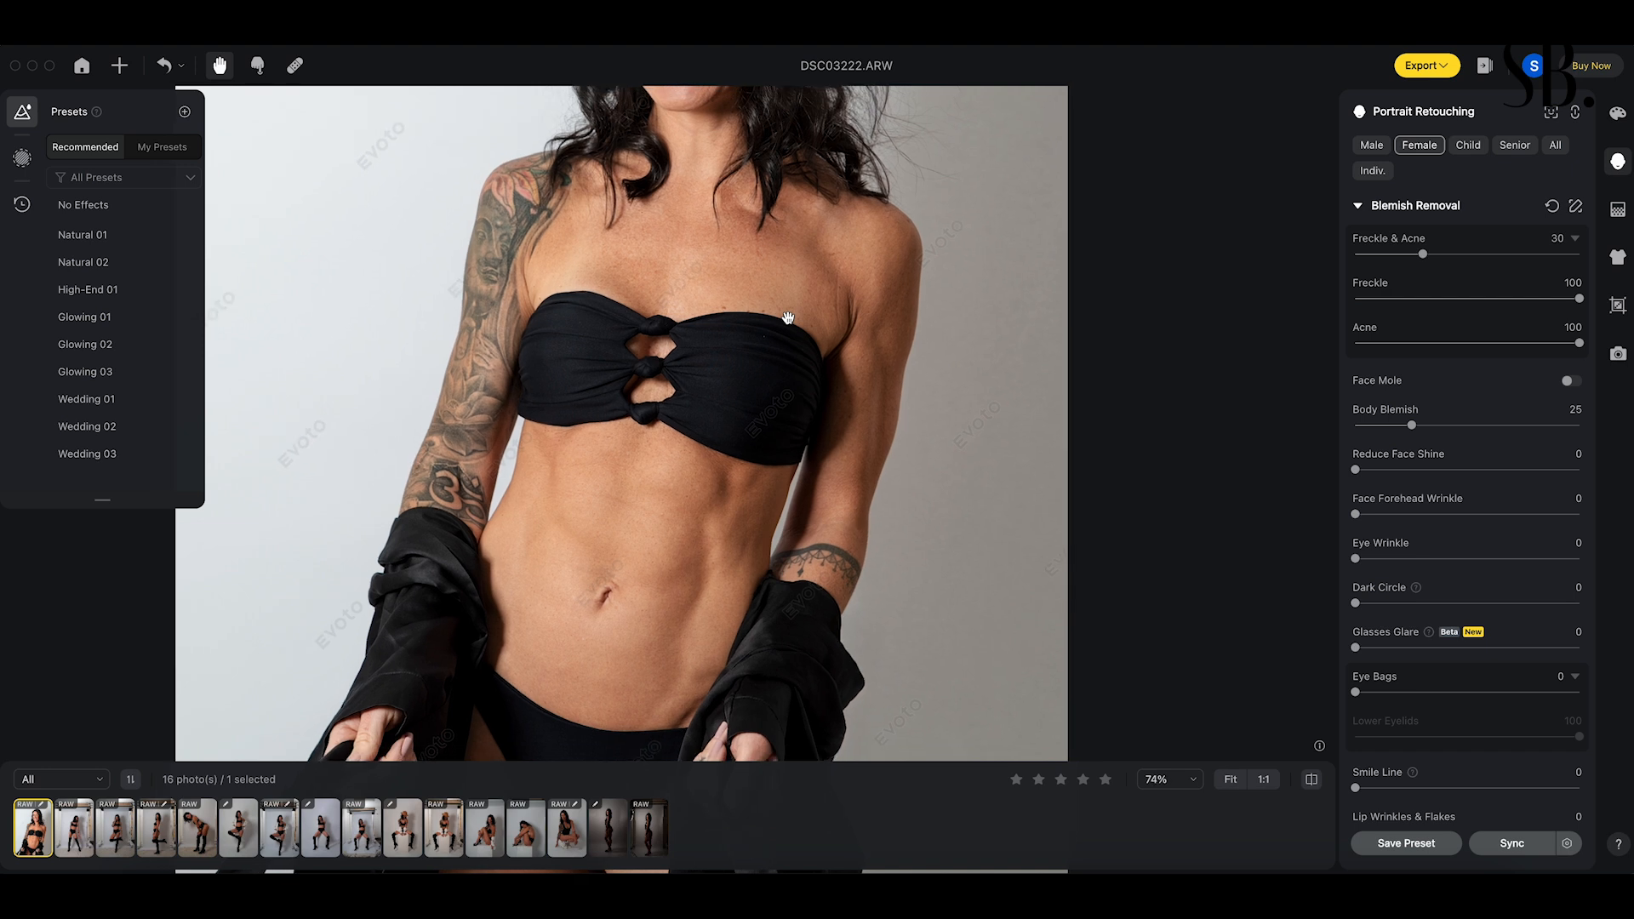
pyautogui.scroll(-2, 788, 317)
pyautogui.scroll(1, 788, 318)
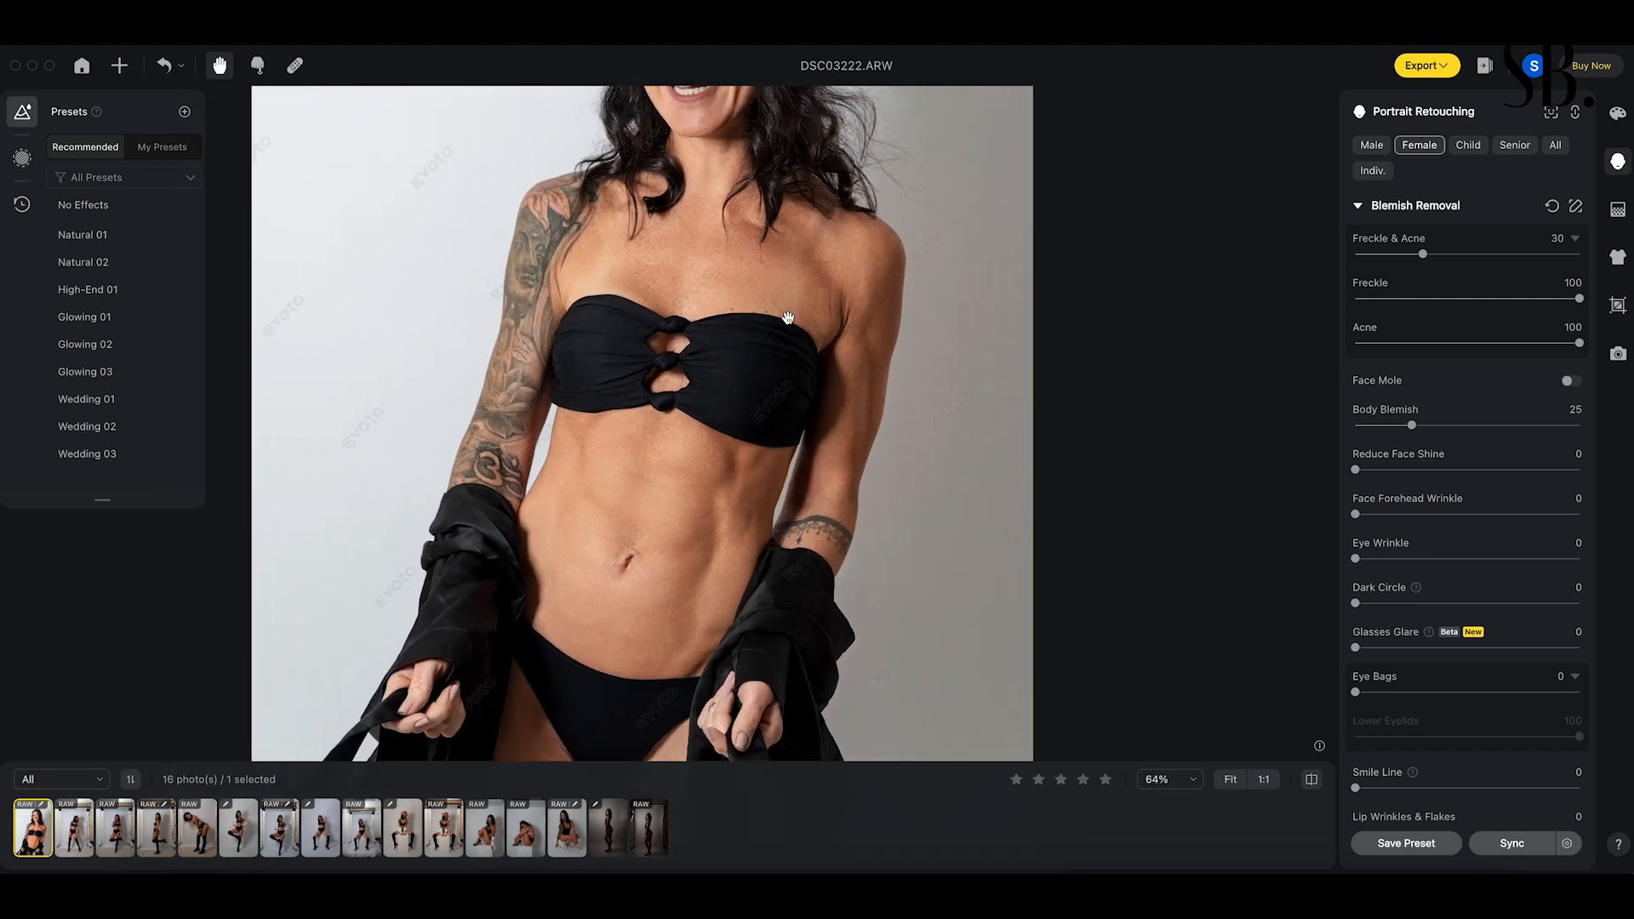
pyautogui.scroll(1, 788, 317)
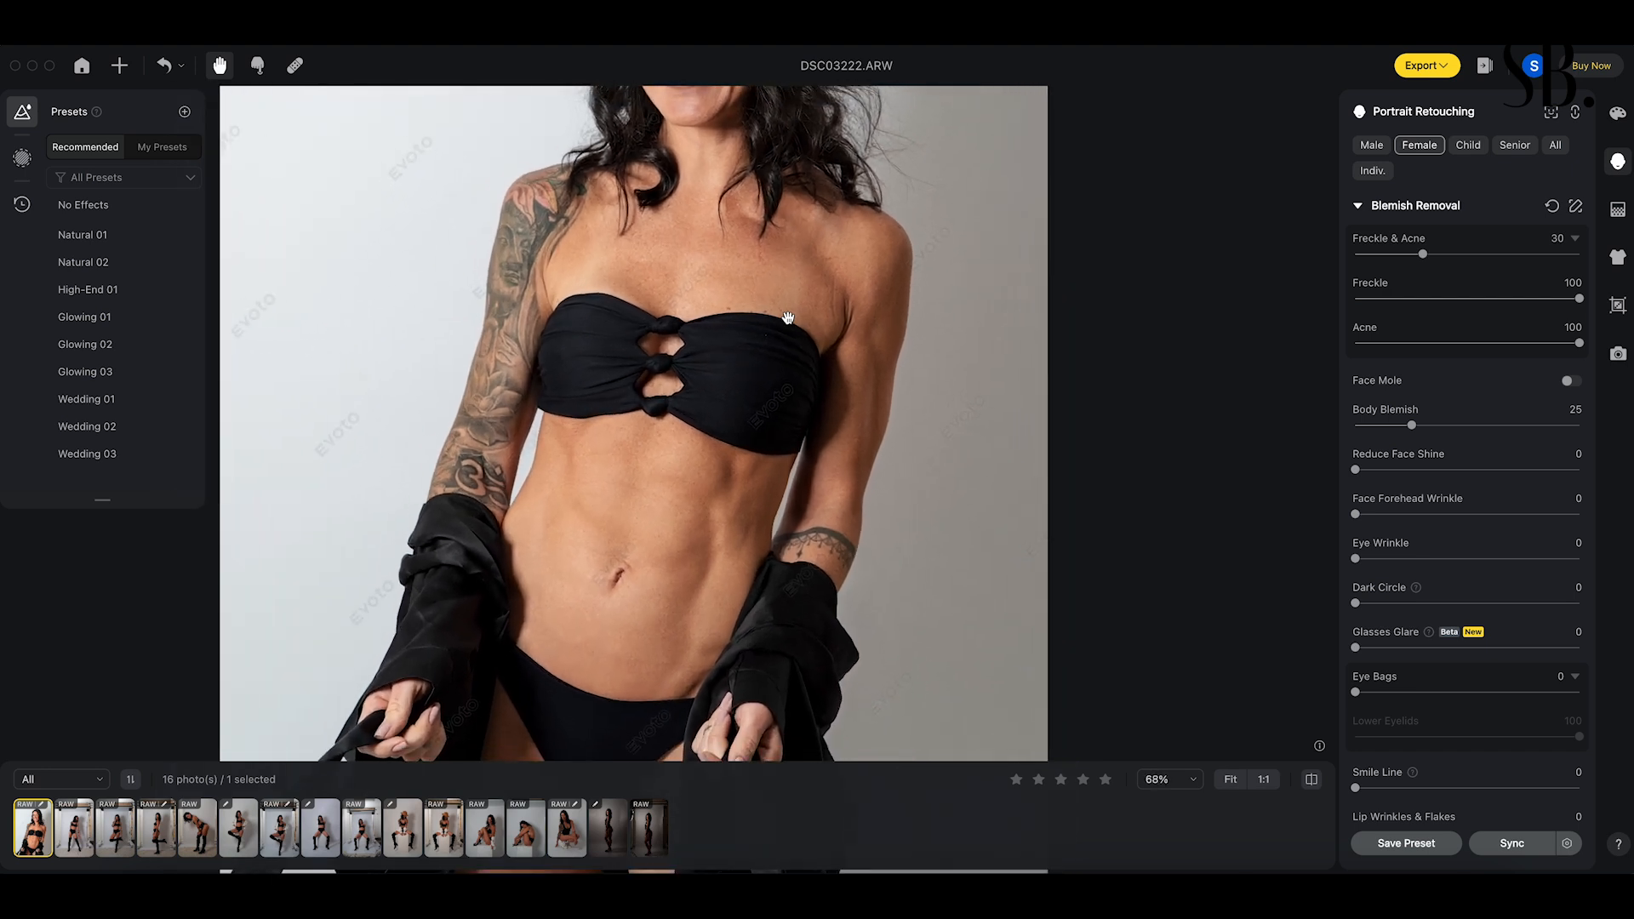
# - Heal a small spot on the chest near the armpit using the Spot Healing Brush at size 4.8 and hardness 100
pyautogui.click(294, 65)
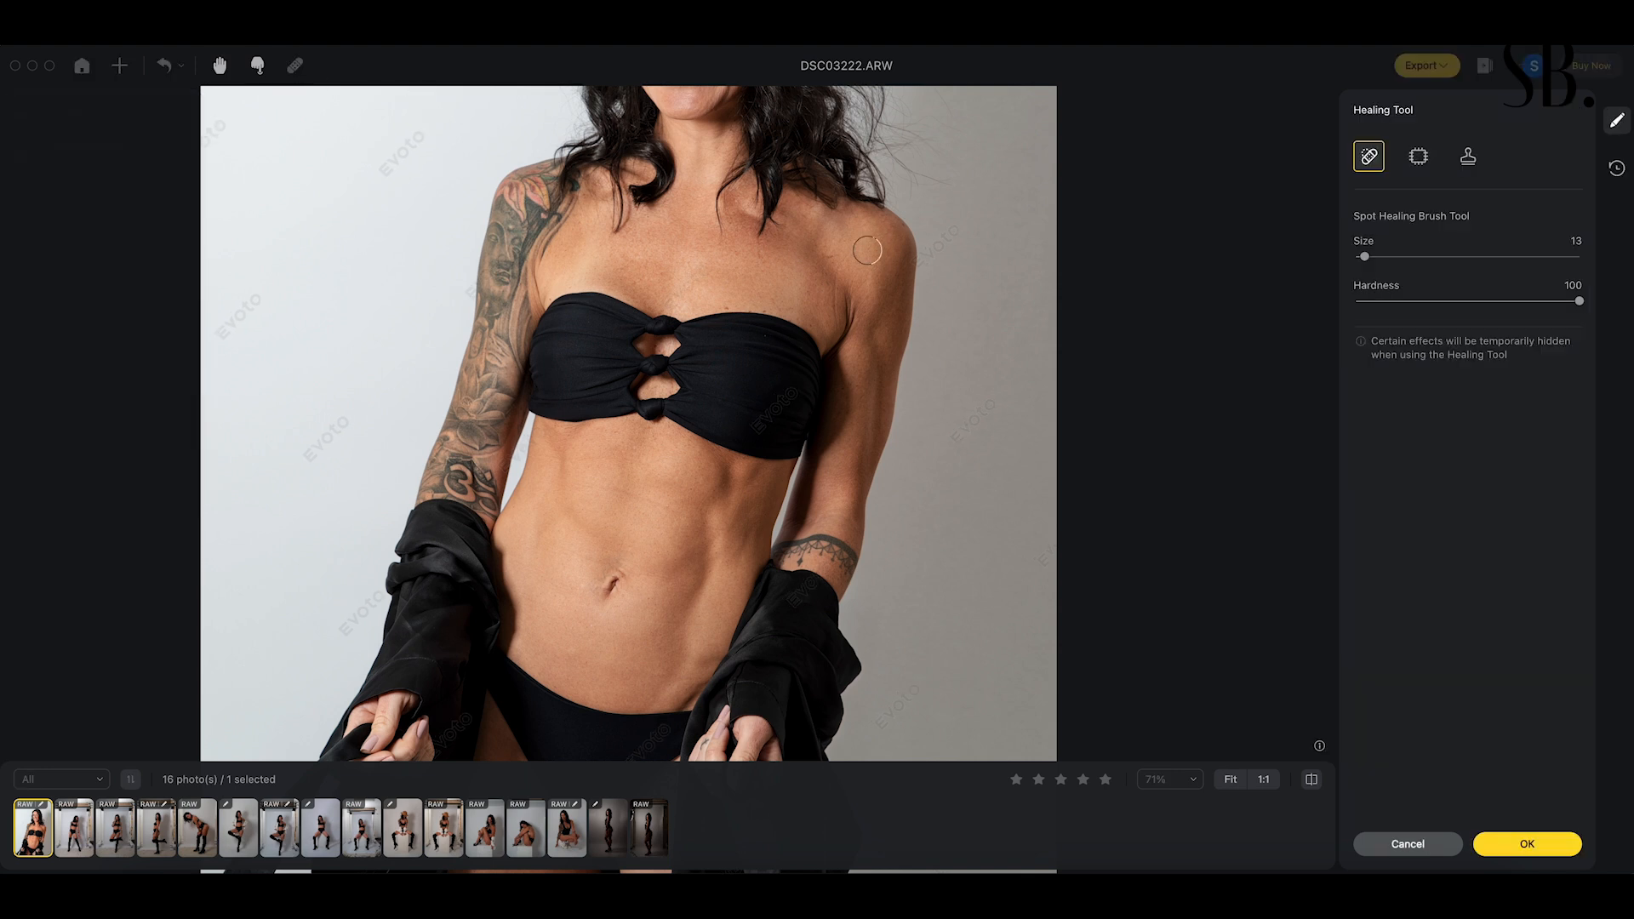
pyautogui.press('[')
pyautogui.press('[')
pyautogui.press('[')
pyautogui.press('[')
pyautogui.press('[')
pyautogui.press('[')
pyautogui.press('[')
pyautogui.press('[')
pyautogui.click(836, 255)
# - Try Spot Healing strokes along the armpit crease, undo them, and accept the Healing Tool edits
pyautogui.moveTo(848, 254); pyautogui.dragTo(837, 325)
pyautogui.press('super+z')
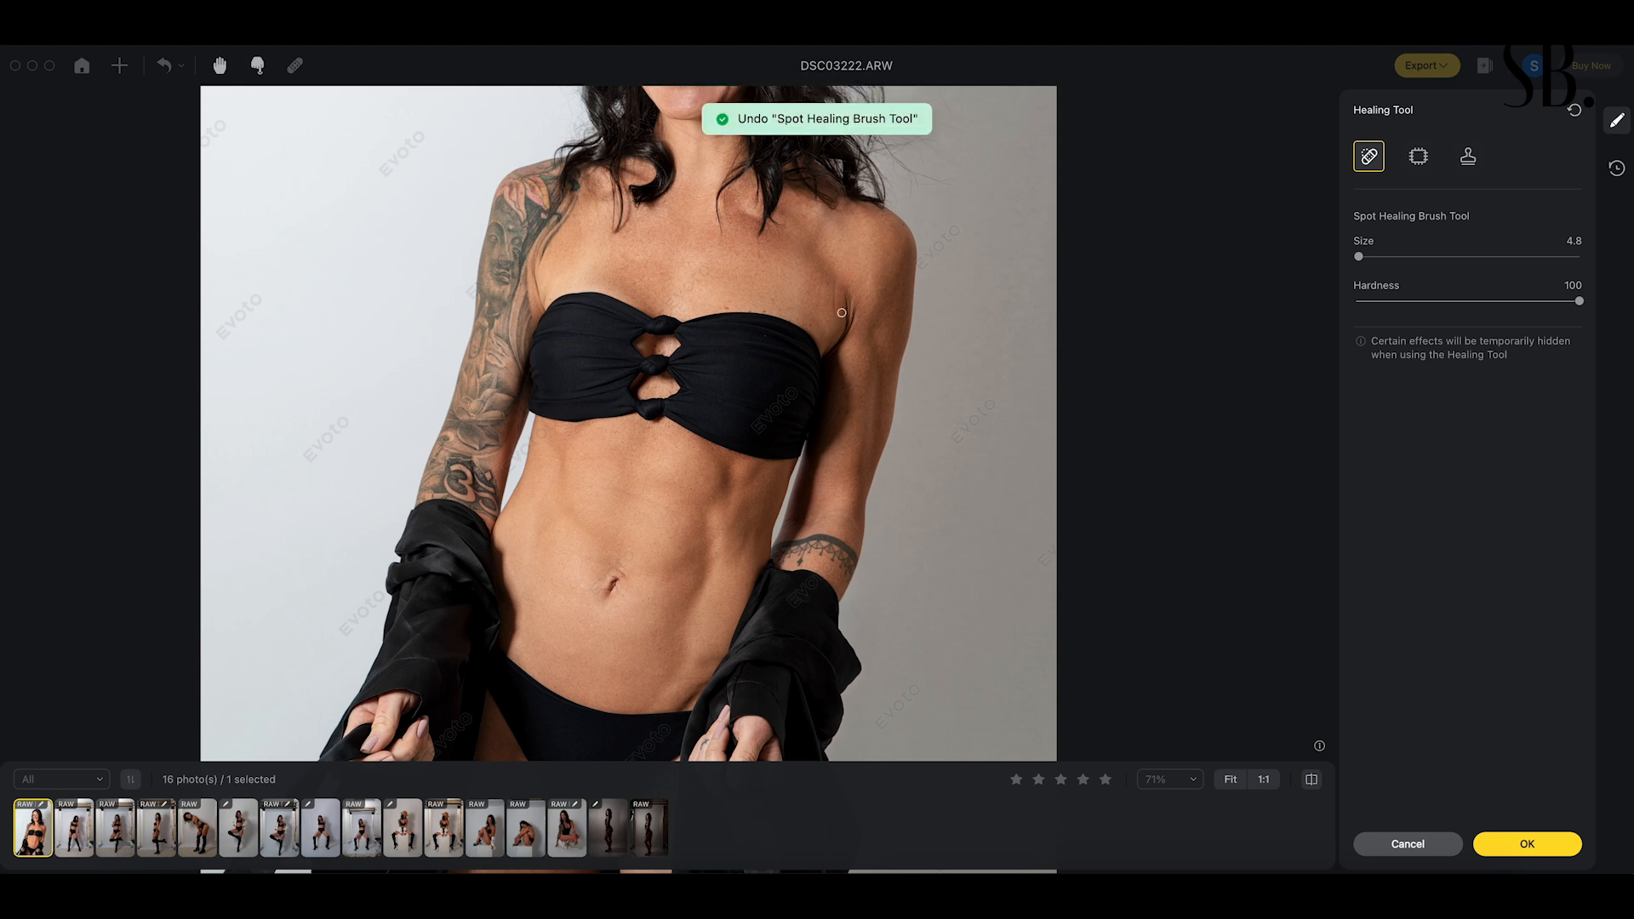
pyautogui.moveTo(837, 325); pyautogui.dragTo(843, 255)
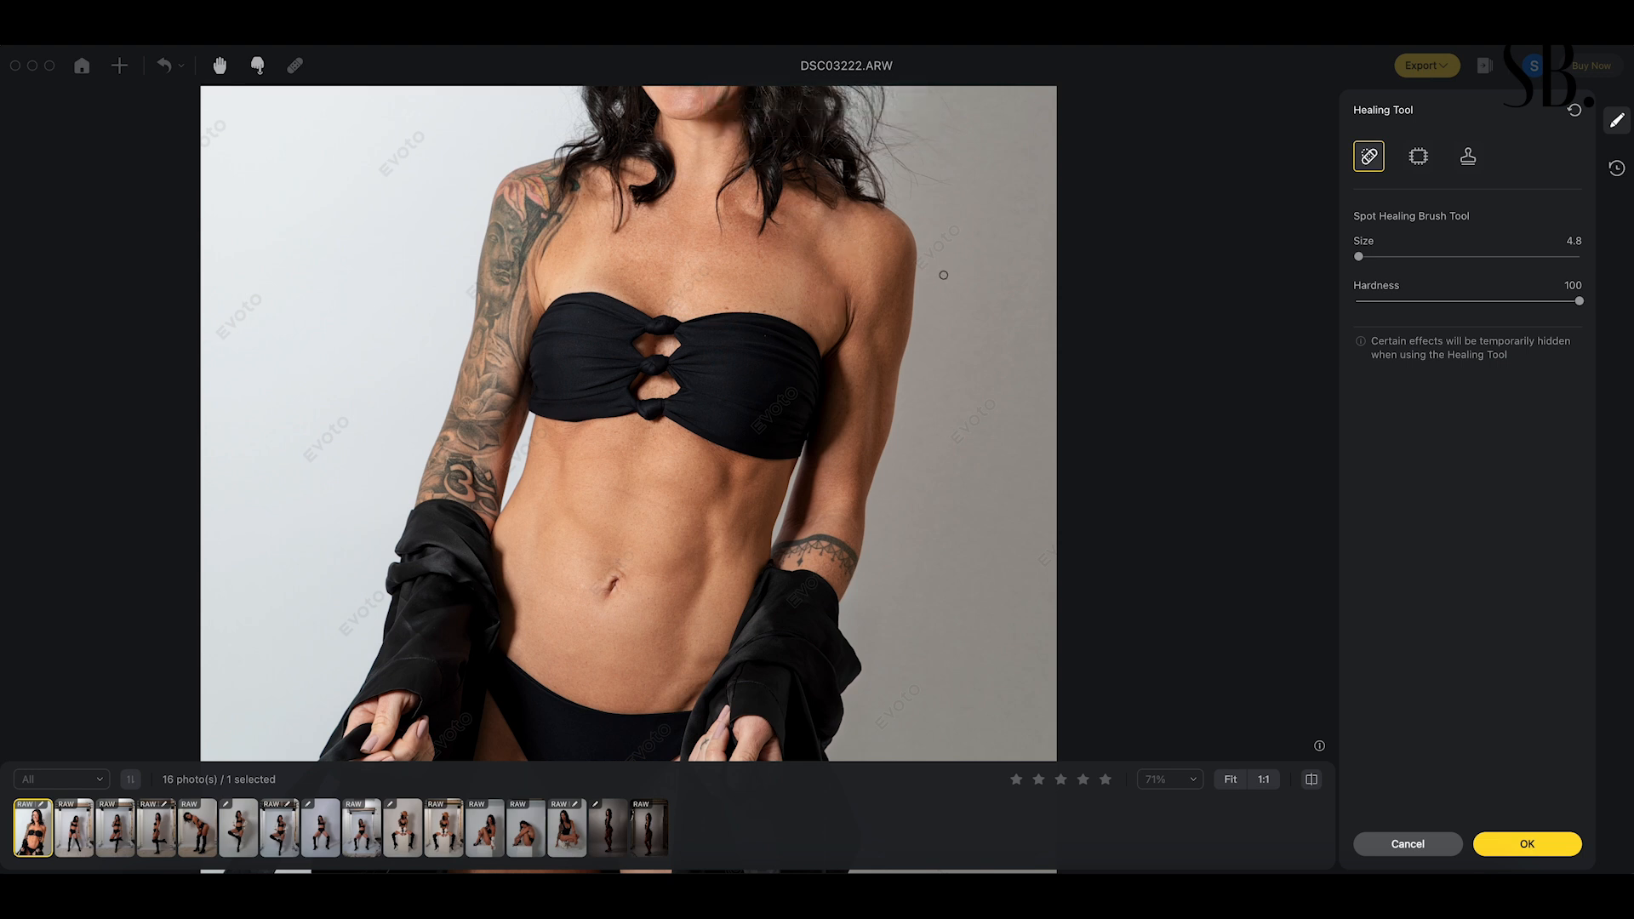
pyautogui.press('super+z')
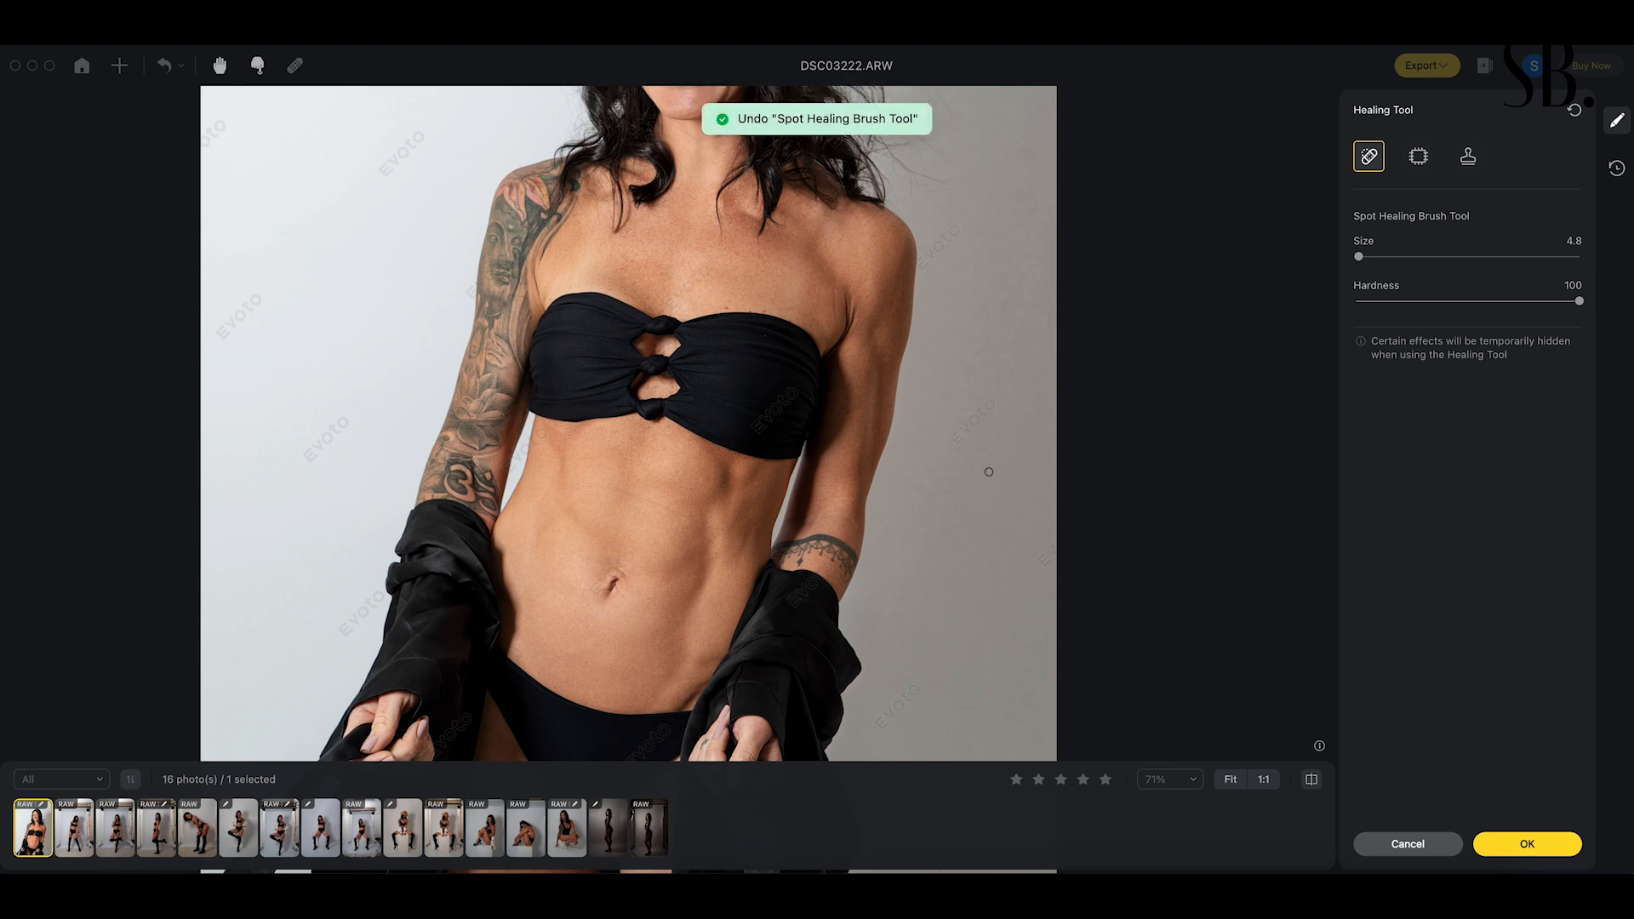
pyautogui.click(1524, 841)
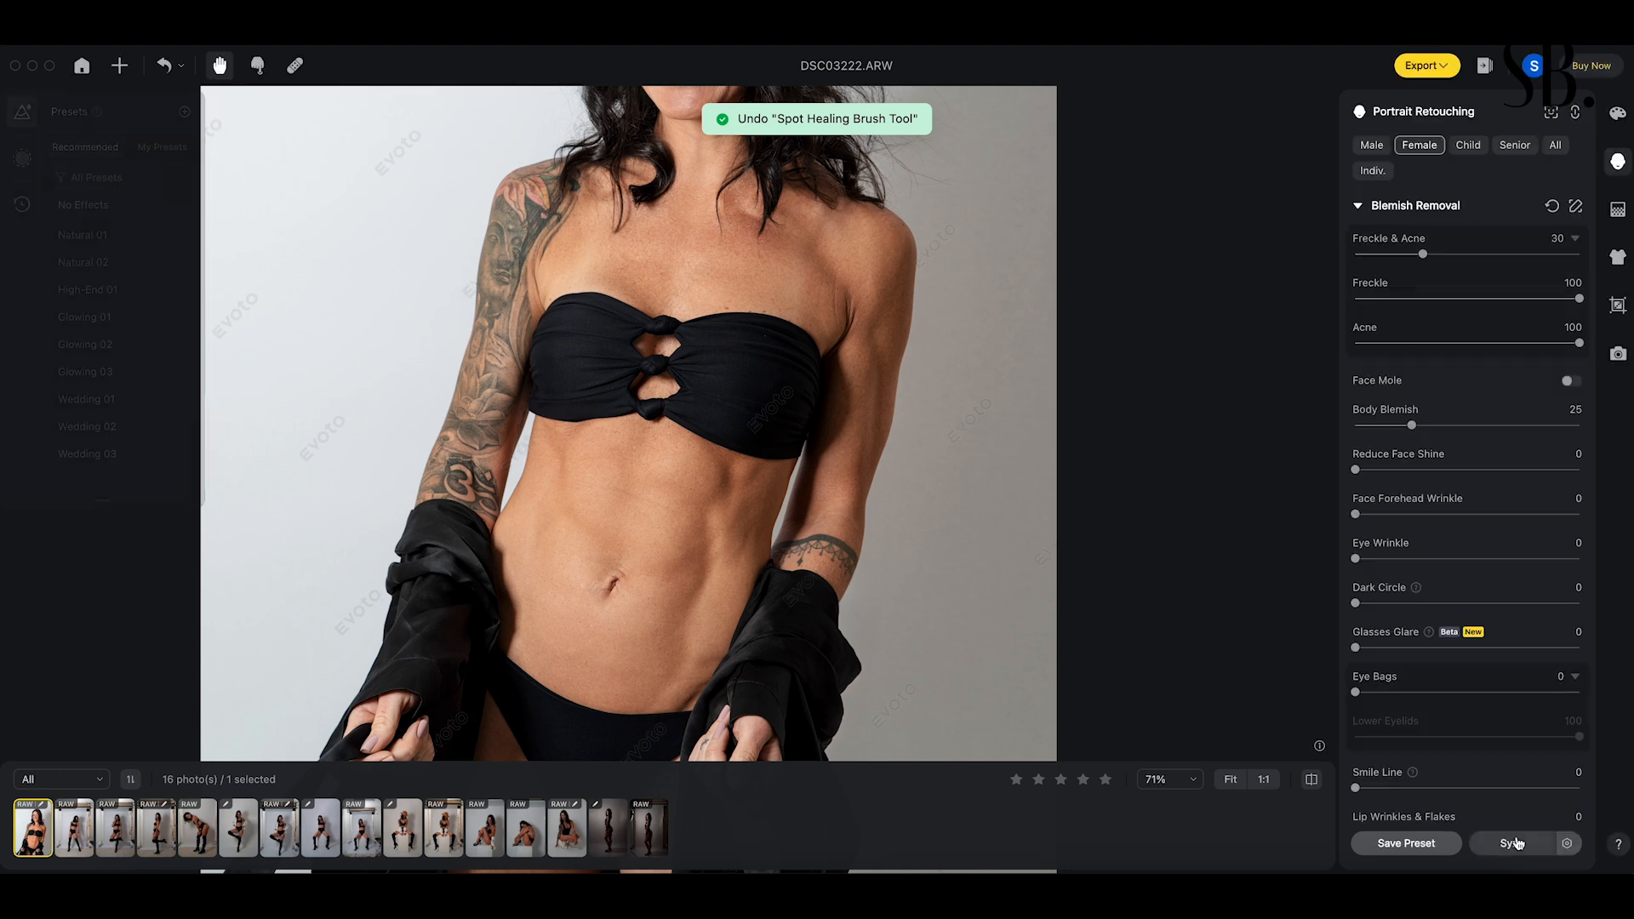
# - Set Reduce Face Shine to 25 and Face Forehead Wrinkle to 19
pyautogui.moveTo(733, 352); pyautogui.dragTo(793, 425)
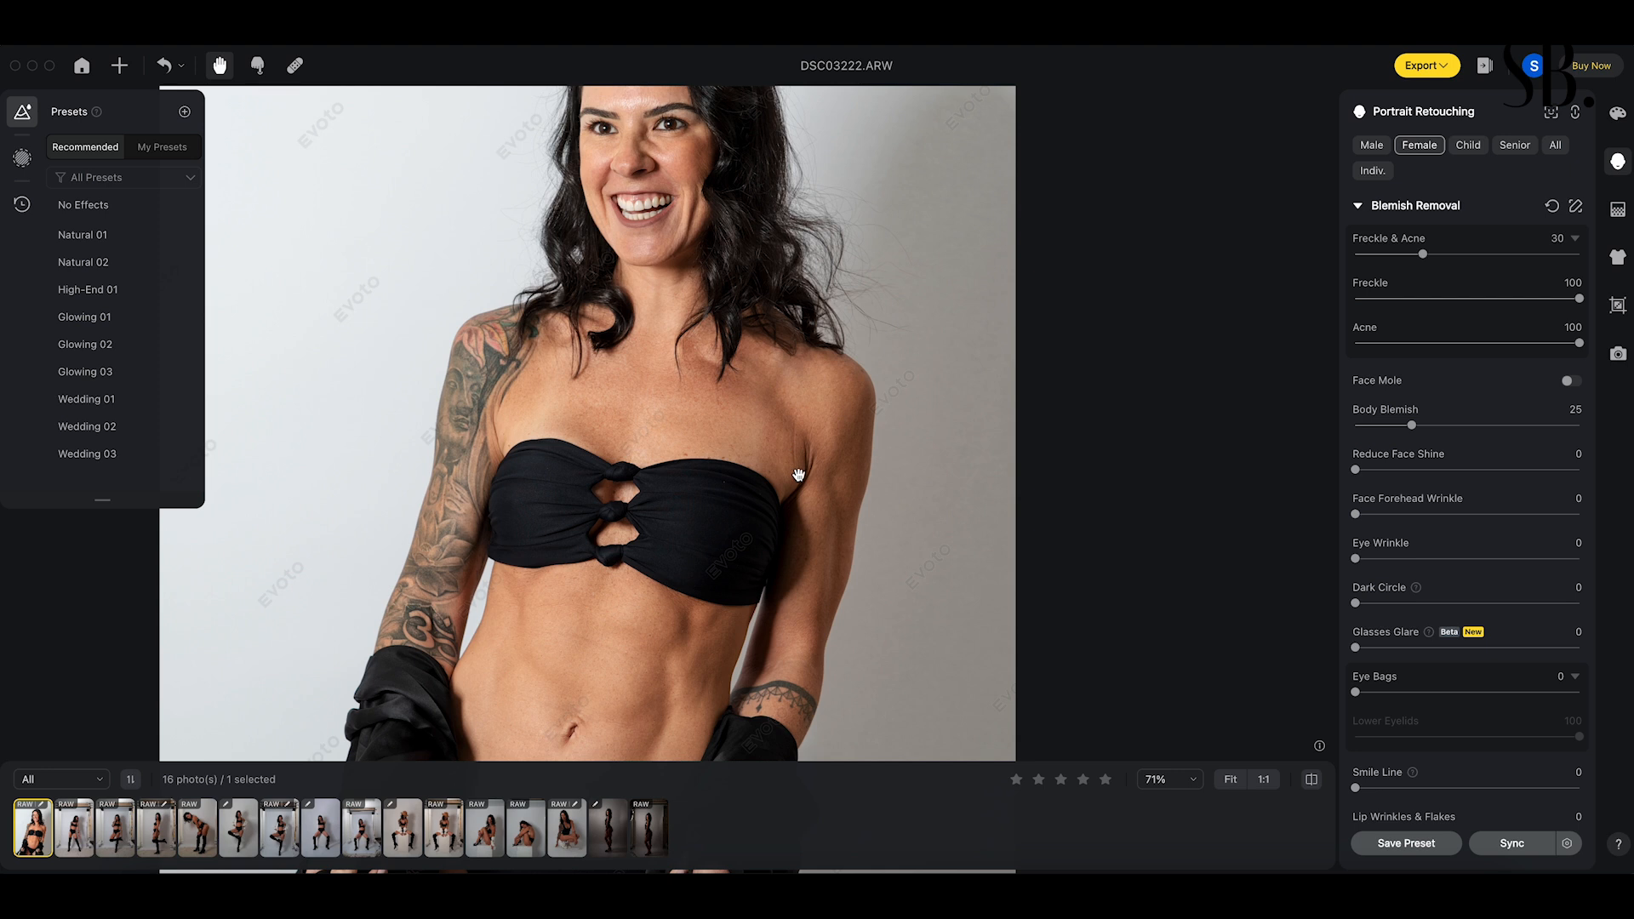
pyautogui.moveTo(728, 282); pyautogui.dragTo(731, 411)
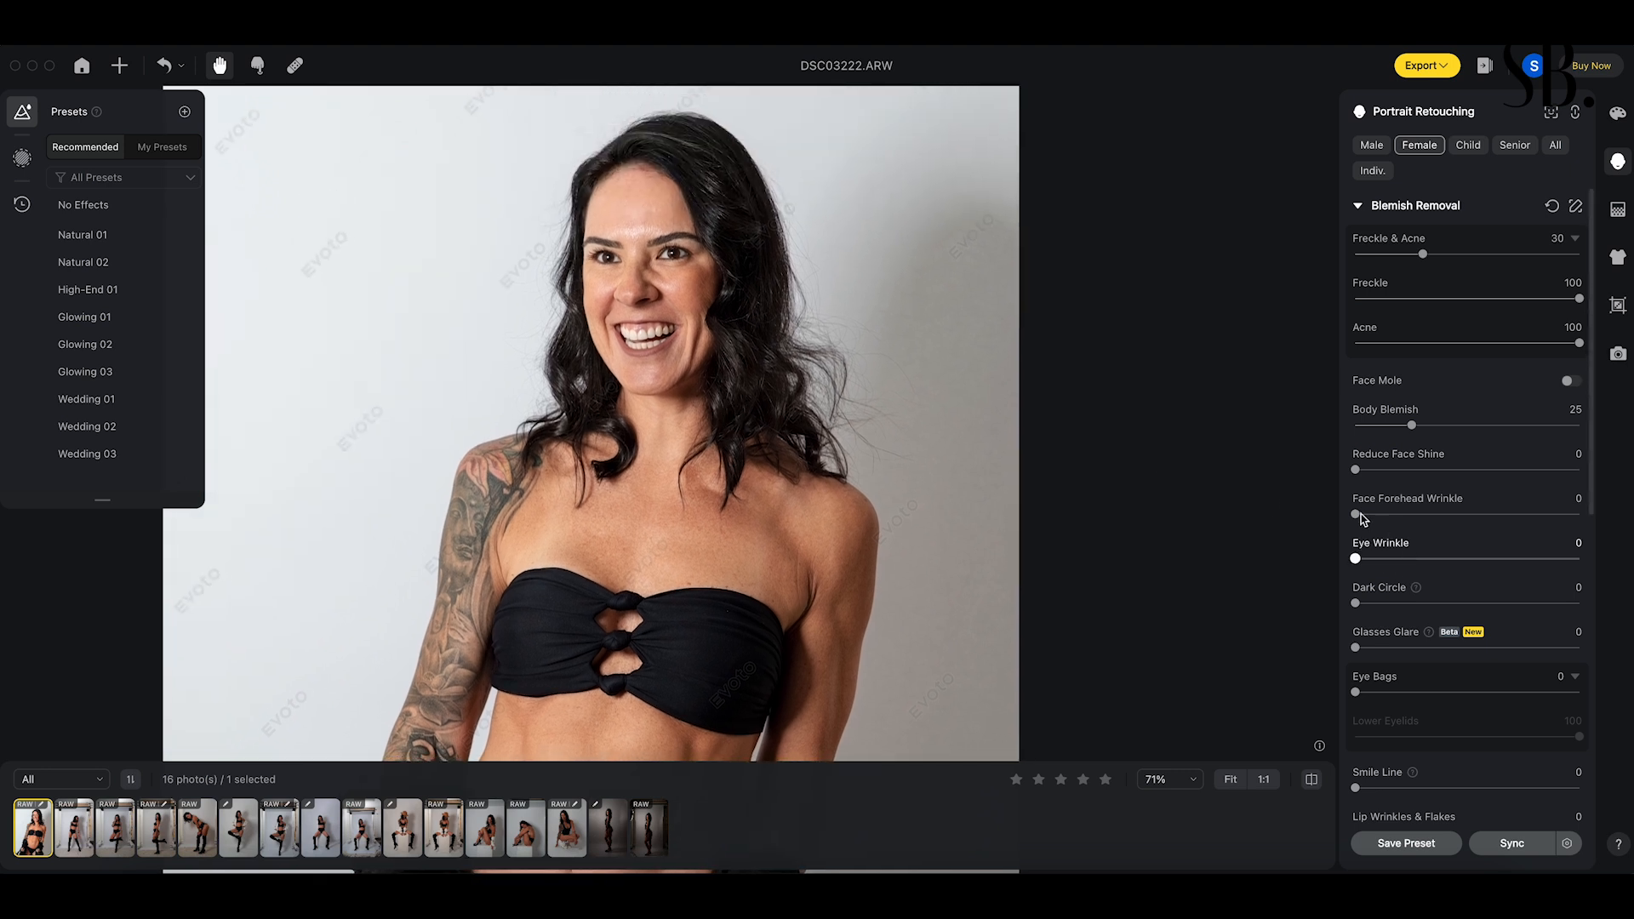
pyautogui.moveTo(1356, 470); pyautogui.dragTo(1413, 474)
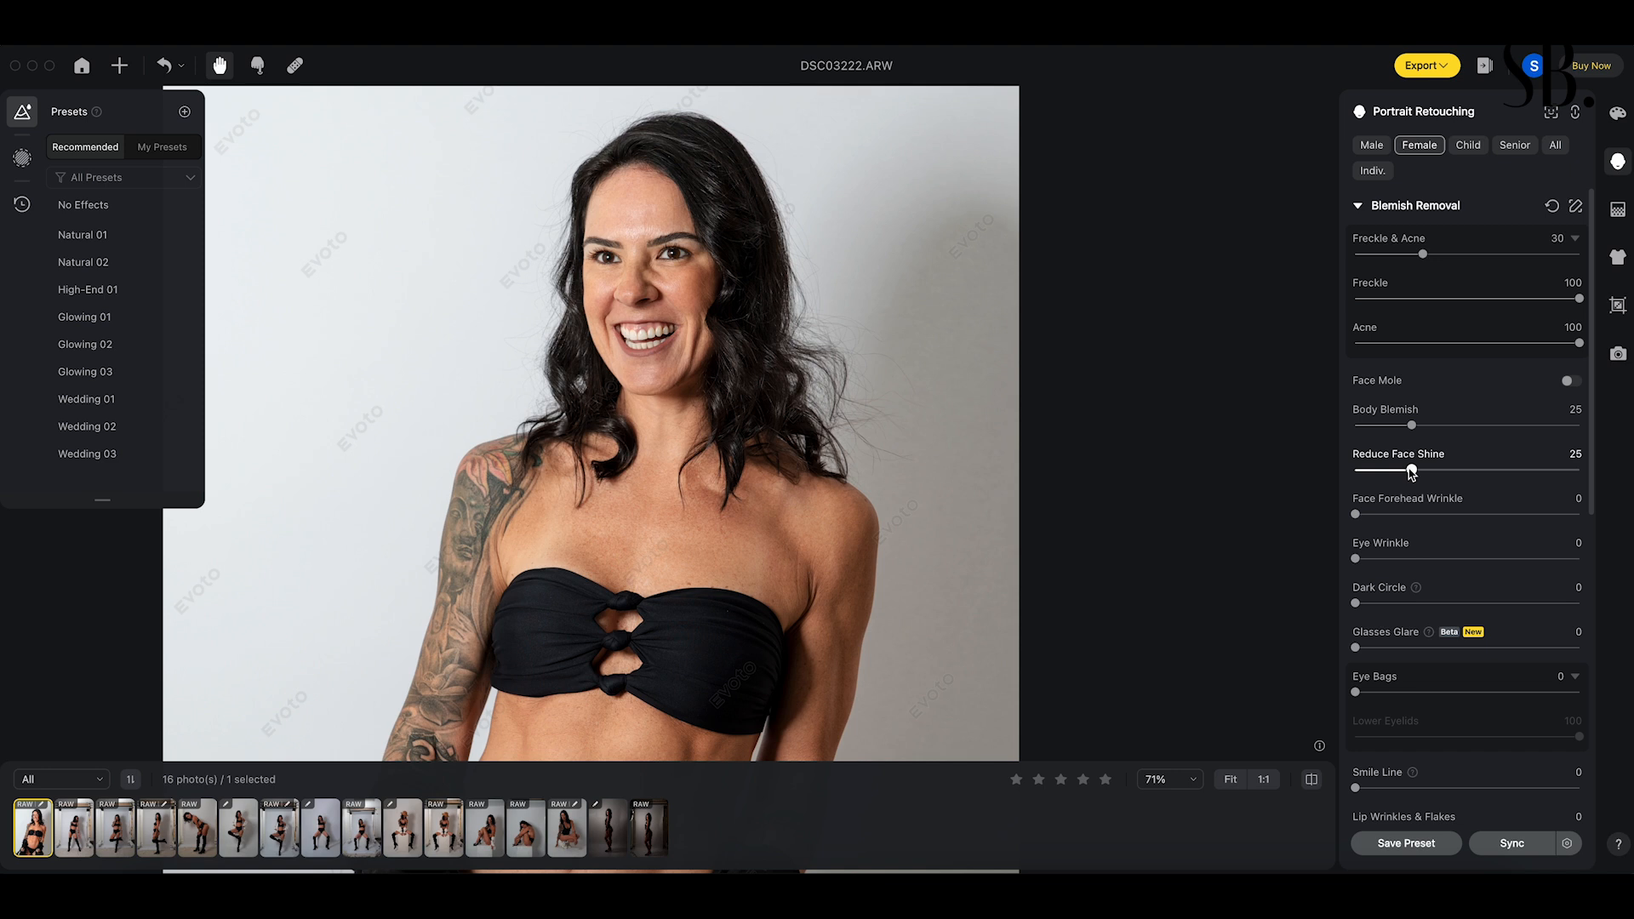
pyautogui.moveTo(1412, 474); pyautogui.dragTo(1415, 491)
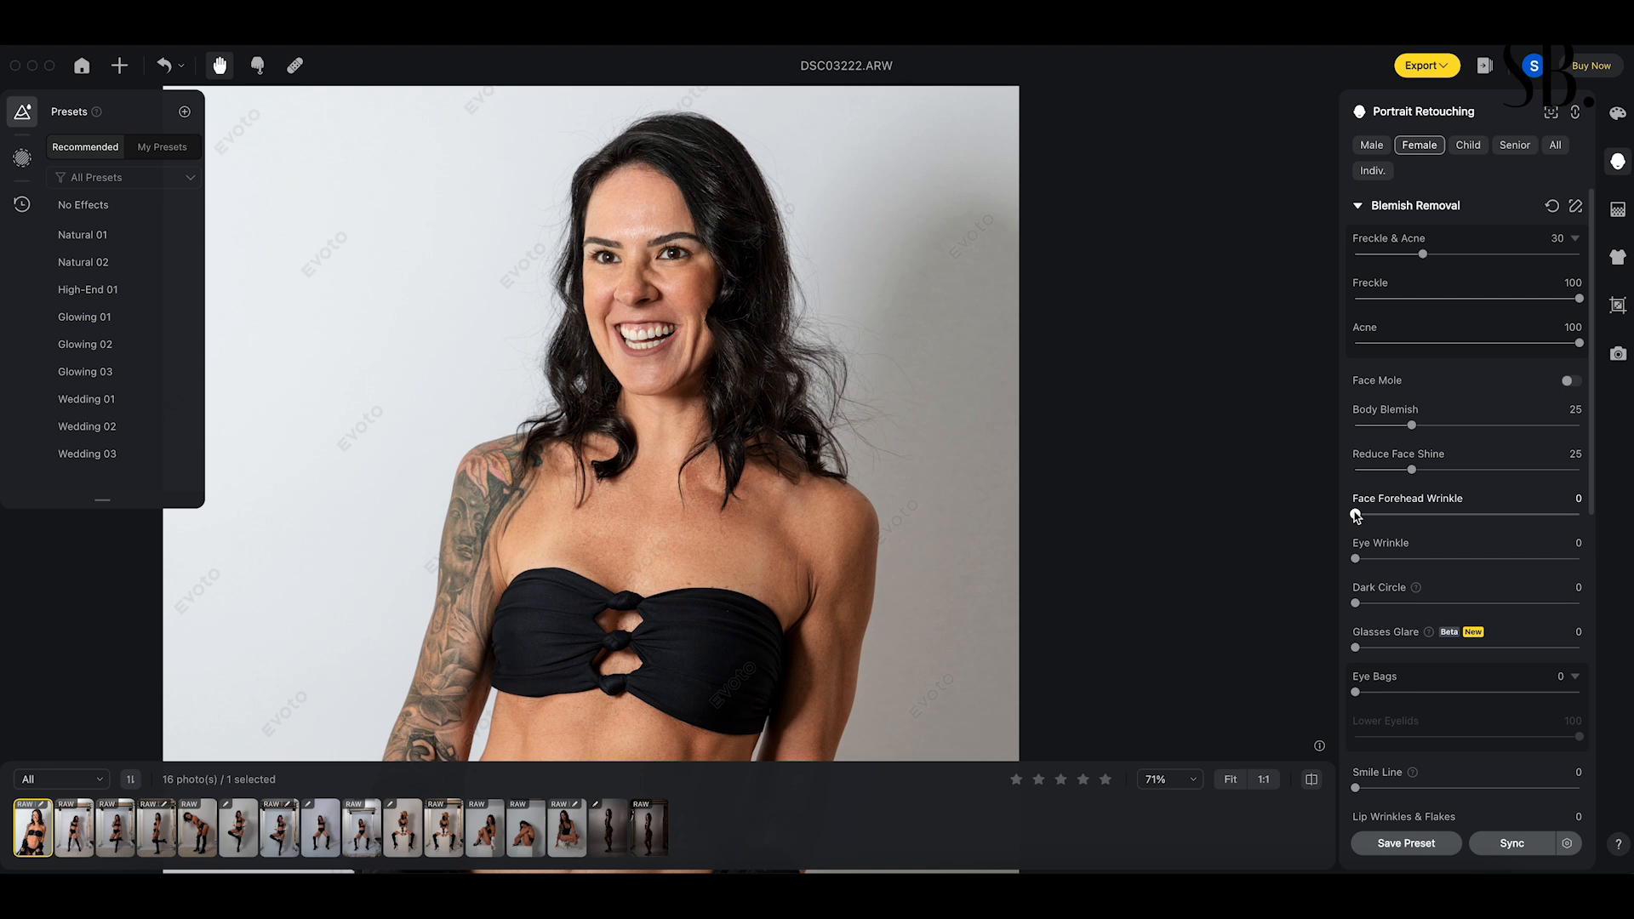
pyautogui.moveTo(1356, 516); pyautogui.dragTo(1391, 517)
pyautogui.moveTo(1391, 516); pyautogui.dragTo(1399, 517)
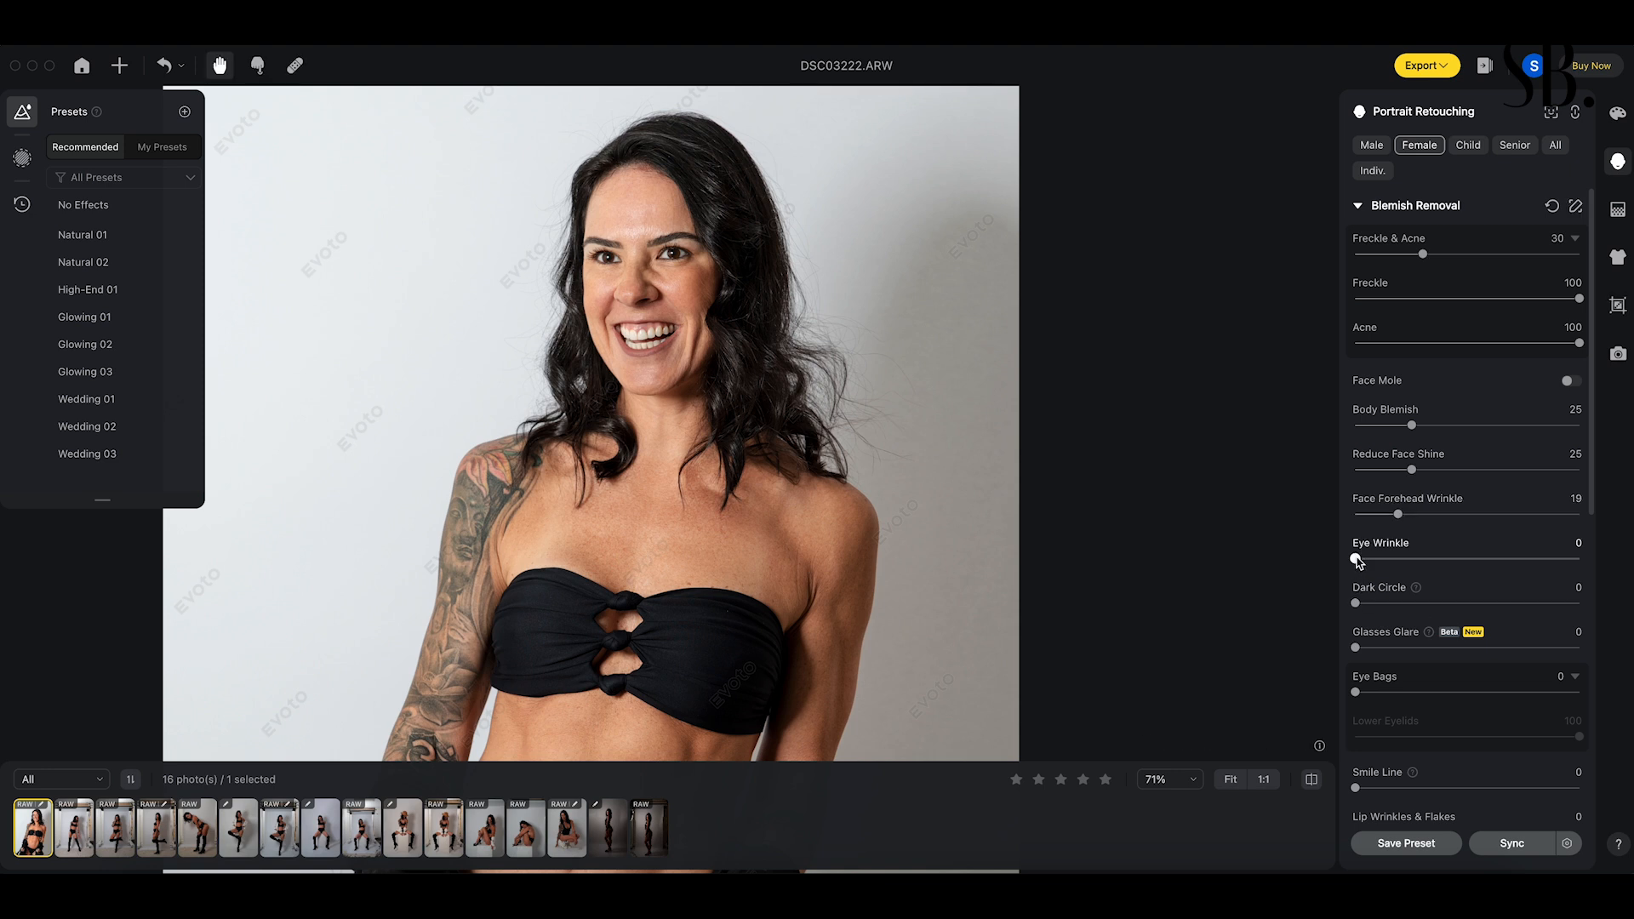
# - Set Eye Wrinkle to 9 and Dark Circle to 13, comparing each change with the original photo
pyautogui.moveTo(1357, 560); pyautogui.dragTo(1377, 562)
pyautogui.click(1313, 782)
pyautogui.click(1312, 782)
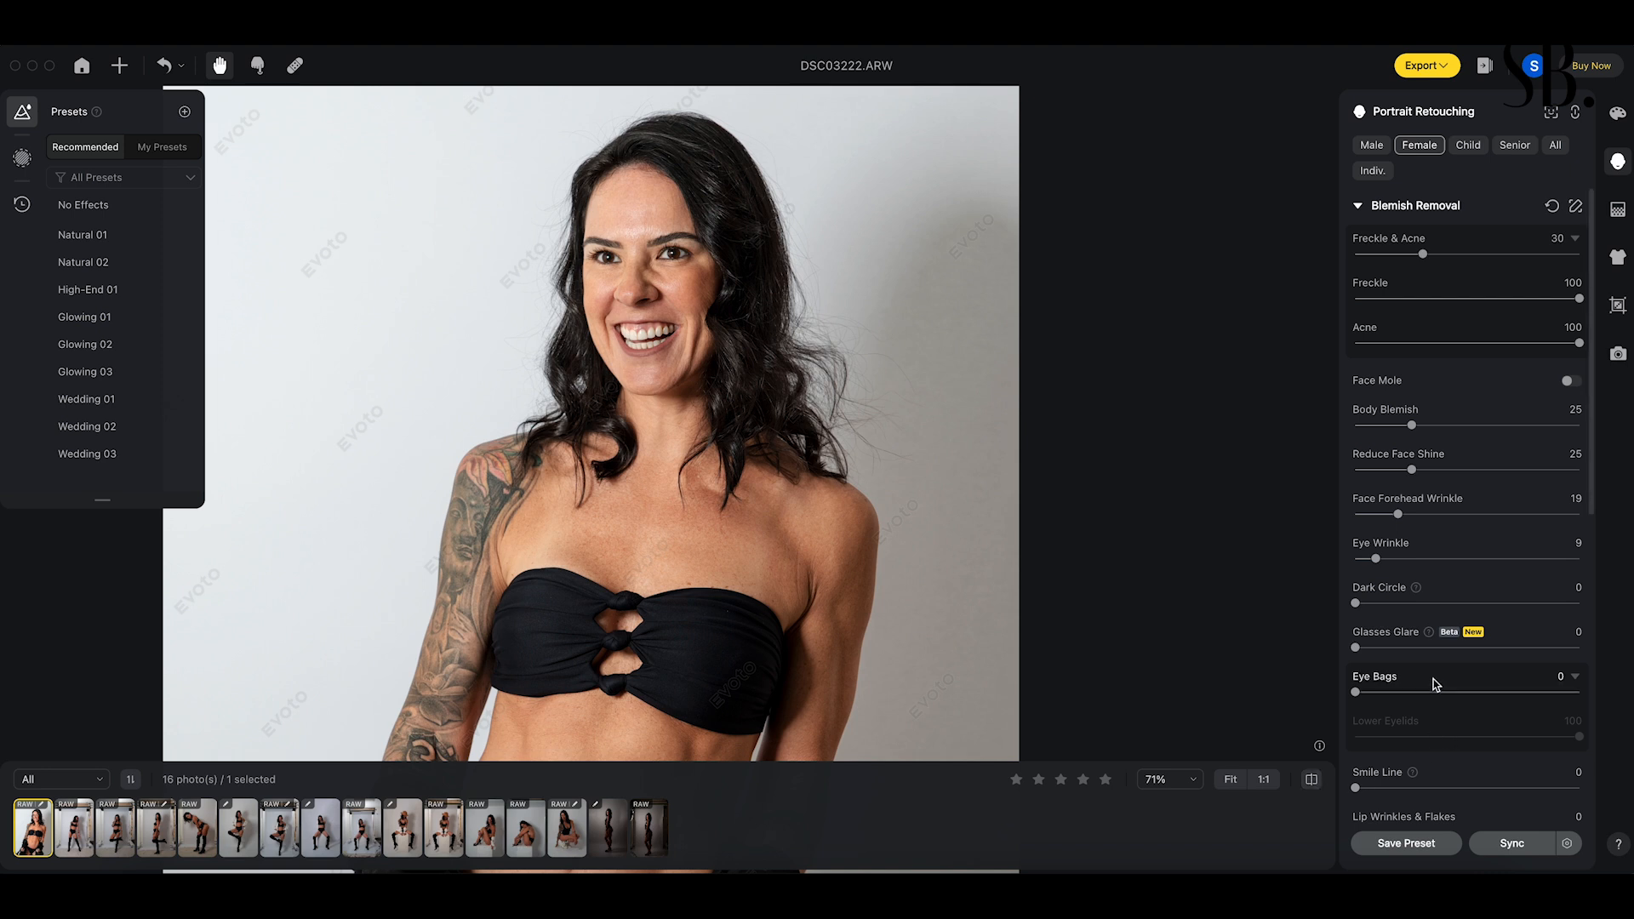
pyautogui.scroll(-1, 1379, 613)
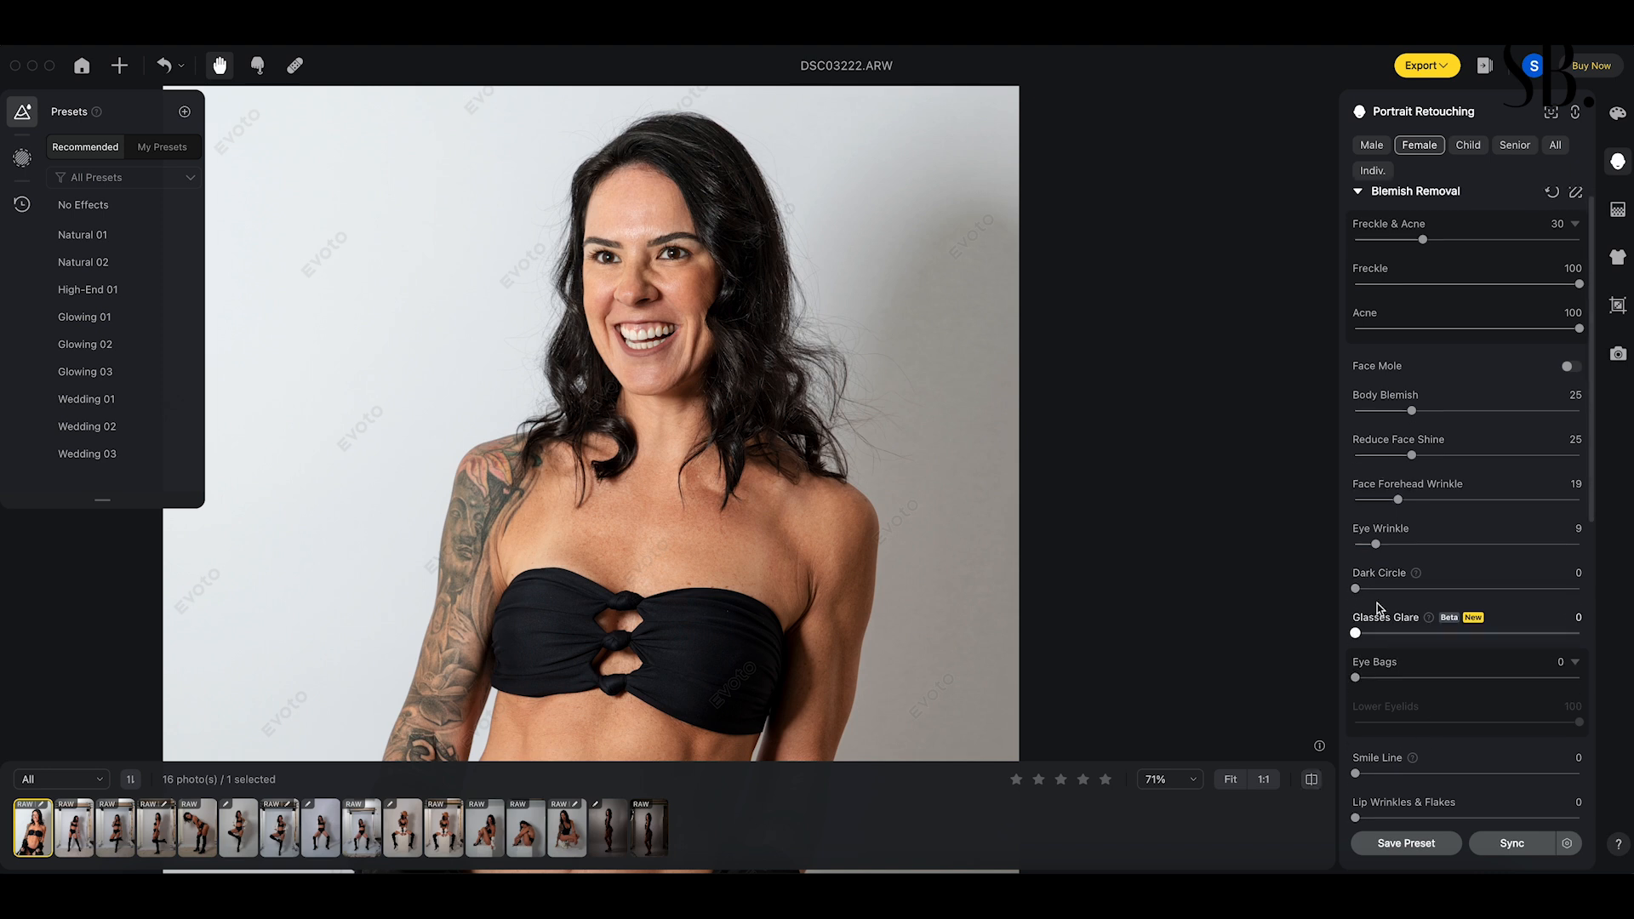
pyautogui.moveTo(1355, 589); pyautogui.dragTo(1385, 591)
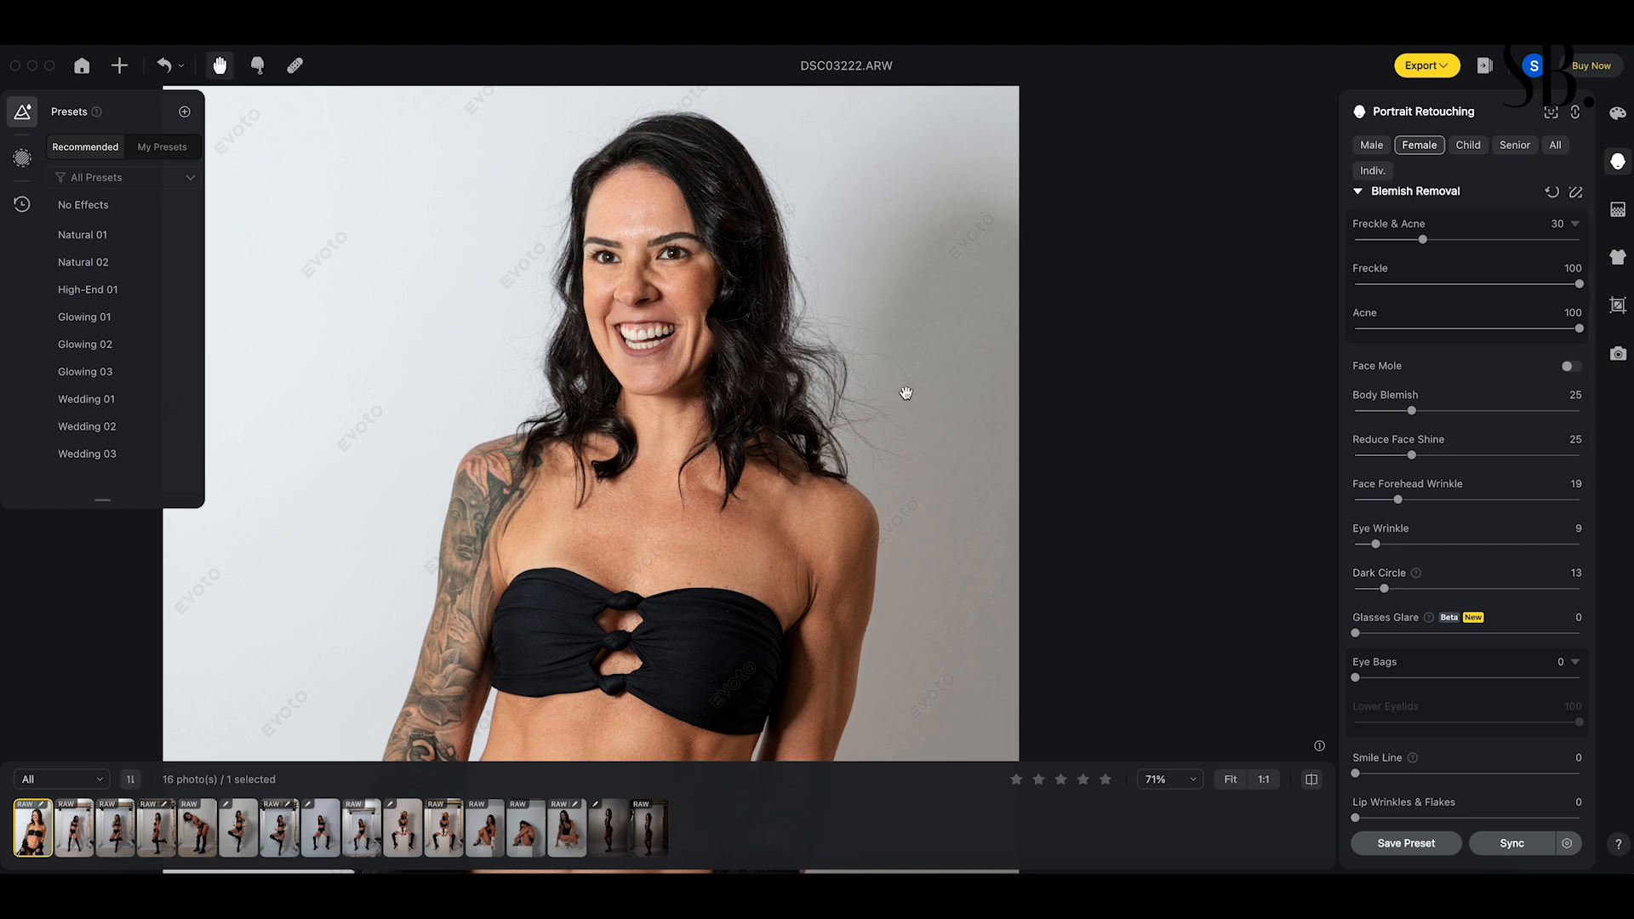
pyautogui.click(1310, 781)
pyautogui.click(1310, 781)
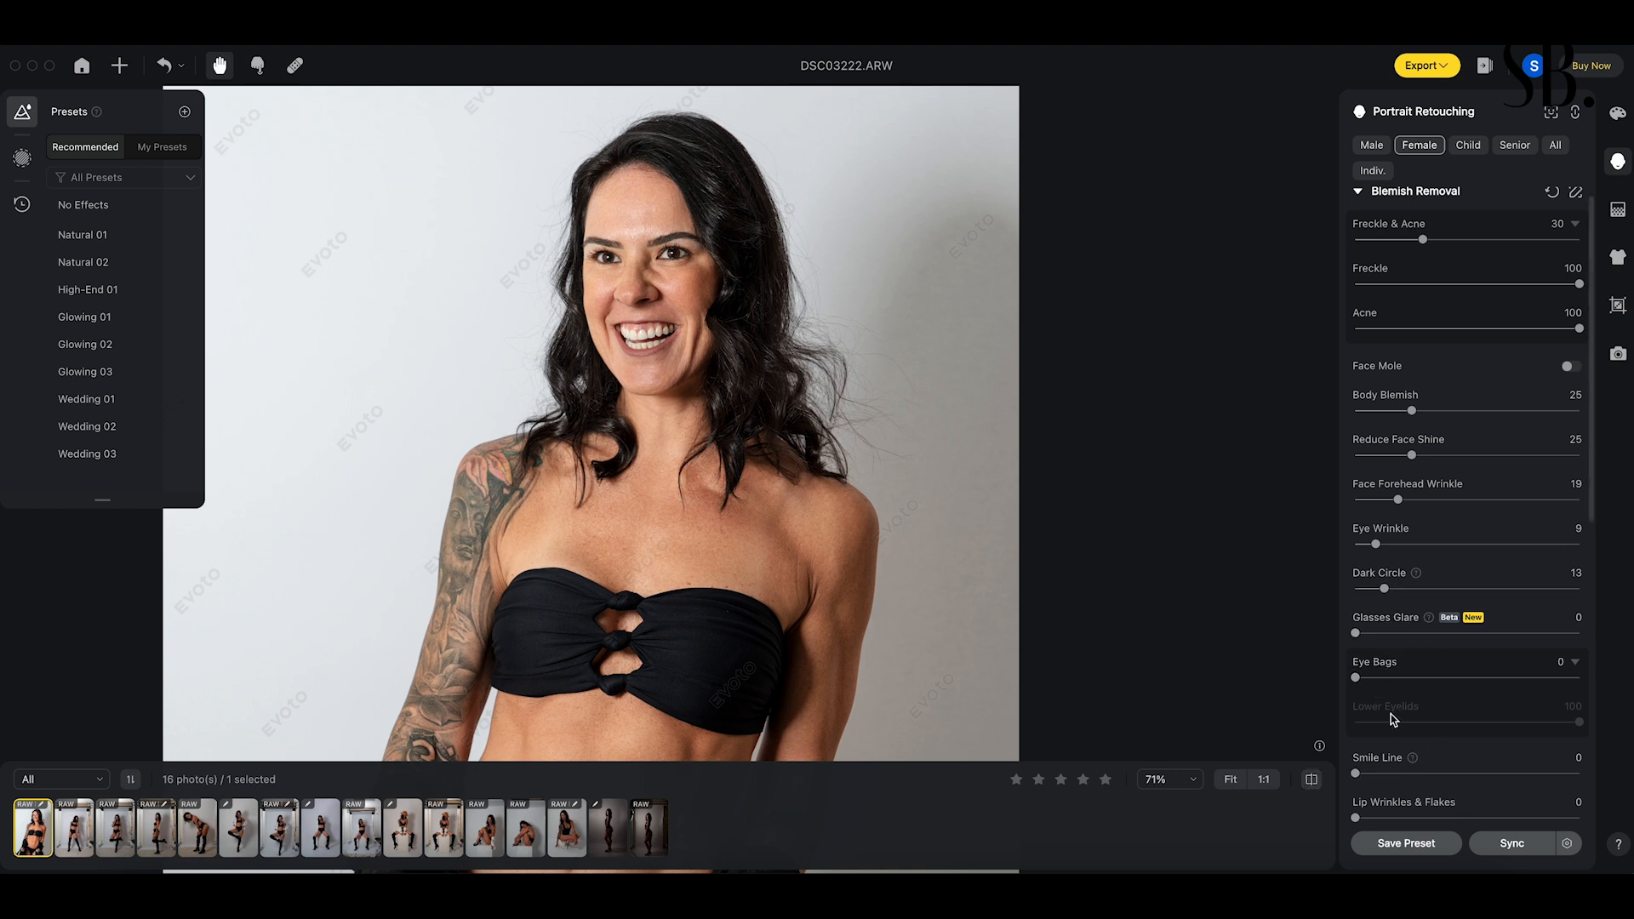
# - Try stronger Eye Bags and Smile Line amounts, and set both to 10
pyautogui.moveTo(1355, 678); pyautogui.dragTo(1482, 678)
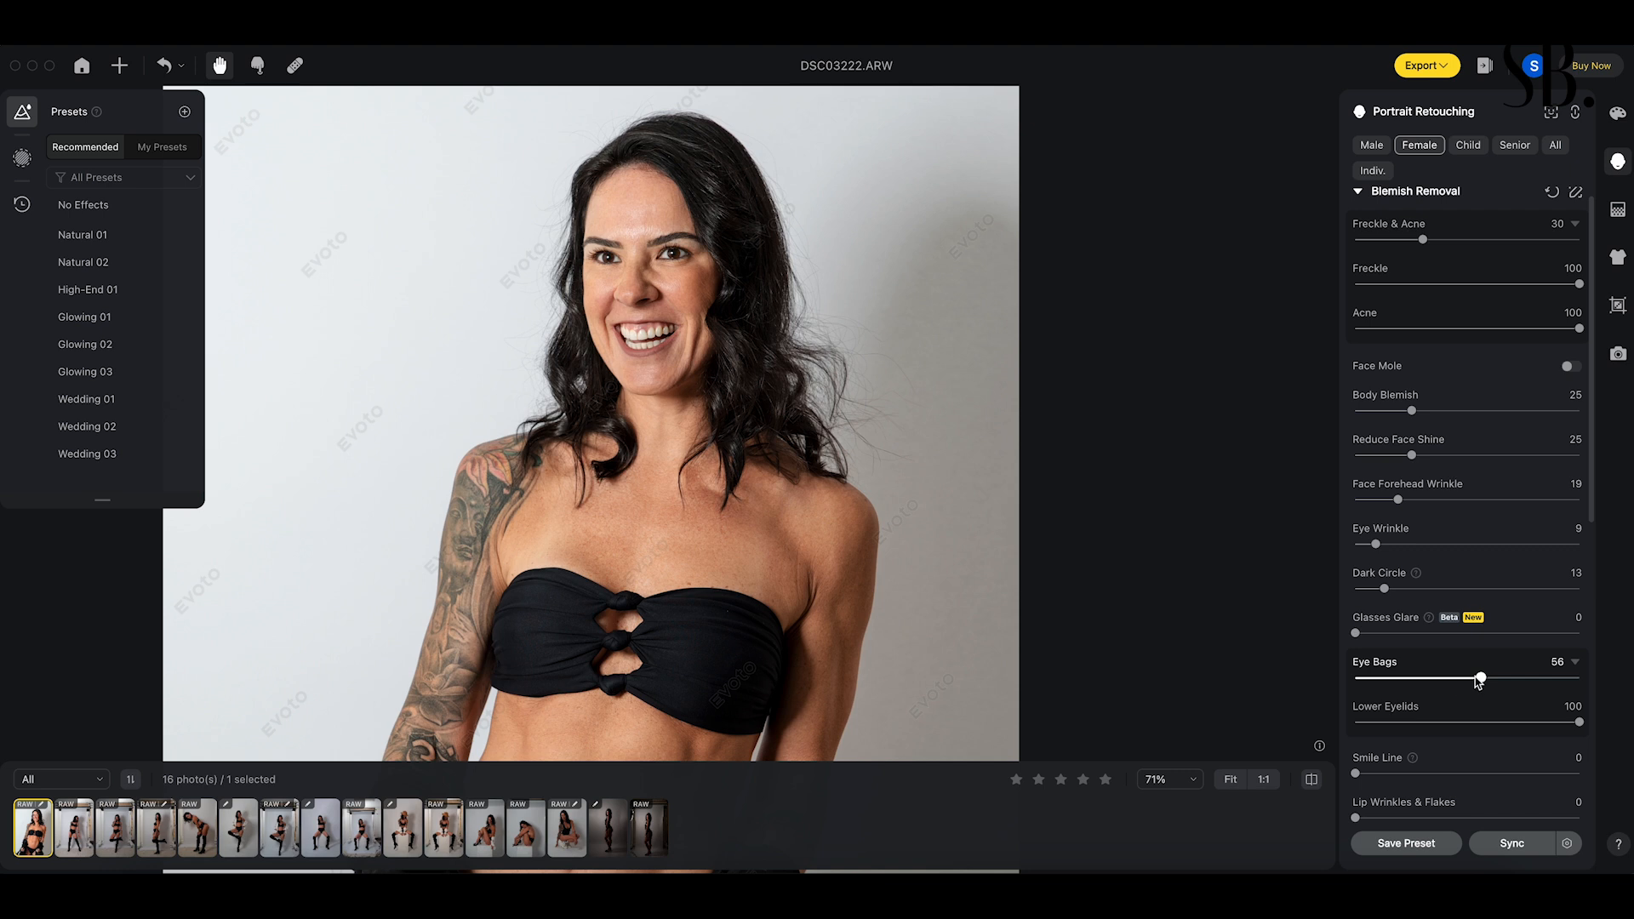
pyautogui.moveTo(1477, 679); pyautogui.dragTo(1377, 681)
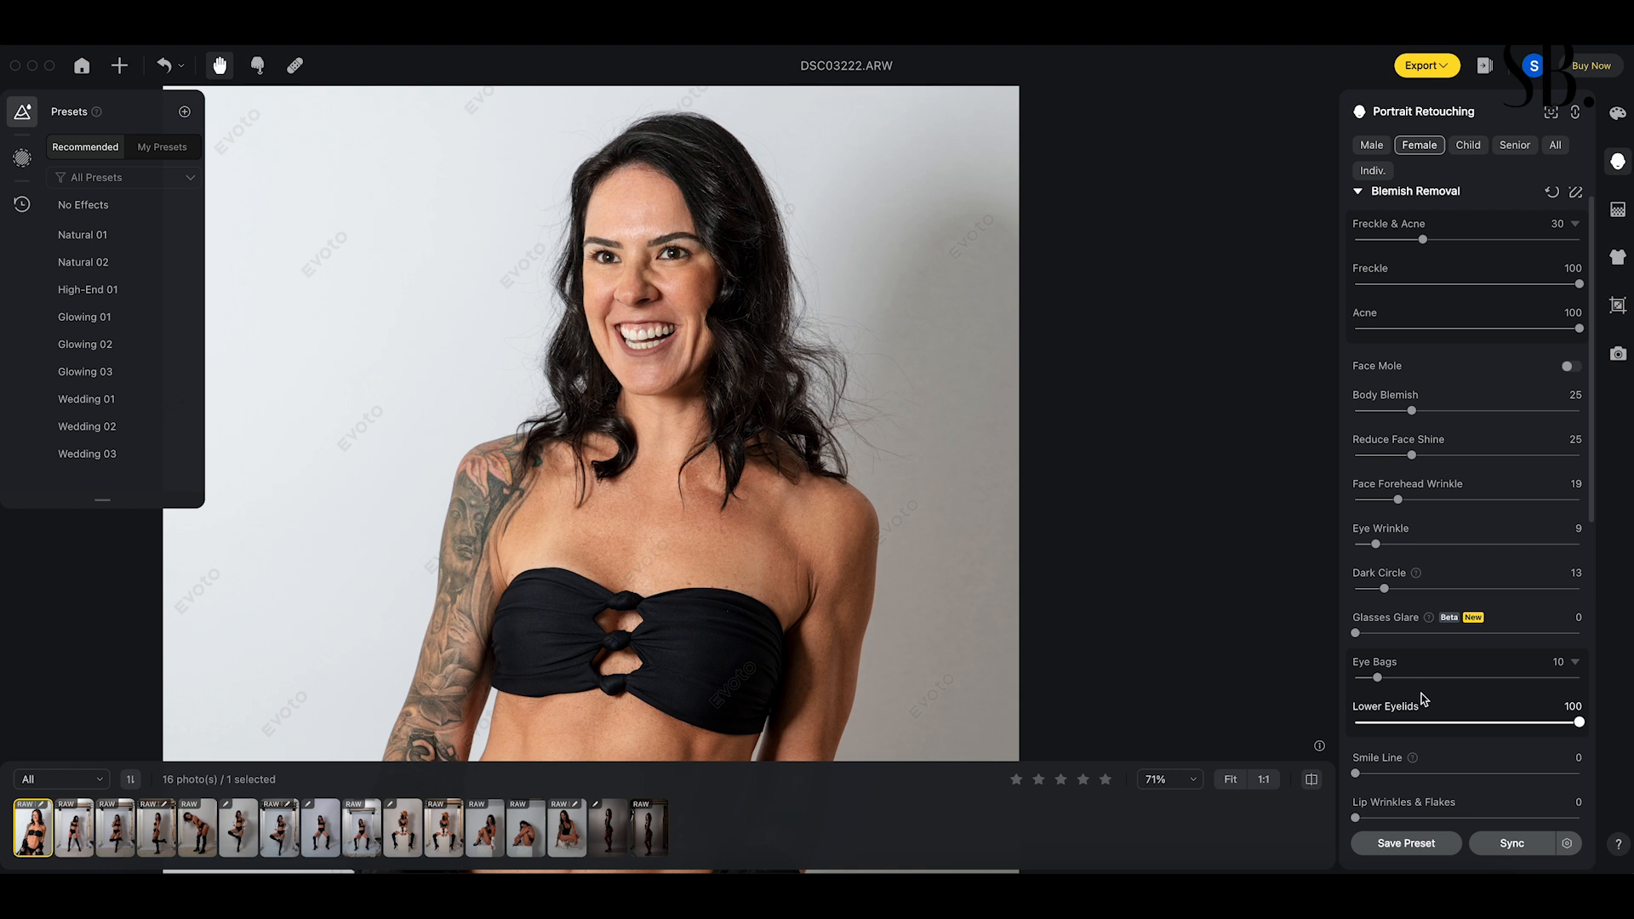
pyautogui.scroll(-3, 1458, 745)
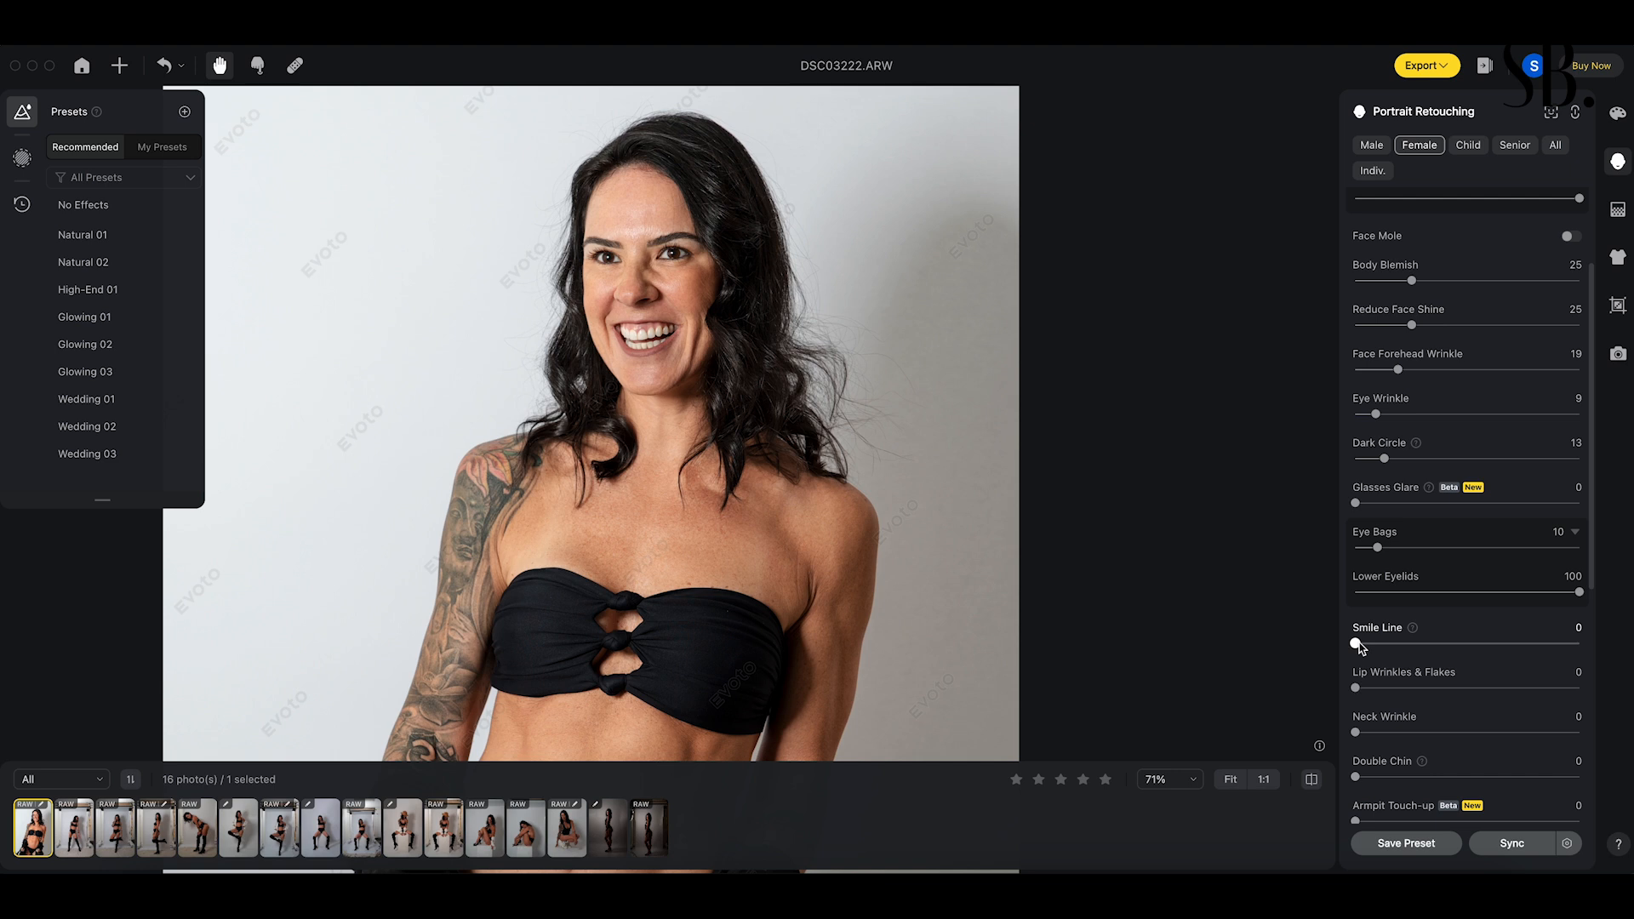
pyautogui.moveTo(1358, 646); pyautogui.dragTo(1374, 648)
pyautogui.moveTo(1372, 647); pyautogui.dragTo(1482, 654)
pyautogui.moveTo(1473, 645); pyautogui.dragTo(1378, 650)
# - Compare the face before and after the wrinkle and eye bag adjustments
pyautogui.click(1313, 781)
pyautogui.click(1313, 781)
pyautogui.click(1313, 781)
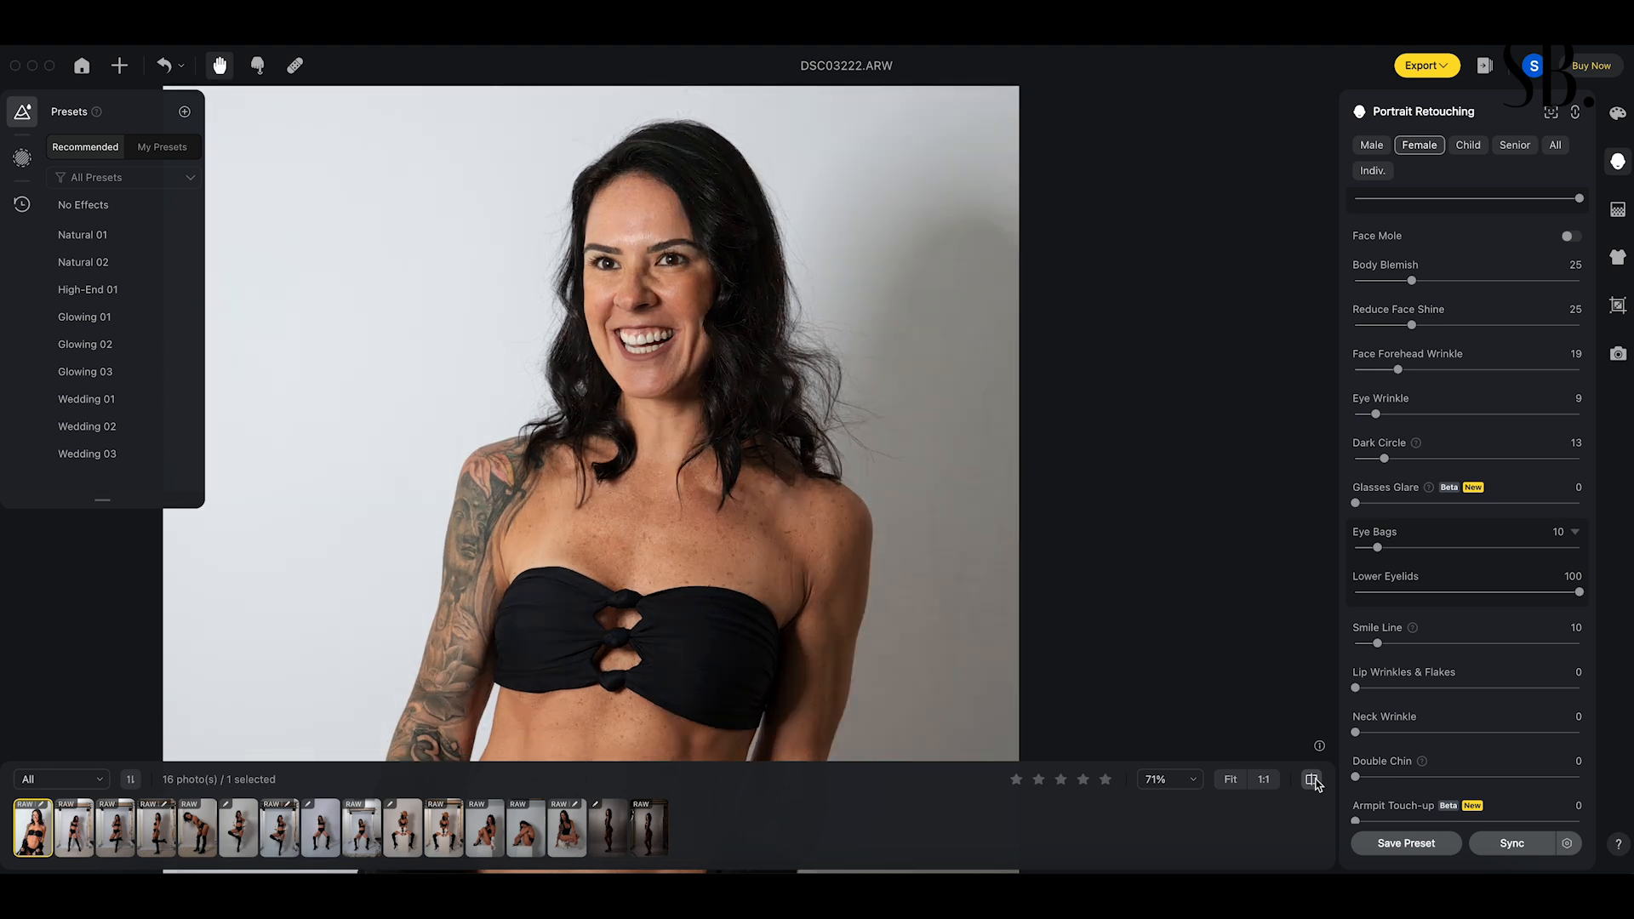
pyautogui.click(1314, 780)
pyautogui.click(1313, 780)
pyautogui.click(1313, 781)
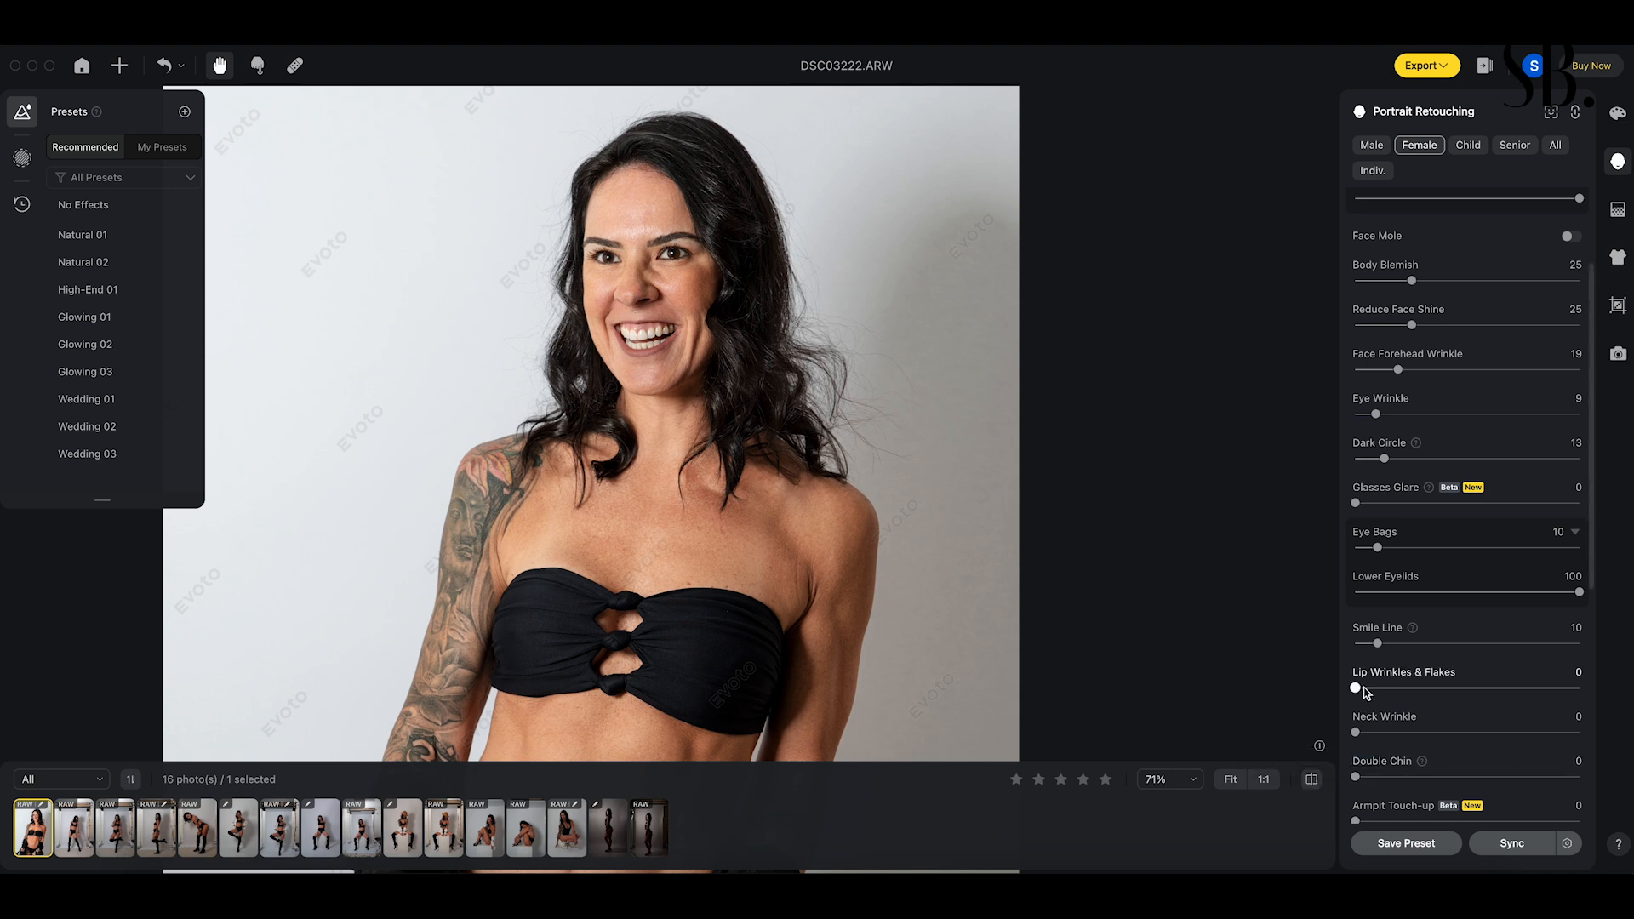
# - Set Lip Wrinkles & Flakes to 6 and Neck Wrinkle to 87 after trying other amounts
pyautogui.click(1437, 688)
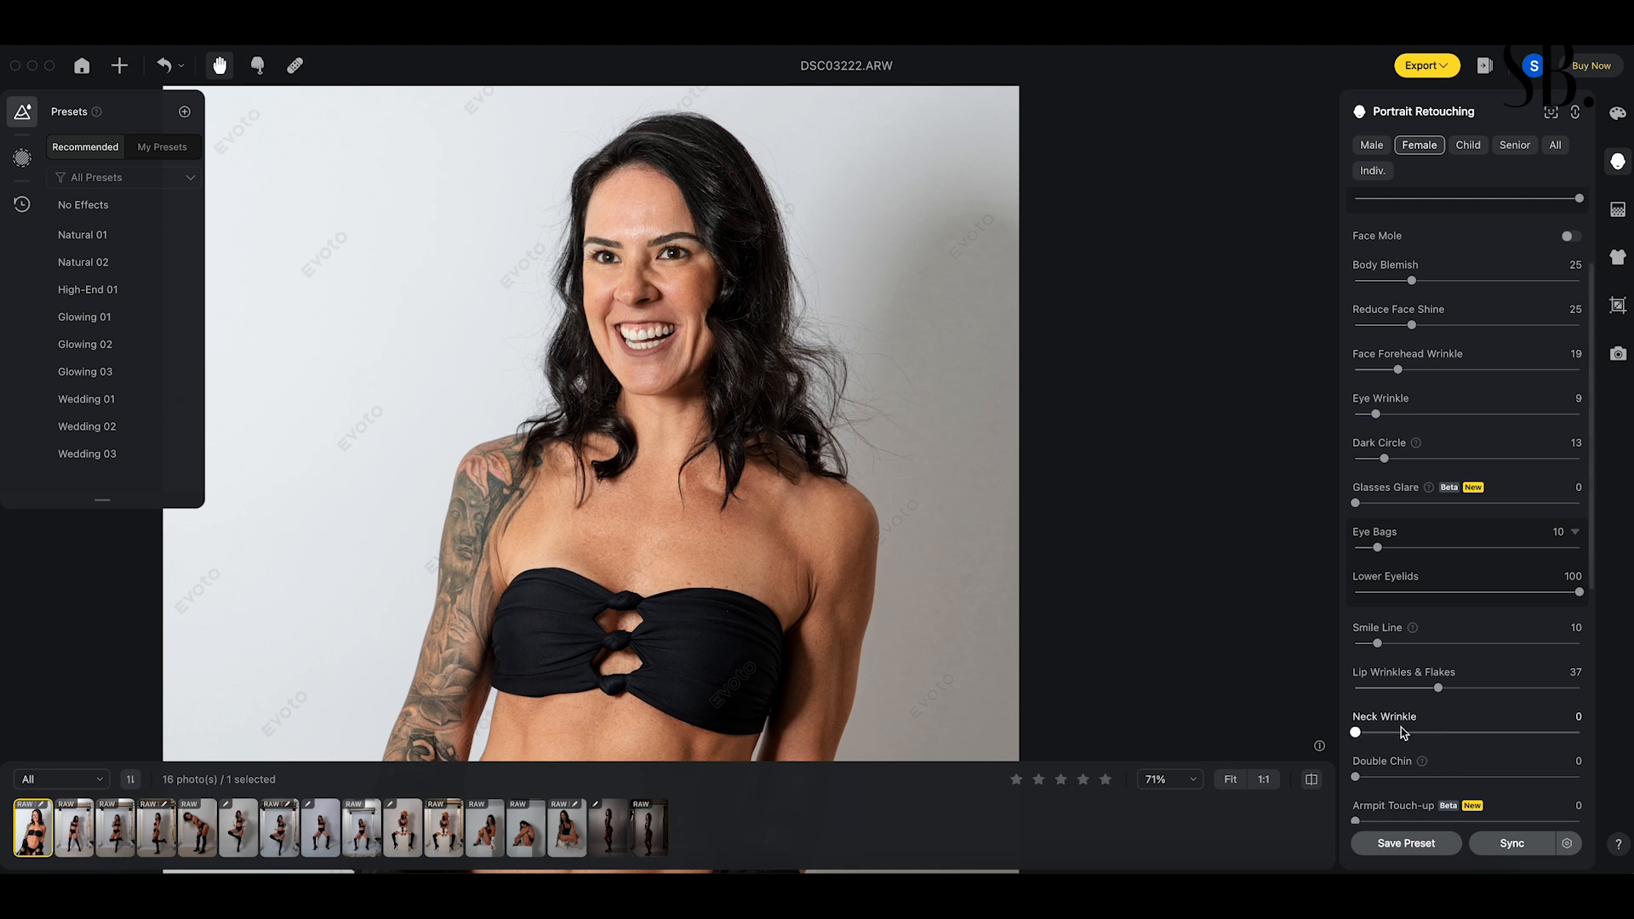
pyautogui.moveTo(1431, 685); pyautogui.dragTo(1366, 690)
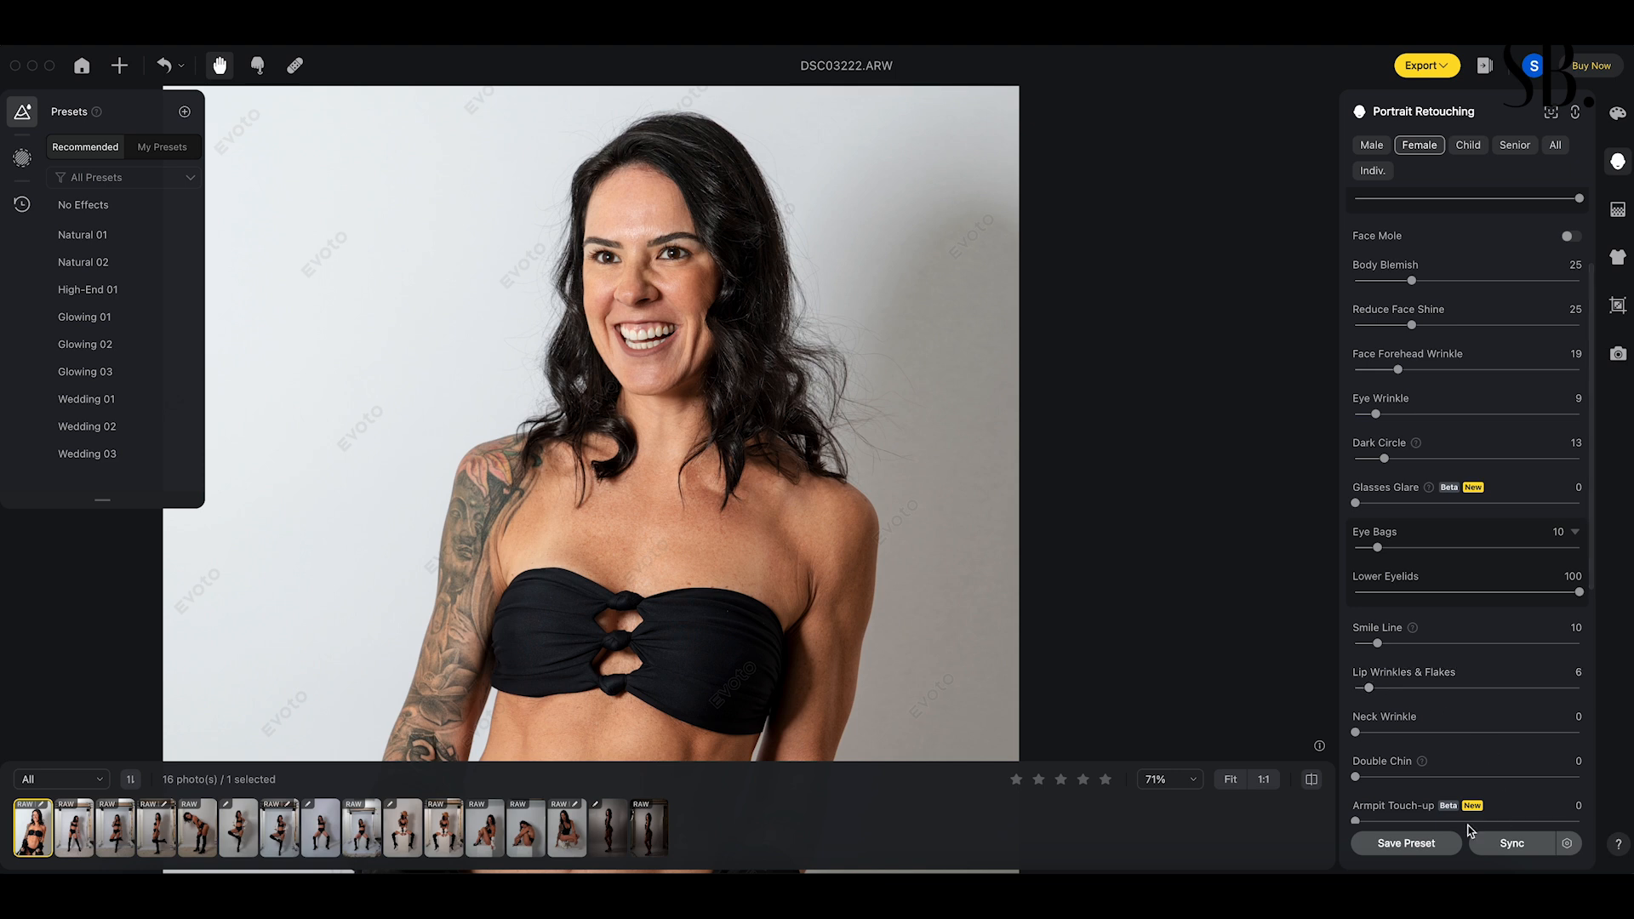
pyautogui.moveTo(1357, 734); pyautogui.dragTo(1467, 733)
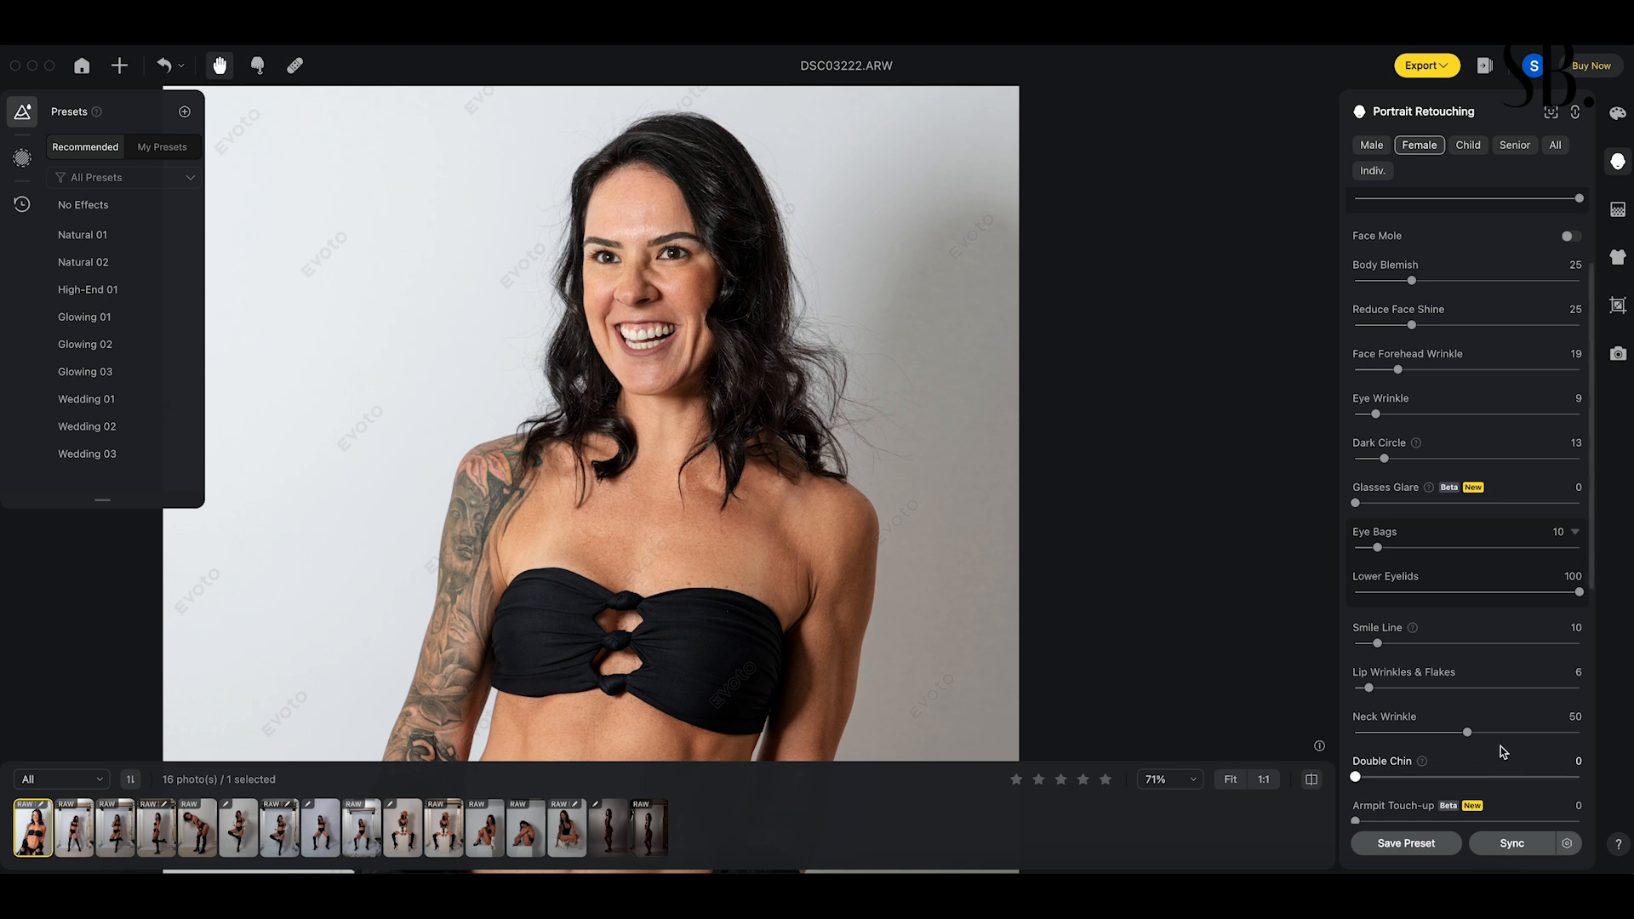
pyautogui.moveTo(1467, 732); pyautogui.dragTo(1551, 738)
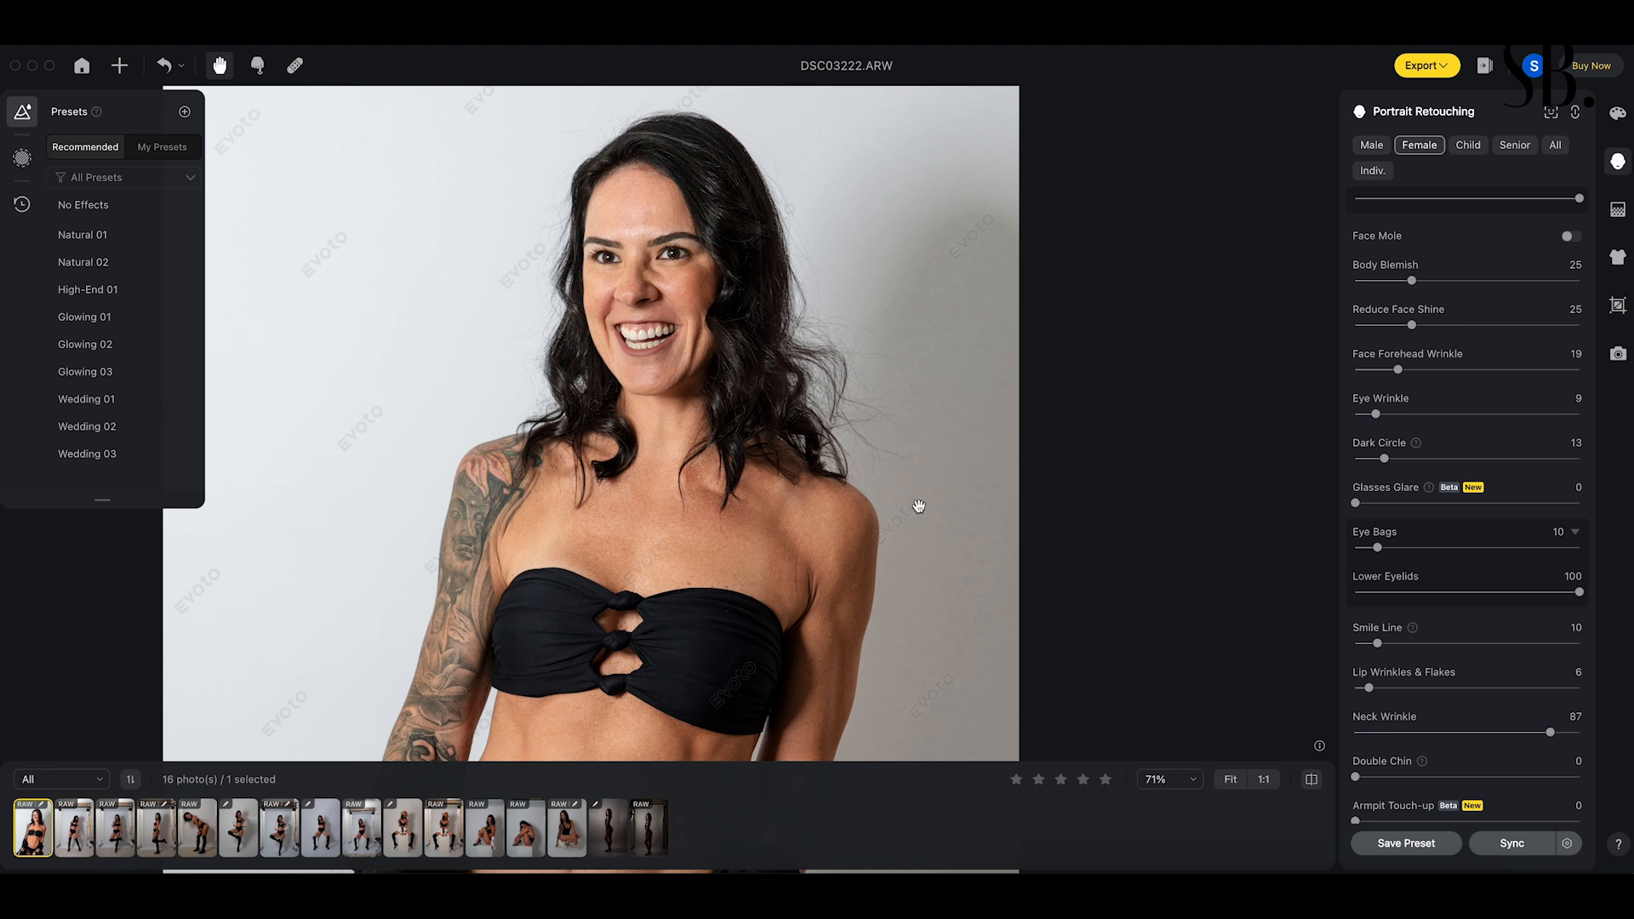
pyautogui.scroll(-6, 1286, 569)
pyautogui.scroll(-1, 1396, 627)
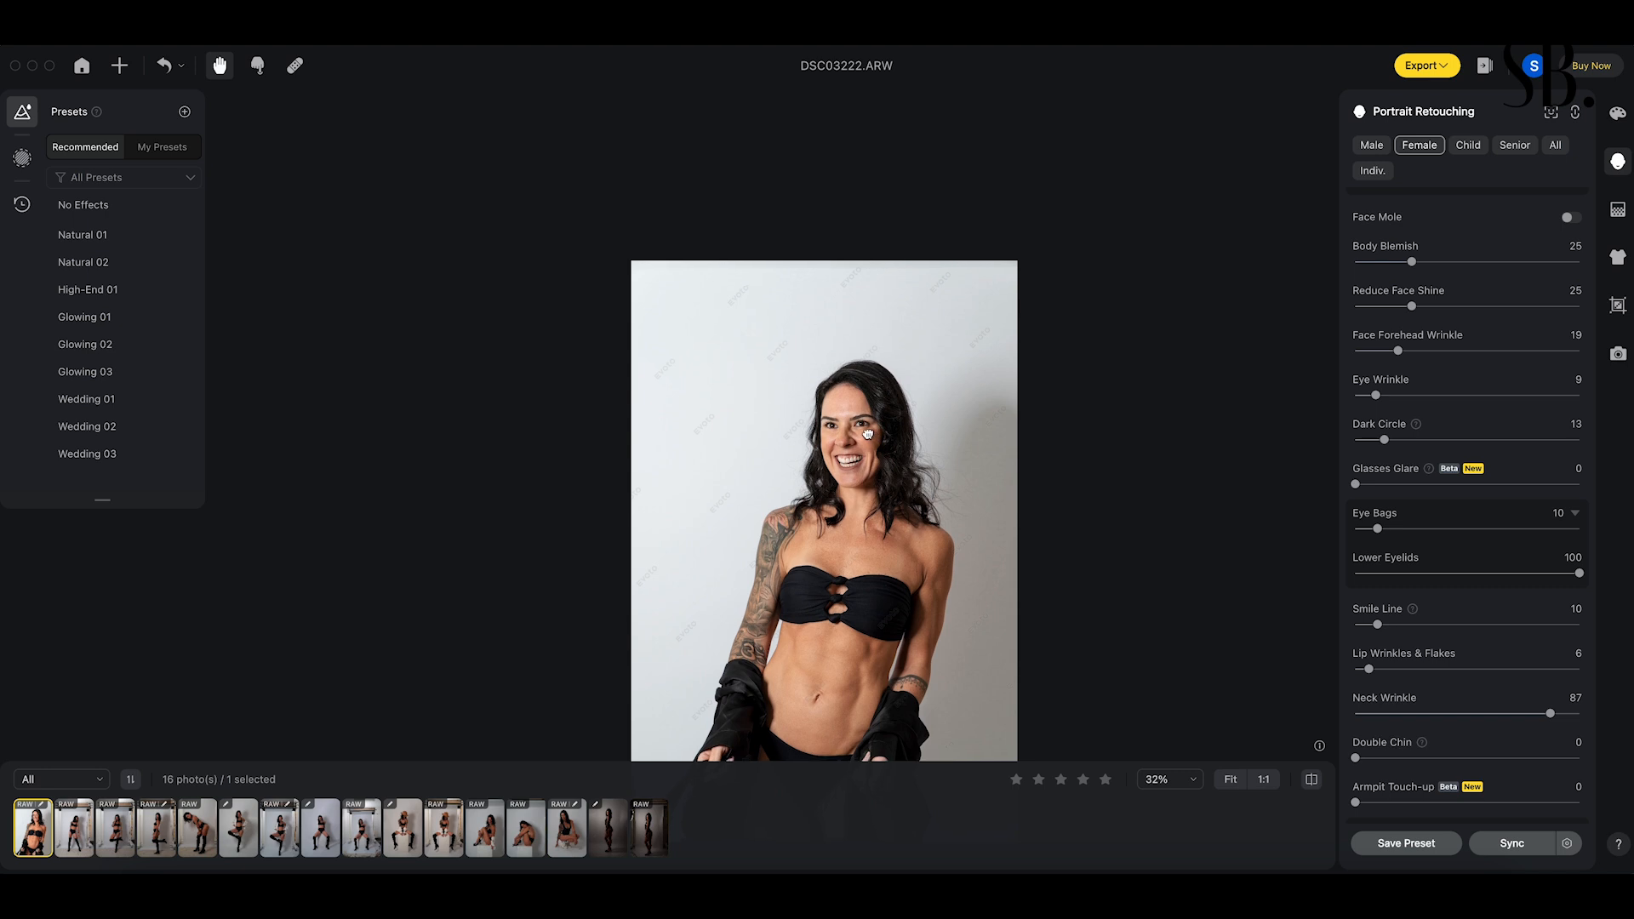
# - Compare the whole photo with its original to review the retouching done so far
pyautogui.moveTo(905, 534); pyautogui.dragTo(759, 414)
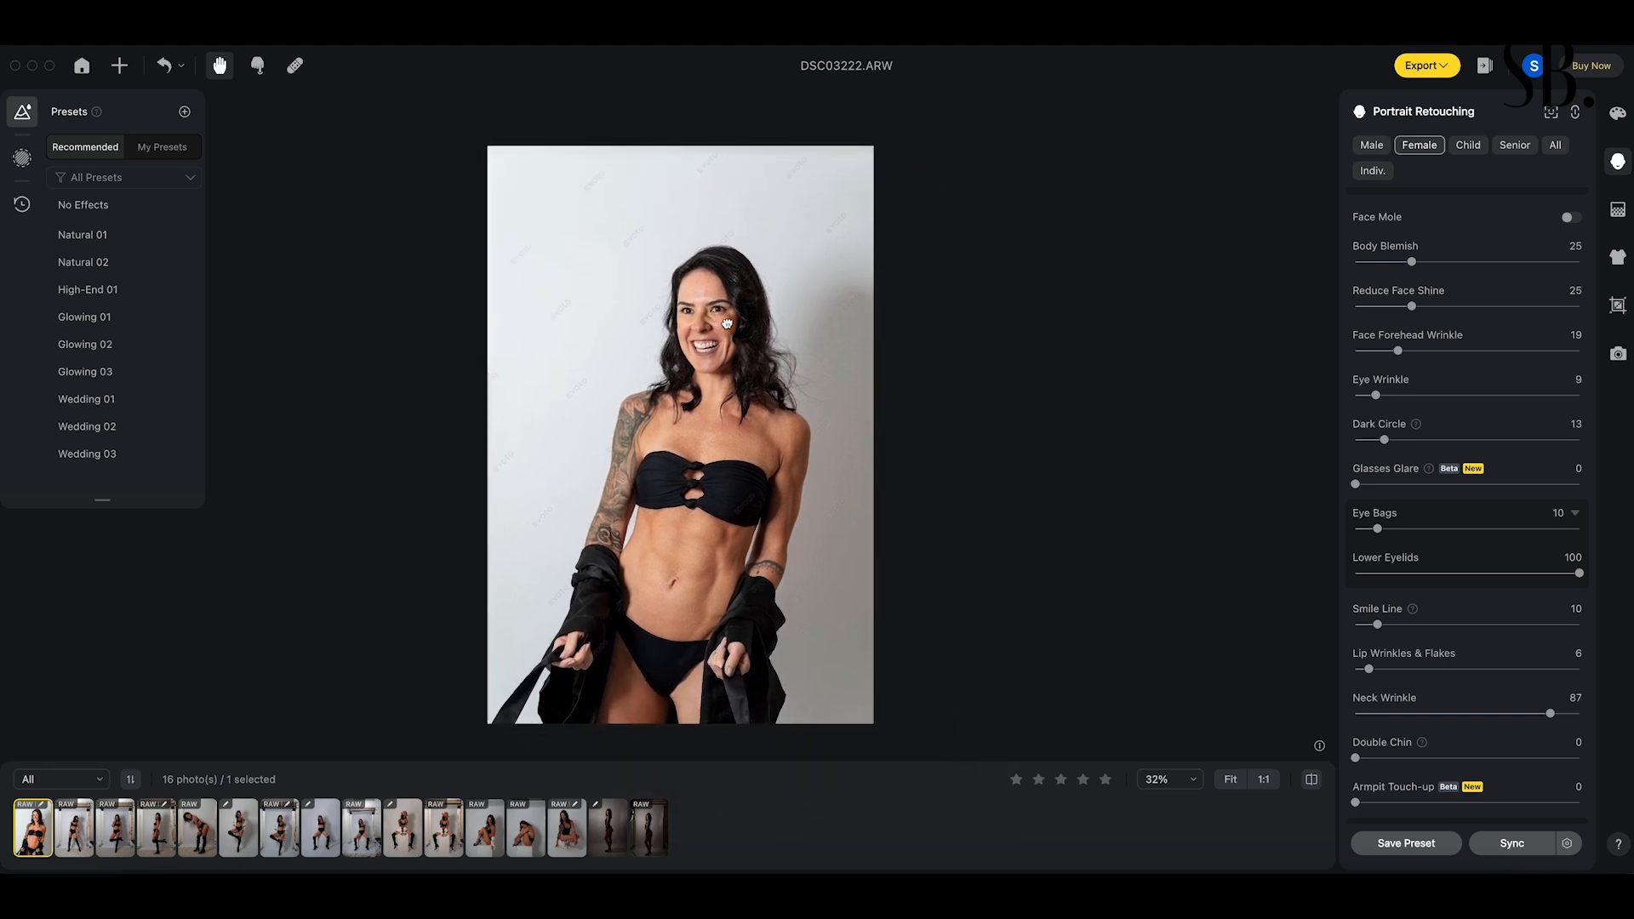
pyautogui.click(1313, 783)
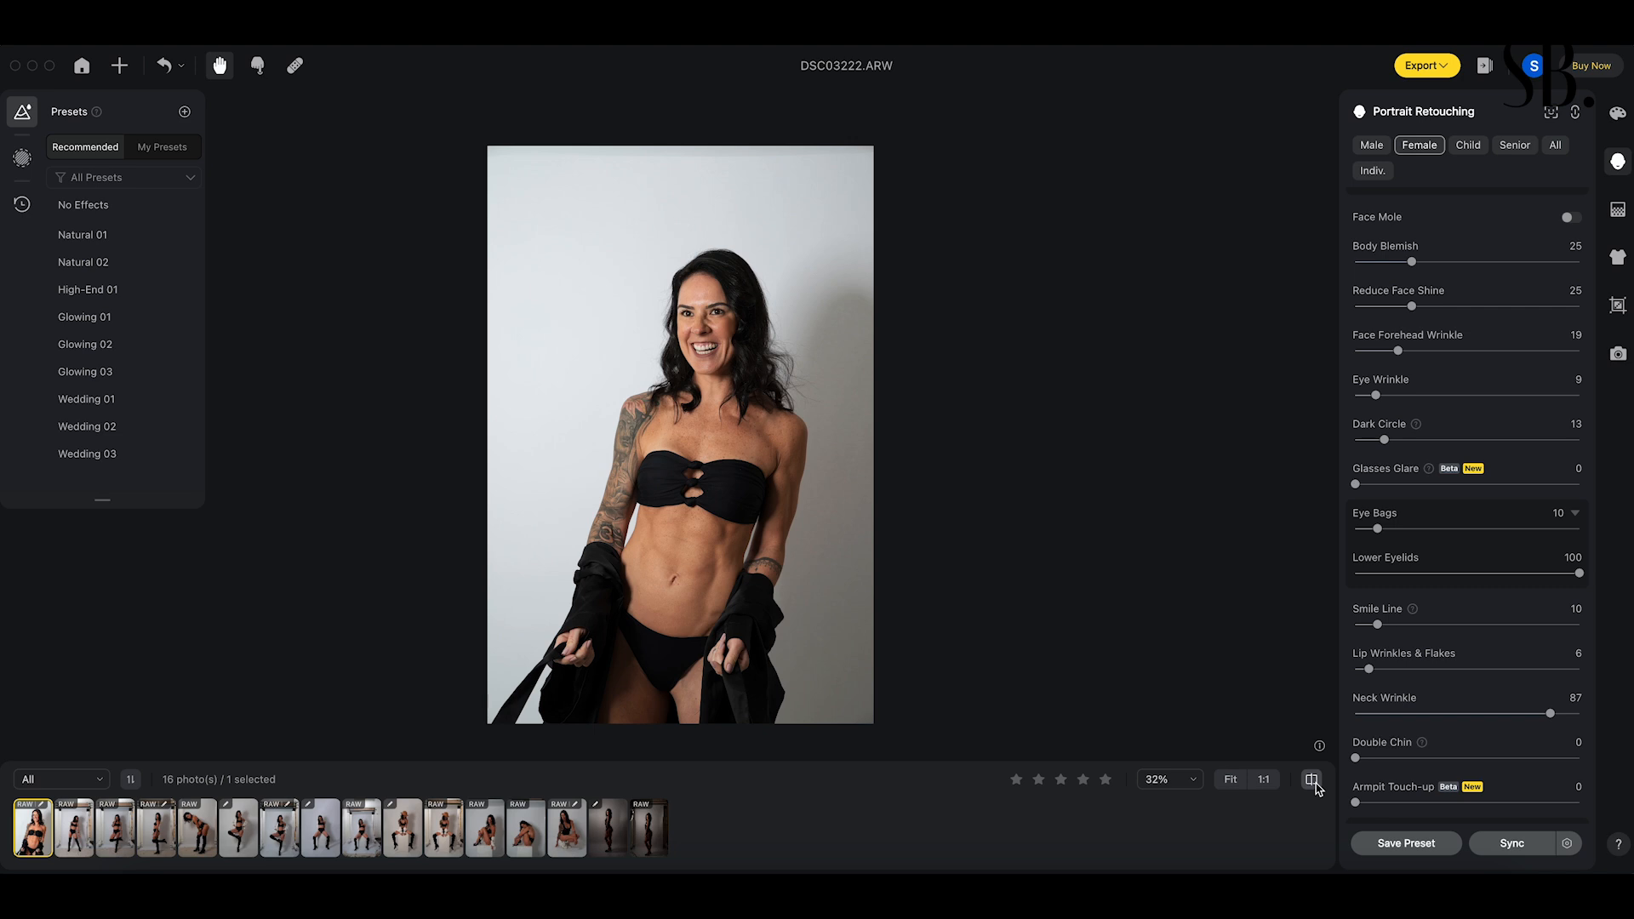
pyautogui.click(1314, 783)
pyautogui.click(1313, 783)
pyautogui.click(1314, 783)
pyautogui.click(1315, 785)
pyautogui.click(1315, 785)
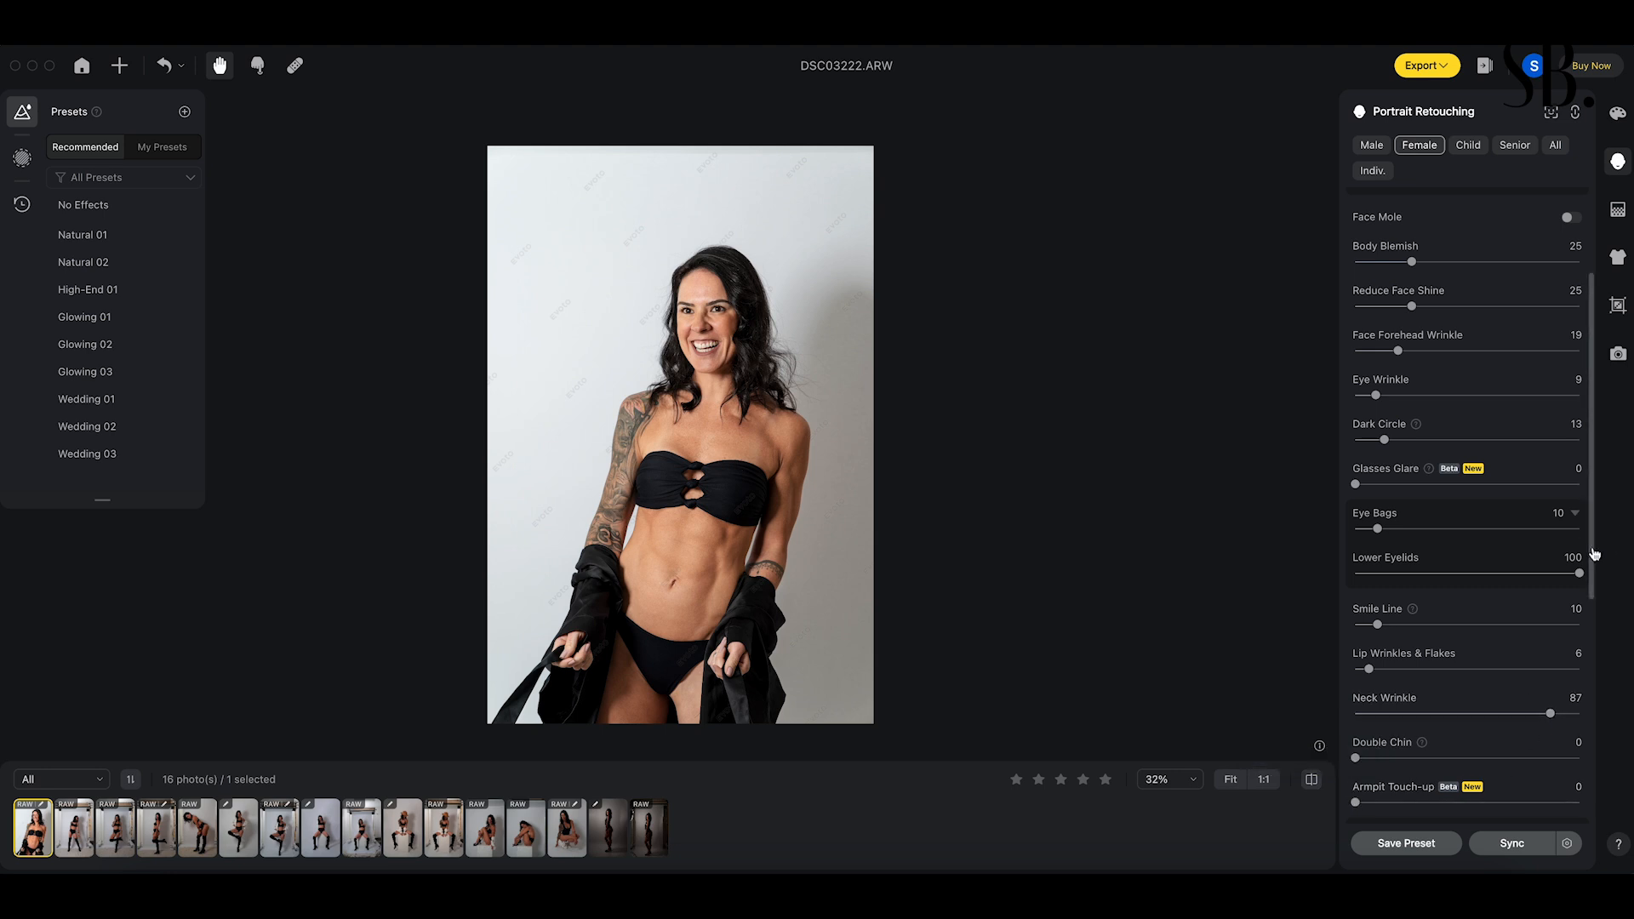
# - Expand Skin Retouching and set the face skin's Even with Dodge & Burn to 52 after trying 86, comparing with the original
pyautogui.scroll(-2, 1602, 588)
pyautogui.scroll(-10, 1600, 586)
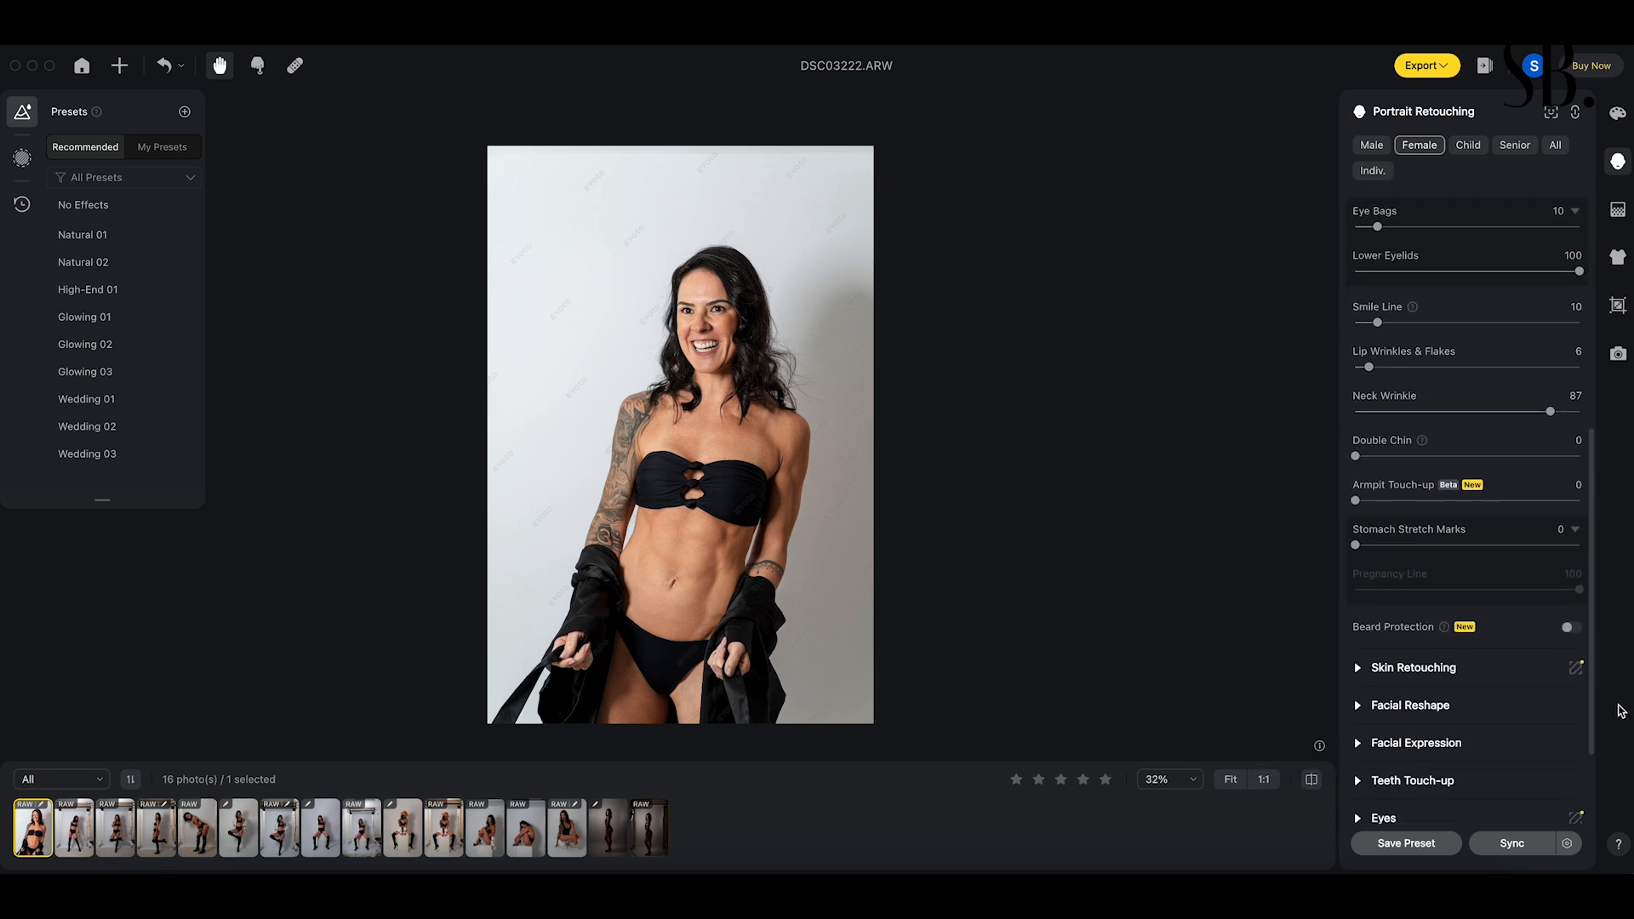
pyautogui.scroll(-2, 1621, 736)
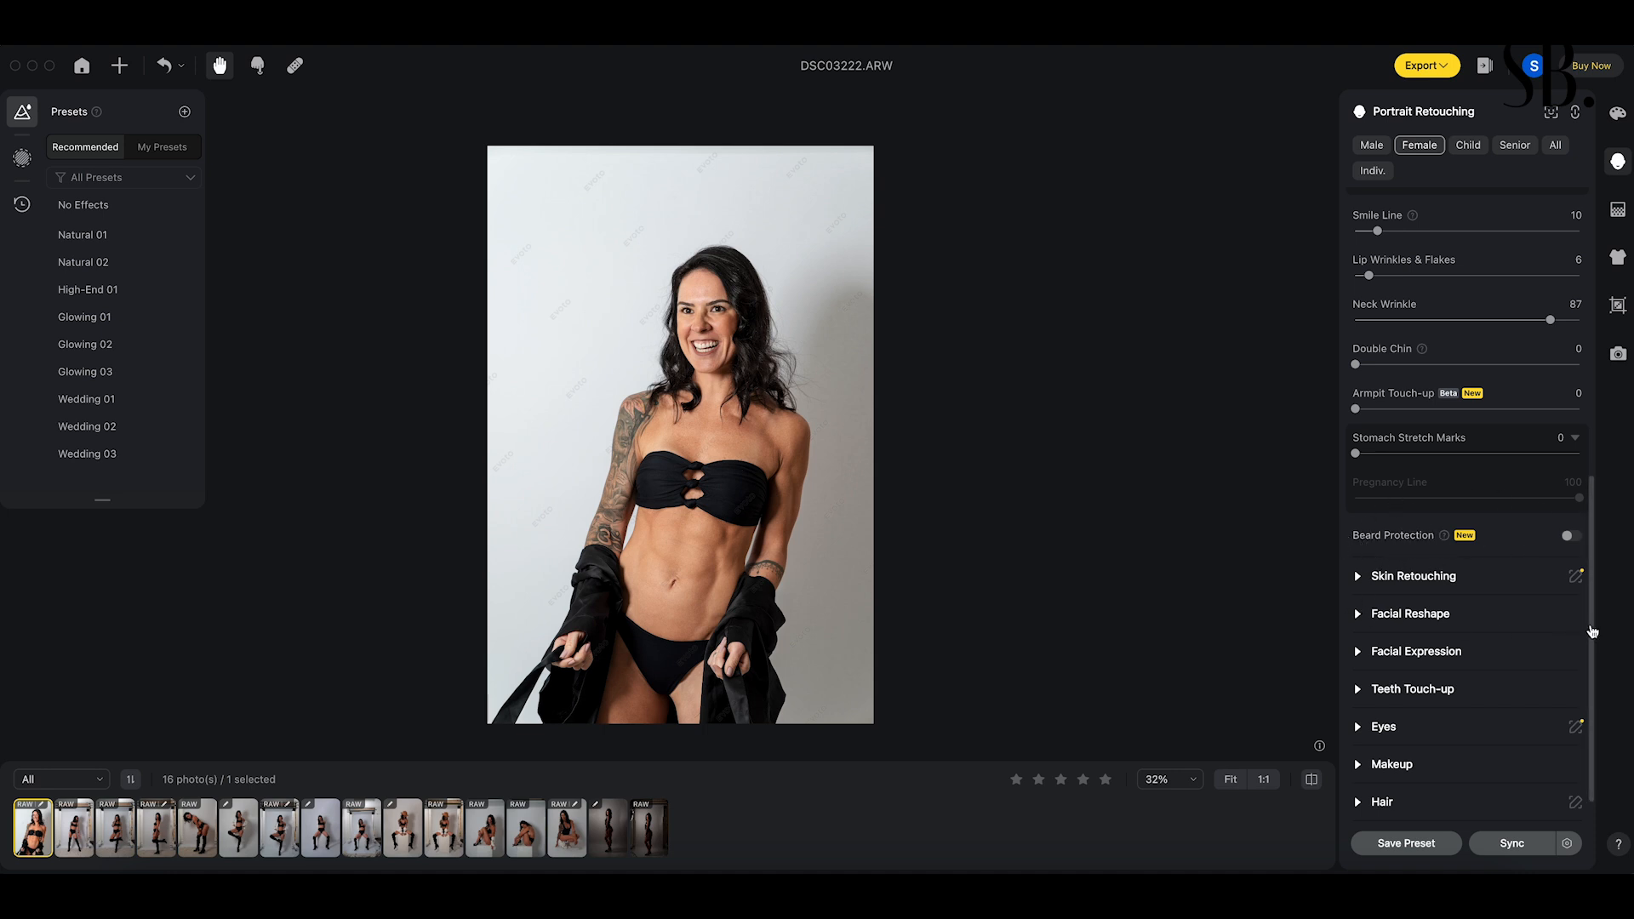
pyautogui.moveTo(1591, 631); pyautogui.dragTo(1597, 661)
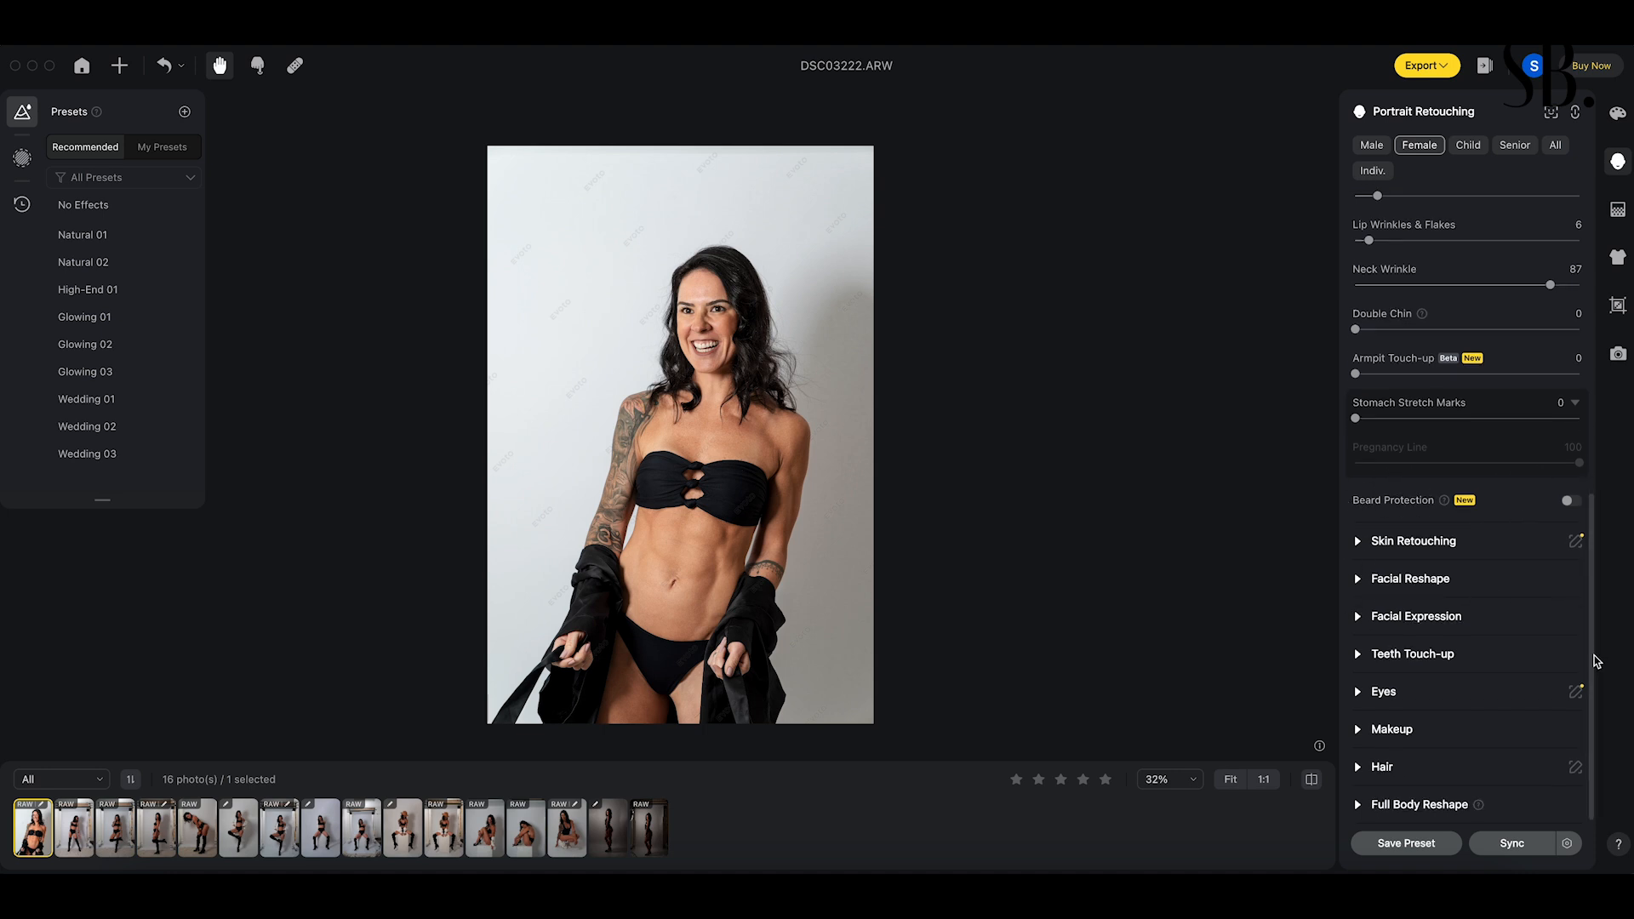
pyautogui.click(1358, 542)
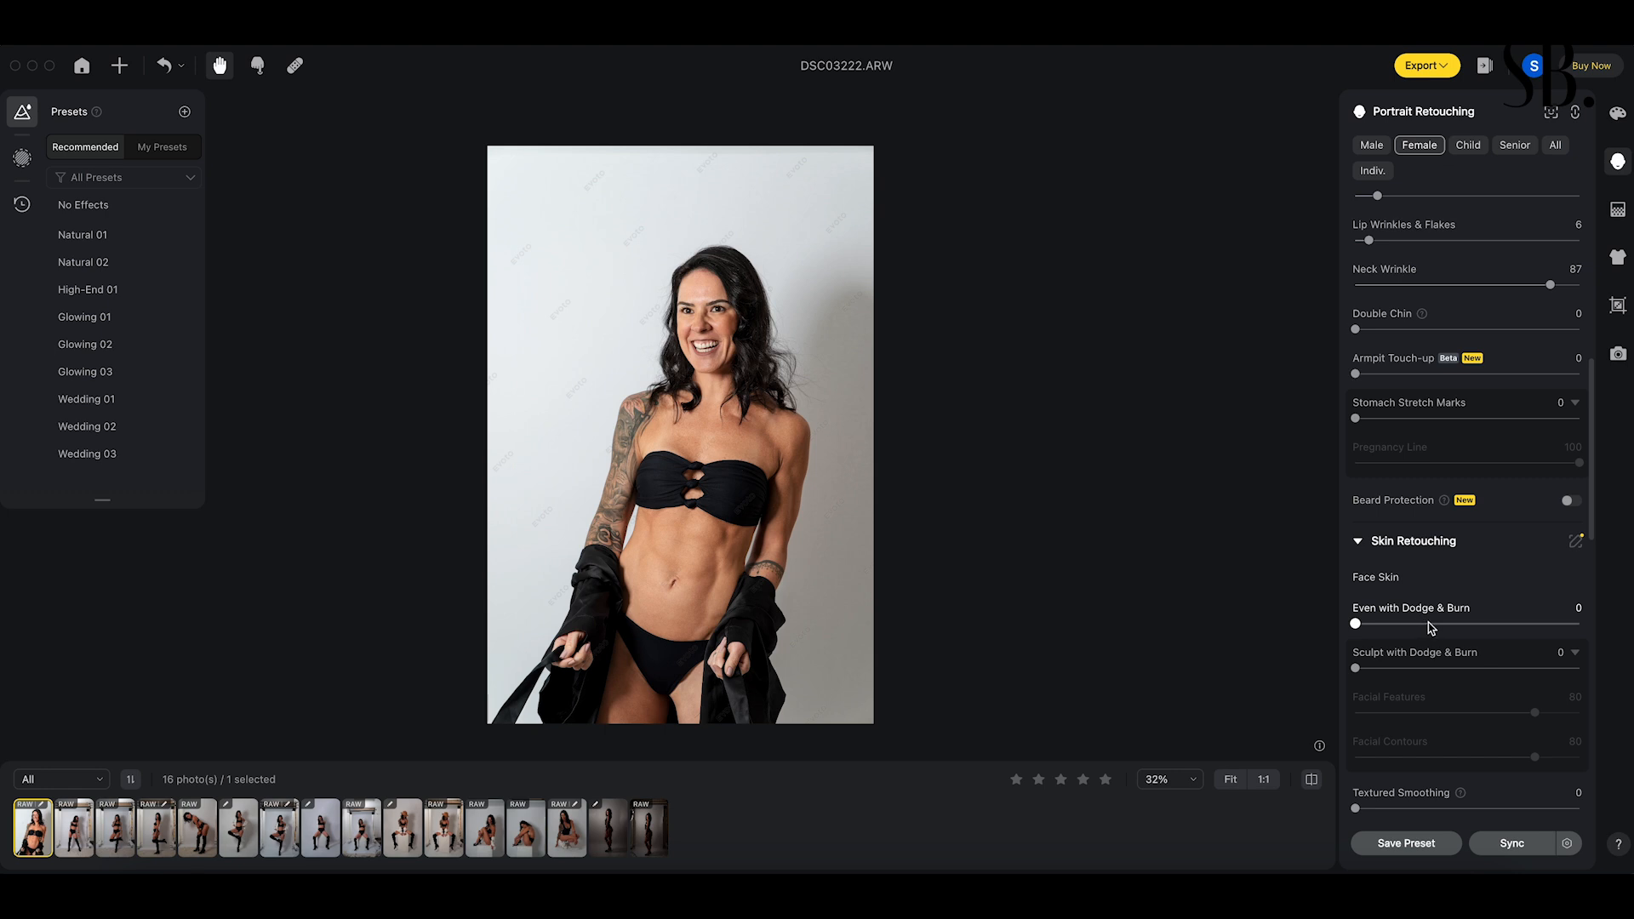
pyautogui.moveTo(1358, 625); pyautogui.dragTo(1460, 625)
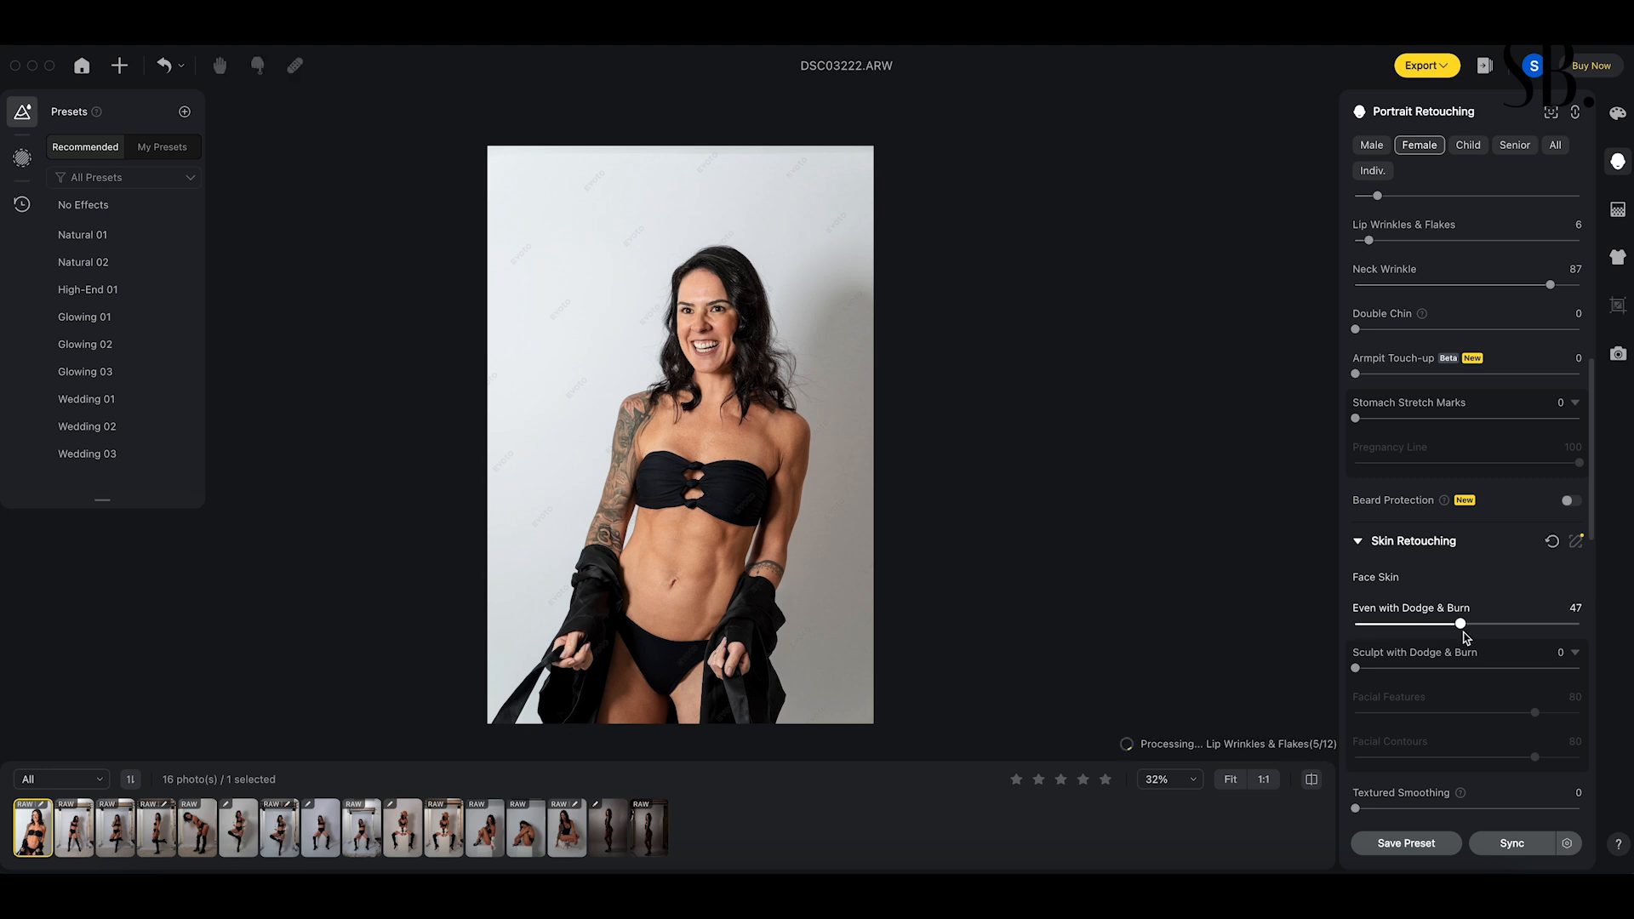
pyautogui.click(1525, 625)
pyautogui.moveTo(1524, 625); pyautogui.dragTo(1548, 627)
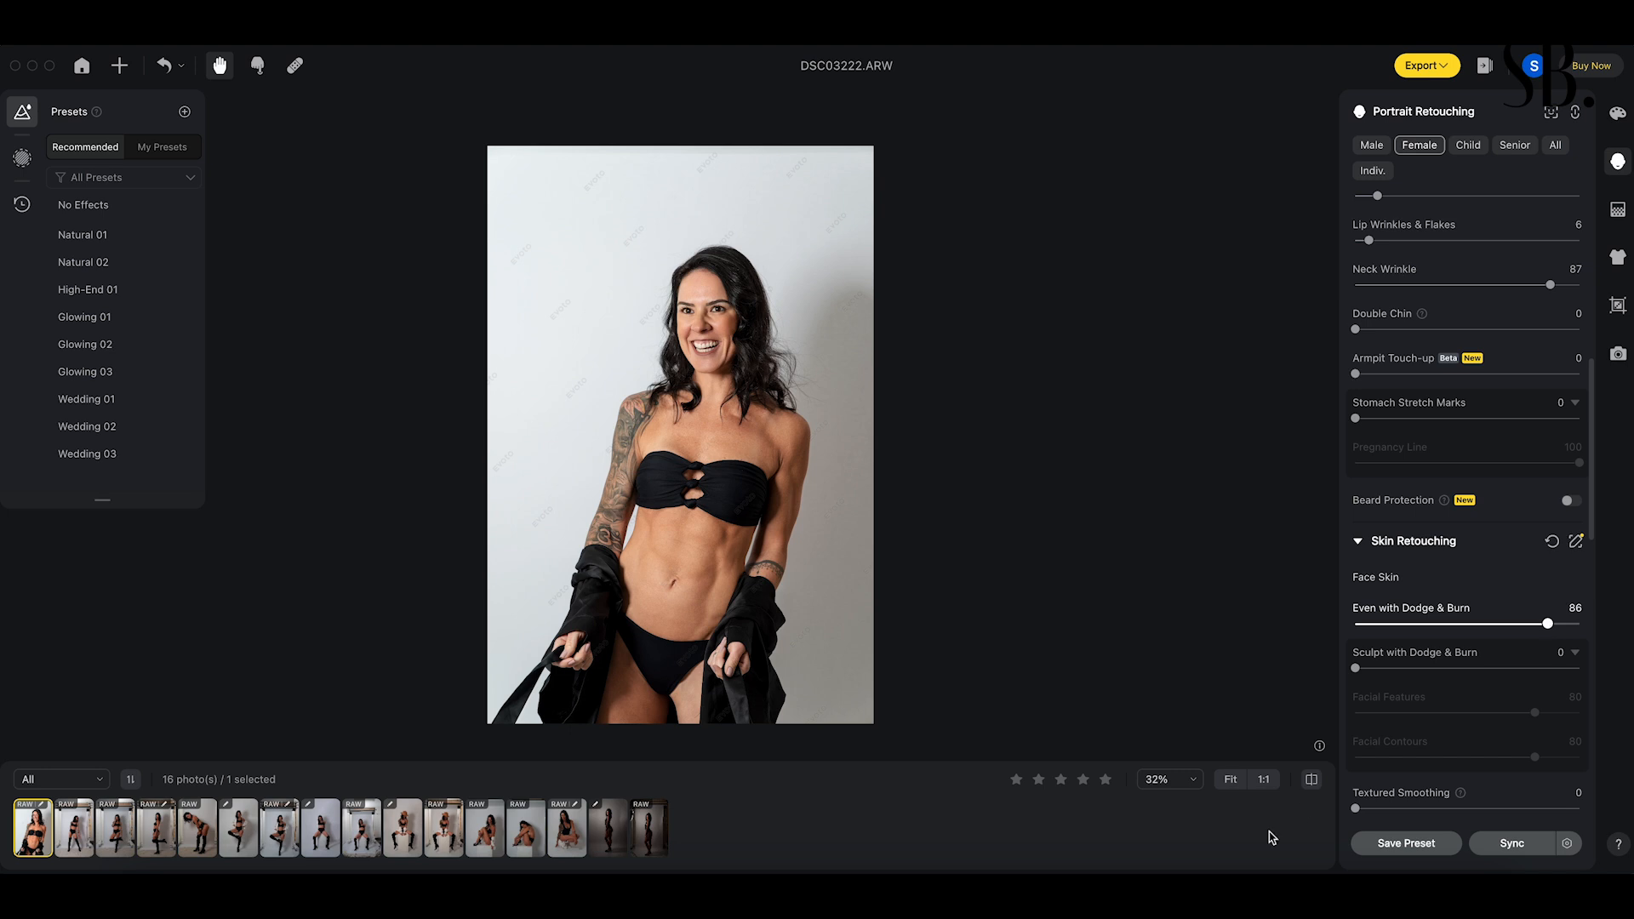
pyautogui.click(1317, 783)
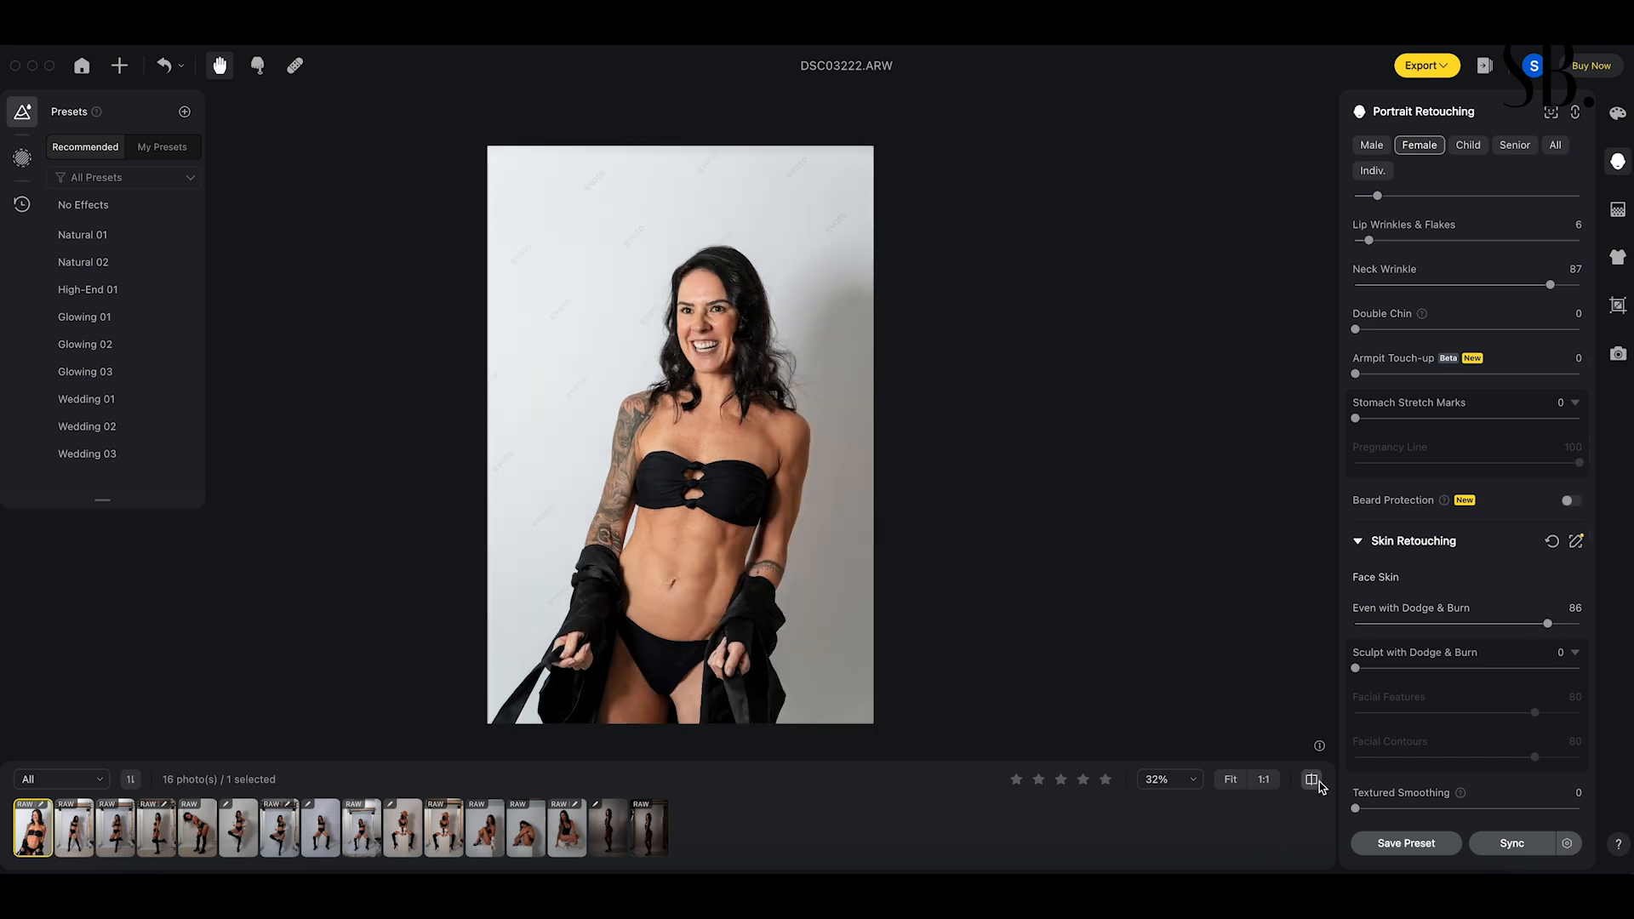
pyautogui.moveTo(1547, 625); pyautogui.dragTo(1473, 635)
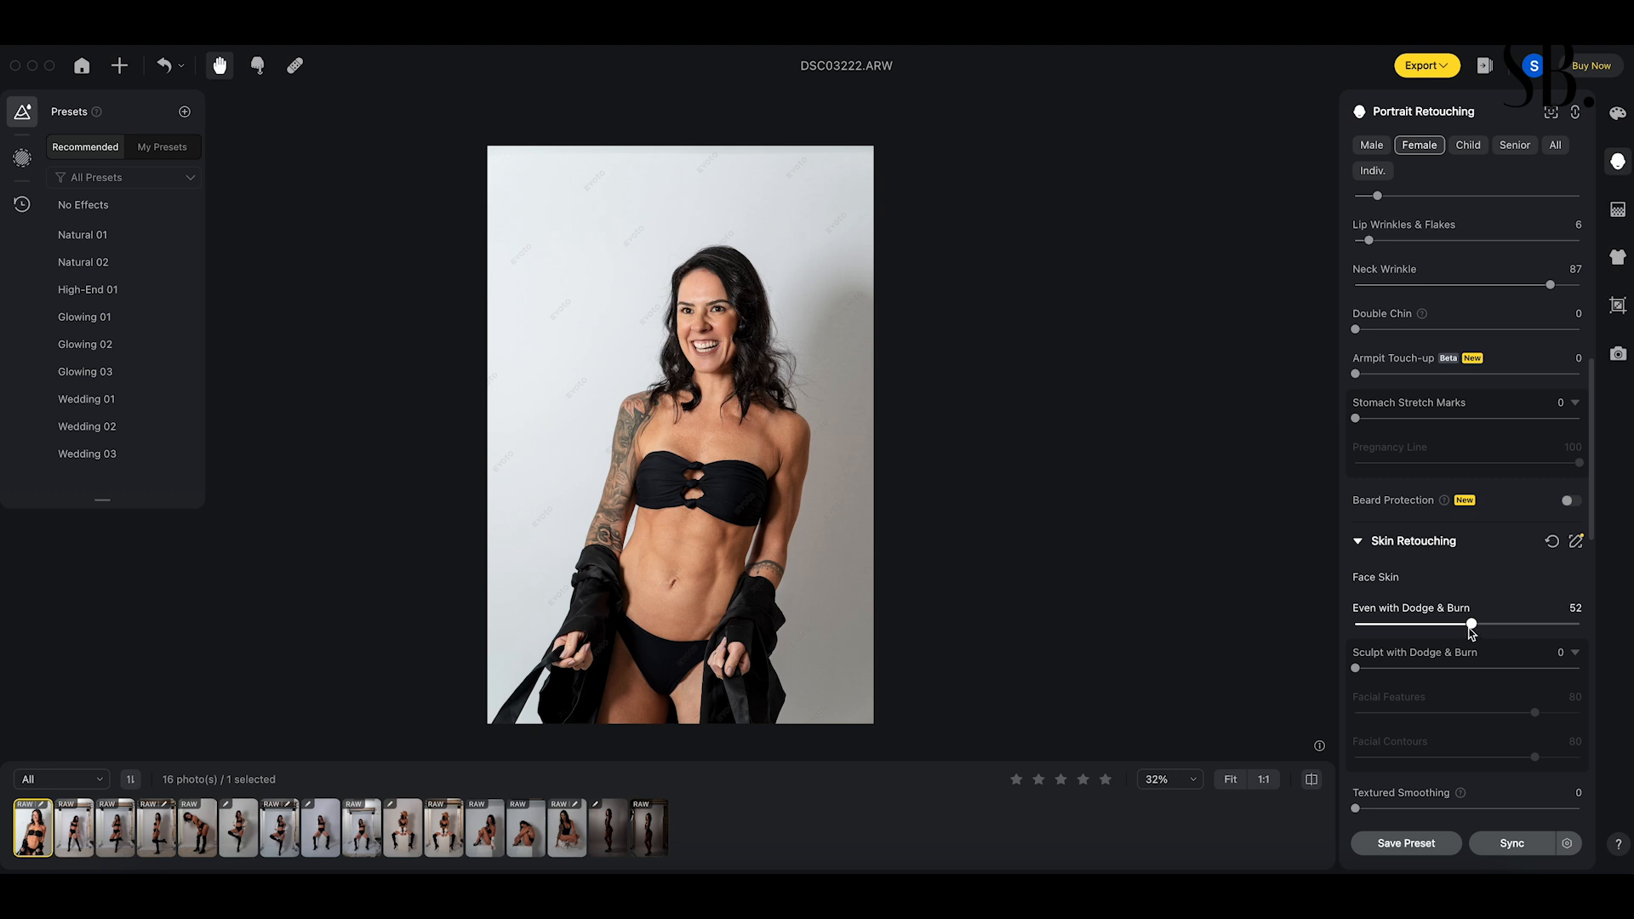
pyautogui.click(1311, 781)
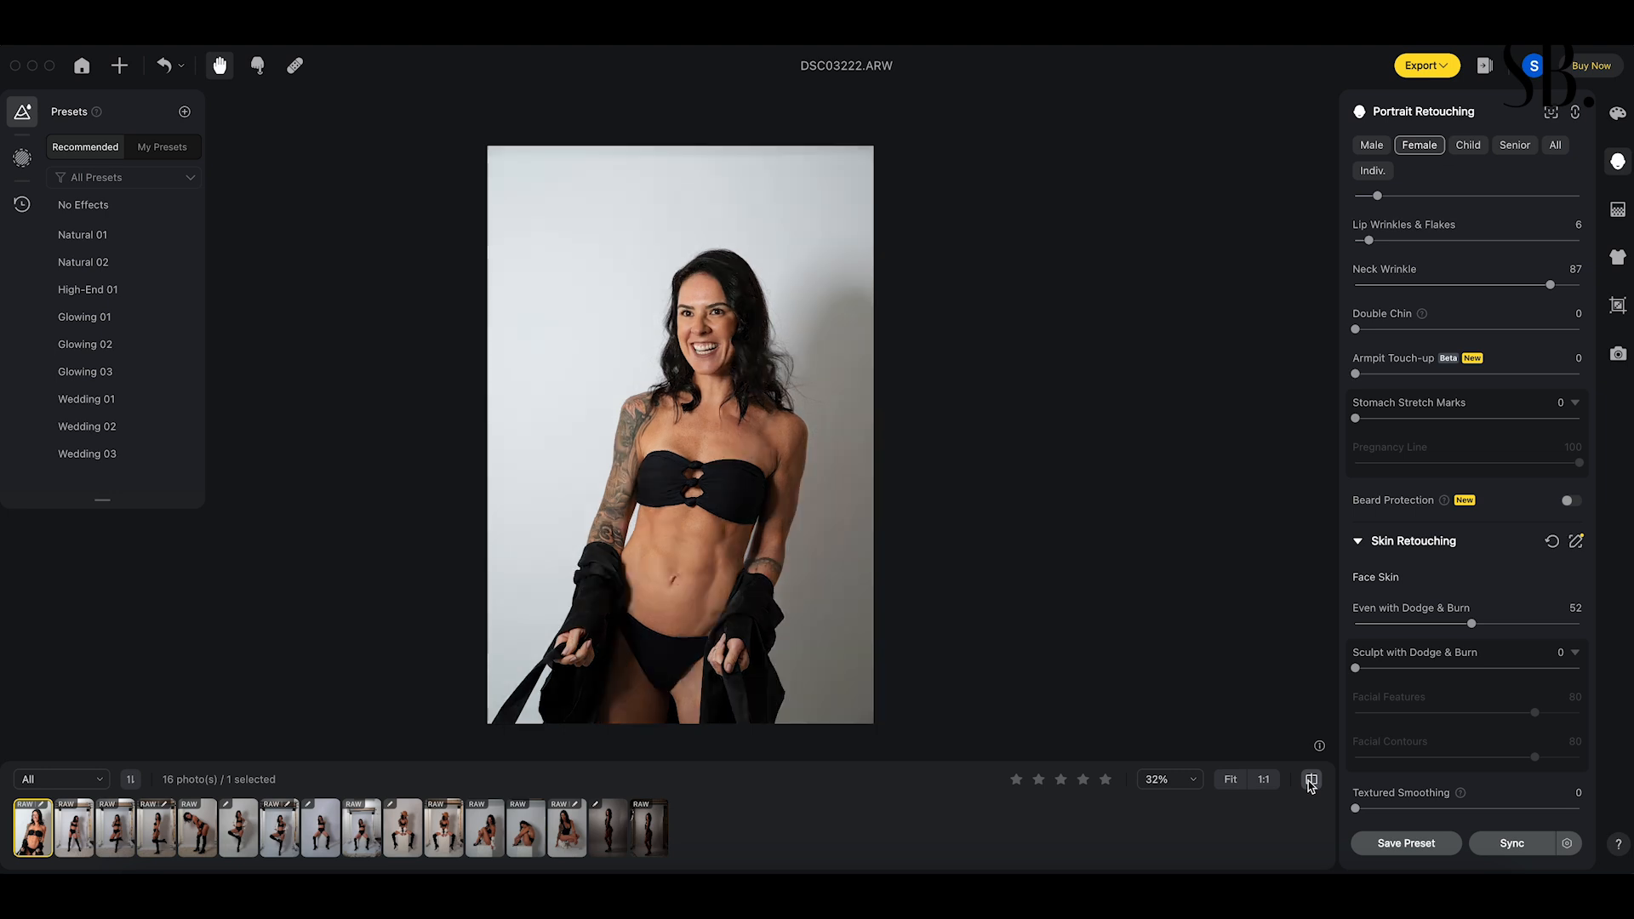
pyautogui.click(1310, 781)
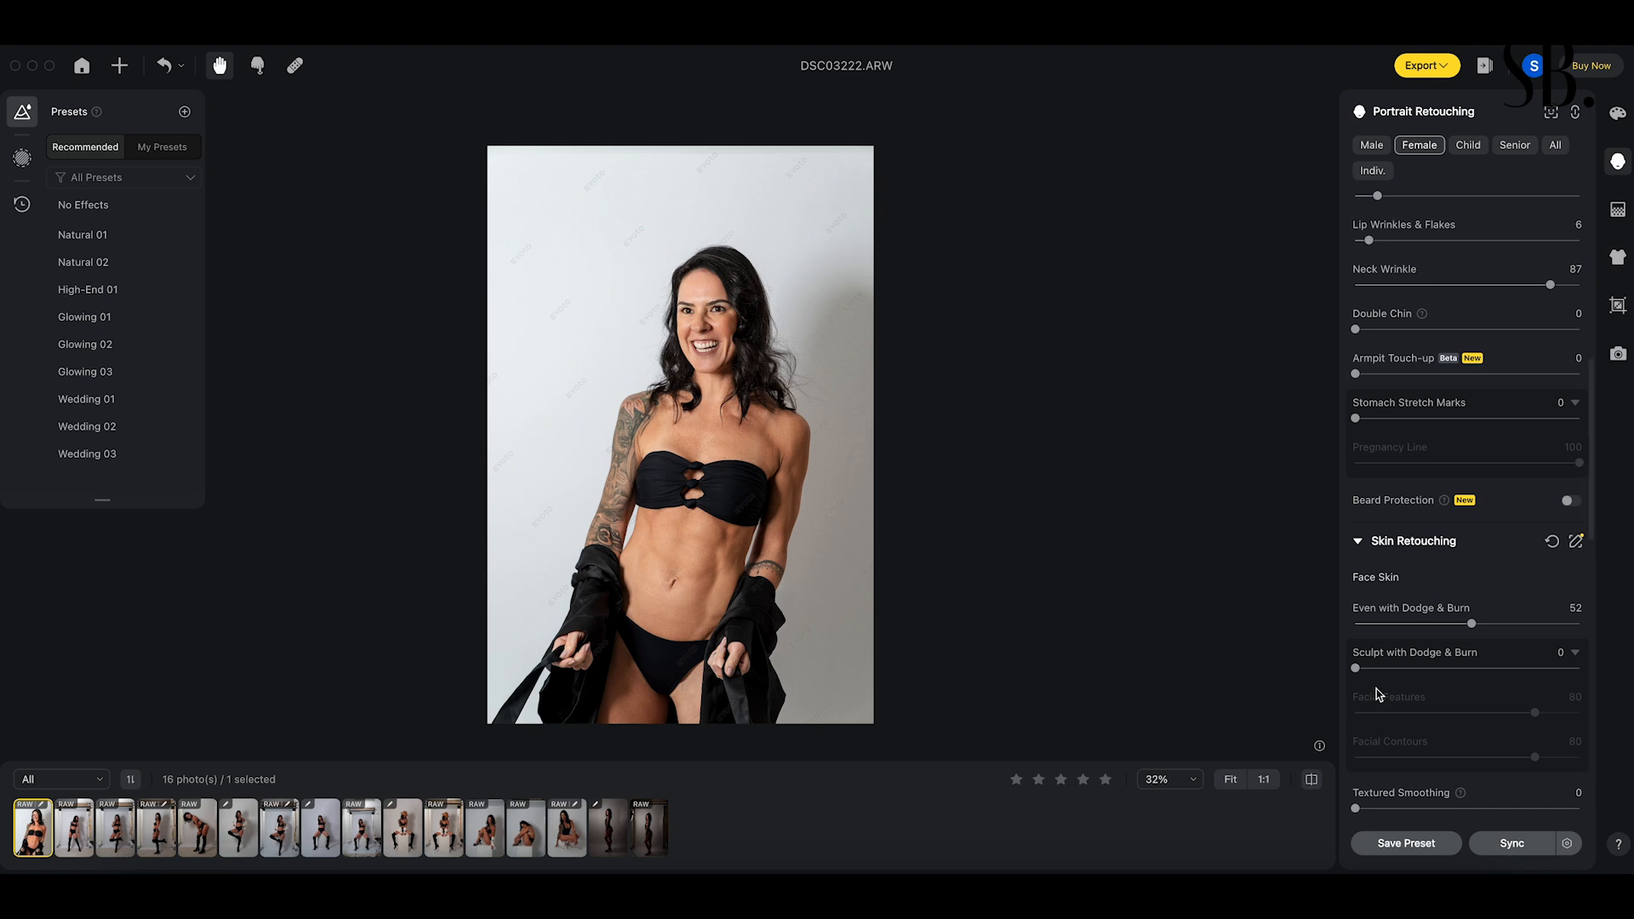
# - Set the face skin's Sculpt with Dodge & Burn to 38 after trying 44, and compare with the original
pyautogui.moveTo(1355, 669); pyautogui.dragTo(1458, 670)
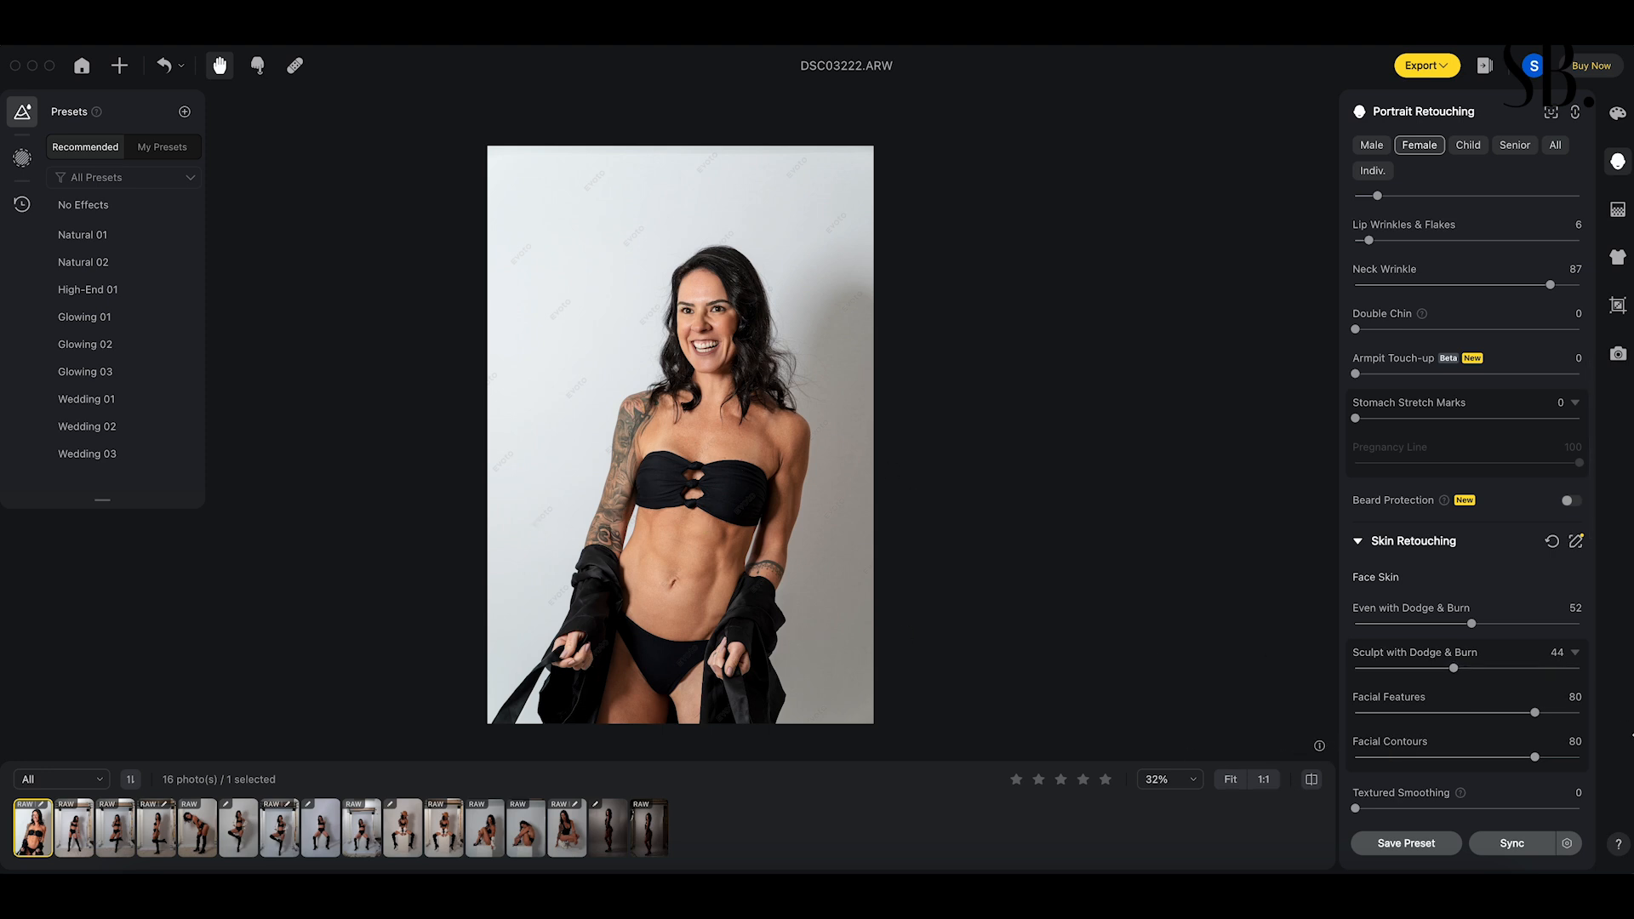
pyautogui.moveTo(1455, 669); pyautogui.dragTo(1443, 672)
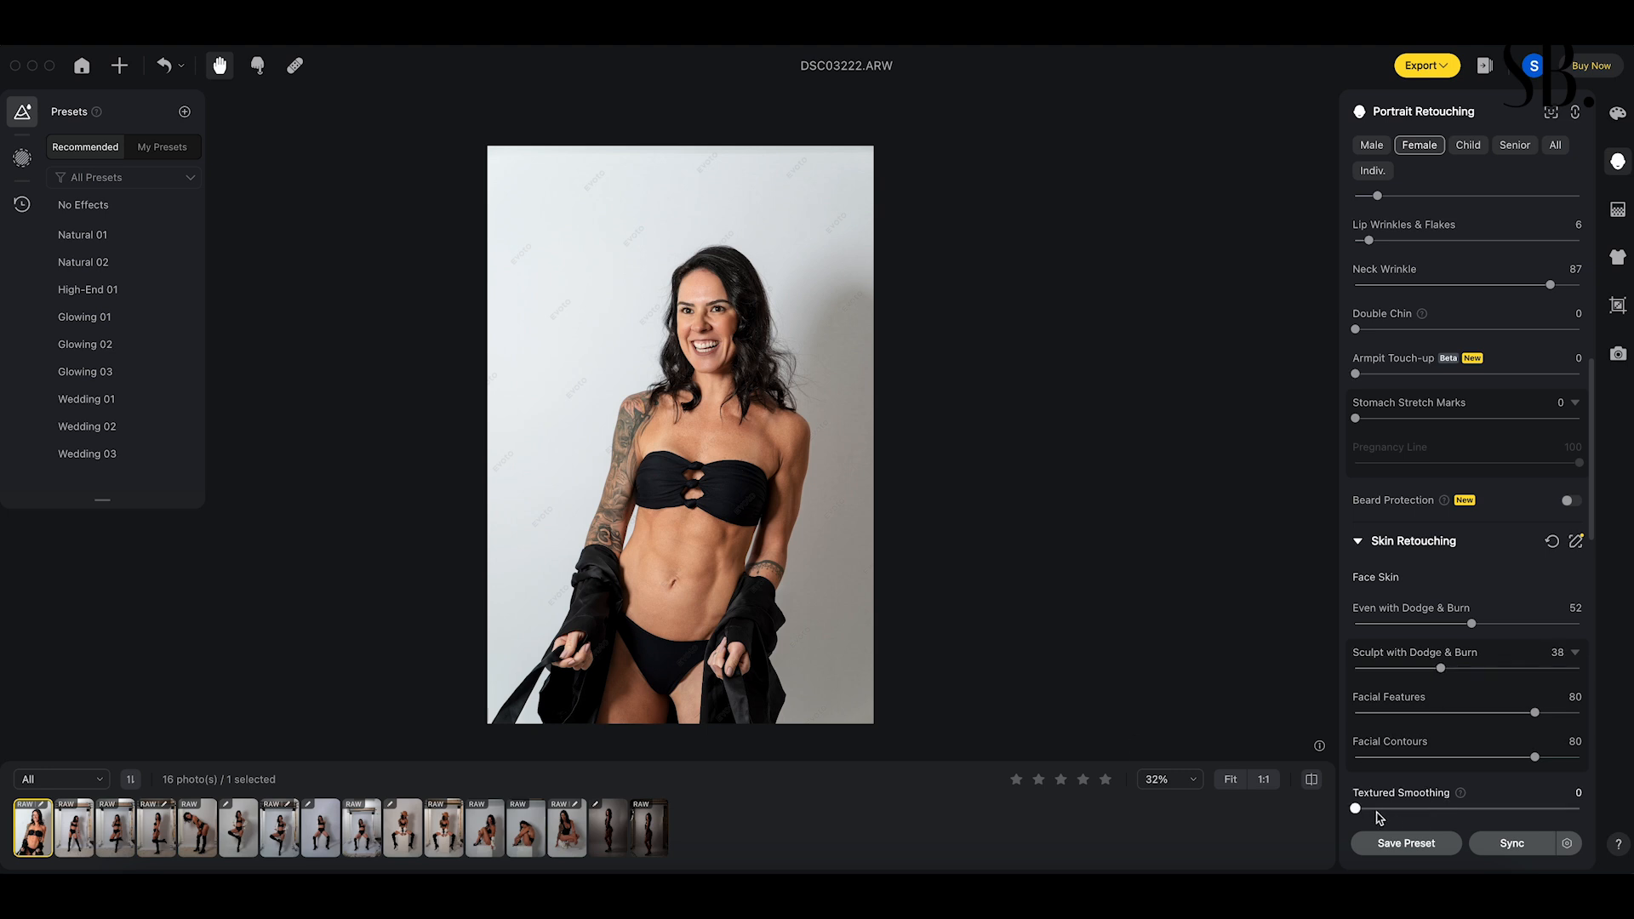
pyautogui.click(1311, 780)
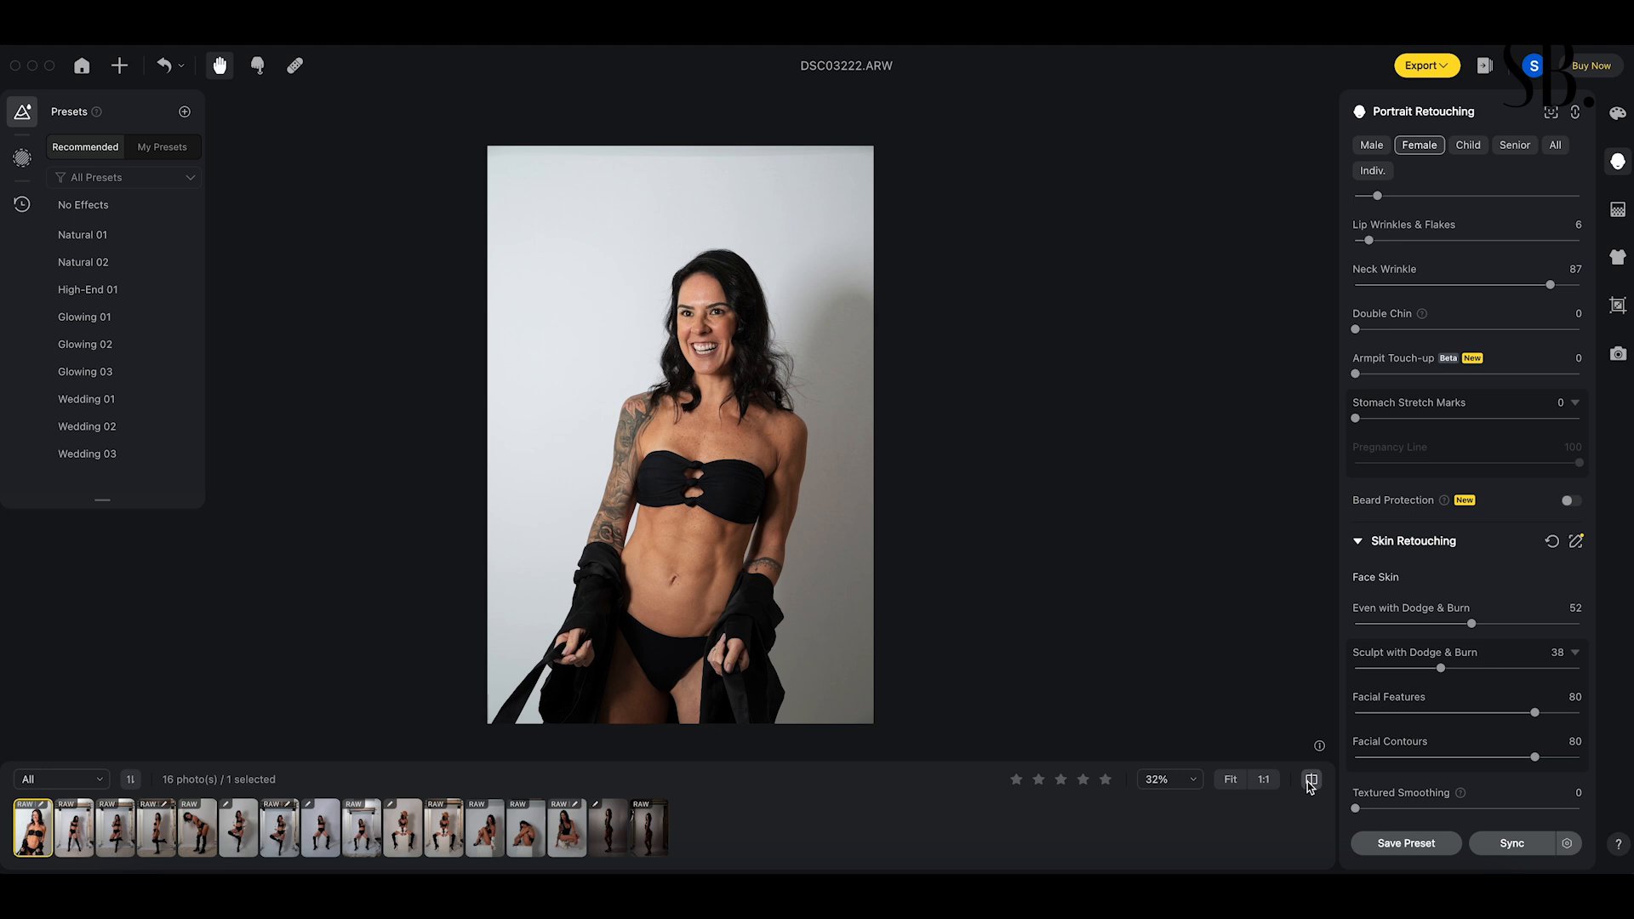
pyautogui.click(1311, 780)
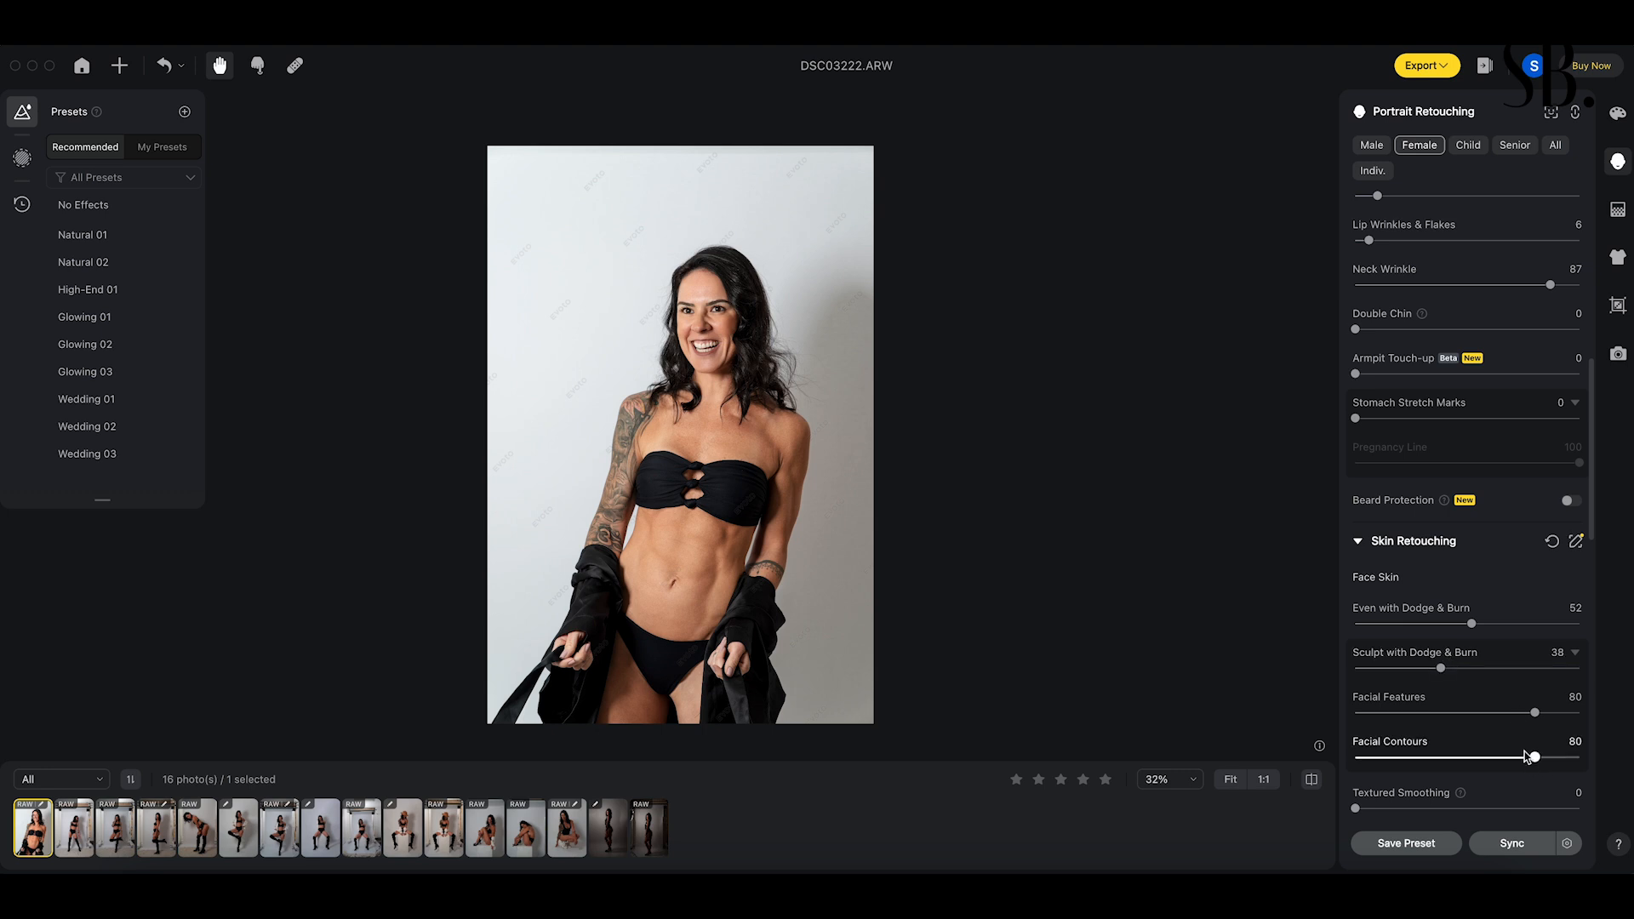
# - Examine the face at 100% against the original to judge the dodge and burn adjustments
pyautogui.scroll(-2, 1532, 763)
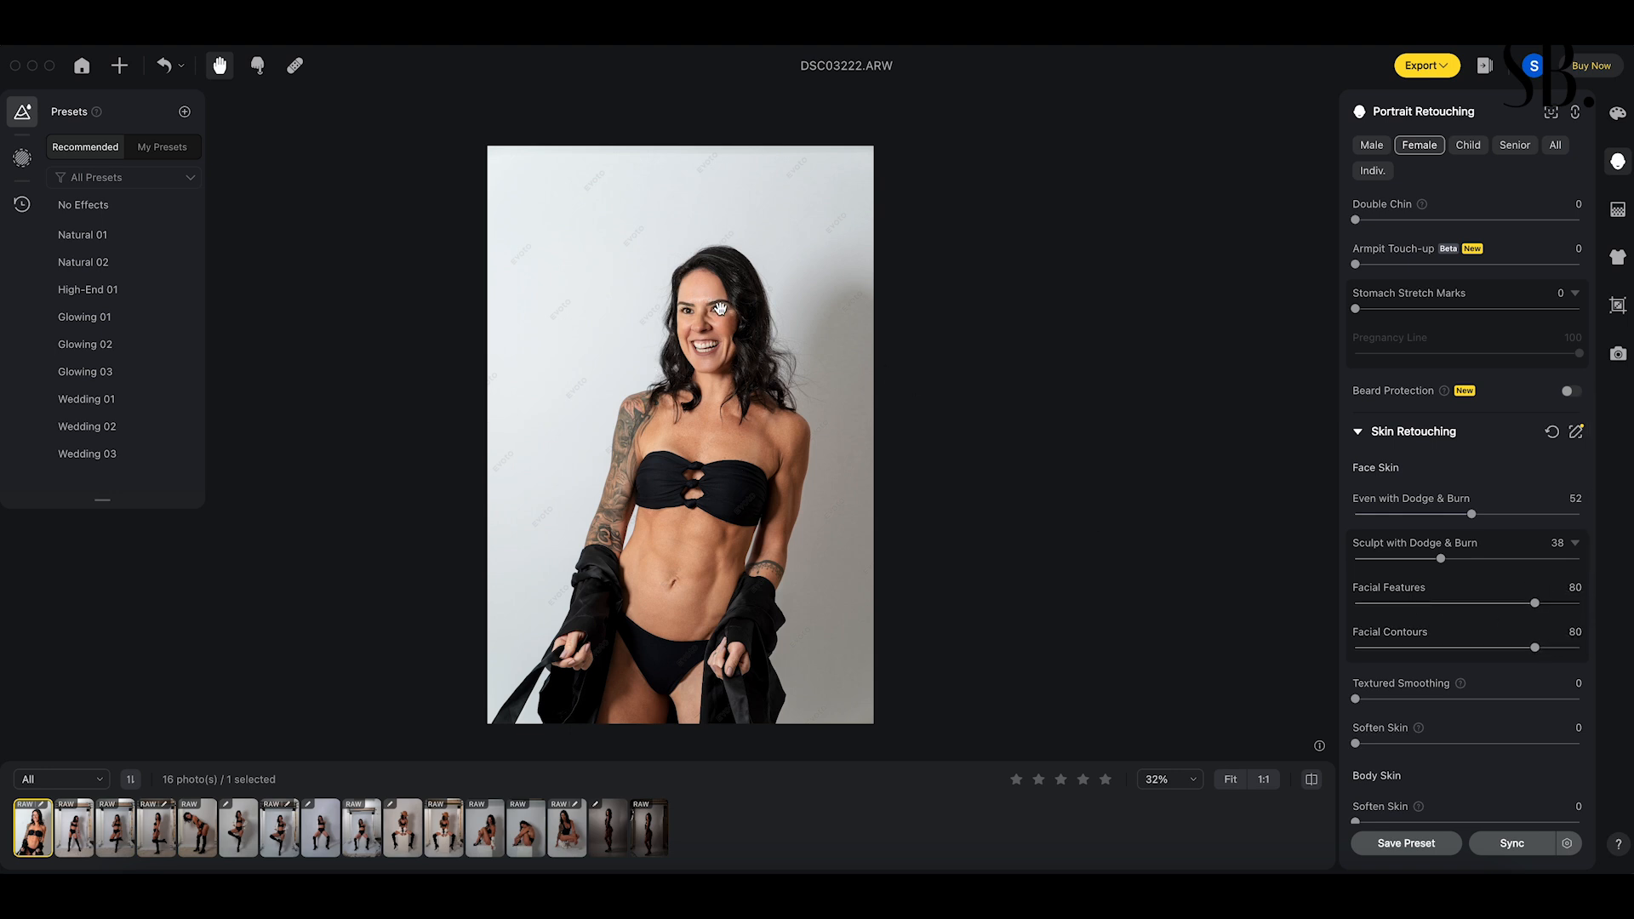
pyautogui.click(1187, 782)
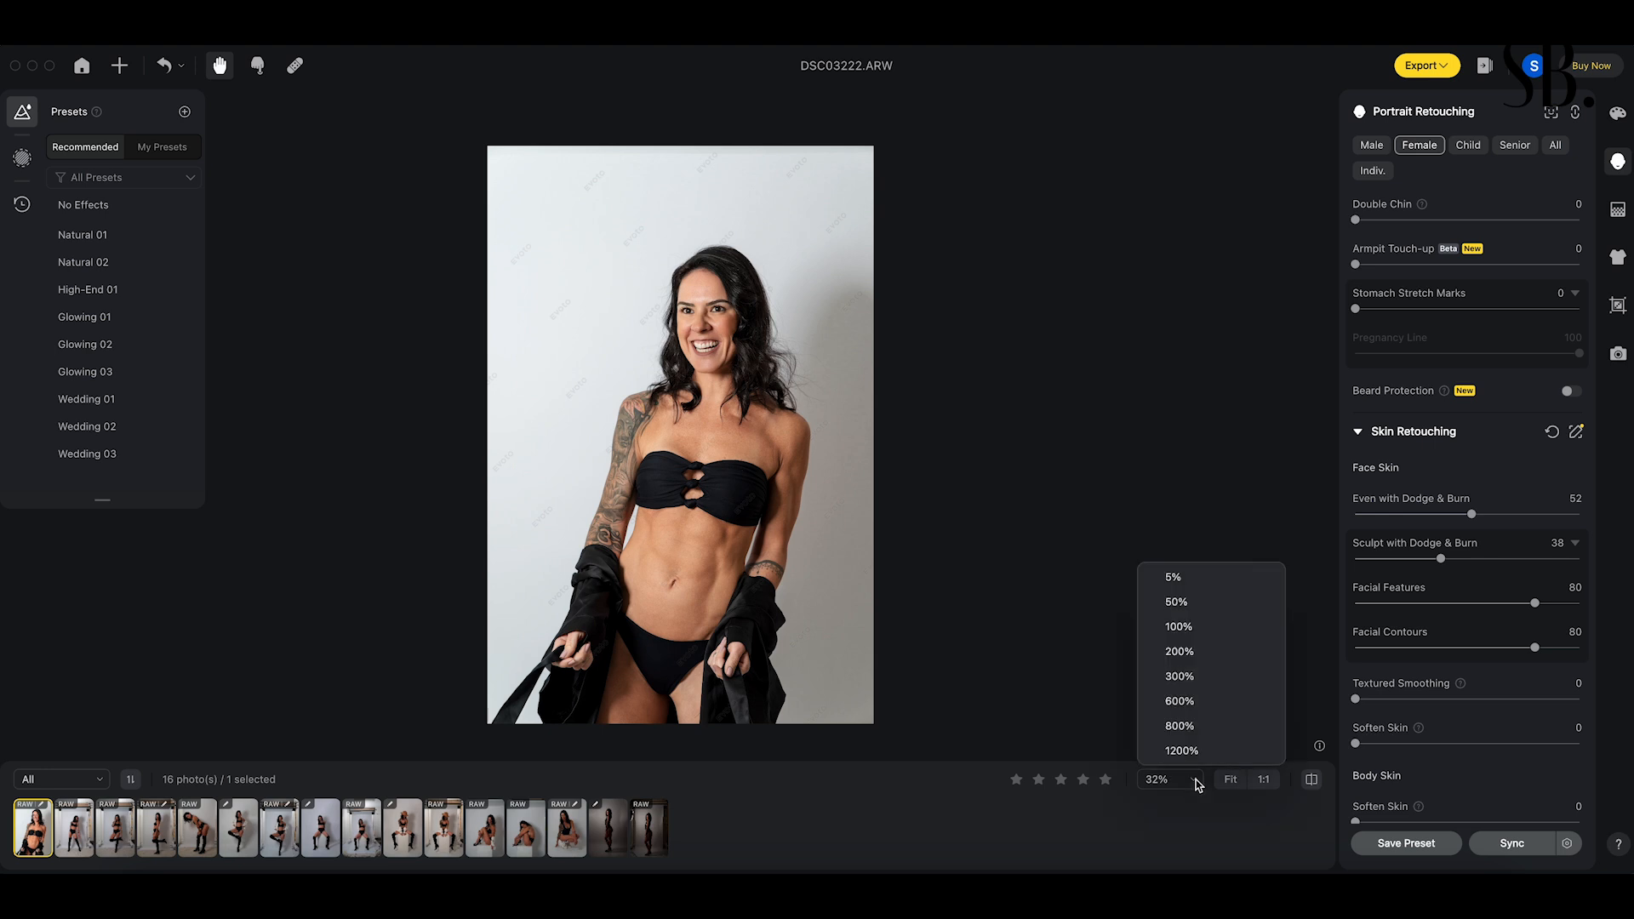
pyautogui.click(1180, 628)
pyautogui.moveTo(643, 354); pyautogui.dragTo(734, 760)
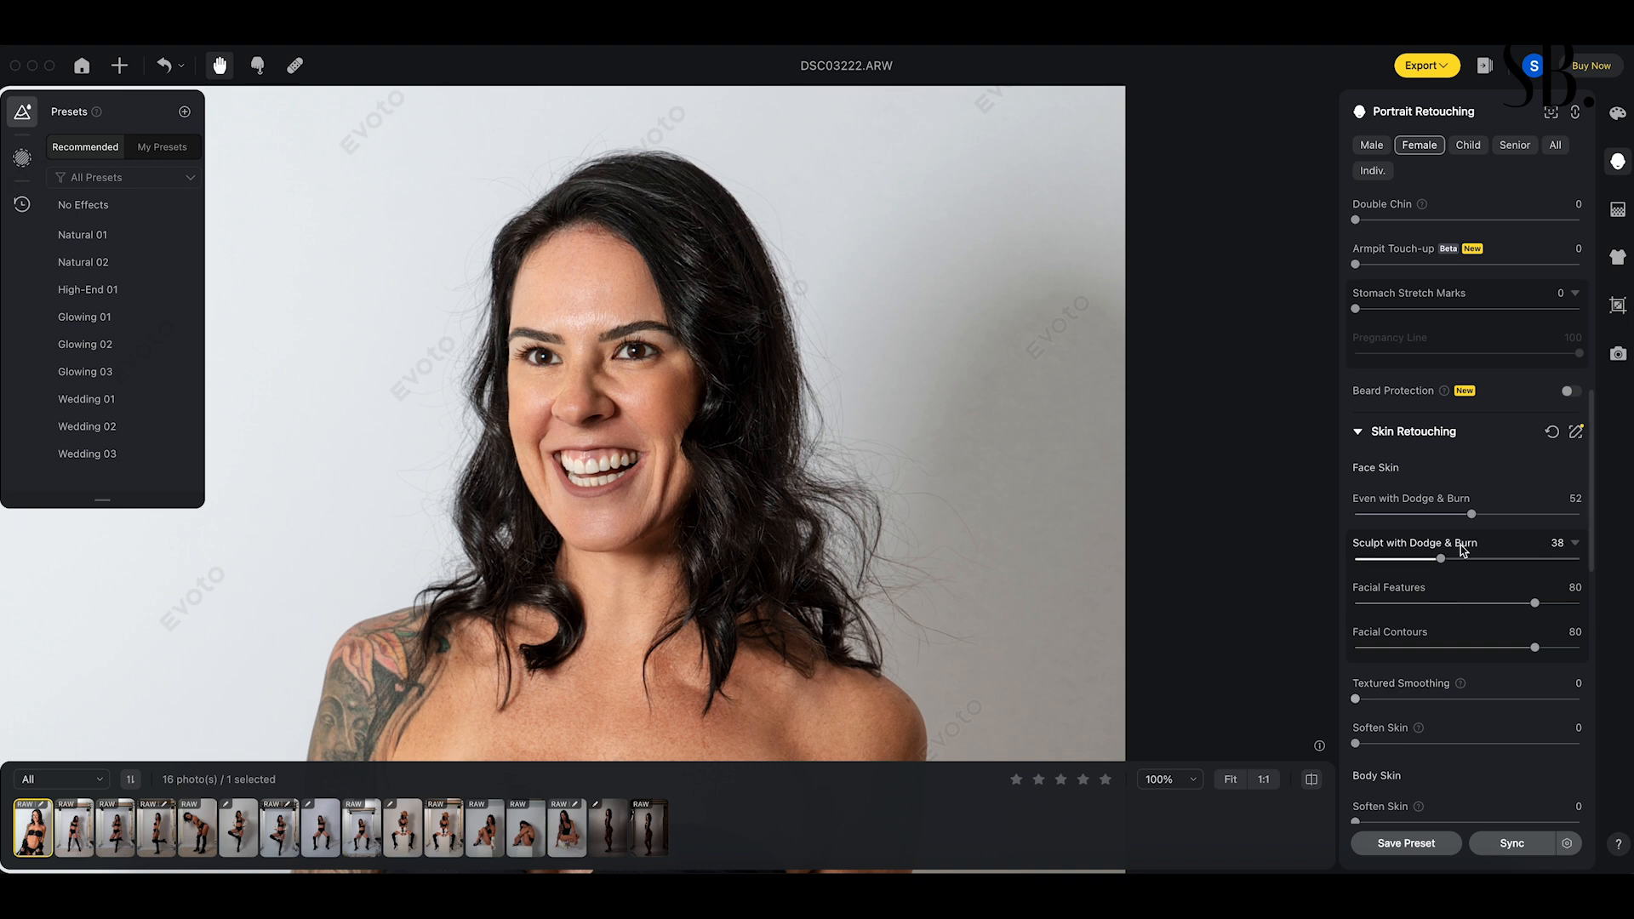
pyautogui.click(1311, 781)
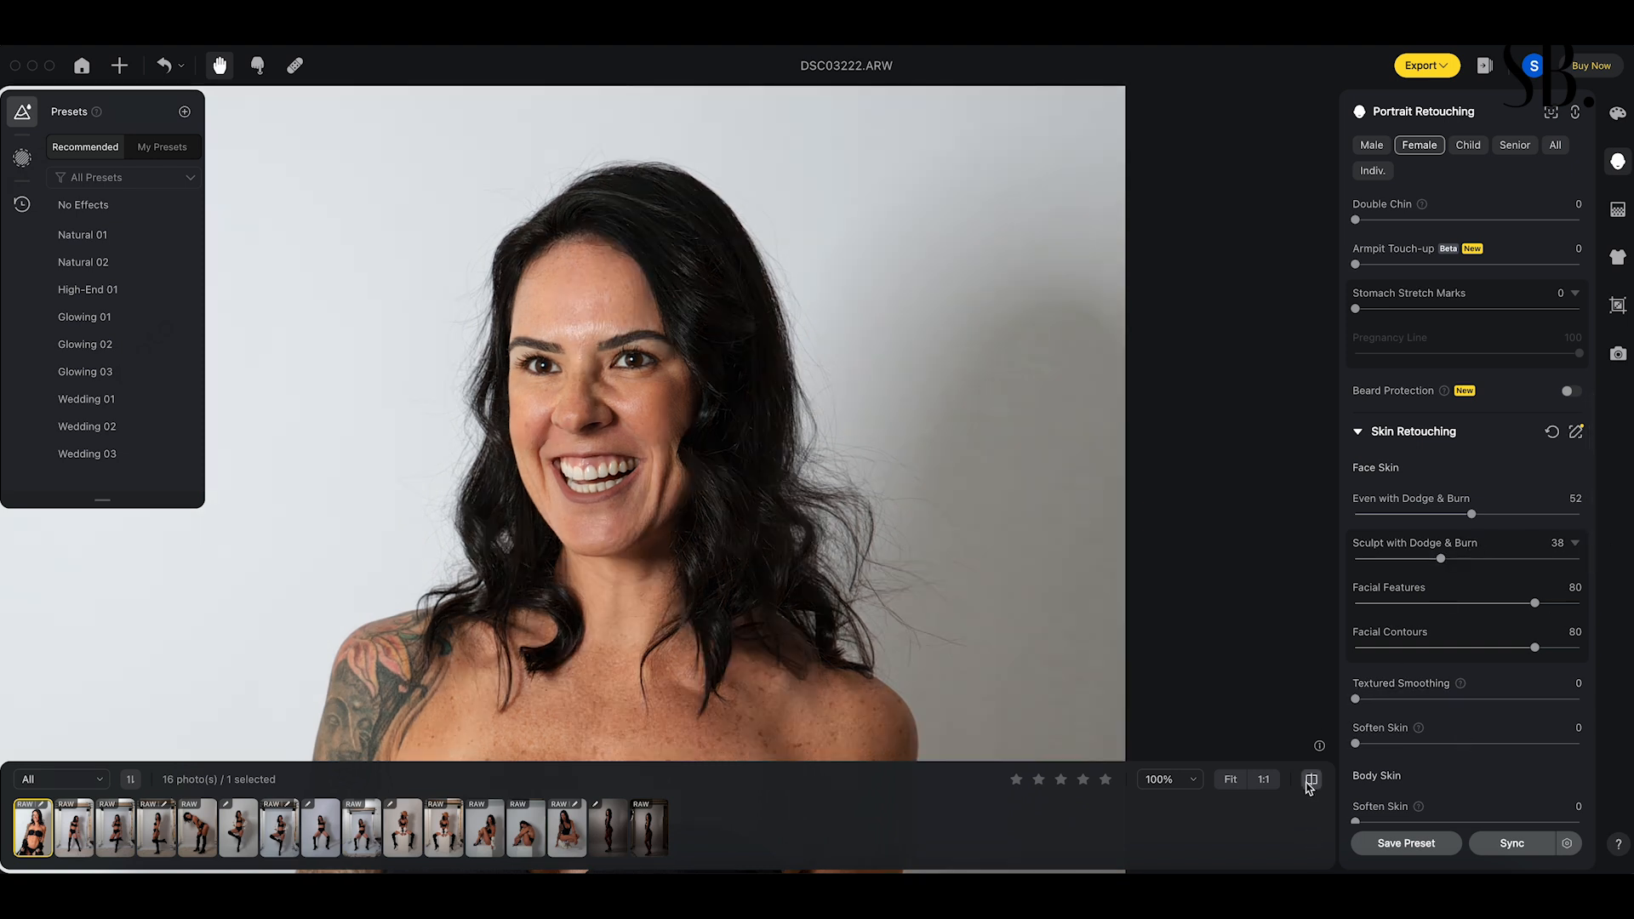
pyautogui.click(1310, 781)
pyautogui.click(1311, 781)
pyautogui.click(1311, 781)
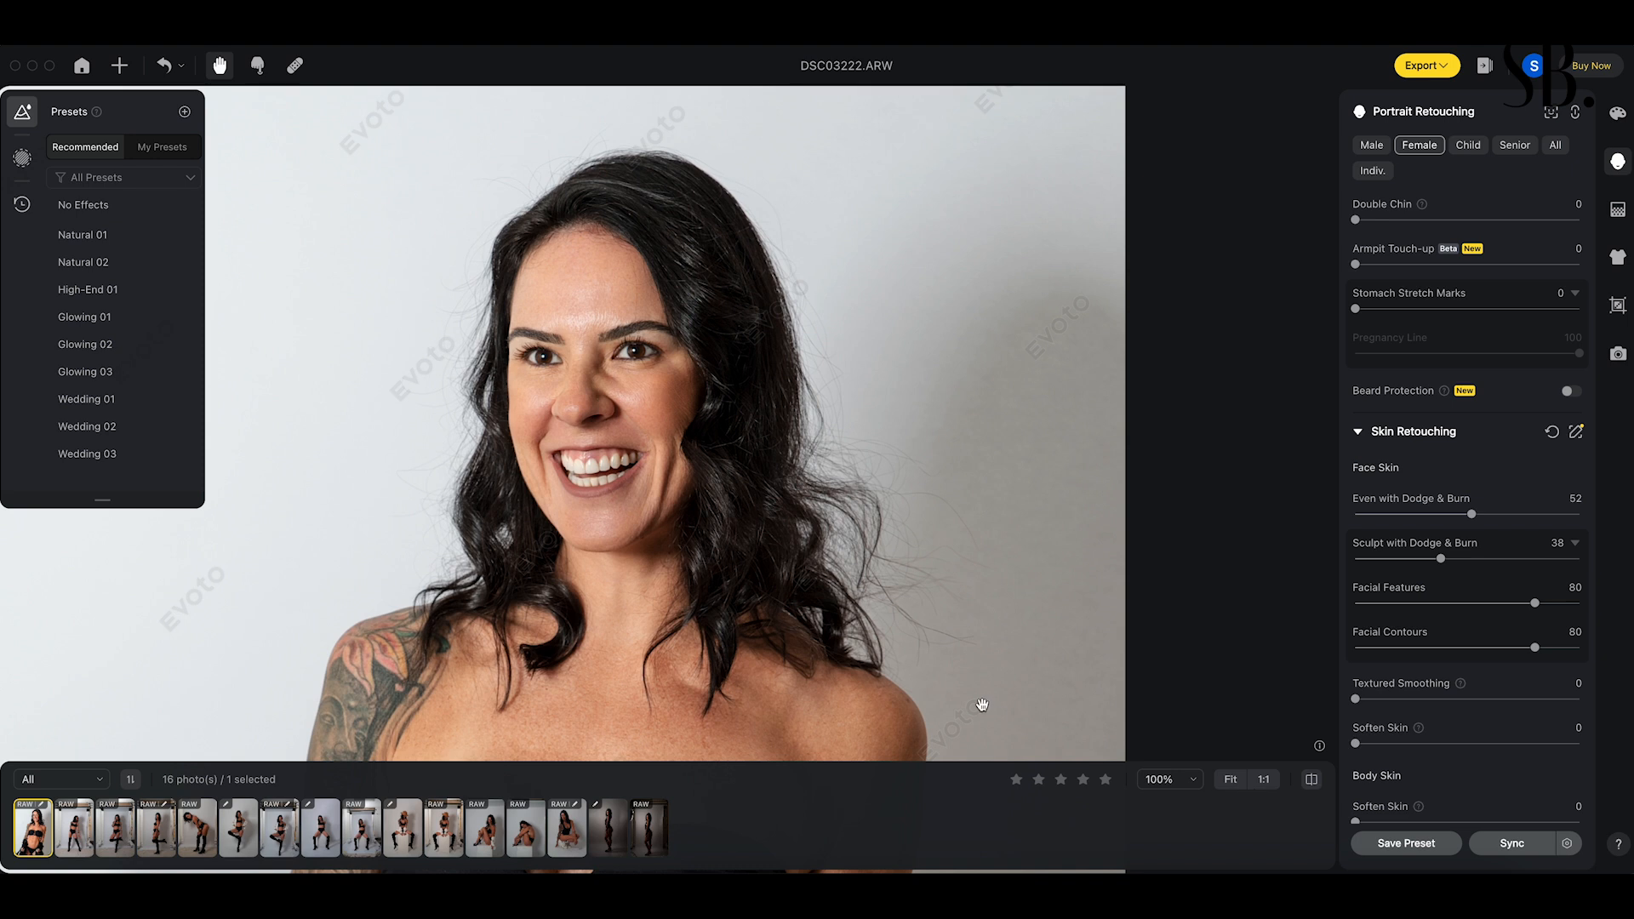
pyautogui.moveTo(1179, 673); pyautogui.dragTo(1163, 622)
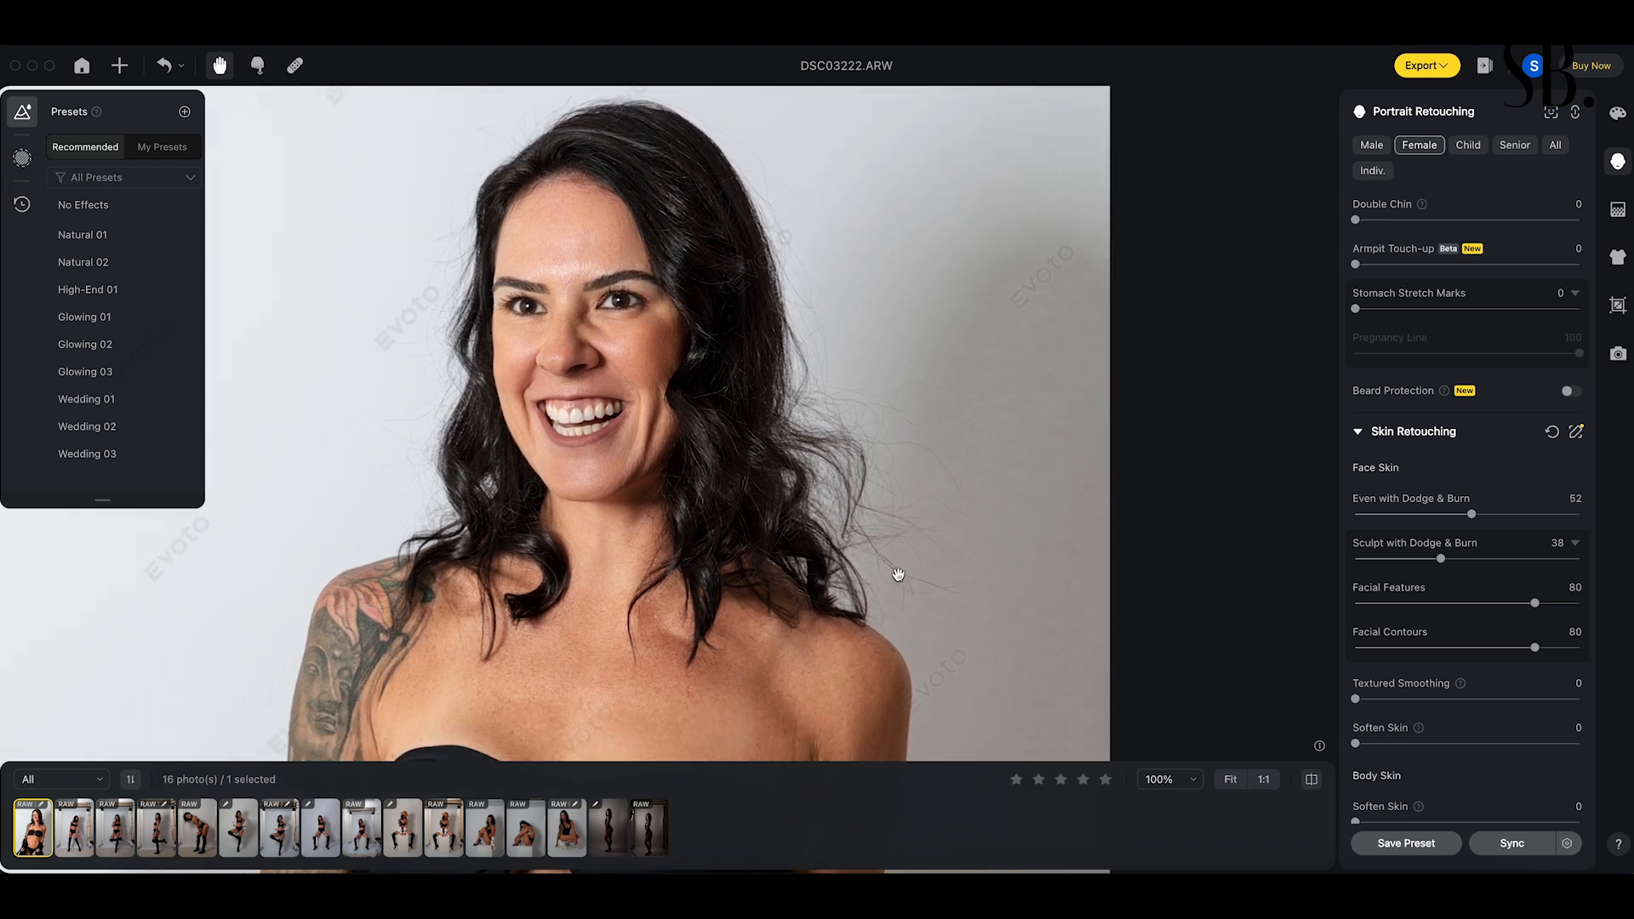
pyautogui.scroll(-2, 898, 575)
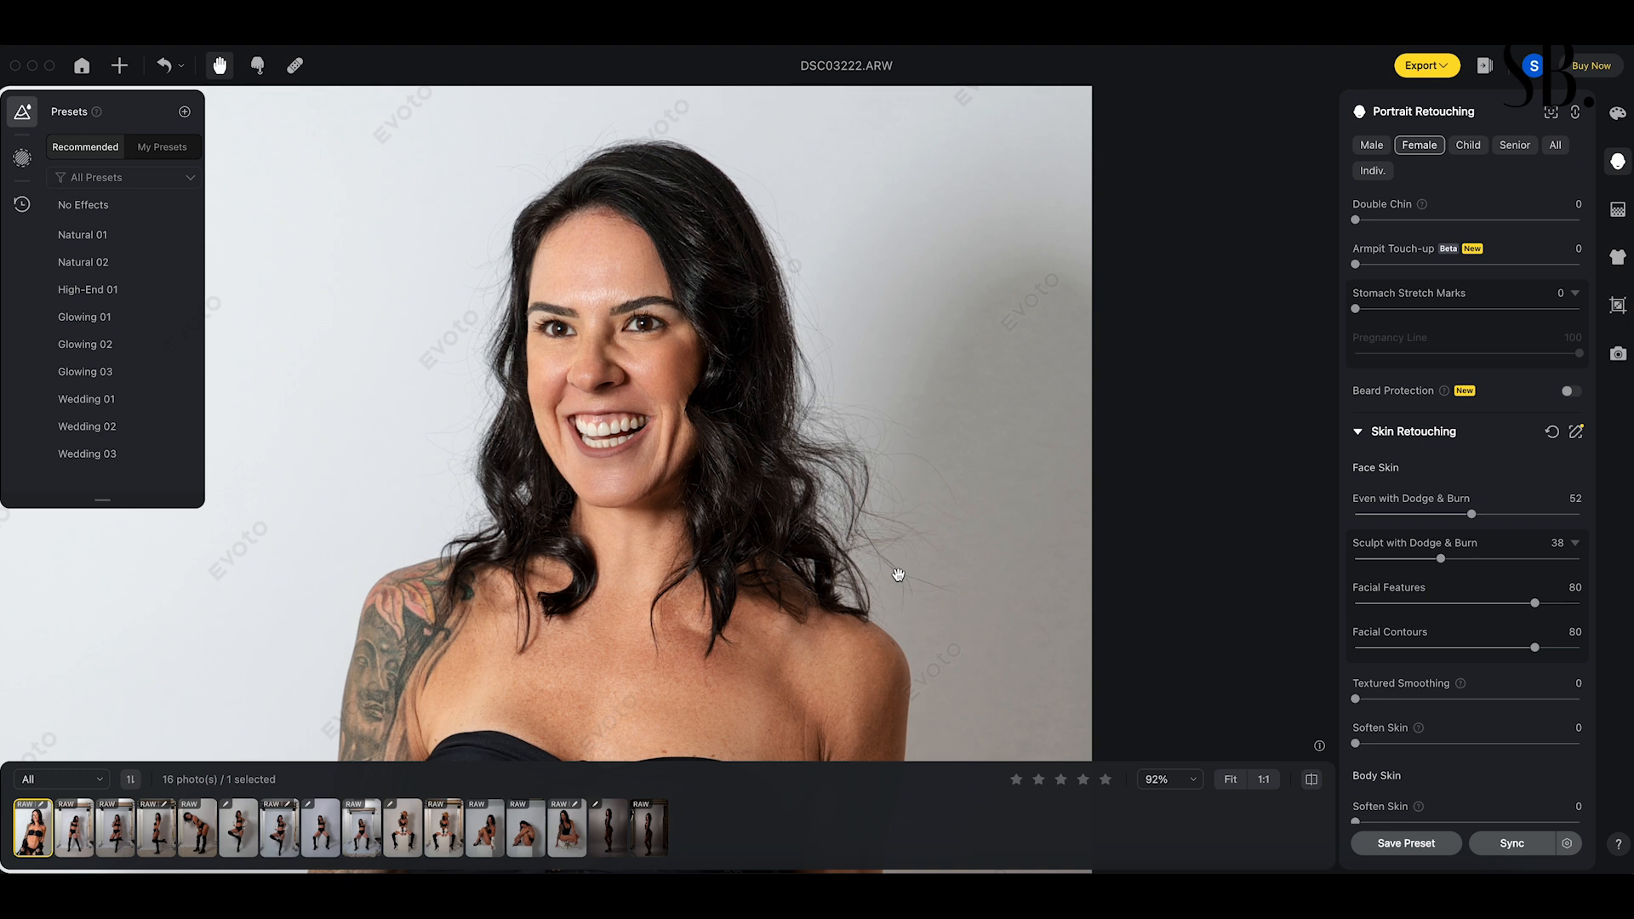
pyautogui.scroll(-1, 877, 561)
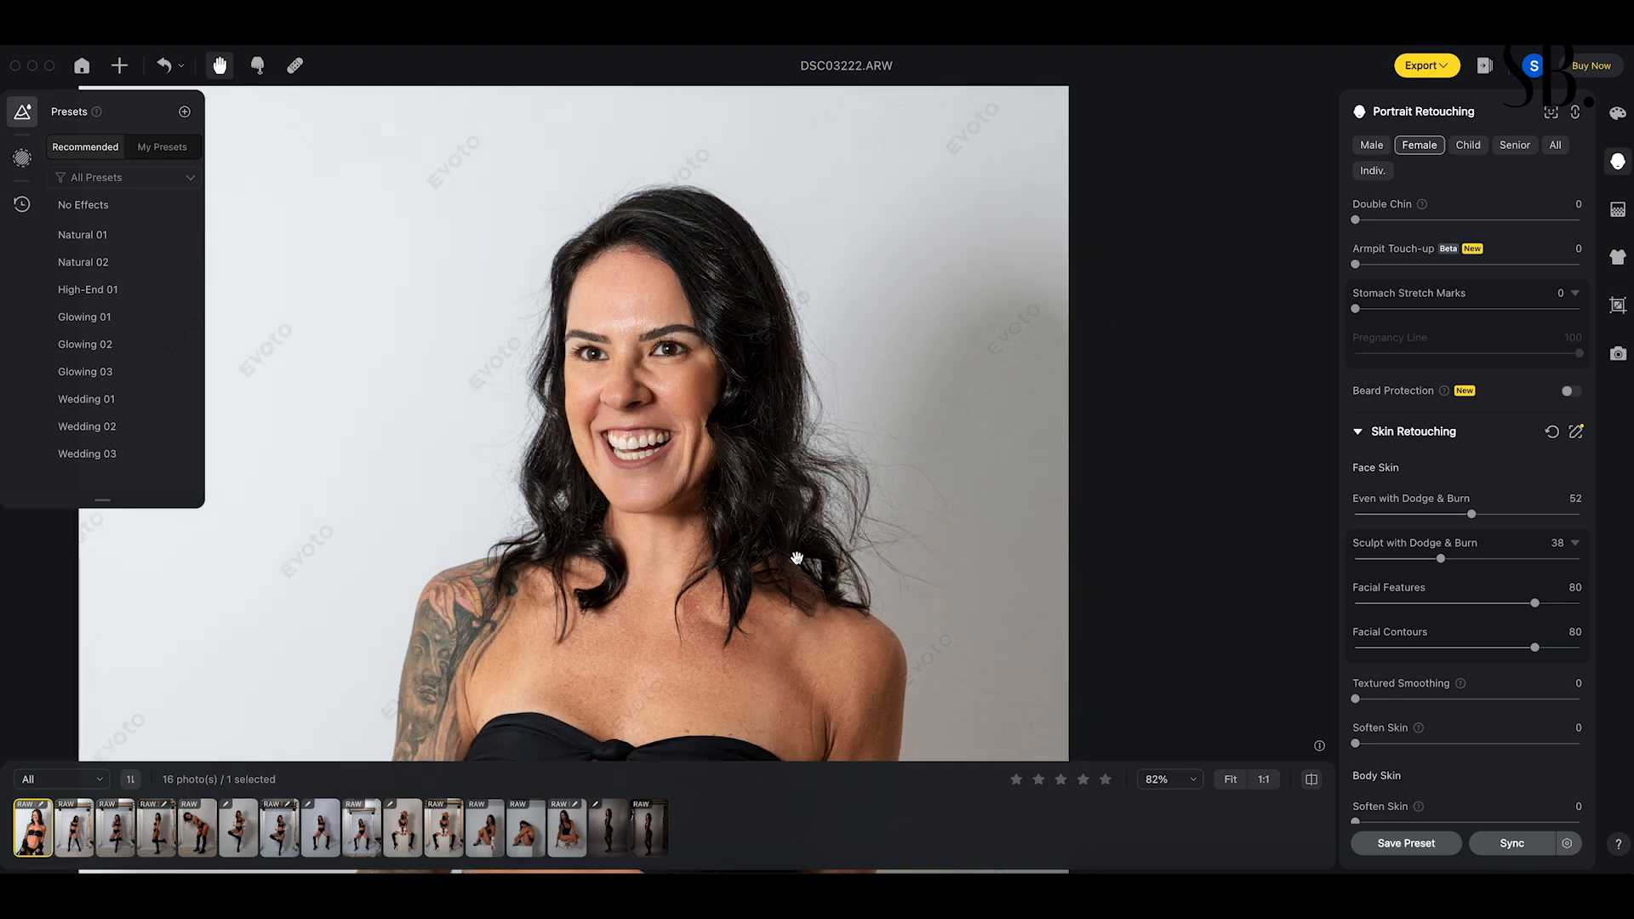
pyautogui.scroll(-5, 797, 557)
pyautogui.moveTo(752, 579); pyautogui.dragTo(700, 442)
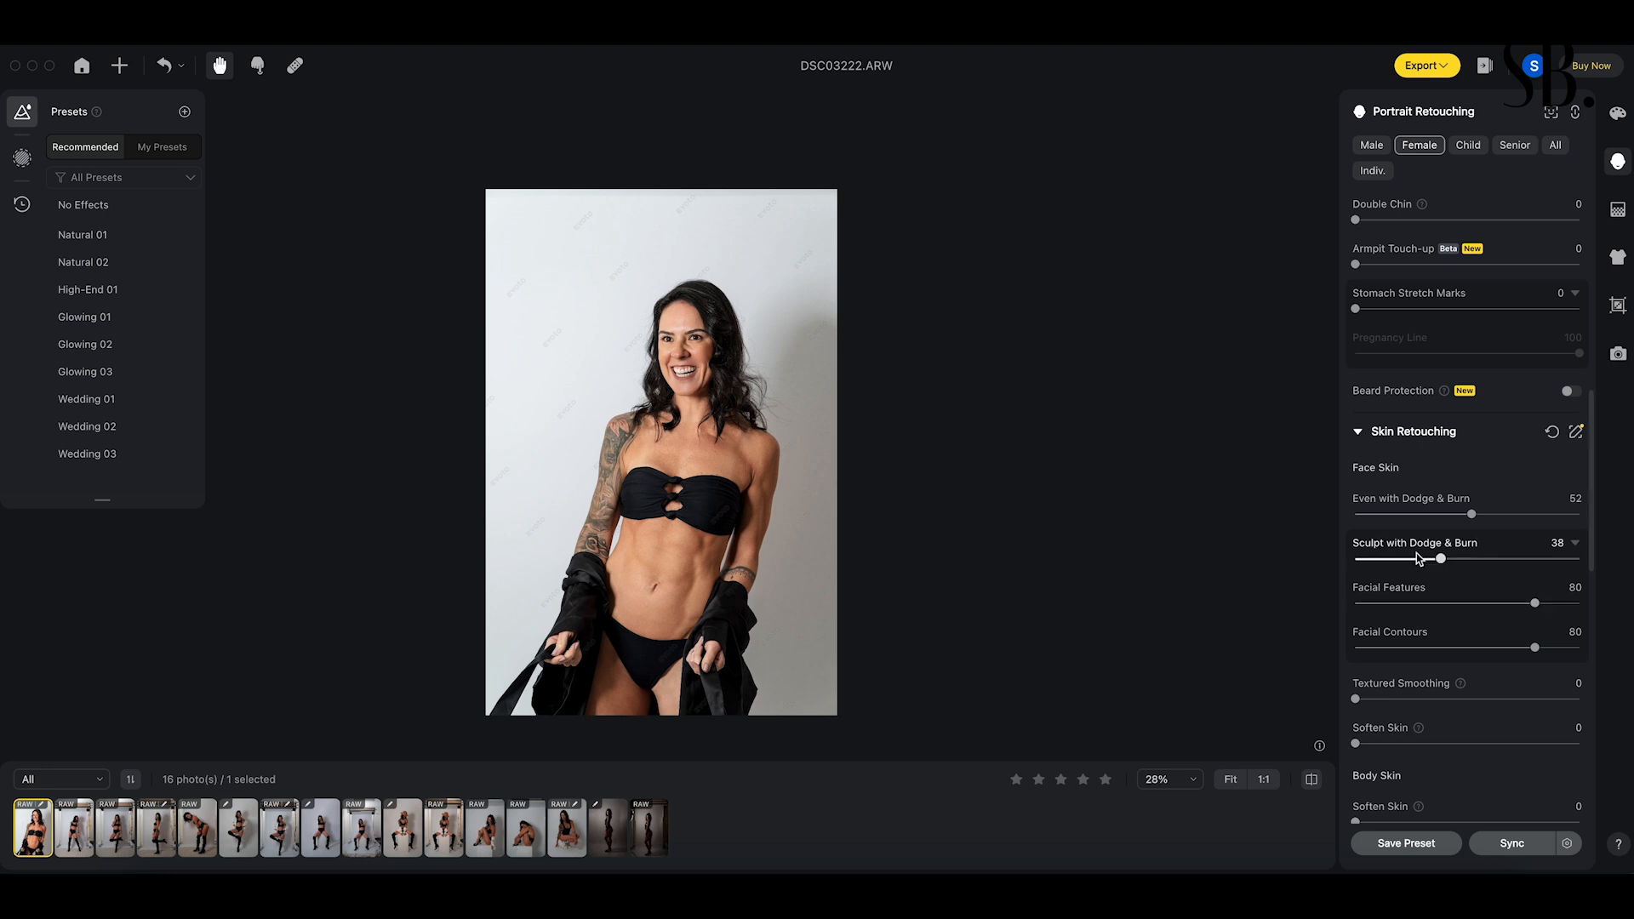
# - Try Textured Smoothing at 36 on the face skin and reset it to 0
pyautogui.scroll(-5, 1438, 555)
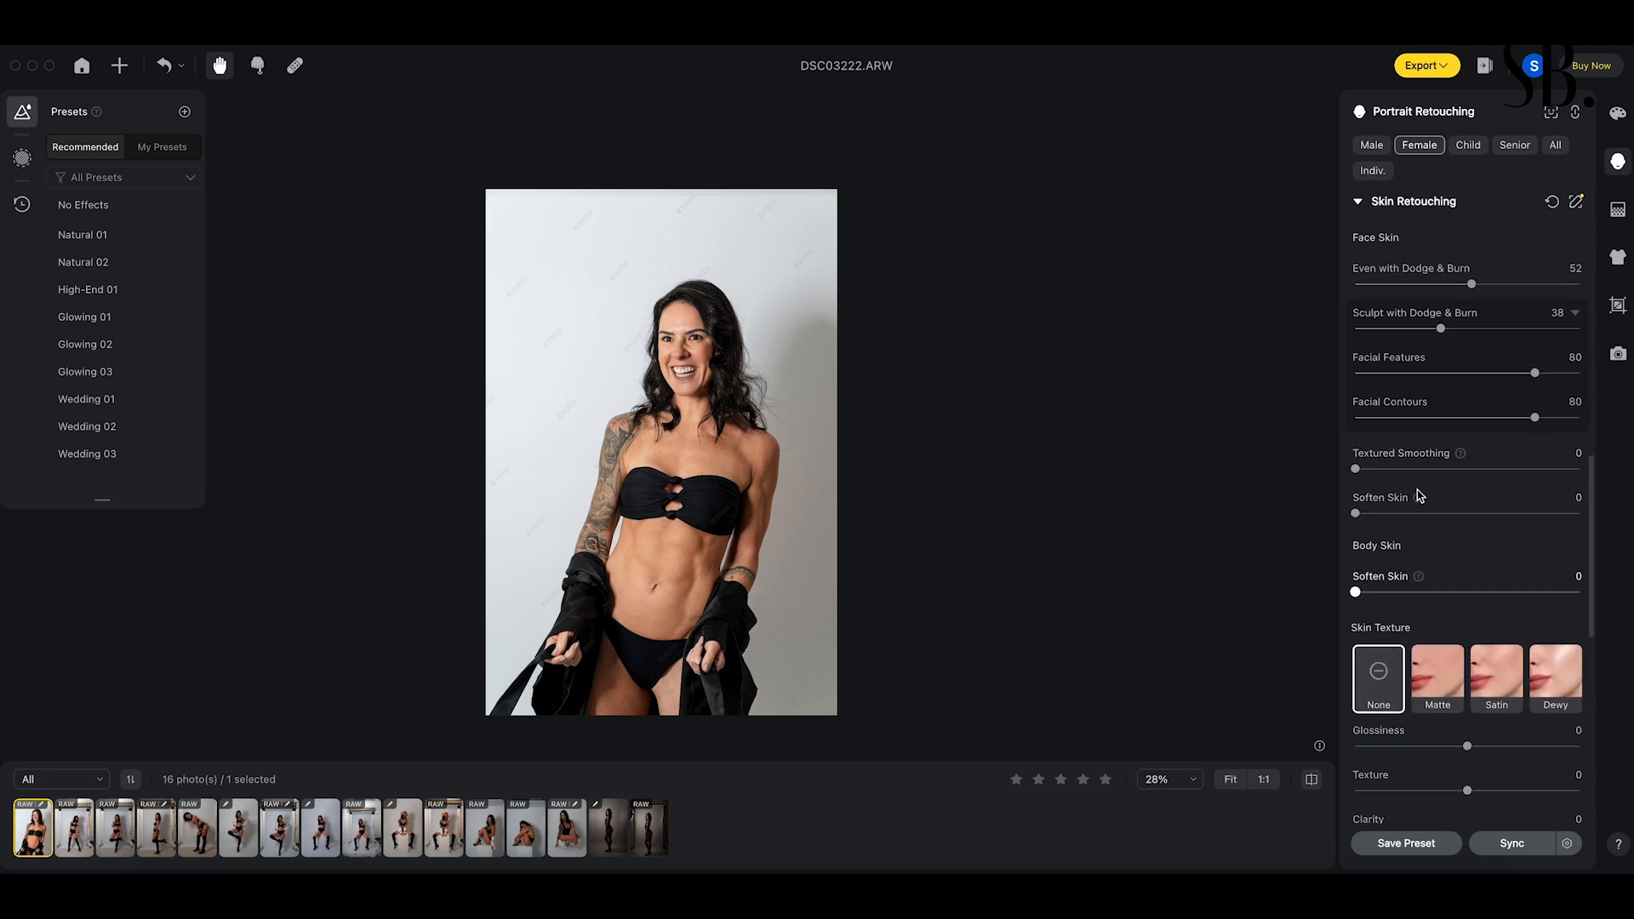
pyautogui.click(1439, 470)
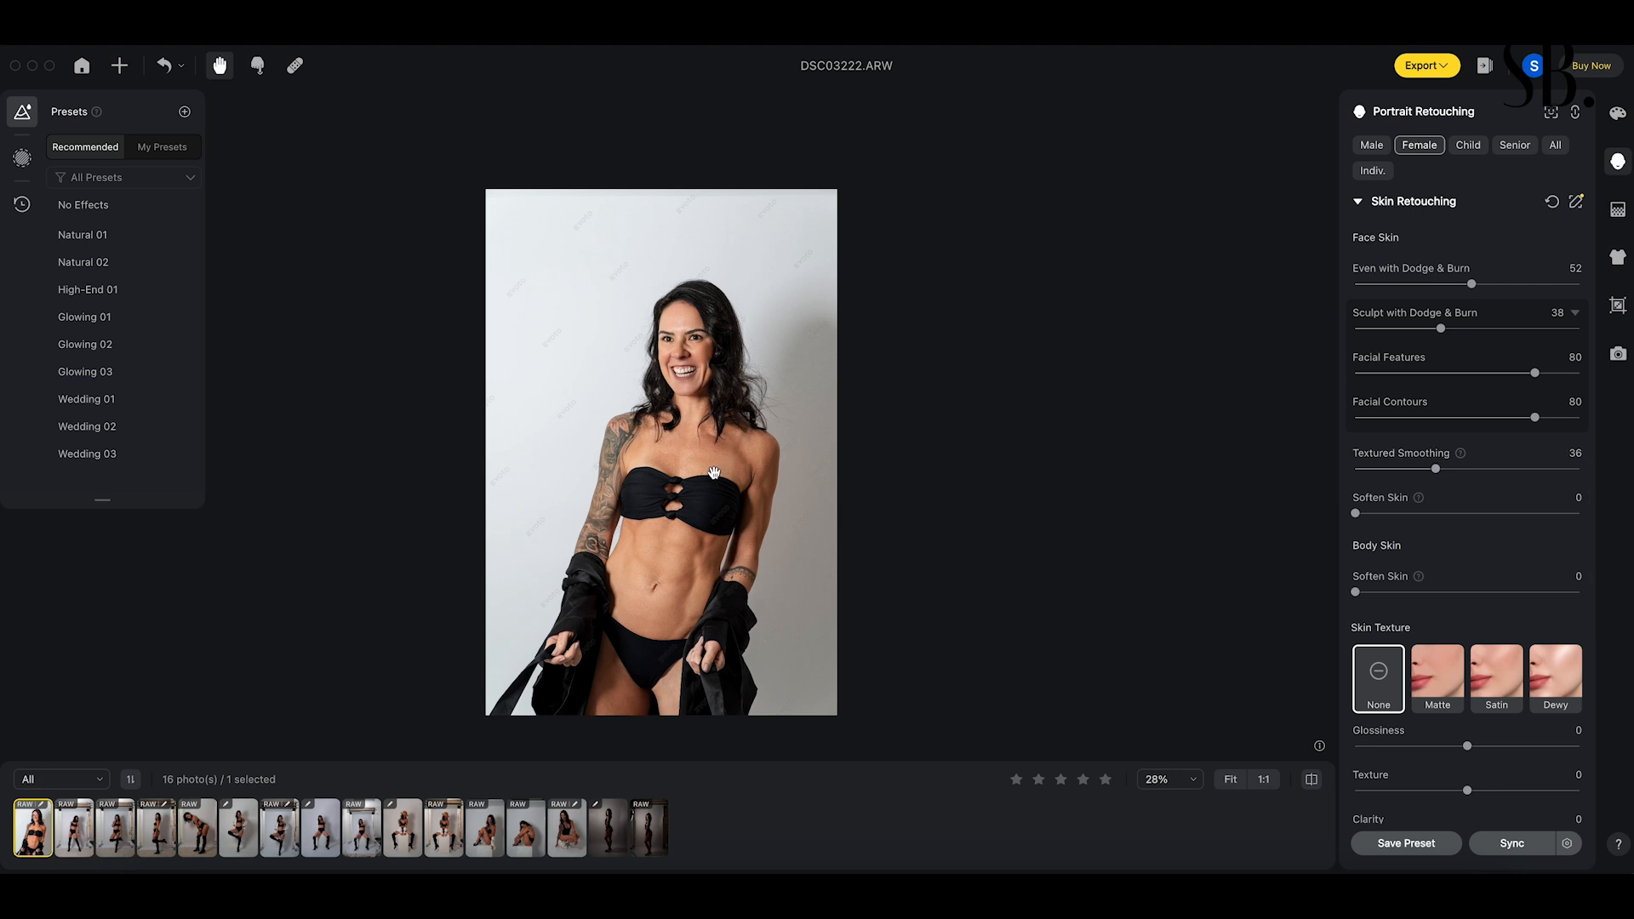
pyautogui.doubleClick(1436, 470)
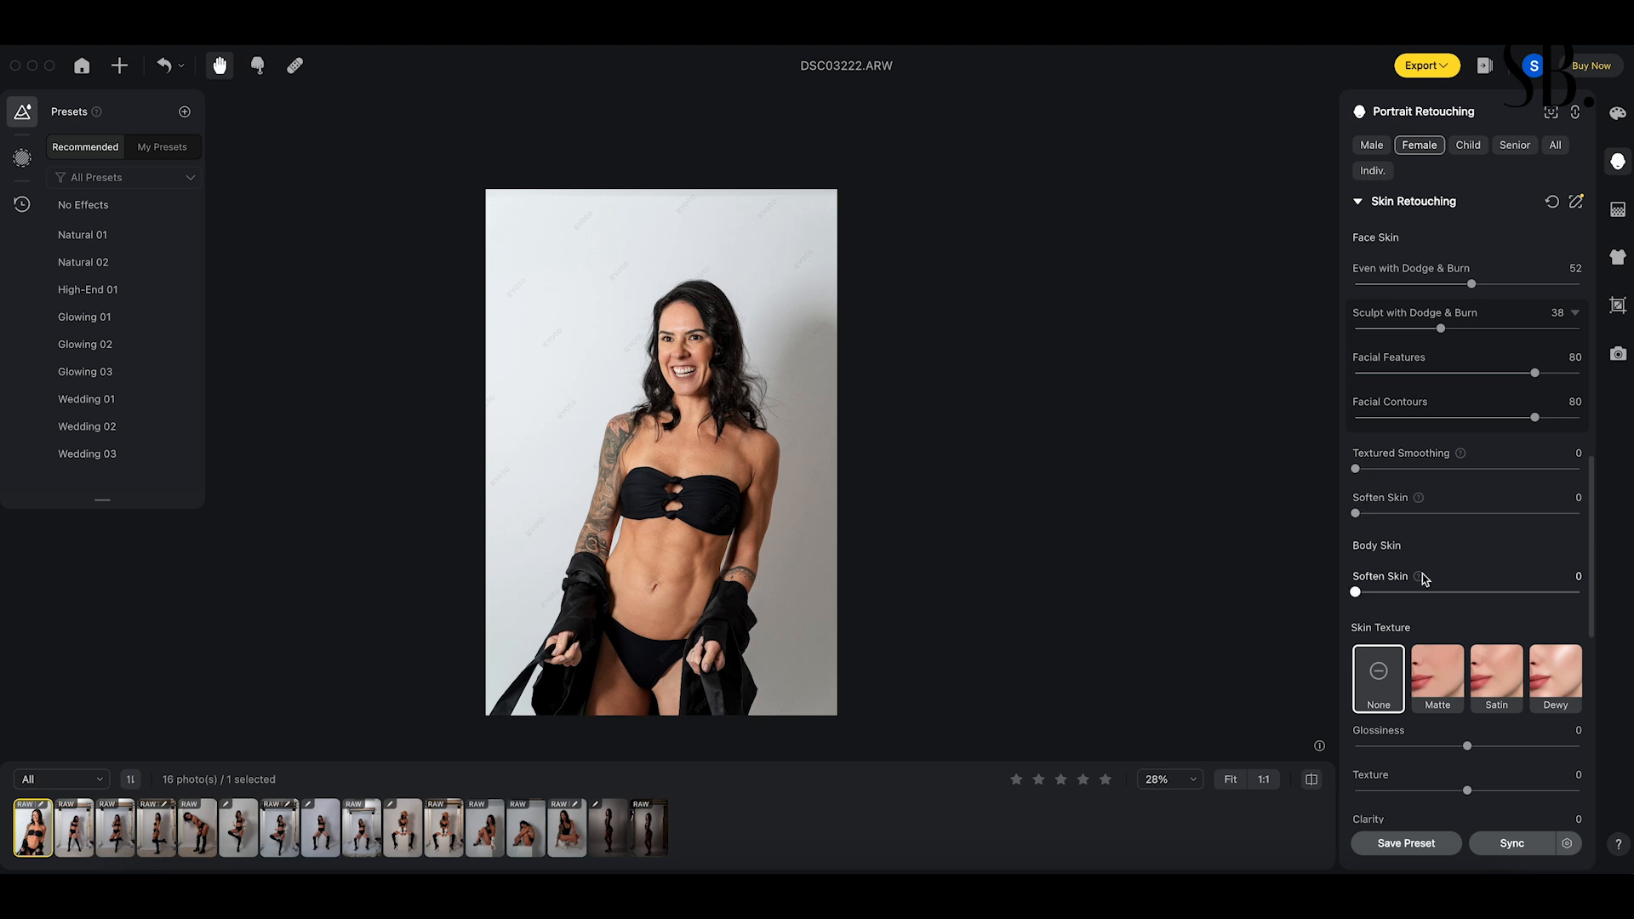
# - Try the body skin's Soften Skin at 16, inspect the upper body at 100%, and raise the amount to 64
pyautogui.moveTo(1356, 593); pyautogui.dragTo(1391, 594)
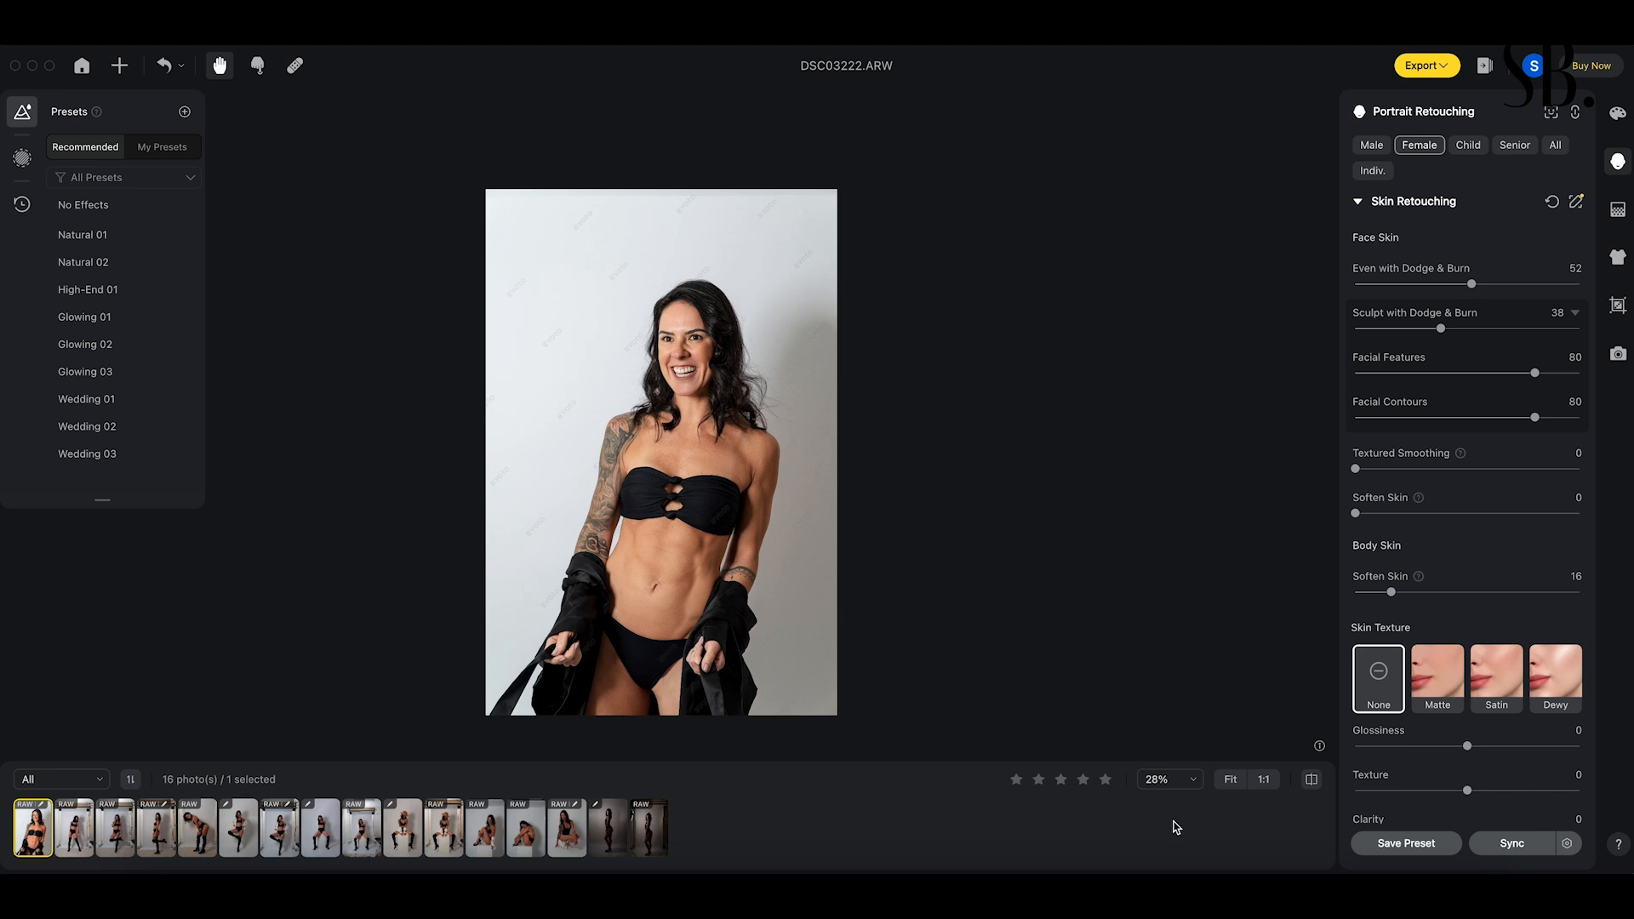
pyautogui.click(1191, 781)
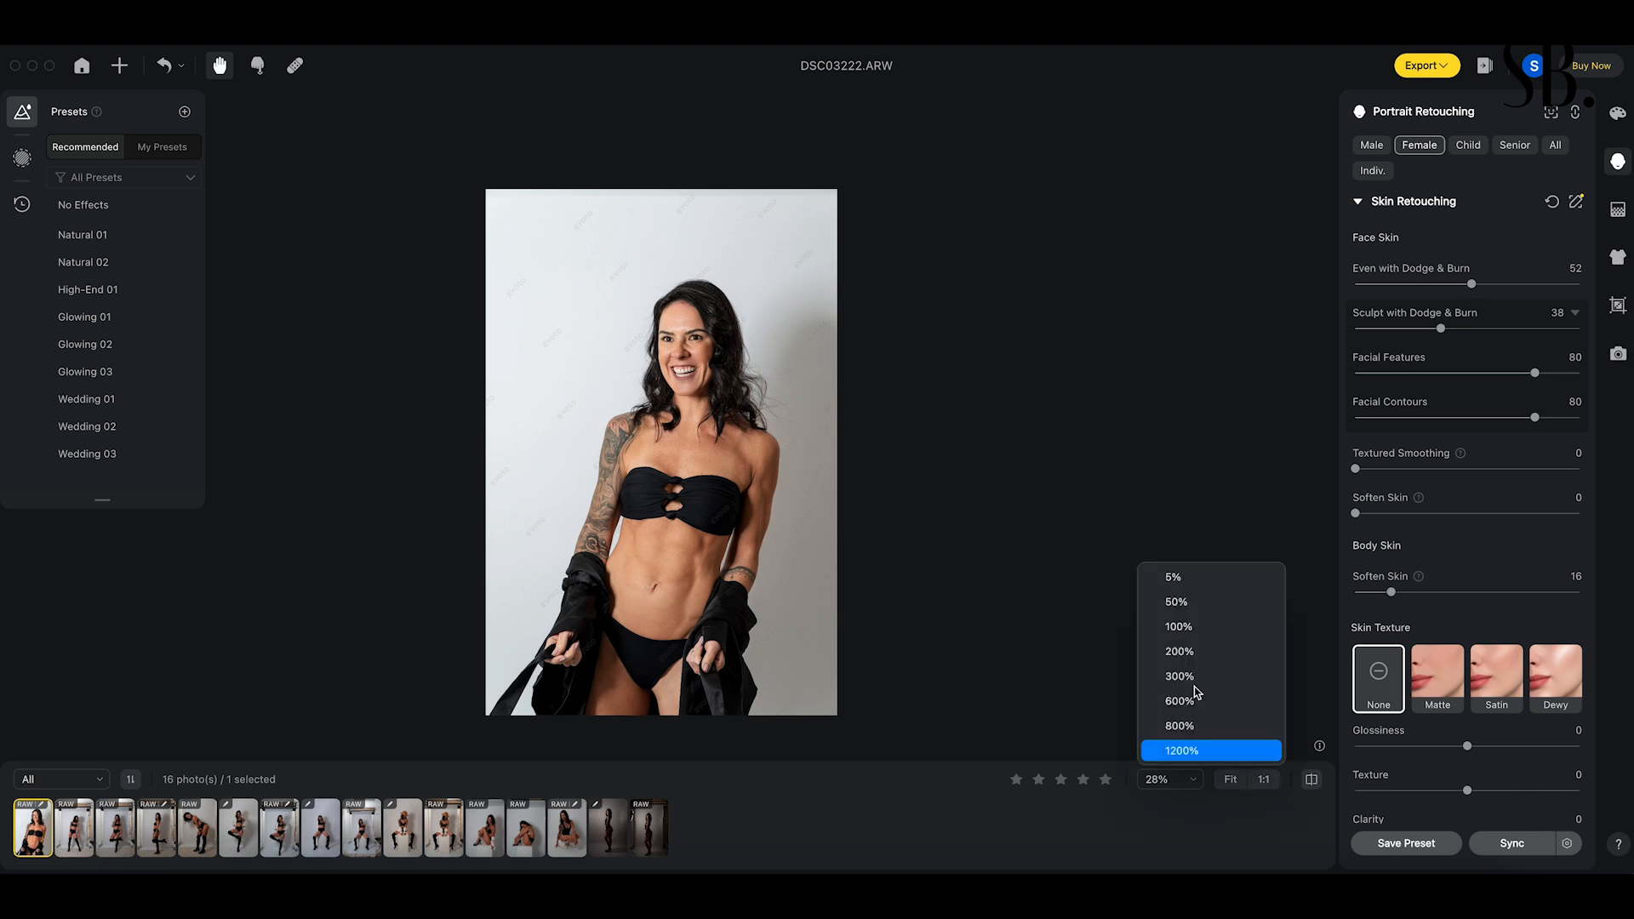
pyautogui.click(1180, 626)
pyautogui.moveTo(601, 380); pyautogui.dragTo(835, 462)
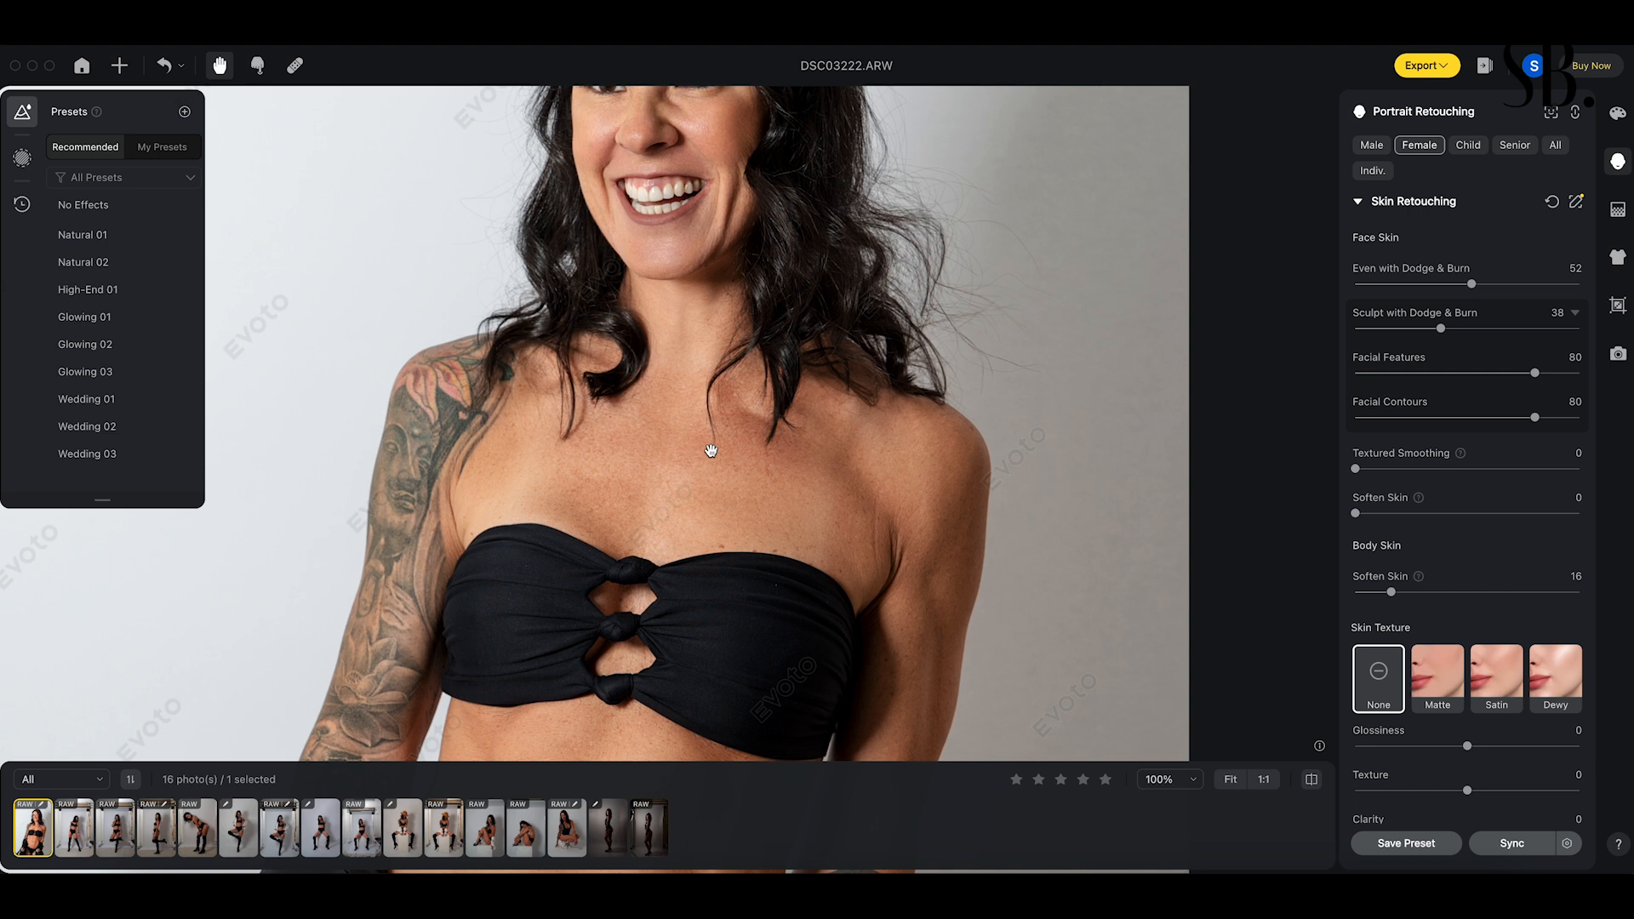
pyautogui.scroll(-1, 712, 451)
pyautogui.scroll(-10, 711, 451)
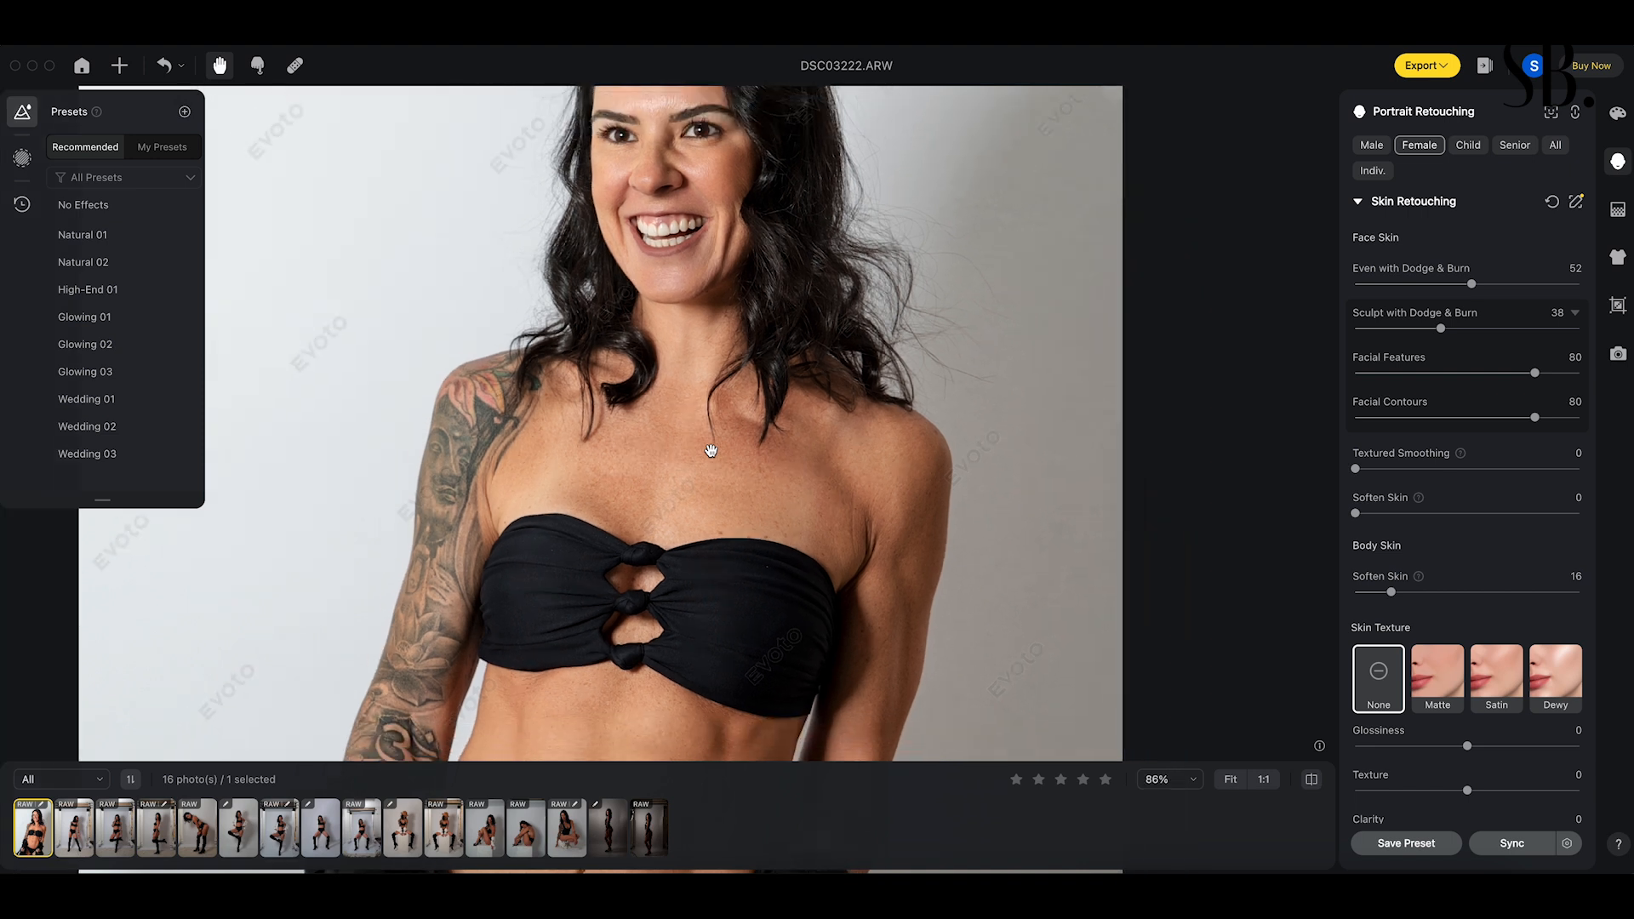
pyautogui.scroll(-2, 711, 451)
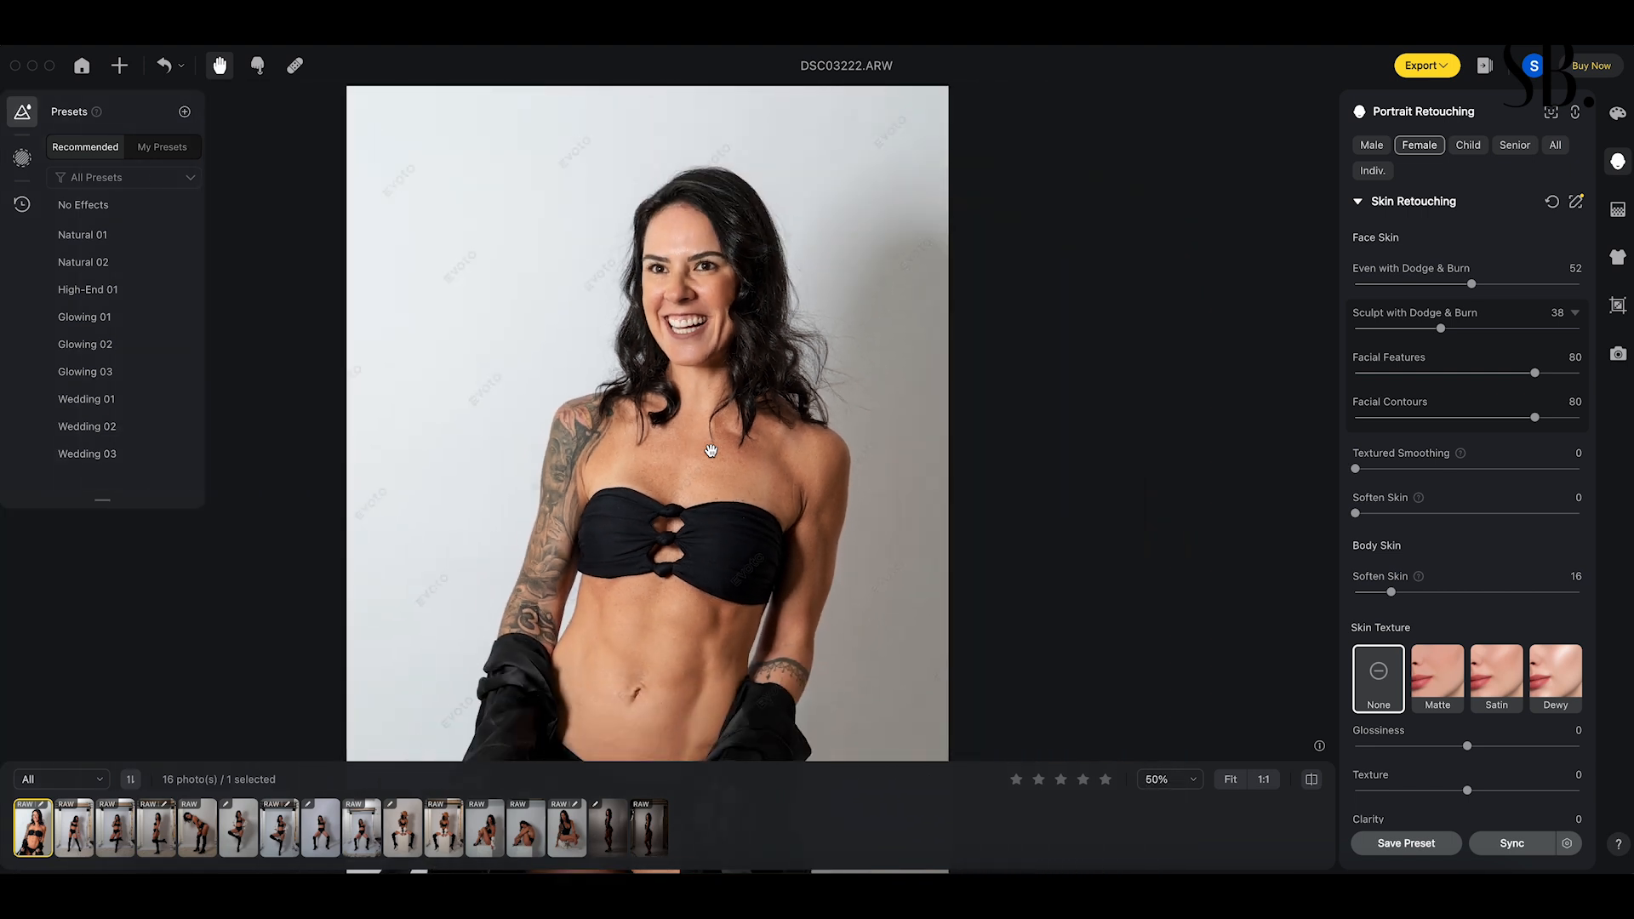
pyautogui.click(1499, 593)
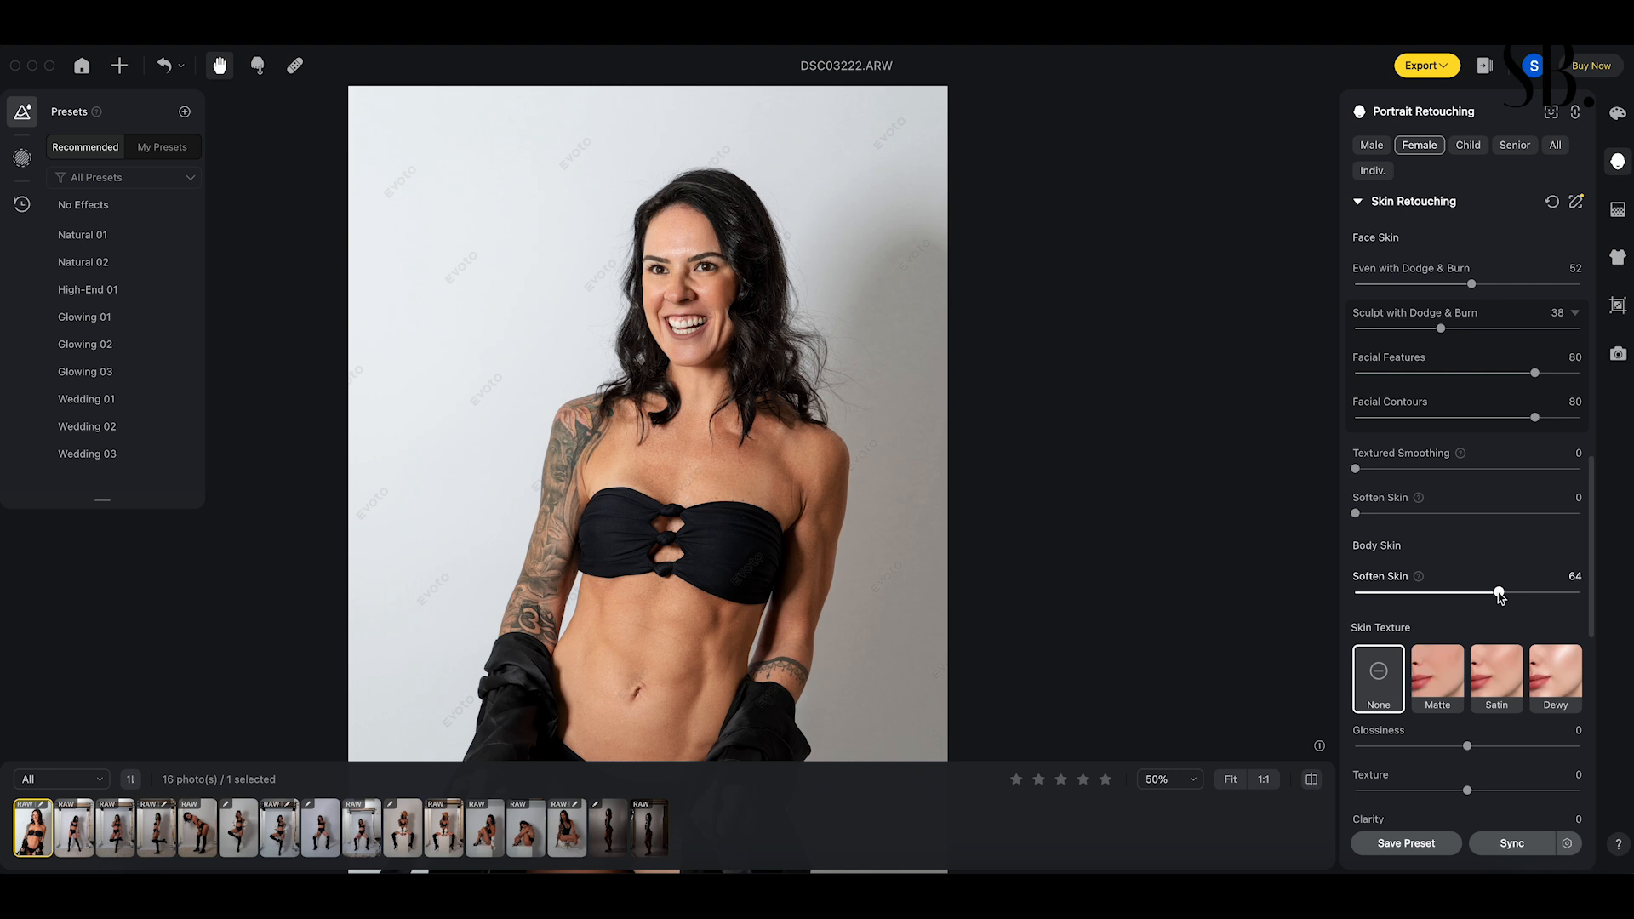
# - Set Soften Skin to 30 for the body and 15 for the face, and compare the result with the original
pyautogui.moveTo(1500, 594); pyautogui.dragTo(1537, 593)
pyautogui.moveTo(1537, 593); pyautogui.dragTo(1427, 602)
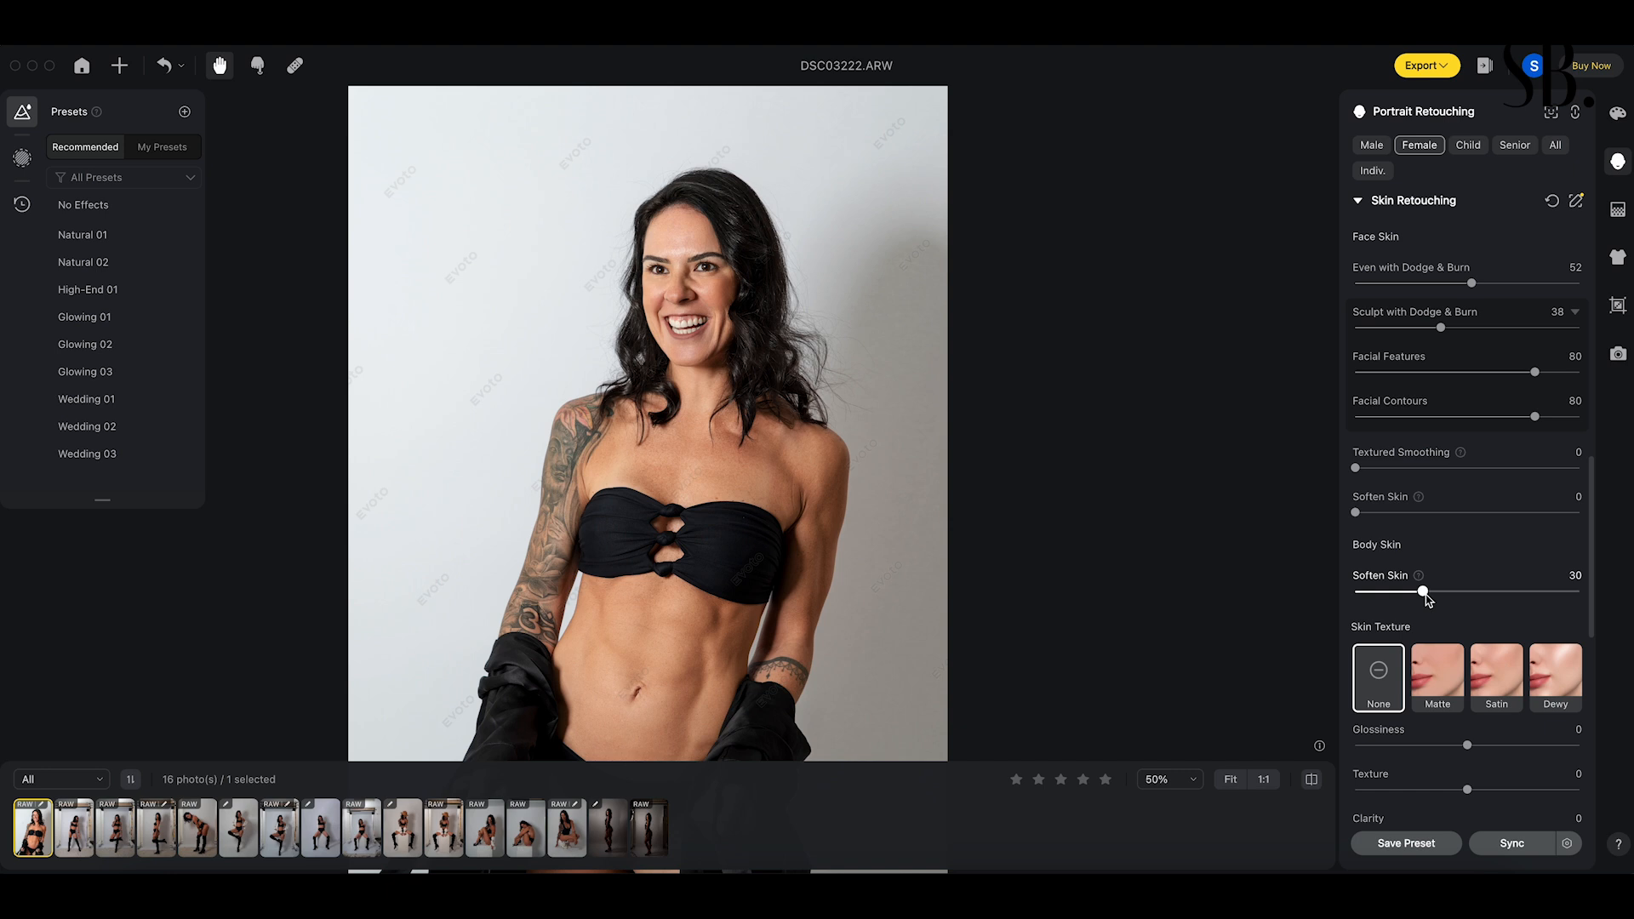
pyautogui.scroll(-1, 1427, 598)
pyautogui.moveTo(1355, 459); pyautogui.dragTo(1384, 462)
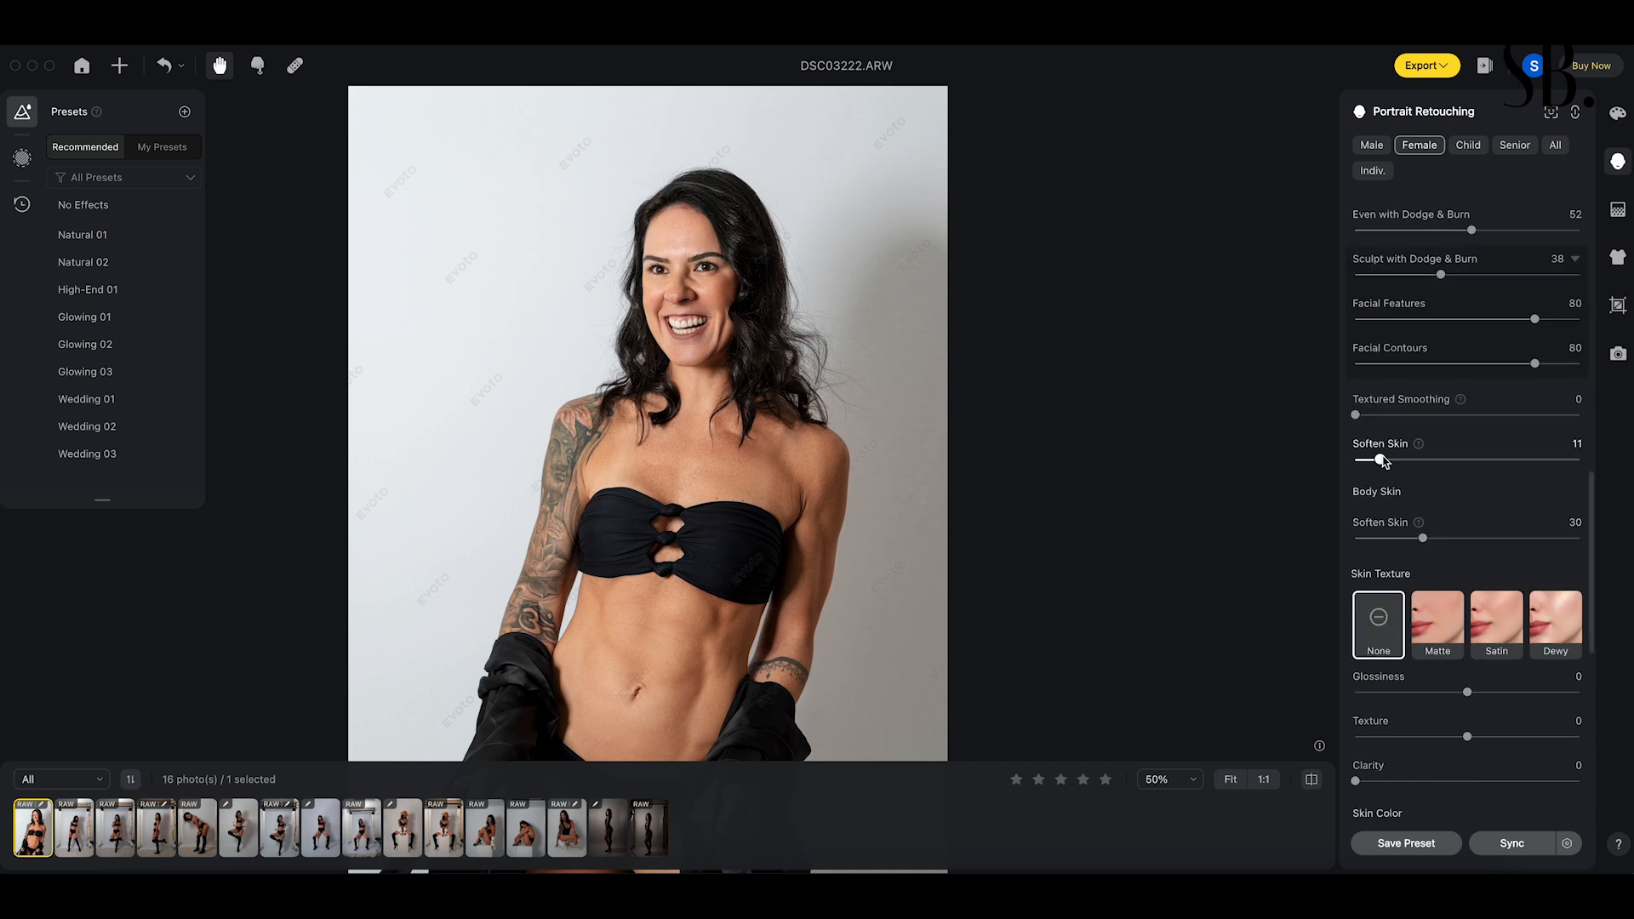
pyautogui.moveTo(1385, 461); pyautogui.dragTo(1392, 461)
pyautogui.click(1312, 781)
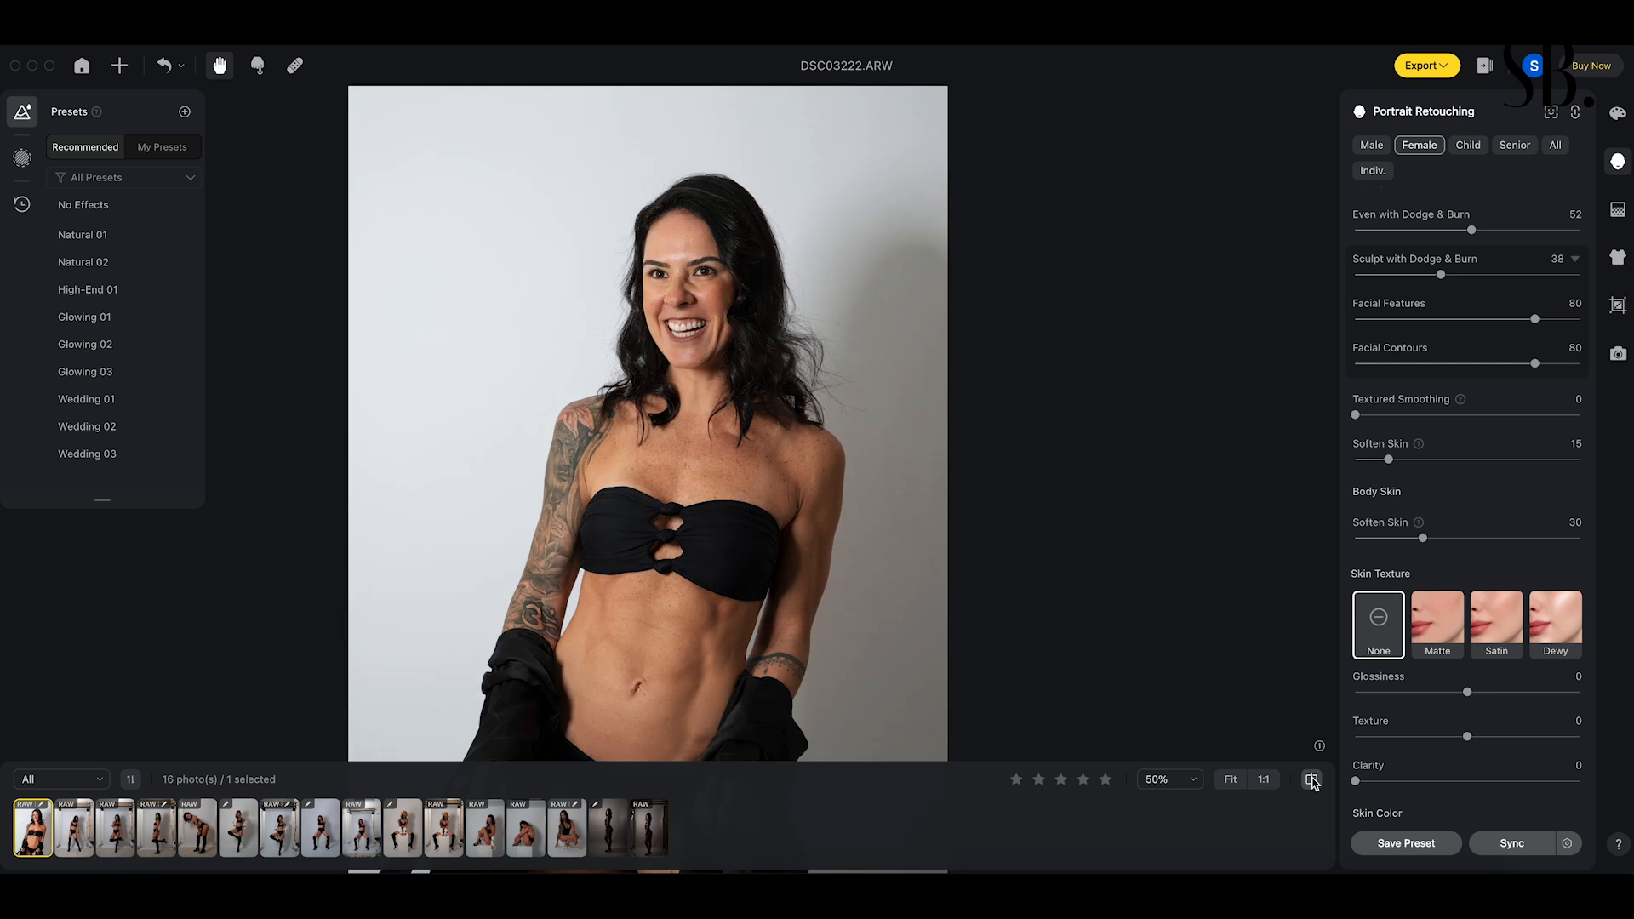
pyautogui.click(1311, 781)
pyautogui.click(1312, 780)
pyautogui.click(1311, 780)
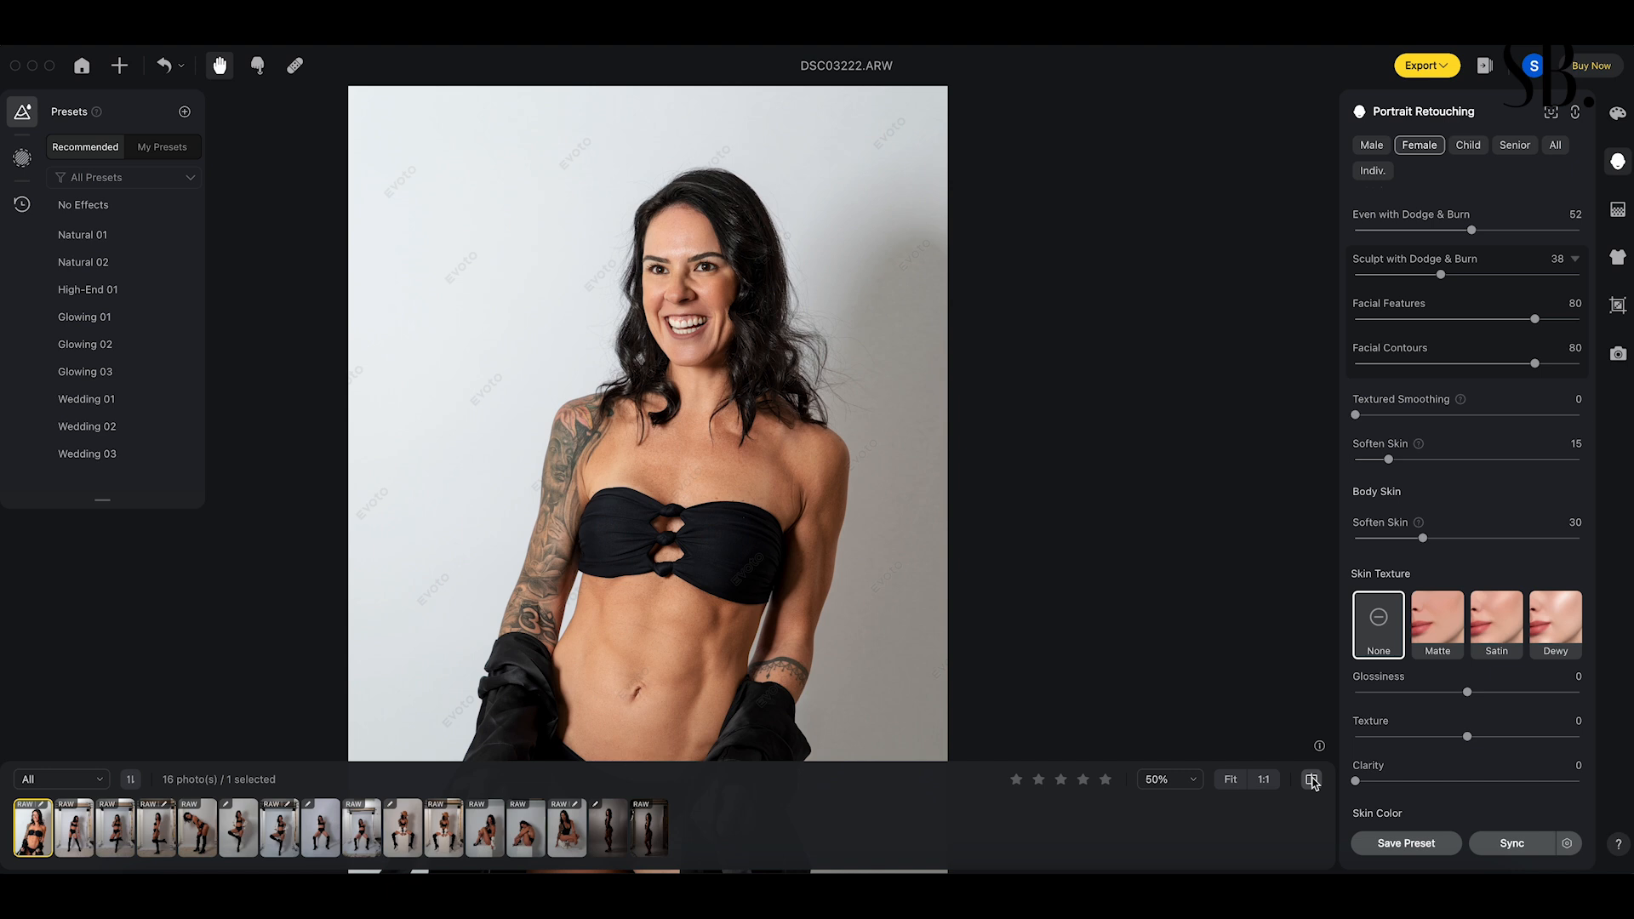
# - Try the Matte, Satin and Dewy skin textures in turn, and return the skin texture to None
pyautogui.click(1434, 633)
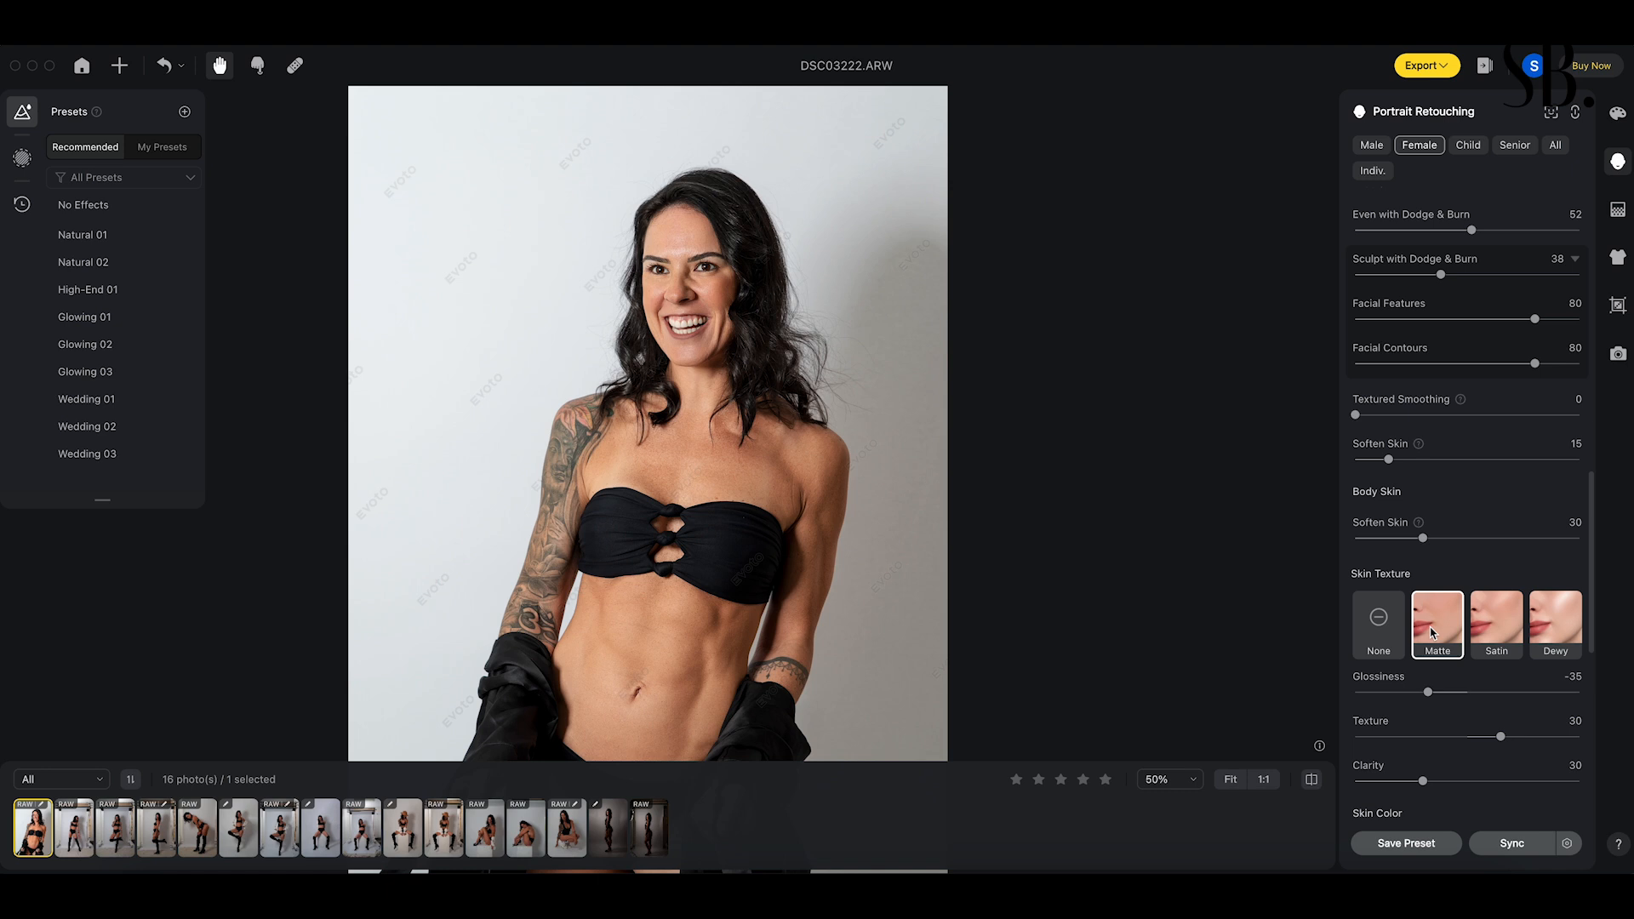
pyautogui.click(1495, 624)
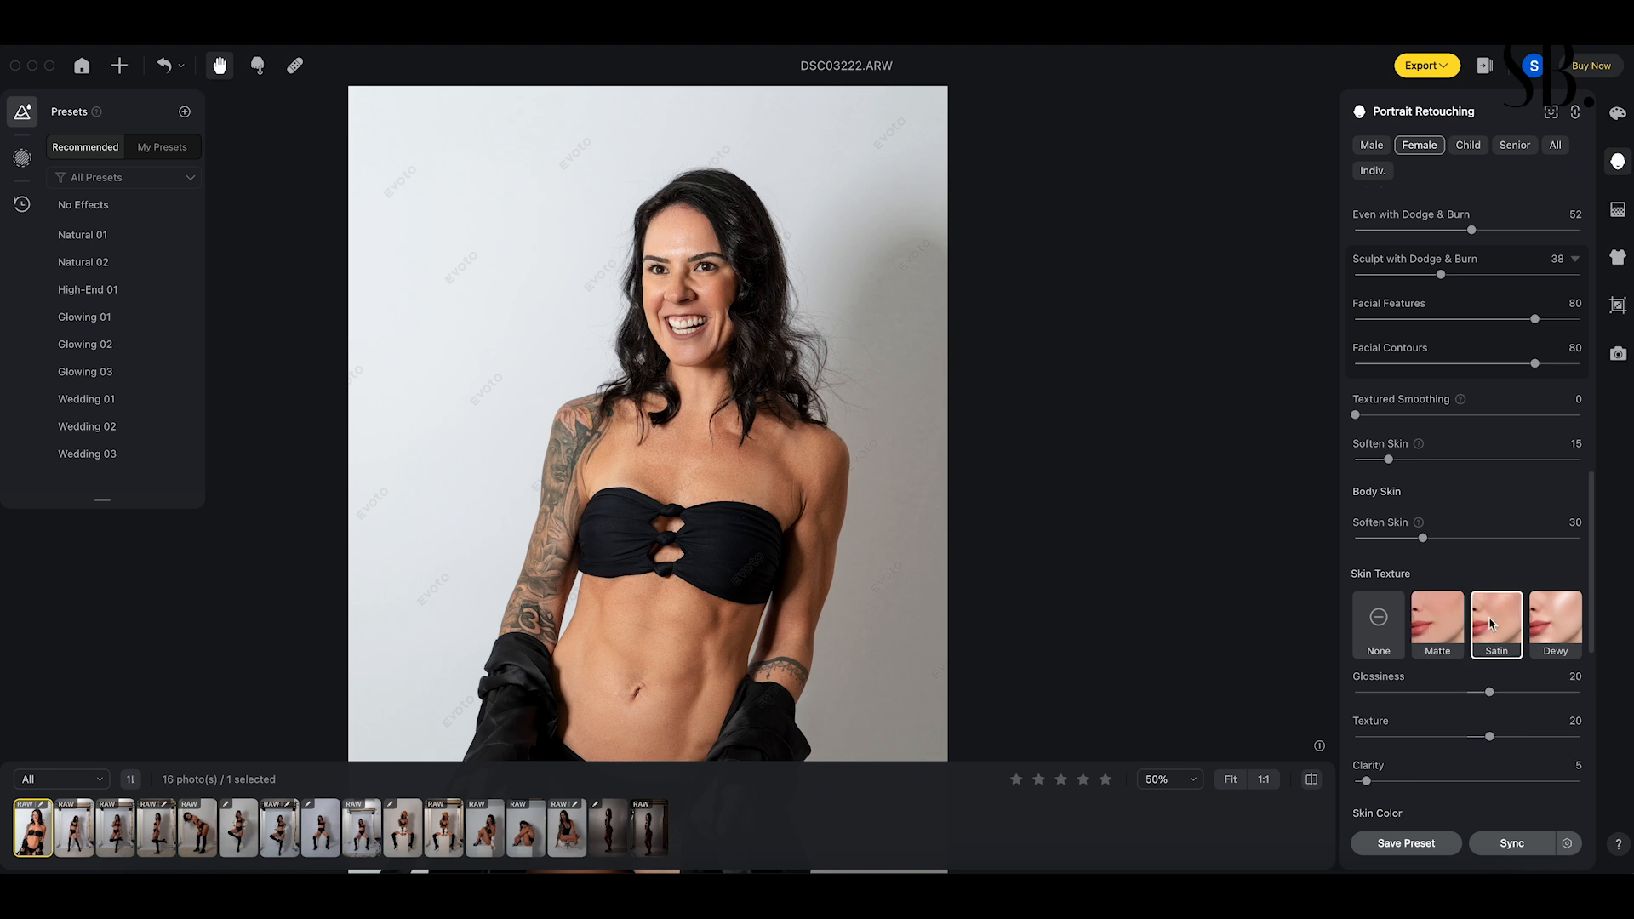
pyautogui.click(1568, 627)
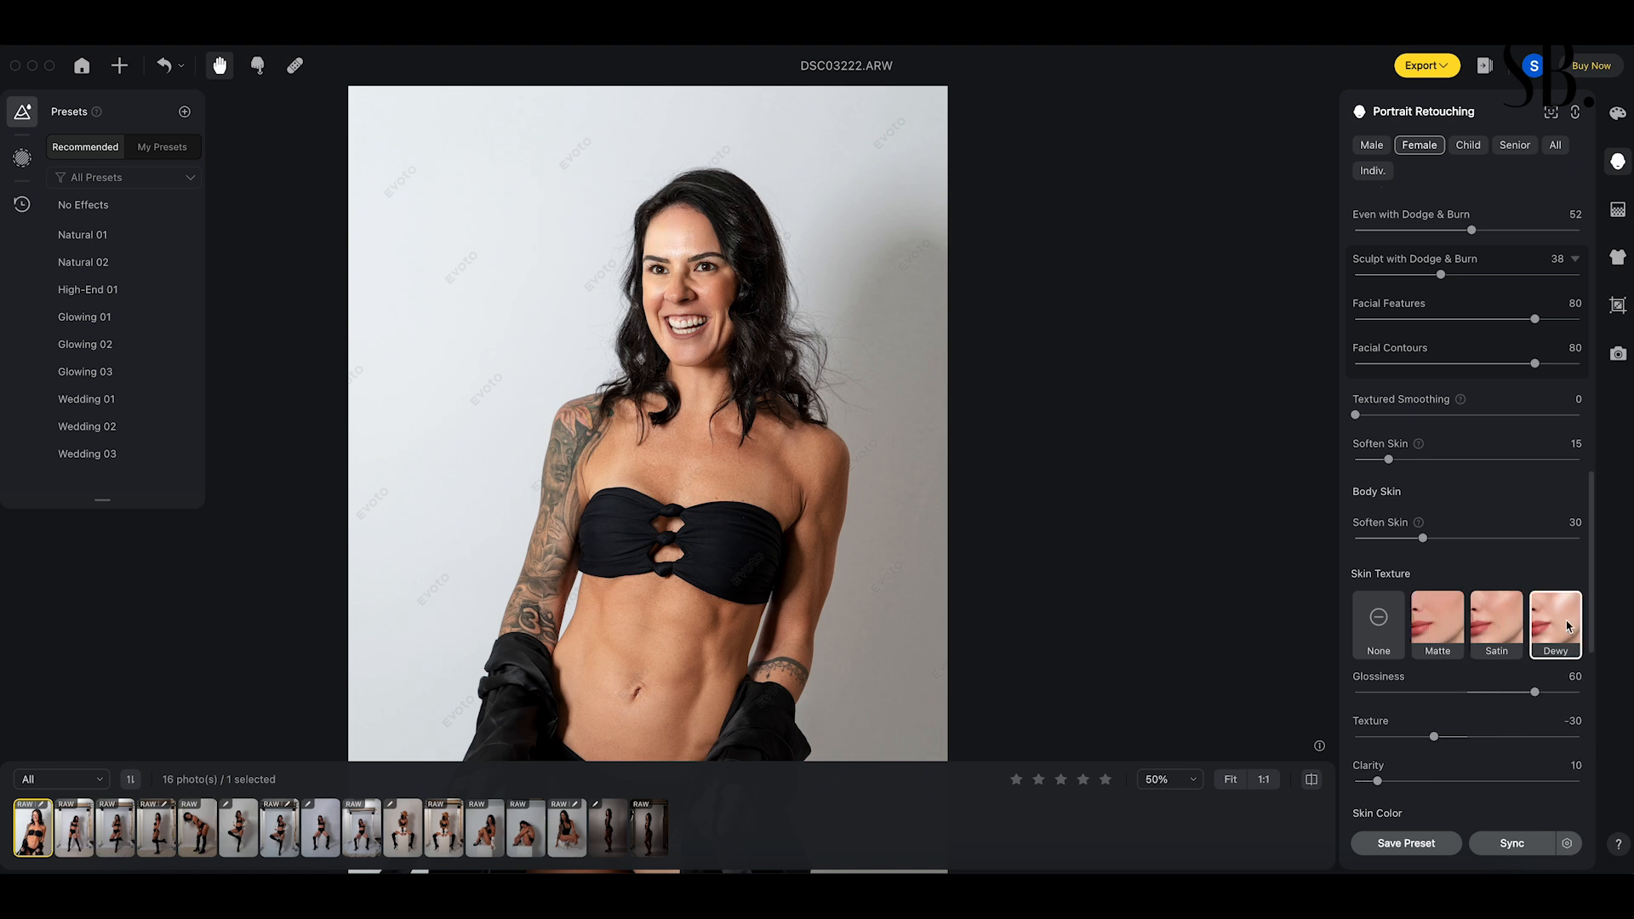
pyautogui.click(1377, 634)
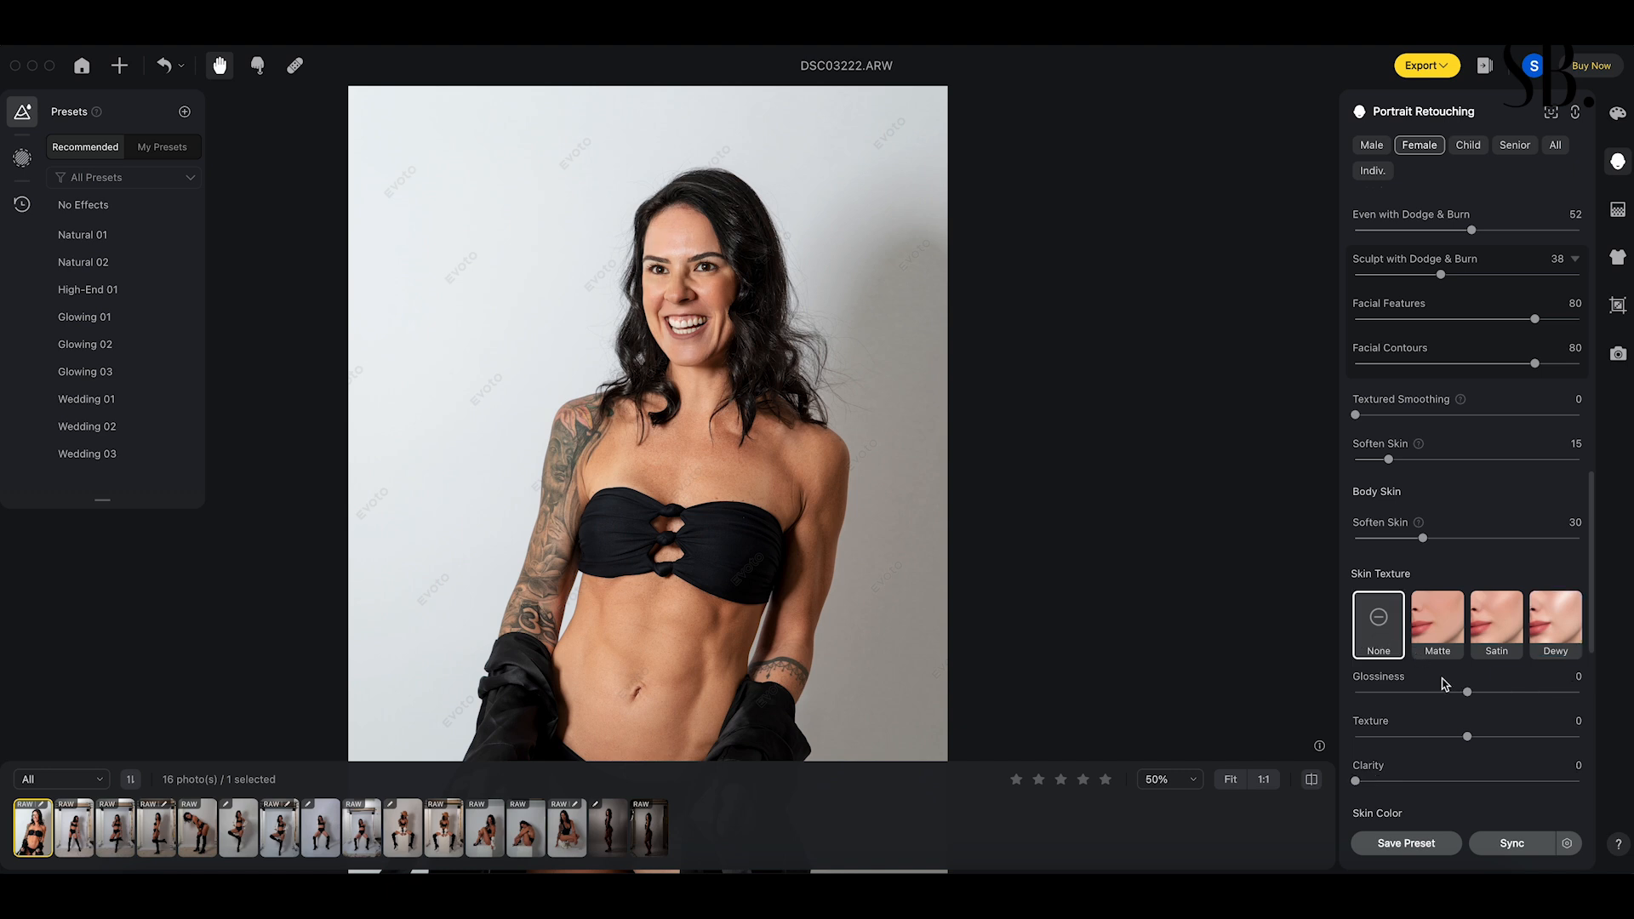
# - Set the skin texture's Glossiness to 2, Texture to 15 and Clarity to 5, and compare with the original
pyautogui.moveTo(1470, 694); pyautogui.dragTo(1474, 695)
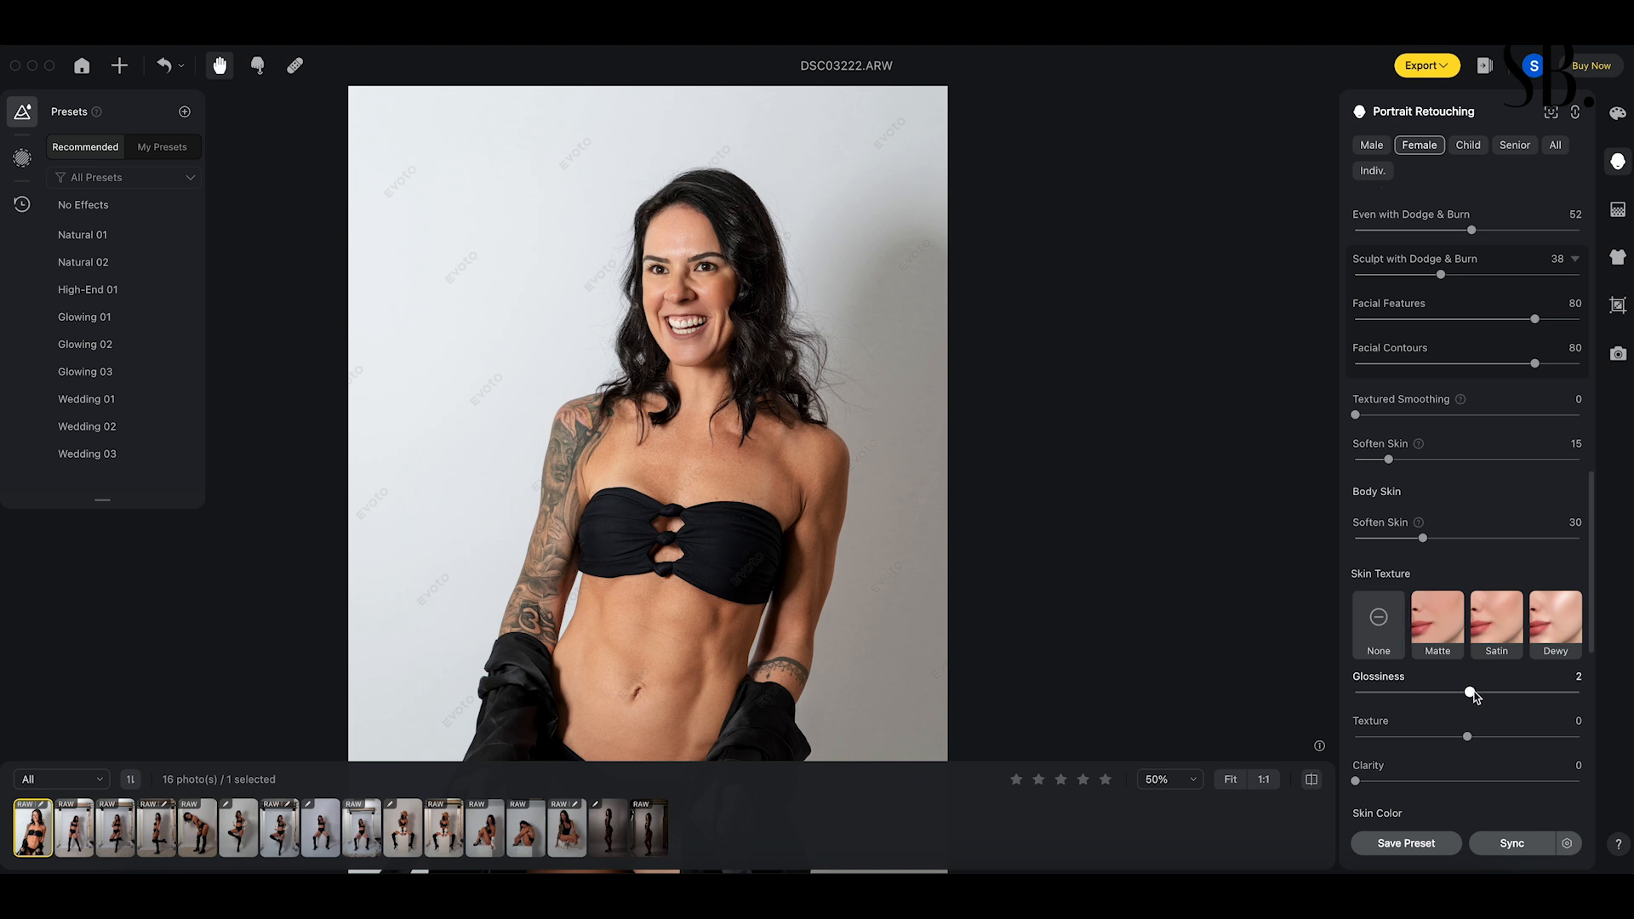
pyautogui.moveTo(1469, 737); pyautogui.dragTo(1484, 739)
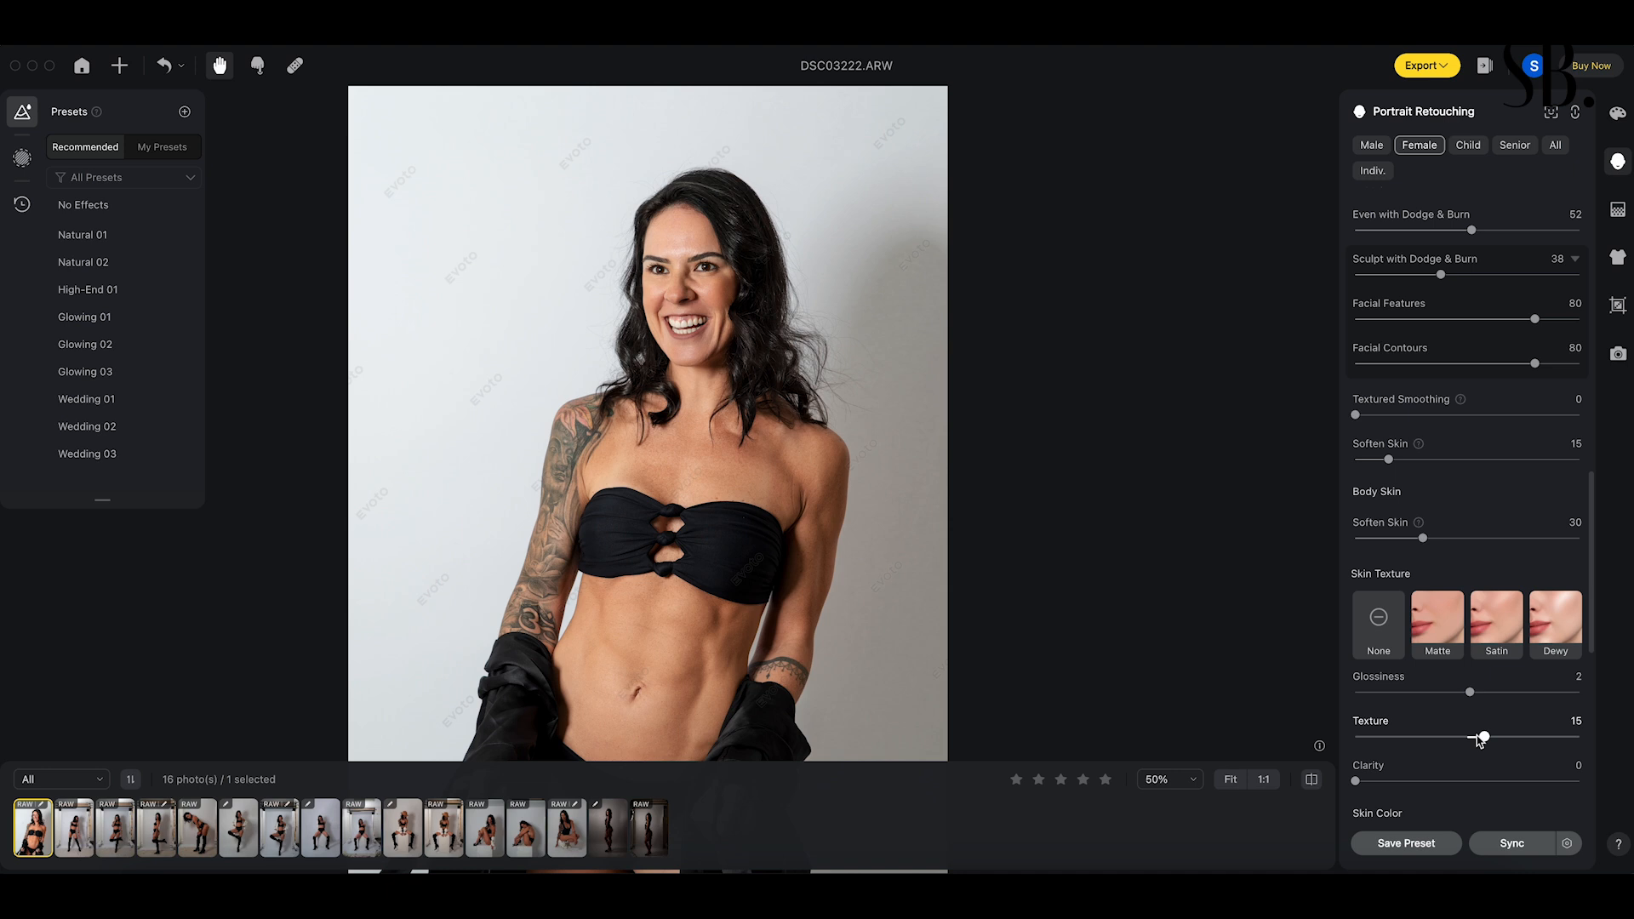
pyautogui.moveTo(1356, 782); pyautogui.dragTo(1368, 781)
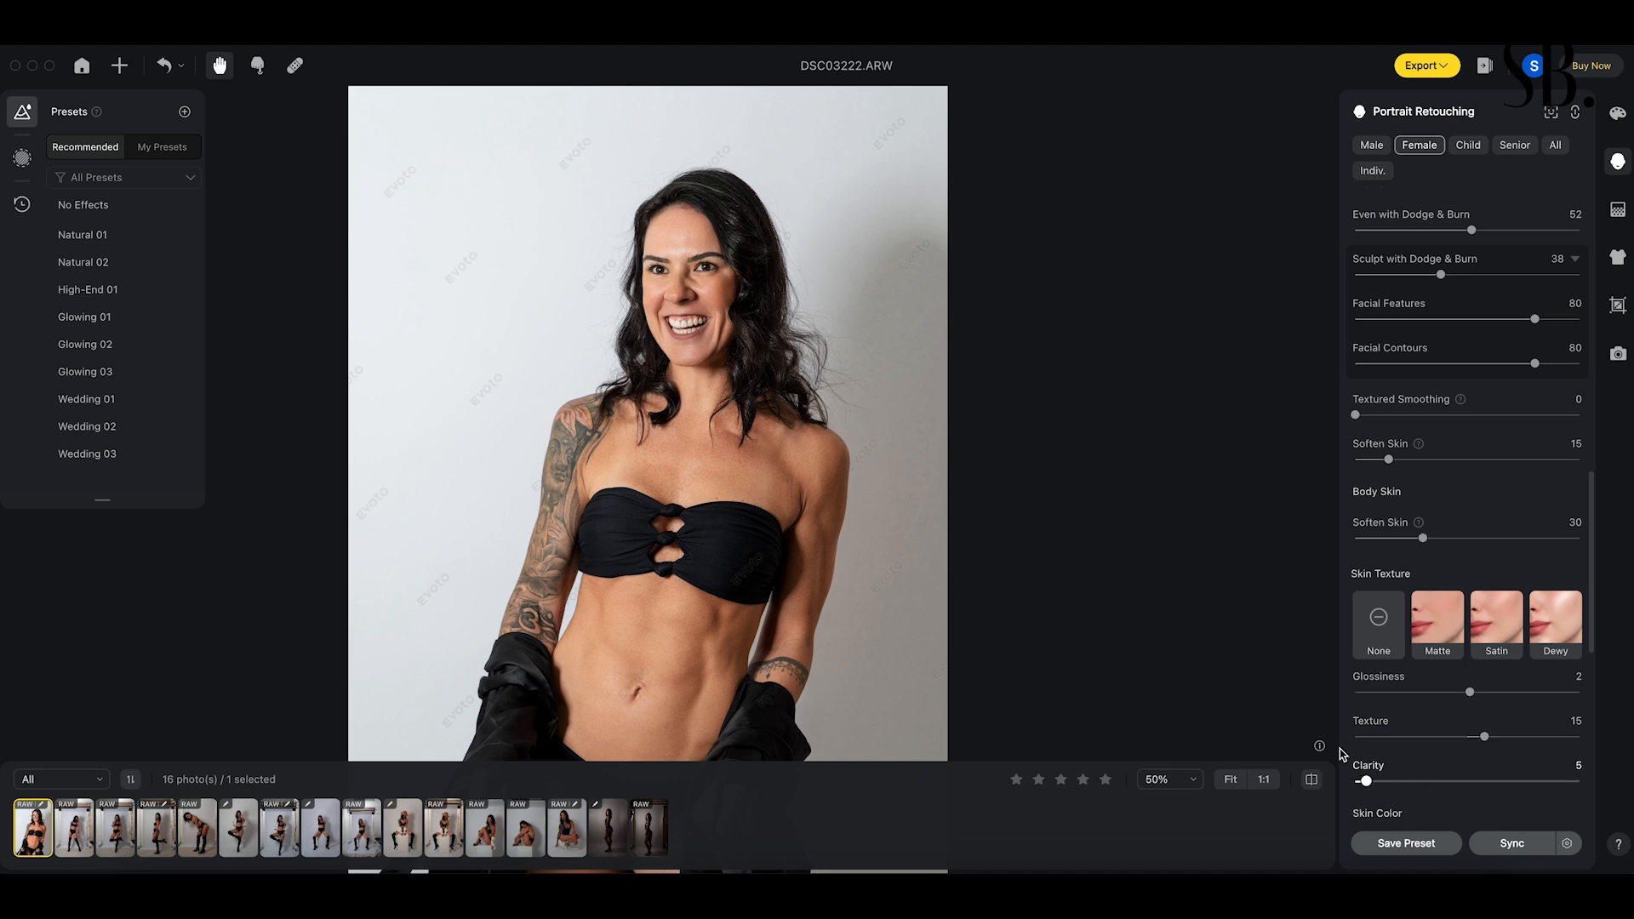
pyautogui.click(1311, 781)
pyautogui.click(1313, 783)
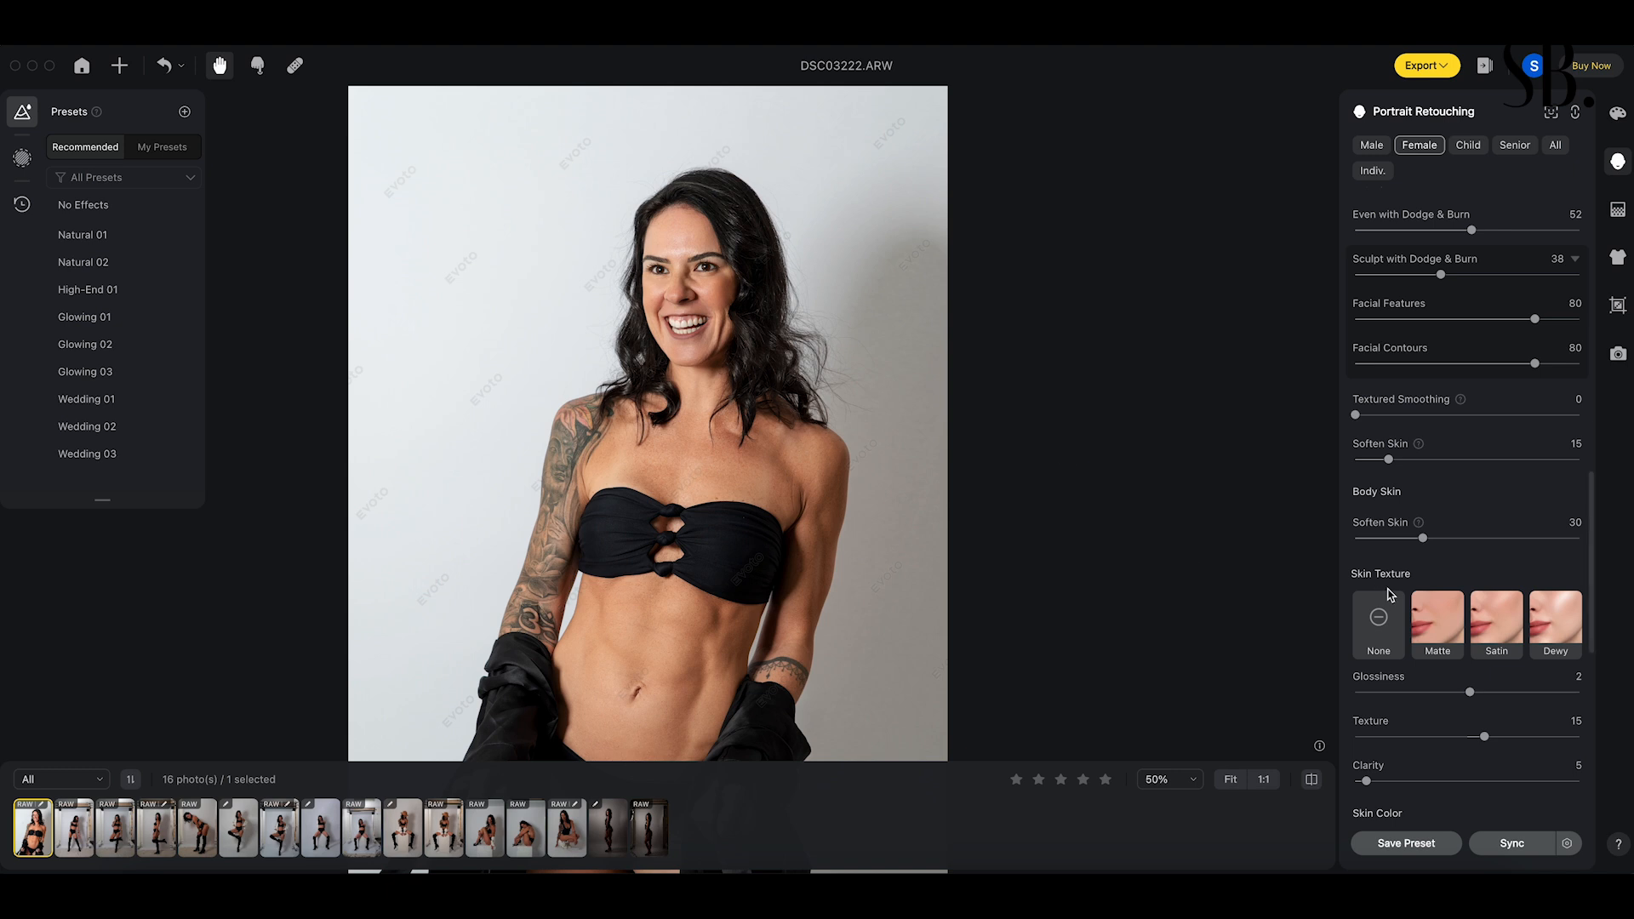
# - Fit the whole photo in view and raise AI Unify Face Complexion to 30 after trying 8, comparing with the original
pyautogui.scroll(-5, 1387, 594)
pyautogui.scroll(-2, 1387, 594)
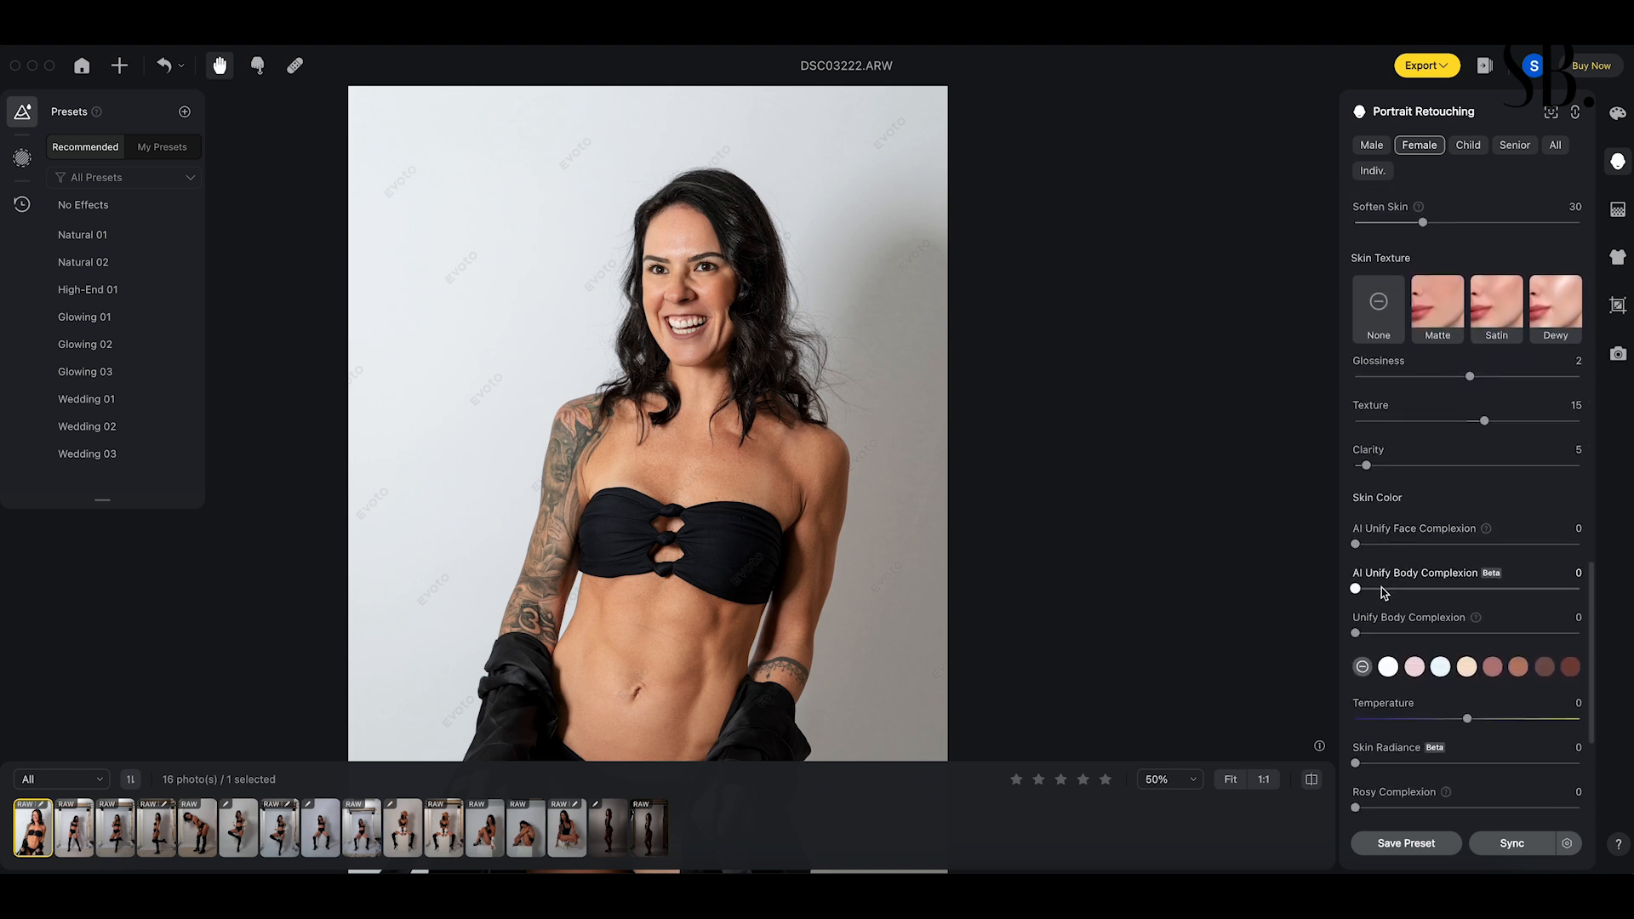
pyautogui.moveTo(1356, 545); pyautogui.dragTo(1373, 545)
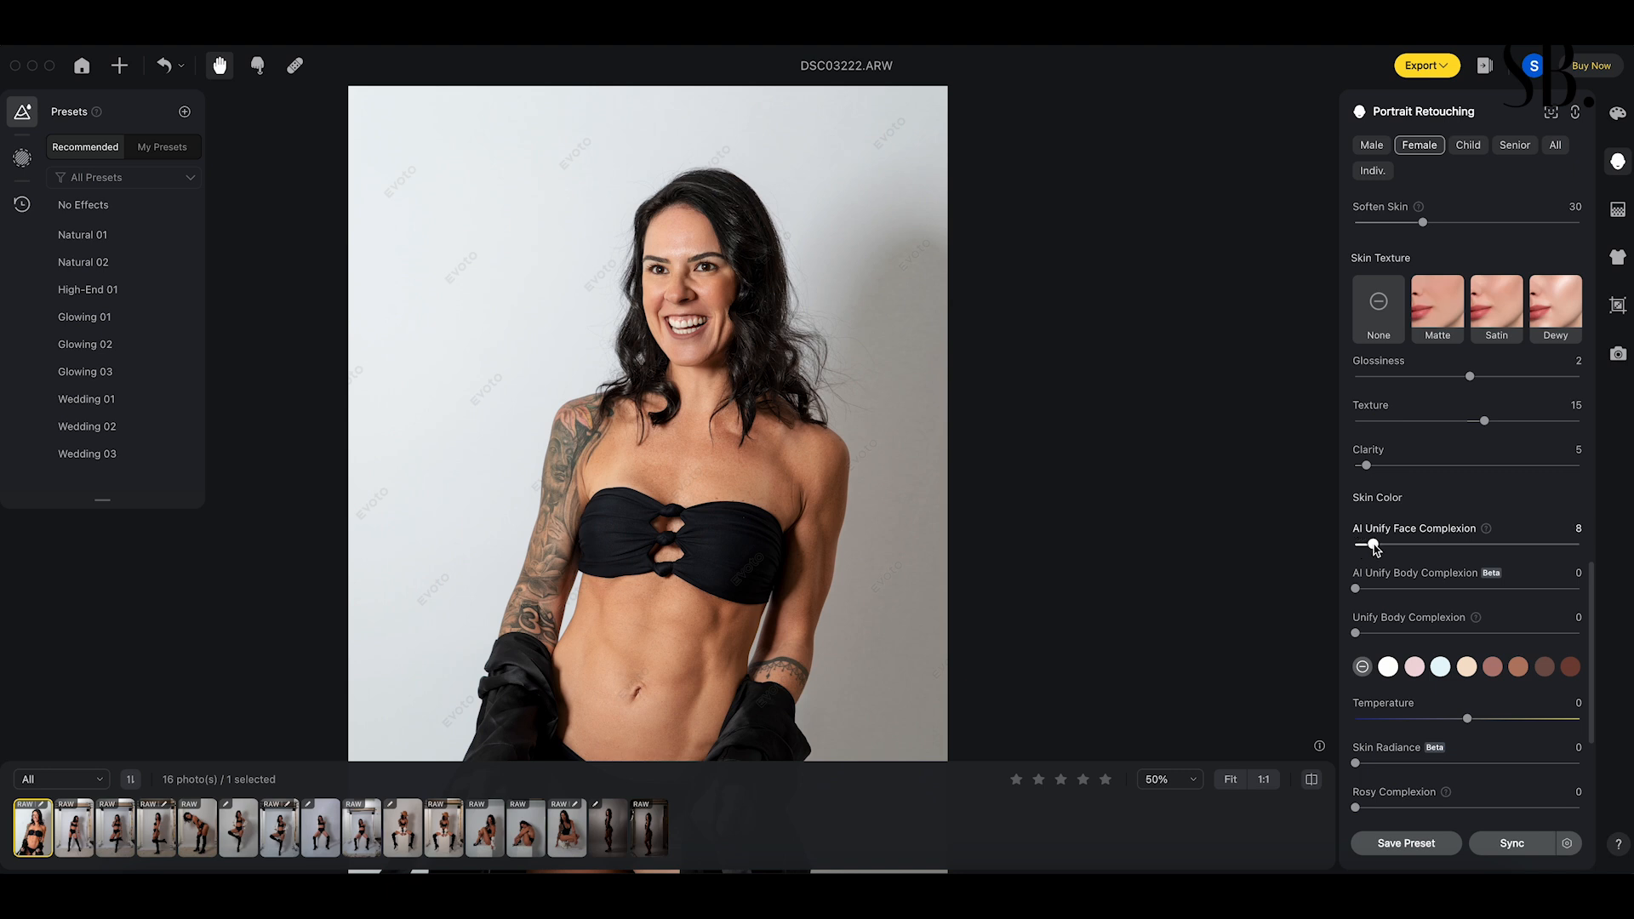
pyautogui.click(1195, 783)
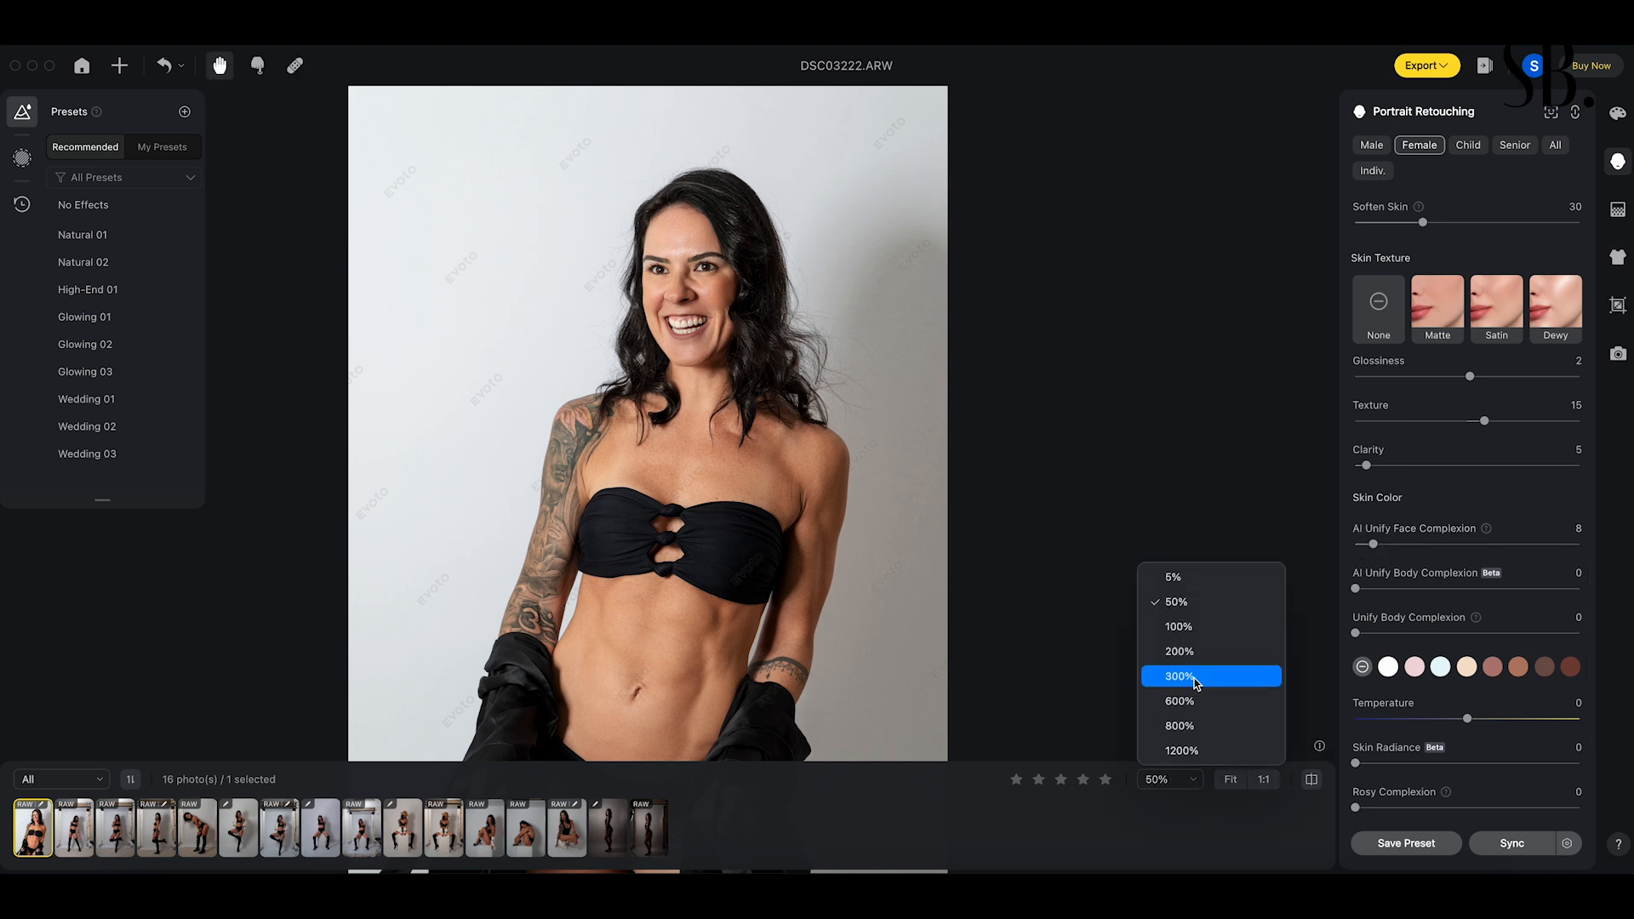
pyautogui.click(1230, 780)
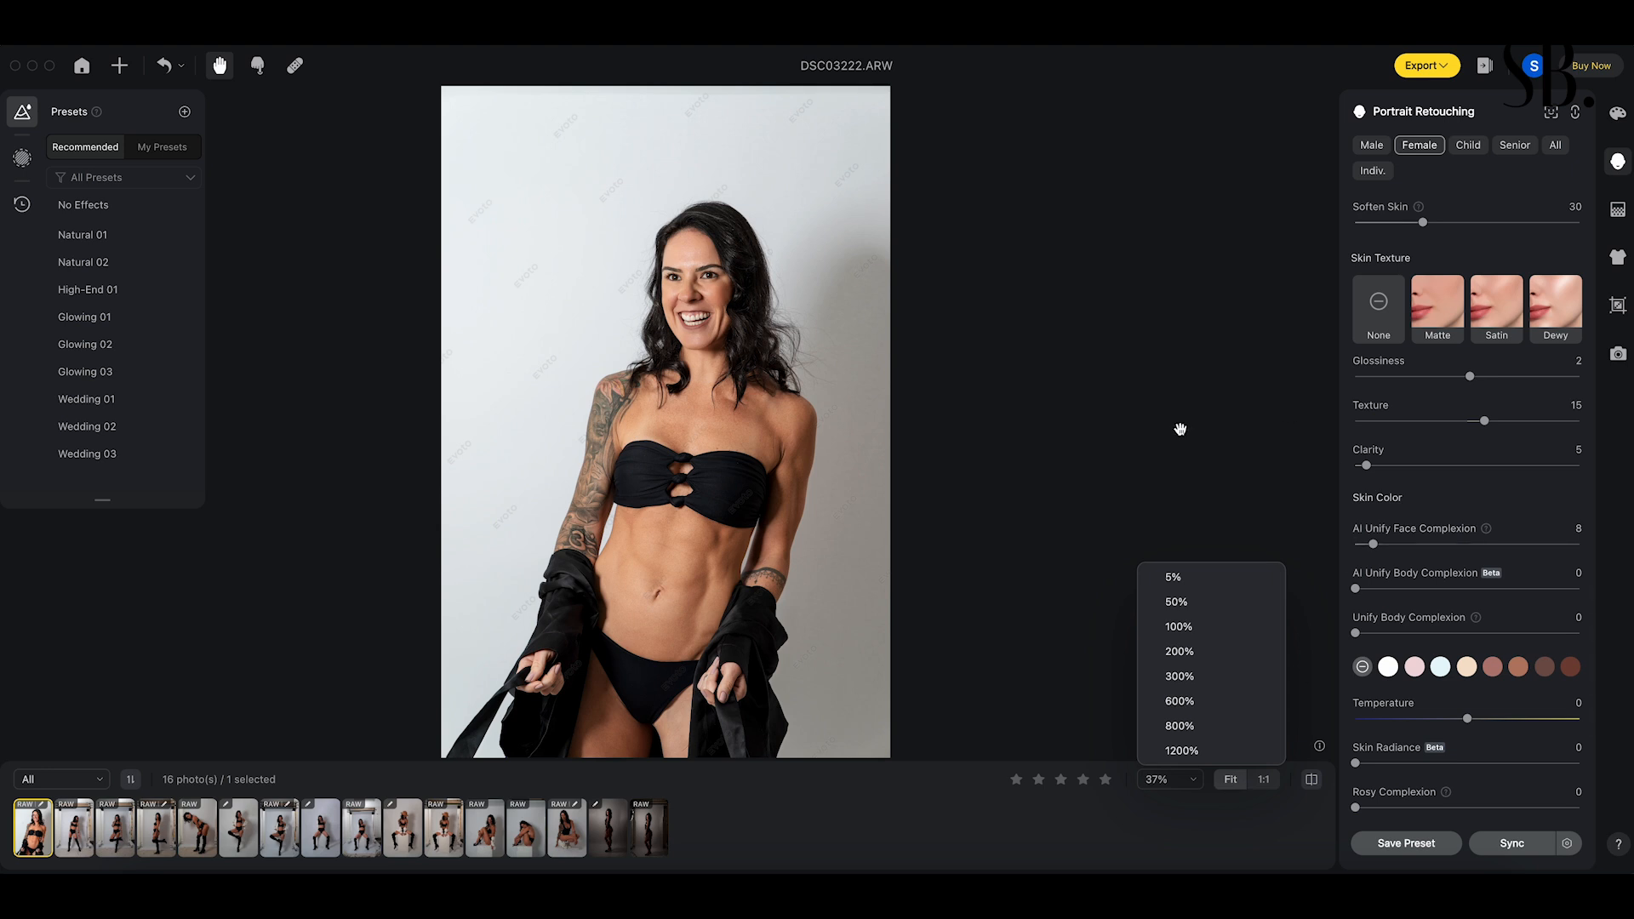
pyautogui.scroll(-1, 1395, 554)
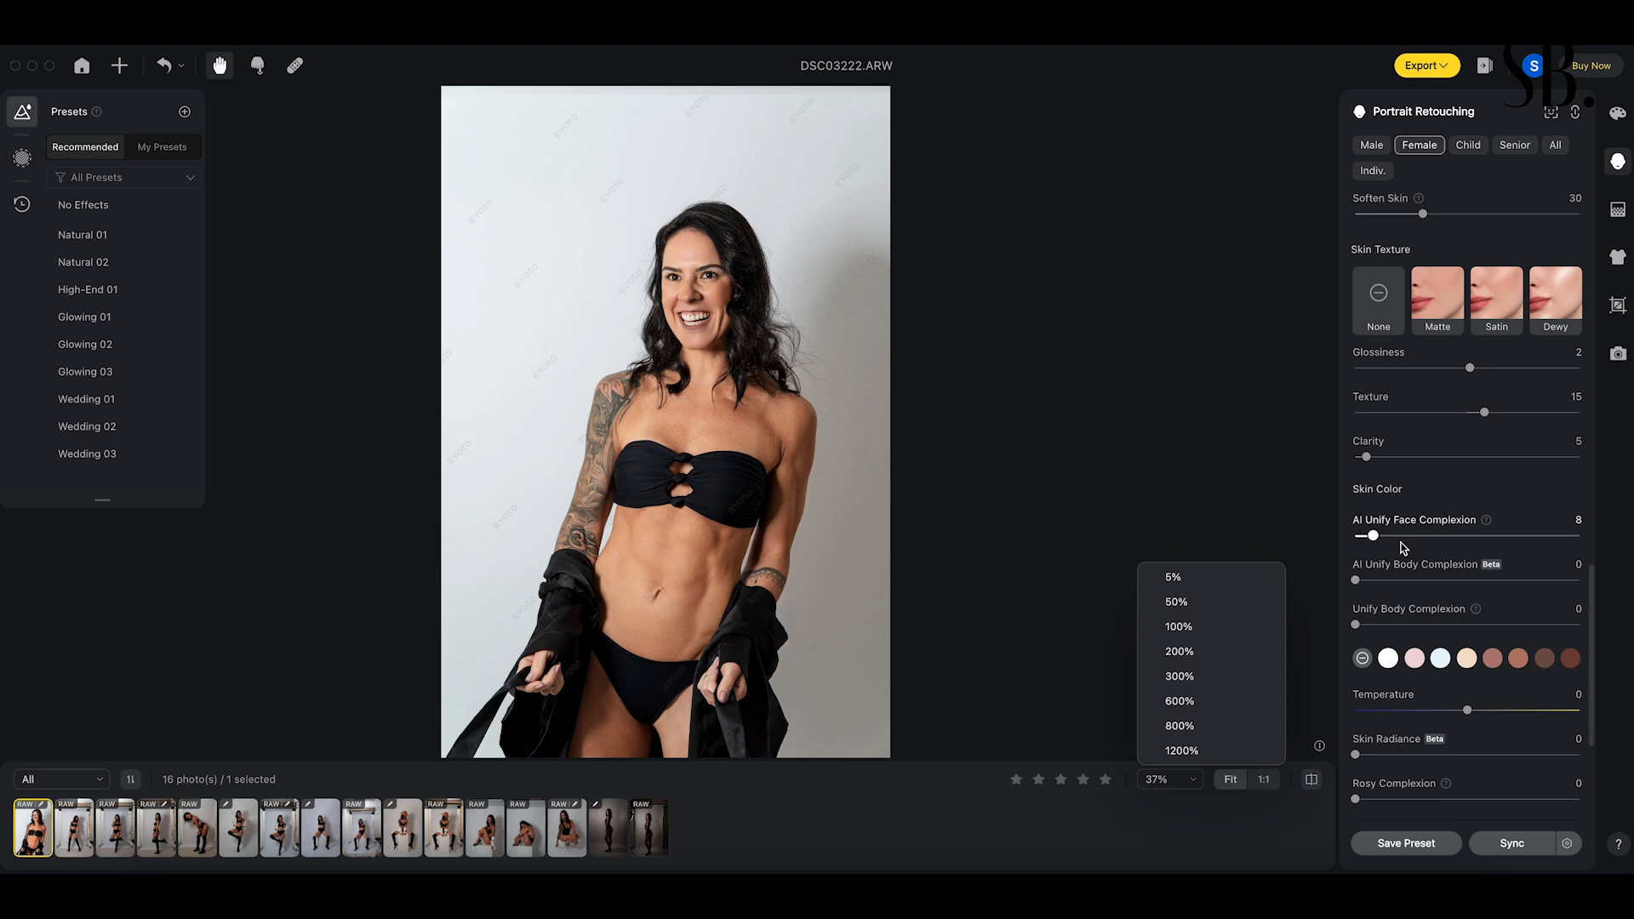
pyautogui.click(1402, 539)
pyautogui.moveTo(1404, 546); pyautogui.dragTo(1424, 544)
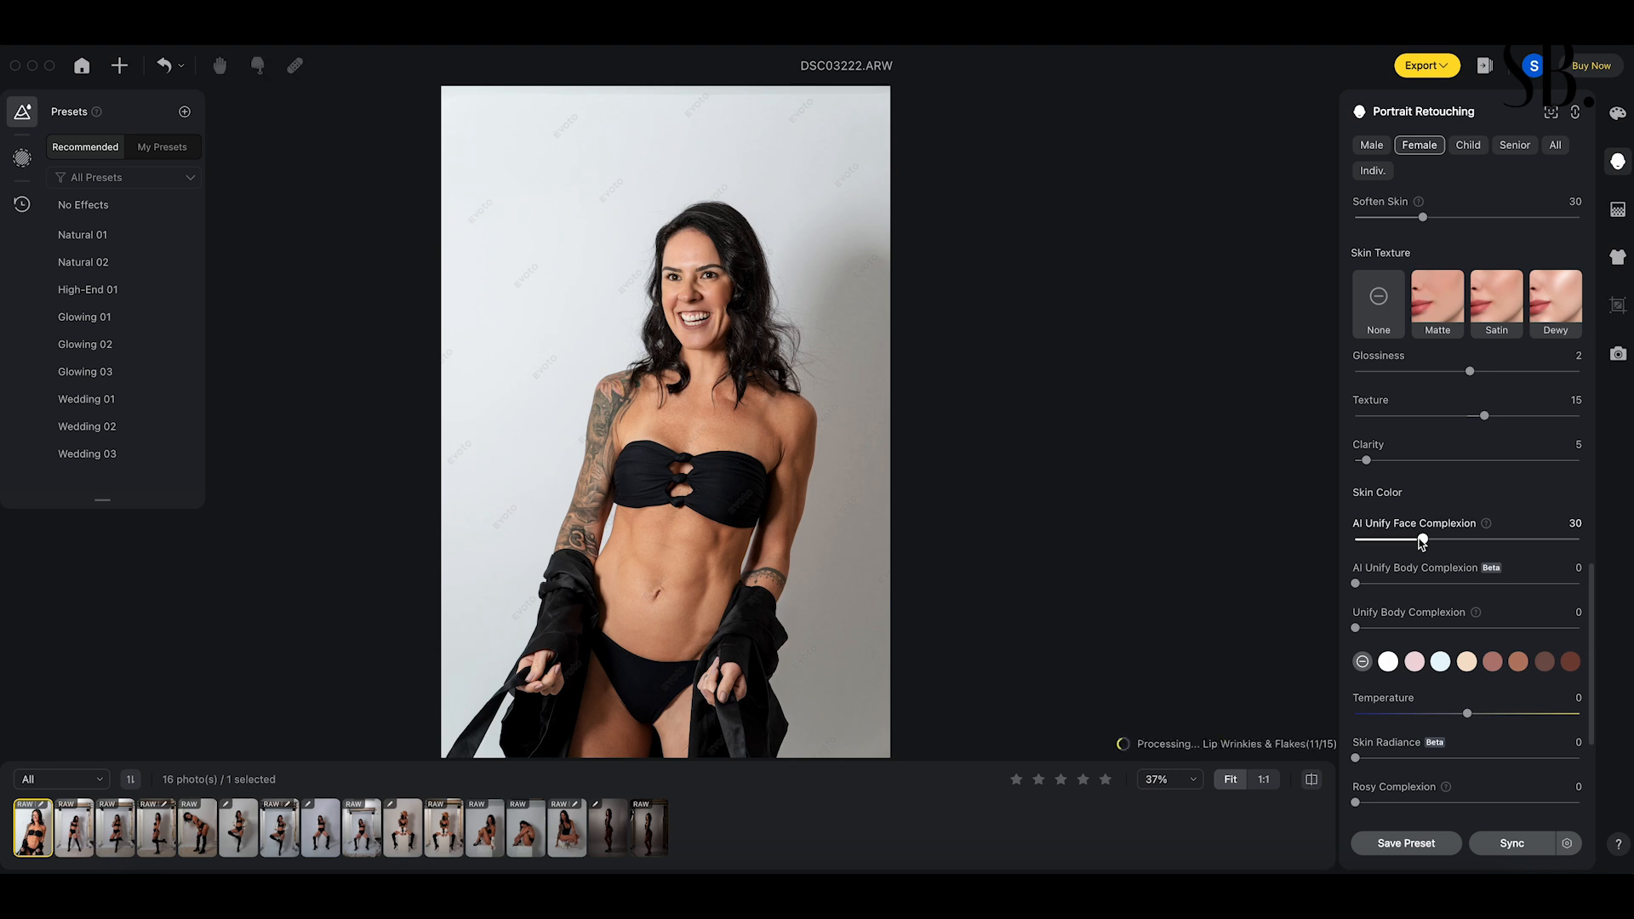
pyautogui.moveTo(1308, 785); pyautogui.dragTo(1309, 783)
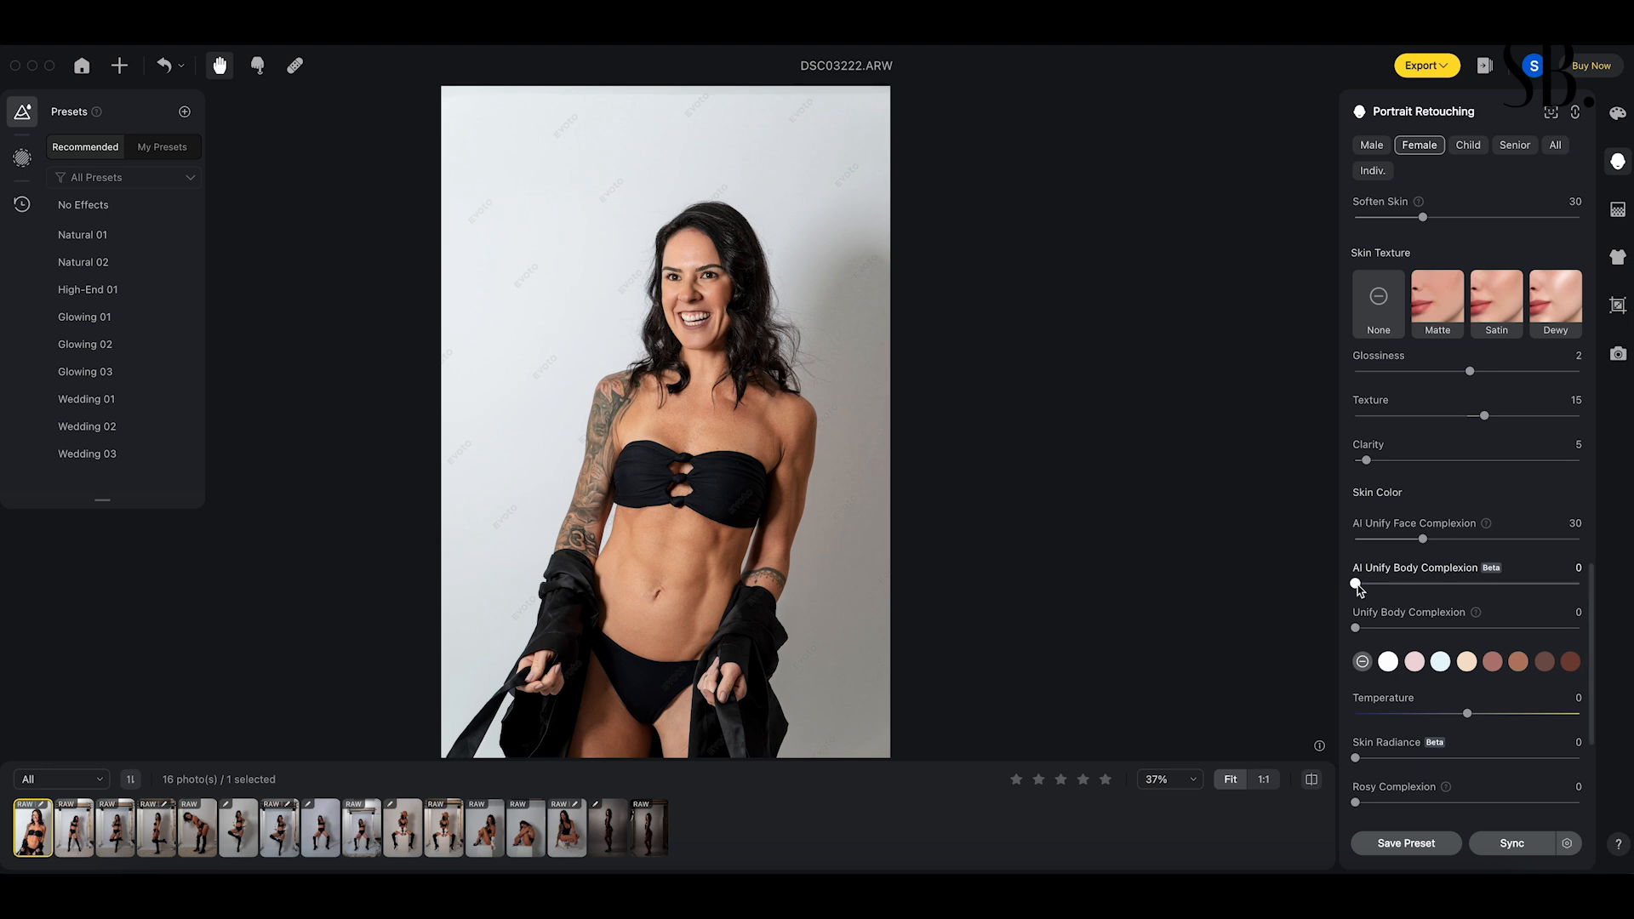
# - Set AI Unify Body Complexion to 30, compare with the original, and set Unify Body Complexion to 30
pyautogui.moveTo(1357, 586); pyautogui.dragTo(1425, 589)
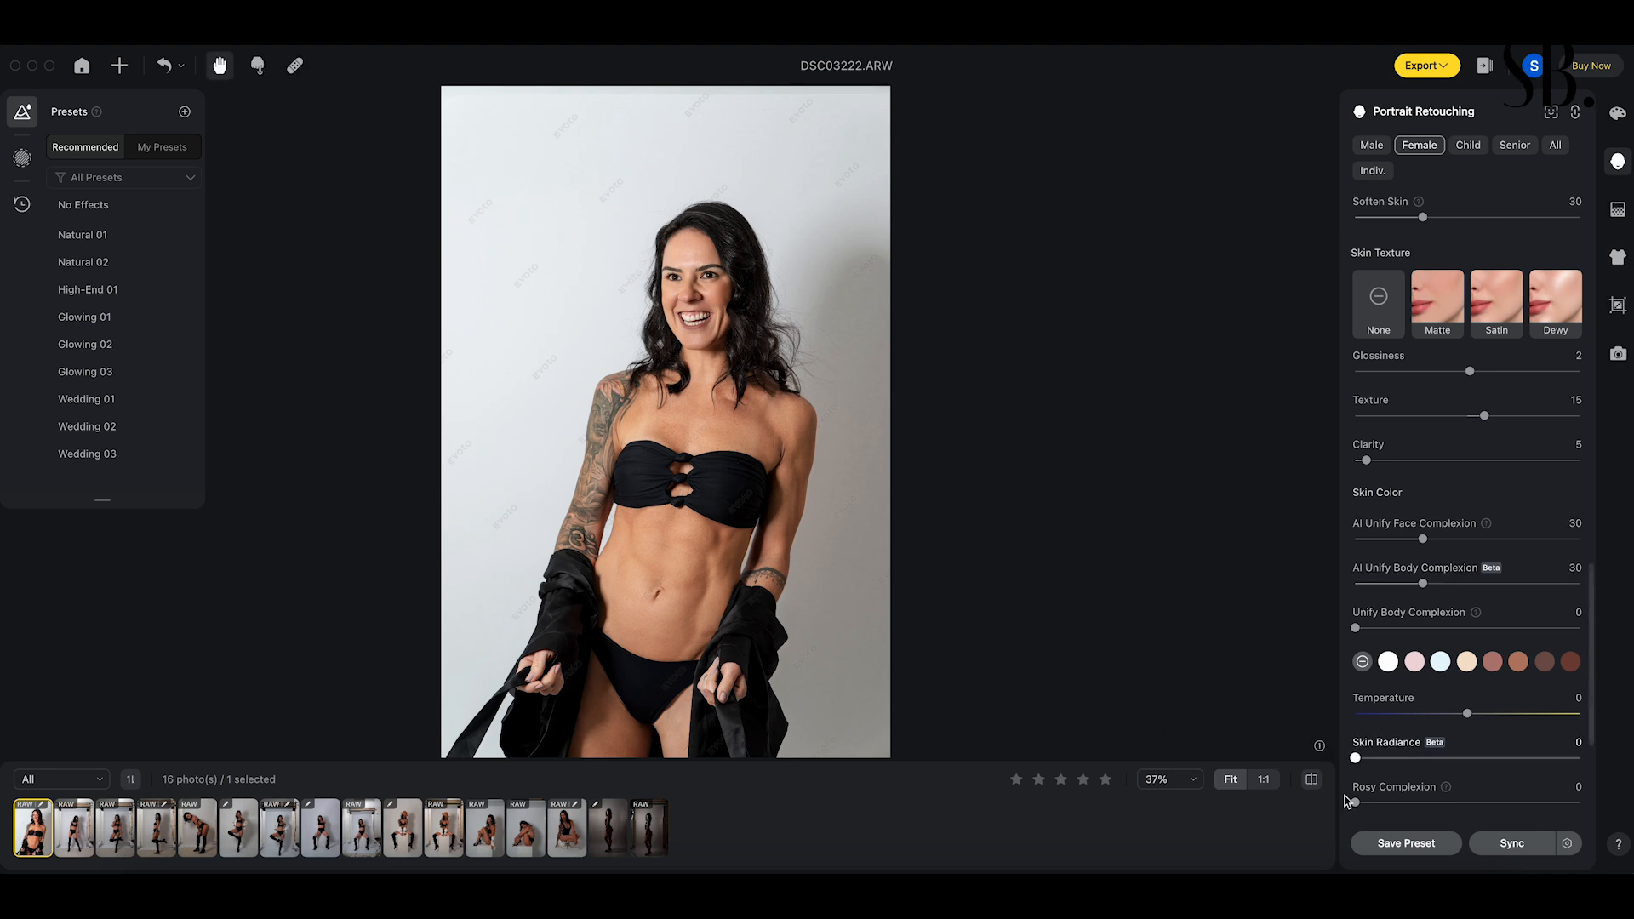
pyautogui.click(1311, 780)
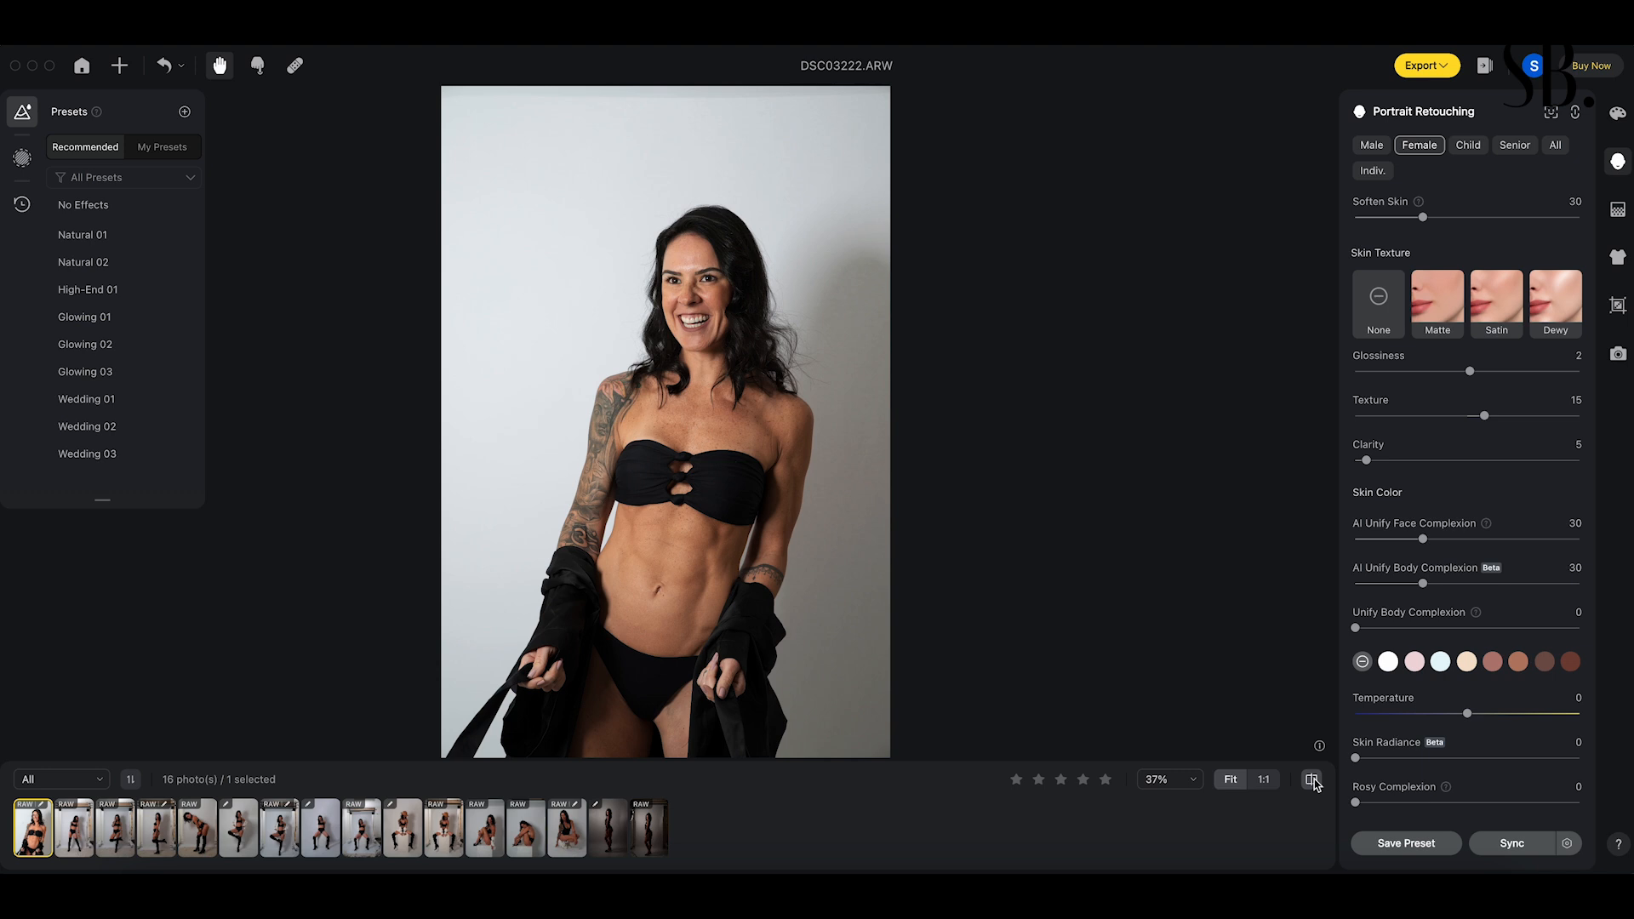
pyautogui.click(1312, 780)
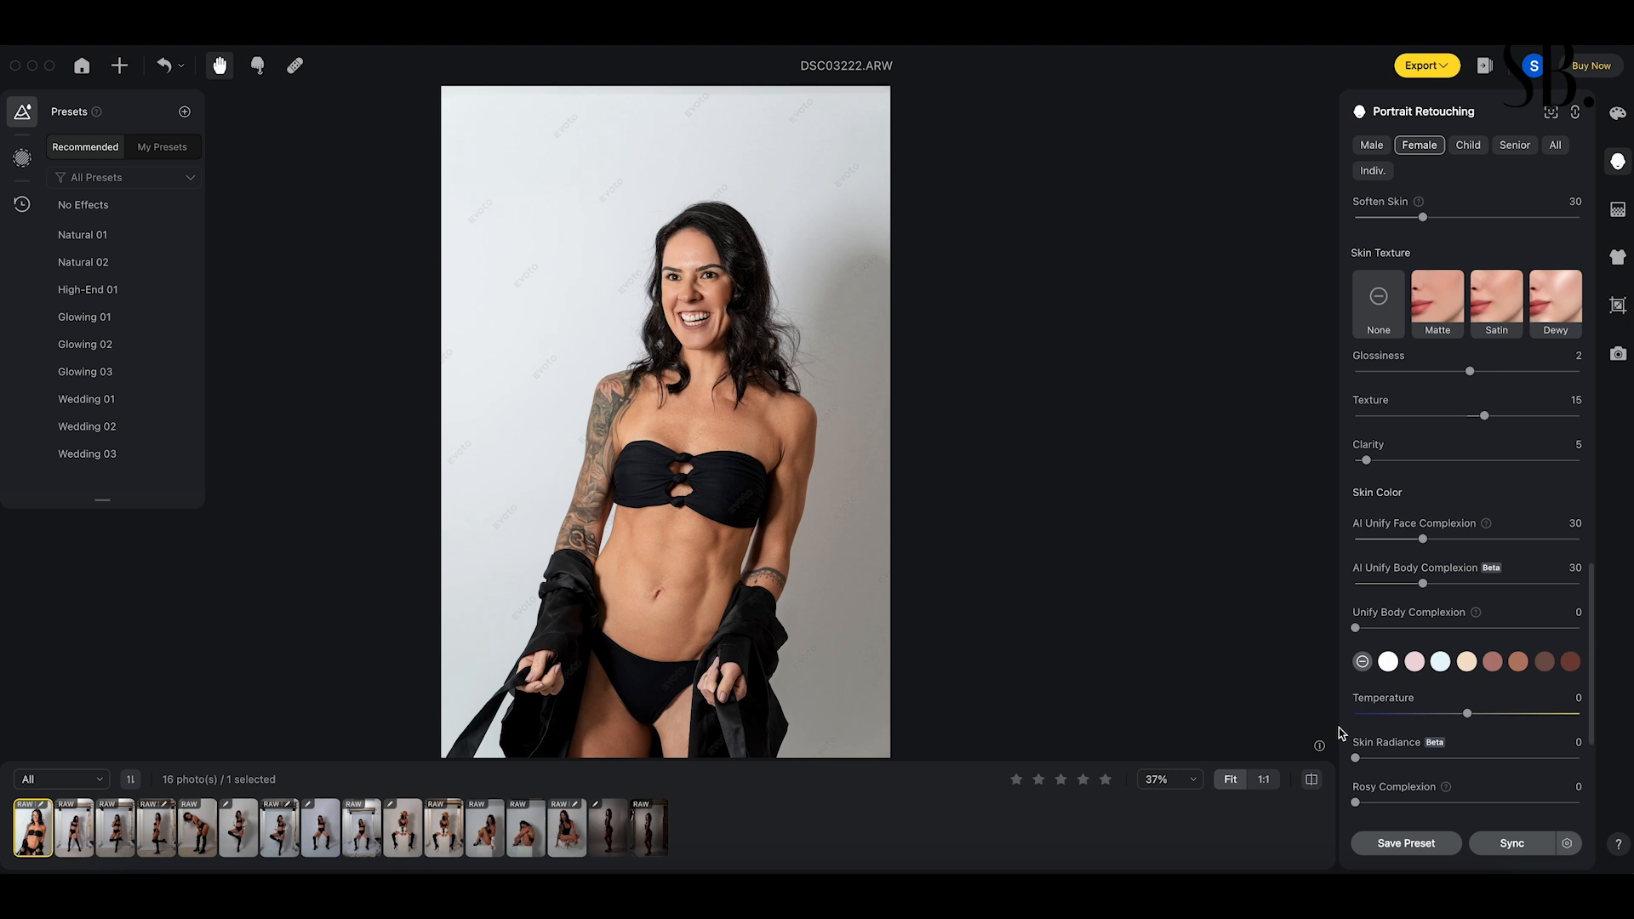
pyautogui.moveTo(1355, 628); pyautogui.dragTo(1424, 629)
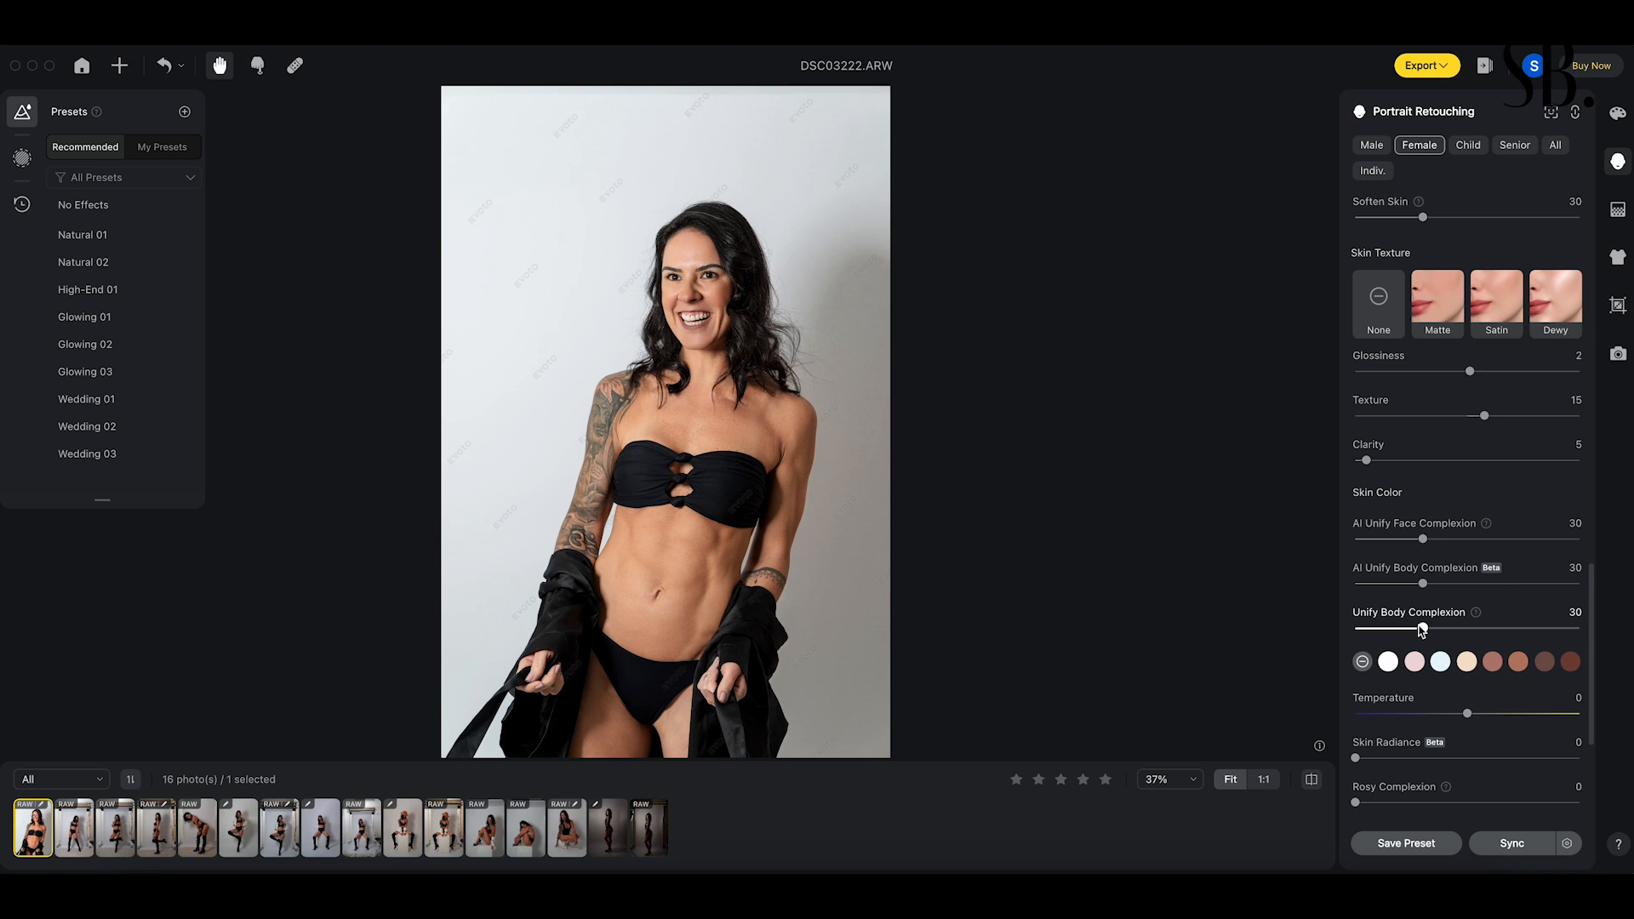
# - Try the reddish, dark brown and deep red-brown skin tones, reducing each one's amount, with dark brown at 27
pyautogui.click(1494, 663)
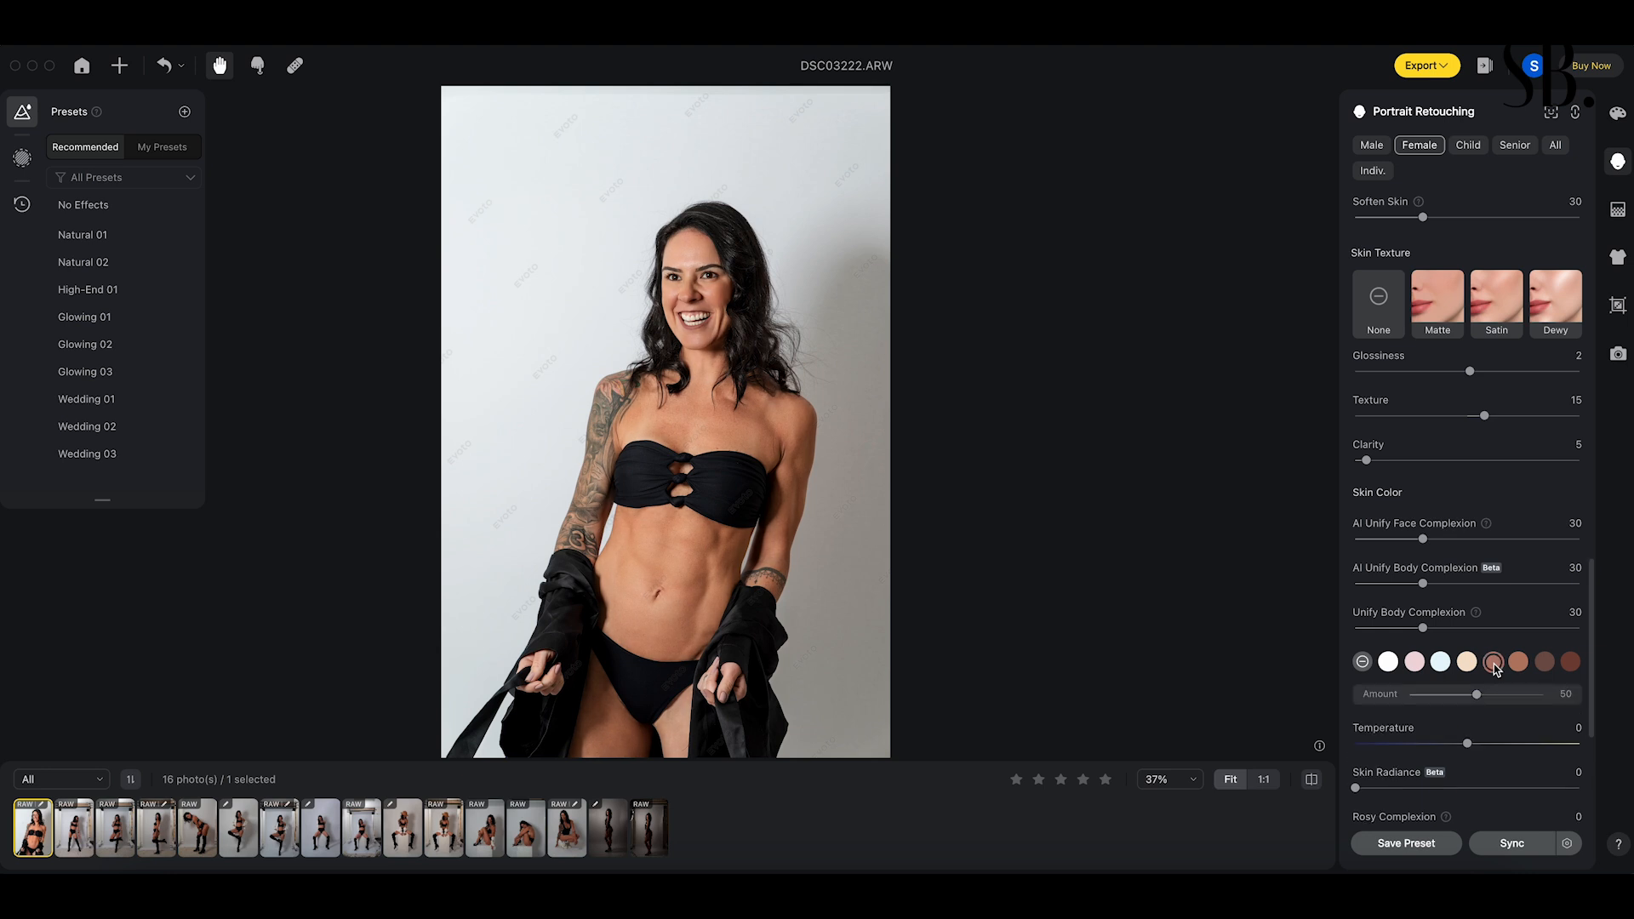
pyautogui.moveTo(1478, 696); pyautogui.dragTo(1435, 698)
pyautogui.click(1549, 663)
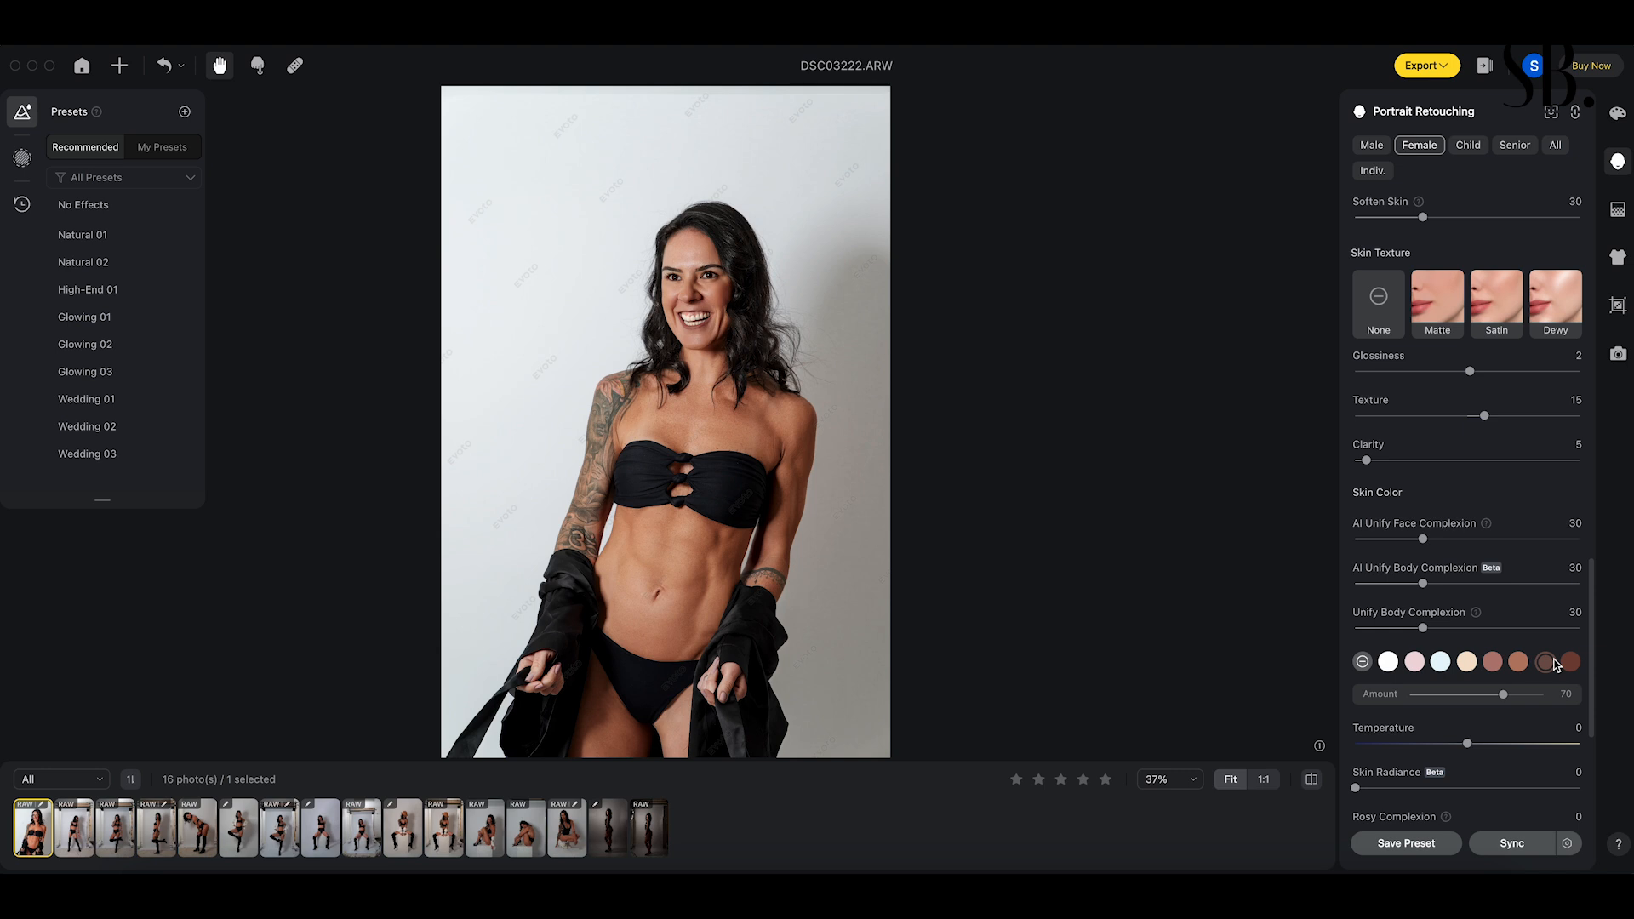
pyautogui.click(1447, 695)
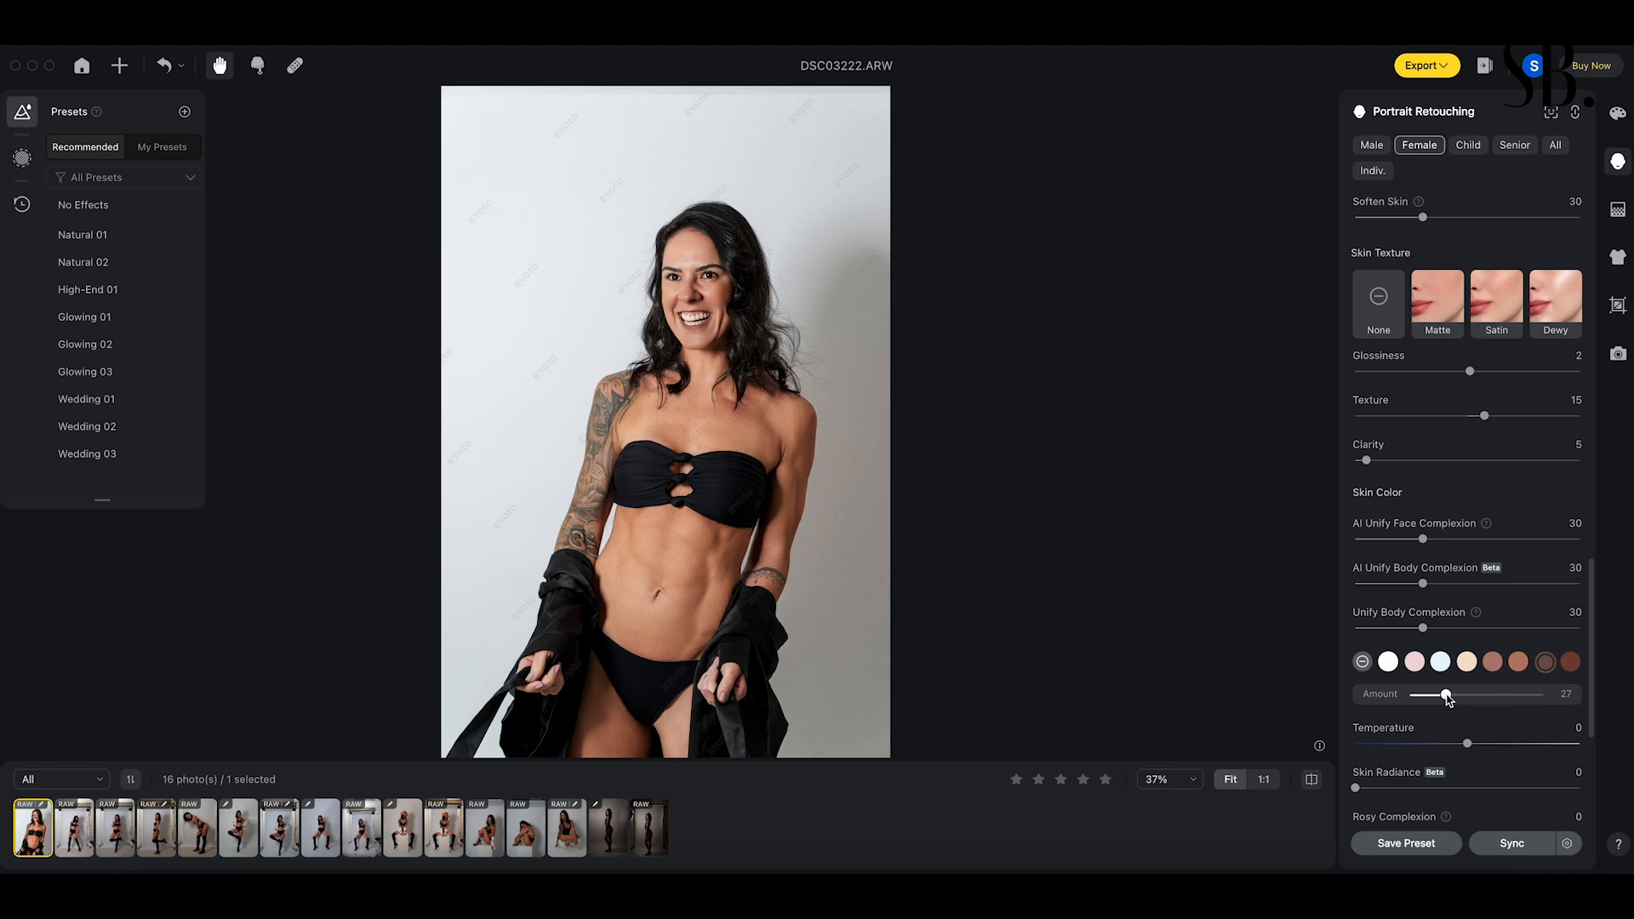
pyautogui.click(1571, 662)
pyautogui.moveTo(1462, 699); pyautogui.dragTo(1439, 698)
# - Try the white, pink and pale blue skin tones and the reddish tone at 31, clear the tone, and compare with the original
pyautogui.click(1388, 662)
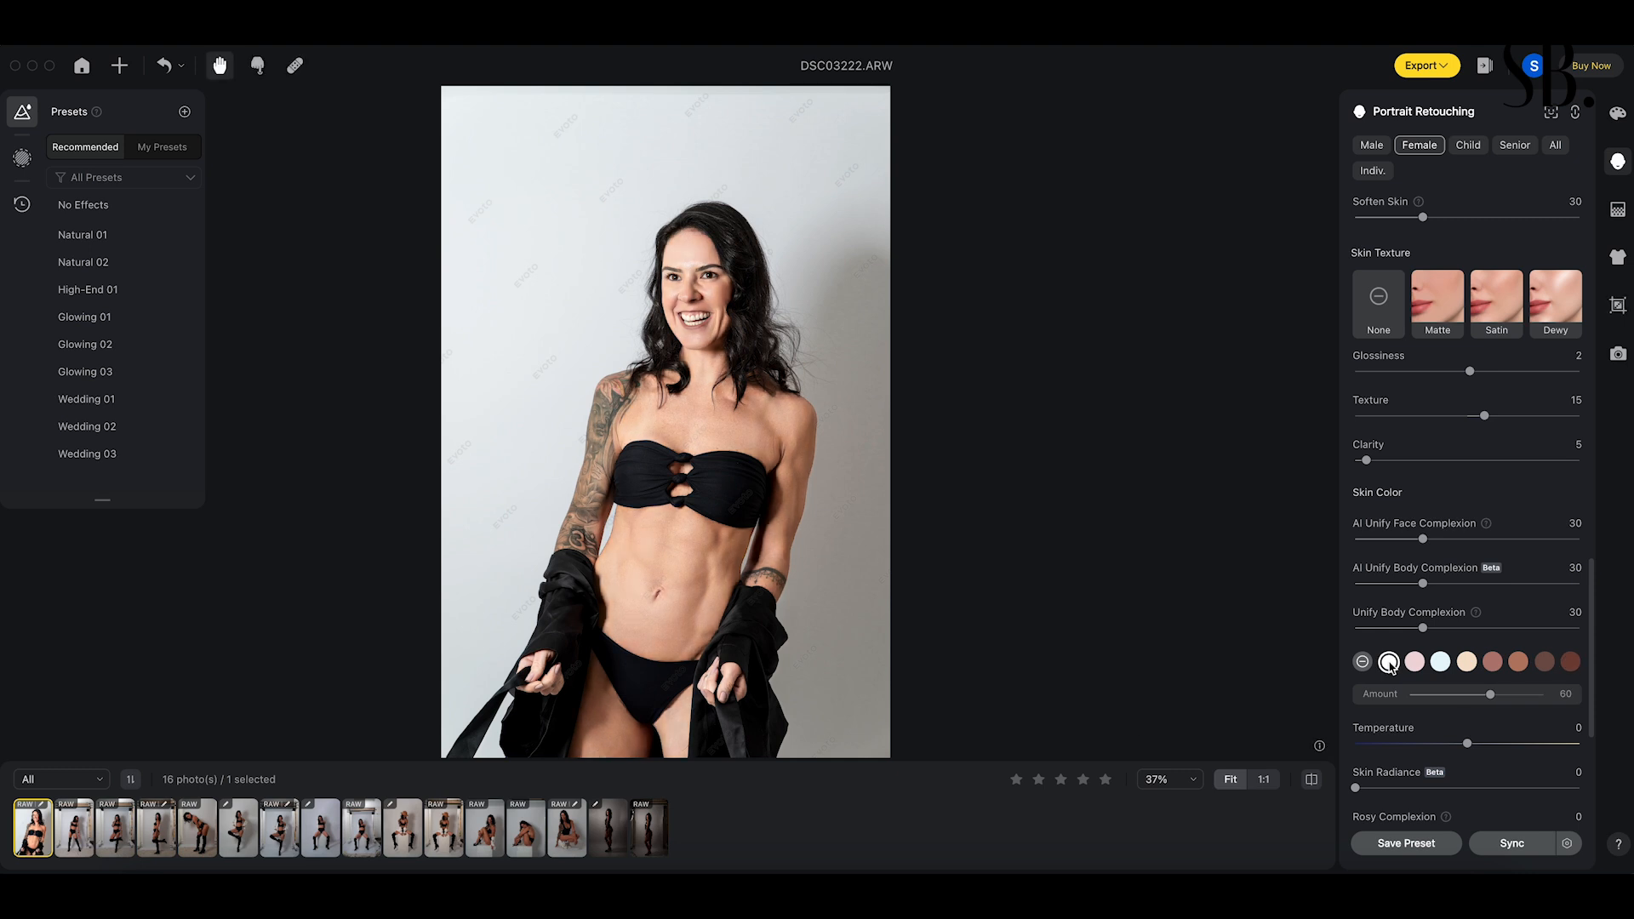
pyautogui.click(1414, 662)
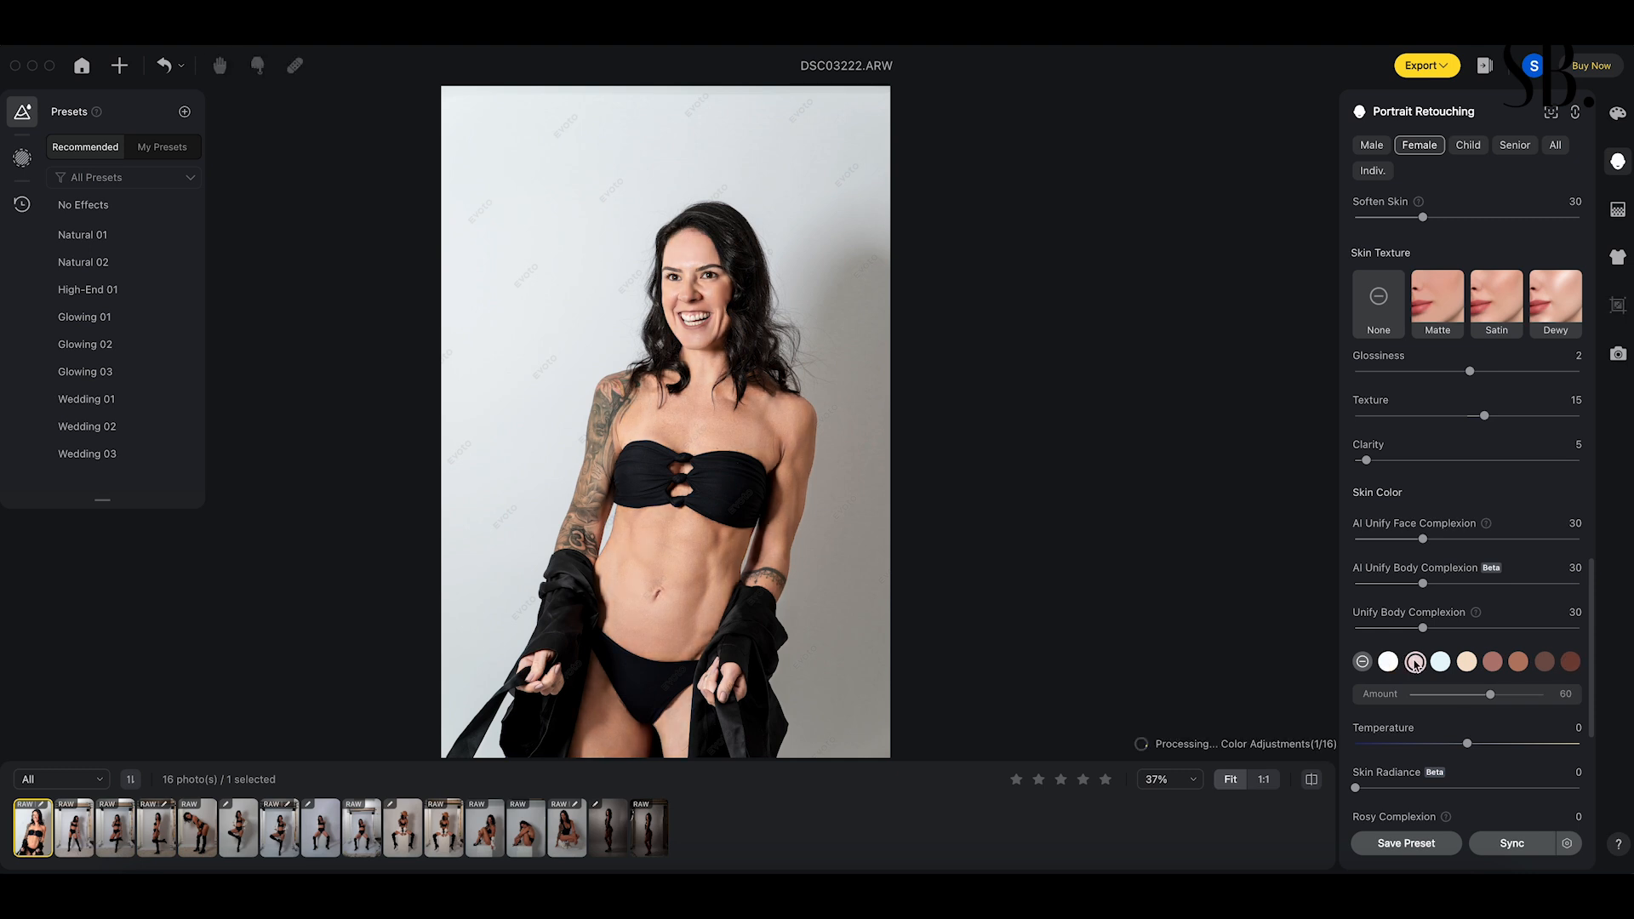
pyautogui.click(1443, 664)
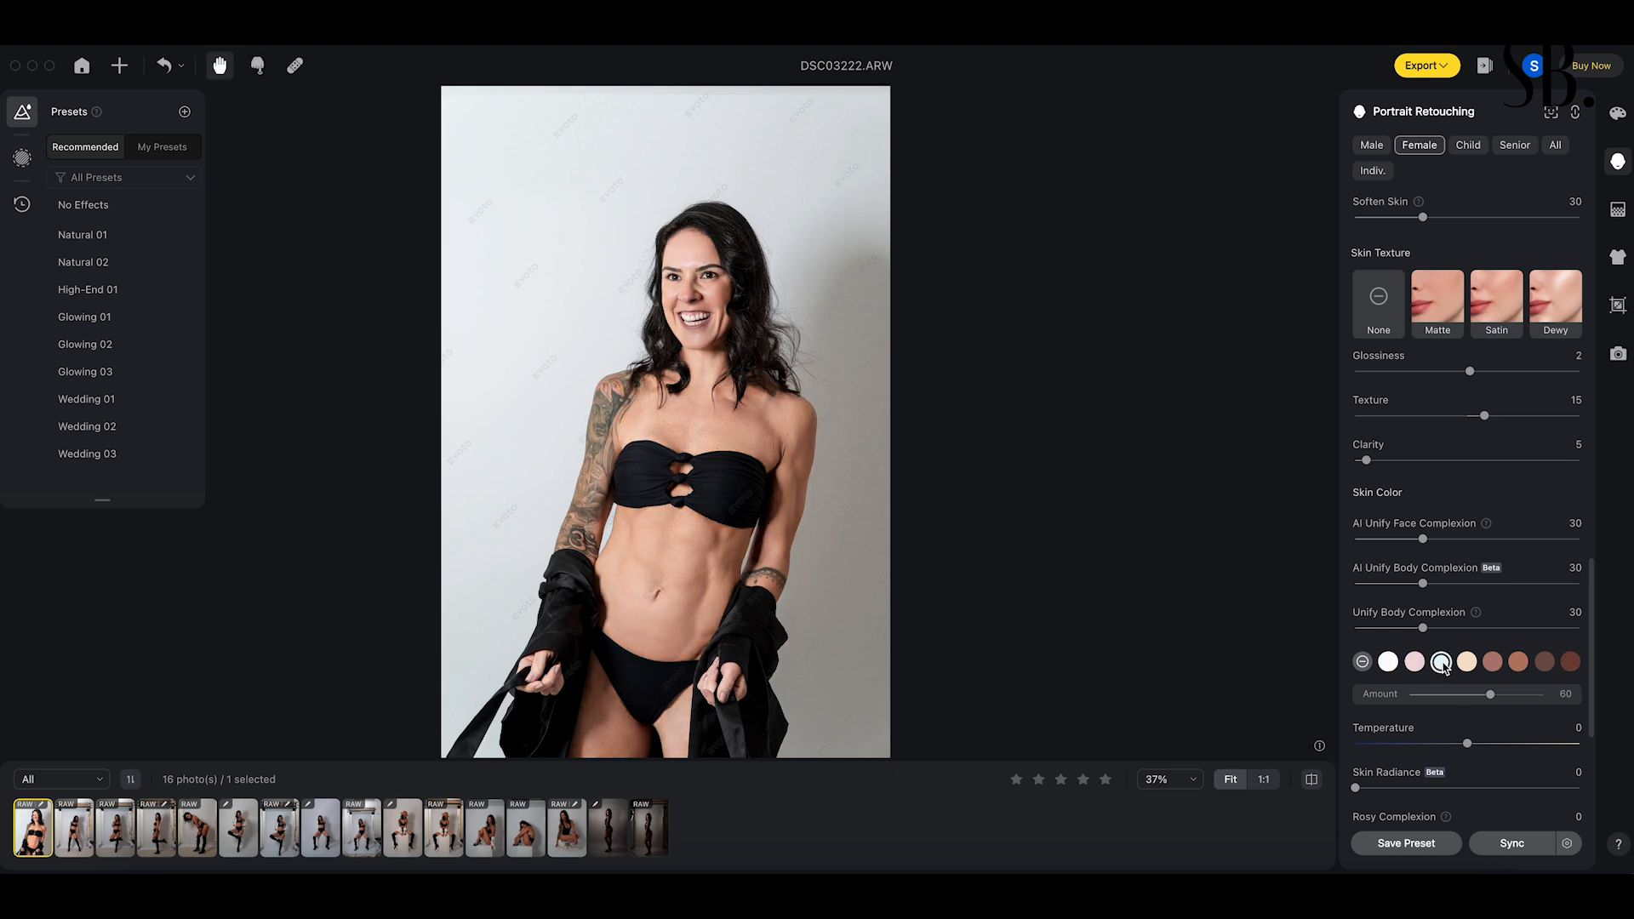
pyautogui.click(1493, 663)
pyautogui.moveTo(1463, 699); pyautogui.dragTo(1452, 697)
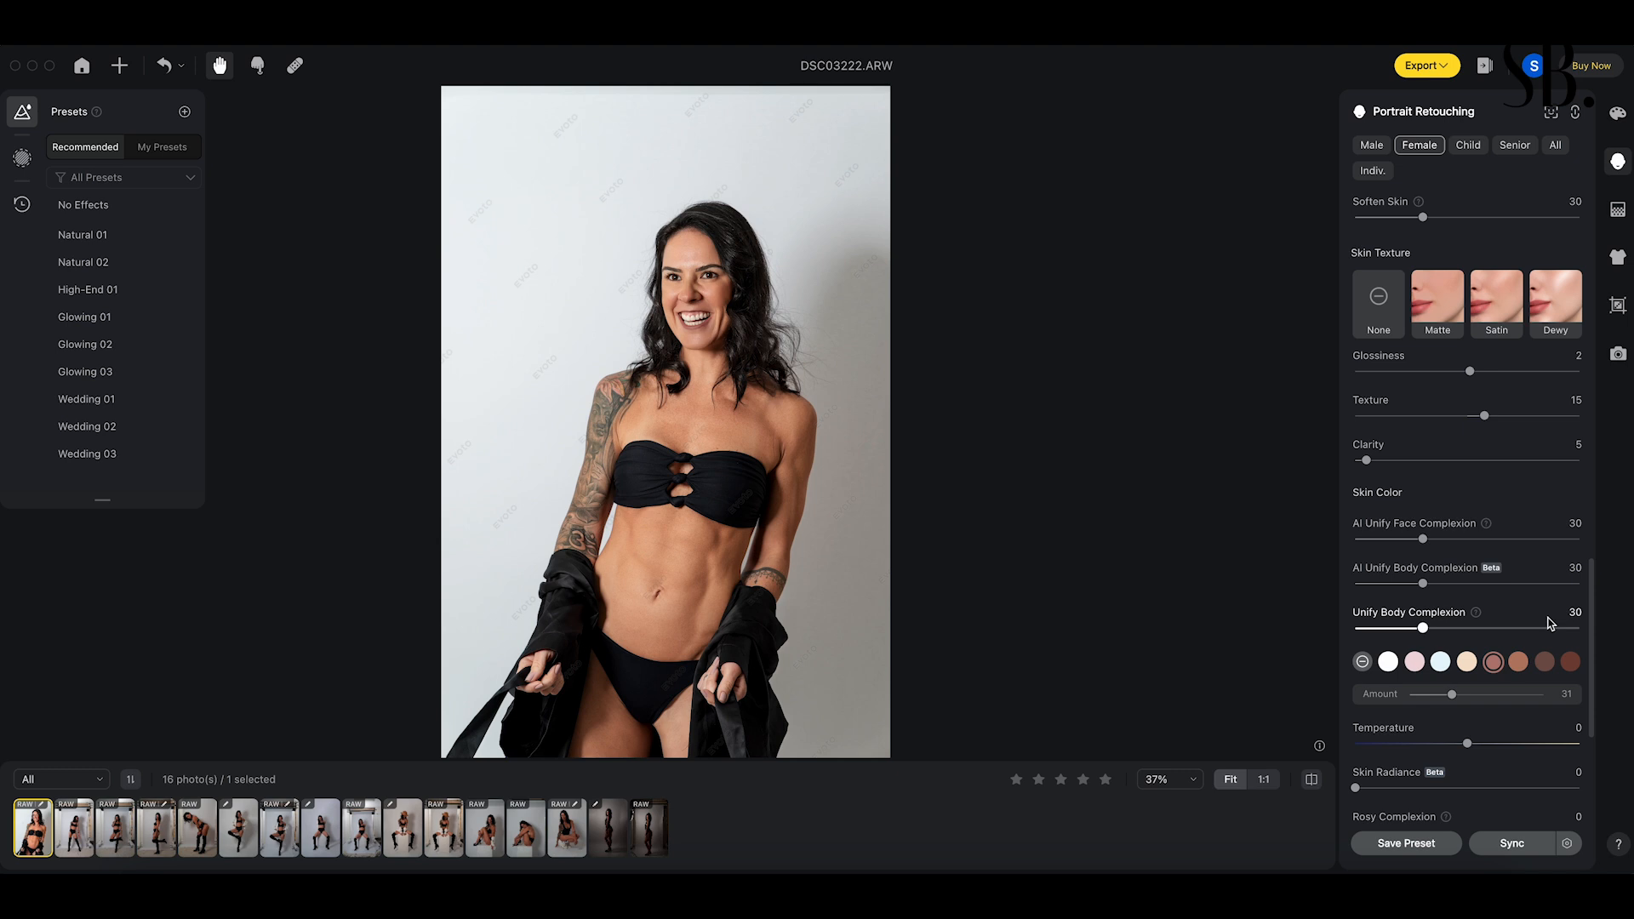
pyautogui.click(1363, 662)
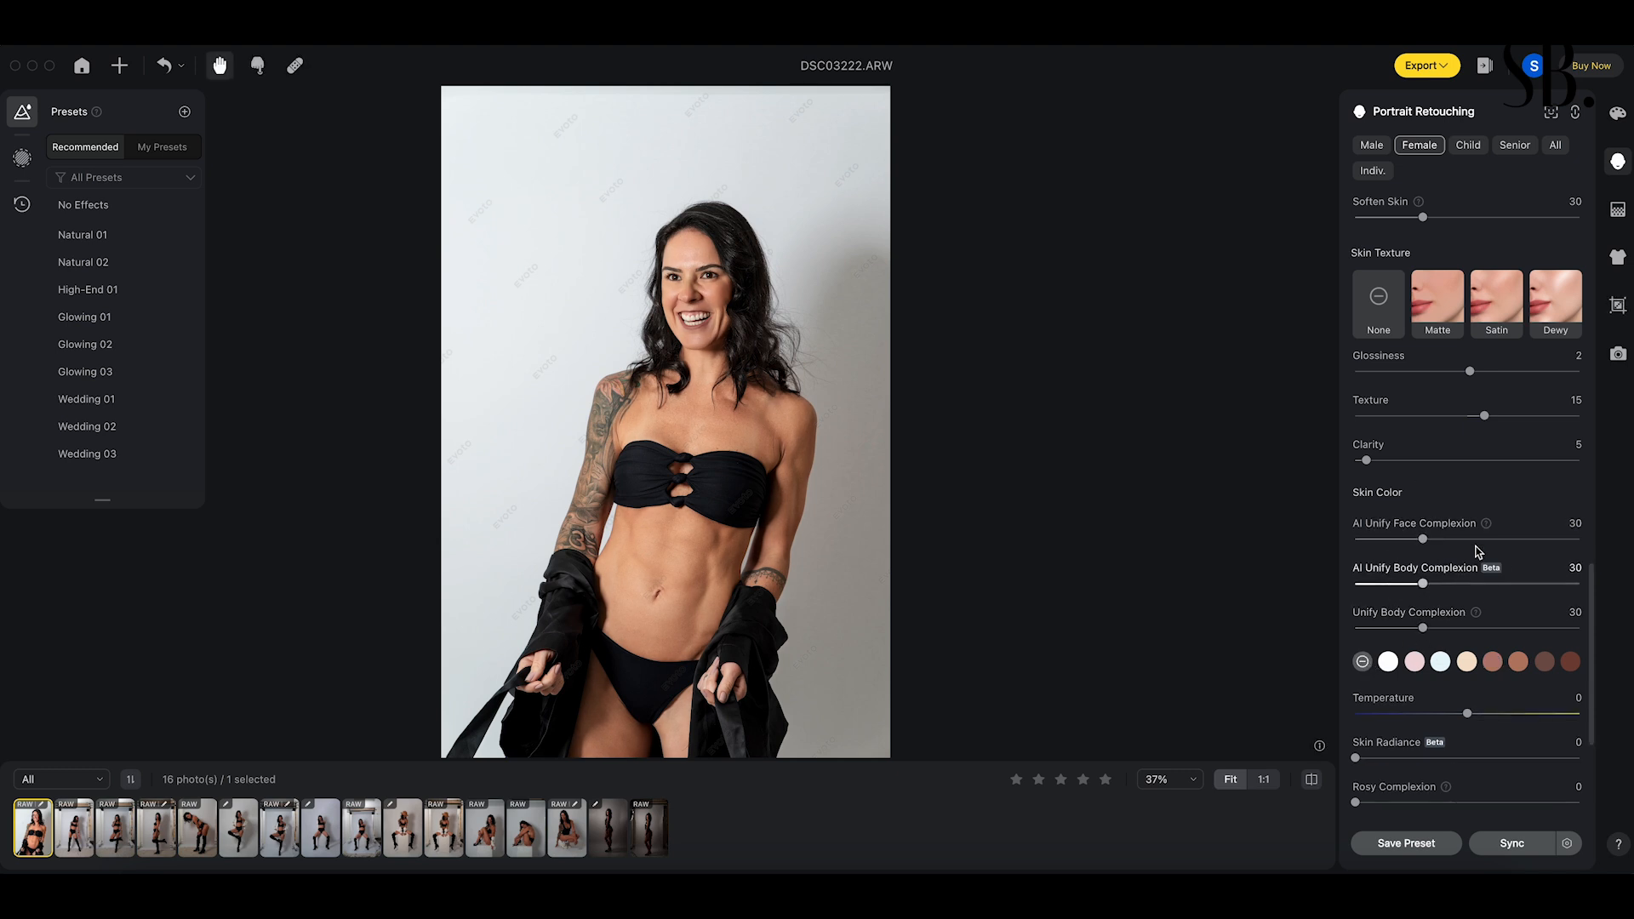
pyautogui.click(1311, 781)
pyautogui.click(1312, 781)
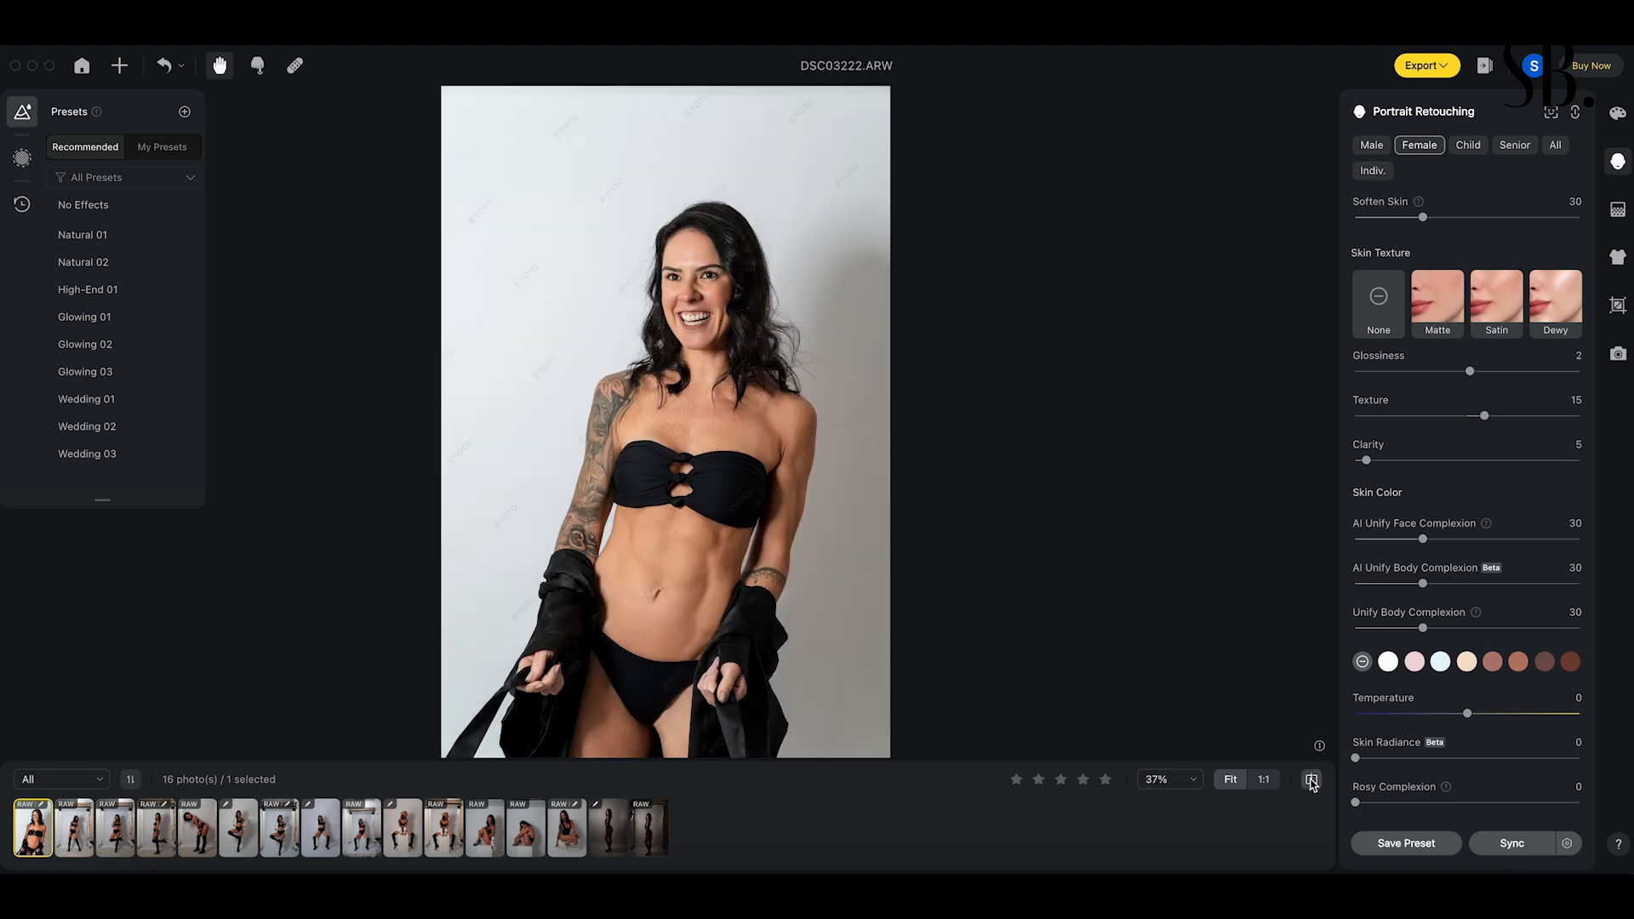
# - Raise the skin color's Skin Radiance to 43
pyautogui.scroll(-3, 1452, 686)
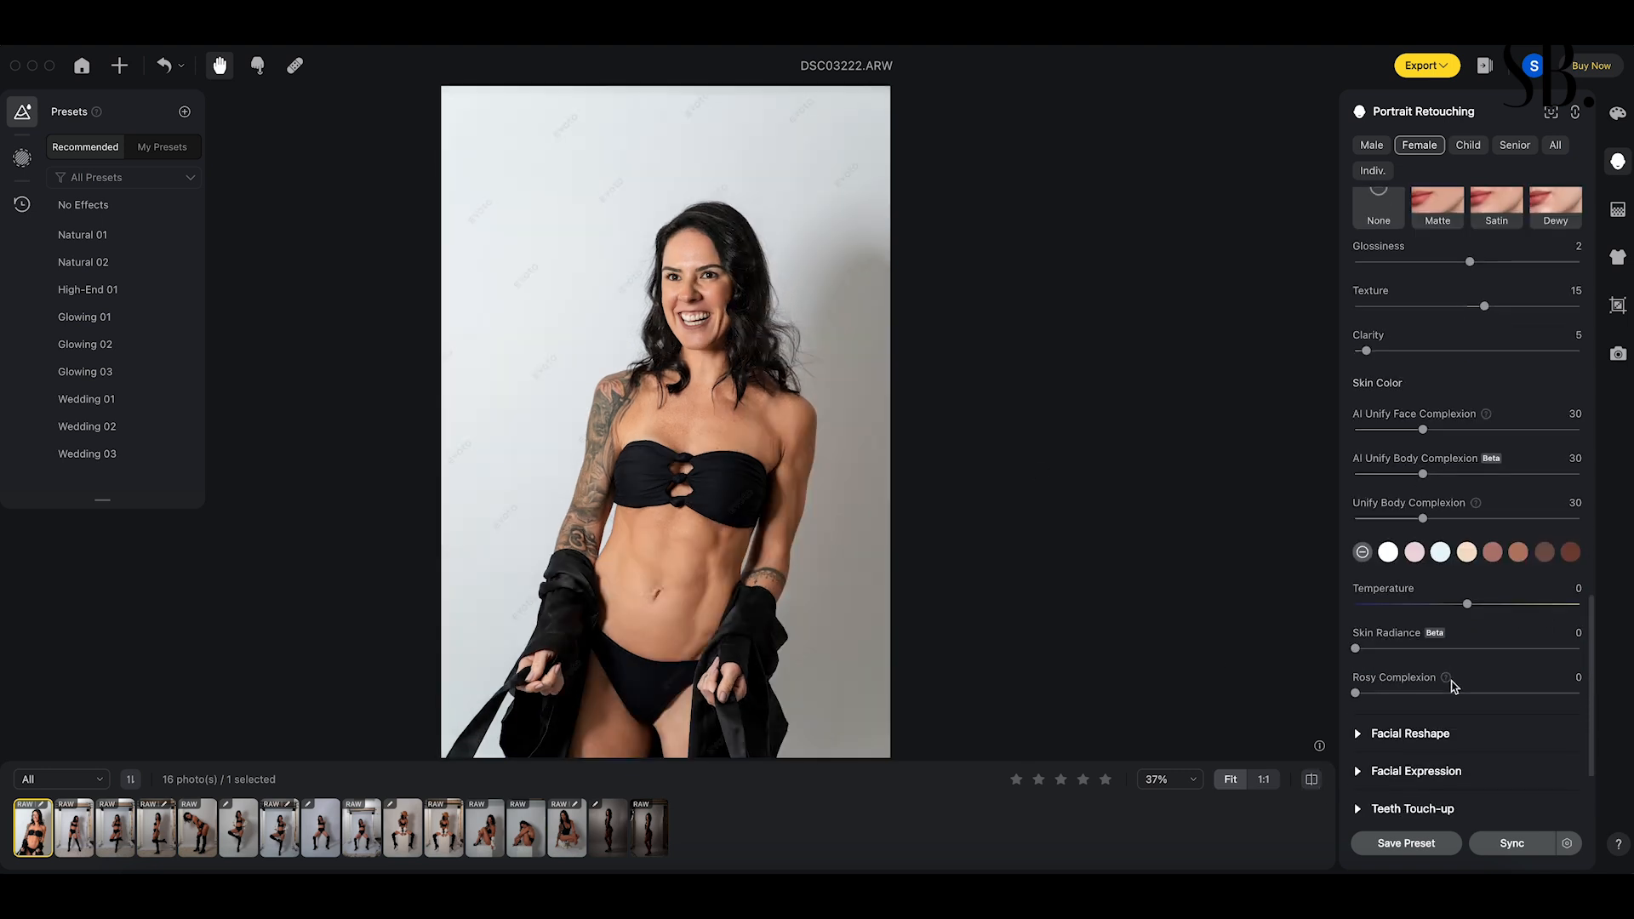
pyautogui.scroll(-1, 1452, 686)
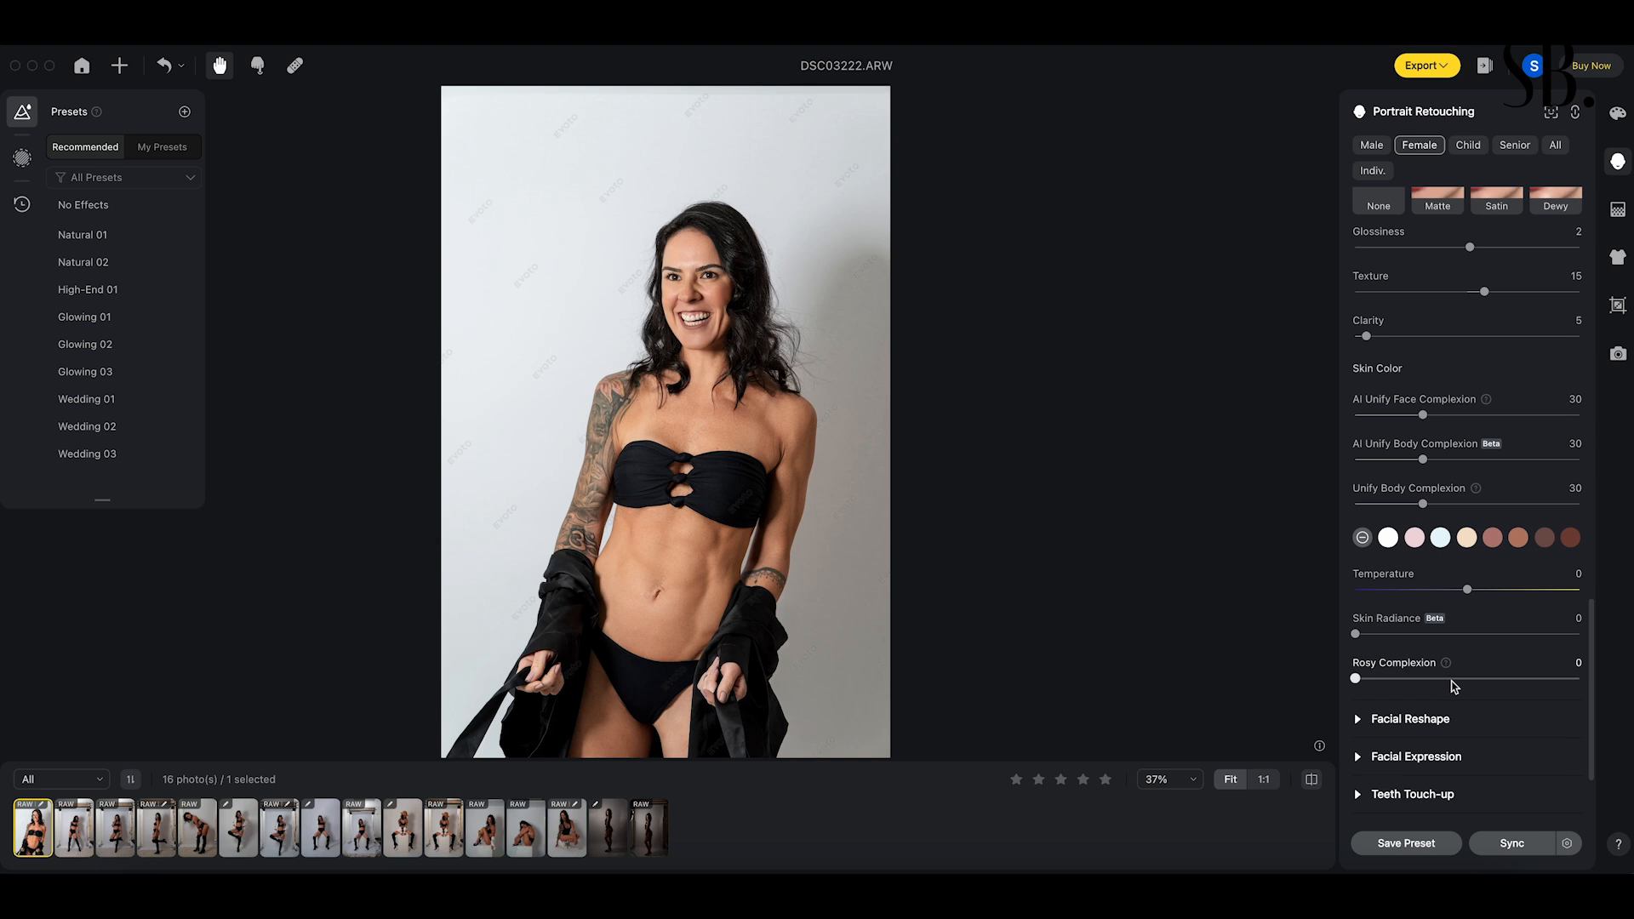
pyautogui.scroll(-1, 1357, 636)
pyautogui.moveTo(1357, 619); pyautogui.dragTo(1457, 614)
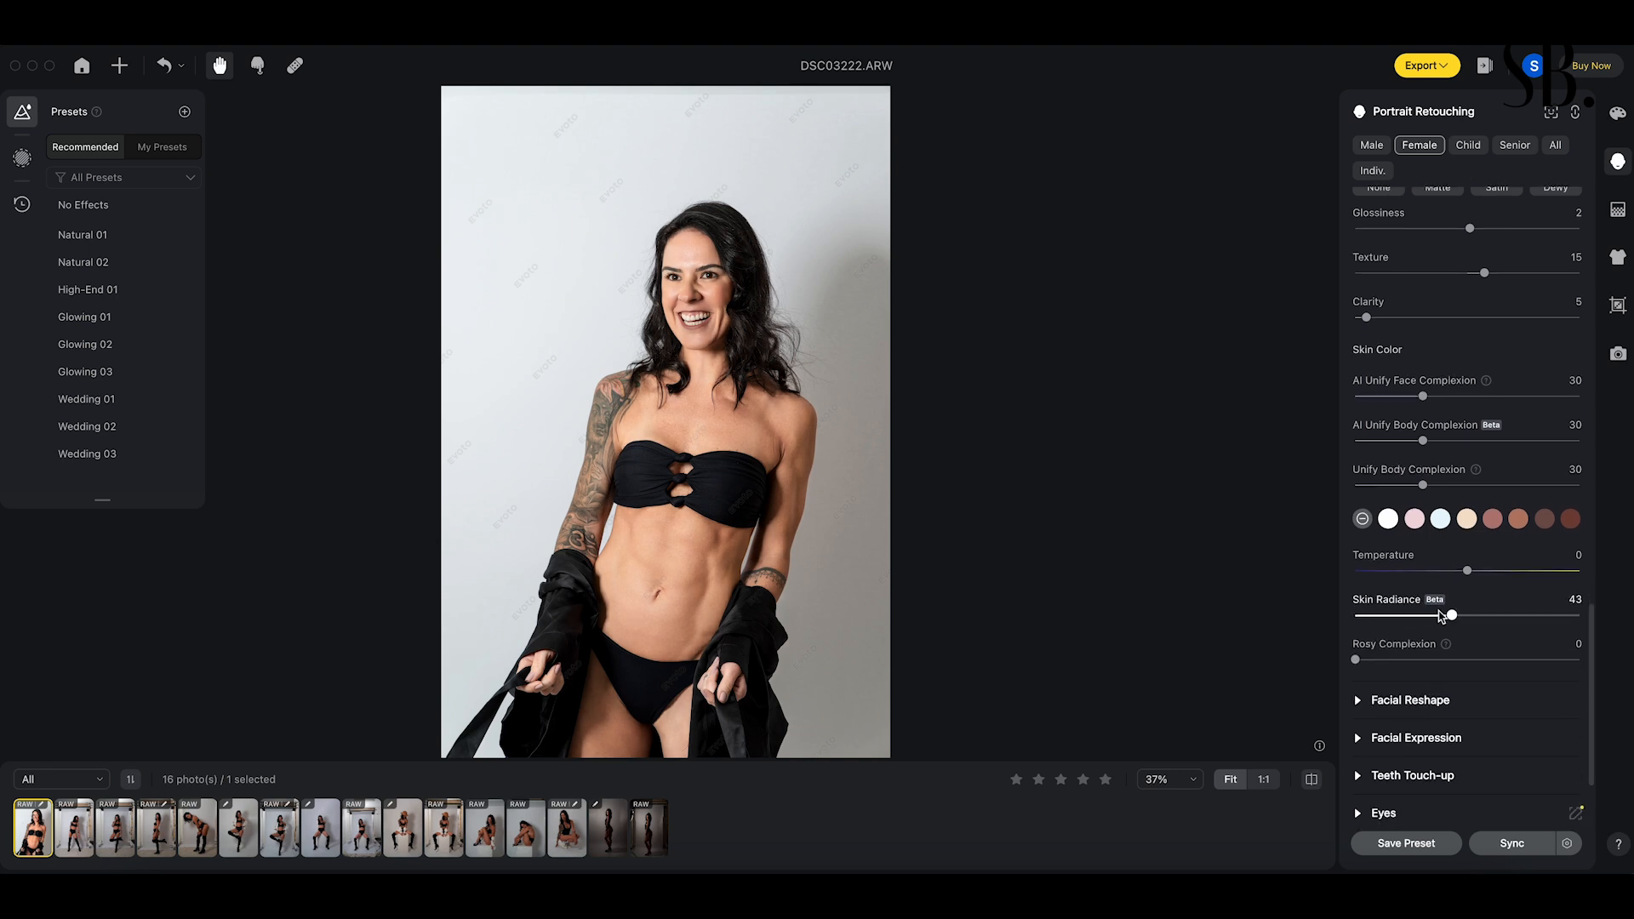
# - Set Skin Radiance to 5 and Rosy Complexion to 10, and compare the photo with the original
pyautogui.moveTo(1452, 614); pyautogui.dragTo(1362, 624)
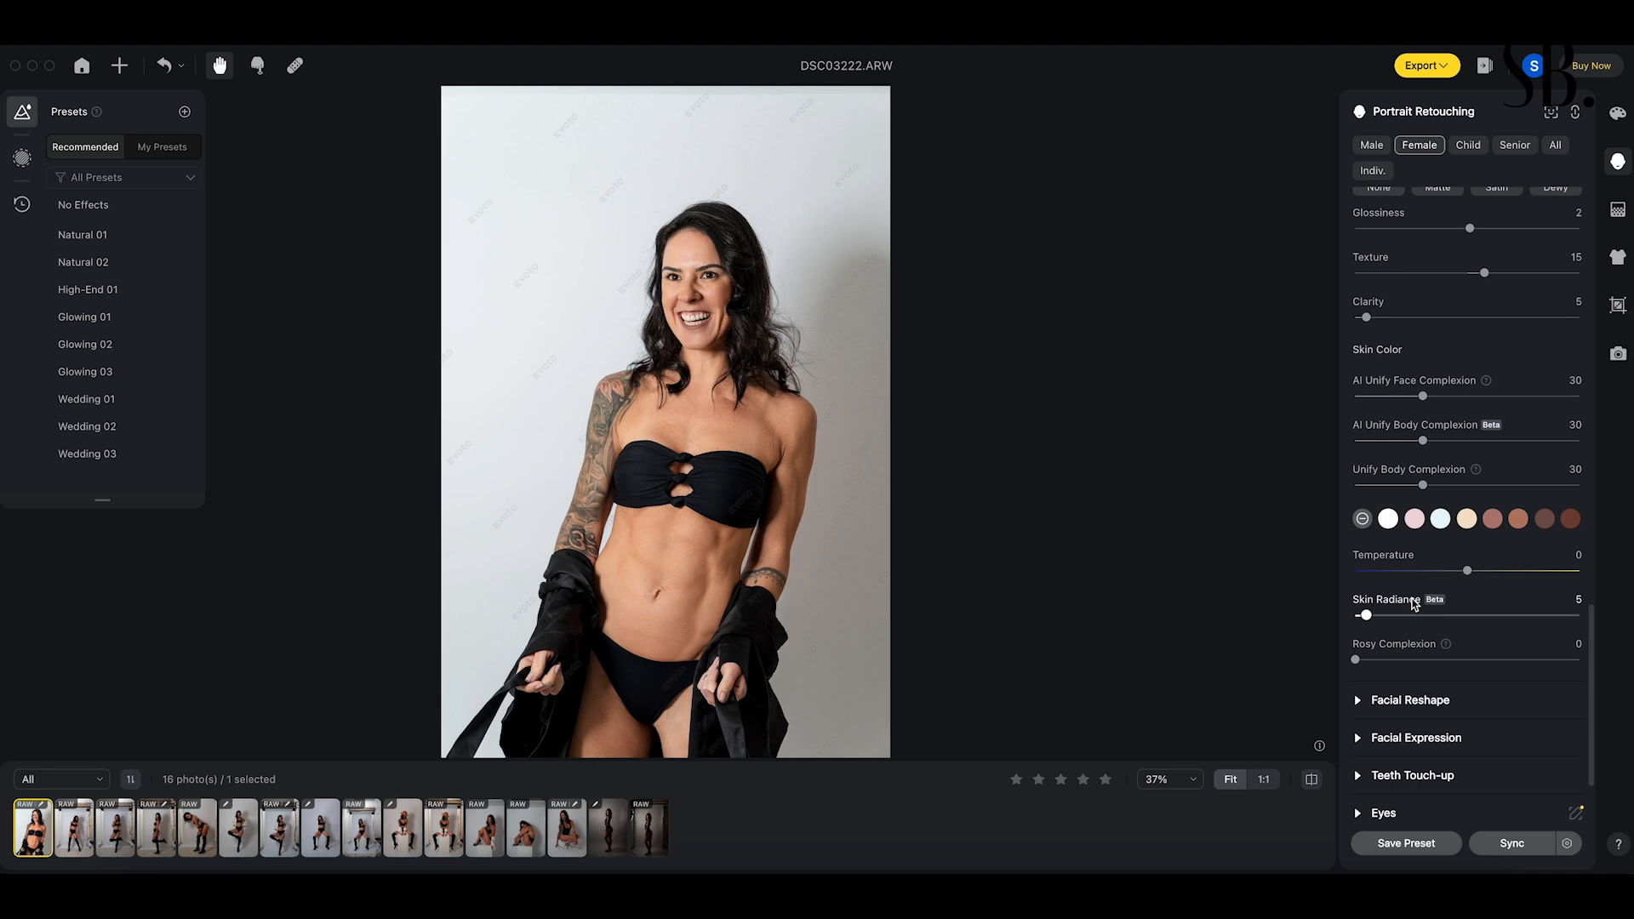
pyautogui.moveTo(1357, 662); pyautogui.dragTo(1463, 667)
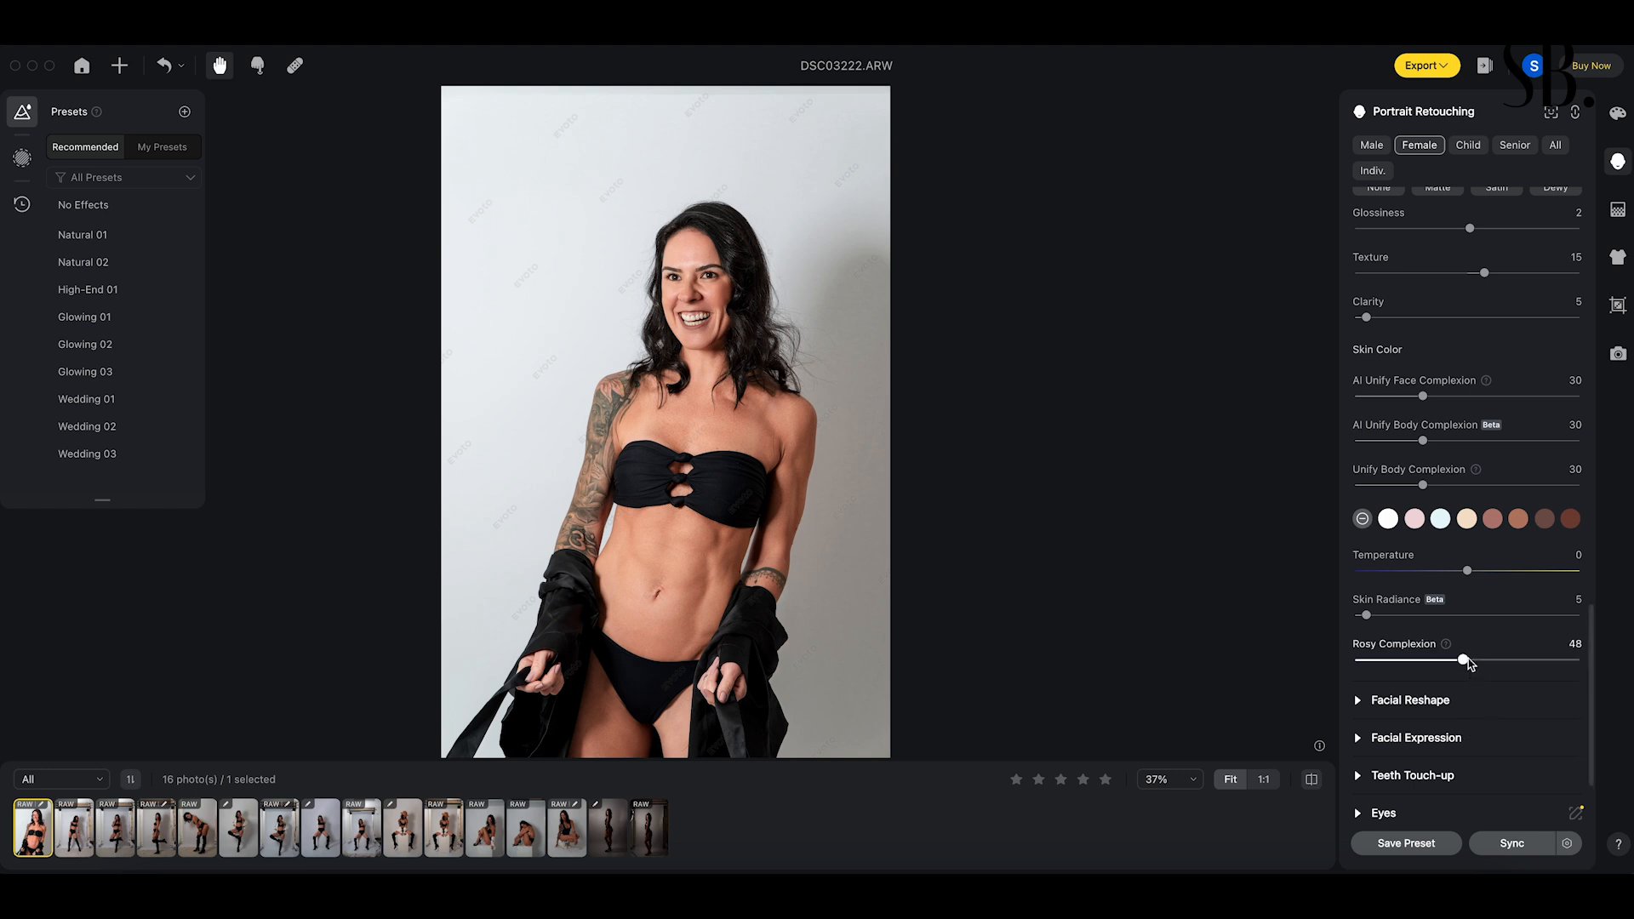
pyautogui.moveTo(1470, 664); pyautogui.dragTo(1376, 668)
pyautogui.click(1310, 780)
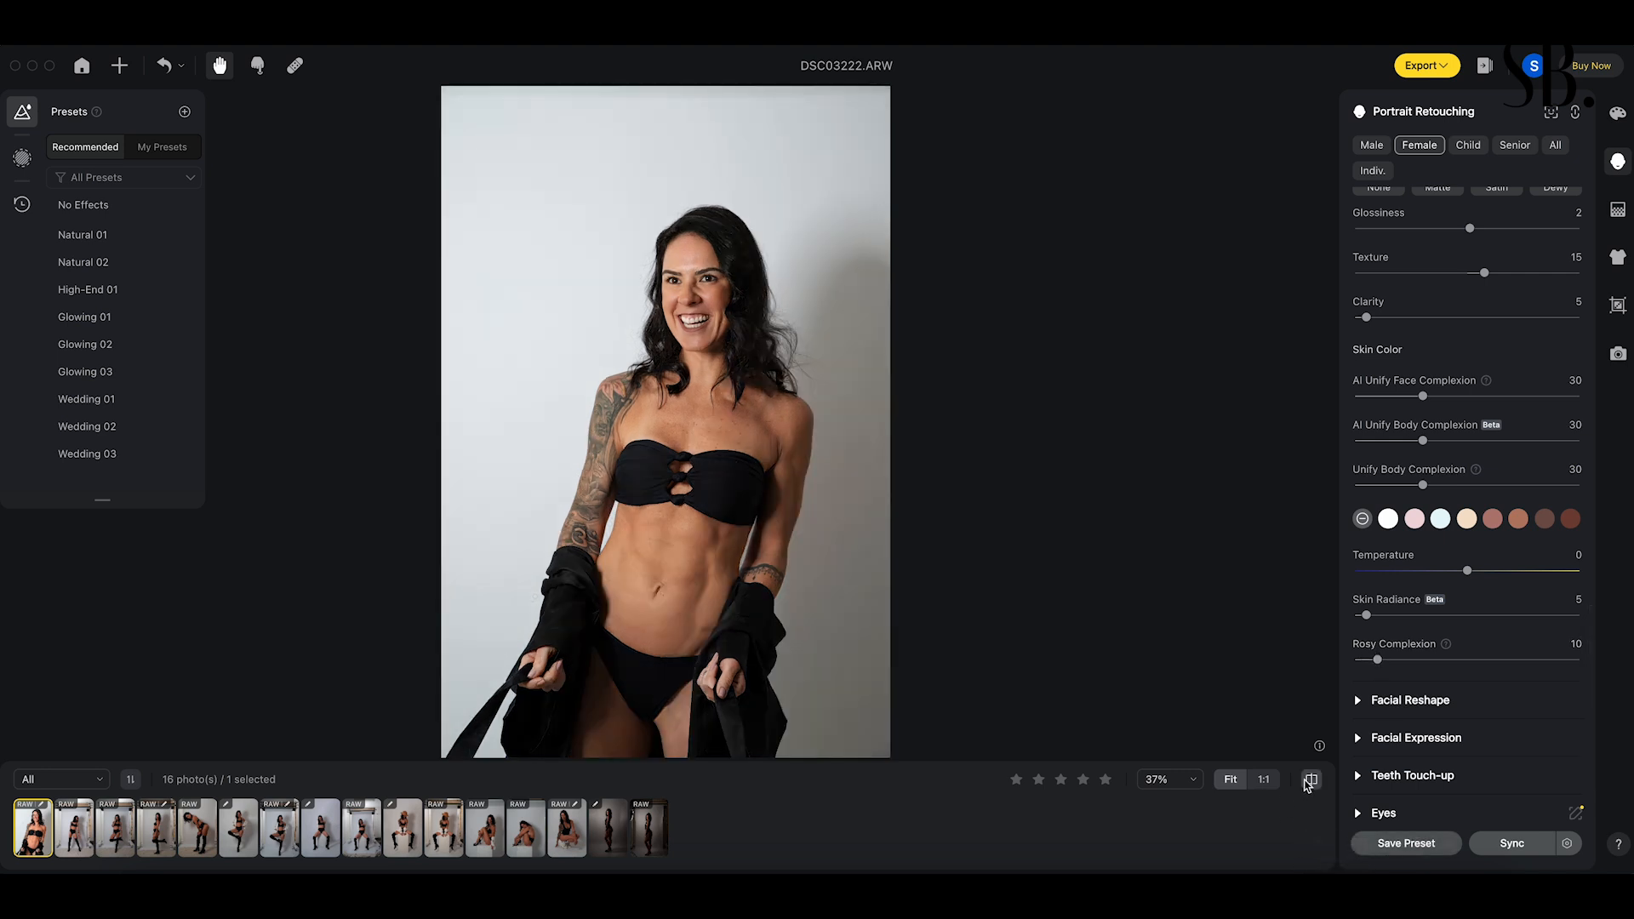
pyautogui.click(1307, 786)
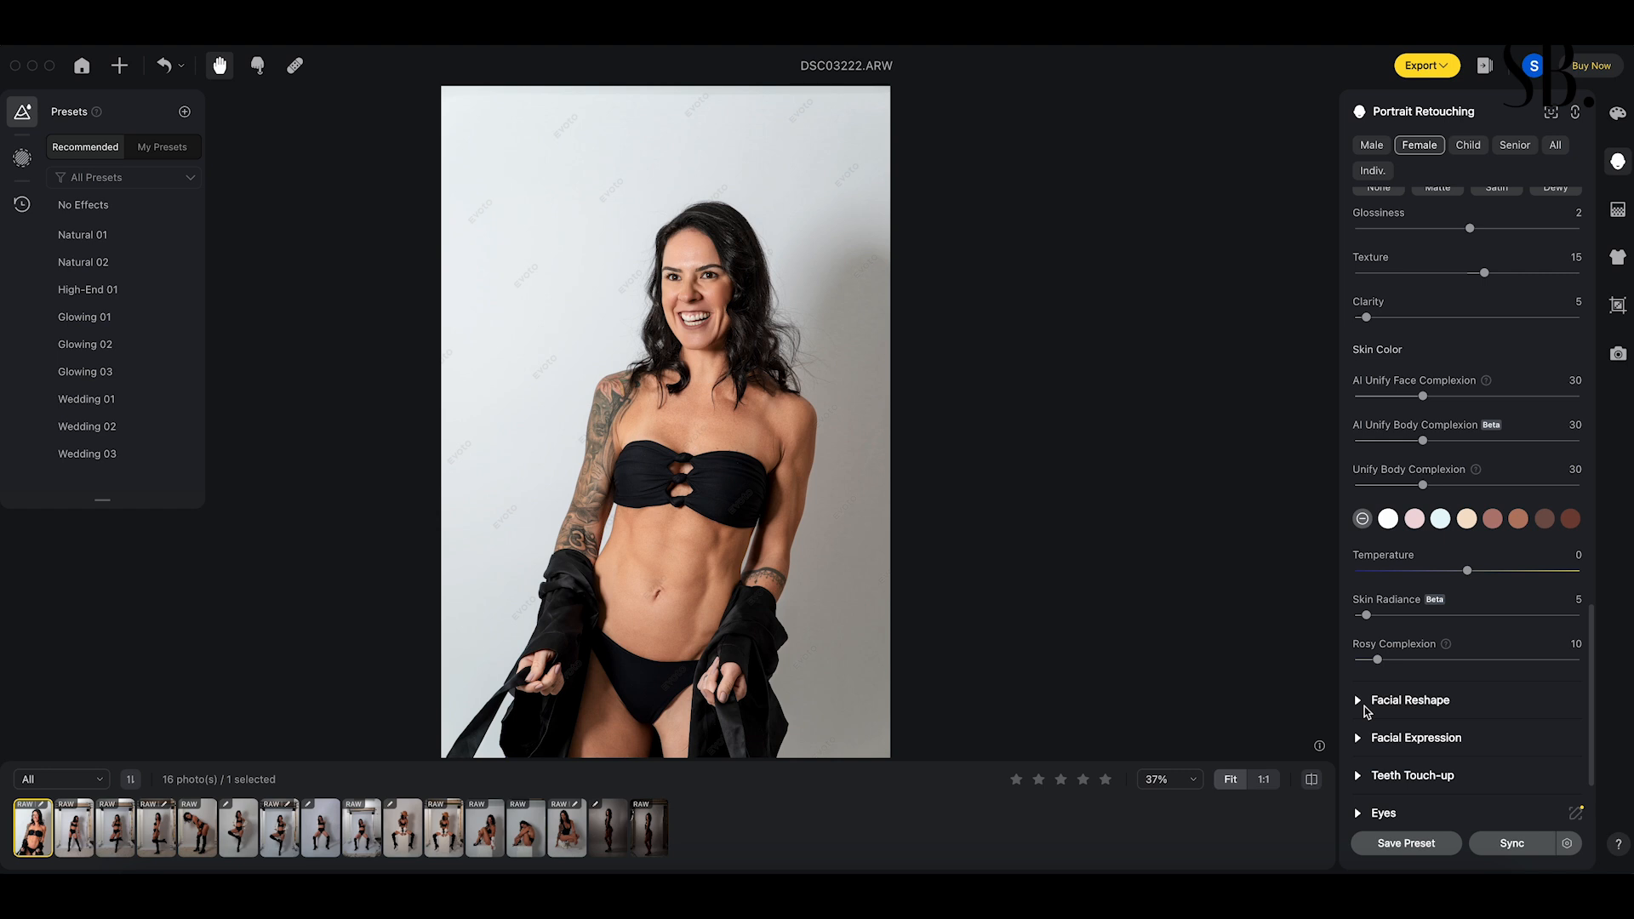
# - Collapse the Skin Retouching and Blemish Removal settings and expand the Facial Reshape settings
pyautogui.scroll(-3, 1450, 721)
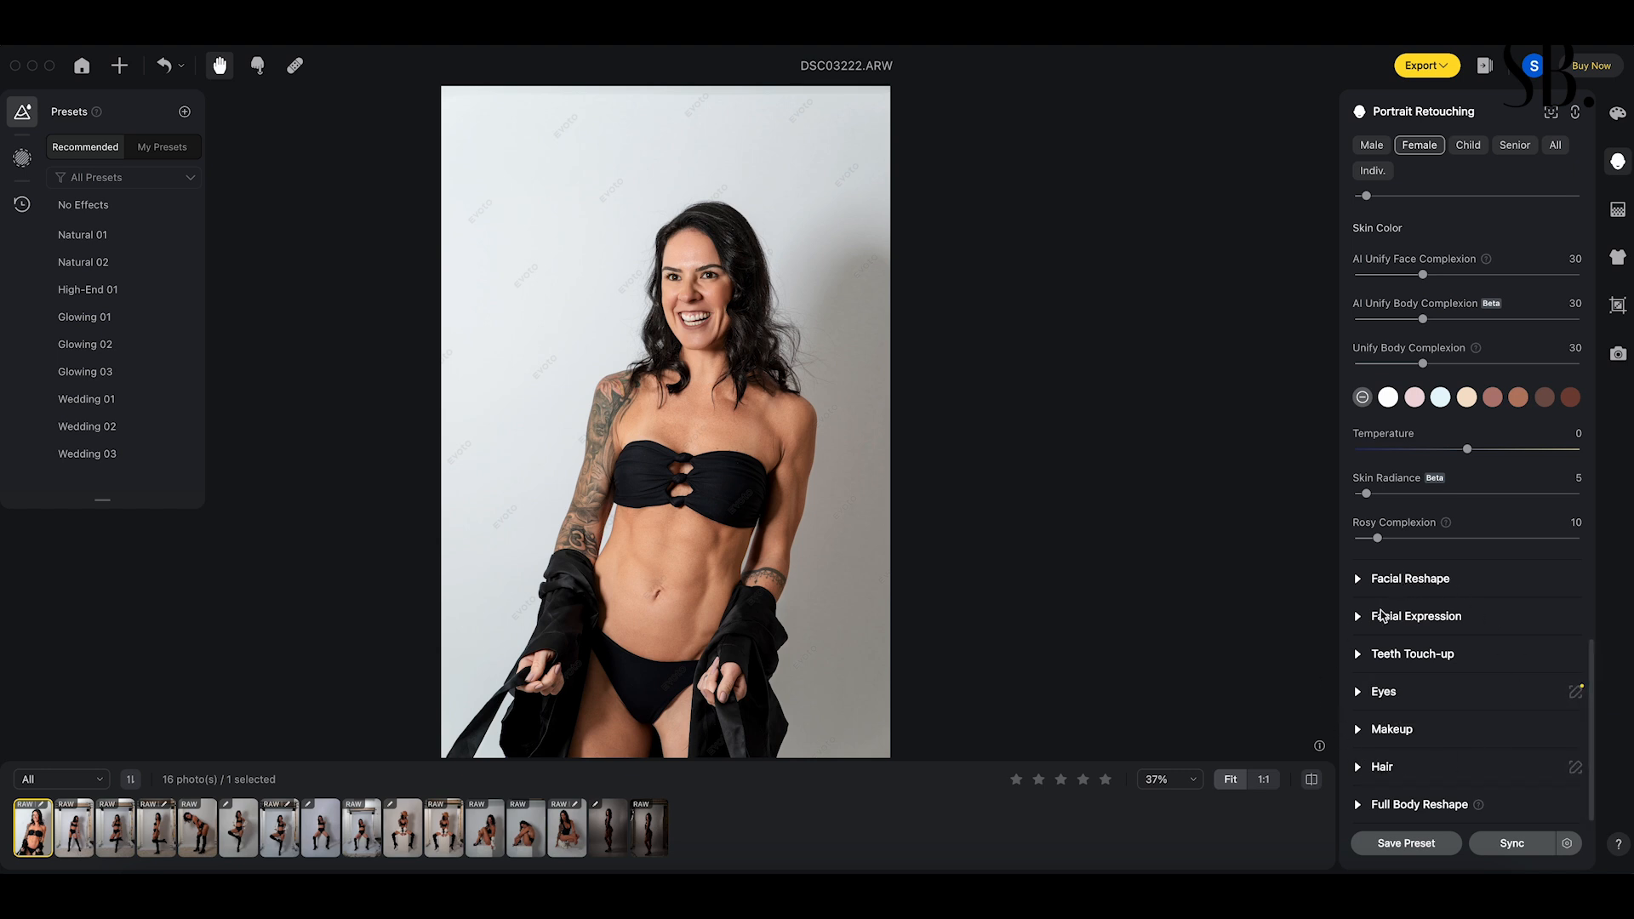
pyautogui.scroll(10, 1458, 625)
pyautogui.scroll(5, 1457, 630)
pyautogui.click(1359, 530)
pyautogui.scroll(8, 1441, 520)
pyautogui.scroll(3, 1442, 519)
pyautogui.click(1358, 208)
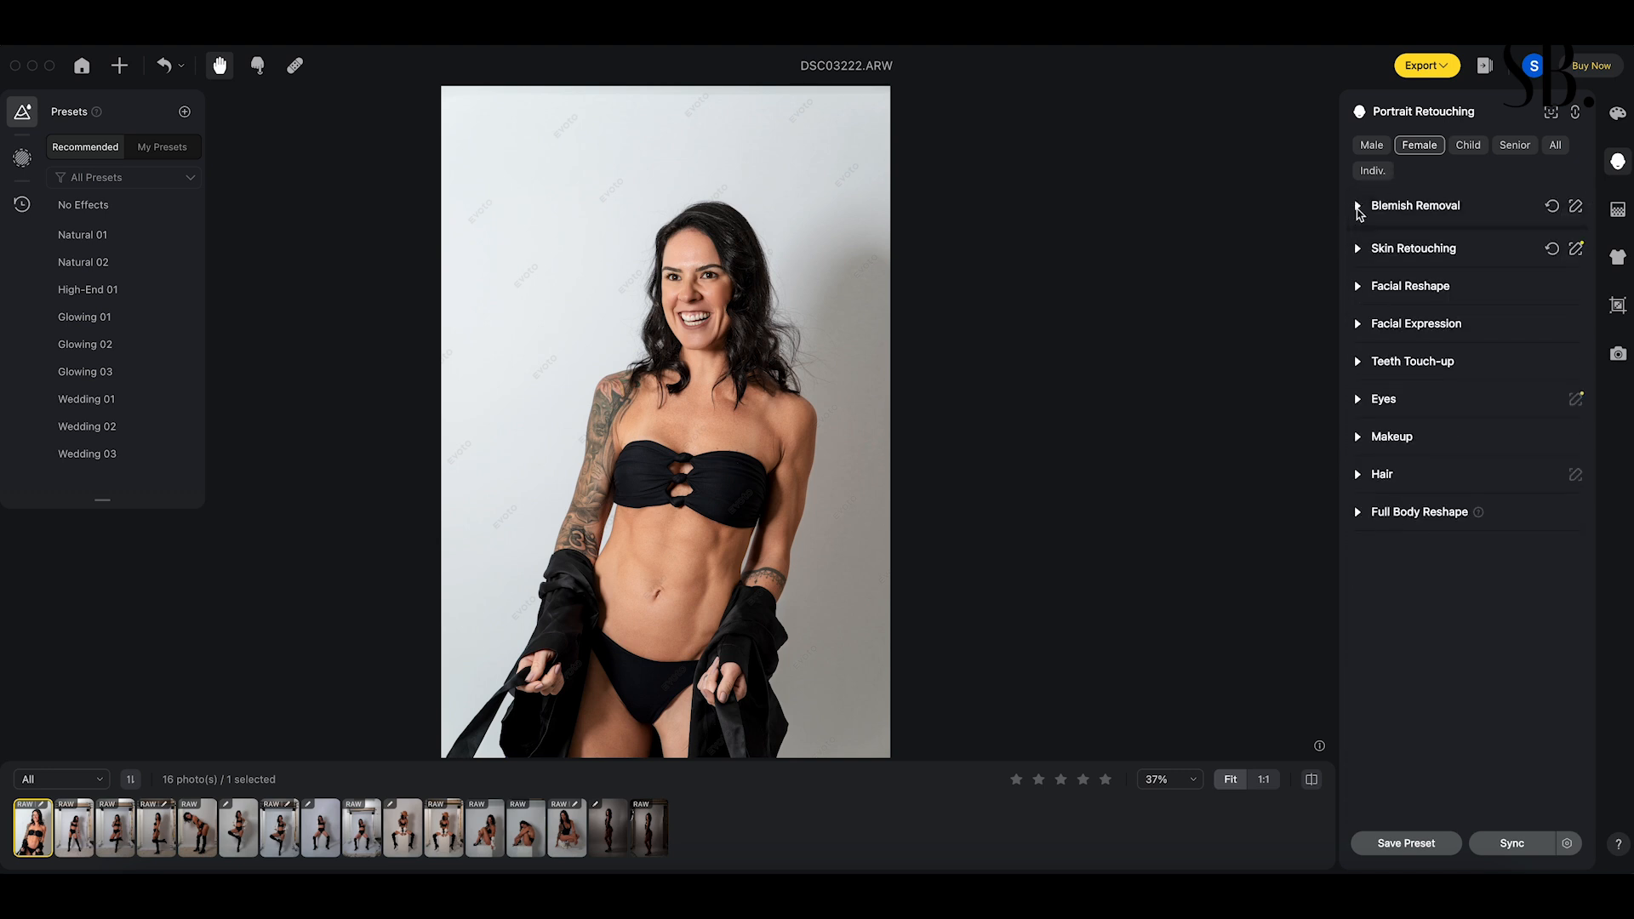
pyautogui.click(1359, 283)
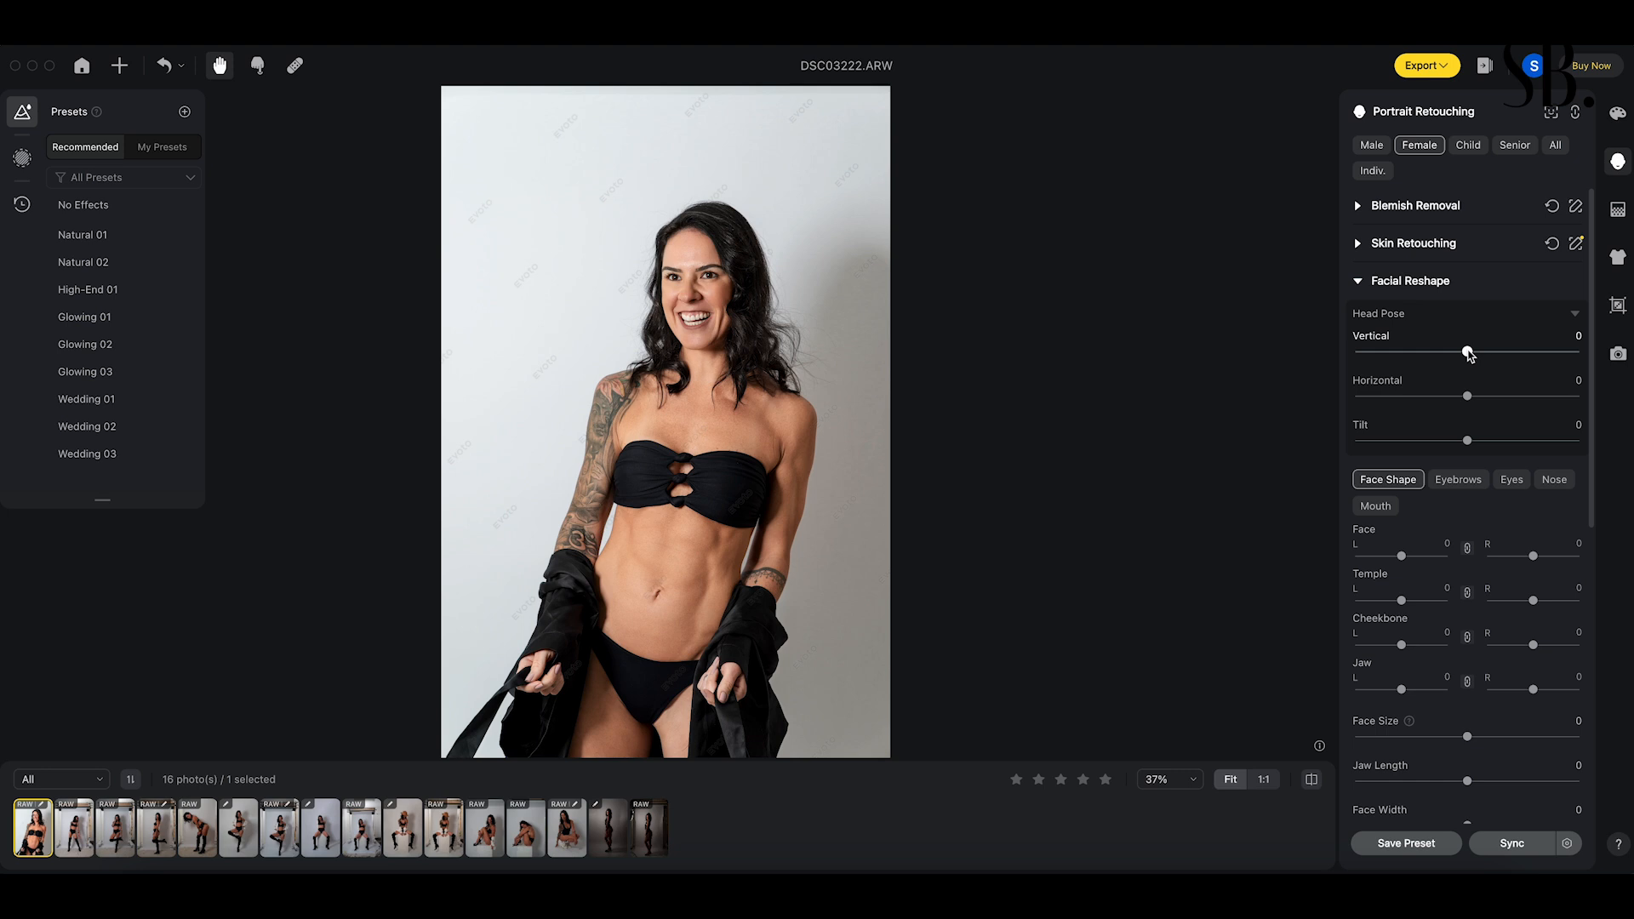
# - Try the Vertical, Horizontal and Tilt adjustments of the head pose and reset them to 0
pyautogui.moveTo(1468, 354); pyautogui.dragTo(1405, 355)
pyautogui.doubleClick(1415, 355)
pyautogui.moveTo(1476, 407)
pyautogui.mouseDown()
pyautogui.moveTo(1536, 398)
pyautogui.moveTo(1408, 398)
pyautogui.moveTo(1517, 397)
pyautogui.moveTo(1530, 441)
pyautogui.moveTo(1423, 442)
pyautogui.moveTo(1467, 438)
pyautogui.mouseUp()
pyautogui.doubleClick(1515, 396)
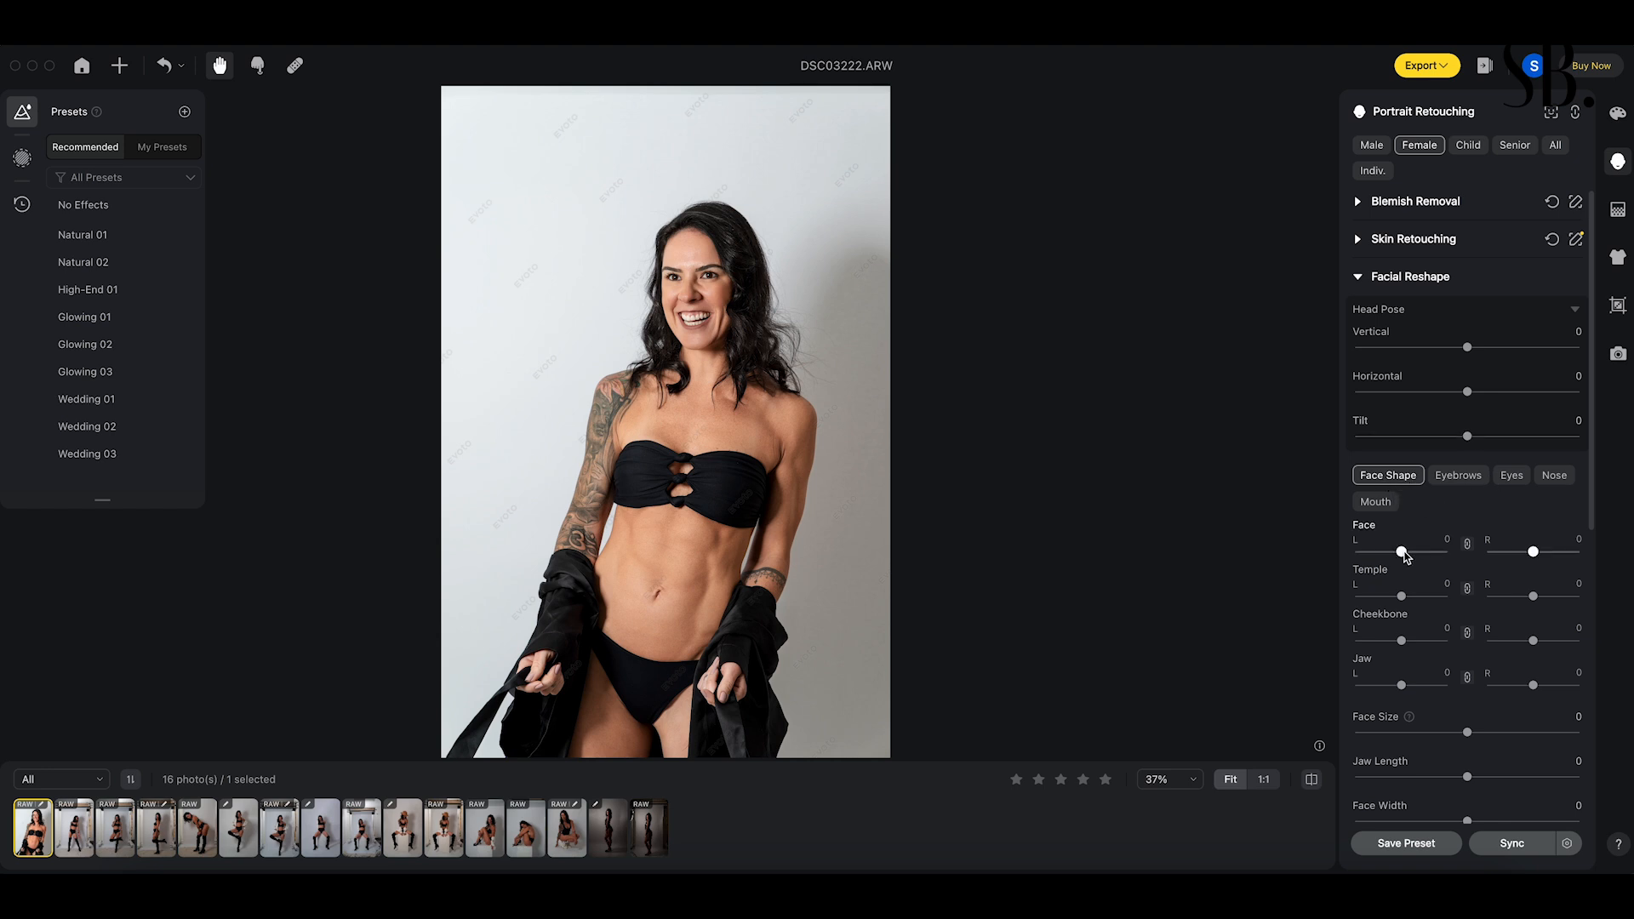
# - Try the face shape's Face, Temple, Cheekbone and Jaw adjustments and reset each to 0
pyautogui.moveTo(1413, 556); pyautogui.dragTo(1414, 688)
pyautogui.doubleClick(1422, 551)
pyautogui.doubleClick(1436, 597)
pyautogui.doubleClick(1426, 641)
pyautogui.doubleClick(1414, 686)
# - Try Face Size, Jaw Length at 53 and Face Width at -37, resetting each to 0
pyautogui.moveTo(1477, 738); pyautogui.dragTo(1525, 777)
pyautogui.doubleClick(1523, 738)
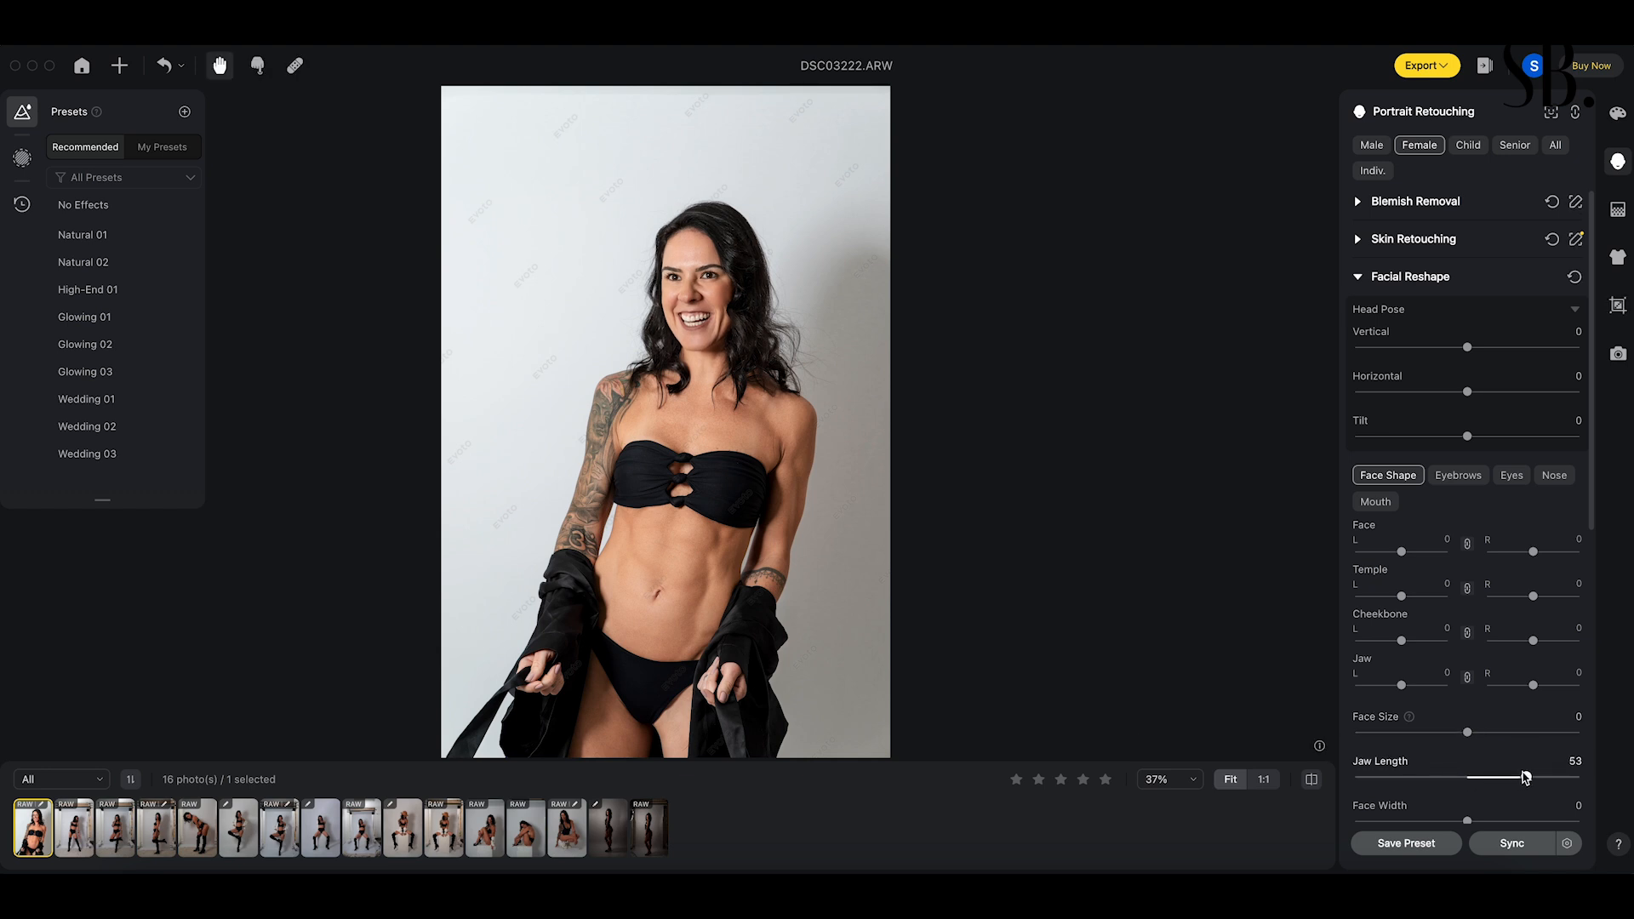
pyautogui.doubleClick(1525, 777)
pyautogui.scroll(-2, 1503, 736)
pyautogui.moveTo(1467, 731); pyautogui.dragTo(1428, 733)
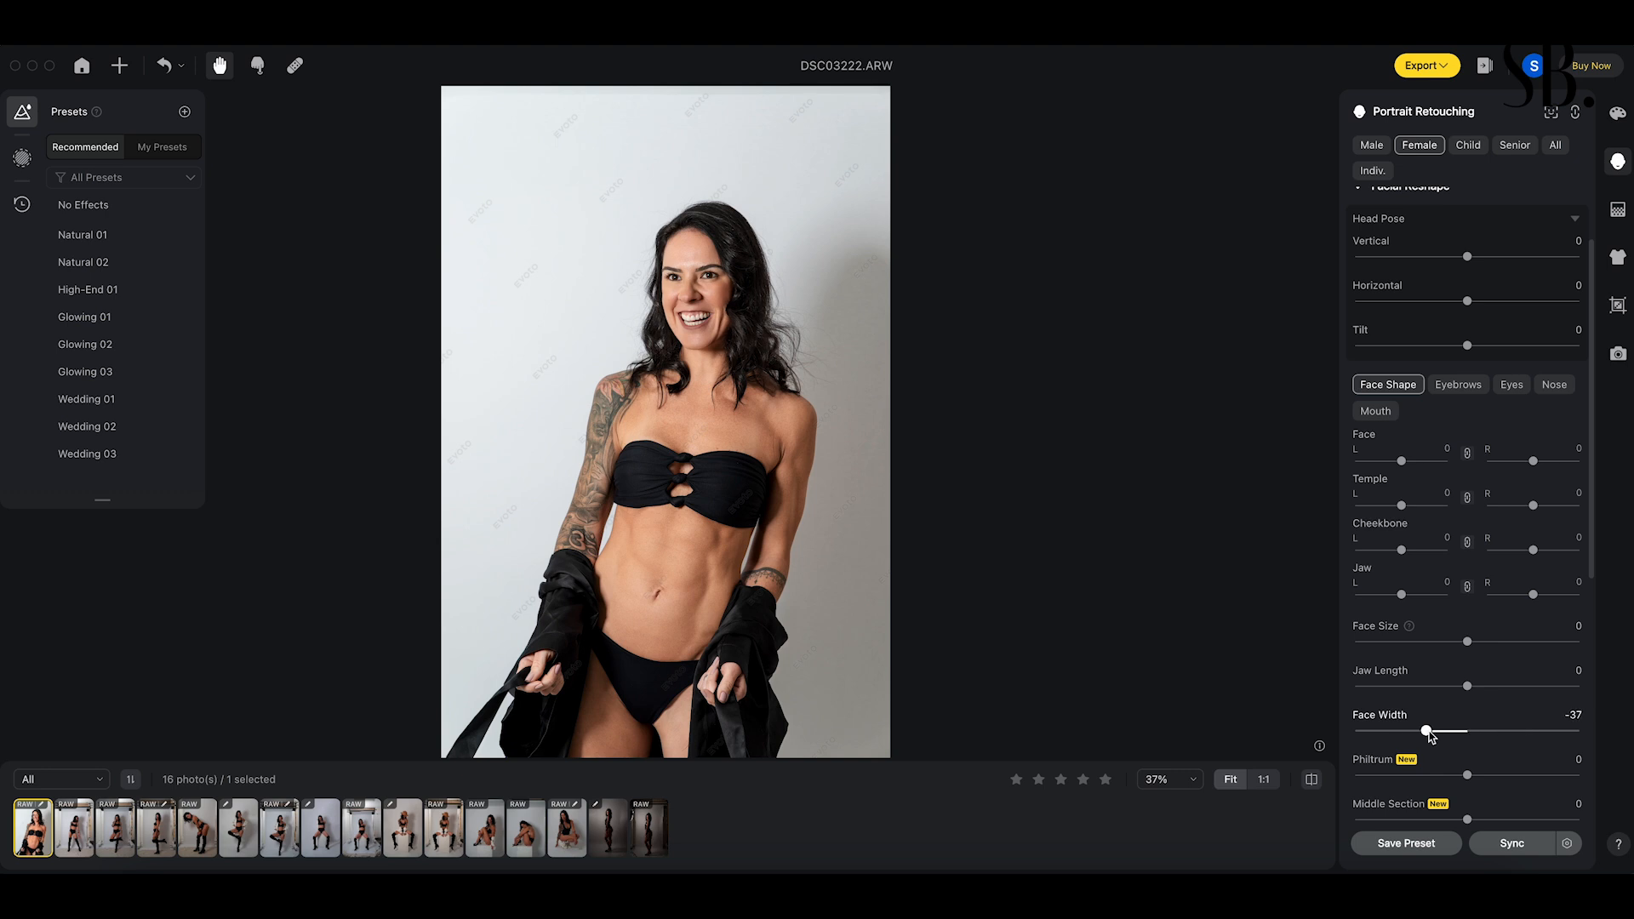
pyautogui.doubleClick(1426, 733)
# - Set the face shape's Philtrum to -30
pyautogui.scroll(-2, 1457, 728)
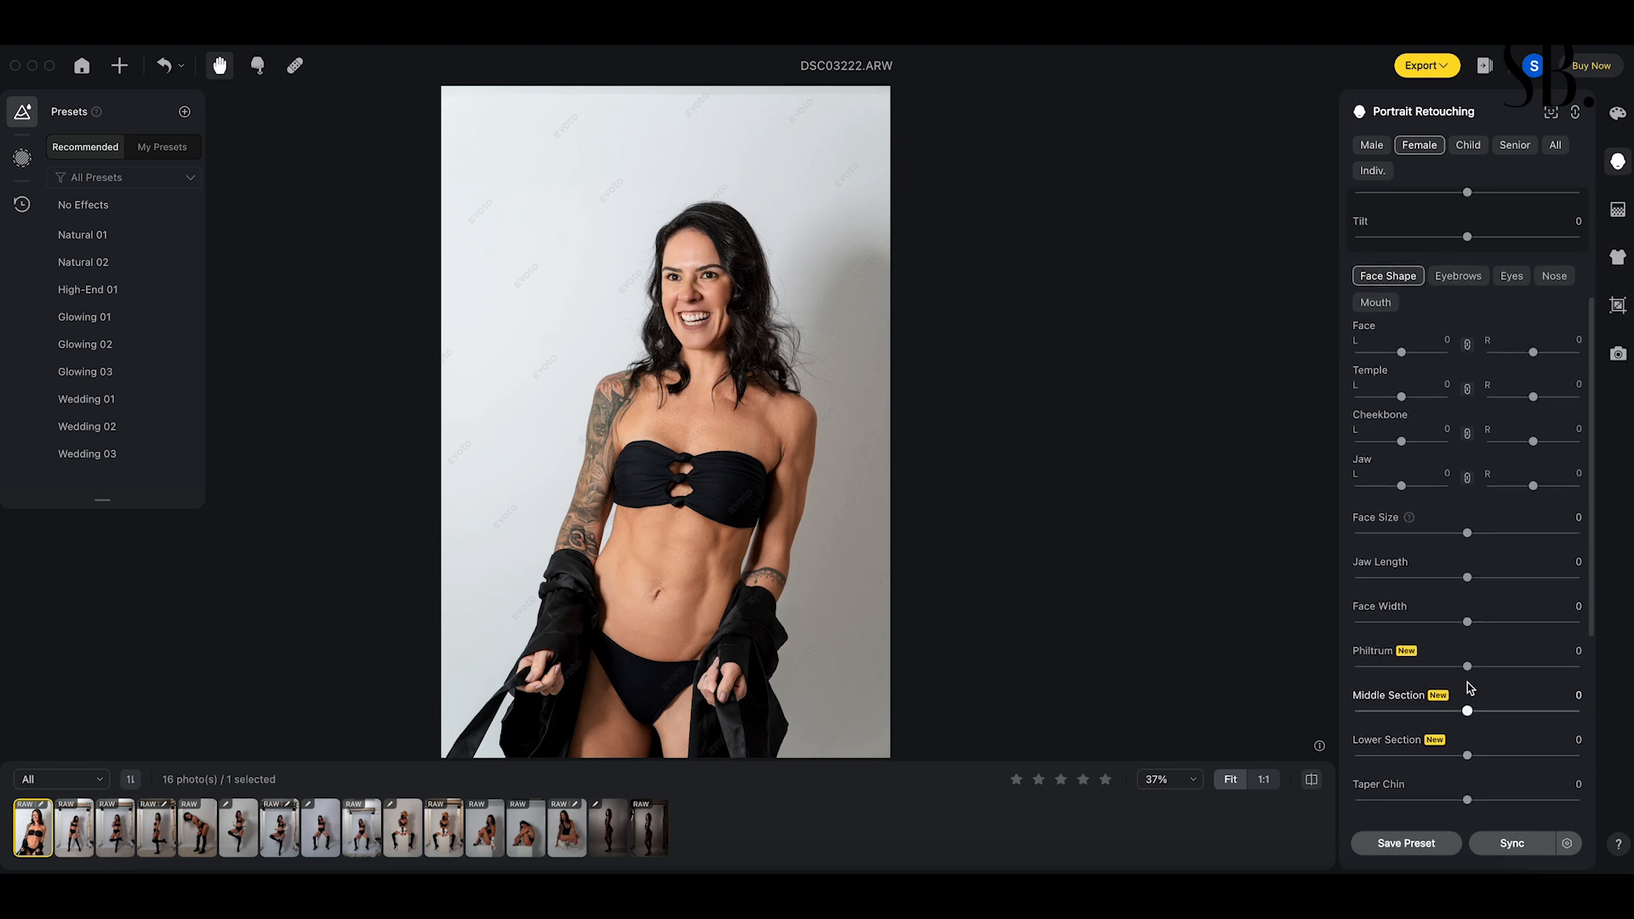
pyautogui.moveTo(1467, 667)
pyautogui.mouseDown()
pyautogui.moveTo(1522, 670)
pyautogui.moveTo(1410, 673)
pyautogui.moveTo(1467, 670)
pyautogui.mouseUp()
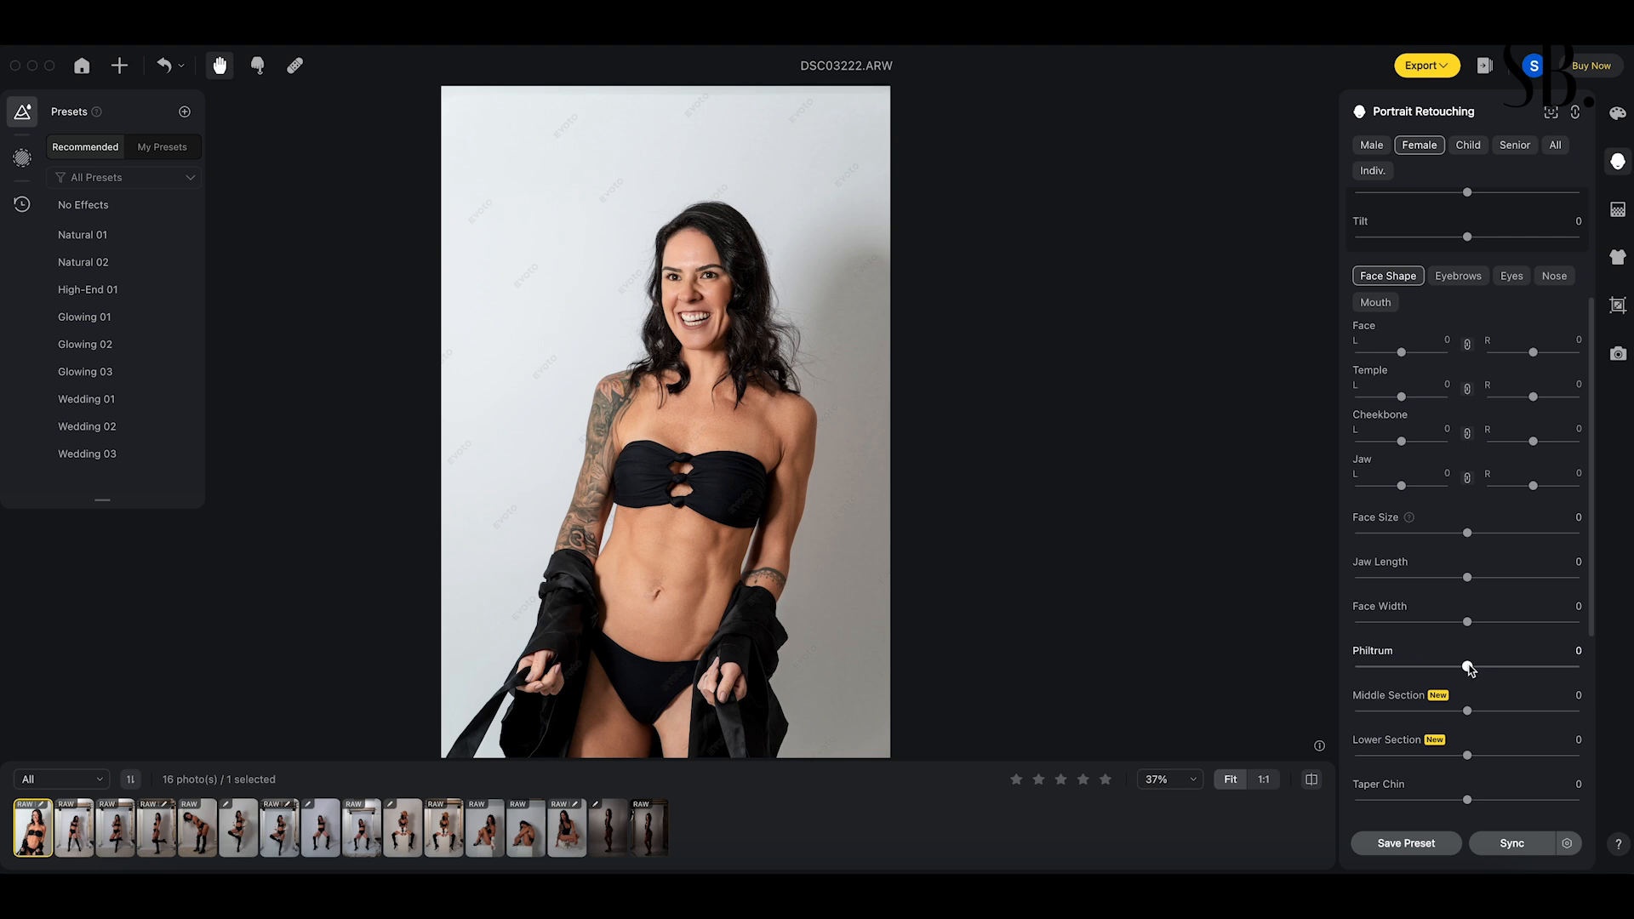
pyautogui.moveTo(1470, 669); pyautogui.dragTo(1436, 676)
# - Try the face shape's Middle Section at -13, Lower Section, Taper Chin and Chin Length adjustments
pyautogui.scroll(-2, 1490, 672)
pyautogui.moveTo(1470, 645)
pyautogui.mouseDown()
pyautogui.moveTo(1538, 640)
pyautogui.moveTo(1456, 656)
pyautogui.mouseUp()
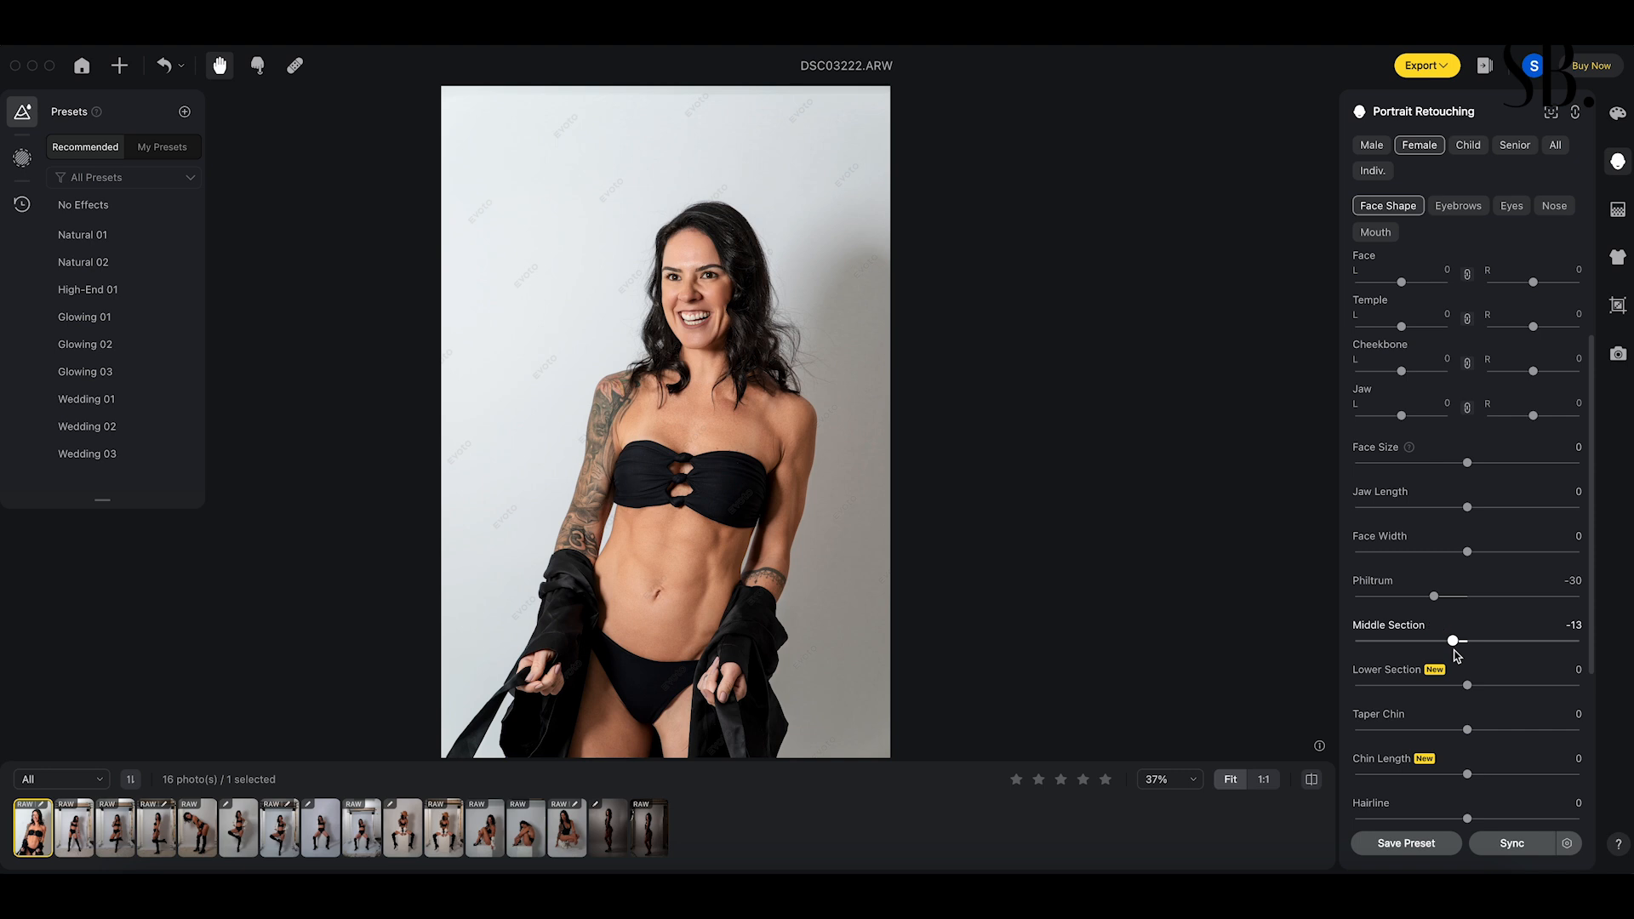
pyautogui.doubleClick(1453, 644)
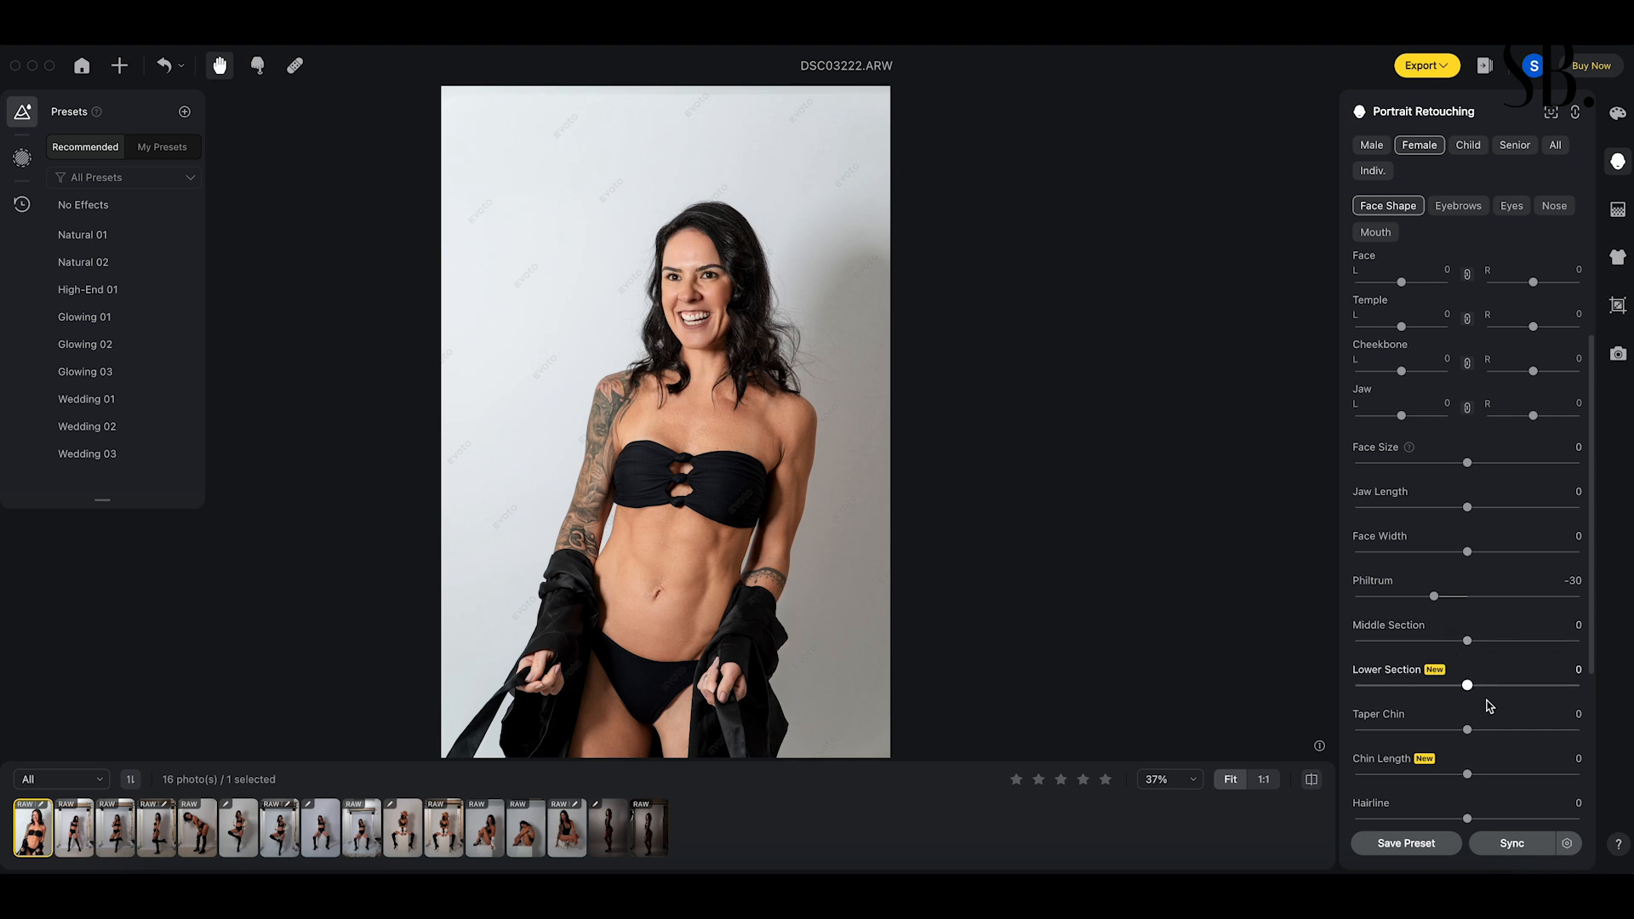
pyautogui.moveTo(1467, 685); pyautogui.dragTo(1416, 734)
pyautogui.doubleClick(1416, 731)
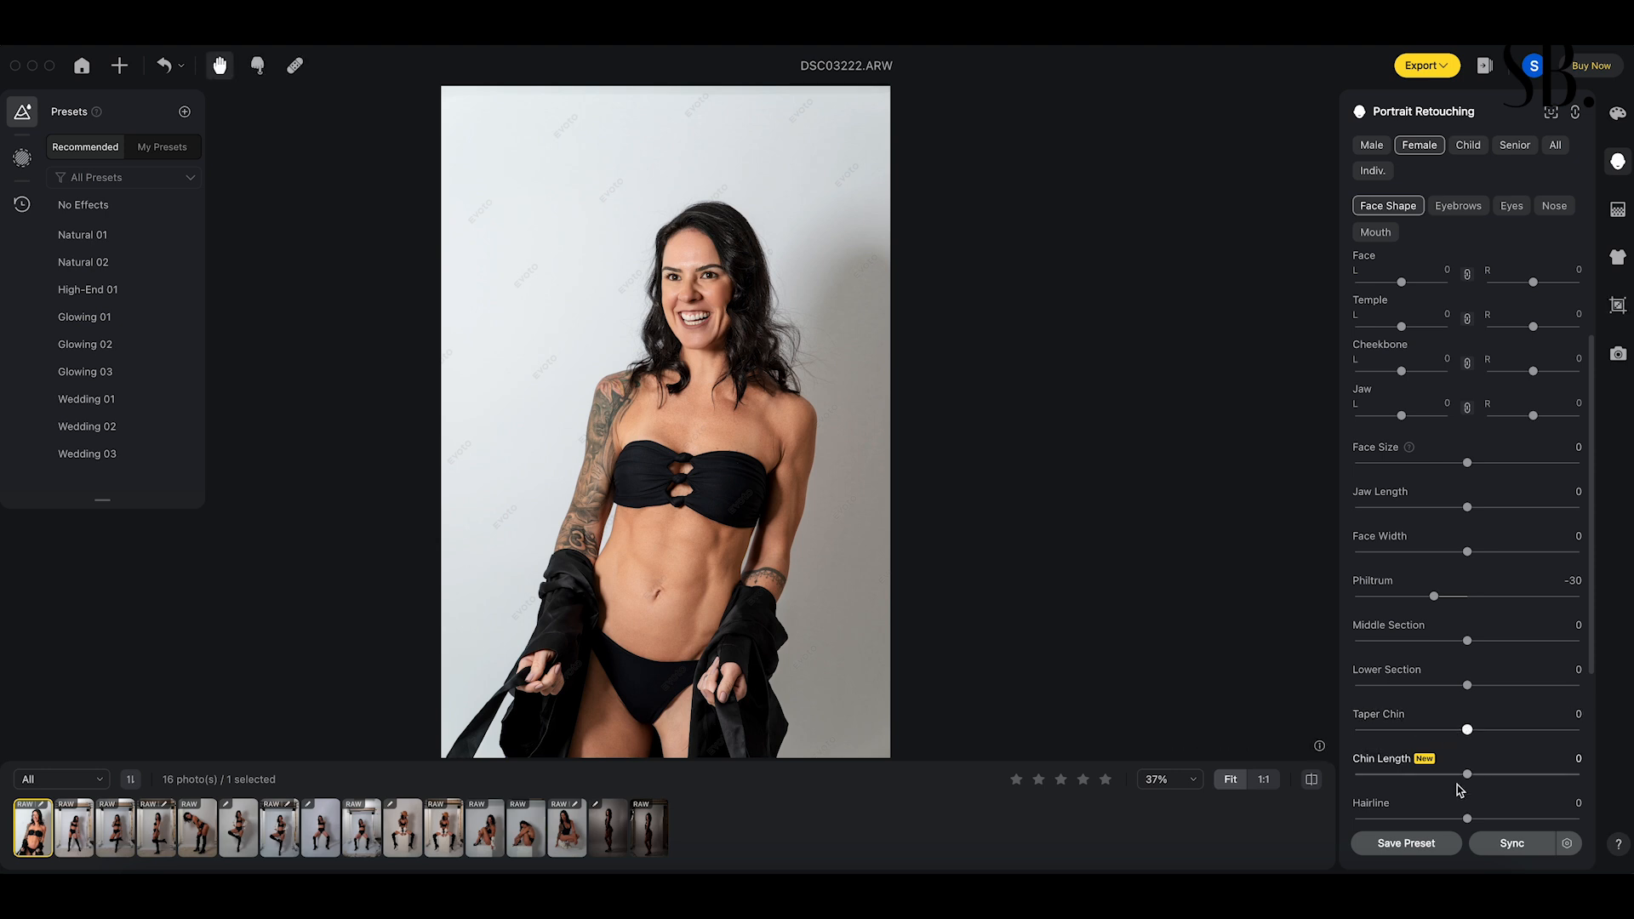
pyautogui.moveTo(1468, 774)
pyautogui.mouseDown()
pyautogui.moveTo(1530, 775)
pyautogui.moveTo(1449, 774)
pyautogui.moveTo(1516, 729)
pyautogui.moveTo(1450, 733)
pyautogui.mouseUp()
pyautogui.scroll(-2, 1466, 749)
pyautogui.scroll(-3, 1485, 728)
pyautogui.scroll(3, 1484, 727)
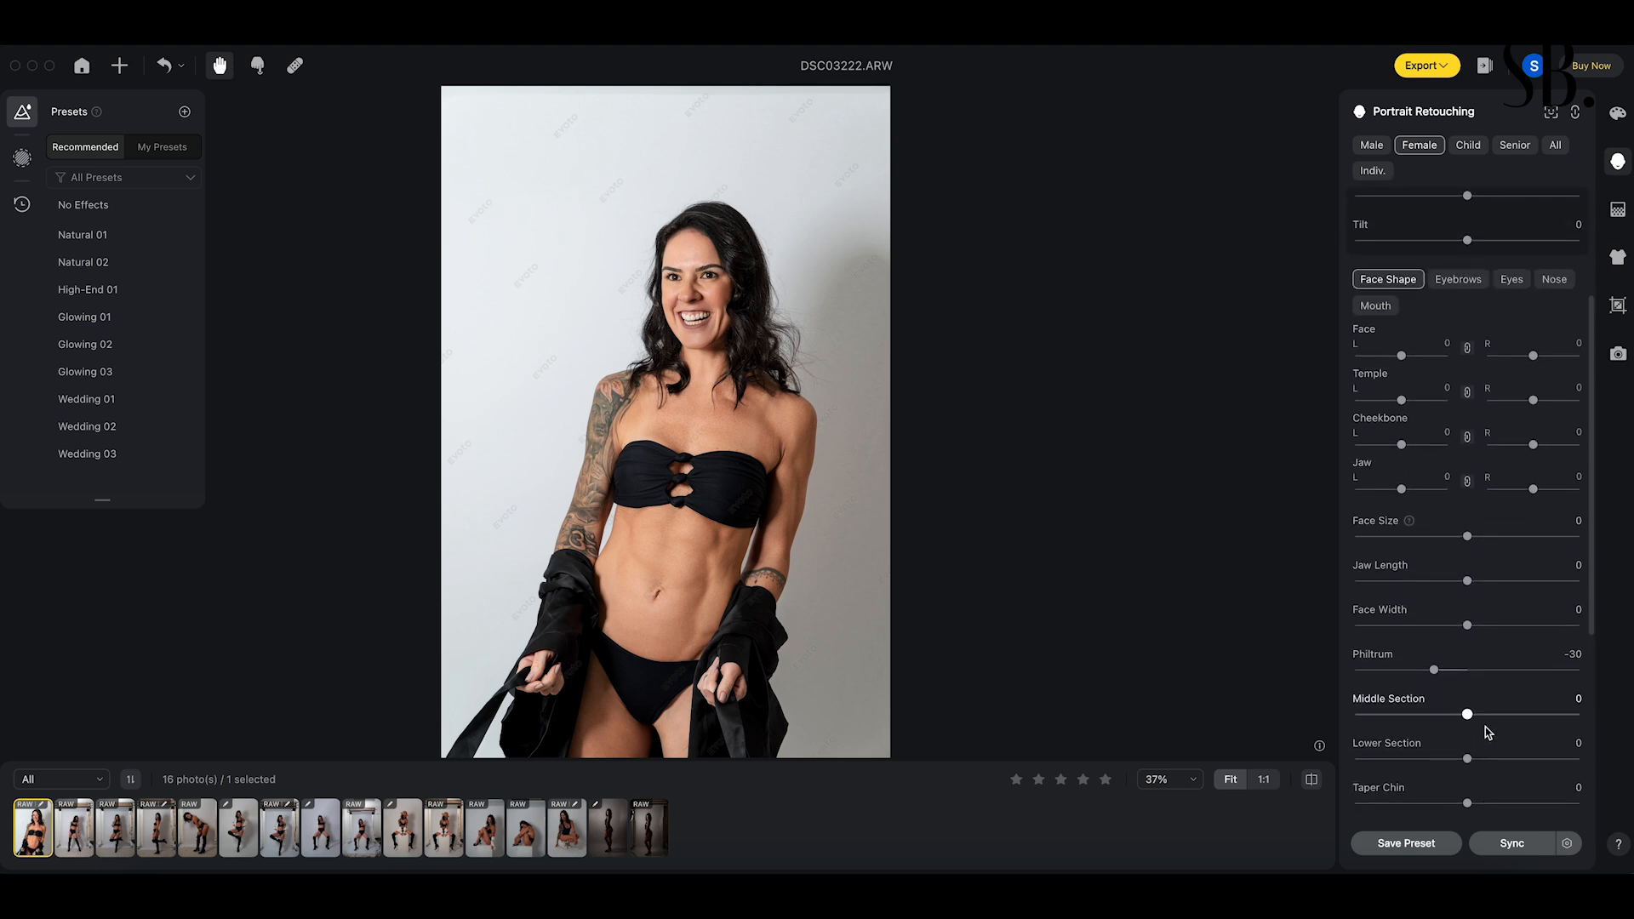
# - Try the eyebrows' Thickness and Distance adjustments and reset both to 0
pyautogui.click(1455, 282)
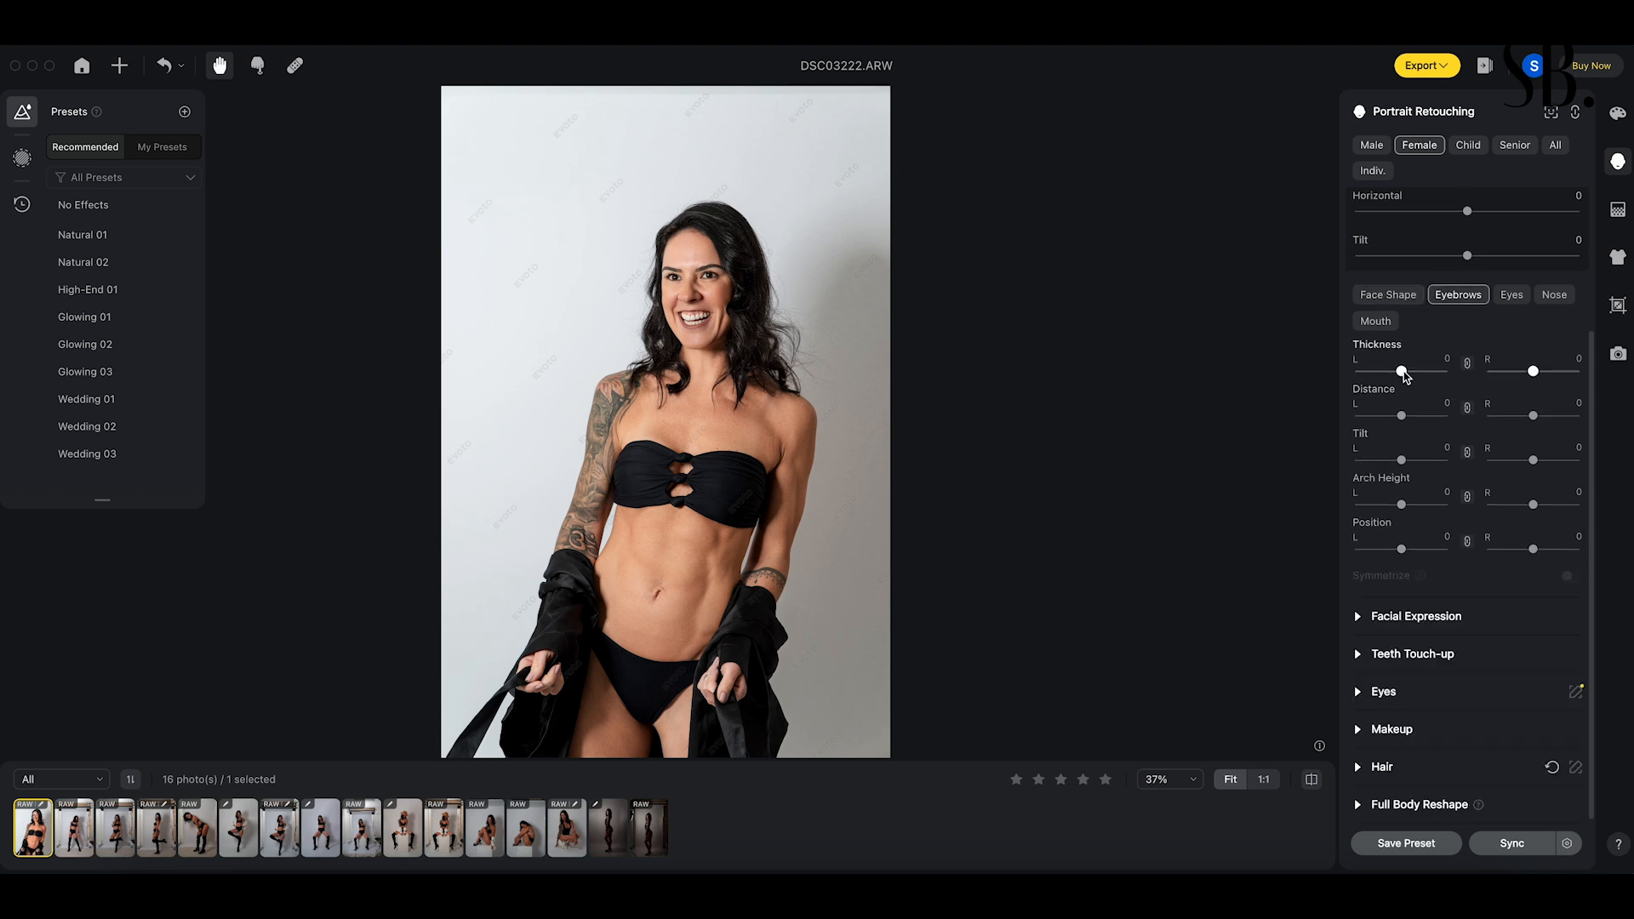
pyautogui.moveTo(1403, 375); pyautogui.dragTo(1459, 382)
pyautogui.doubleClick(1447, 371)
pyautogui.moveTo(1402, 415); pyautogui.dragTo(1279, 416)
pyautogui.doubleClick(1356, 416)
# - Try the eyebrows' Tilt at 96, Arch Height at 100 and Position at 100, resetting each to 0
pyautogui.moveTo(1401, 460); pyautogui.dragTo(1447, 460)
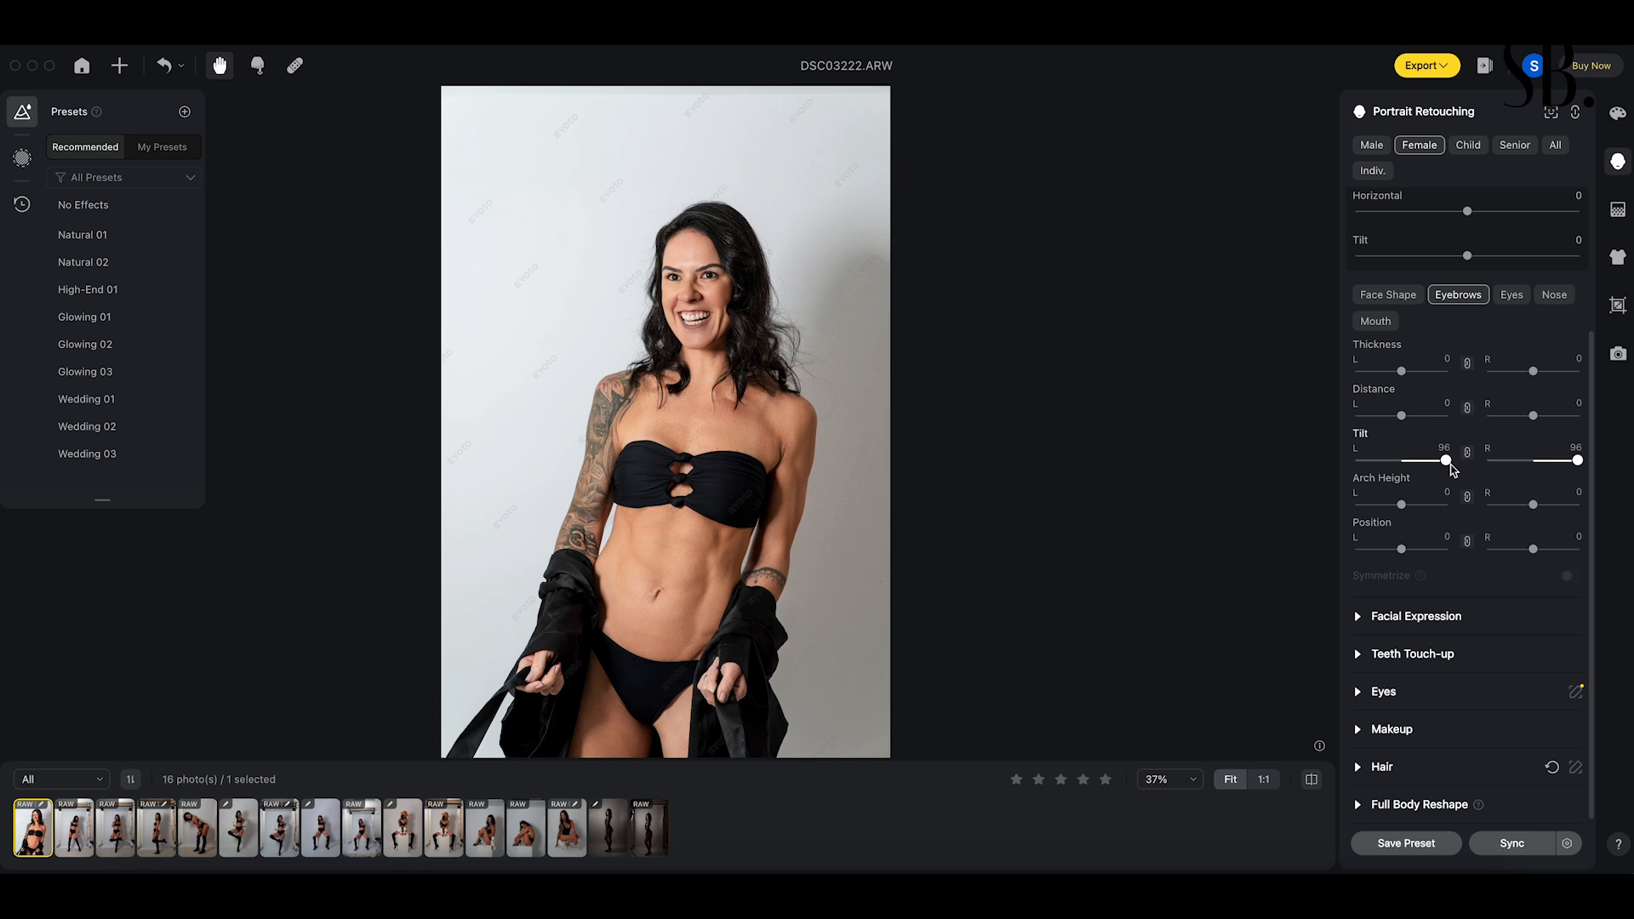
pyautogui.moveTo(1531, 469); pyautogui.dragTo(1472, 508)
pyautogui.doubleClick(1395, 461)
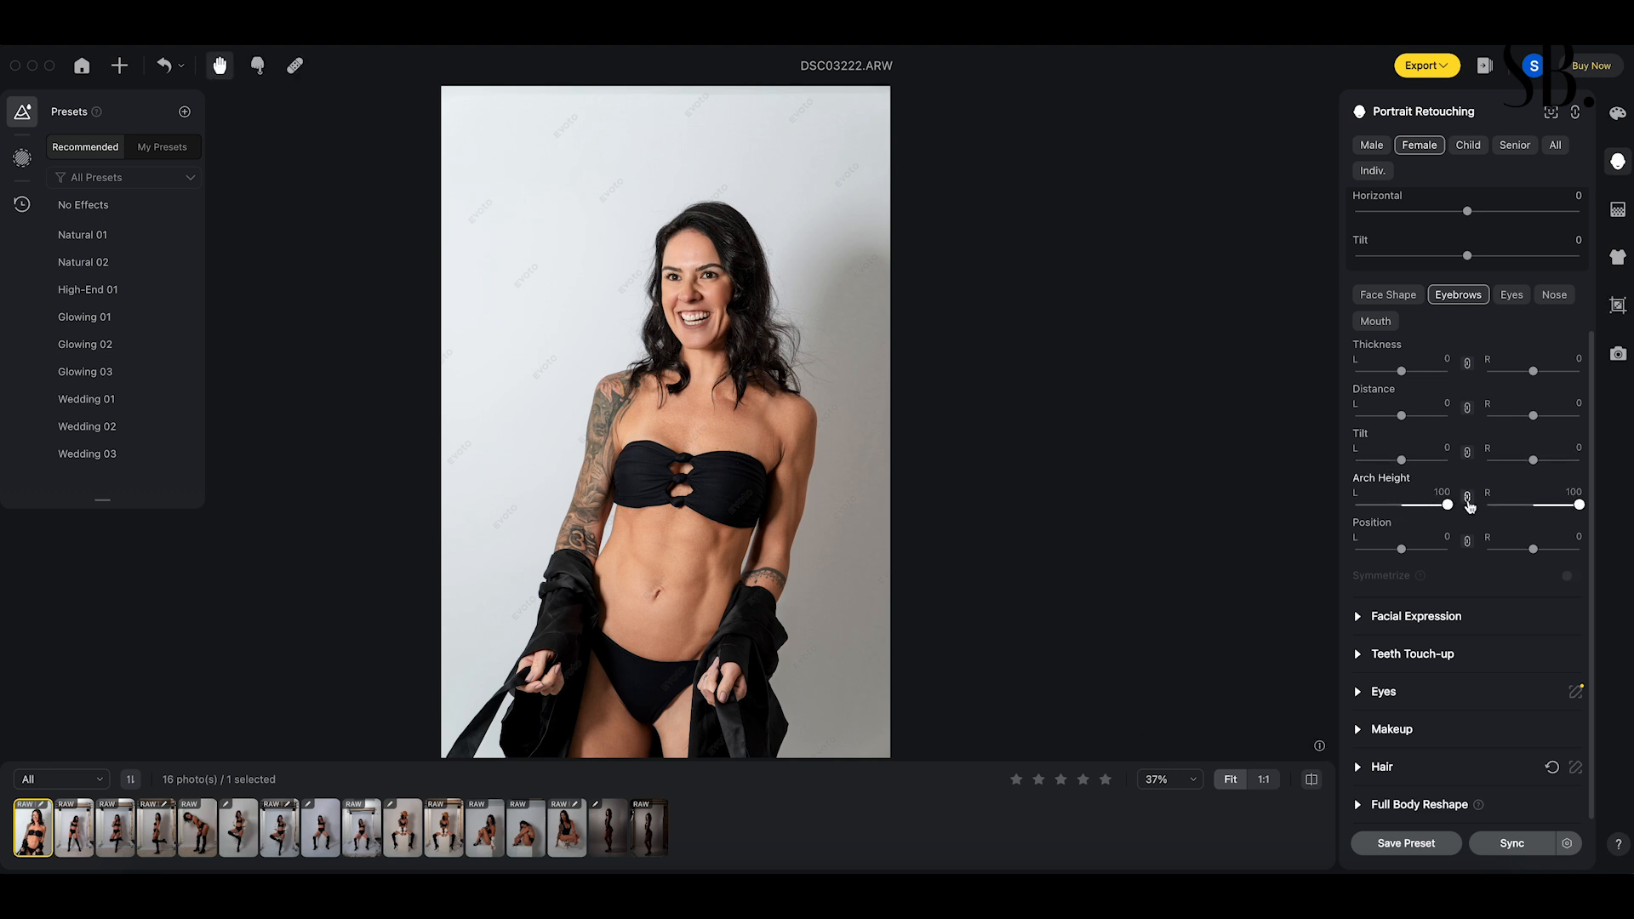
pyautogui.doubleClick(1447, 505)
pyautogui.moveTo(1401, 550); pyautogui.dragTo(1481, 548)
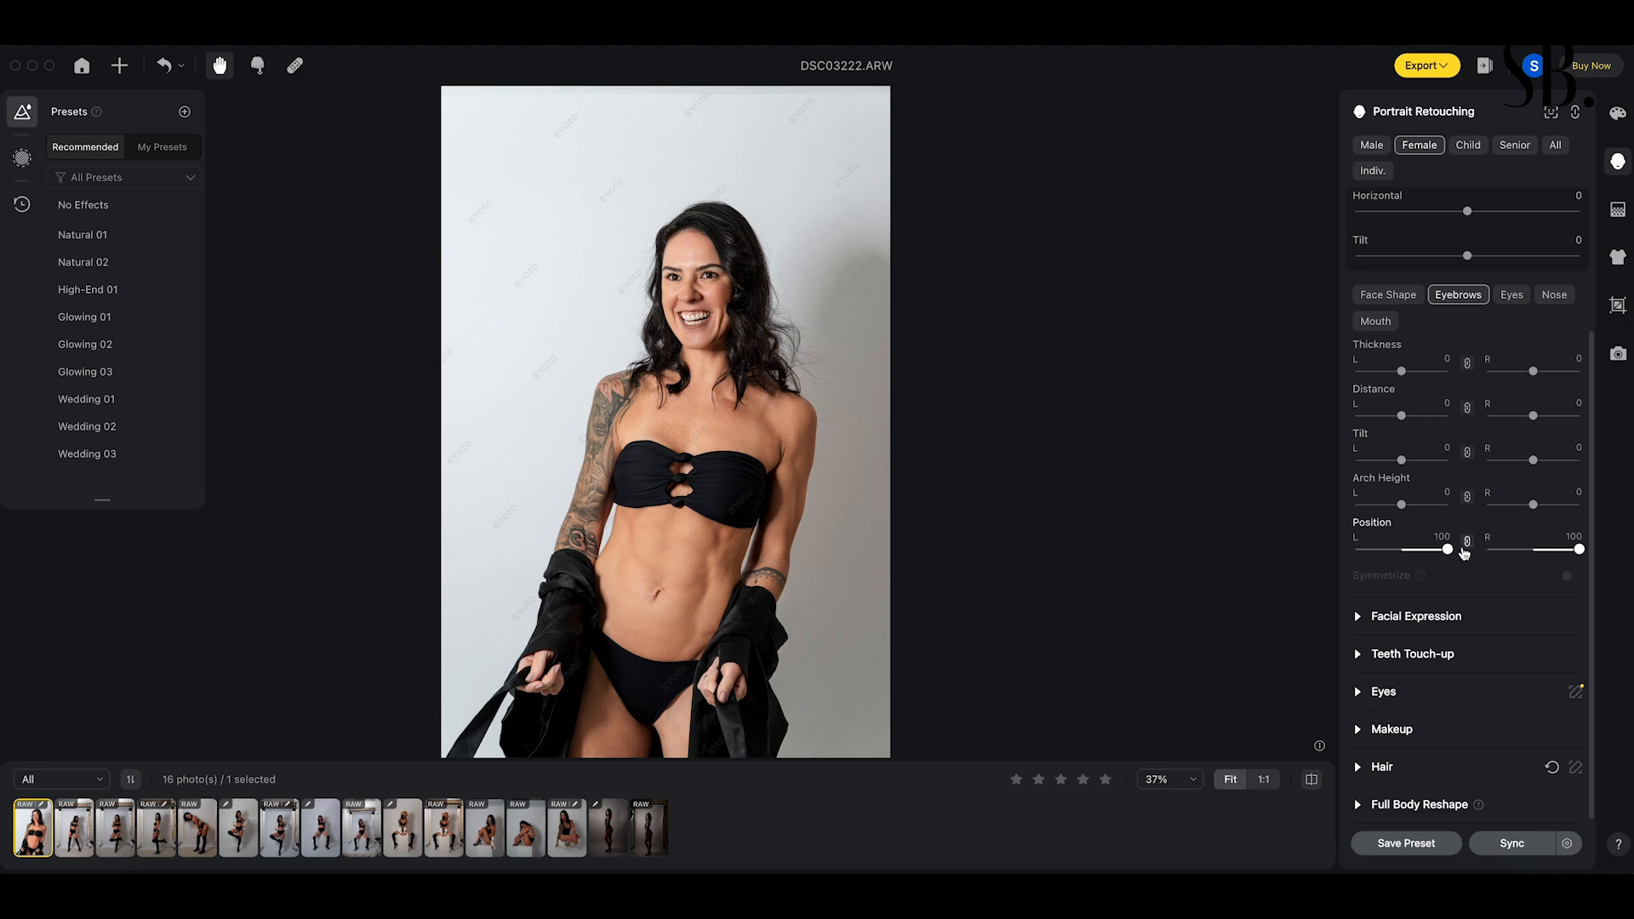
pyautogui.doubleClick(1447, 549)
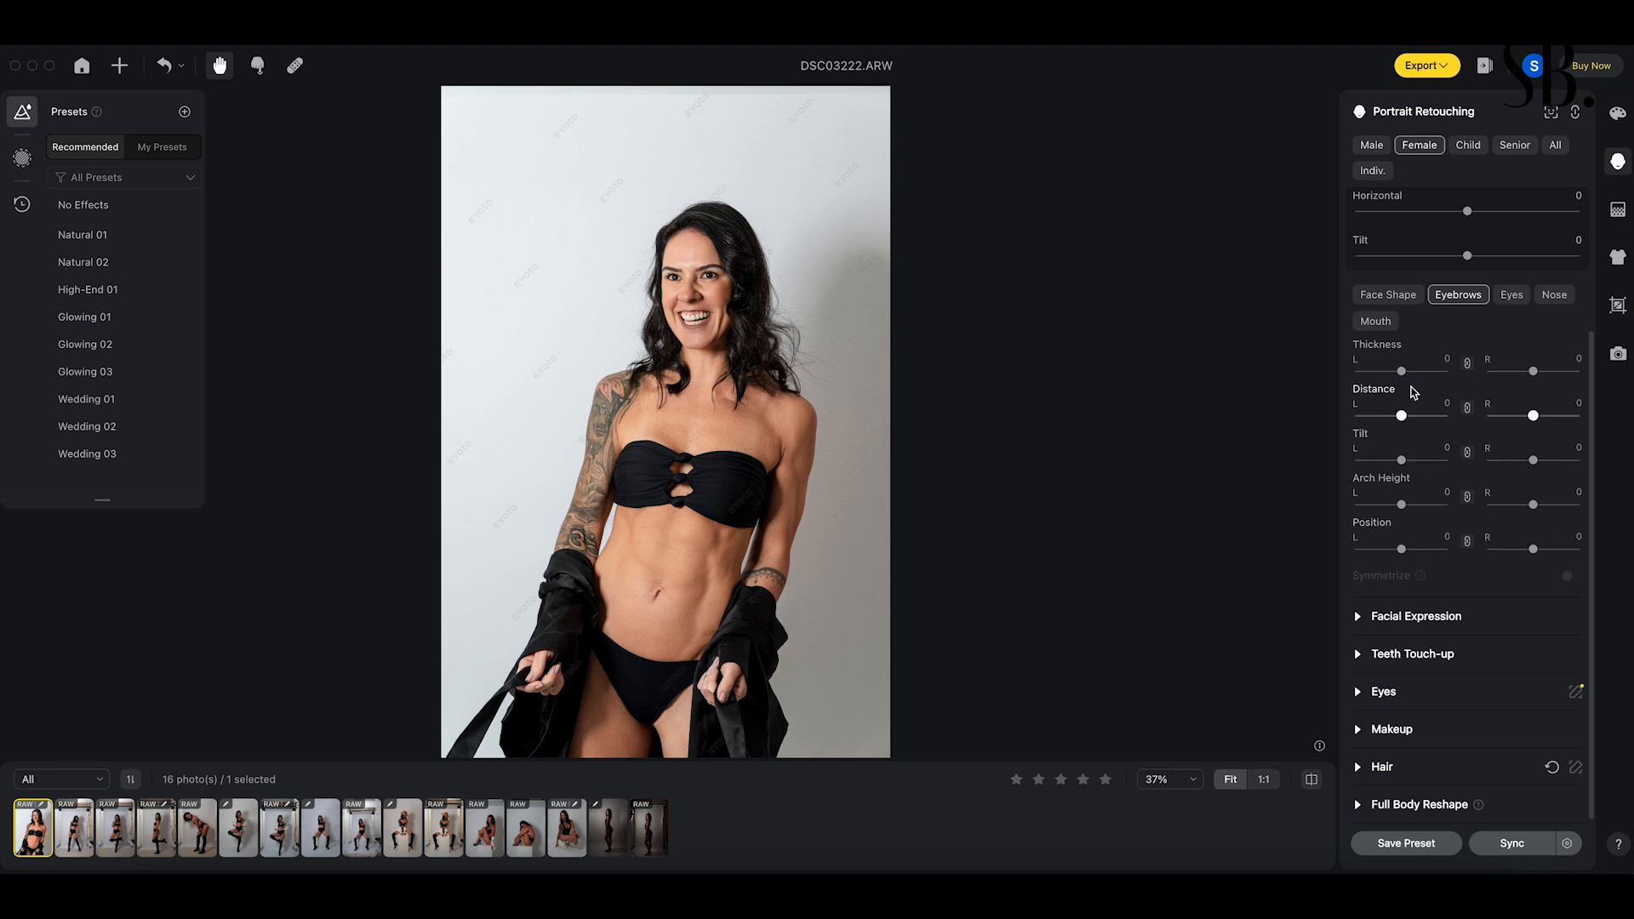
# - Try the eyes' Full Eye Size at 100, Eyeball Size, Height, Width and Distance, resetting each to 0
pyautogui.click(1511, 295)
pyautogui.moveTo(1402, 372); pyautogui.dragTo(1463, 380)
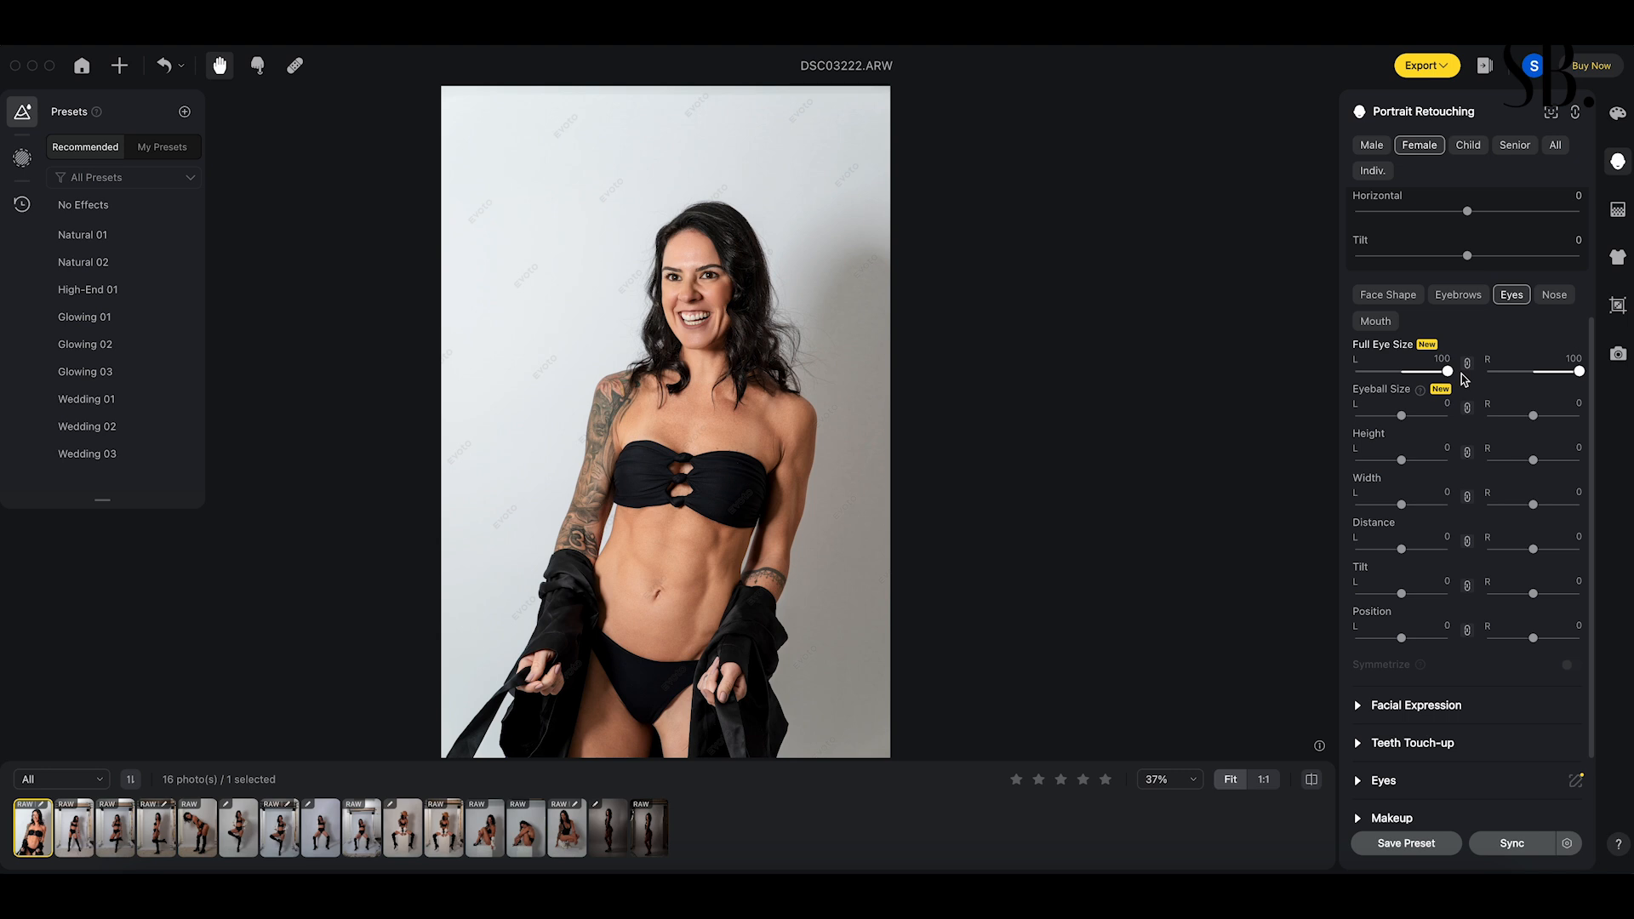
pyautogui.doubleClick(1447, 372)
pyautogui.moveTo(1402, 416); pyautogui.dragTo(1321, 540)
pyautogui.doubleClick(1441, 416)
pyautogui.doubleClick(1449, 460)
pyautogui.doubleClick(1456, 506)
pyautogui.doubleClick(1356, 549)
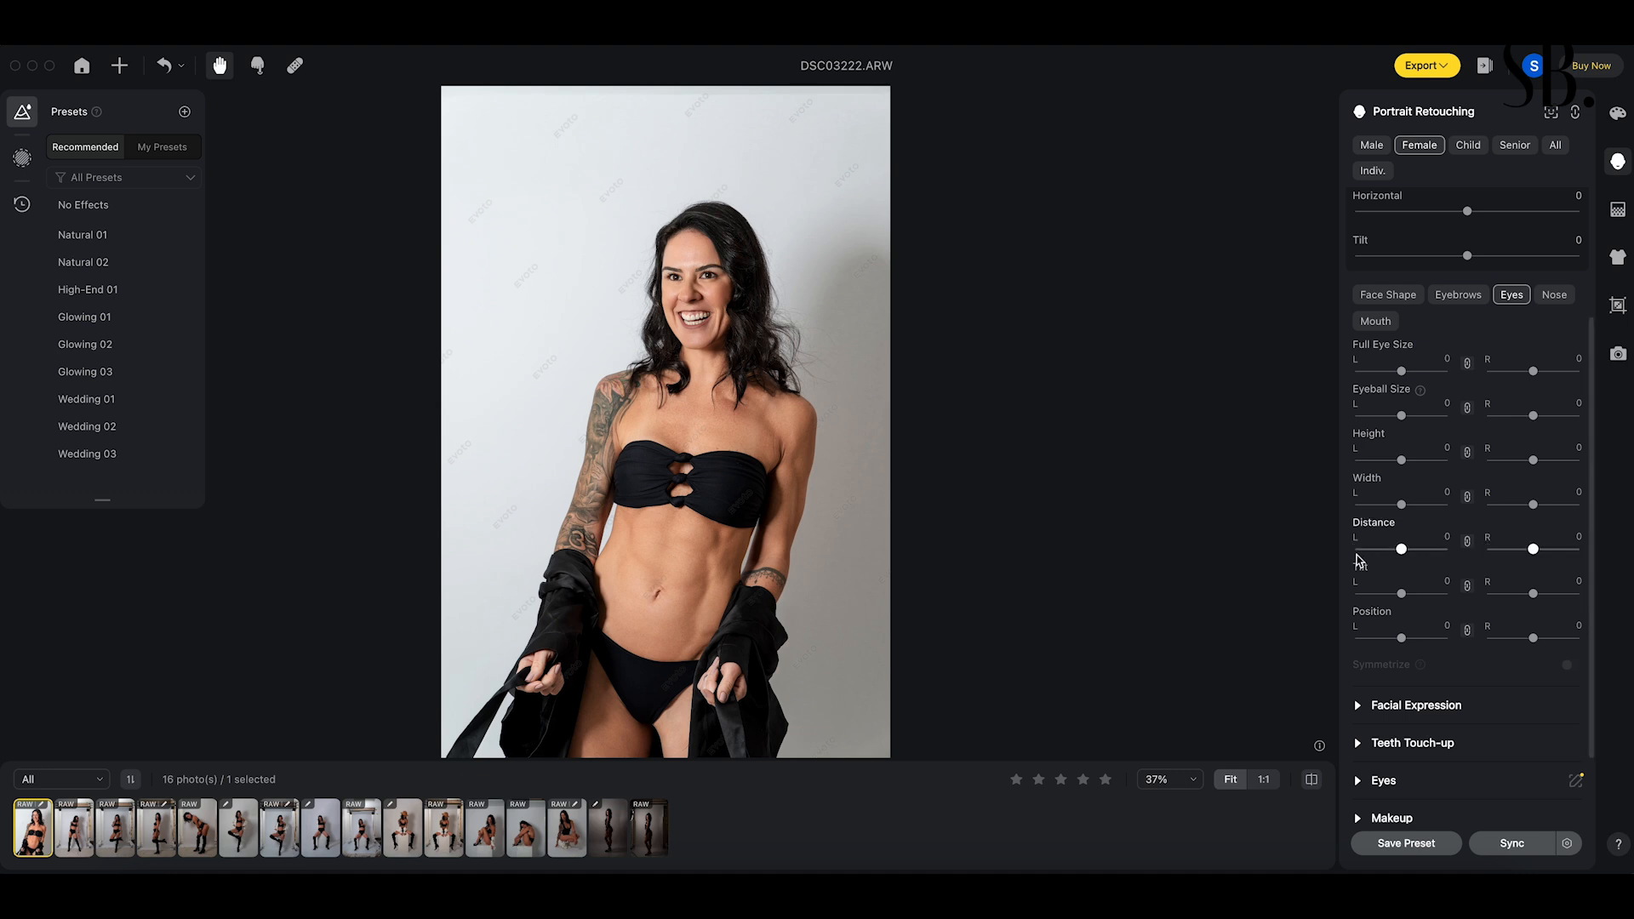
# - Try the nose Size at -90, reset it, and set it to -55
pyautogui.click(1555, 300)
pyautogui.click(1522, 295)
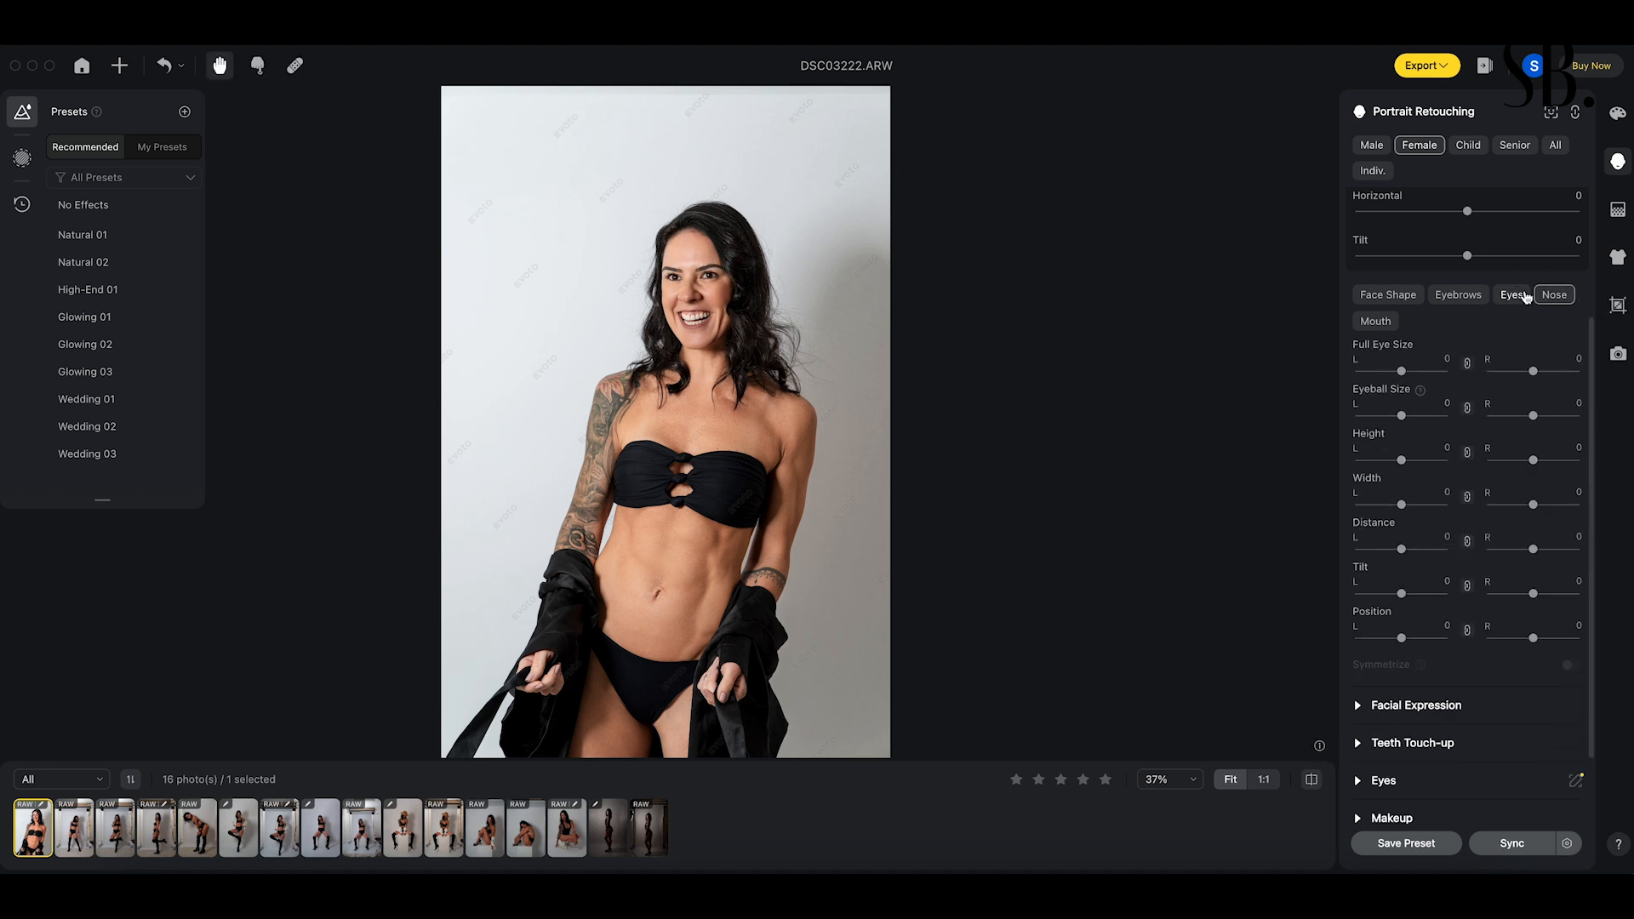
pyautogui.click(1554, 295)
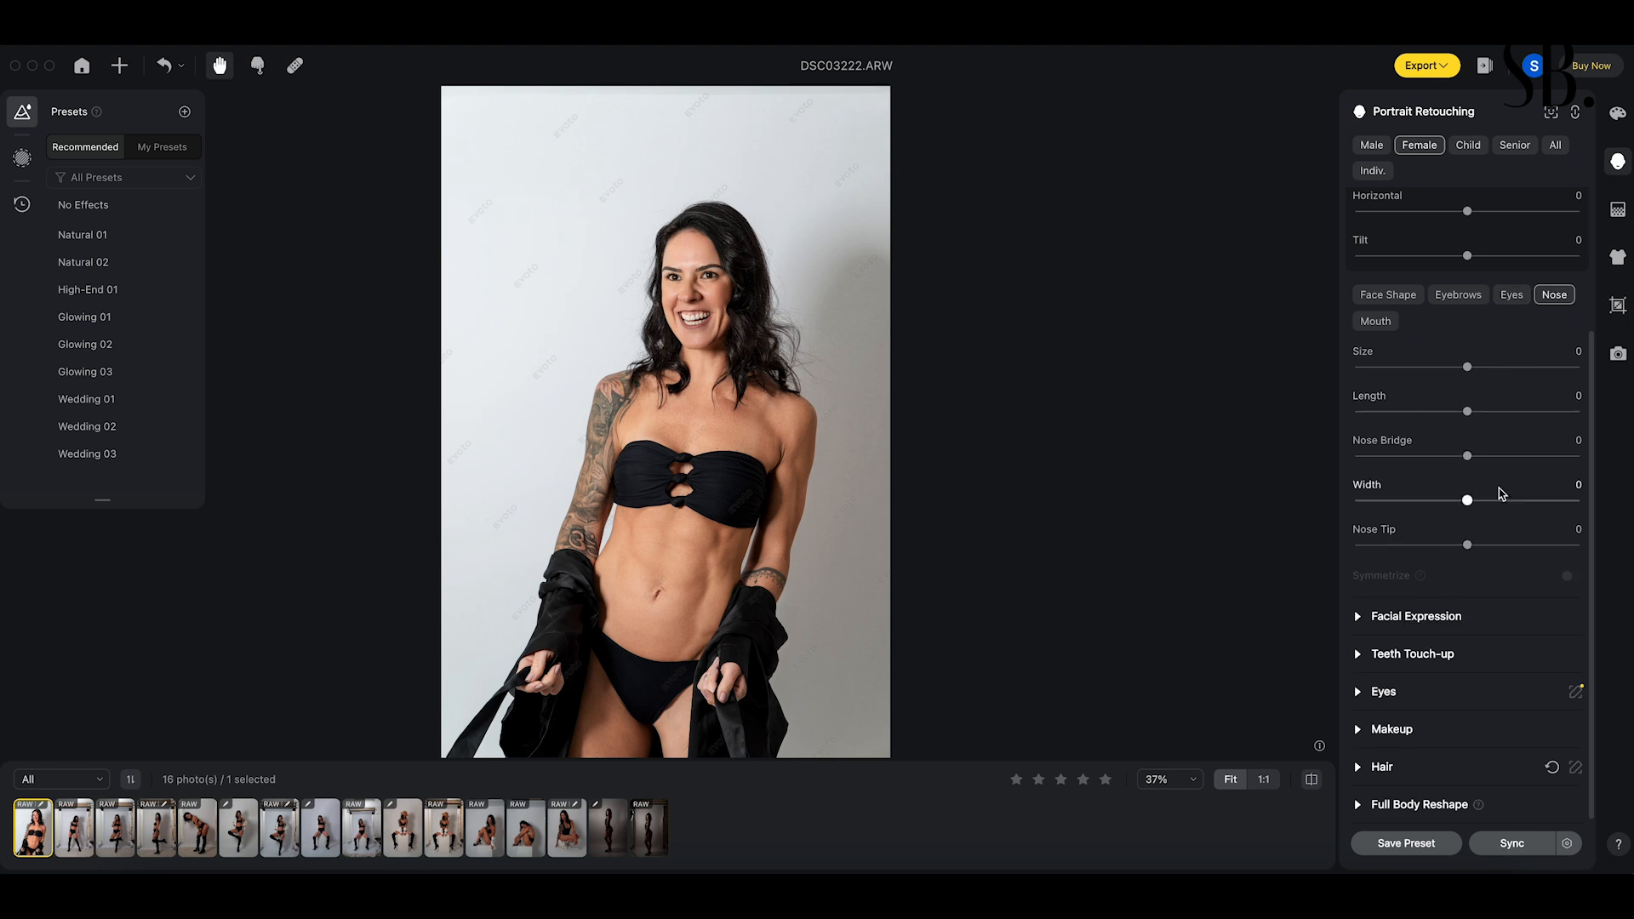
pyautogui.moveTo(1467, 368); pyautogui.dragTo(1366, 368)
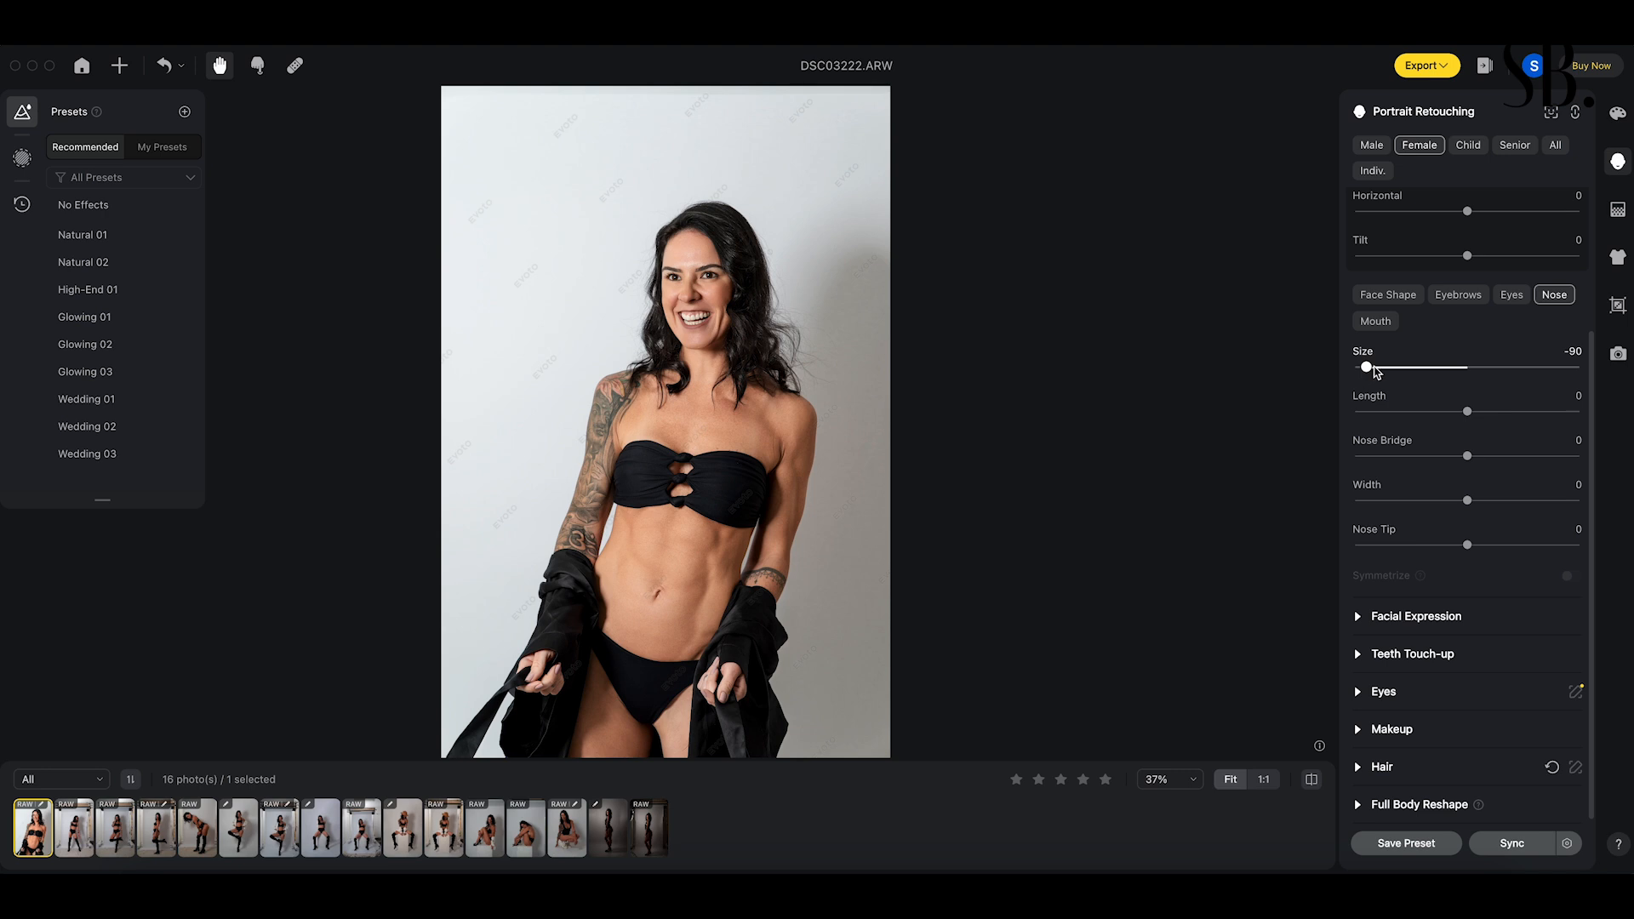
pyautogui.doubleClick(1366, 367)
pyautogui.moveTo(1469, 367); pyautogui.dragTo(1411, 368)
pyautogui.moveTo(1407, 372); pyautogui.dragTo(1410, 372)
pyautogui.moveTo(1409, 372); pyautogui.dragTo(1408, 372)
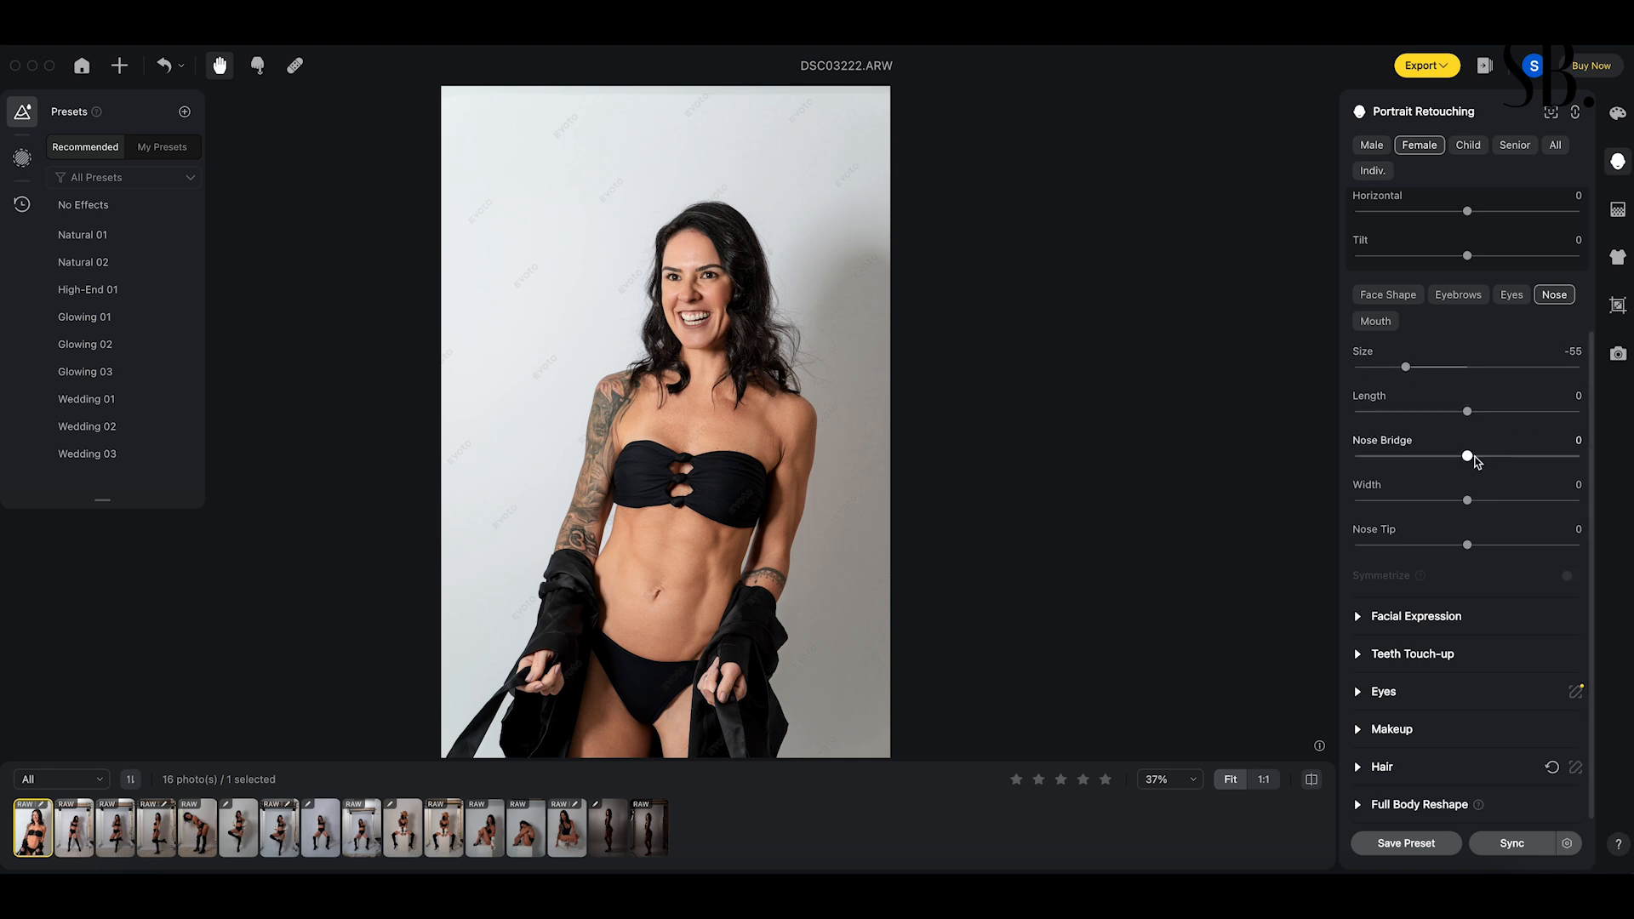
# - Bring the nose Width to -70 and try the Nose Bridge and Nose Tip adjustments
pyautogui.moveTo(1469, 459); pyautogui.dragTo(1392, 502)
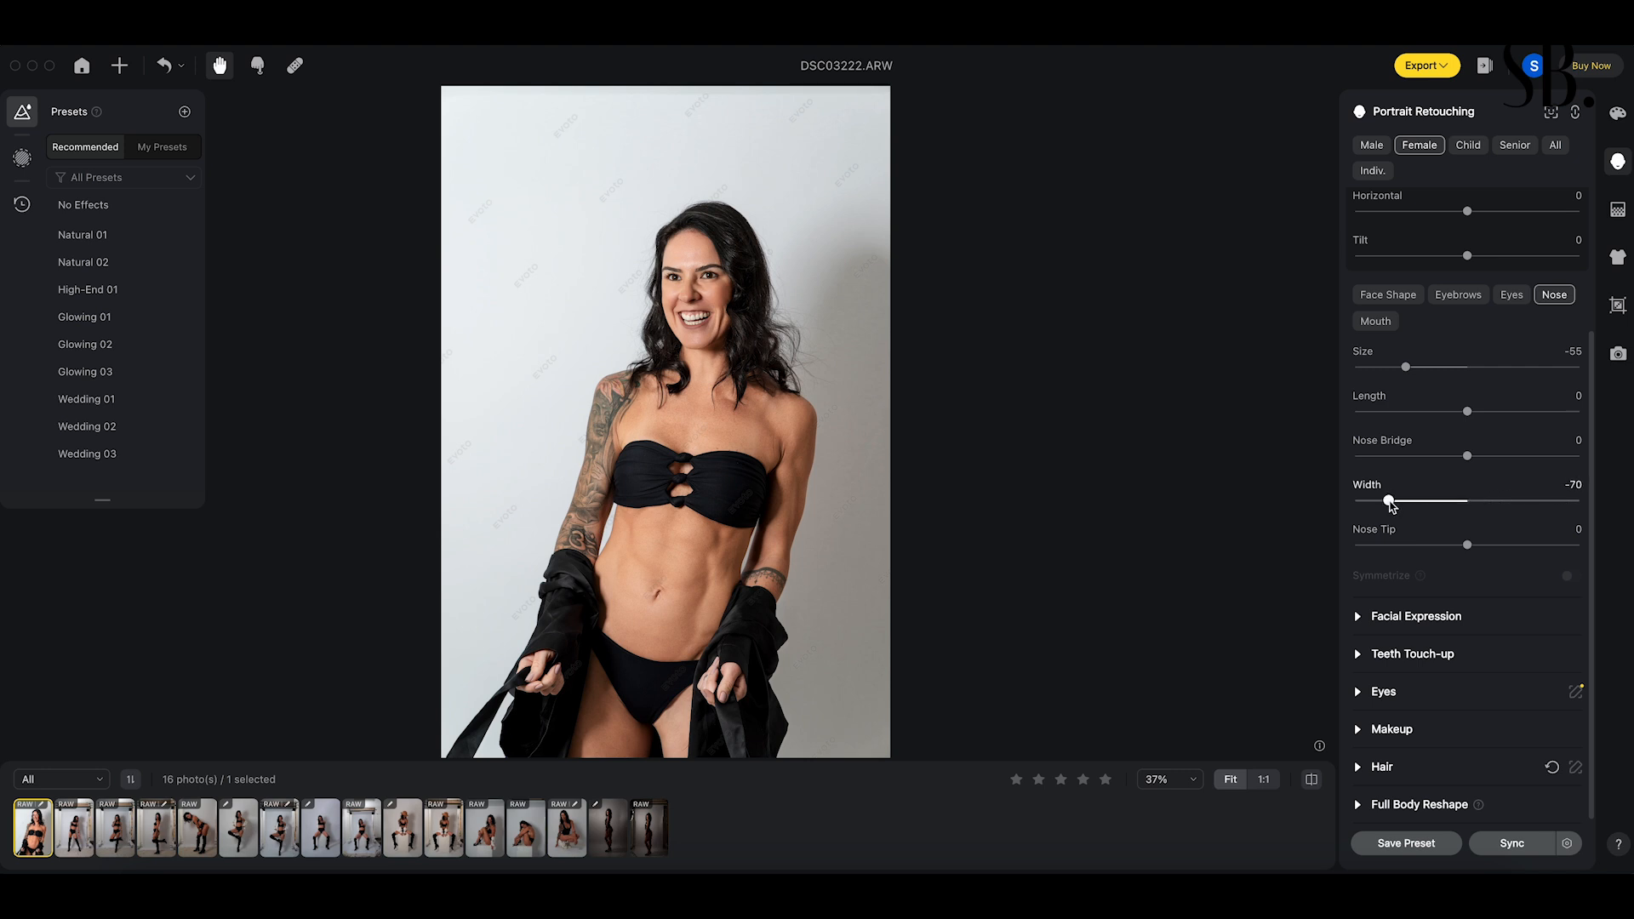
pyautogui.moveTo(1391, 506)
pyautogui.mouseDown()
pyautogui.moveTo(1465, 506)
pyautogui.moveTo(1411, 505)
pyautogui.moveTo(1507, 546)
pyautogui.moveTo(1417, 547)
pyautogui.moveTo(1515, 553)
pyautogui.moveTo(1372, 552)
pyautogui.moveTo(1468, 545)
pyautogui.mouseUp()
# - Try the mouth's Size, Width and Position adjustments and reset each to 0
pyautogui.scroll(4, 1482, 481)
pyautogui.click(1378, 509)
pyautogui.scroll(-2, 1472, 549)
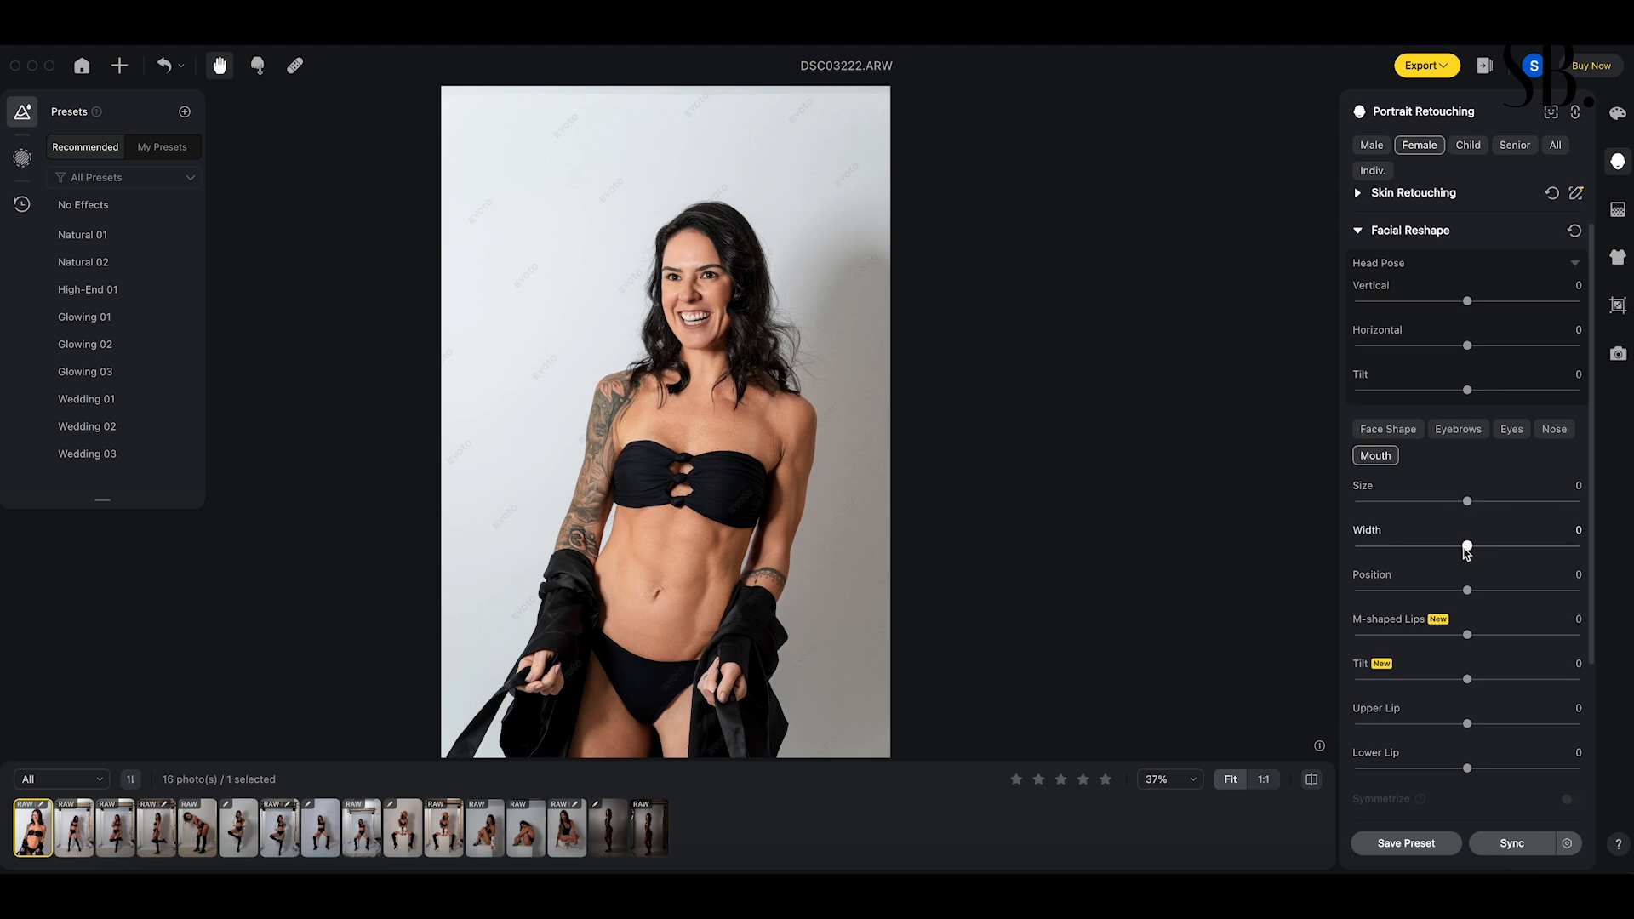
pyautogui.moveTo(1469, 502); pyautogui.dragTo(1557, 507)
pyautogui.doubleClick(1555, 504)
pyautogui.moveTo(1470, 545); pyautogui.dragTo(1554, 546)
pyautogui.doubleClick(1555, 546)
pyautogui.moveTo(1557, 592); pyautogui.dragTo(1341, 588)
pyautogui.doubleClick(1354, 590)
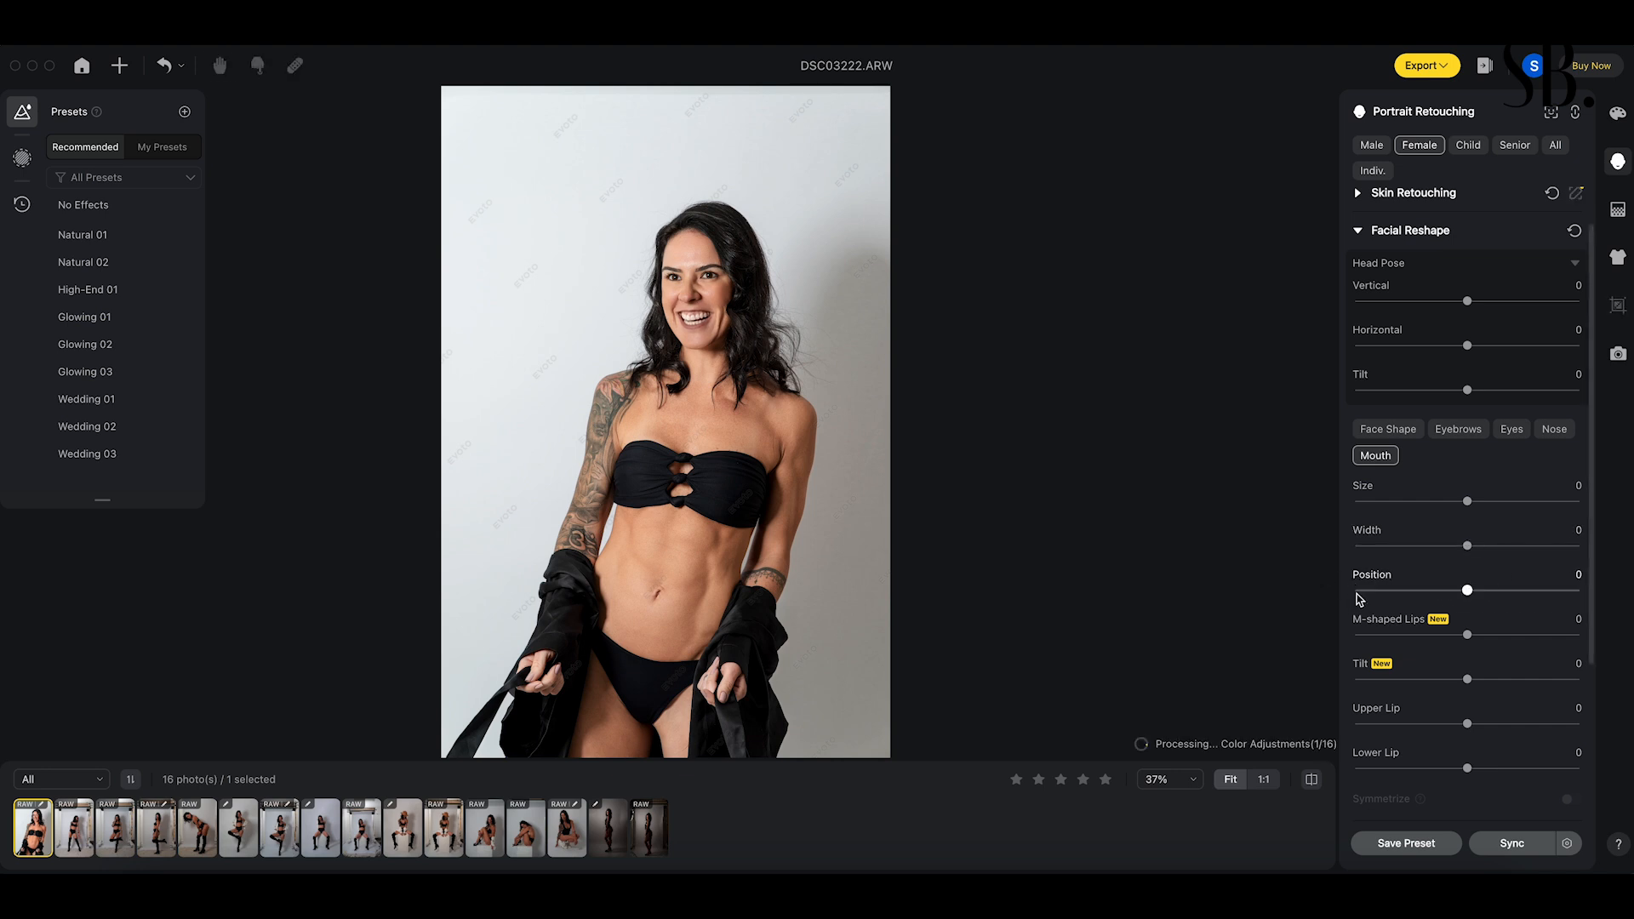
# - Try the mouth's M-shaped Lips, Tilt, Upper Lip and Lower Lip at 100, resetting each to 0
pyautogui.moveTo(1531, 639); pyautogui.dragTo(1348, 698)
pyautogui.doubleClick(1355, 678)
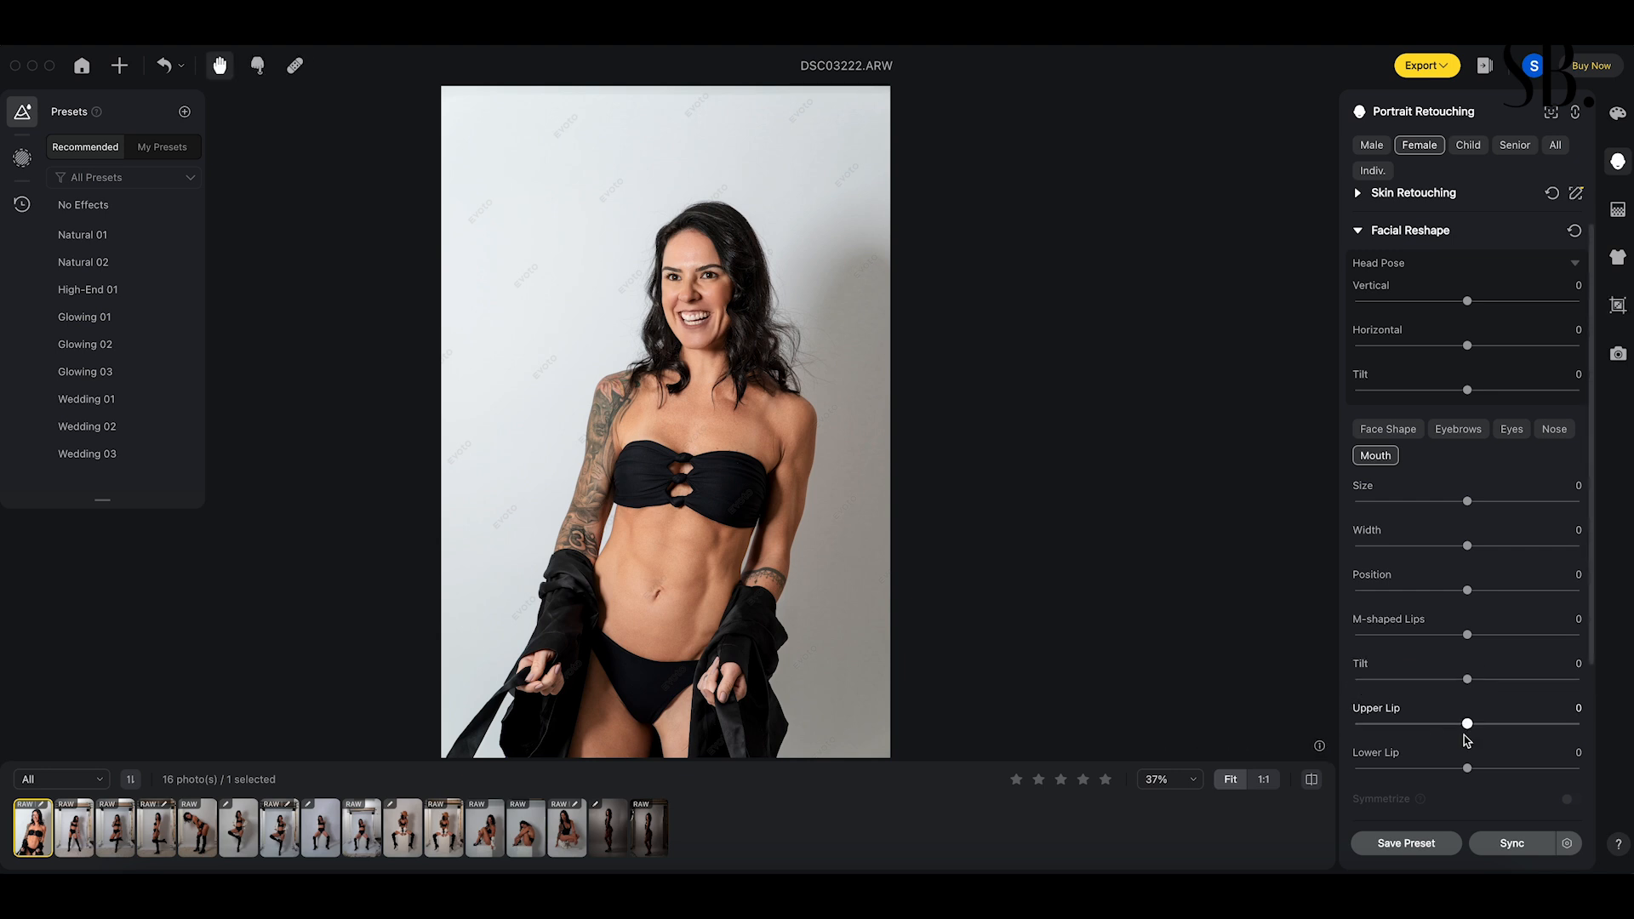
pyautogui.moveTo(1466, 723); pyautogui.dragTo(1414, 723)
pyautogui.doubleClick(1417, 723)
pyautogui.moveTo(1468, 769); pyautogui.dragTo(1580, 769)
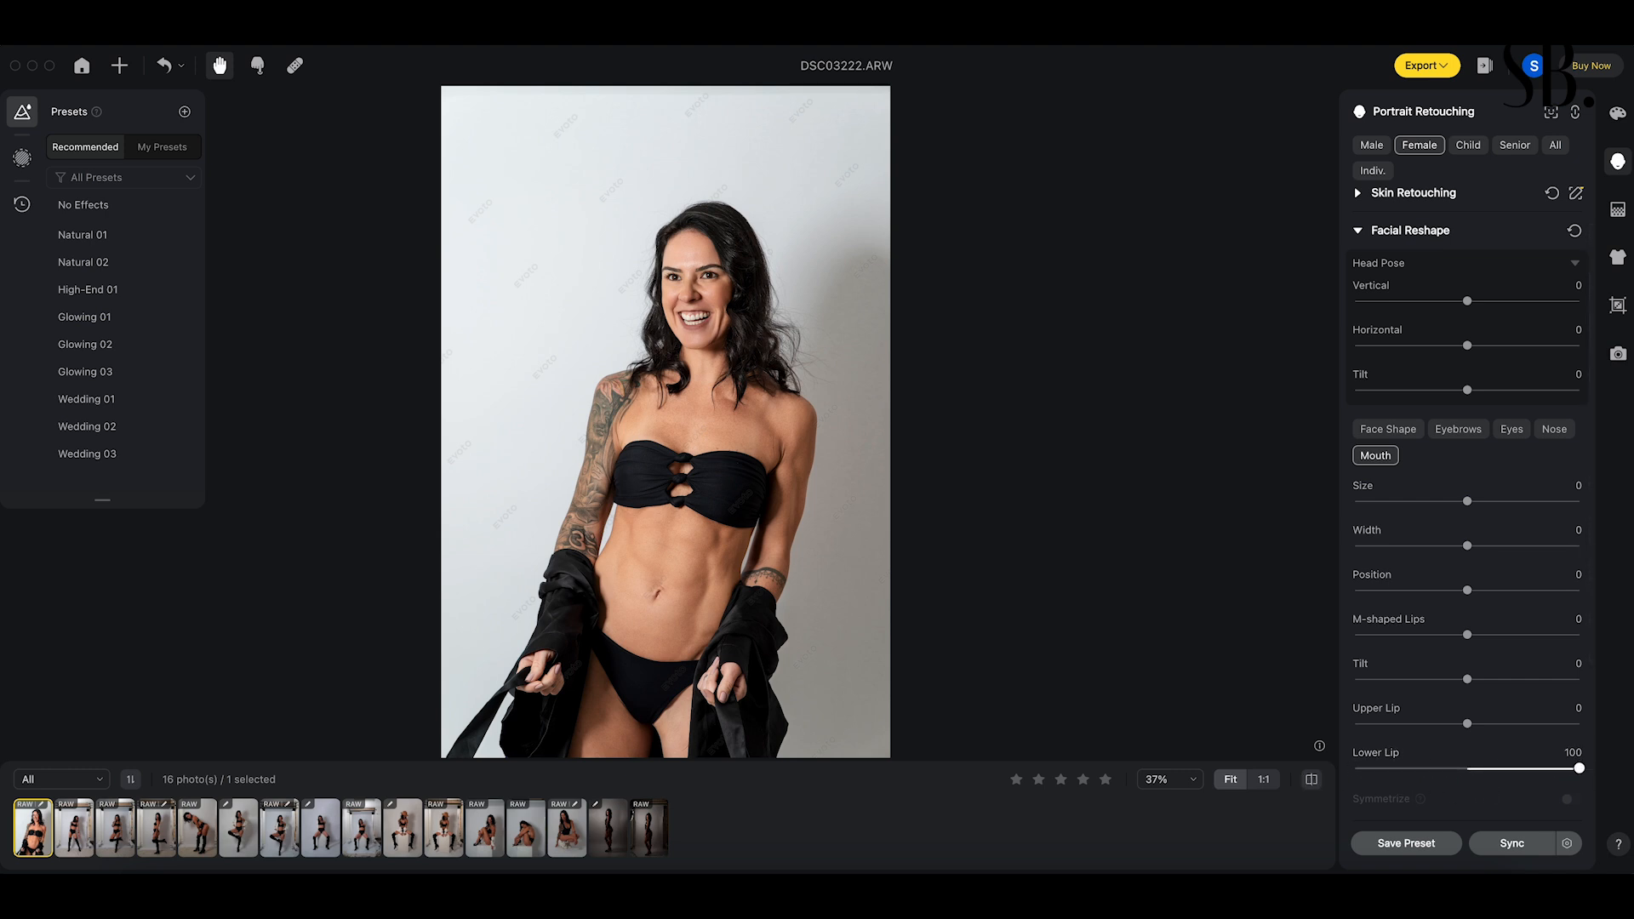
pyautogui.doubleClick(1580, 769)
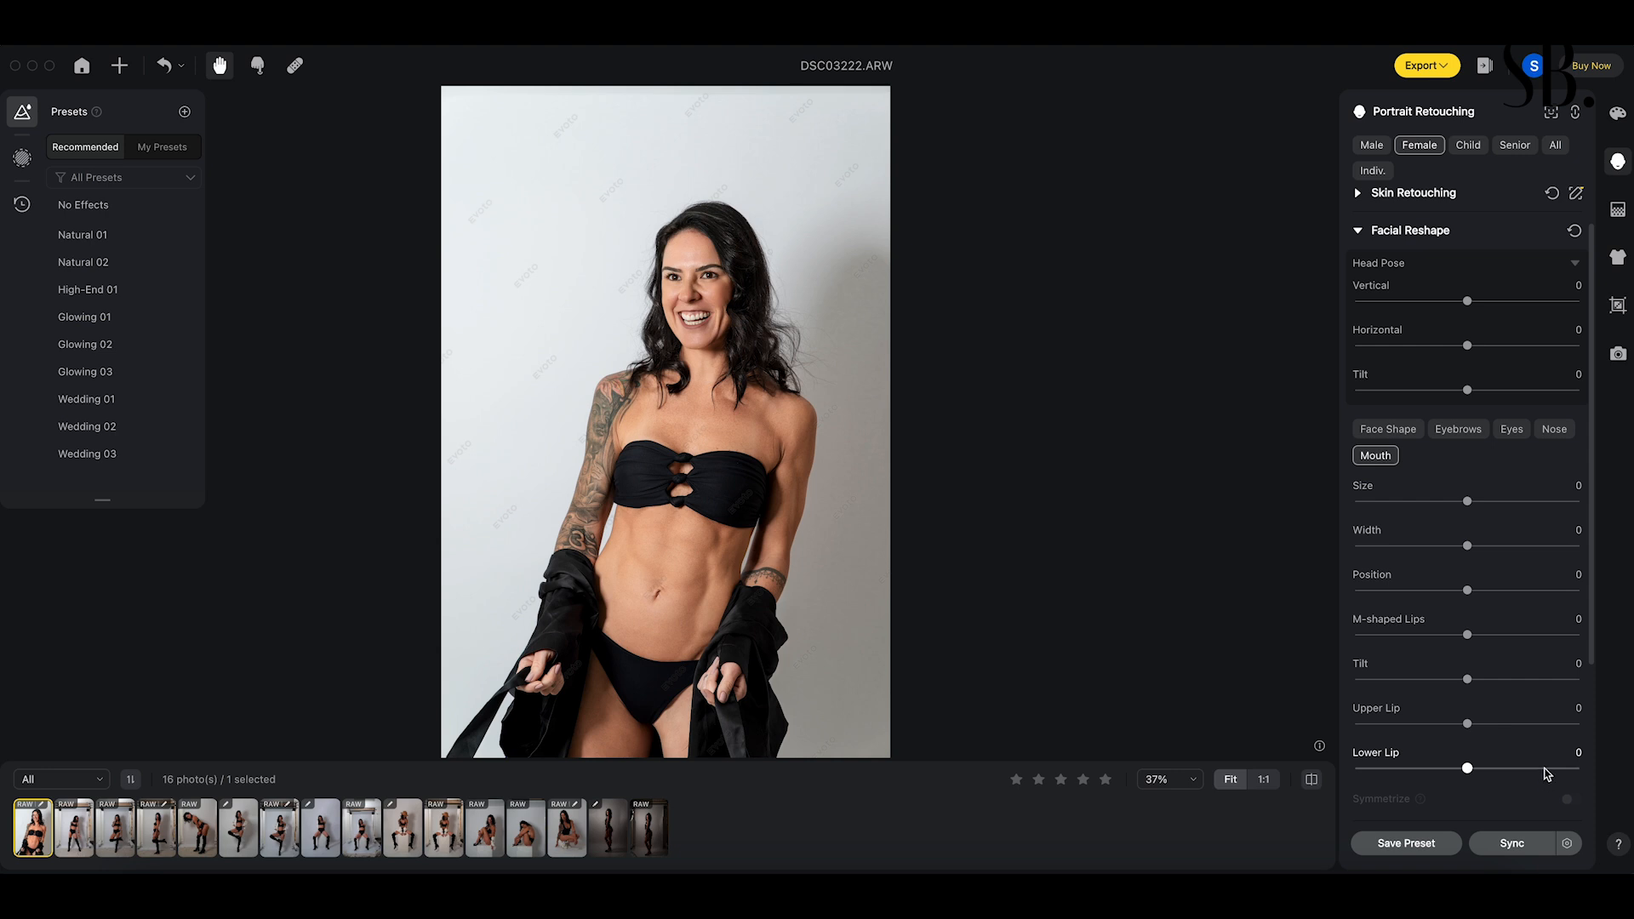
pyautogui.scroll(-2, 1539, 715)
pyautogui.scroll(-2, 1540, 719)
pyautogui.scroll(4, 1539, 719)
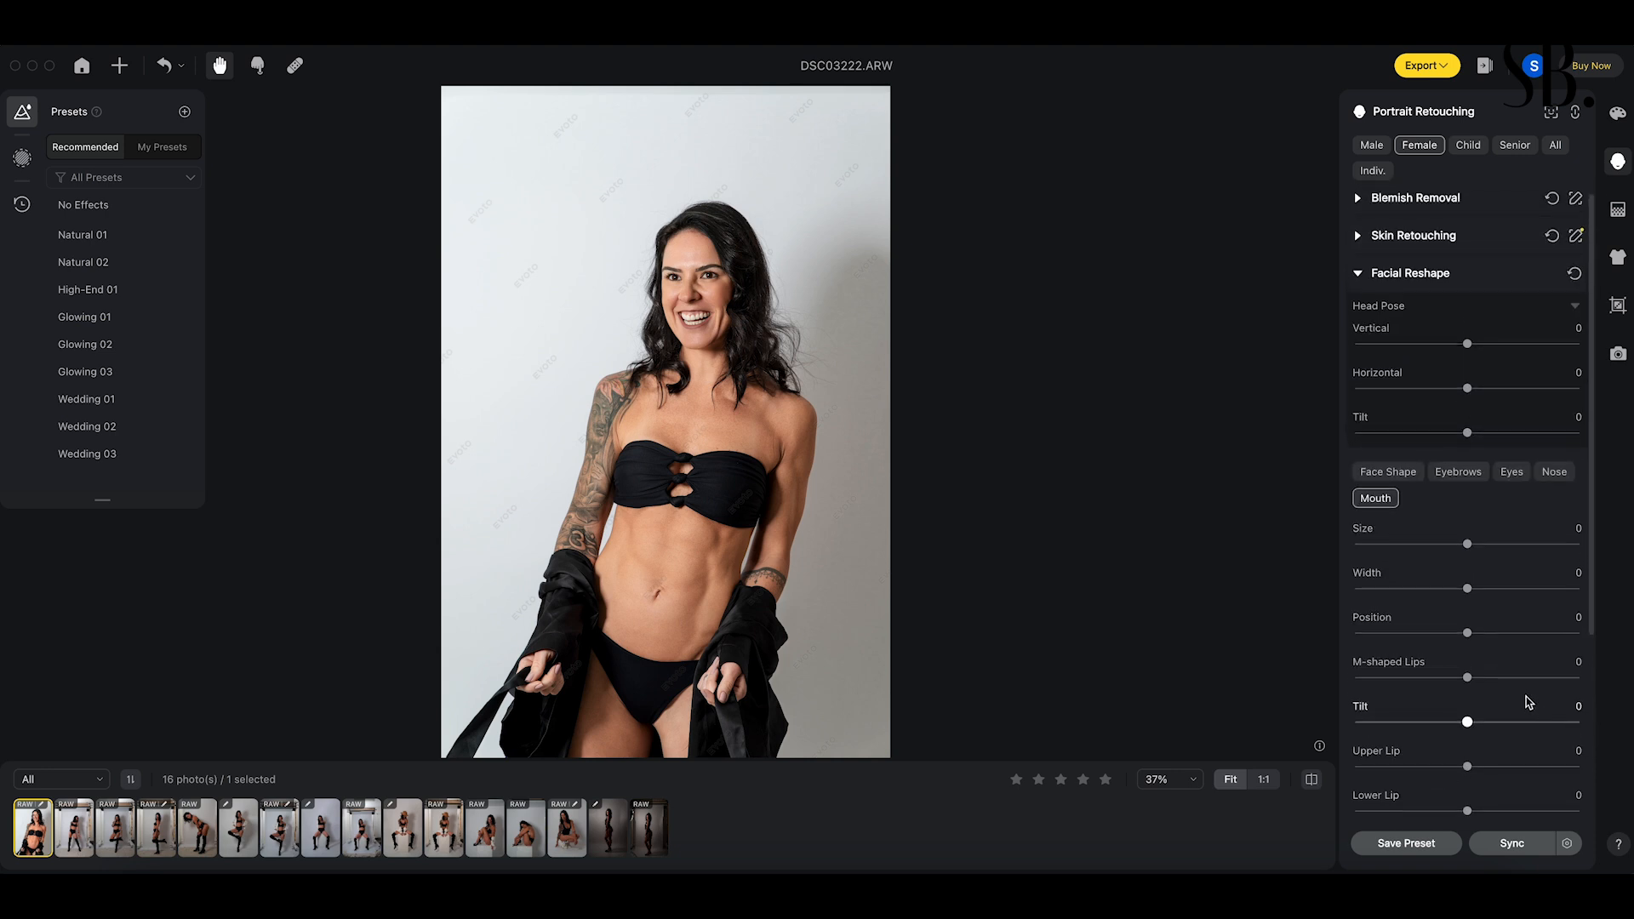
pyautogui.scroll(-3, 1528, 698)
pyautogui.scroll(2, 1528, 694)
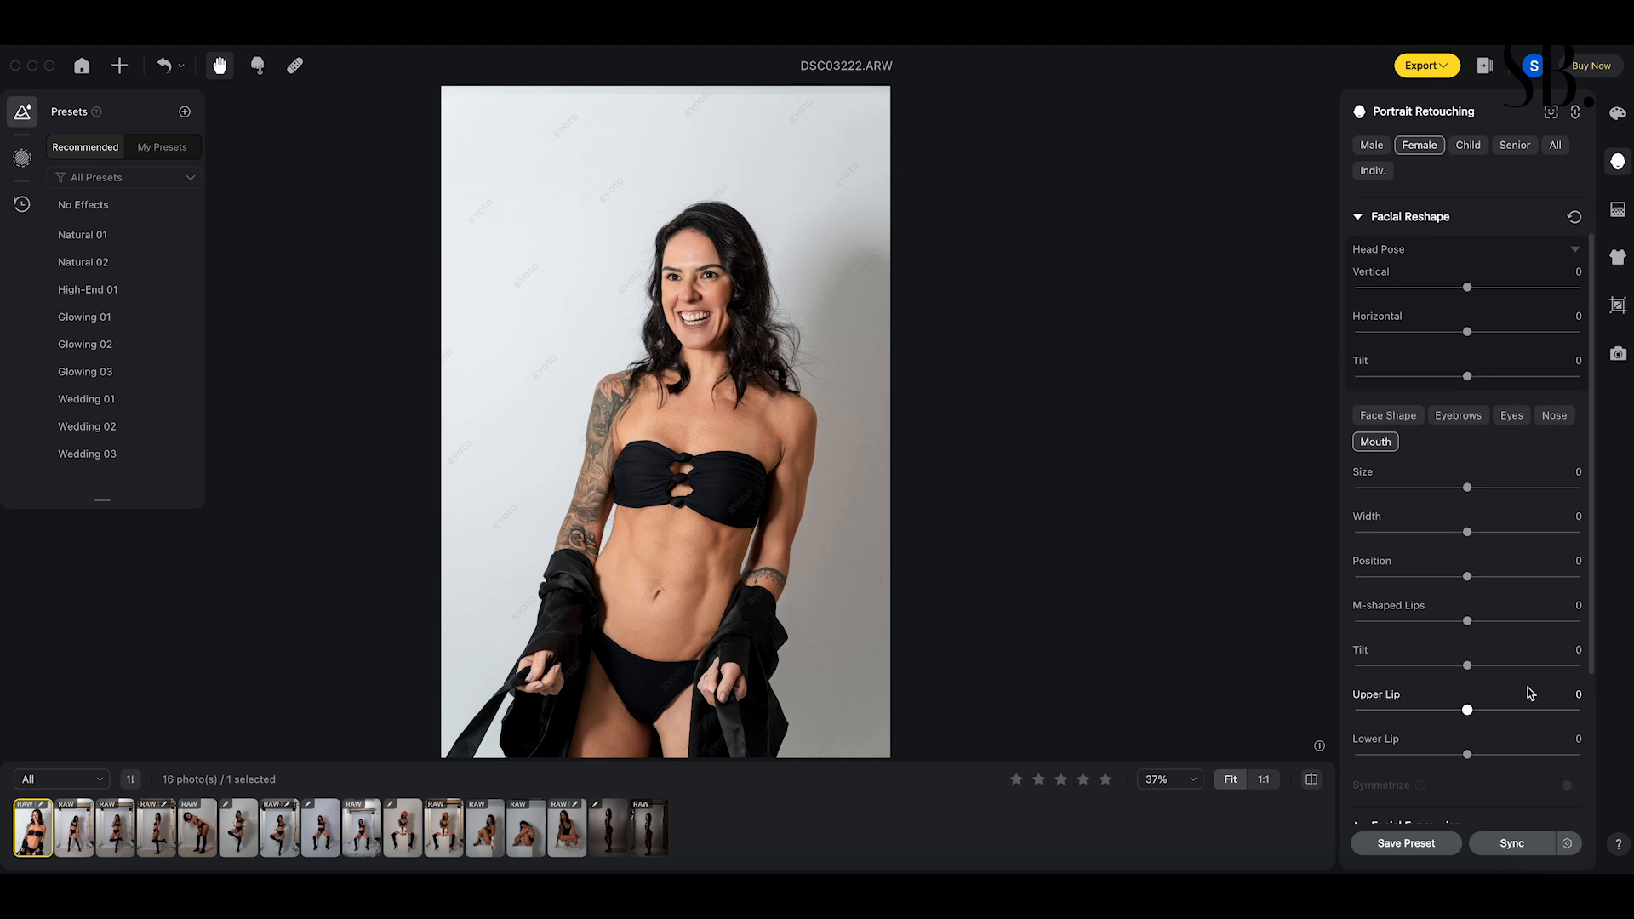
# - Set the eyebrow Thickness to 20 for both eyebrows and finish the facial reshape adjustments
pyautogui.scroll(1, 1528, 692)
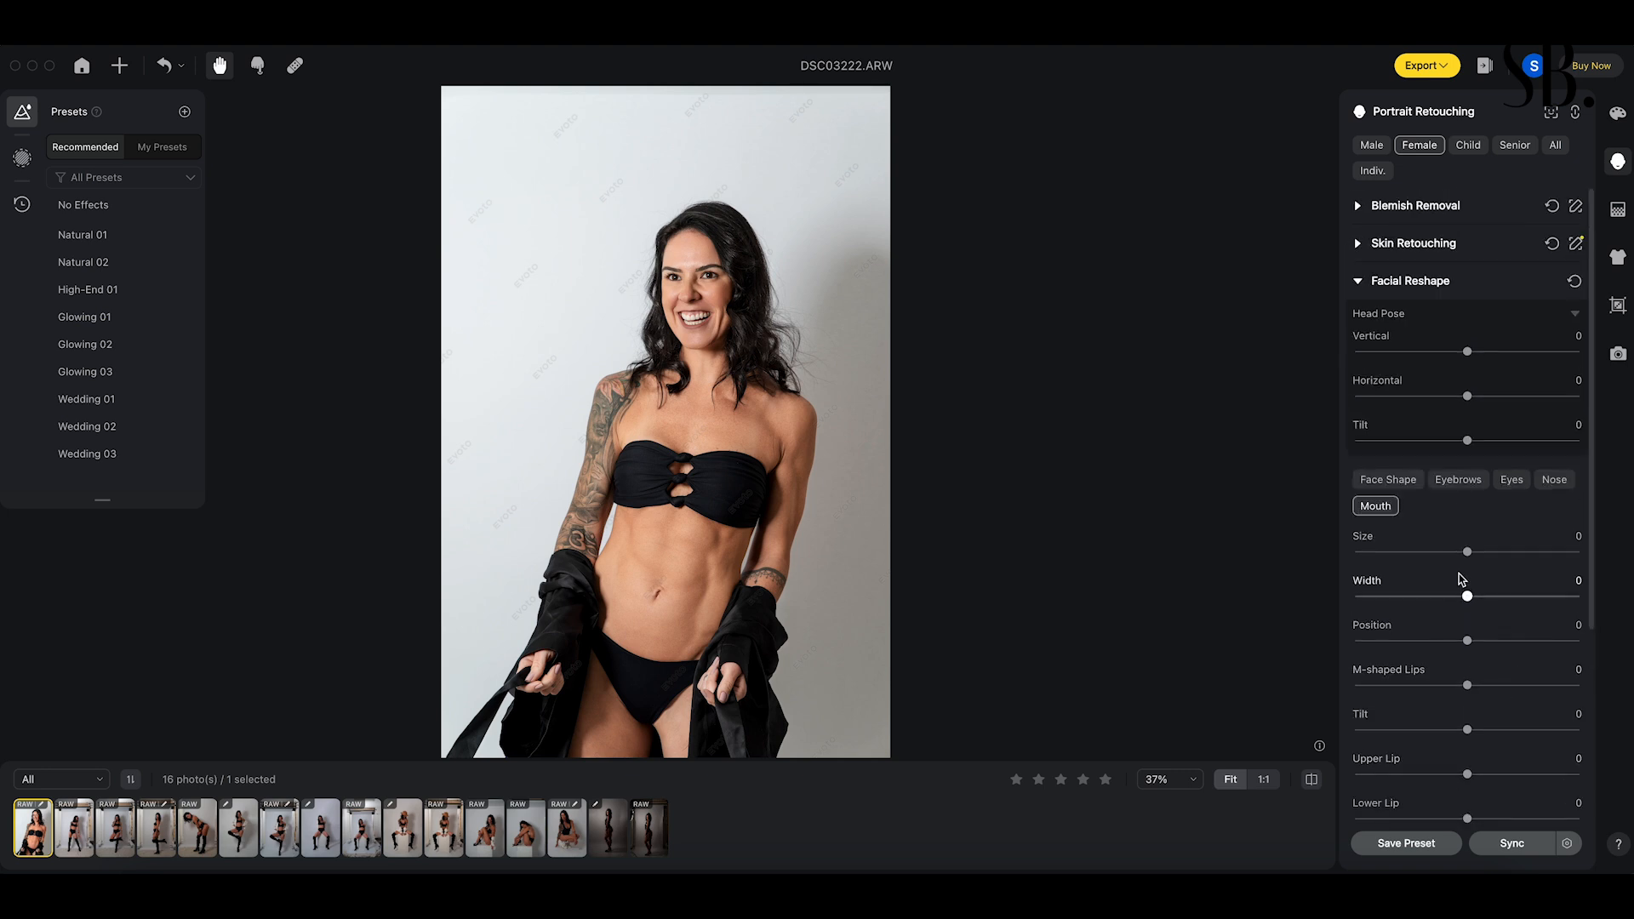
pyautogui.click(1462, 482)
pyautogui.moveTo(1401, 555)
pyautogui.mouseDown()
pyautogui.moveTo(1449, 559)
pyautogui.moveTo(1411, 558)
pyautogui.mouseUp()
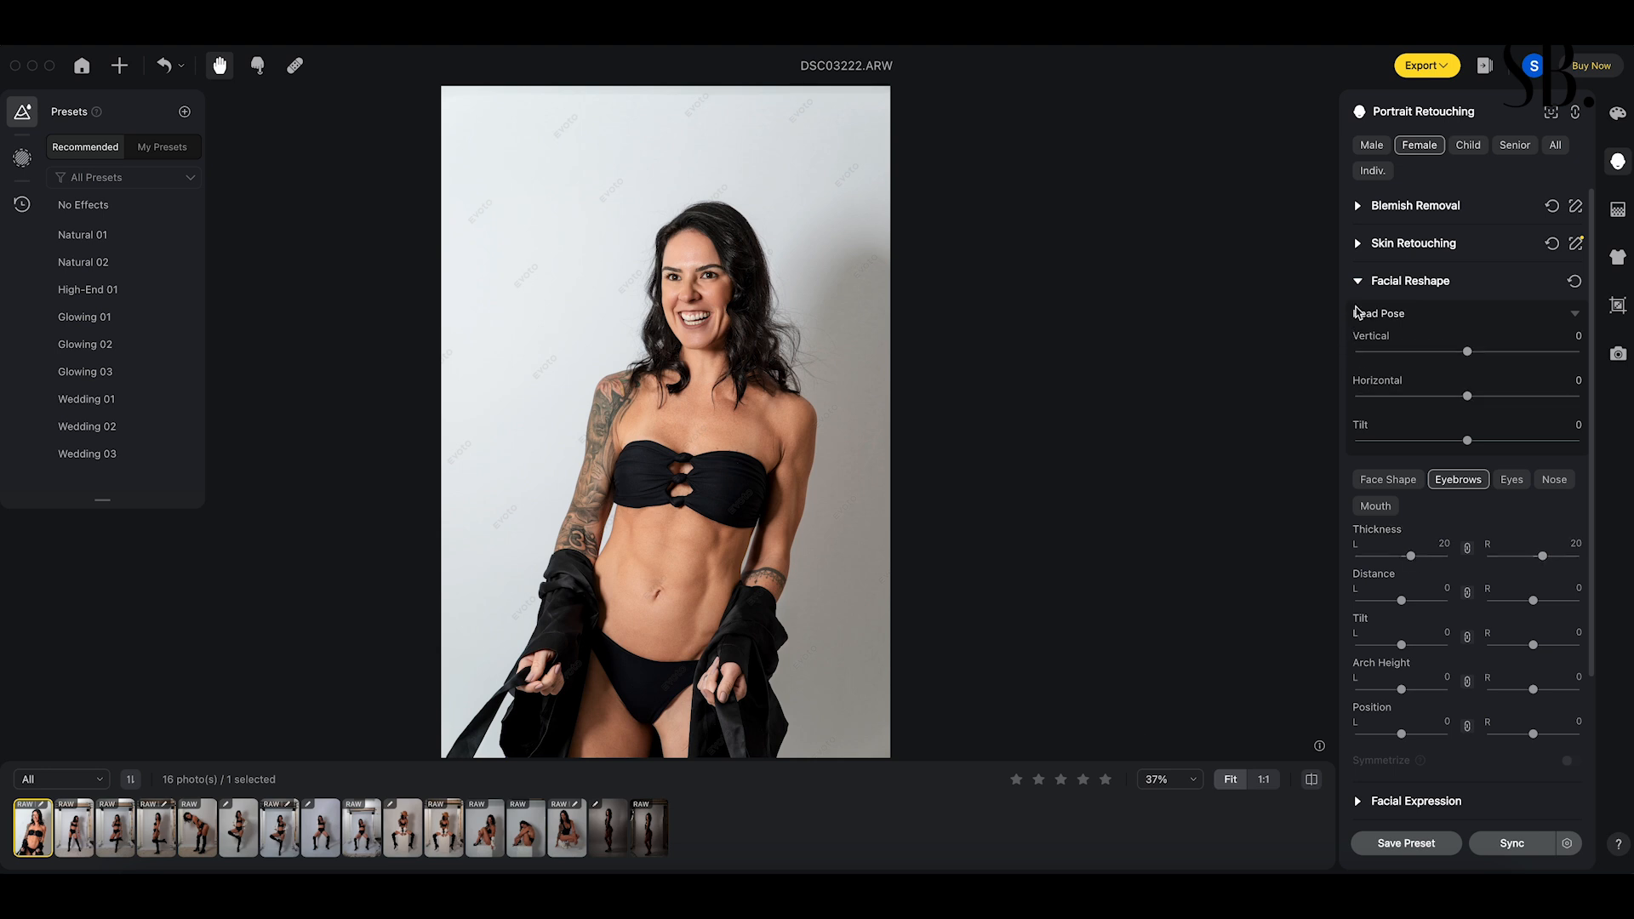
pyautogui.click(1359, 284)
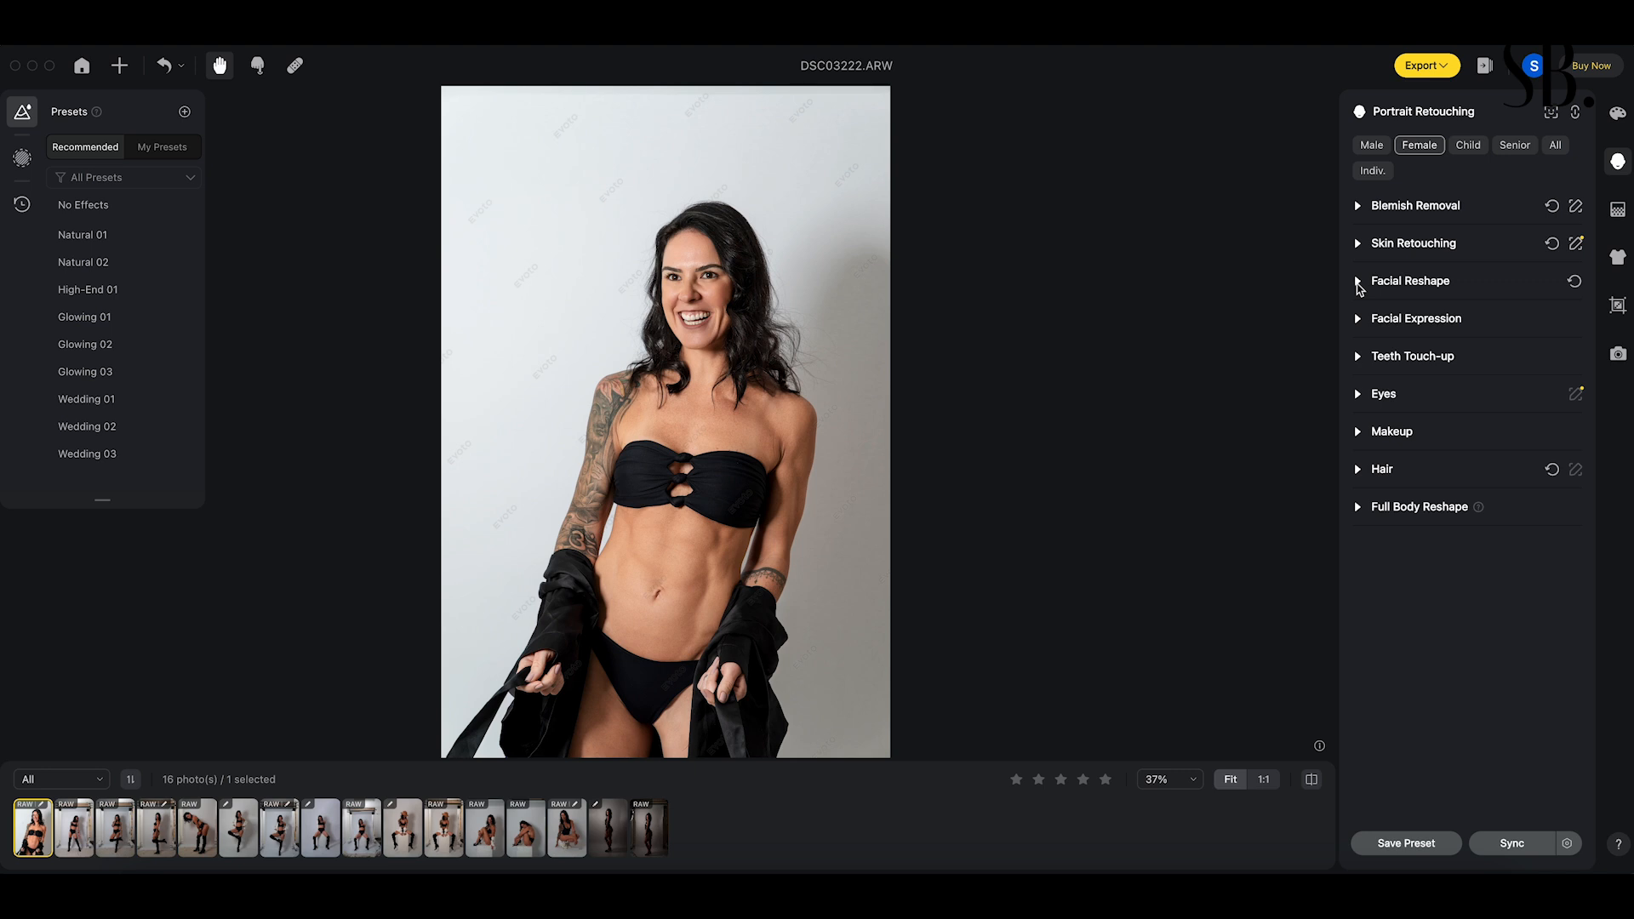
# - Try the Gentle Smile facial expression adjustment and reset it to 0
pyautogui.click(1358, 320)
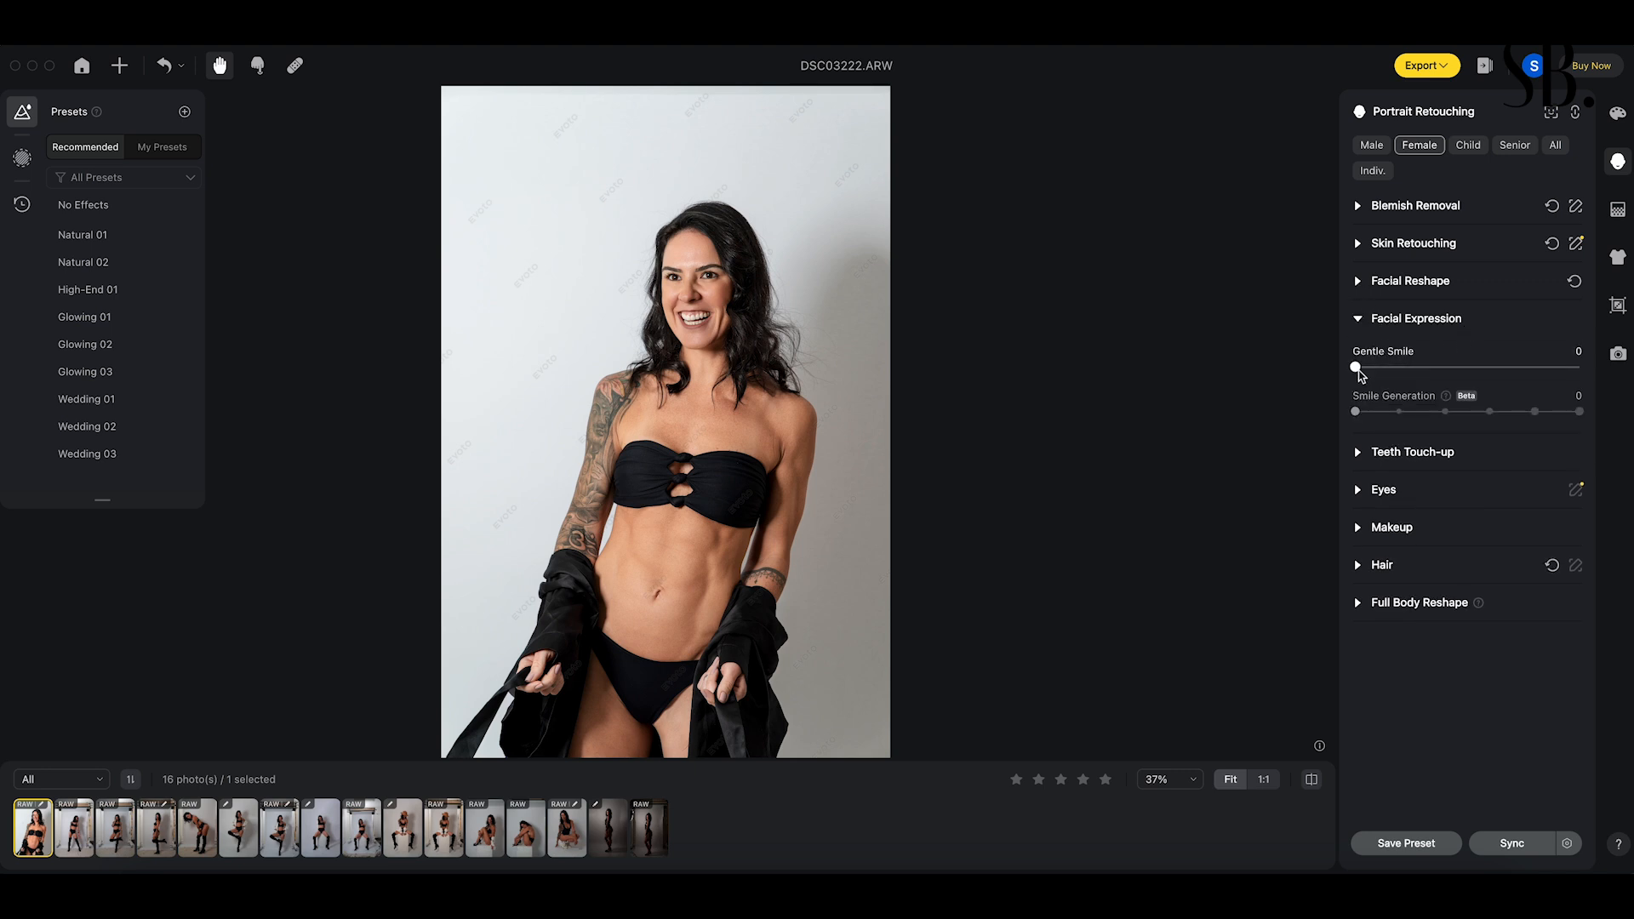
pyautogui.moveTo(1355, 368); pyautogui.dragTo(1483, 365)
pyautogui.doubleClick(1483, 368)
# - Try Smile Generation at levels 1, 2 and 3 on the smiling portrait and return it to 0
pyautogui.click(1400, 412)
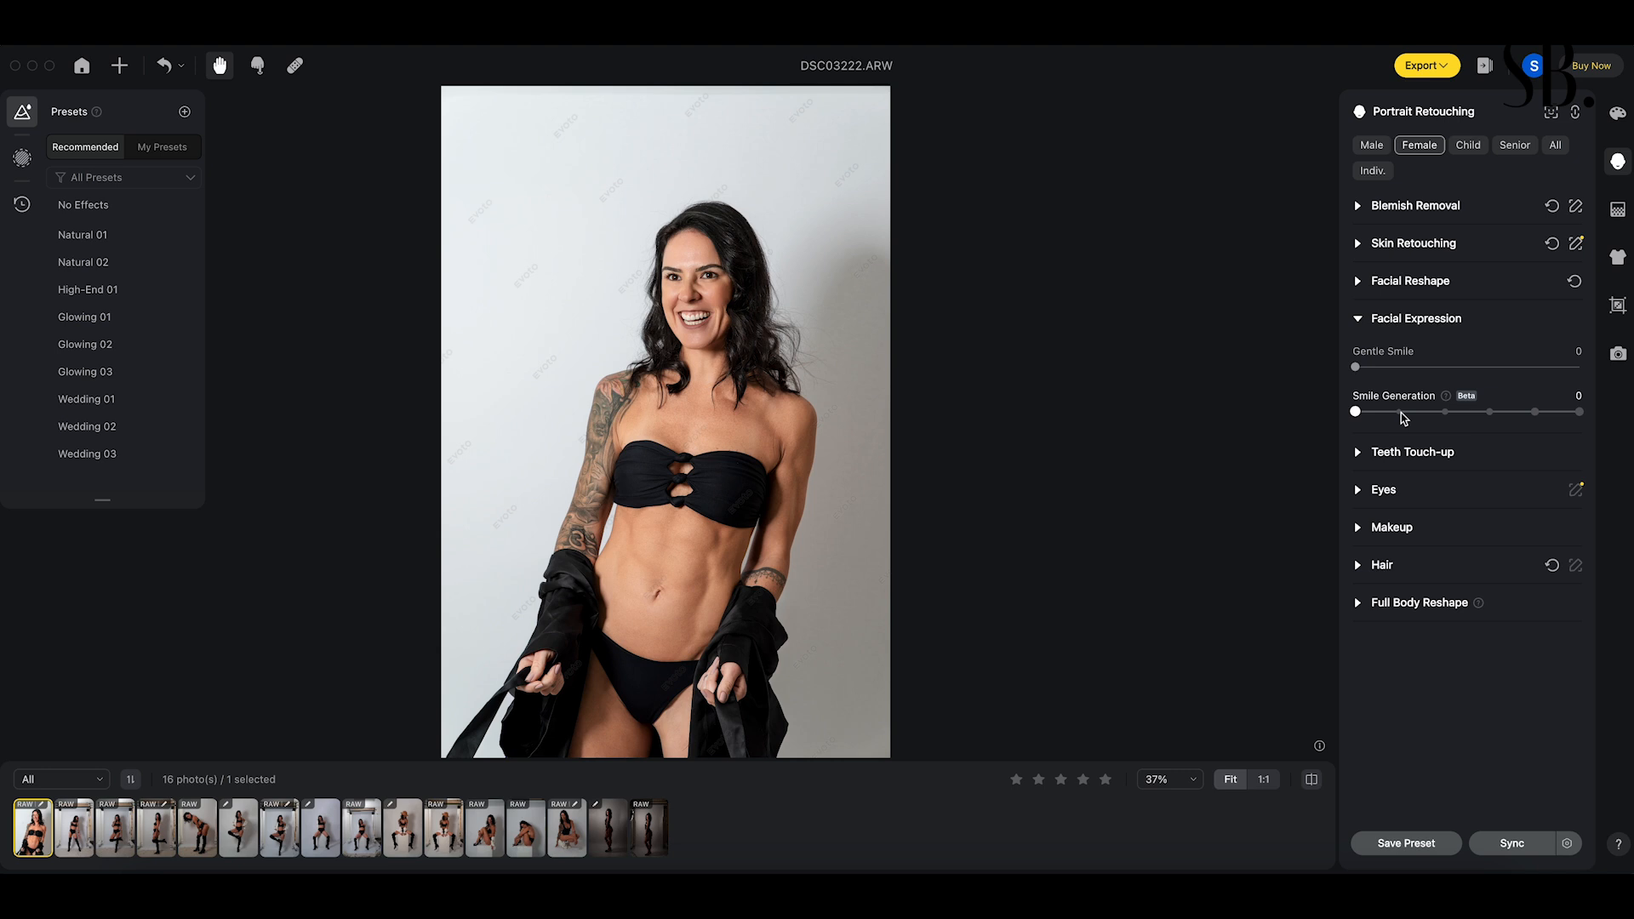
pyautogui.click(1445, 413)
pyautogui.click(1489, 412)
pyautogui.click(1400, 412)
pyautogui.click(1355, 413)
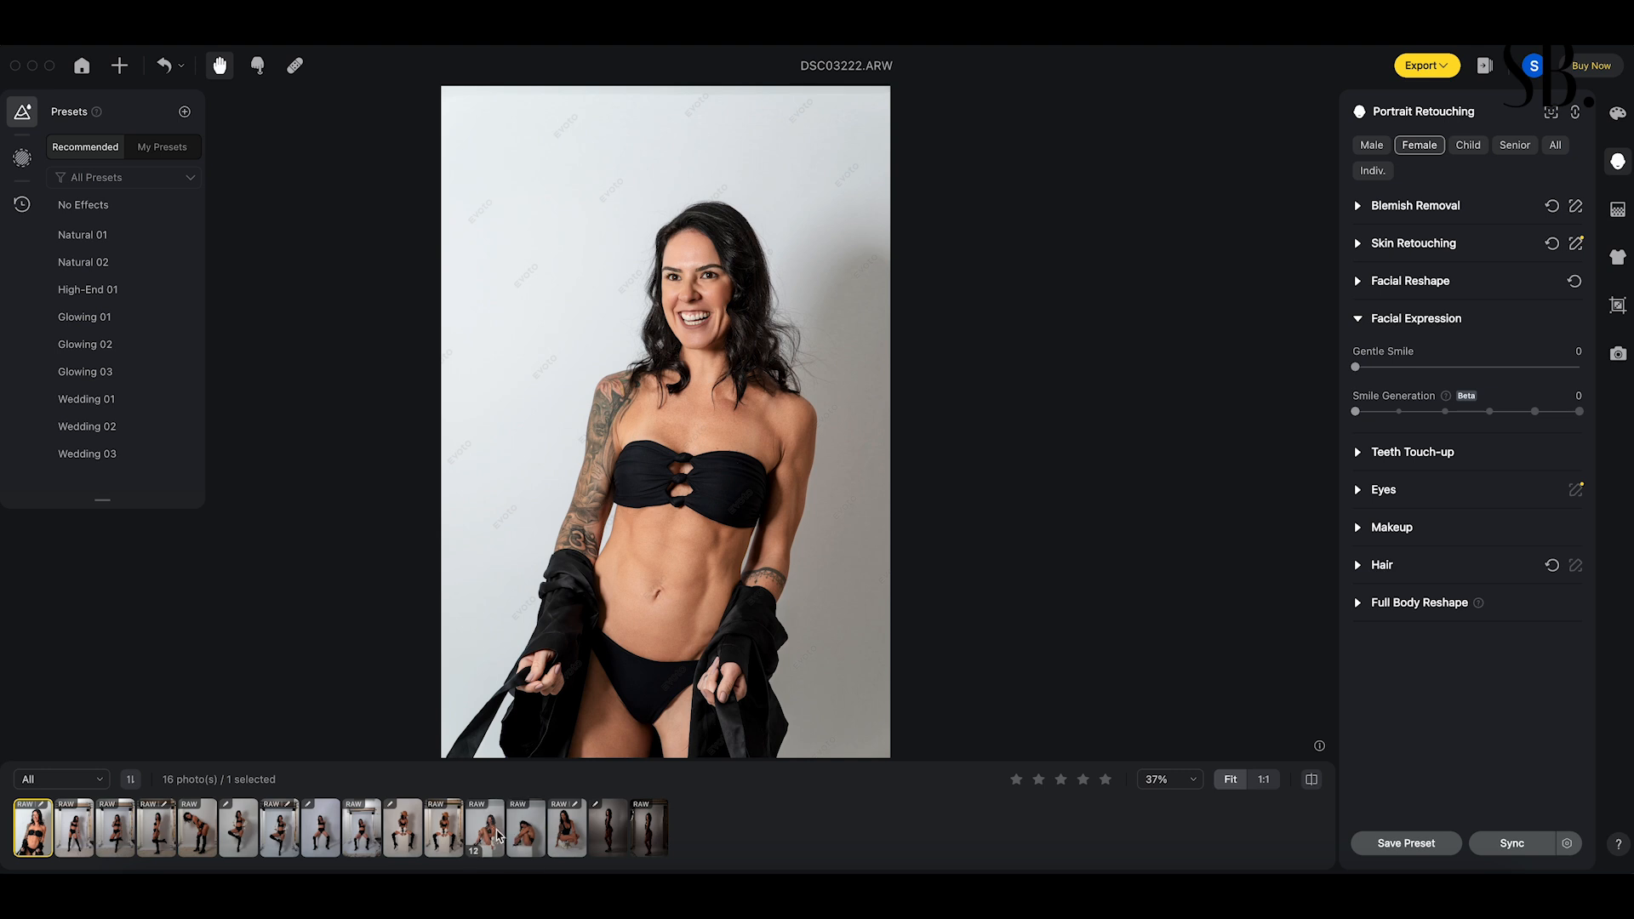
# - Try Smile Generation at 1 and 3 on photo DSC03575.ARW, return it to 0, and go back to DSC03222.ARW
pyautogui.click(490, 834)
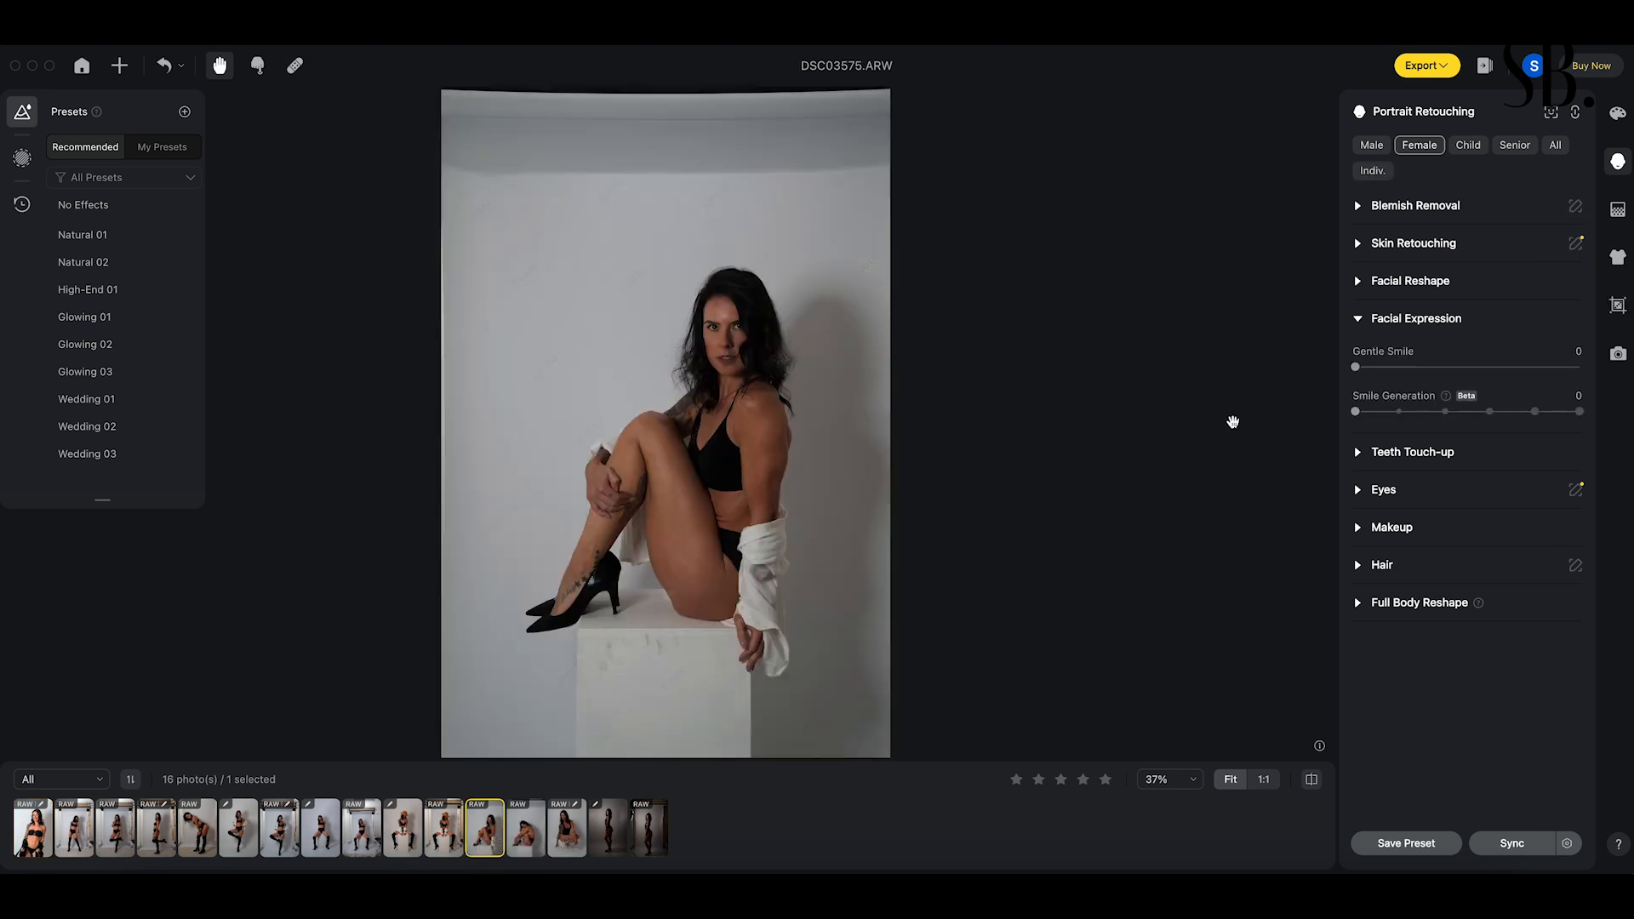
pyautogui.click(1400, 414)
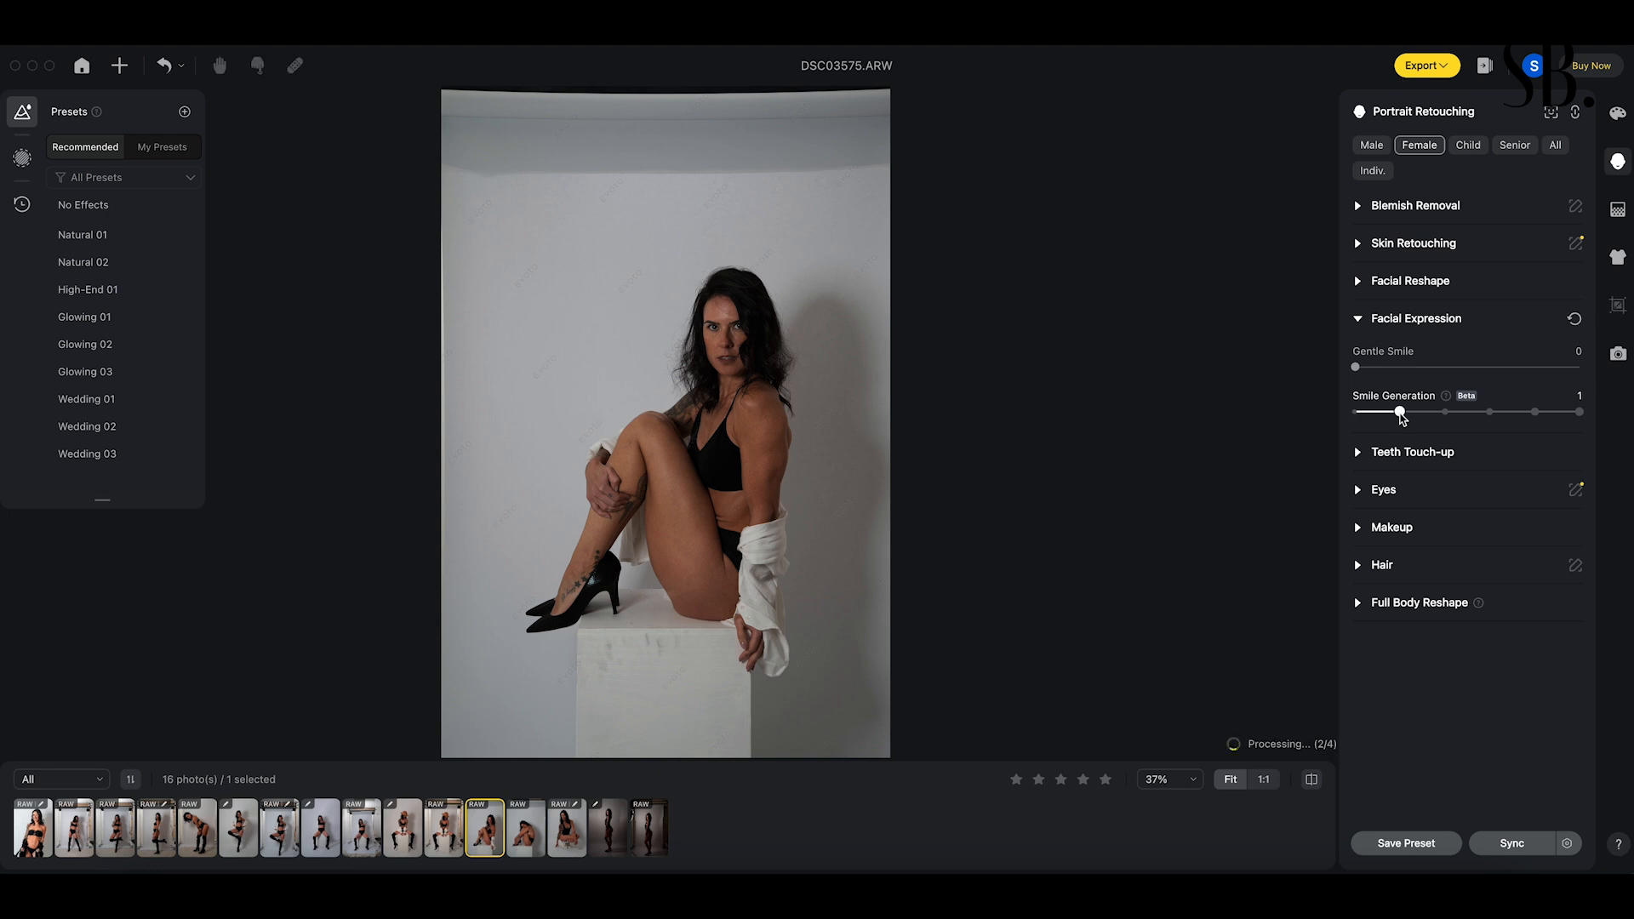
pyautogui.moveTo(1401, 414); pyautogui.dragTo(1489, 414)
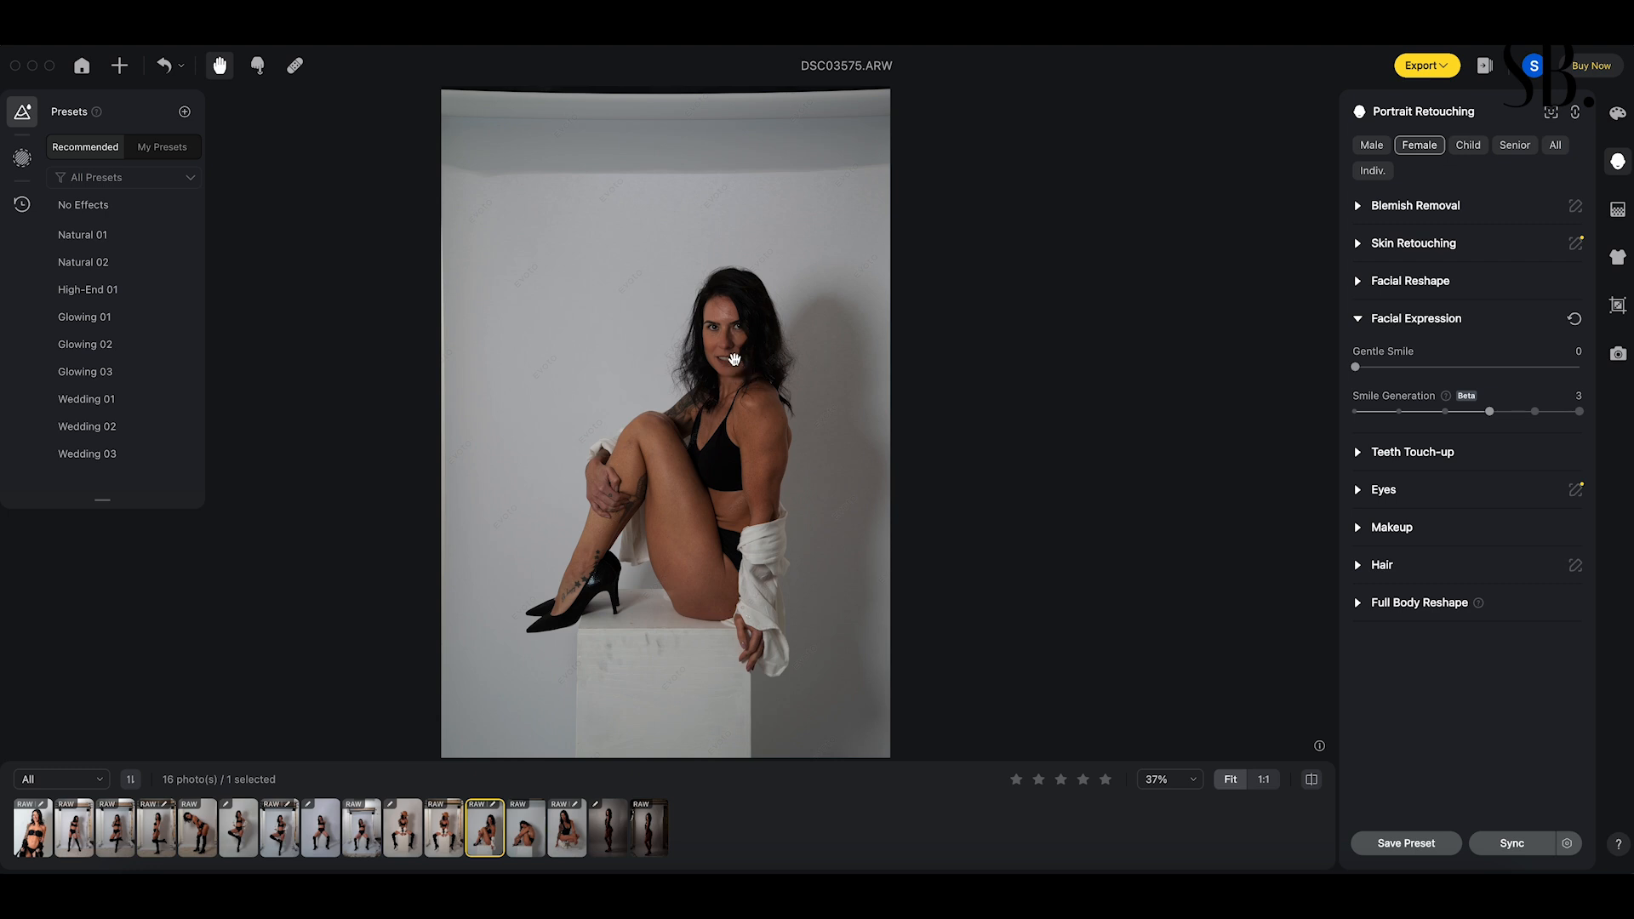
pyautogui.moveTo(1489, 412); pyautogui.dragTo(1355, 413)
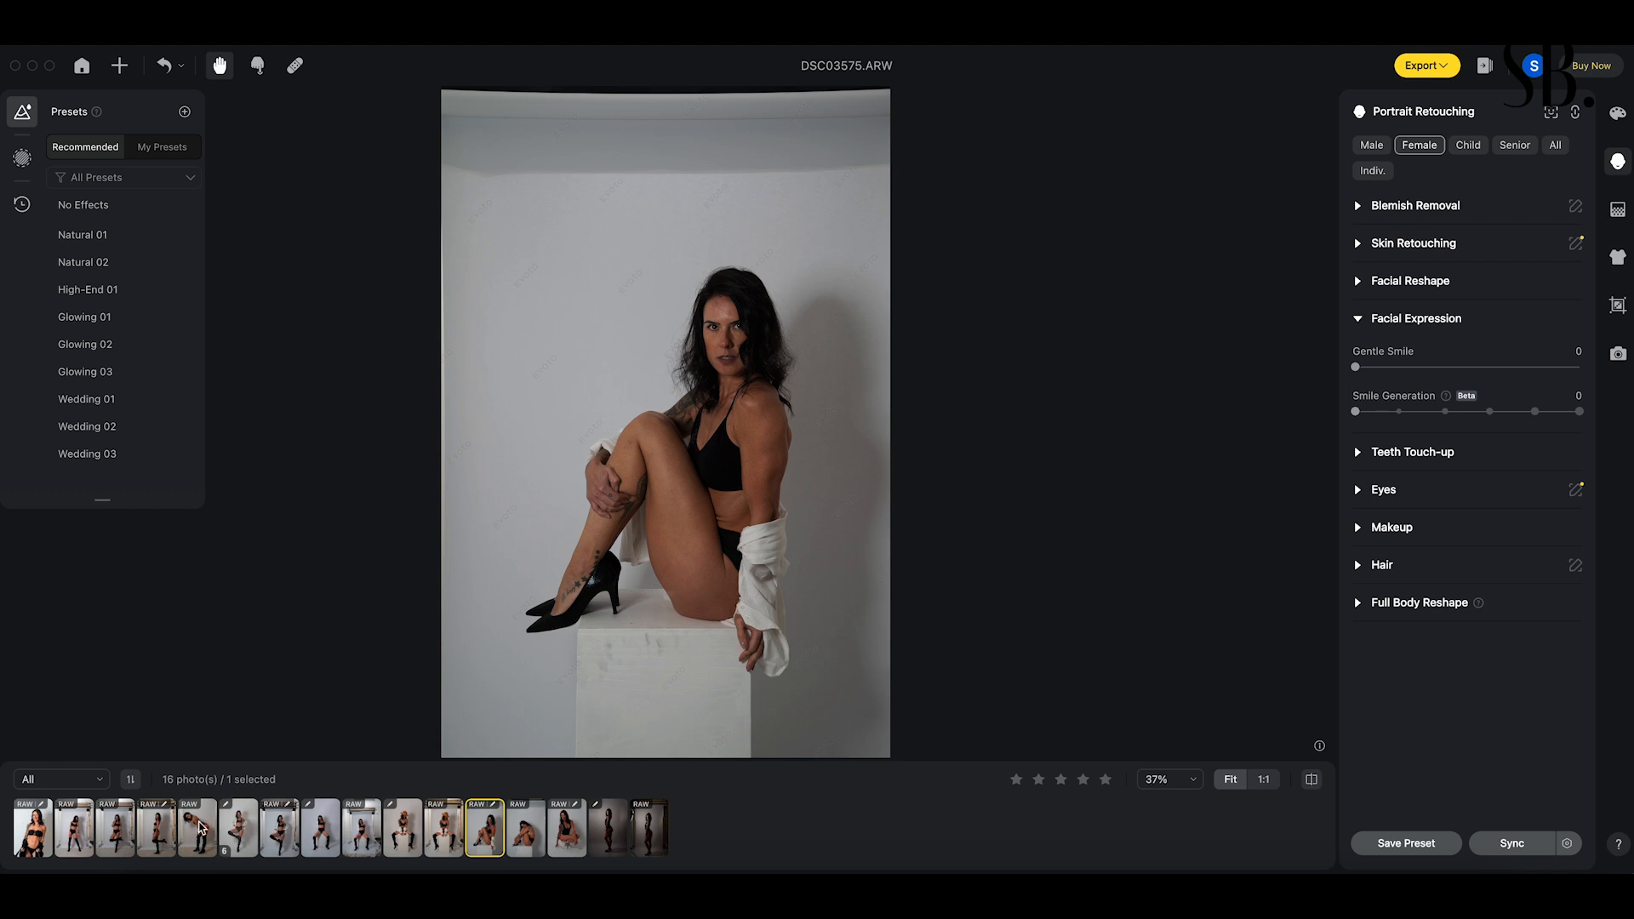
pyautogui.click(32, 830)
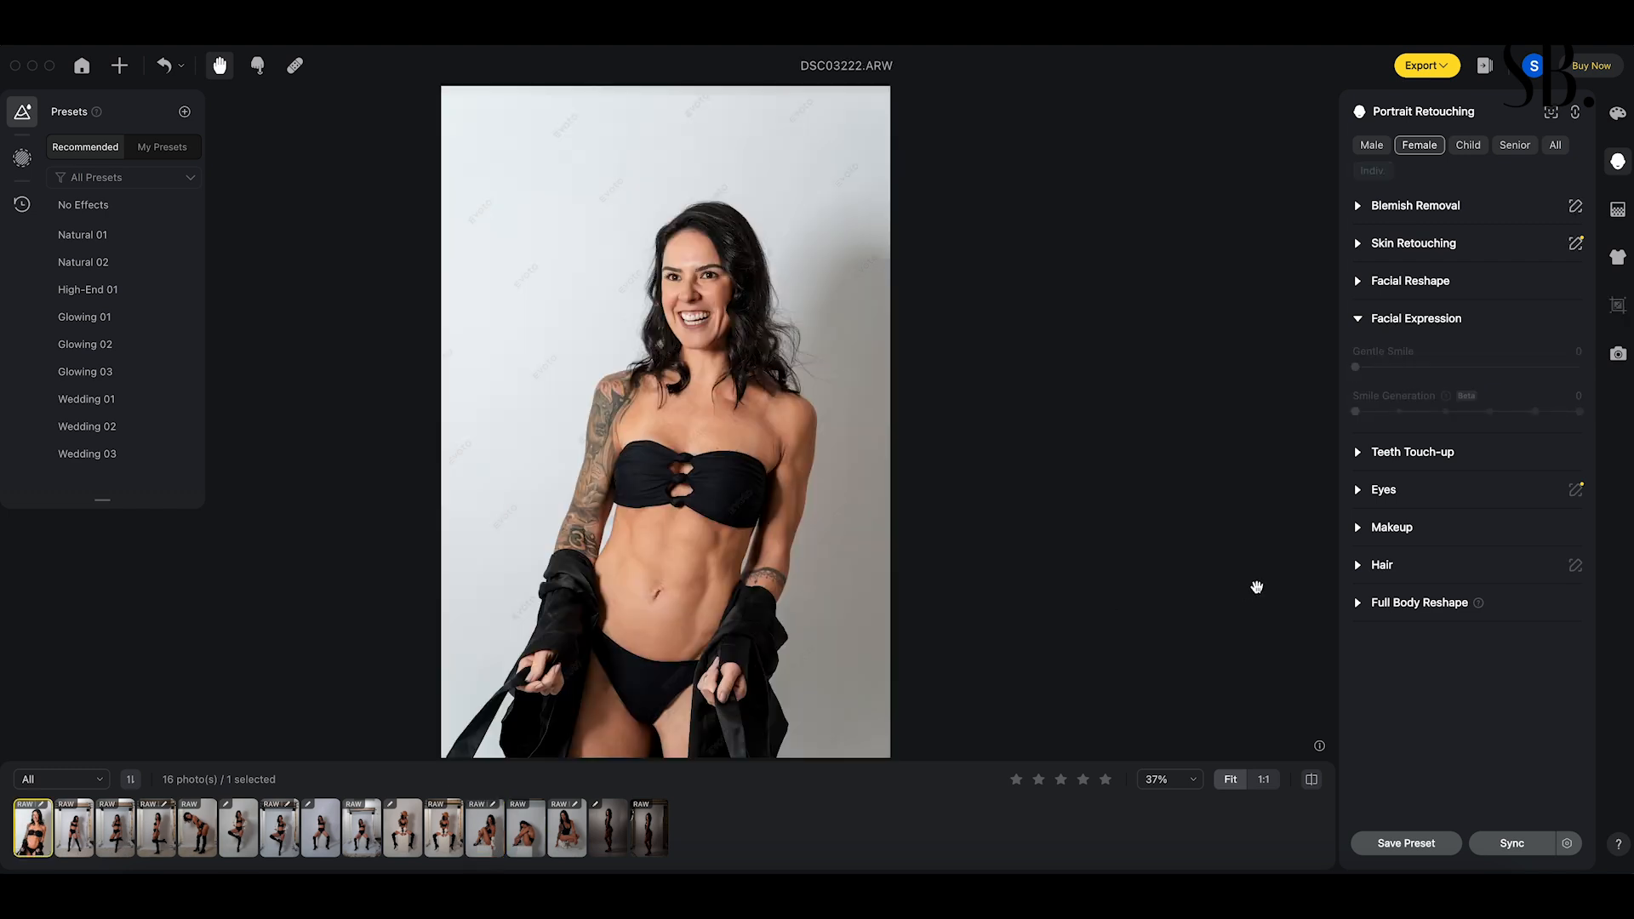
pyautogui.click(1358, 318)
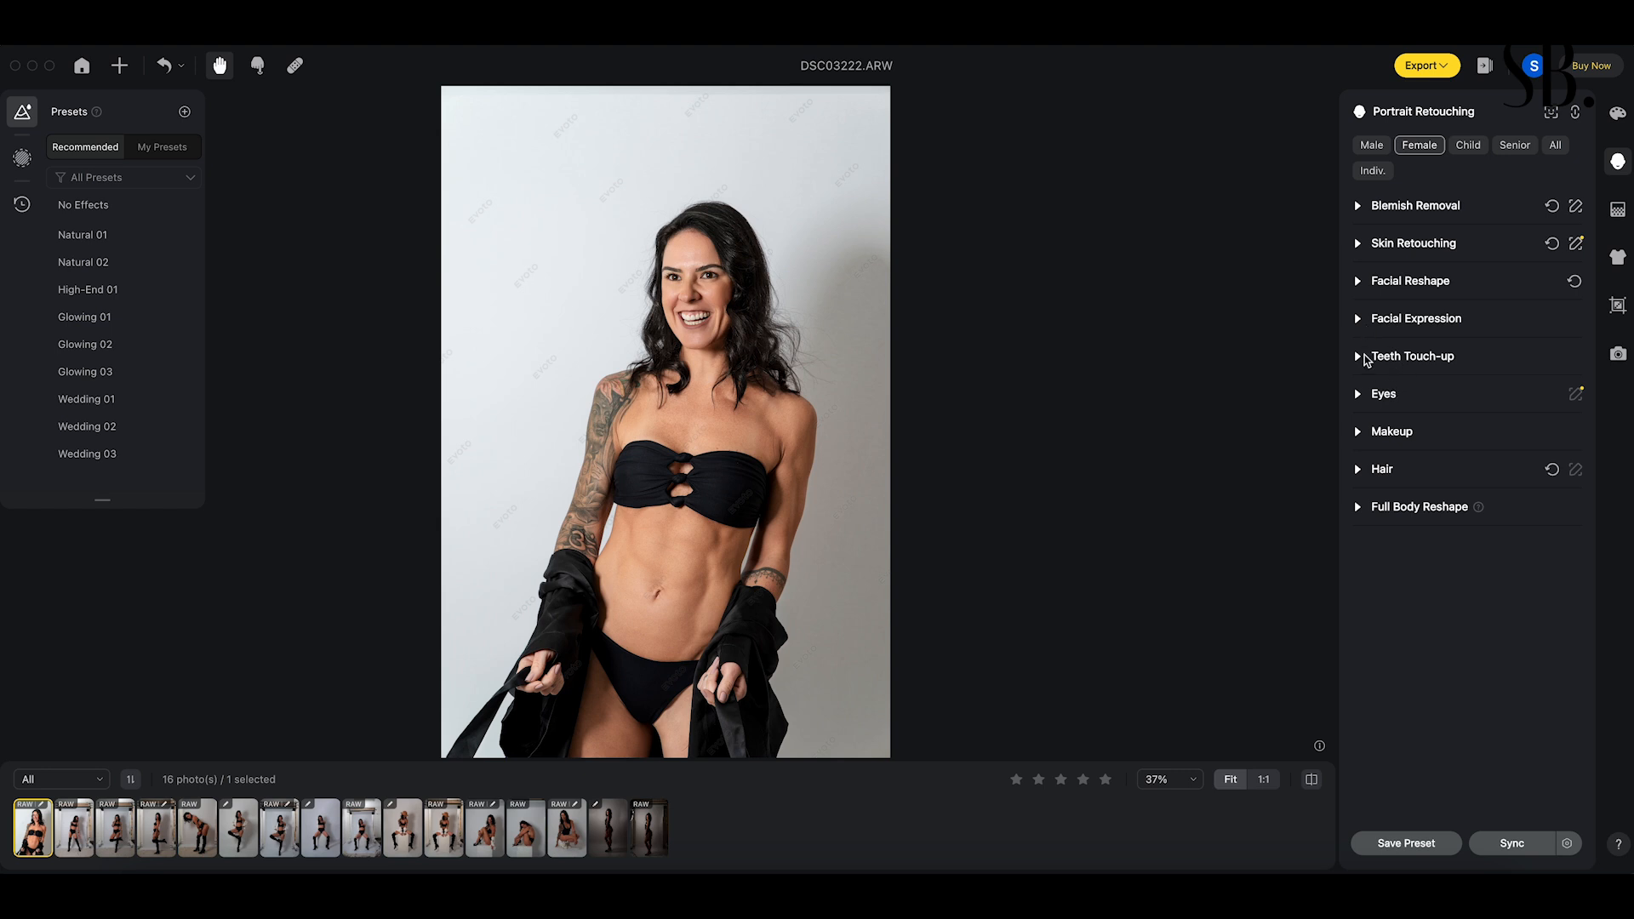
# - Set Teeth Whitening to 18 in the teeth touch-up settings
pyautogui.click(1360, 358)
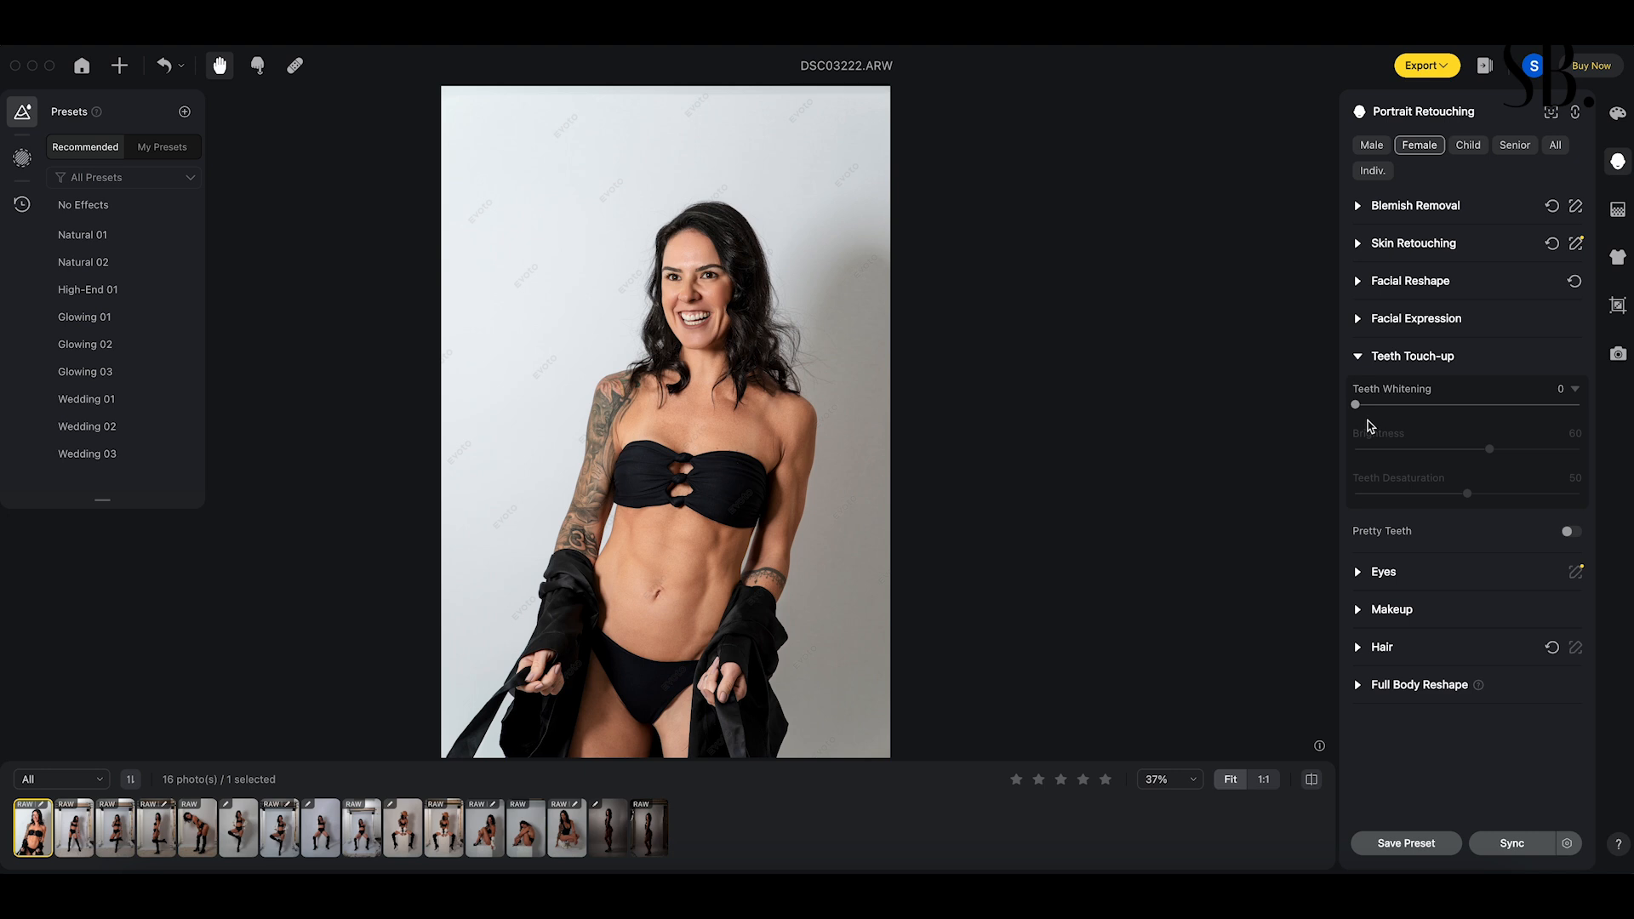
pyautogui.moveTo(1359, 411); pyautogui.dragTo(1400, 408)
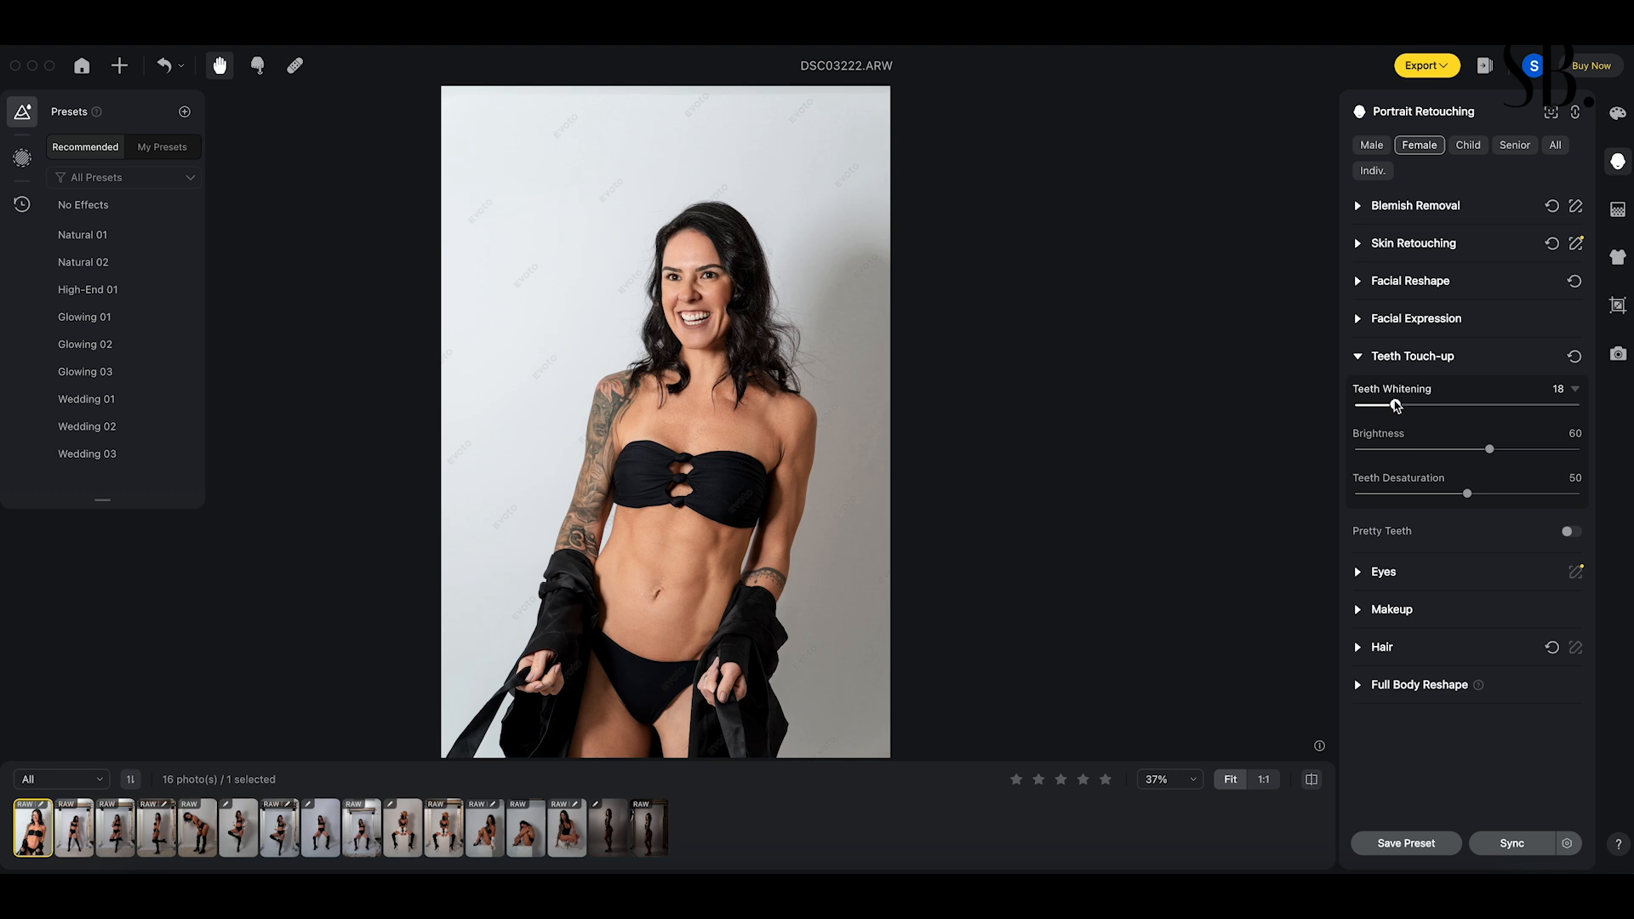
pyautogui.click(1357, 355)
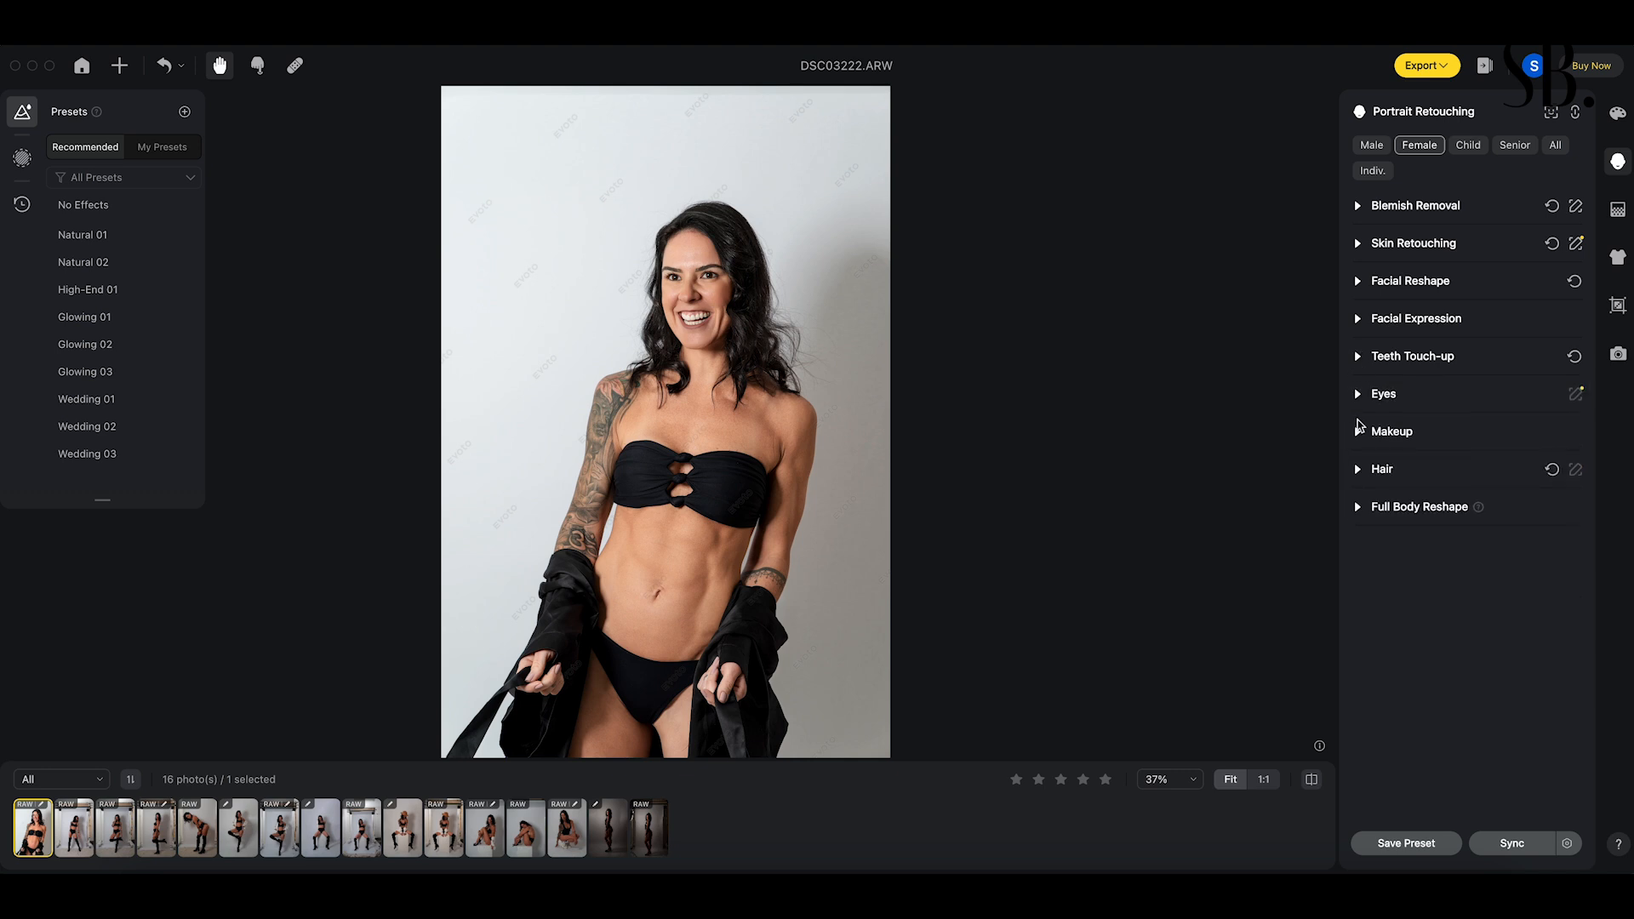
# - Set the eye Brightness to 55 for both eyes
pyautogui.click(1359, 396)
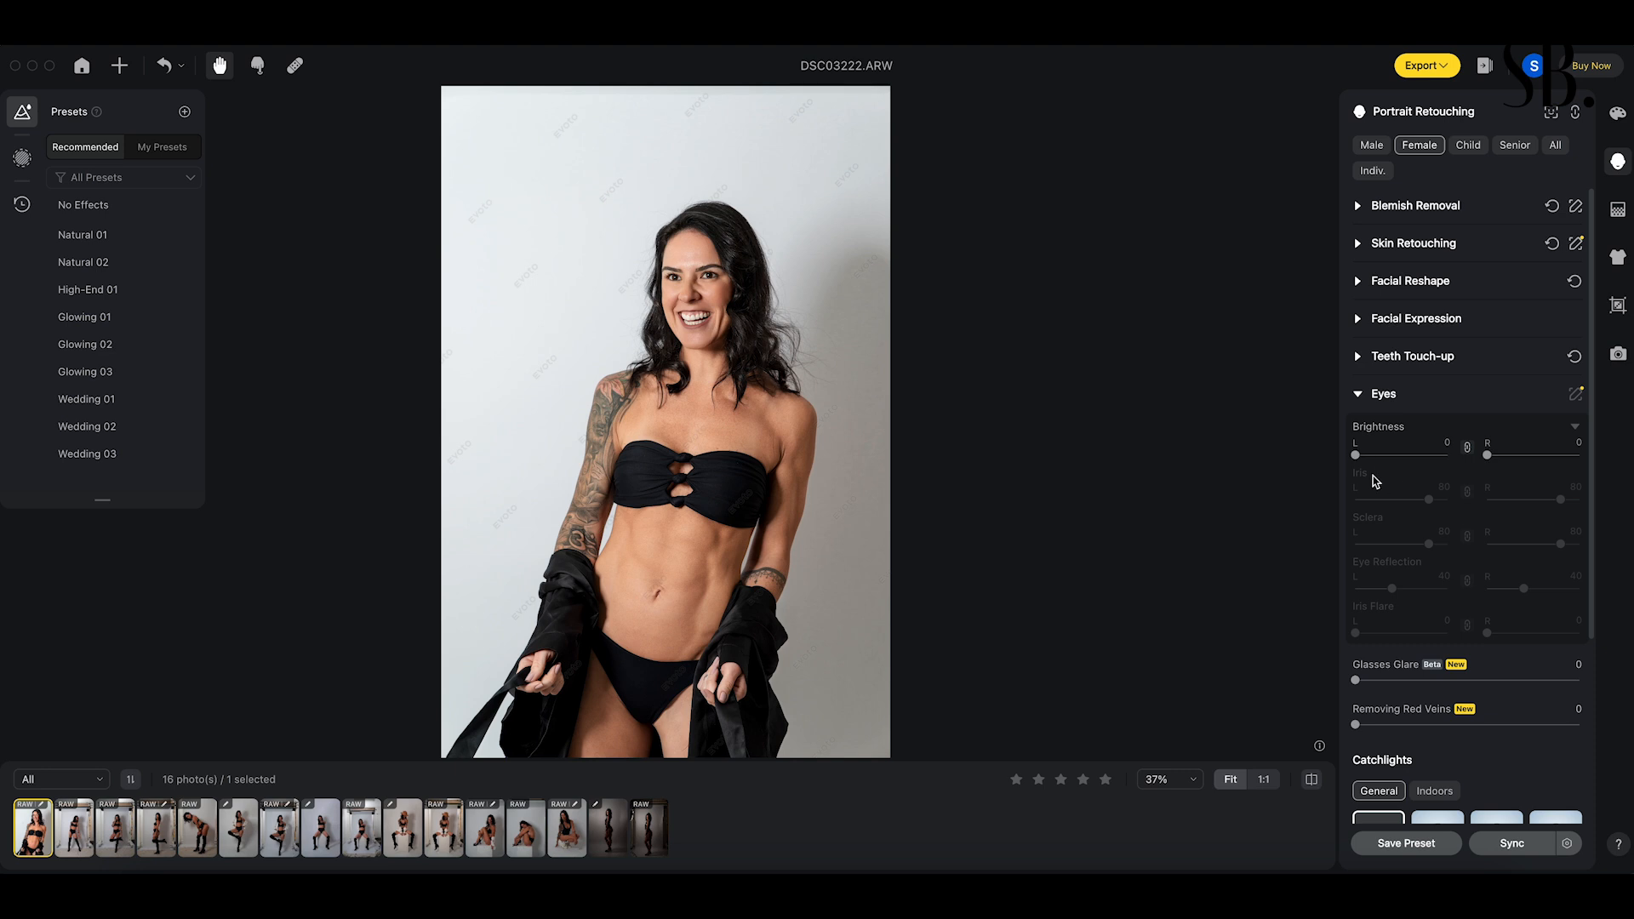
pyautogui.moveTo(1355, 456); pyautogui.dragTo(1406, 464)
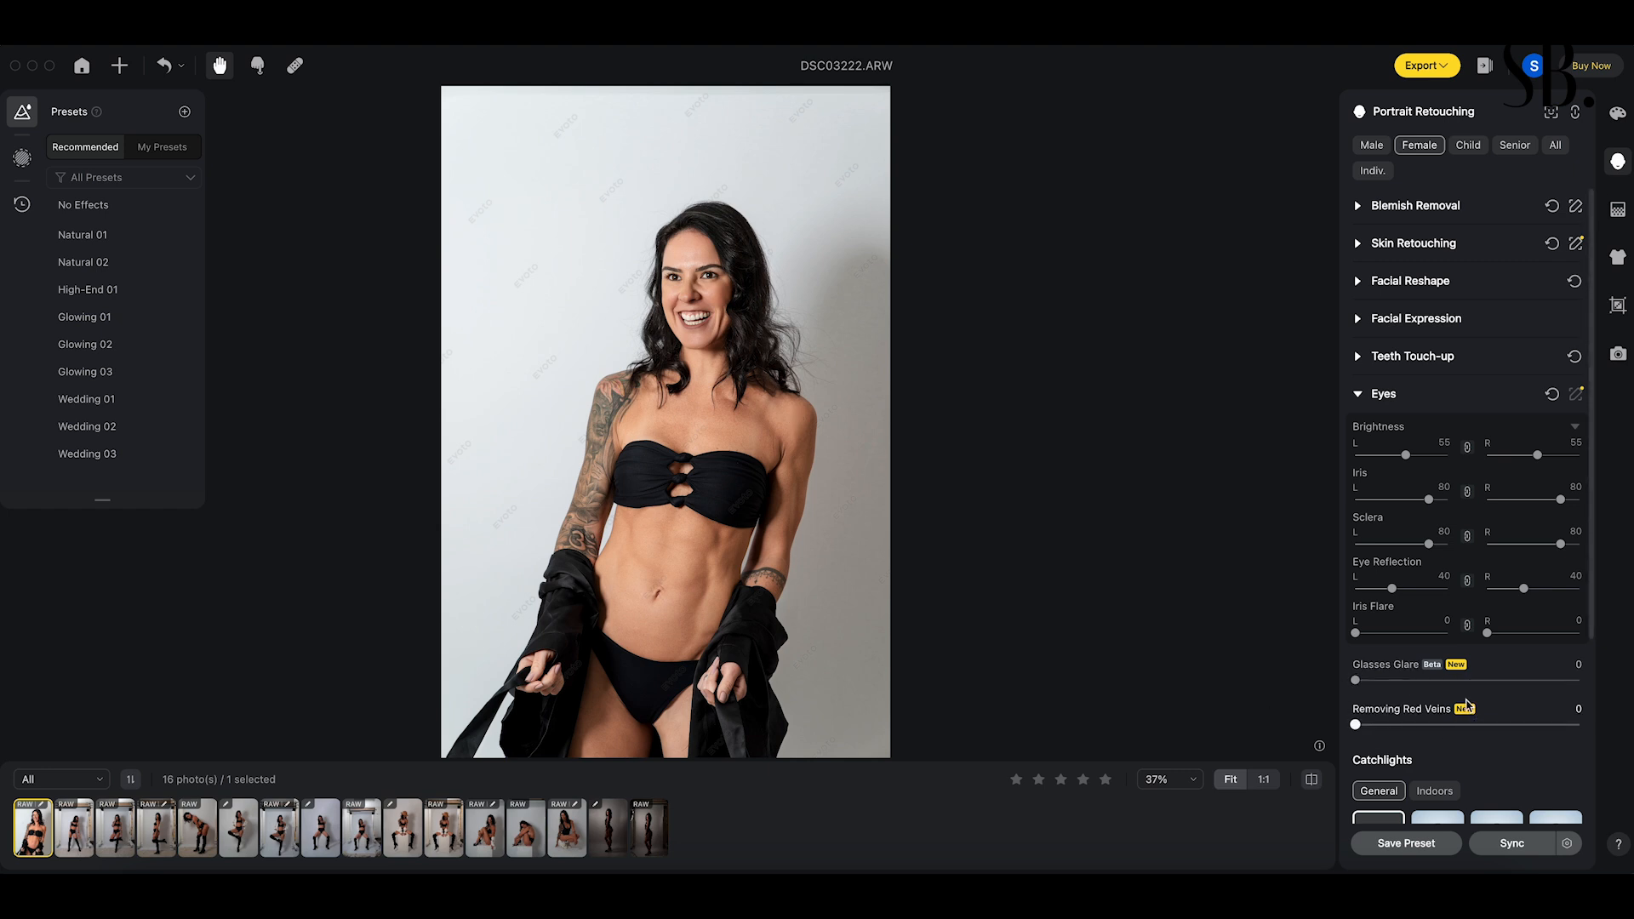
# - Try the General catchlights 01 and 02 on the eyes and apply catchlight 03
pyautogui.scroll(-3, 1470, 694)
pyautogui.scroll(-3, 1470, 694)
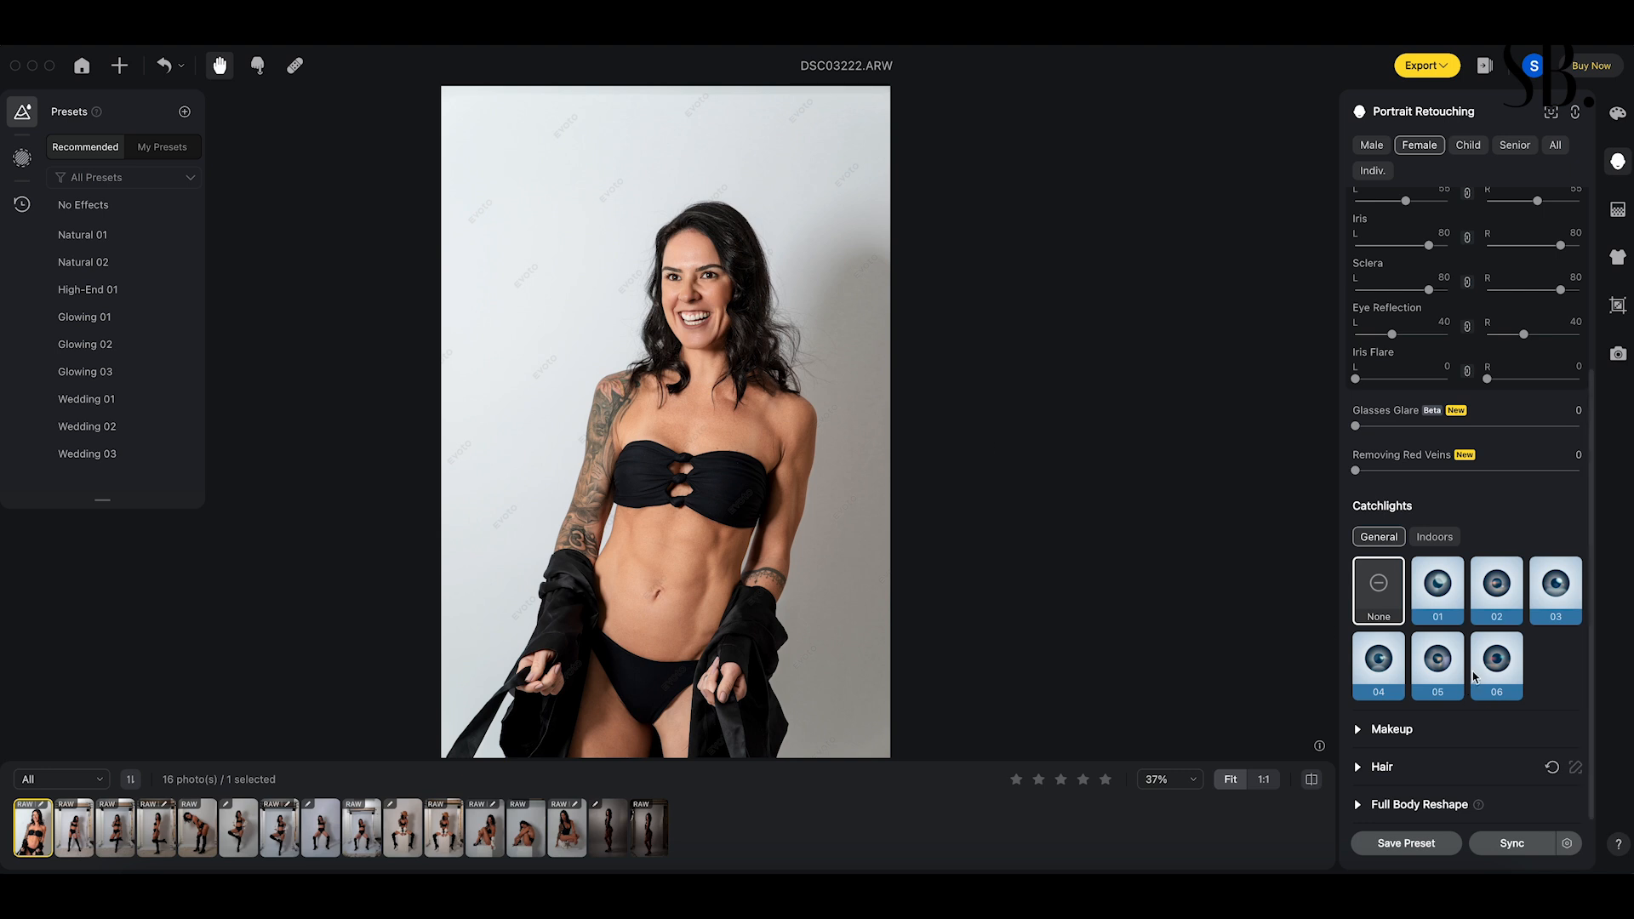
pyautogui.click(1438, 606)
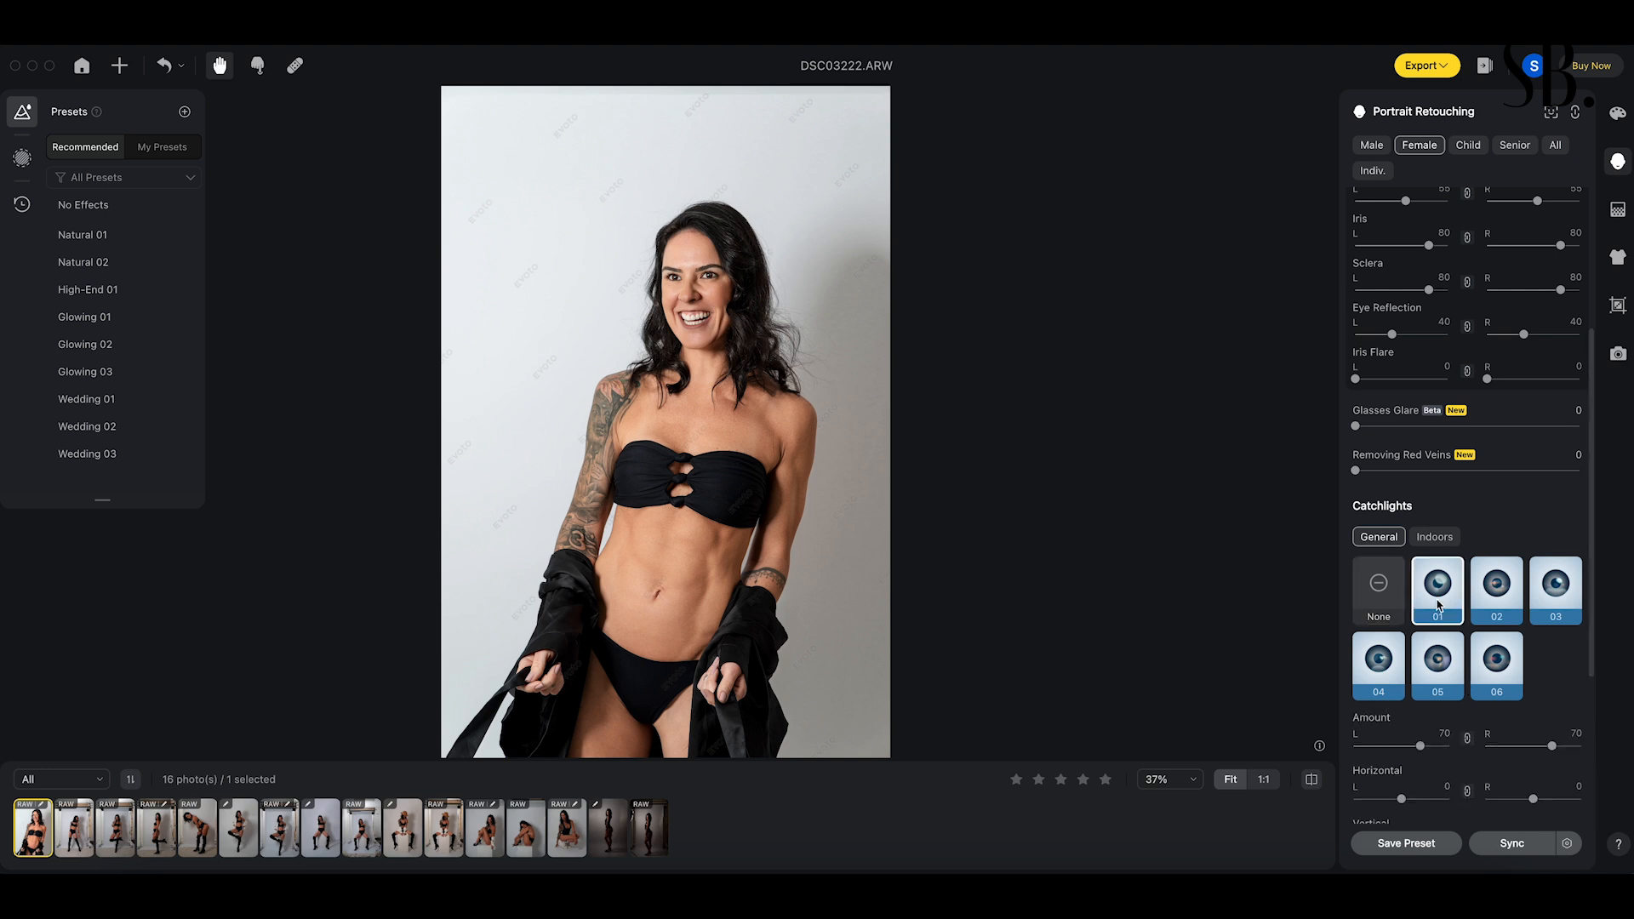
pyautogui.click(1499, 608)
pyautogui.click(1574, 601)
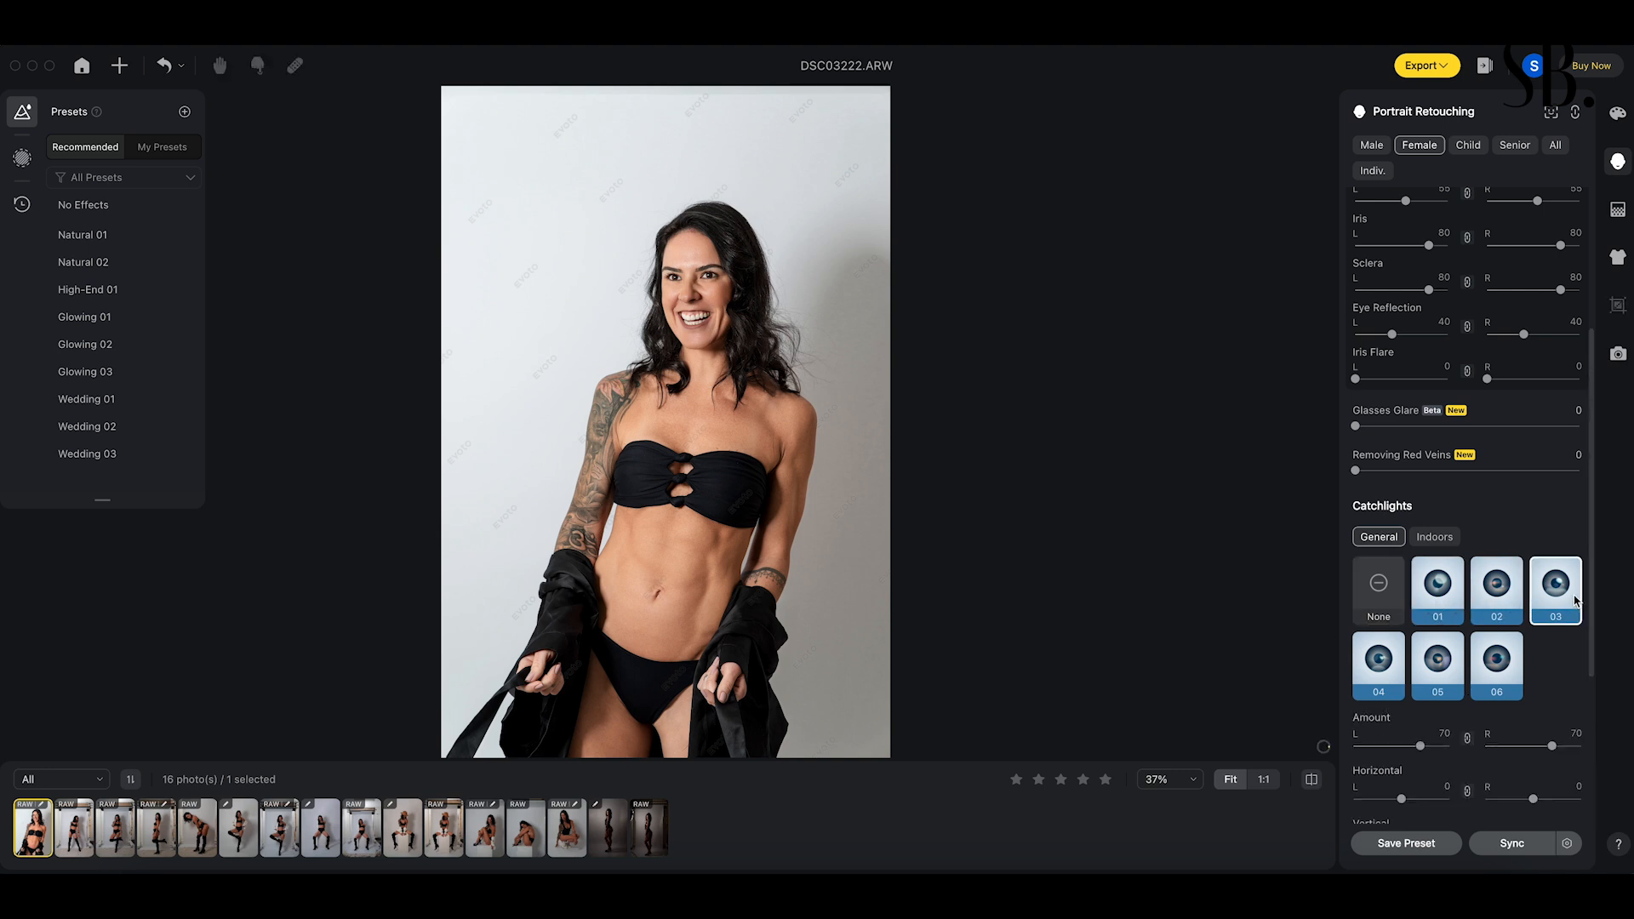
# - Try General catchlights 06, 05 and 04, set the catchlight to None, and close the Eyes settings
pyautogui.click(1502, 678)
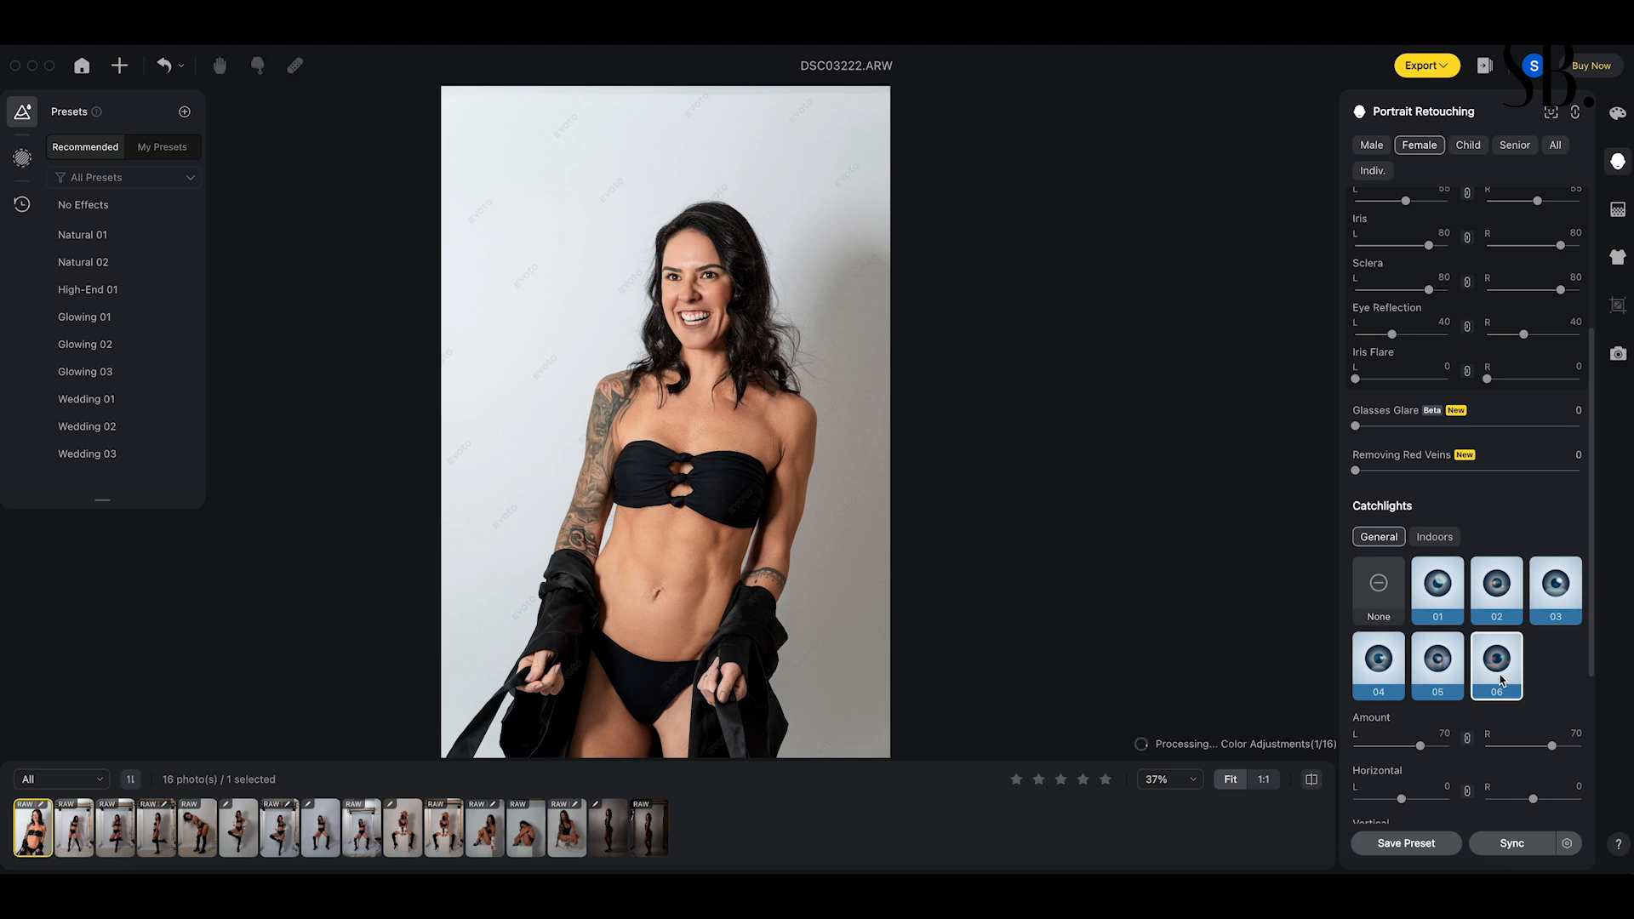
pyautogui.click(1441, 681)
pyautogui.click(1375, 676)
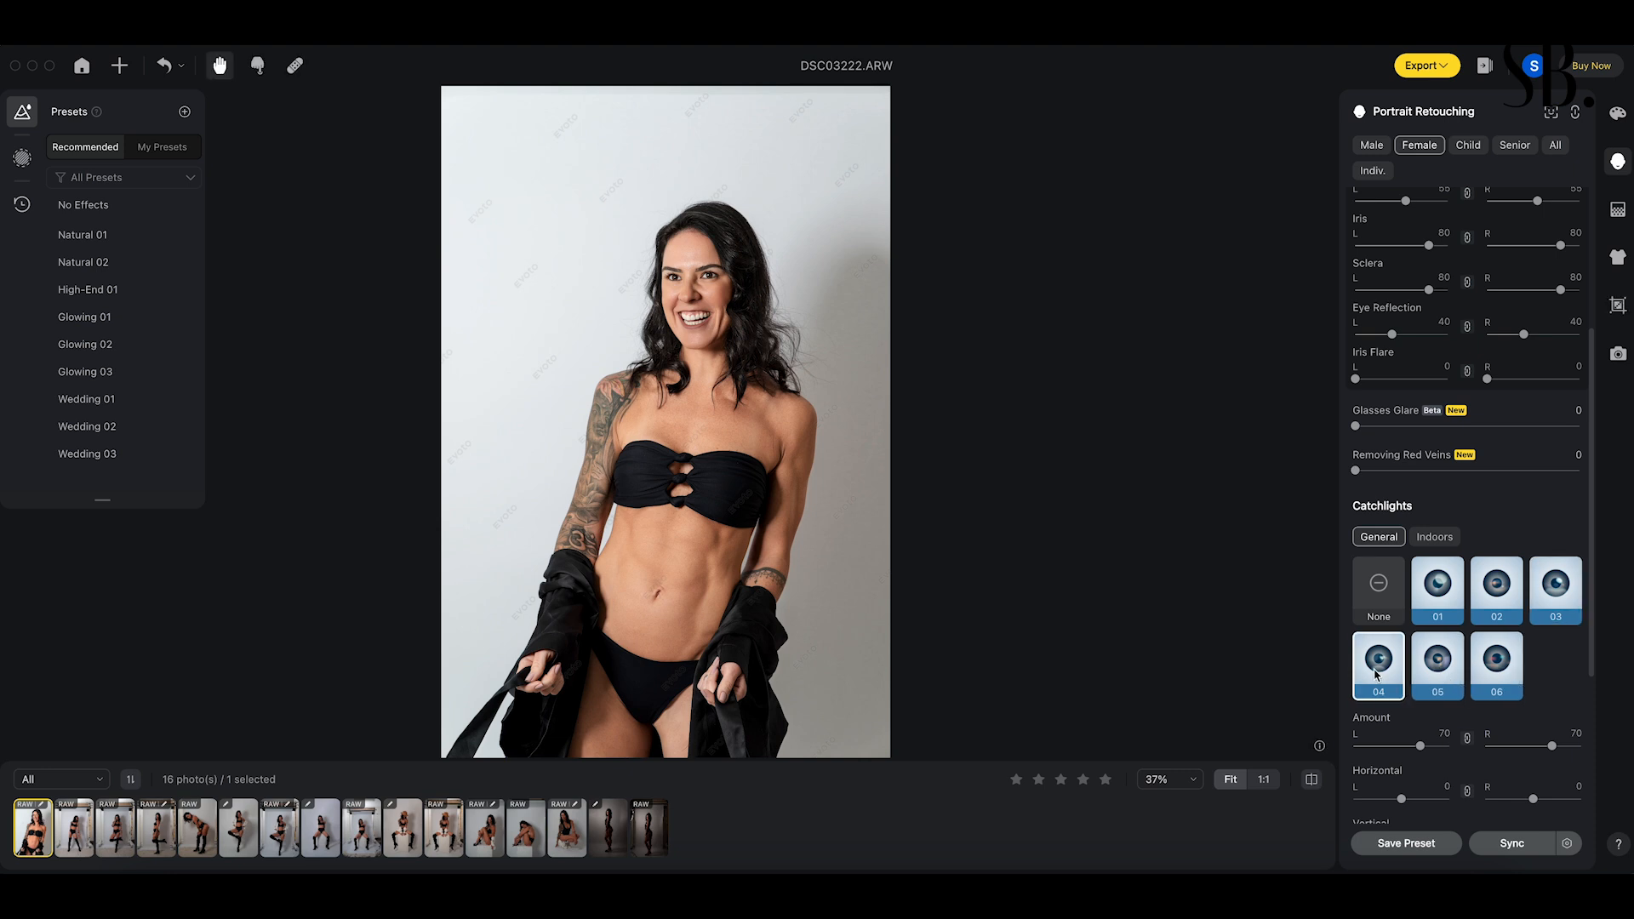
pyautogui.click(1372, 593)
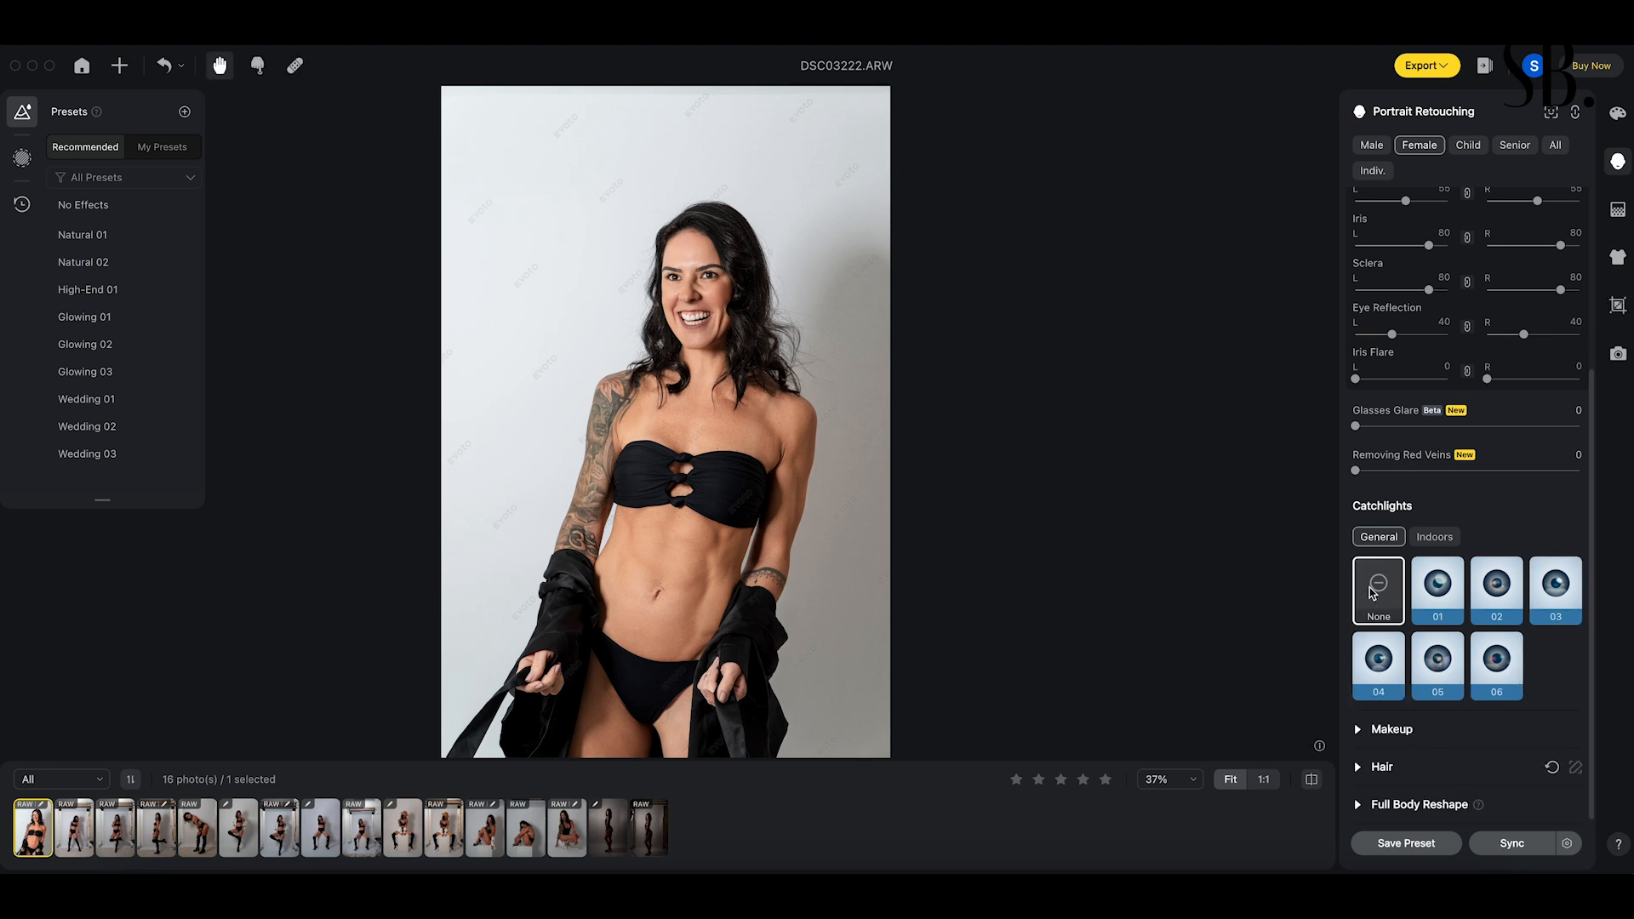
pyautogui.scroll(3, 1362, 467)
pyautogui.scroll(2, 1478, 453)
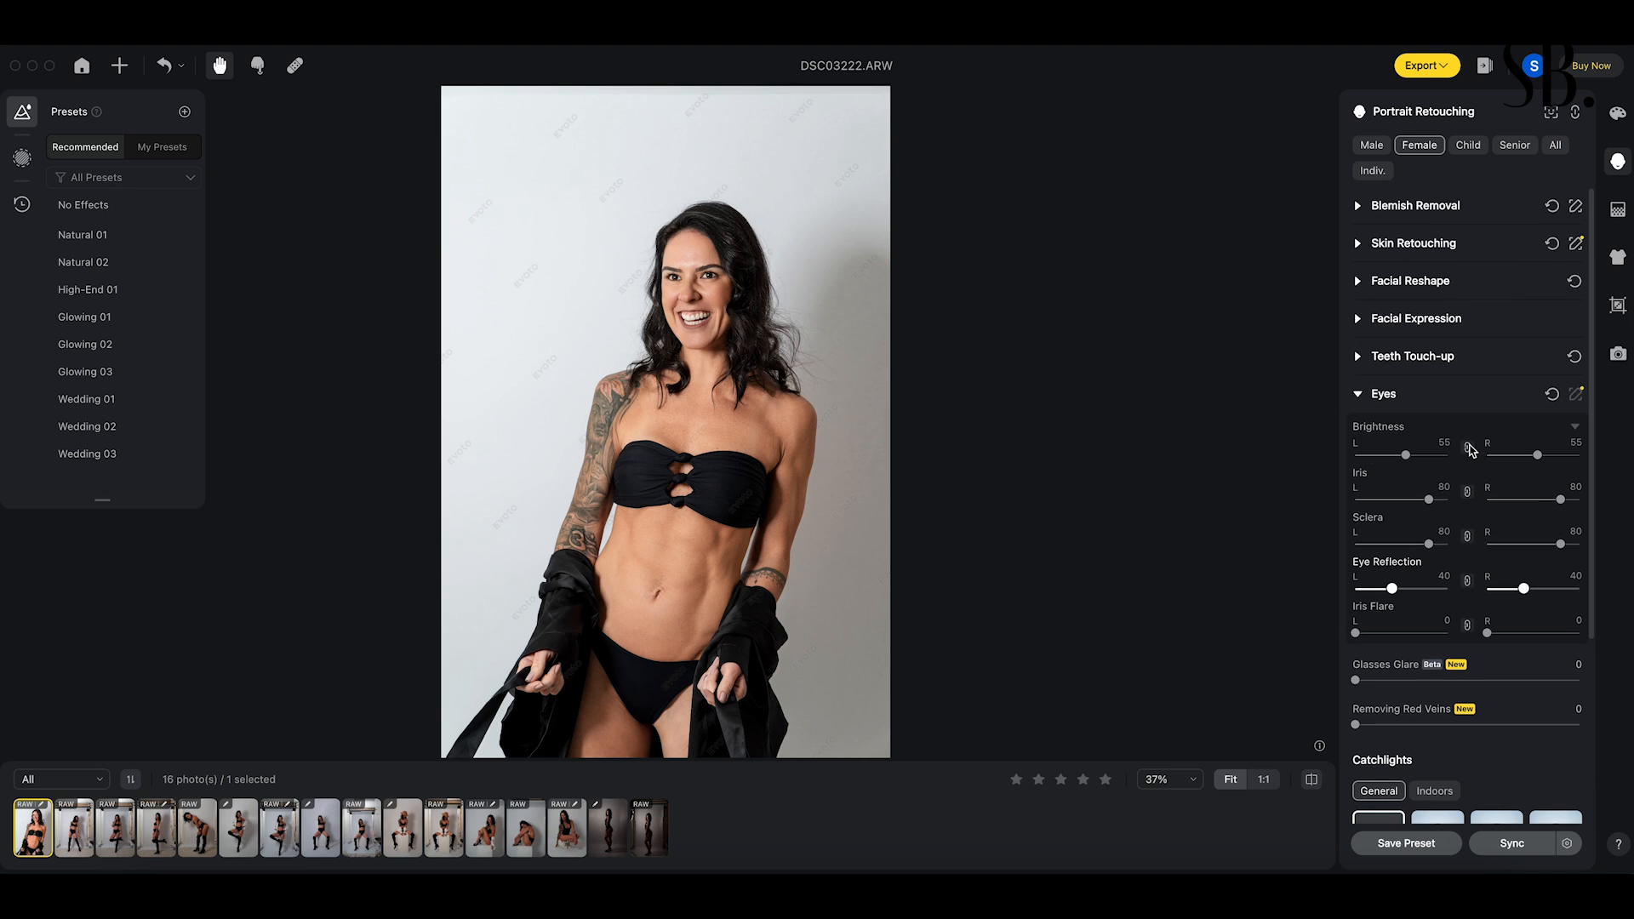
pyautogui.click(1374, 405)
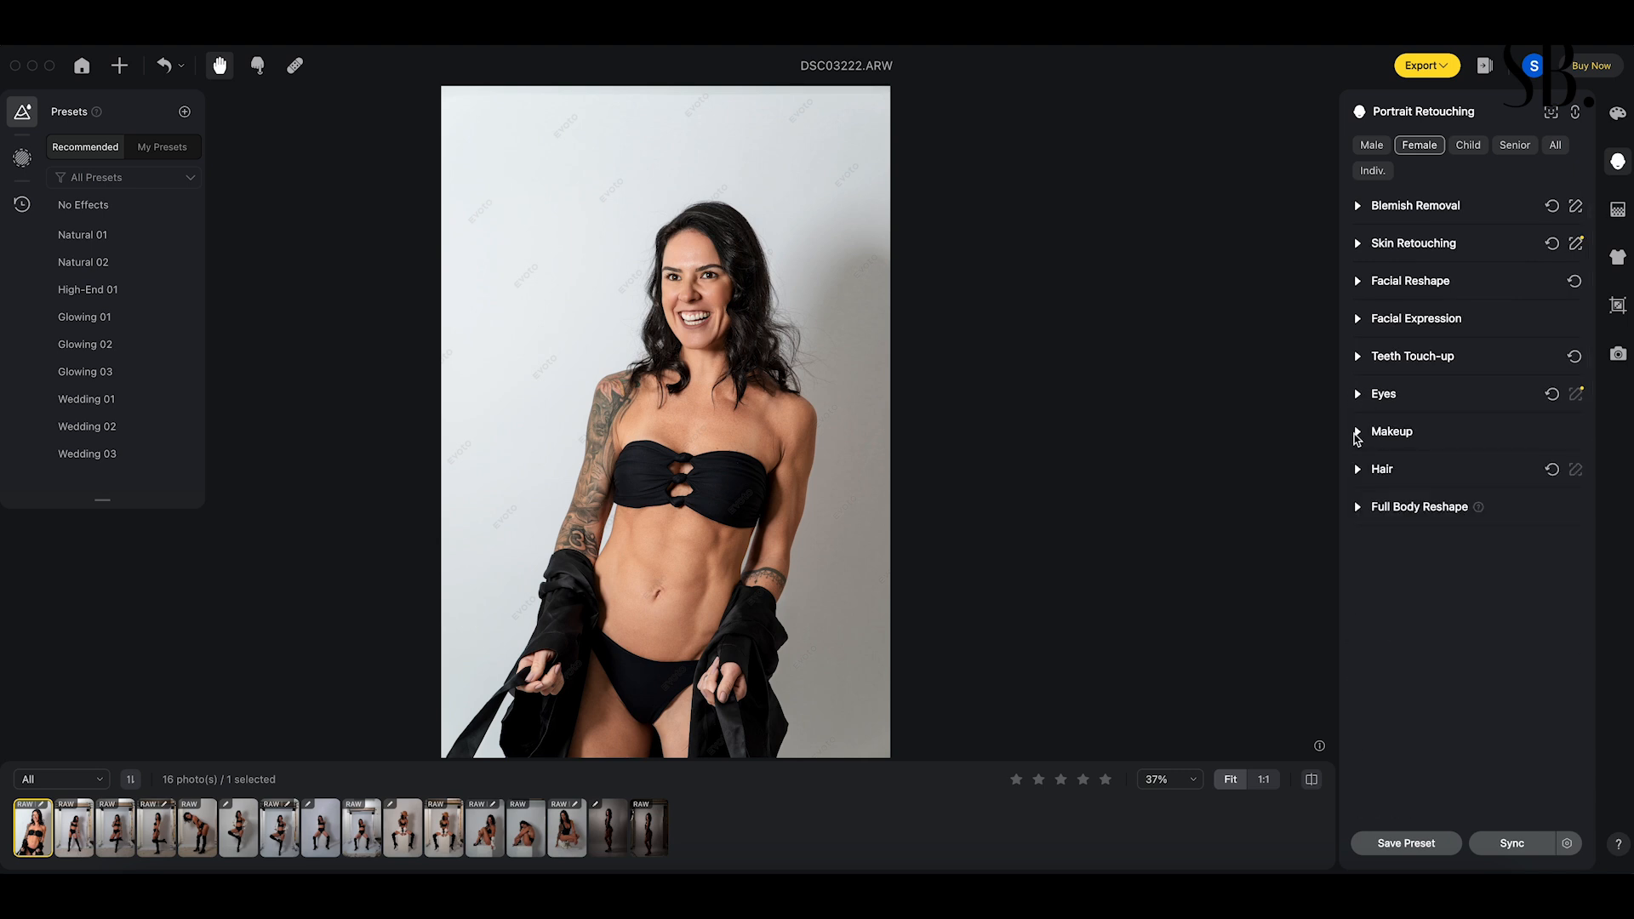
# - Look through the Makeup settings, from highlights, contour and eye makeup to lip makeup and the makeup suite presets
pyautogui.click(1357, 432)
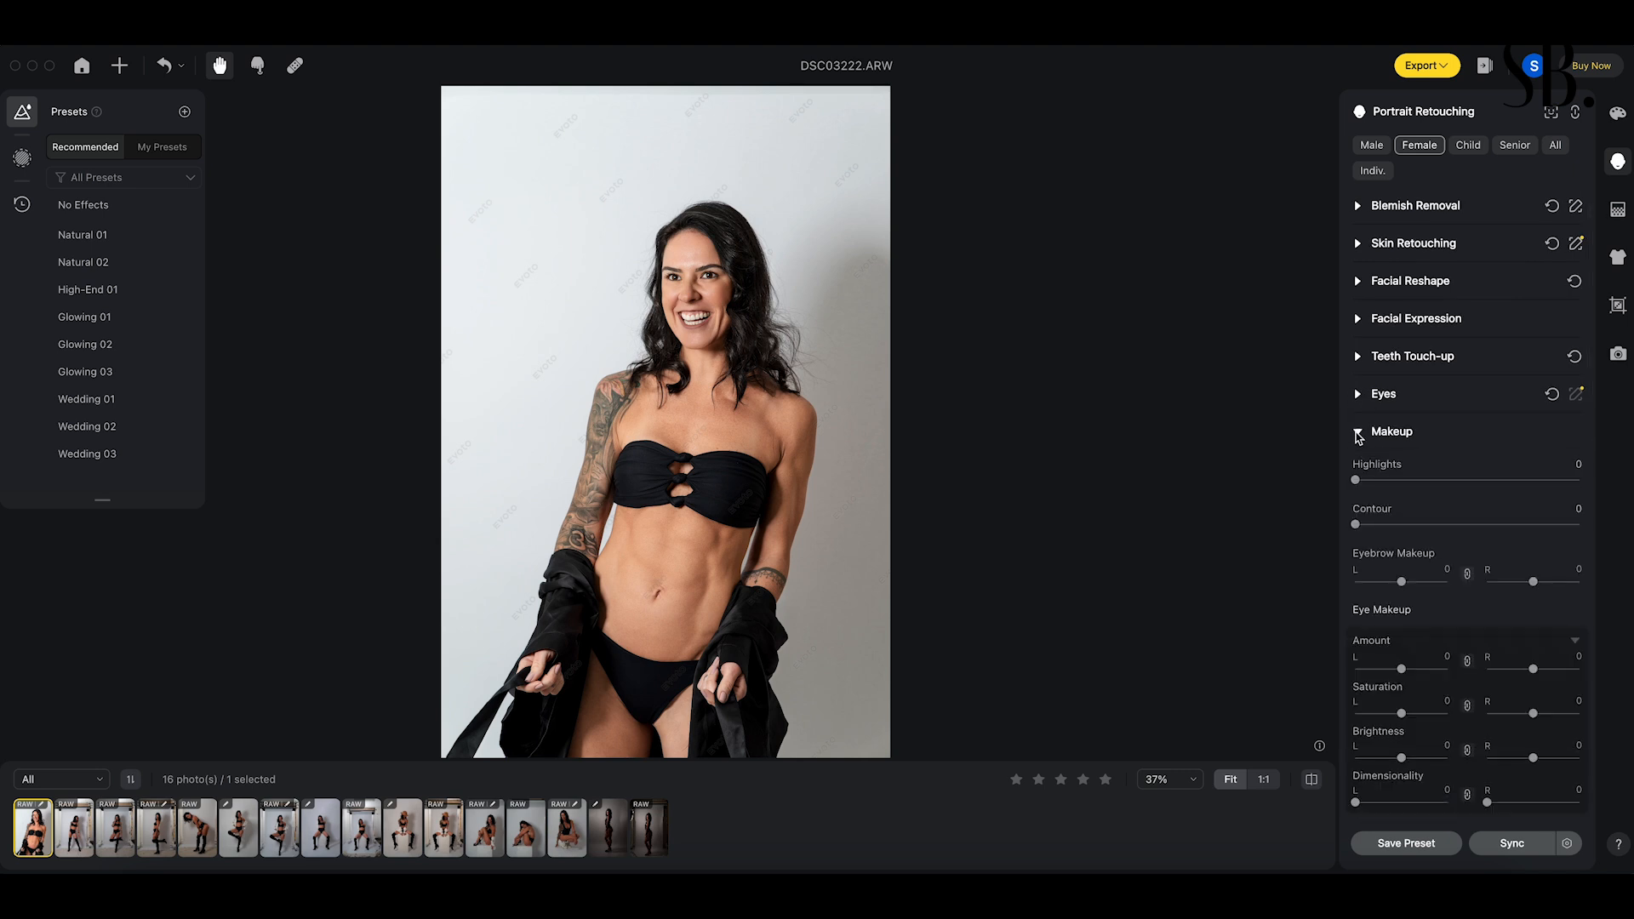
pyautogui.scroll(-5, 1450, 521)
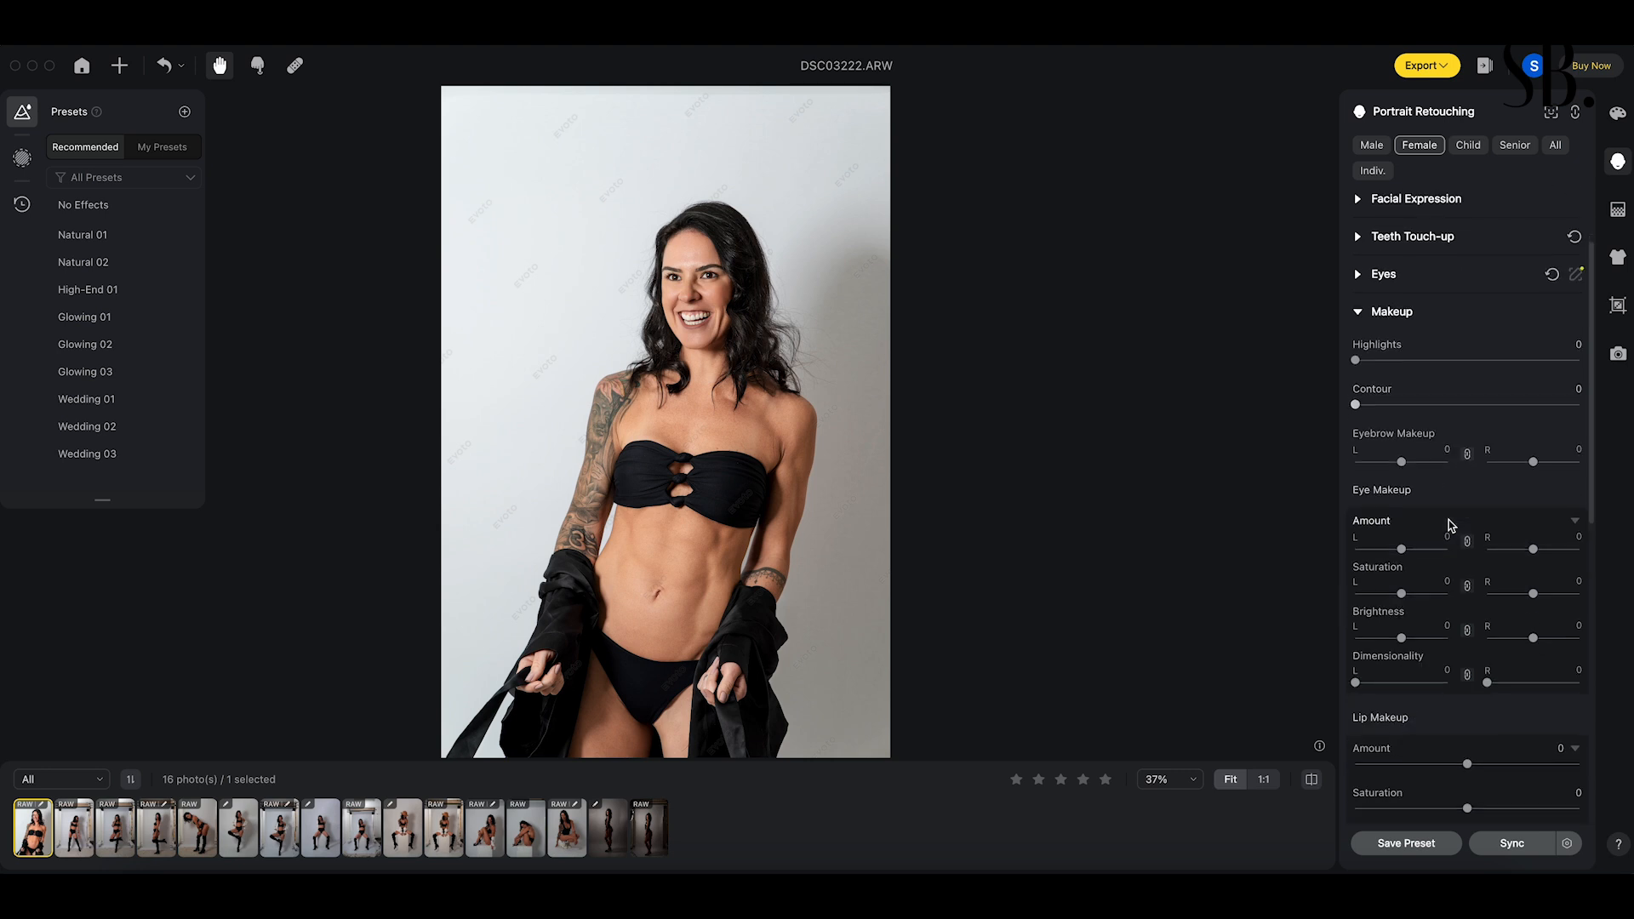
pyautogui.scroll(-3, 1448, 519)
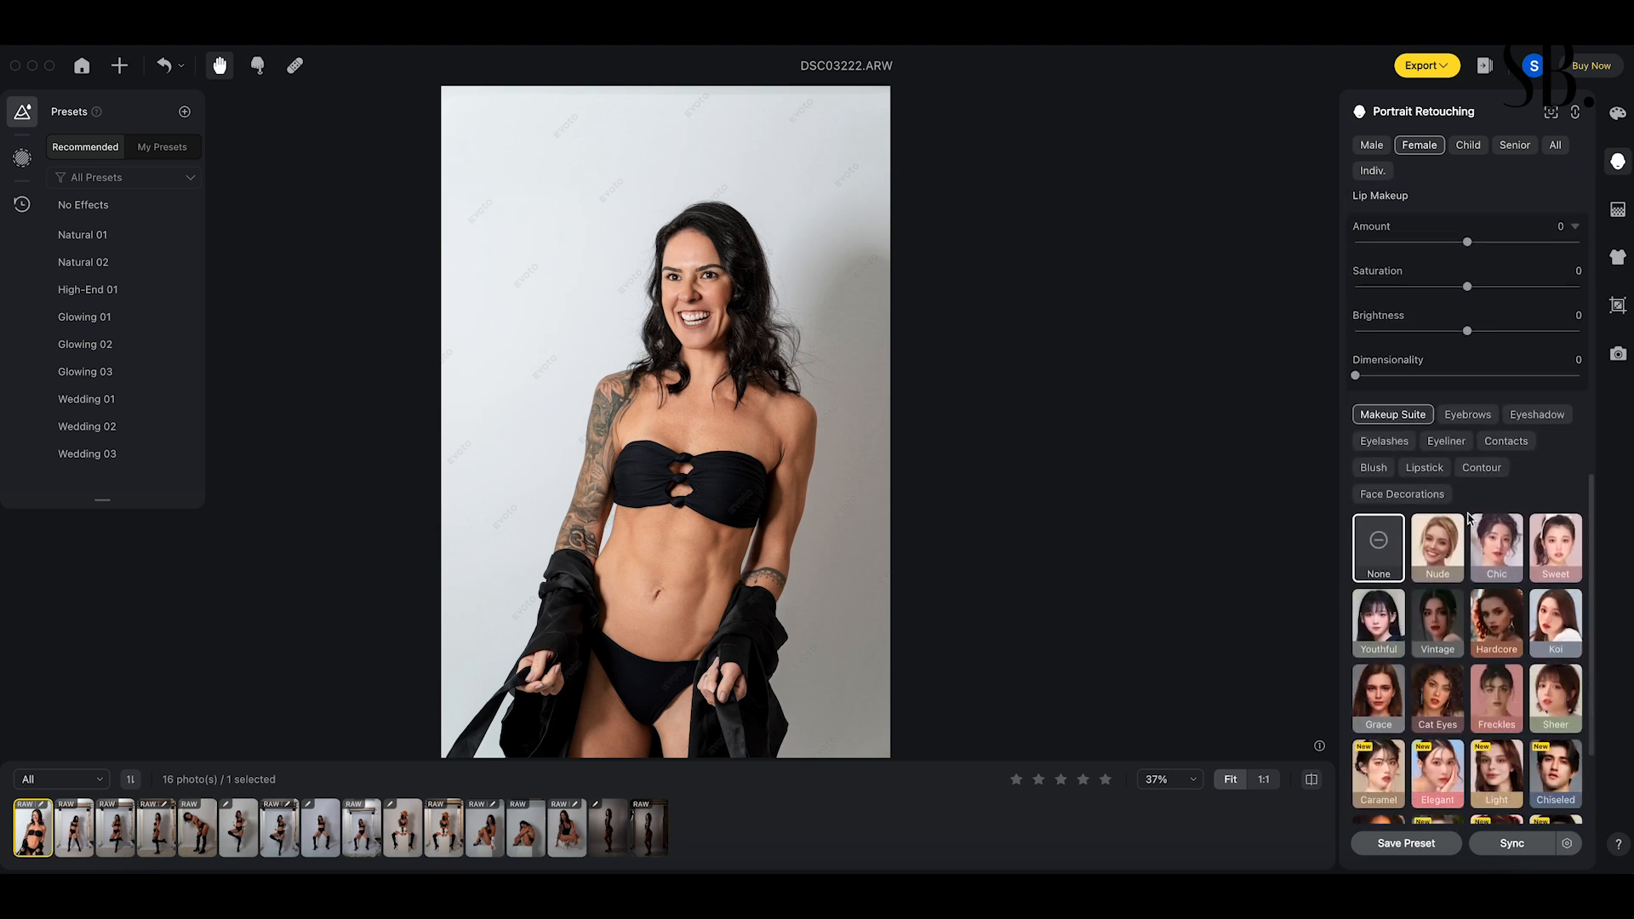
pyautogui.scroll(-2, 1490, 591)
pyautogui.scroll(6, 1490, 591)
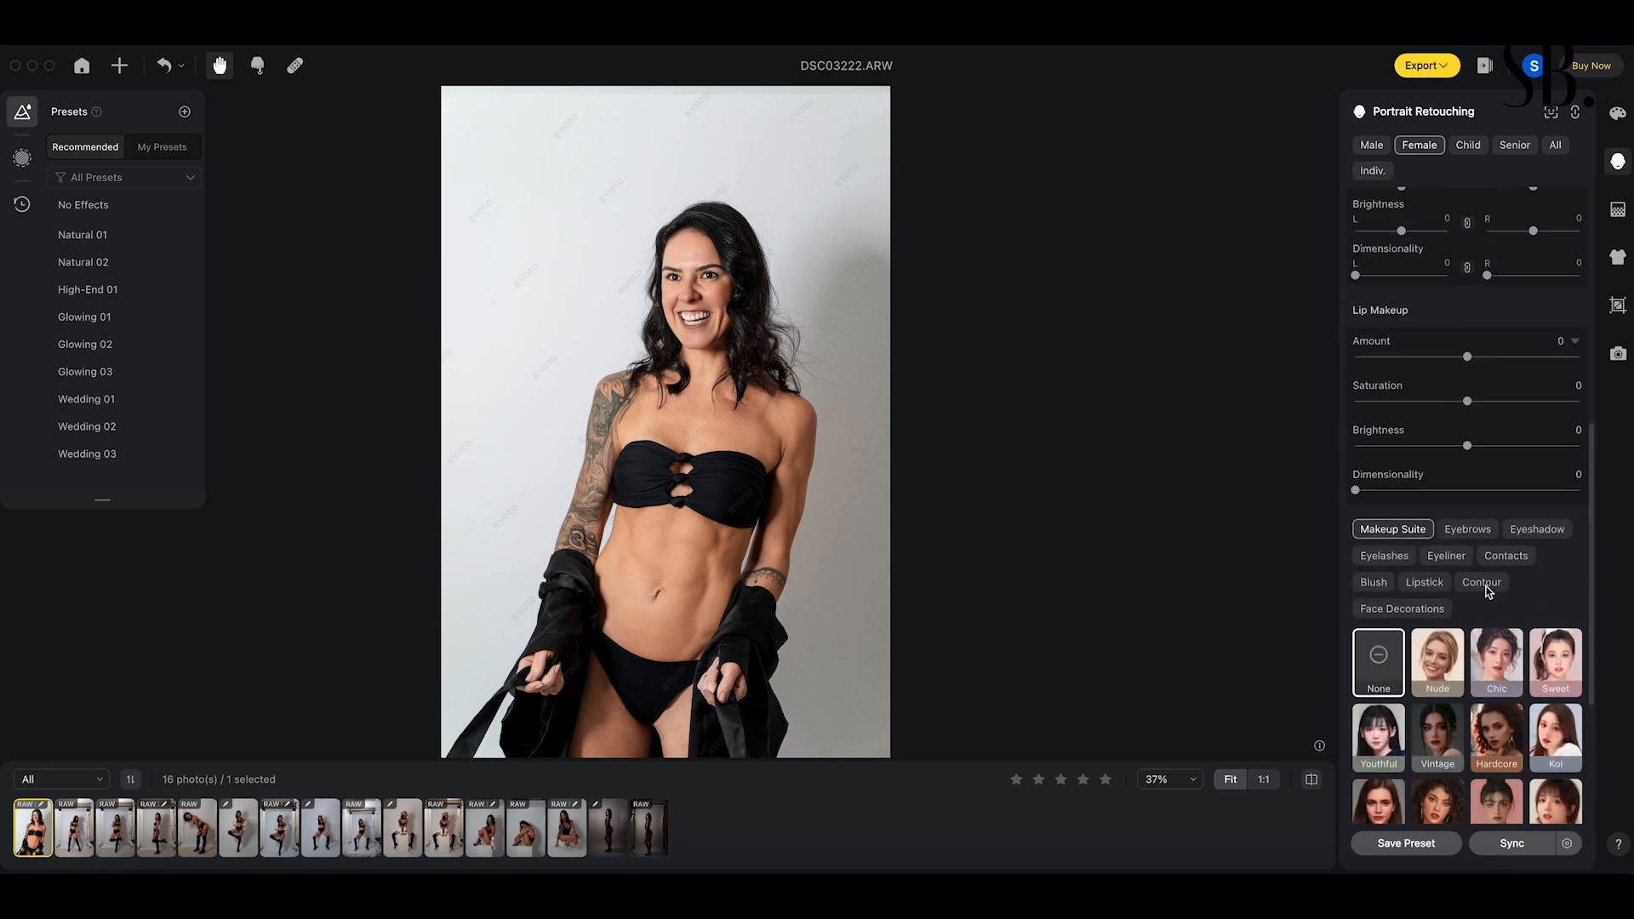
pyautogui.scroll(2, 1487, 591)
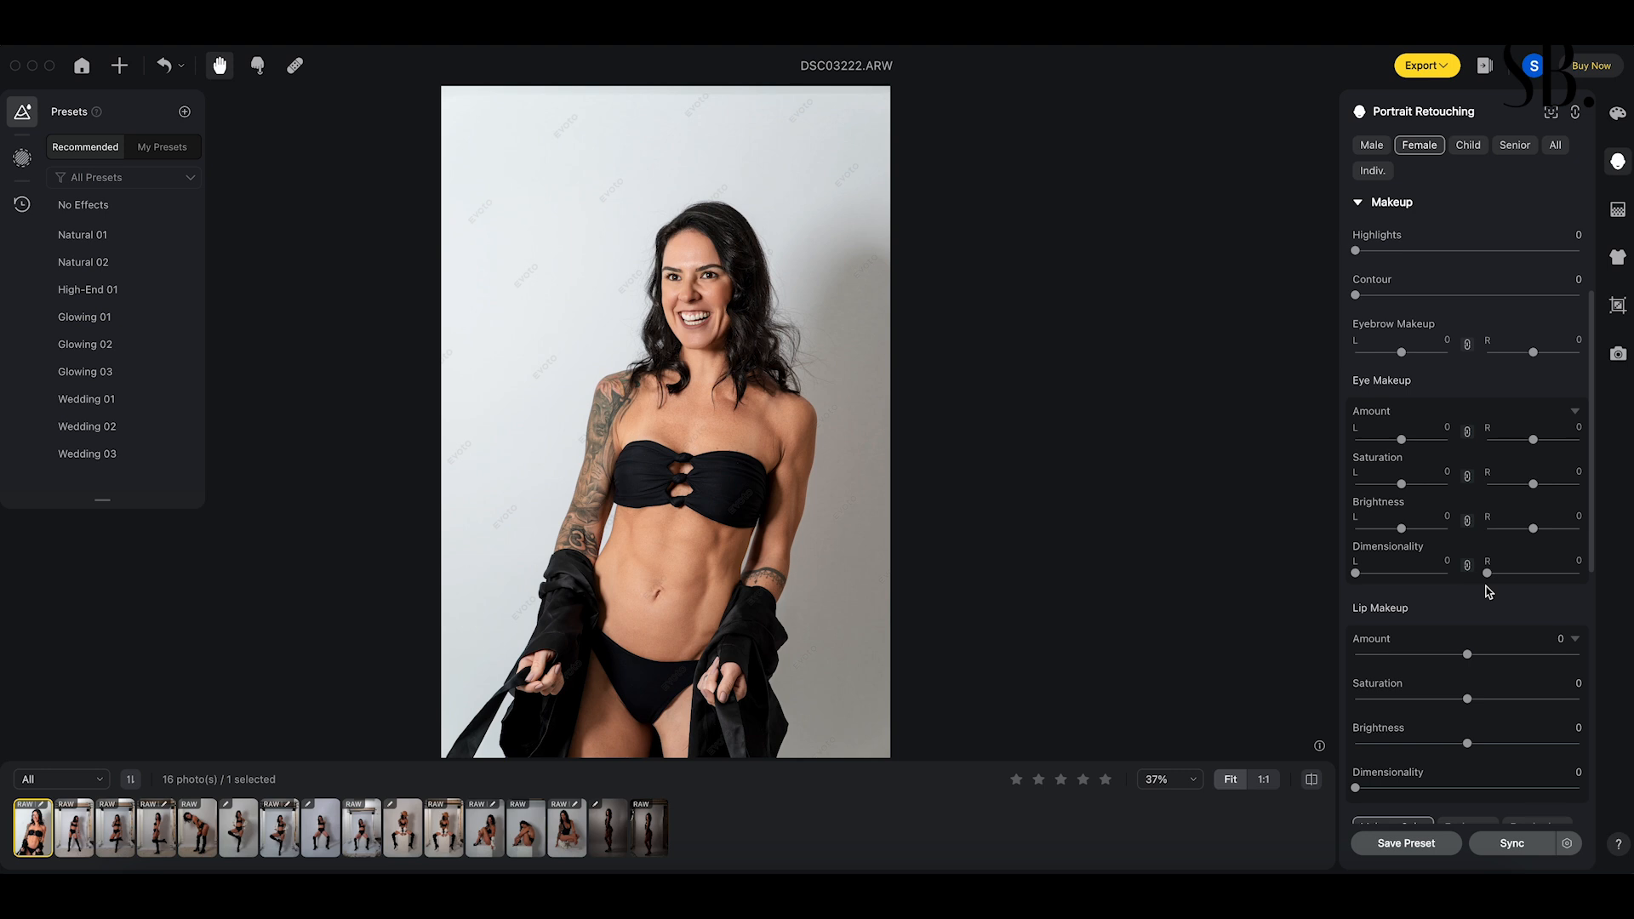
pyautogui.scroll(3, 1487, 590)
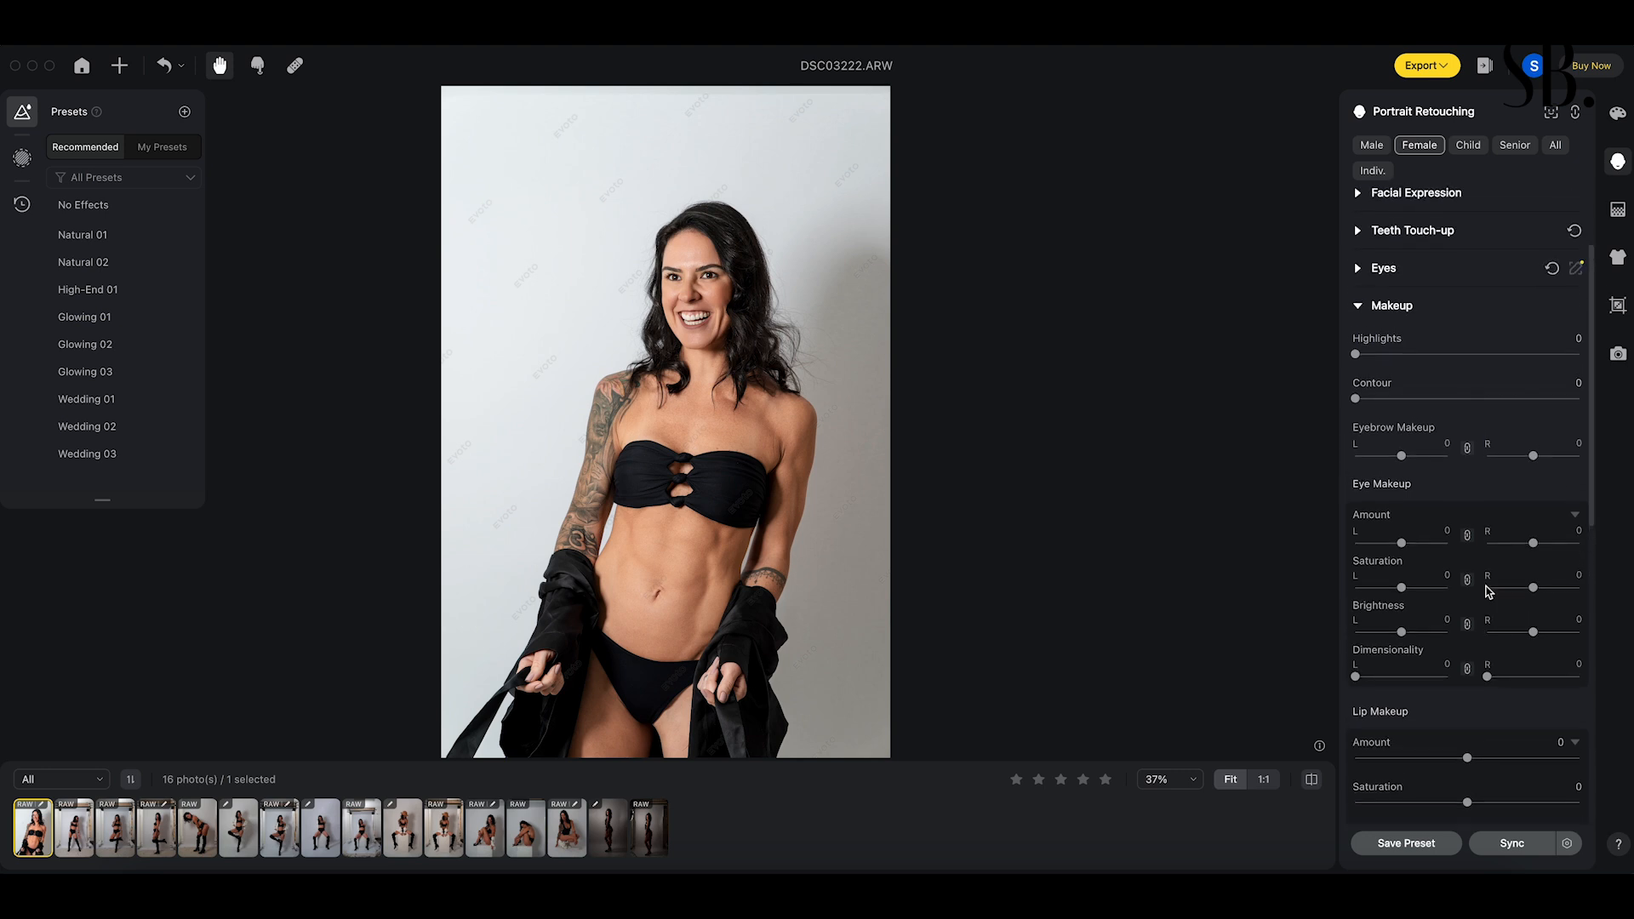
# - Try makeup Highlights at 45, Contour at 41 and Eyebrow Makeup at 30, and reset the Makeup settings
pyautogui.moveTo(1357, 434); pyautogui.dragTo(1458, 436)
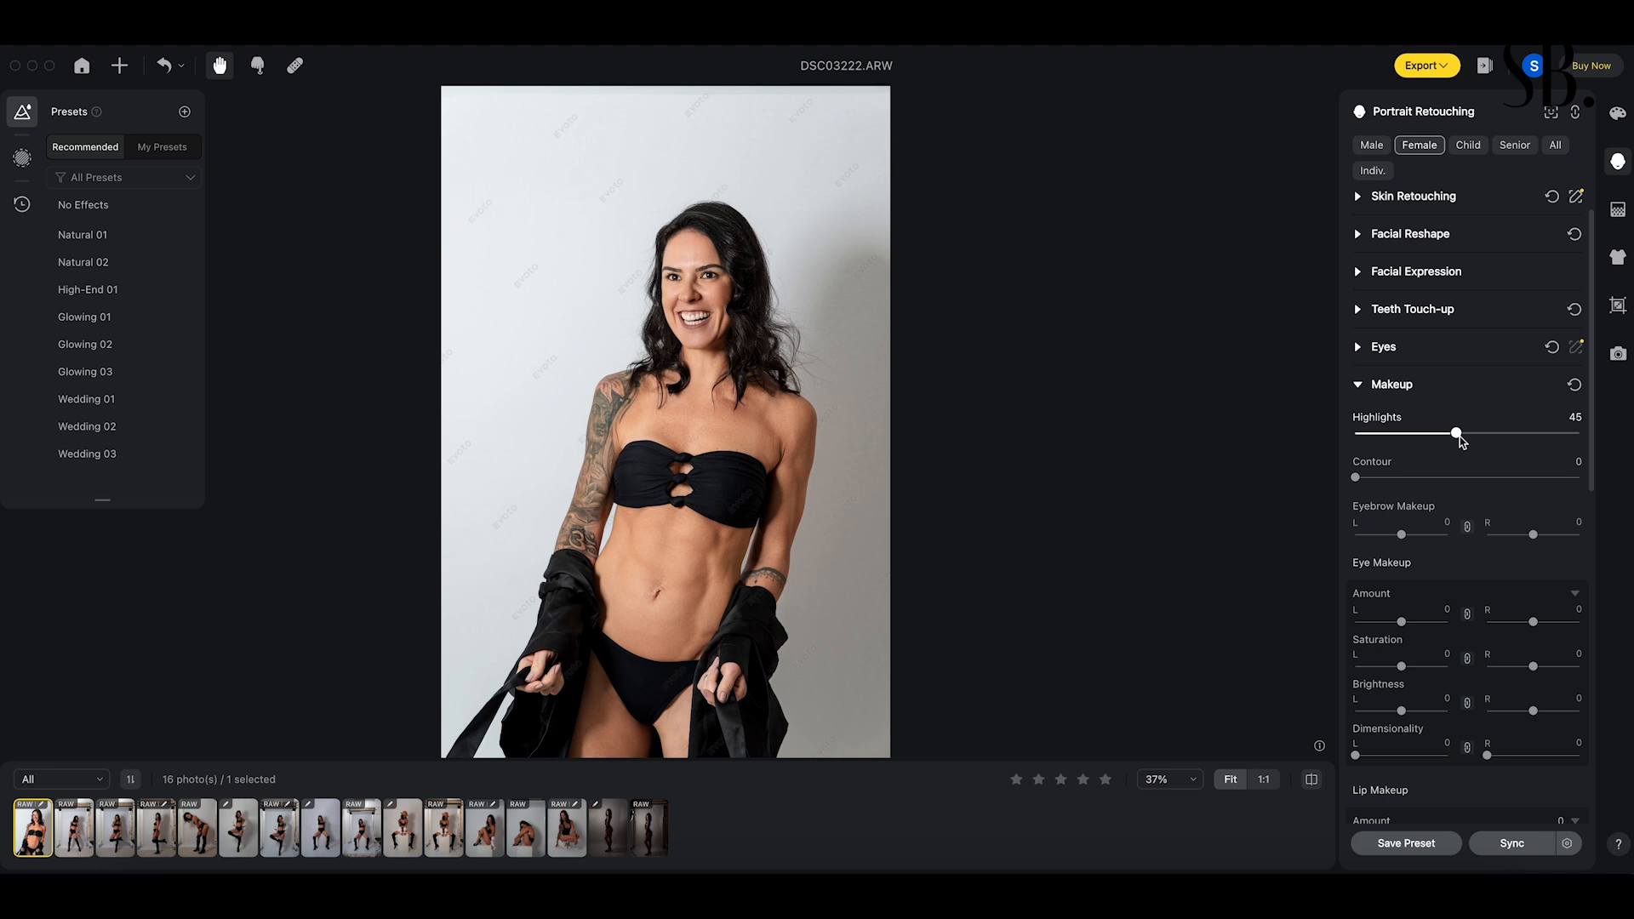
pyautogui.doubleClick(1457, 434)
pyautogui.click(1447, 477)
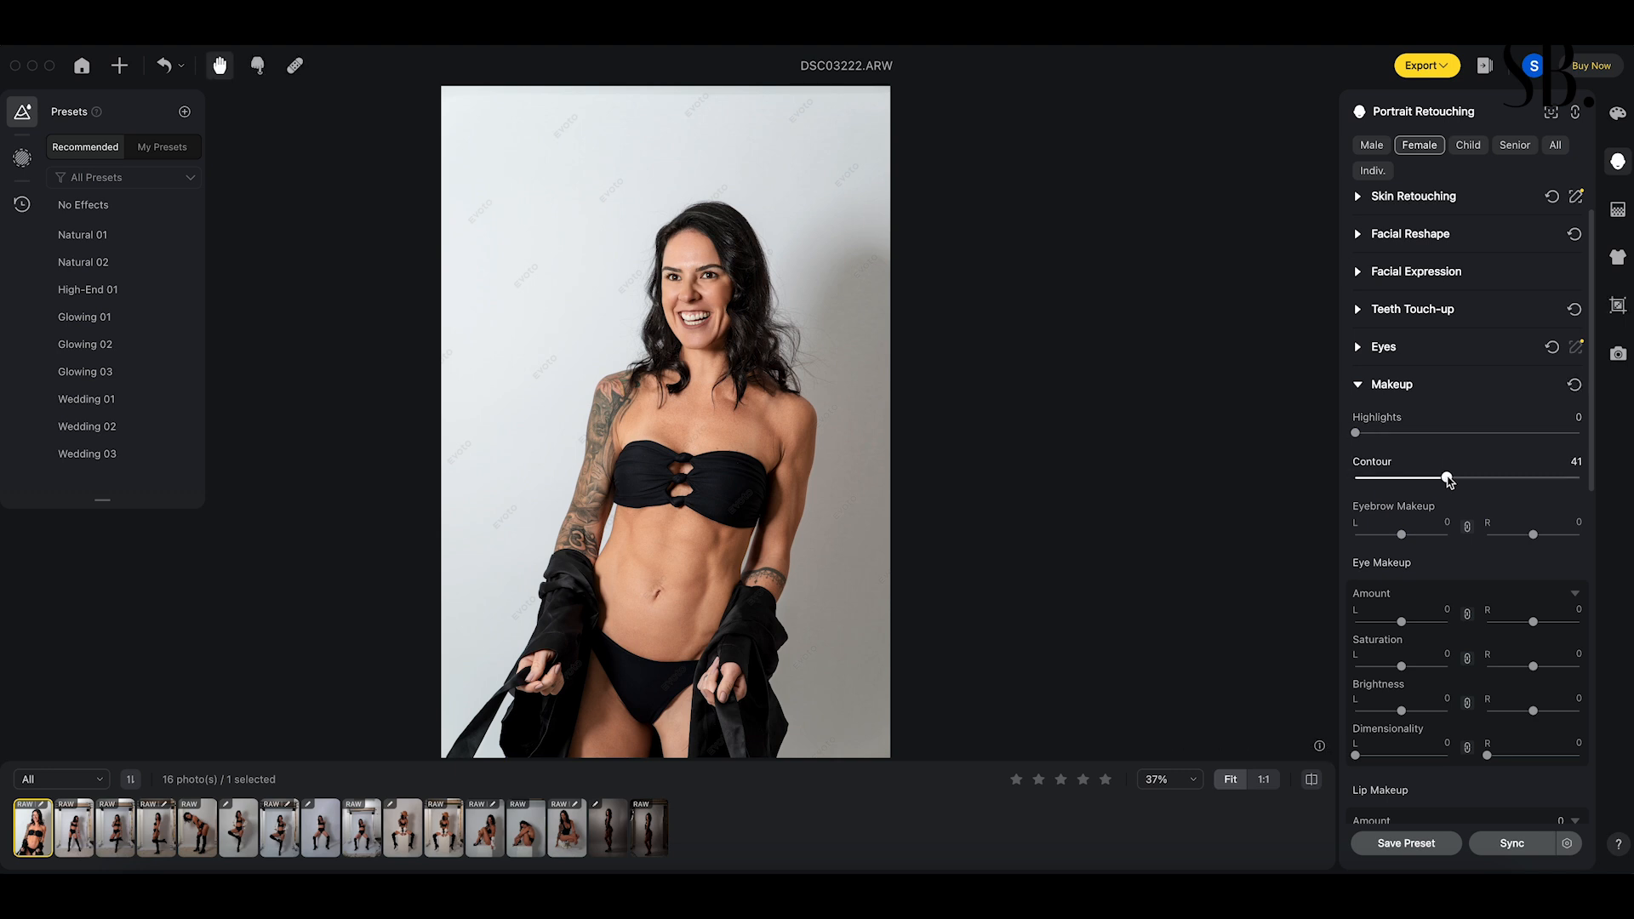
pyautogui.doubleClick(1446, 478)
pyautogui.click(1432, 434)
pyautogui.doubleClick(1432, 435)
pyautogui.moveTo(1404, 536); pyautogui.dragTo(1416, 539)
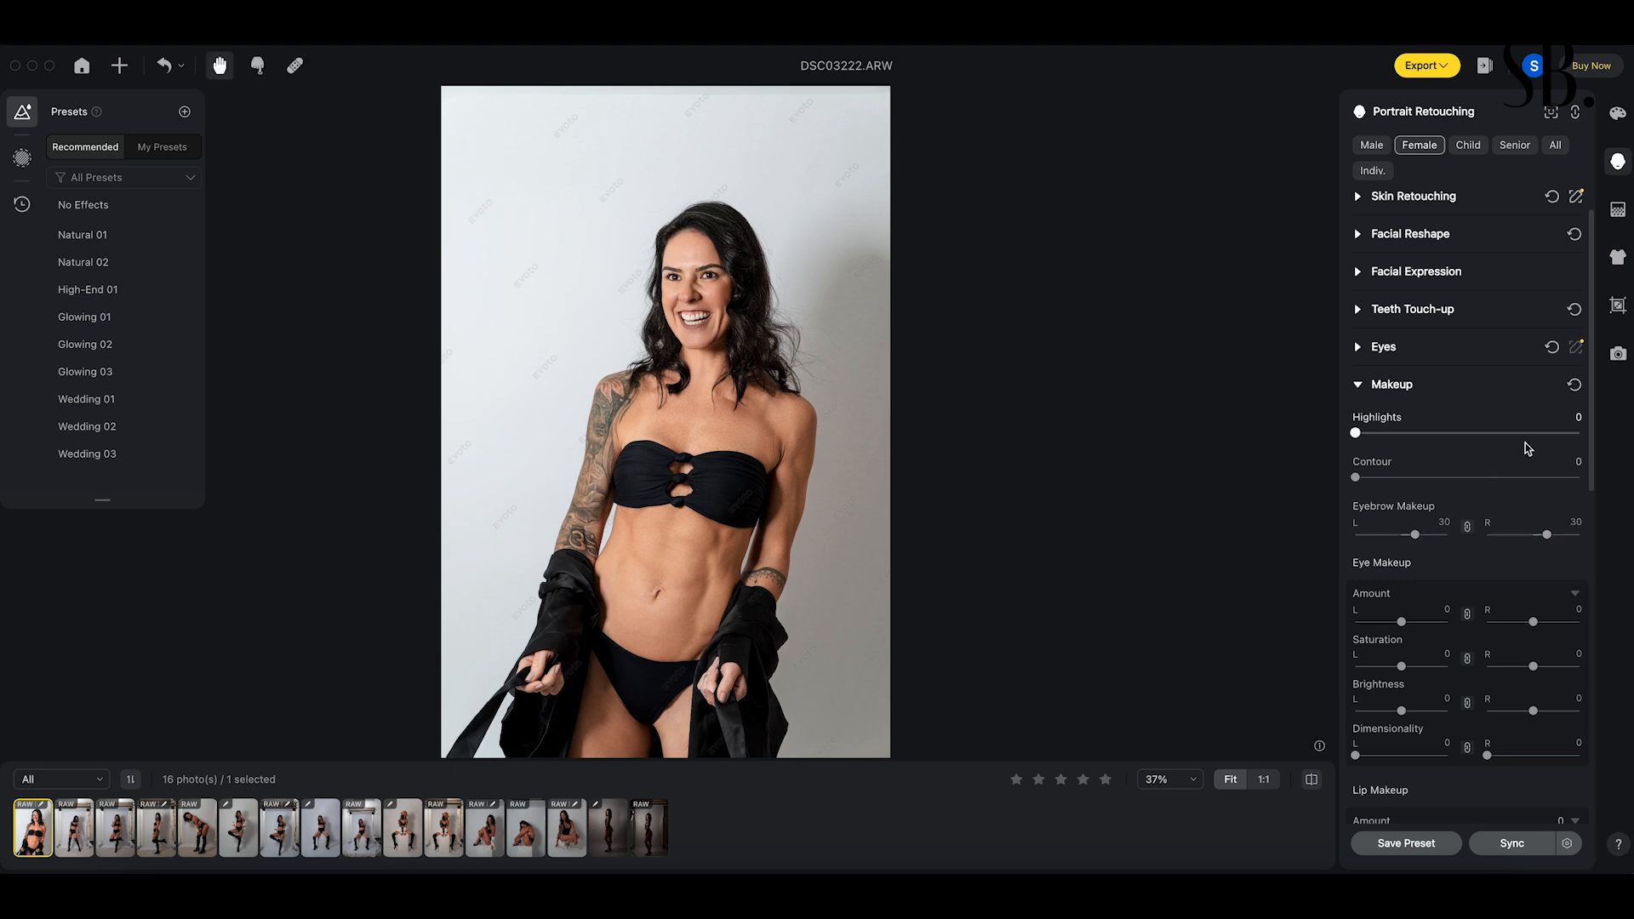
pyautogui.click(1575, 384)
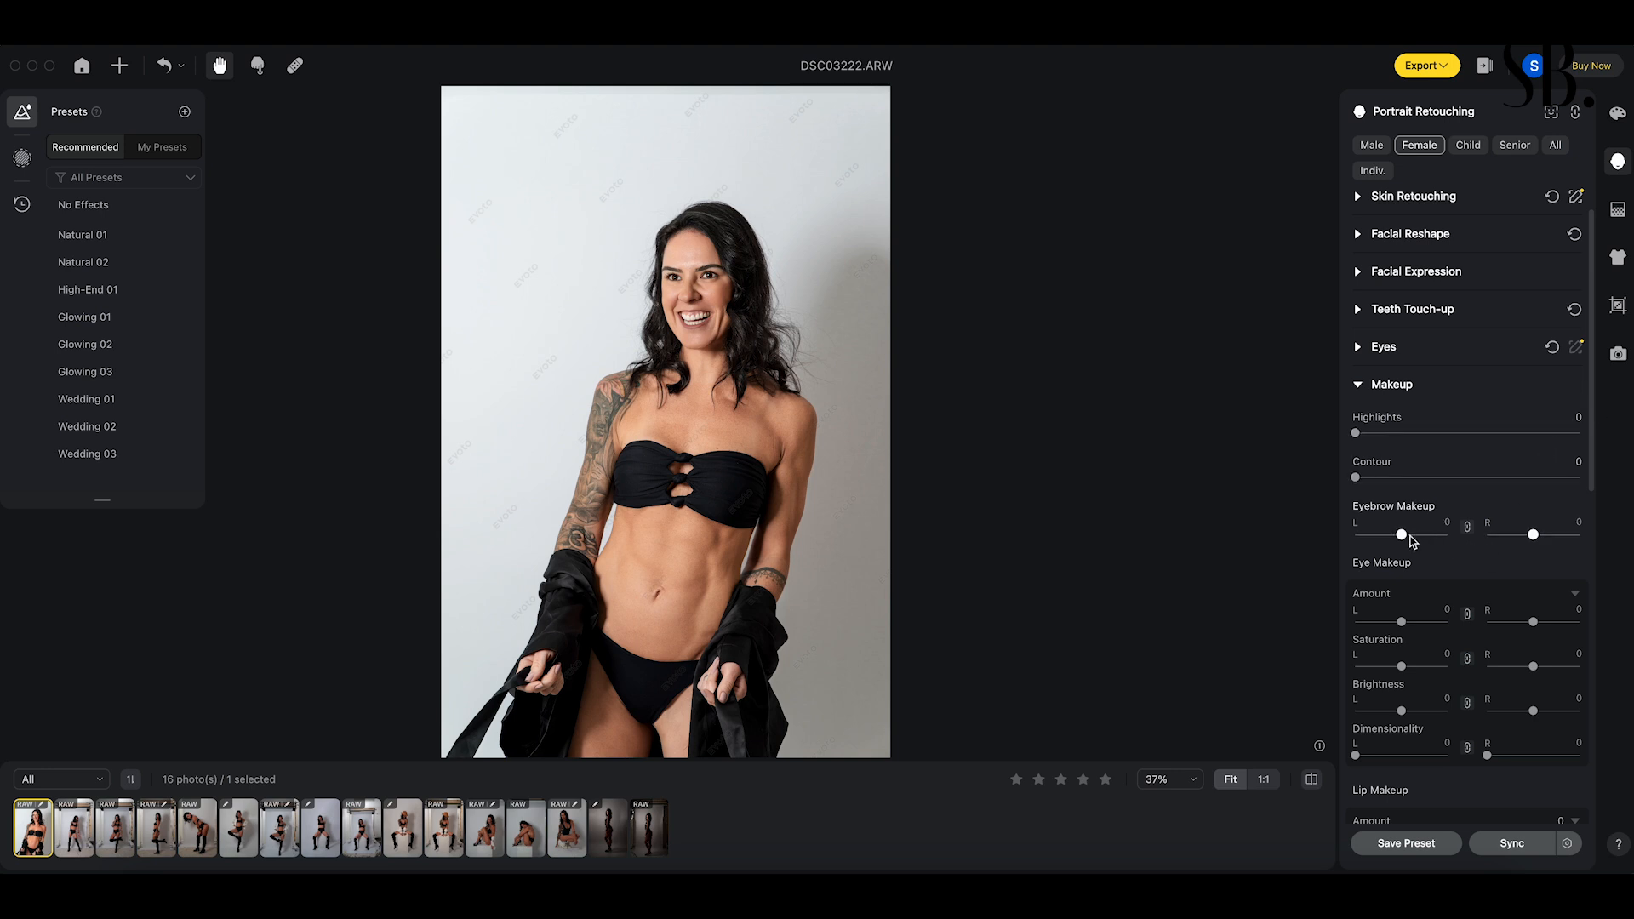
# - Set Eyebrow Makeup to 30 for both eyebrows and compare the result with the original photo
pyautogui.moveTo(1403, 534); pyautogui.dragTo(1417, 535)
pyautogui.click(1306, 782)
pyautogui.click(1306, 782)
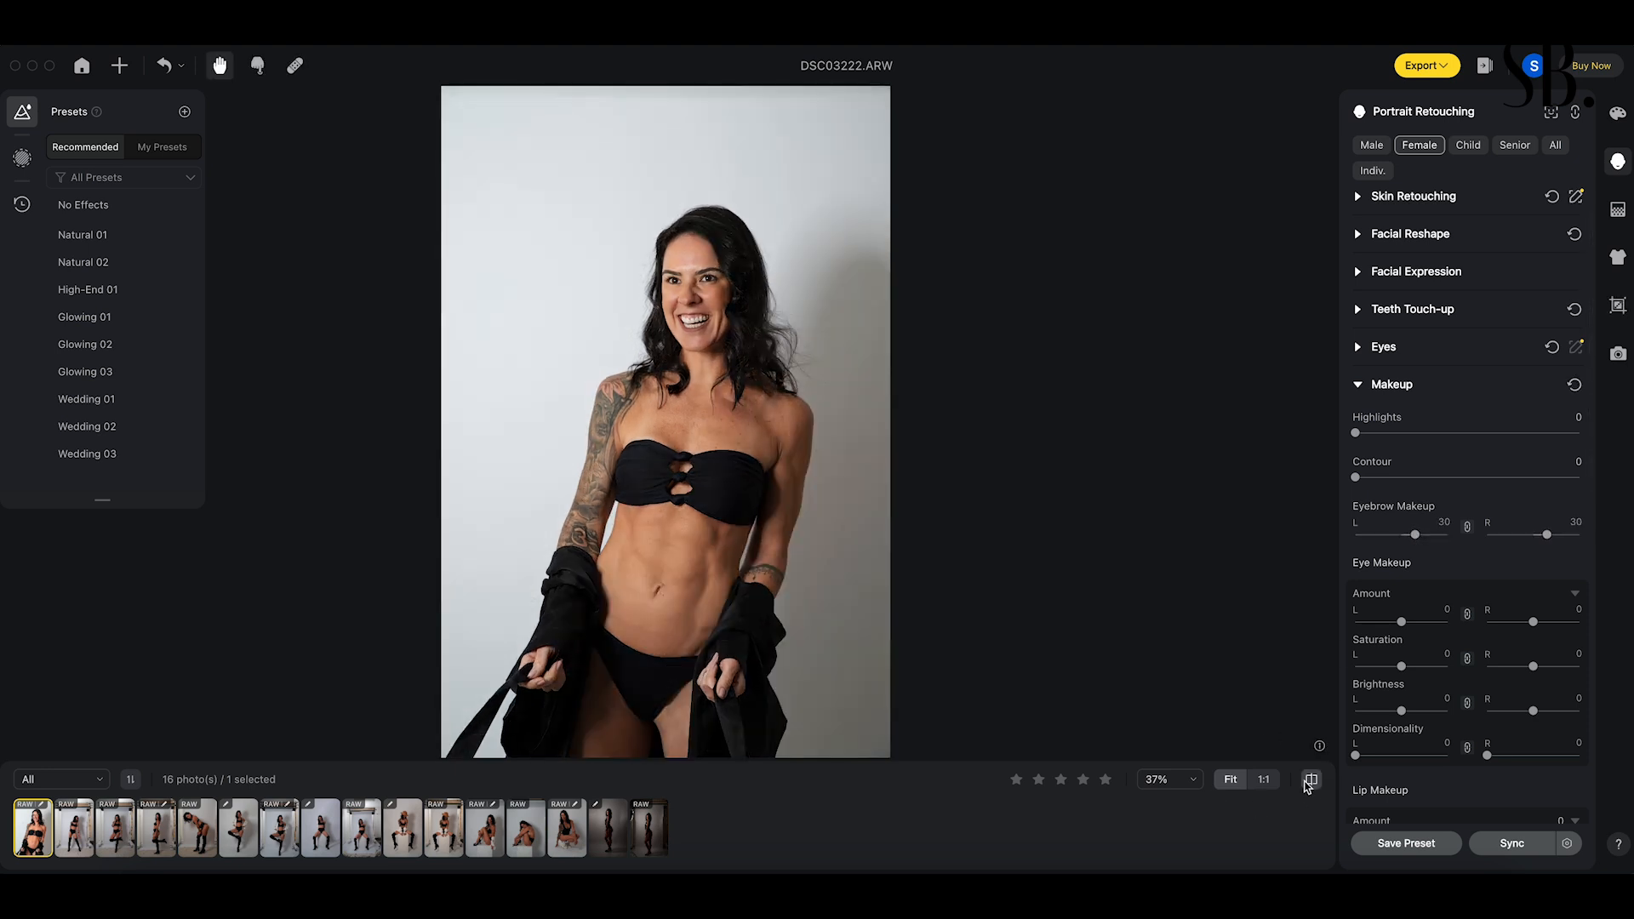
pyautogui.click(1309, 782)
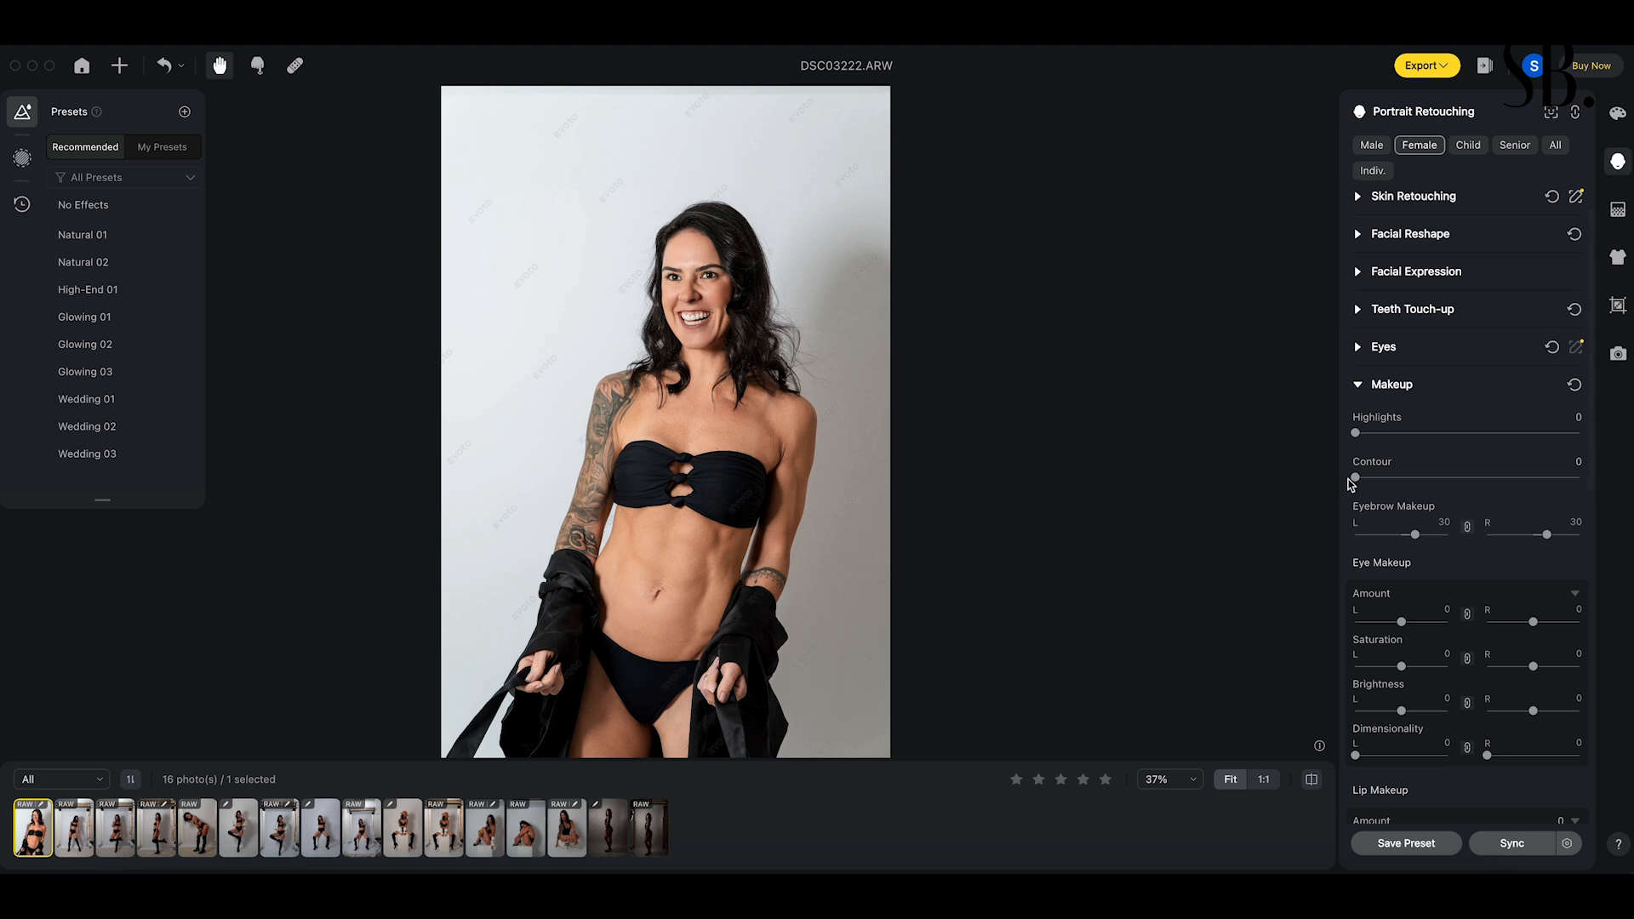
# - Try higher Eye Makeup amount and saturation plus a brightness of 89, and reset each of them to 0
pyautogui.scroll(-3, 1362, 494)
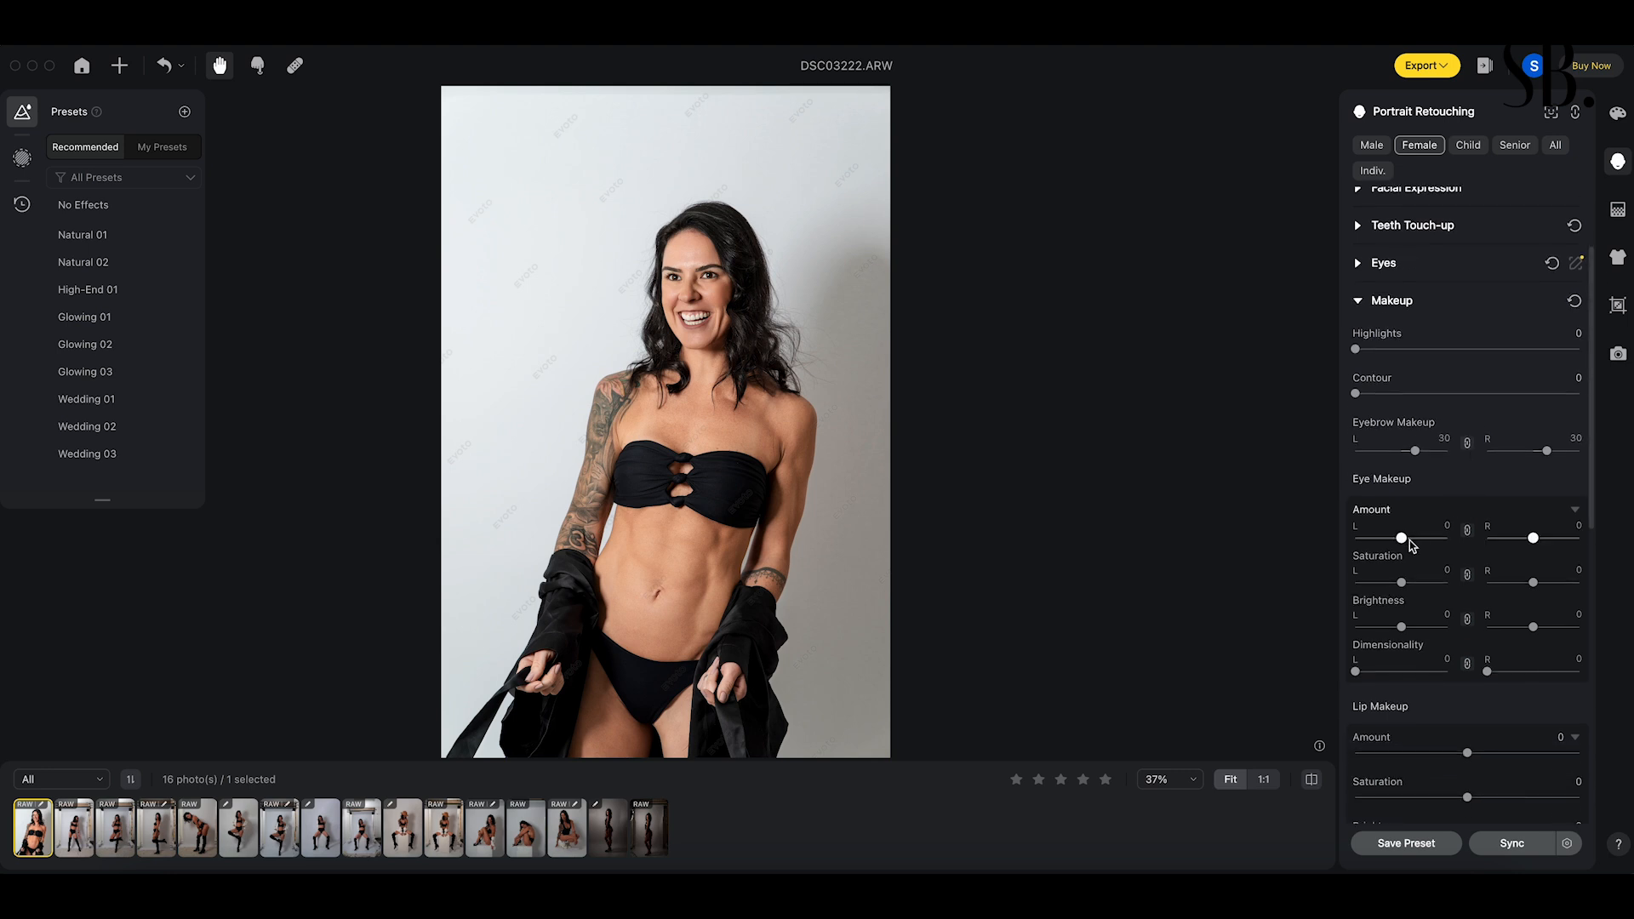
pyautogui.moveTo(1411, 544); pyautogui.dragTo(1444, 627)
pyautogui.scroll(1, 1423, 540)
pyautogui.doubleClick(1423, 539)
pyautogui.doubleClick(1430, 581)
pyautogui.doubleClick(1442, 627)
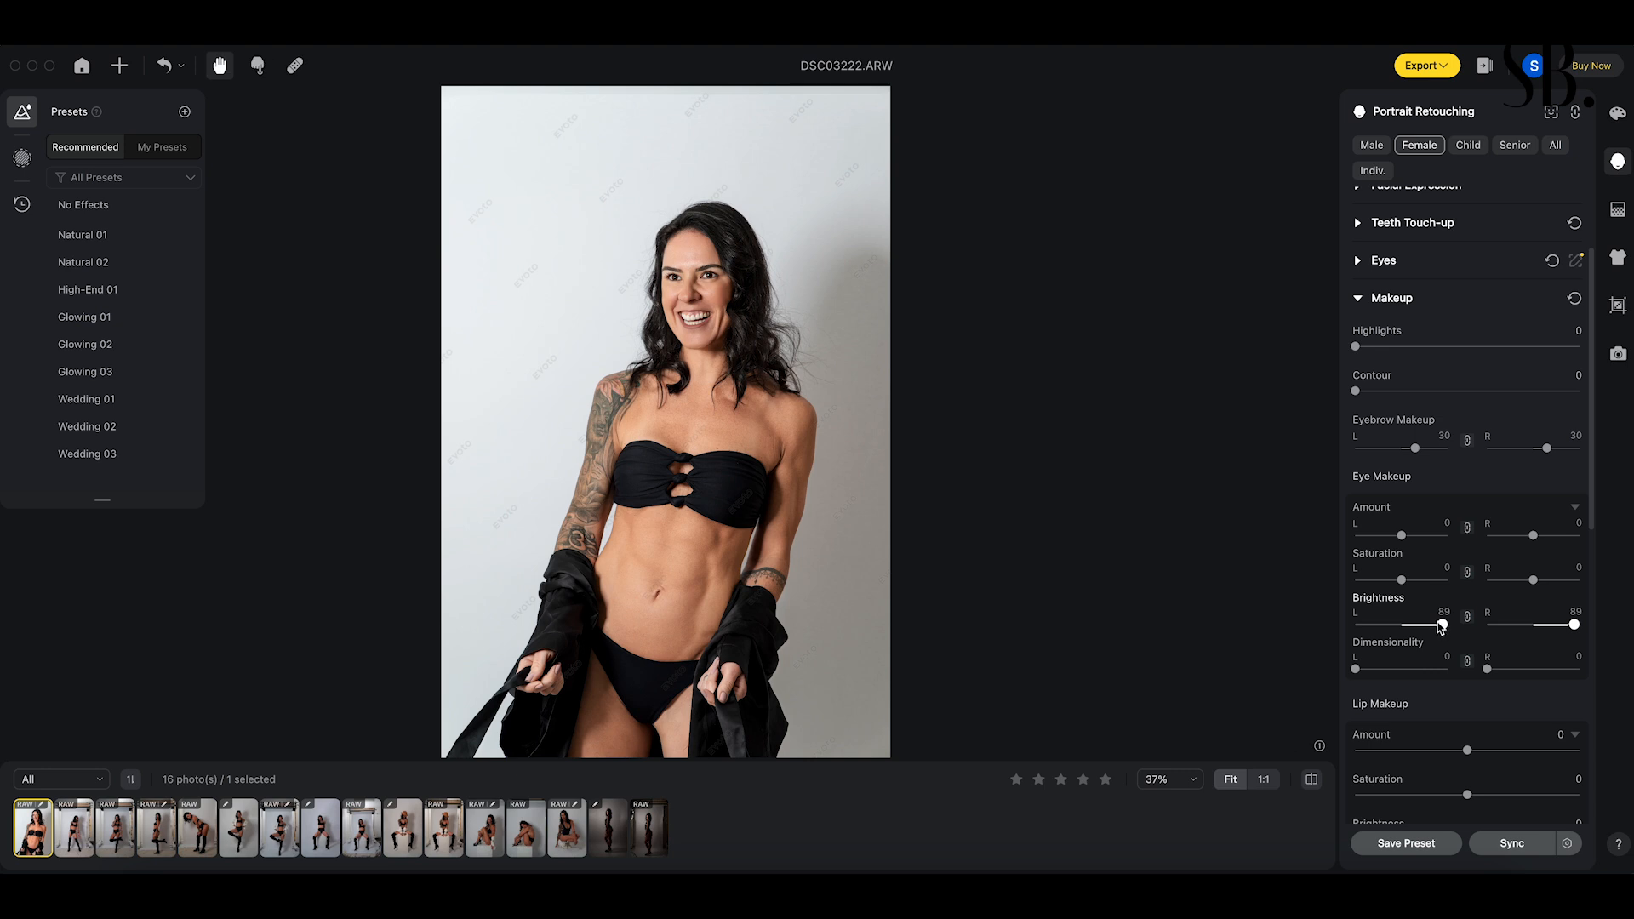
# - Try raising the Eye Makeup dimensionality for both eyes and reset it to 0
pyautogui.click(1396, 670)
pyautogui.doubleClick(1396, 670)
pyautogui.click(1413, 670)
pyautogui.doubleClick(1414, 670)
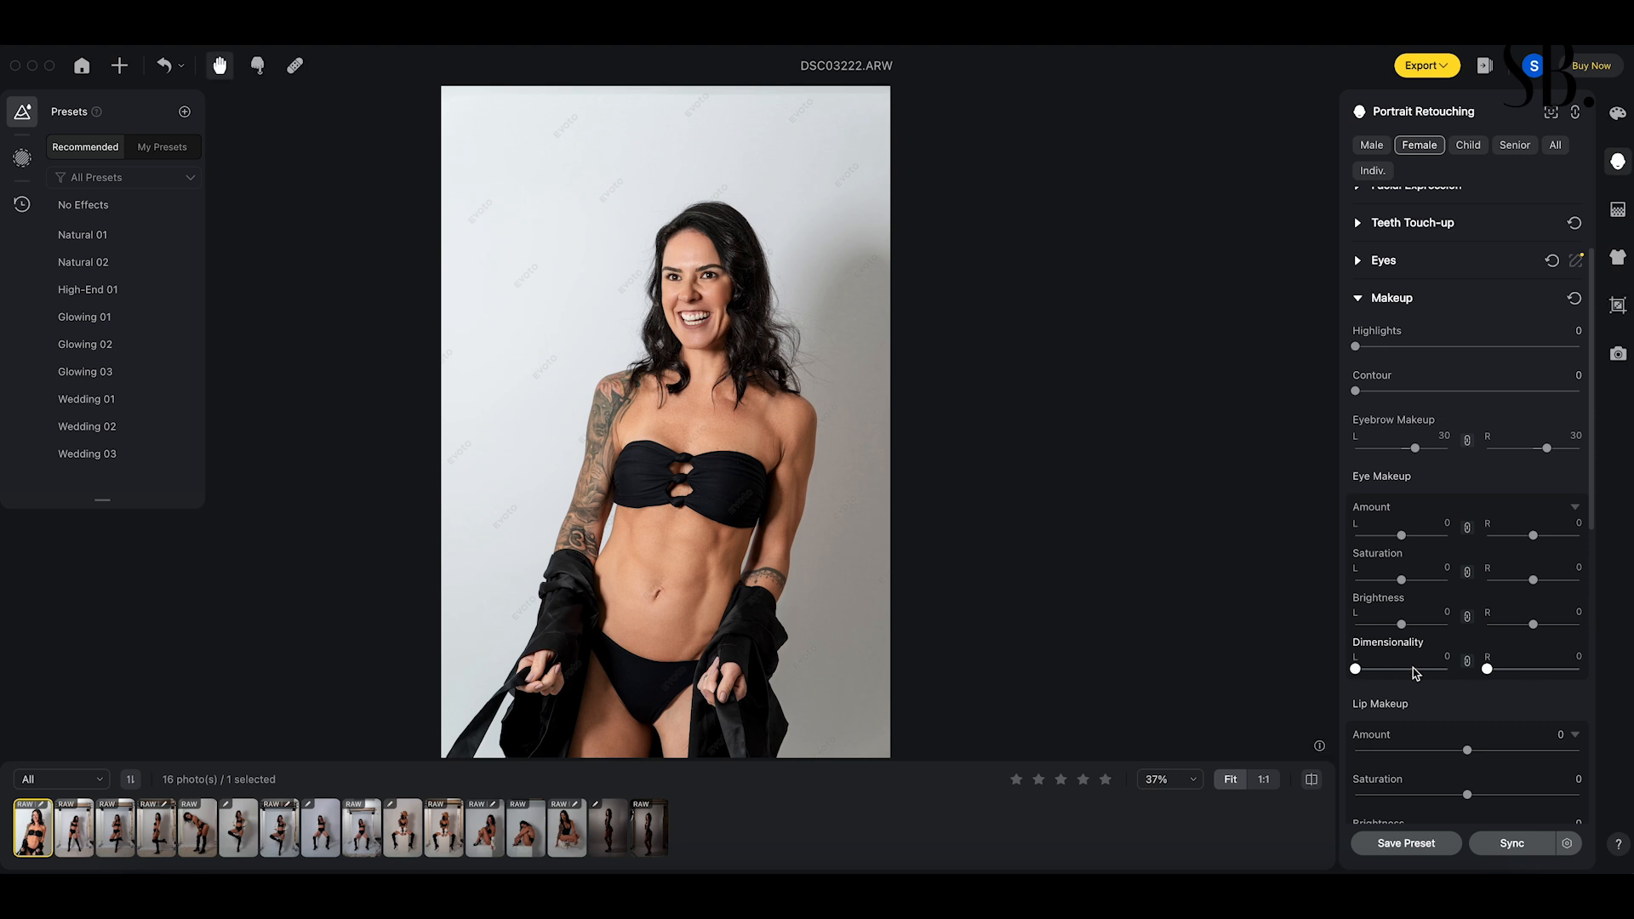
pyautogui.click(1406, 670)
pyautogui.doubleClick(1406, 670)
# - Set the Lip Makeup amount to 50 and saturation to 40, and compare the result with the original photo
pyautogui.scroll(-3, 1434, 680)
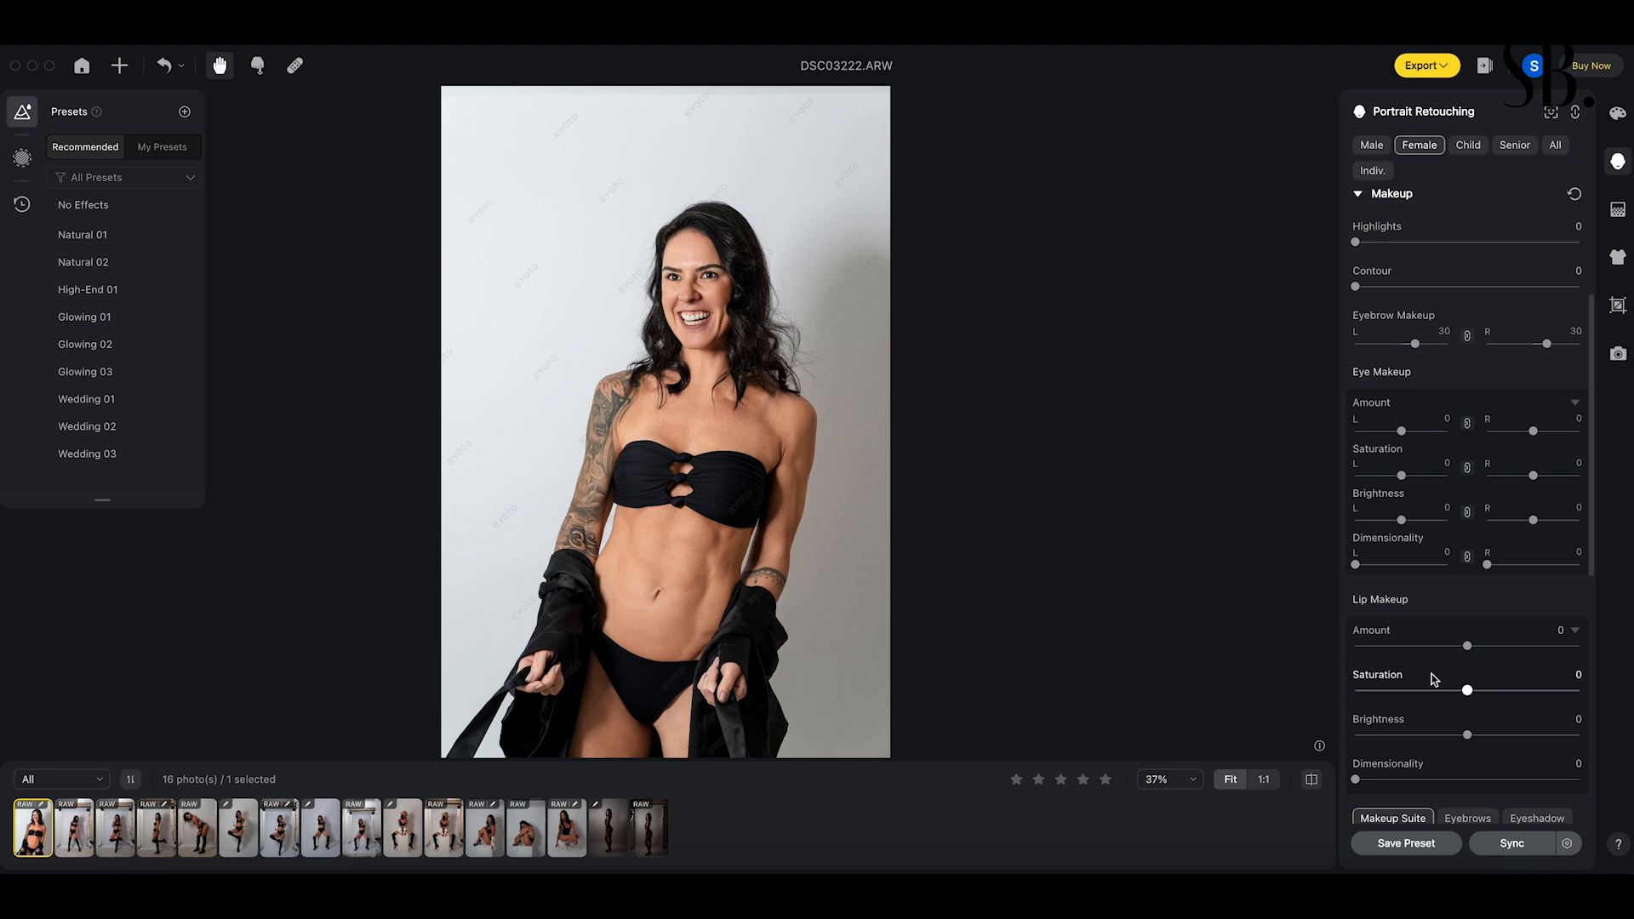
pyautogui.scroll(-1, 1434, 679)
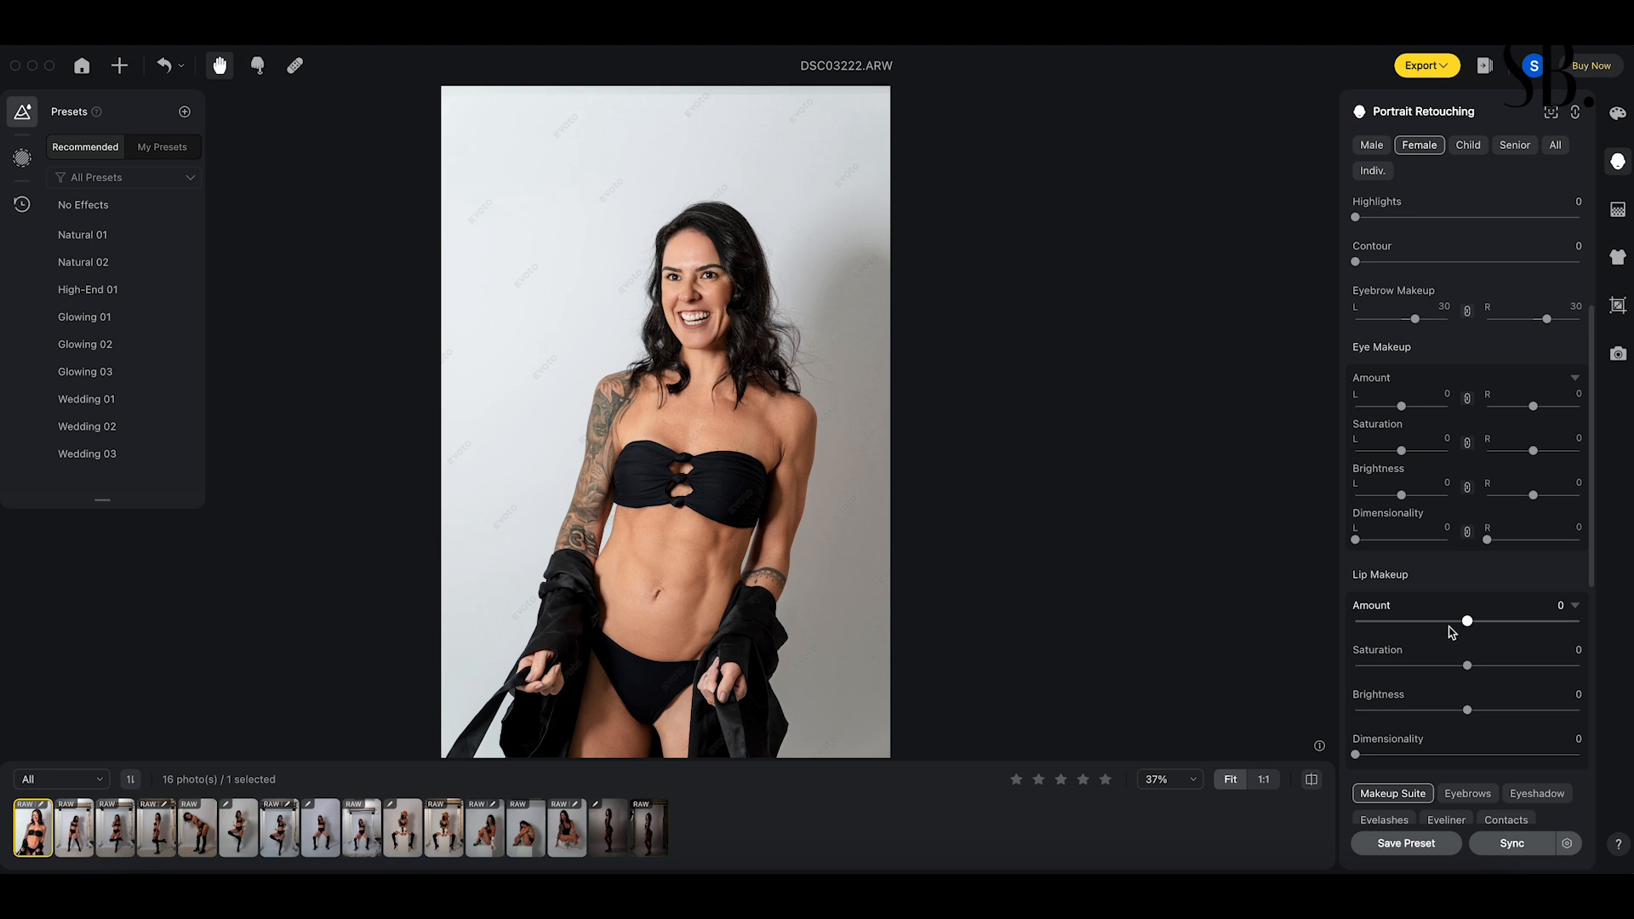
pyautogui.moveTo(1467, 622); pyautogui.dragTo(1523, 619)
pyautogui.moveTo(1523, 619); pyautogui.dragTo(1522, 619)
pyautogui.moveTo(1467, 668); pyautogui.dragTo(1512, 665)
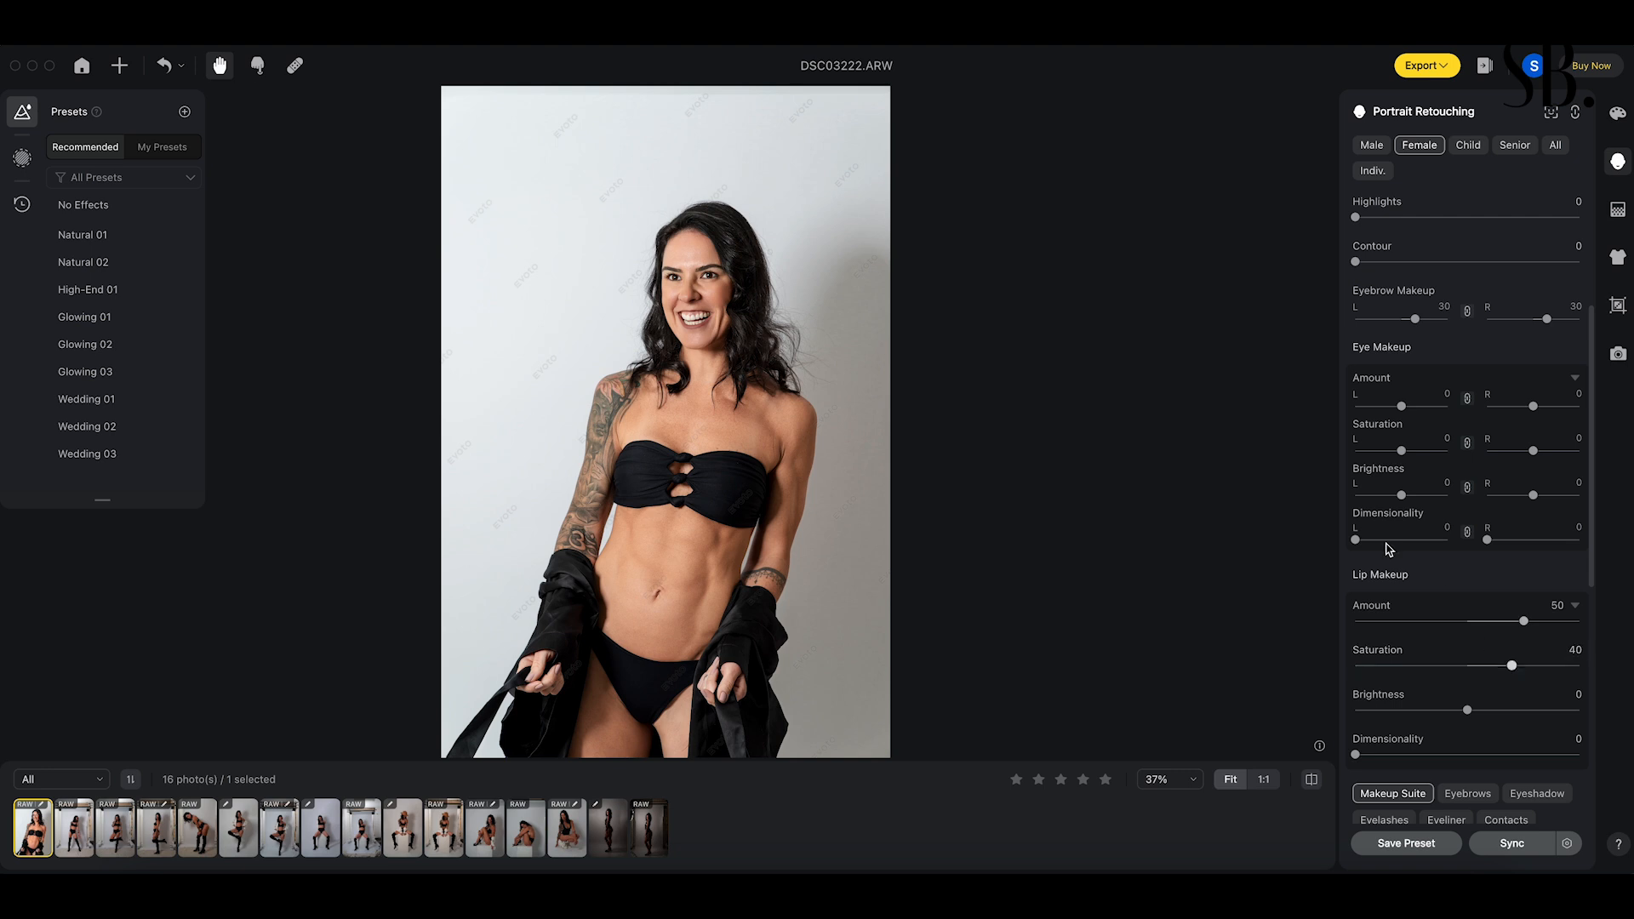
pyautogui.moveTo(1316, 785); pyautogui.dragTo(1316, 784)
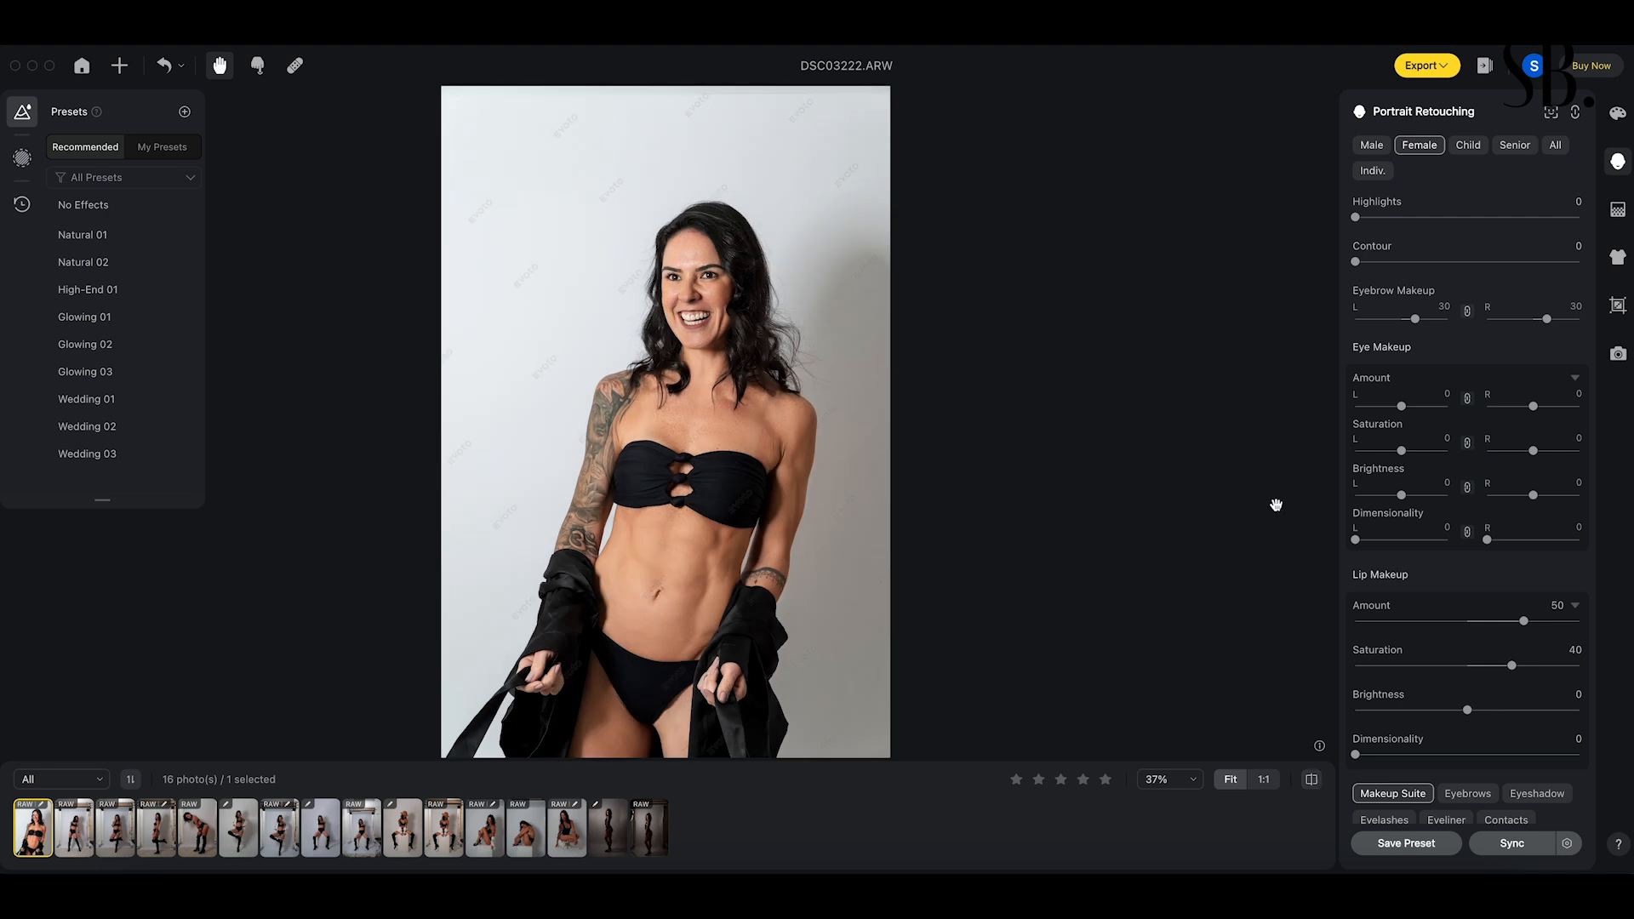
# - Try raising the Lip Makeup dimensionality, reset it to 0, and collapse and reopen the Makeup settings
pyautogui.scroll(-2, 1503, 694)
pyautogui.scroll(-1, 1502, 694)
pyautogui.click(1464, 668)
pyautogui.doubleClick(1464, 668)
pyautogui.scroll(3, 1430, 453)
pyautogui.scroll(3, 1355, 183)
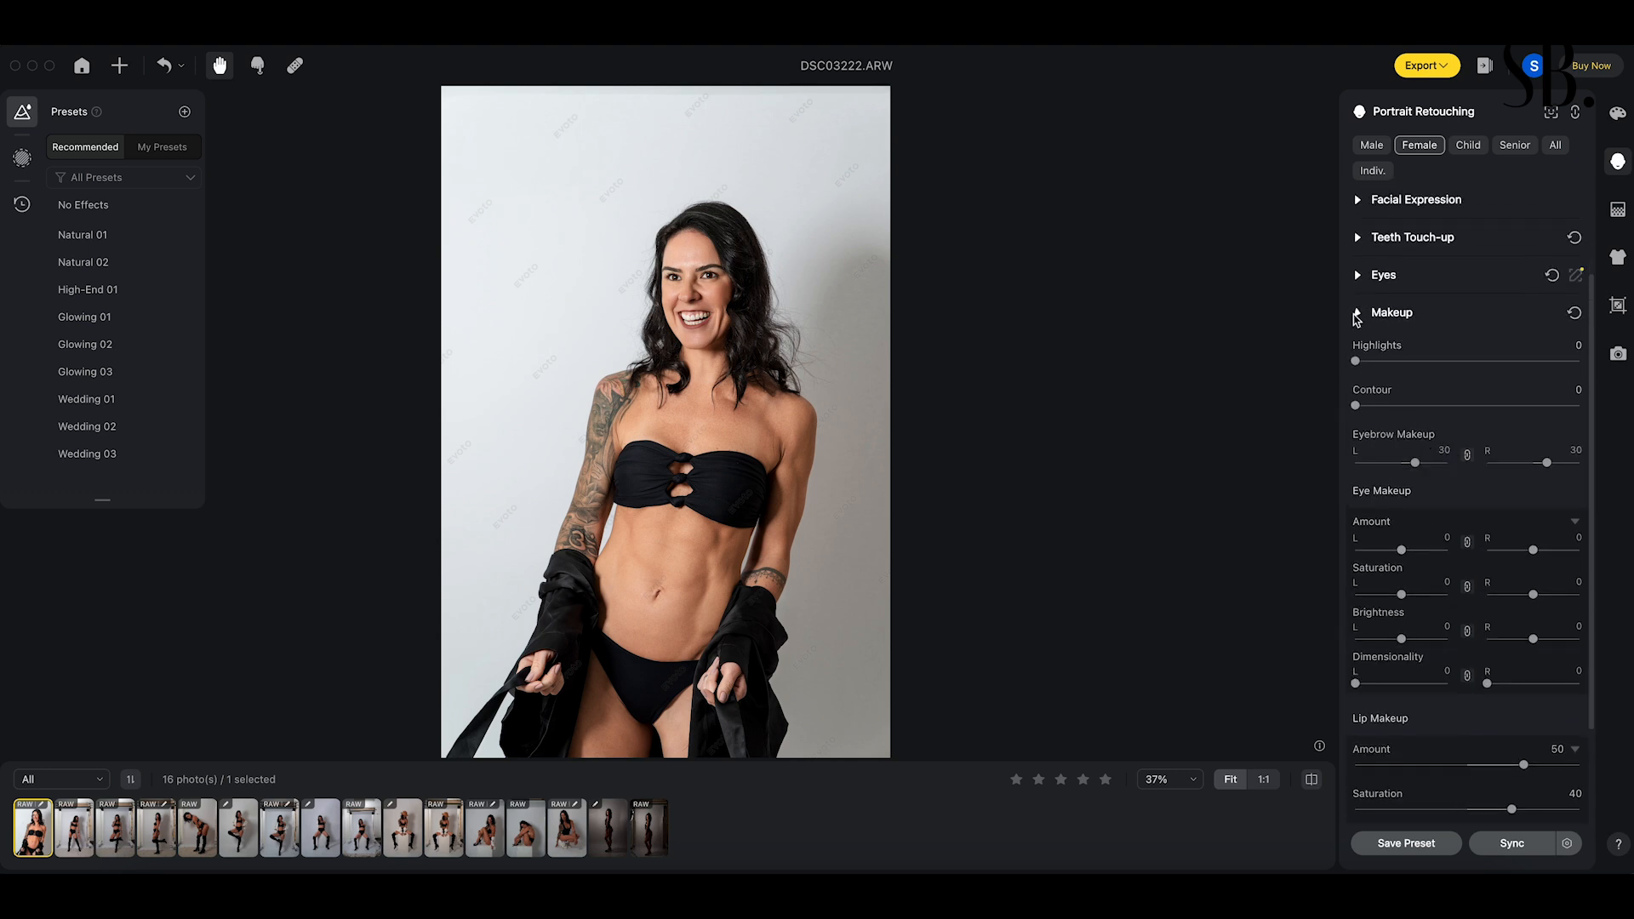
pyautogui.click(1357, 313)
pyautogui.click(1358, 431)
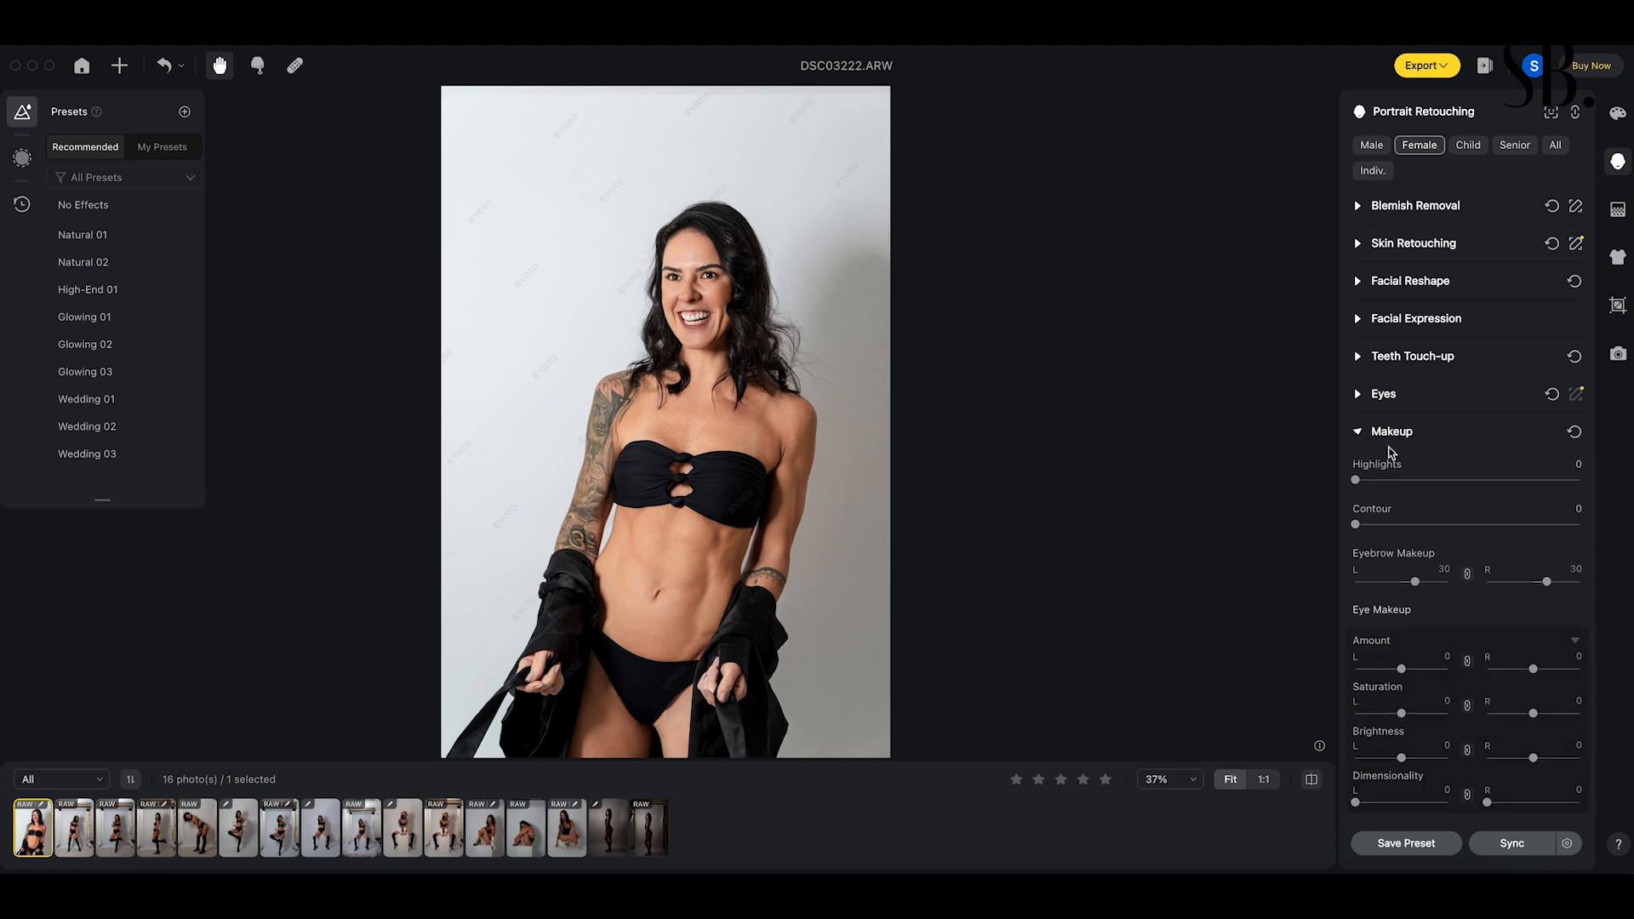
# - Try eyeshadow styles 01 through 08 on the face and set the eyeshadow back to None
pyautogui.scroll(-15, 1393, 452)
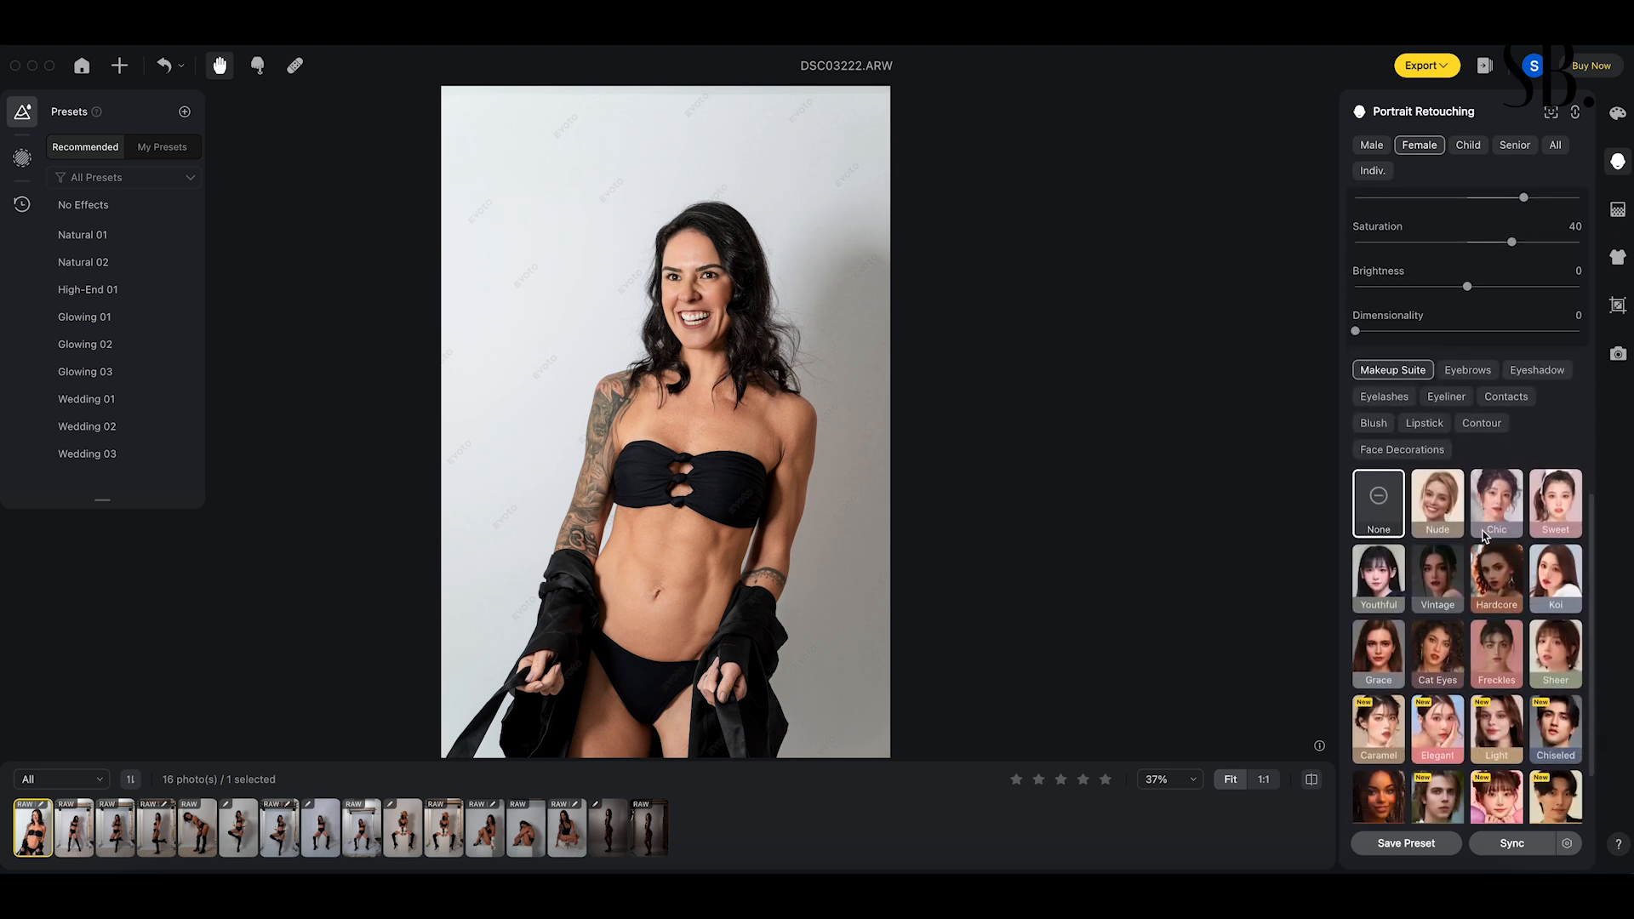
pyautogui.scroll(-1, 1483, 536)
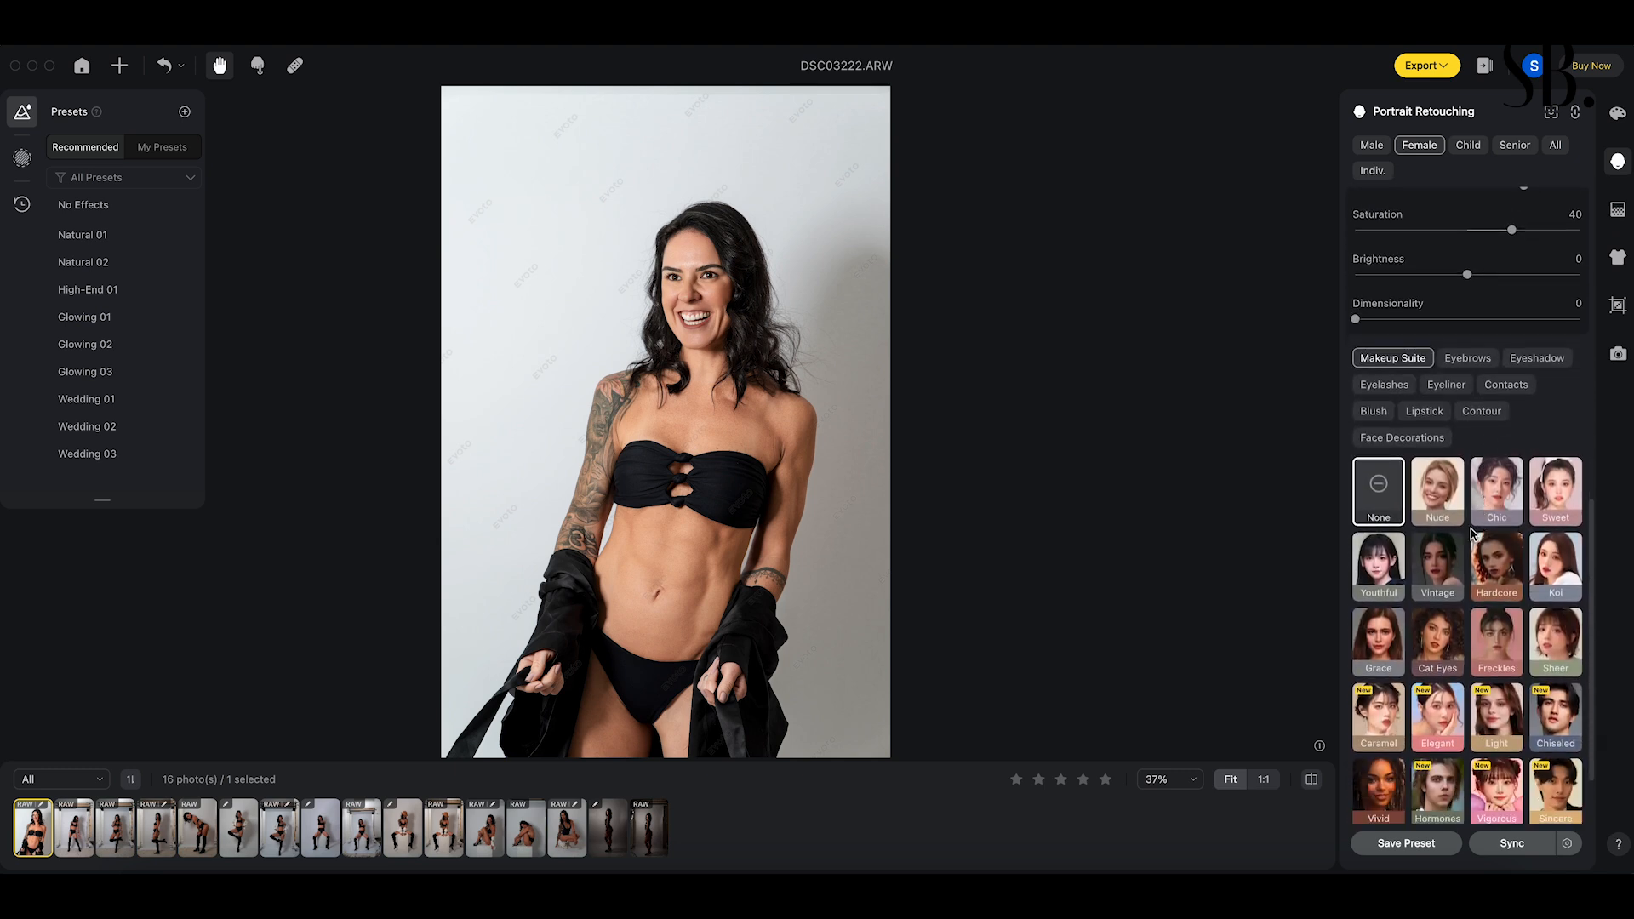
pyautogui.click(1538, 358)
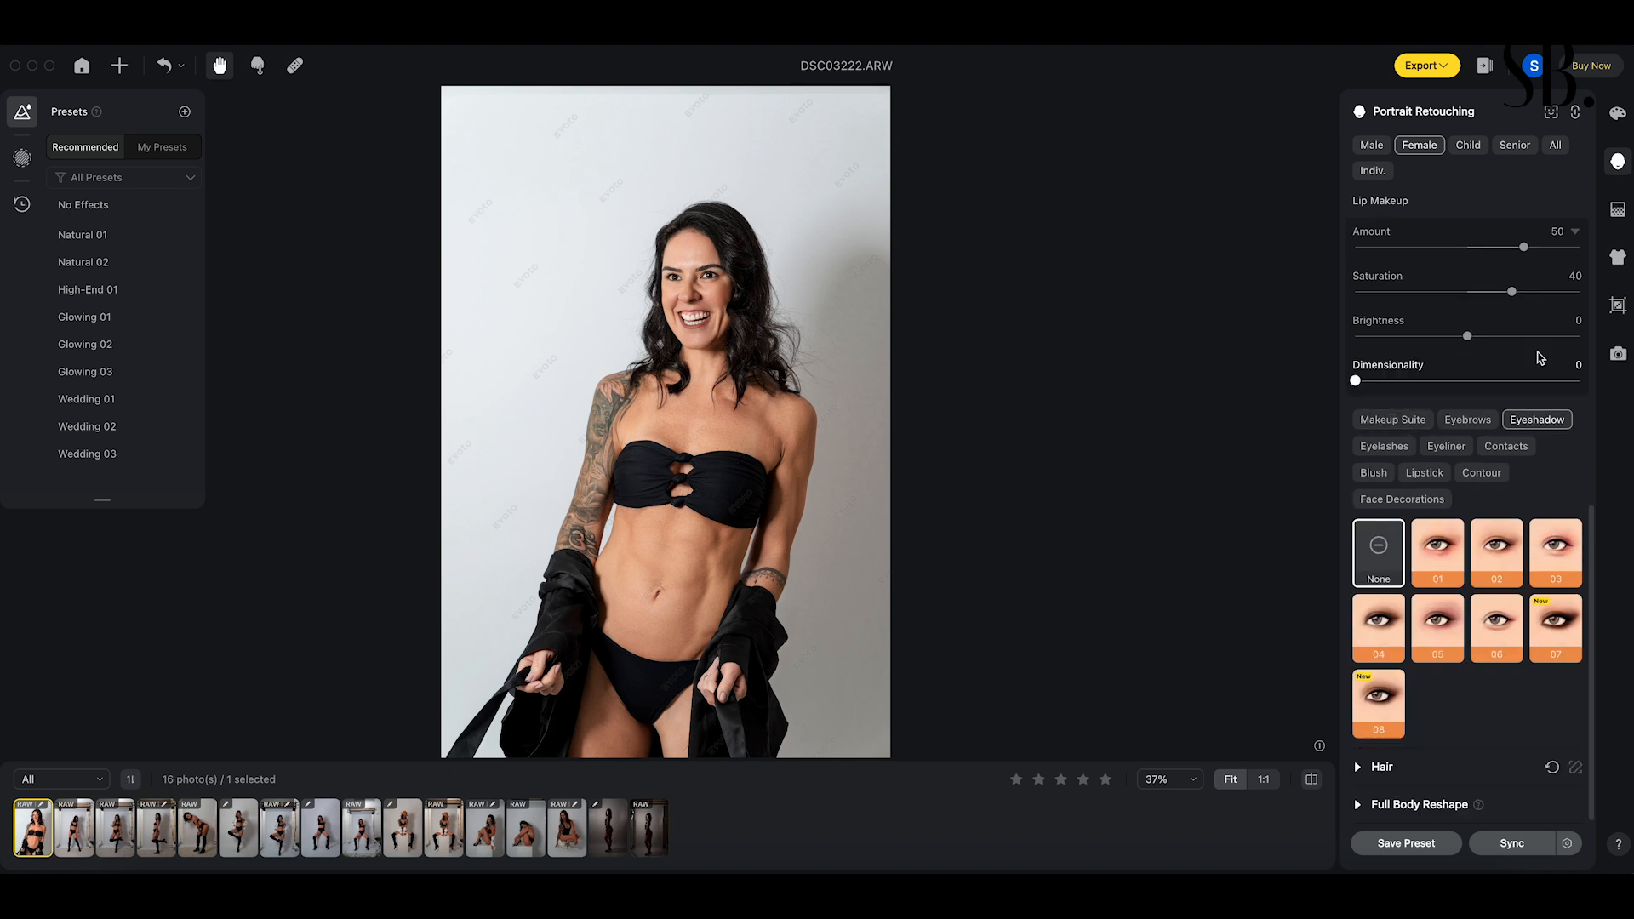
pyautogui.click(1435, 562)
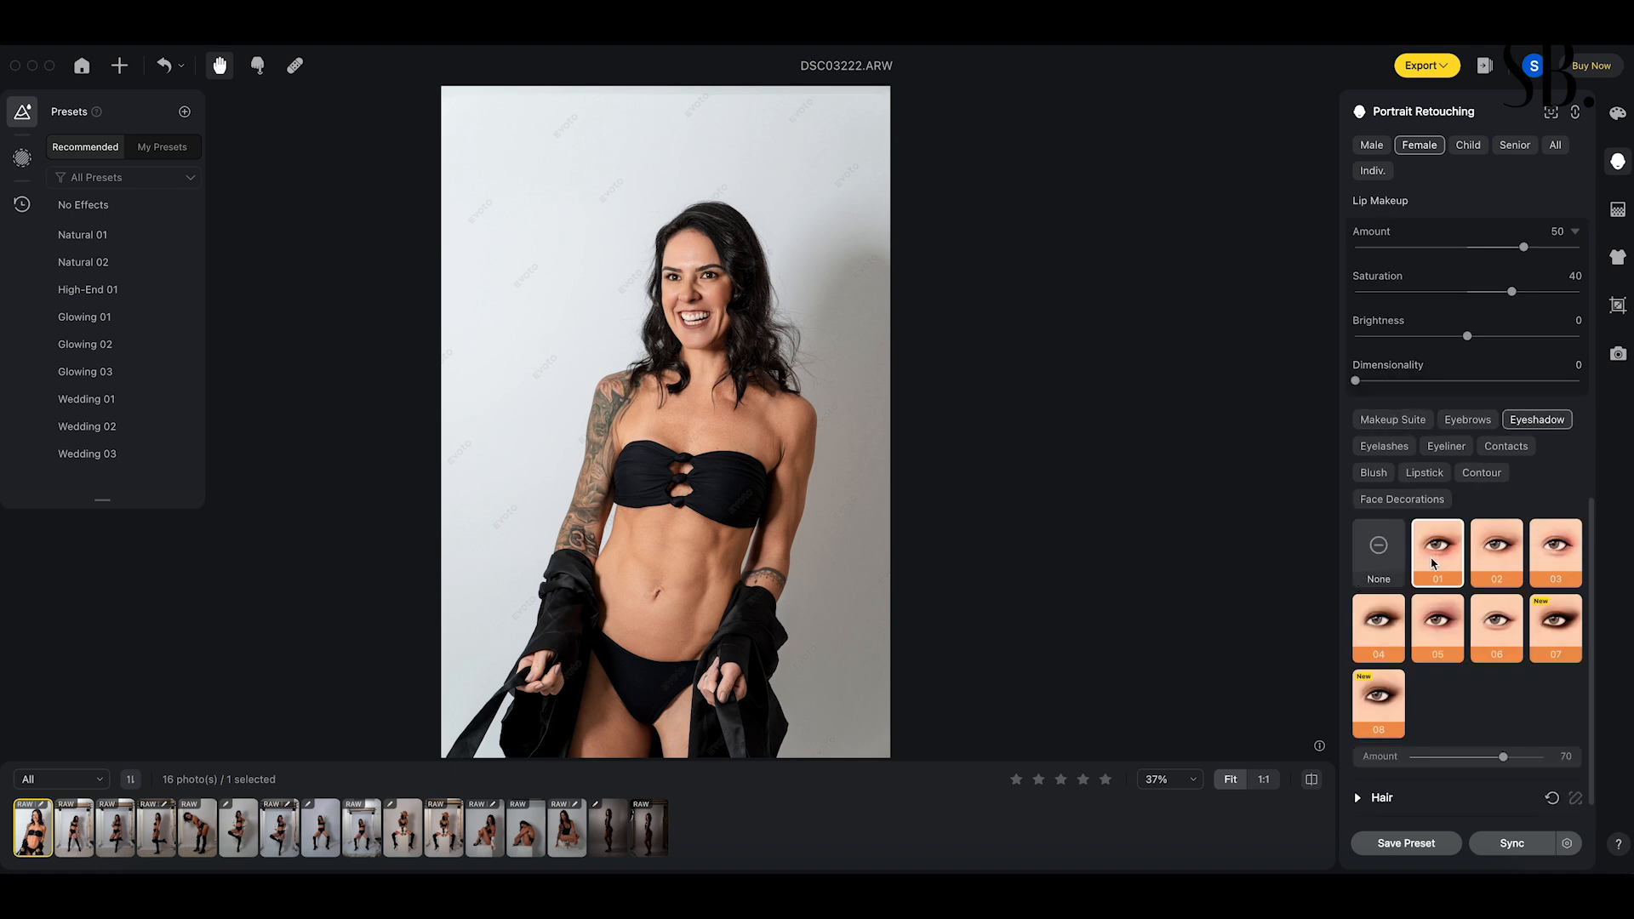
pyautogui.click(1496, 576)
pyautogui.click(1571, 558)
pyautogui.click(1385, 637)
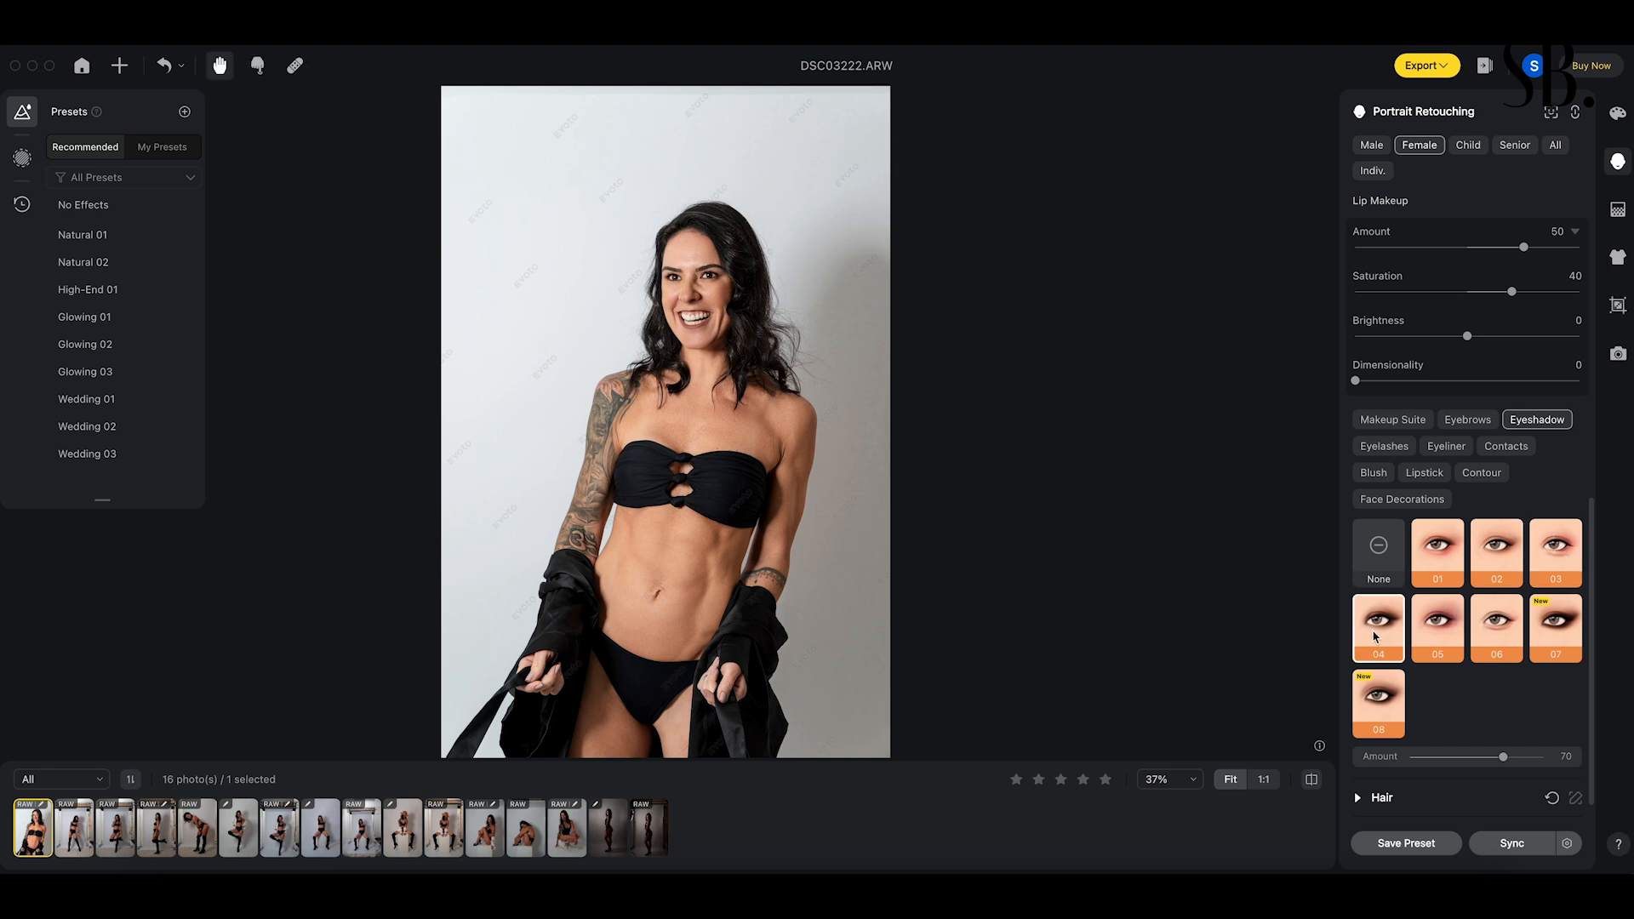
pyautogui.click(1430, 630)
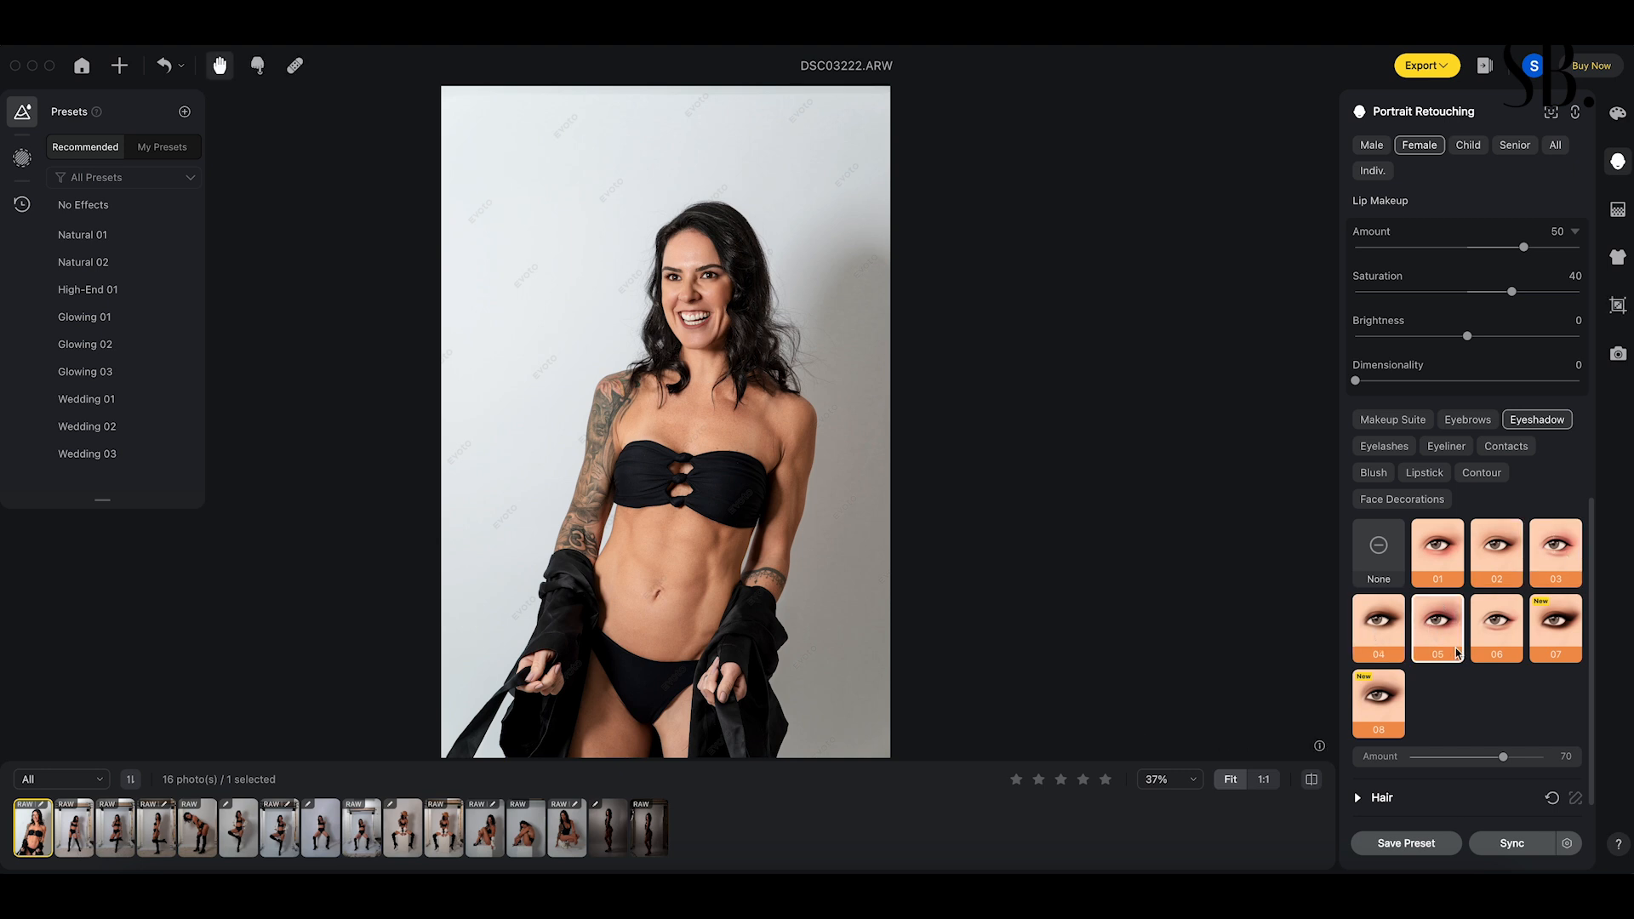
pyautogui.click(1491, 633)
pyautogui.click(1569, 638)
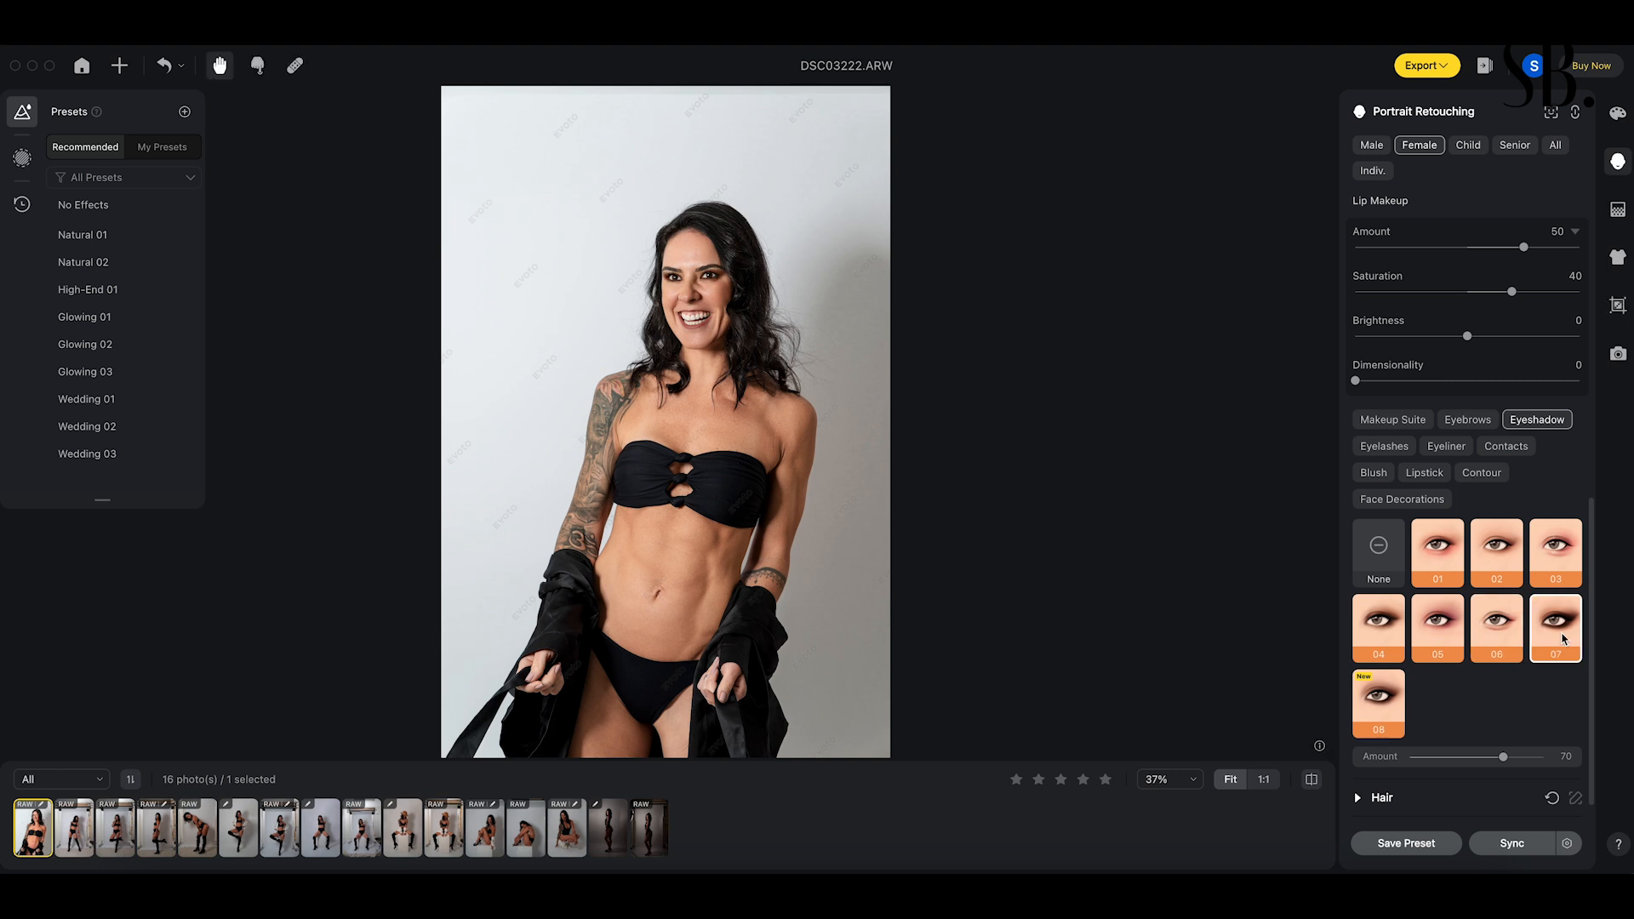
pyautogui.click(1393, 717)
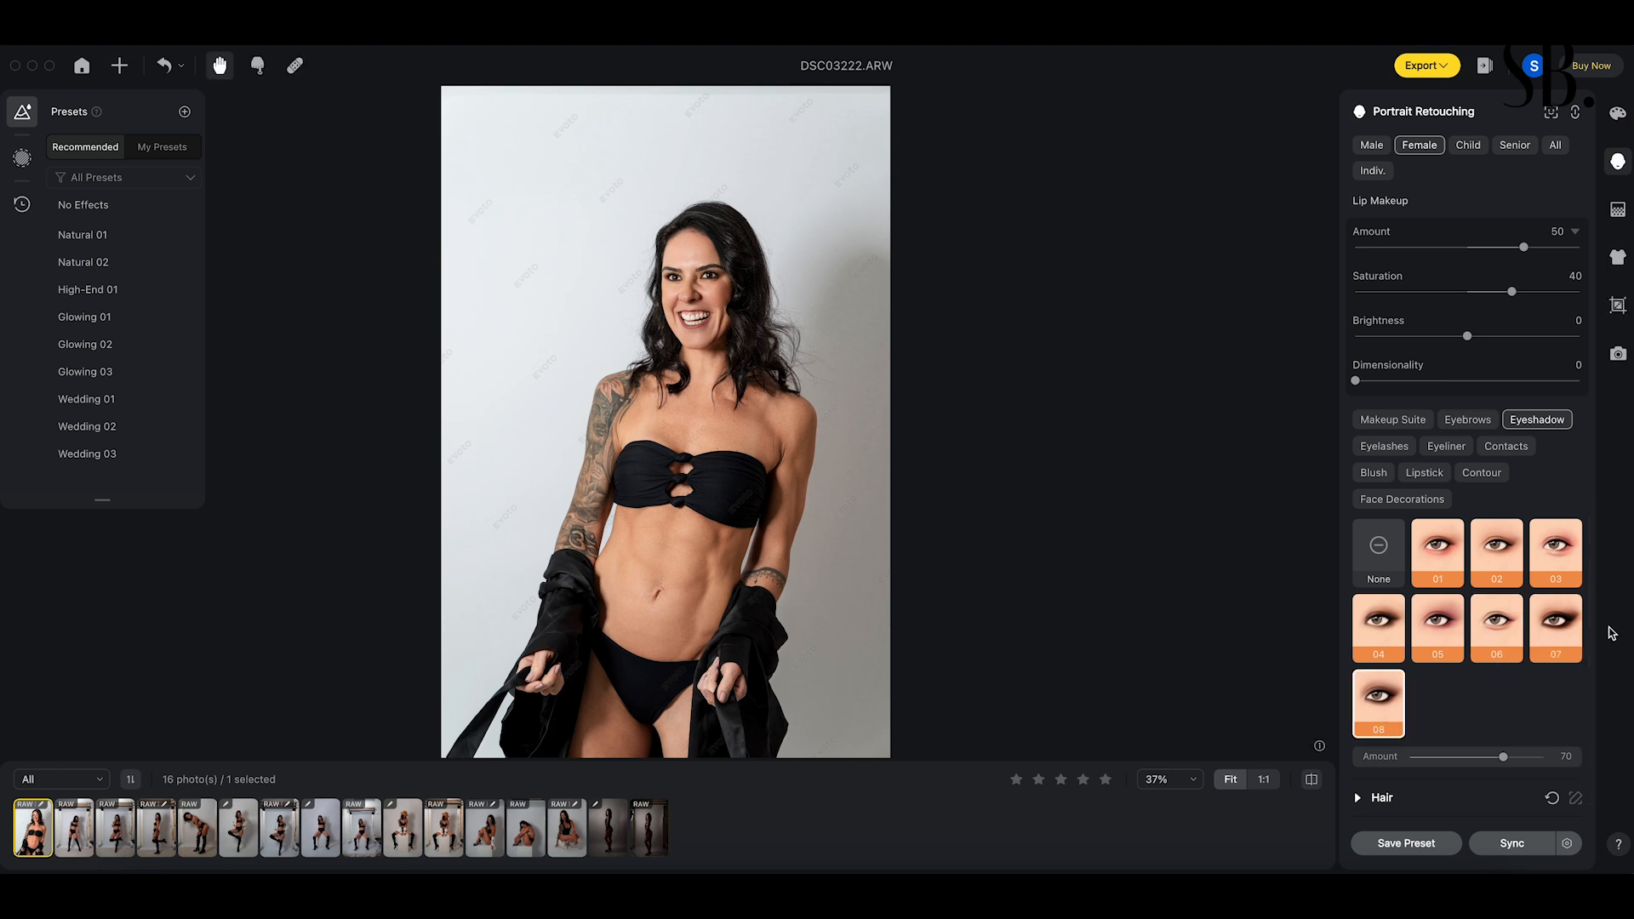
pyautogui.click(1390, 551)
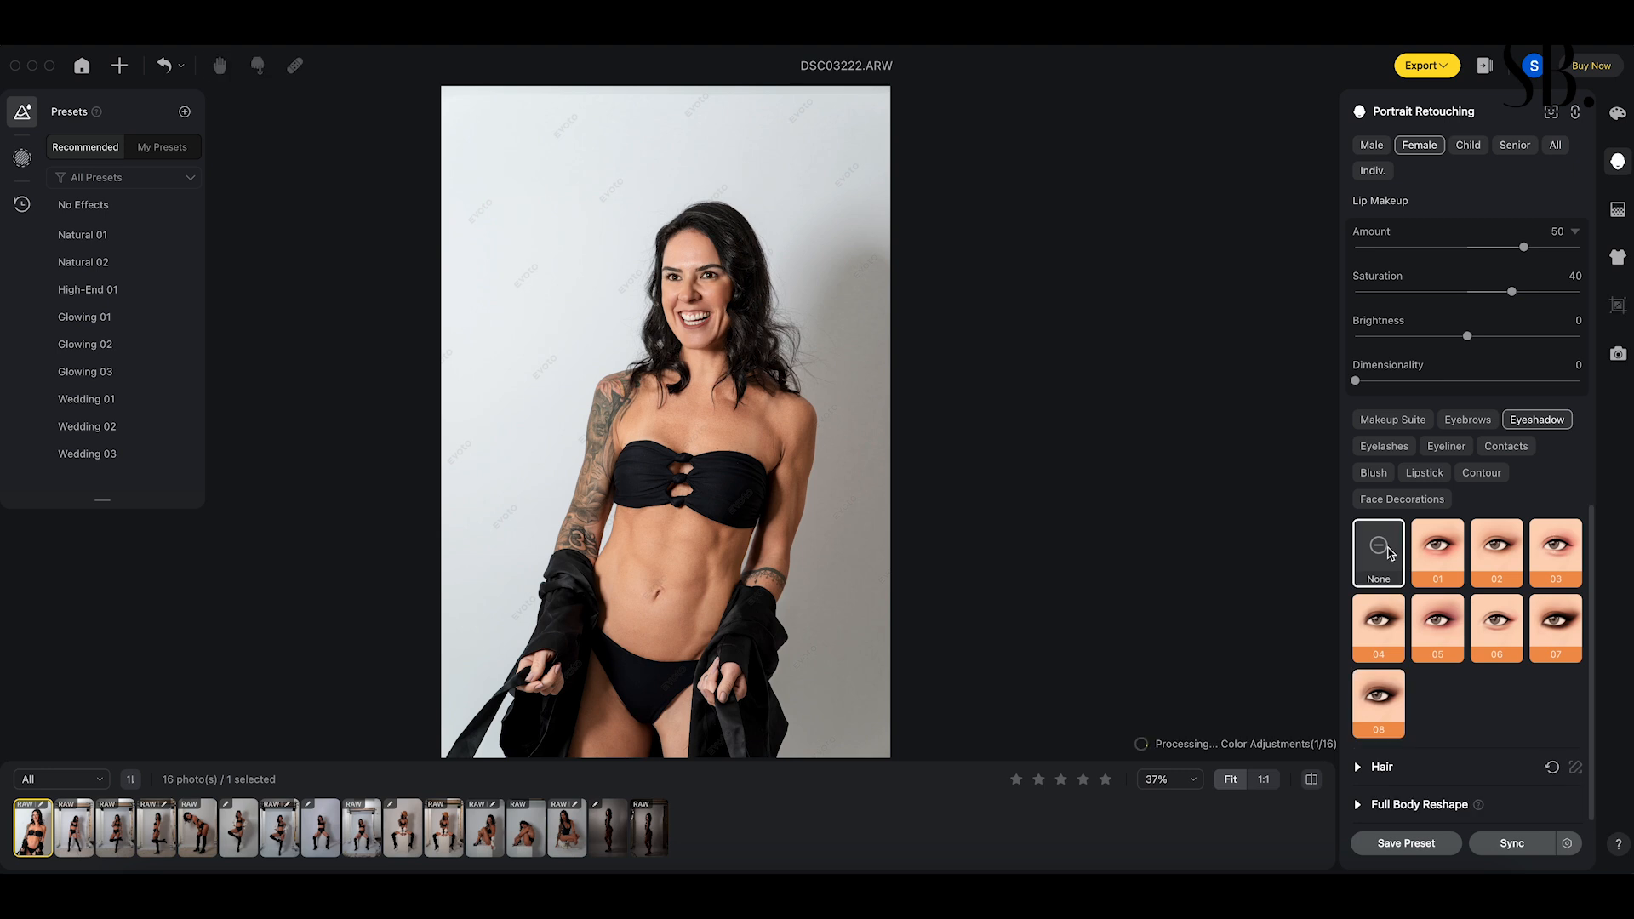
# - Try eyebrow styles 01, 02, 06 and 05 on the face and set the eyebrows back to None
pyautogui.click(1468, 419)
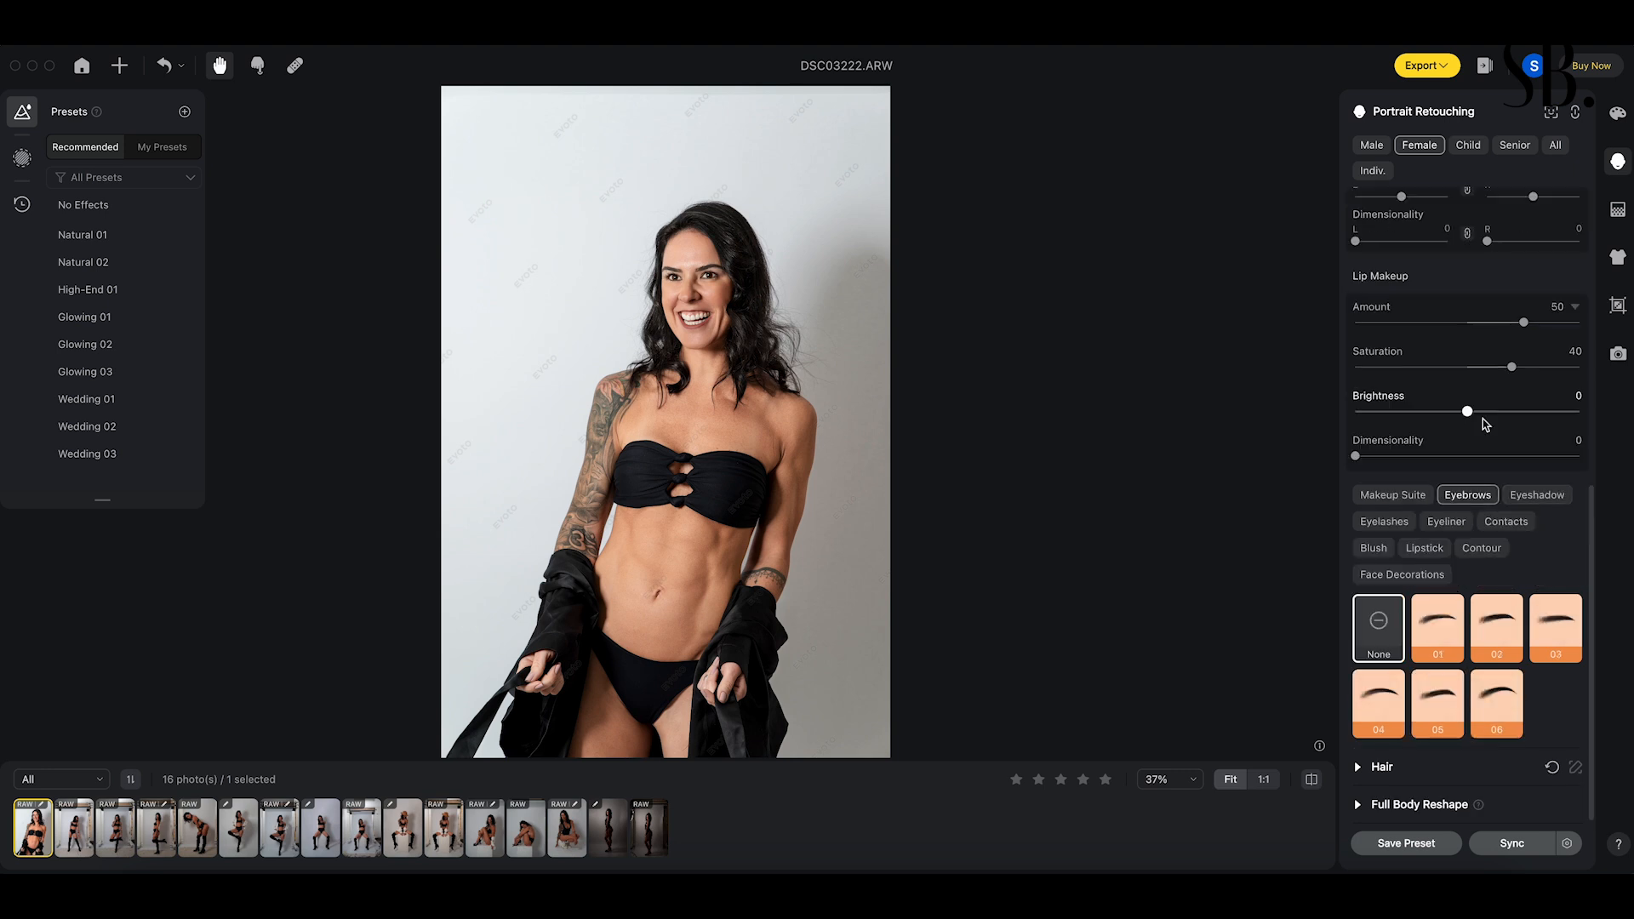
pyautogui.click(1430, 638)
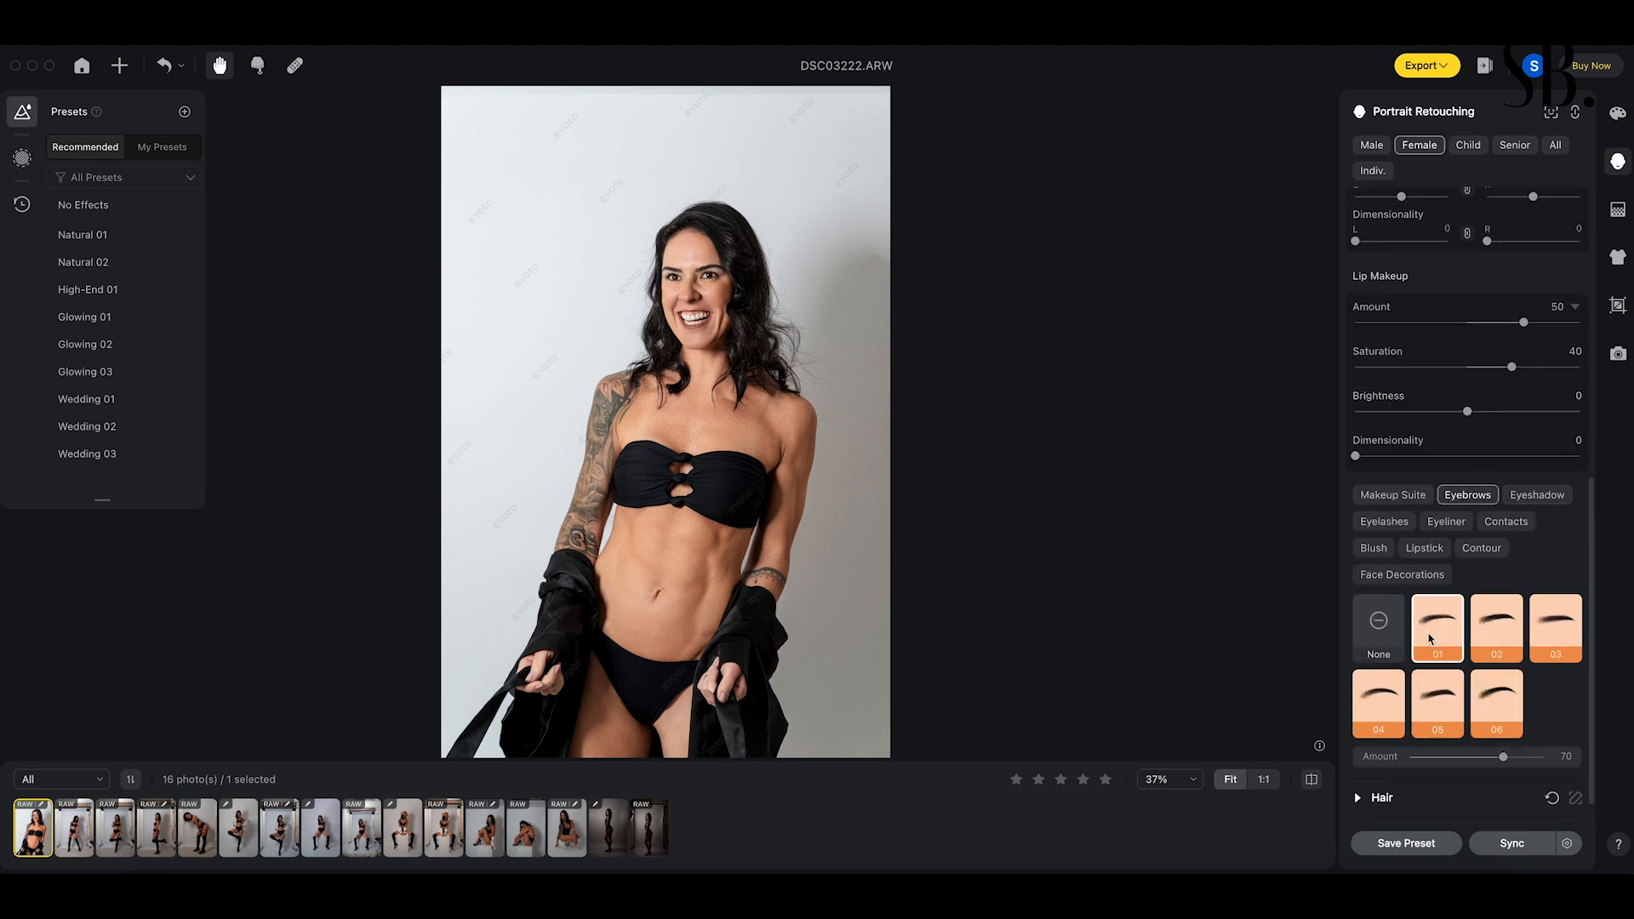
pyautogui.click(1488, 634)
pyautogui.click(1497, 722)
pyautogui.click(1452, 715)
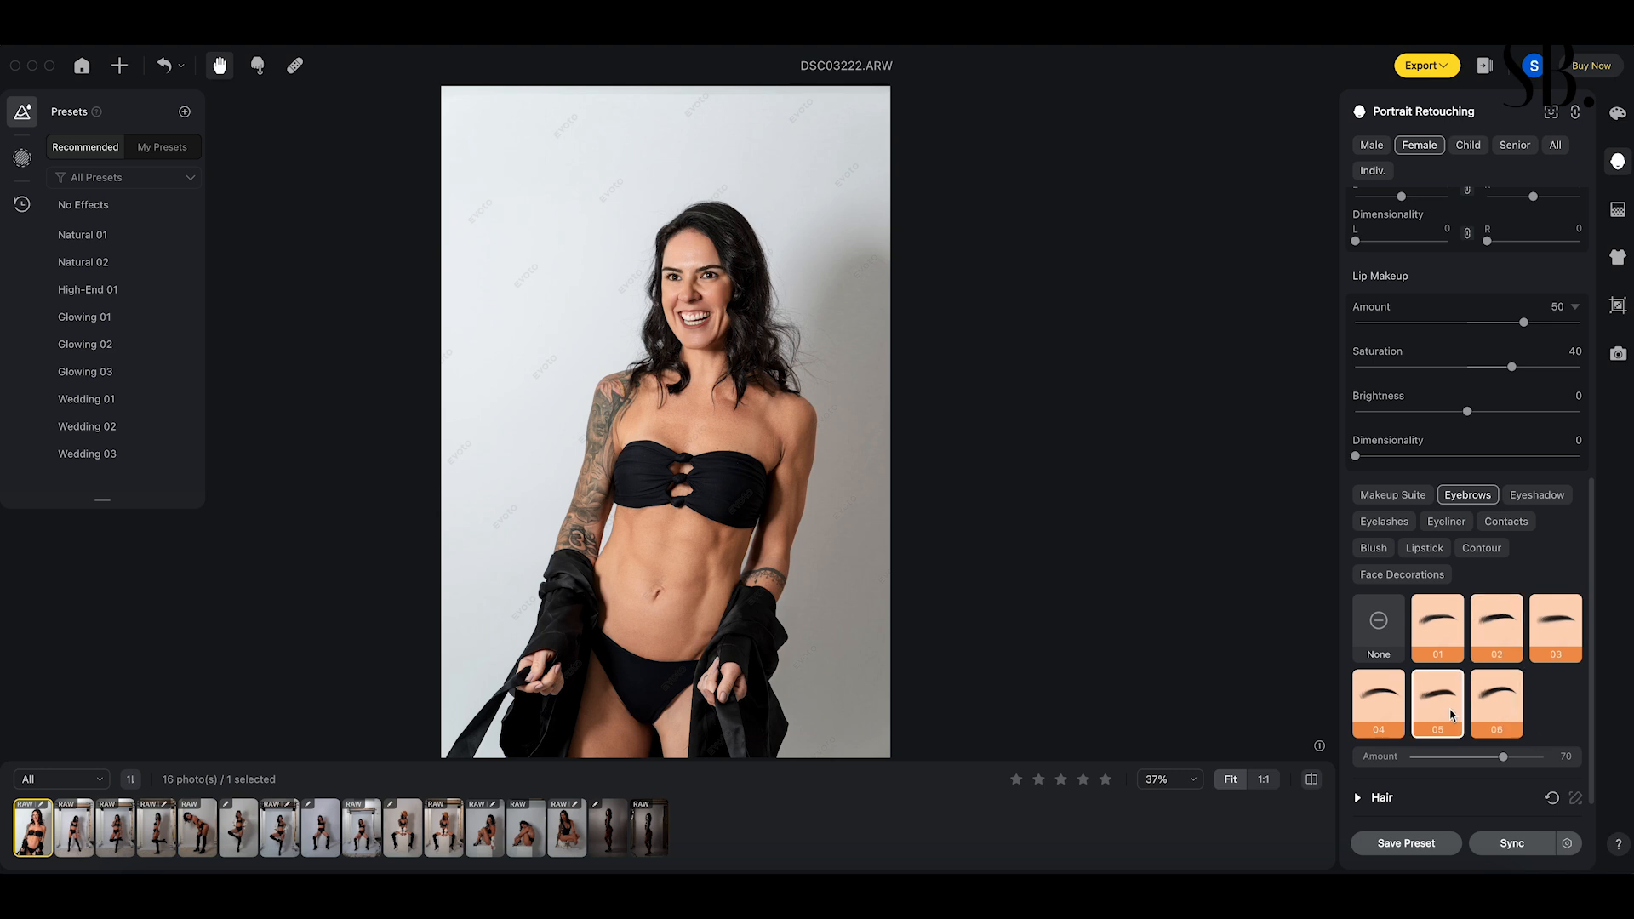
pyautogui.click(1380, 638)
# - Try contact lens styles 02, 06, 08, 04 and 07 on the eyes and set the contacts back to None
pyautogui.click(1504, 527)
pyautogui.click(1487, 630)
pyautogui.click(1489, 714)
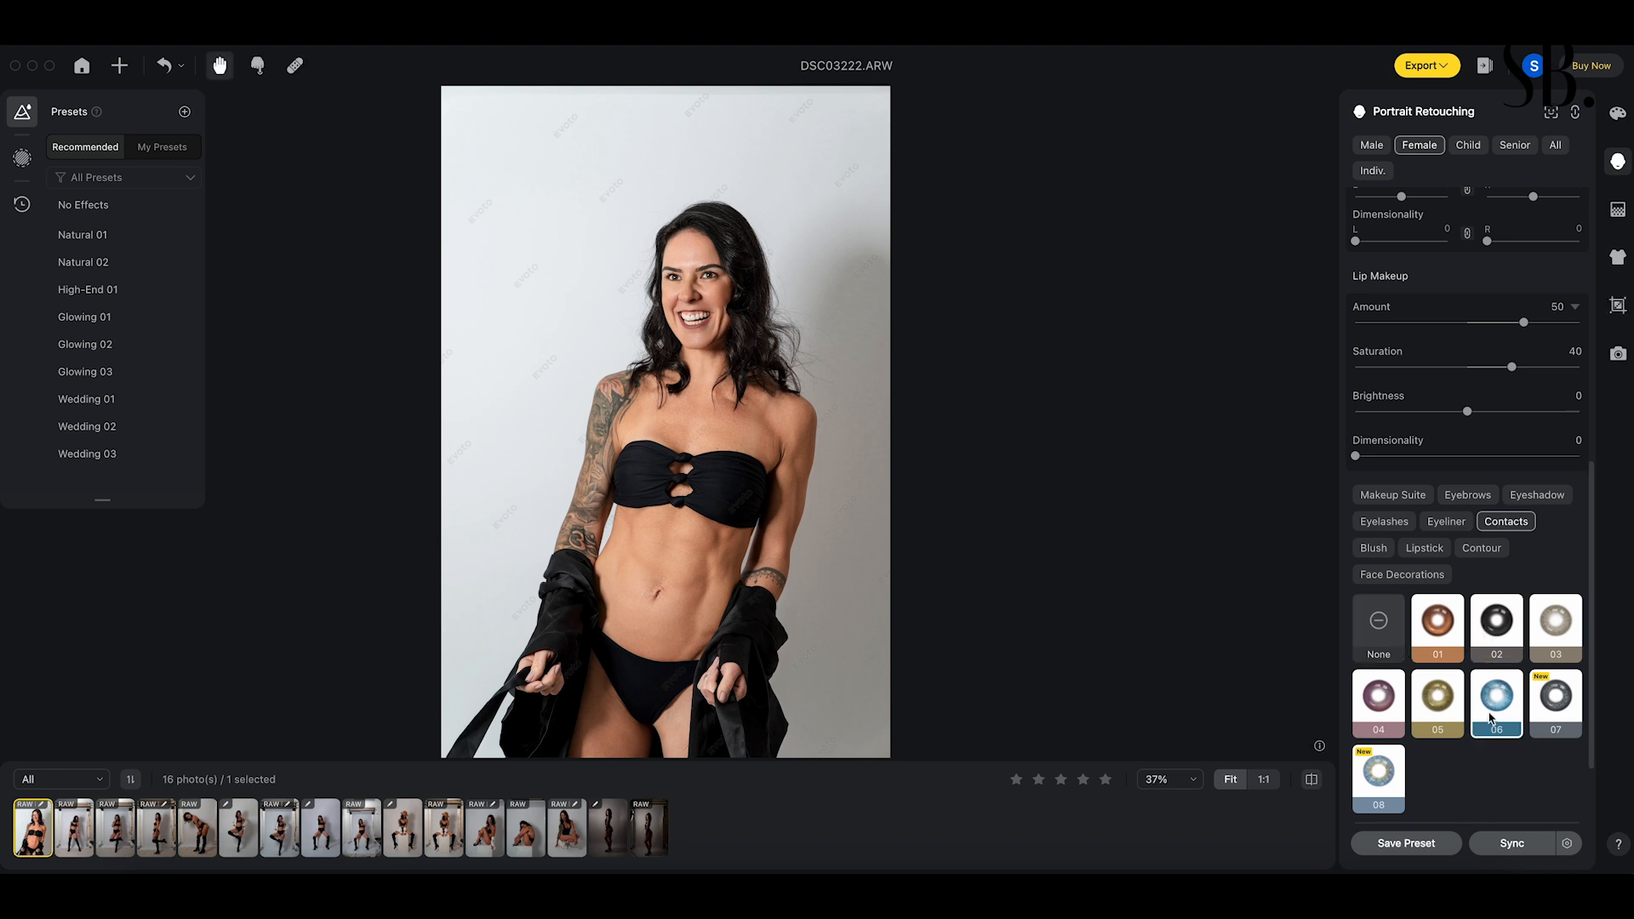
pyautogui.click(1379, 776)
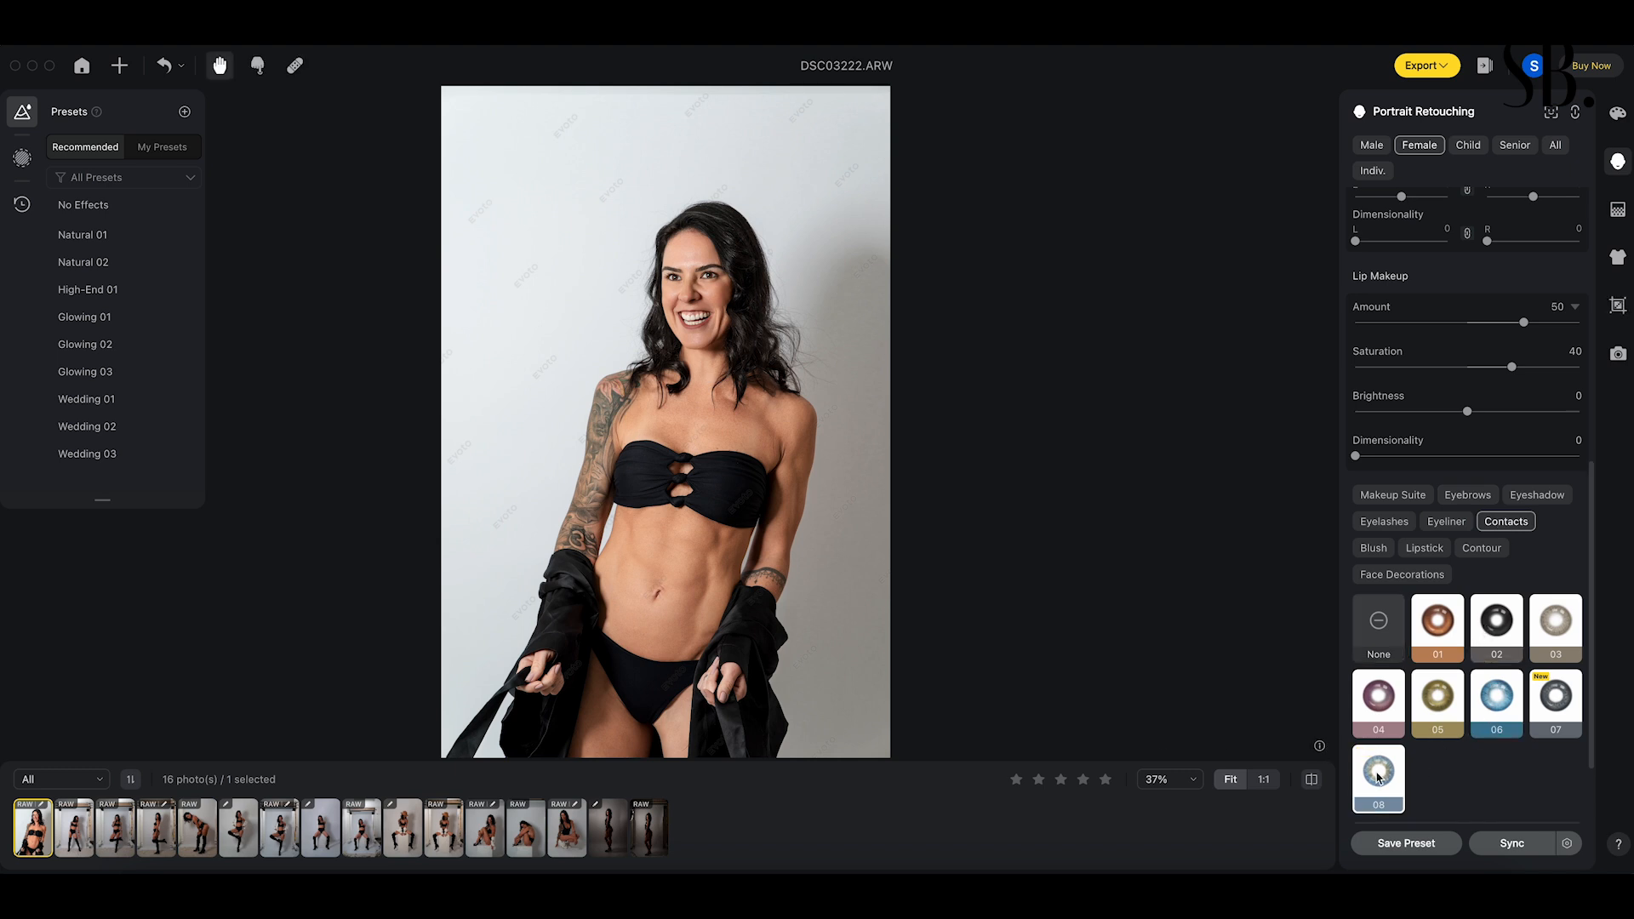
pyautogui.click(1378, 725)
pyautogui.click(1560, 718)
pyautogui.click(1364, 634)
# - Try blush styles 01 through 09 on the woman's cheeks
pyautogui.click(1377, 550)
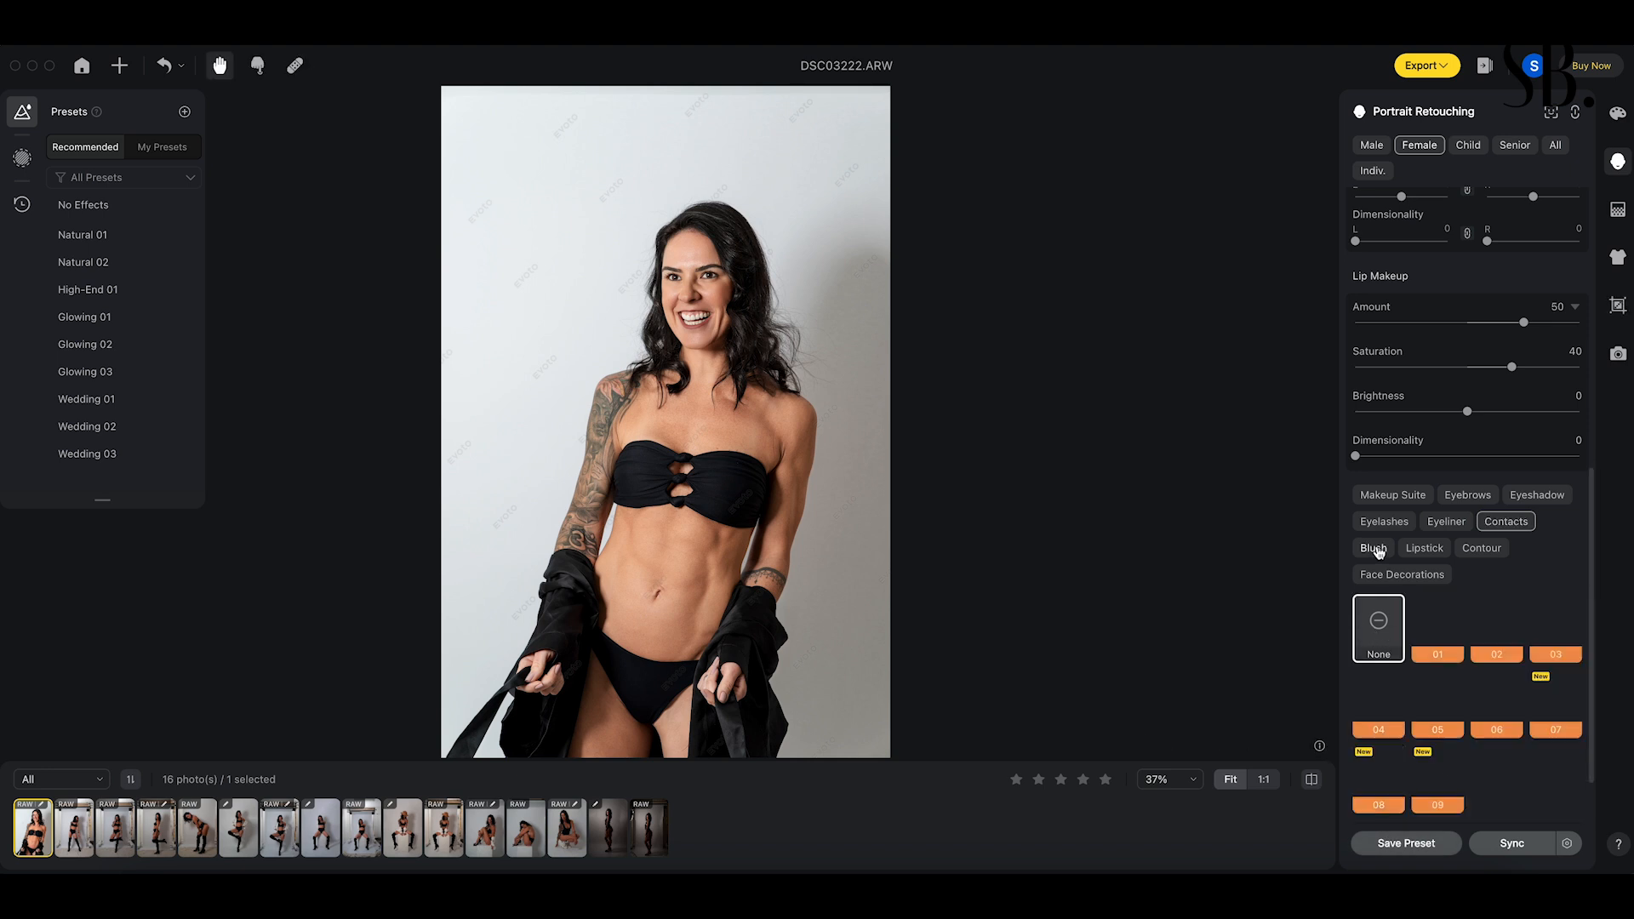
pyautogui.click(1438, 633)
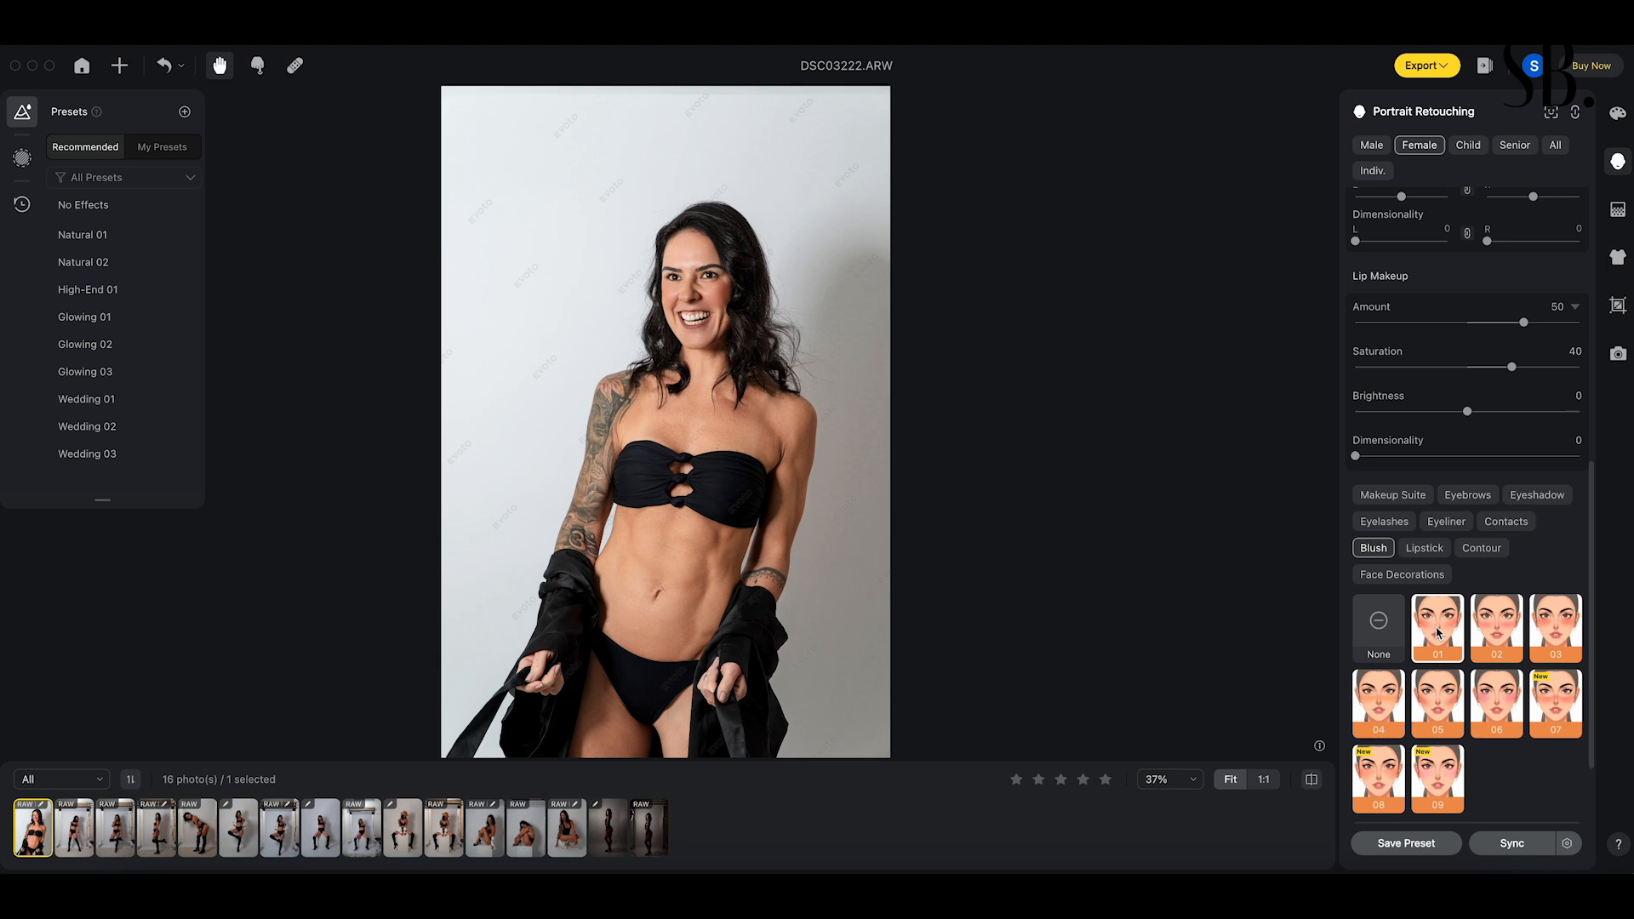
pyautogui.click(1503, 628)
pyautogui.click(1561, 634)
pyautogui.click(1544, 710)
pyautogui.click(1505, 707)
pyautogui.click(1573, 711)
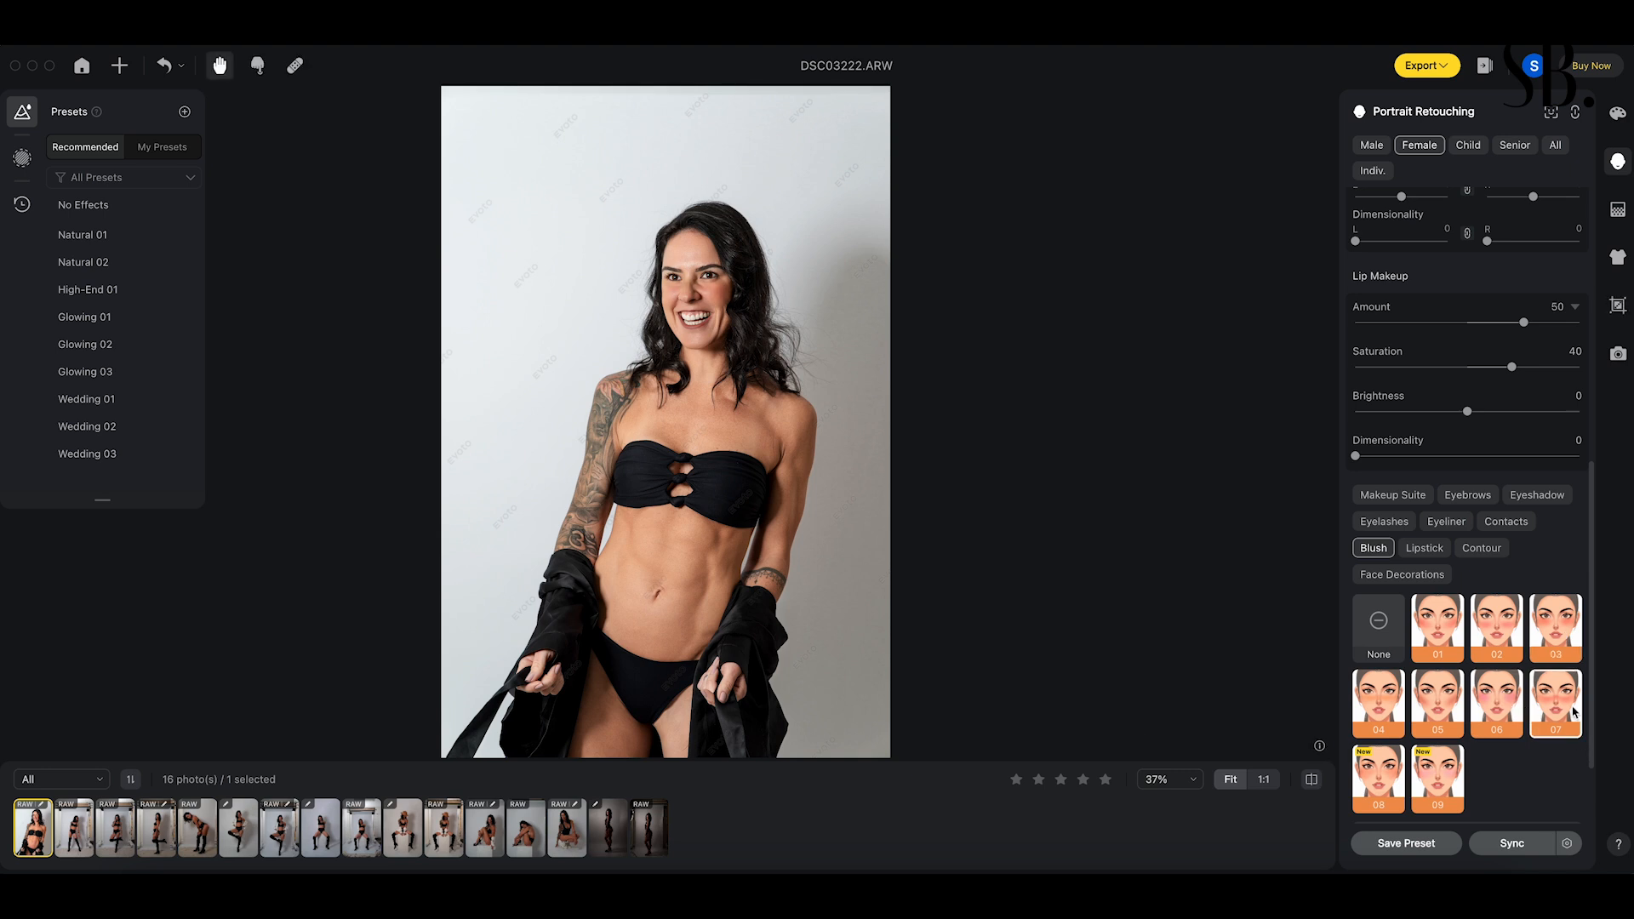
pyautogui.click(1432, 715)
pyautogui.click(1389, 712)
pyautogui.click(1386, 800)
pyautogui.click(1458, 790)
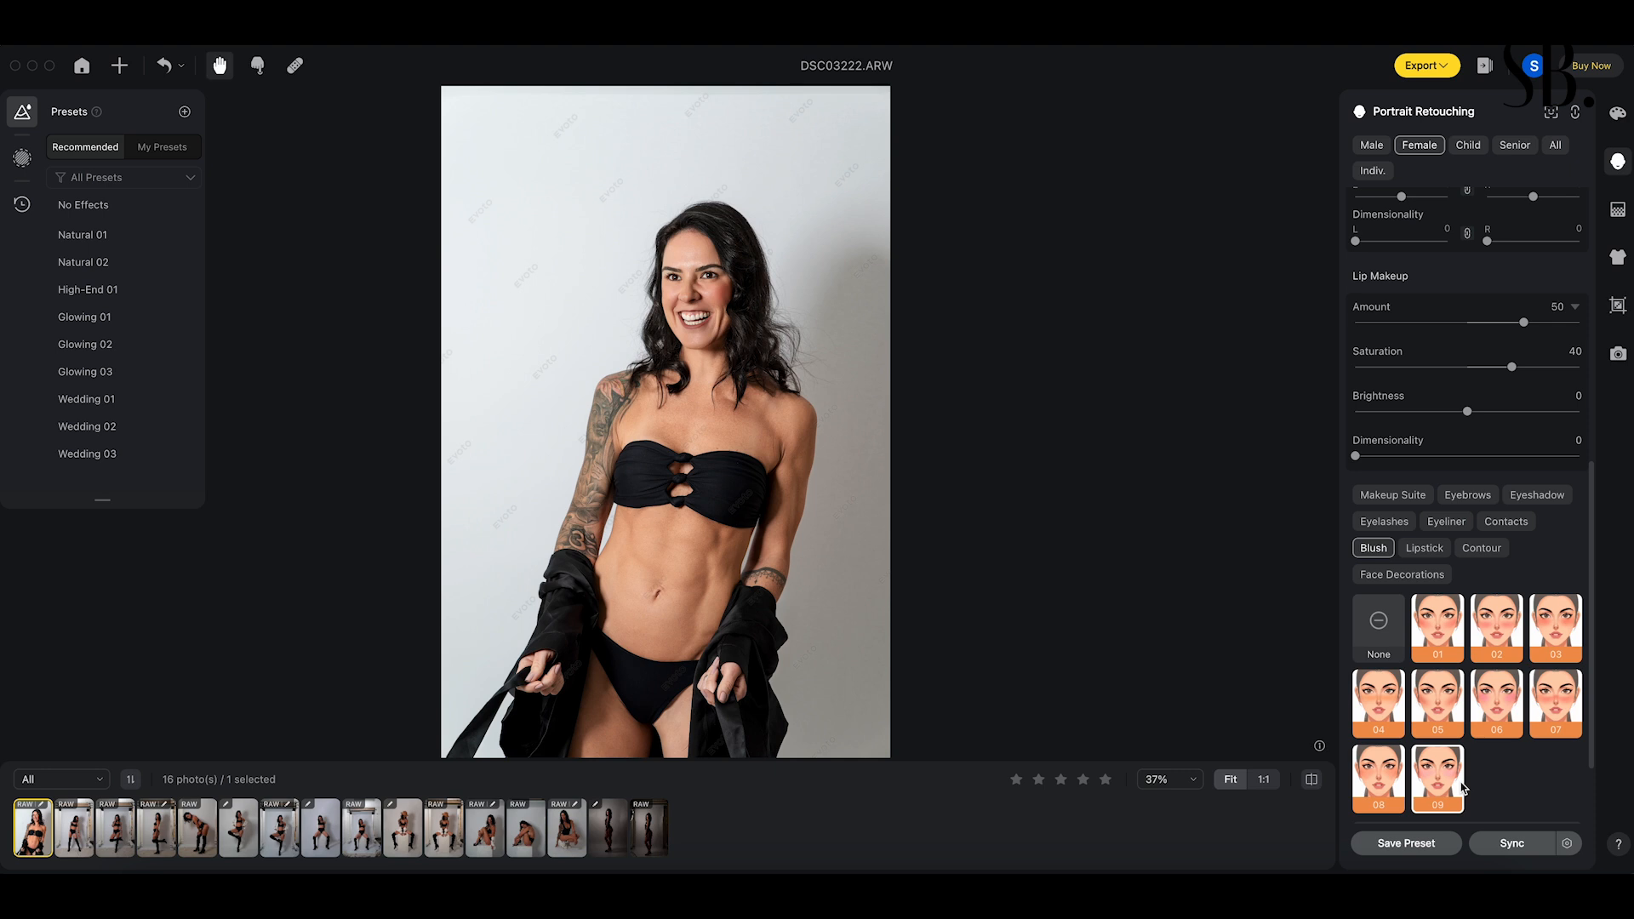
# - Apply blush style 01 with an amount of 45 and compare the result with the original photo
pyautogui.click(1438, 628)
pyautogui.scroll(-3, 1439, 634)
pyautogui.moveTo(1478, 730)
pyautogui.mouseDown()
pyautogui.moveTo(1533, 730)
pyautogui.moveTo(1471, 730)
pyautogui.mouseUp()
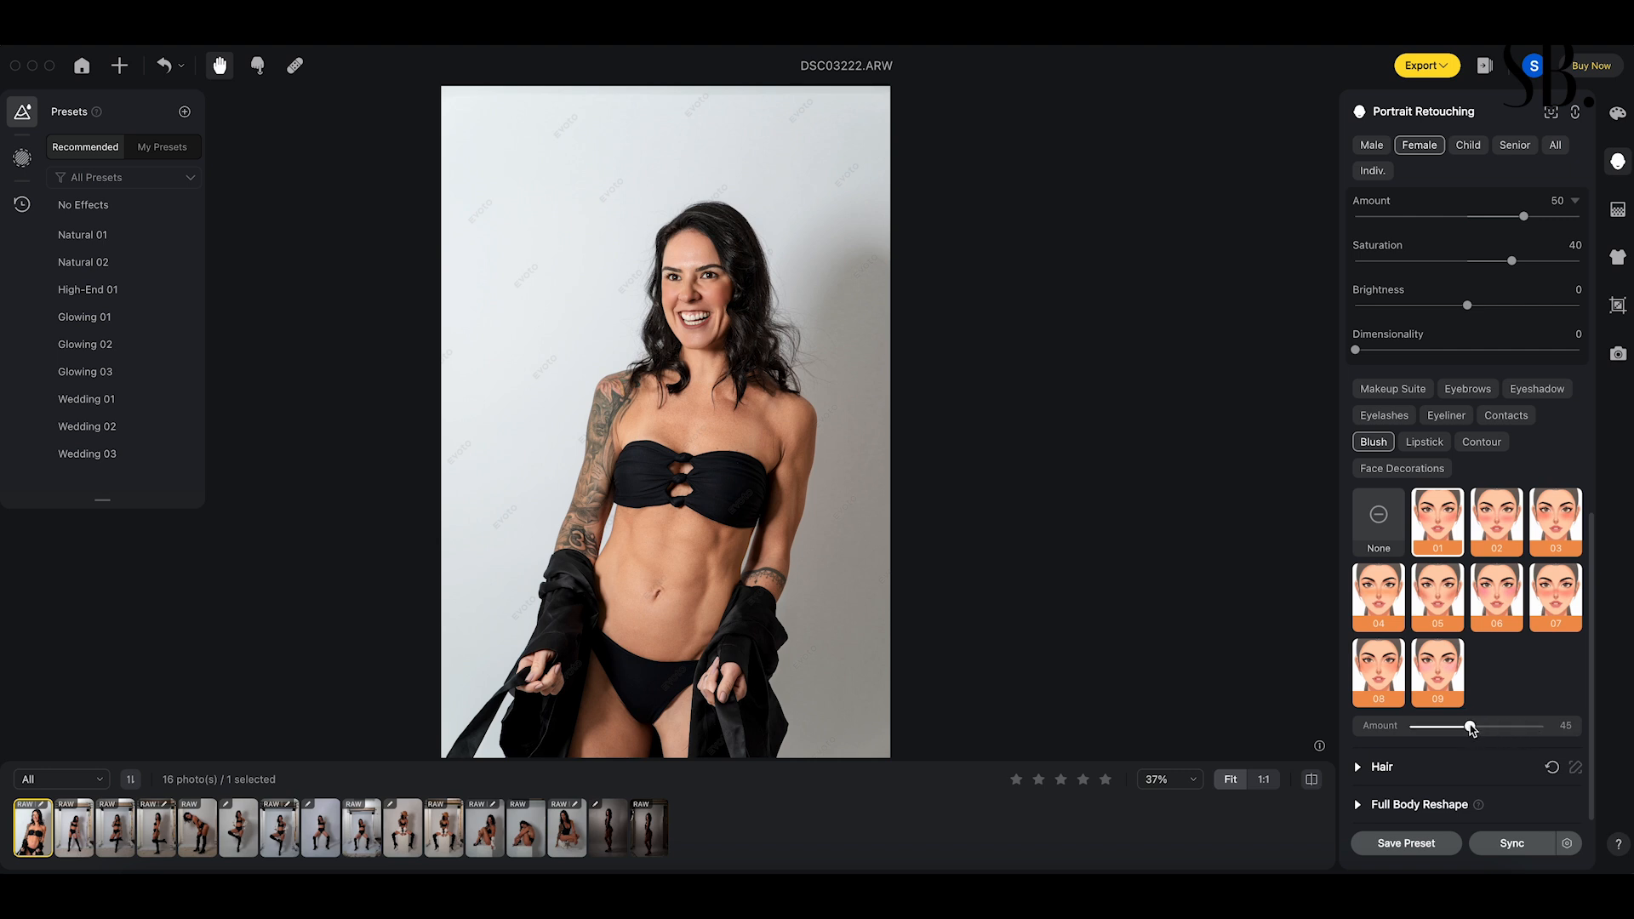
pyautogui.scroll(3, 1496, 574)
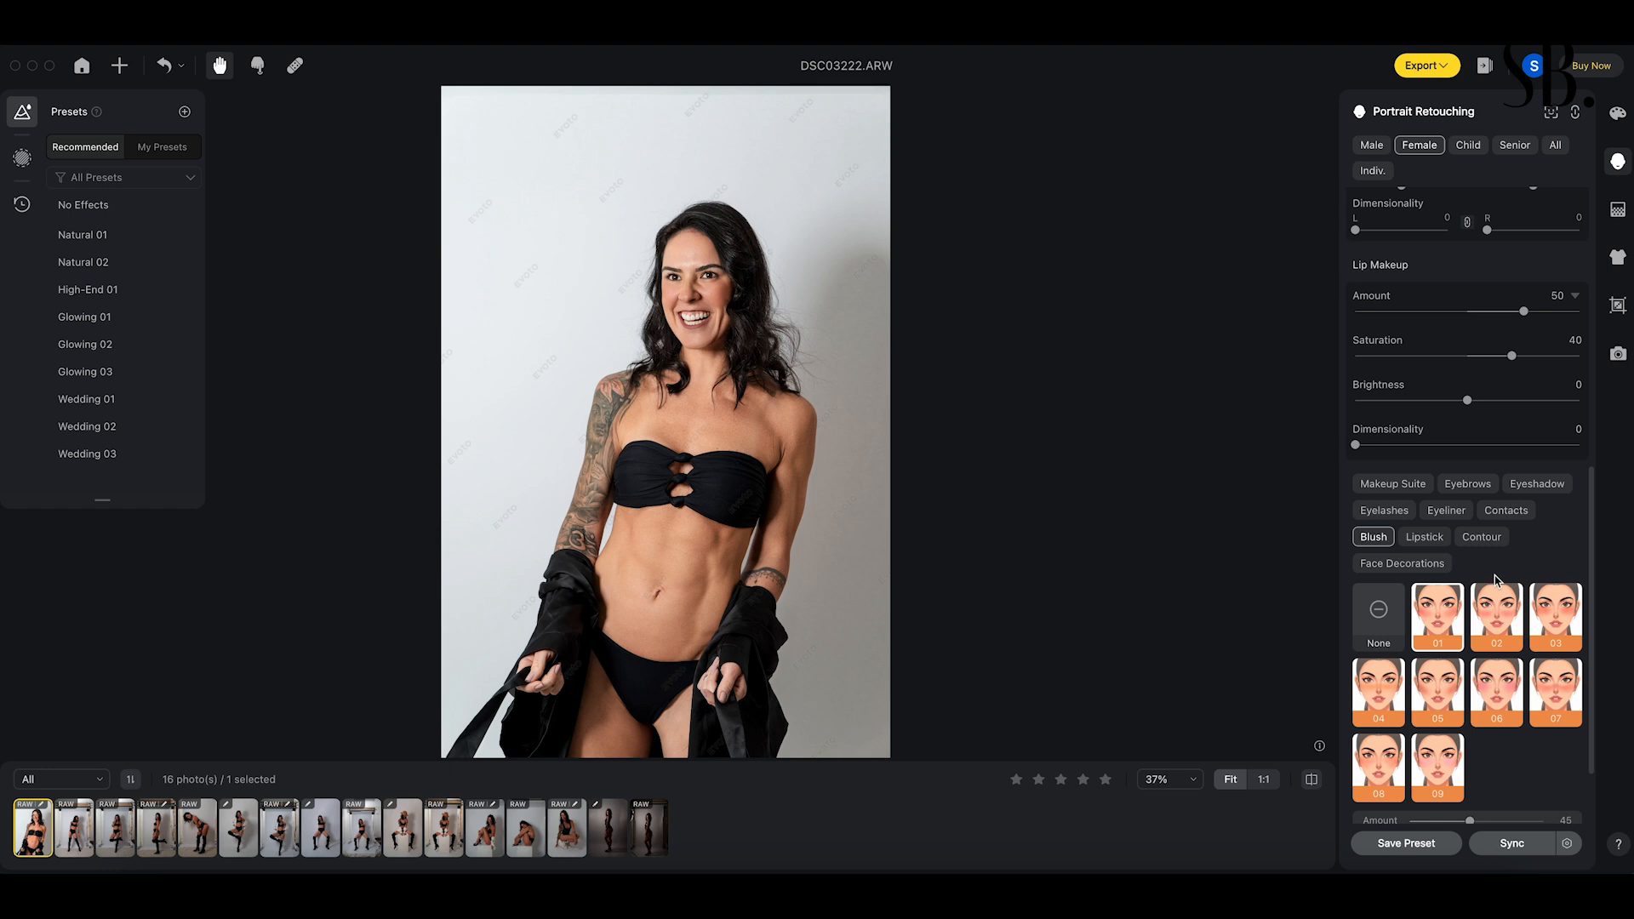
pyautogui.click(1311, 779)
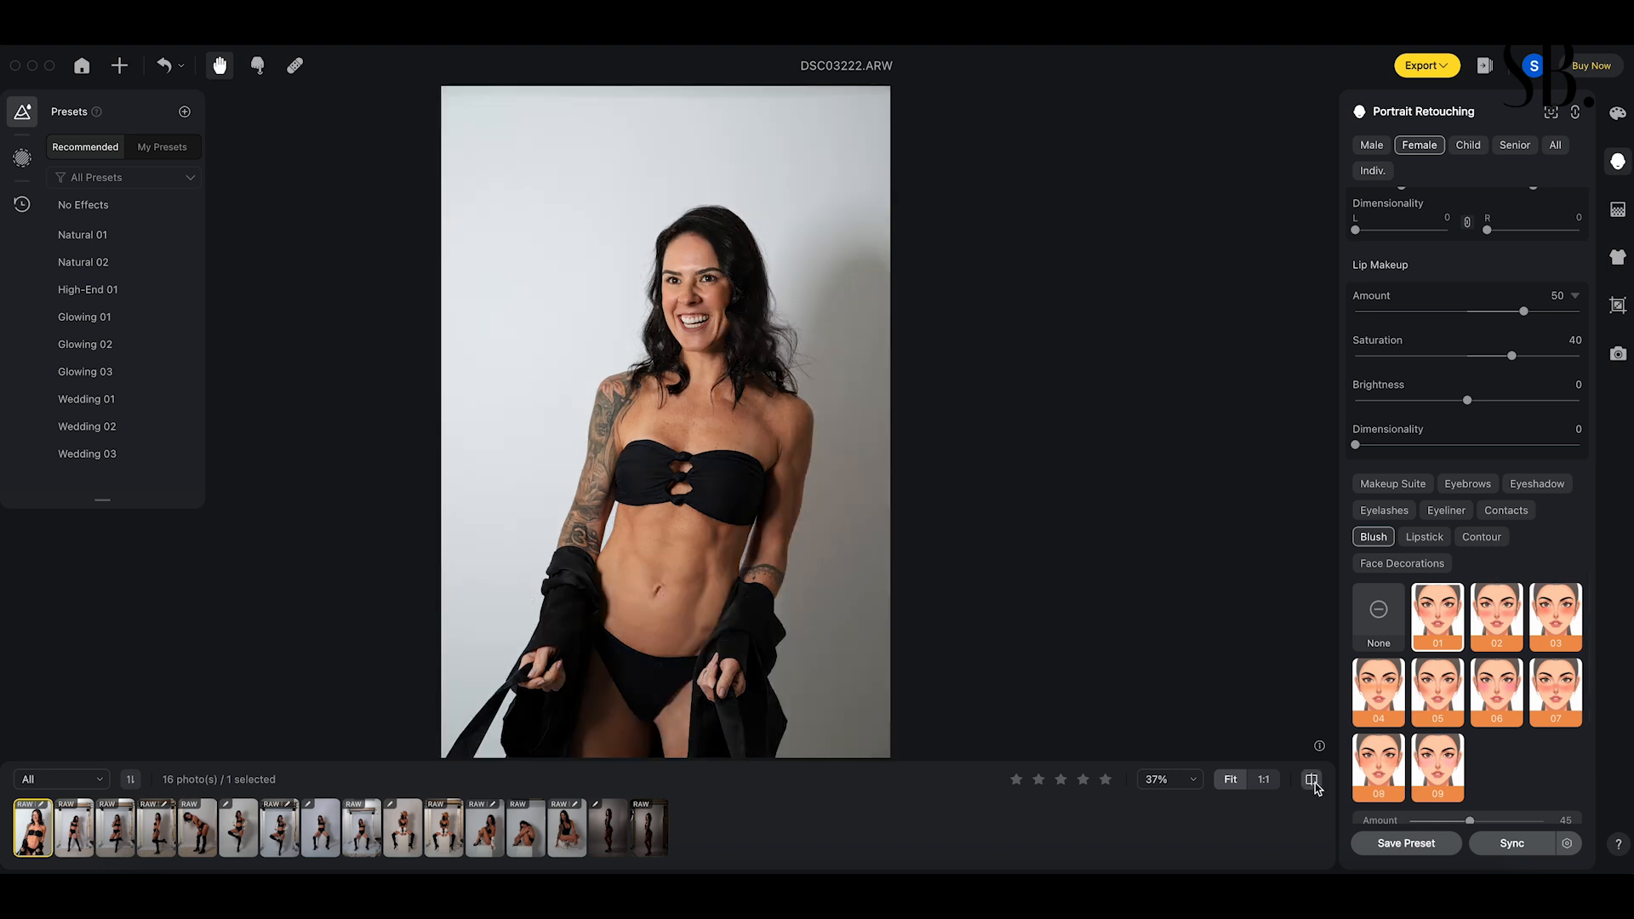
pyautogui.scroll(1, 1489, 779)
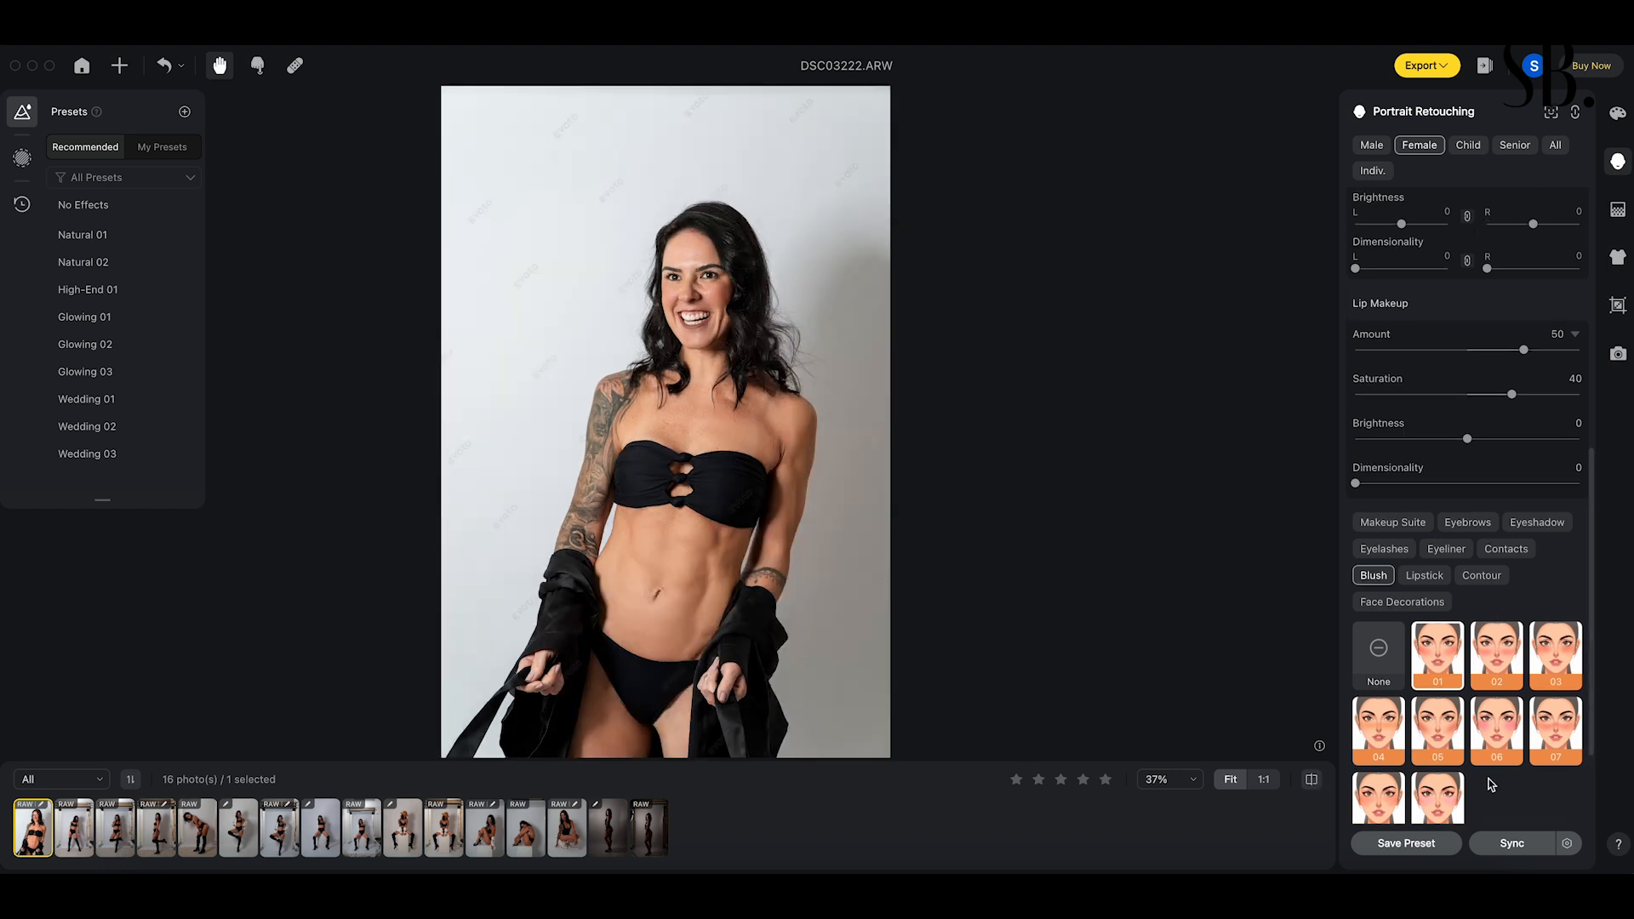
# - Try lipstick shades 01 to 05, 07 and 09 to 11 on the lips and set the lipstick back to None
pyautogui.click(1422, 575)
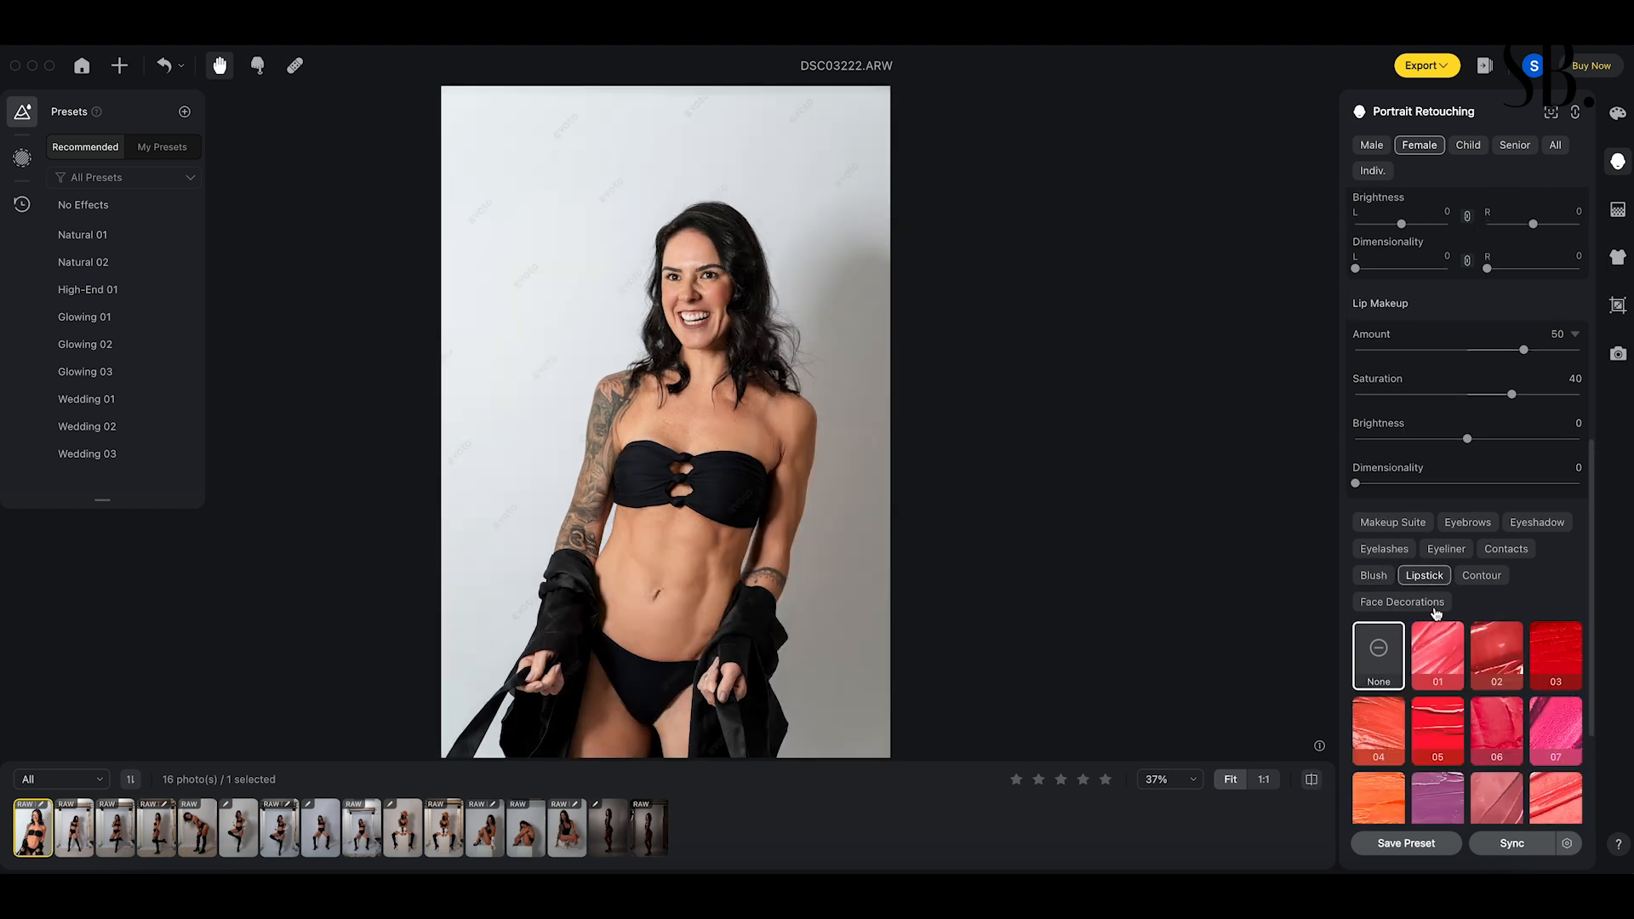
pyautogui.click(1439, 677)
pyautogui.click(1499, 666)
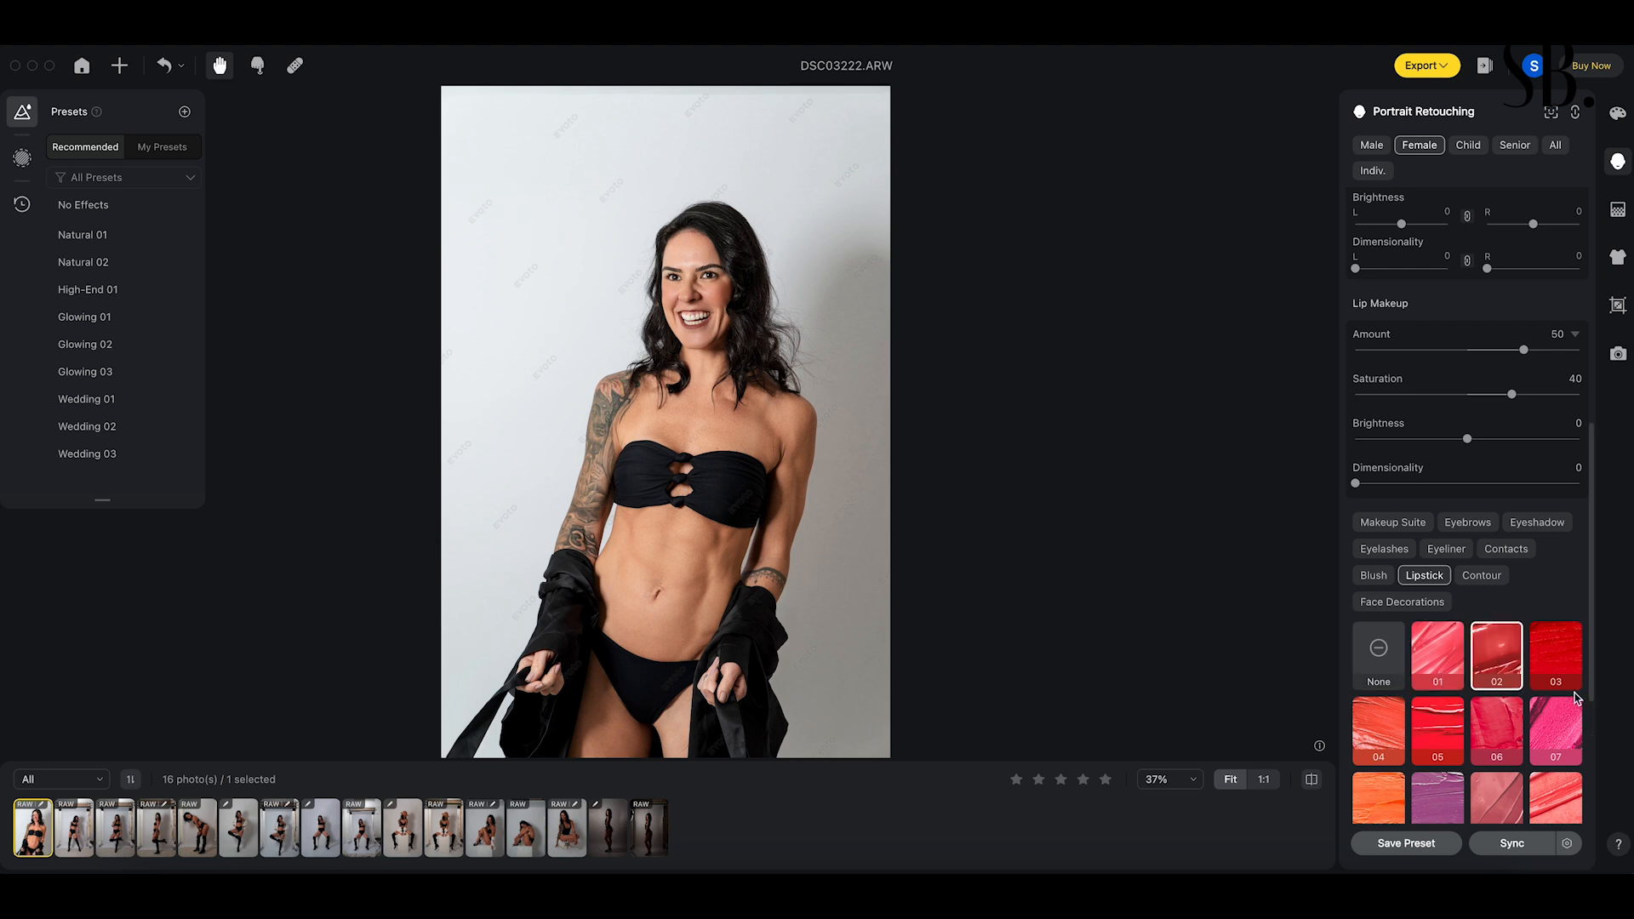
pyautogui.click(1557, 672)
pyautogui.click(1537, 735)
pyautogui.click(1426, 732)
pyautogui.click(1395, 737)
pyautogui.scroll(-1, 1393, 737)
pyautogui.scroll(-2, 1393, 737)
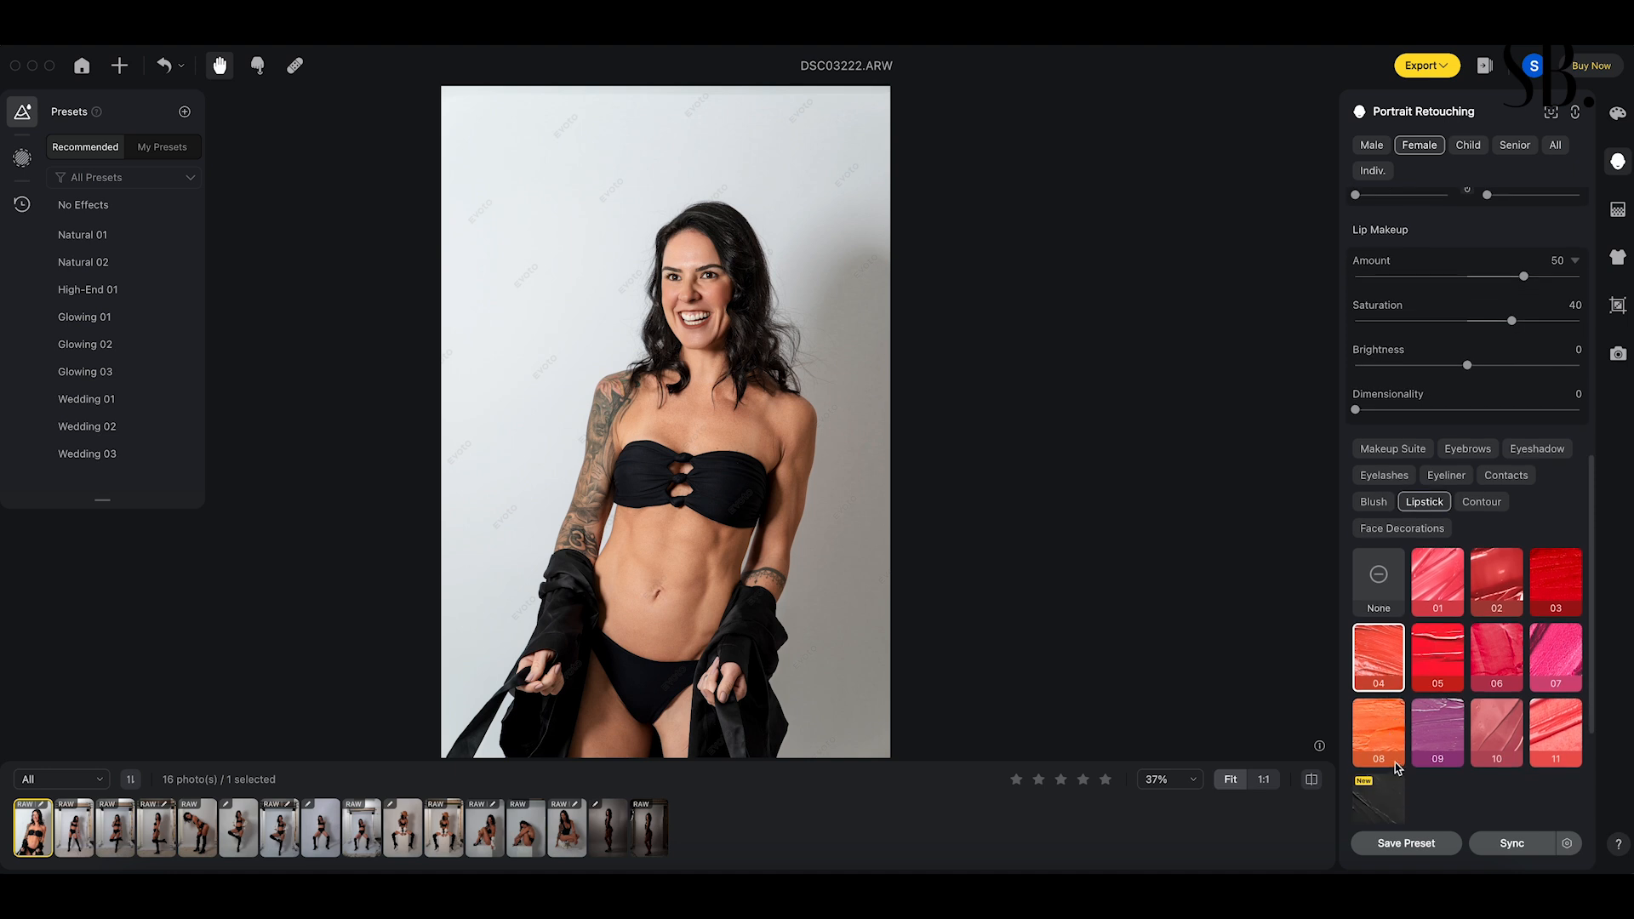
pyautogui.click(1439, 732)
pyautogui.click(1502, 731)
pyautogui.click(1545, 730)
pyautogui.click(1379, 591)
# - Try contour styles 01 through 06 on the face and set the contour back to None
pyautogui.click(1483, 506)
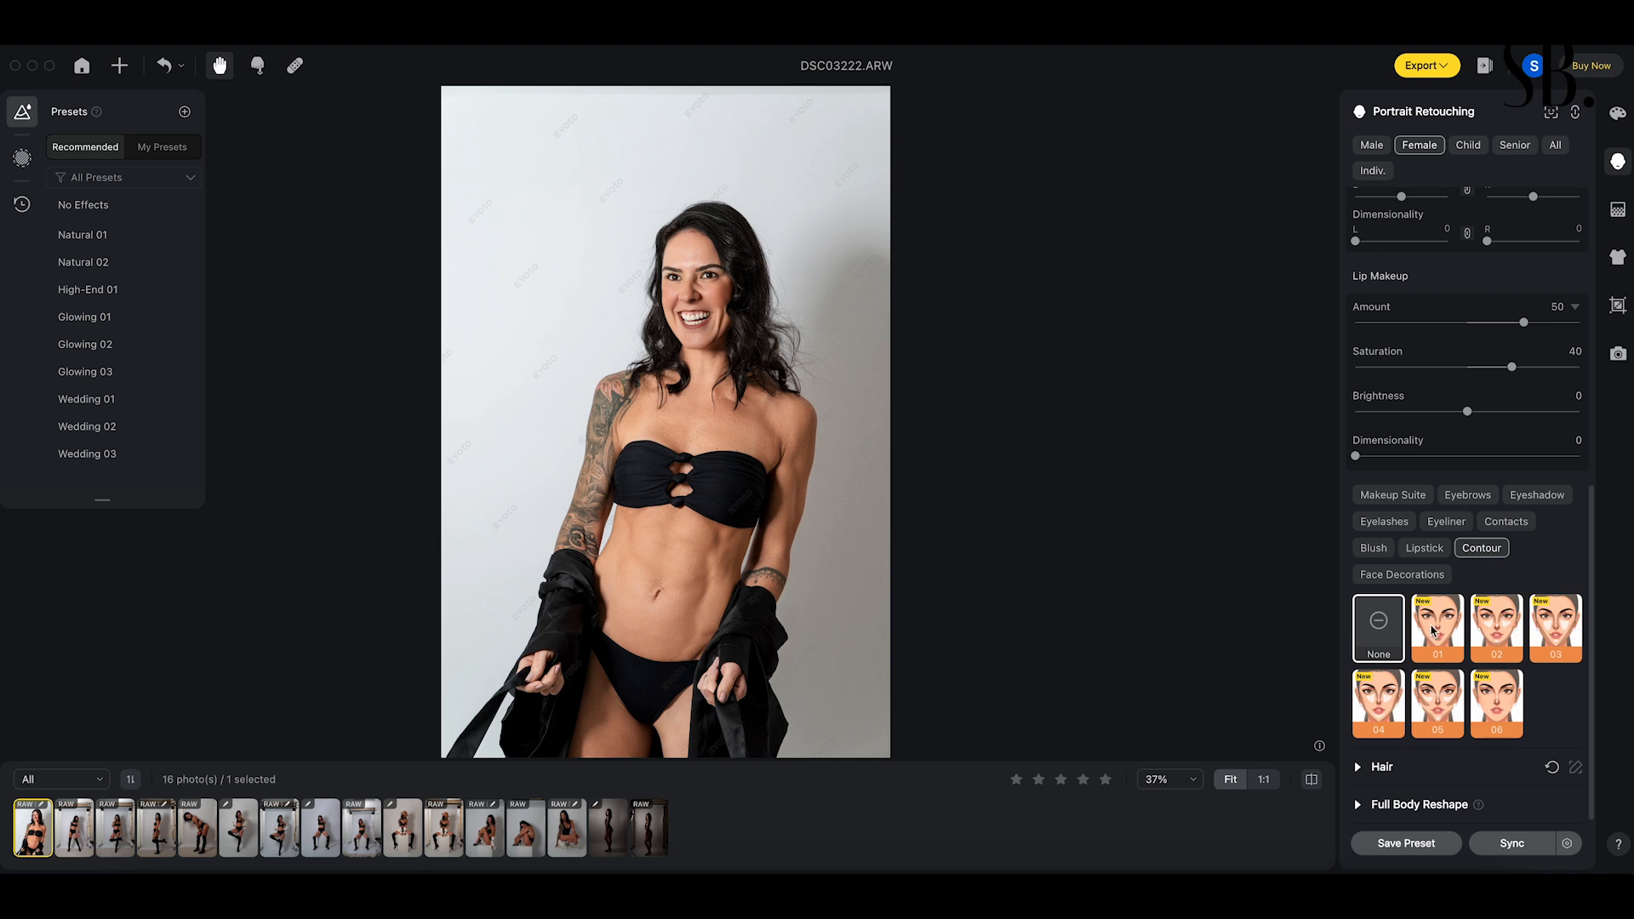
pyautogui.click(1434, 630)
pyautogui.click(1504, 637)
pyautogui.click(1546, 645)
pyautogui.click(1493, 702)
pyautogui.click(1444, 709)
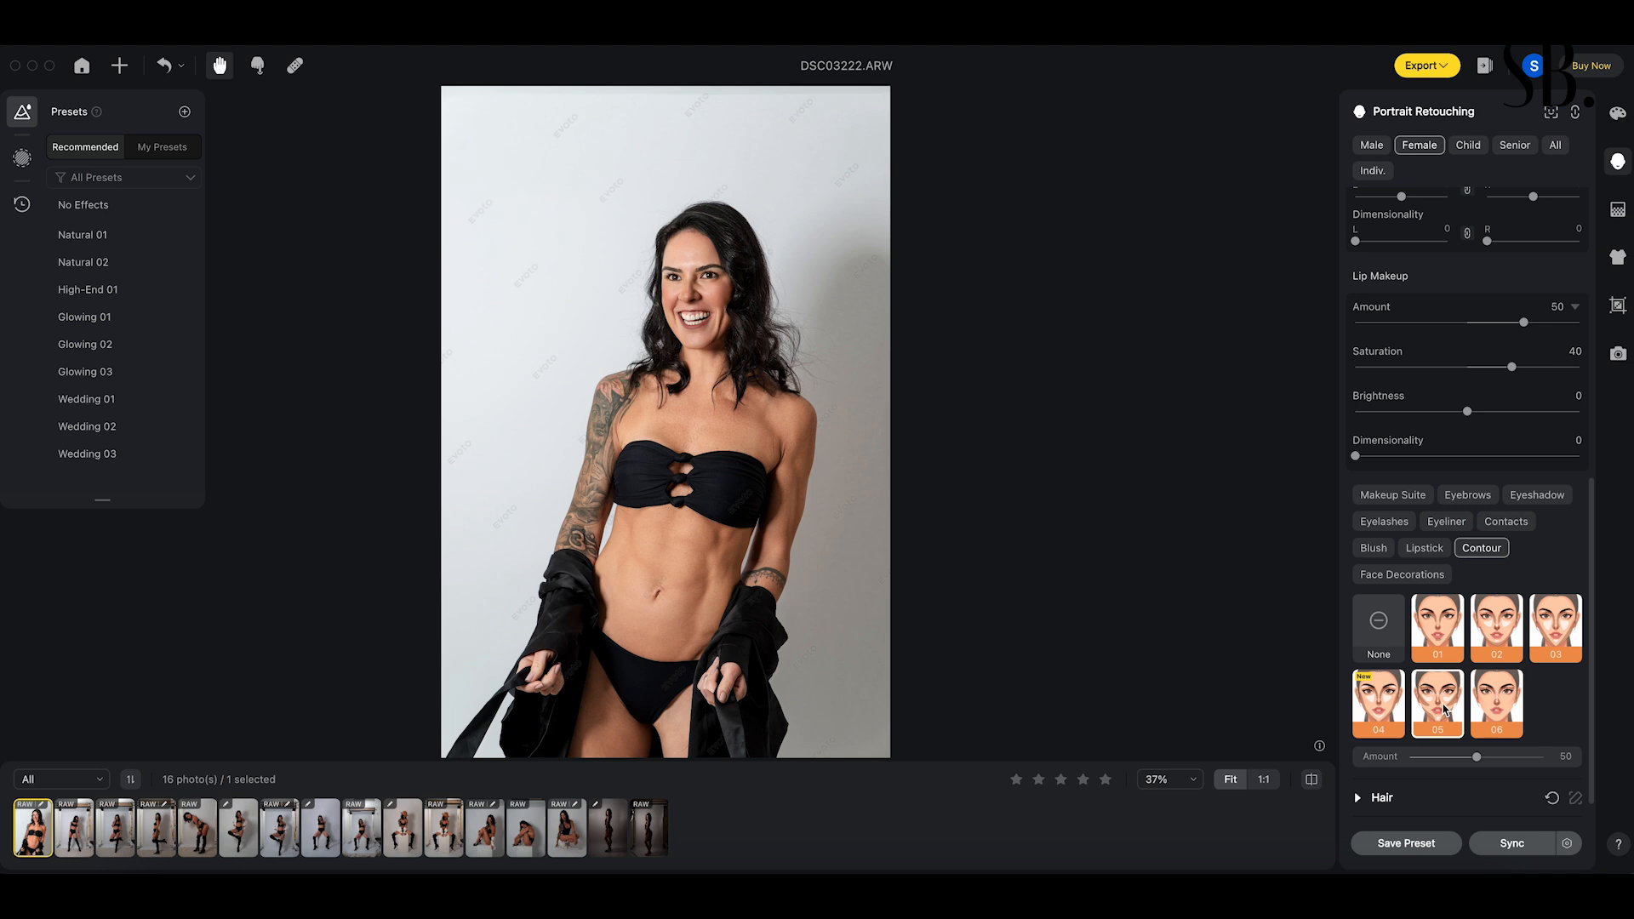
pyautogui.click(1383, 703)
pyautogui.click(1385, 604)
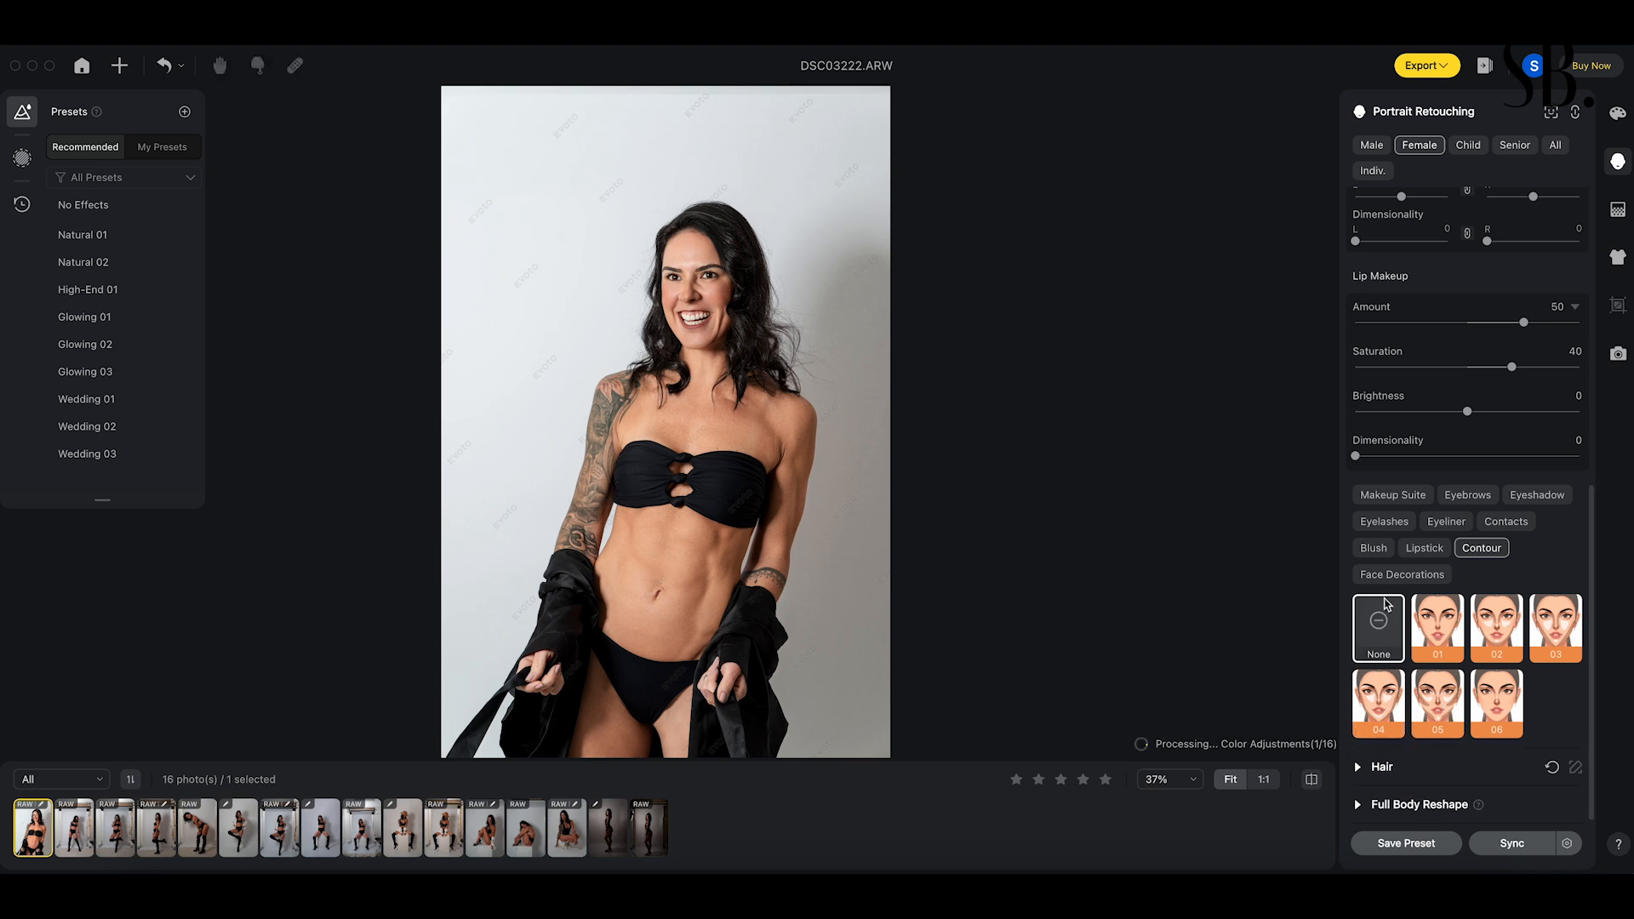
# - Try face decoration 01 on the woman's face and undo it
pyautogui.click(1399, 580)
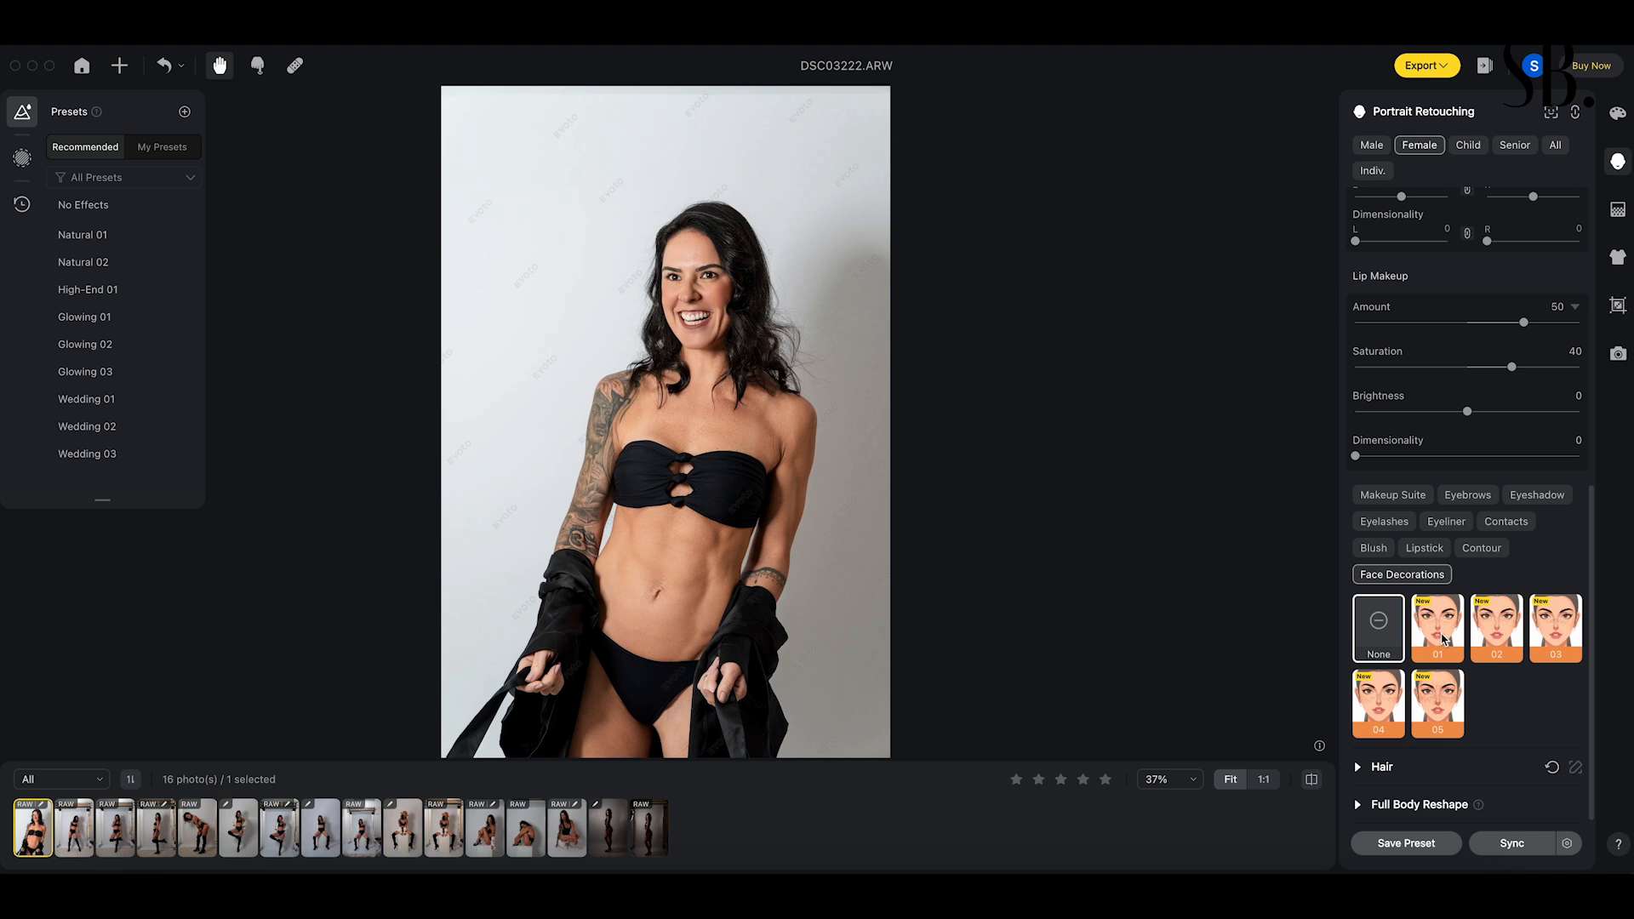
pyautogui.click(1444, 640)
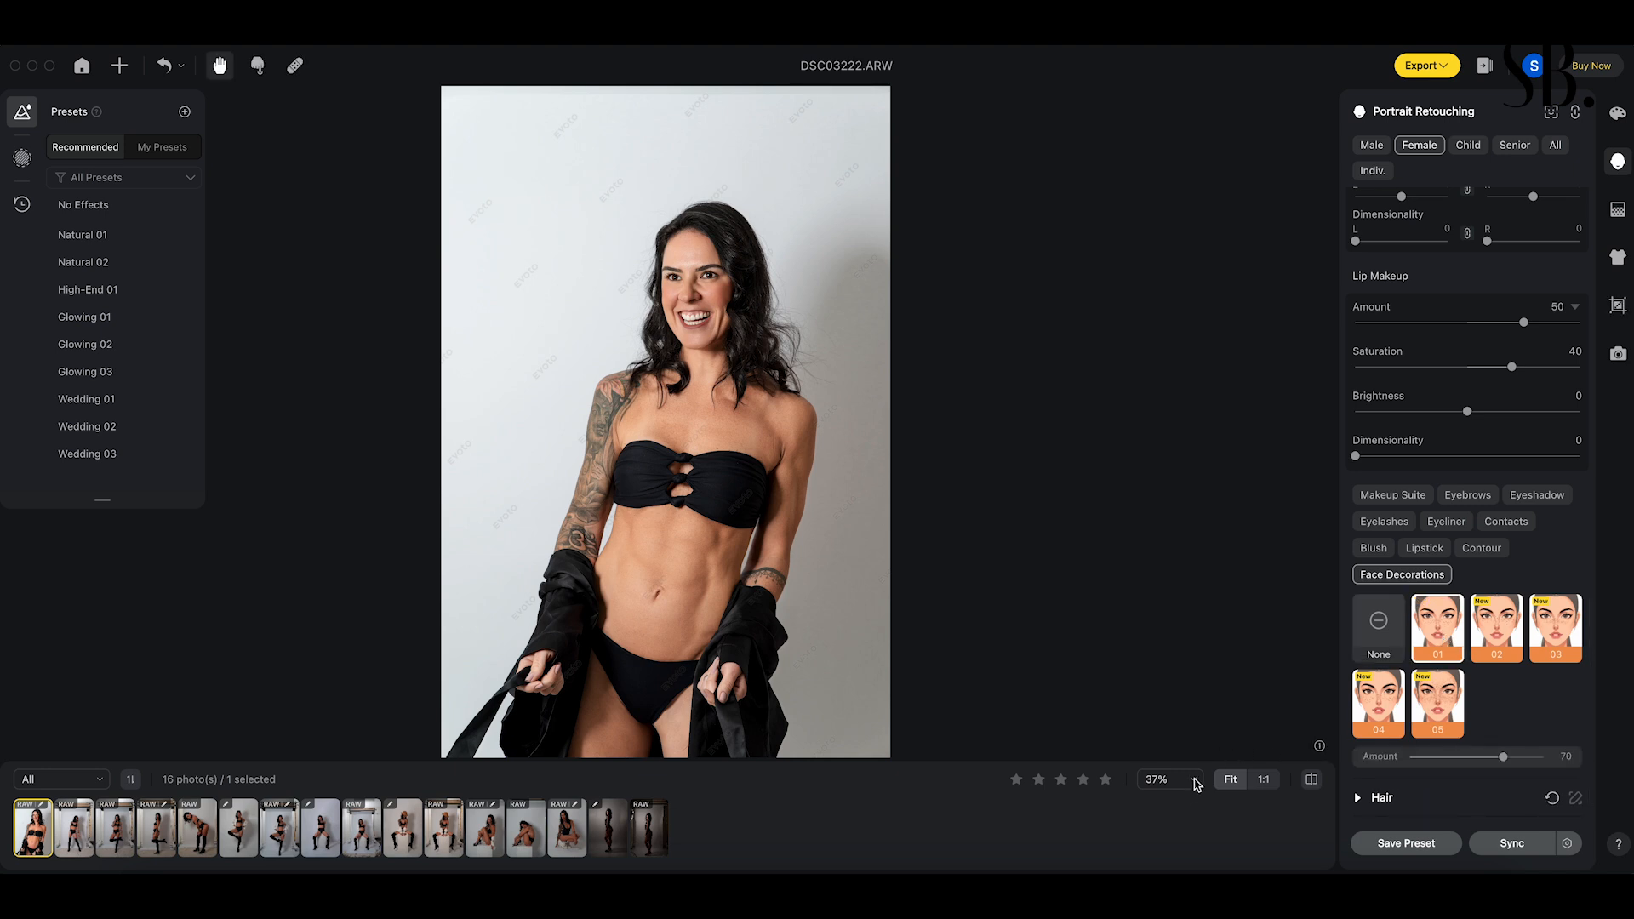
pyautogui.press('super+z')
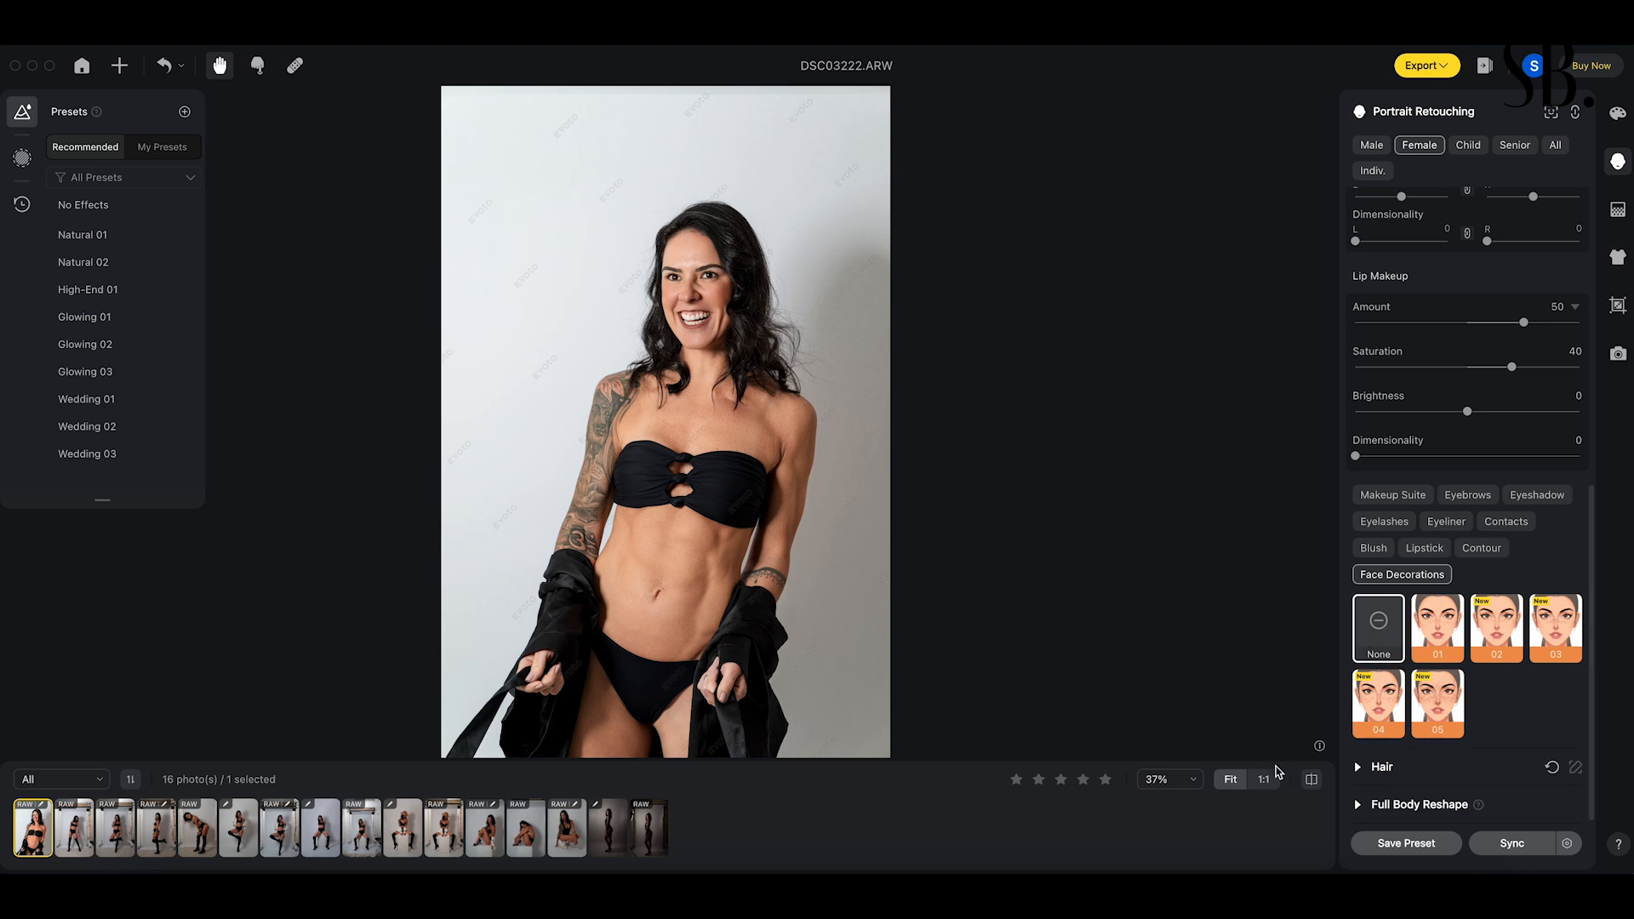
# - Try face decorations 02, 03, 05 and 04 on the face at 100% zoom, raise 04's amount to 100, and reset to None
pyautogui.click(1195, 781)
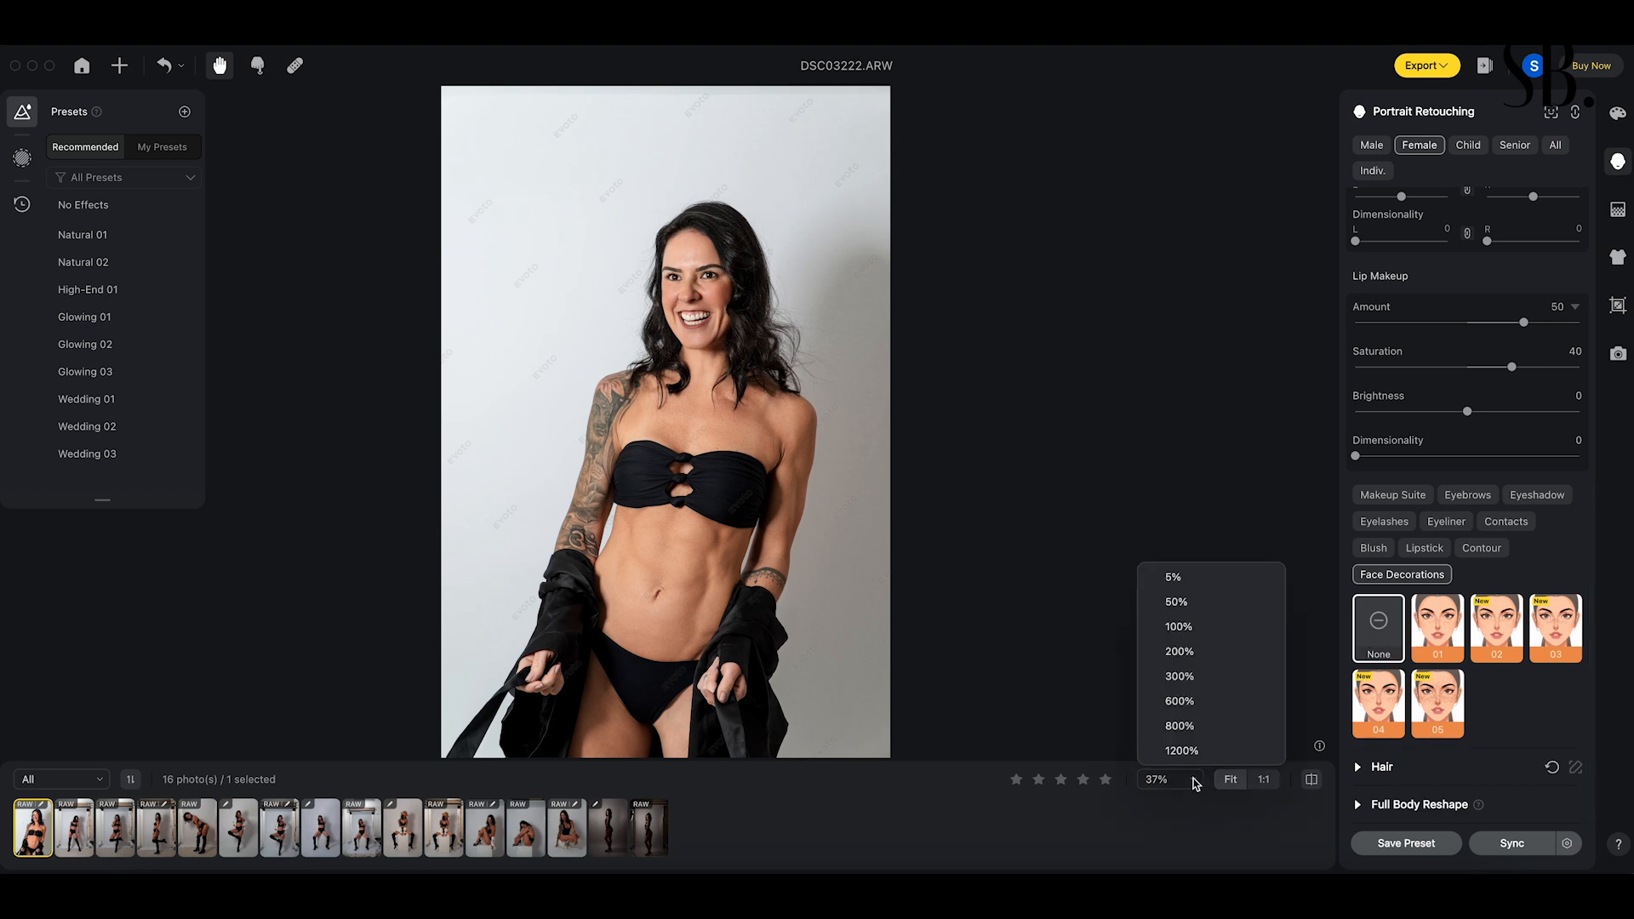
pyautogui.click(1178, 626)
pyautogui.moveTo(675, 346); pyautogui.dragTo(781, 773)
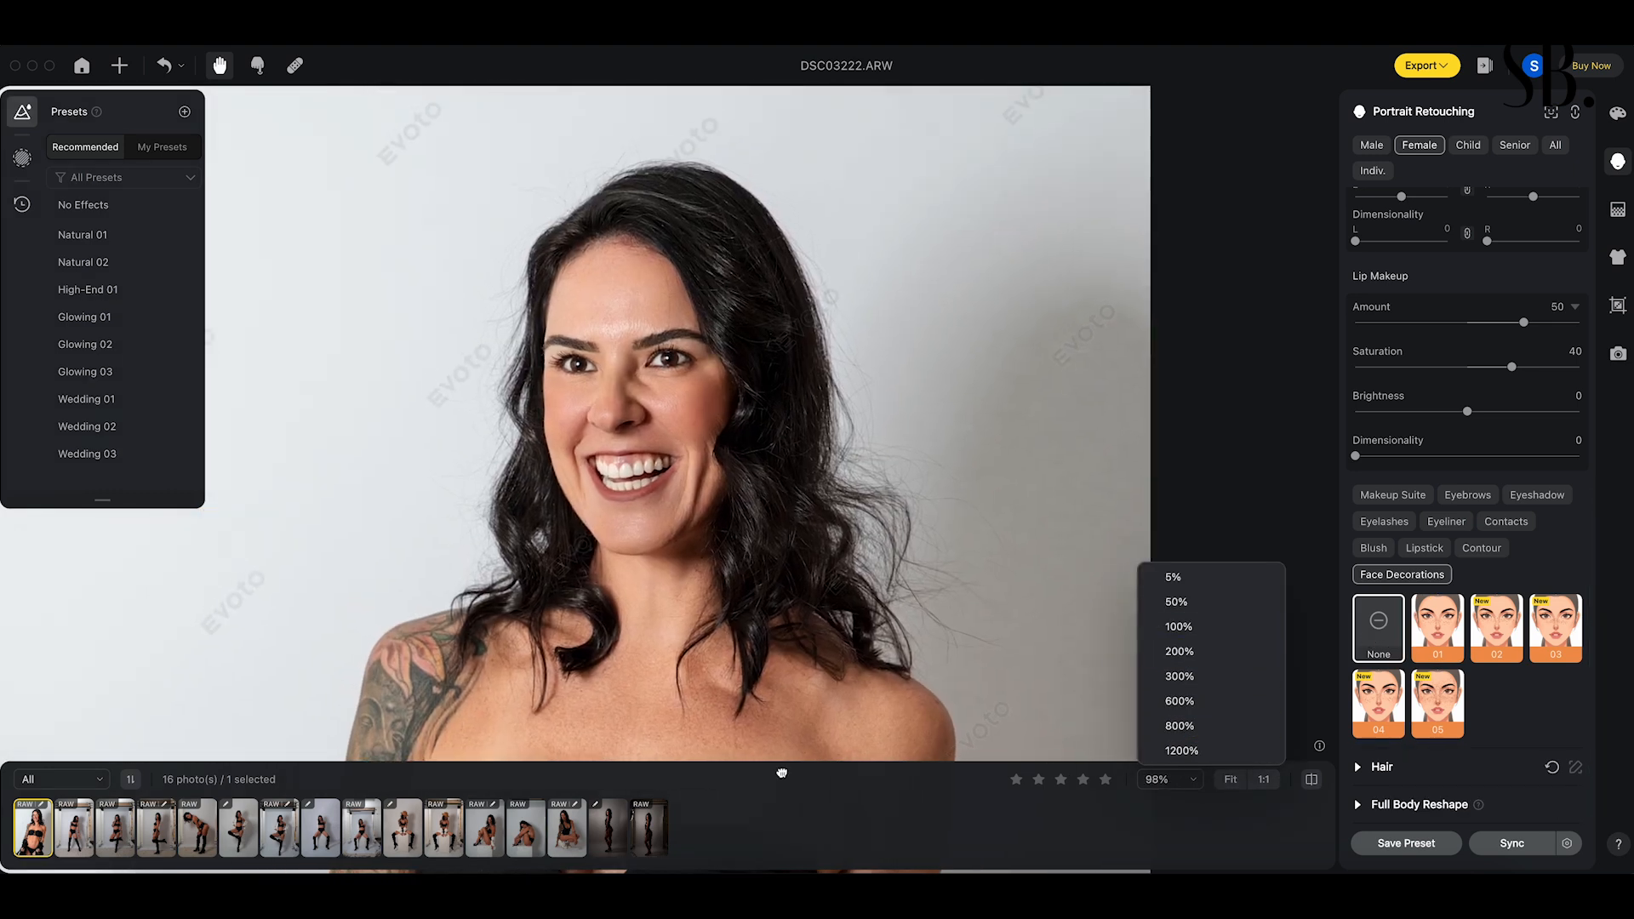
pyautogui.click(1497, 632)
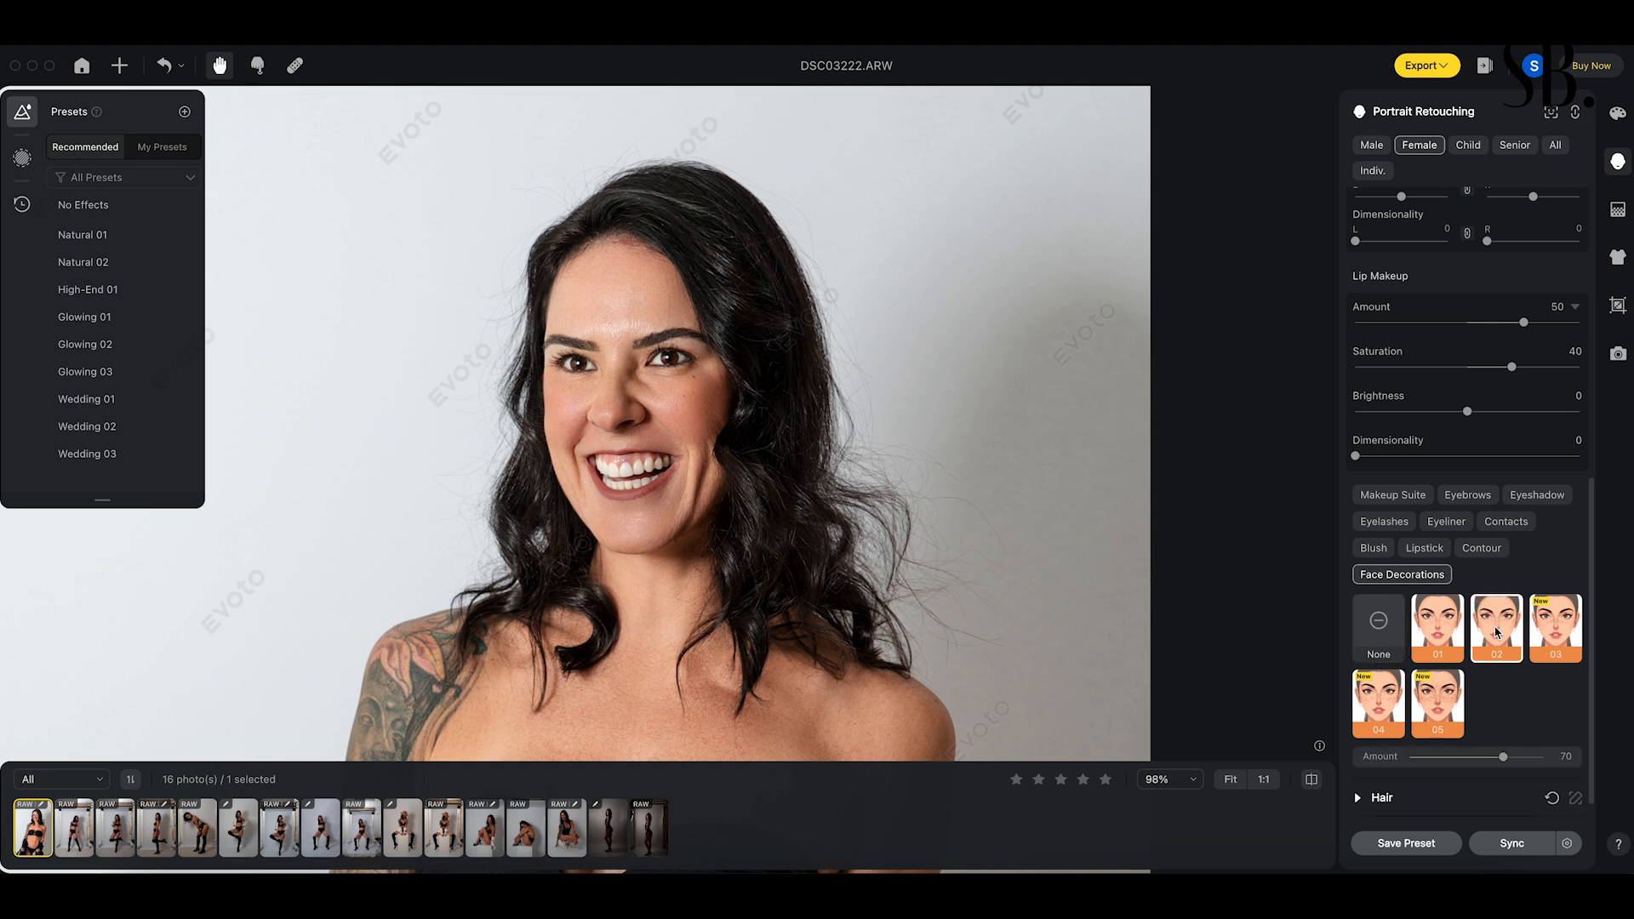
pyautogui.click(1549, 631)
pyautogui.click(1442, 707)
pyautogui.click(1373, 708)
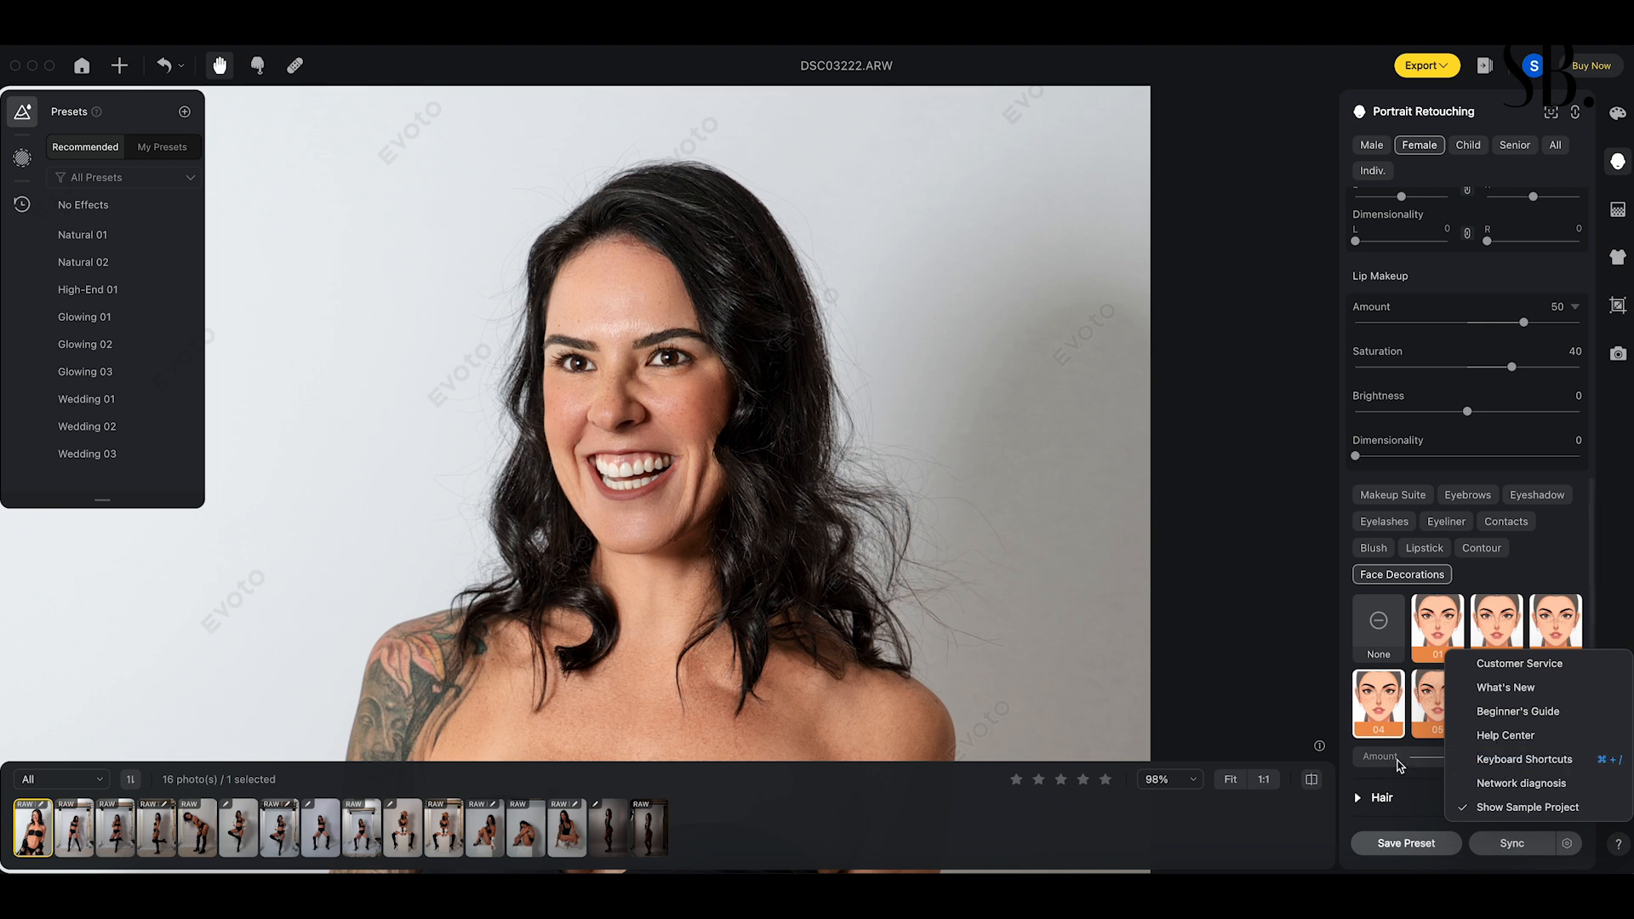
pyautogui.moveTo(1503, 756); pyautogui.dragTo(1579, 763)
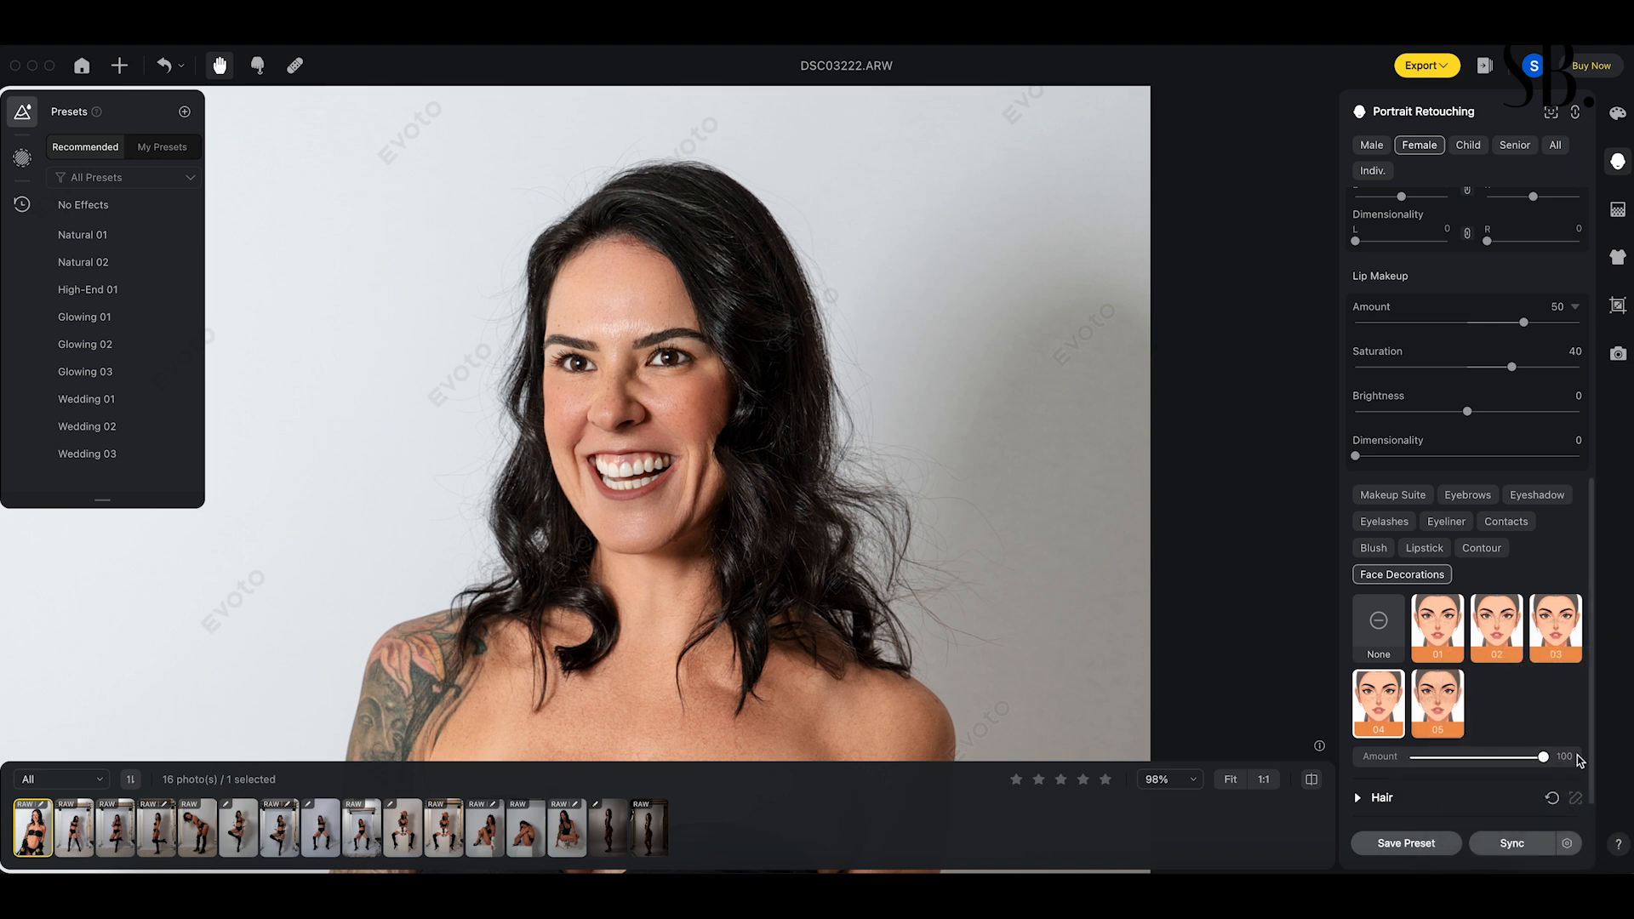
pyautogui.click(1377, 640)
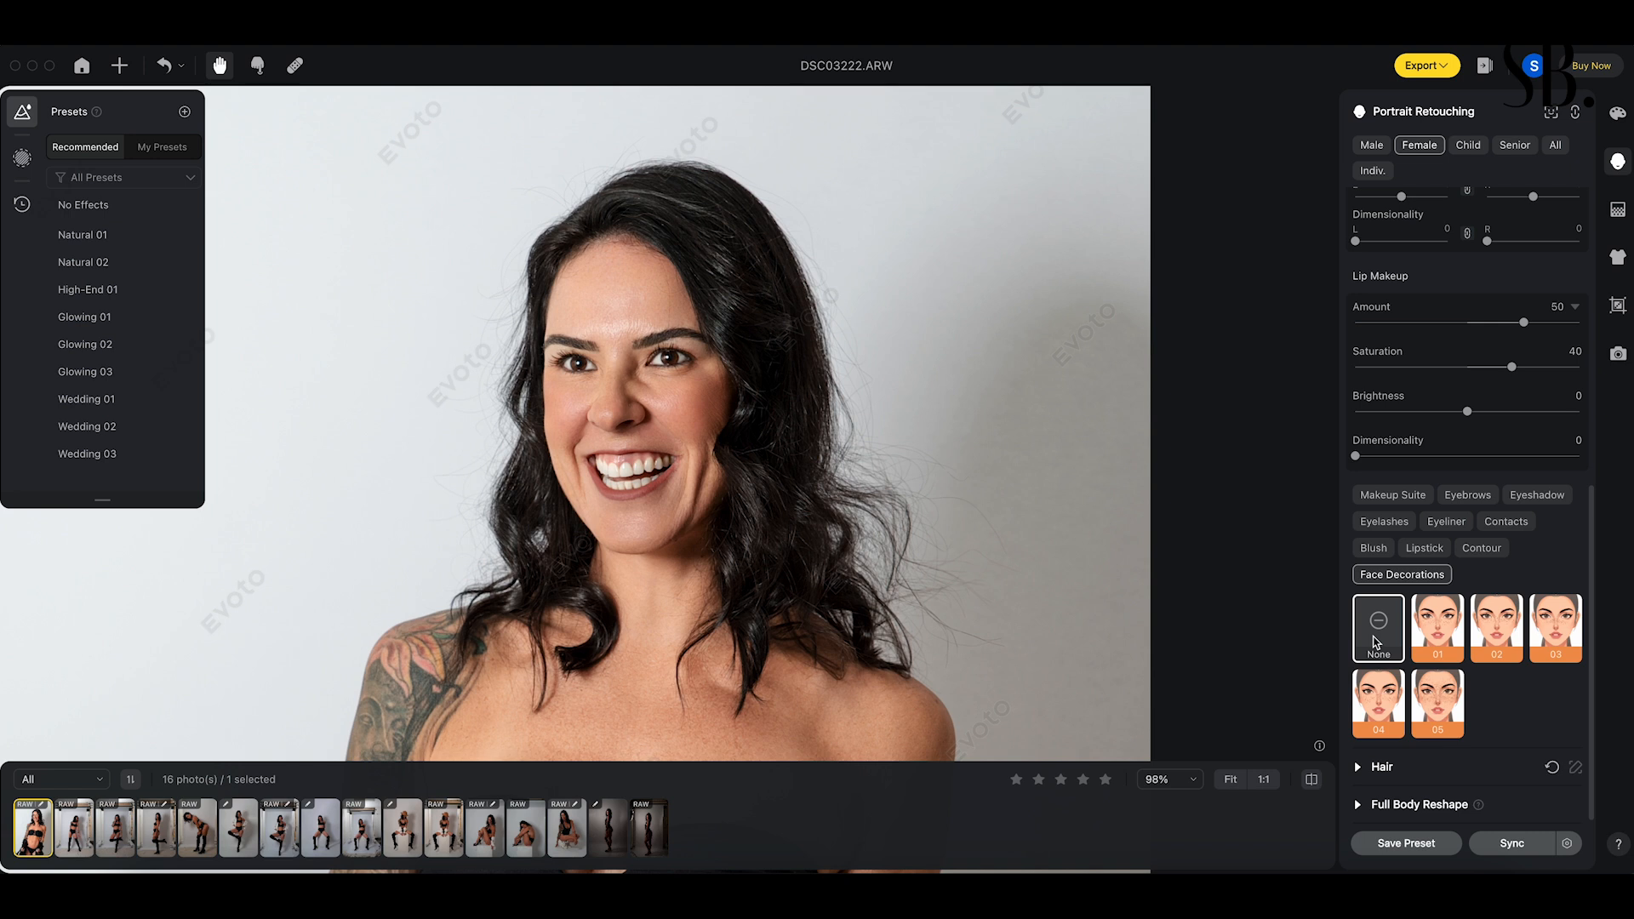
# - Try the Makeup Suite looks Nude, Chic, Sweet and Youthful on the woman's face
pyautogui.click(1390, 495)
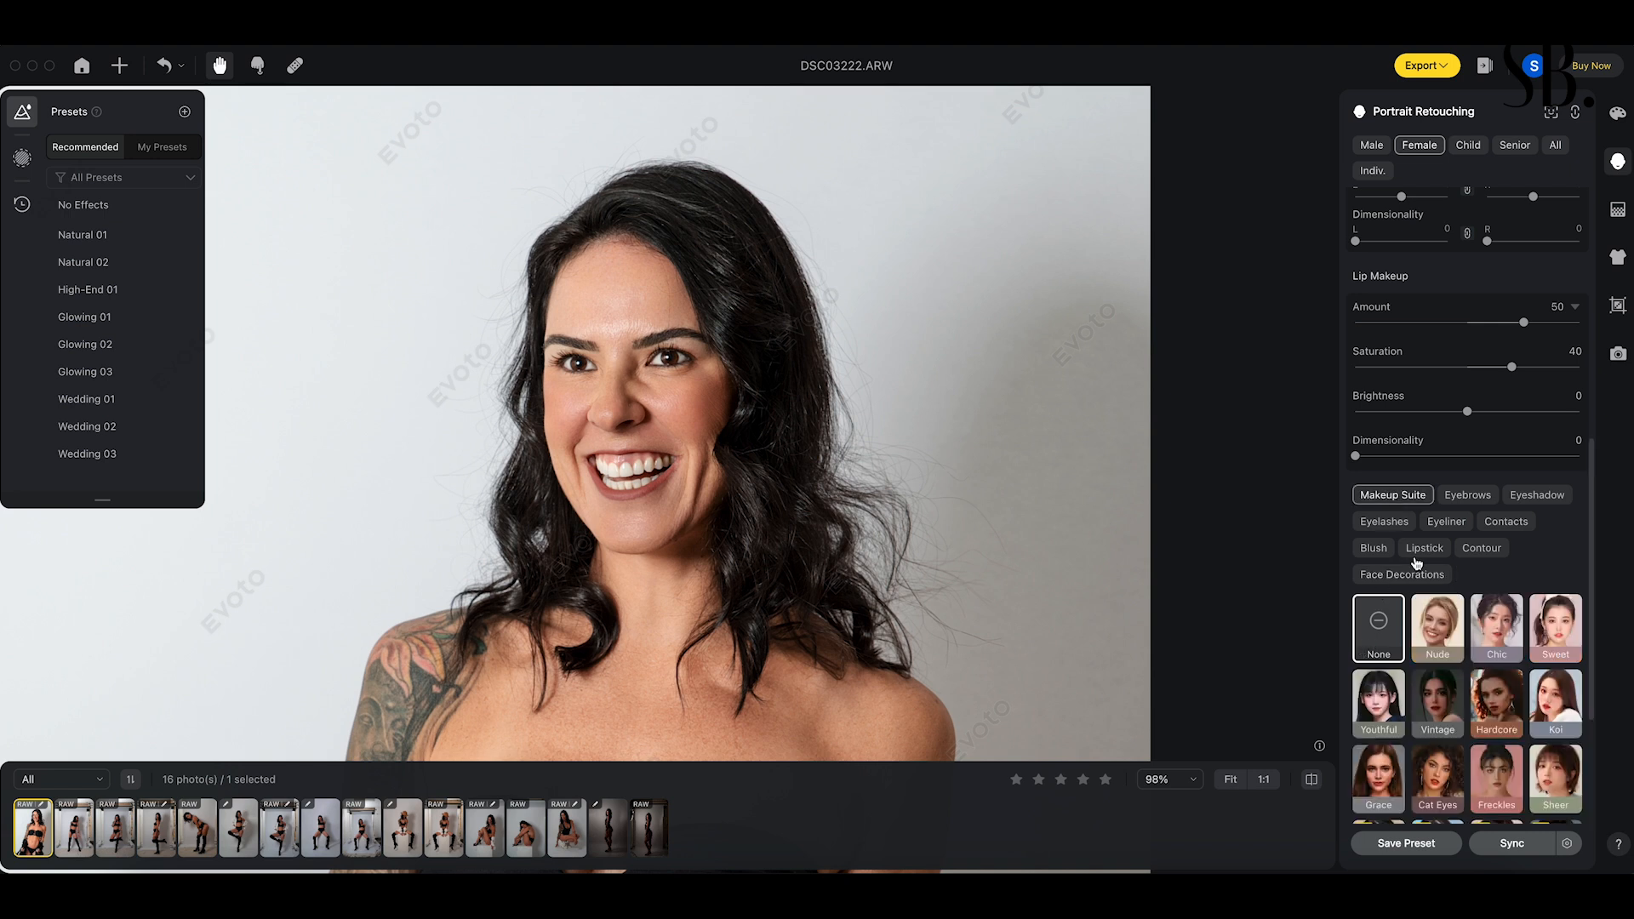
pyautogui.scroll(-5, 1447, 579)
pyautogui.scroll(3, 1470, 625)
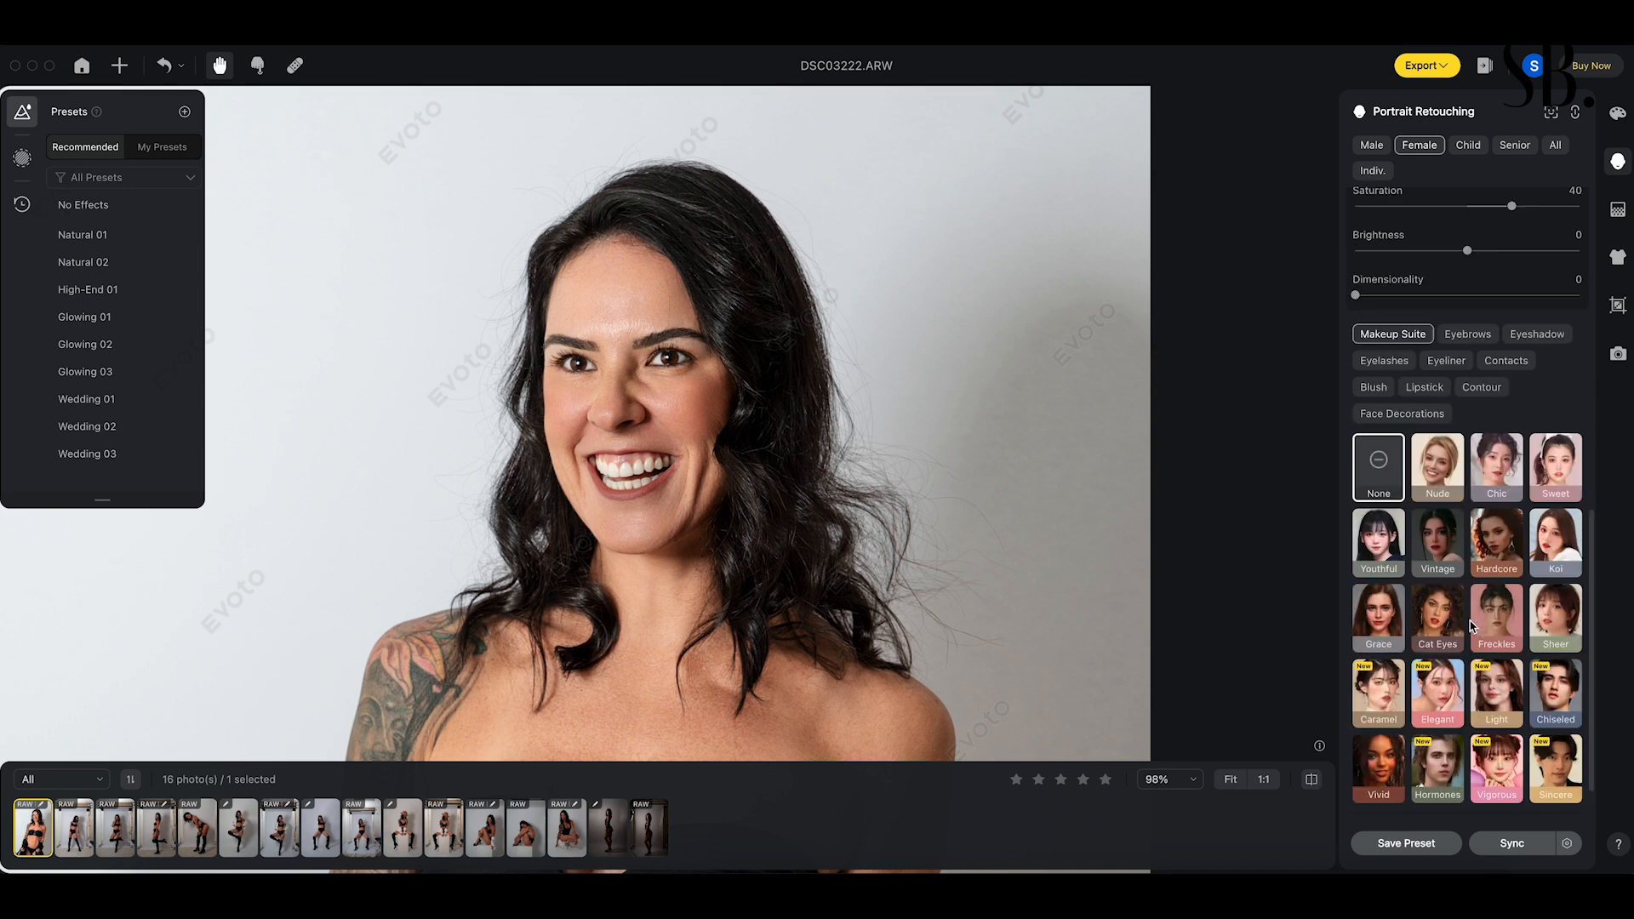
pyautogui.click(1442, 514)
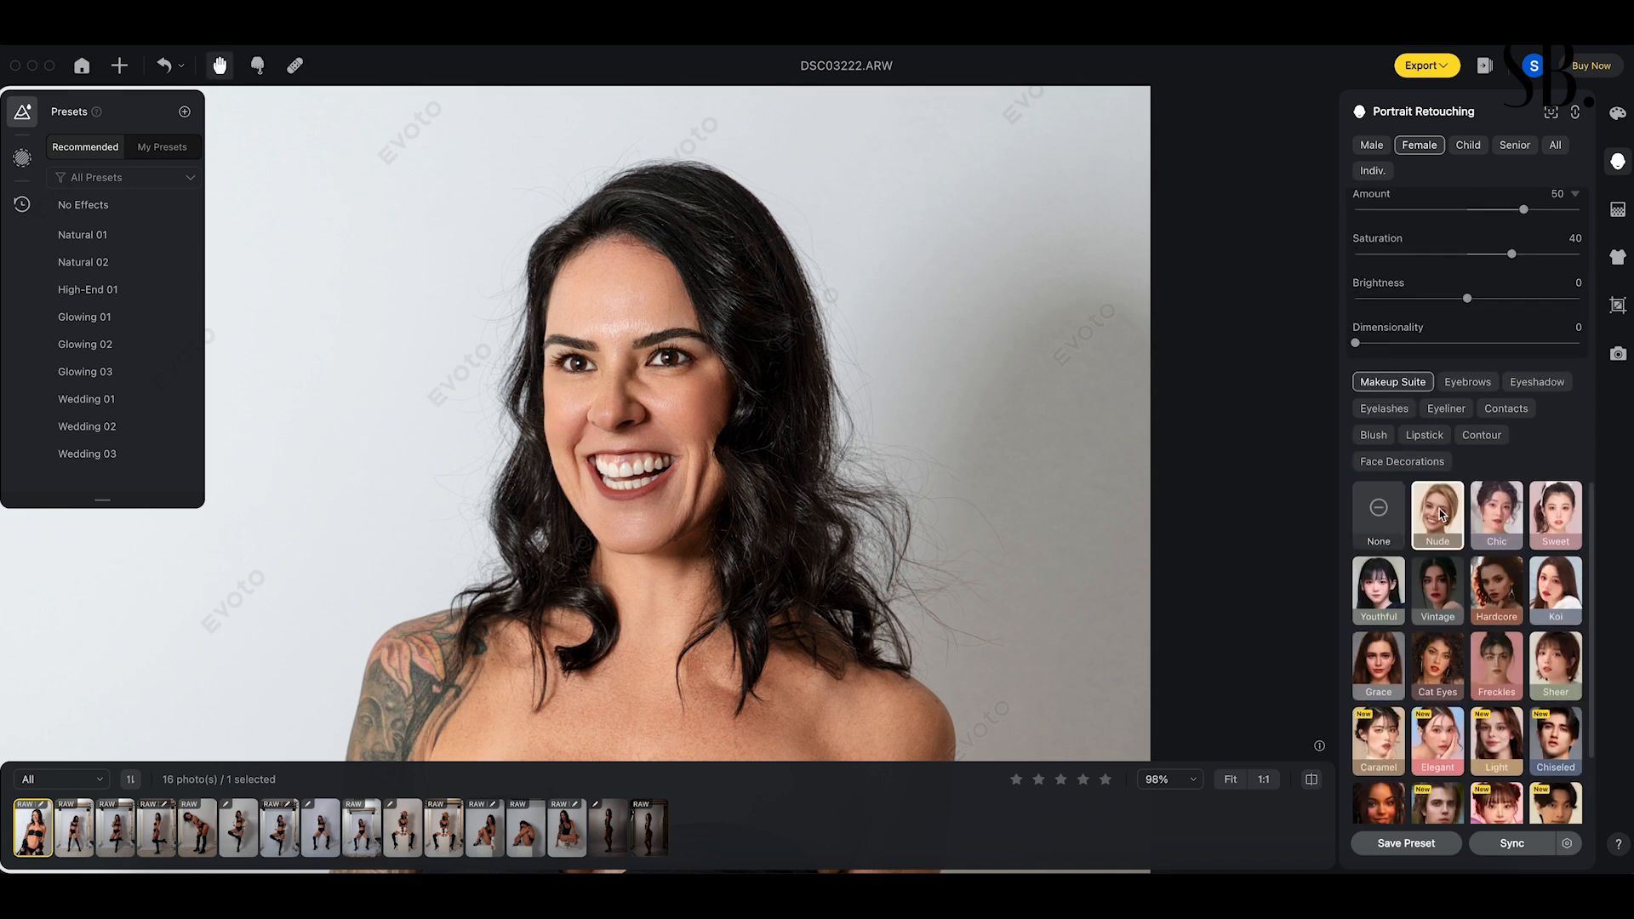
pyautogui.click(1499, 526)
pyautogui.click(1568, 530)
pyautogui.click(1370, 611)
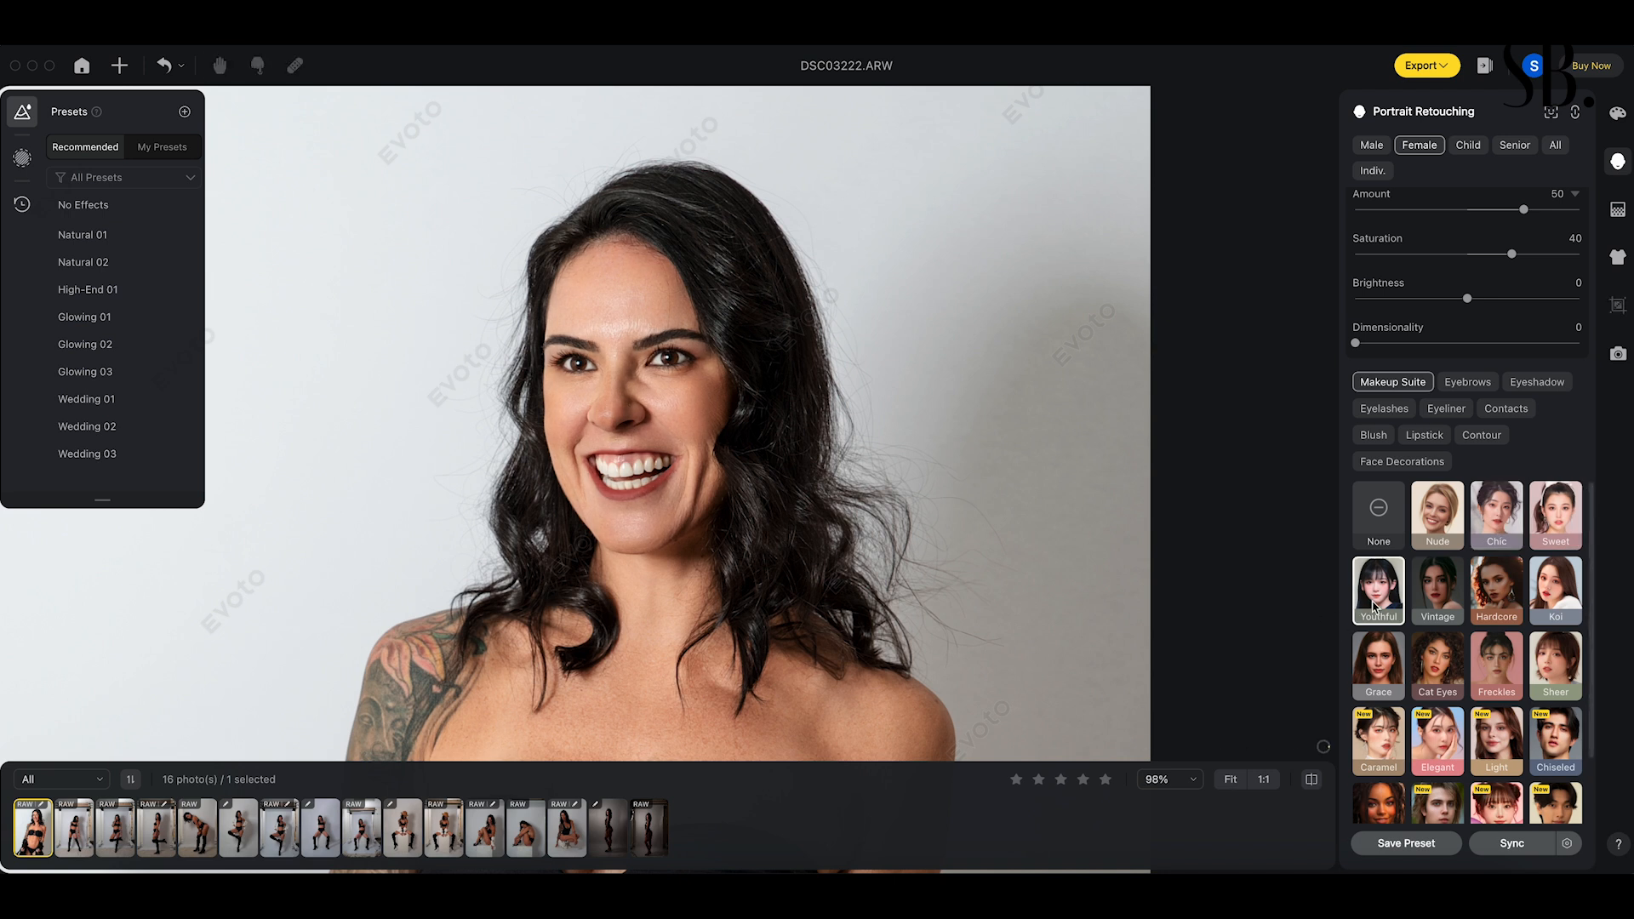
# - Try the Makeup Suite looks Vintage, Hardcore, Koi, Sheer, Grace, Cat Eyes and Light on the face
pyautogui.click(1444, 596)
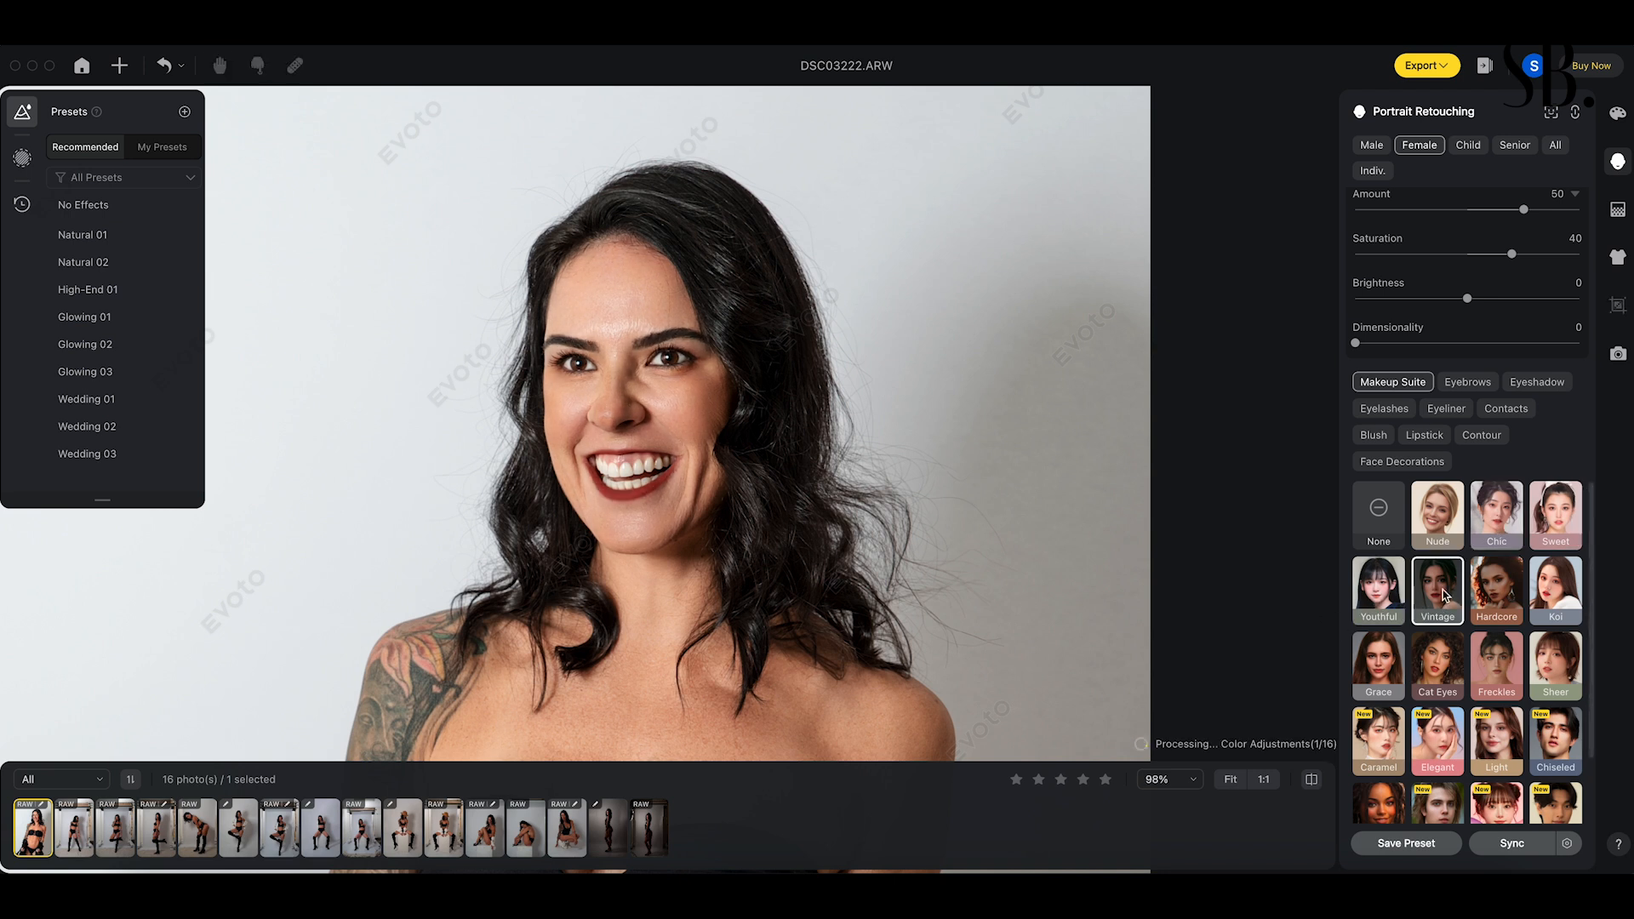
pyautogui.click(1512, 601)
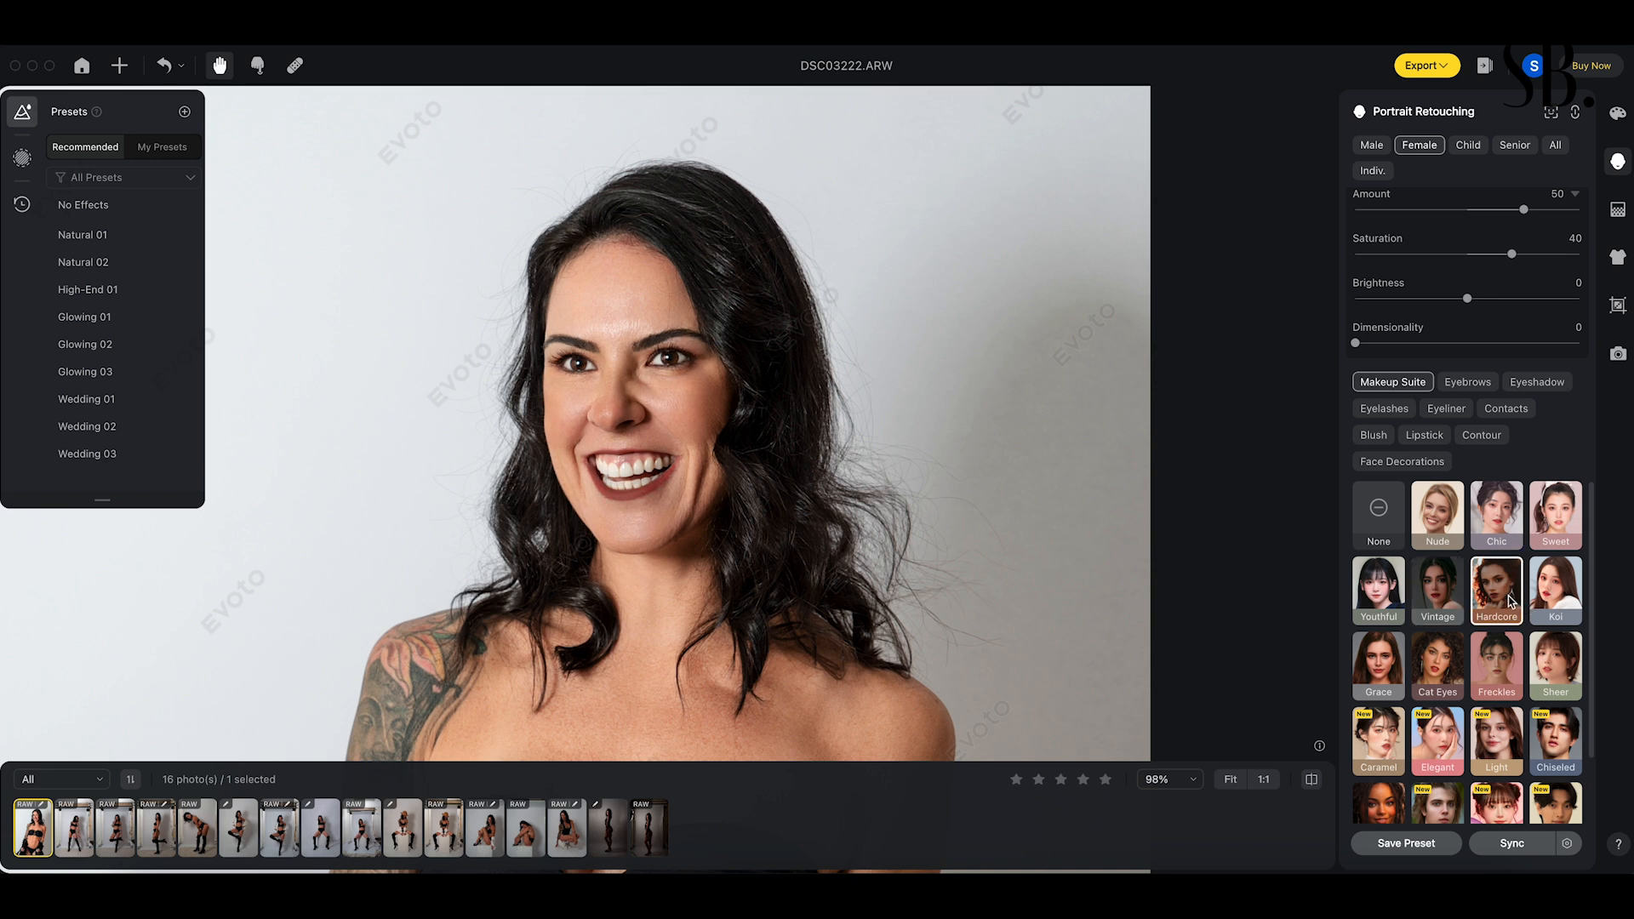
pyautogui.click(1577, 596)
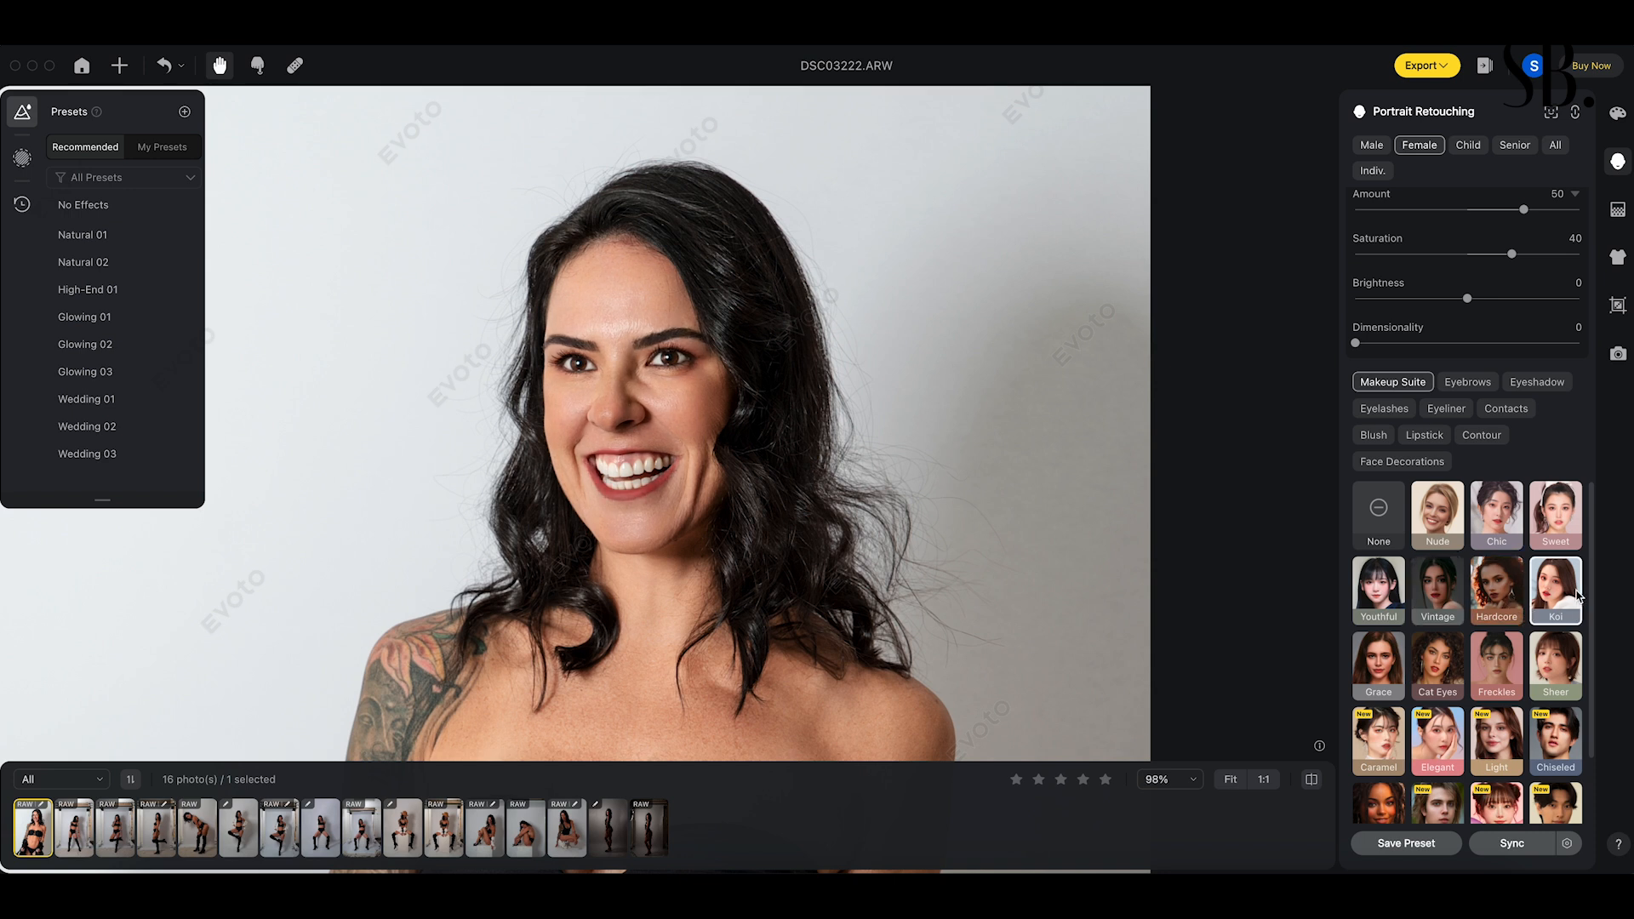
pyautogui.click(1561, 676)
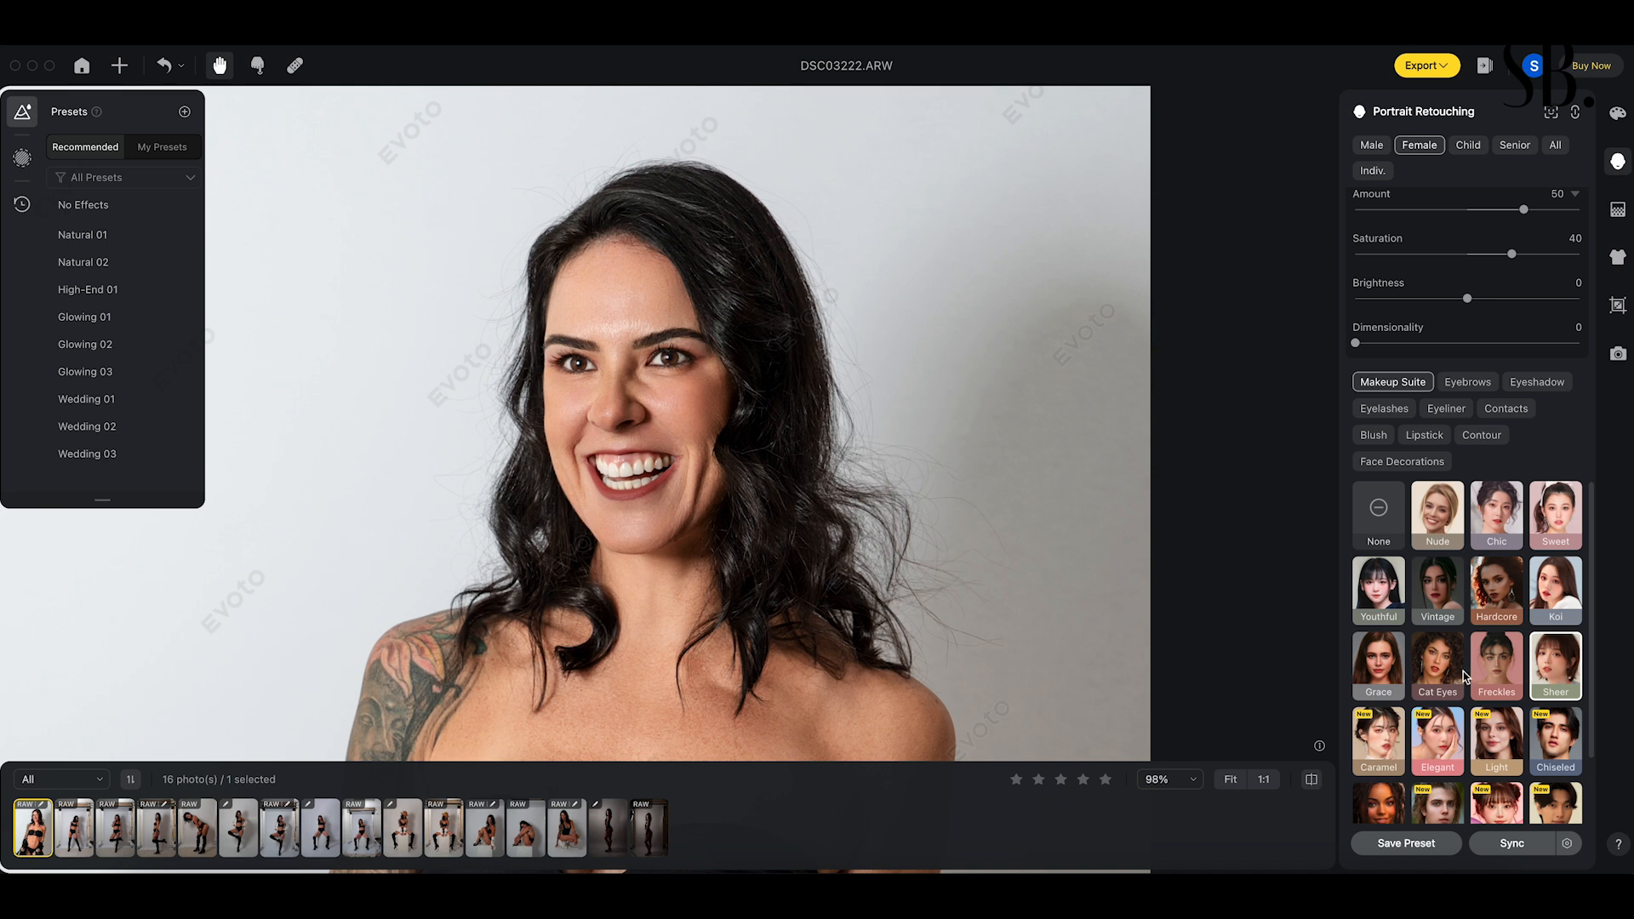
pyautogui.click(1363, 672)
pyautogui.click(1448, 674)
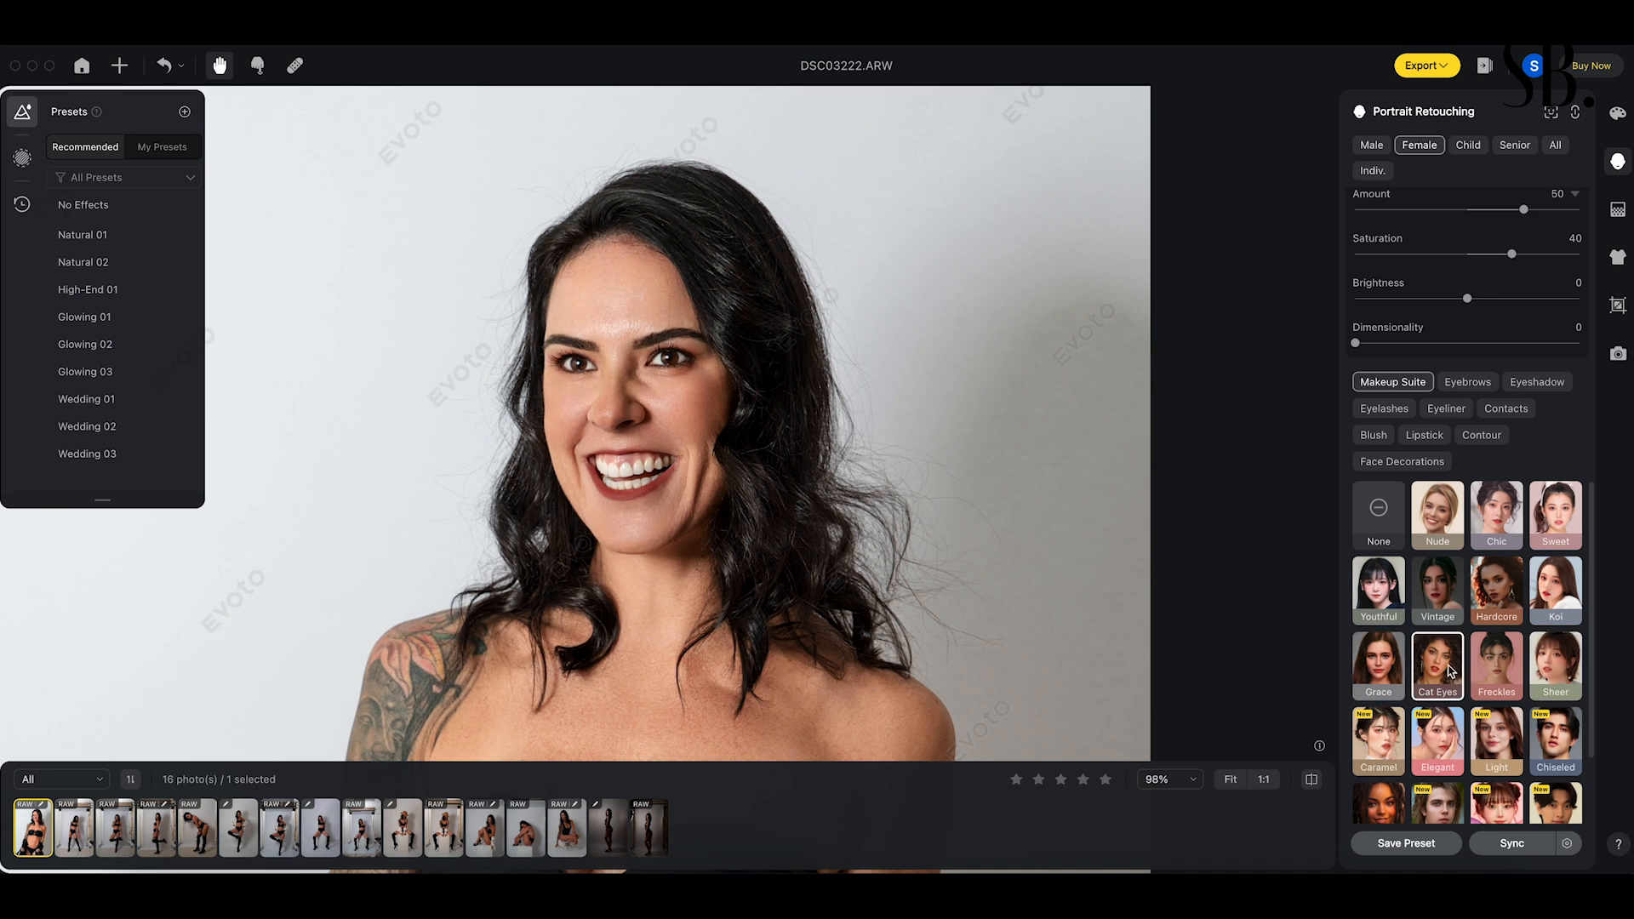
pyautogui.click(1501, 748)
# - Compare the Nude makeup look with None, both close up and with the whole photo fitted, and set the Makeup Suite back to None
pyautogui.click(1447, 515)
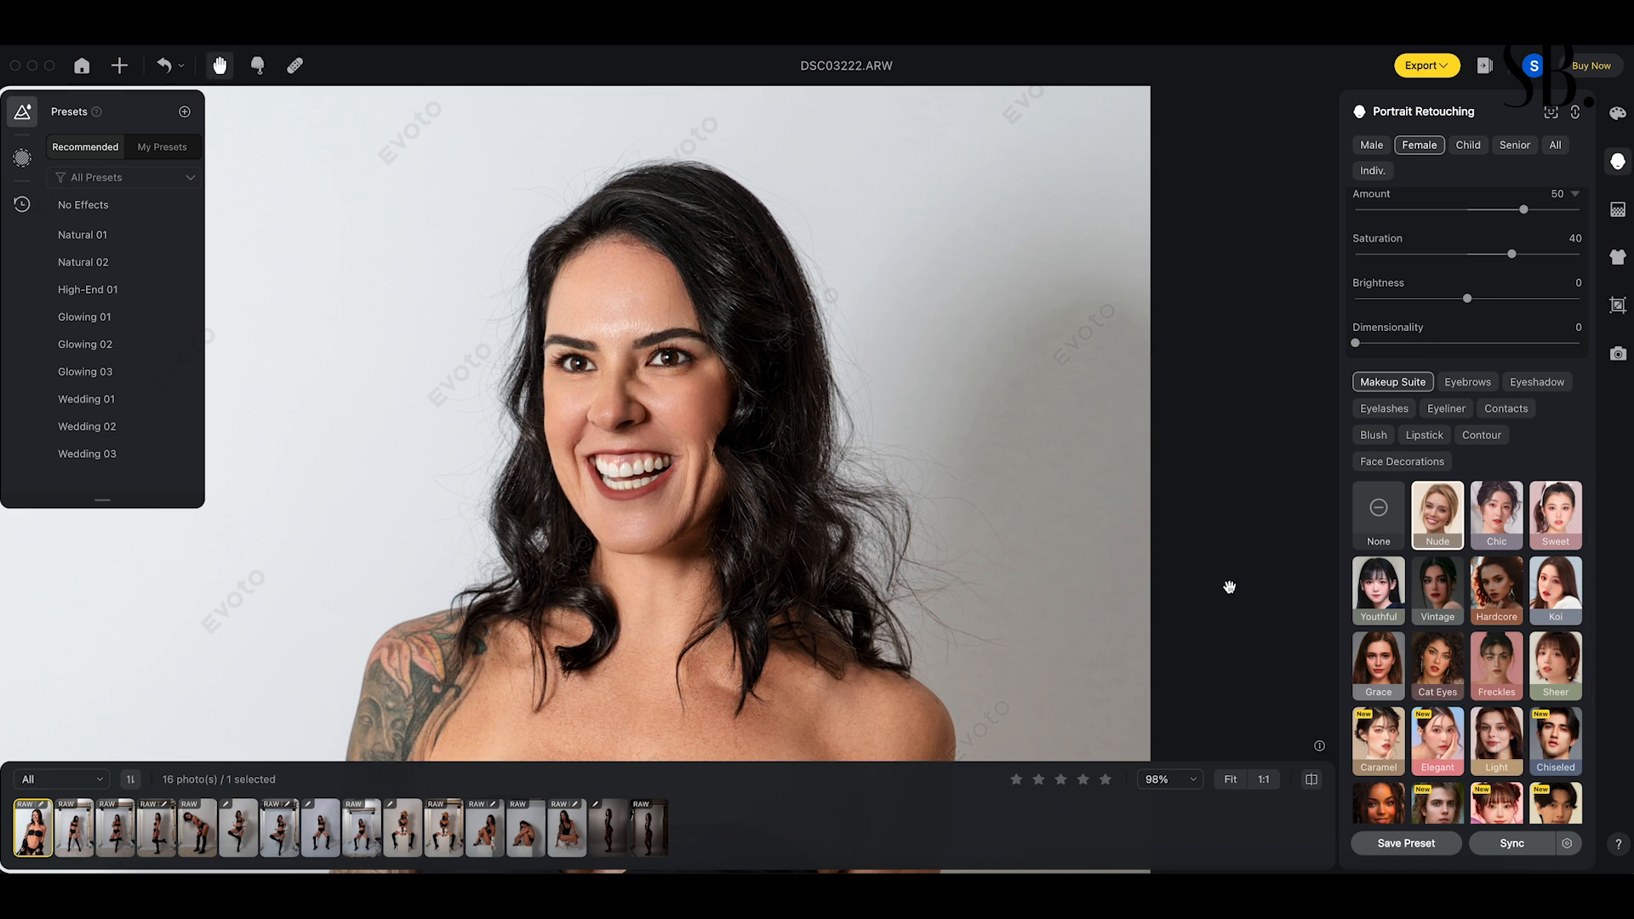
pyautogui.click(1384, 523)
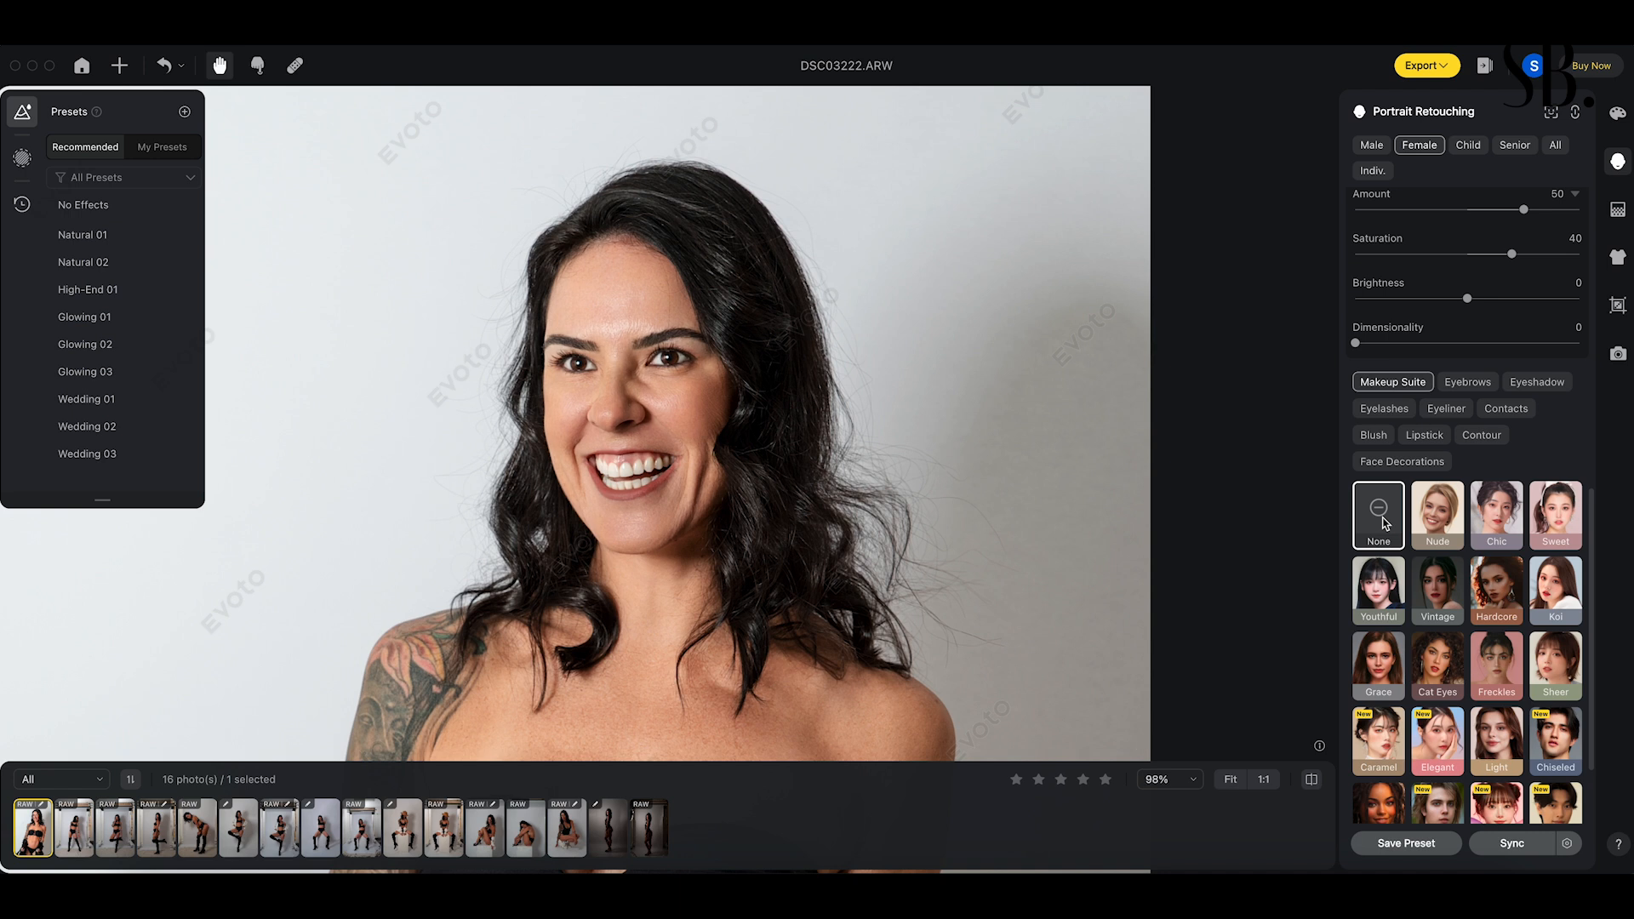
pyautogui.click(1446, 519)
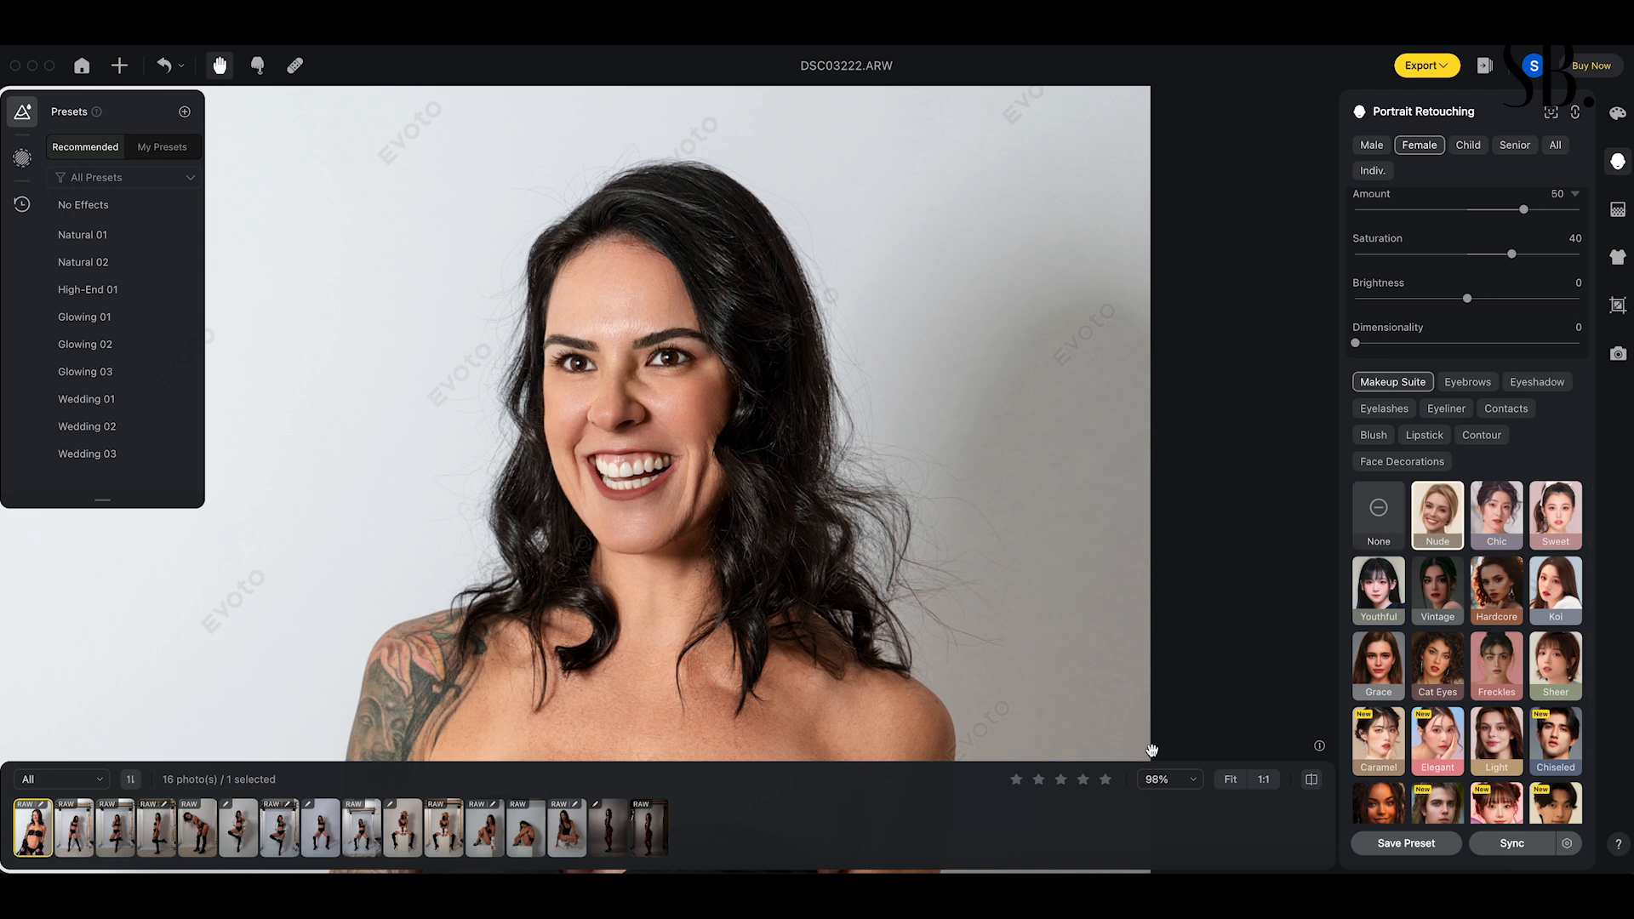
pyautogui.click(1222, 779)
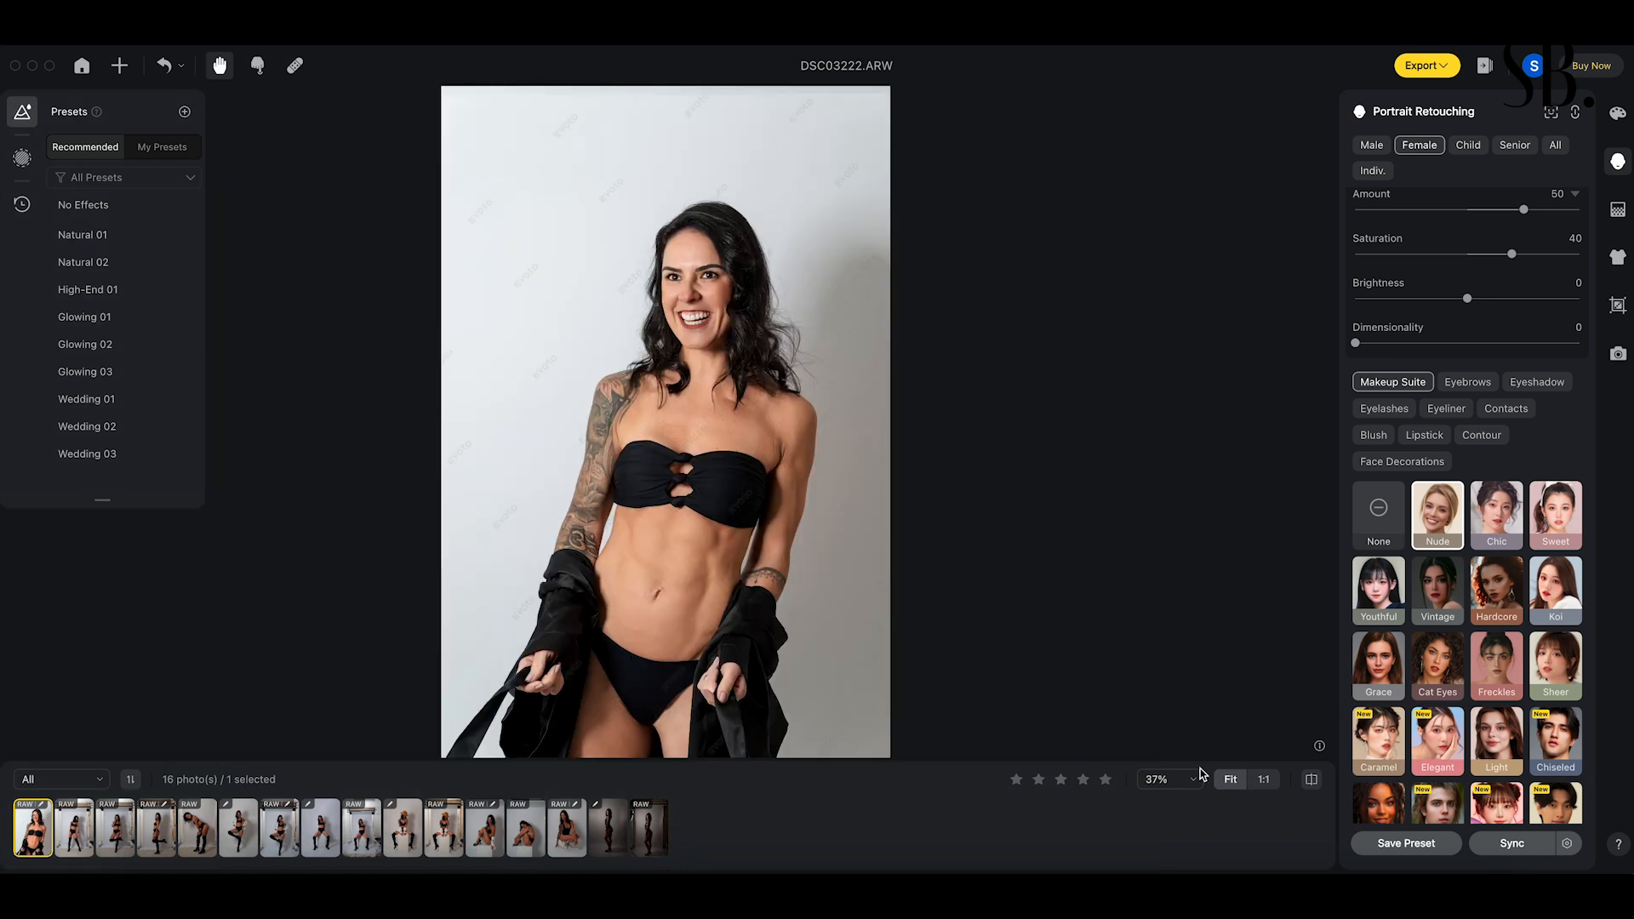
pyautogui.click(1395, 523)
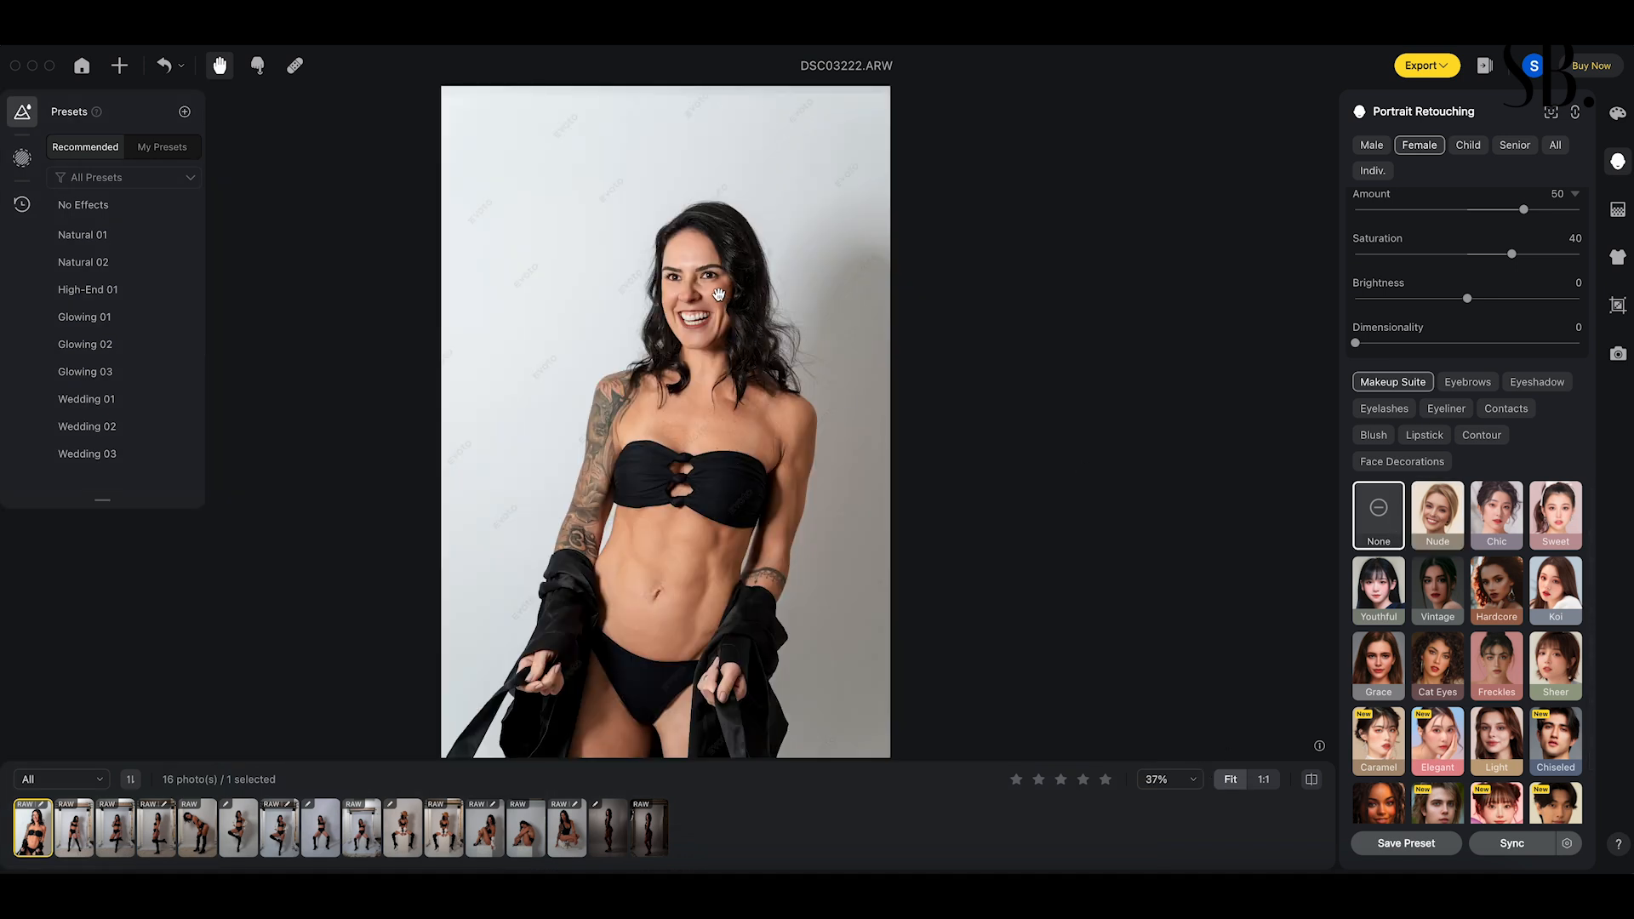
pyautogui.click(1435, 527)
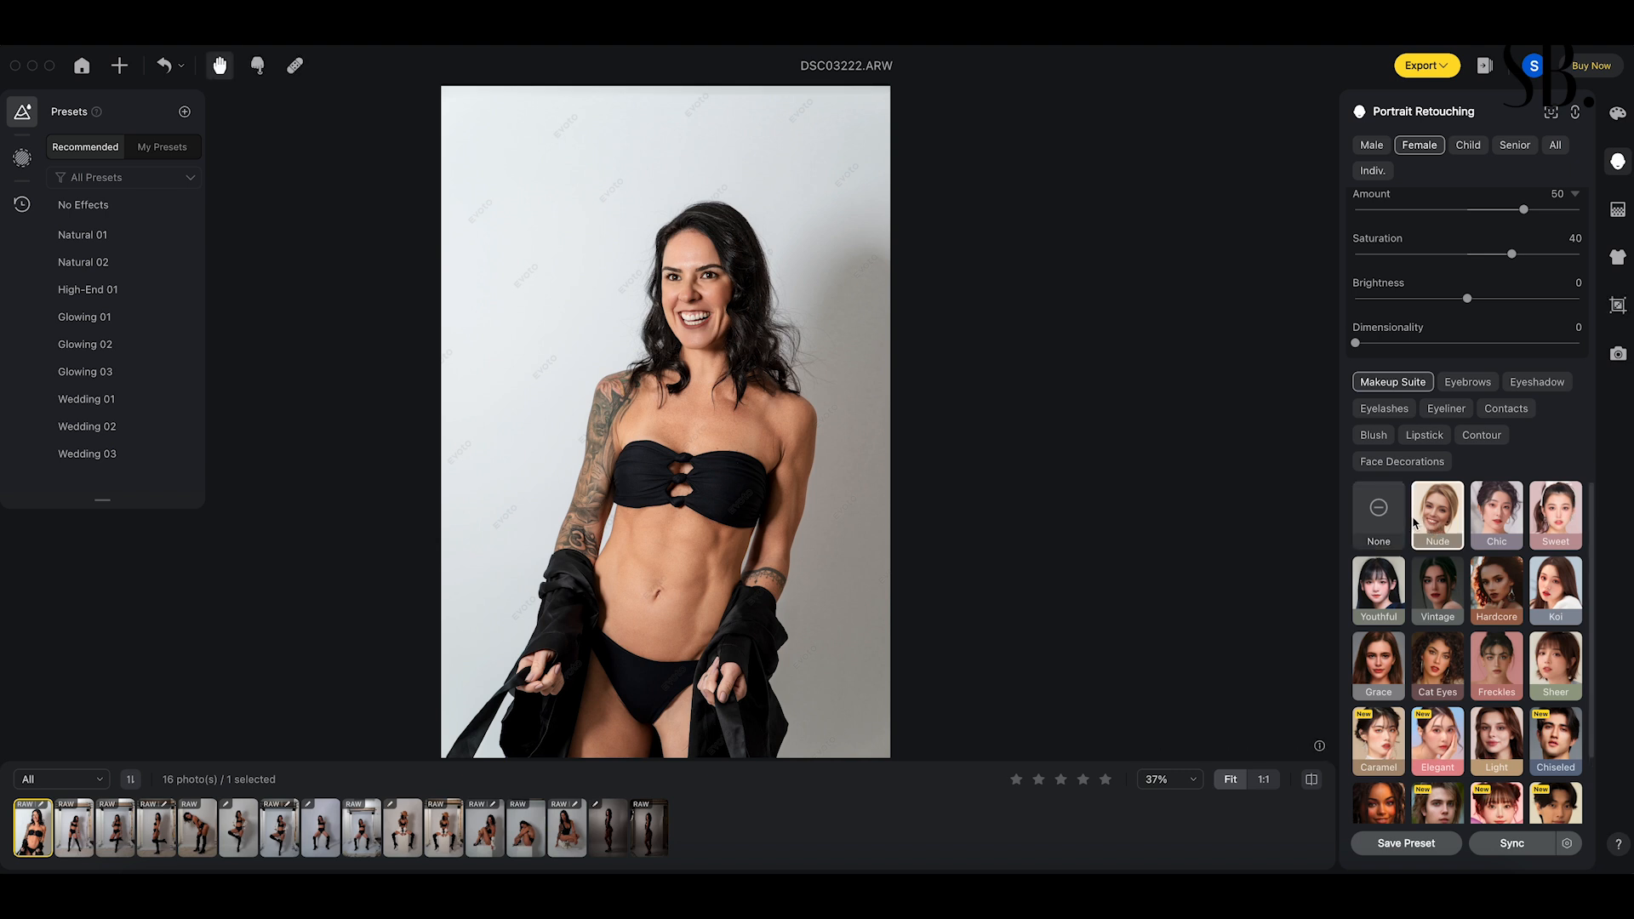
pyautogui.click(1374, 518)
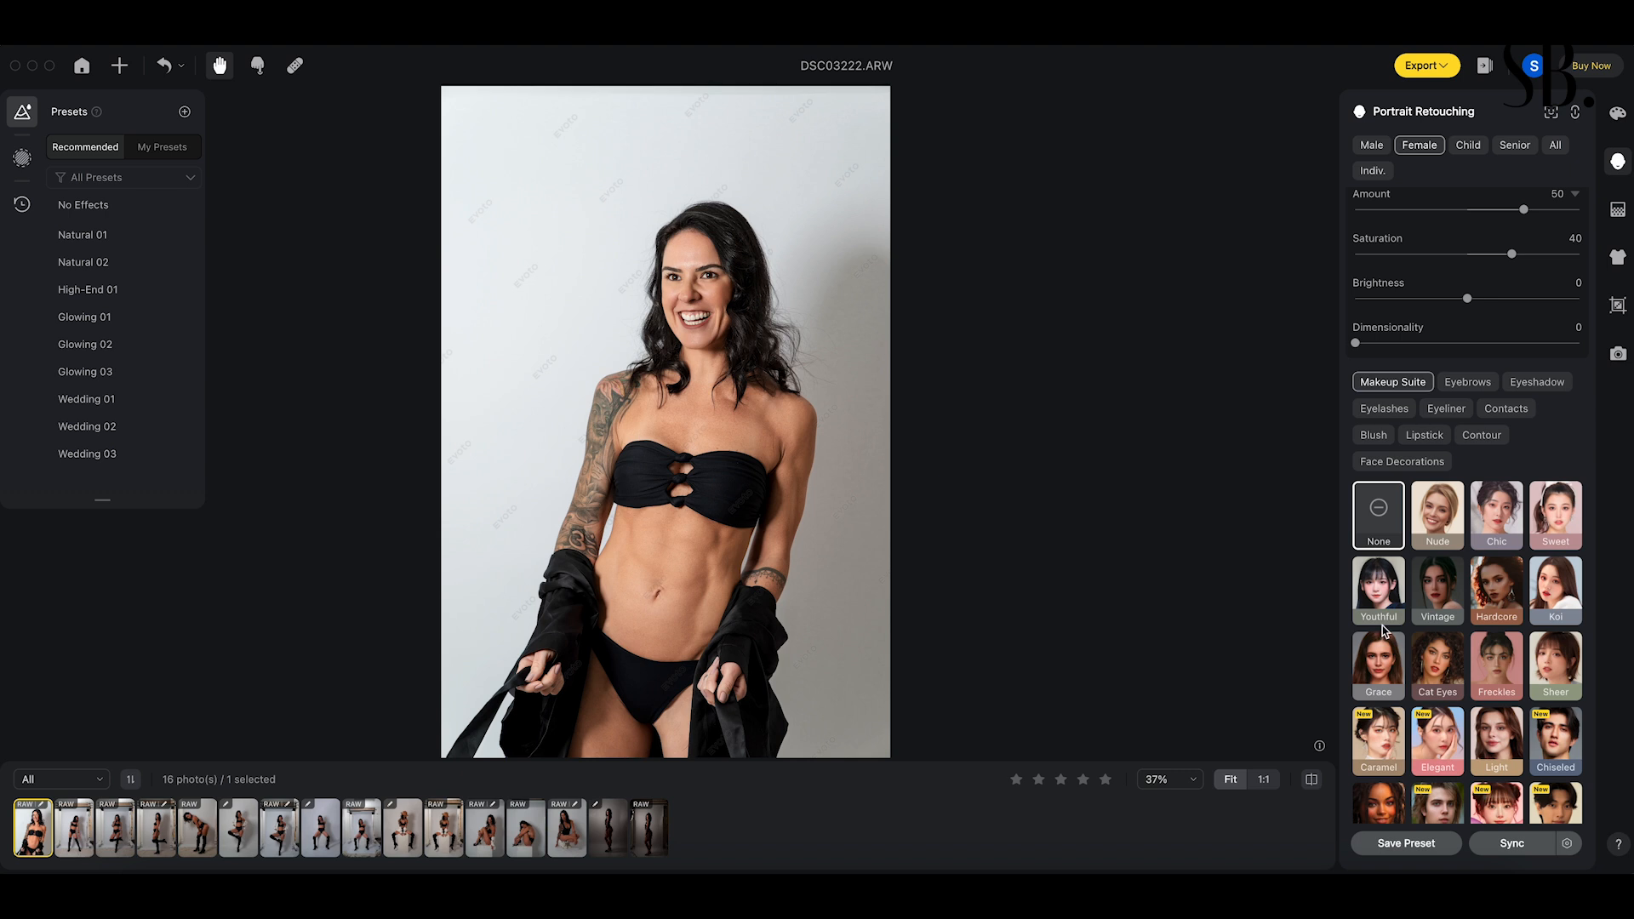
# - Collapse the Makeup settings and set Fill Hair Part Line to 42 in the Hair settings
pyautogui.scroll(-3, 1385, 628)
pyautogui.scroll(12, 1447, 625)
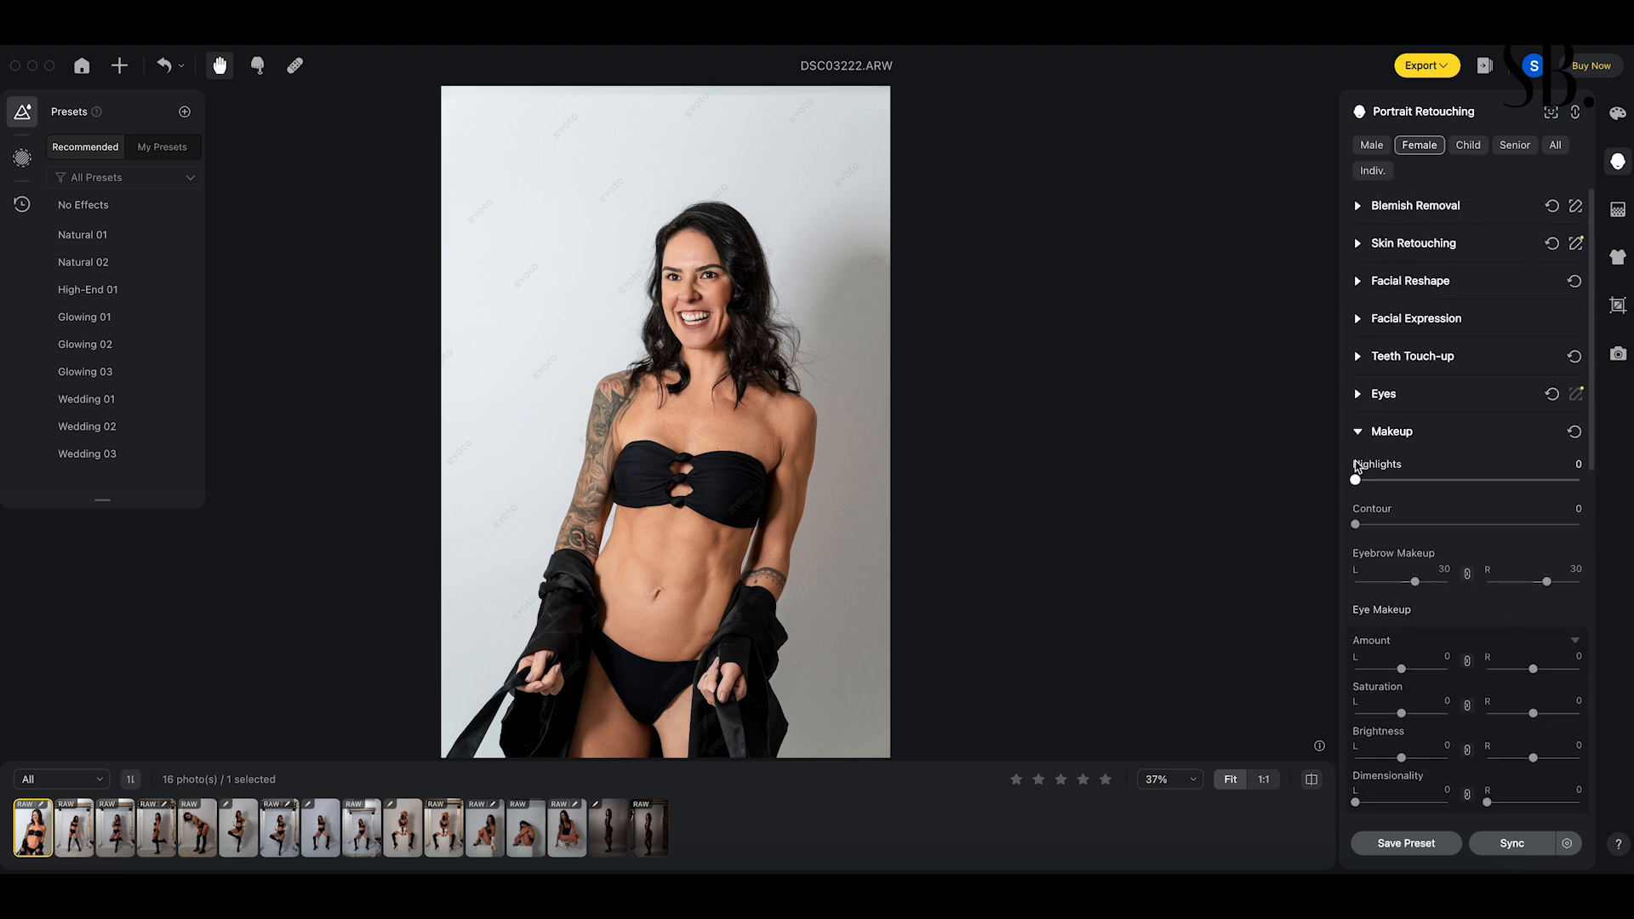
pyautogui.click(1358, 432)
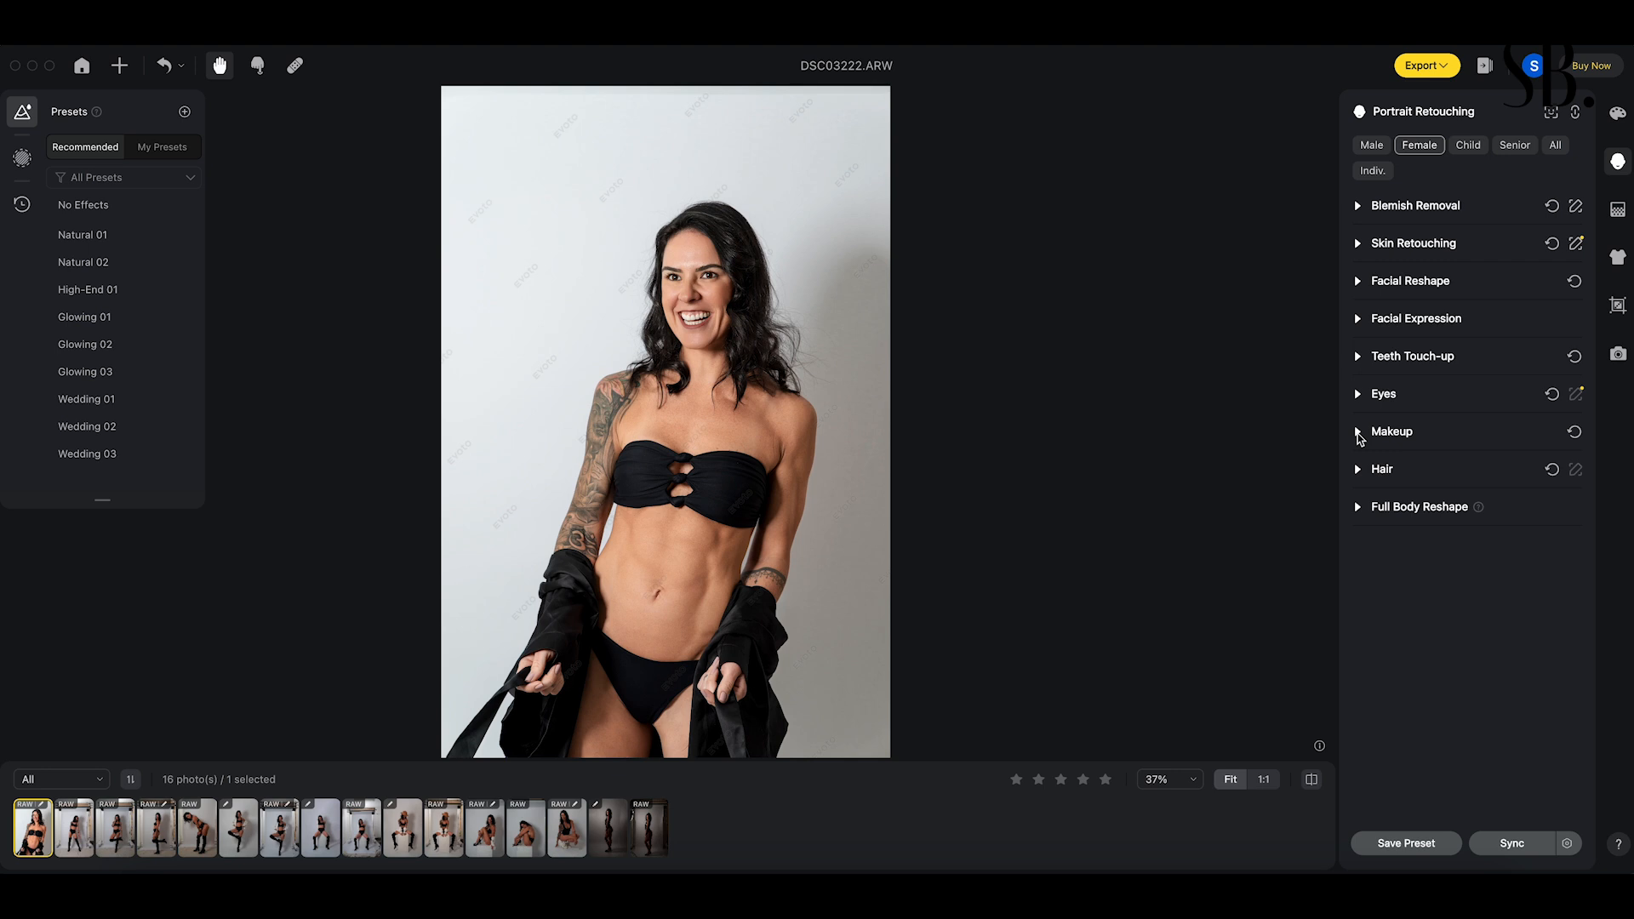
pyautogui.click(1358, 470)
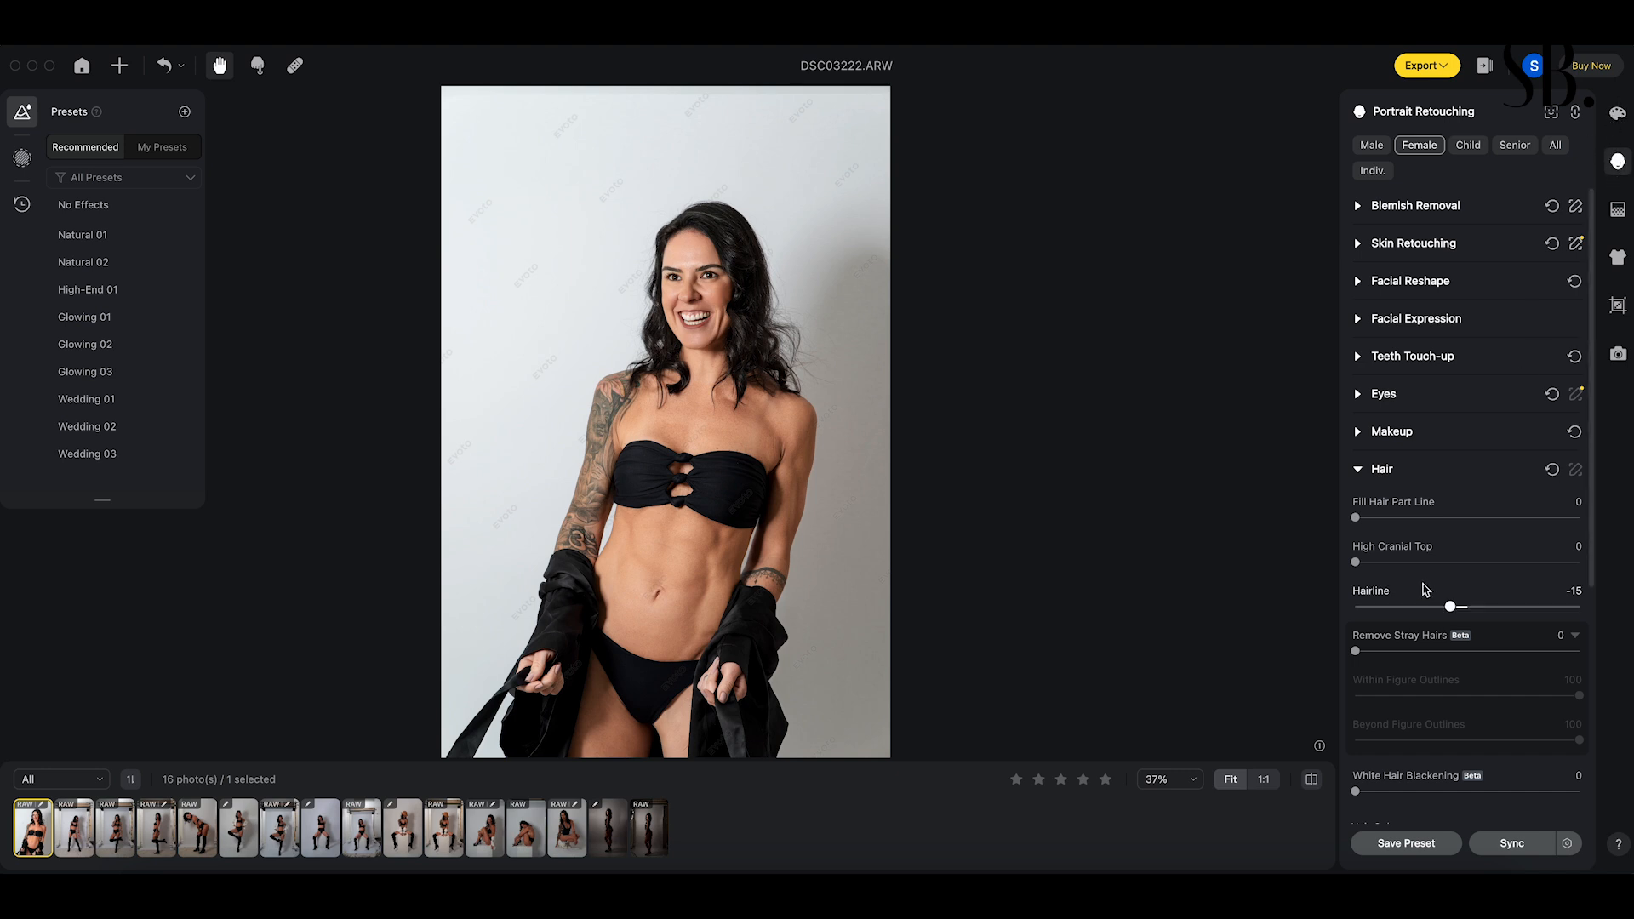
pyautogui.moveTo(1364, 521); pyautogui.dragTo(1451, 528)
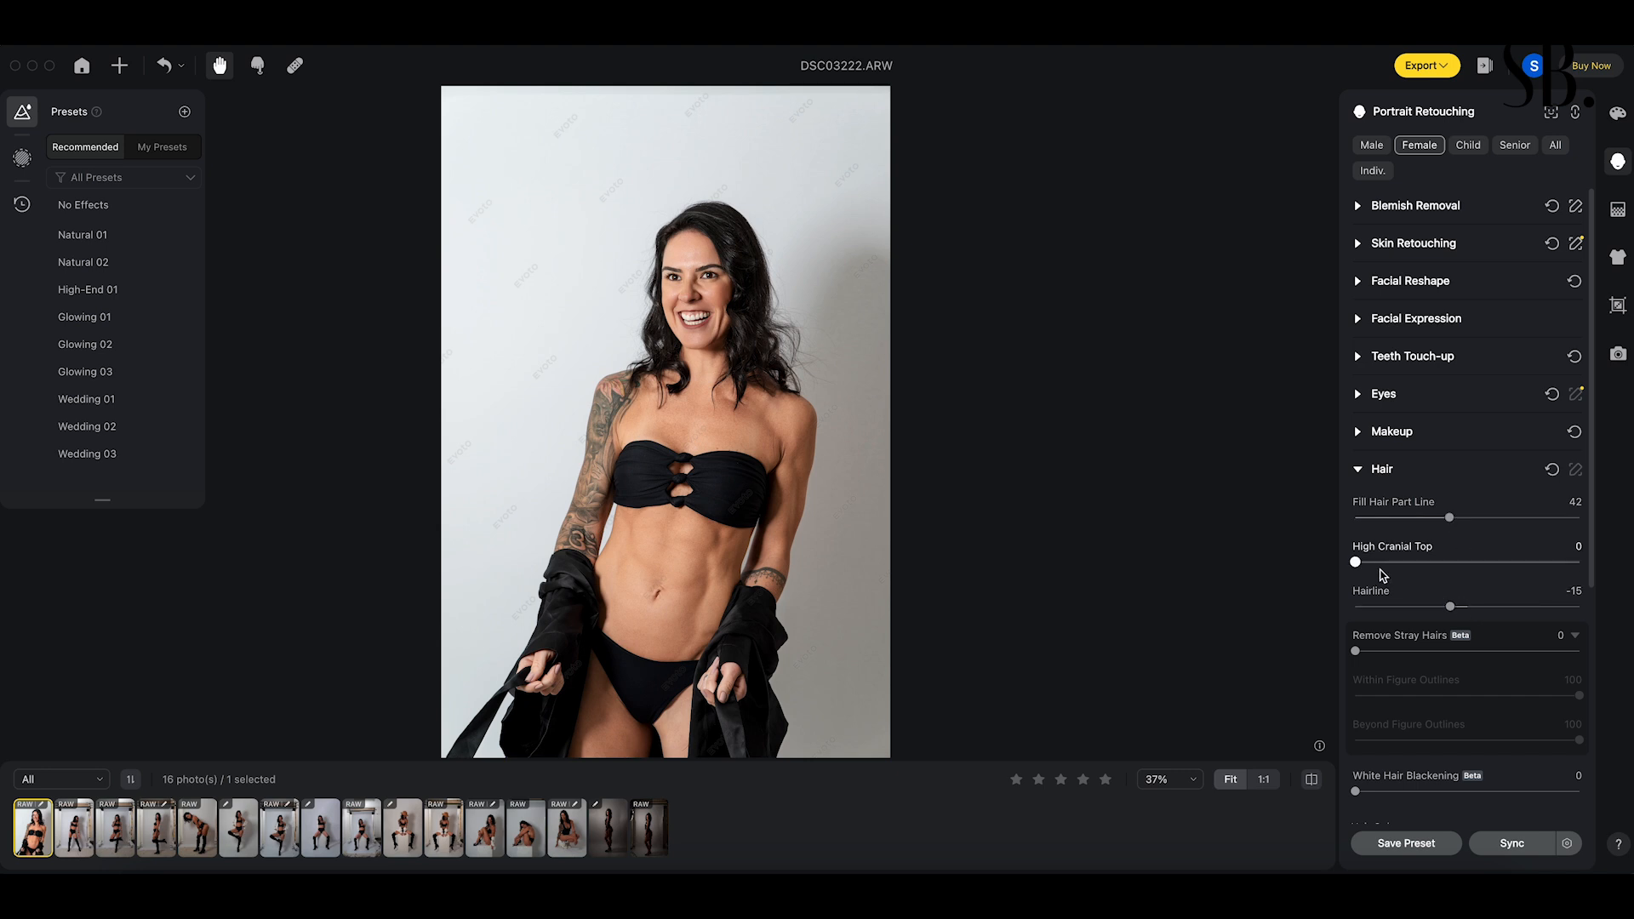
# - Try High Cranial Top at 16, reset it to 0, and test the Hairline adjustment, leaving it at -15
pyautogui.moveTo(1356, 562); pyautogui.dragTo(1396, 586)
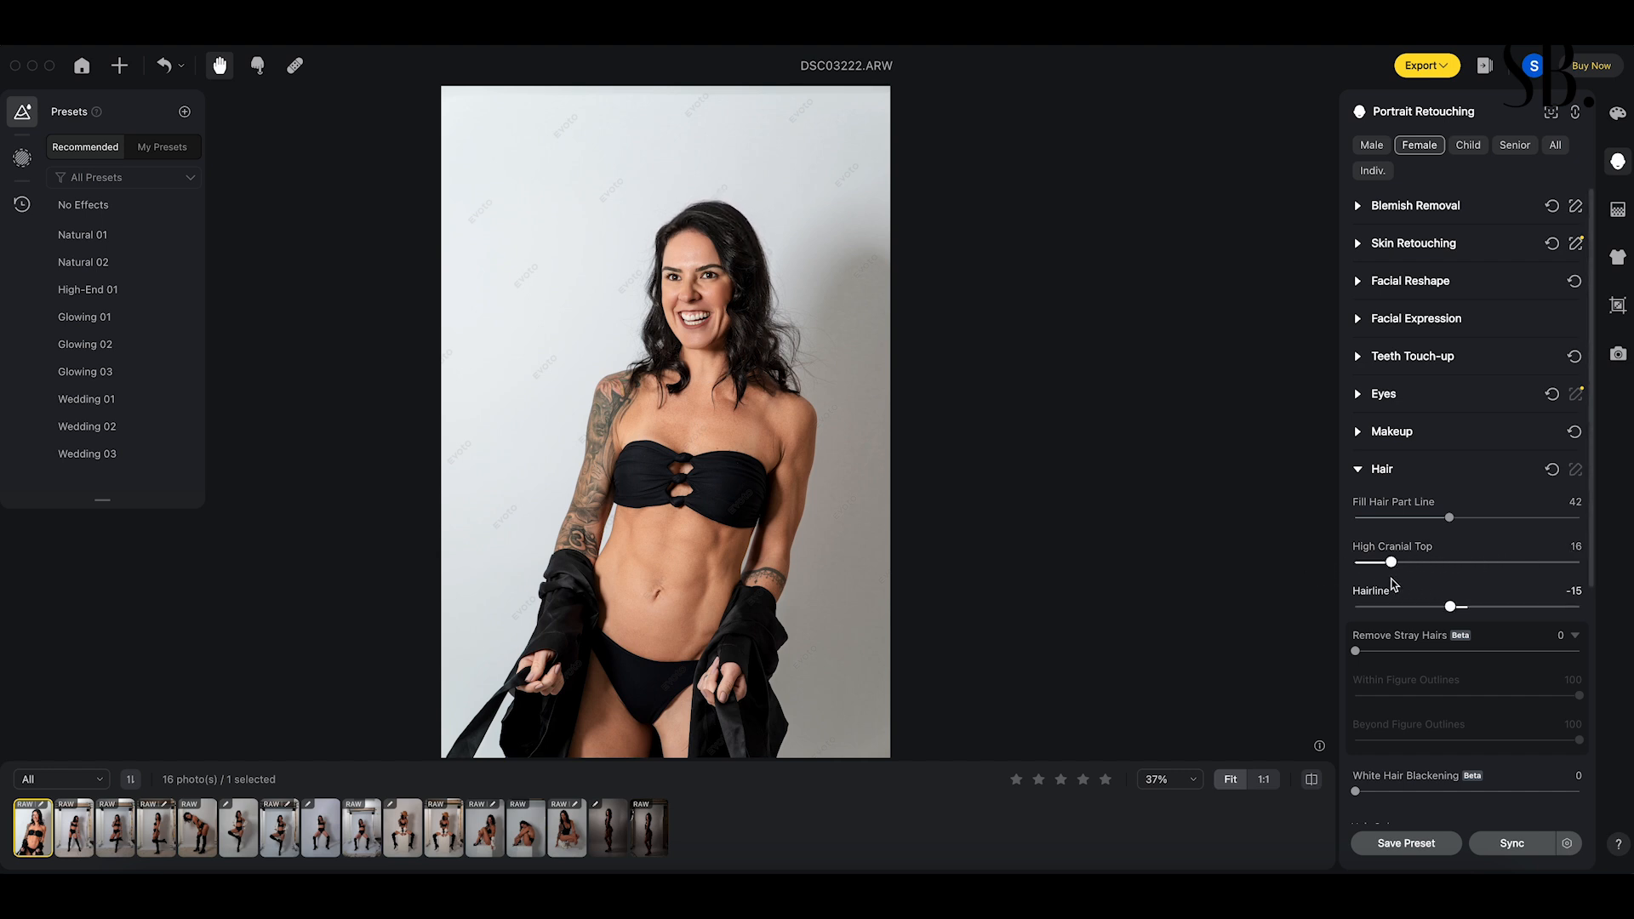
pyautogui.doubleClick(1391, 563)
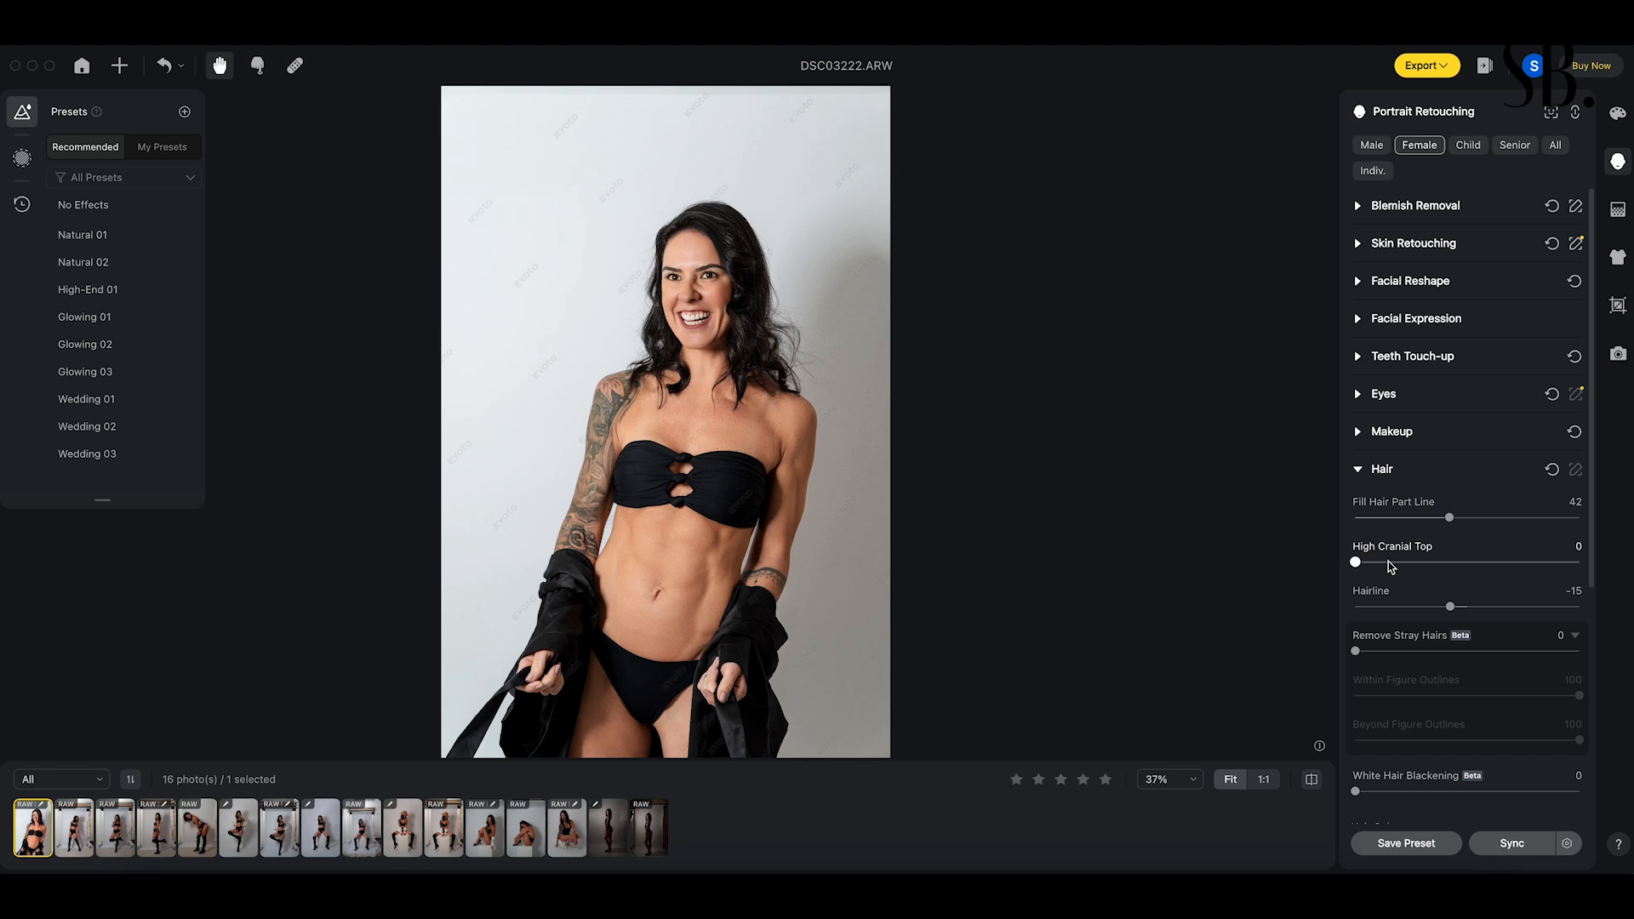
pyautogui.moveTo(1456, 609); pyautogui.dragTo(1449, 611)
# - Try Remove Stray Hairs at 6 and at a higher amount, and reset it to 0
pyautogui.scroll(-3, 1524, 683)
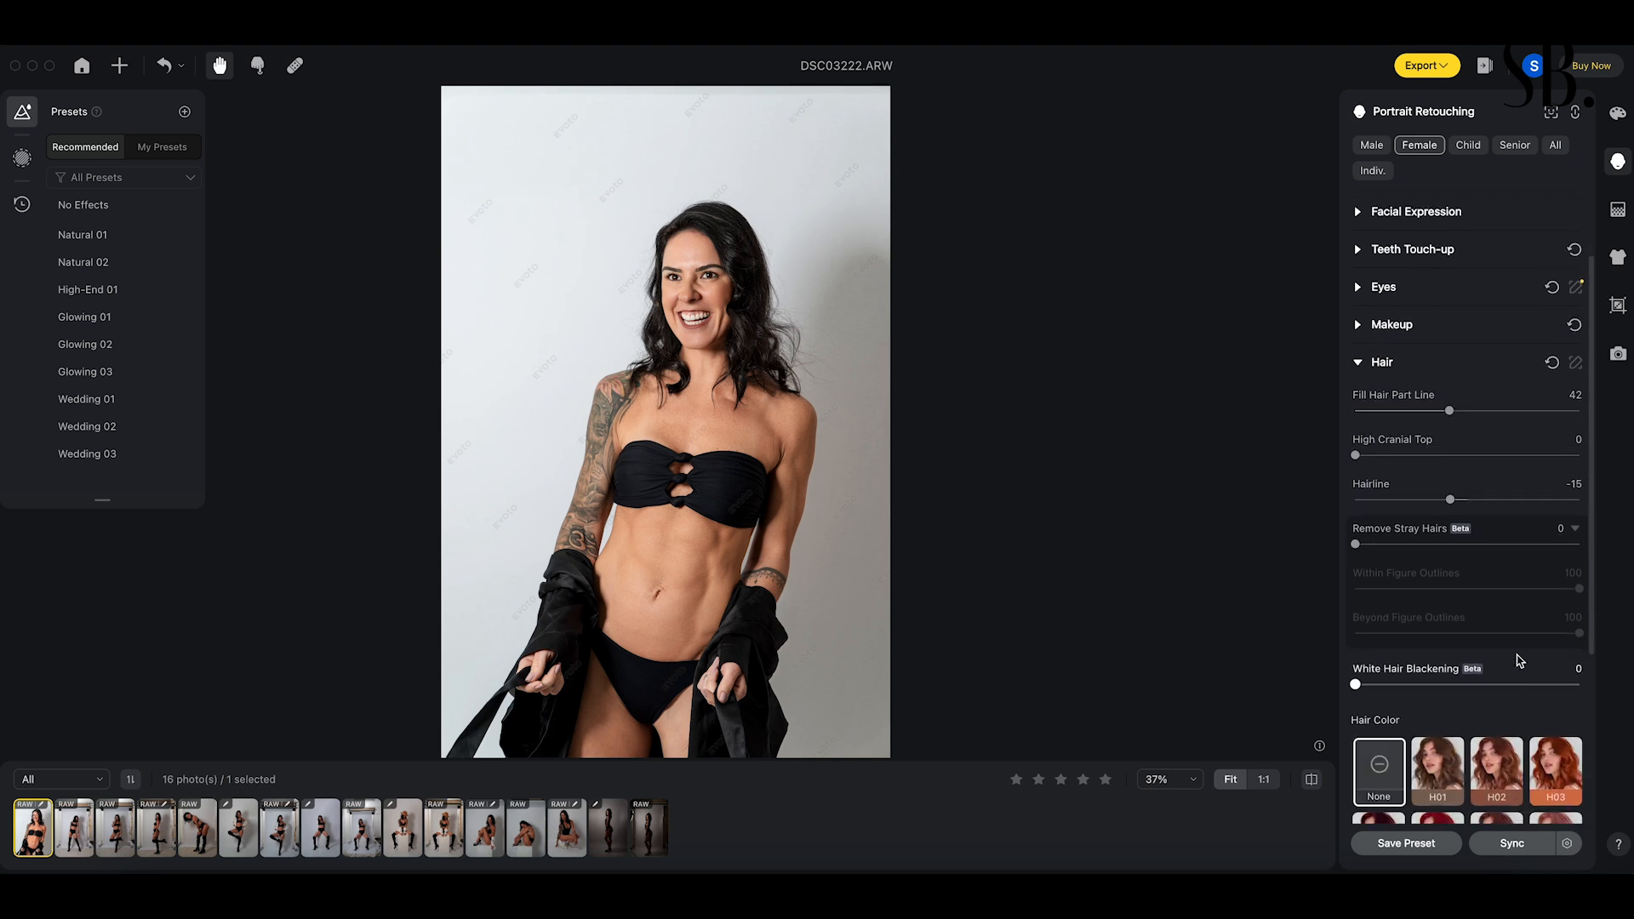
pyautogui.moveTo(1358, 545); pyautogui.dragTo(1381, 551)
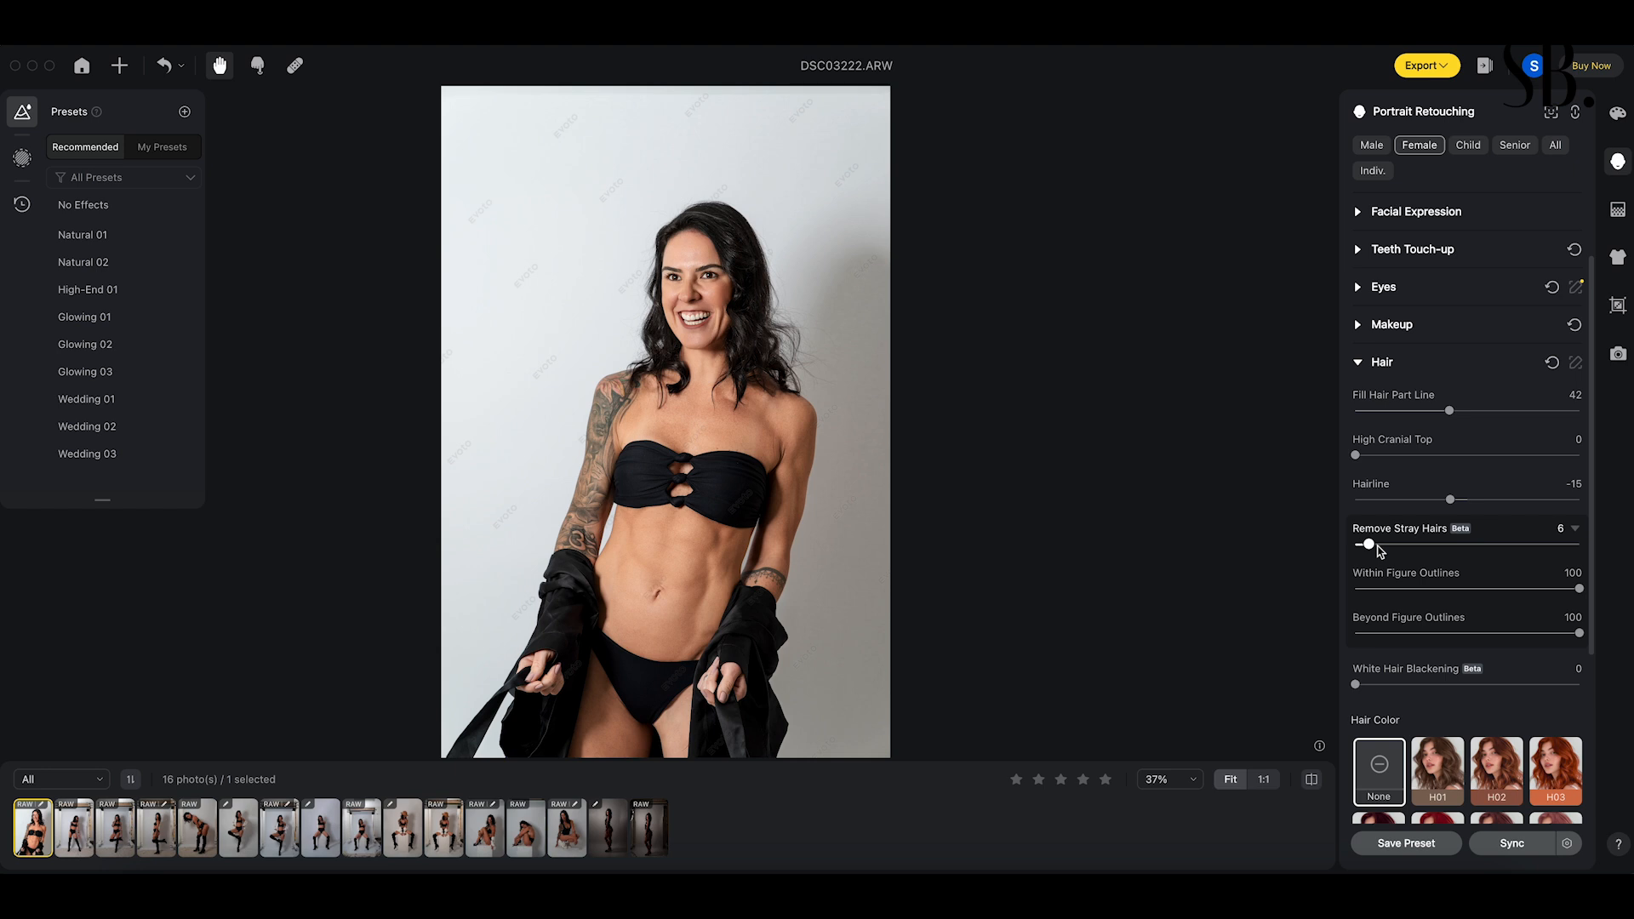
pyautogui.moveTo(1379, 551); pyautogui.dragTo(1482, 554)
pyautogui.doubleClick(1474, 546)
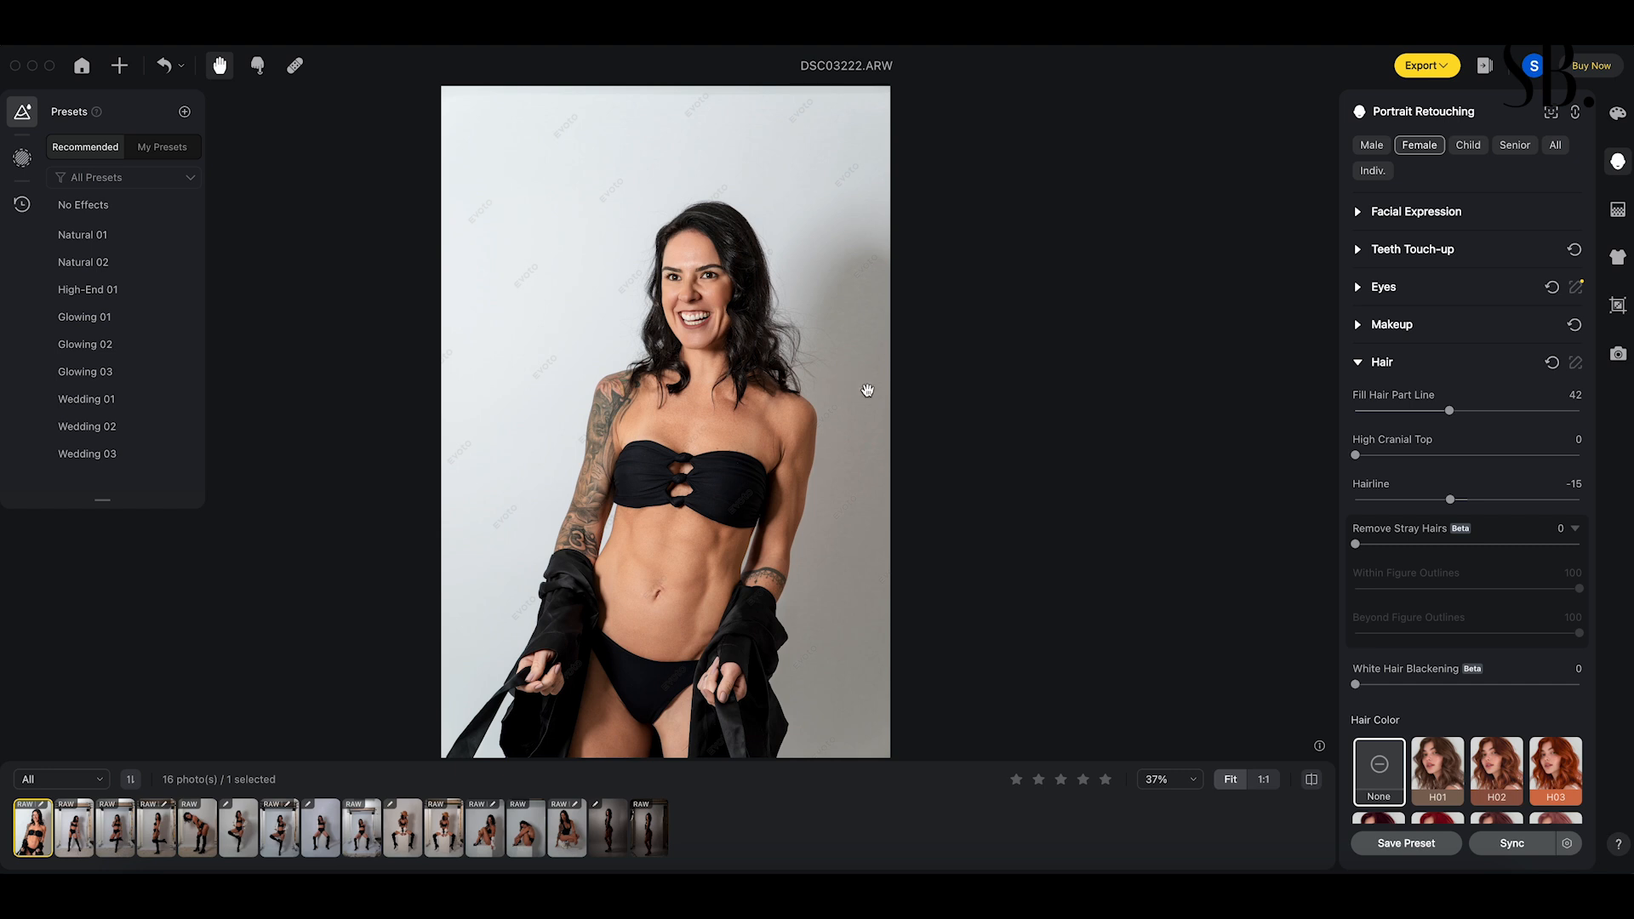
# - Set Remove Stray Hairs to 43 and compare the photo before and after
pyautogui.click(1435, 545)
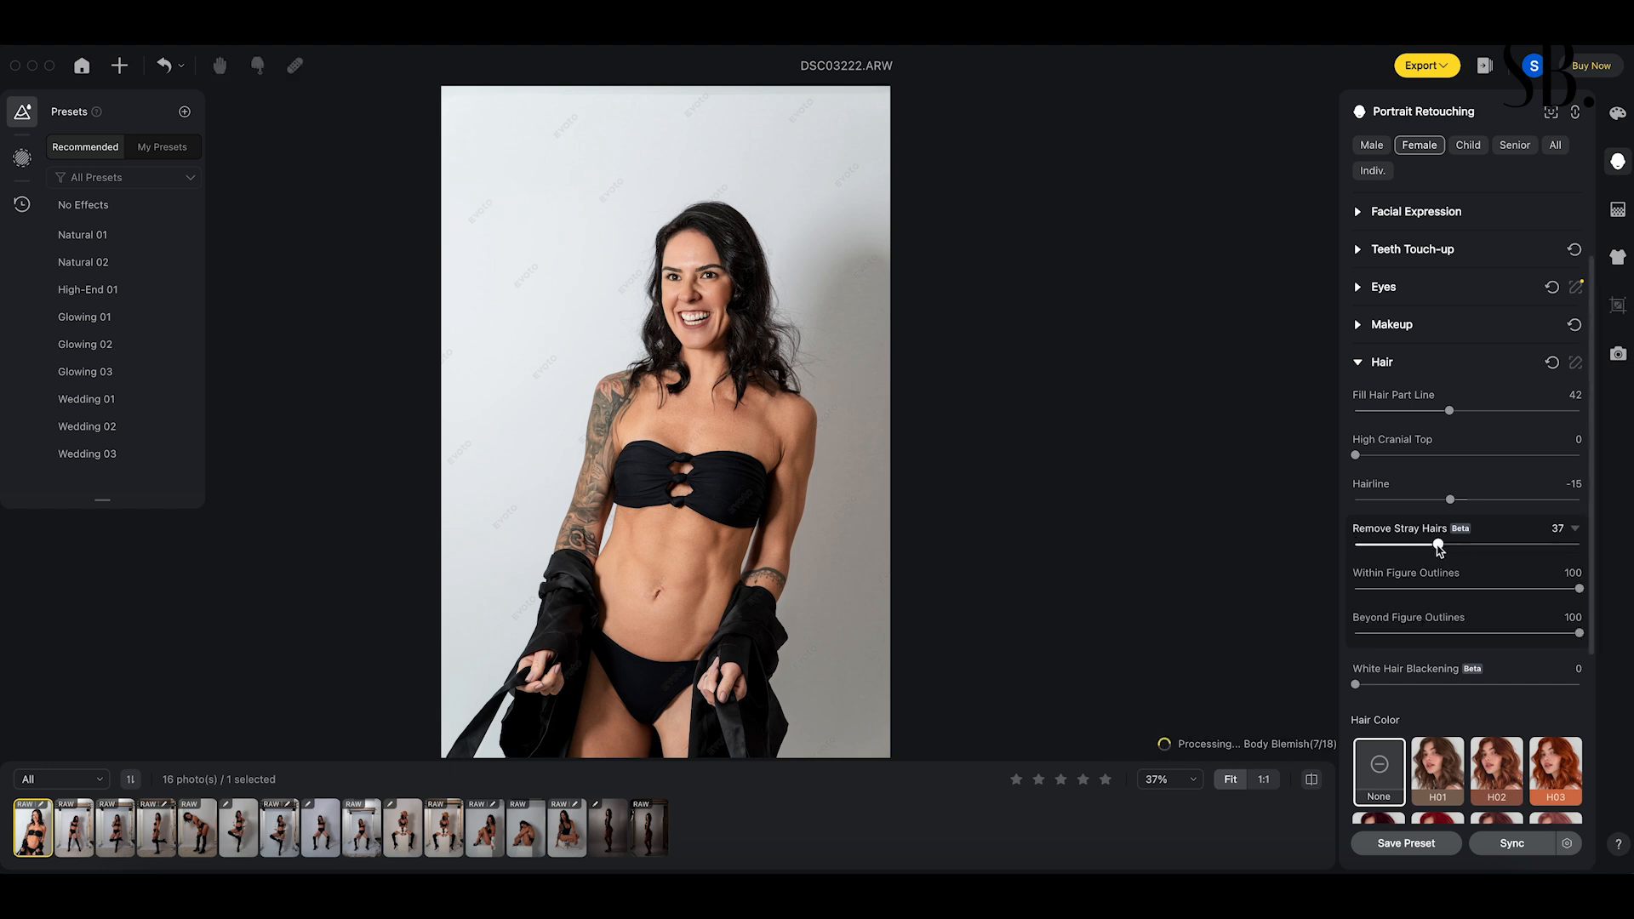
pyautogui.moveTo(1435, 545); pyautogui.dragTo(1452, 547)
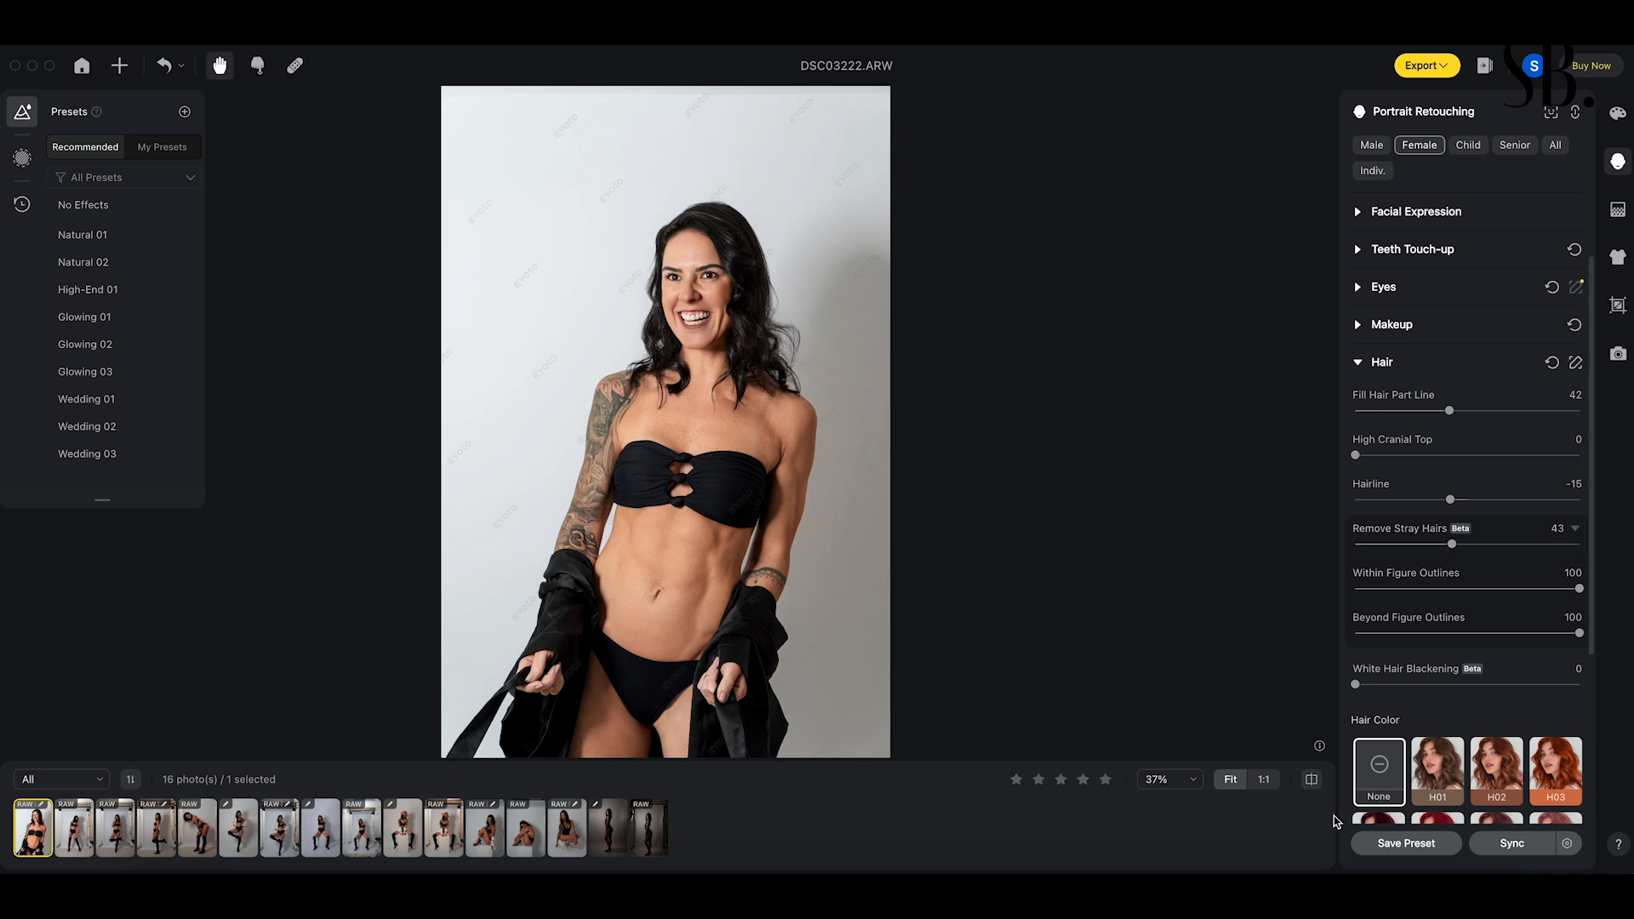
pyautogui.click(1312, 783)
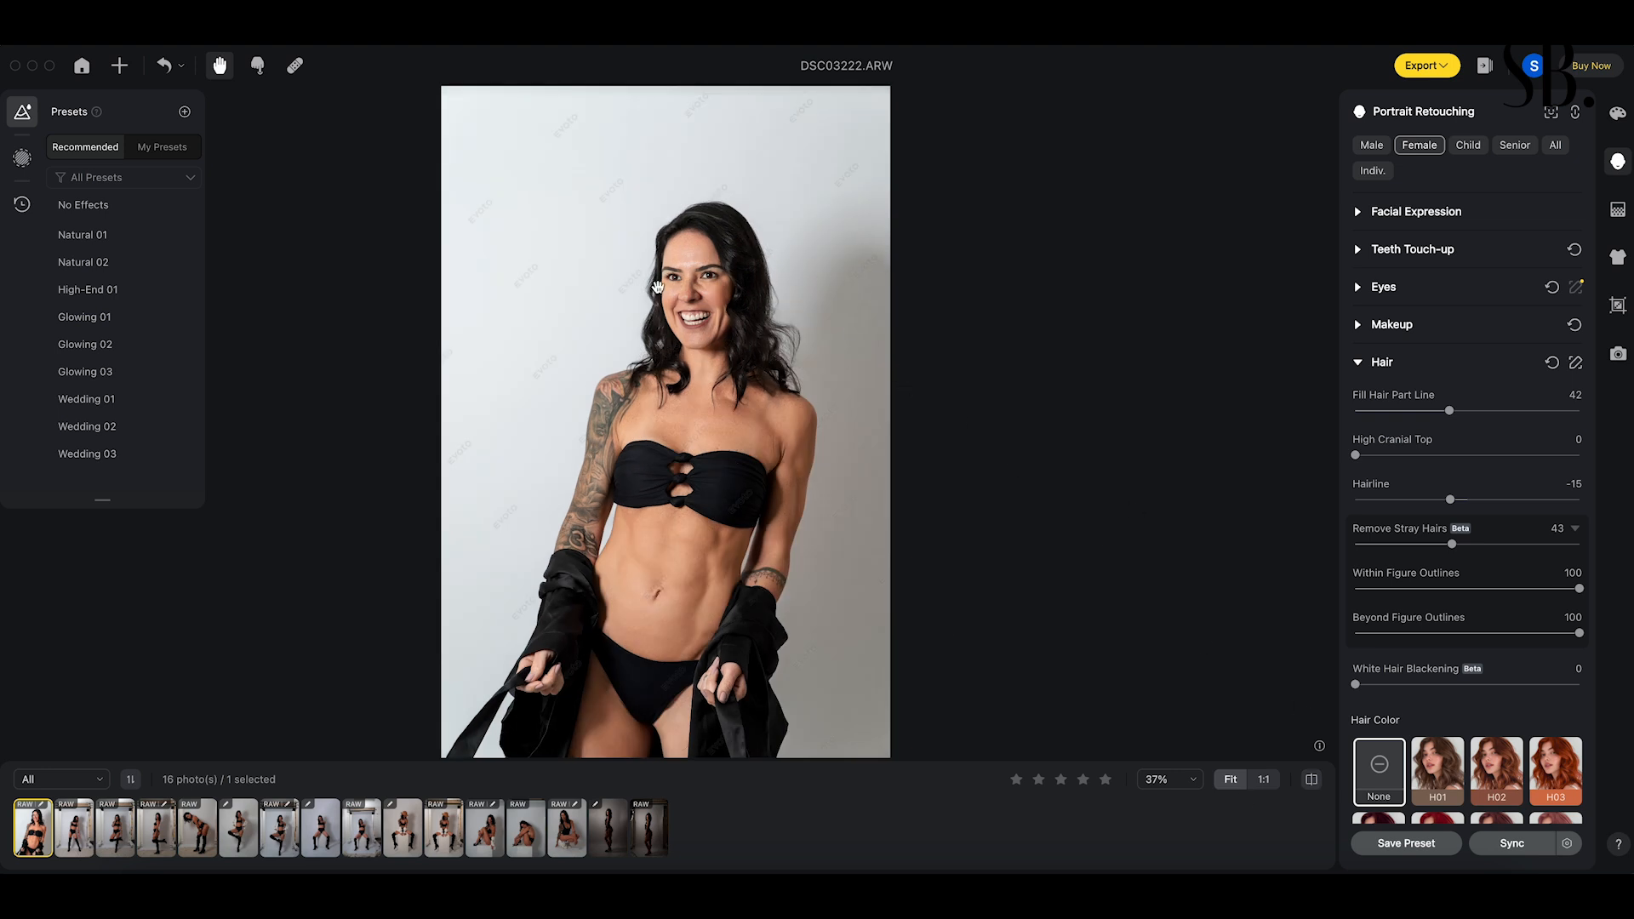
pyautogui.click(1312, 781)
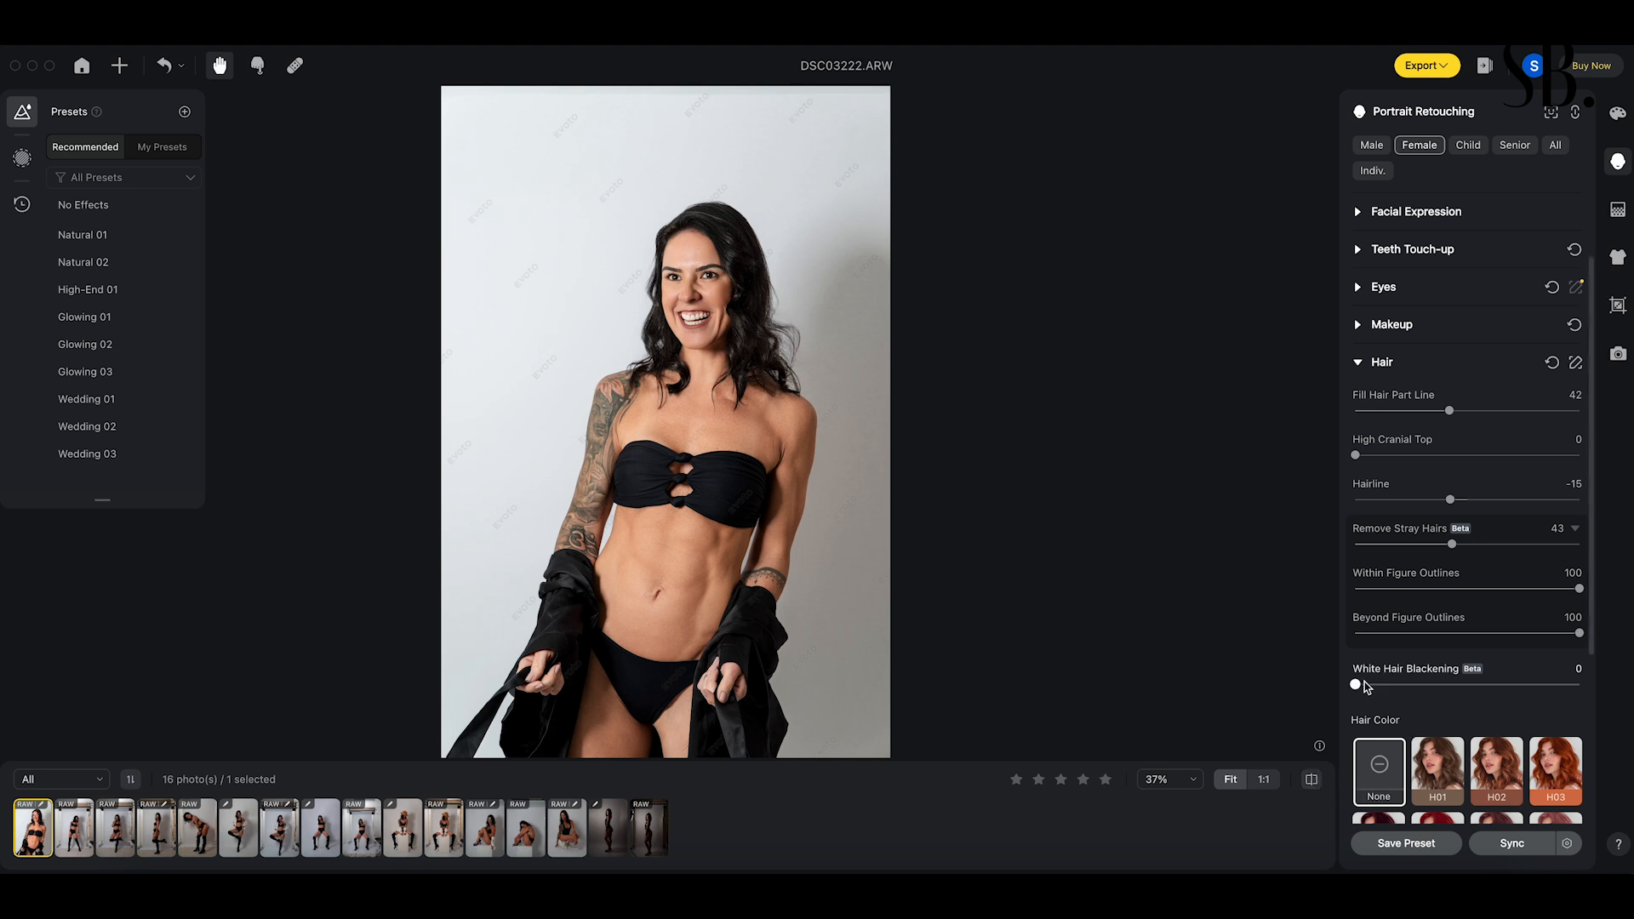
# - Try raising White Hair Blackening and reset it to 0
pyautogui.moveTo(1362, 686); pyautogui.dragTo(1462, 688)
pyautogui.doubleClick(1461, 686)
# - Try hair colors H05, H06, H07, H11, H10, H09, H08 and H13, and set the hair color back to None
pyautogui.scroll(-2, 1500, 698)
pyautogui.scroll(-5, 1500, 698)
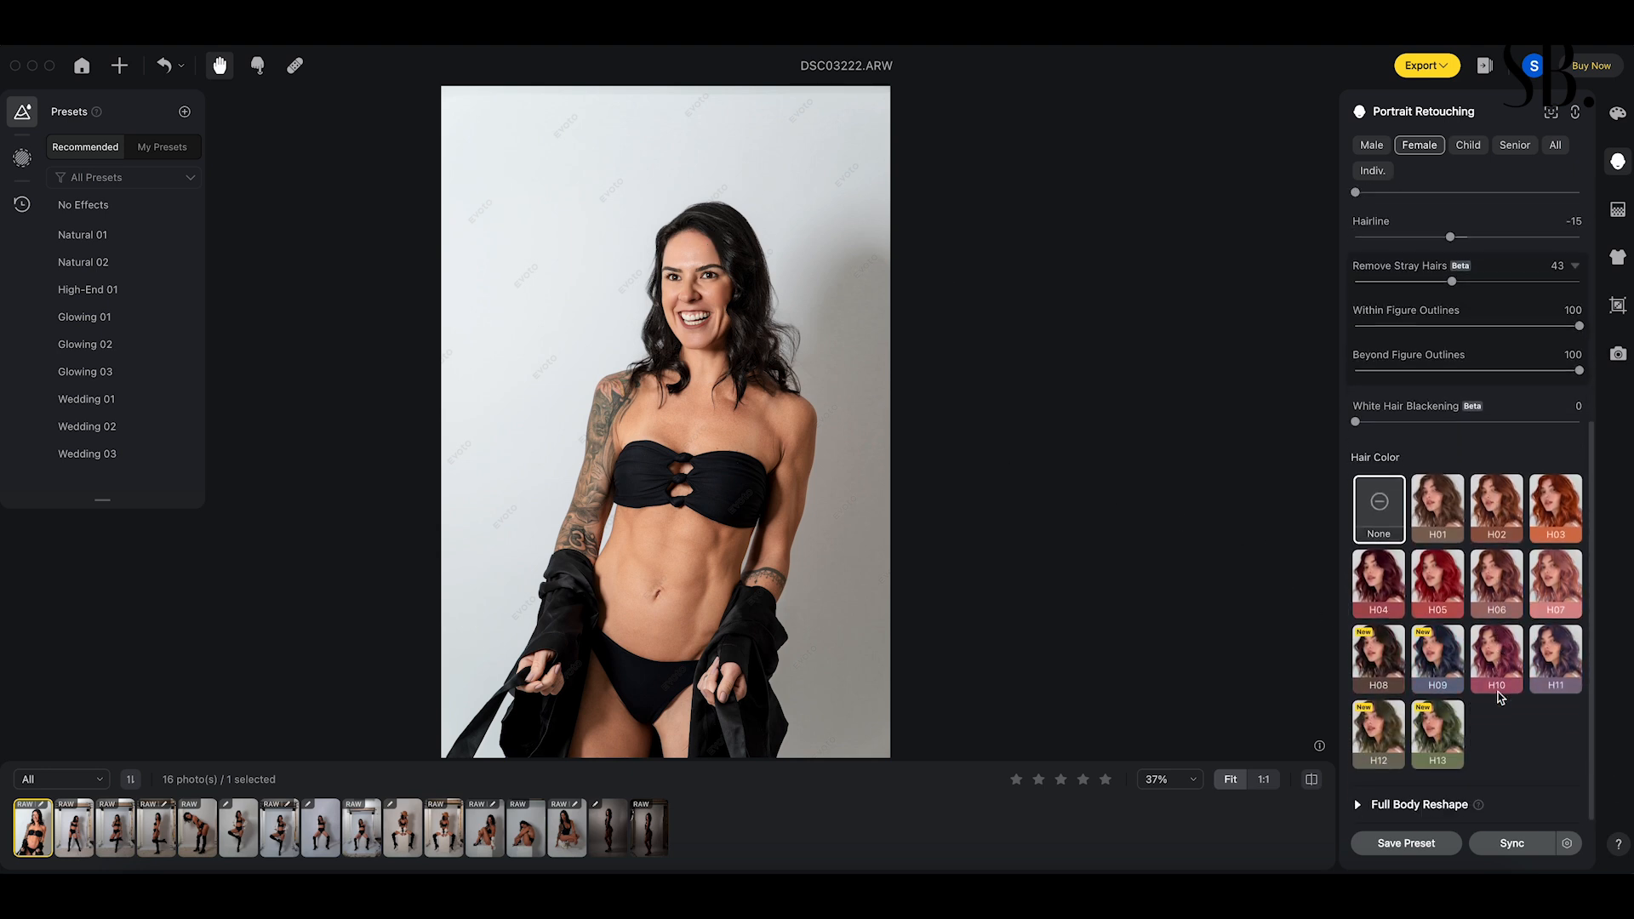
pyautogui.click(1442, 600)
pyautogui.click(1511, 601)
pyautogui.click(1568, 598)
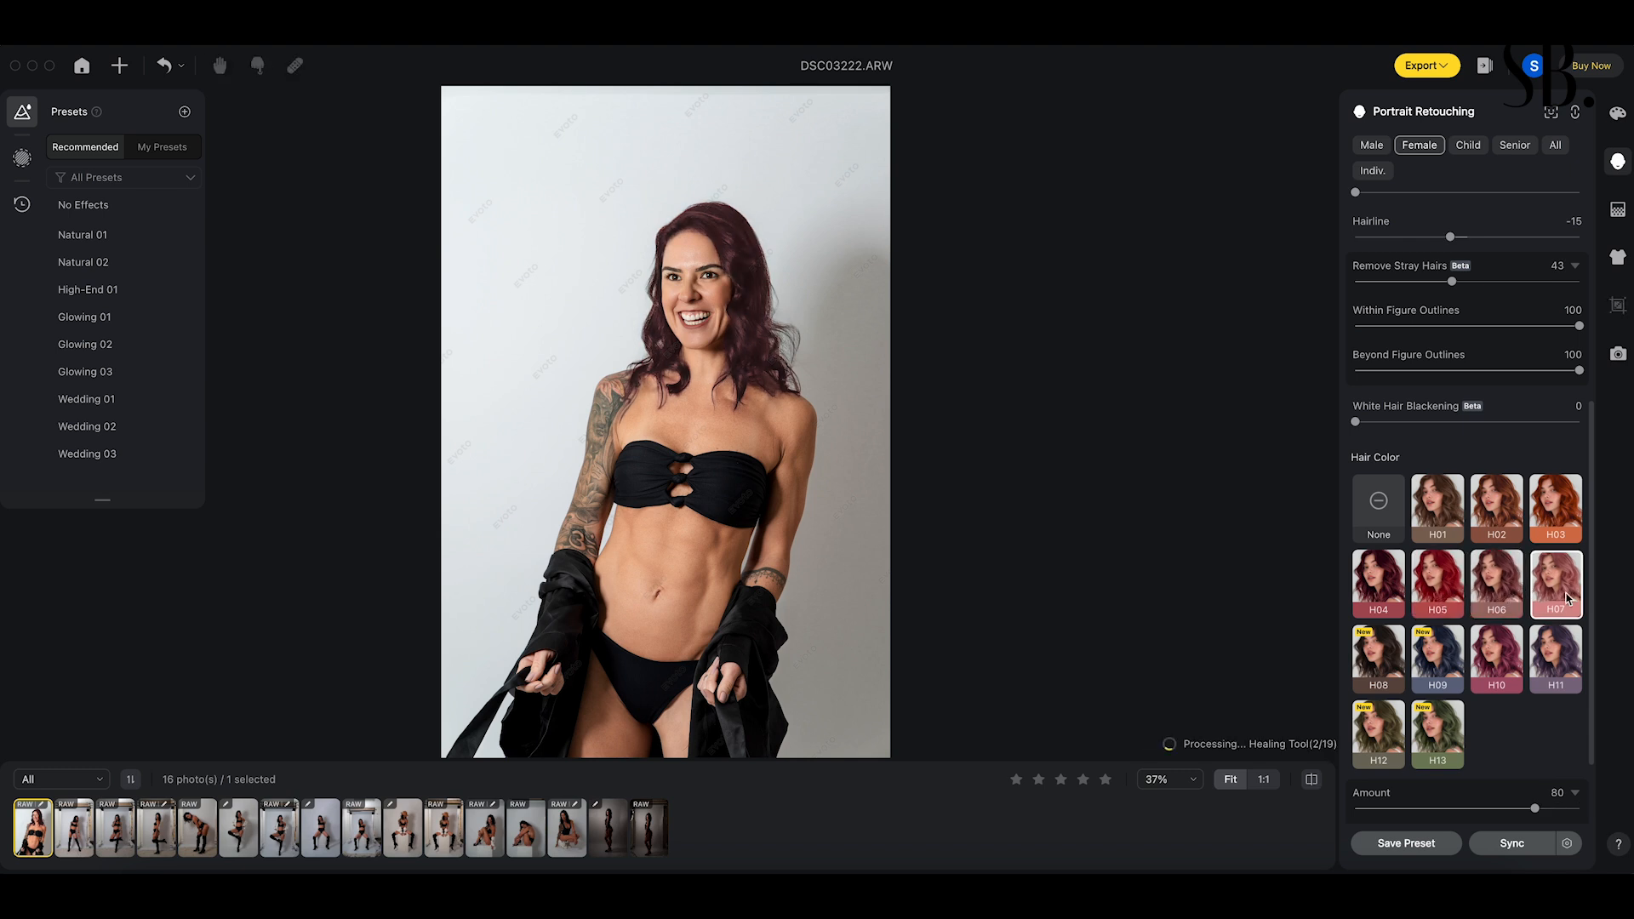
pyautogui.click(1556, 662)
pyautogui.click(1497, 657)
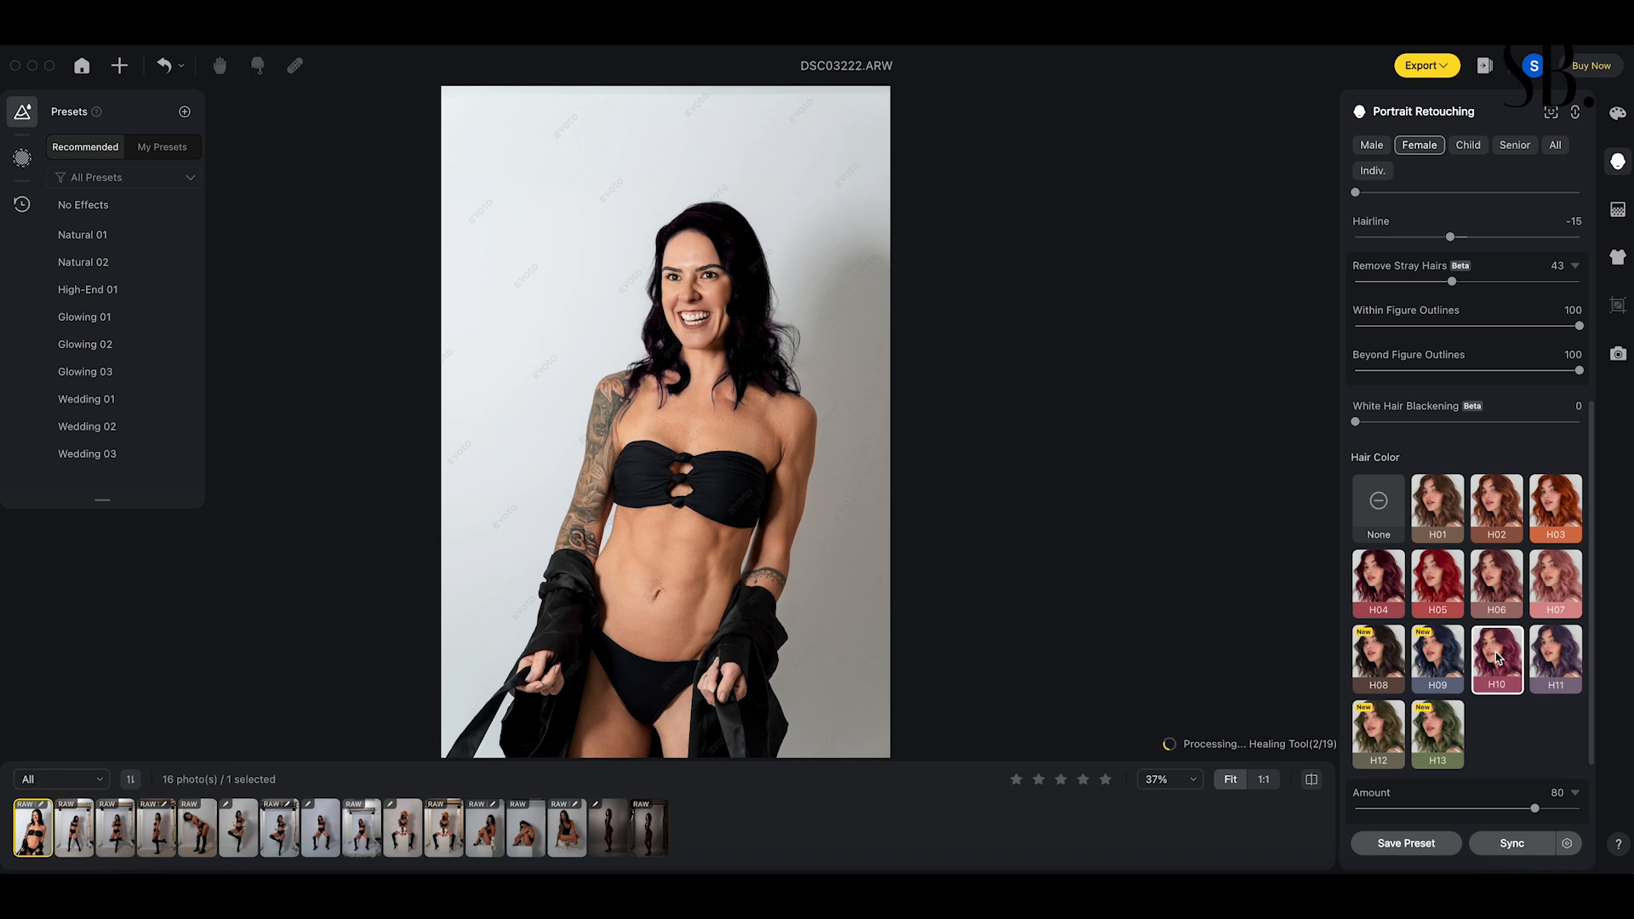
pyautogui.click(1435, 660)
pyautogui.click(1383, 664)
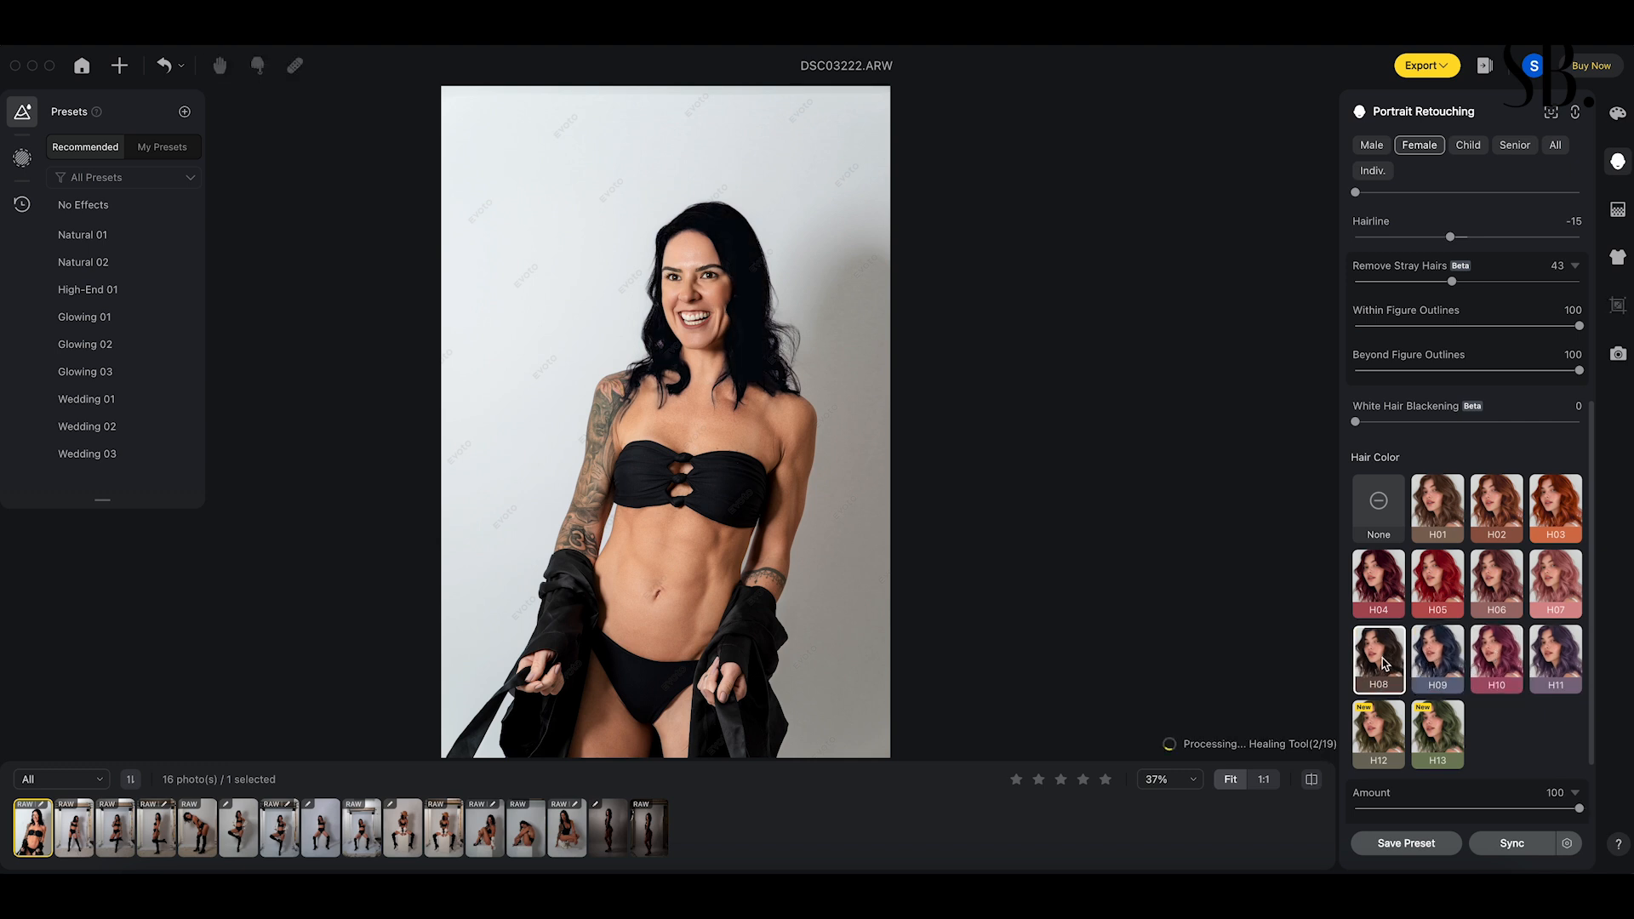
pyautogui.click(1437, 734)
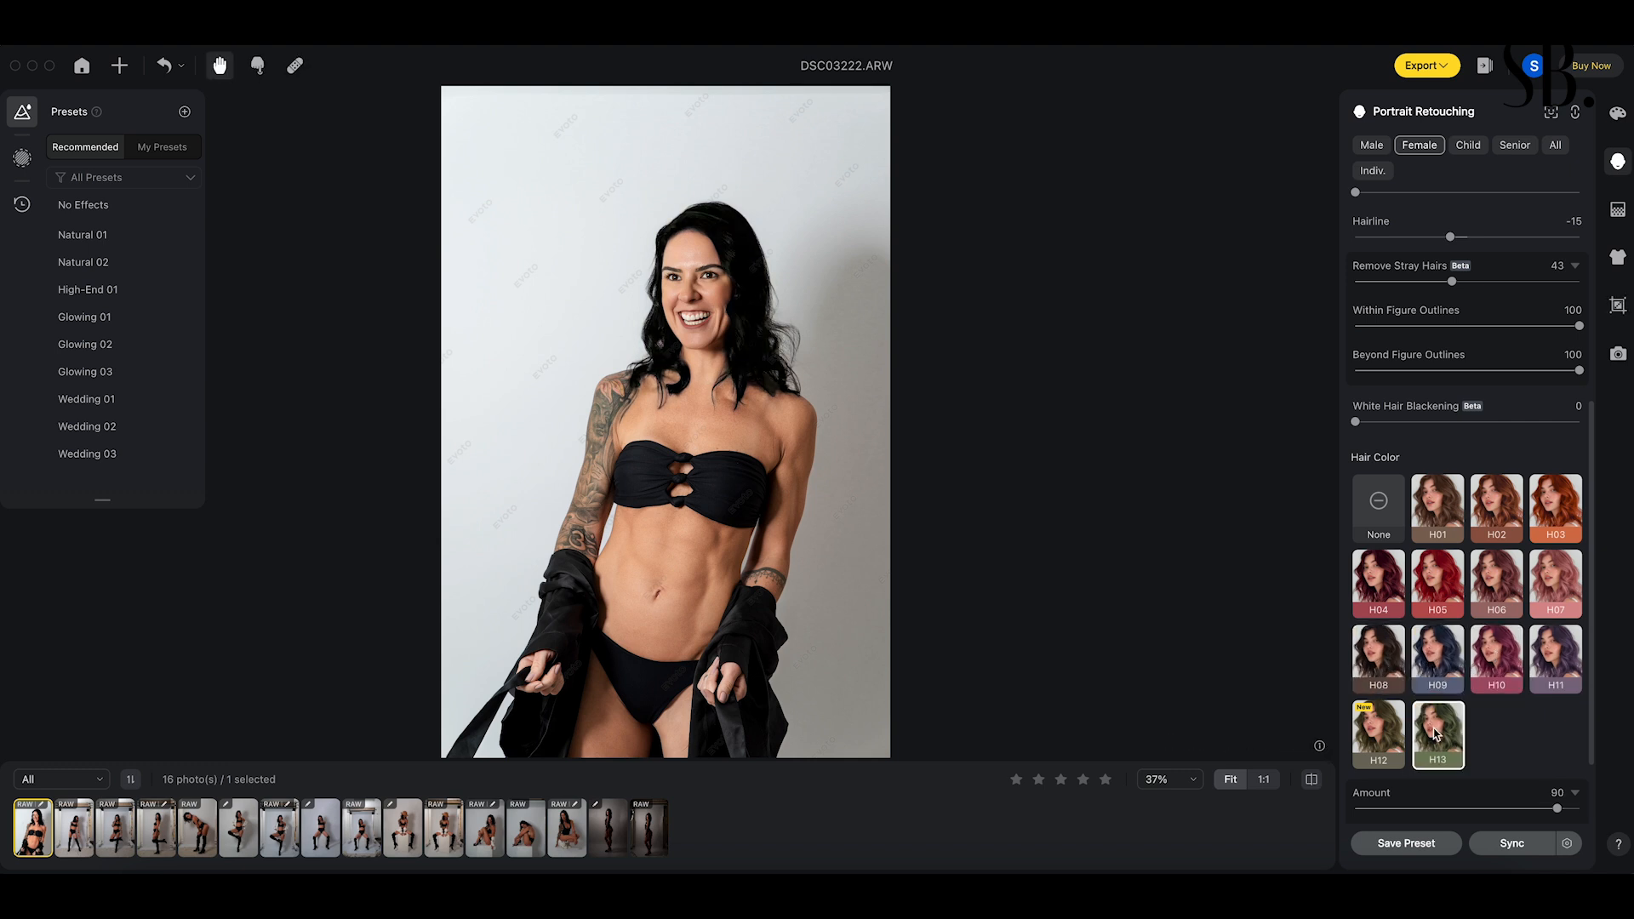
pyautogui.click(1383, 503)
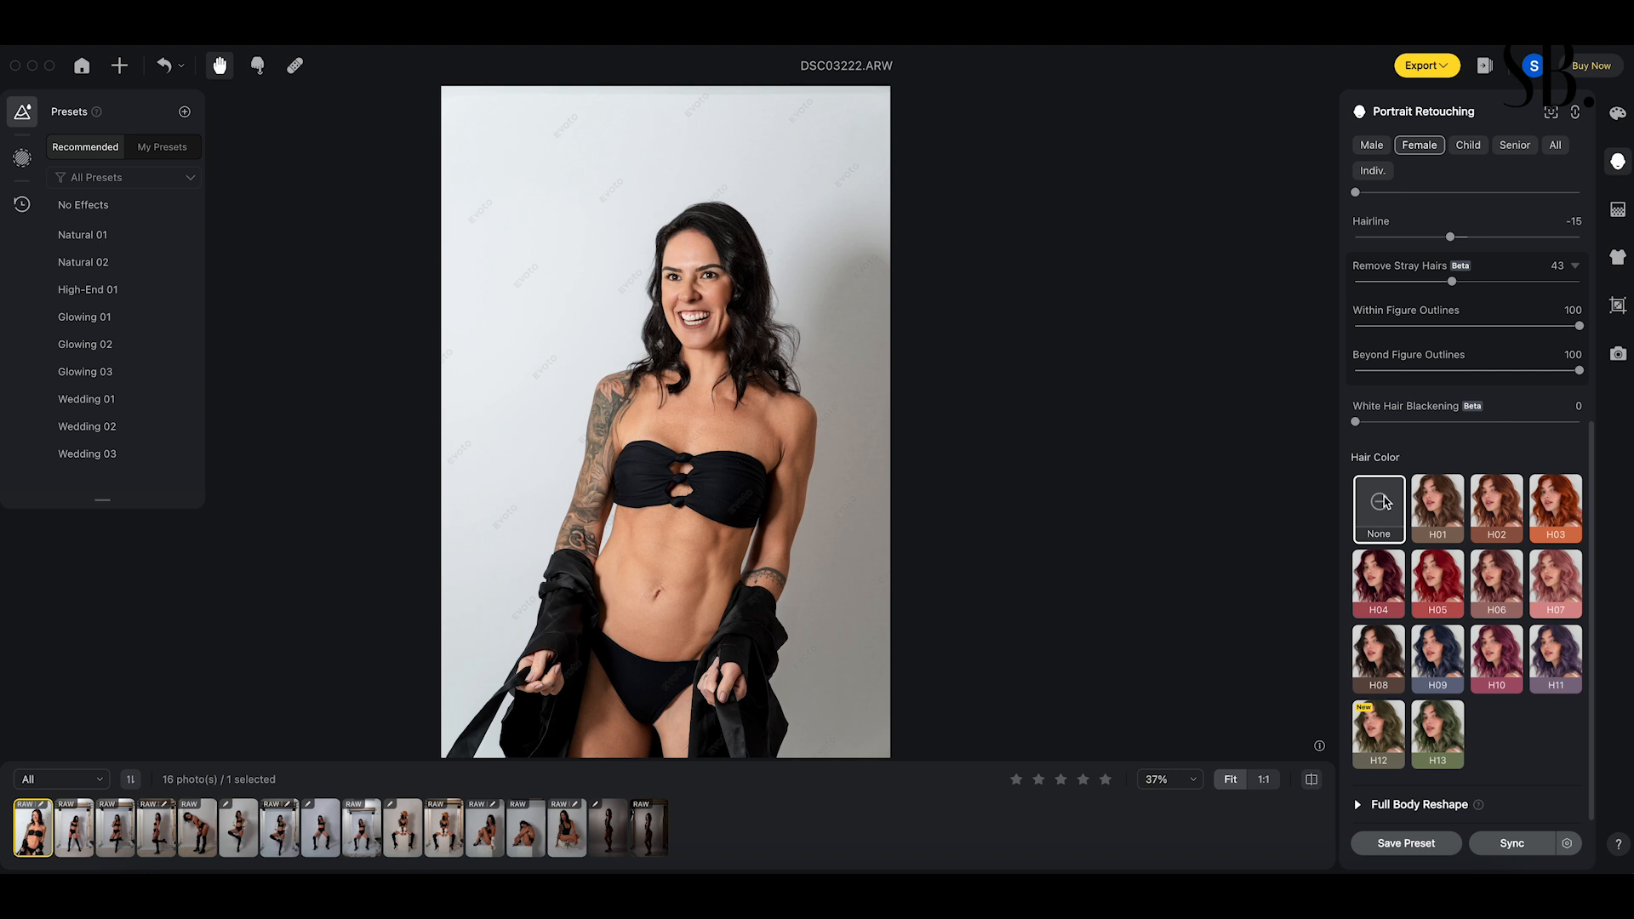
# - Try AI Reshape at 99 in the Full Body Reshape settings and reset it to 0
pyautogui.scroll(5, 1370, 485)
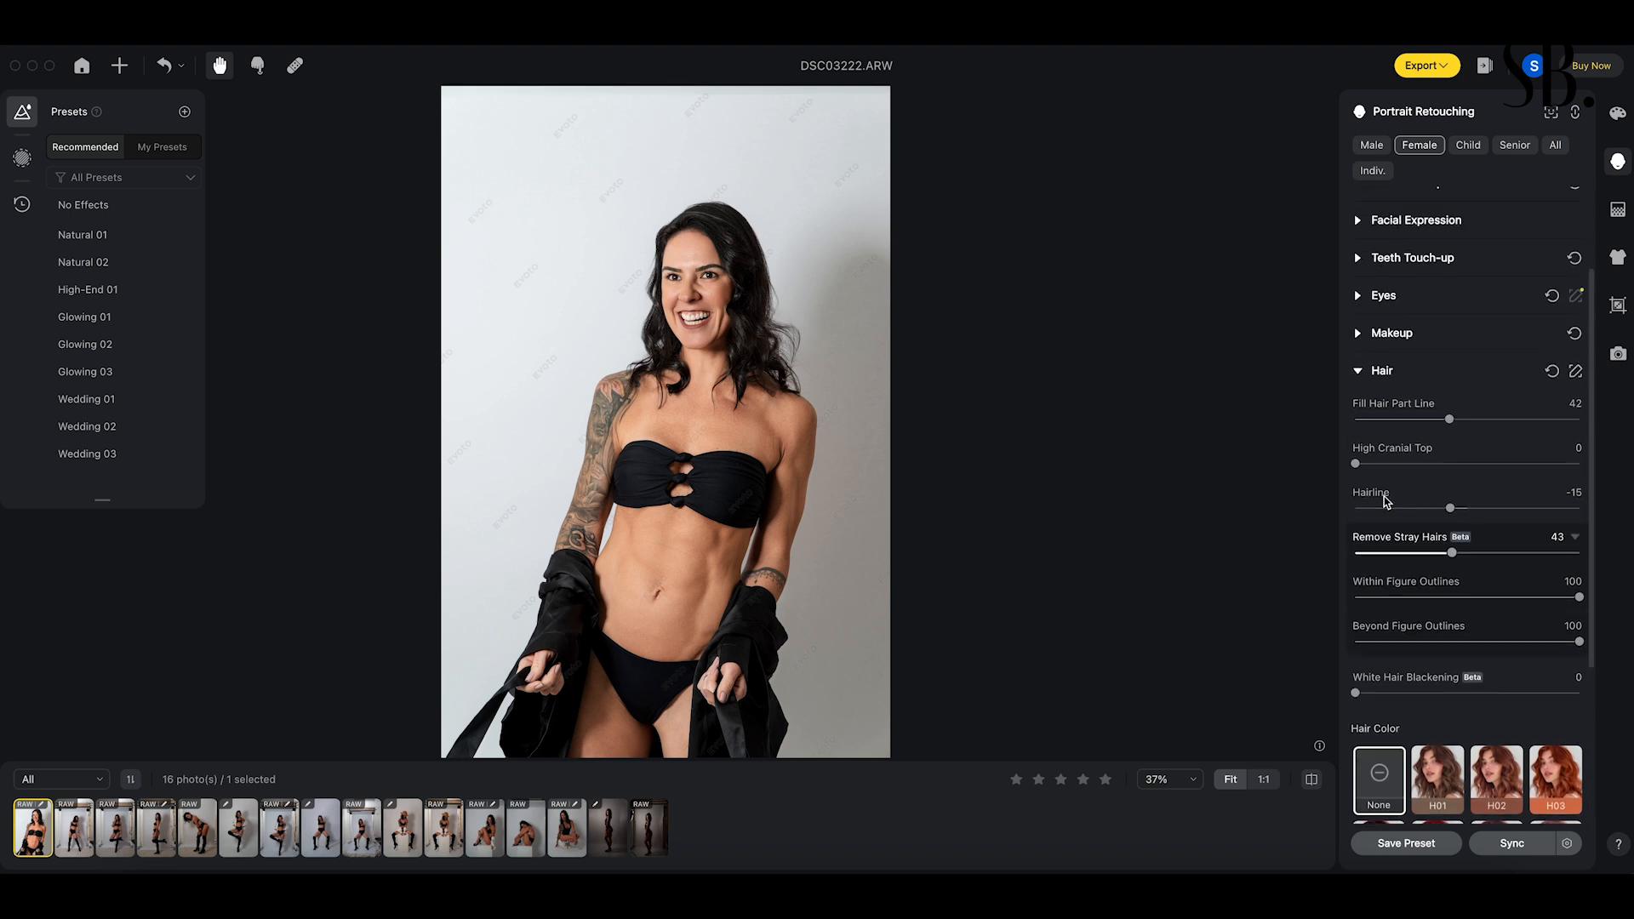
pyautogui.click(1359, 470)
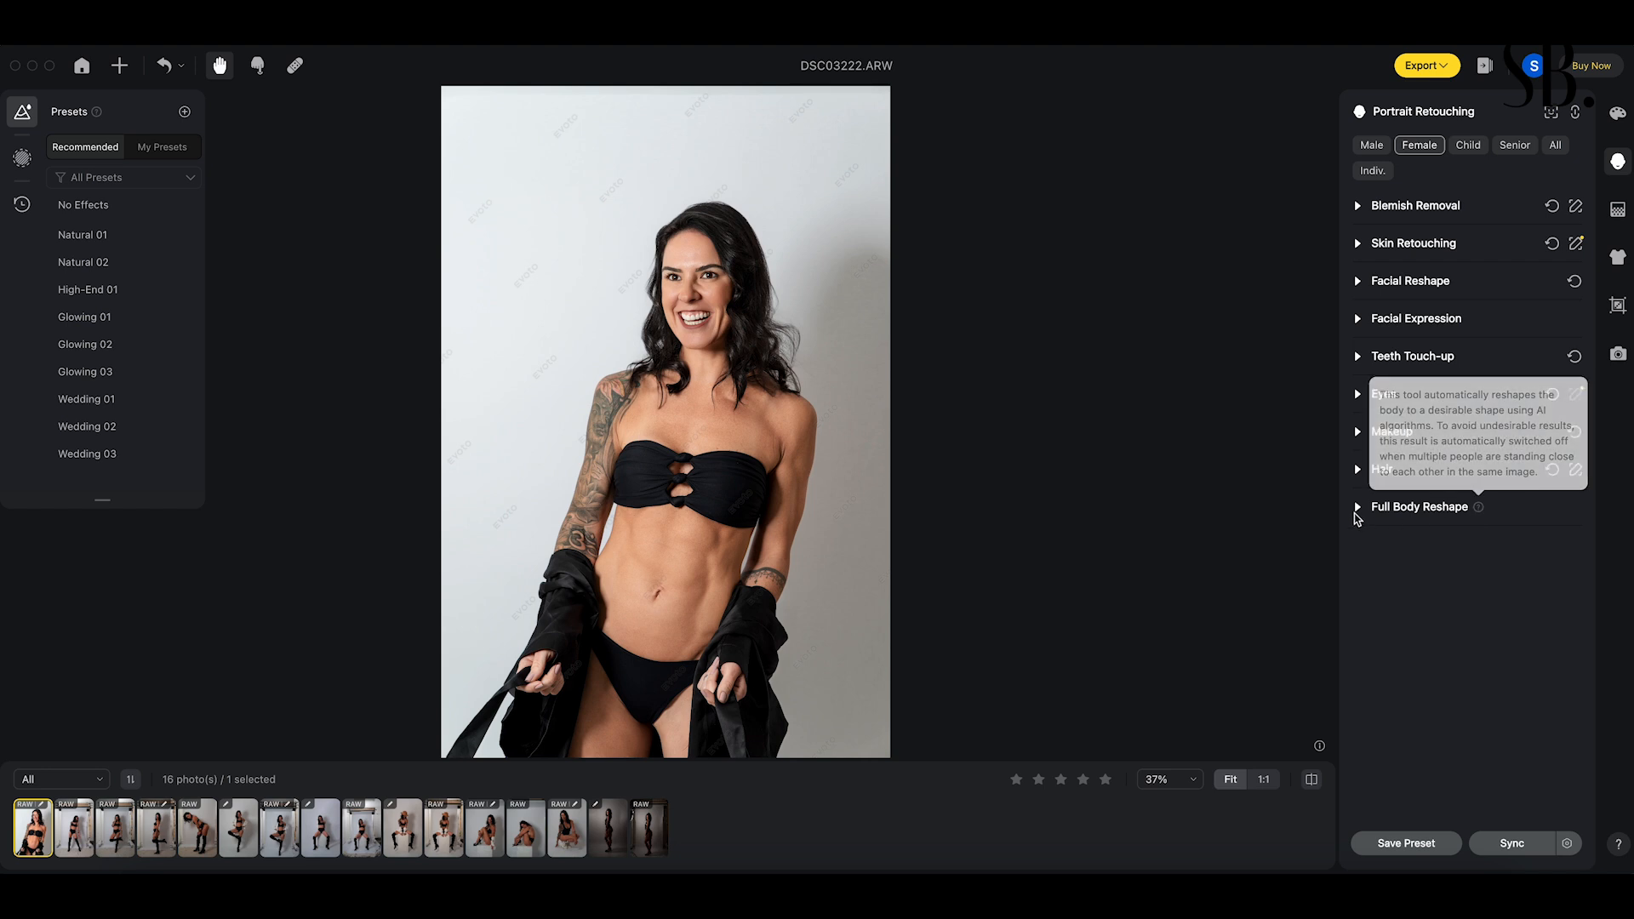
pyautogui.moveTo(1479, 509)
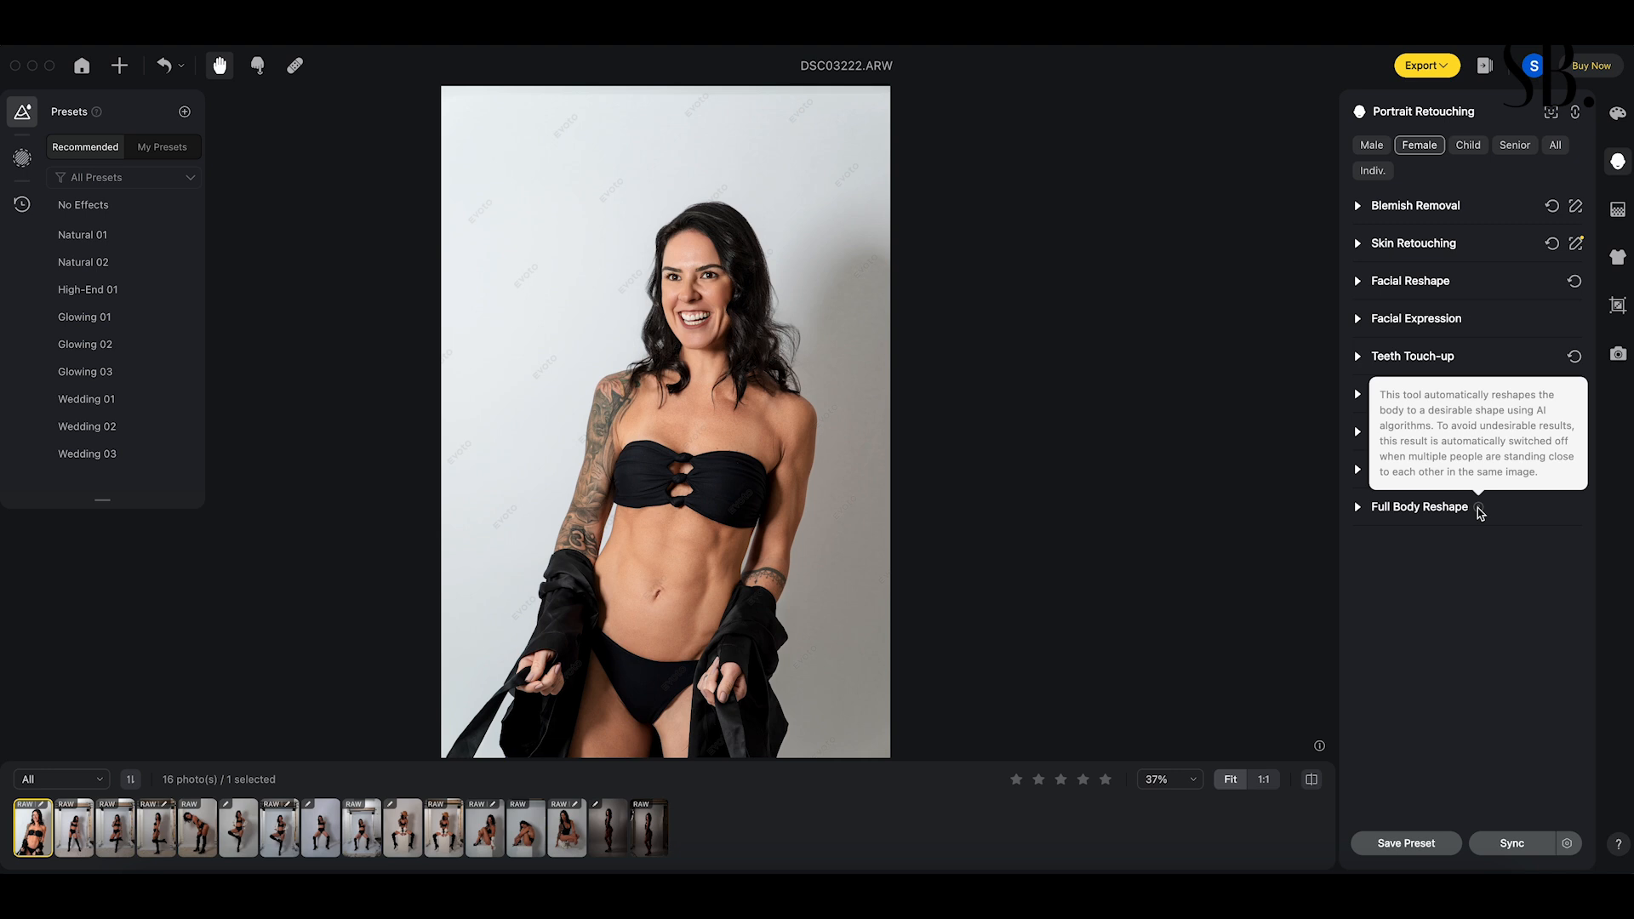
pyautogui.click(1358, 508)
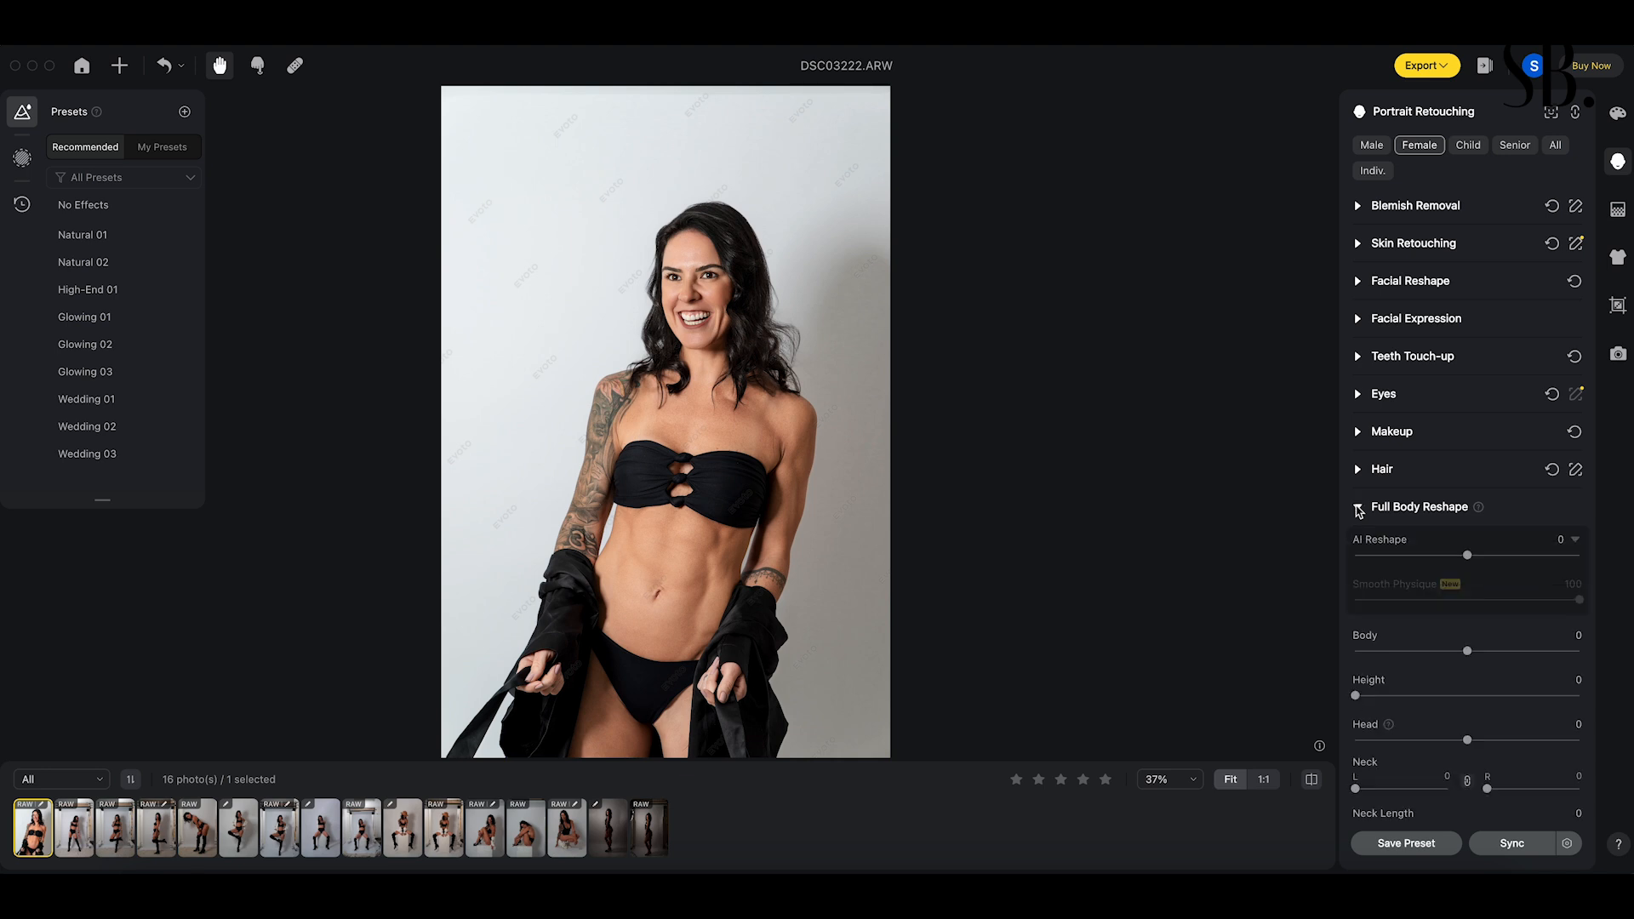
pyautogui.moveTo(1467, 555); pyautogui.dragTo(1575, 565)
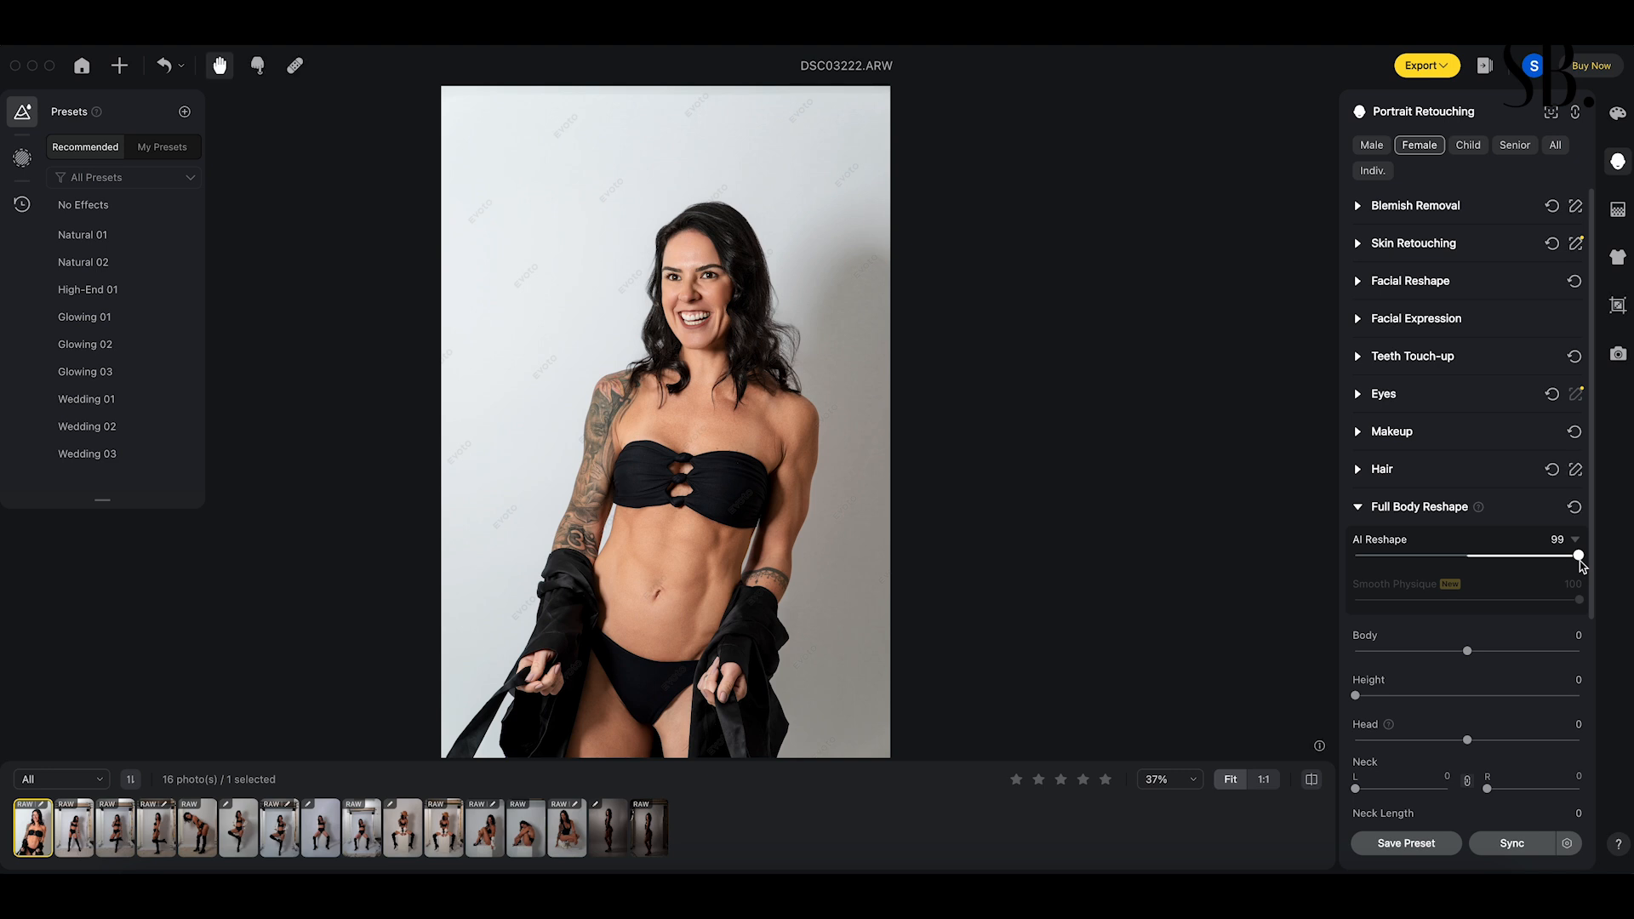
pyautogui.doubleClick(1577, 558)
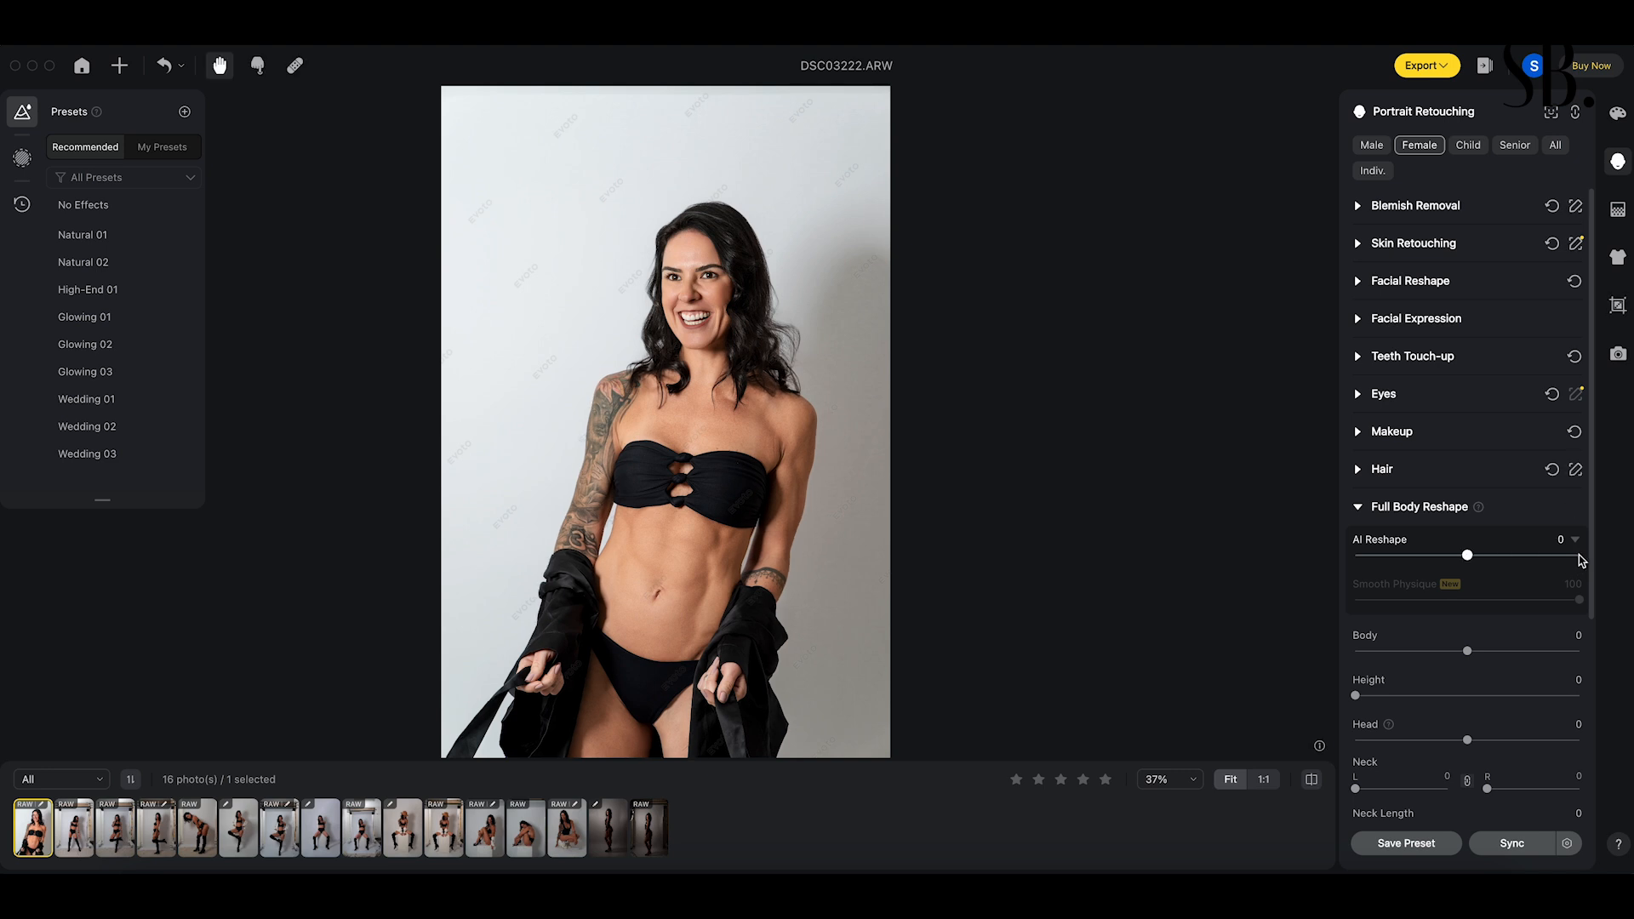
# - Try Body at 75, a raised Height and Head at 73, resetting each one to 0
pyautogui.moveTo(1467, 651); pyautogui.dragTo(1551, 652)
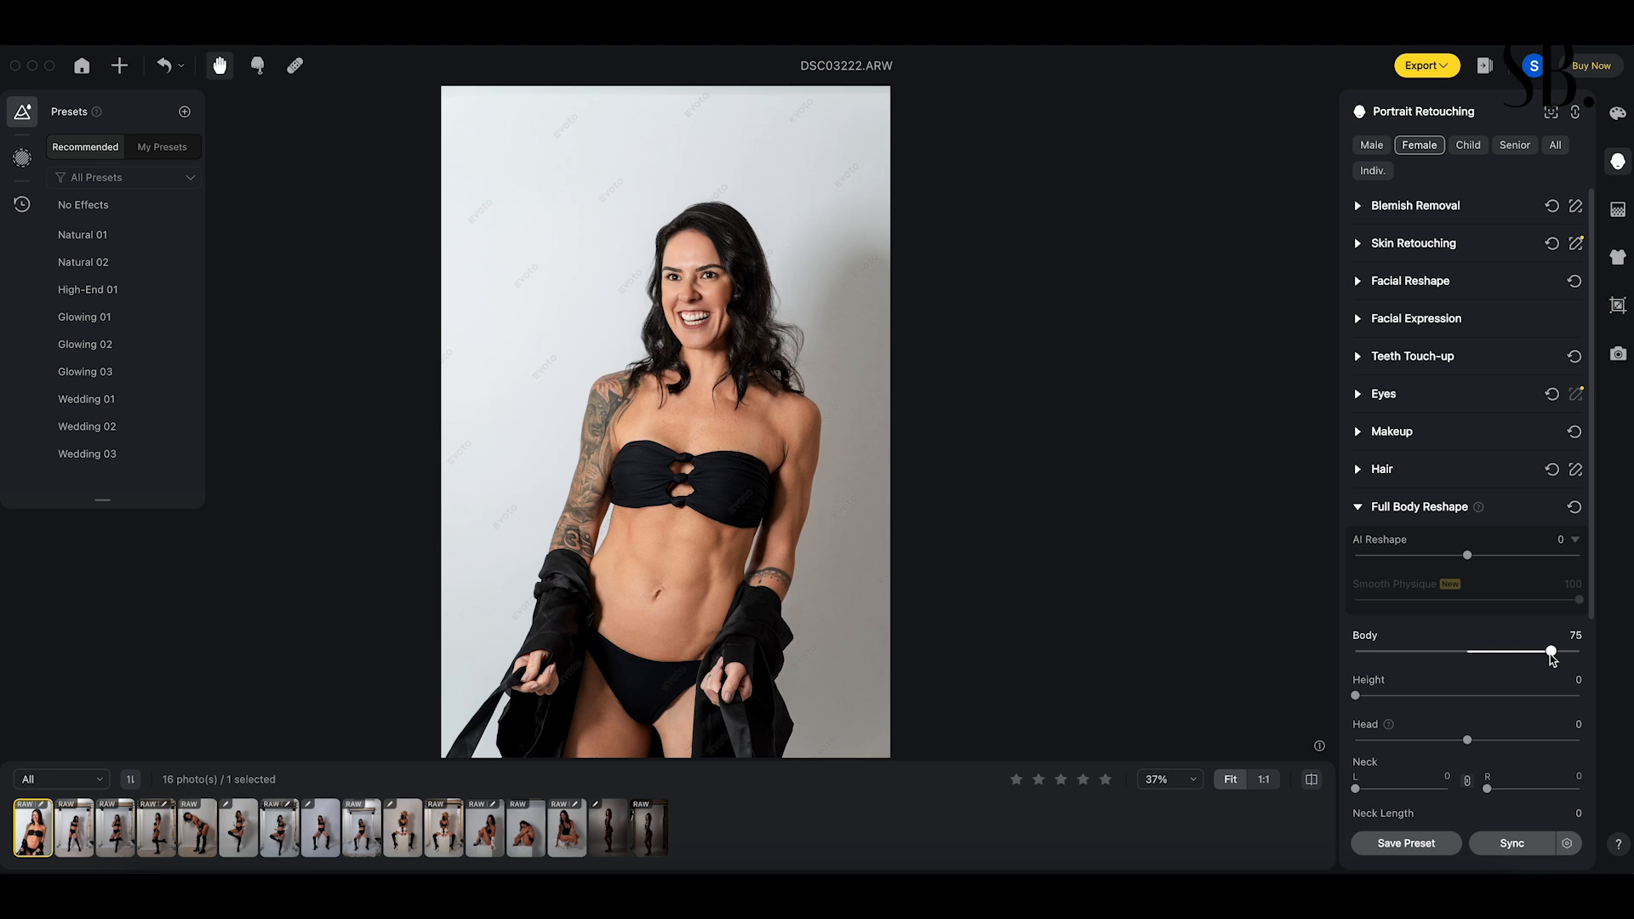
pyautogui.doubleClick(1552, 653)
pyautogui.moveTo(1355, 696); pyautogui.dragTo(1549, 741)
pyautogui.doubleClick(1503, 696)
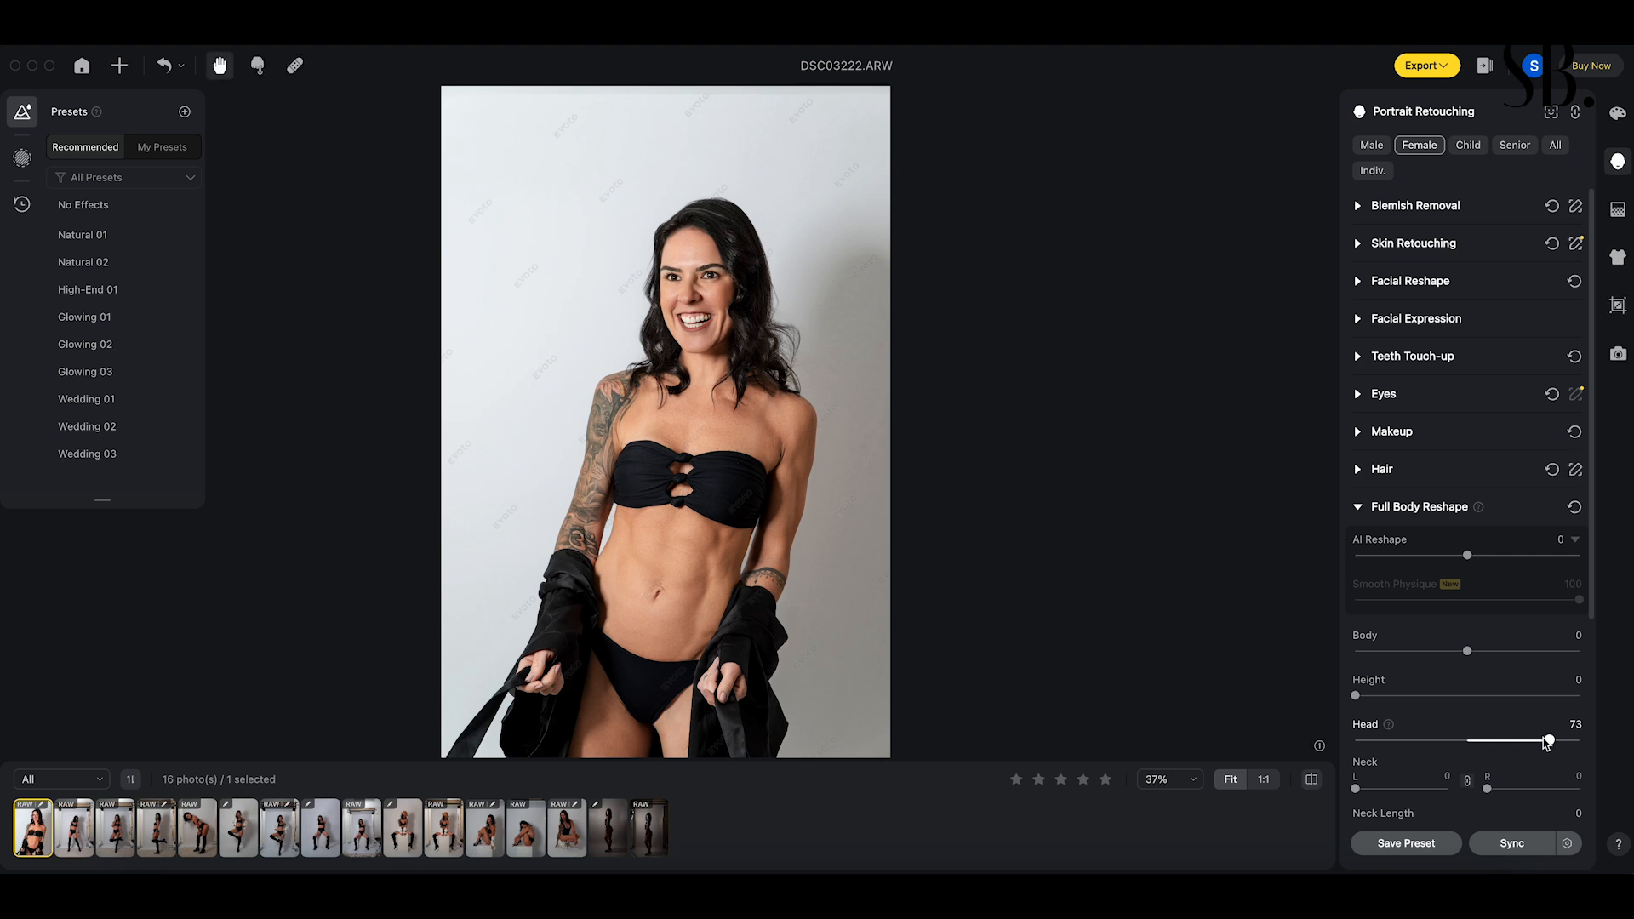
pyautogui.doubleClick(1547, 743)
# - Set Neck to 44 on both sides, then try Neck Length at 10 and reset it to 0
pyautogui.scroll(-5, 1508, 723)
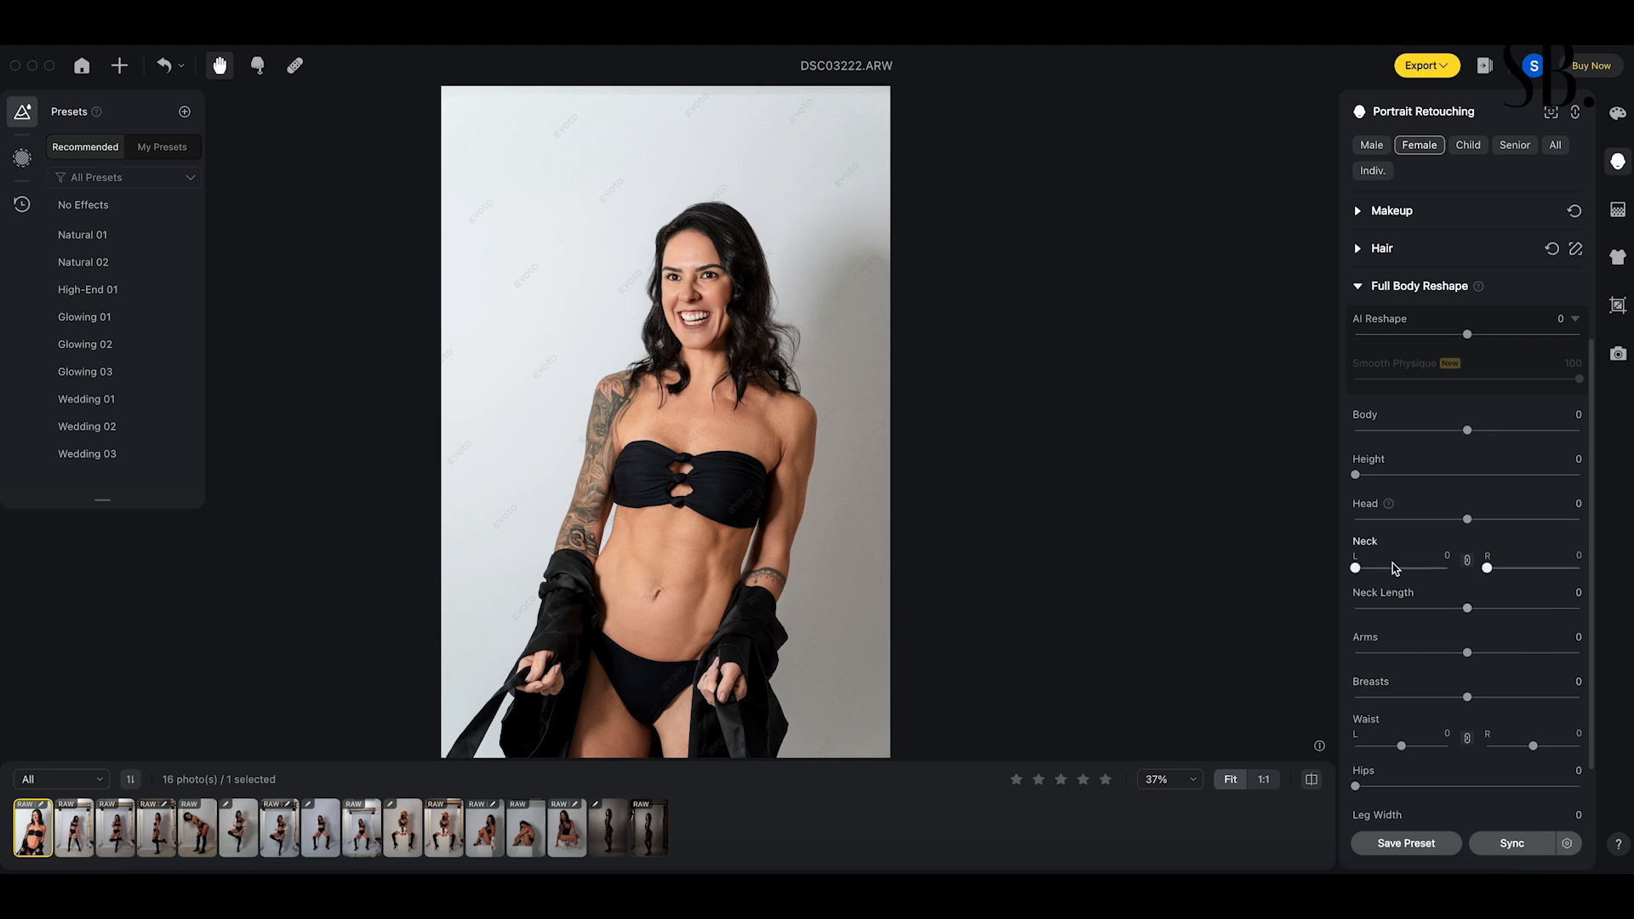
pyautogui.moveTo(1356, 568); pyautogui.dragTo(1400, 572)
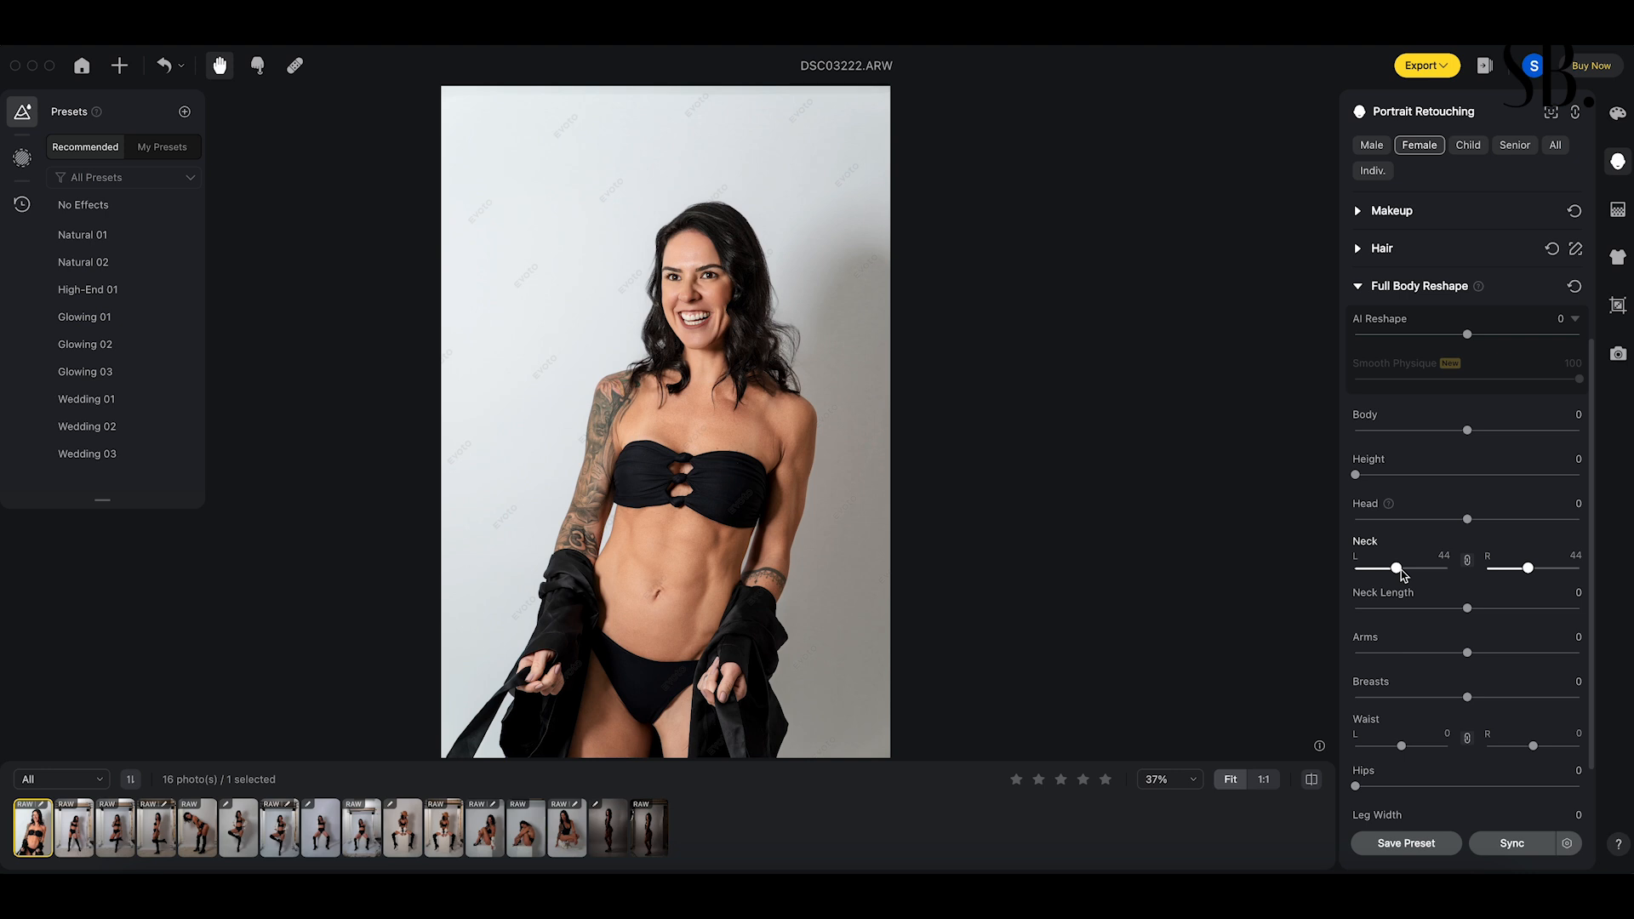
pyautogui.moveTo(1467, 609); pyautogui.dragTo(1483, 613)
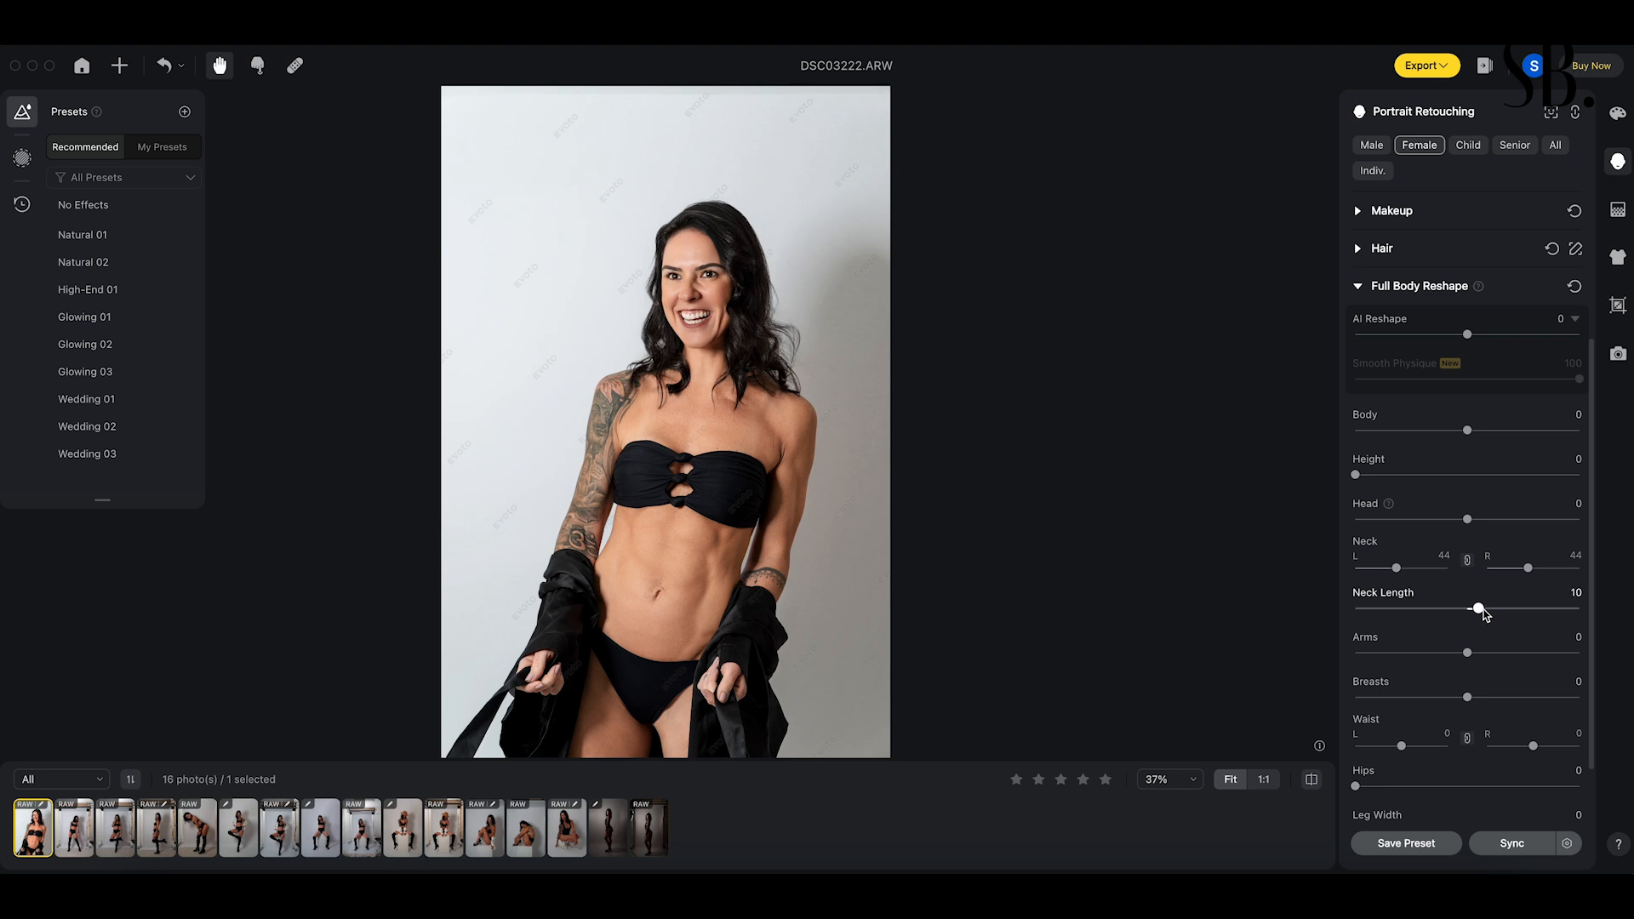
pyautogui.doubleClick(1483, 614)
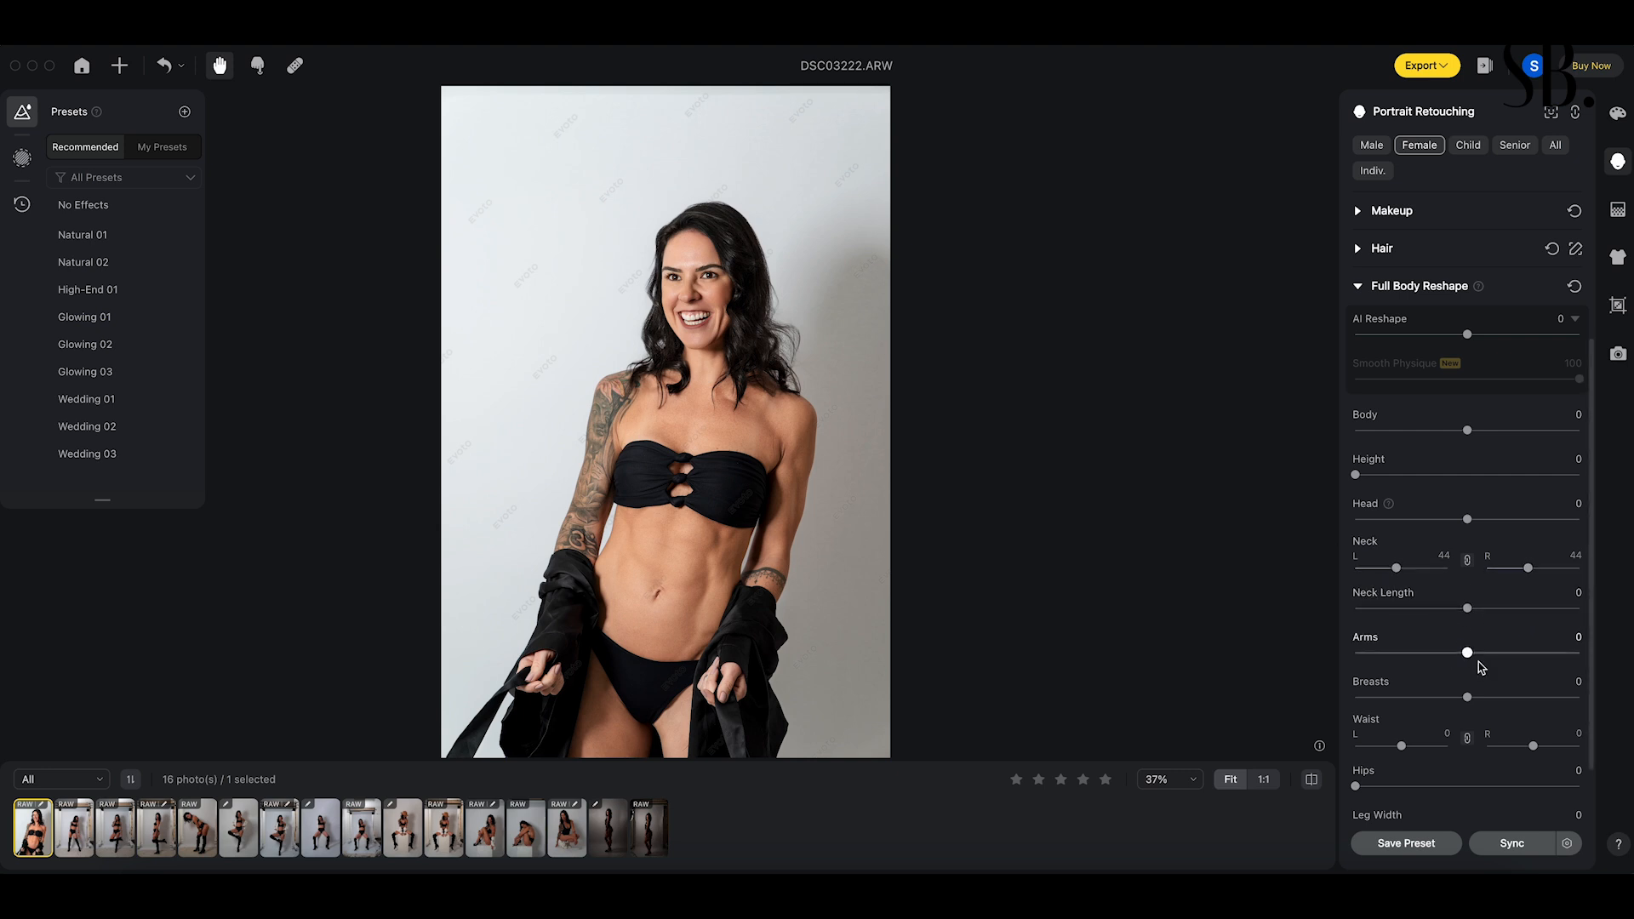
# - Try Breasts at 56 and a changed Arms amount, resetting both to 0
pyautogui.moveTo(1468, 697); pyautogui.dragTo(1530, 698)
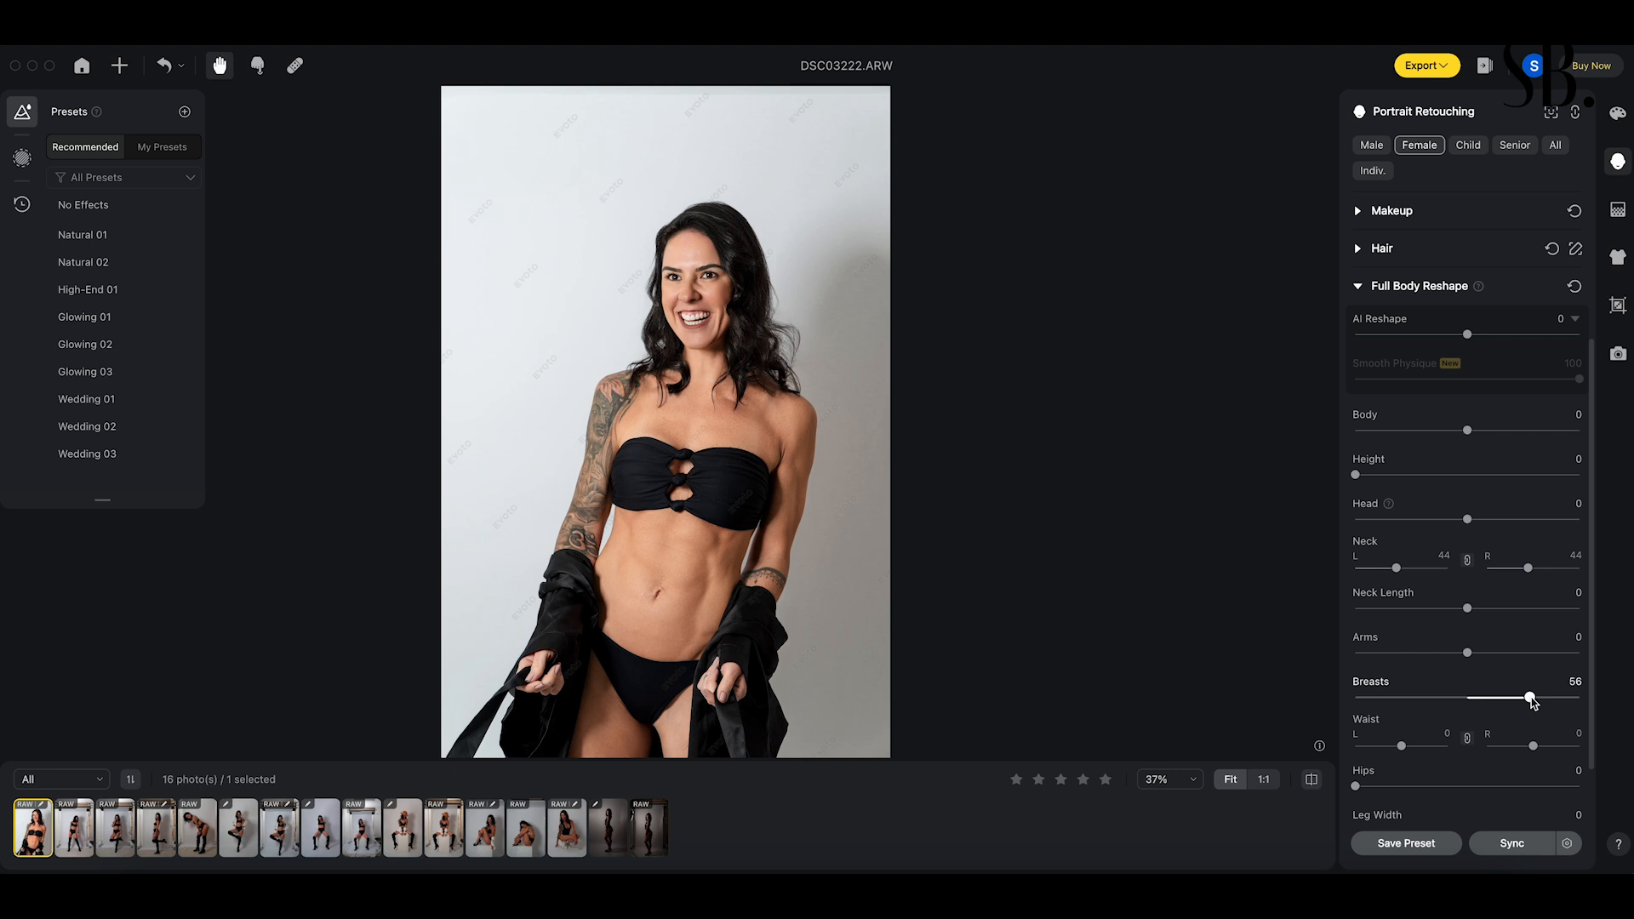
pyautogui.doubleClick(1530, 698)
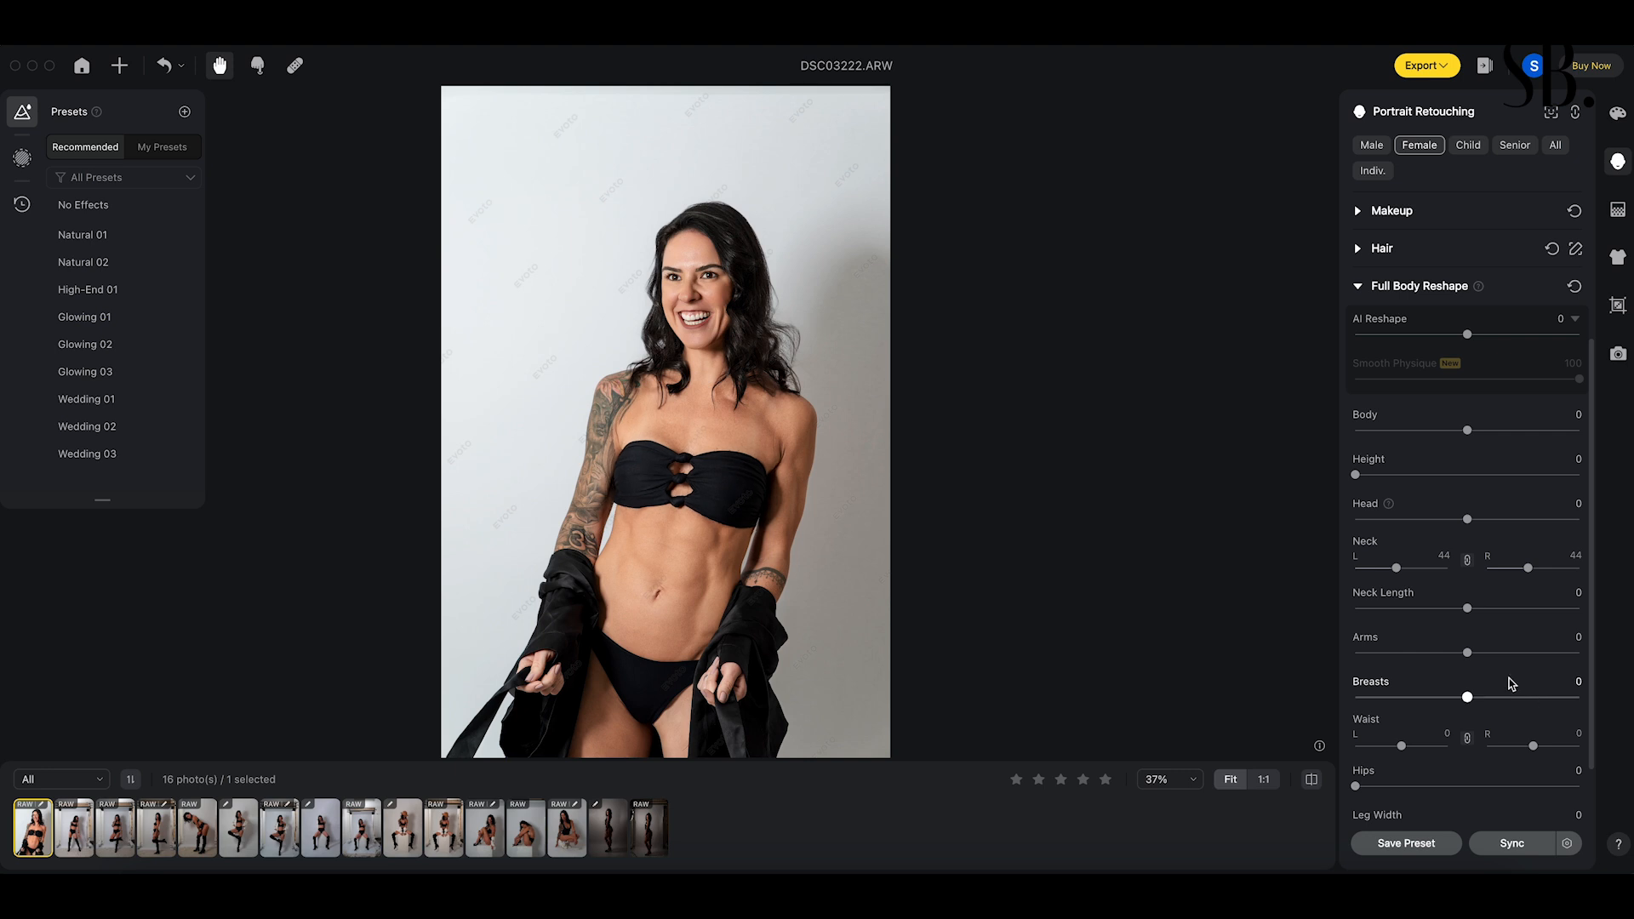
pyautogui.moveTo(1467, 653); pyautogui.dragTo(1396, 654)
pyautogui.doubleClick(1535, 654)
pyautogui.doubleClick(1396, 653)
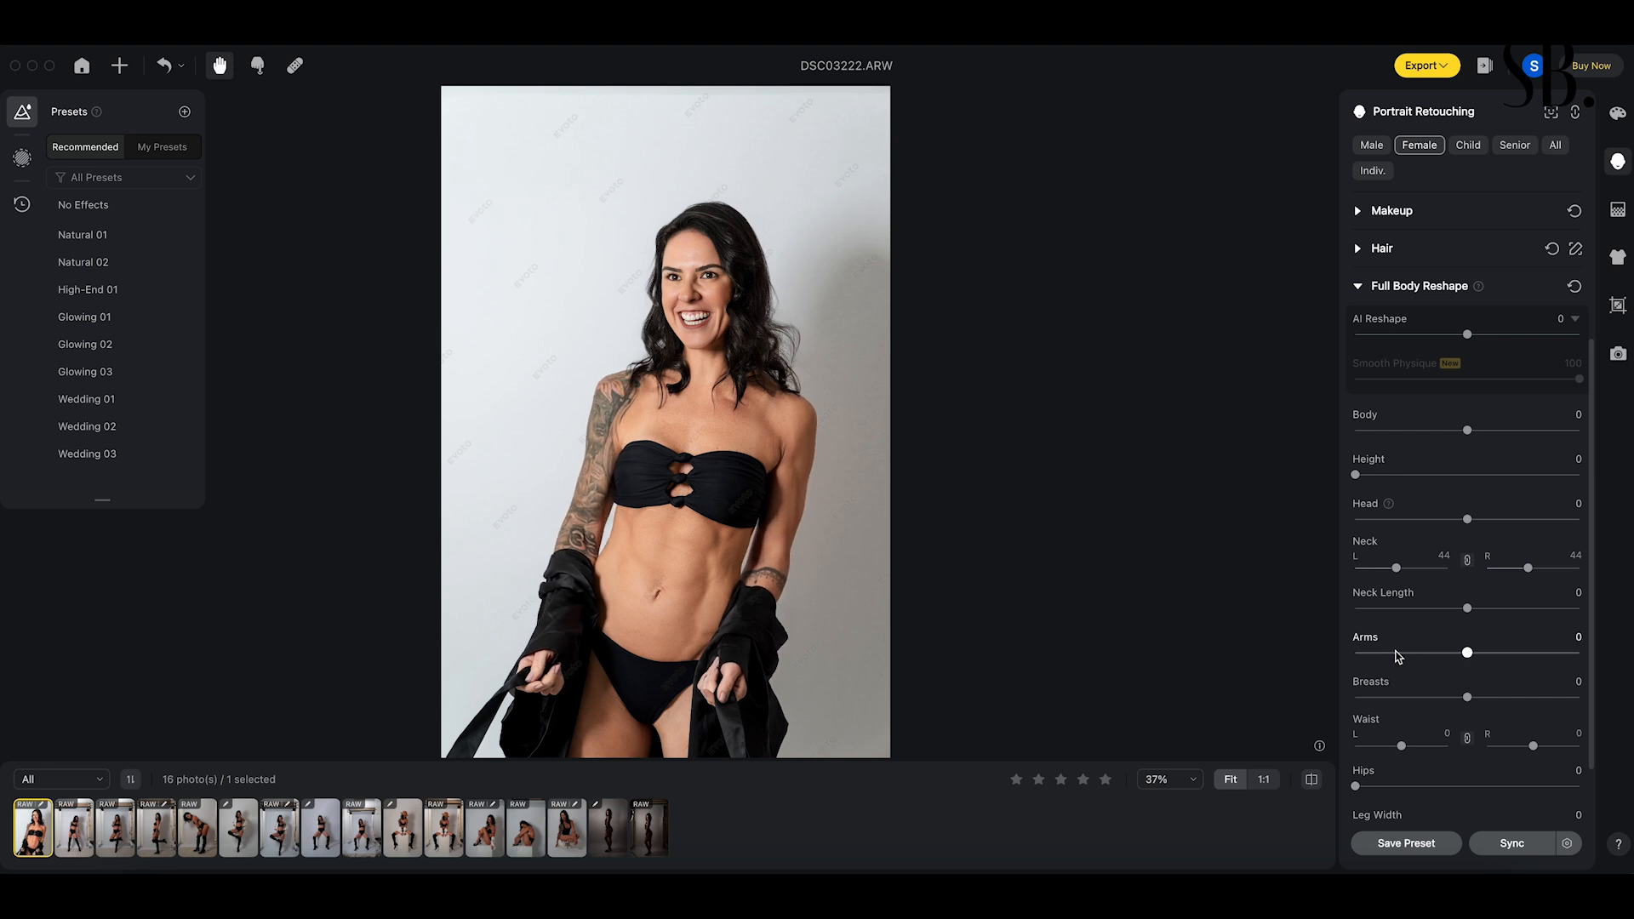
# - Set Waist to -20 on both sides
pyautogui.moveTo(1469, 697); pyautogui.dragTo(1395, 681)
pyautogui.scroll(-2, 1473, 697)
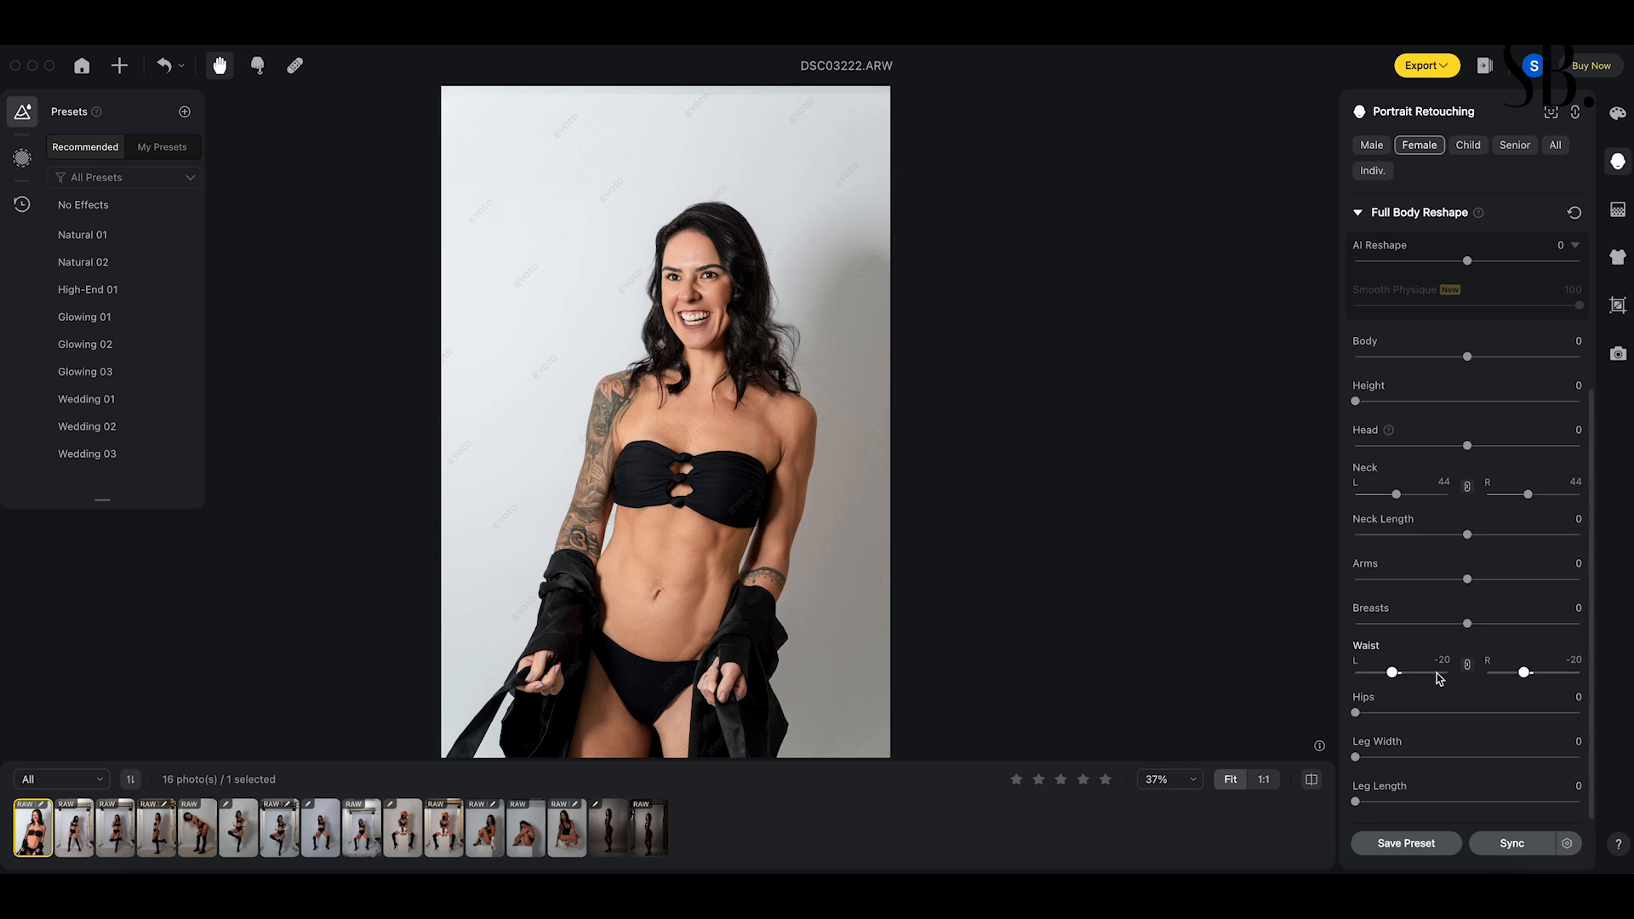
# - Try Hips at 77, Leg Width at 21 and Leg Length, leaving all three at 0
pyautogui.moveTo(1356, 712); pyautogui.dragTo(1533, 712)
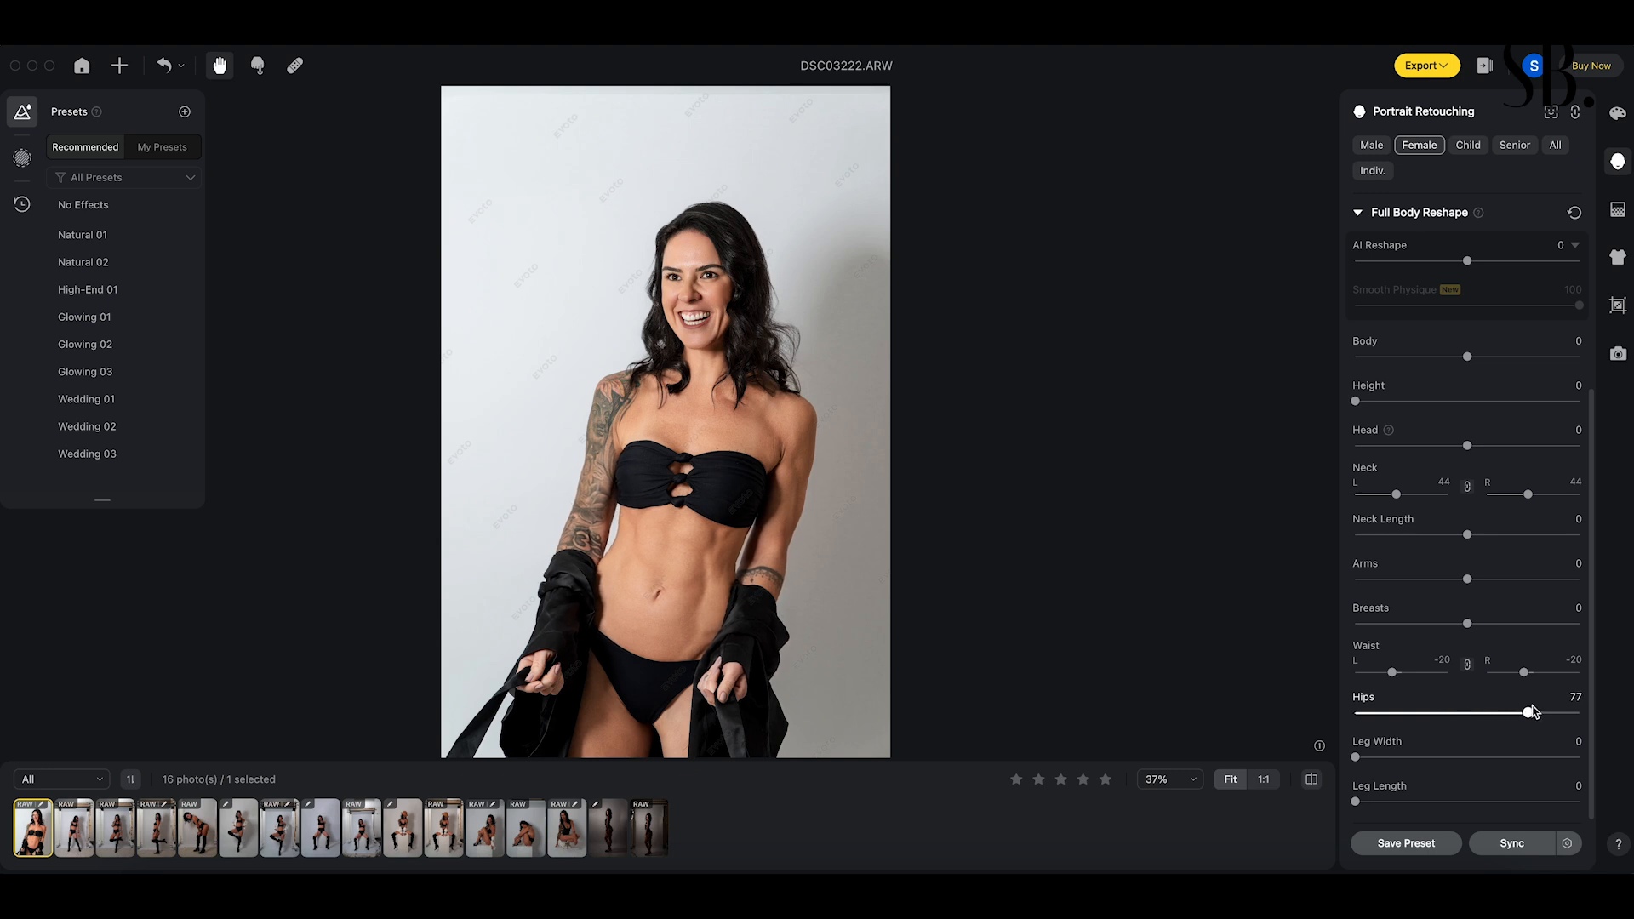
pyautogui.moveTo(1524, 712); pyautogui.dragTo(1404, 760)
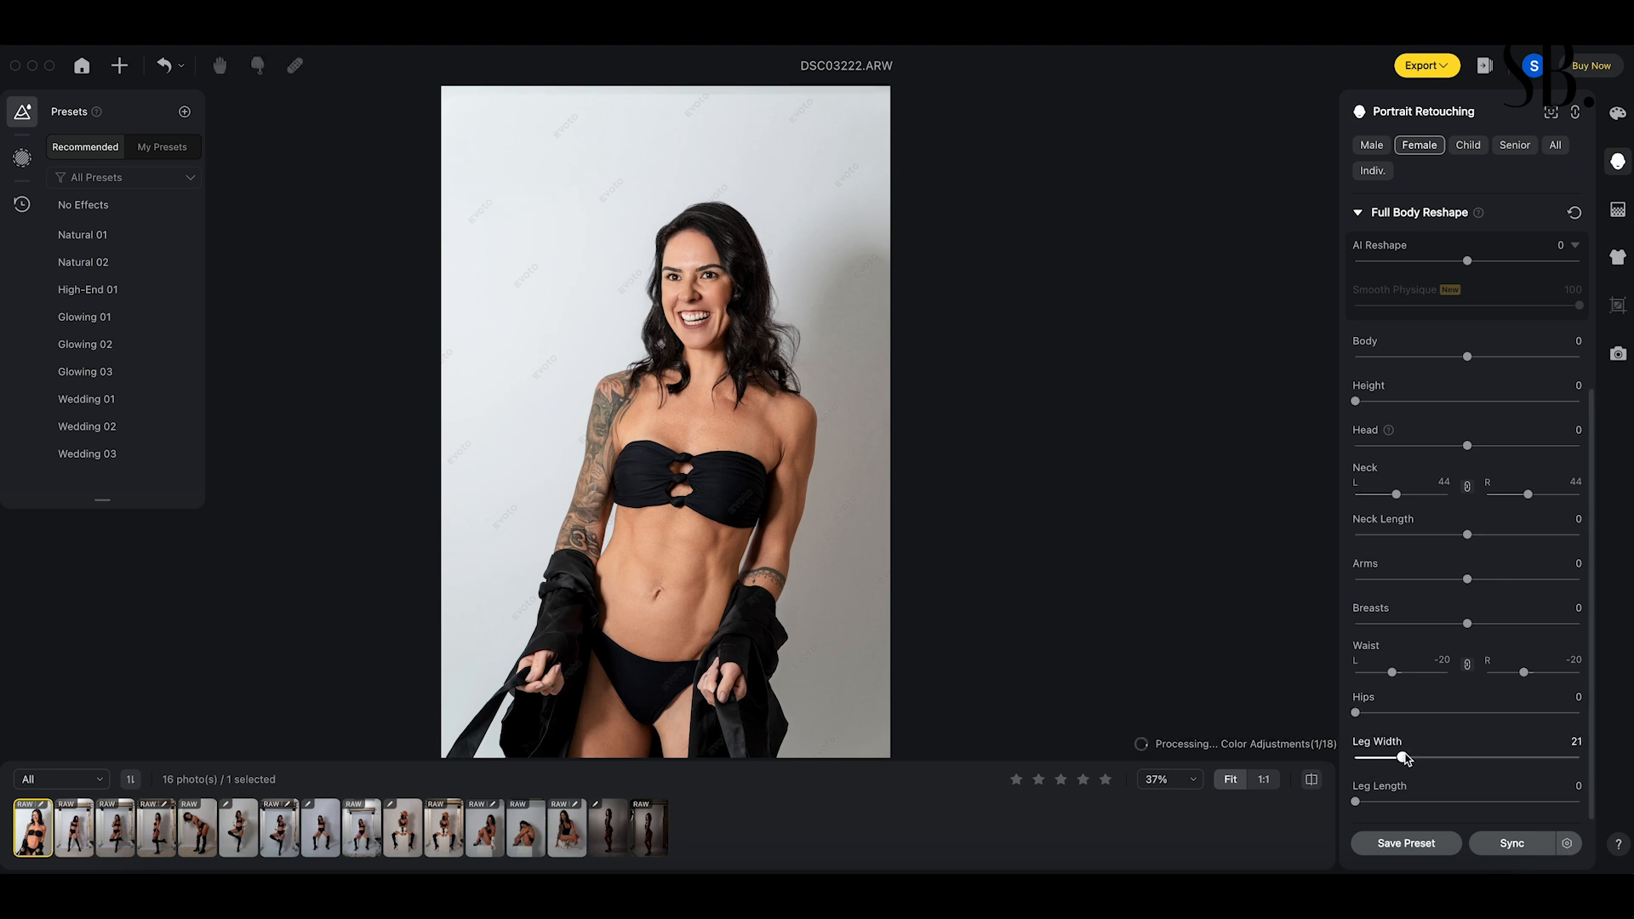
pyautogui.doubleClick(1405, 756)
pyautogui.moveTo(1356, 801)
pyautogui.mouseDown()
pyautogui.moveTo(1502, 800)
pyautogui.moveTo(1333, 800)
pyautogui.mouseUp()
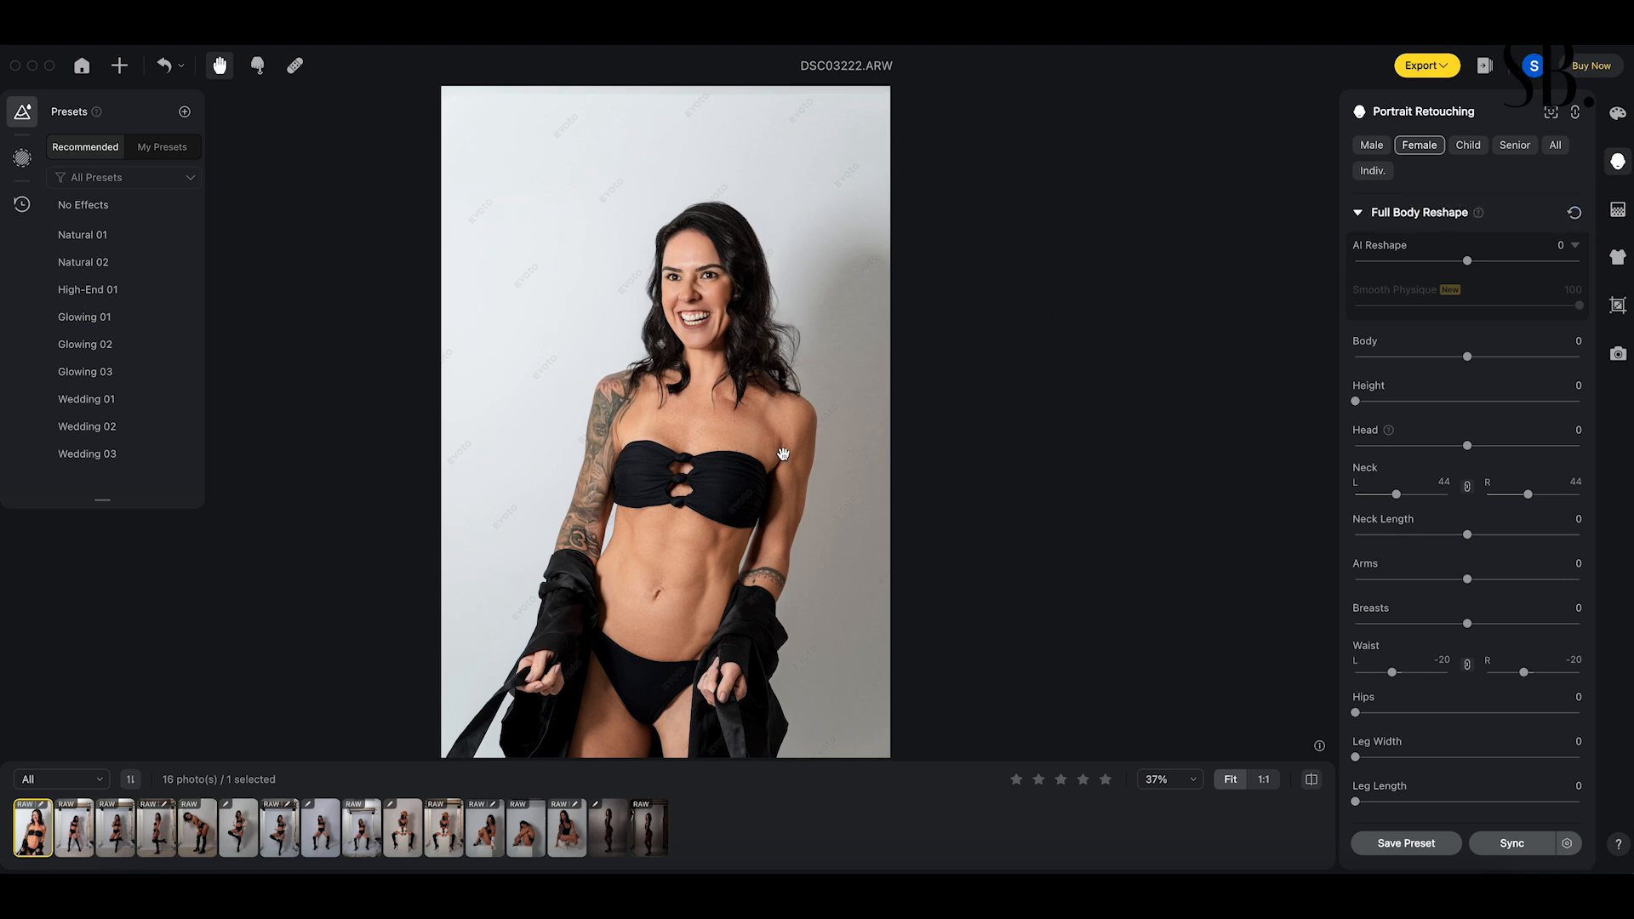
# - Collapse the Full Body Reshape settings and compare the photo before and after retouching several times
pyautogui.scroll(5, 1511, 327)
pyautogui.click(1358, 511)
pyautogui.click(1311, 780)
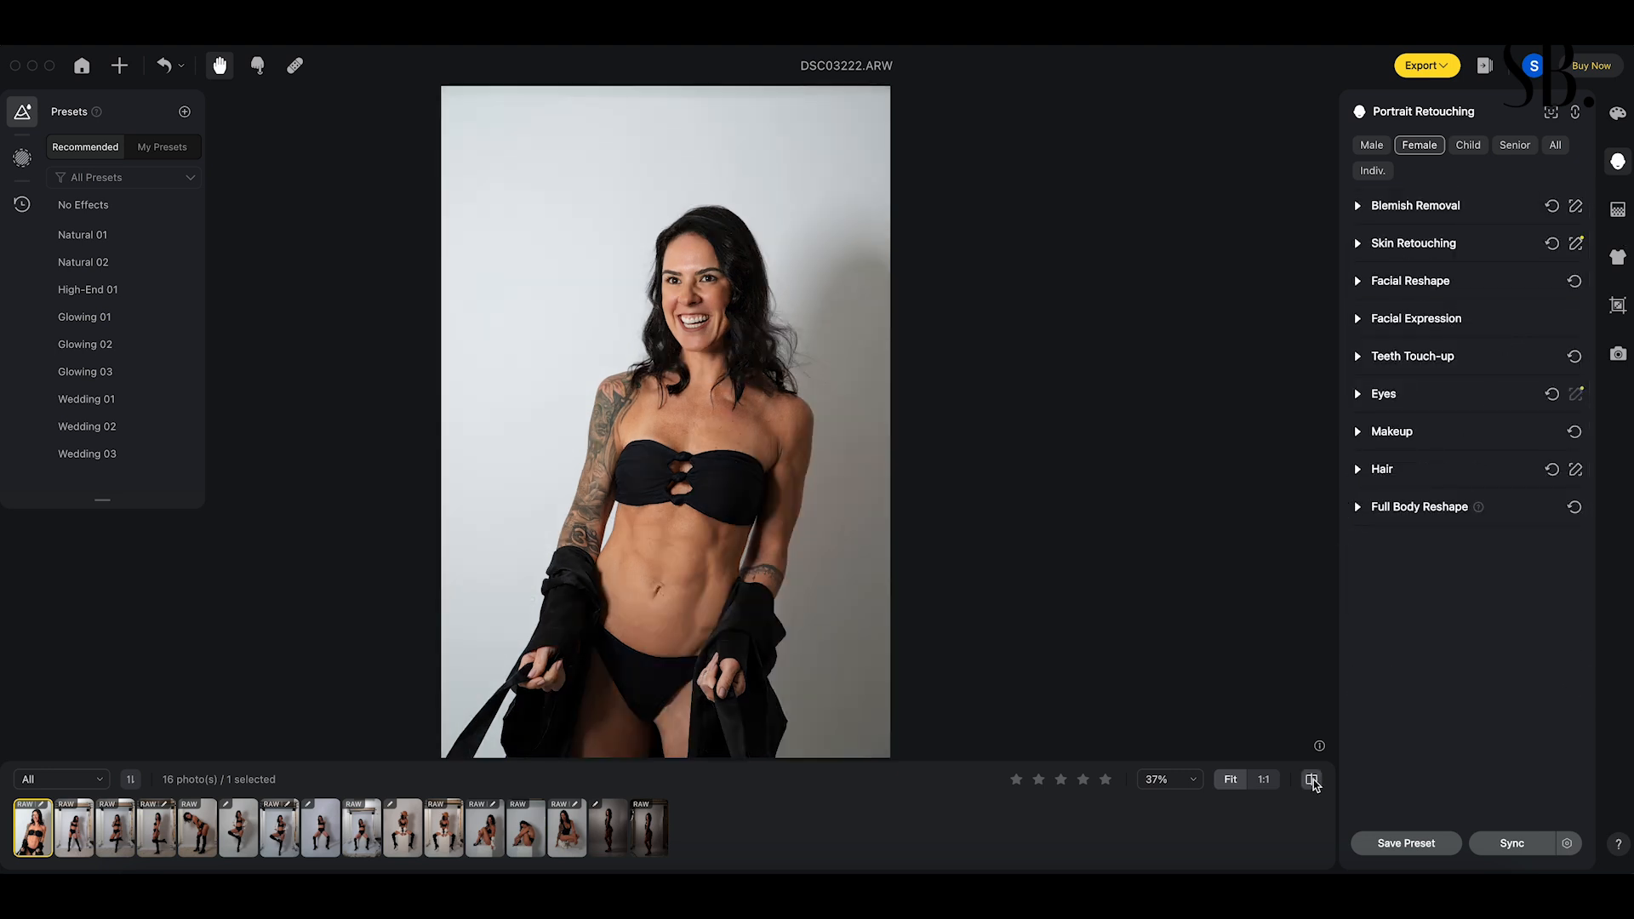
pyautogui.click(1312, 780)
pyautogui.click(1312, 779)
pyautogui.click(1313, 780)
pyautogui.click(1313, 780)
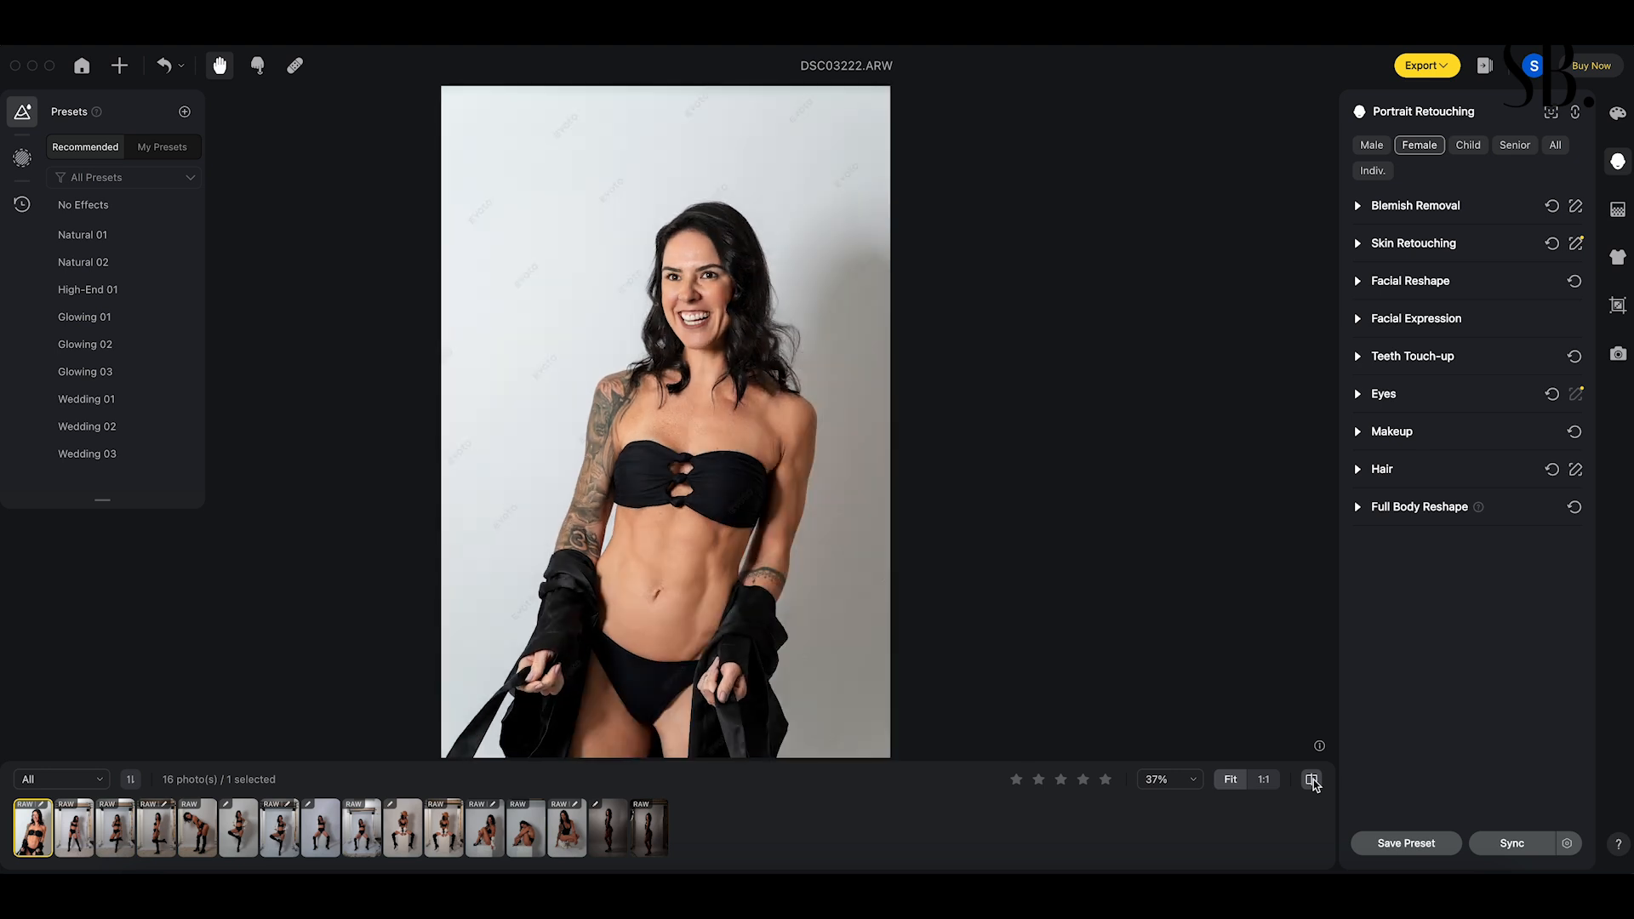
pyautogui.click(1312, 779)
pyautogui.click(1312, 780)
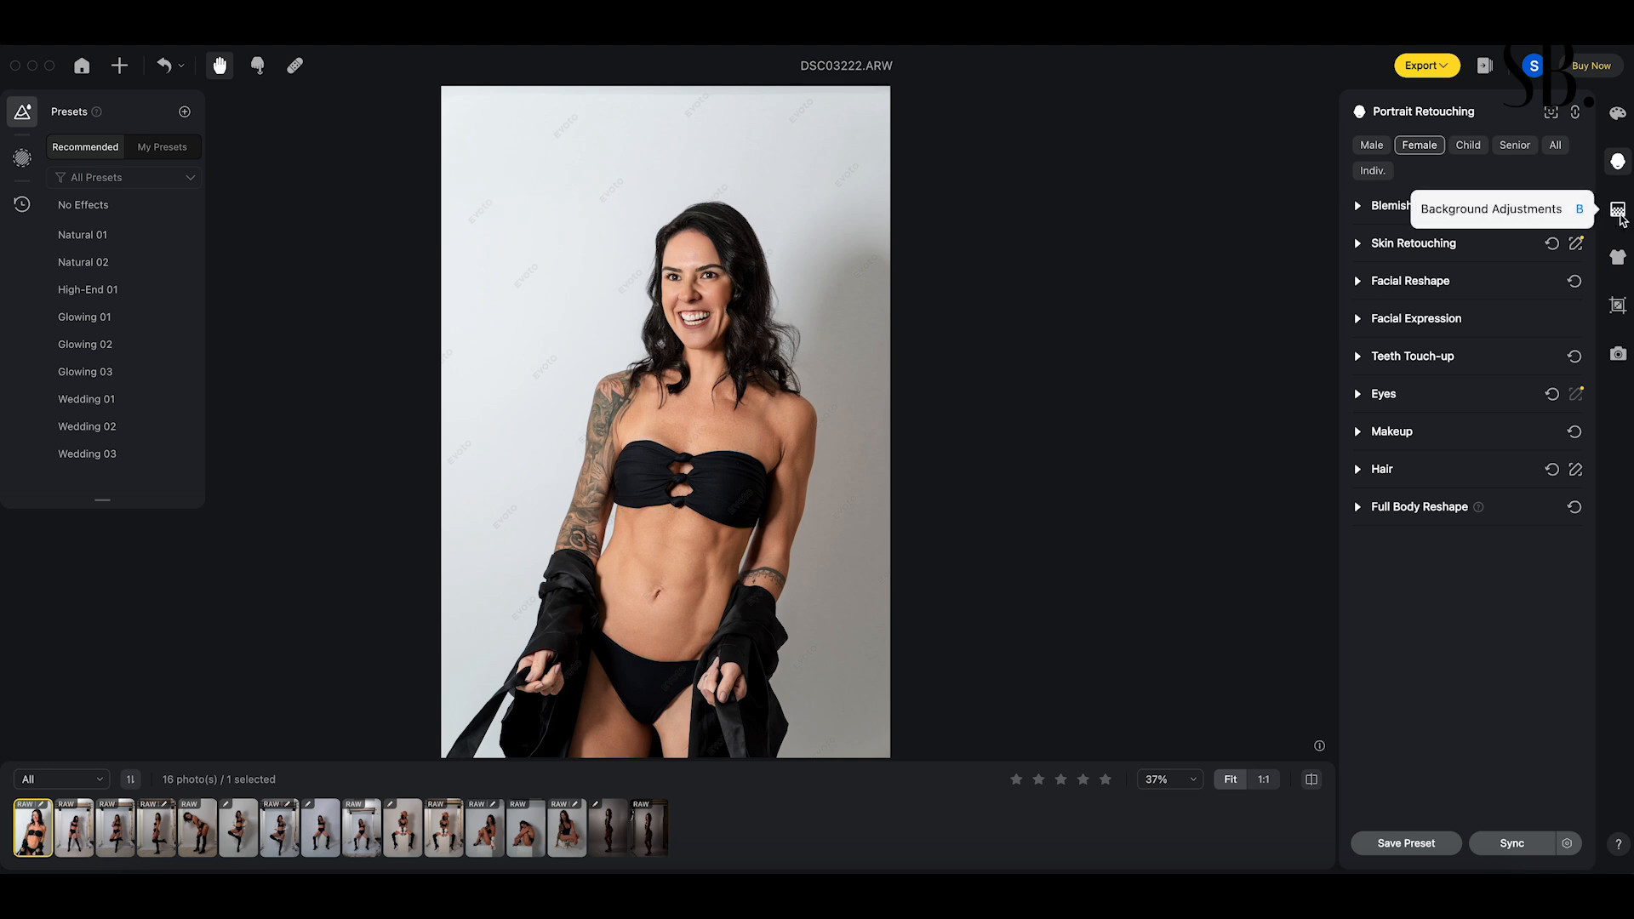
# - In the background adjustments, try Distractions Removal, switch it off and enable Clean Backdrop
pyautogui.click(1618, 211)
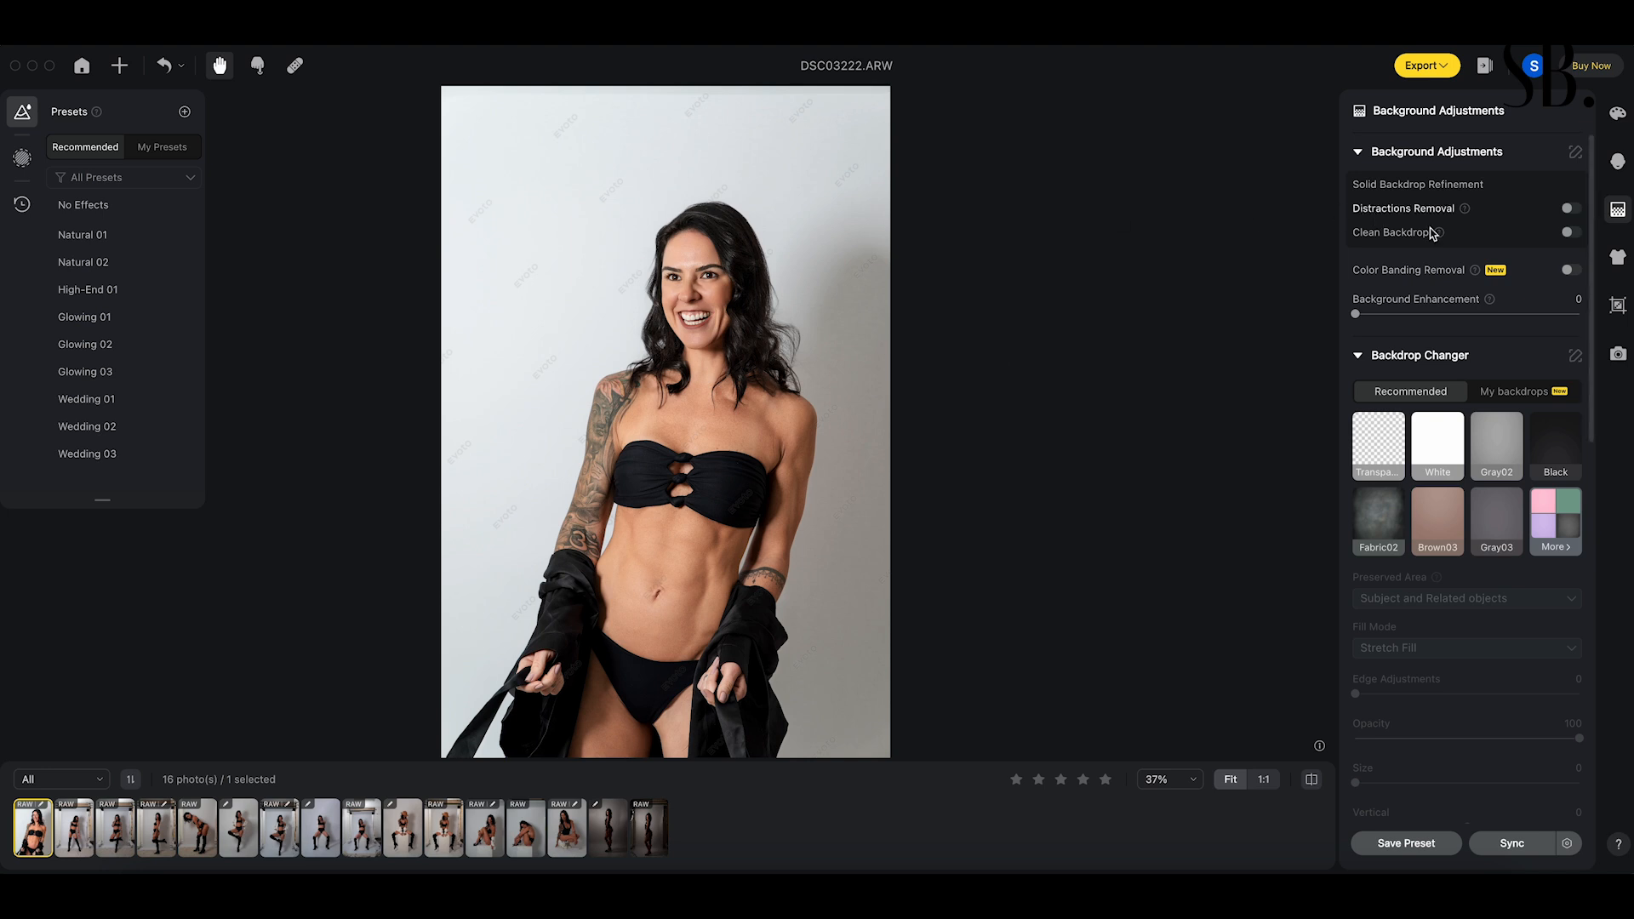
pyautogui.click(1569, 208)
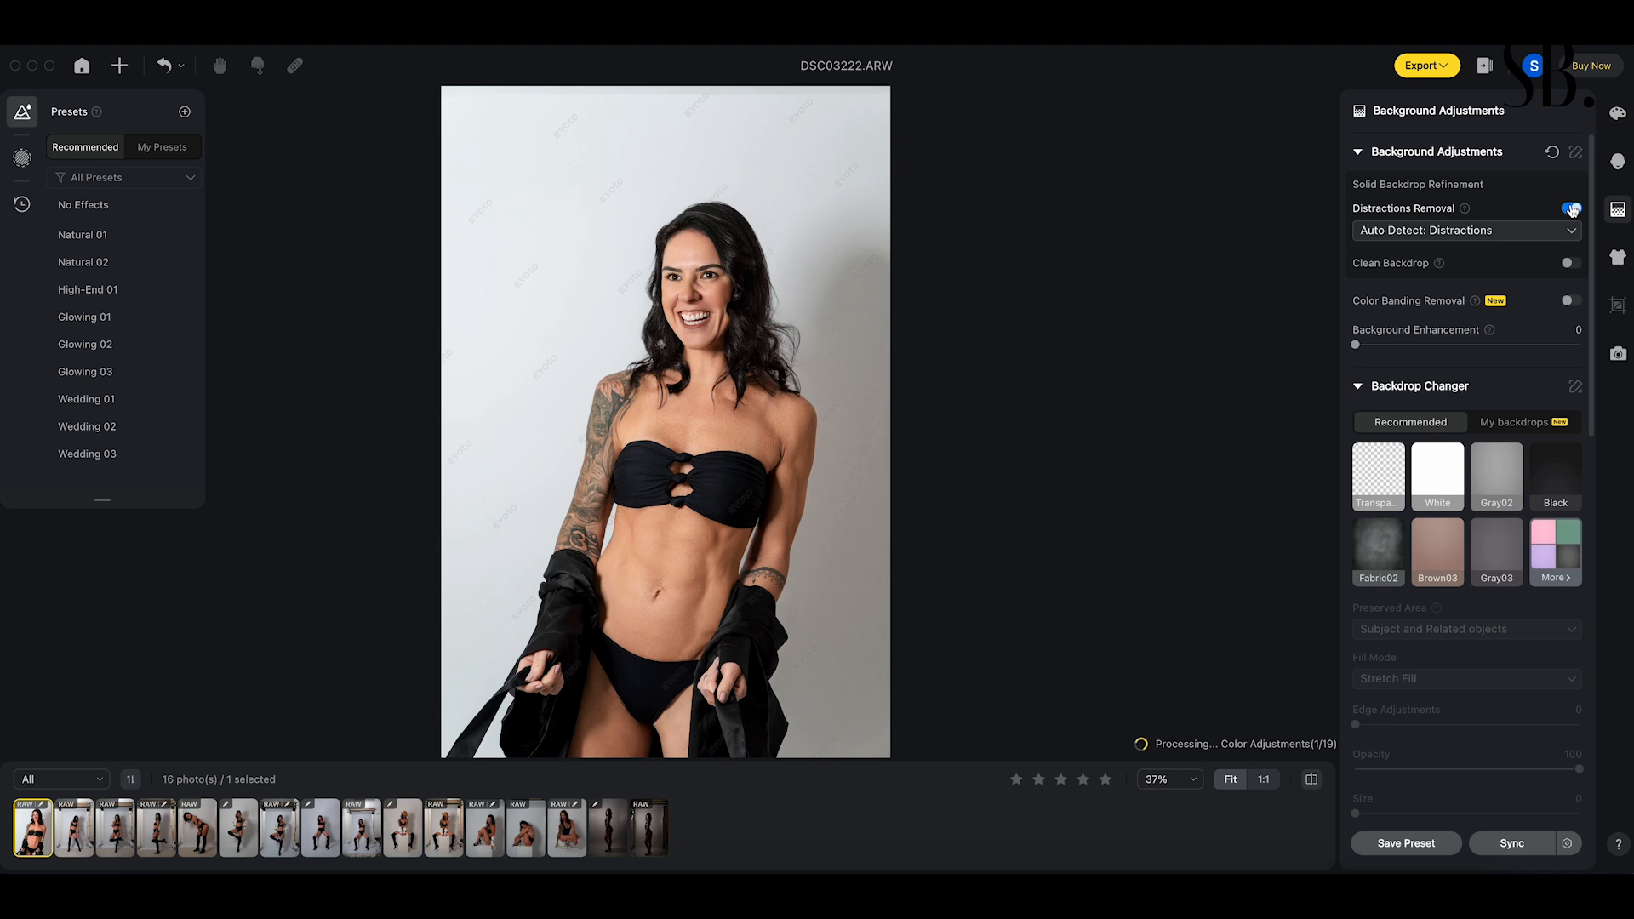
pyautogui.click(1571, 209)
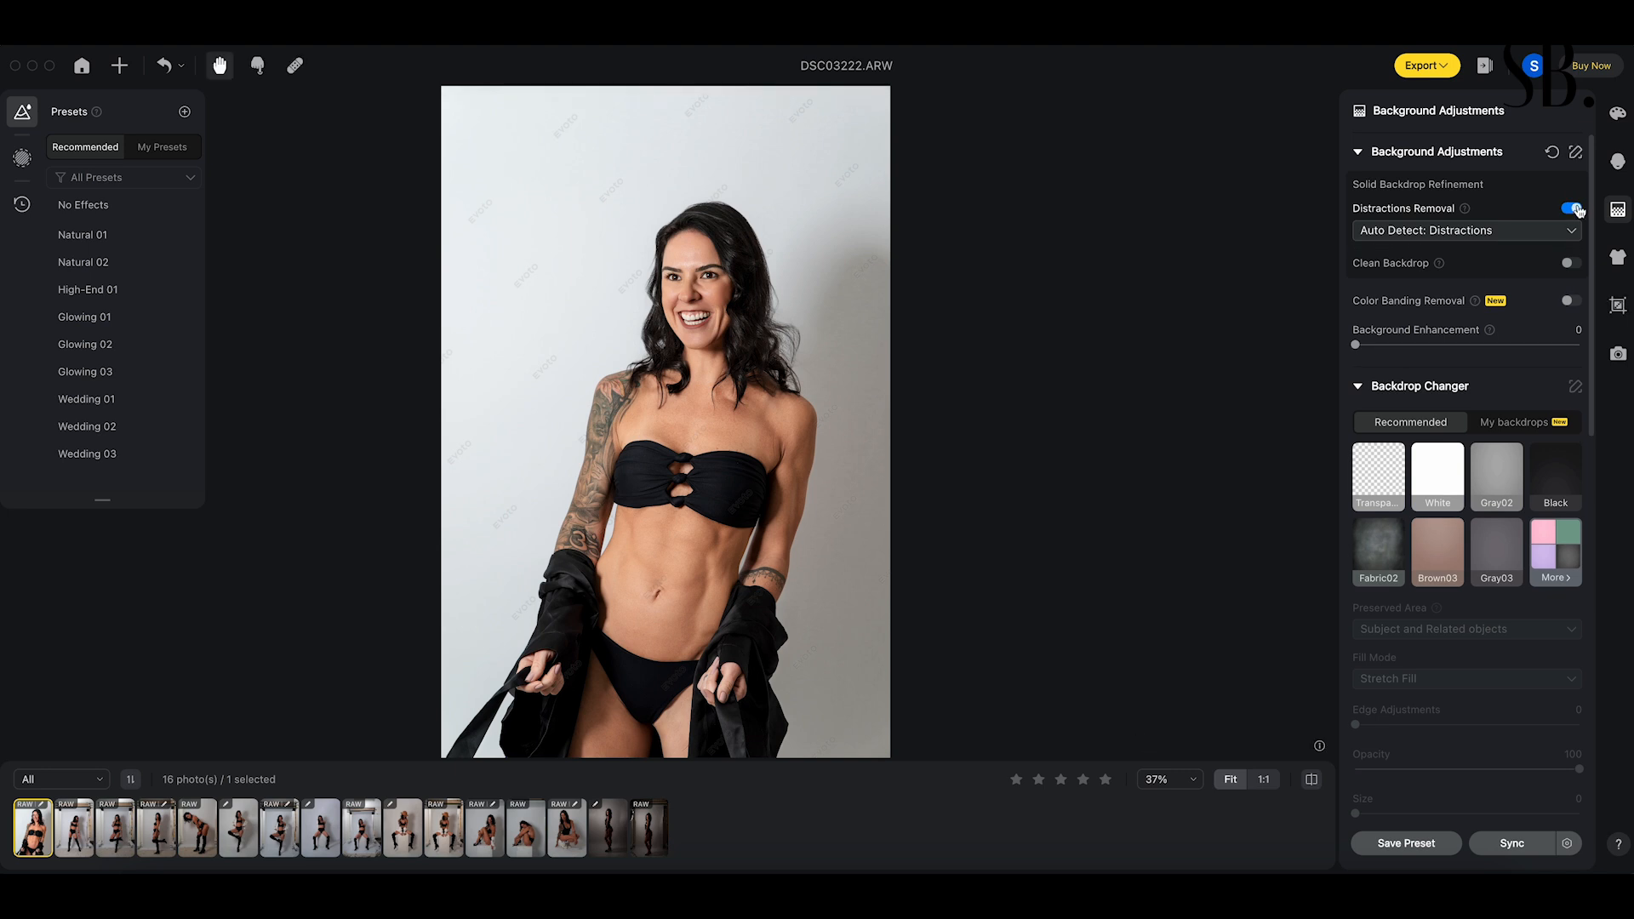
pyautogui.click(1570, 233)
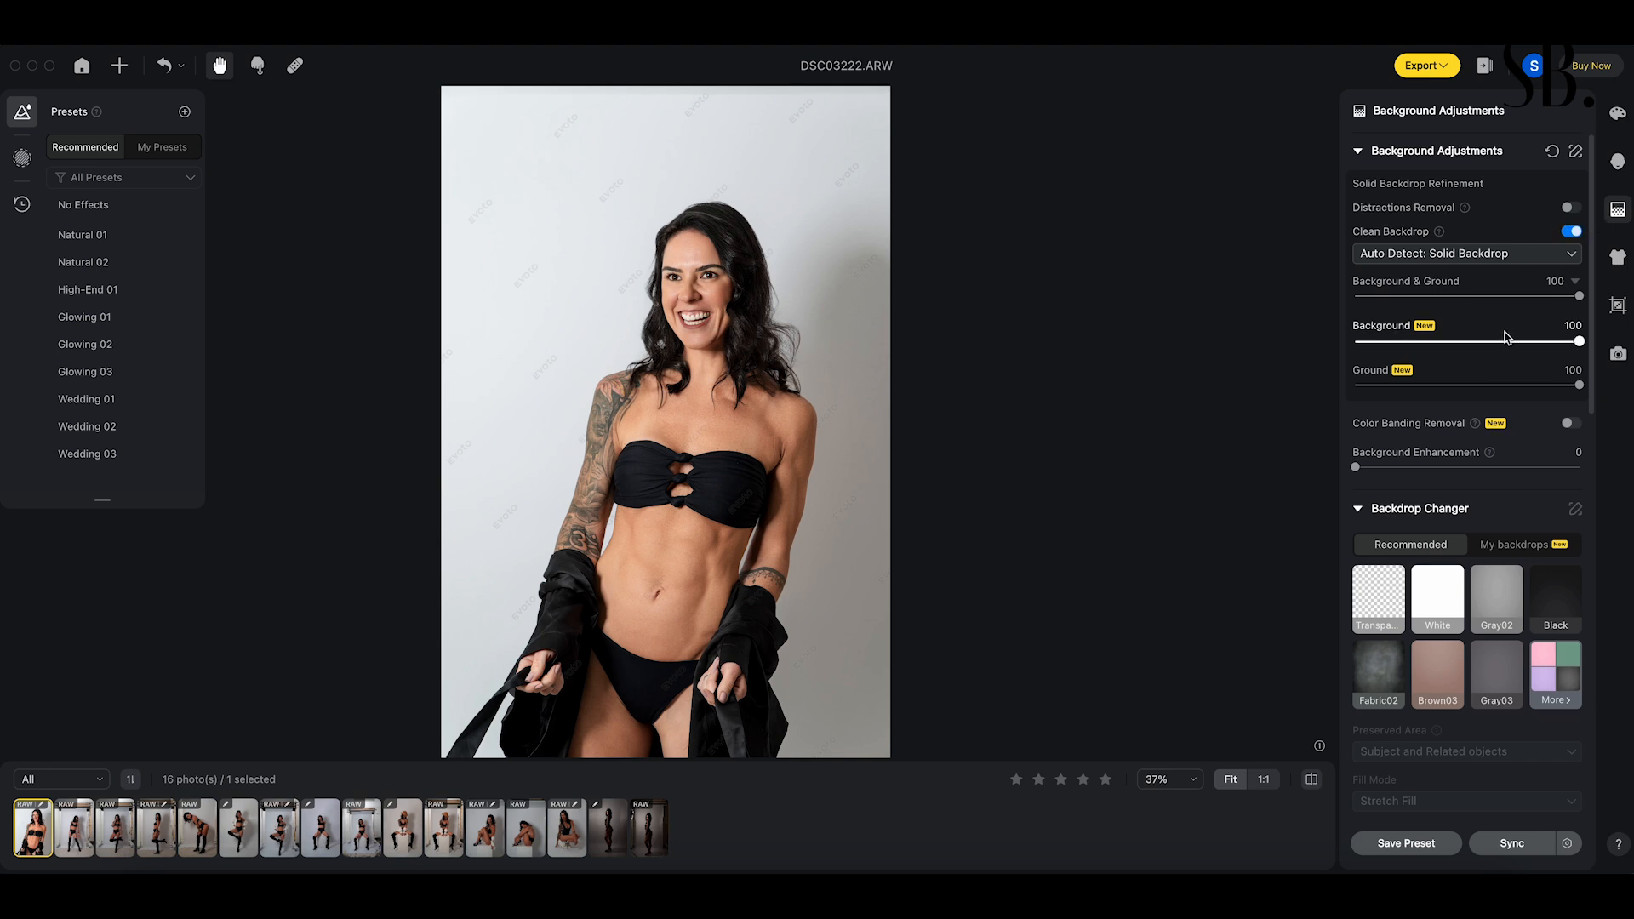
# - Try raising Background Enhancement and reset it to 0
pyautogui.scroll(-3, 1505, 332)
pyautogui.click(1457, 357)
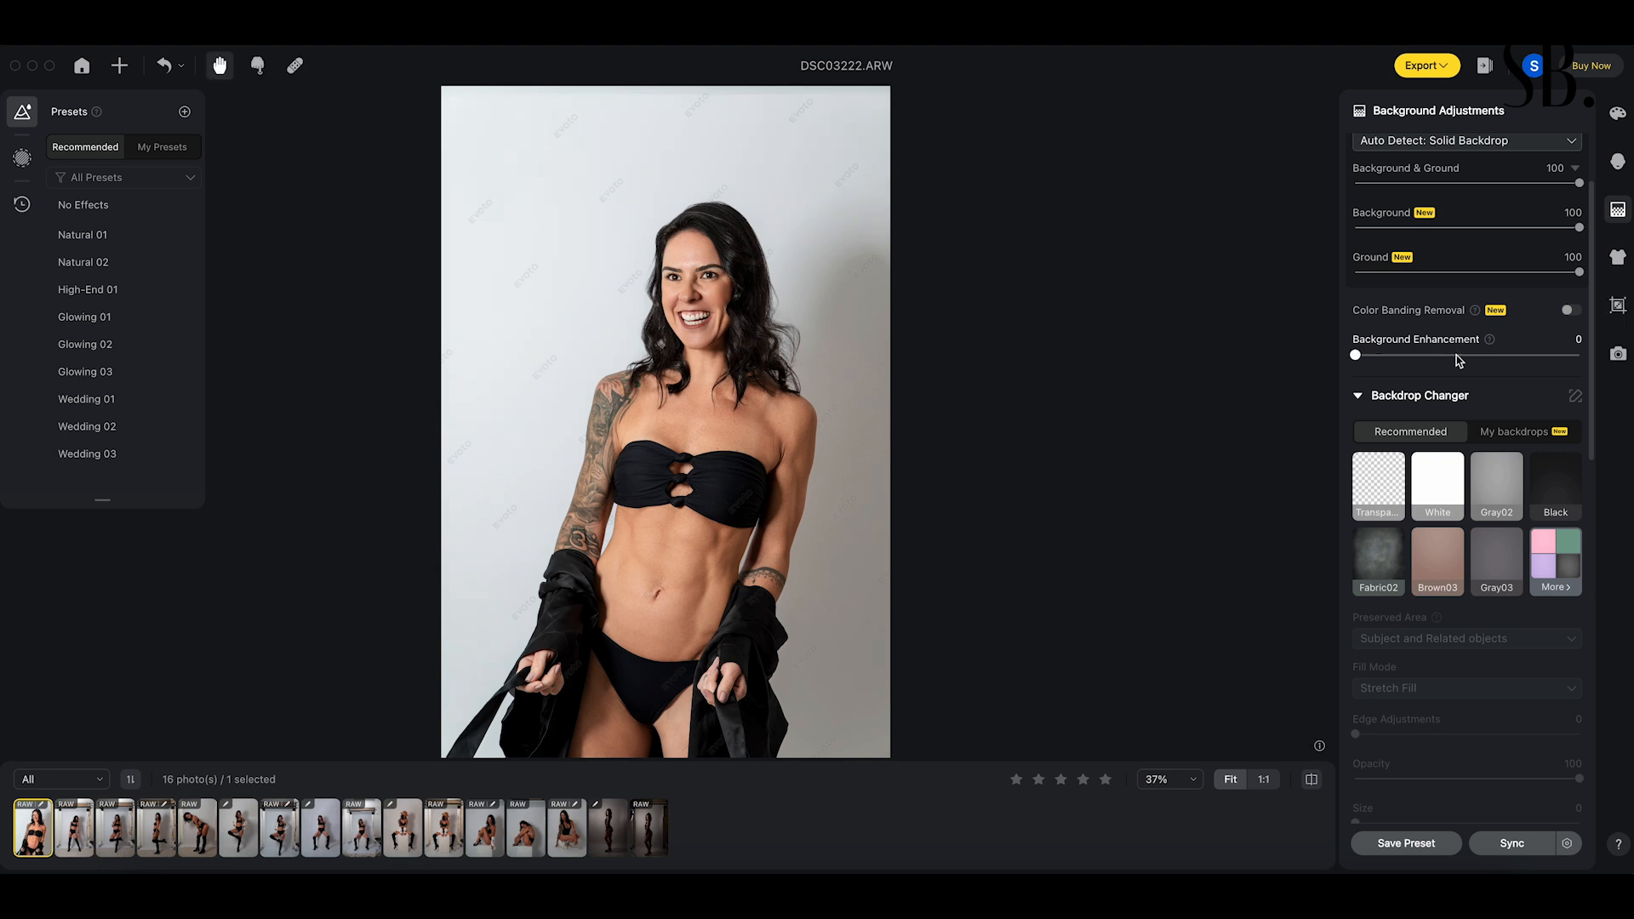
pyautogui.doubleClick(1457, 356)
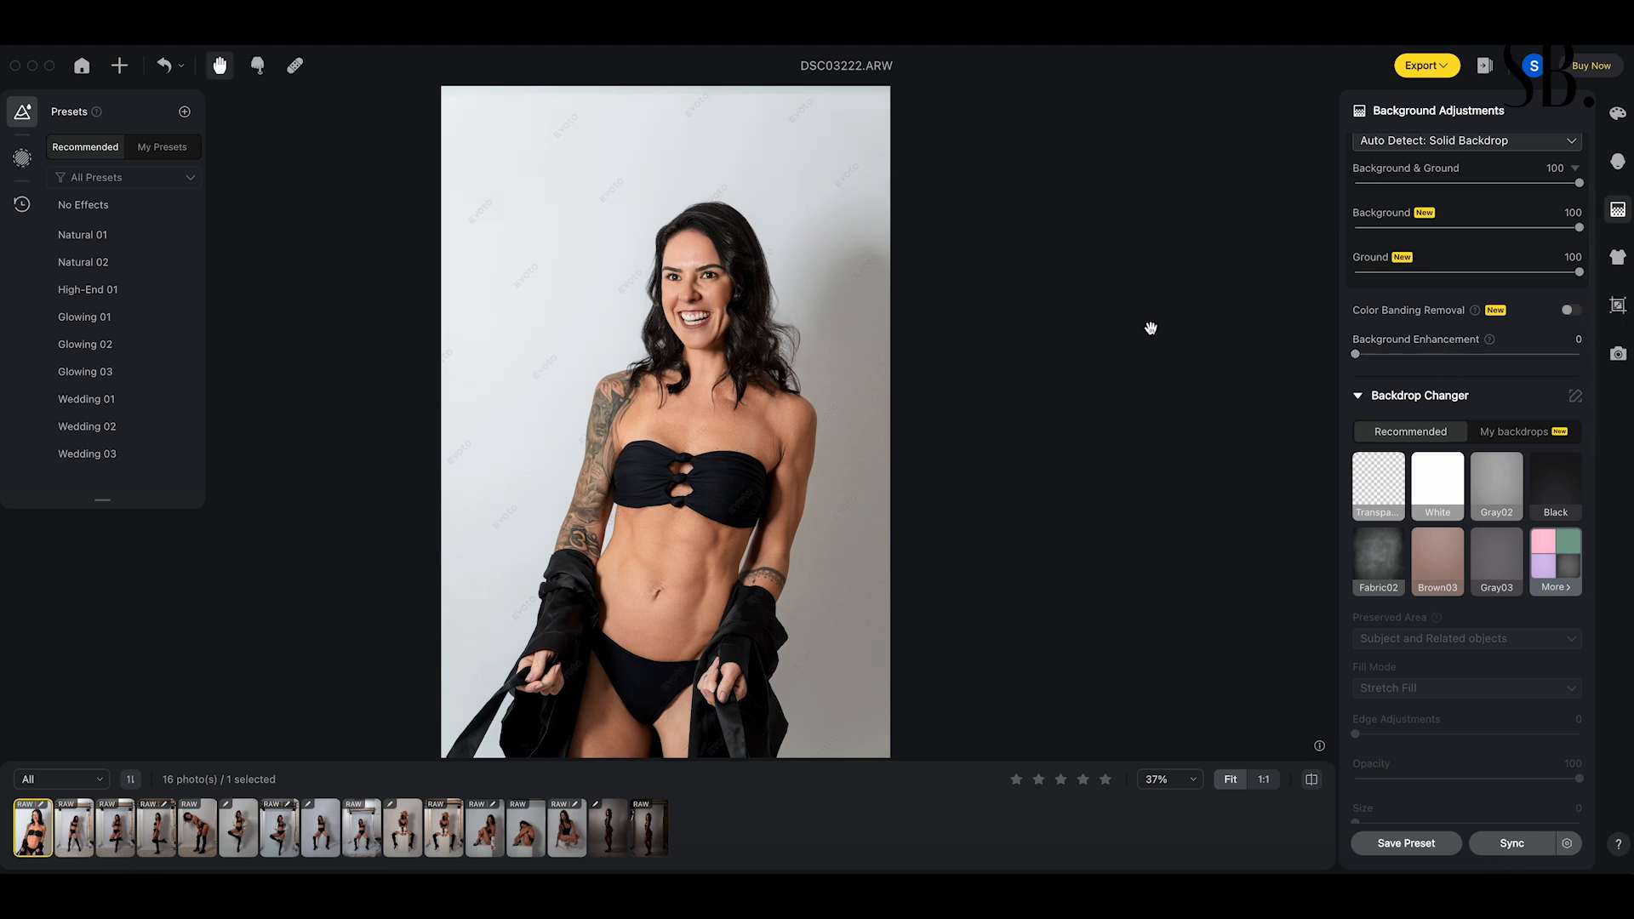
# - Try the Gray02, Gray03, Transparent, White and Fabric02 backdrops, and apply Brown03
pyautogui.scroll(-3, 1489, 479)
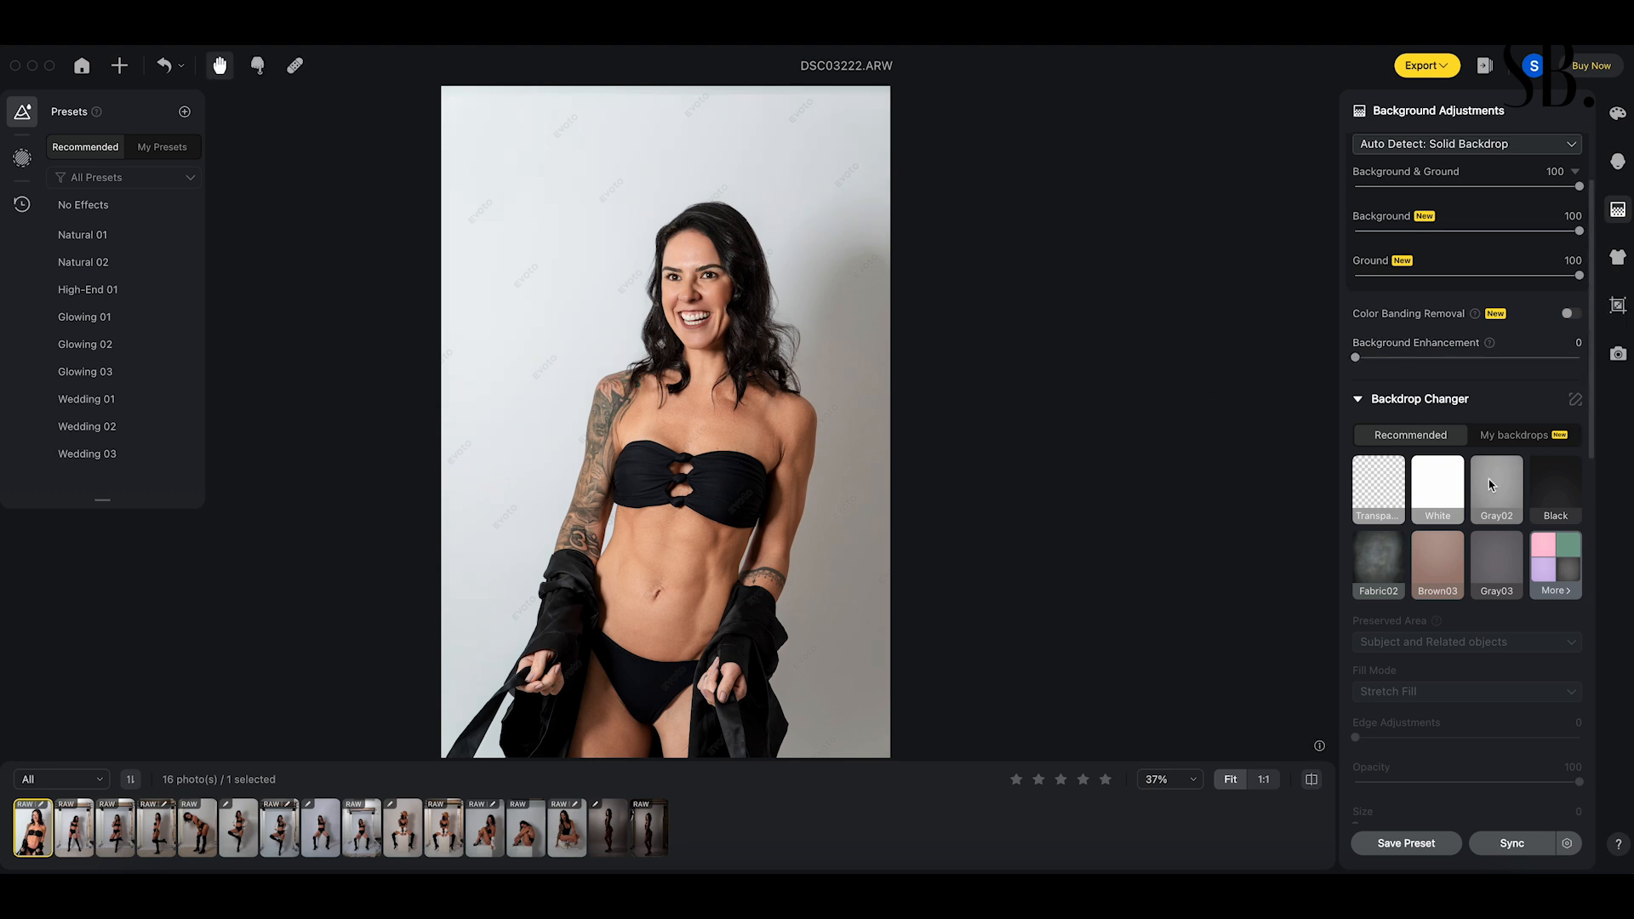
pyautogui.click(1506, 378)
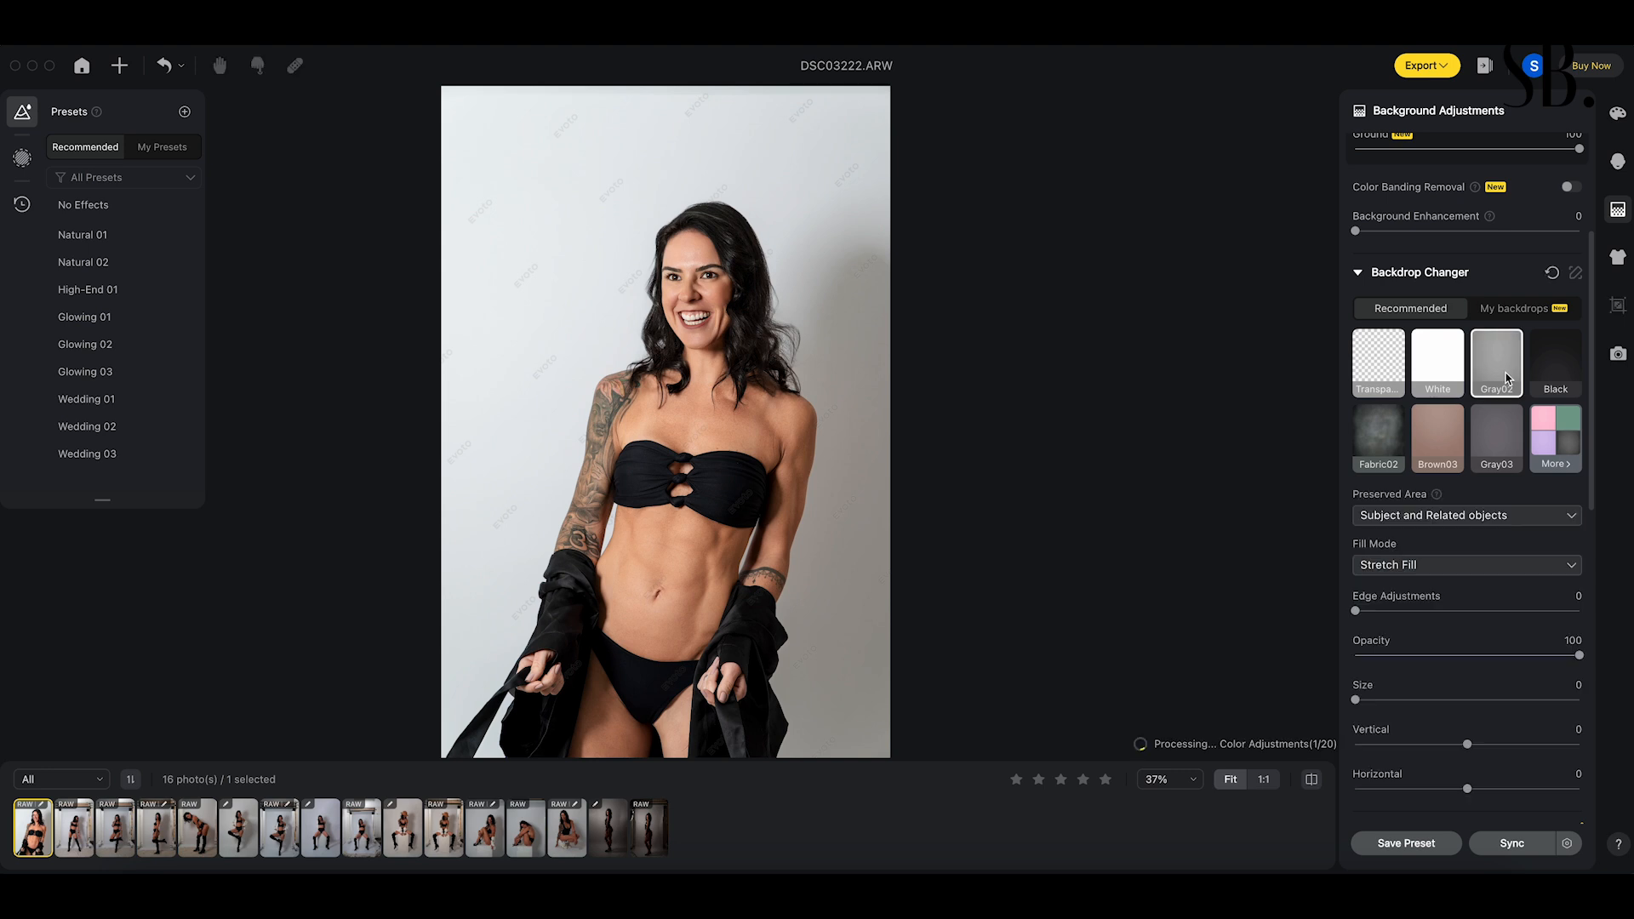
pyautogui.click(1495, 424)
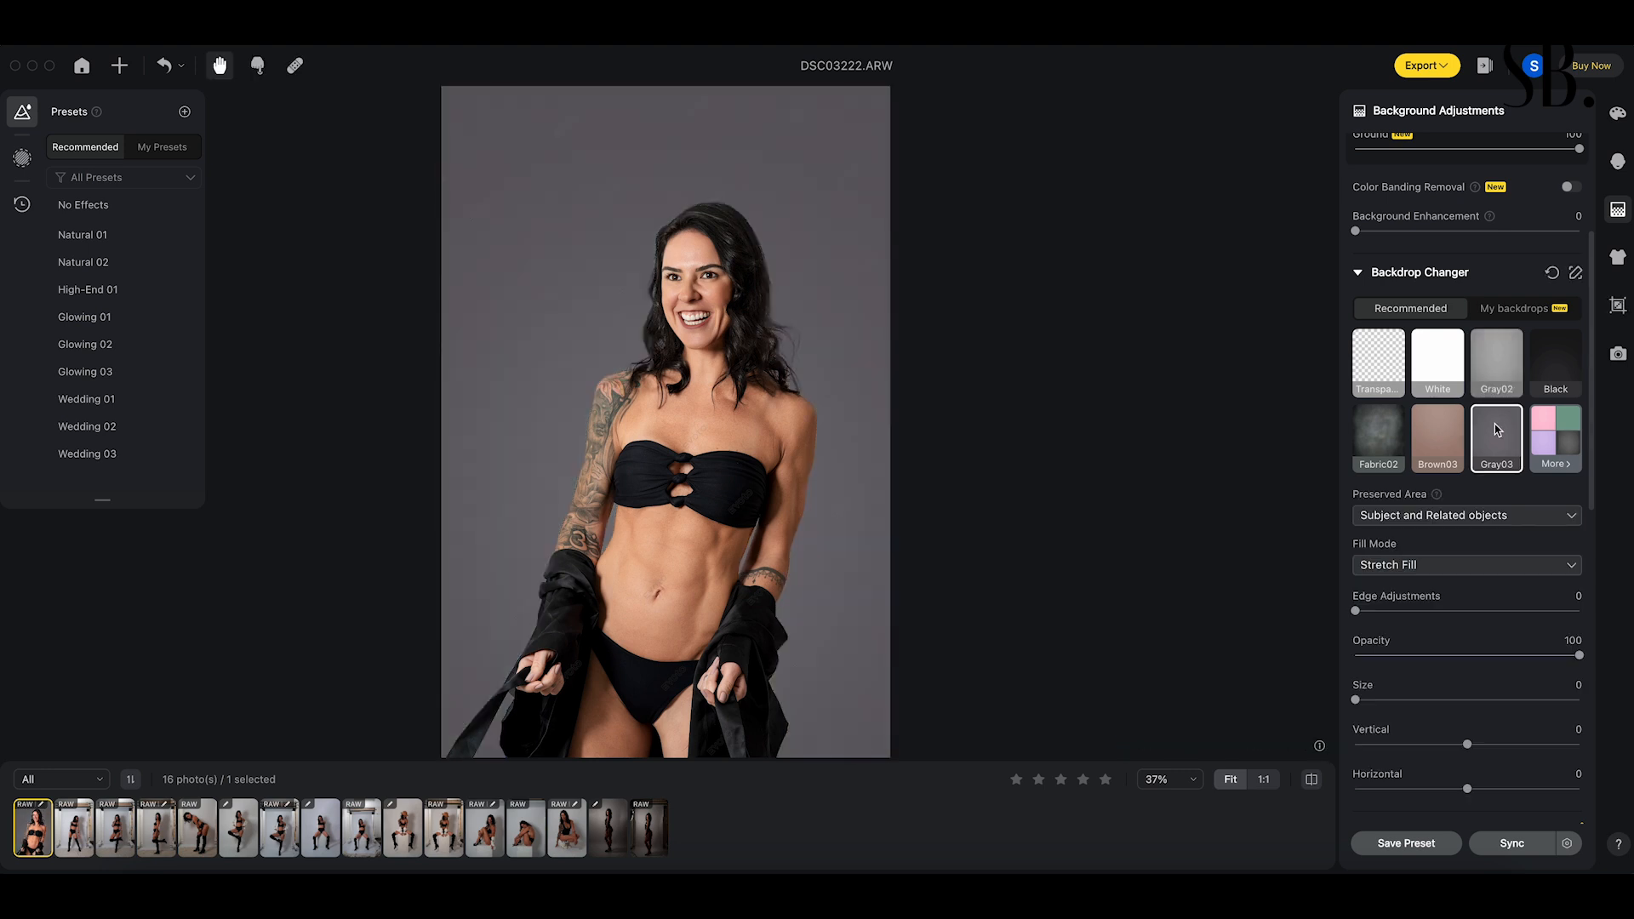
pyautogui.click(1389, 354)
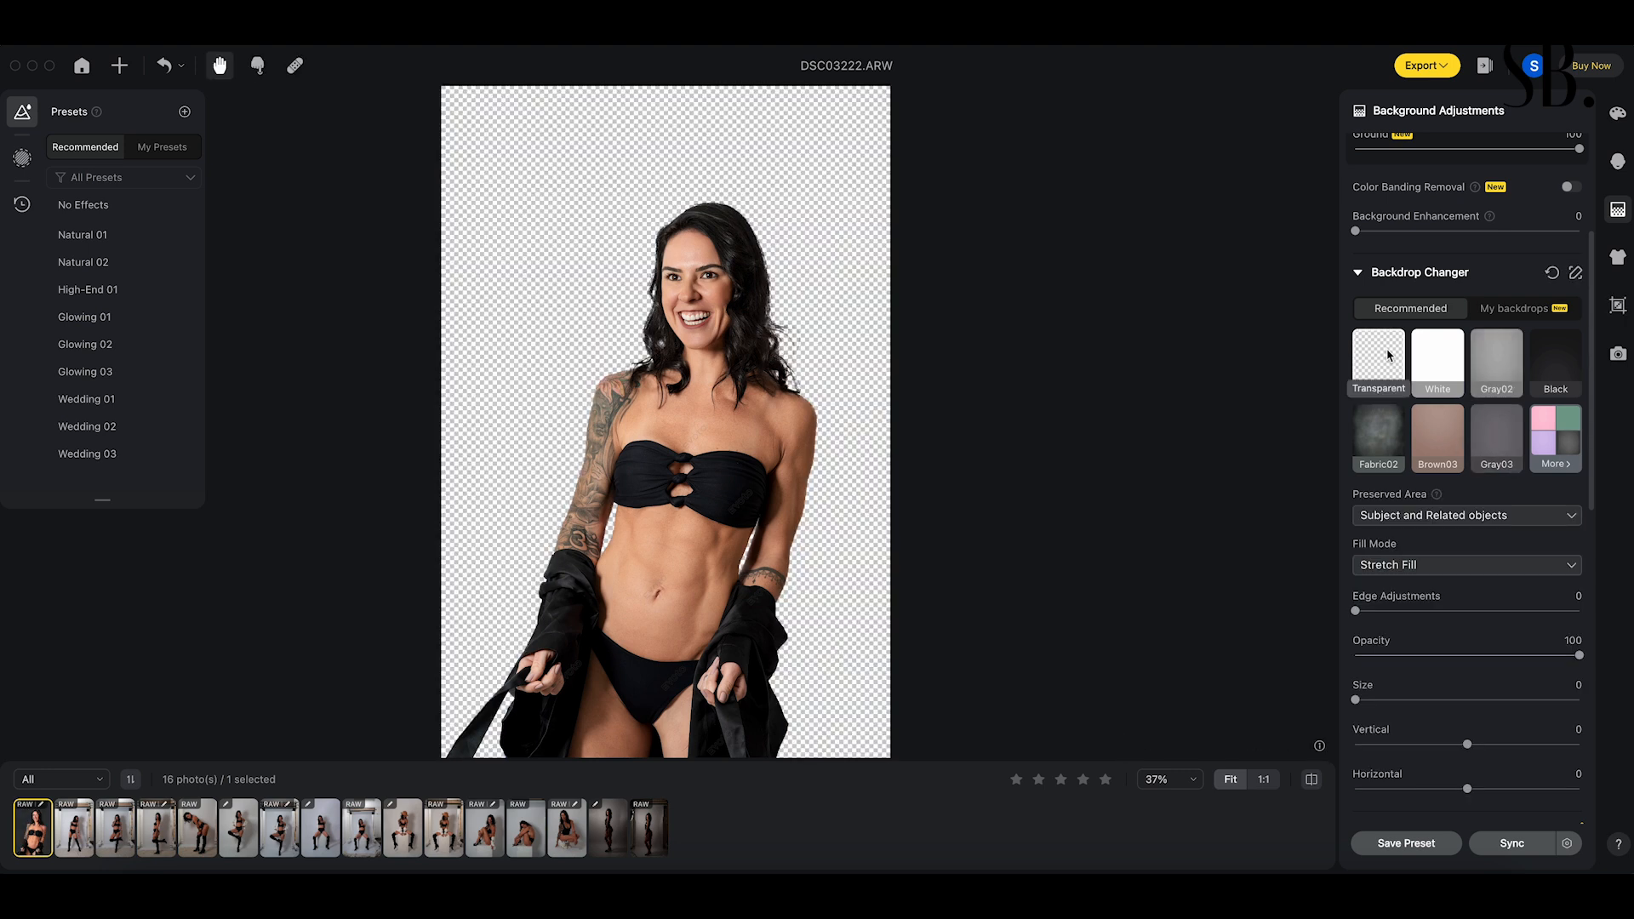
pyautogui.click(1440, 369)
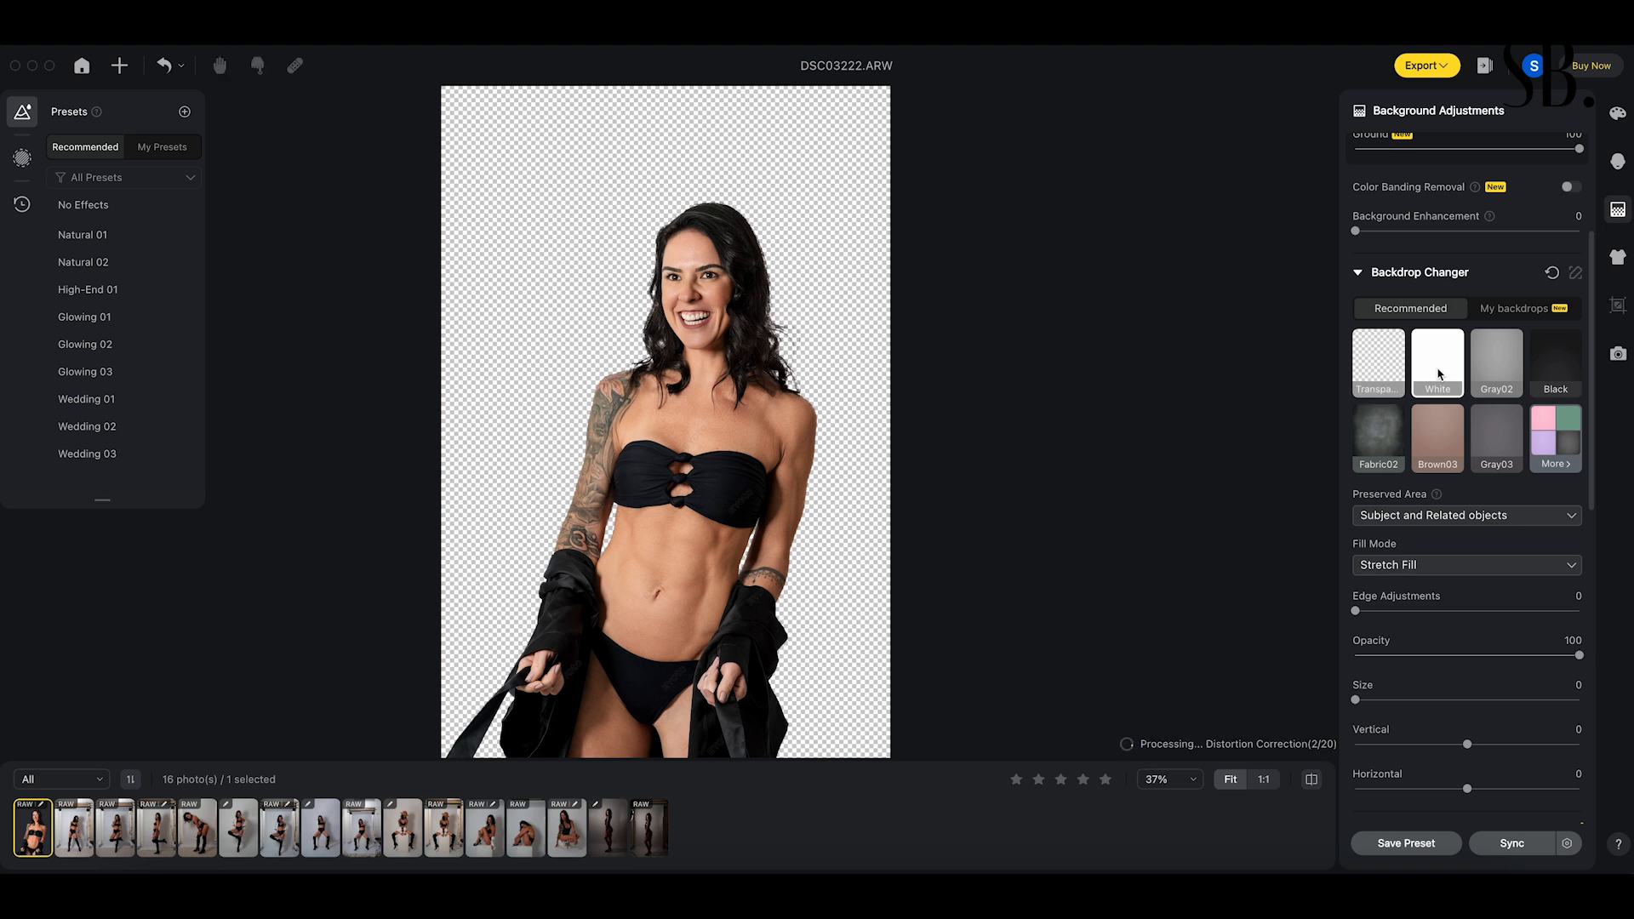
pyautogui.click(1393, 449)
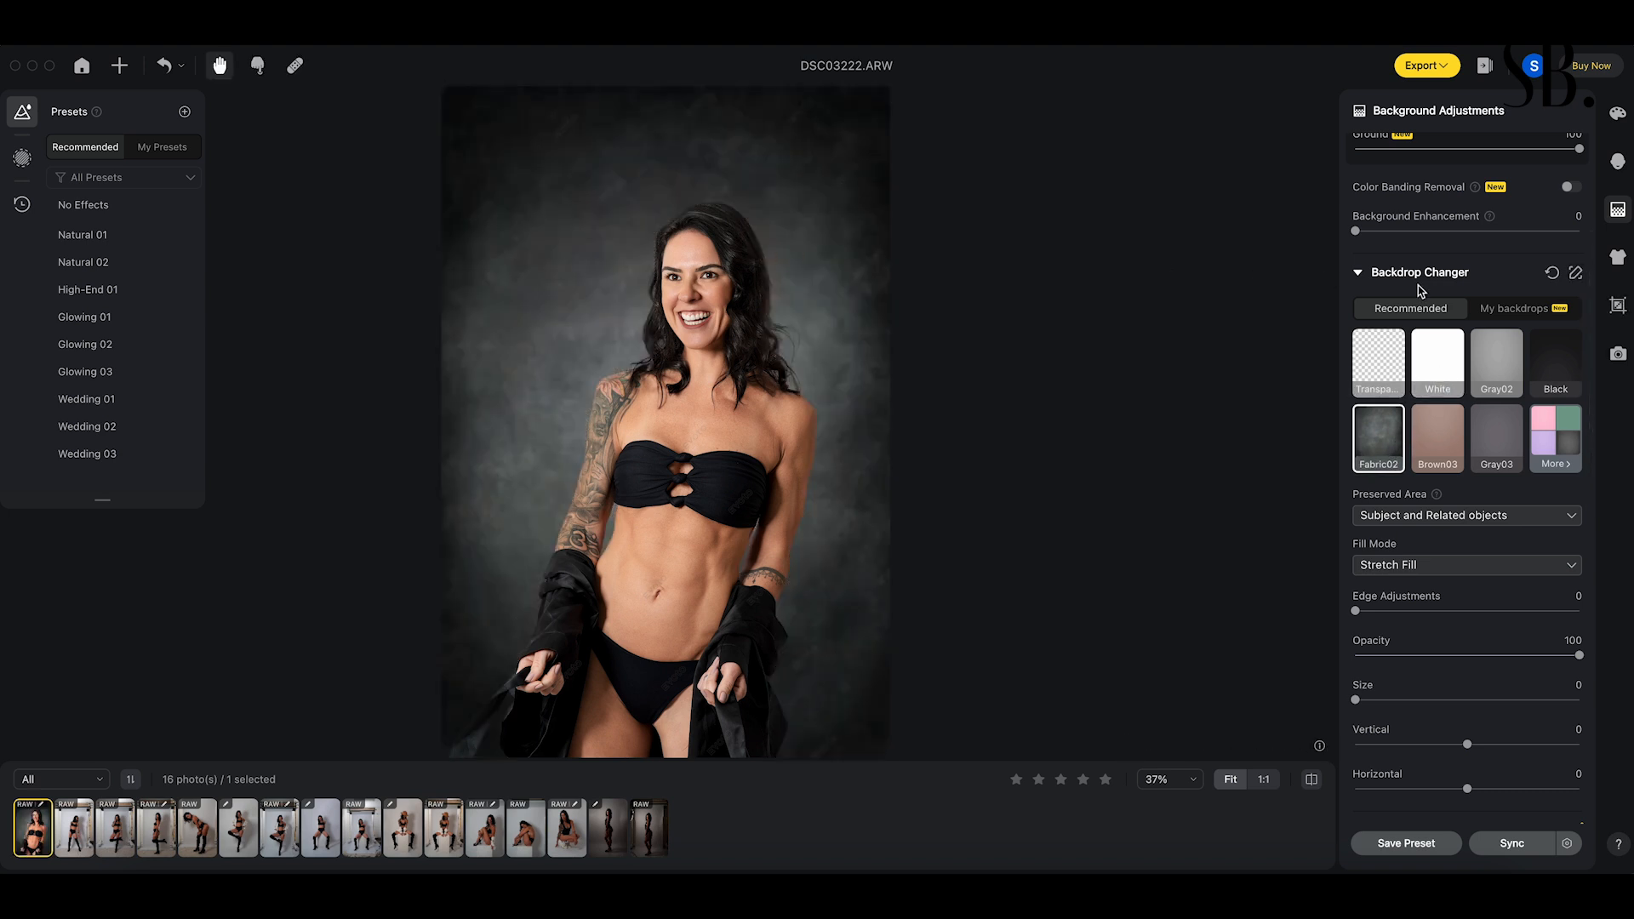
pyautogui.click(1440, 439)
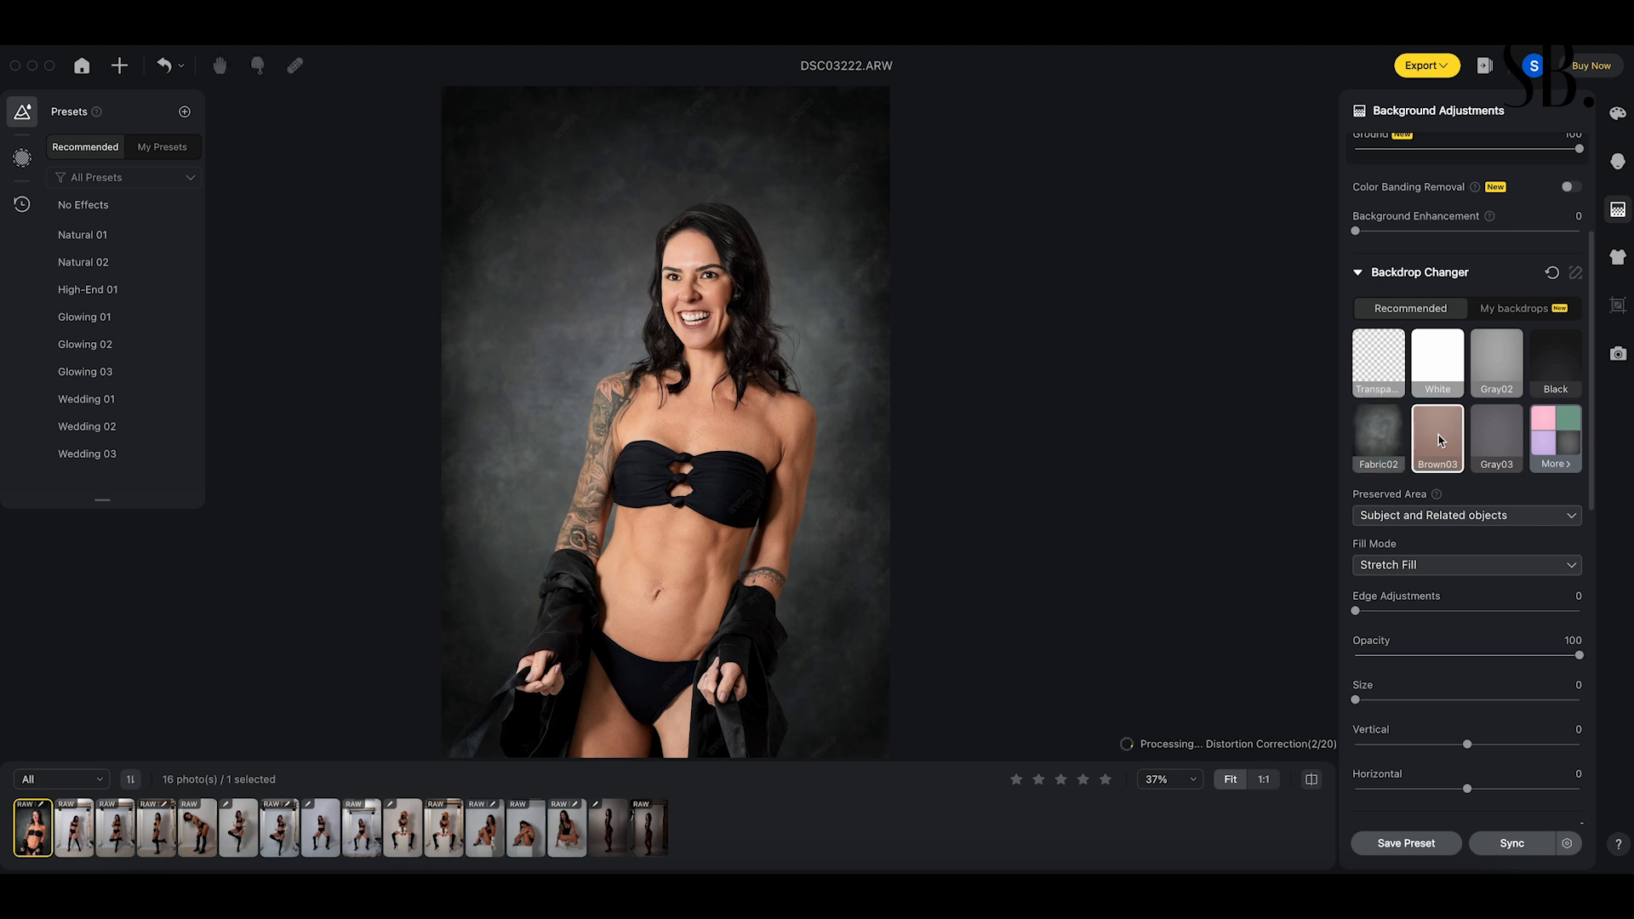
# - Set the Preserved Area of the Brown03 backdrop to Subject
pyautogui.scroll(-1, 1438, 440)
pyautogui.scroll(1, 1438, 440)
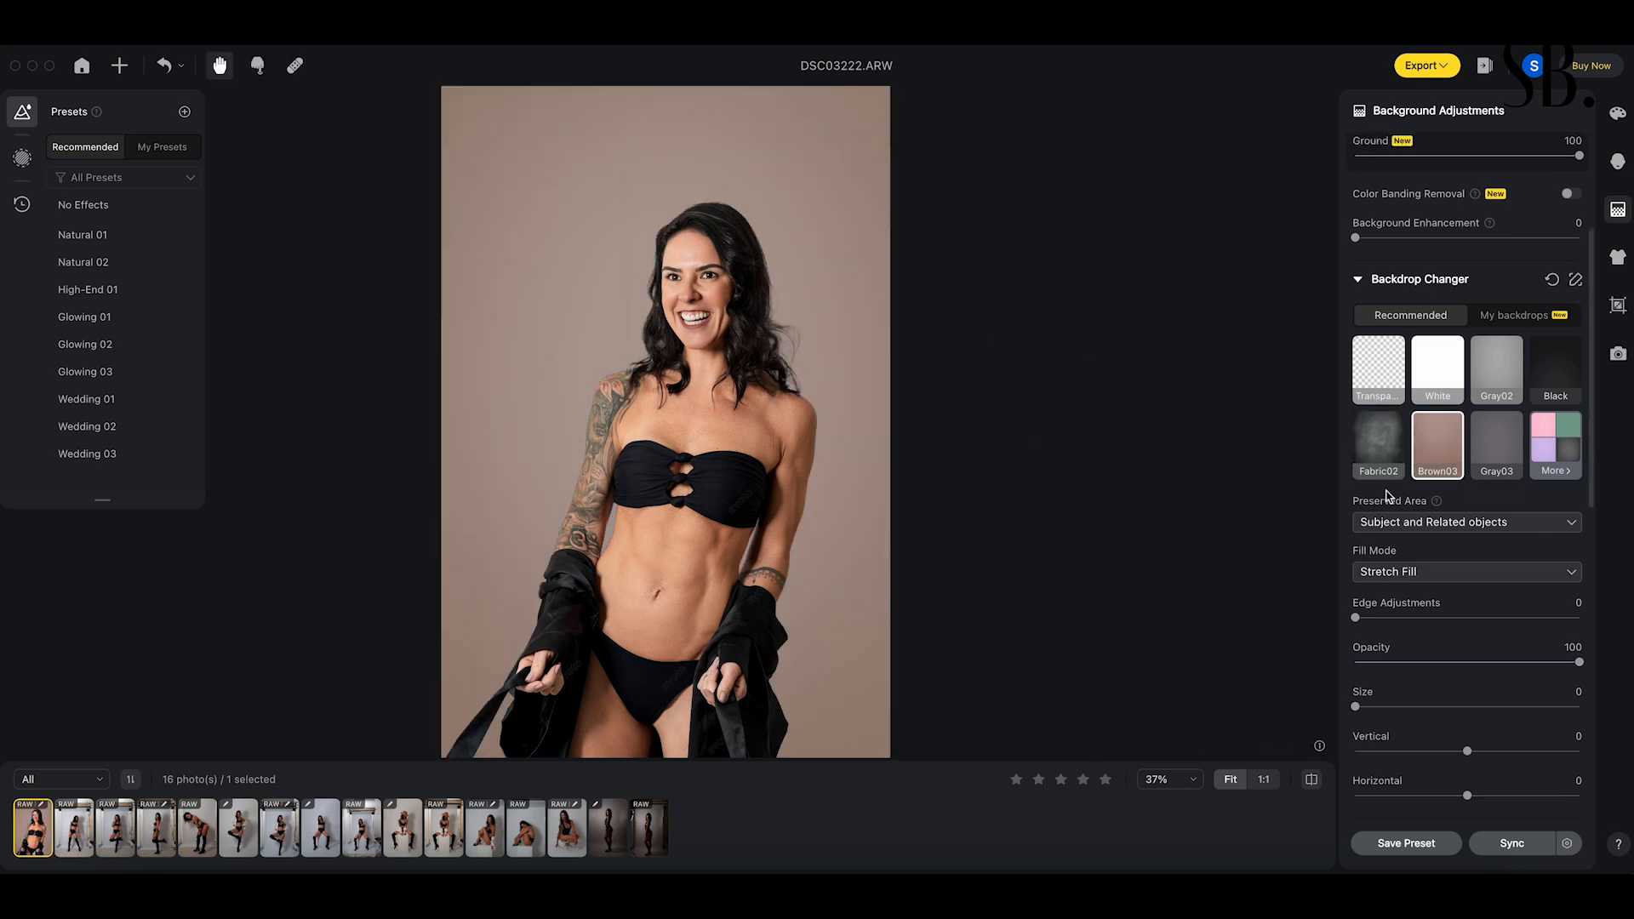
pyautogui.click(1566, 527)
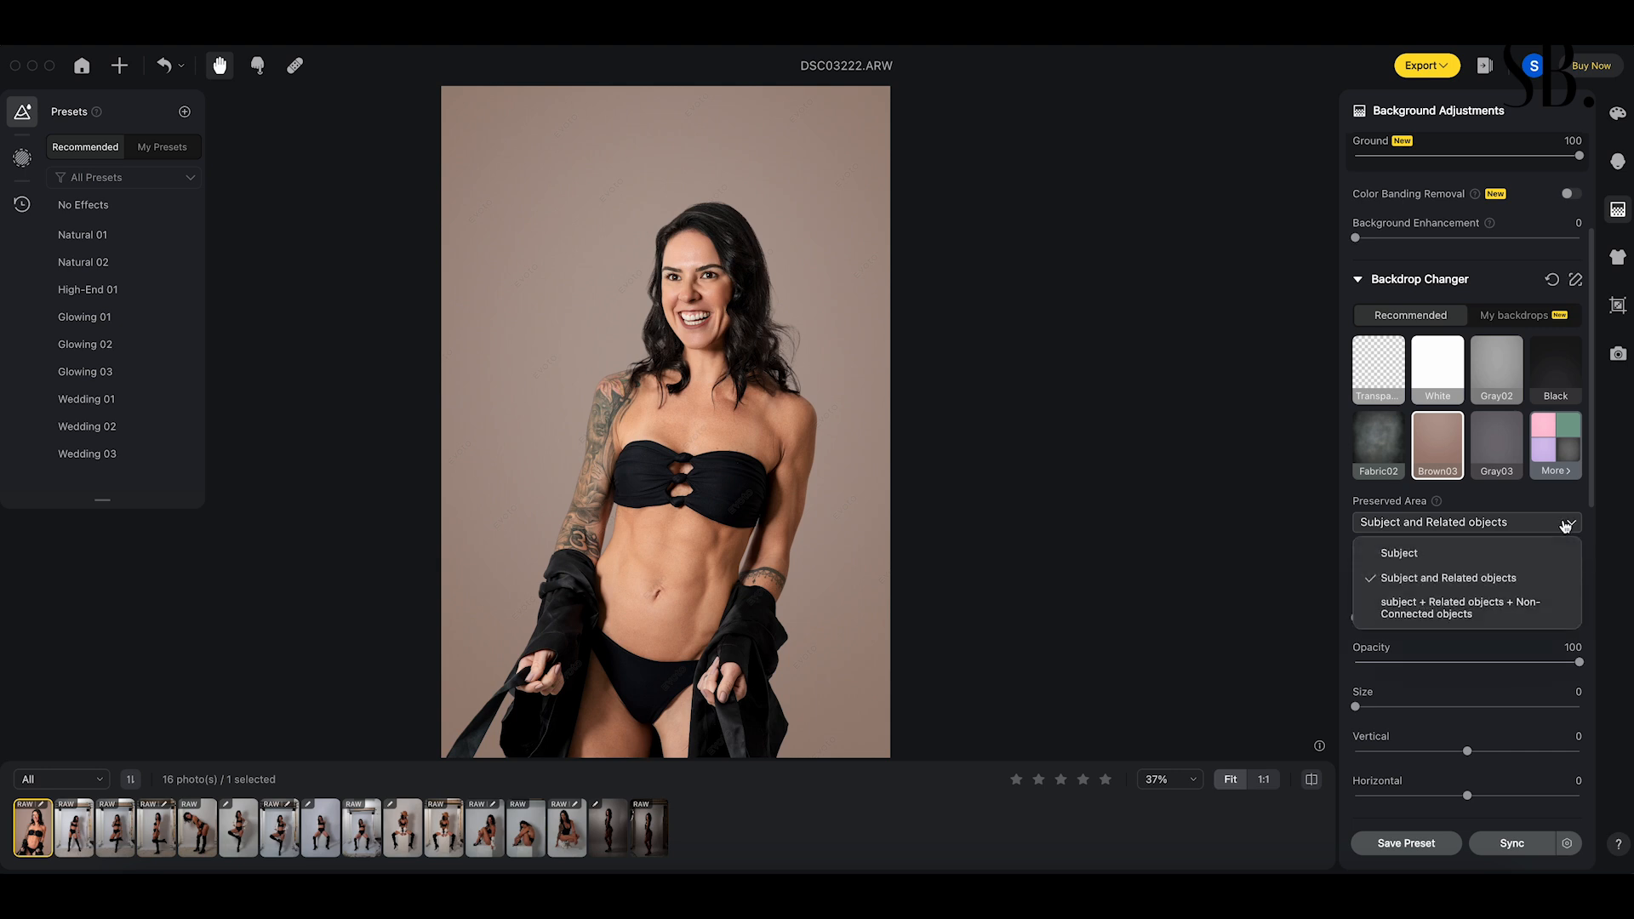
pyautogui.click(1463, 553)
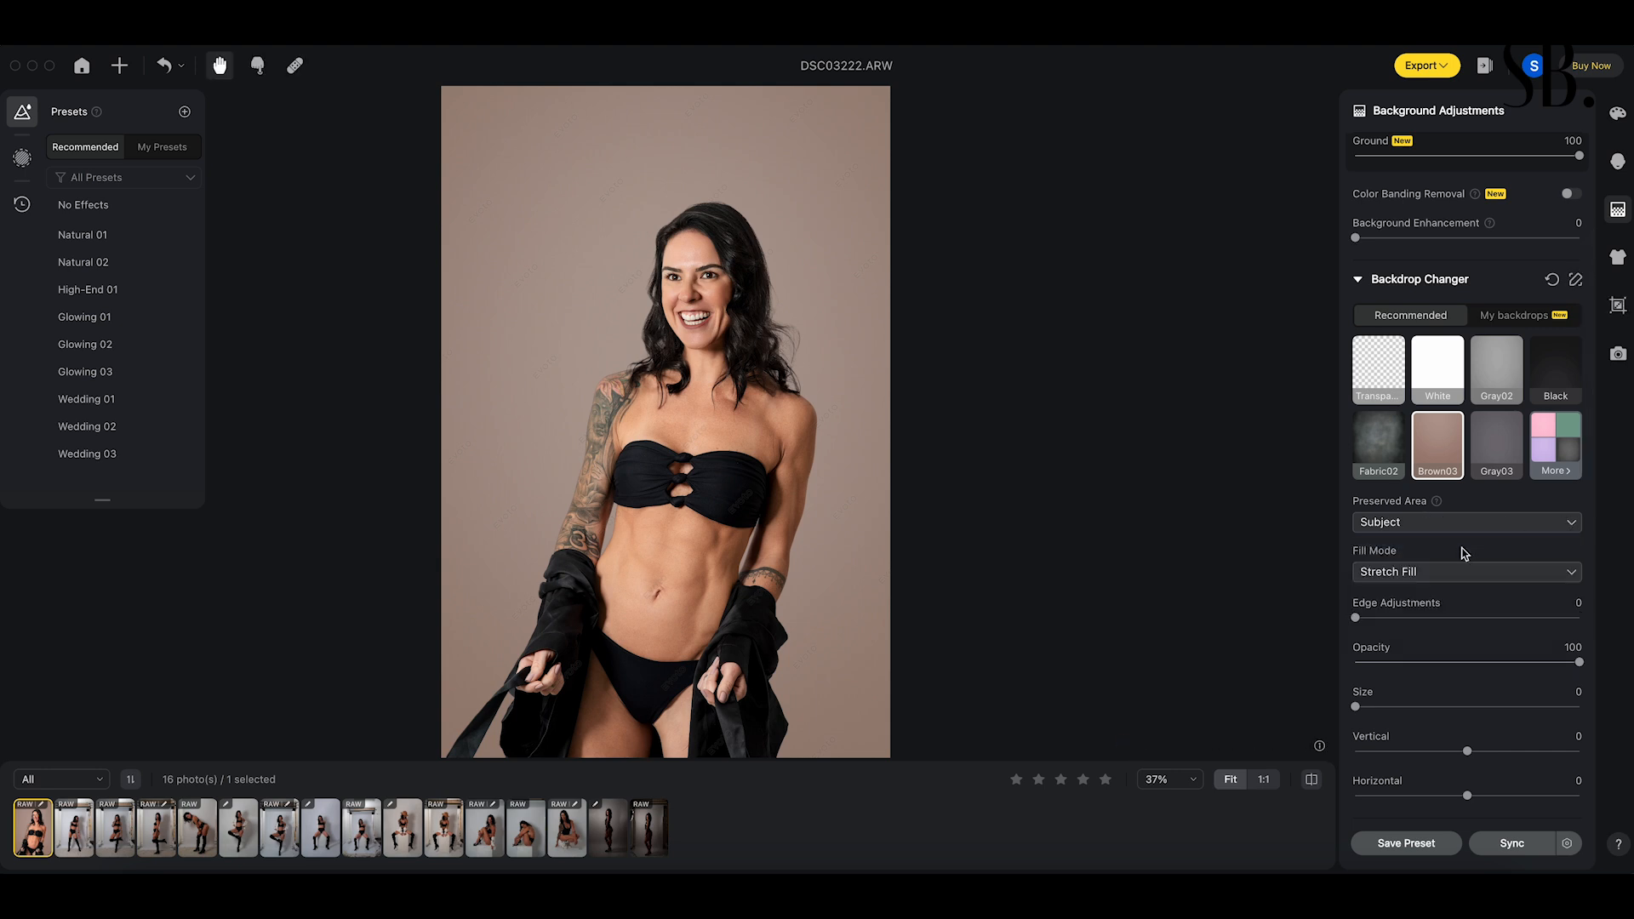
pyautogui.click(1539, 523)
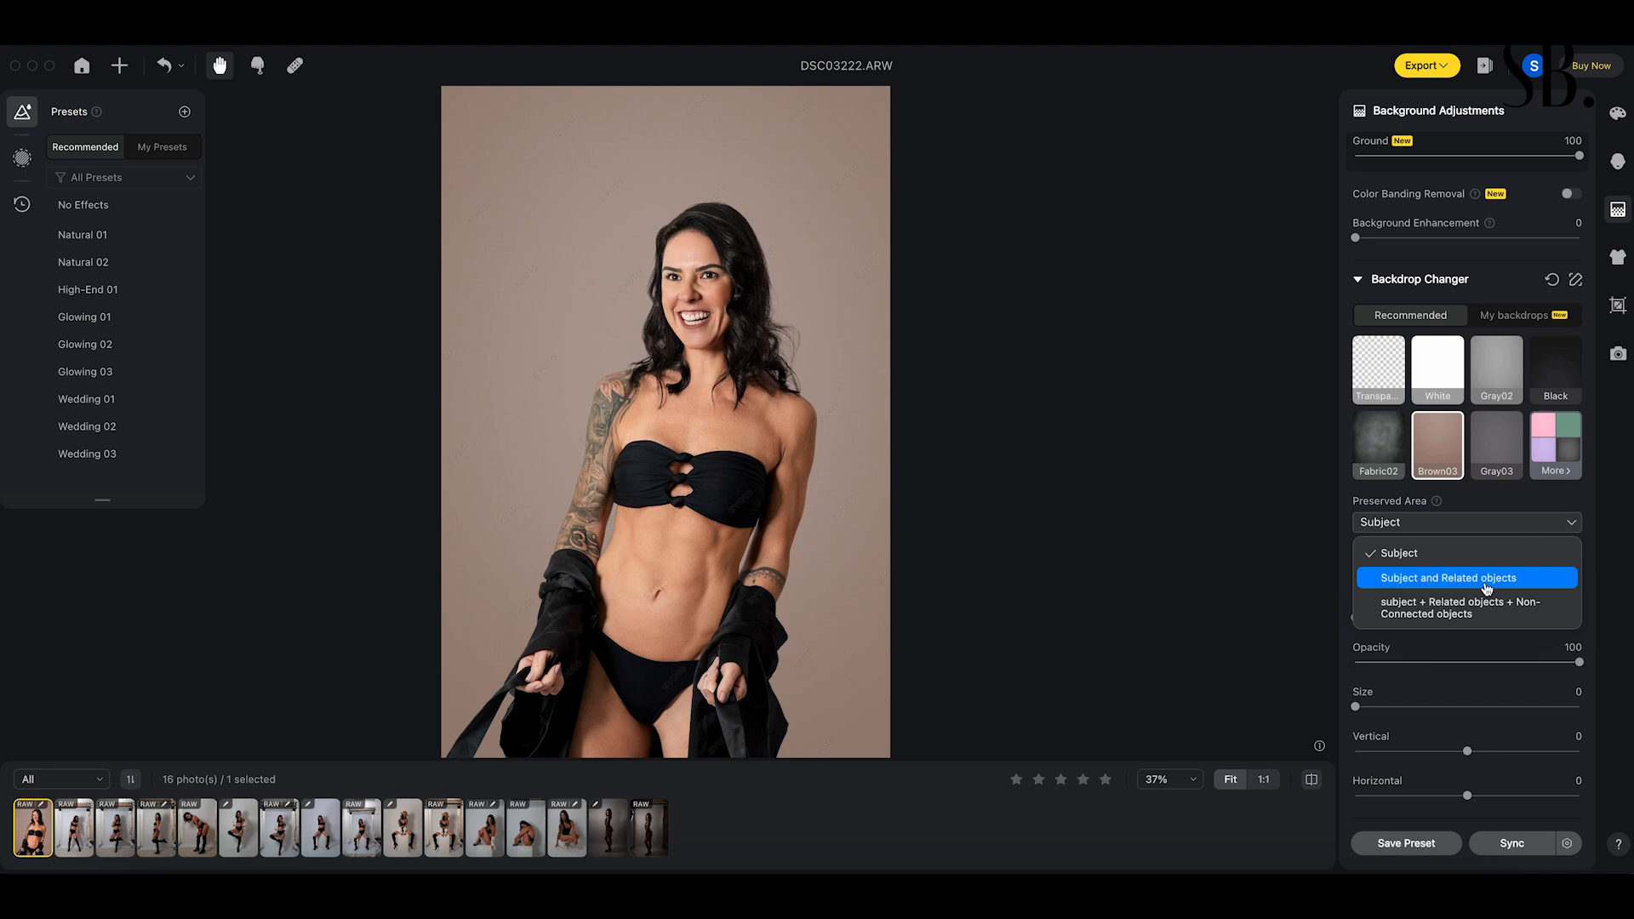
pyautogui.click(1498, 500)
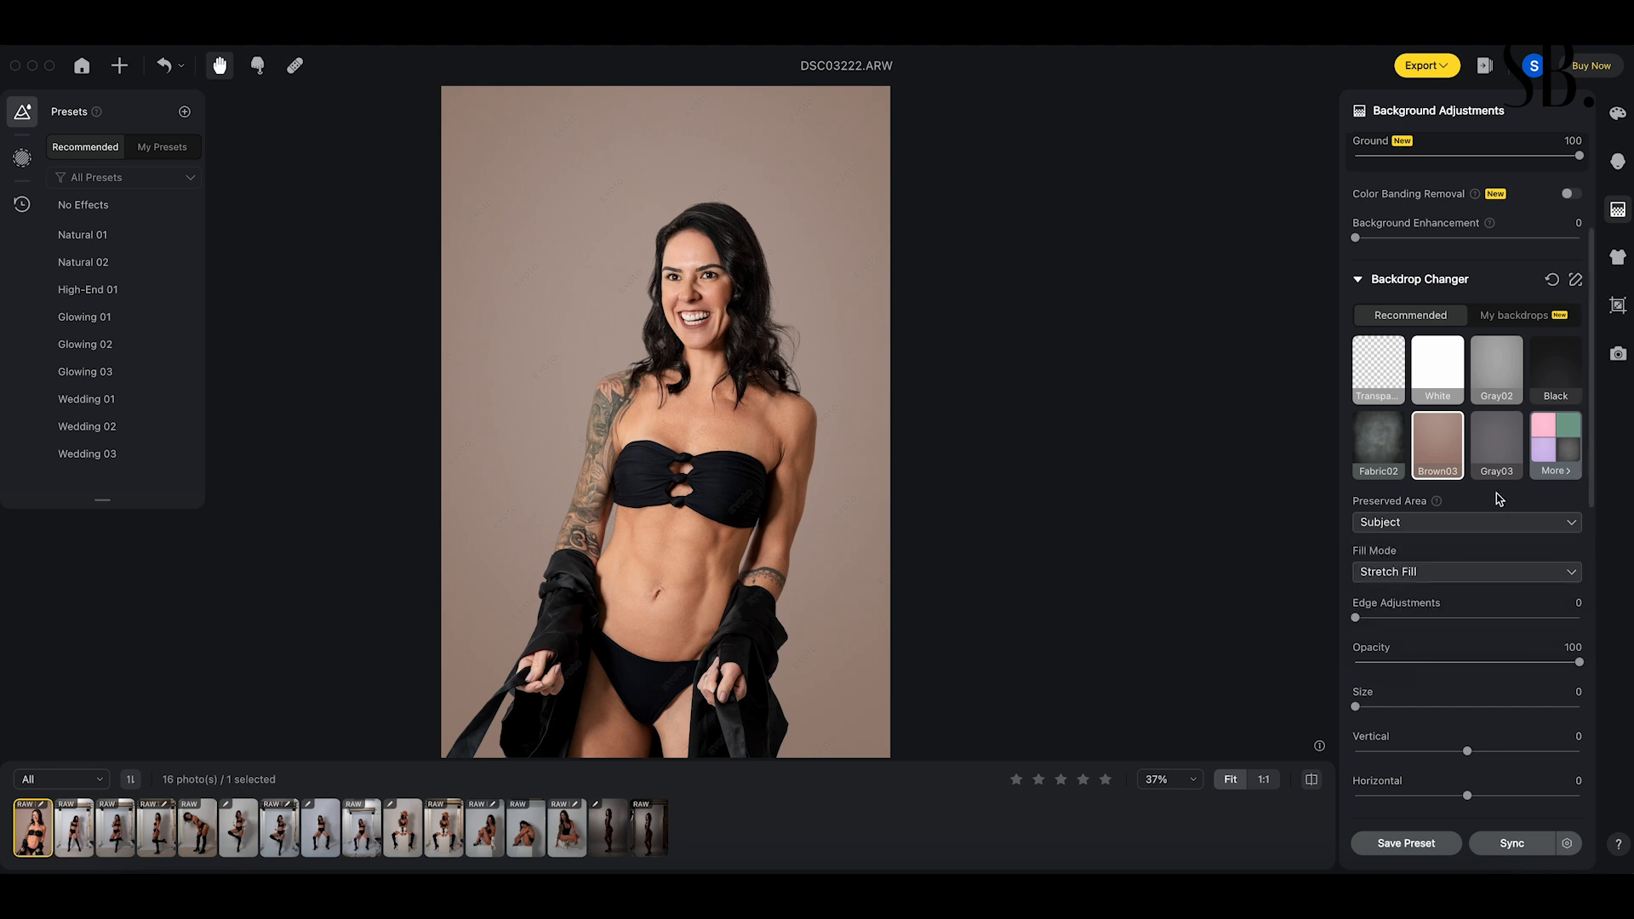
# - Check the My backdrops collection, return to the recommended backdrops, and compare the original background with Brown03 by resetting and reapplying it
pyautogui.click(1528, 328)
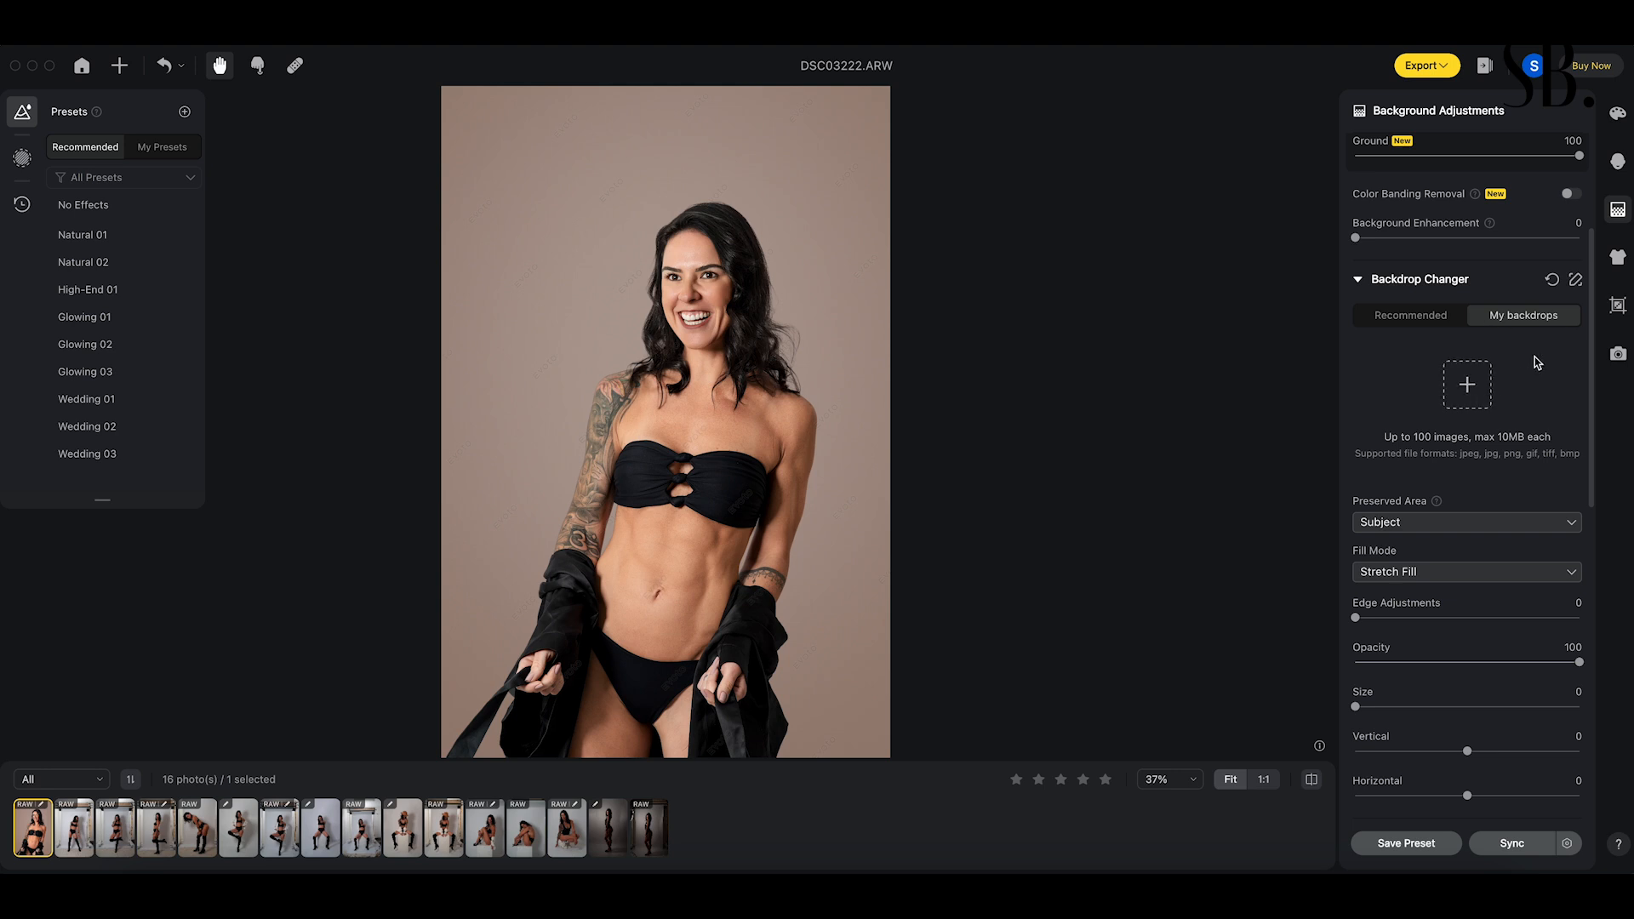
pyautogui.click(1430, 329)
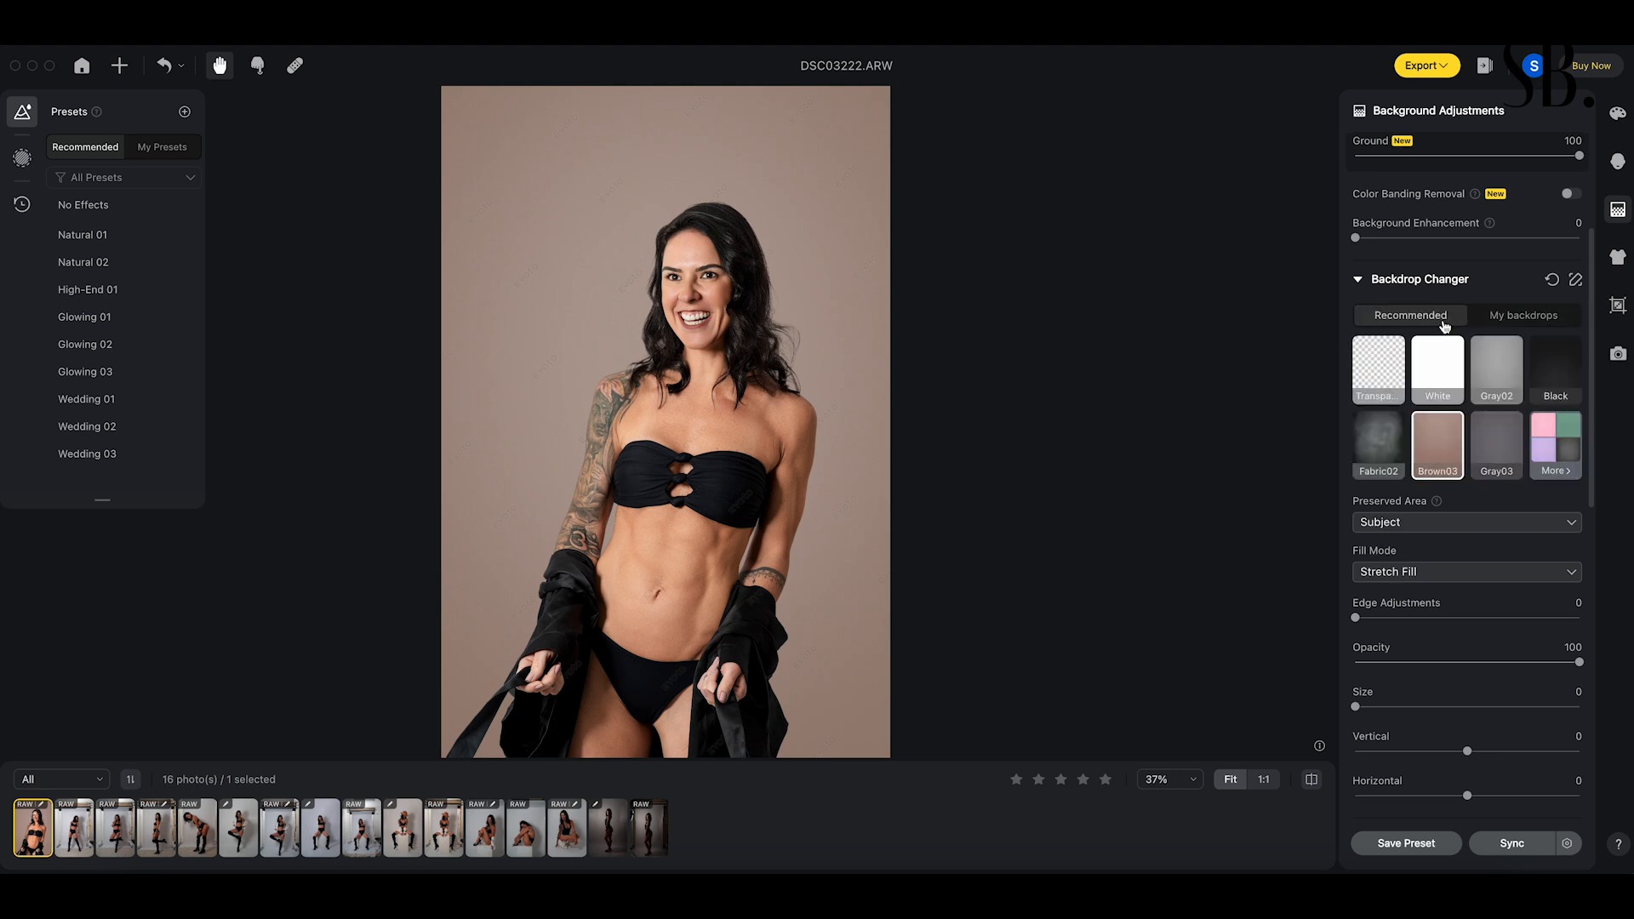
pyautogui.click(1555, 280)
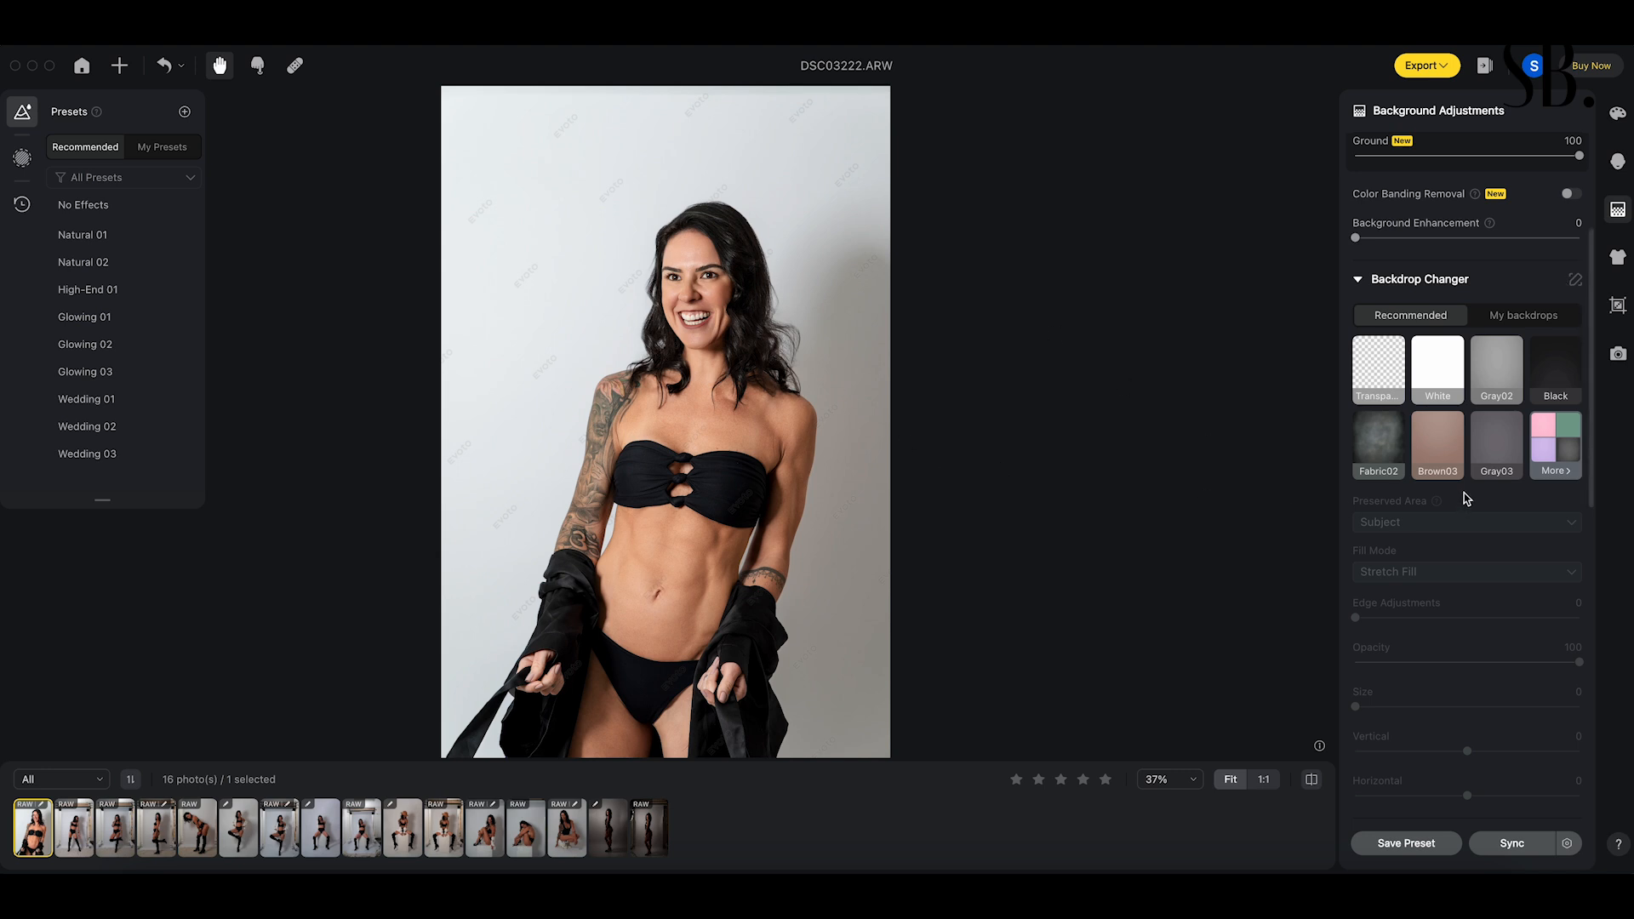
pyautogui.click(1438, 436)
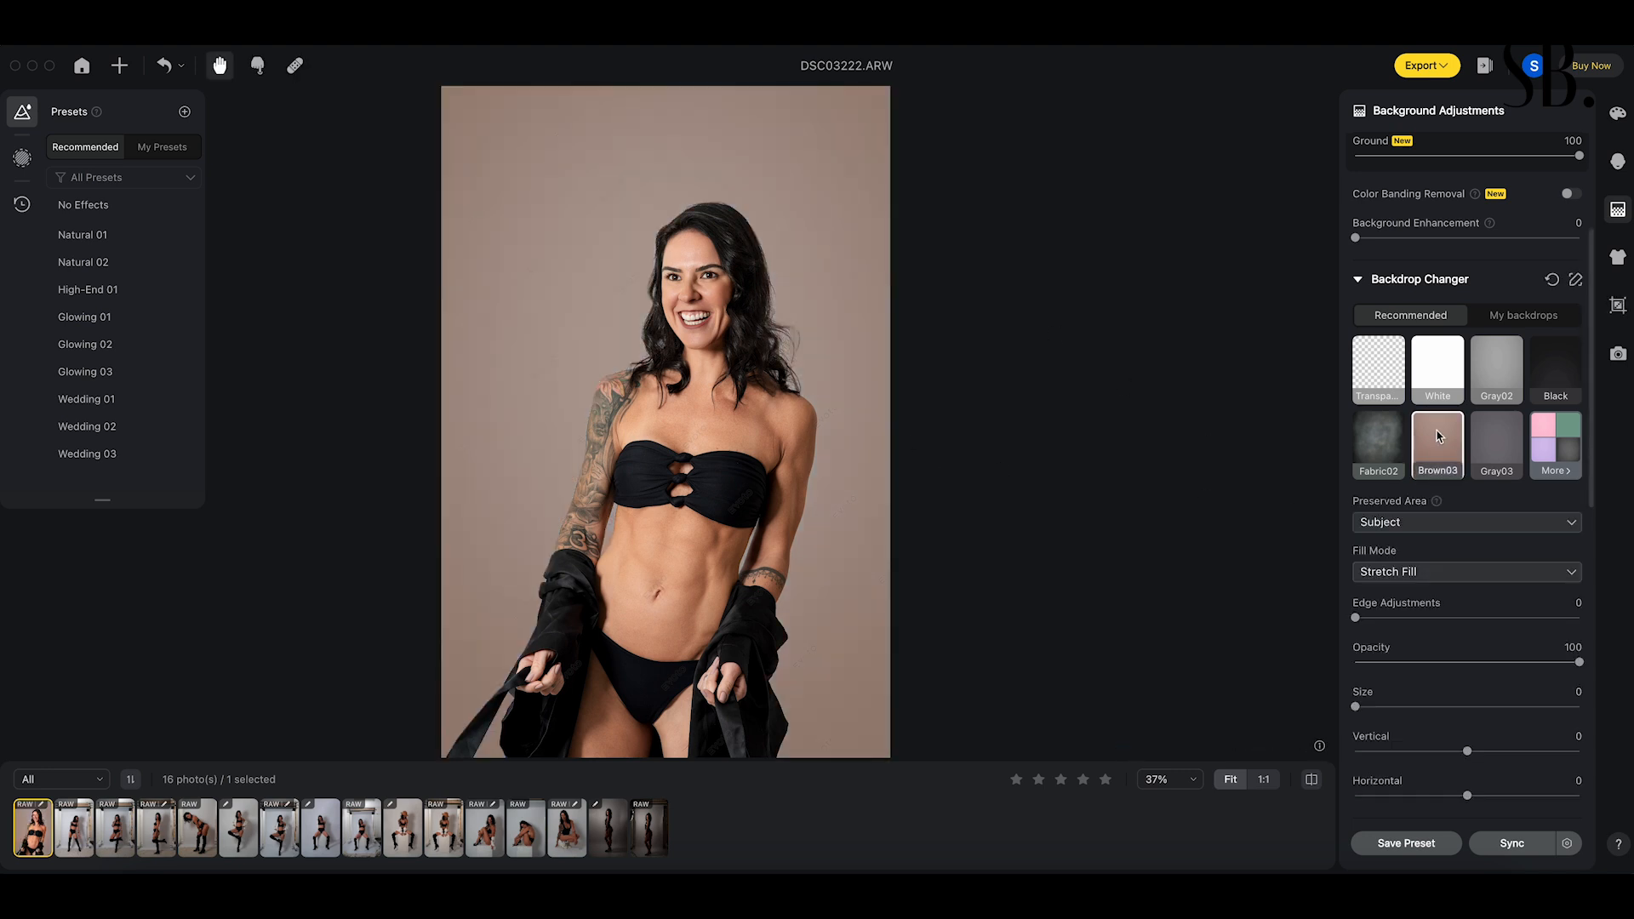
# - Open the full recommended backdrop collection and try Brown02 and Brown01
pyautogui.click(1564, 475)
pyautogui.scroll(-5, 1471, 525)
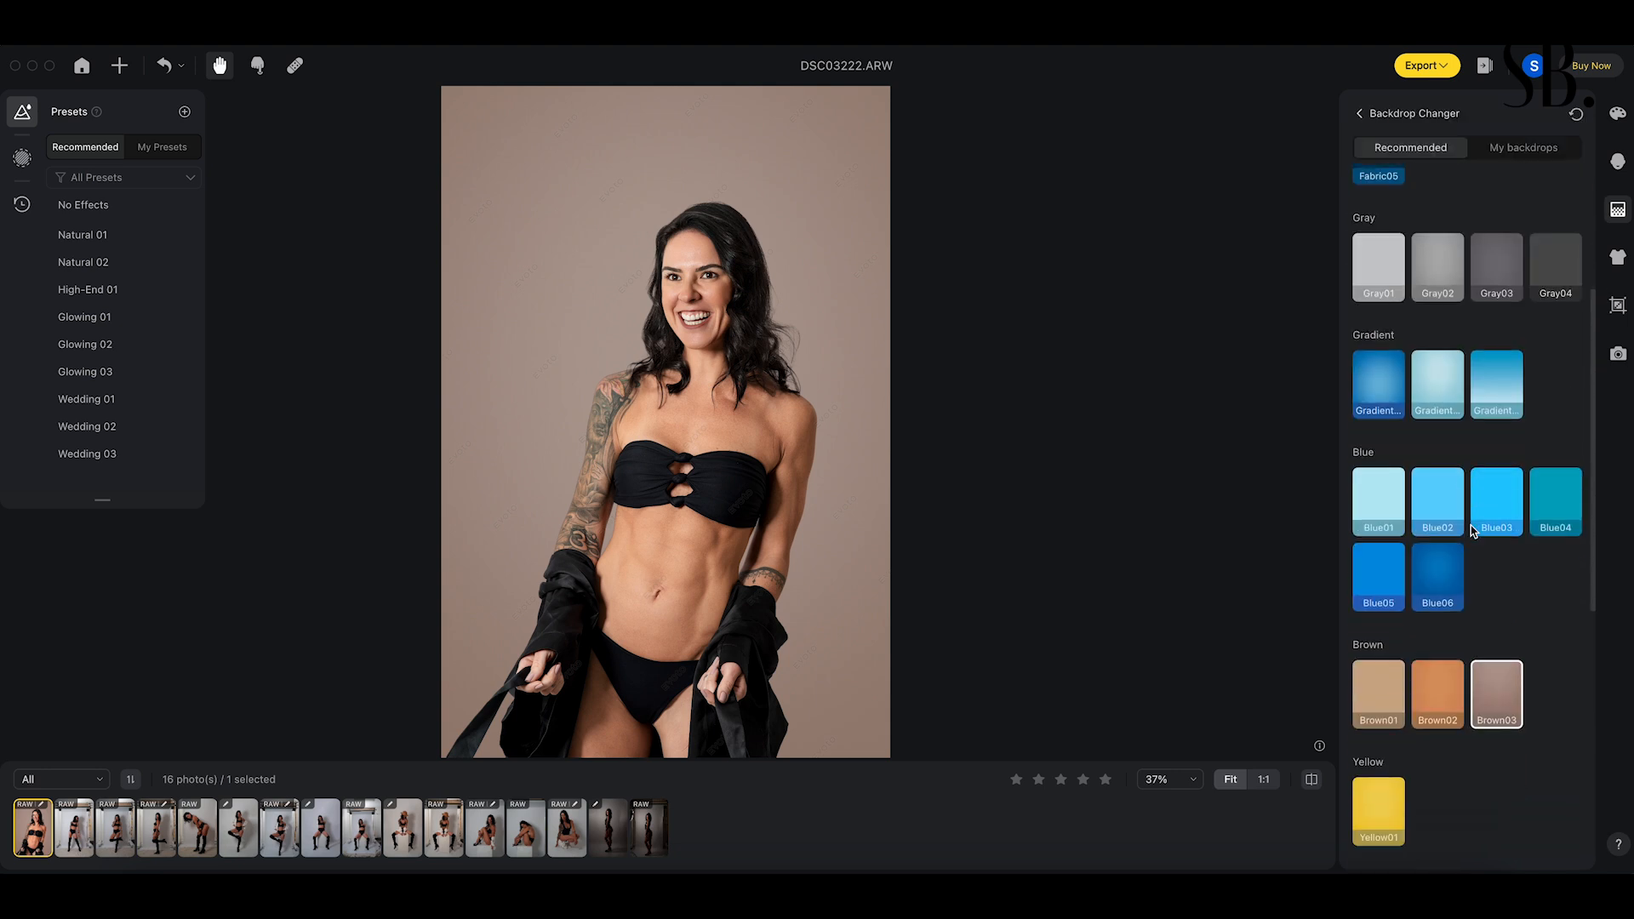
pyautogui.click(1430, 528)
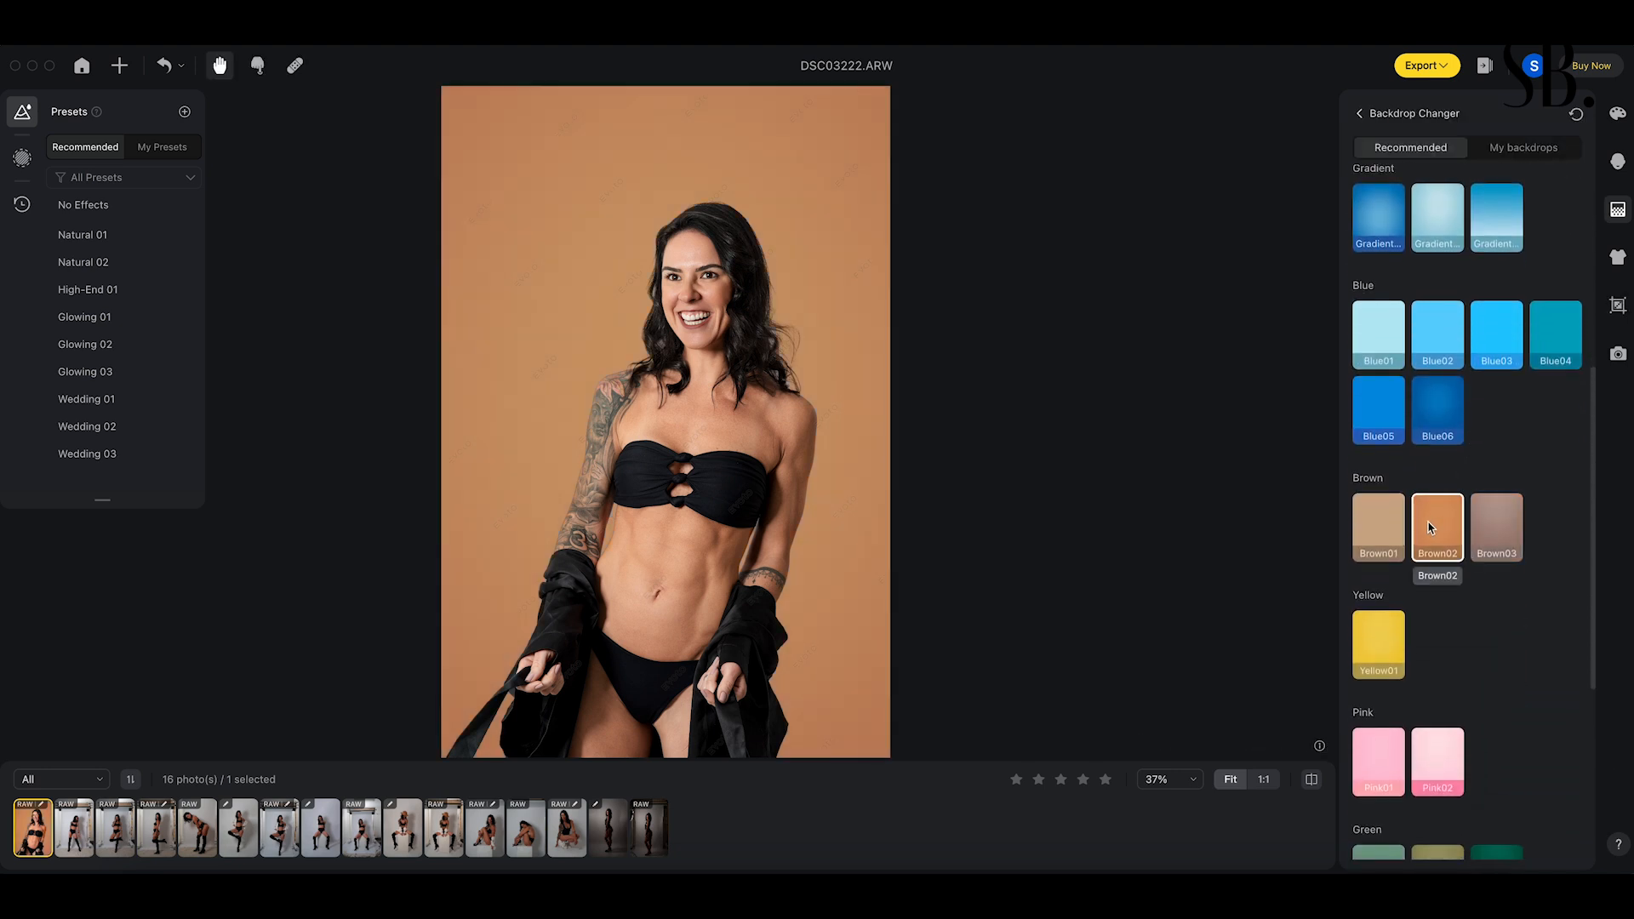
pyautogui.click(1377, 535)
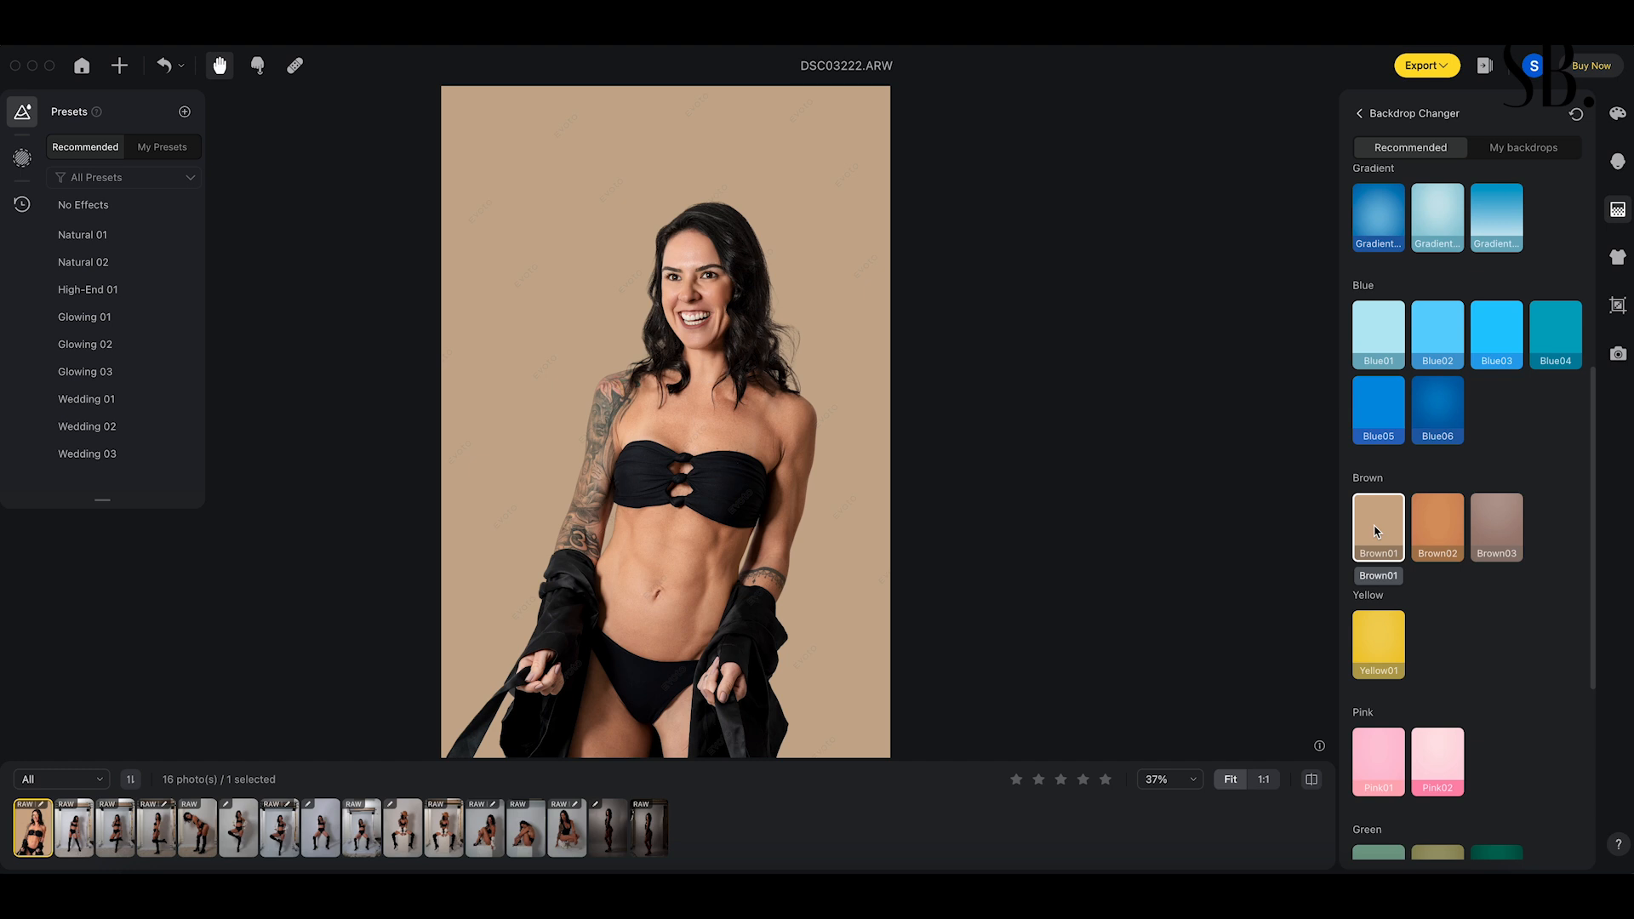
# - Browse the backdrop colours and try Yellow01, Pink01 and Pink02 behind the woman
pyautogui.scroll(5, 1583, 544)
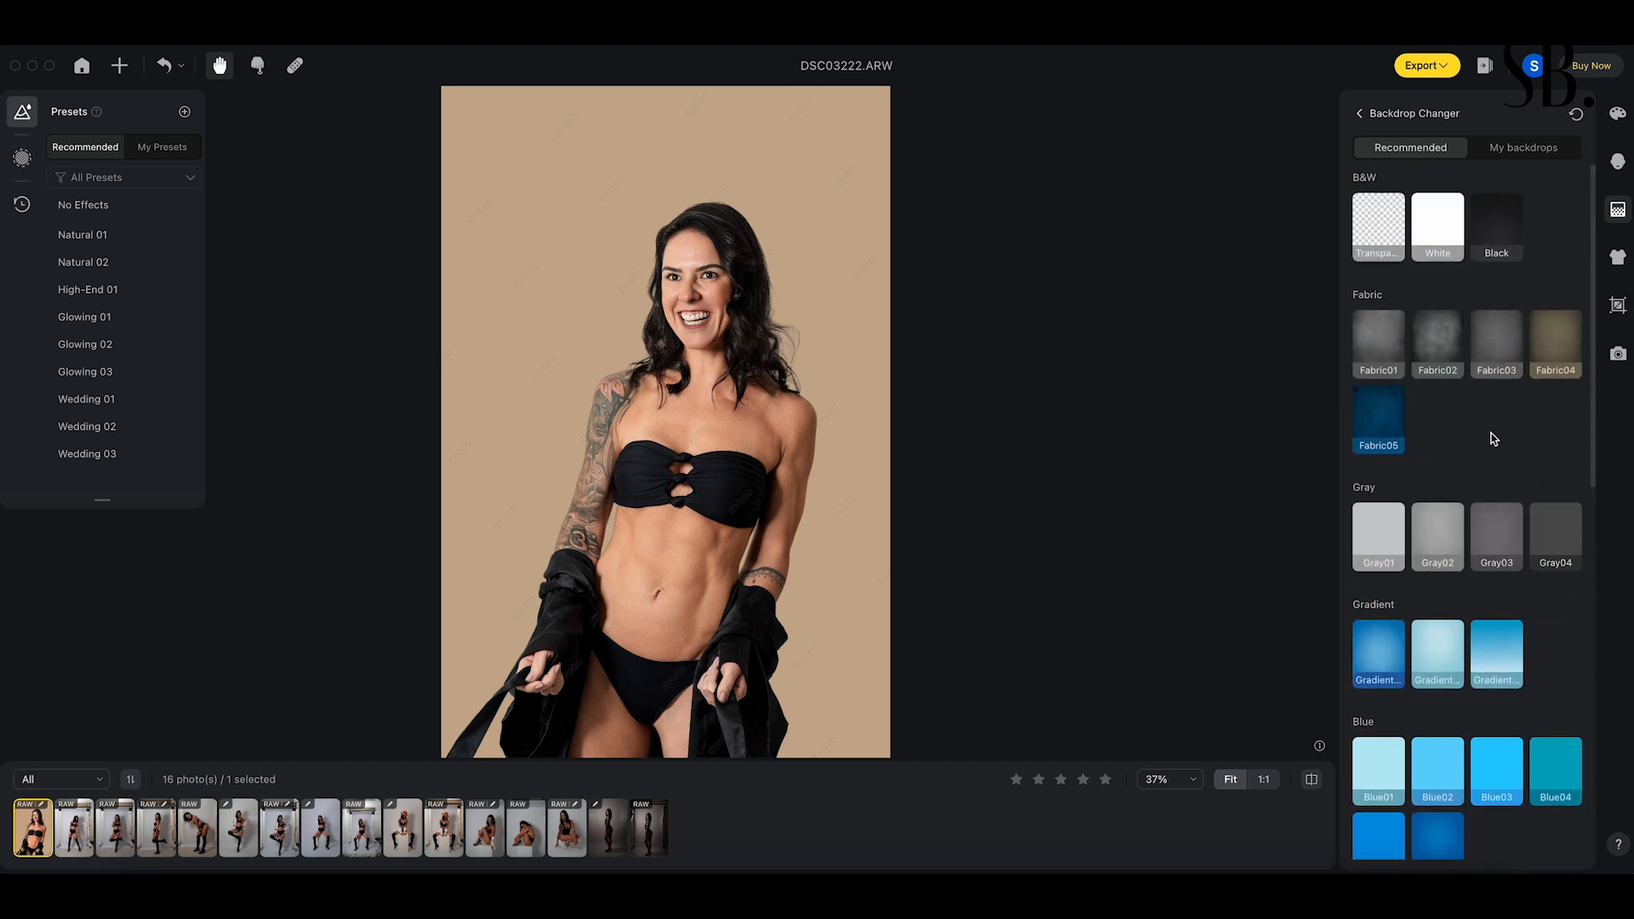
pyautogui.scroll(-2, 1494, 439)
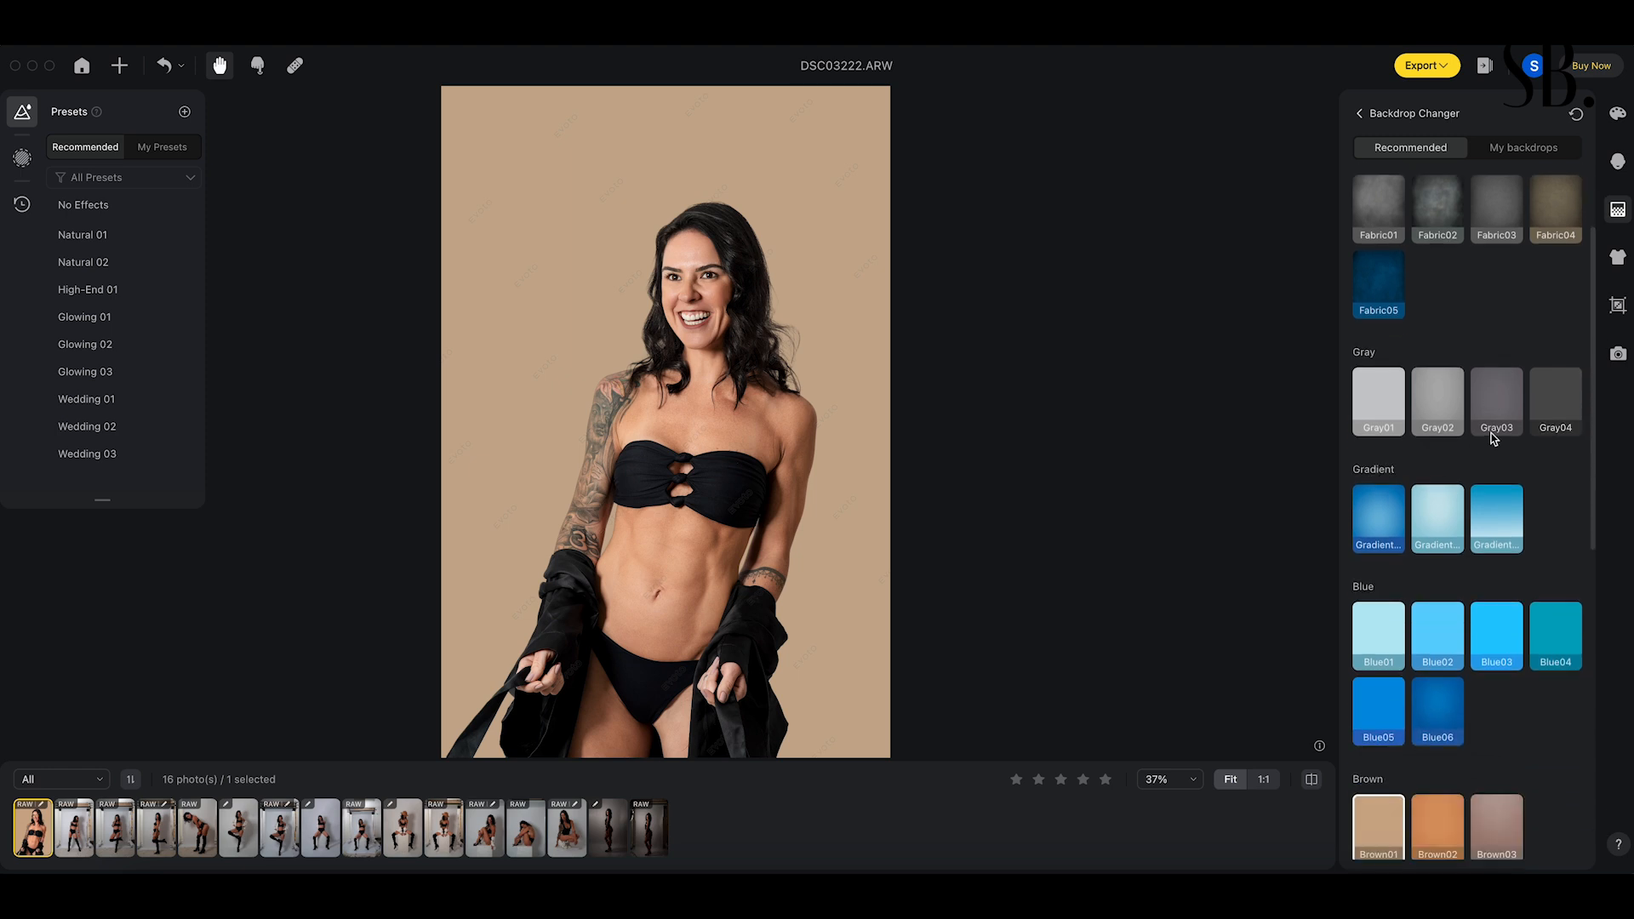
pyautogui.scroll(-6, 1495, 439)
pyautogui.click(1379, 547)
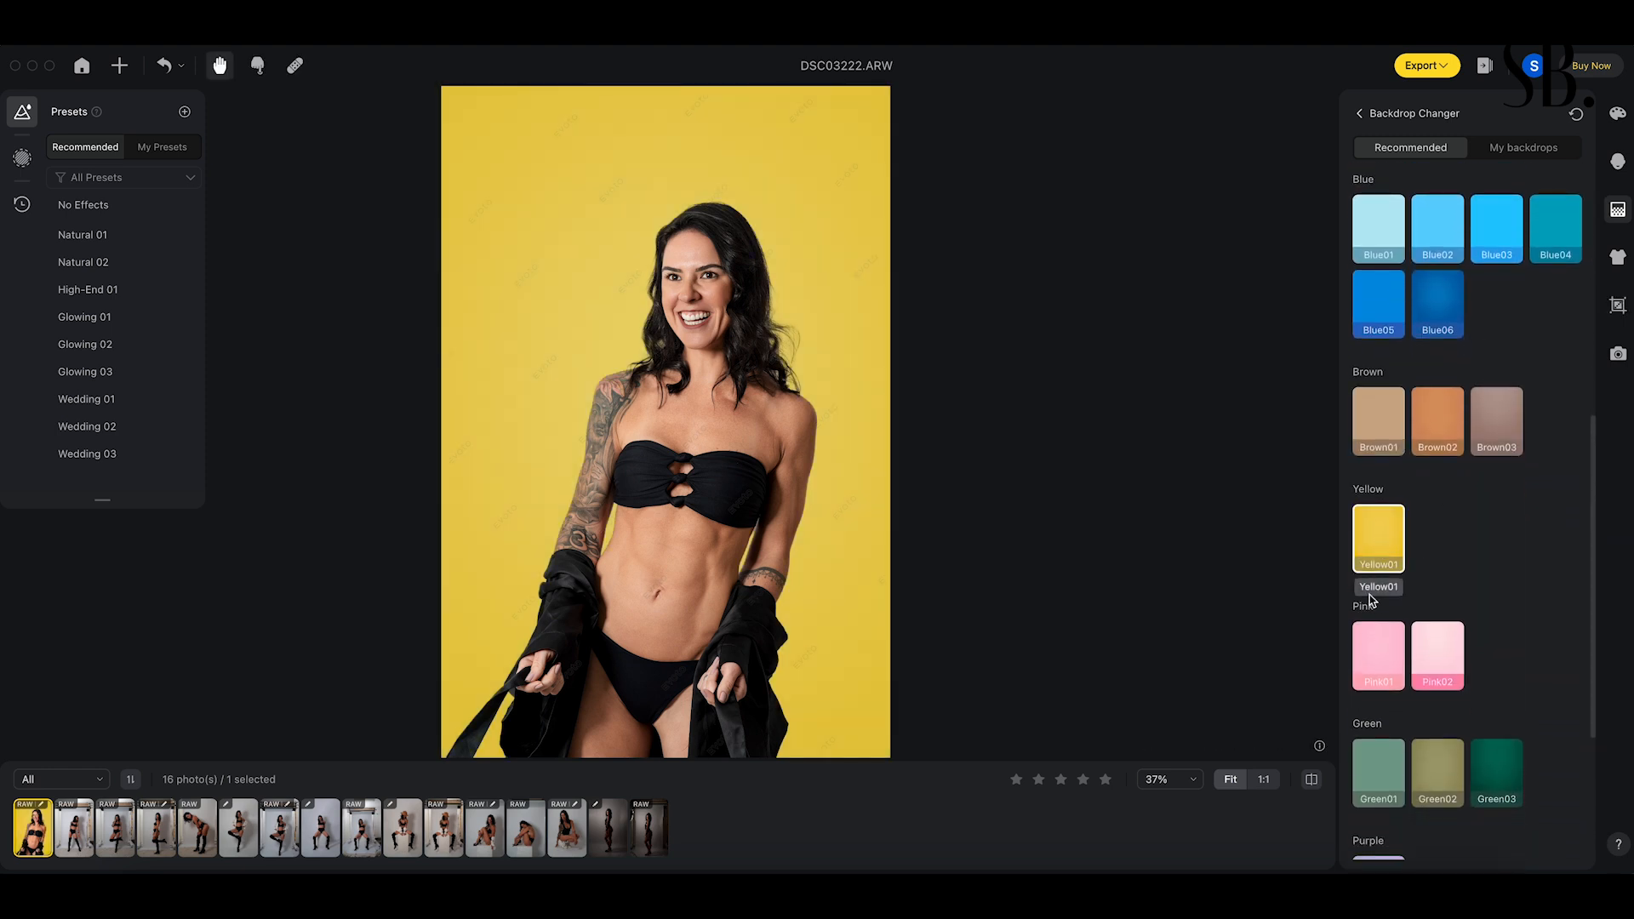
pyautogui.click(1372, 657)
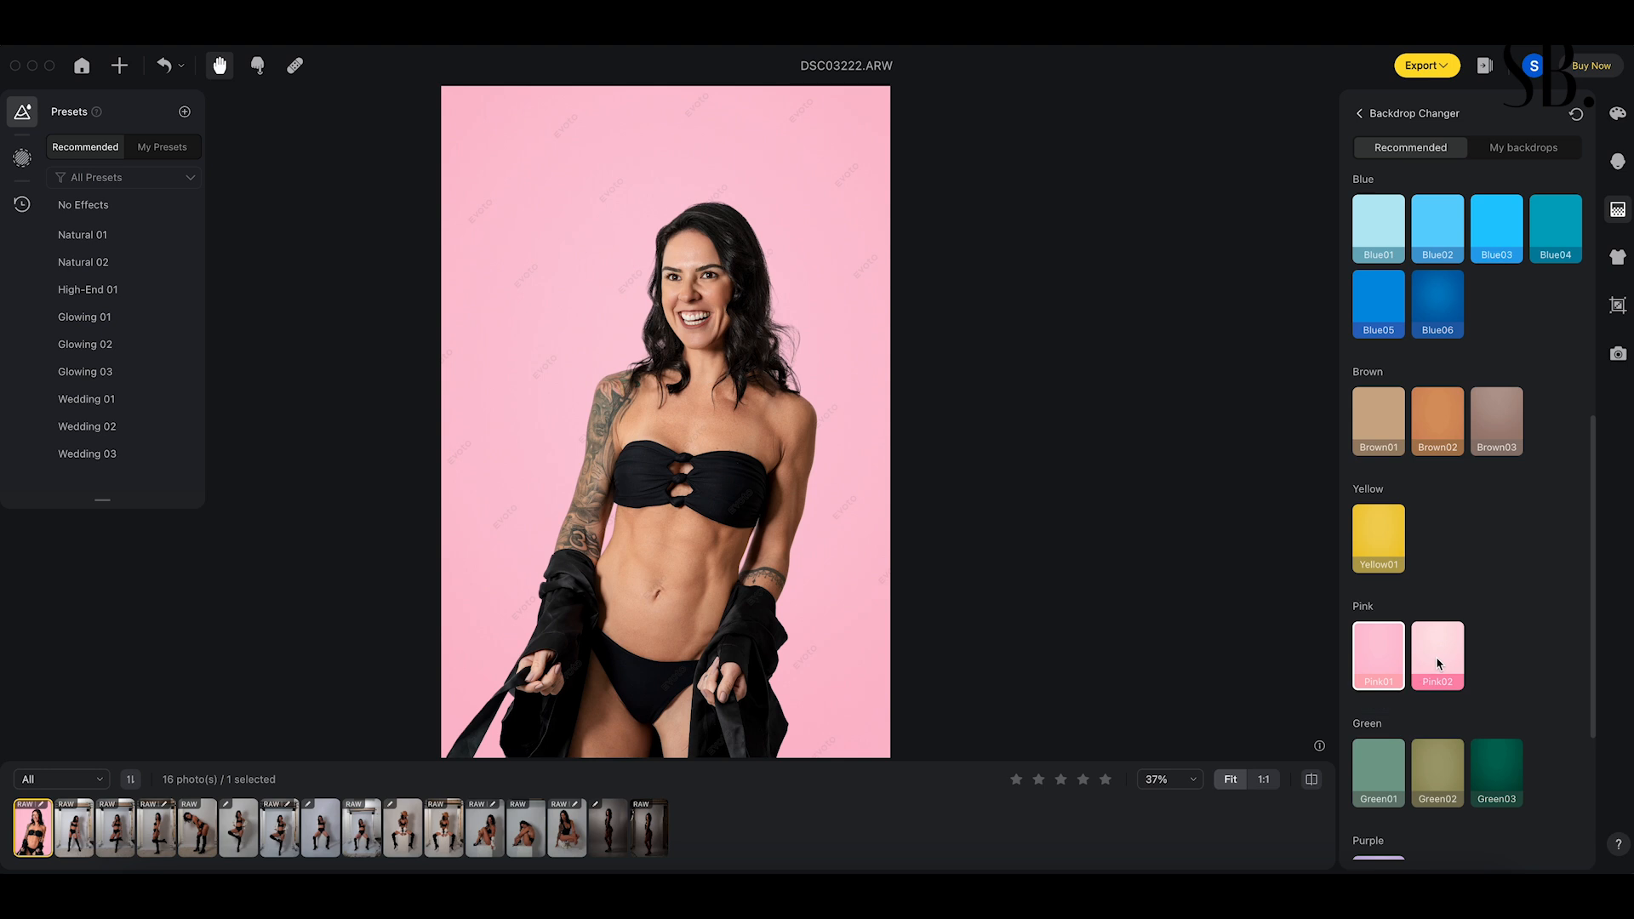
pyautogui.click(1438, 664)
# - Try the Green01, Green02 and Green03 backdrops
pyautogui.scroll(-4, 1393, 600)
pyautogui.click(1383, 523)
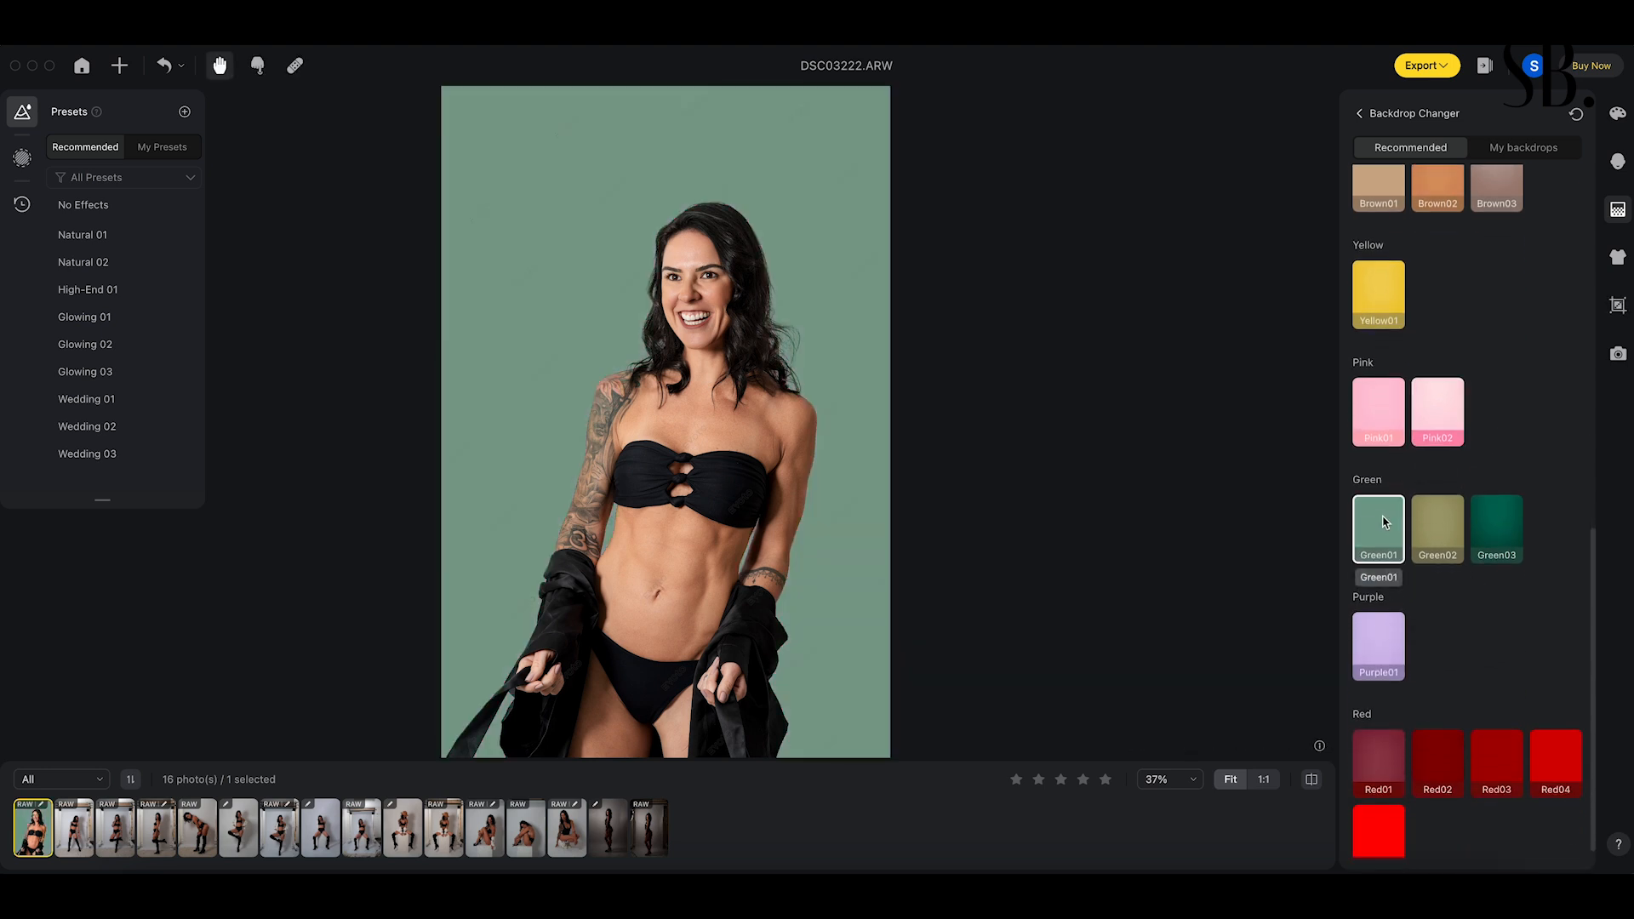
pyautogui.click(1438, 523)
pyautogui.click(1522, 529)
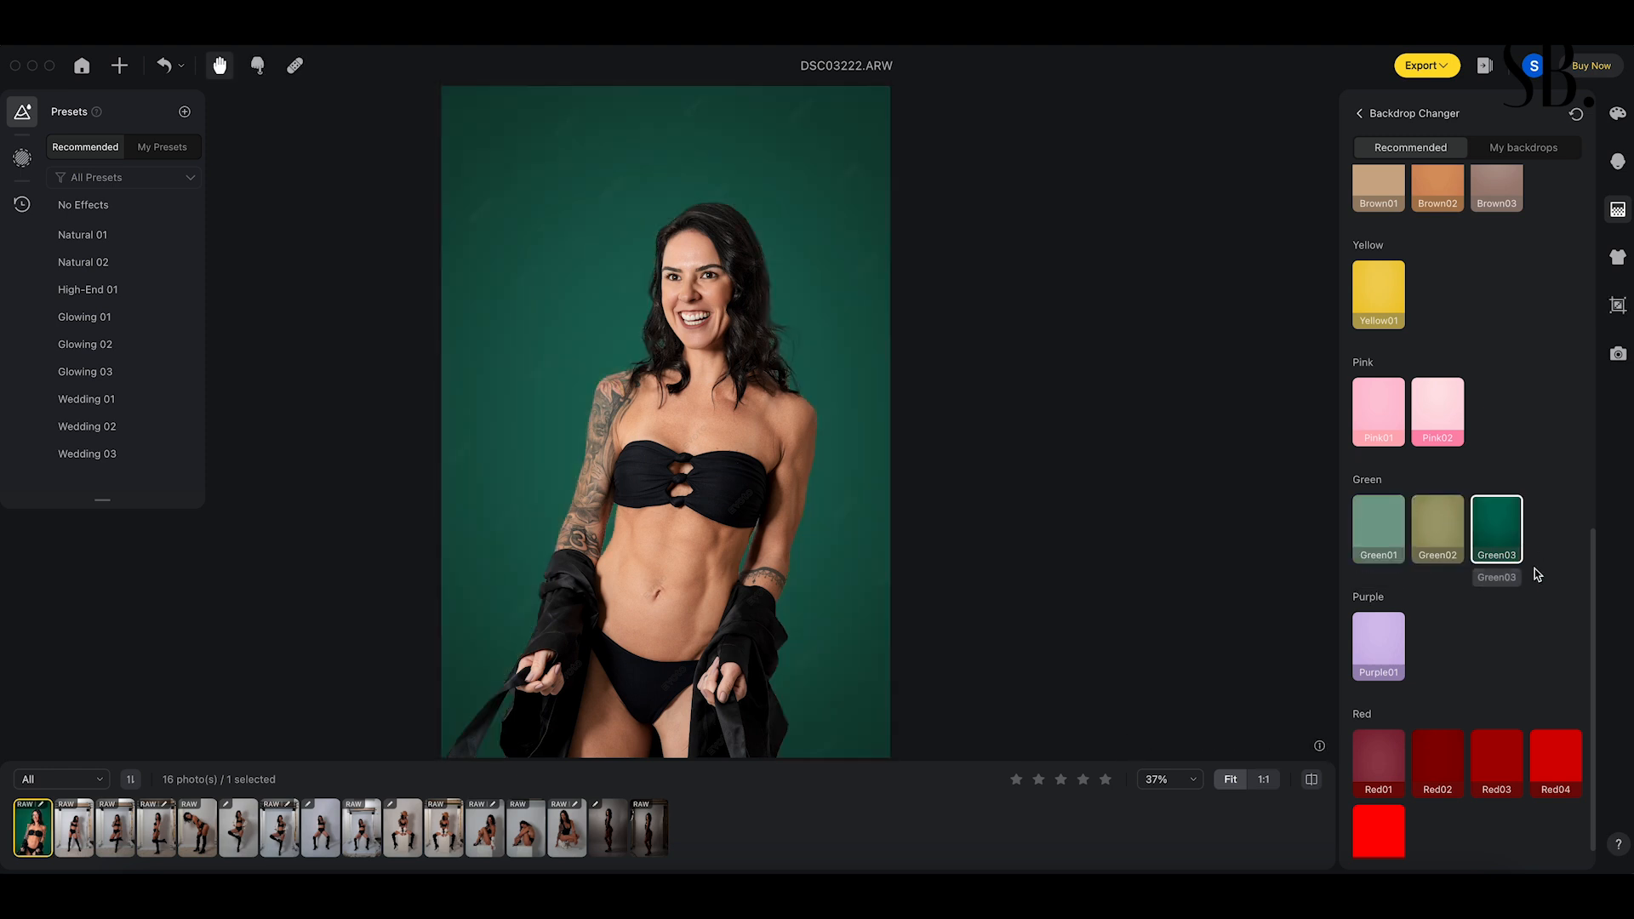
# - Try the Red02, Red03, Red04 and Red05 backdrops, and return to the background adjustments
pyautogui.click(1442, 747)
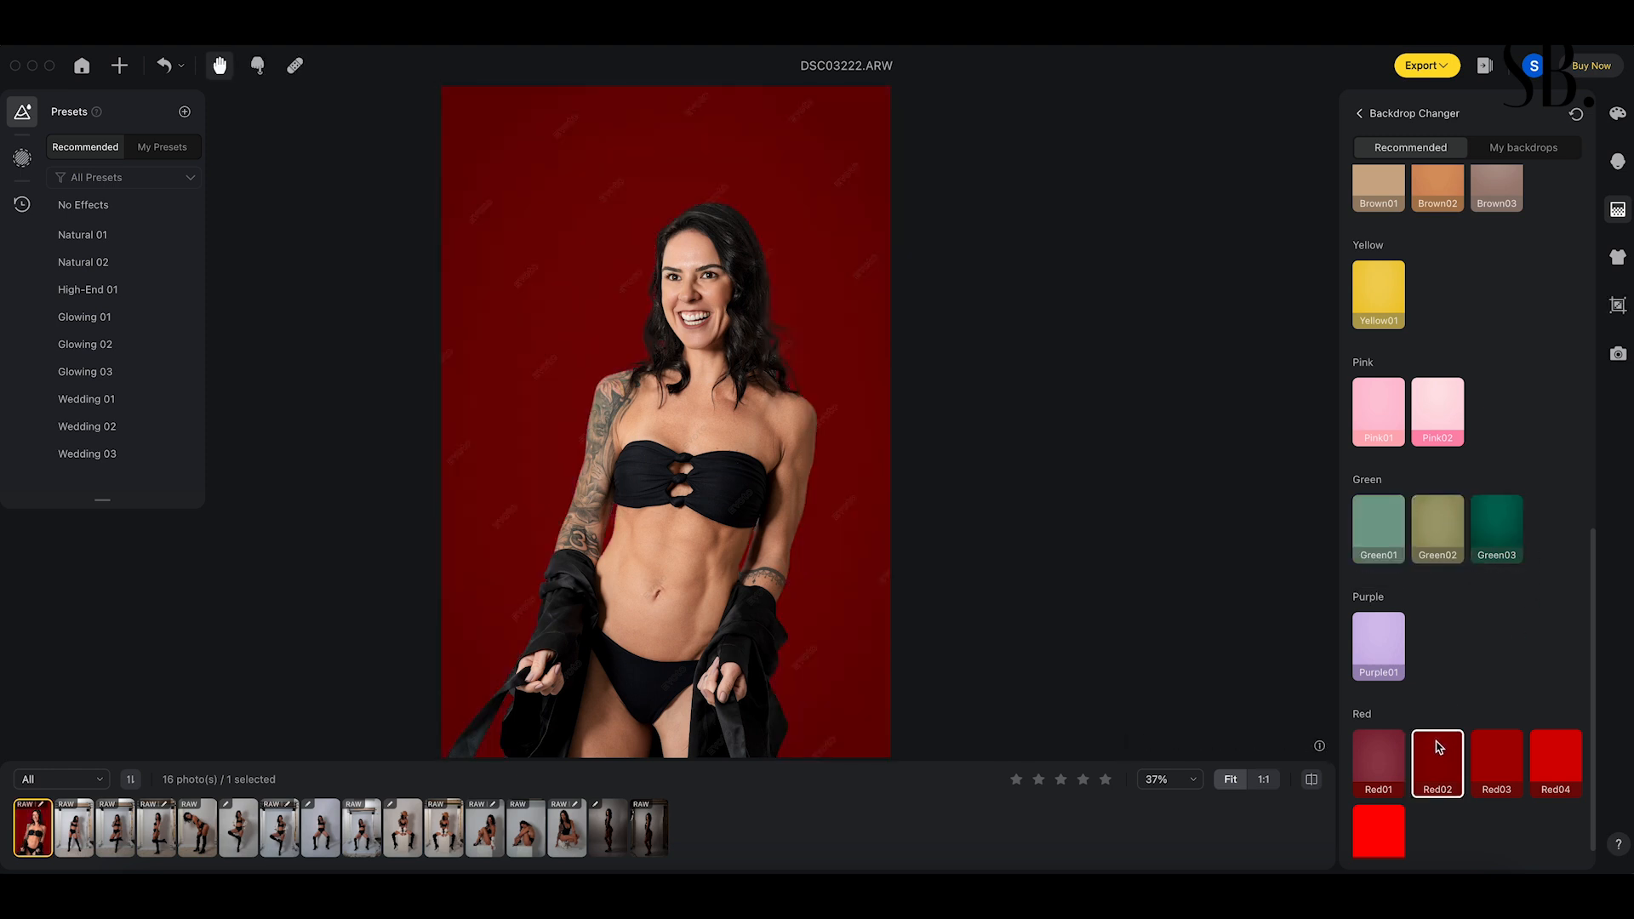
pyautogui.click(1483, 770)
pyautogui.click(1550, 763)
pyautogui.scroll(-1, 1450, 743)
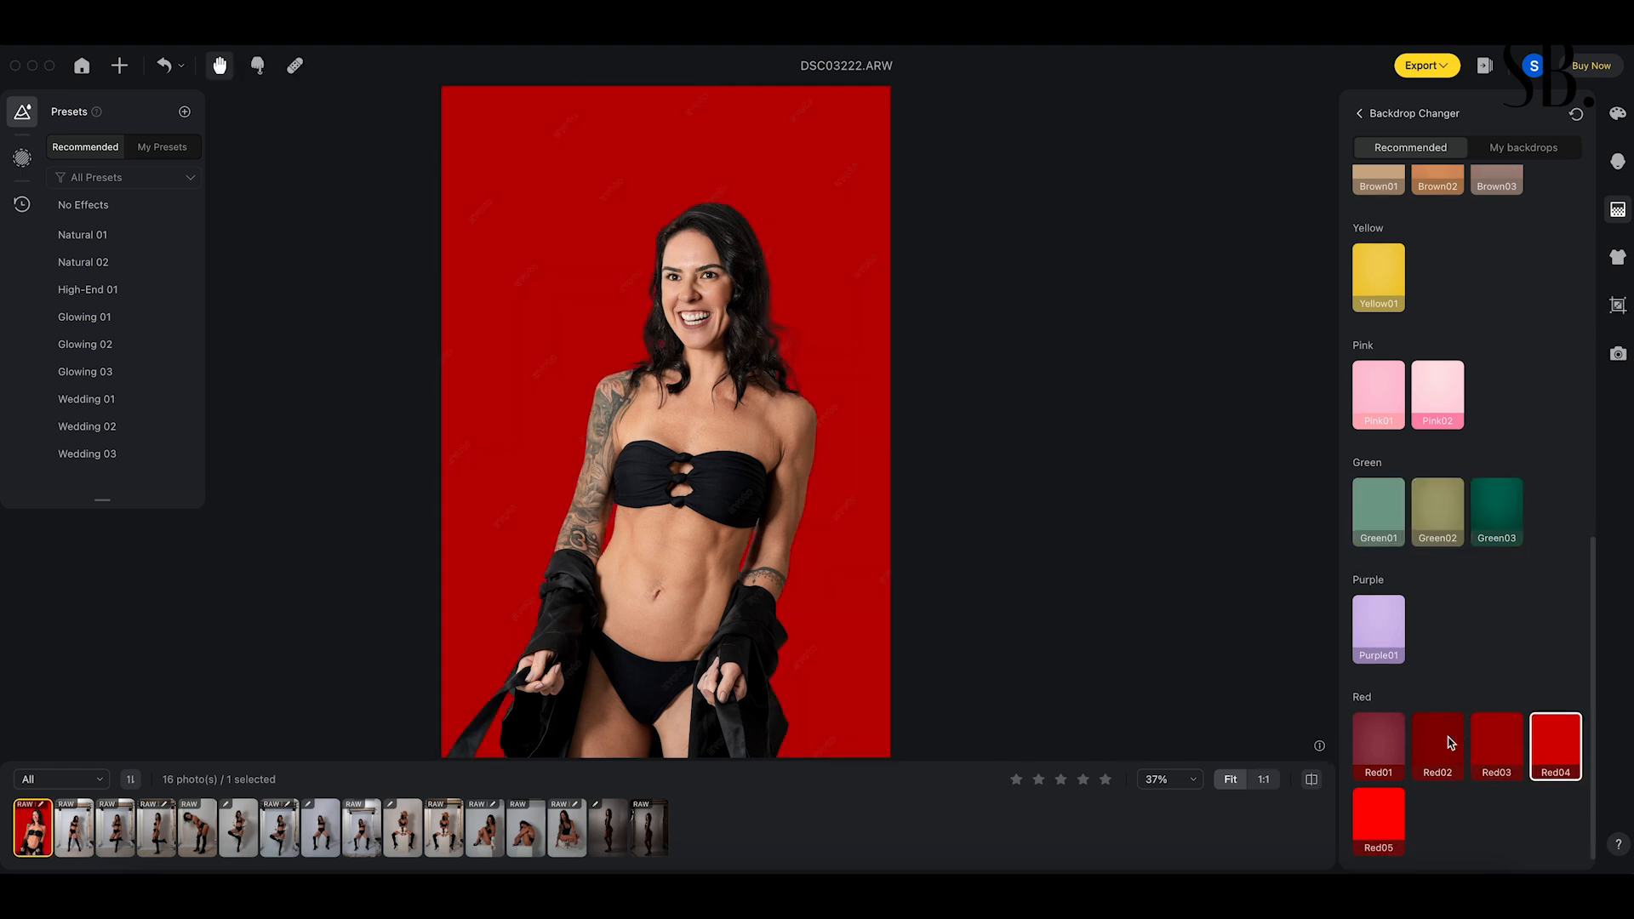
pyautogui.click(1378, 824)
pyautogui.scroll(10, 1441, 675)
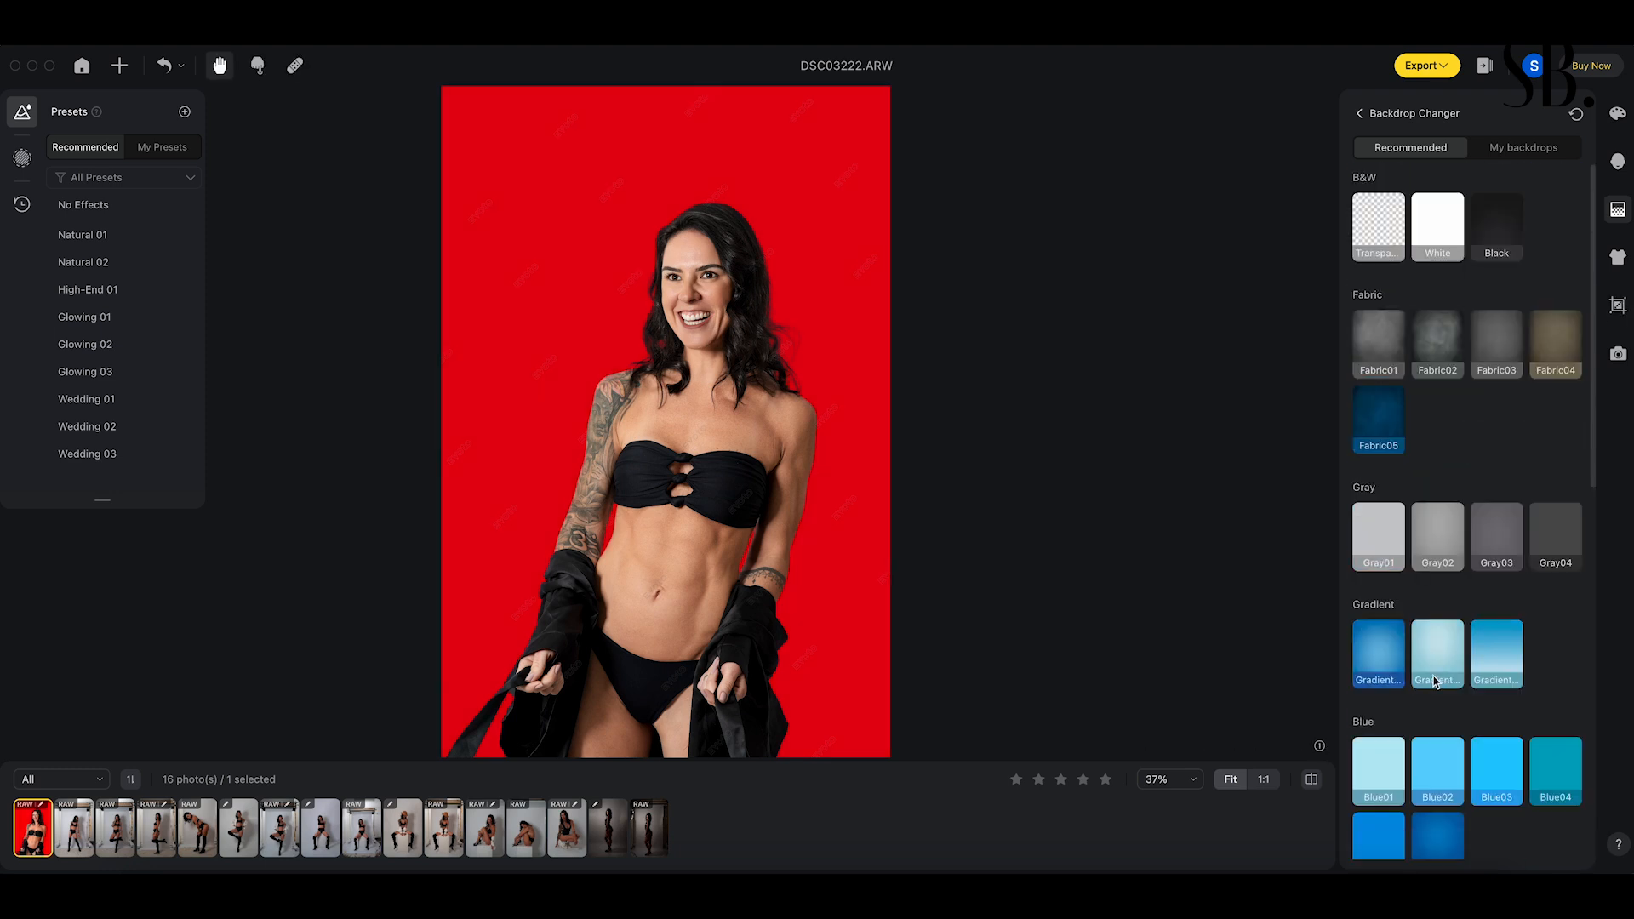
pyautogui.click(1360, 113)
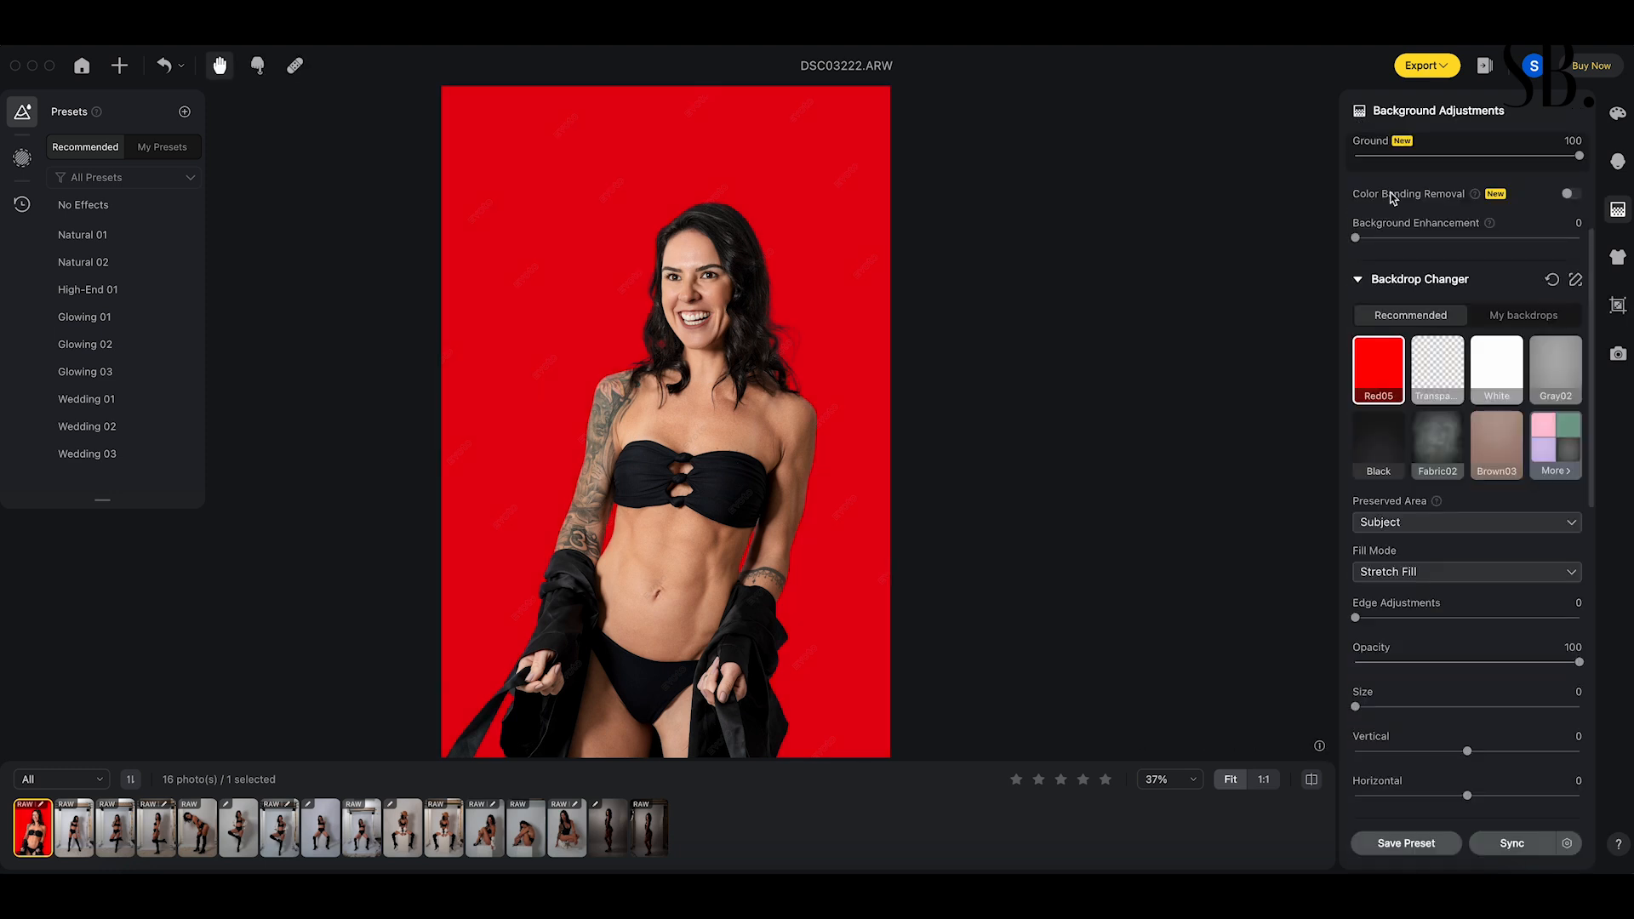
# - Compare Brown03 with the original background by applying and resetting it, and leave the Backdrop Changer reset
pyautogui.click(1494, 454)
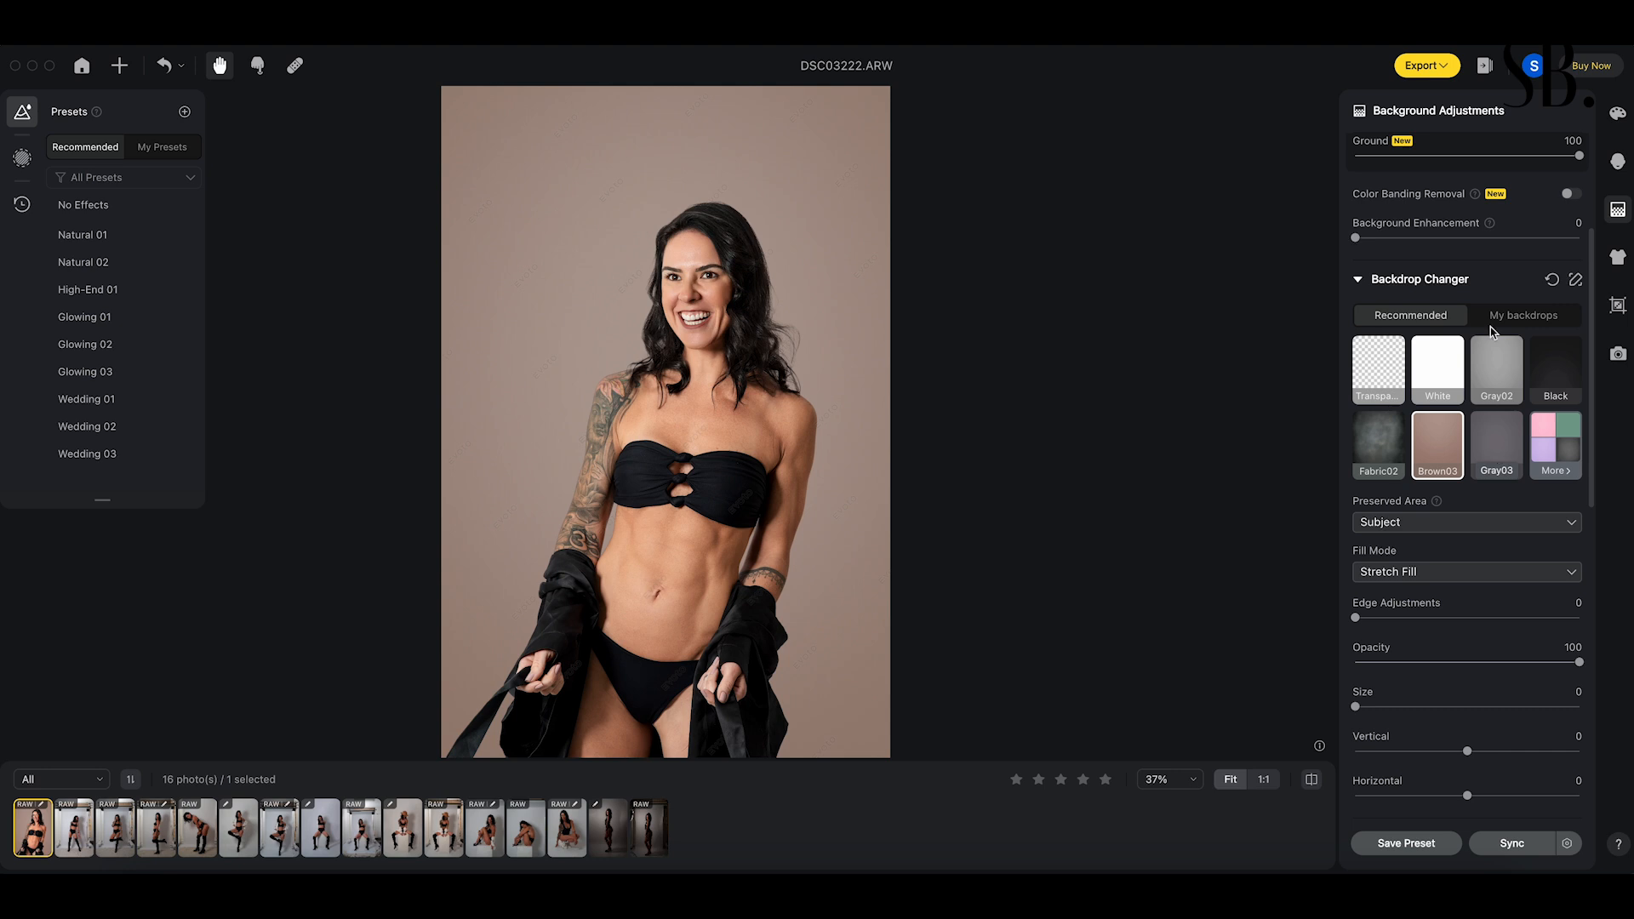
pyautogui.click(1552, 280)
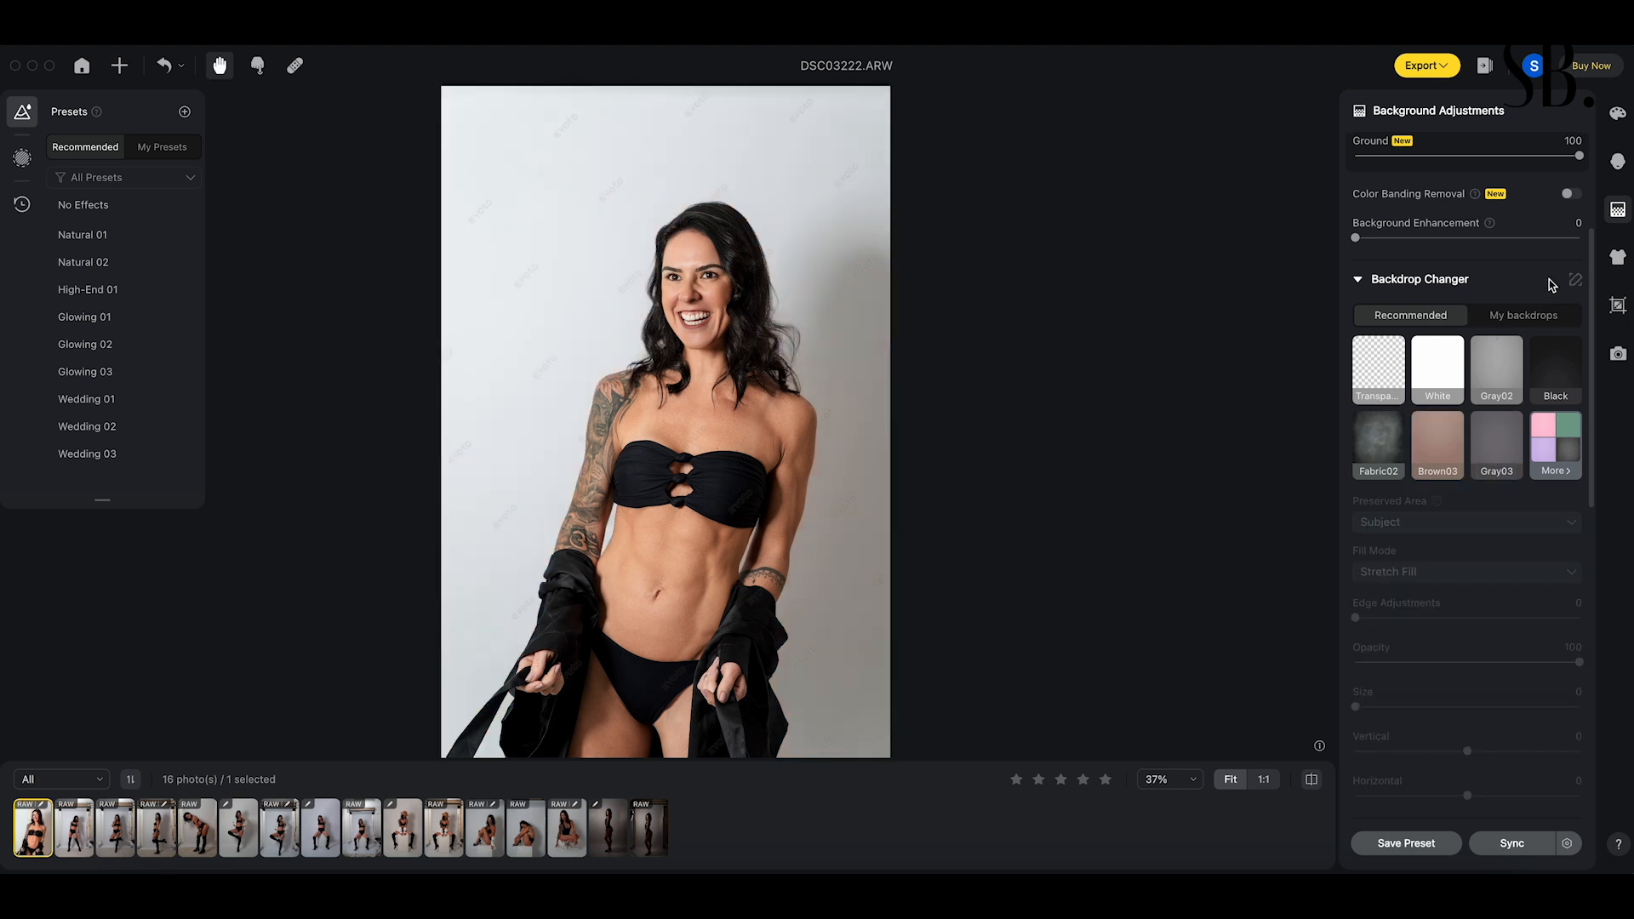
pyautogui.click(1425, 448)
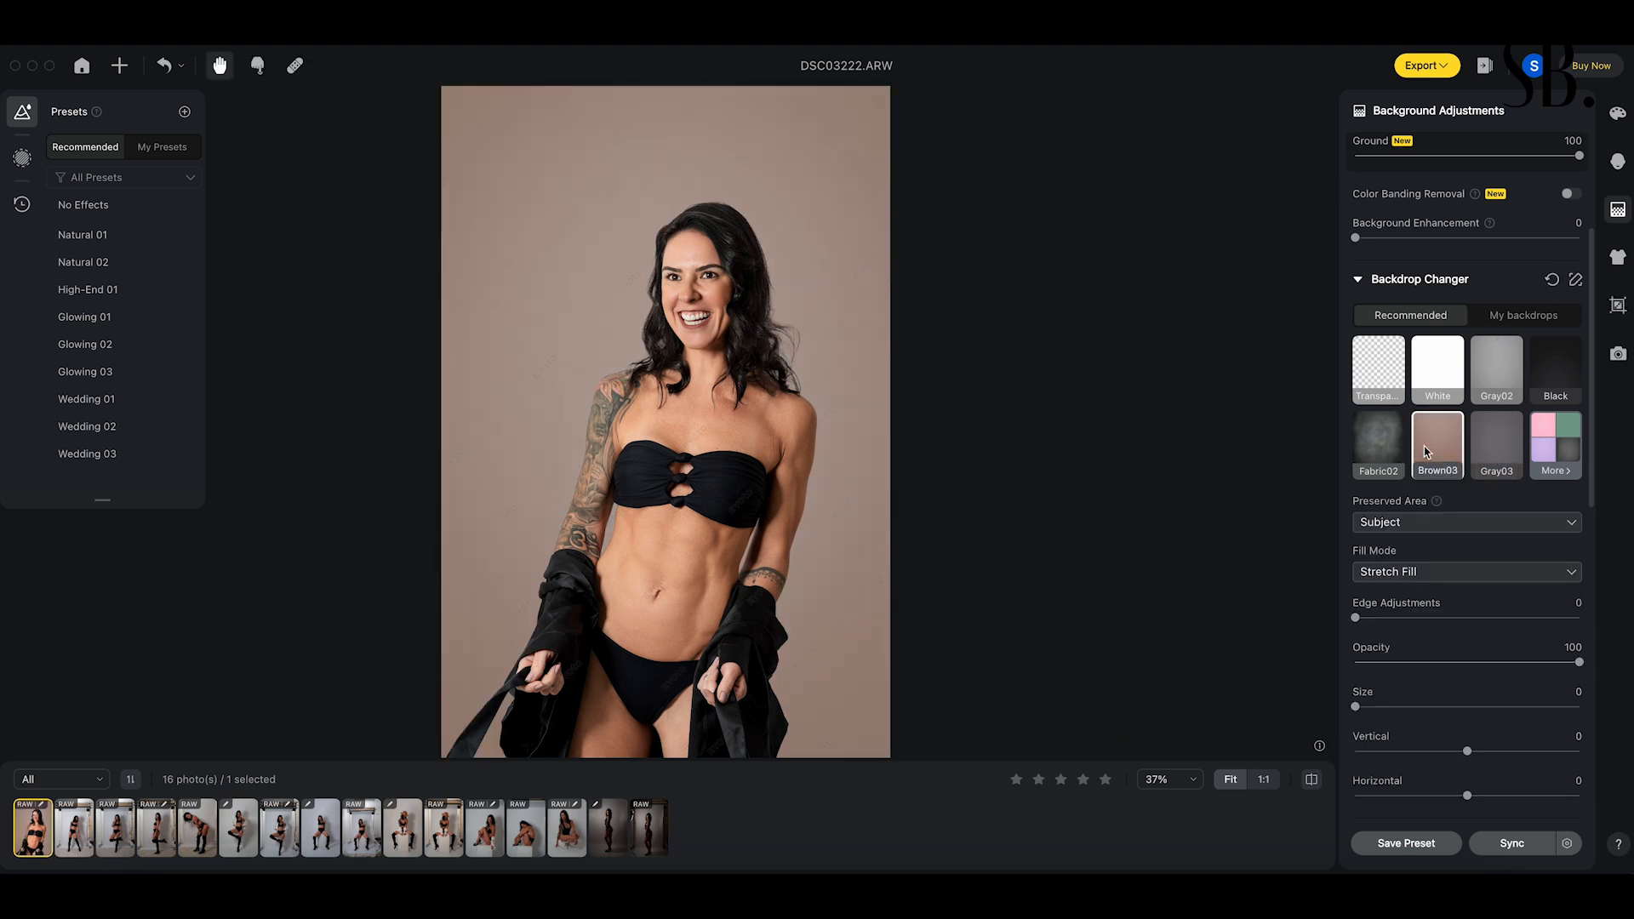
pyautogui.click(1552, 280)
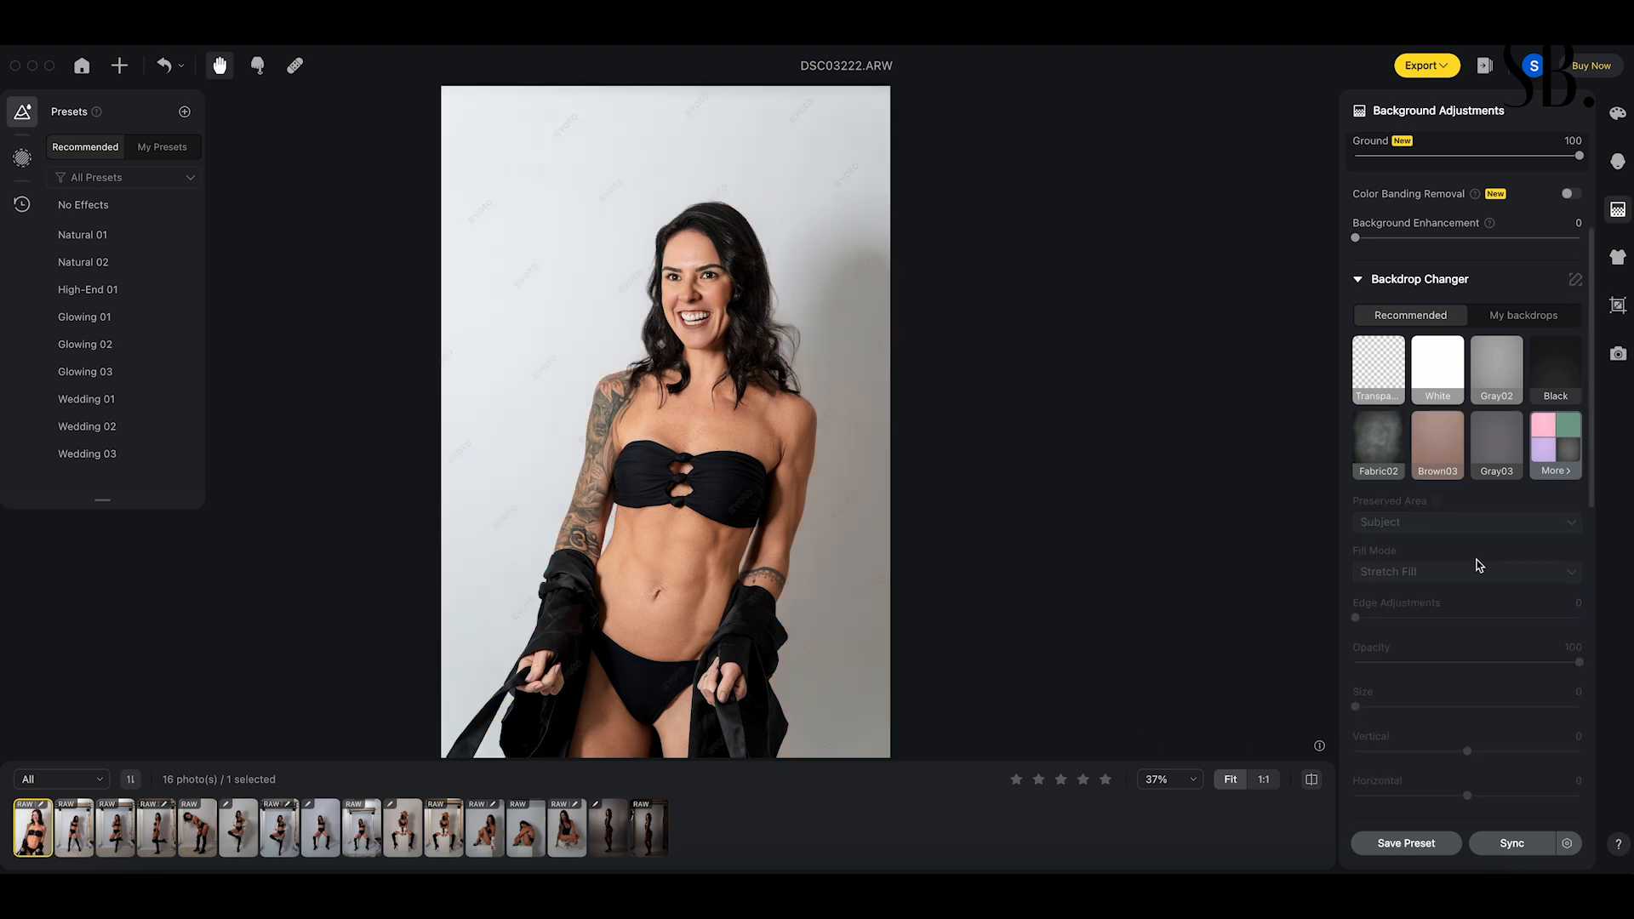
# - Open DSC03440.ARW and enable Distractions Removal and Clean Backdrop, toggling Distractions Removal off and on again
pyautogui.scroll(-3, 1488, 573)
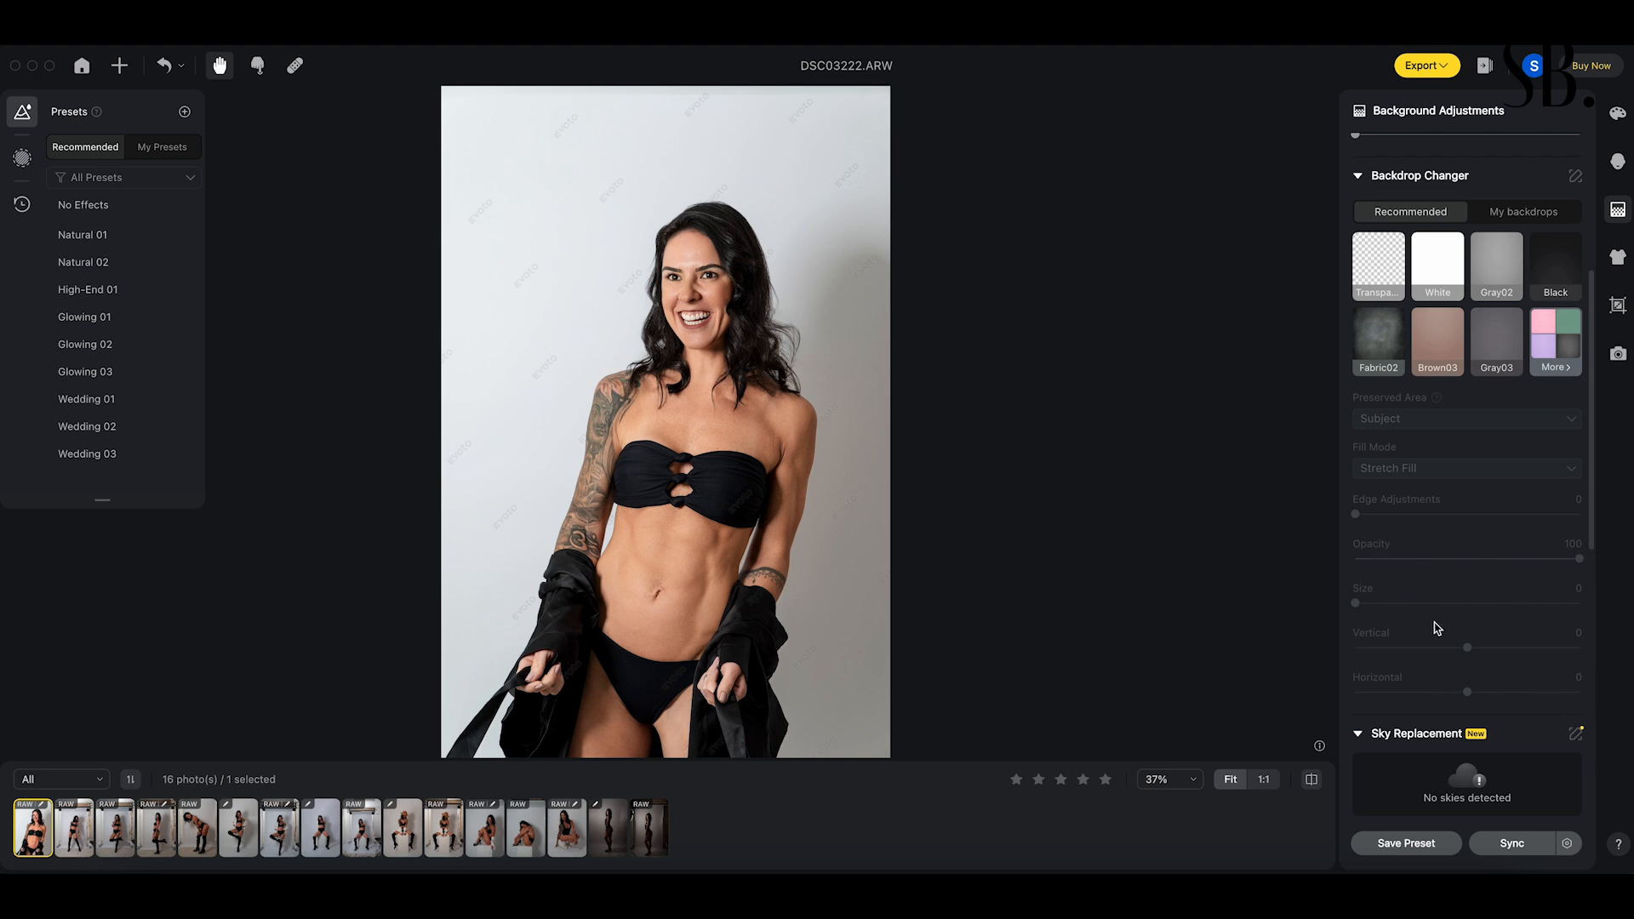
pyautogui.scroll(1, 1477, 643)
pyautogui.scroll(5, 1477, 642)
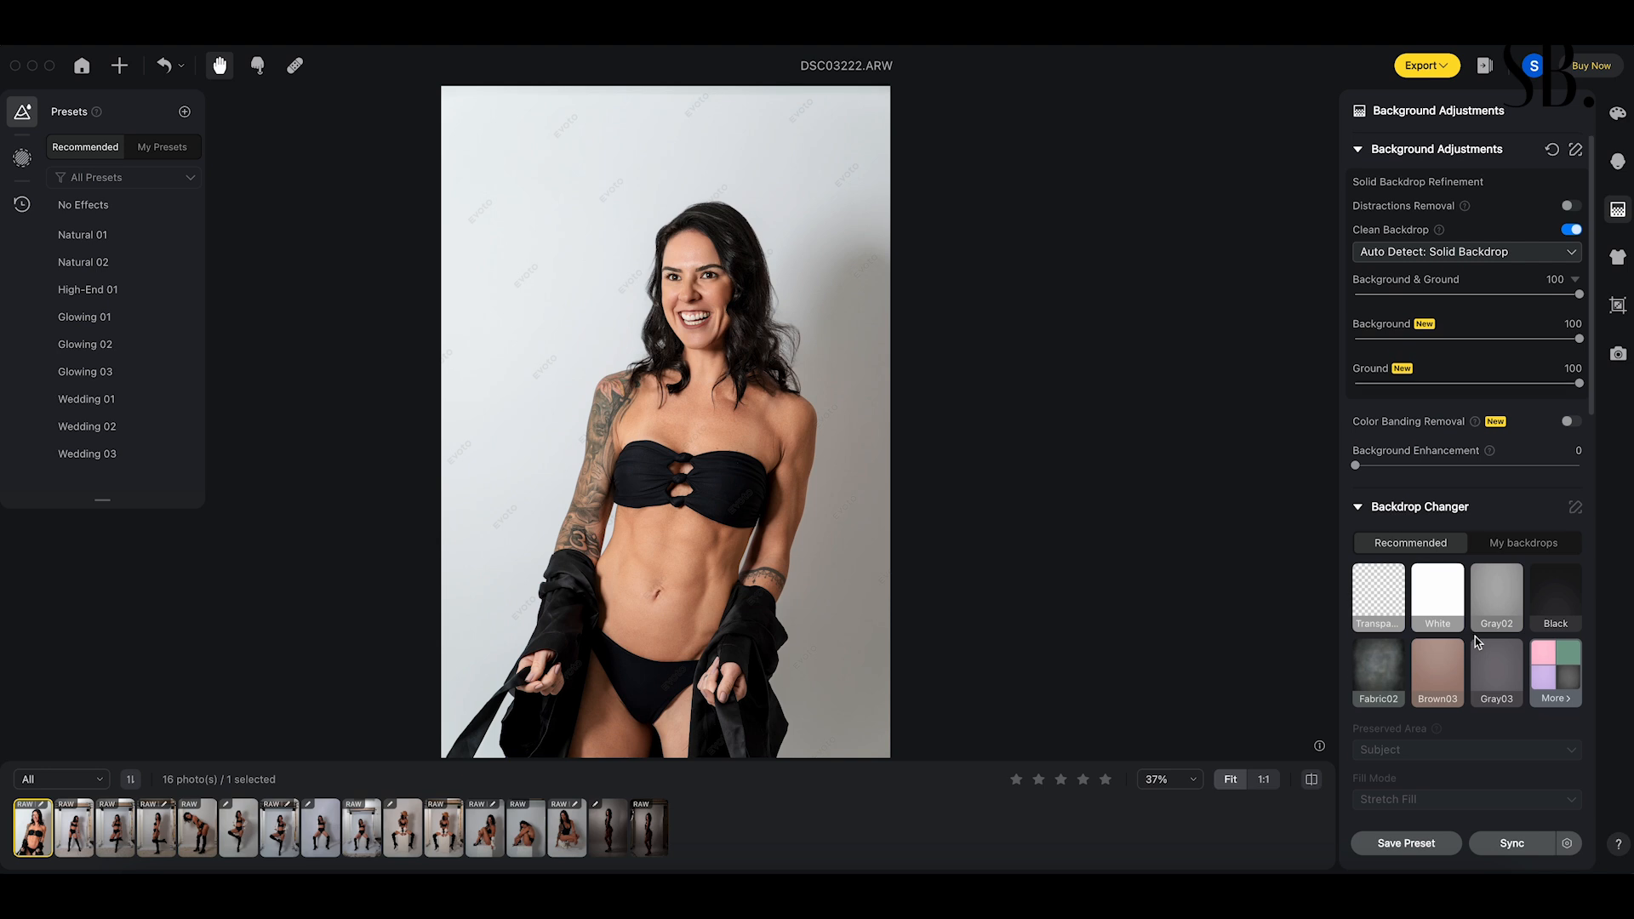
pyautogui.scroll(1, 1474, 637)
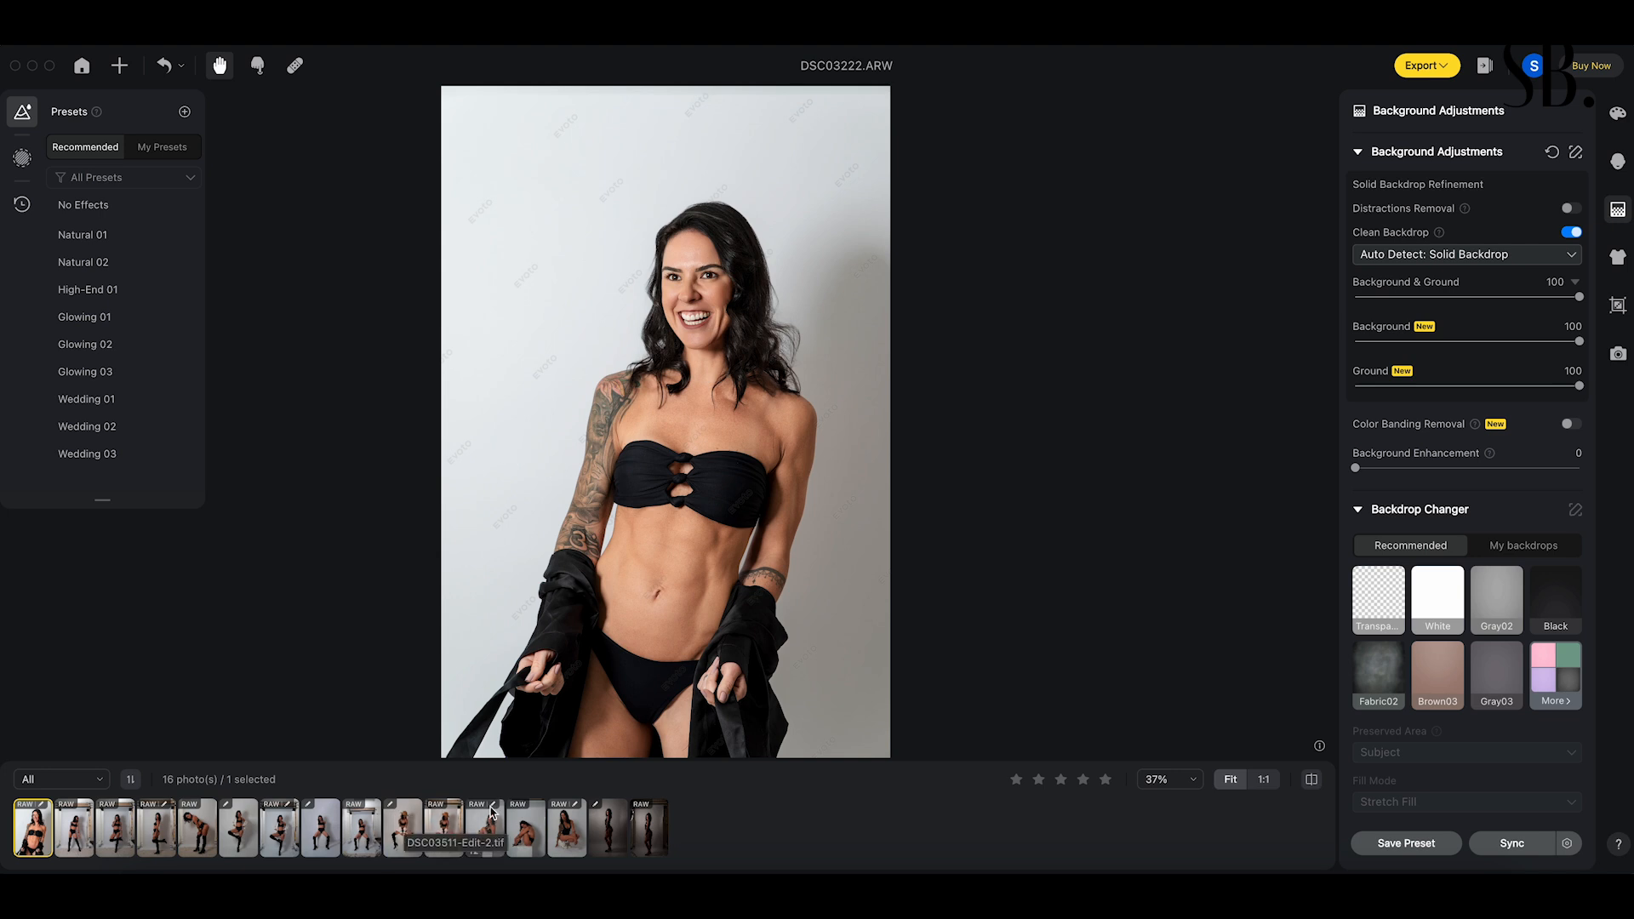
pyautogui.click(191, 819)
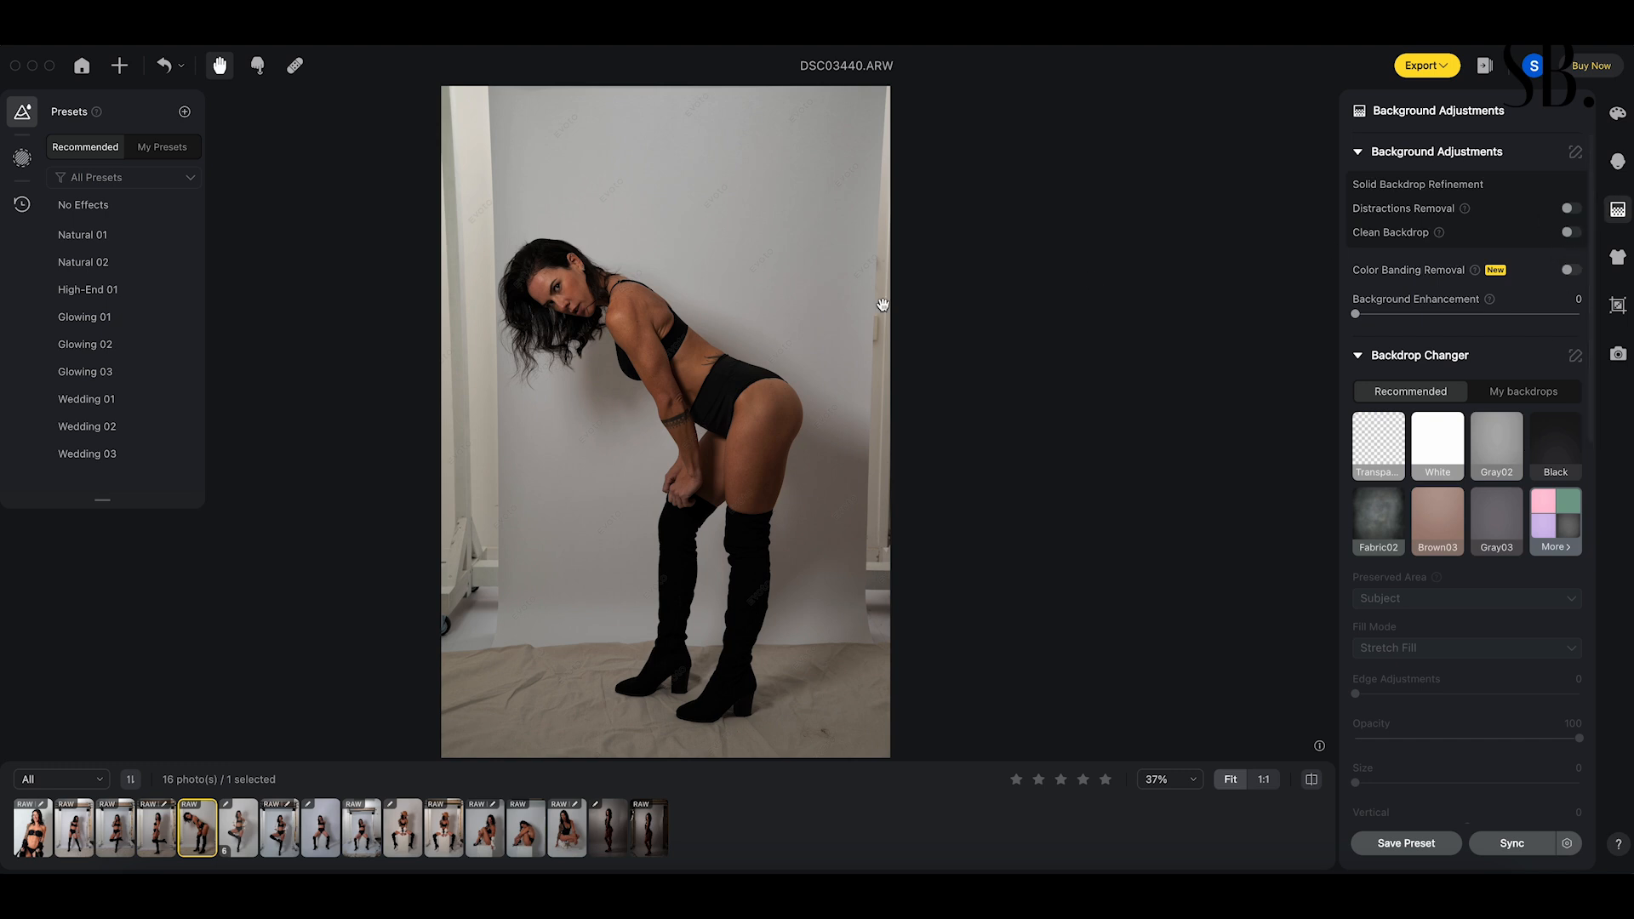
pyautogui.click(1569, 210)
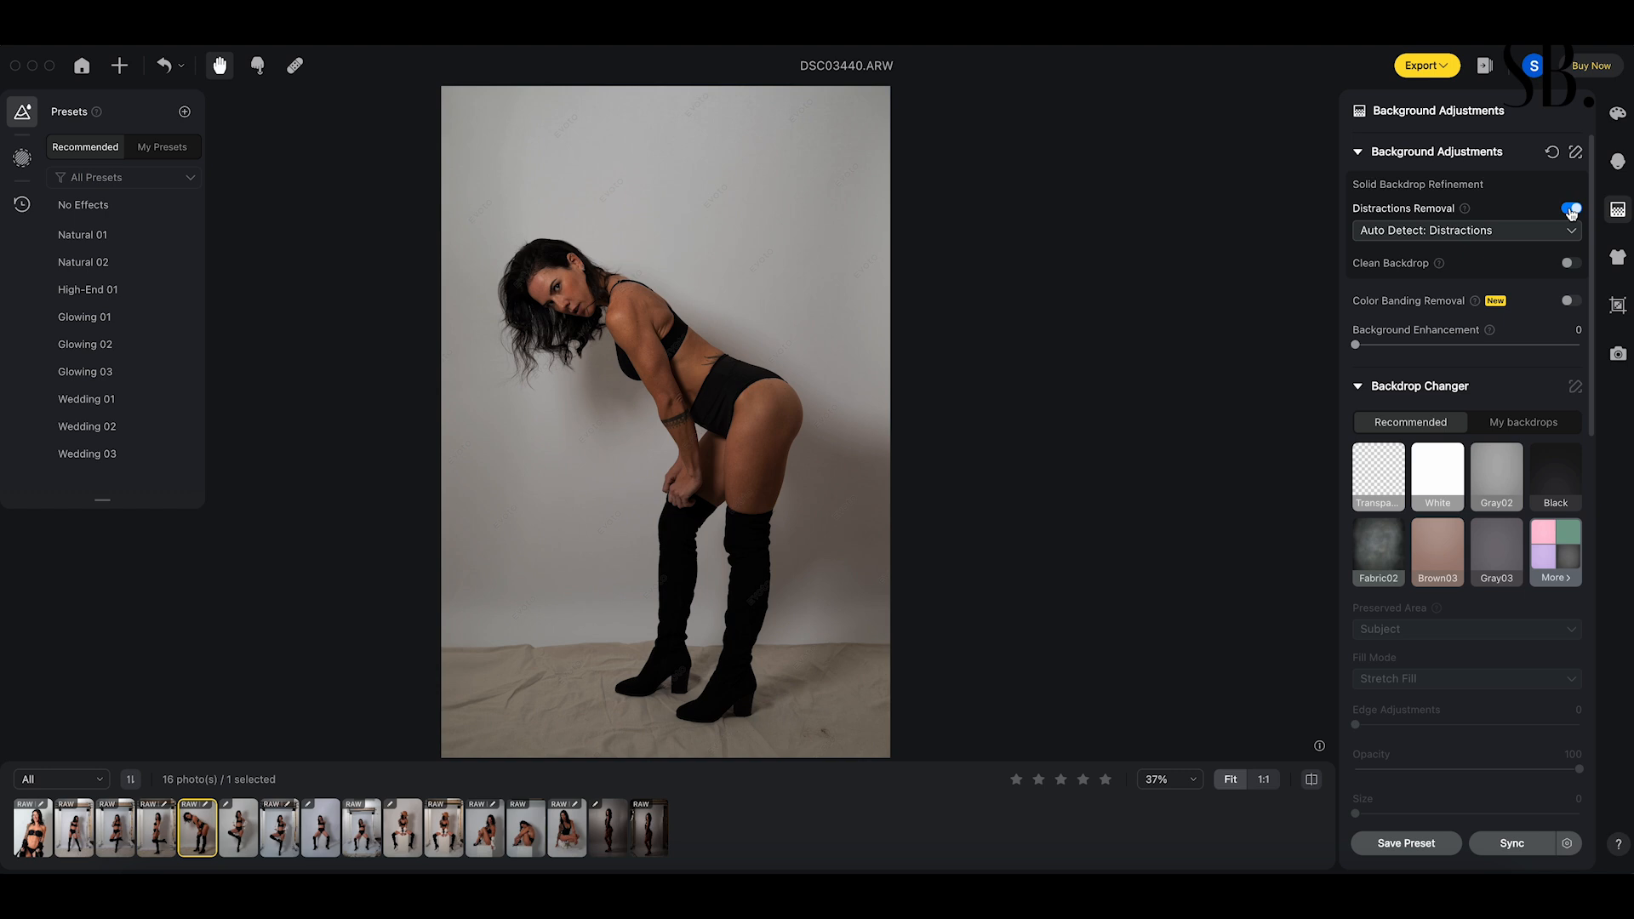
pyautogui.click(1568, 264)
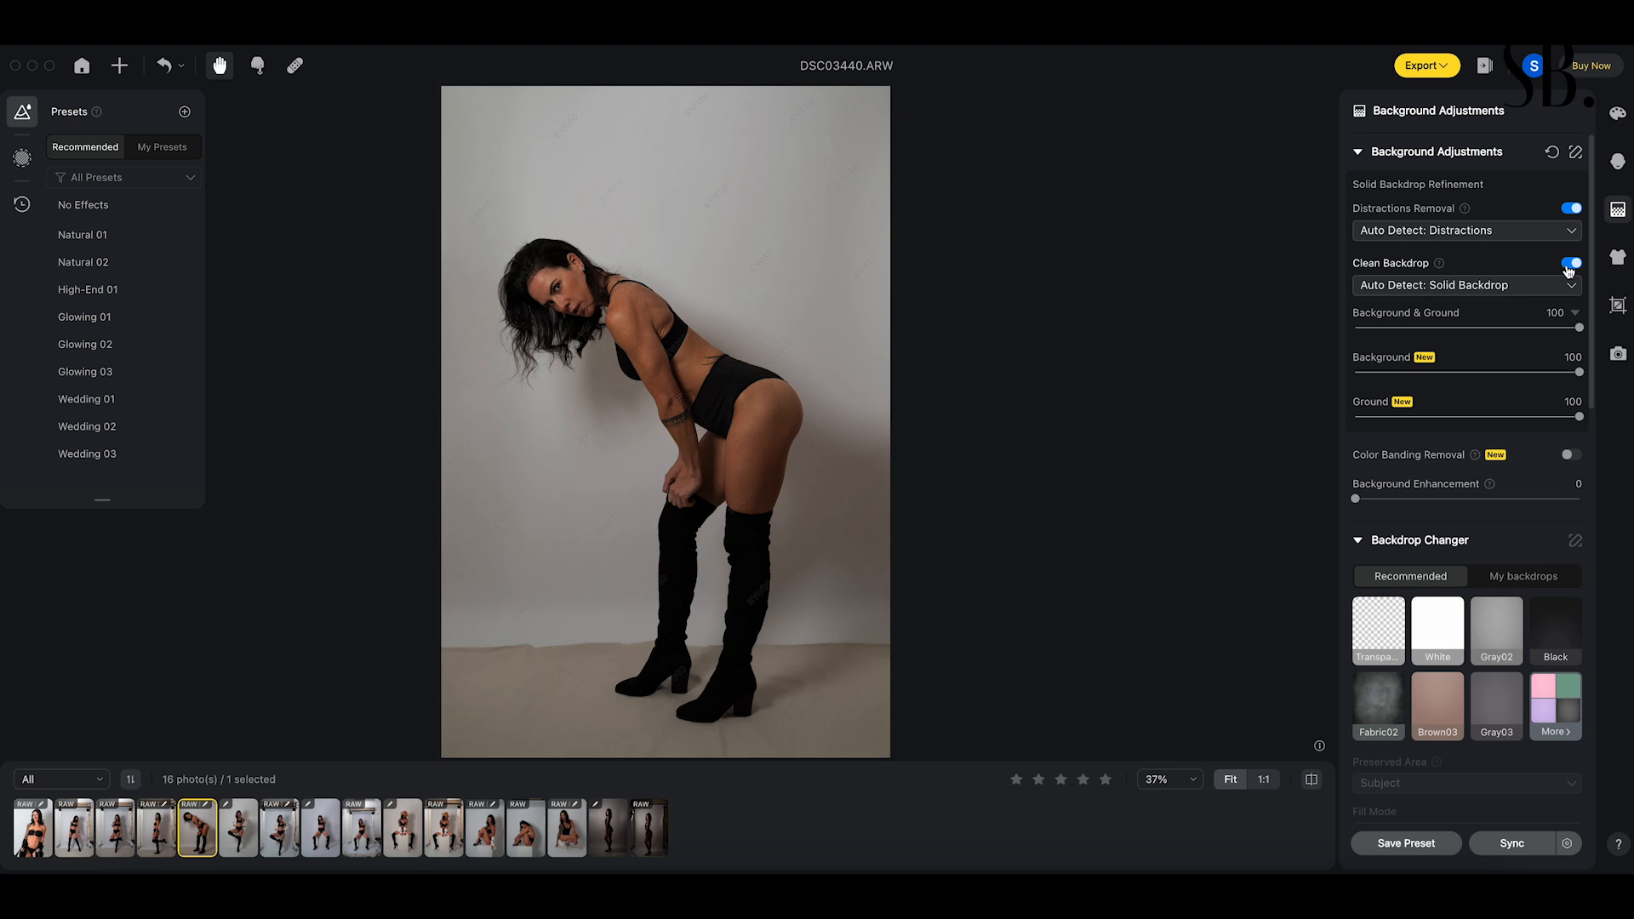
pyautogui.click(1571, 209)
pyautogui.click(1571, 210)
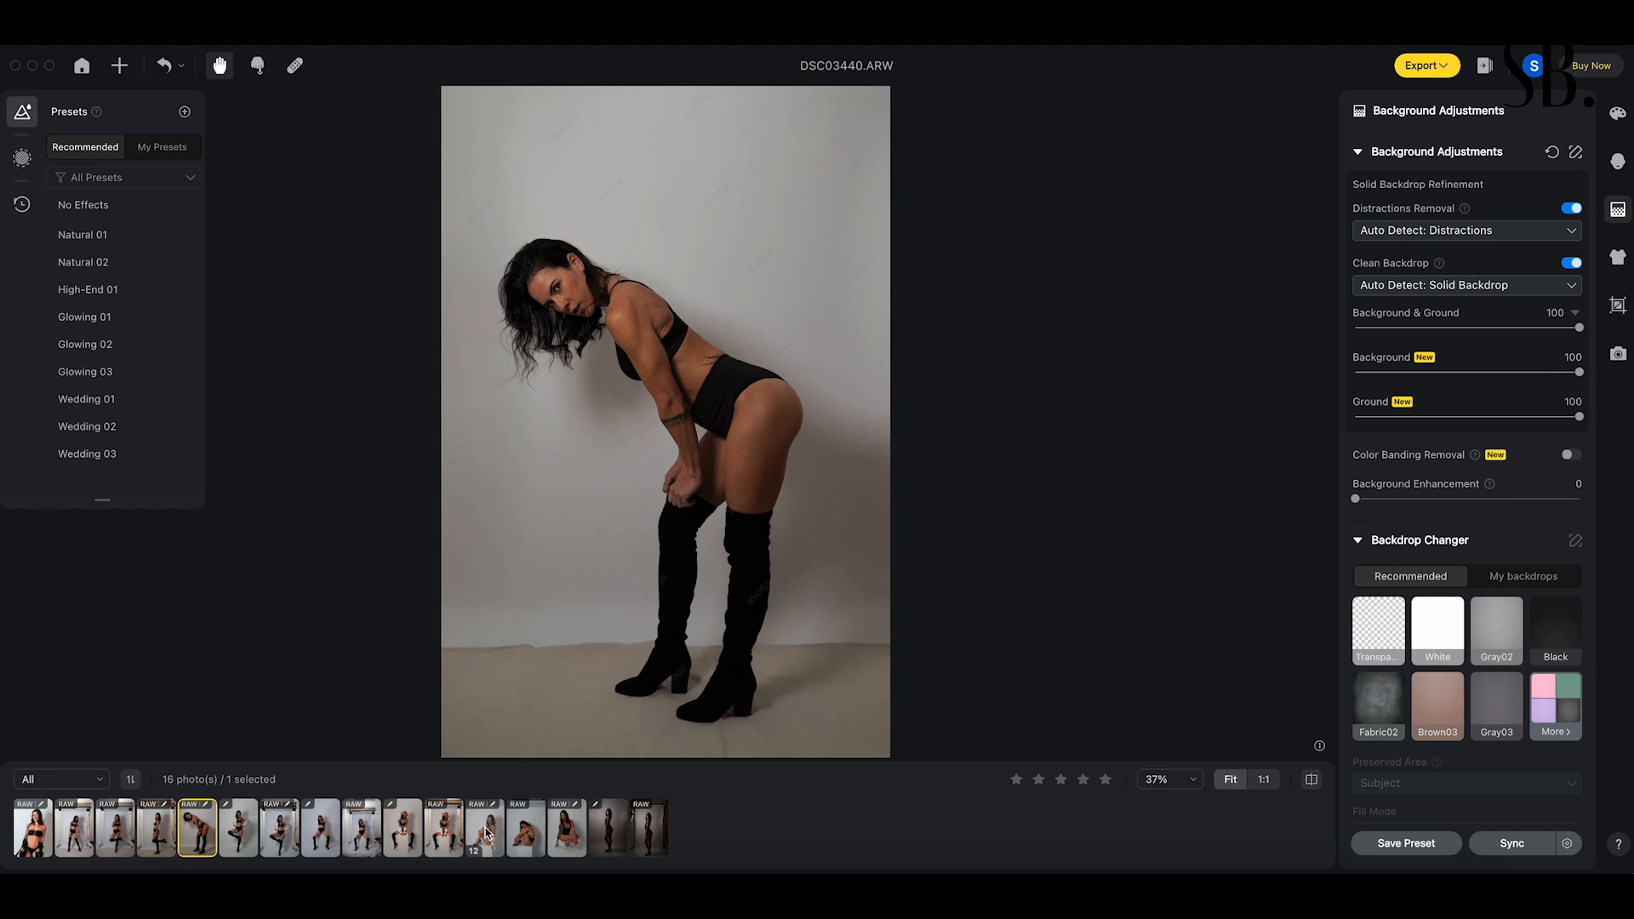
# - Open DSC03487.ARW and enable Distractions Removal on its studio background
pyautogui.click(362, 830)
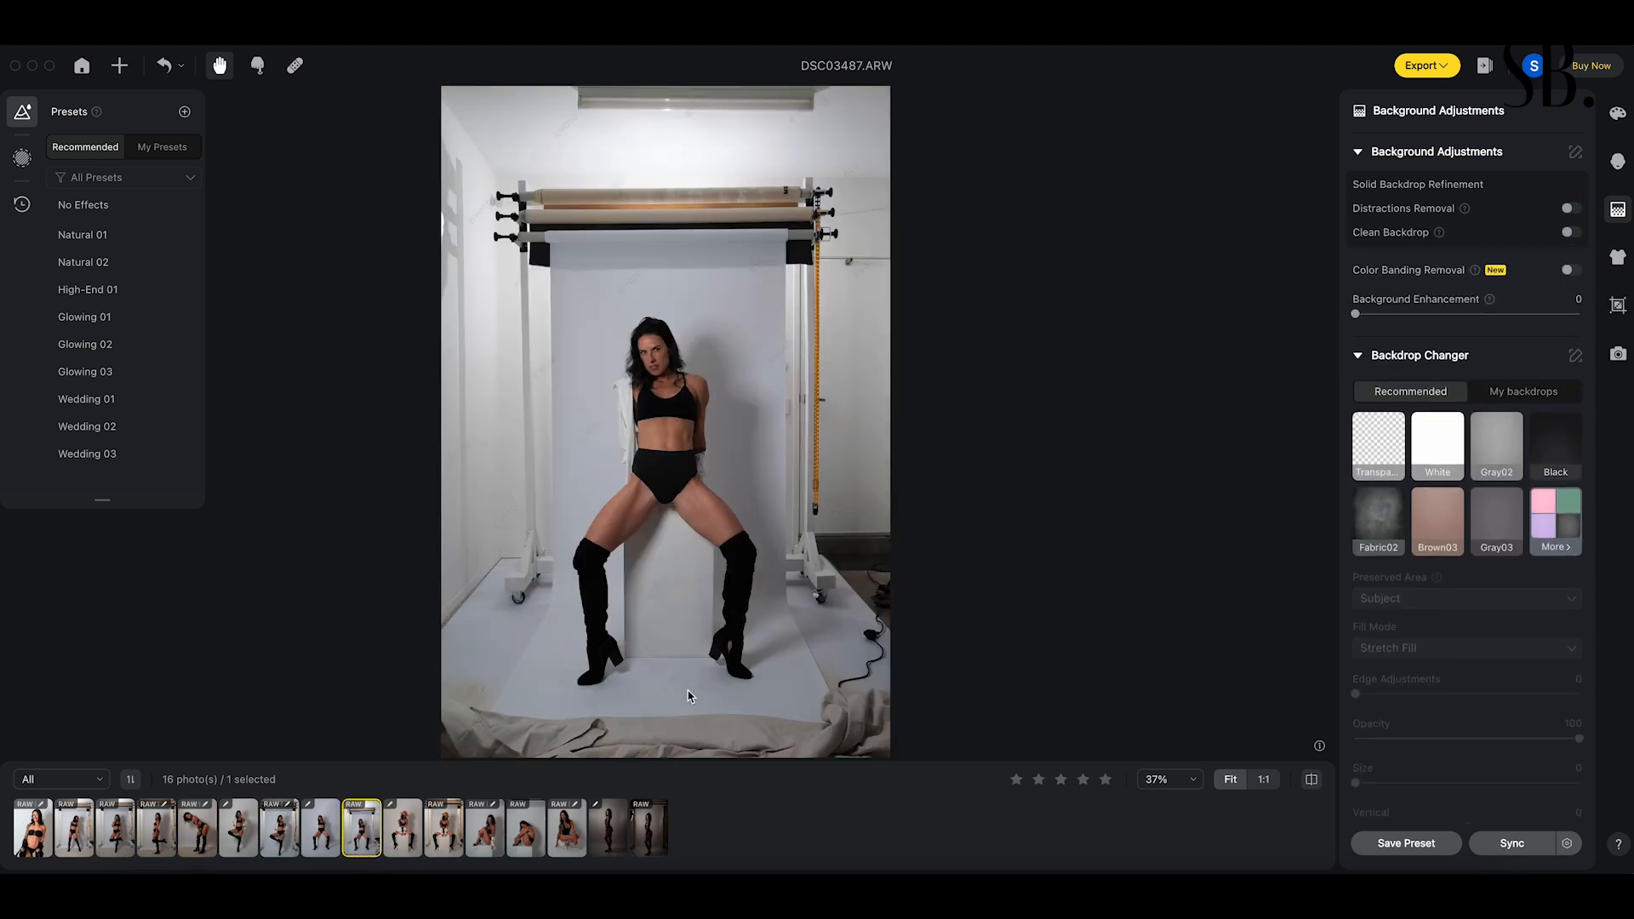
pyautogui.click(1571, 210)
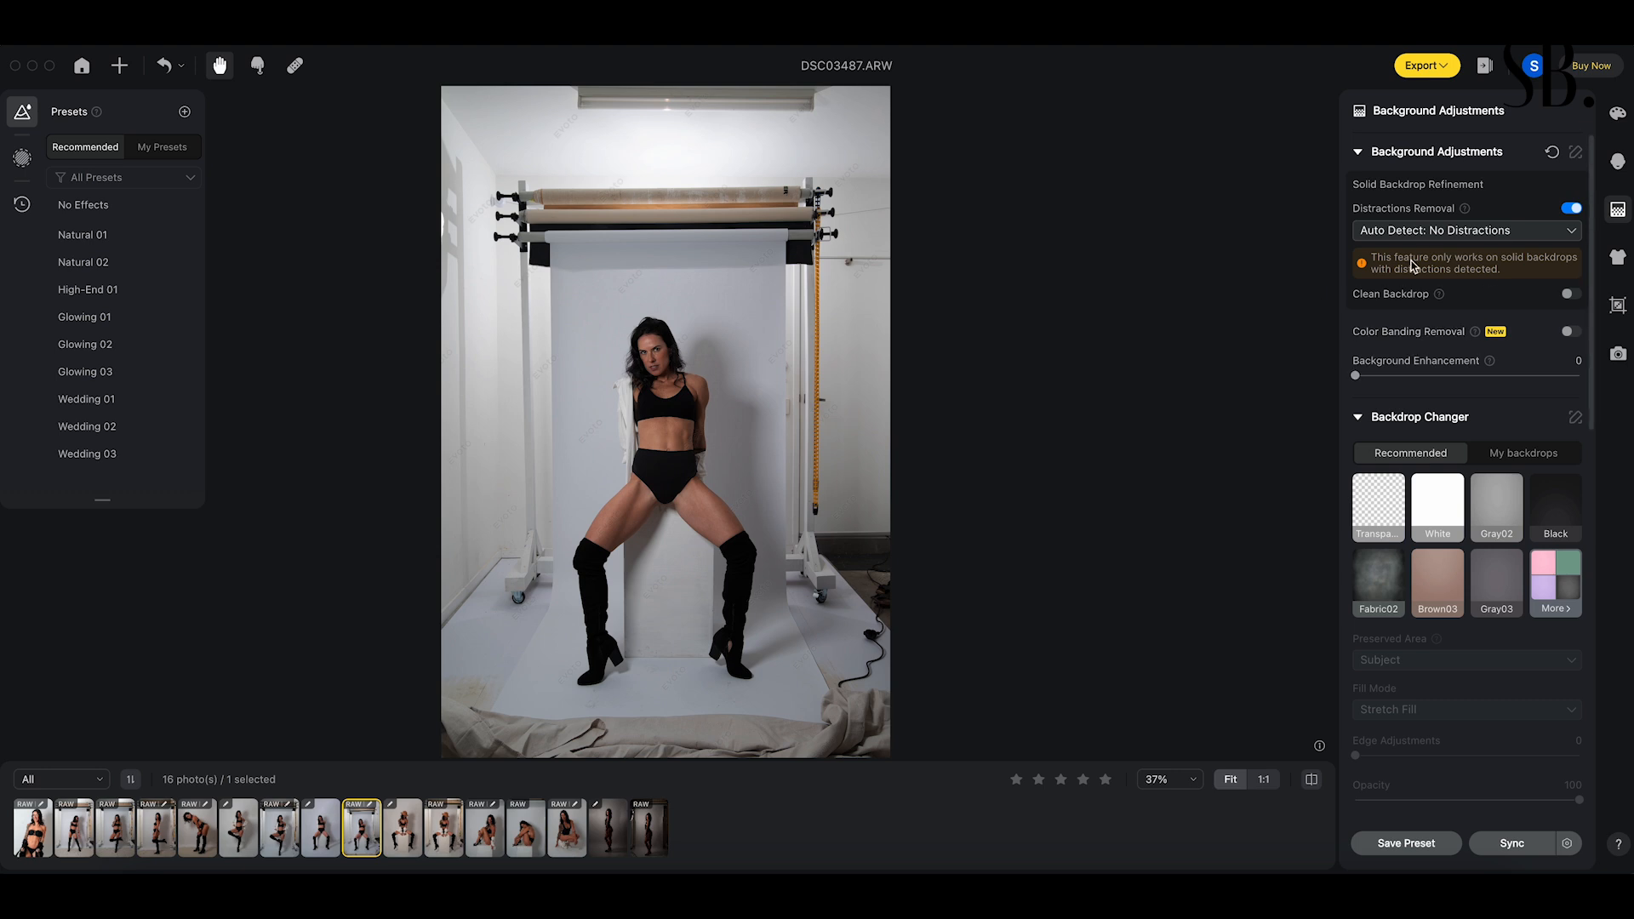
# - Turn off Distractions Removal on DSC03487.ARW and view its edited version, DSC03487-Edit.tif
pyautogui.click(1571, 208)
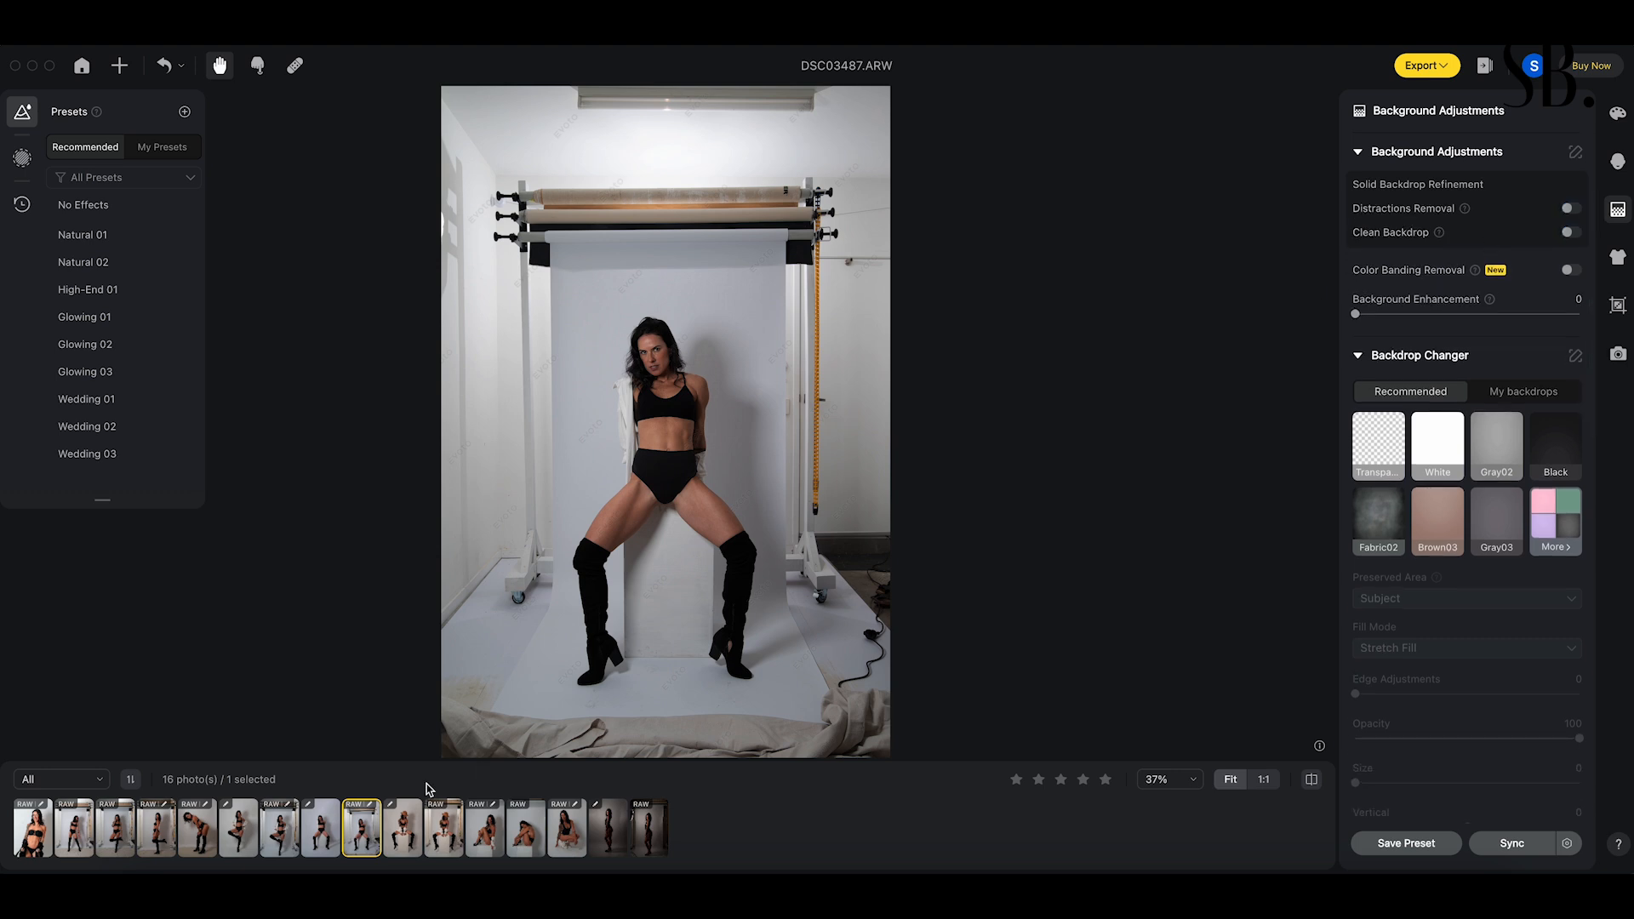
pyautogui.click(326, 837)
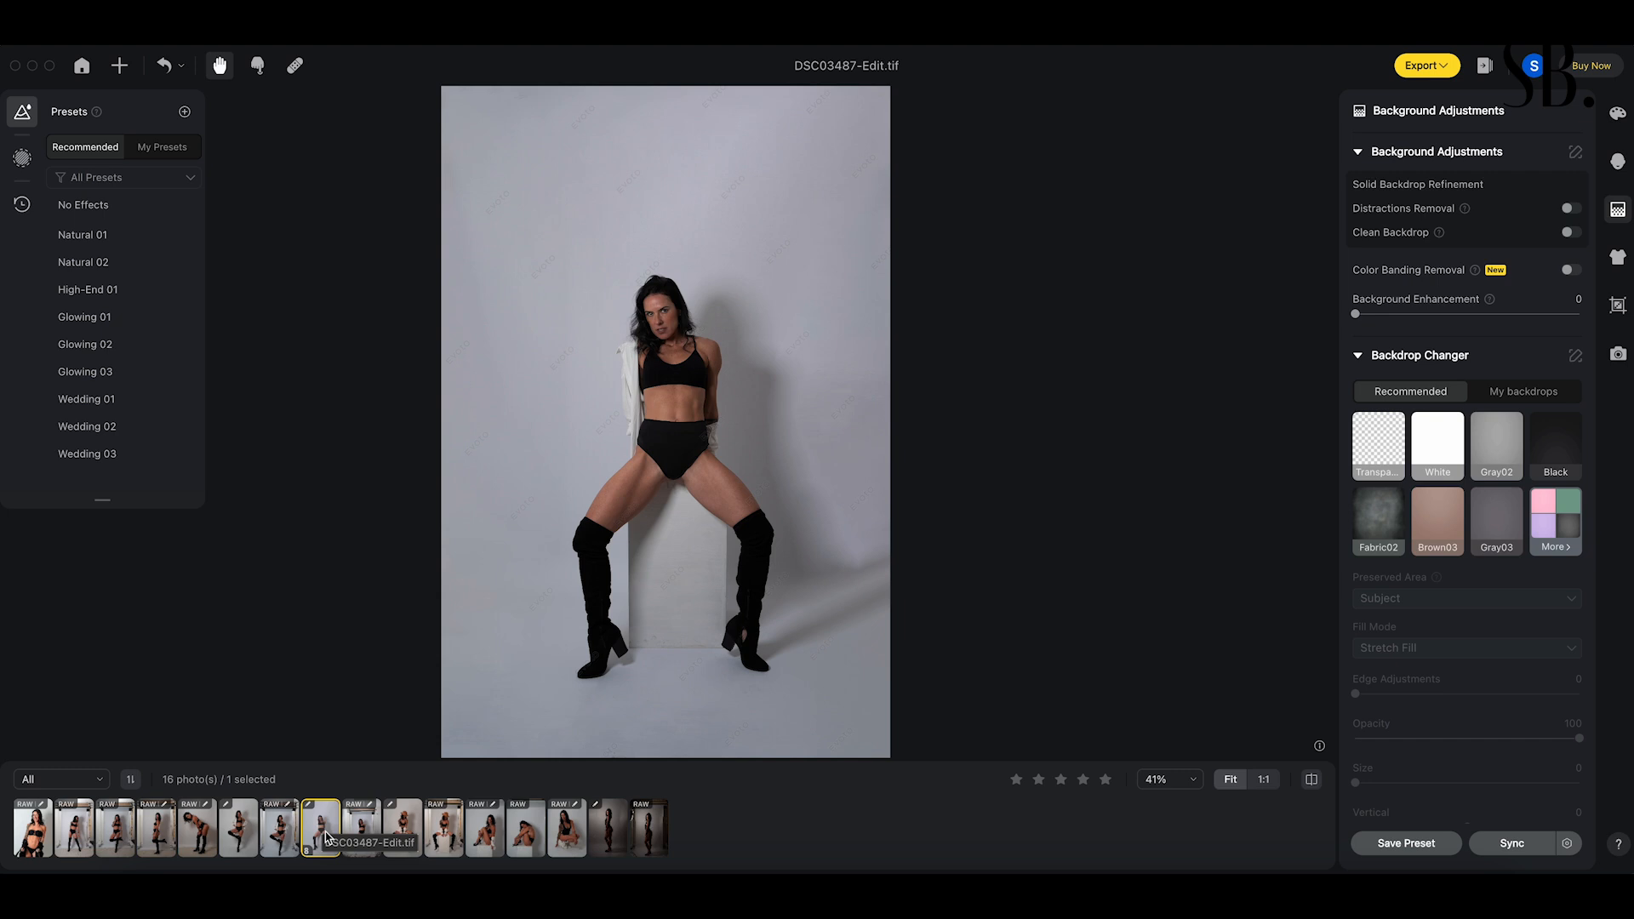
# - Enable Distractions Removal on DSC03482.ARW, compare it with DSC03482-Edit.tif, and return to the raw photo
pyautogui.click(281, 830)
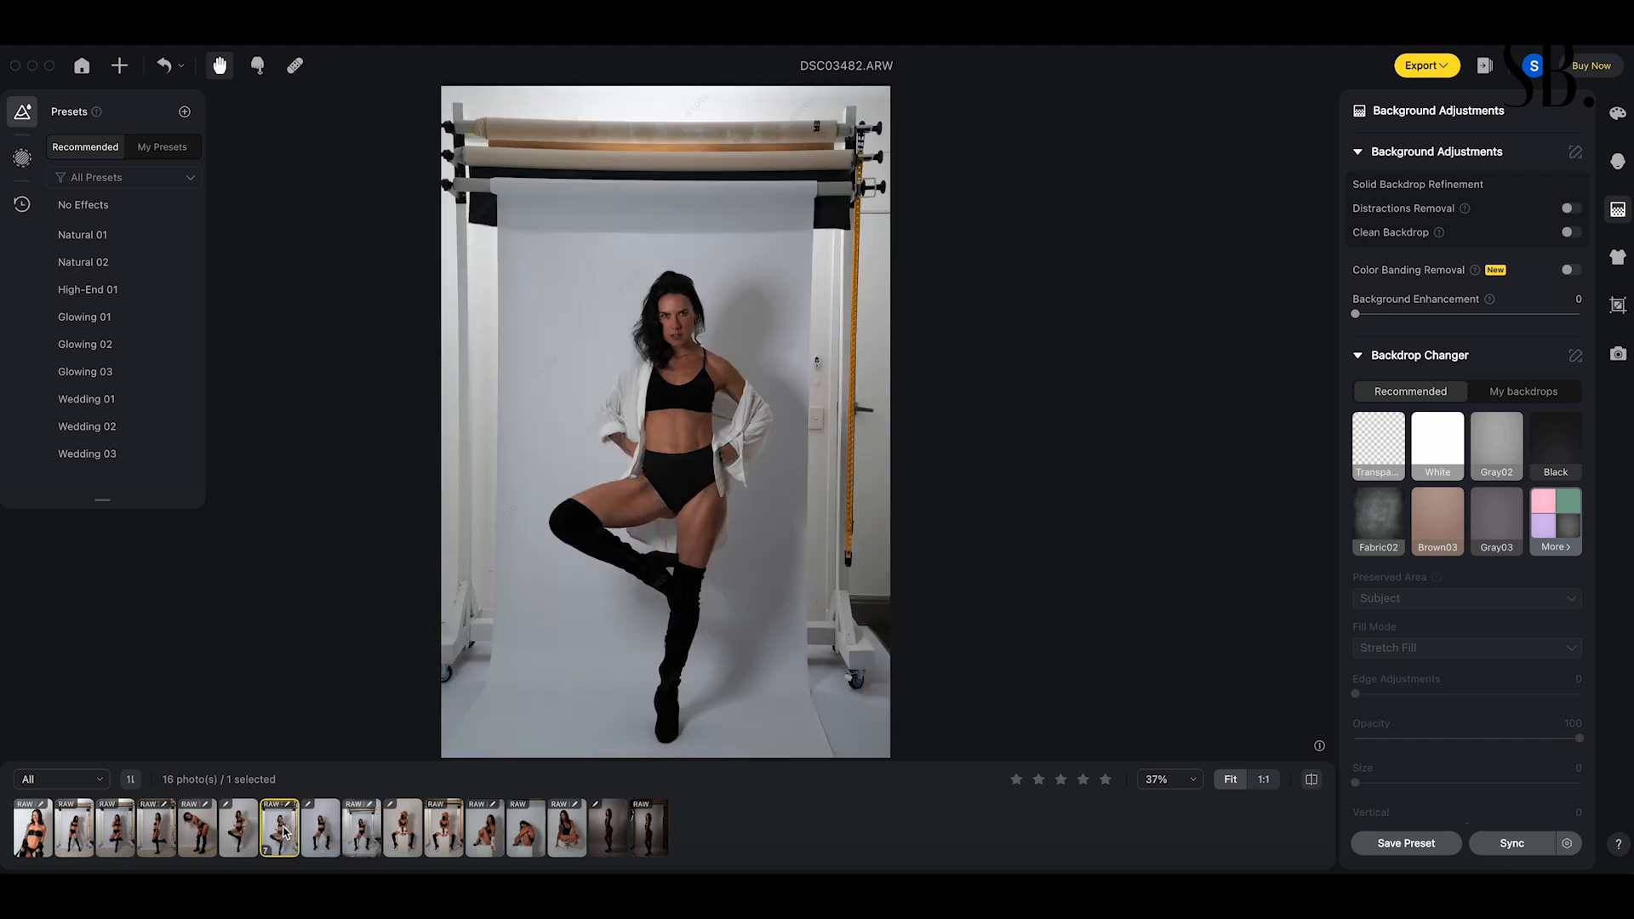
pyautogui.click(1570, 210)
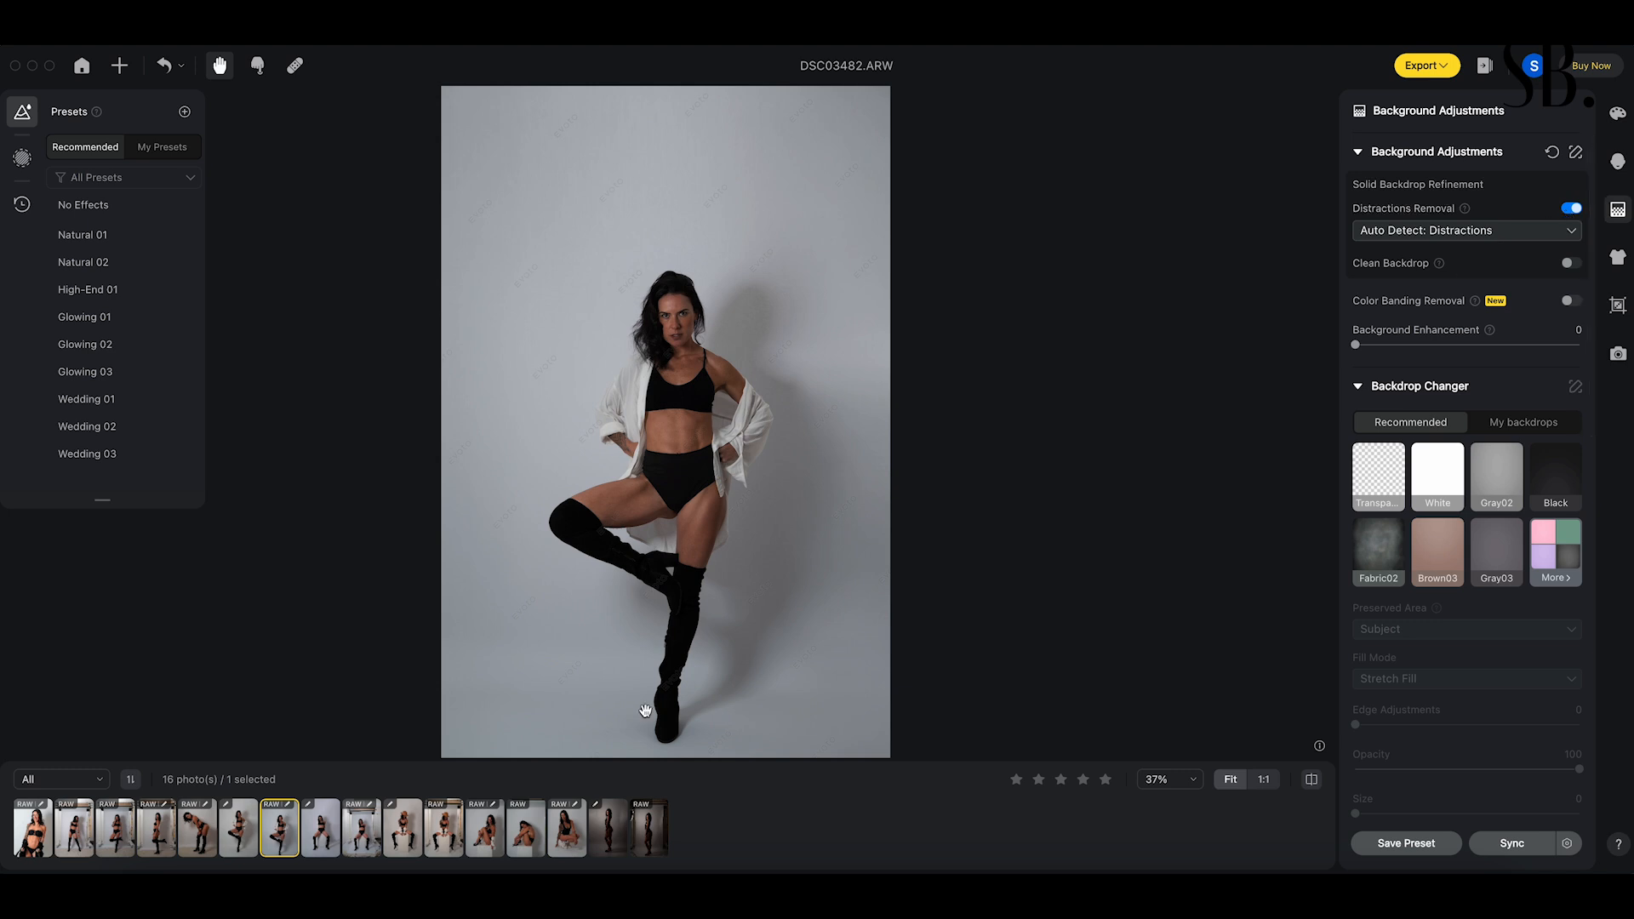
pyautogui.click(249, 837)
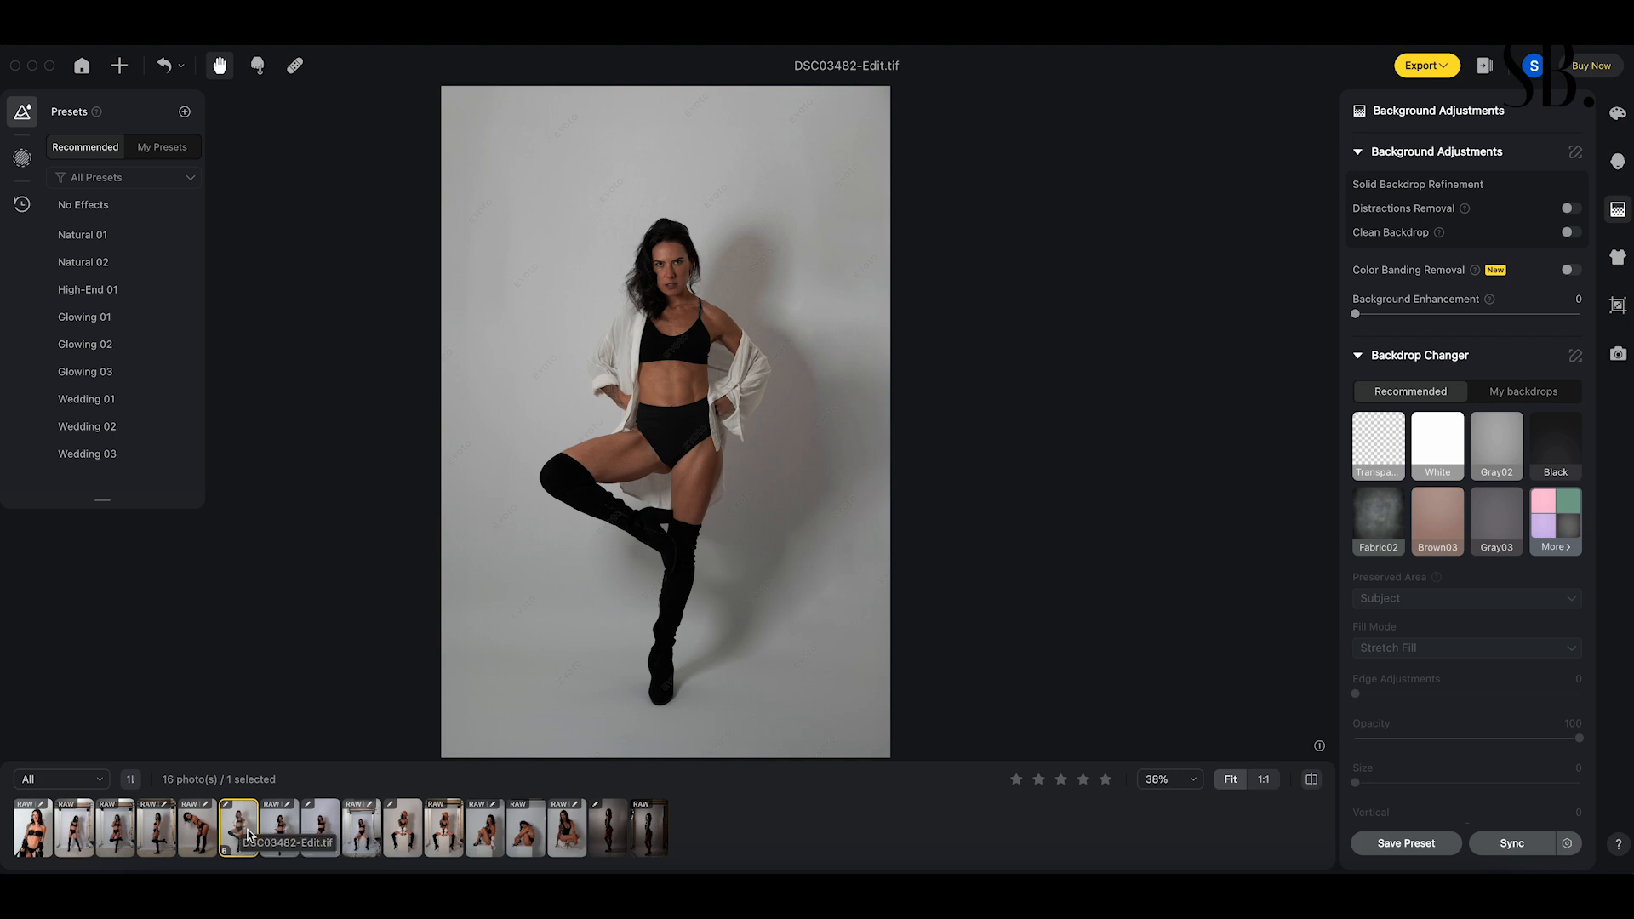
pyautogui.click(280, 830)
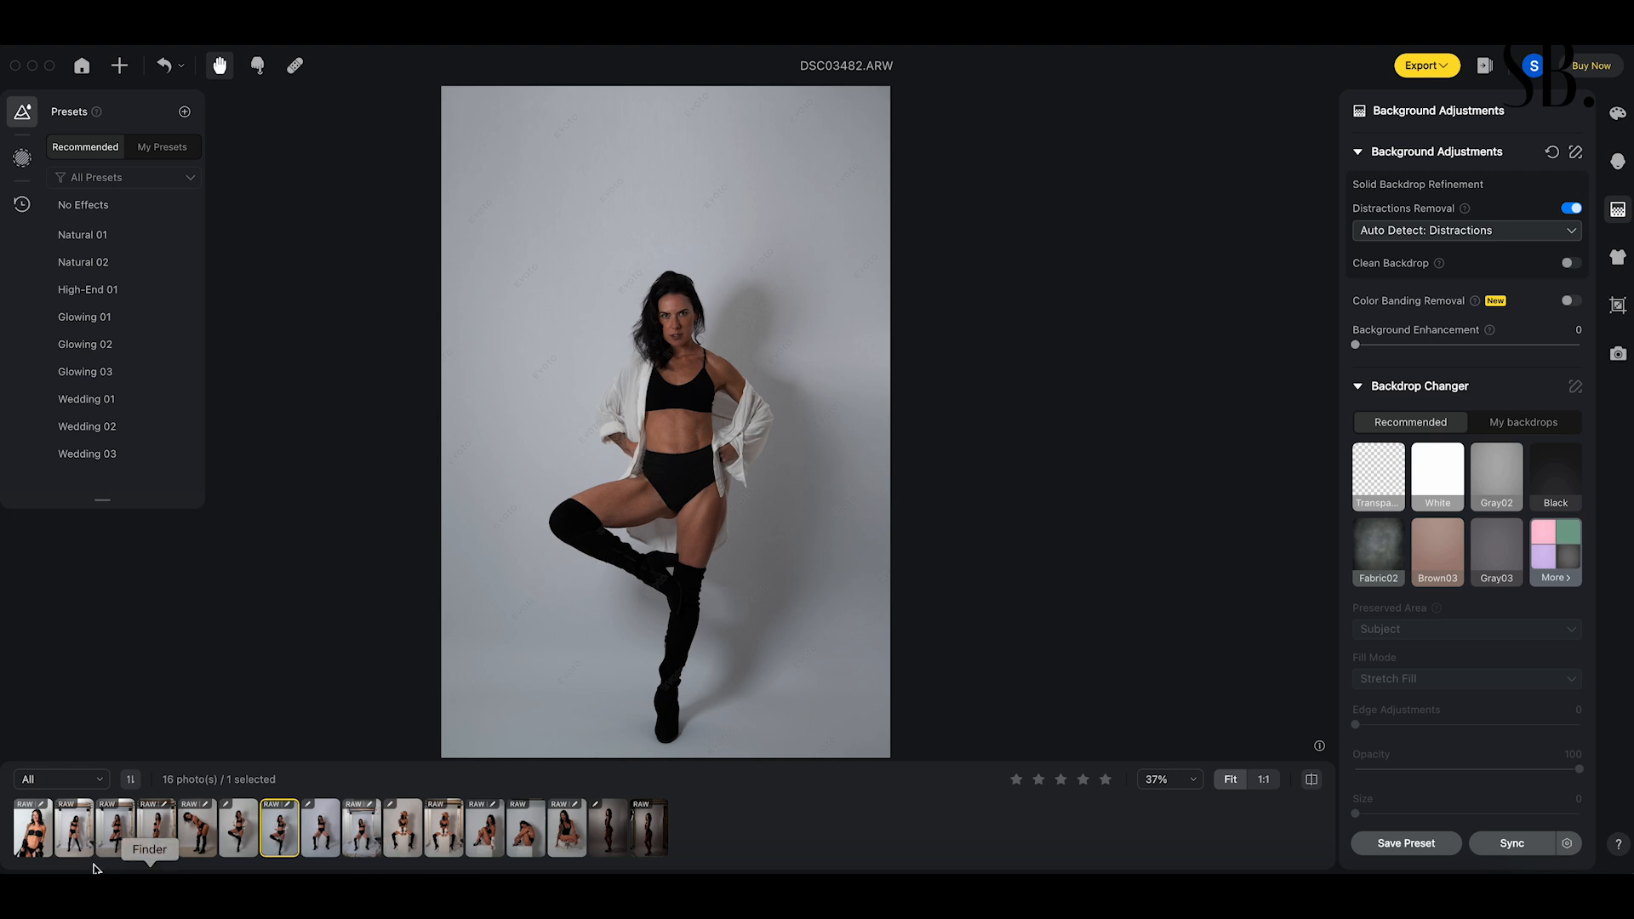
# - Open DSC03222.ARW and collapse its Sky Replacement, Background Adjustments and Backdrop Changer sections
pyautogui.click(44, 838)
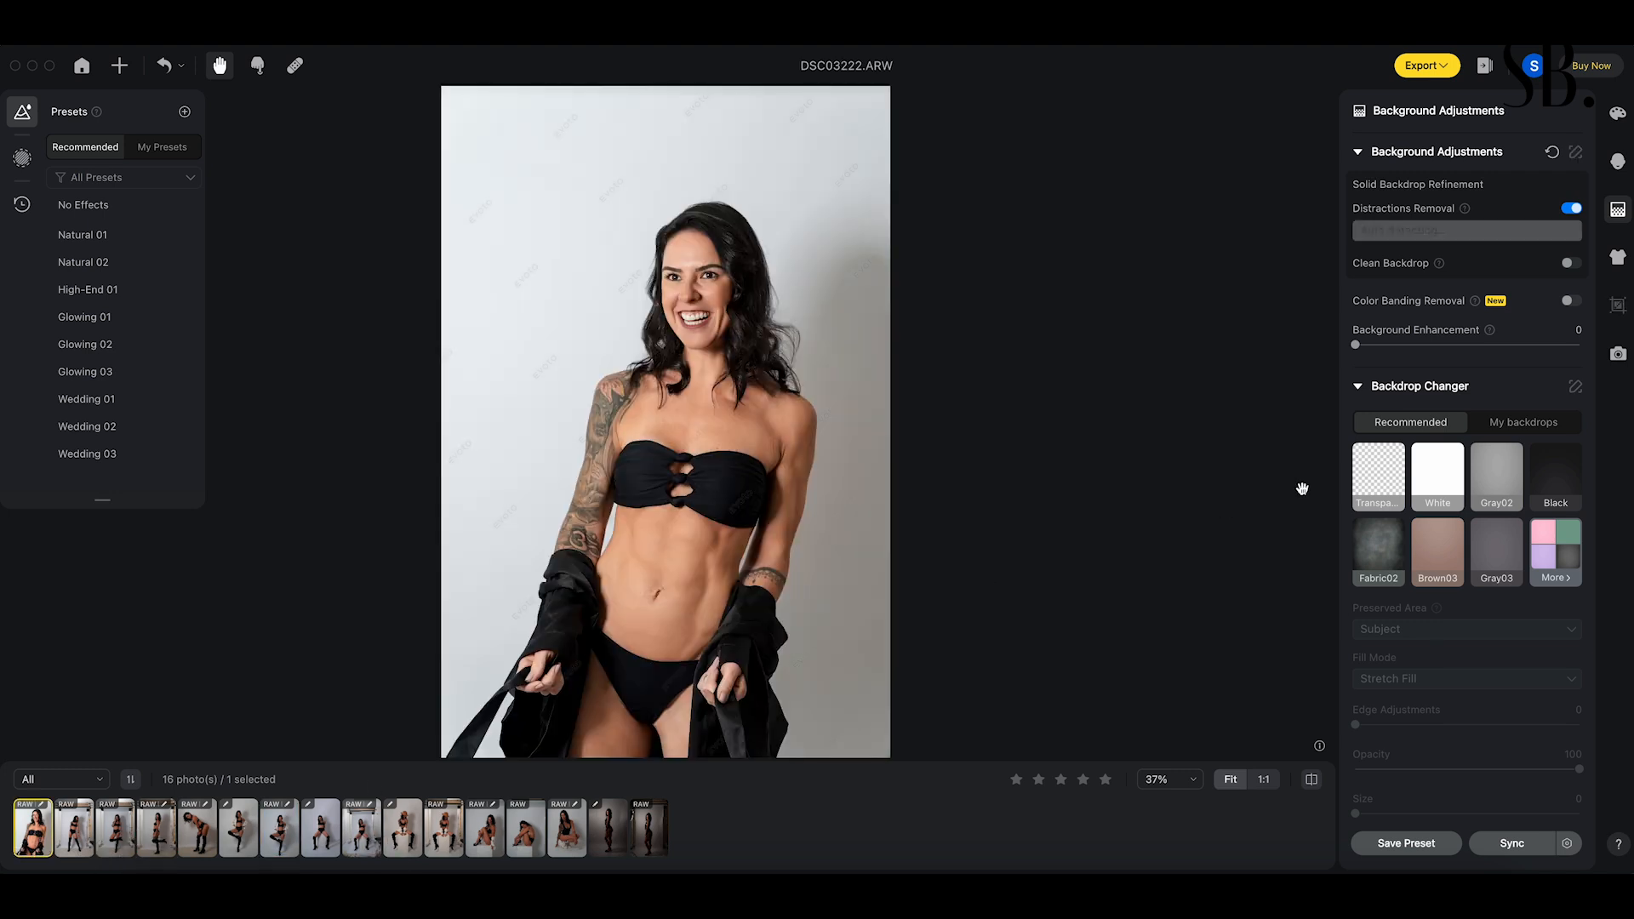
pyautogui.scroll(-5, 1459, 573)
pyautogui.scroll(-10, 1459, 574)
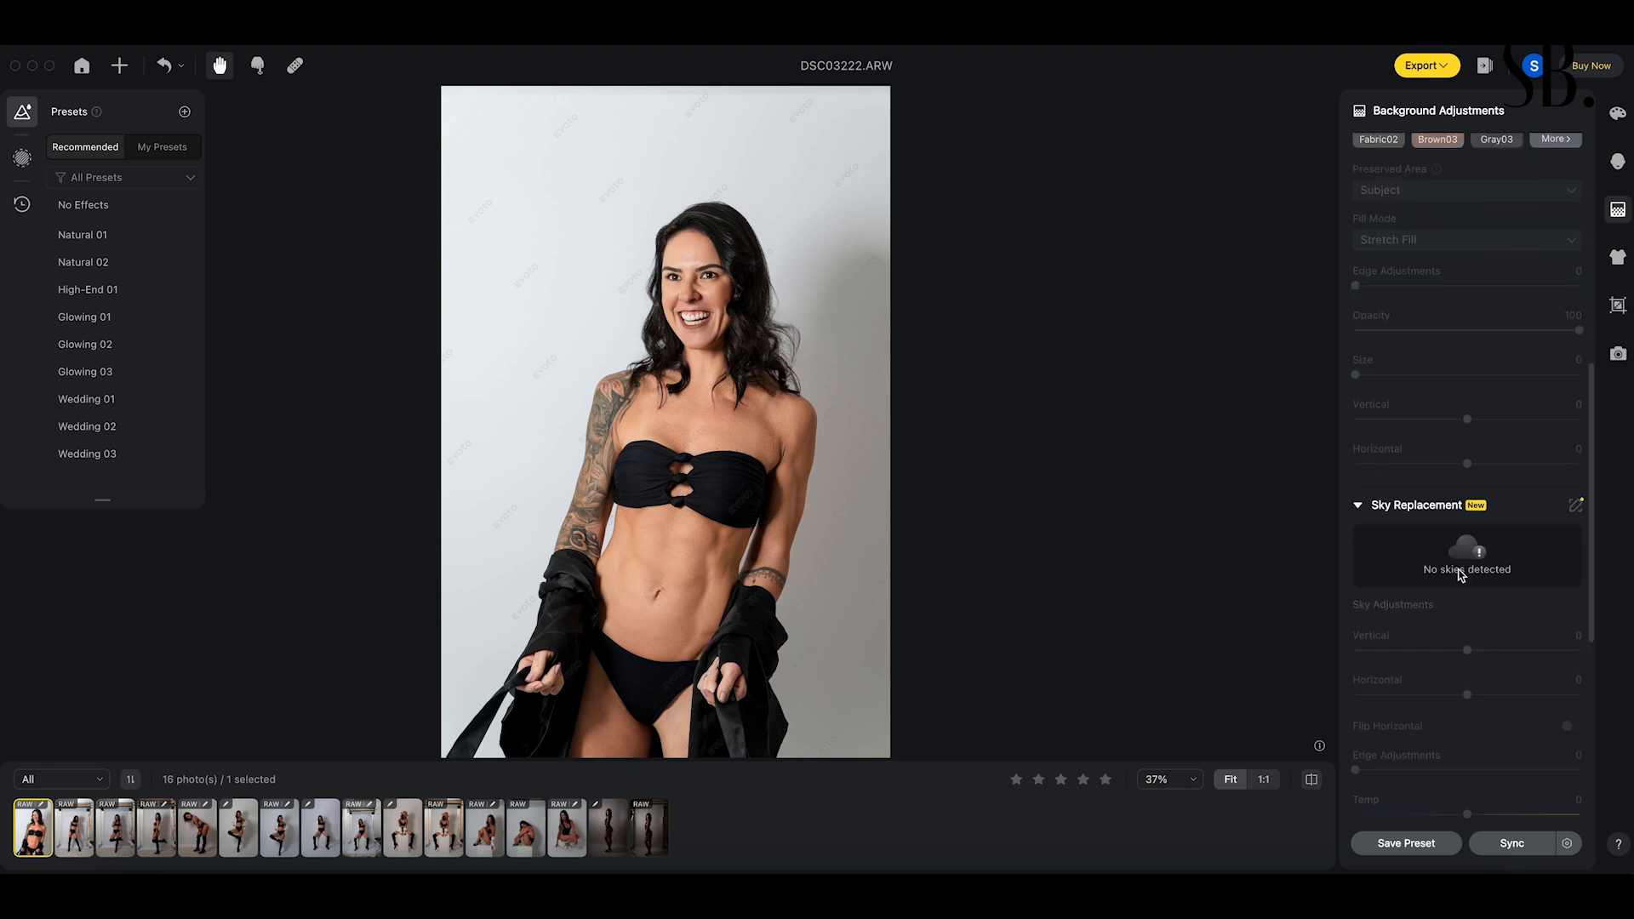
pyautogui.scroll(5, 1459, 551)
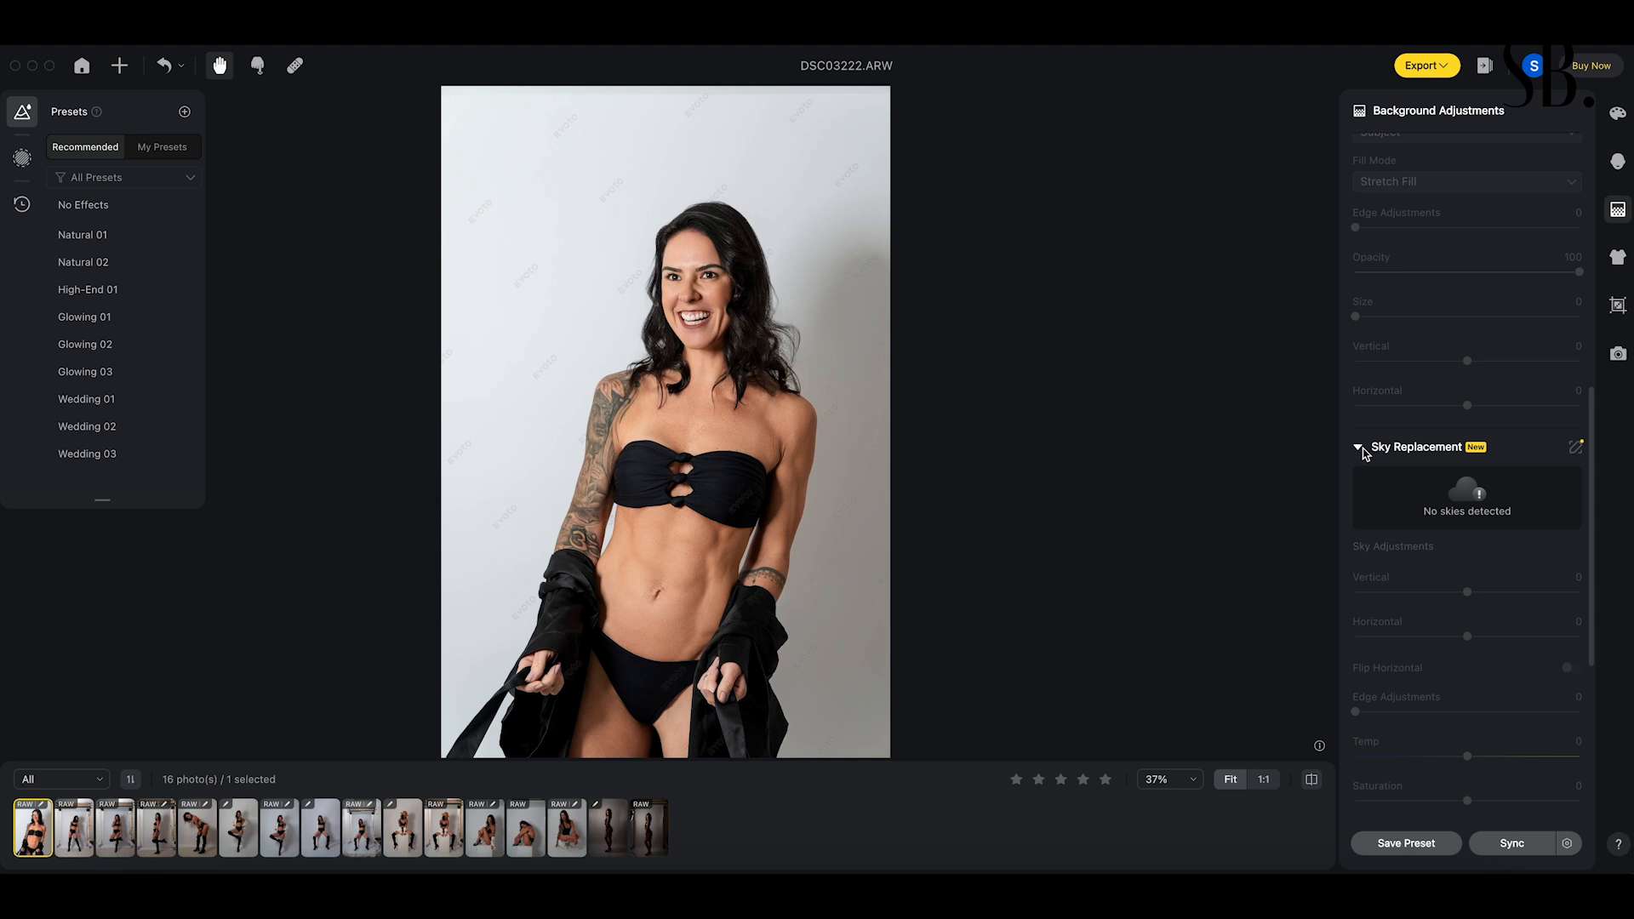
pyautogui.click(1359, 449)
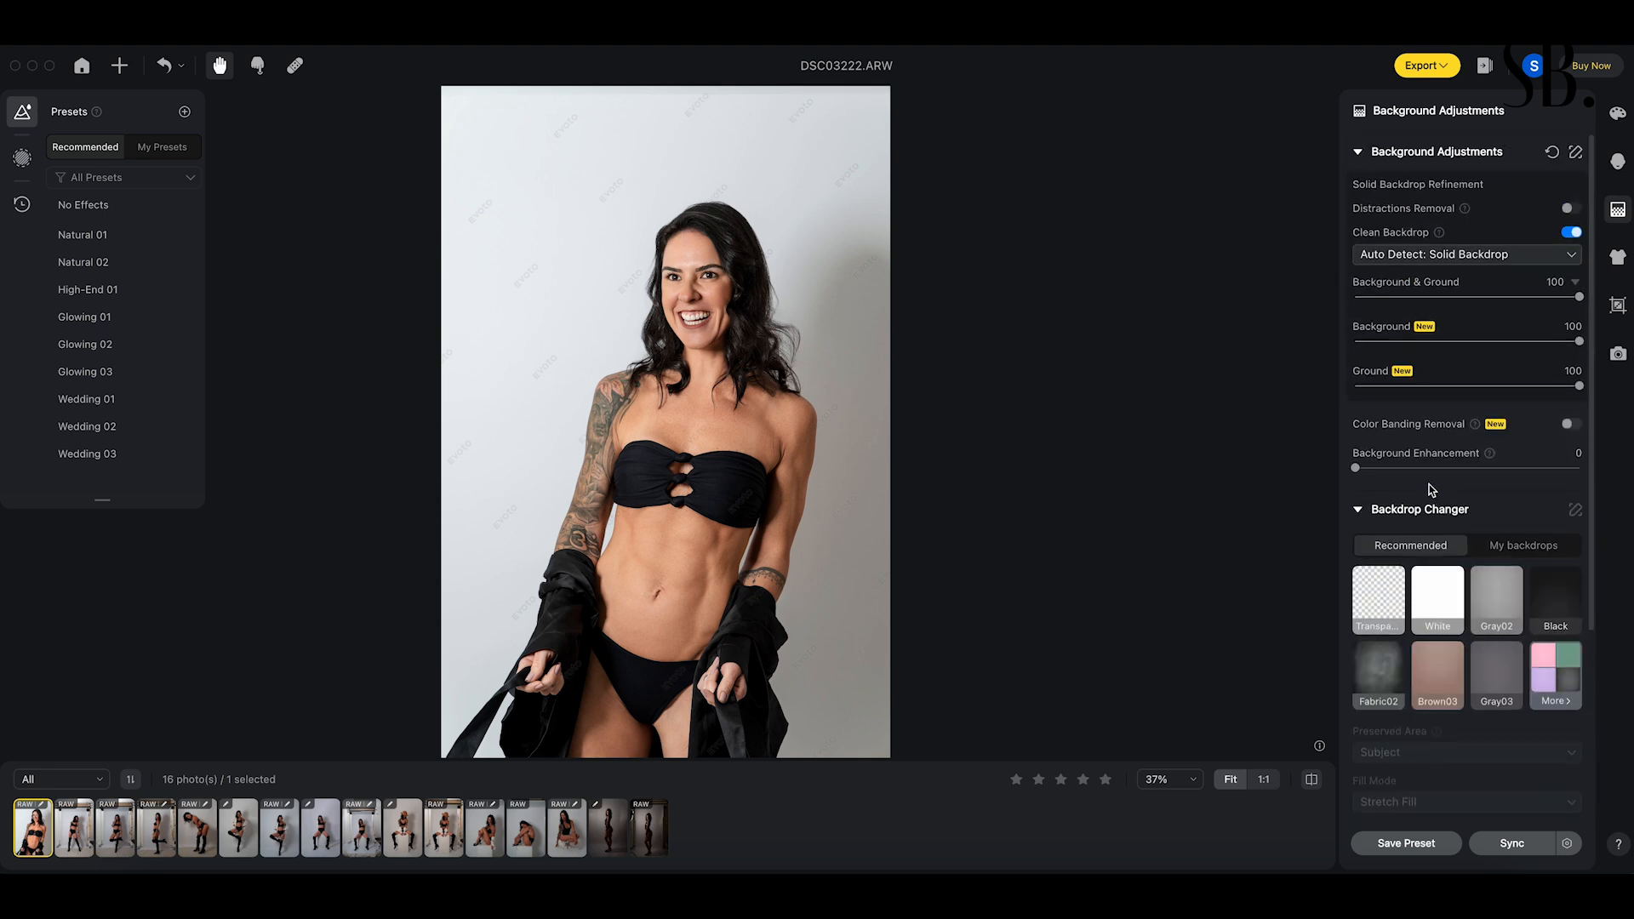
pyautogui.click(1357, 154)
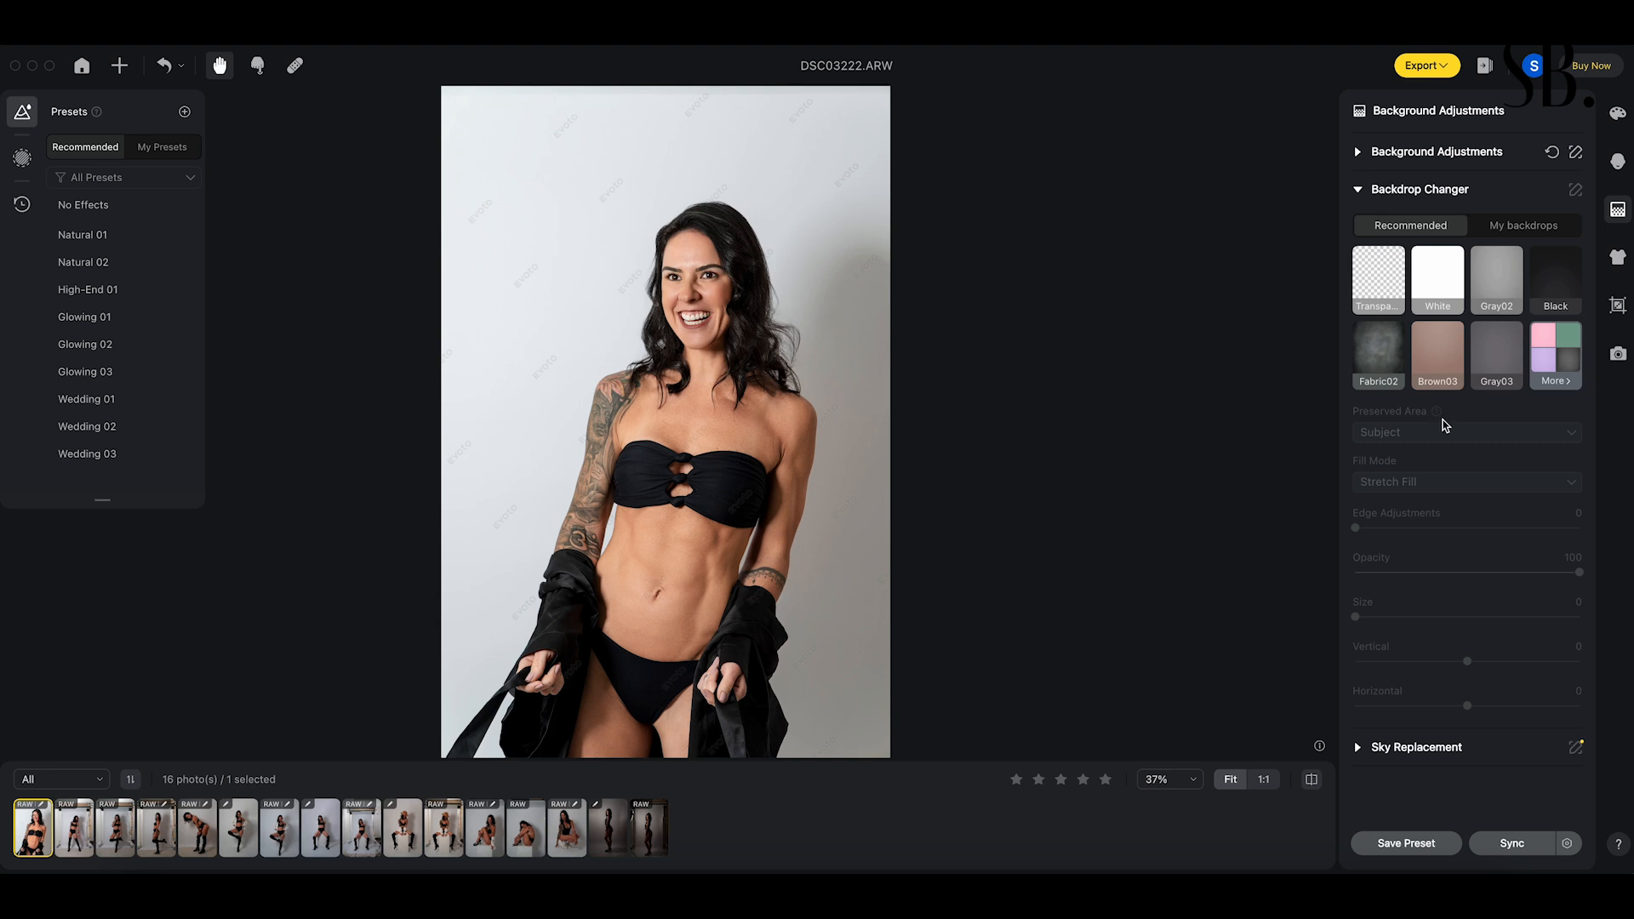
pyautogui.click(1358, 191)
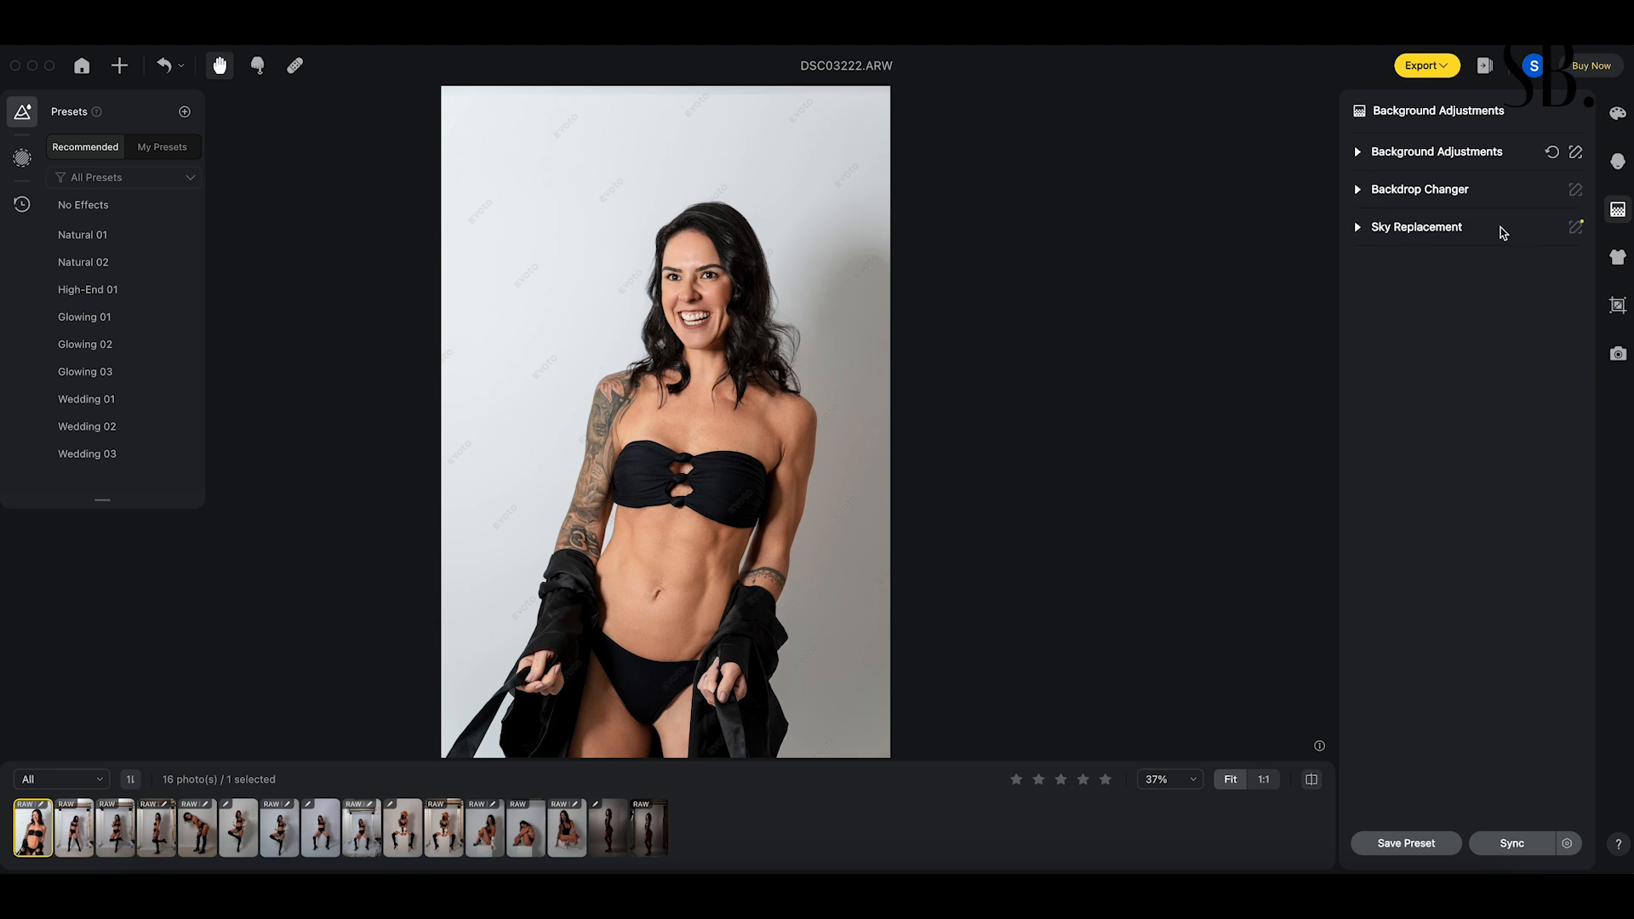
# - Try De-wrinkle Clothing at 36 and at a higher strength on DSC03222.ARW, and reset it to 0
pyautogui.click(1617, 262)
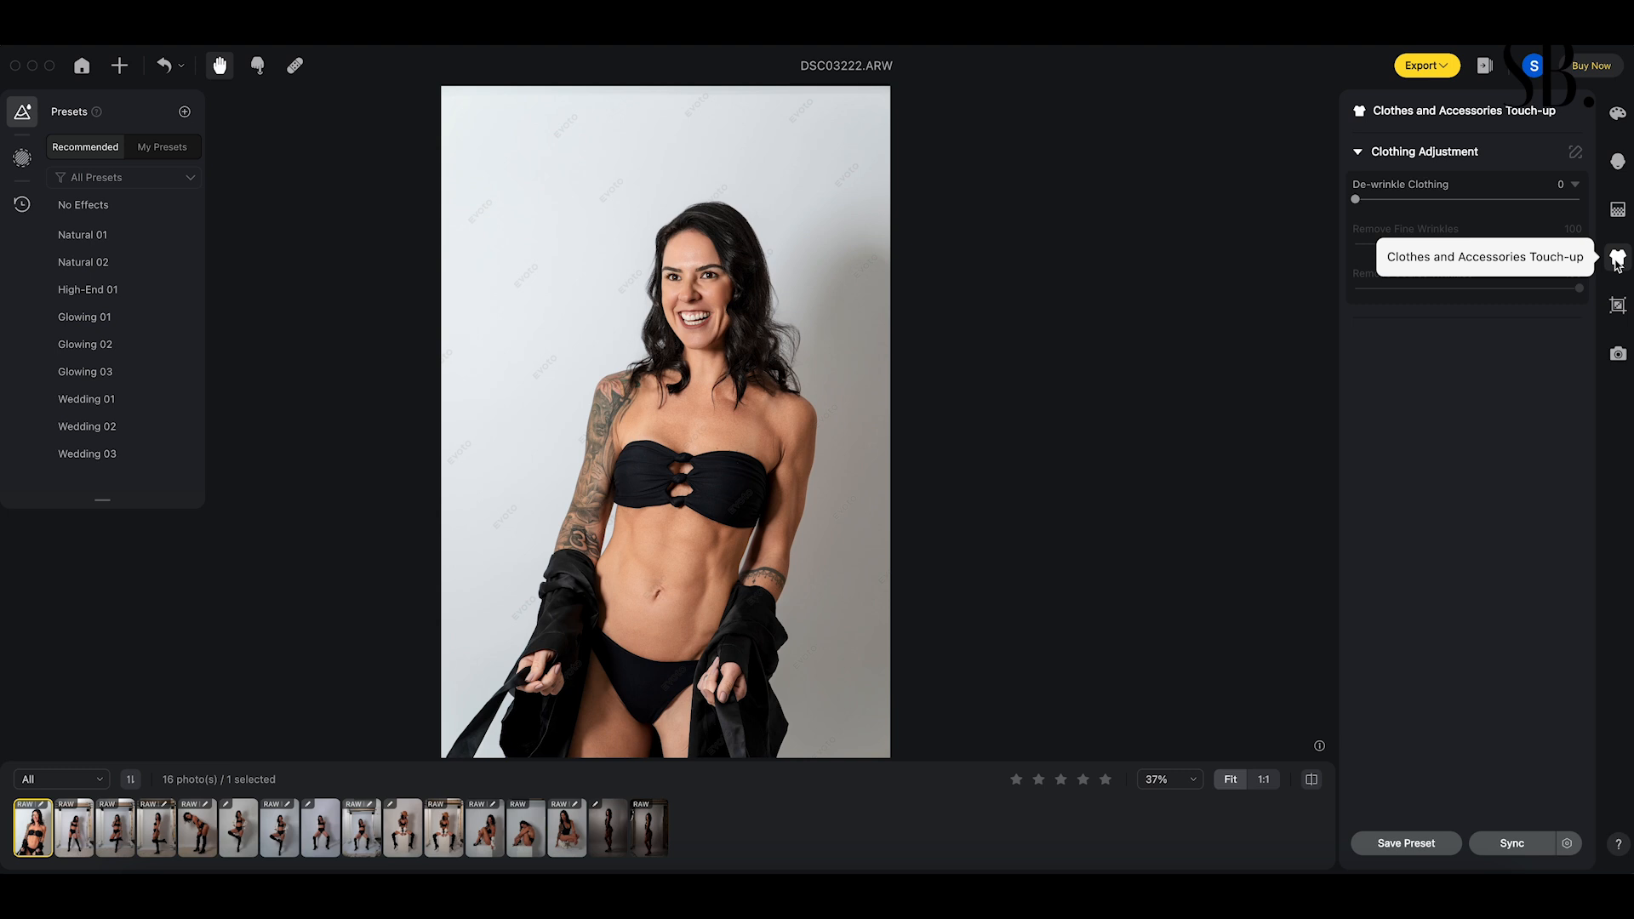
pyautogui.click(1617, 262)
pyautogui.click(1617, 262)
pyautogui.click(1437, 201)
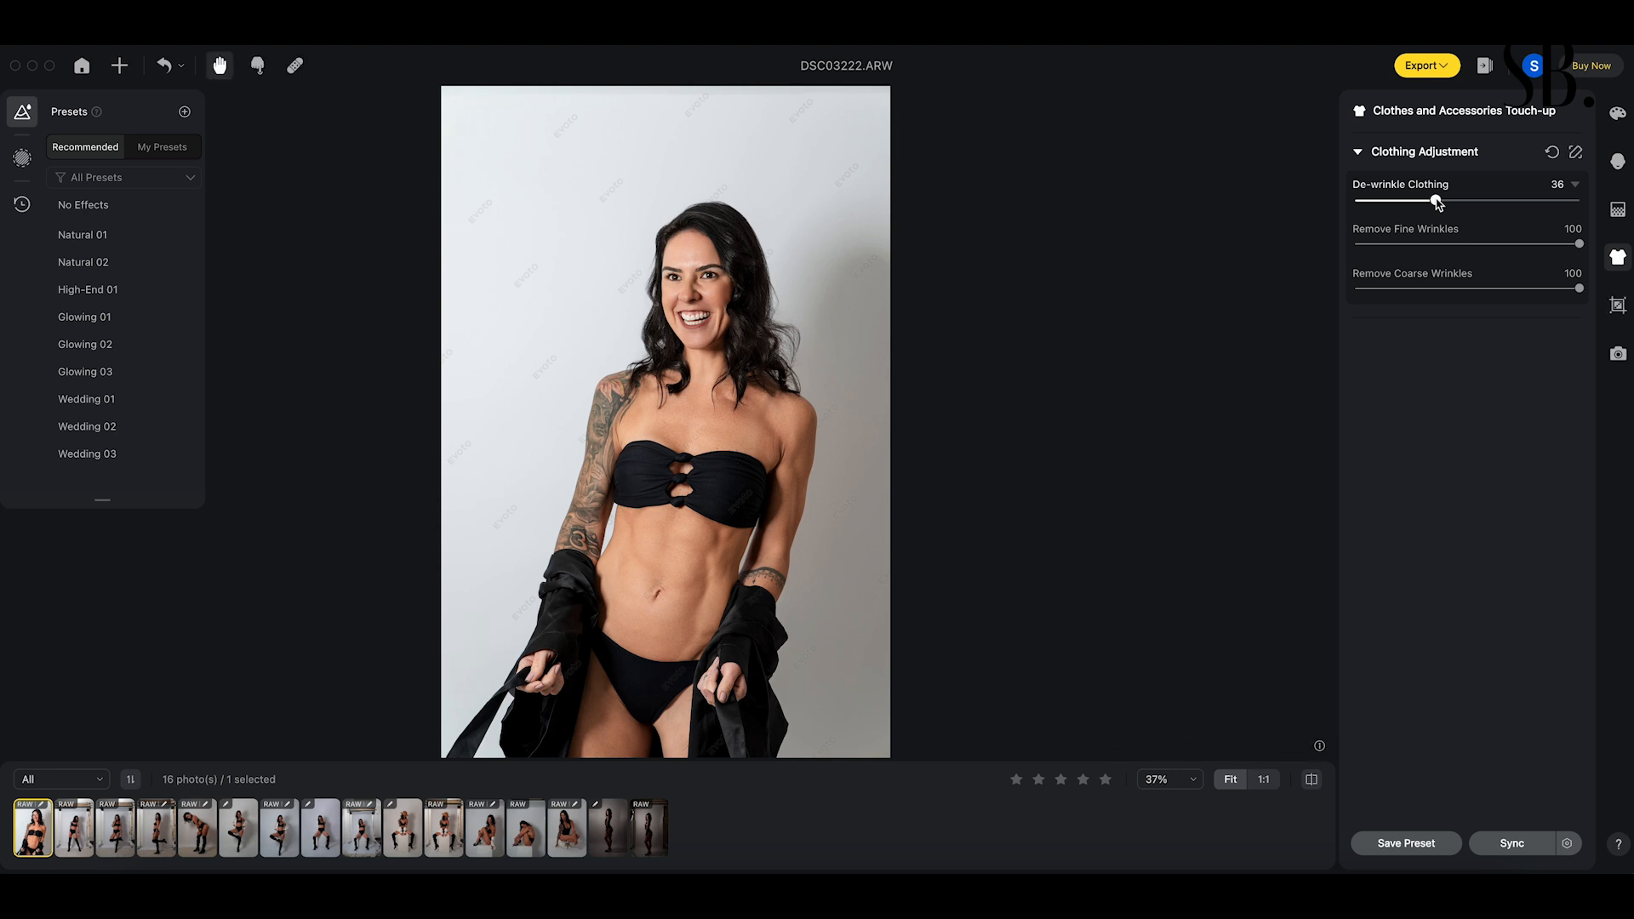
pyautogui.moveTo(1437, 201); pyautogui.dragTo(1472, 202)
pyautogui.doubleClick(1472, 202)
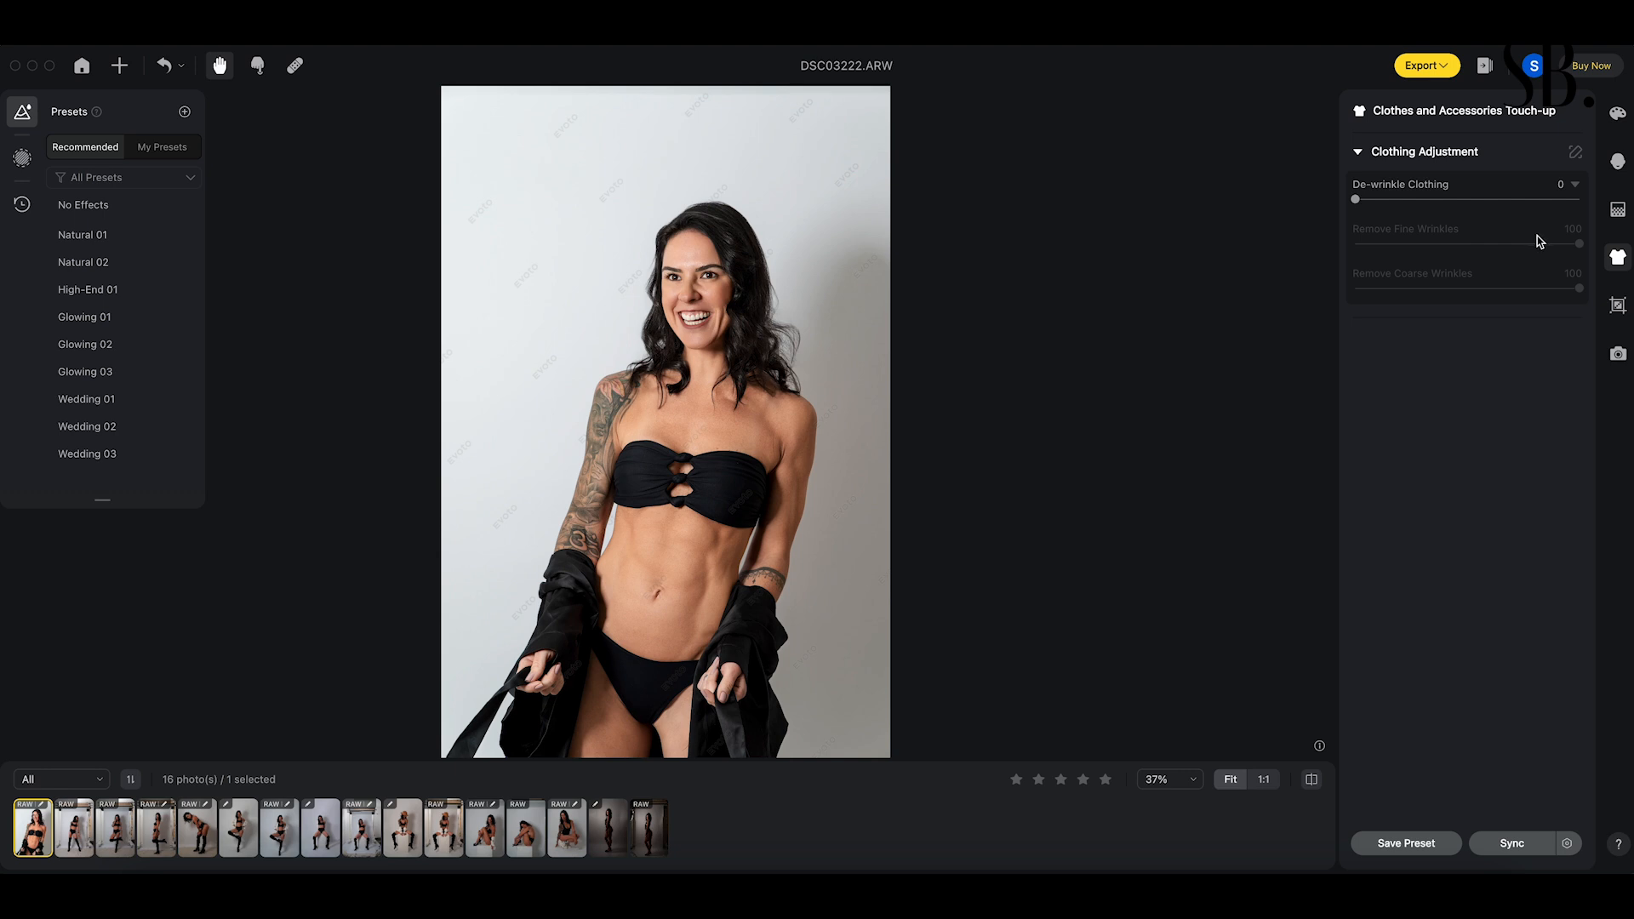
# - Start Crop & Rotate on DSC03222.ARW, trim the frame slightly along two edges, and reposition the photo within it
pyautogui.click(1618, 305)
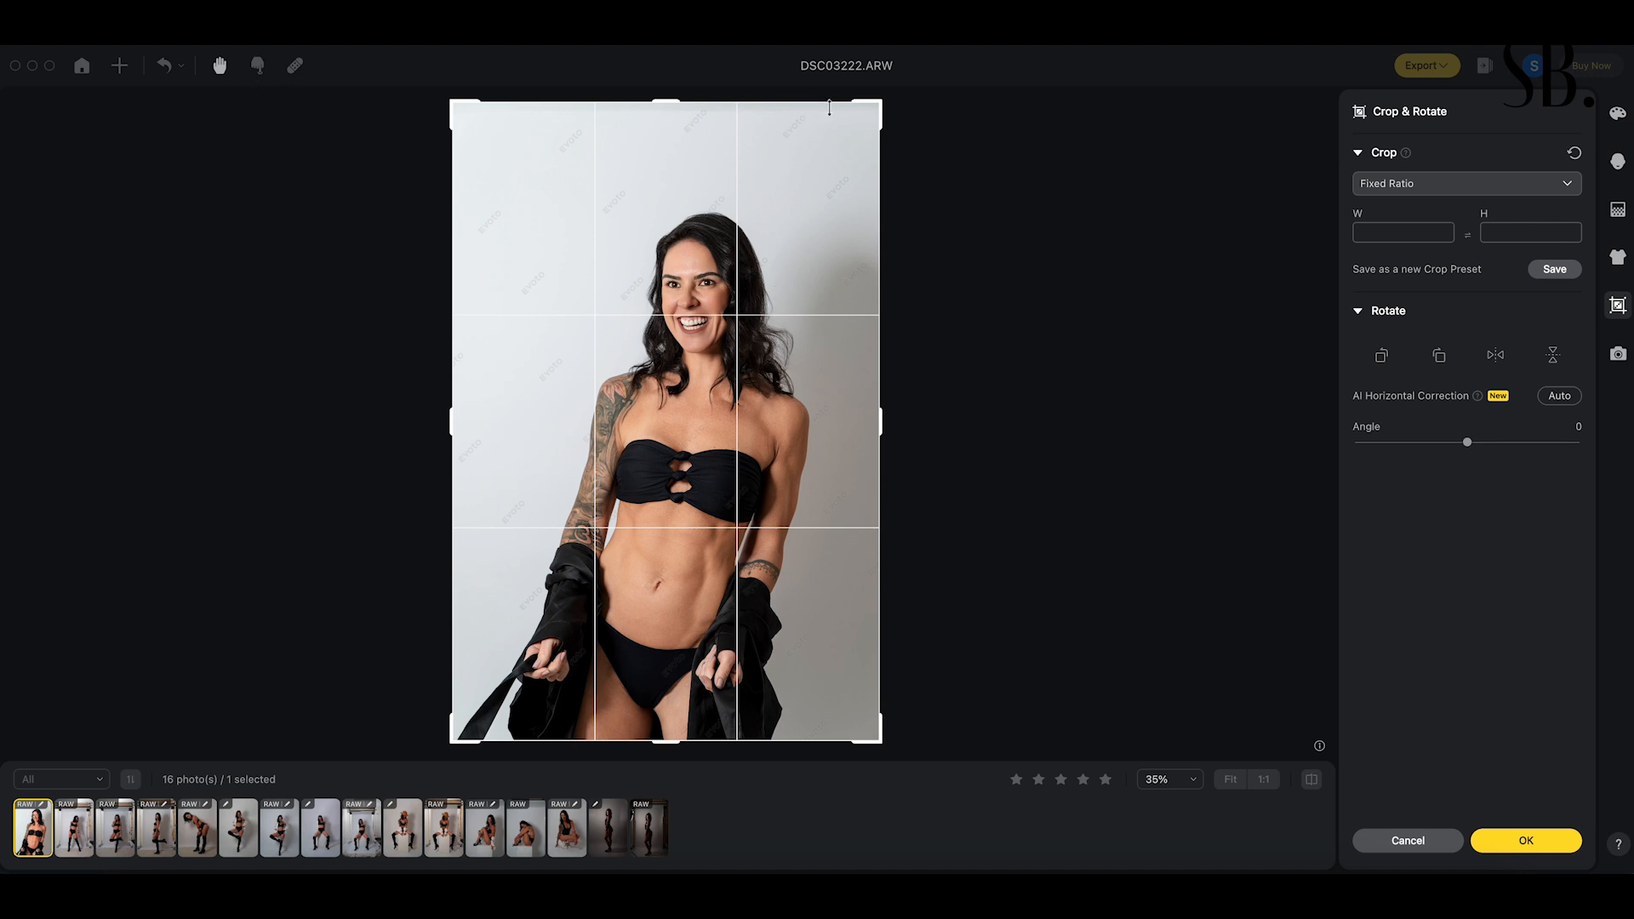
pyautogui.moveTo(876, 104); pyautogui.dragTo(867, 133)
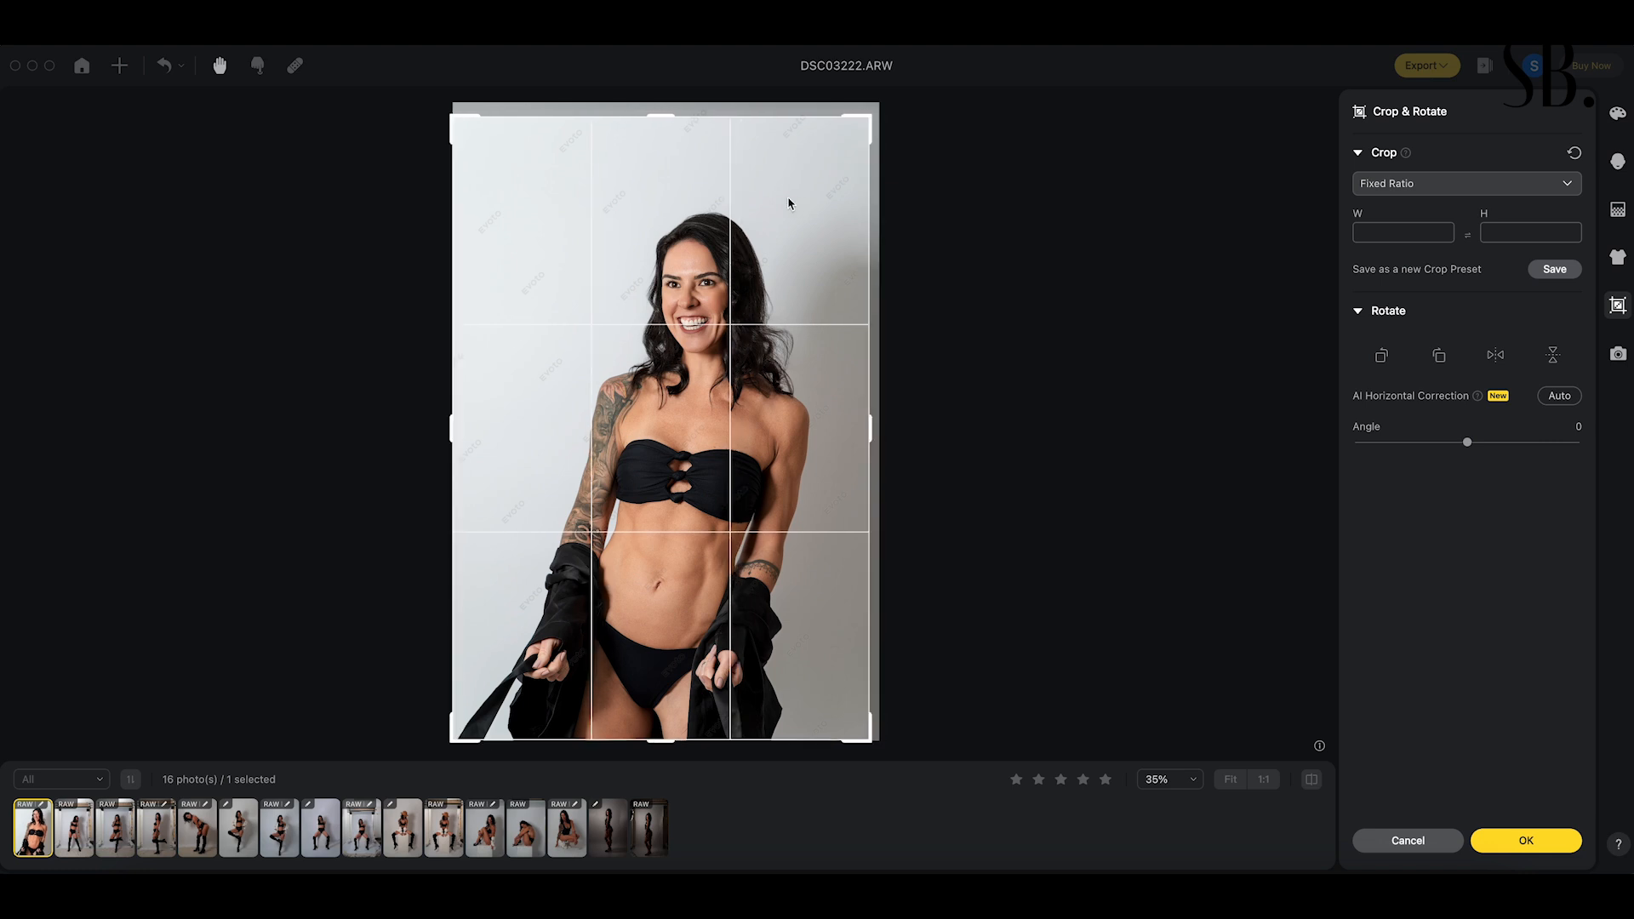
pyautogui.moveTo(787, 197); pyautogui.dragTo(779, 194)
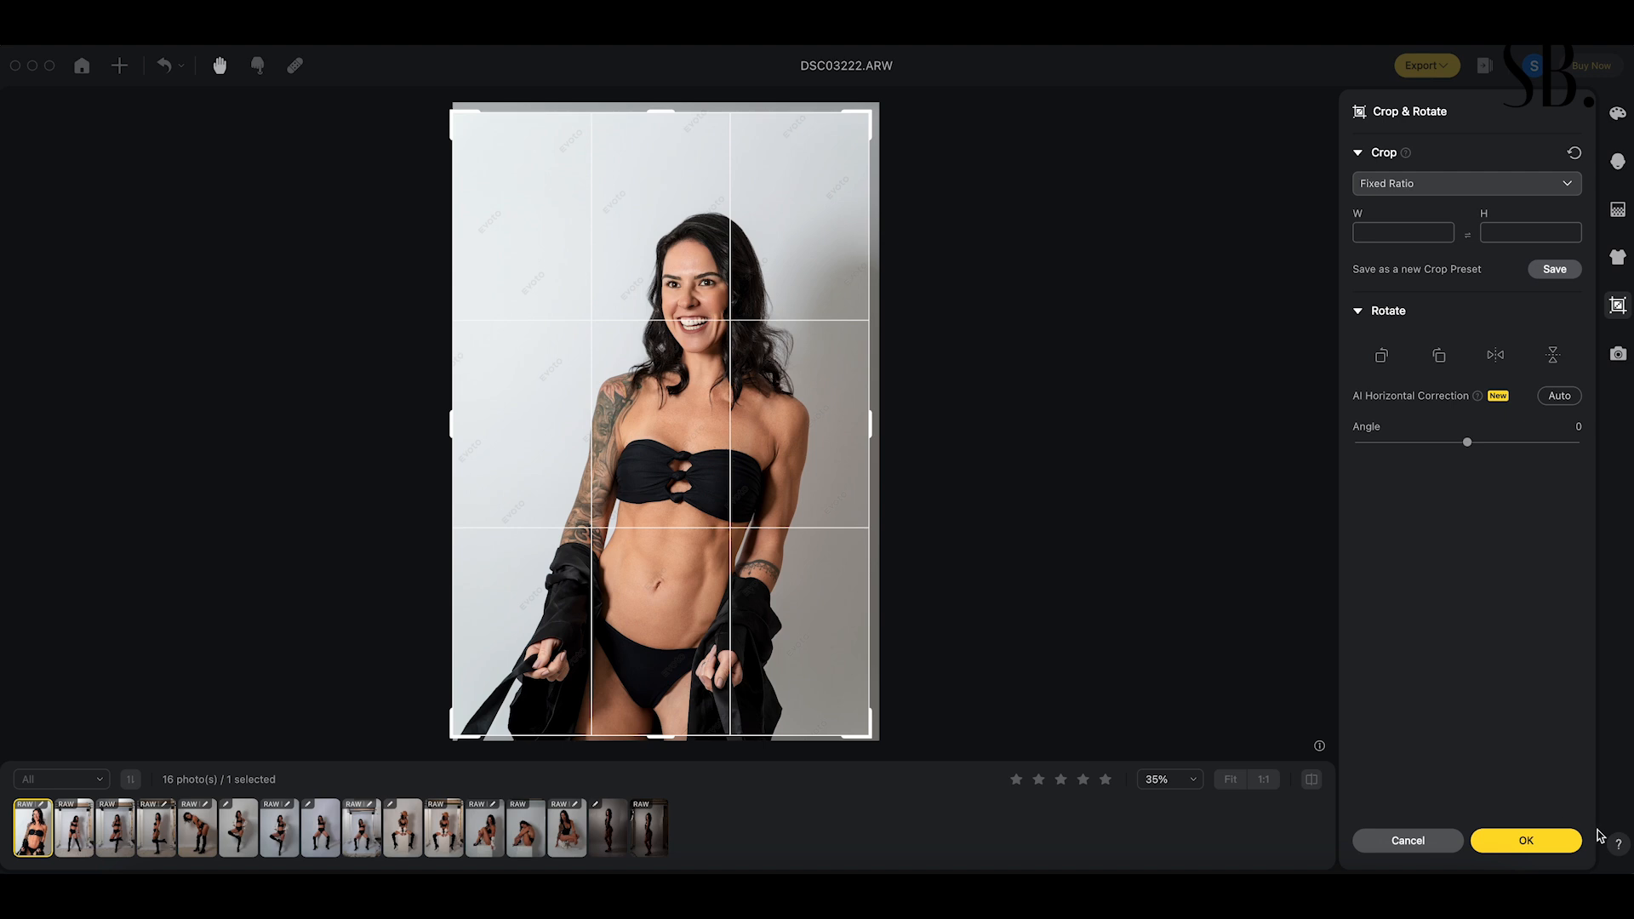
# - Try a 14.43 rotation angle, reset it, straighten the photo with automatic AI Horizontal Correction, and apply the crop
pyautogui.moveTo(1466, 443); pyautogui.dragTo(1506, 448)
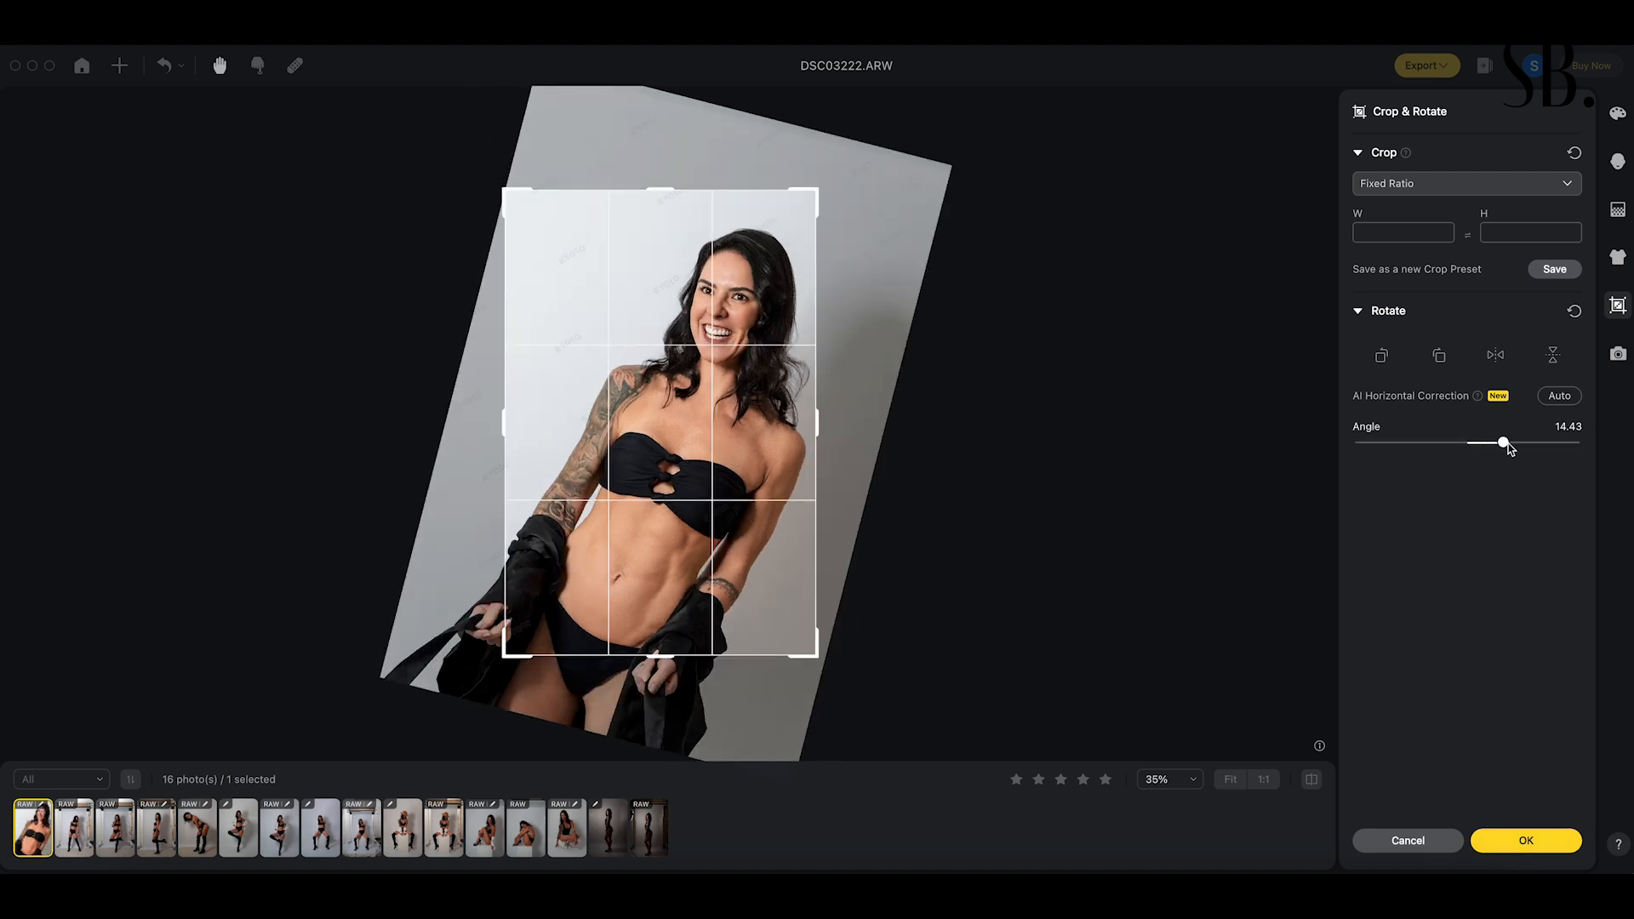
pyautogui.doubleClick(1507, 447)
pyautogui.click(1559, 396)
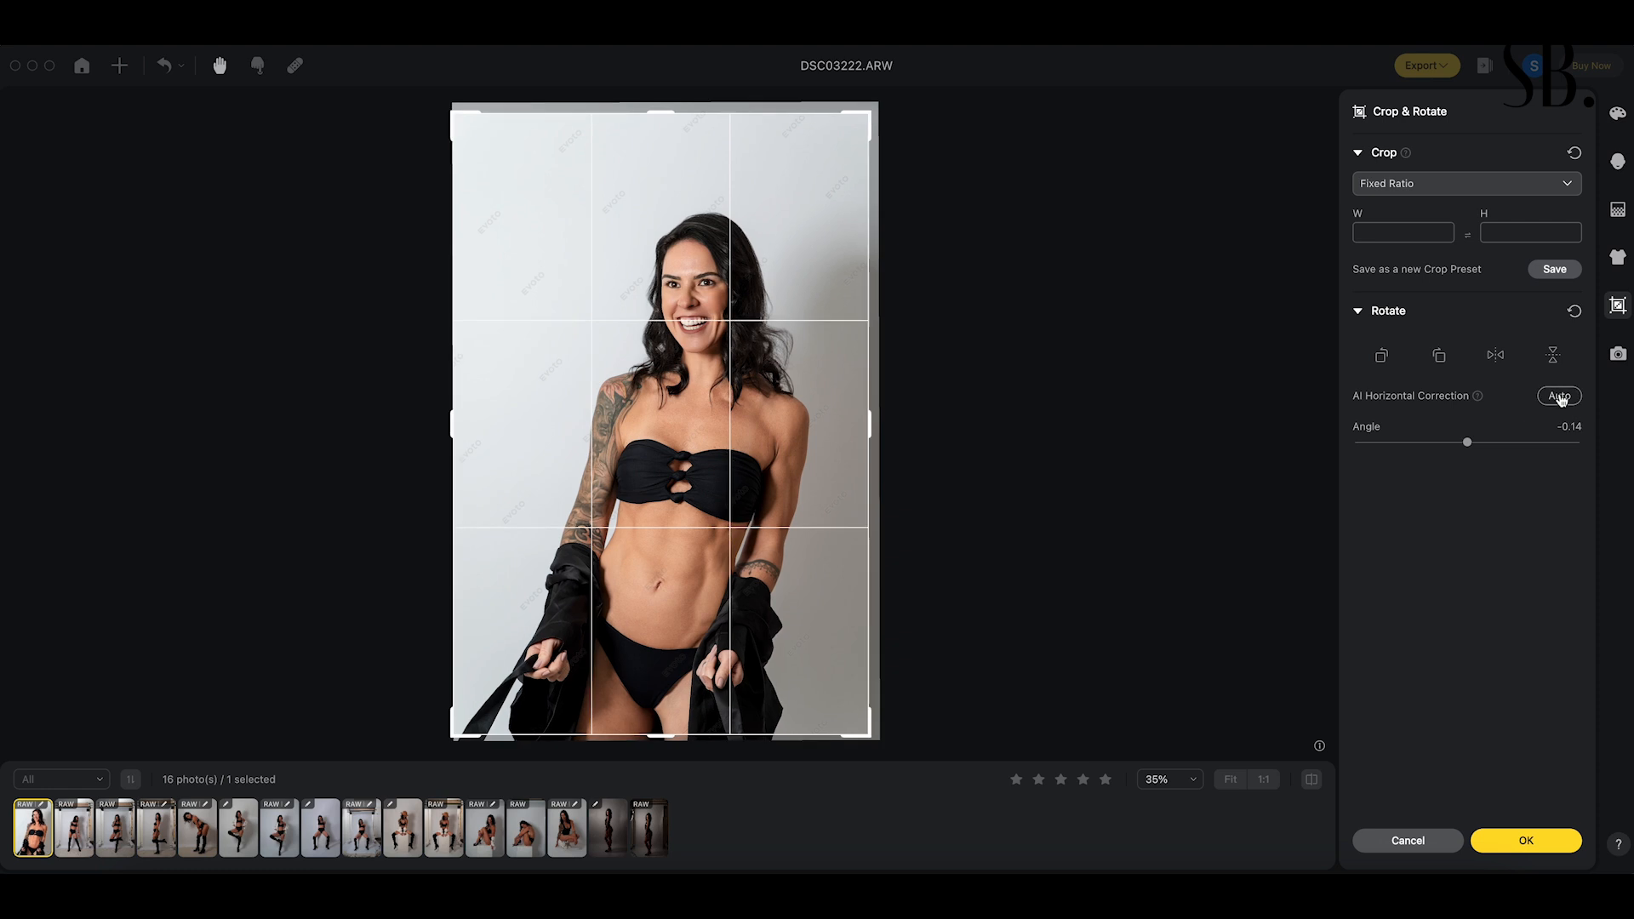
pyautogui.click(1534, 843)
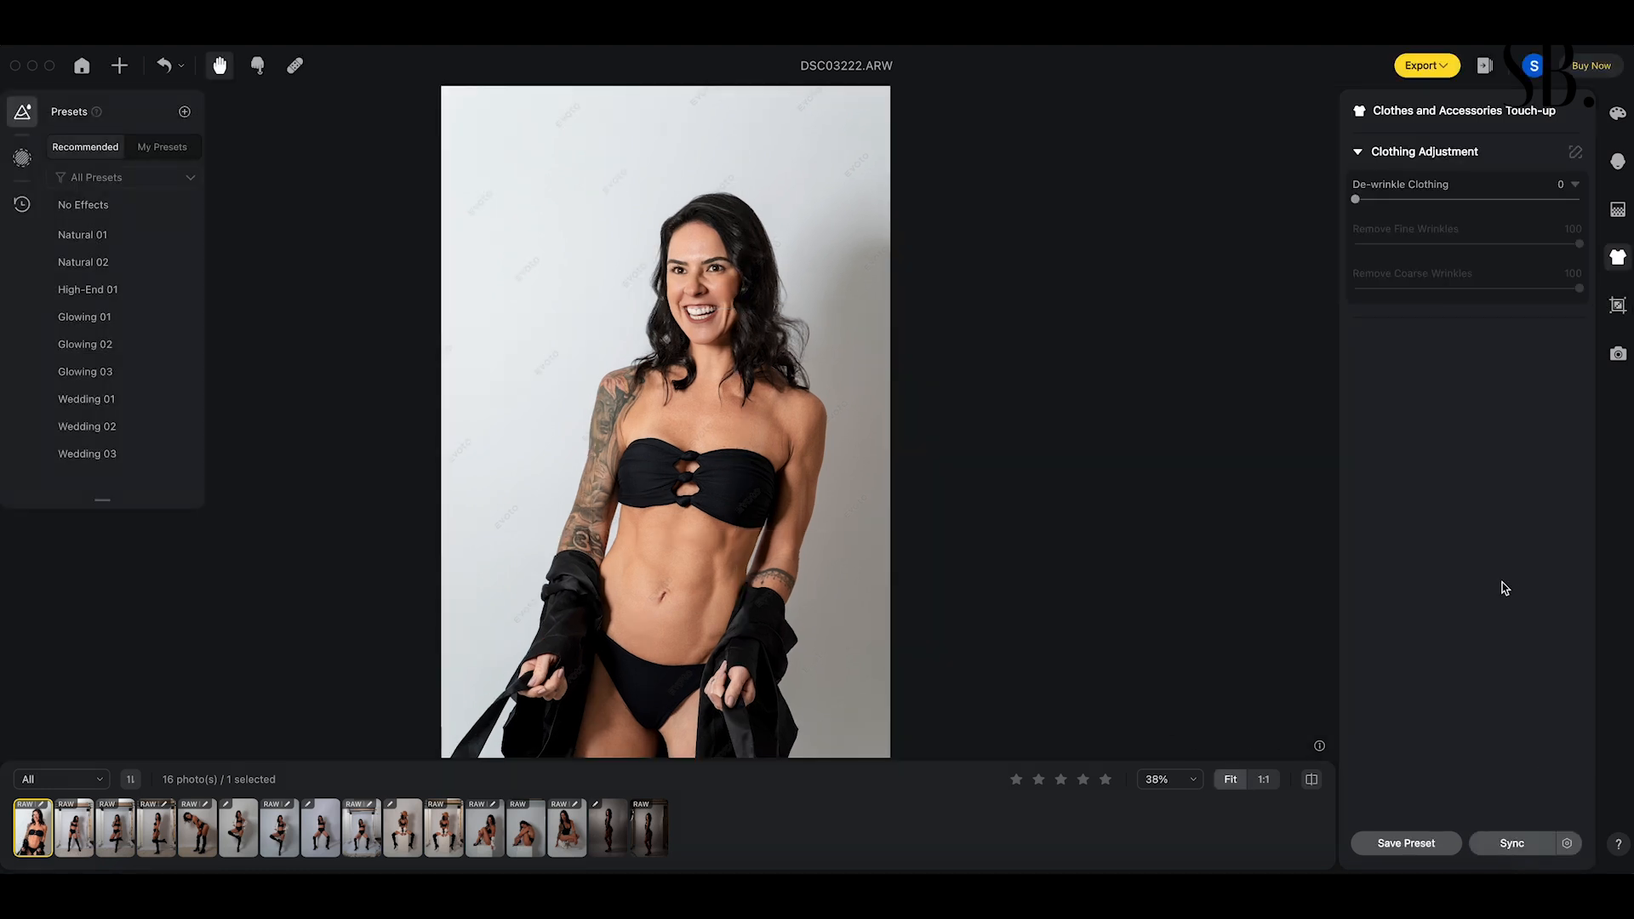
# - View the Tethered Shooting settings, and return to the color adjustments
pyautogui.click(1619, 354)
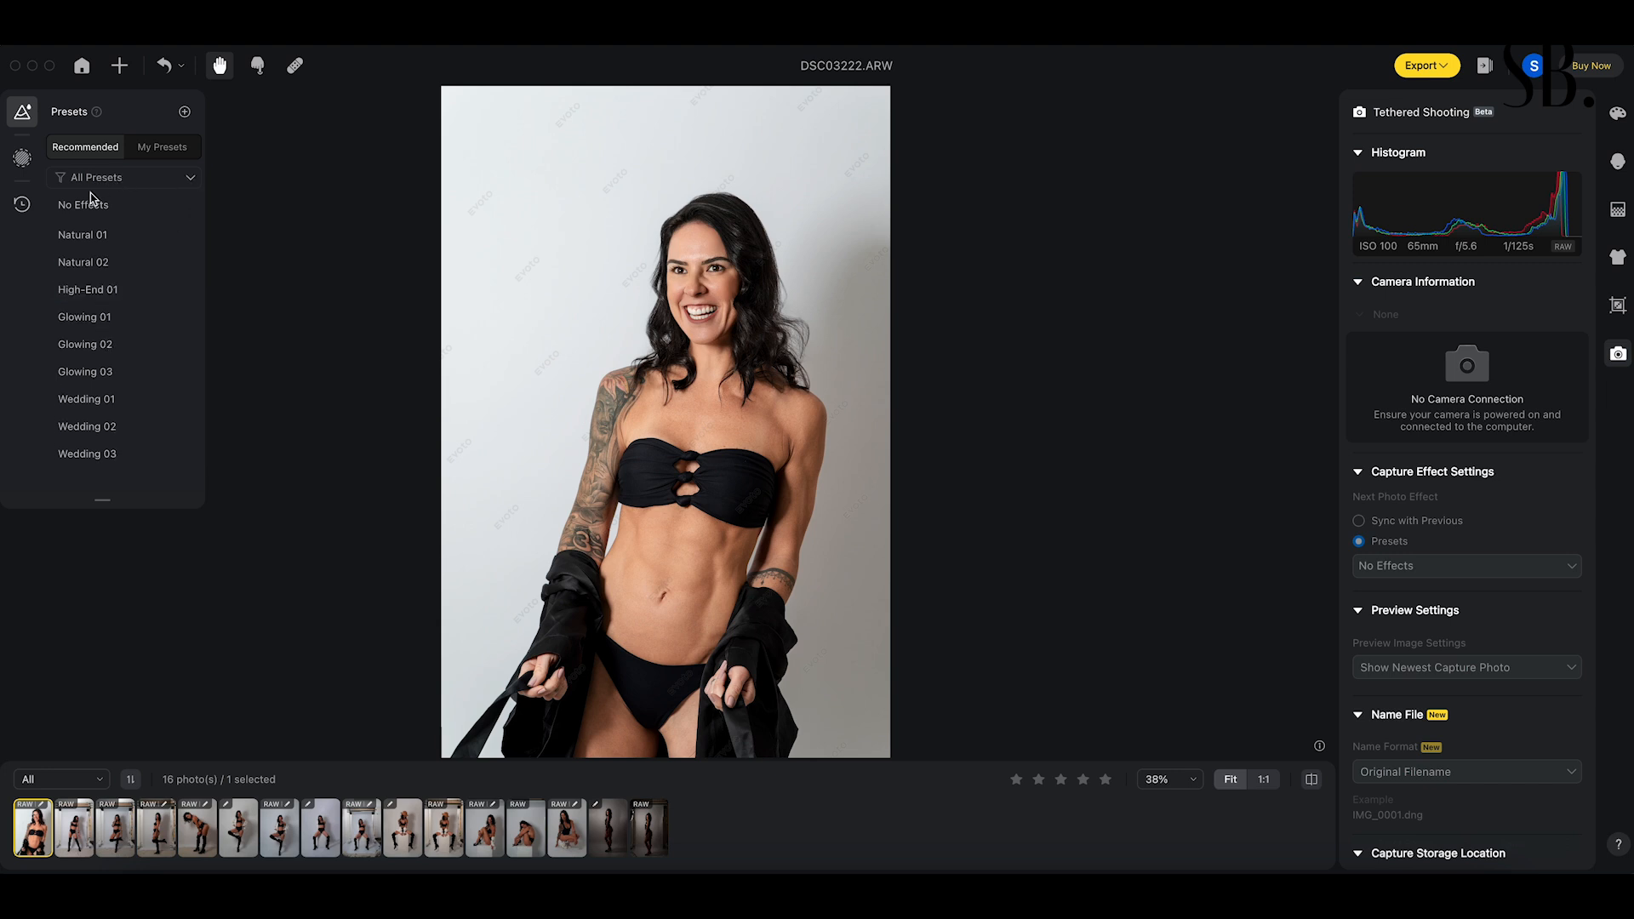
pyautogui.click(1617, 113)
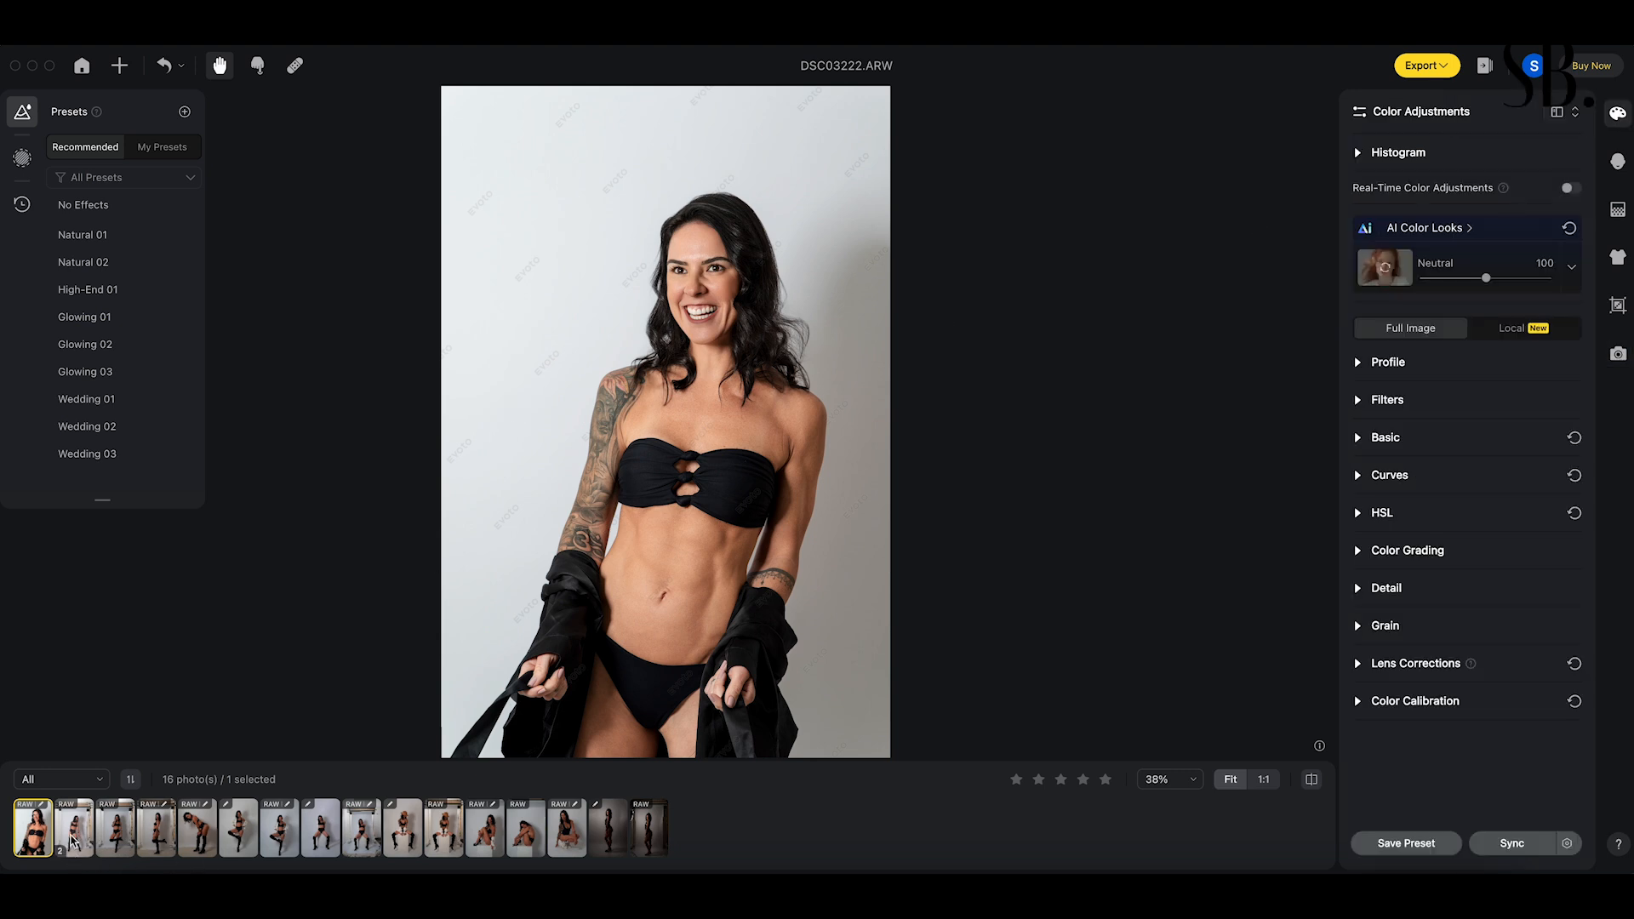
# - Try the Natural 01, Natural 02, Glowing 01, Wedding 01 and Baby & Child 02 presets on DSC03337.ARW, and restore No Effects
pyautogui.click(75, 829)
pyautogui.click(85, 243)
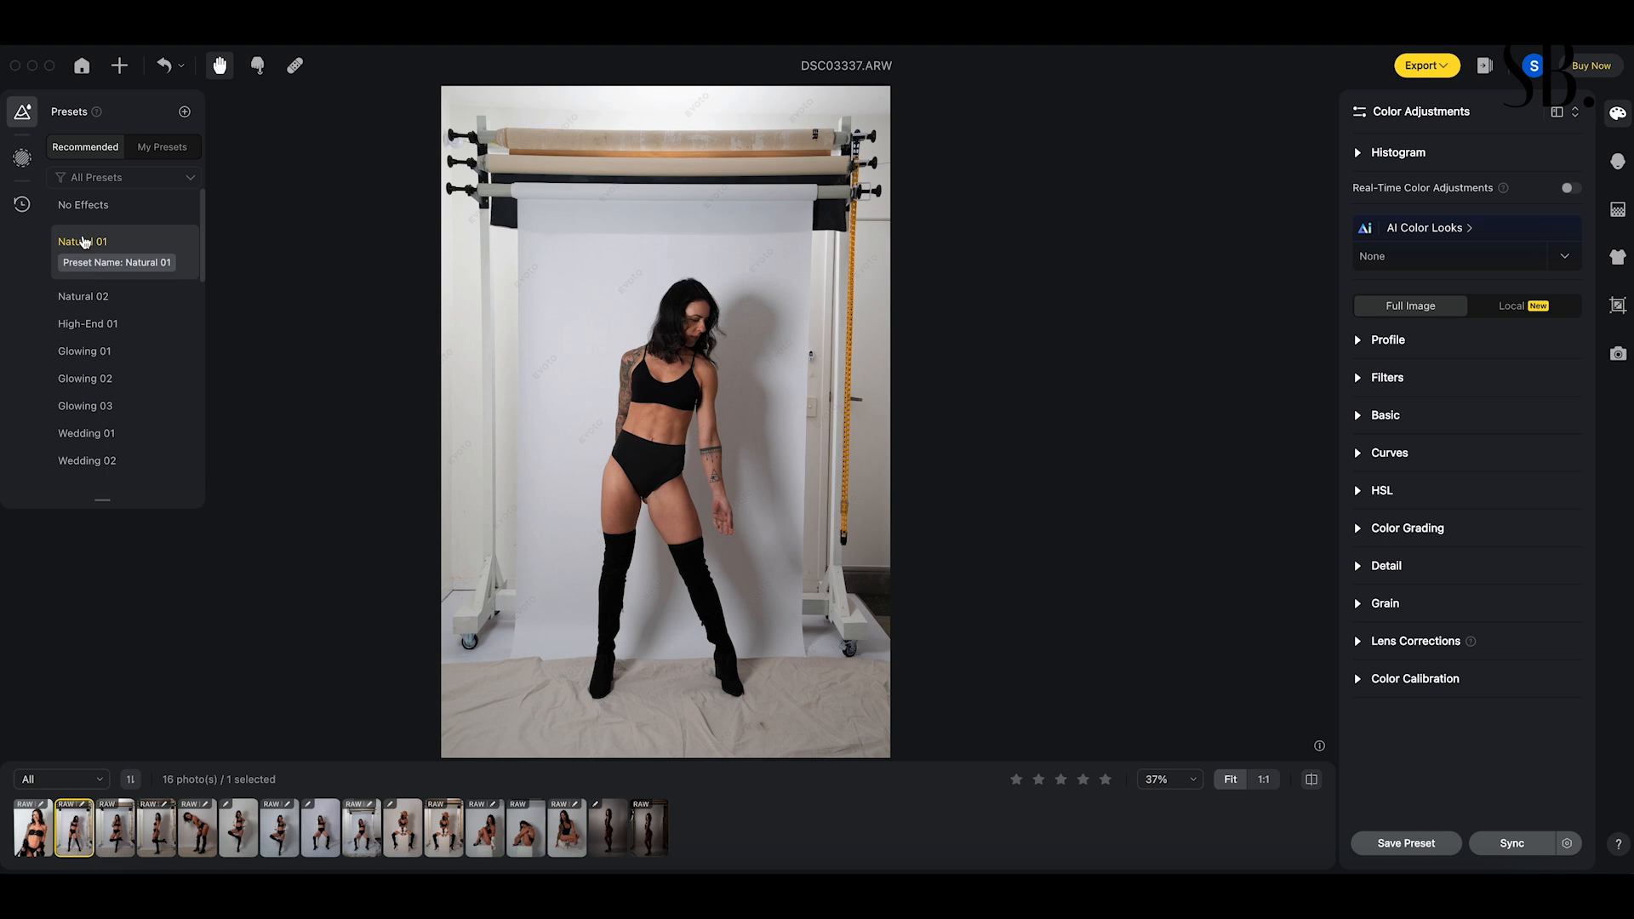
pyautogui.click(84, 308)
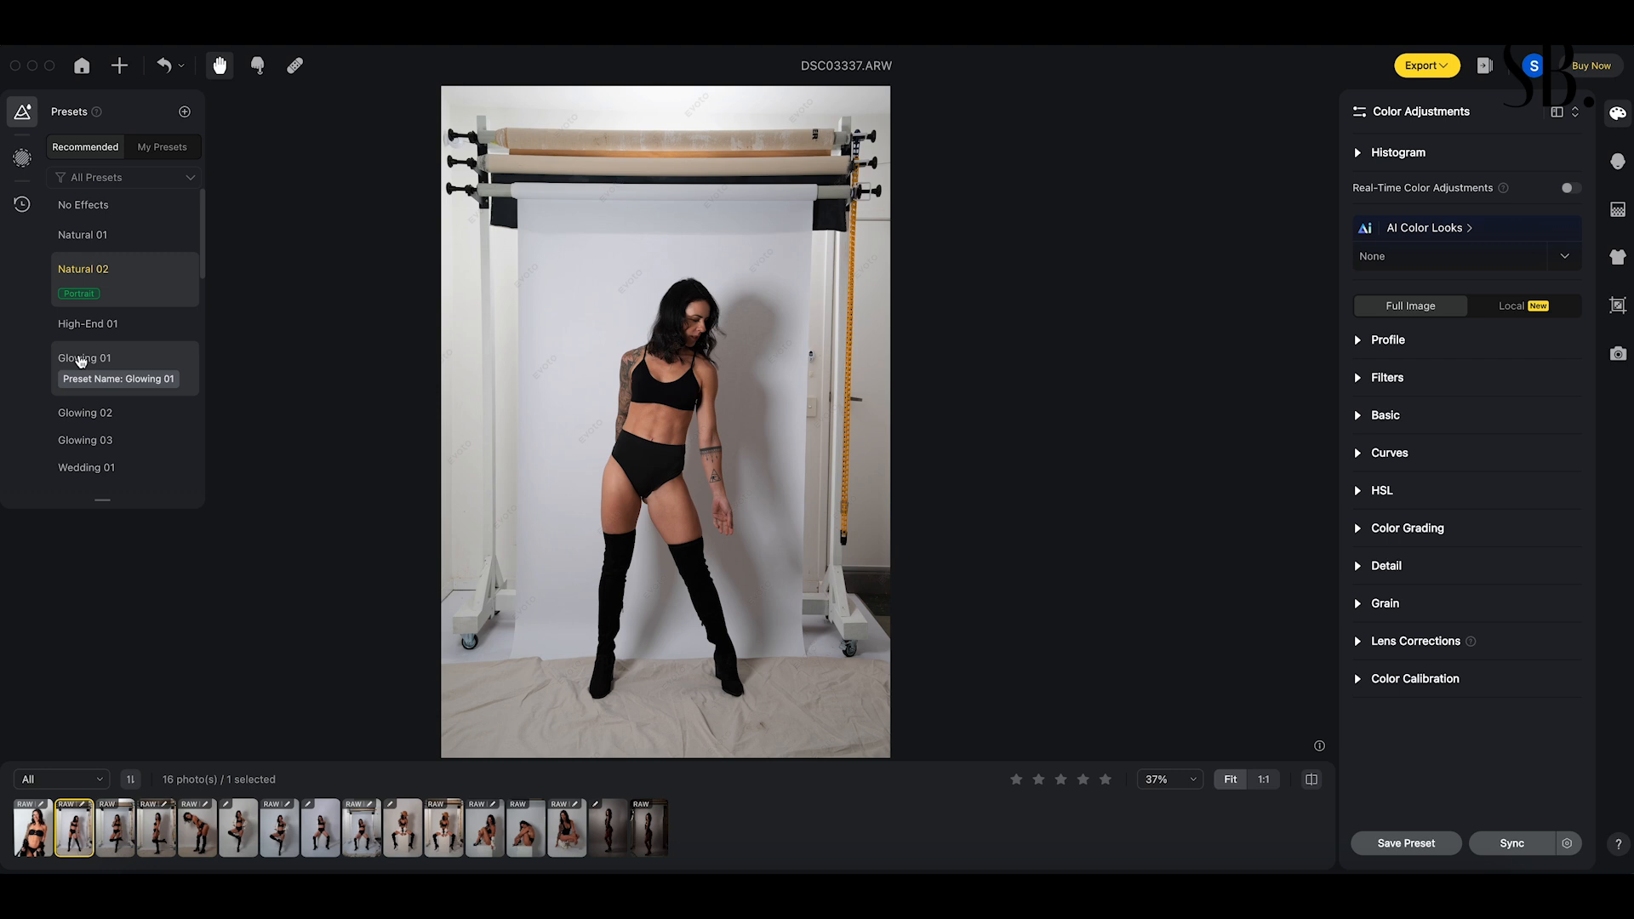
pyautogui.click(81, 359)
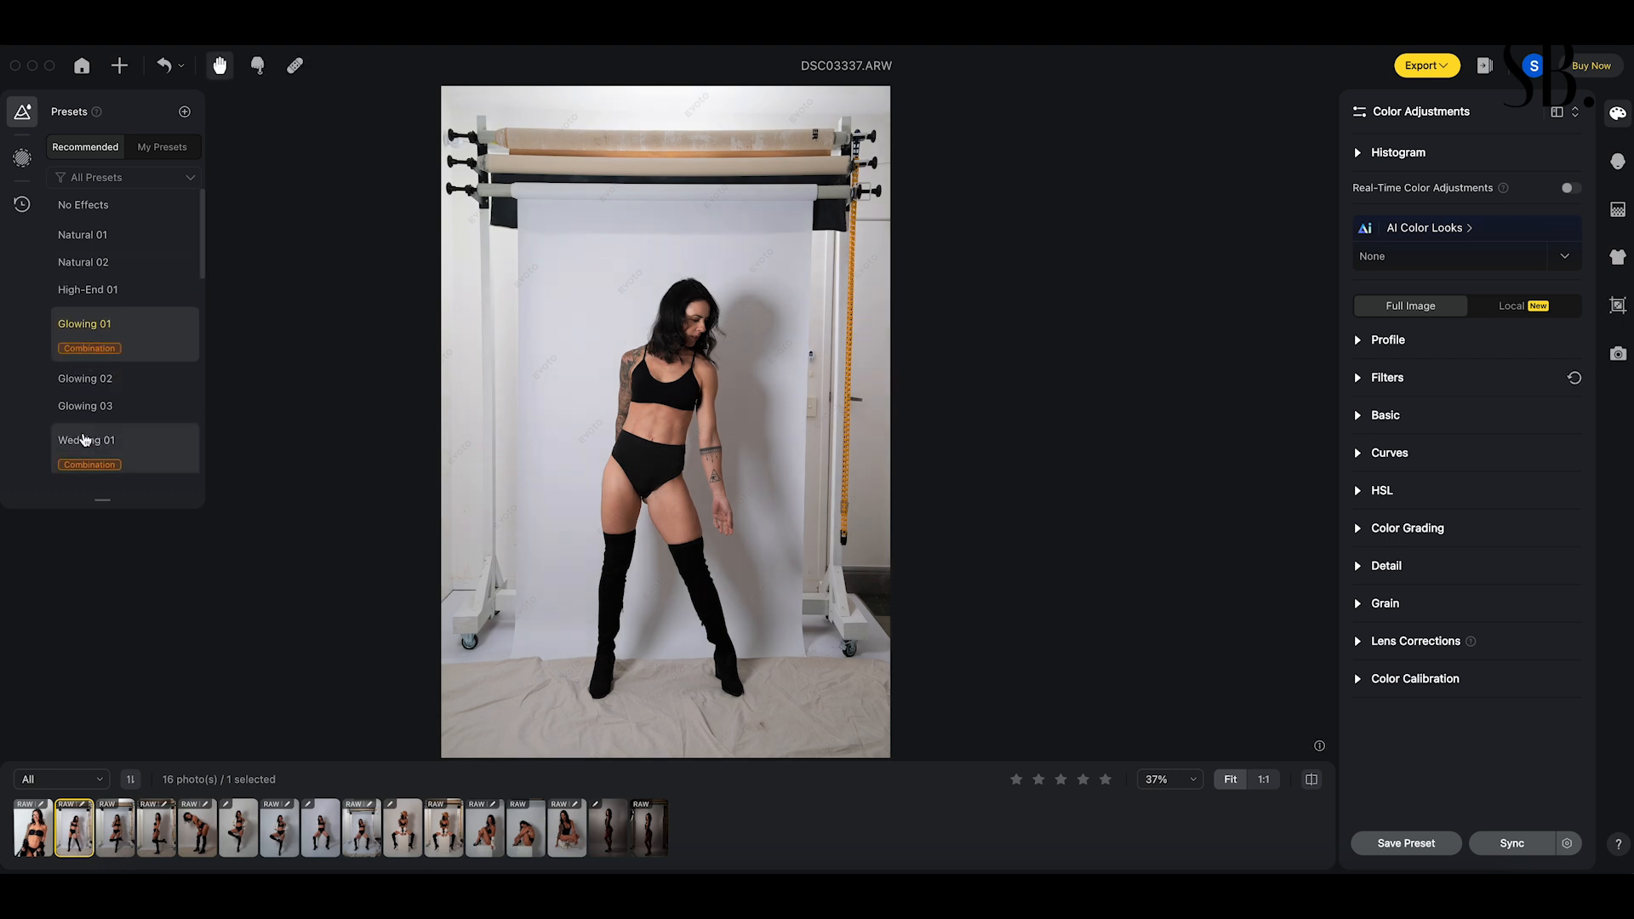
pyautogui.click(85, 438)
pyautogui.scroll(-3, 94, 426)
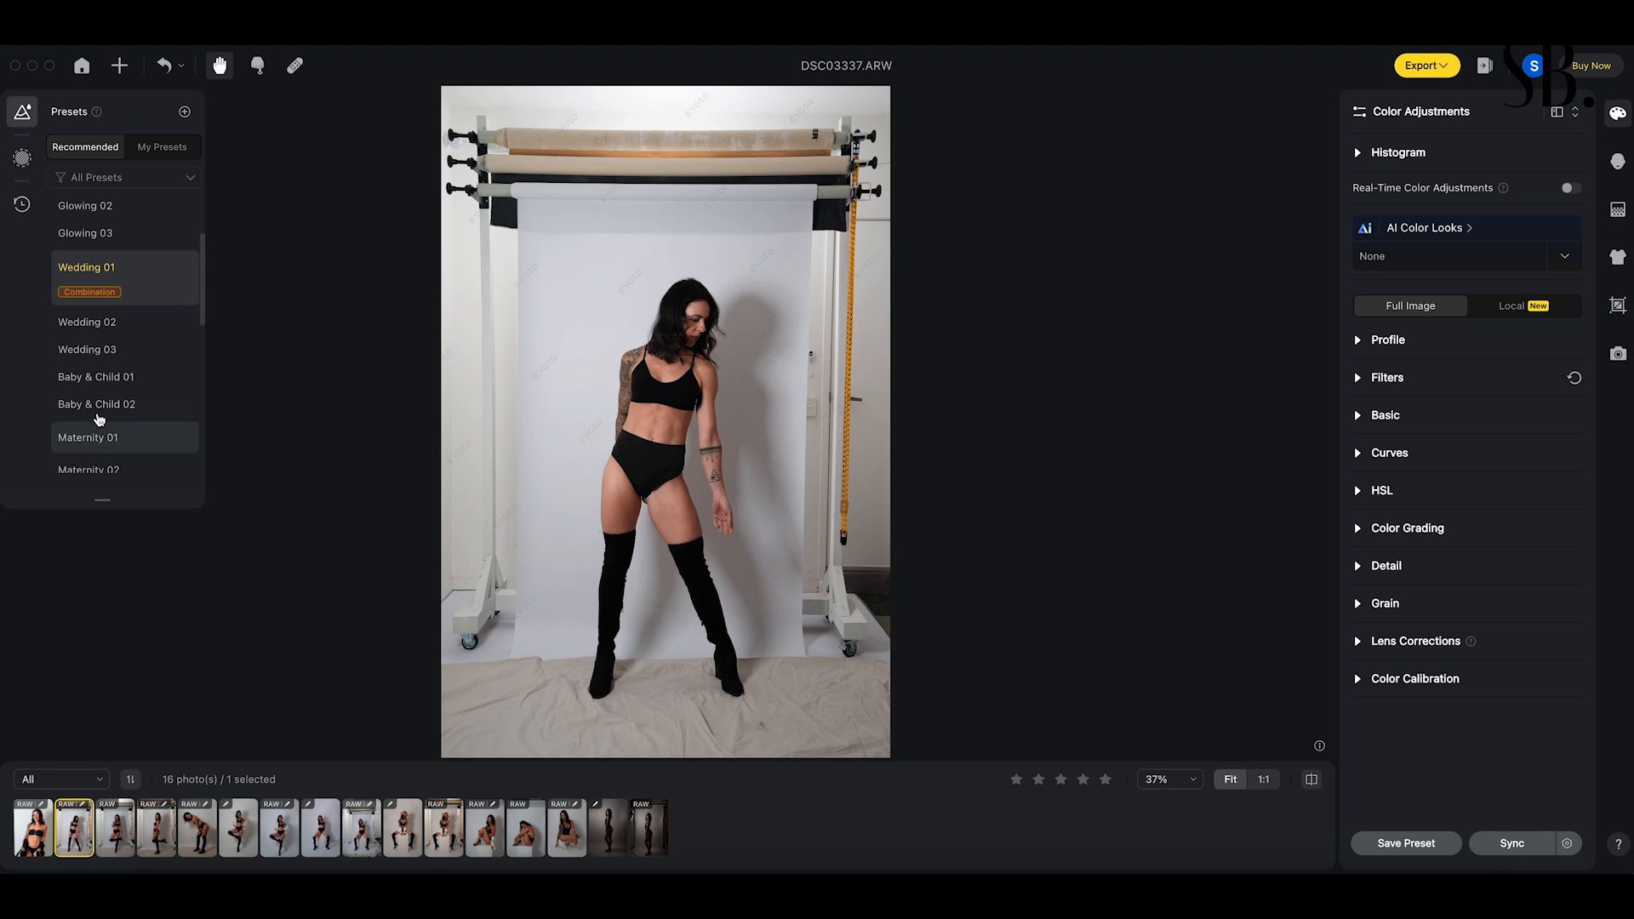
pyautogui.click(98, 414)
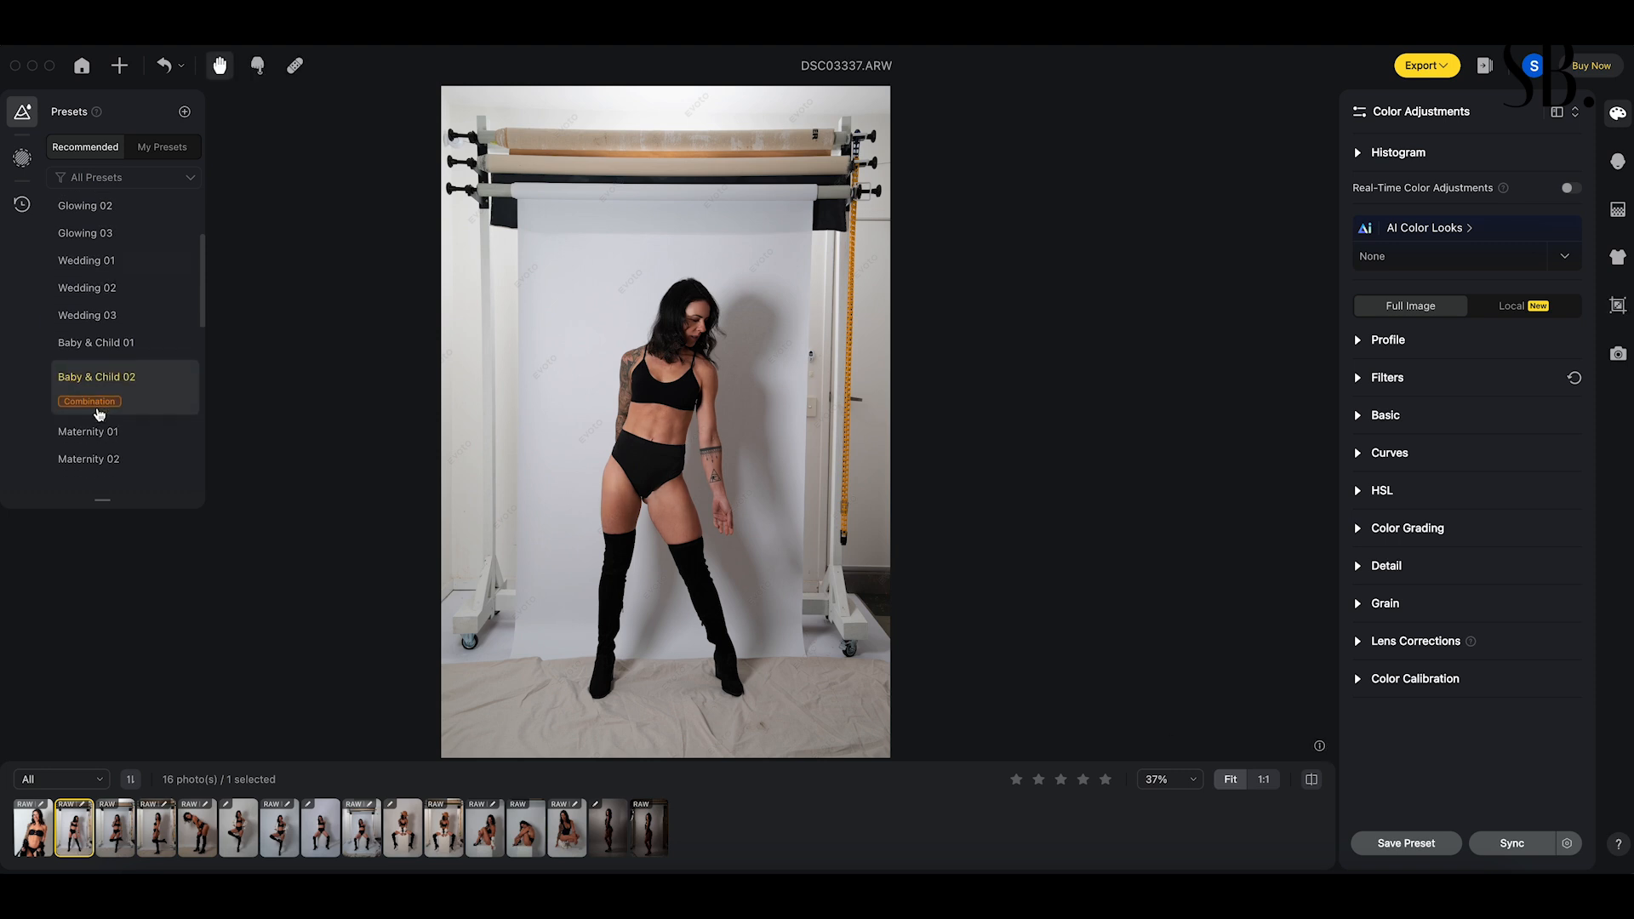
pyautogui.scroll(5, 98, 414)
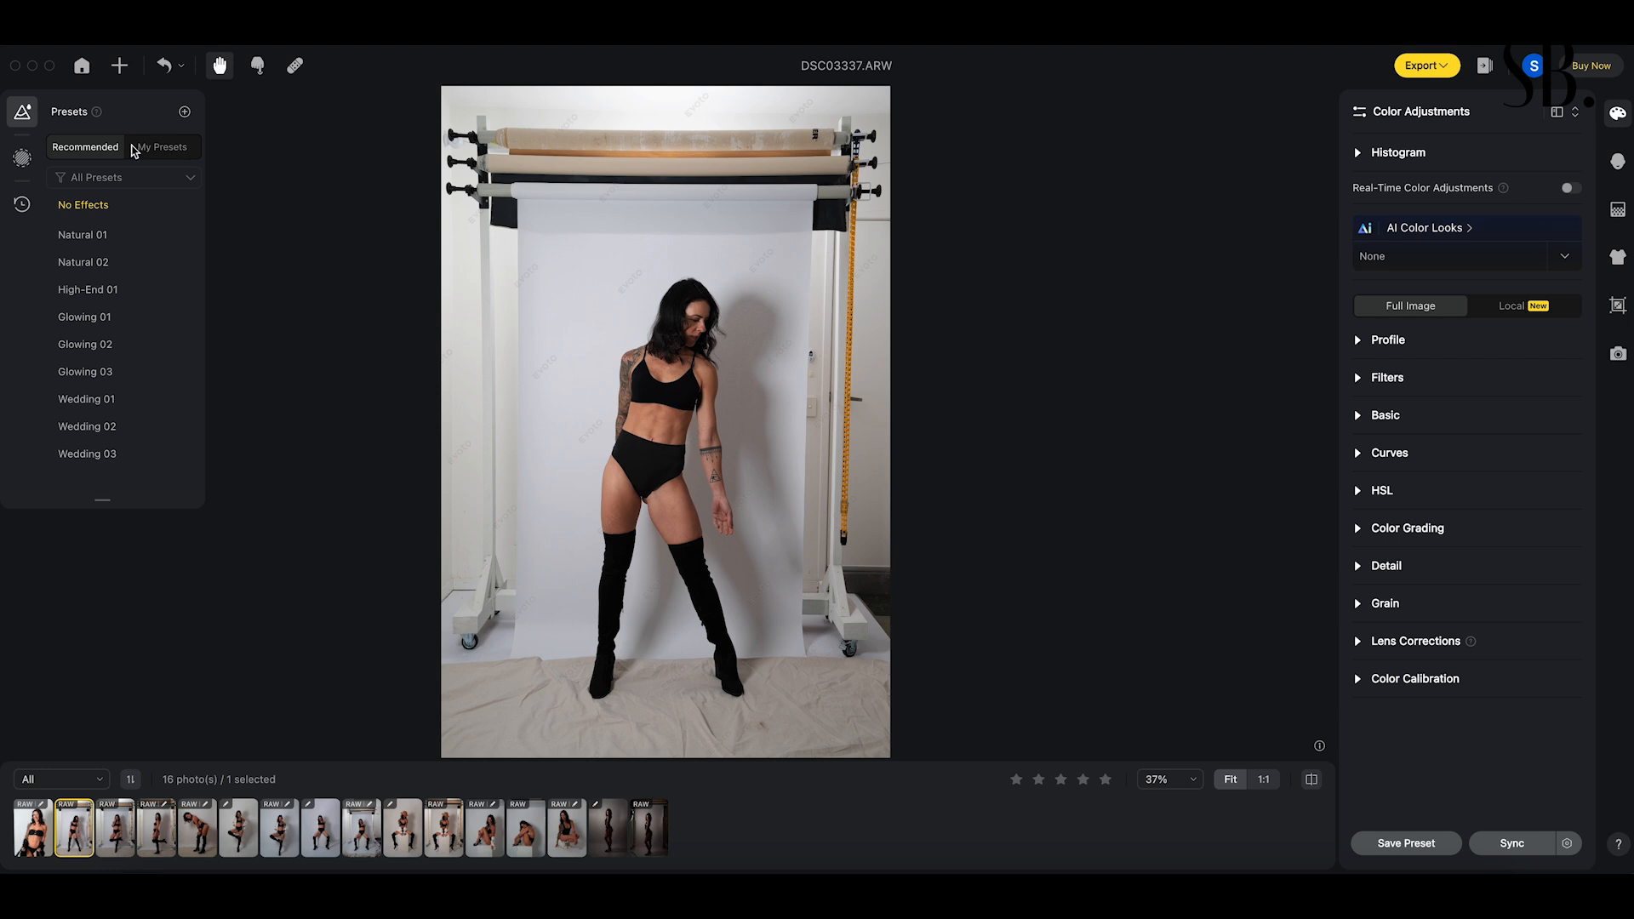
# - Check the custom presets, and return to the recommended preset list
pyautogui.click(174, 154)
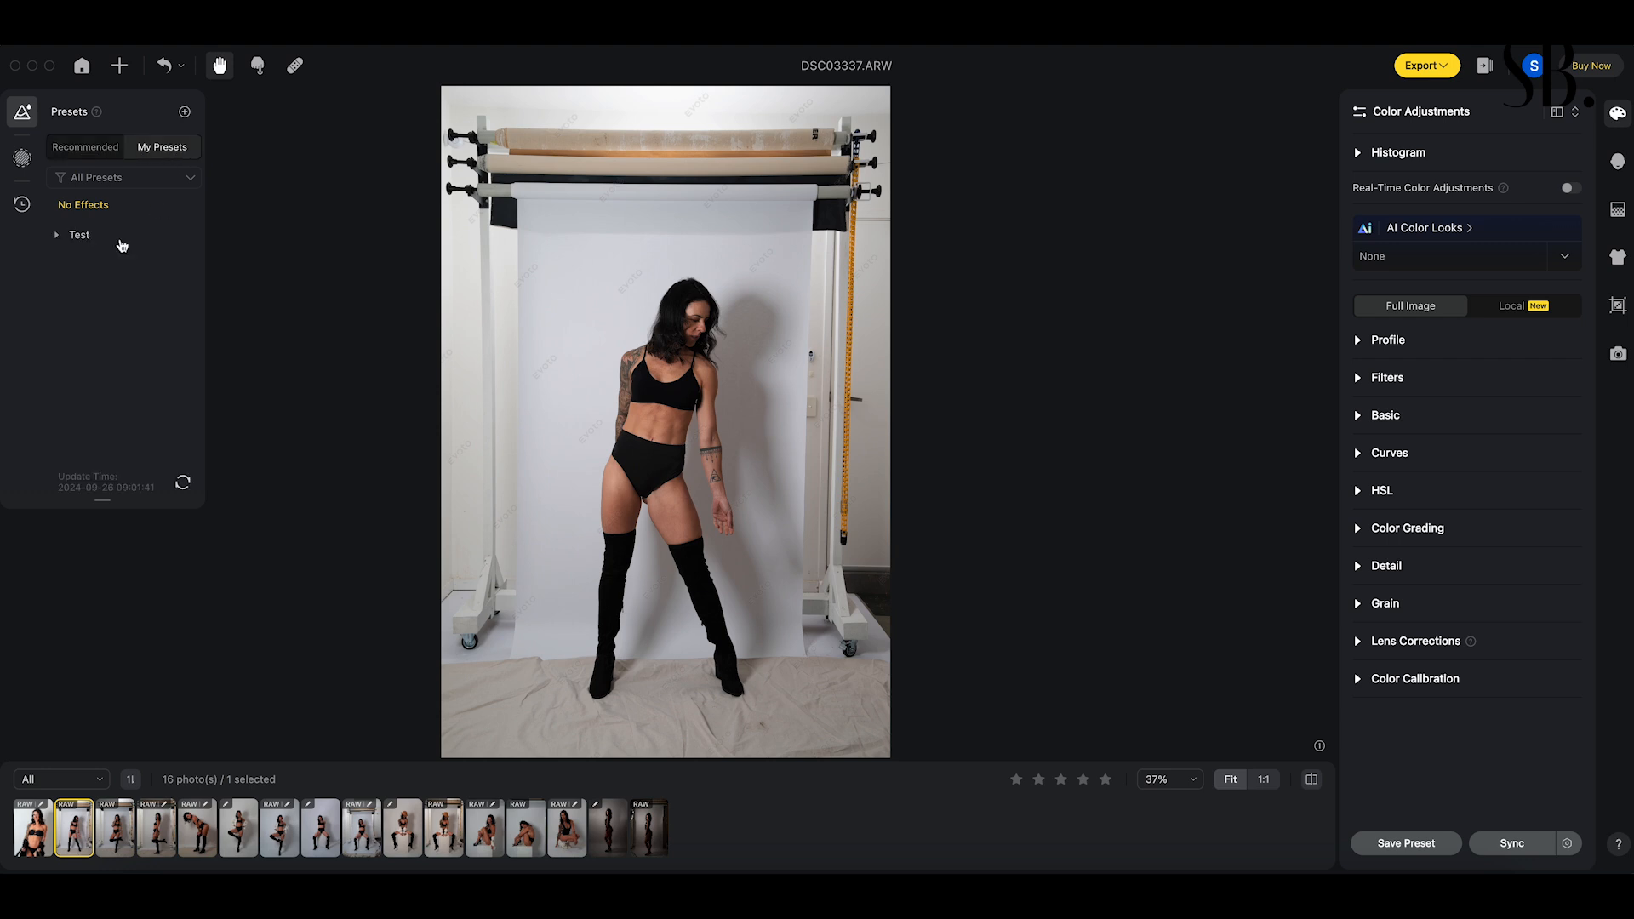
pyautogui.click(82, 145)
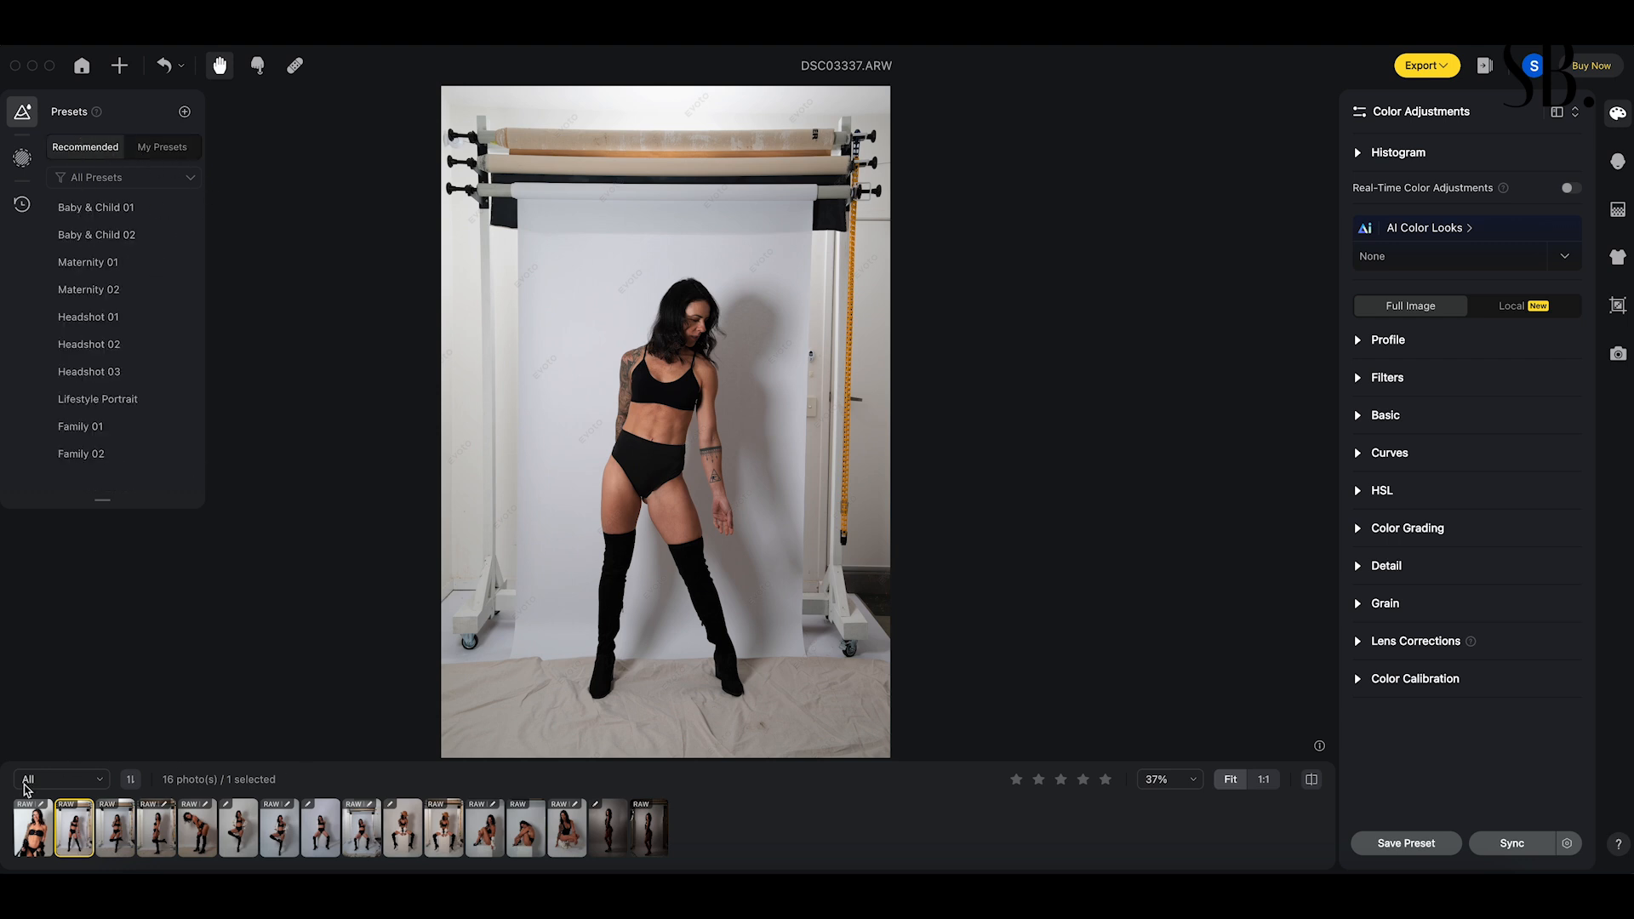
# - Start a new preset from the edits on DSC03222.ARW and name it Fitness Preset
pyautogui.click(29, 829)
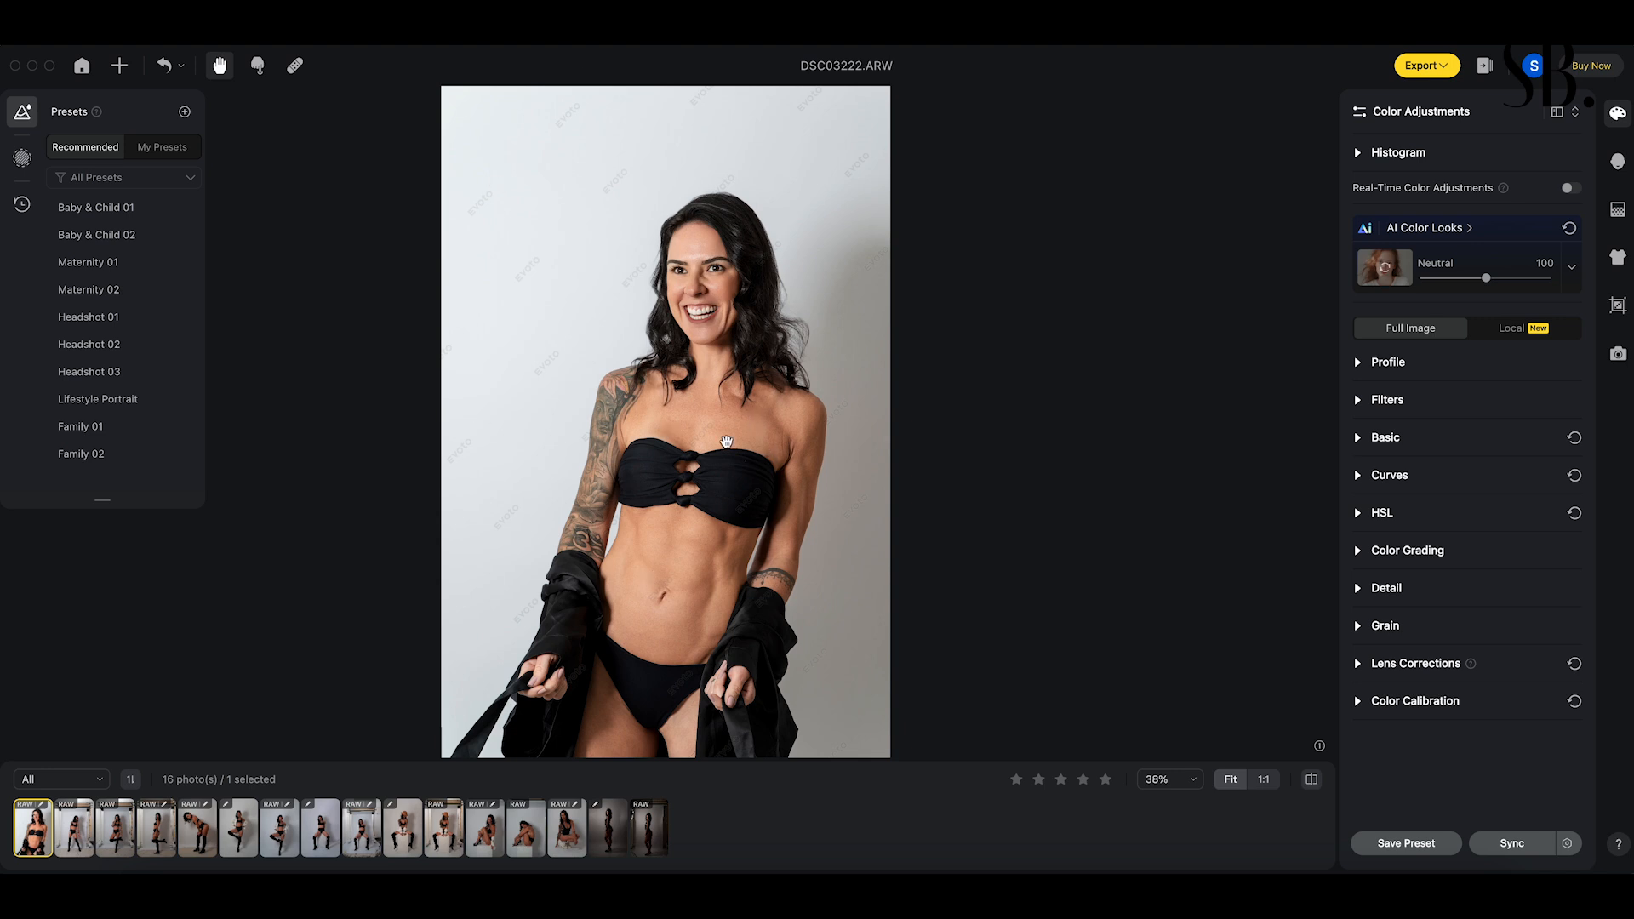
pyautogui.click(1417, 843)
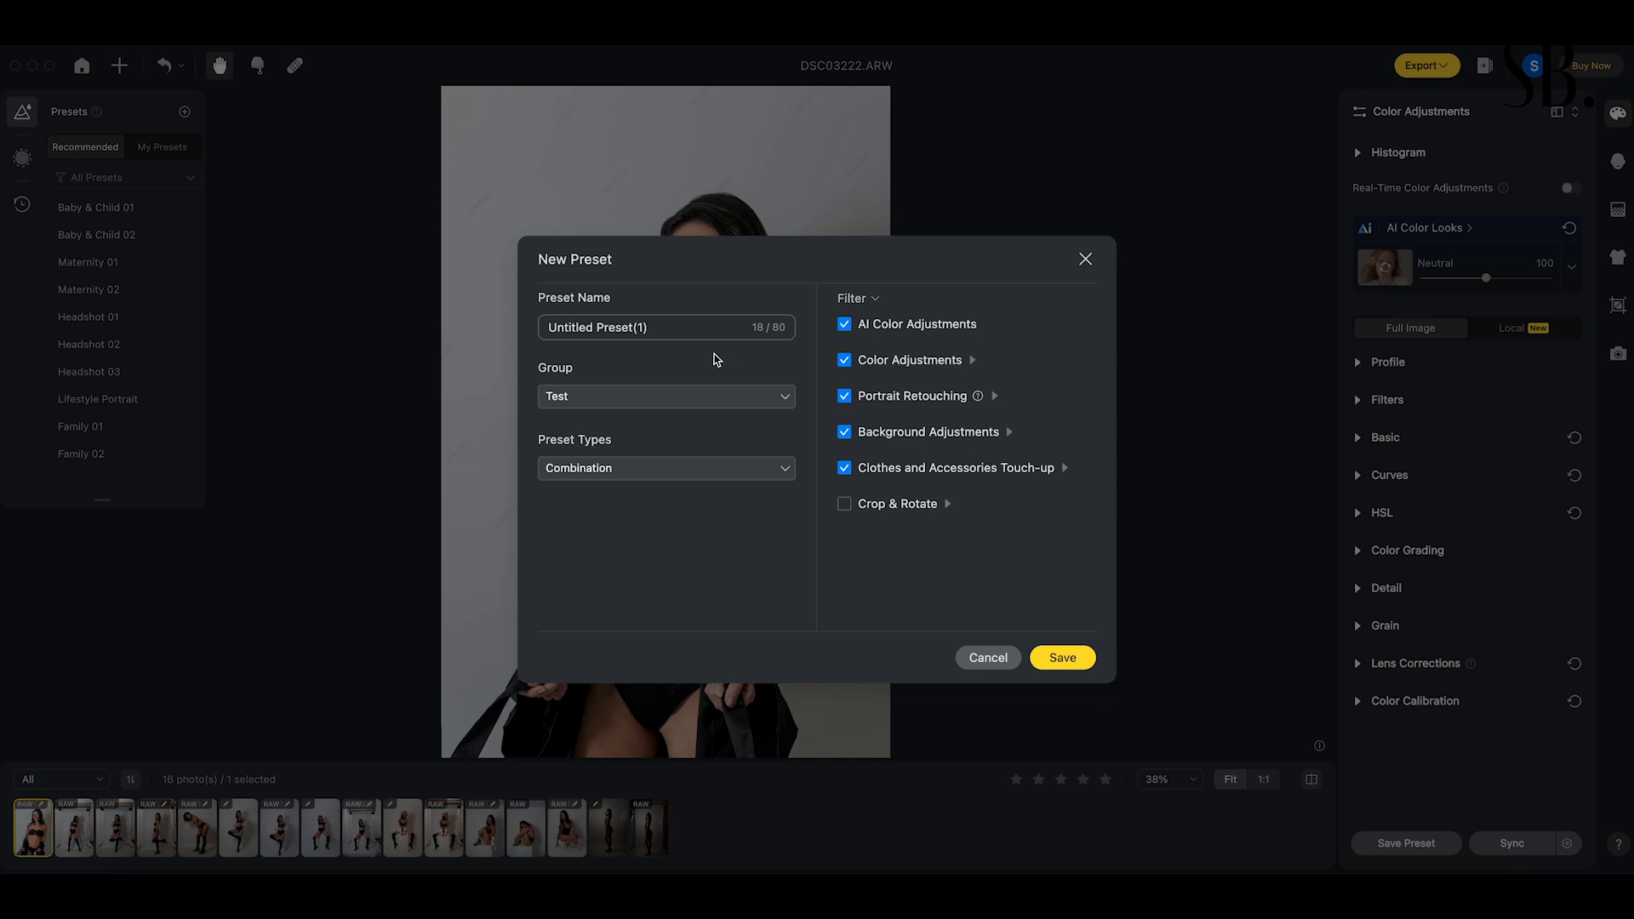
pyautogui.click(671, 324)
pyautogui.tripleClick(671, 324)
pyautogui.click(672, 324)
pyautogui.tripleClick(671, 324)
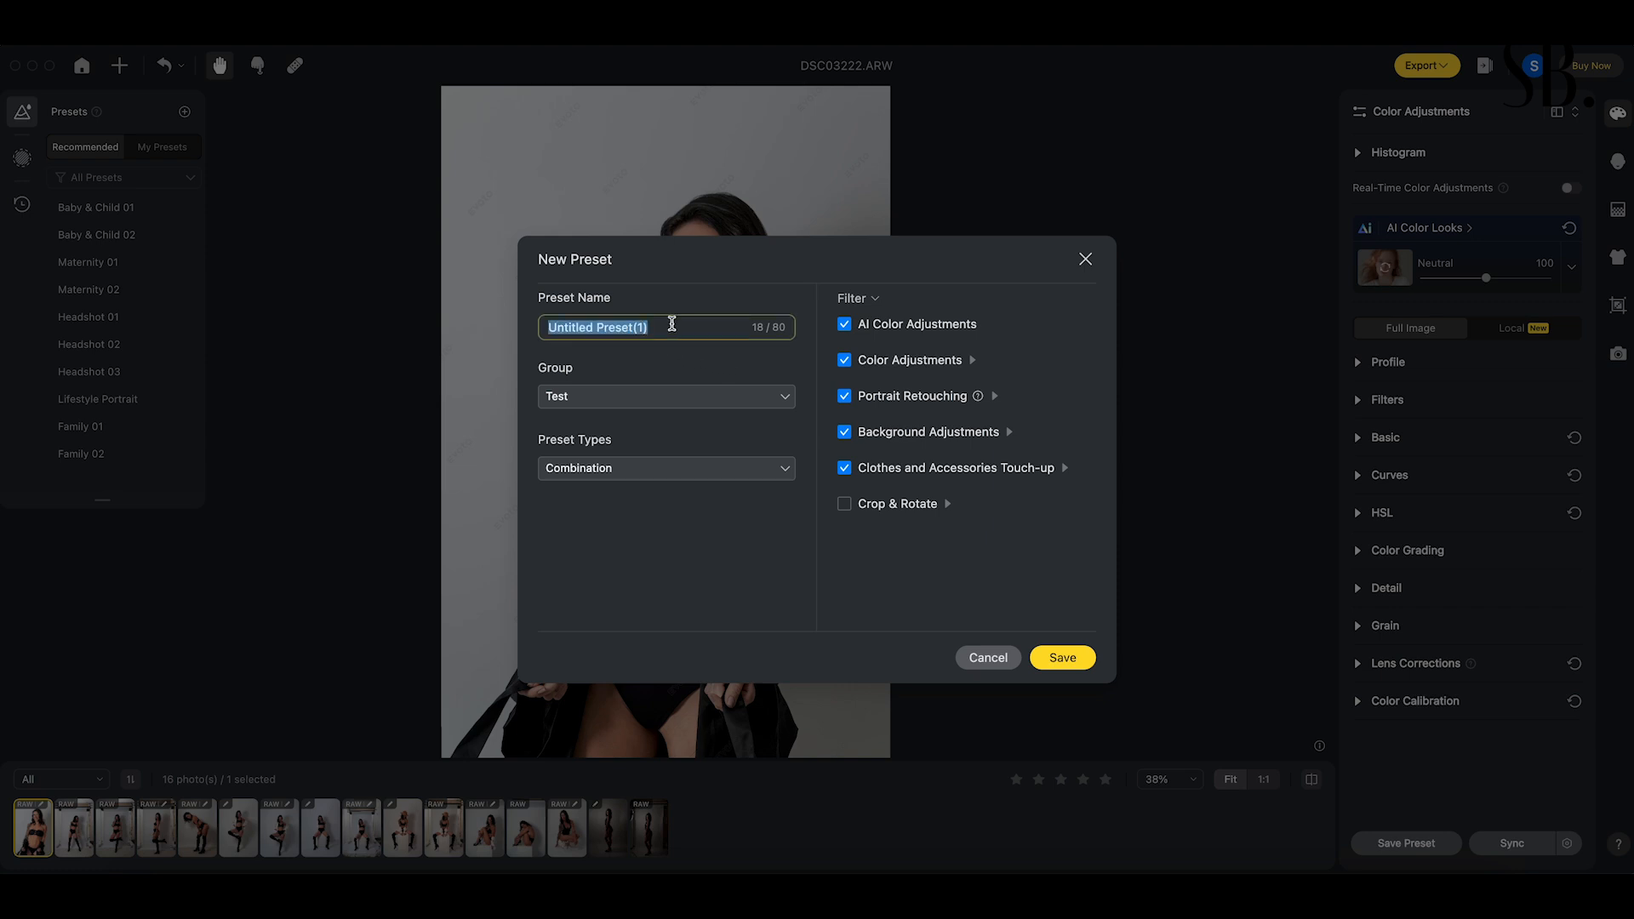
pyautogui.write('Fitness')
# - Check the group and type options, and save the preset in the Test group as a Combination preset
pyautogui.click(737, 399)
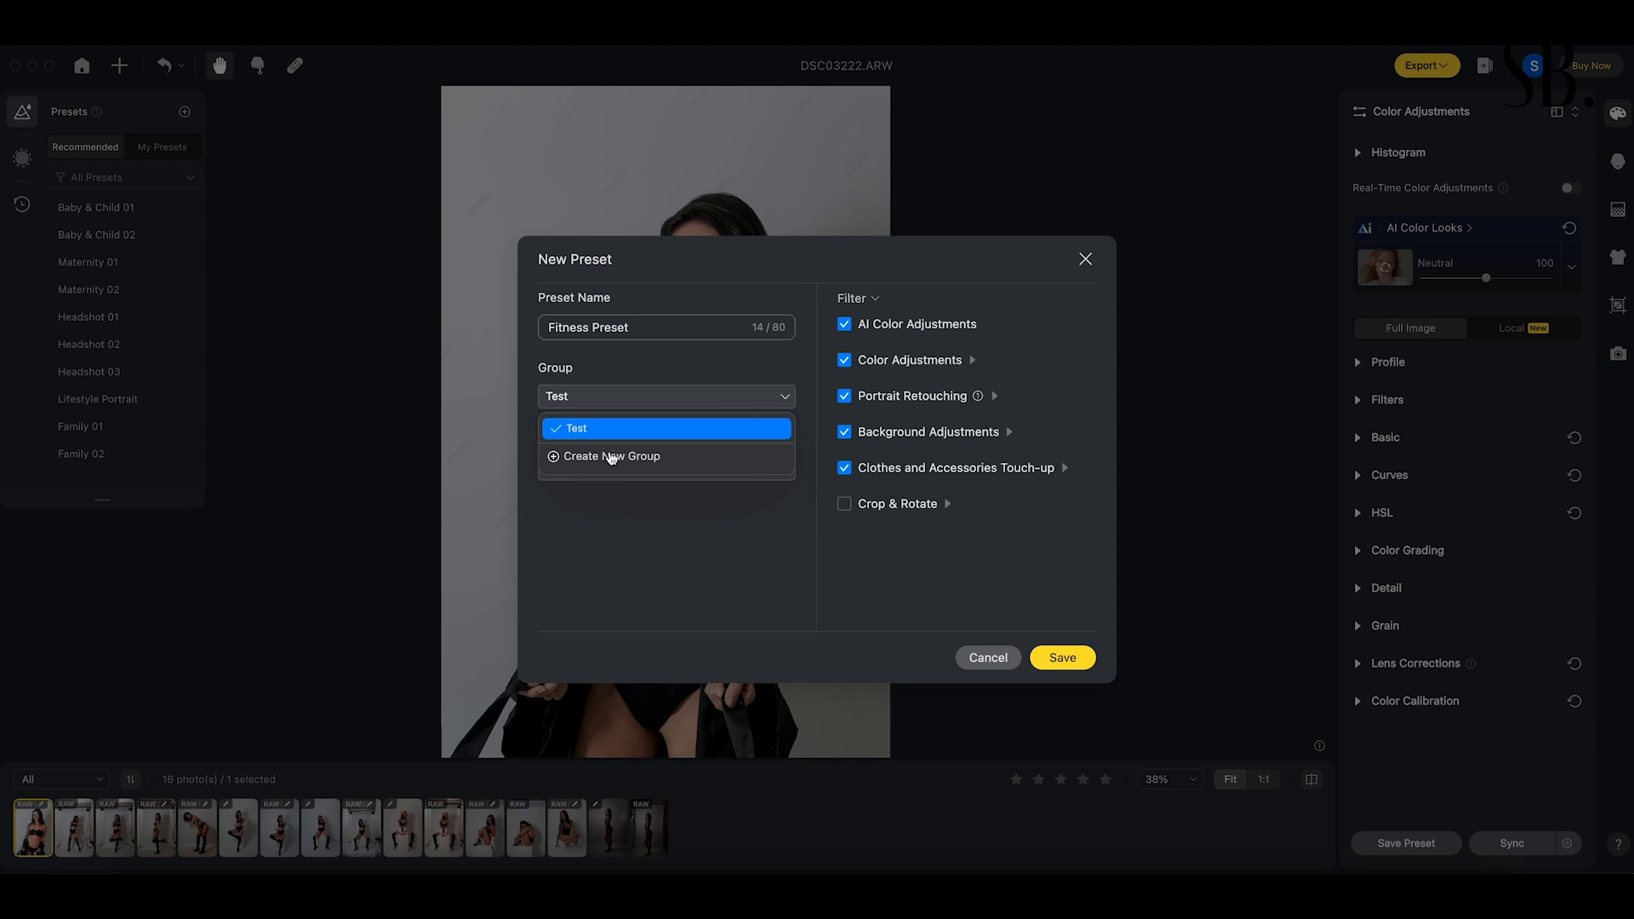
pyautogui.click(665, 366)
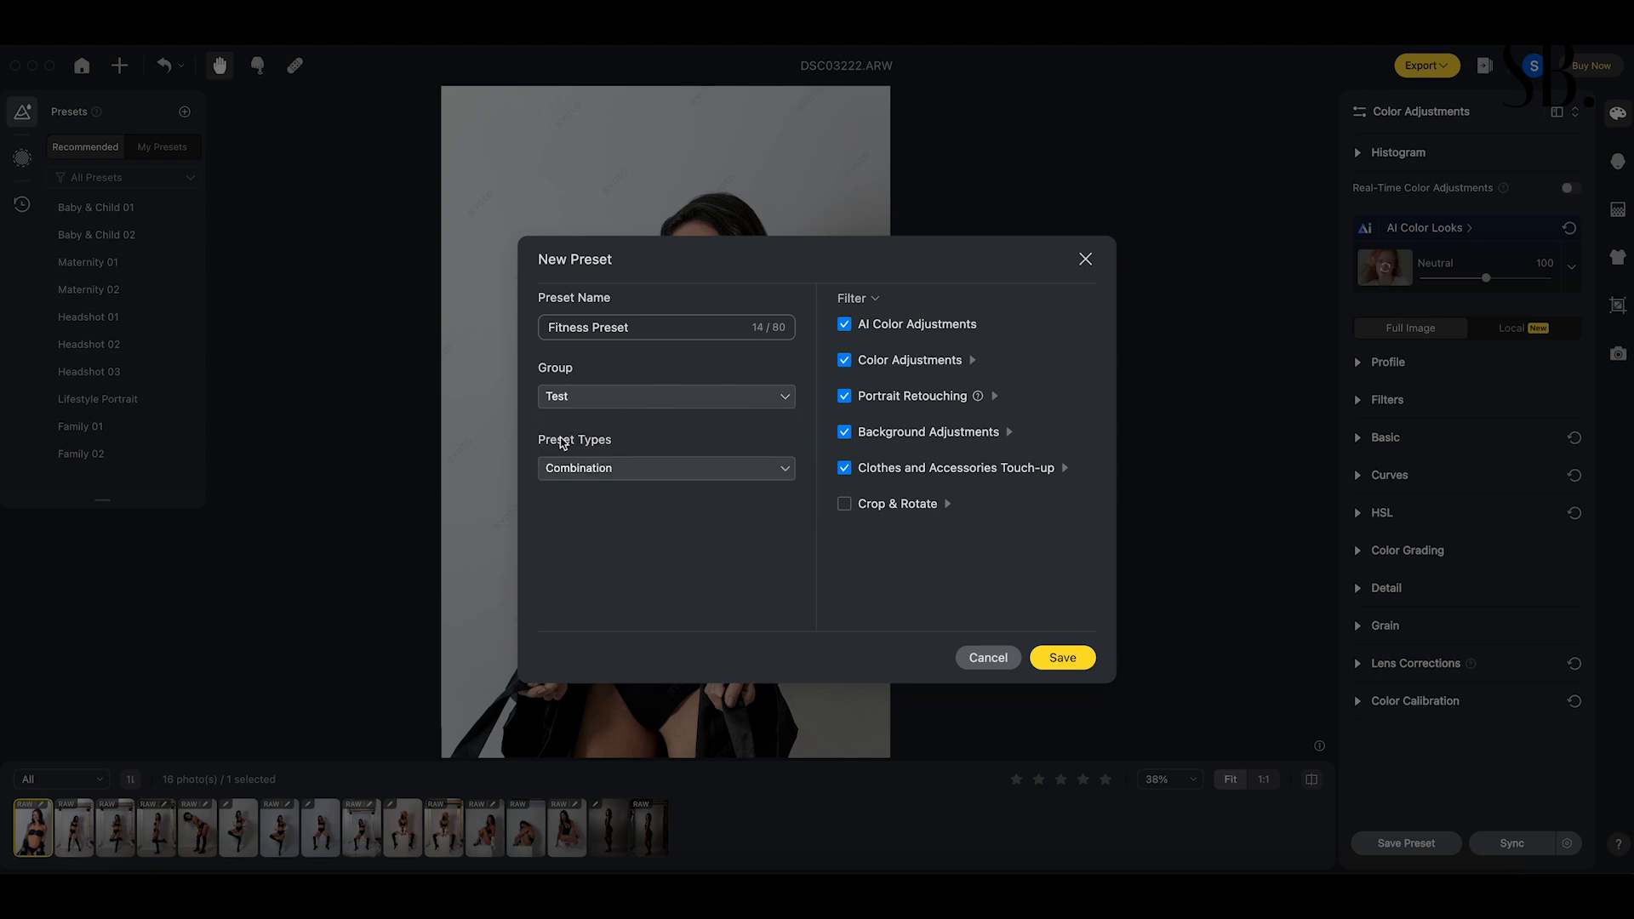
pyautogui.click(690, 465)
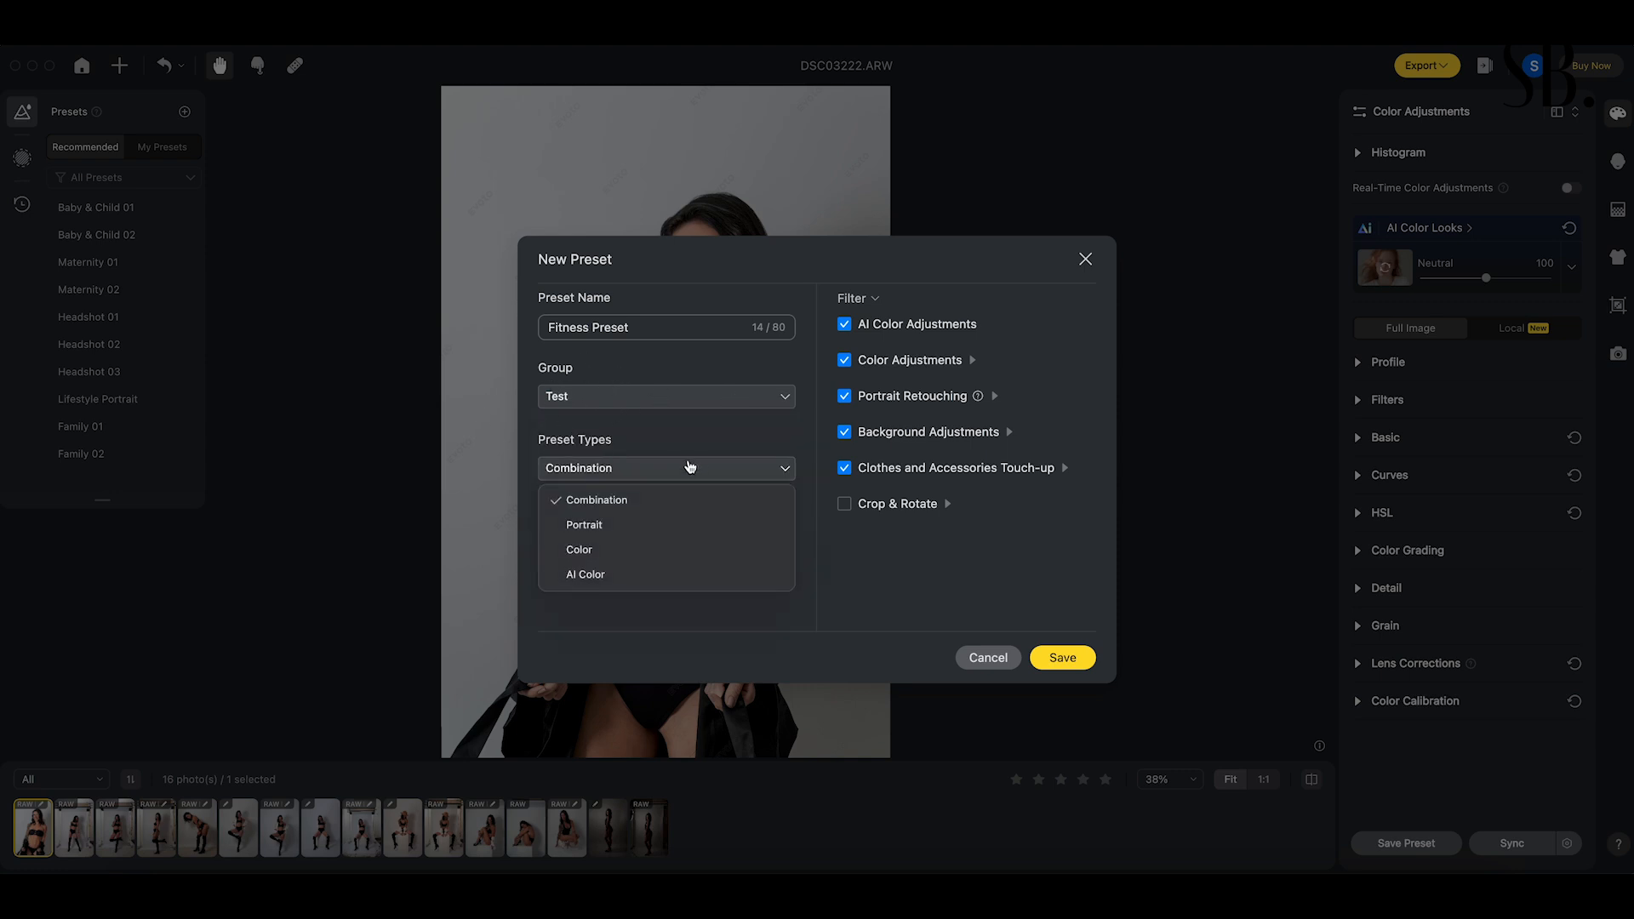
pyautogui.click(690, 470)
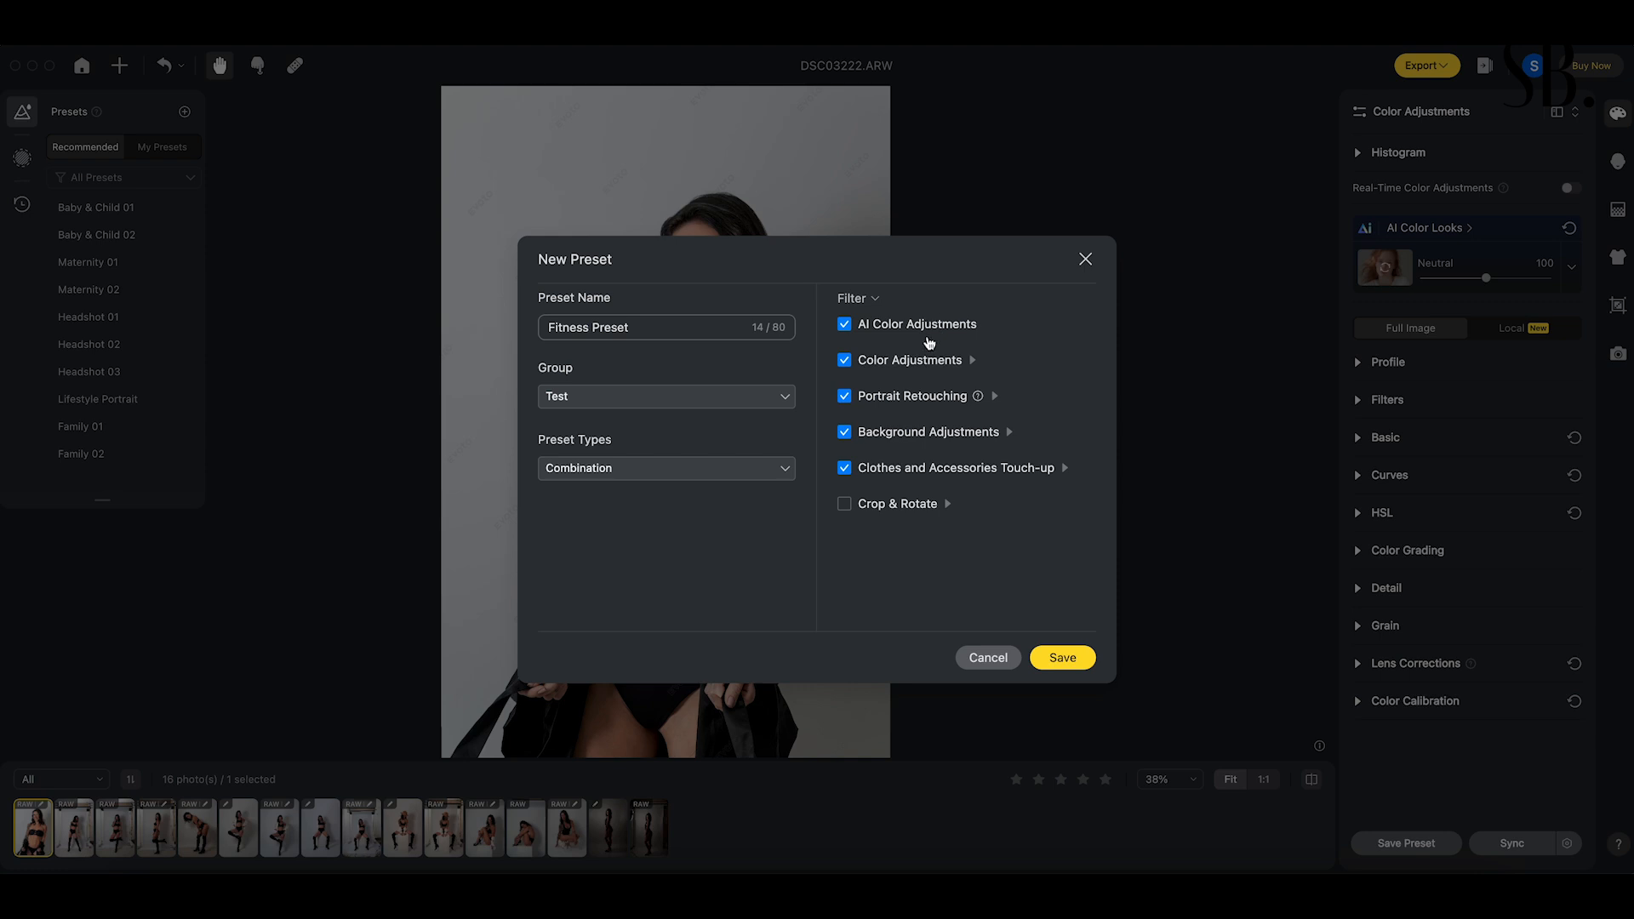
pyautogui.click(1064, 662)
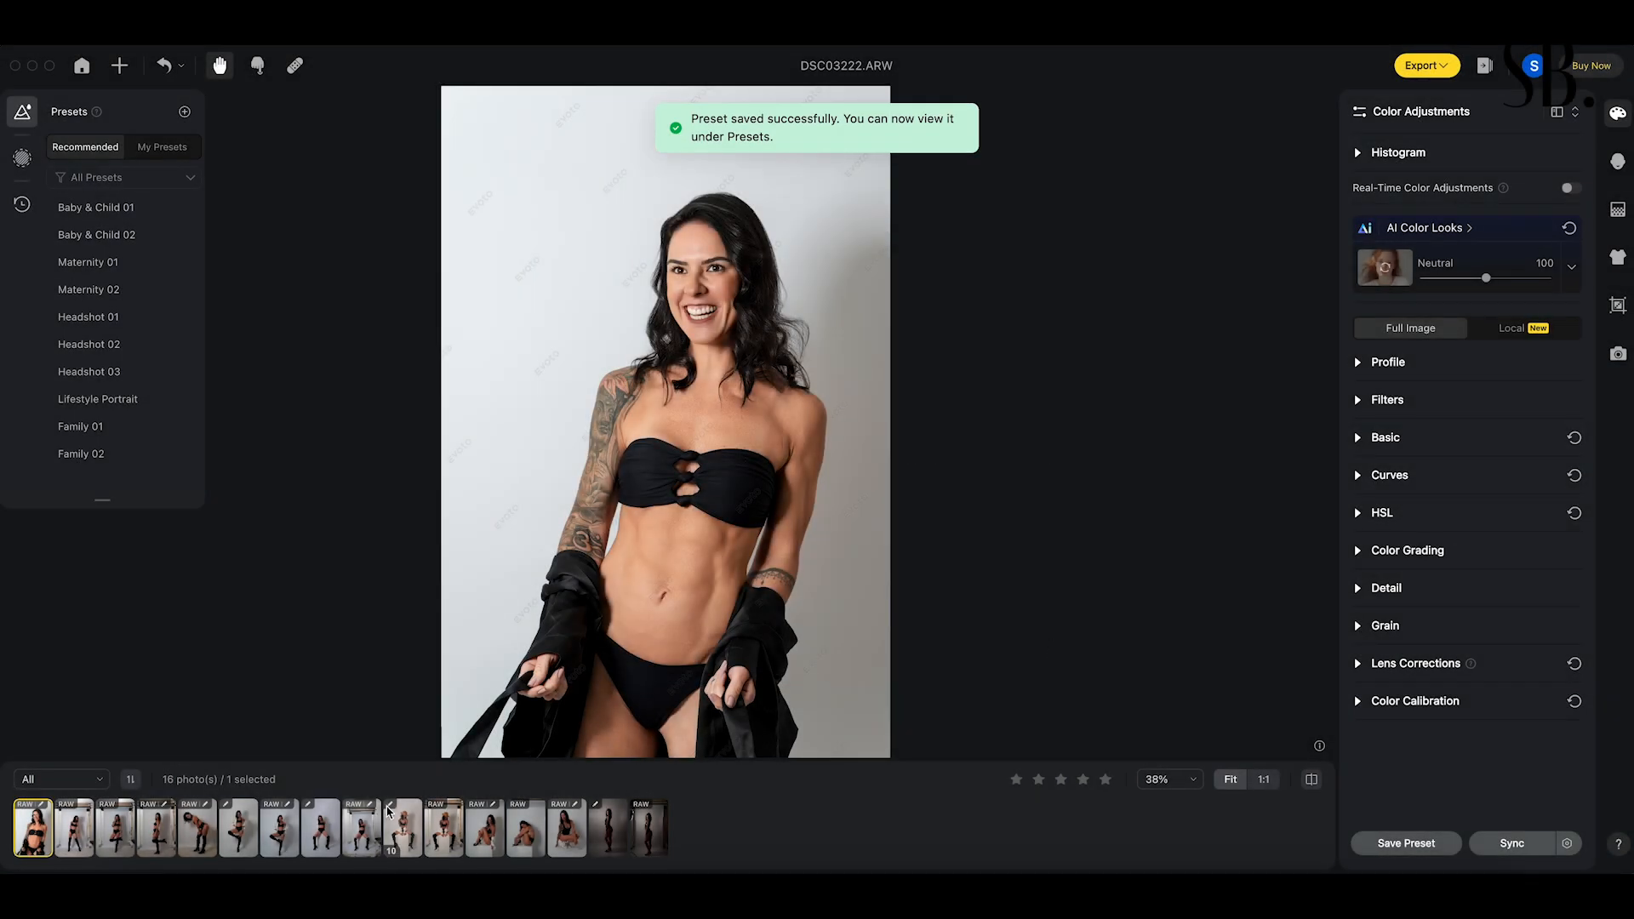
# - Apply Fitness Preset from the Test group to DSC03482-Edit.tif and compare the photo with DSC03222.ARW
pyautogui.click(238, 827)
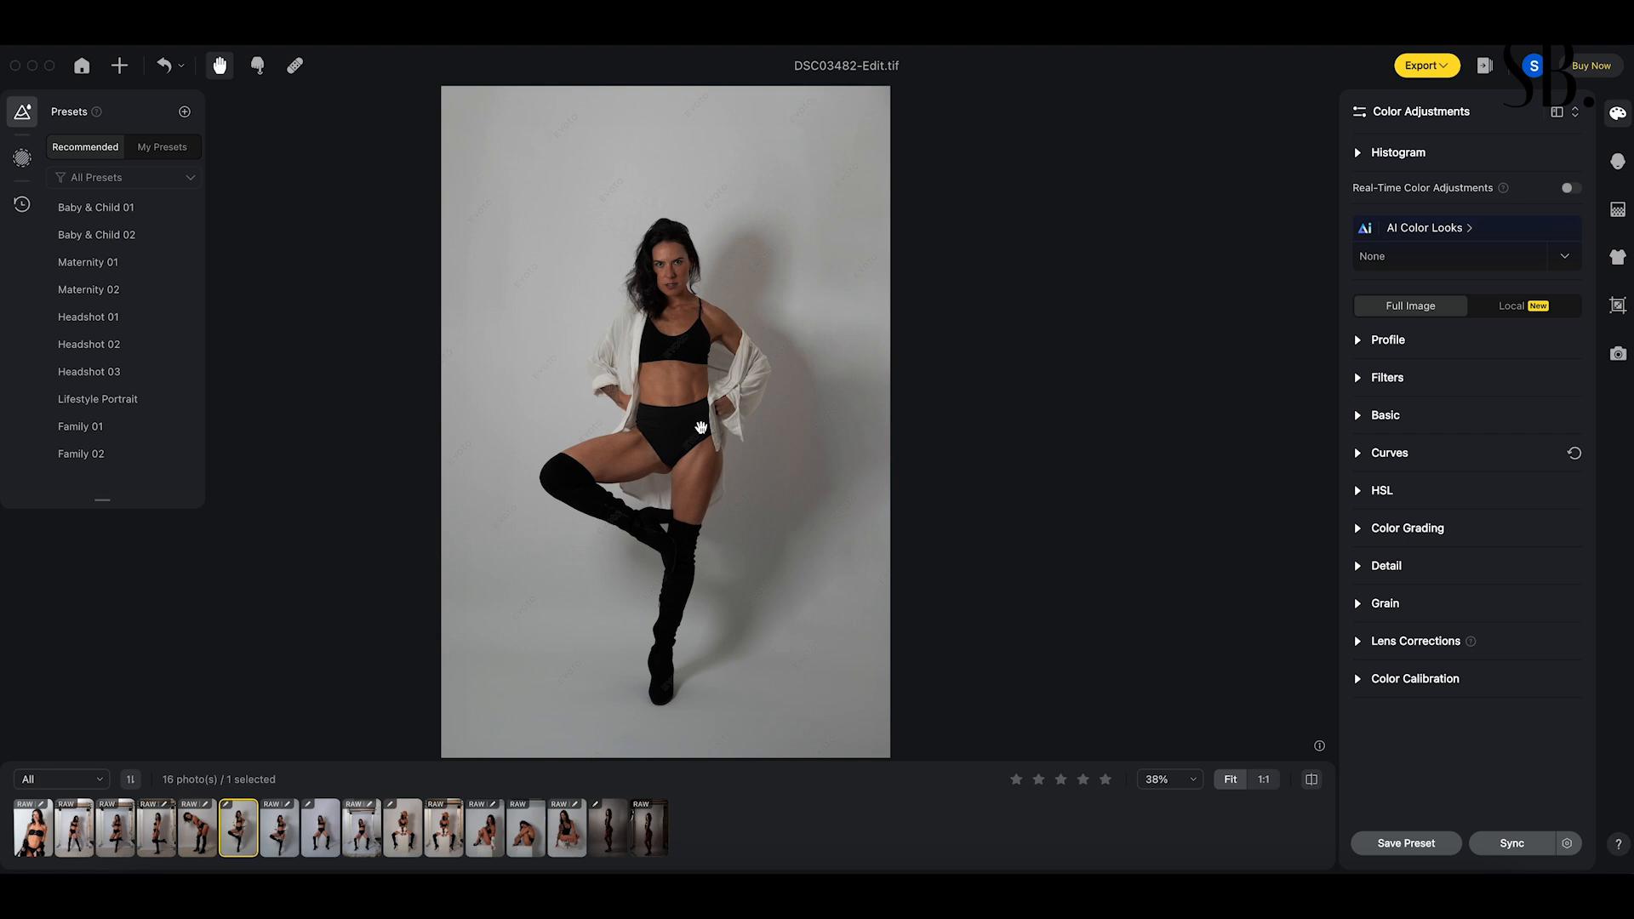
pyautogui.click(176, 150)
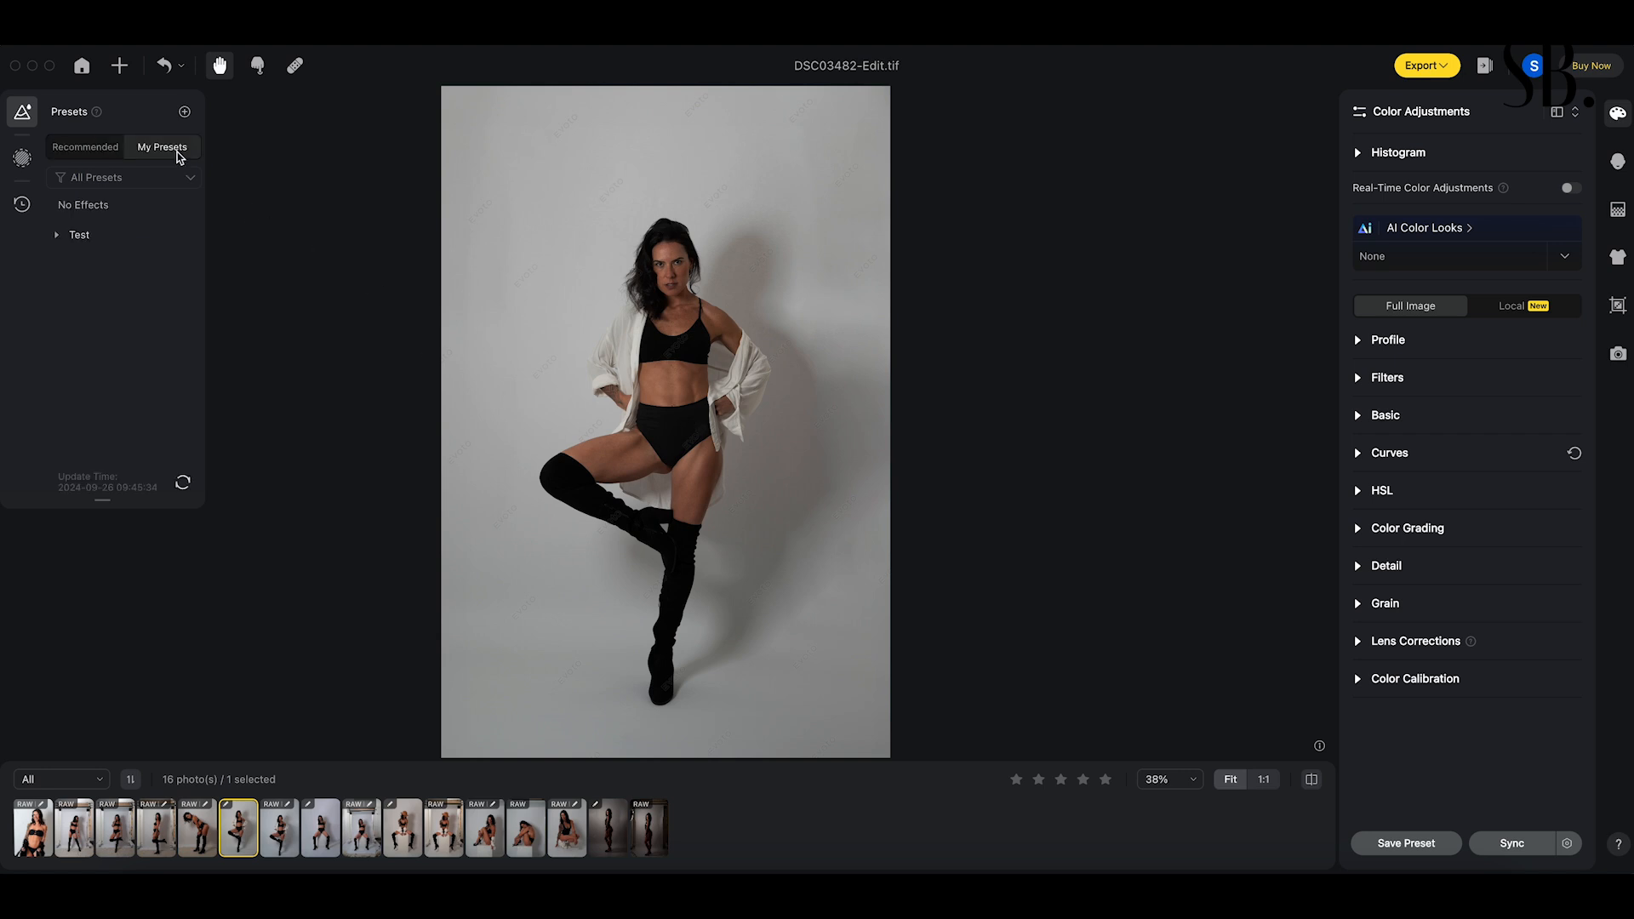
pyautogui.click(57, 236)
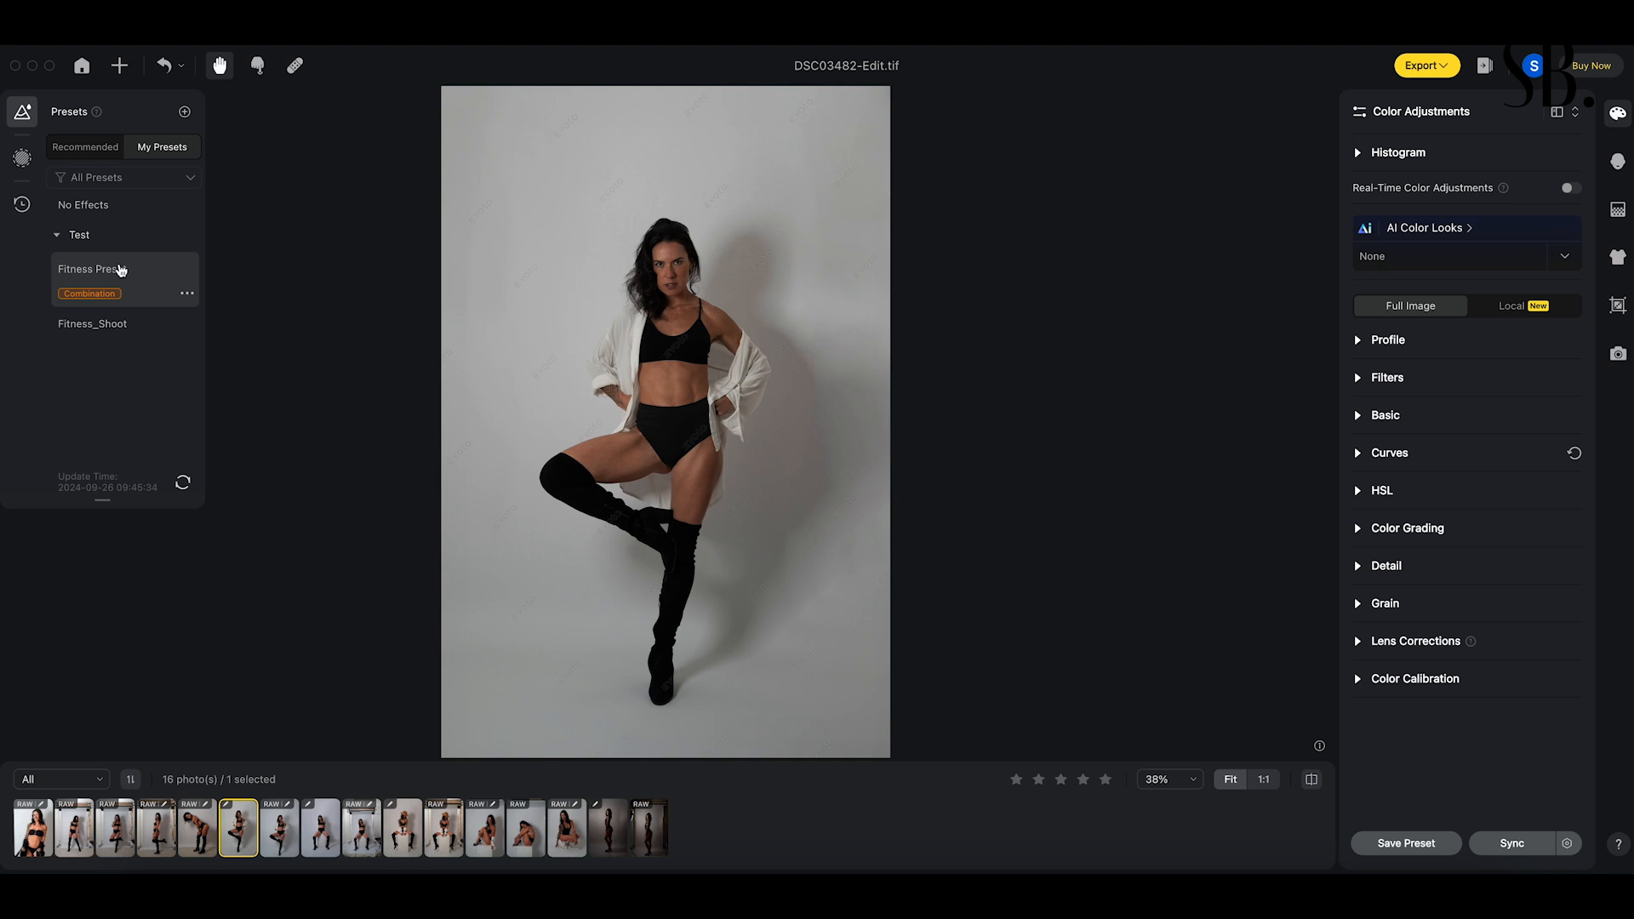
pyautogui.click(121, 270)
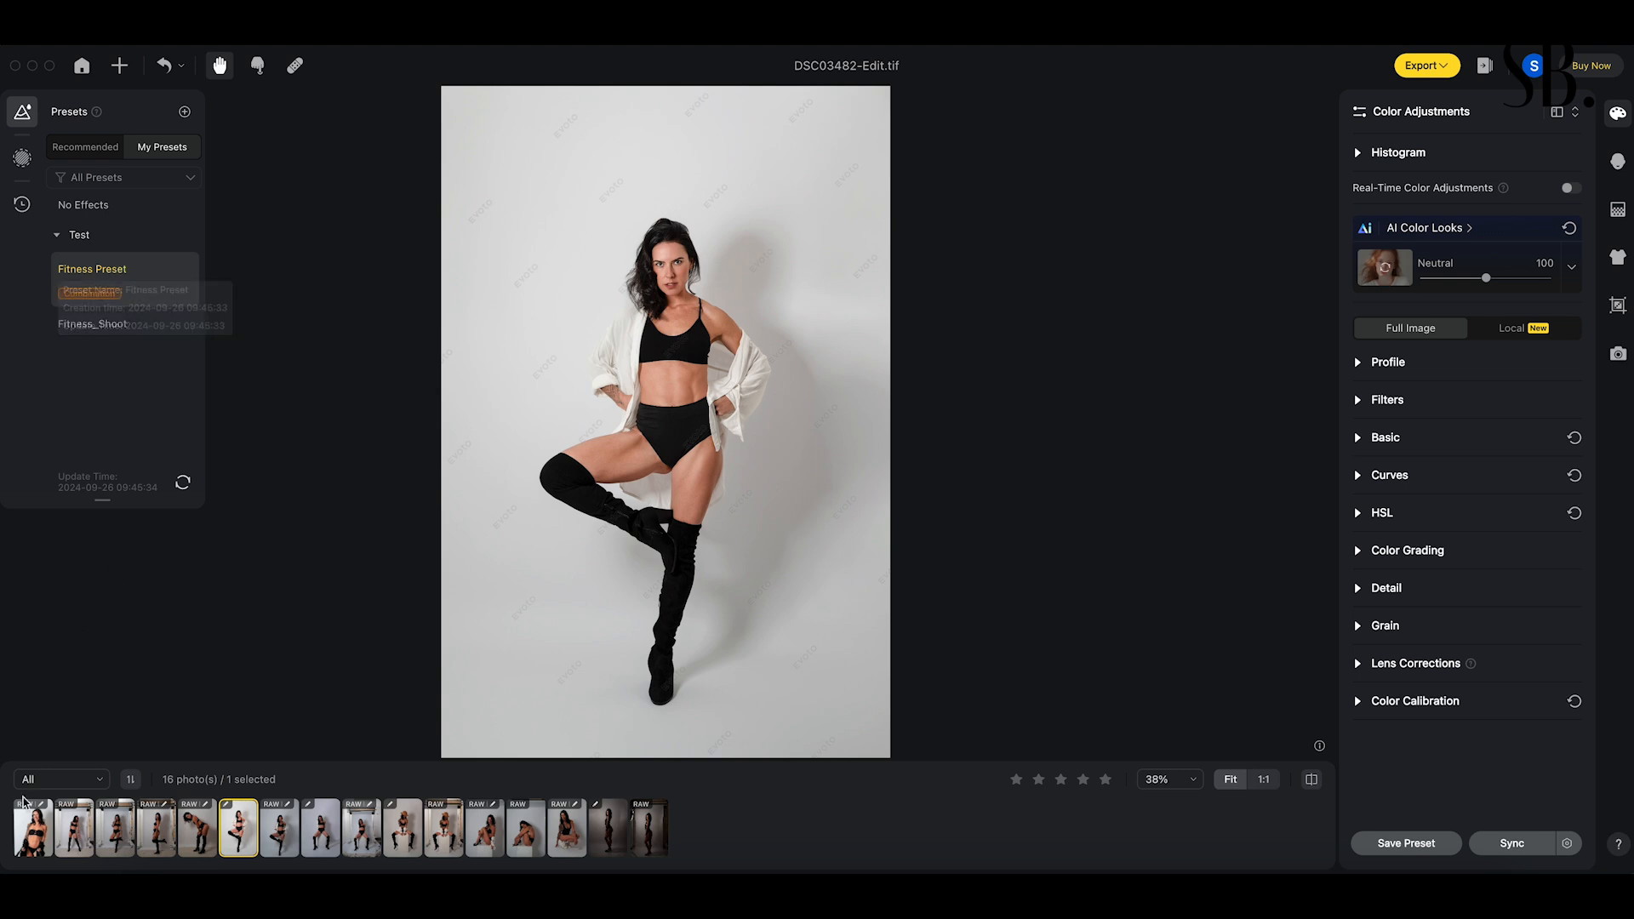
pyautogui.click(24, 828)
pyautogui.click(240, 830)
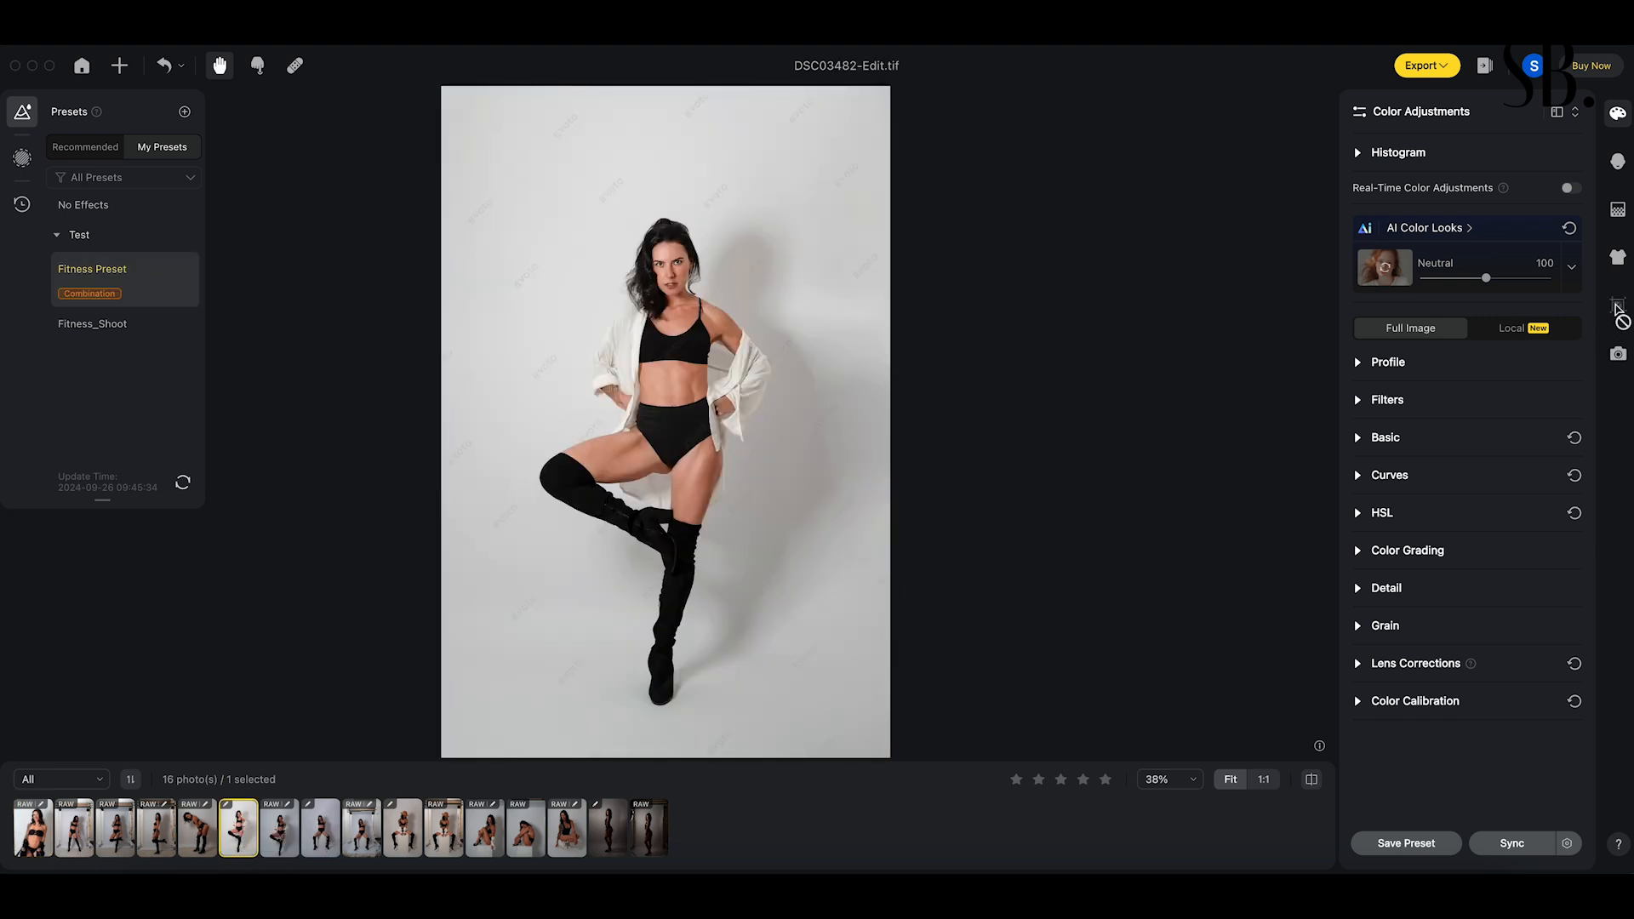
# - Crop DSC03482-Edit.tif slightly in from its upper-right corner at a fixed ratio, and compare it with DSC03222.ARW
pyautogui.click(1618, 844)
pyautogui.click(930, 530)
pyautogui.click(1618, 165)
pyautogui.click(1618, 305)
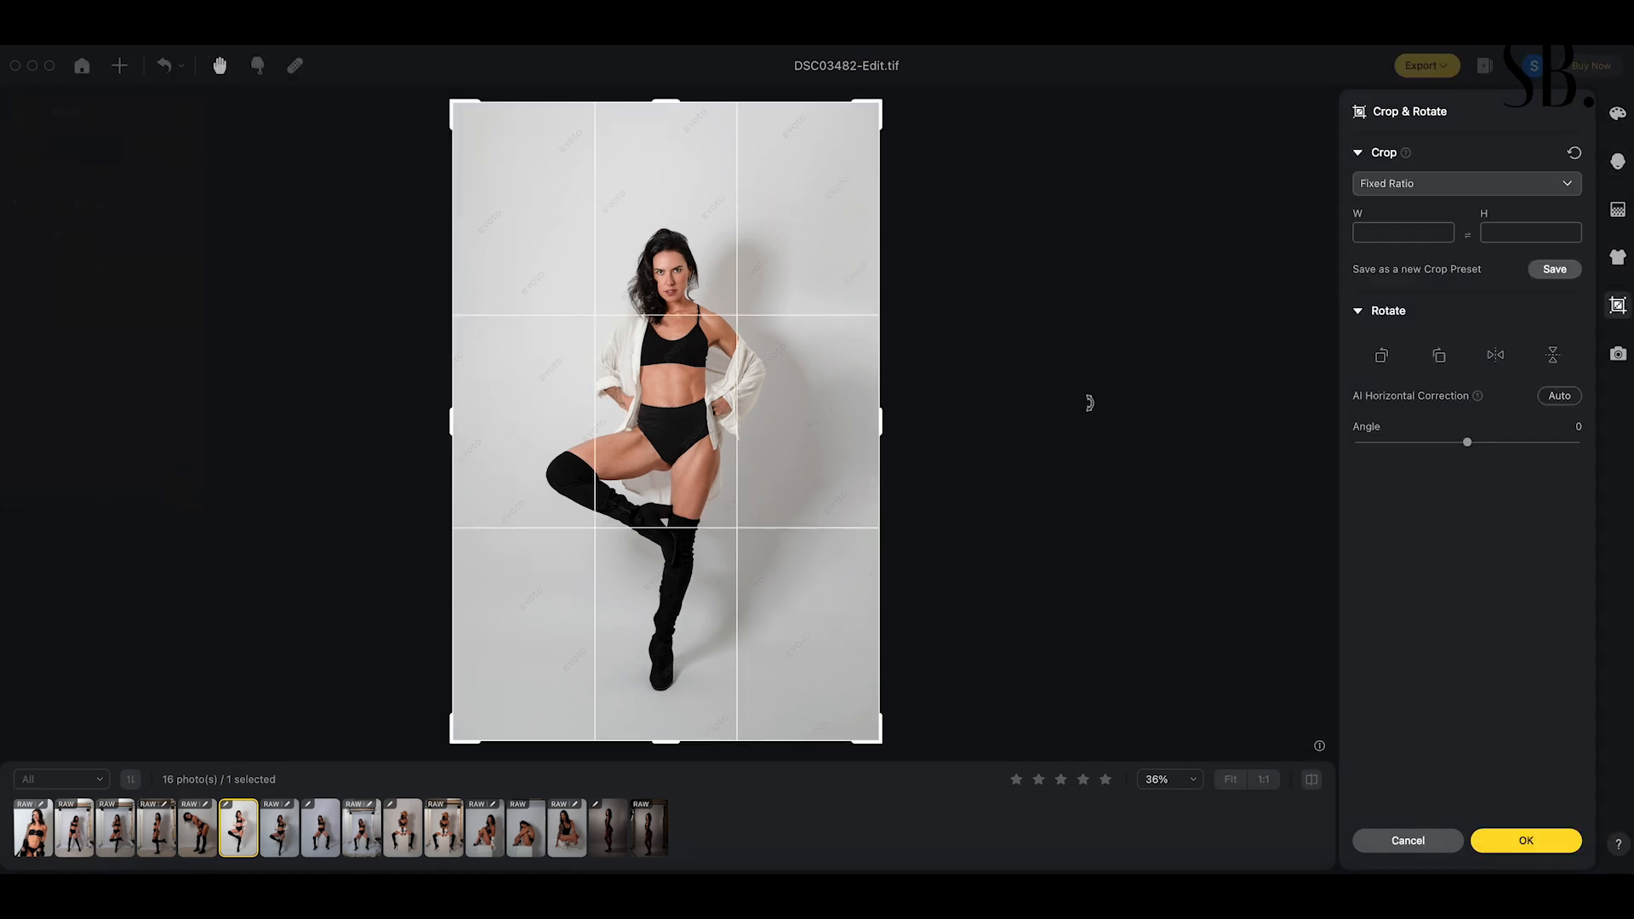
pyautogui.moveTo(883, 103); pyautogui.dragTo(878, 109)
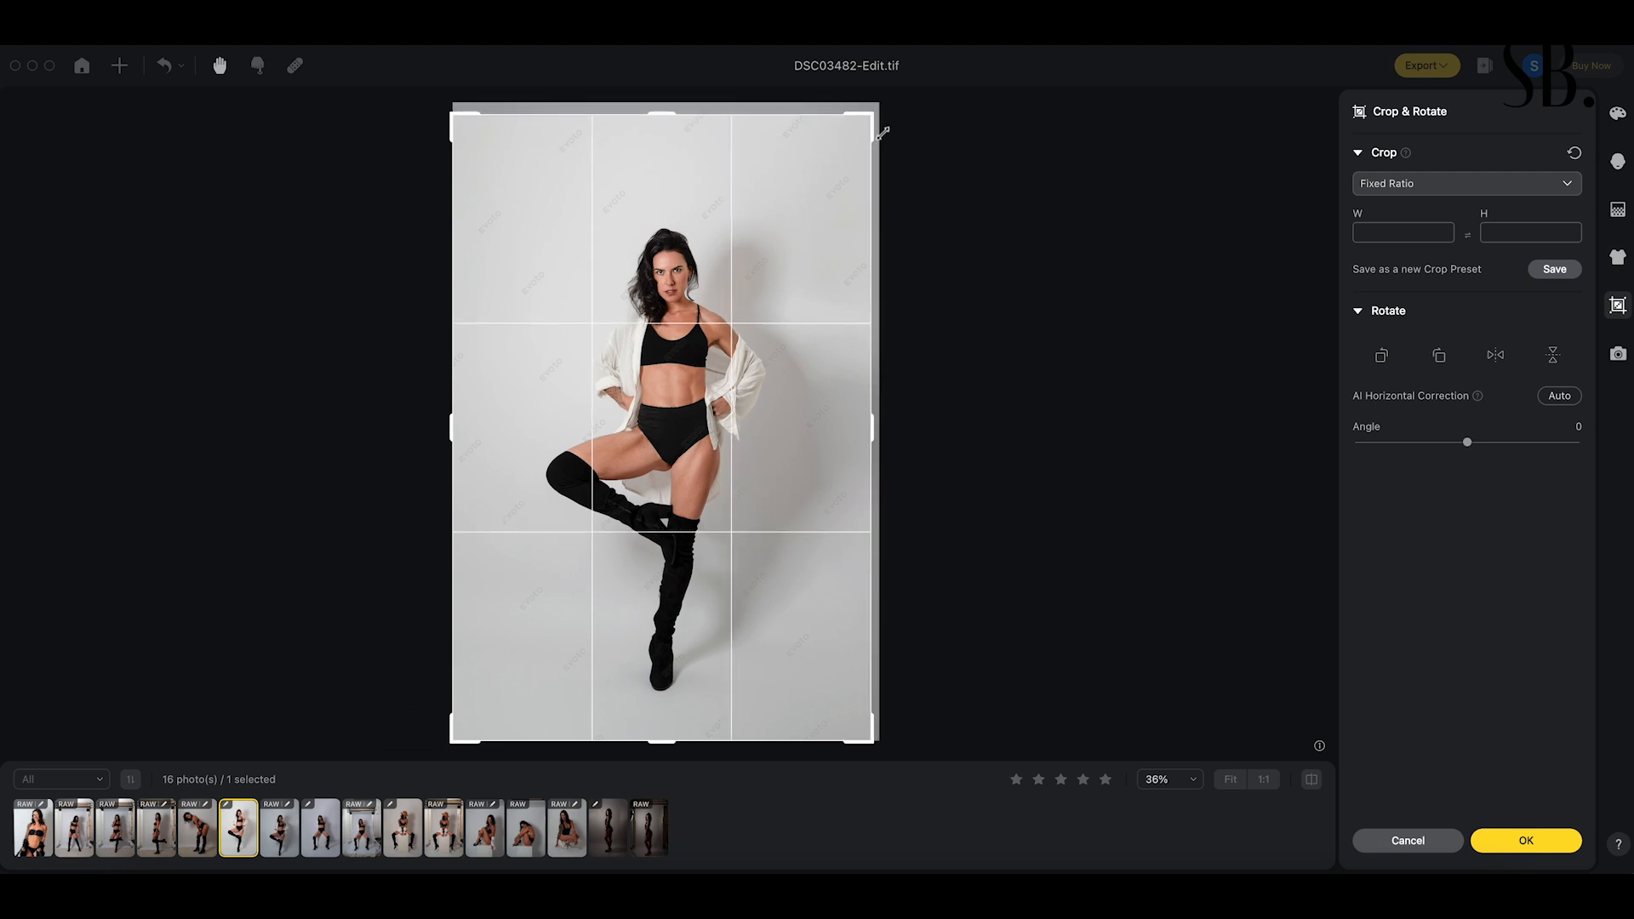
pyautogui.click(1514, 830)
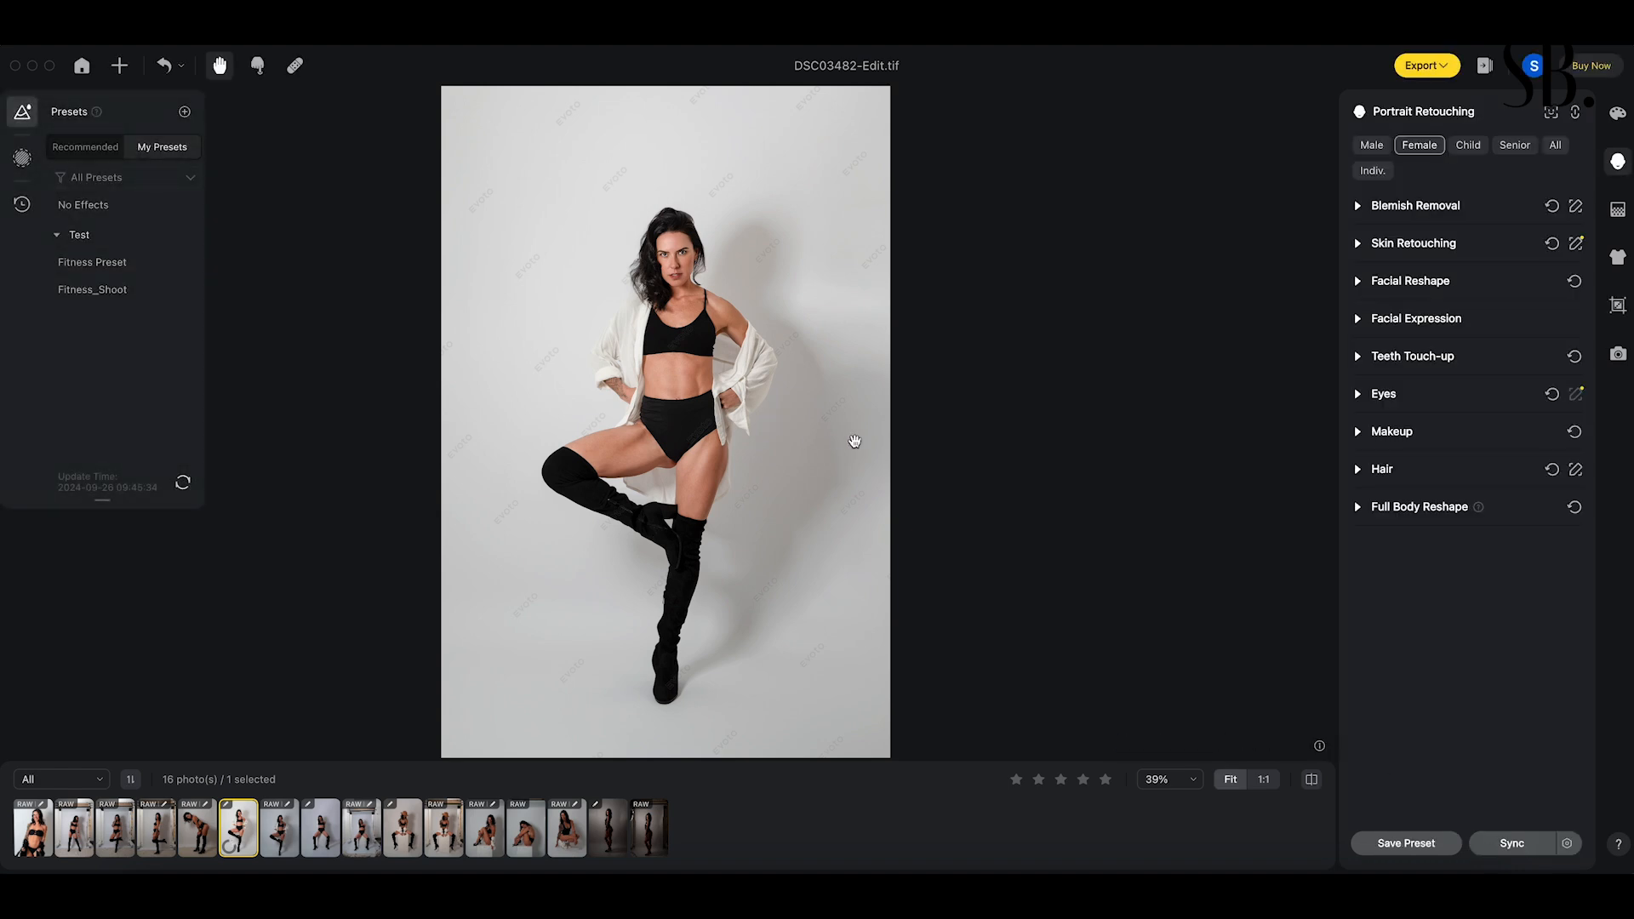
pyautogui.click(38, 844)
pyautogui.click(239, 830)
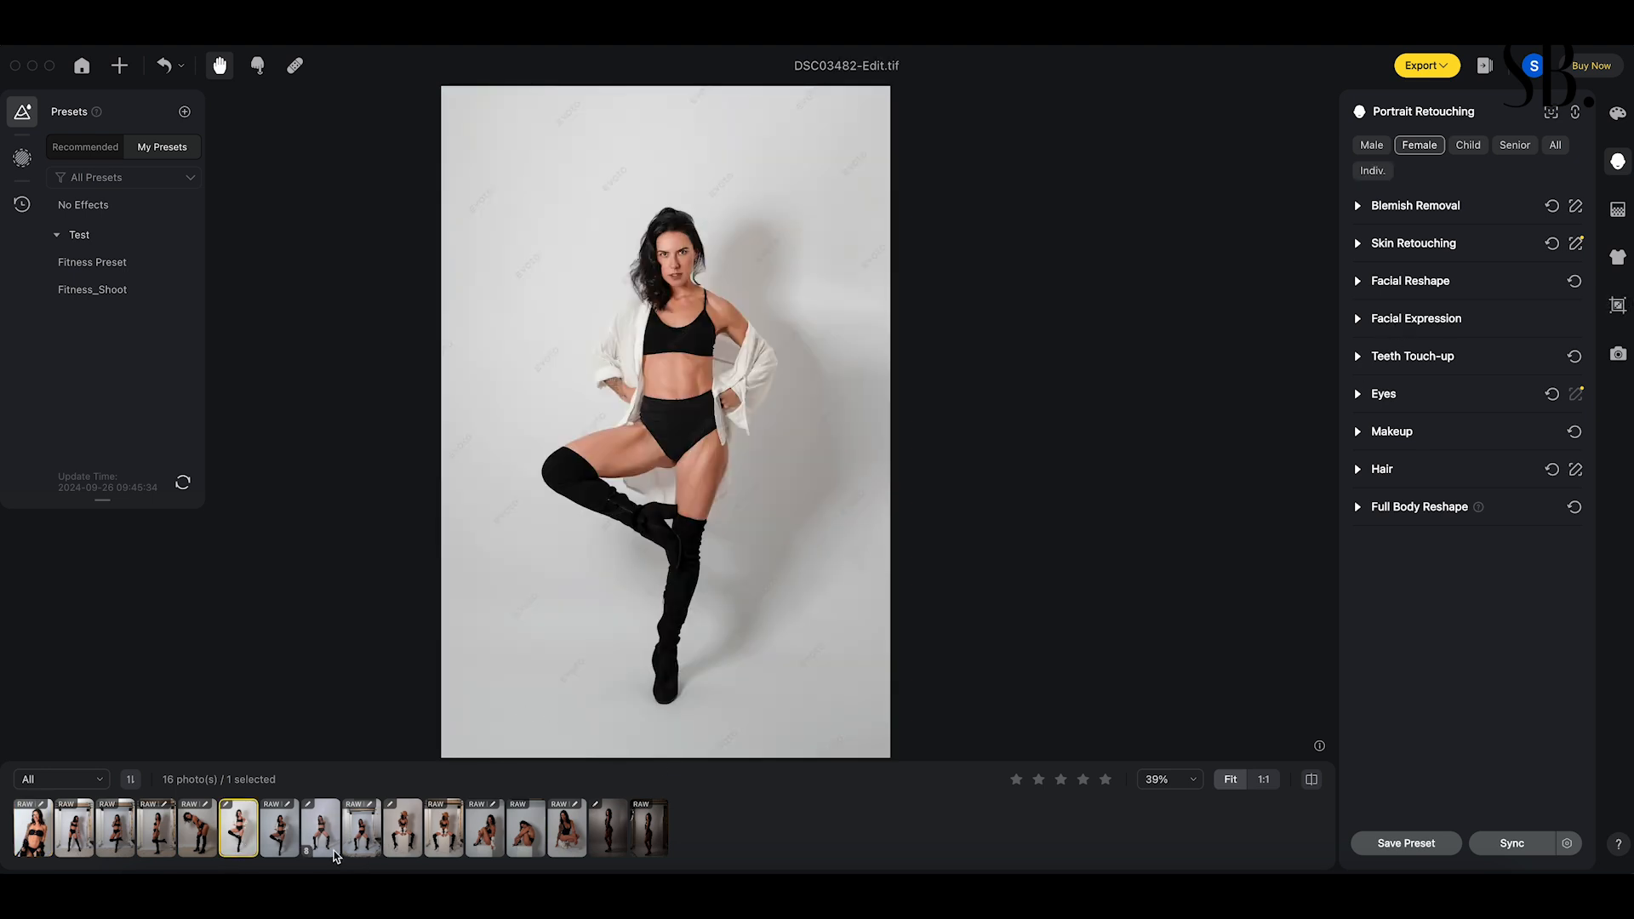
# - Apply Fitness Preset to DSC03487-Edit.tif
pyautogui.click(280, 834)
pyautogui.click(327, 823)
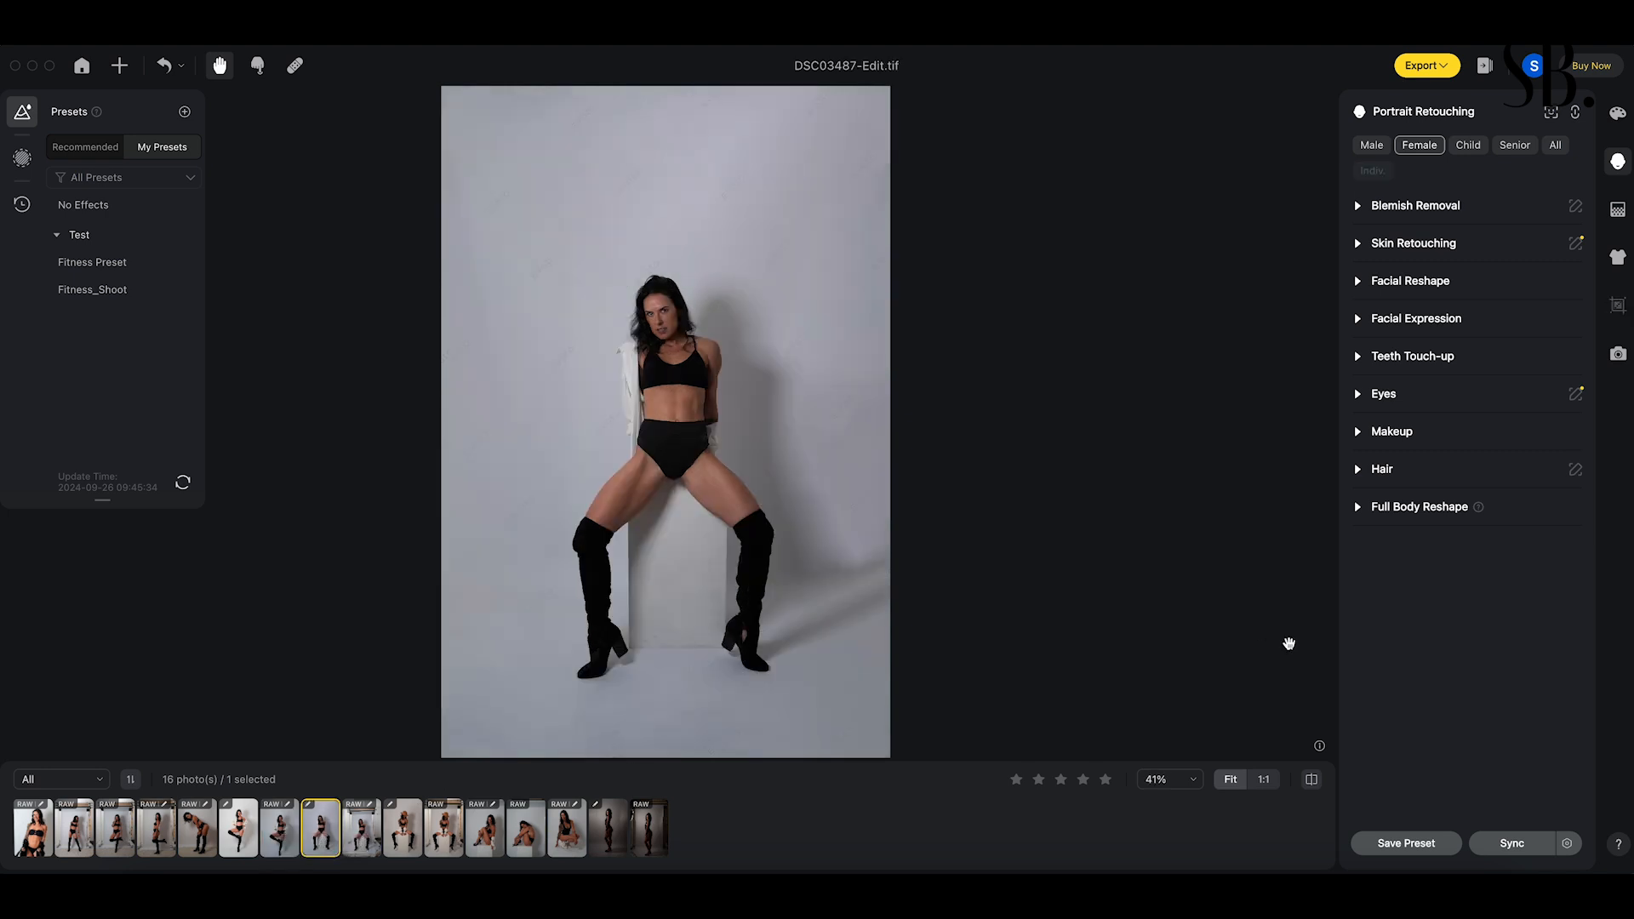
pyautogui.click(119, 269)
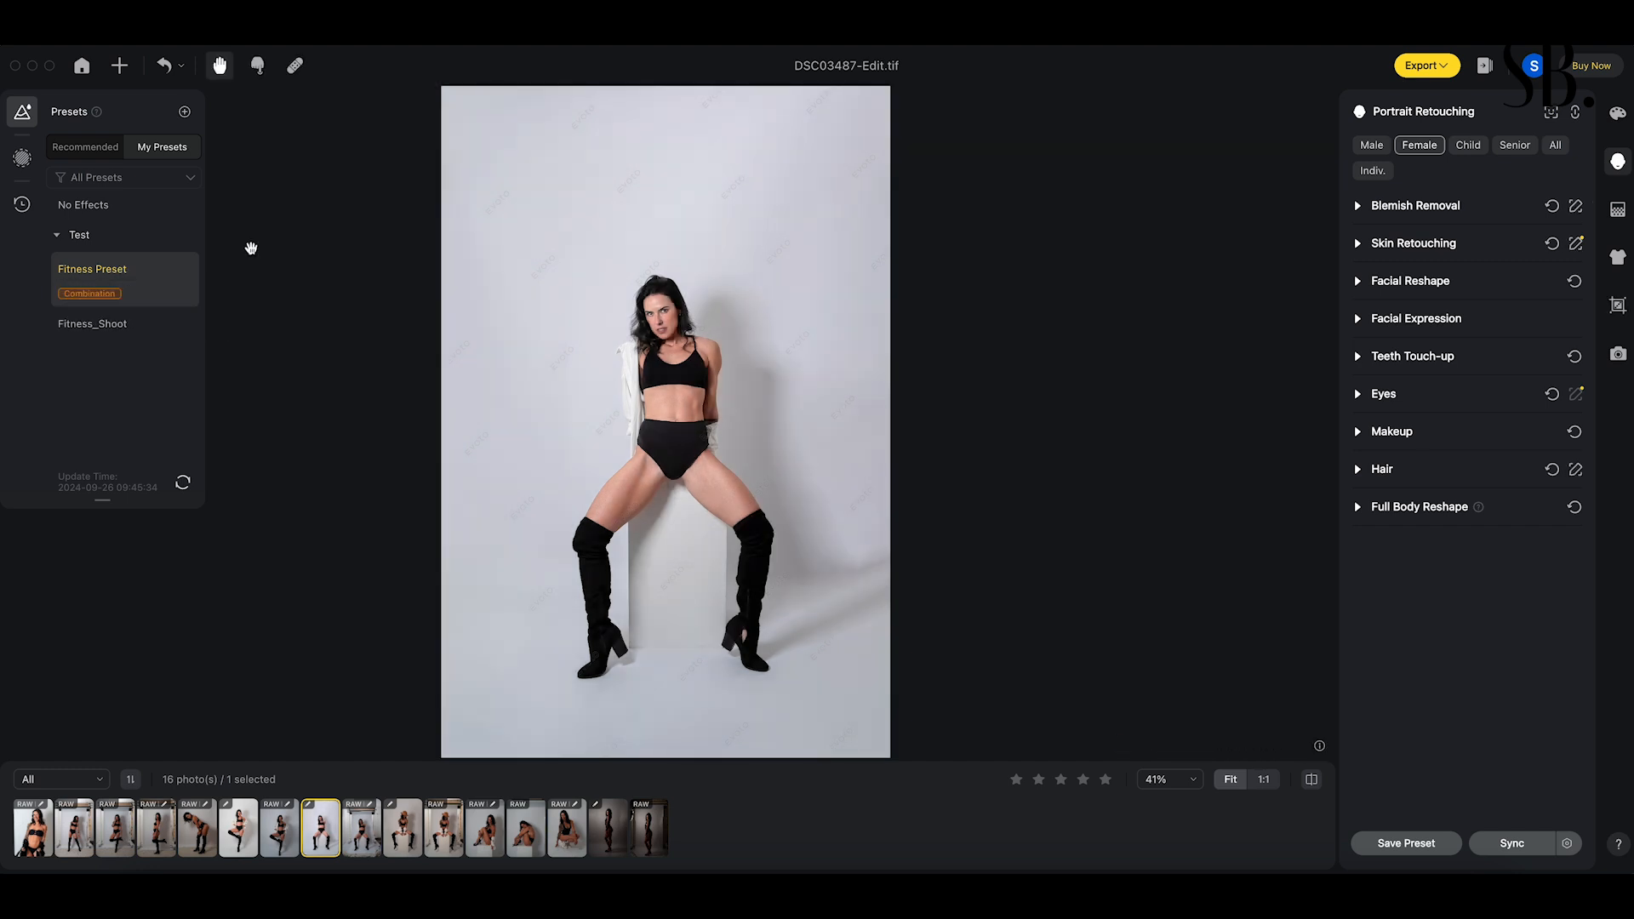
# - Rotate DSC03487-Edit.tif by 0.52, crop it slightly in from the upper corners, and apply the crop
pyautogui.click(1618, 305)
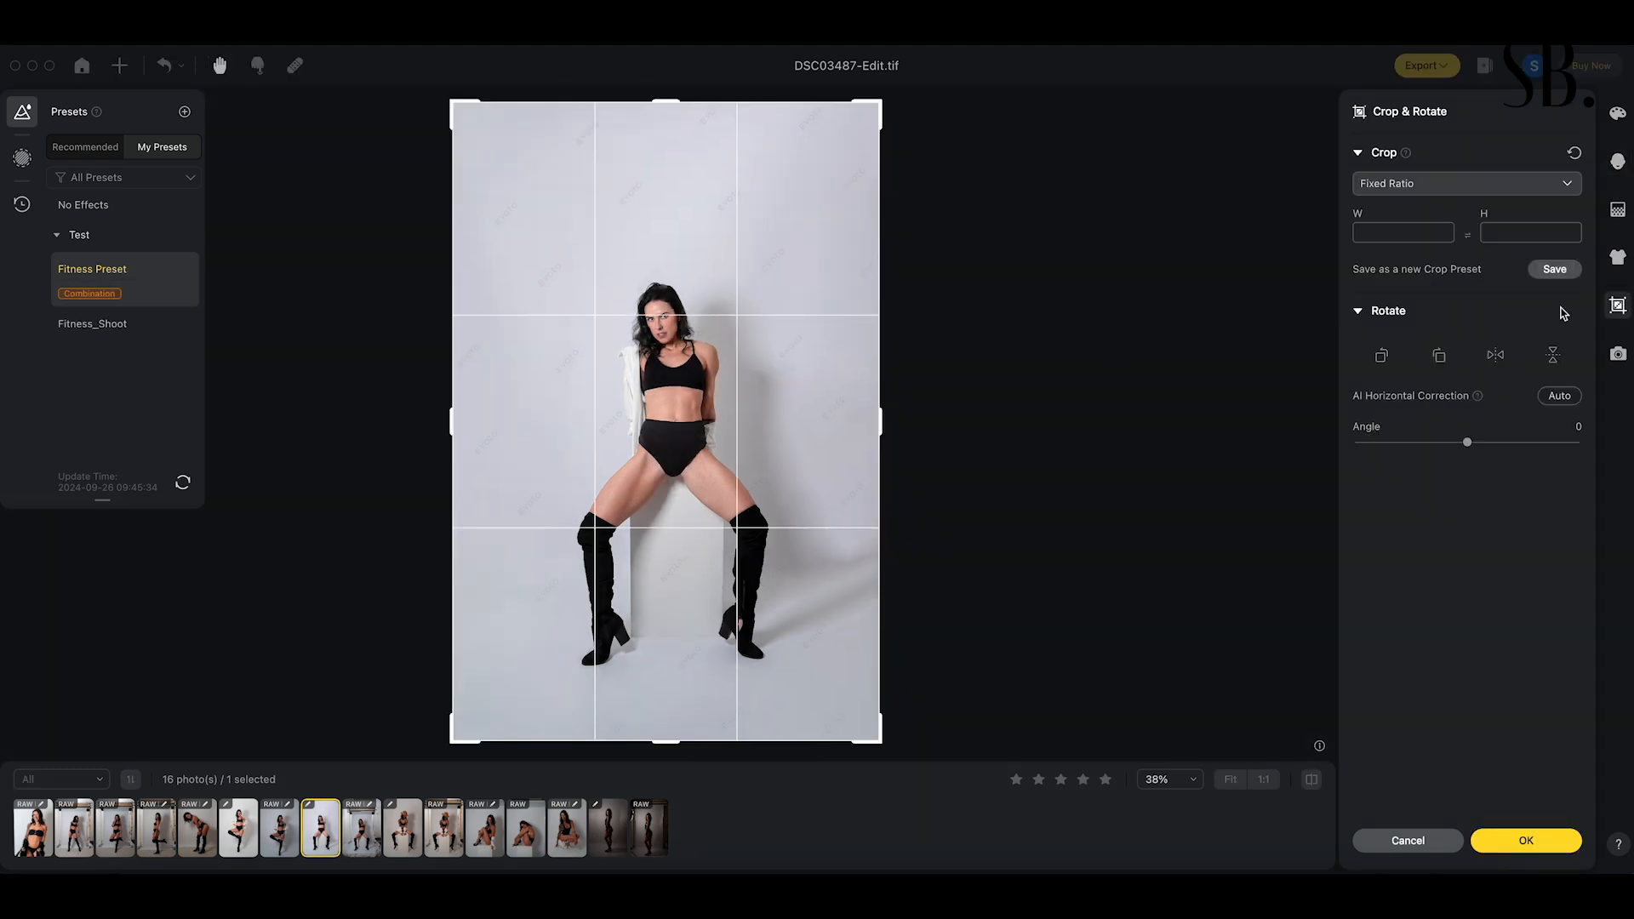
pyautogui.moveTo(896, 740); pyautogui.dragTo(898, 743)
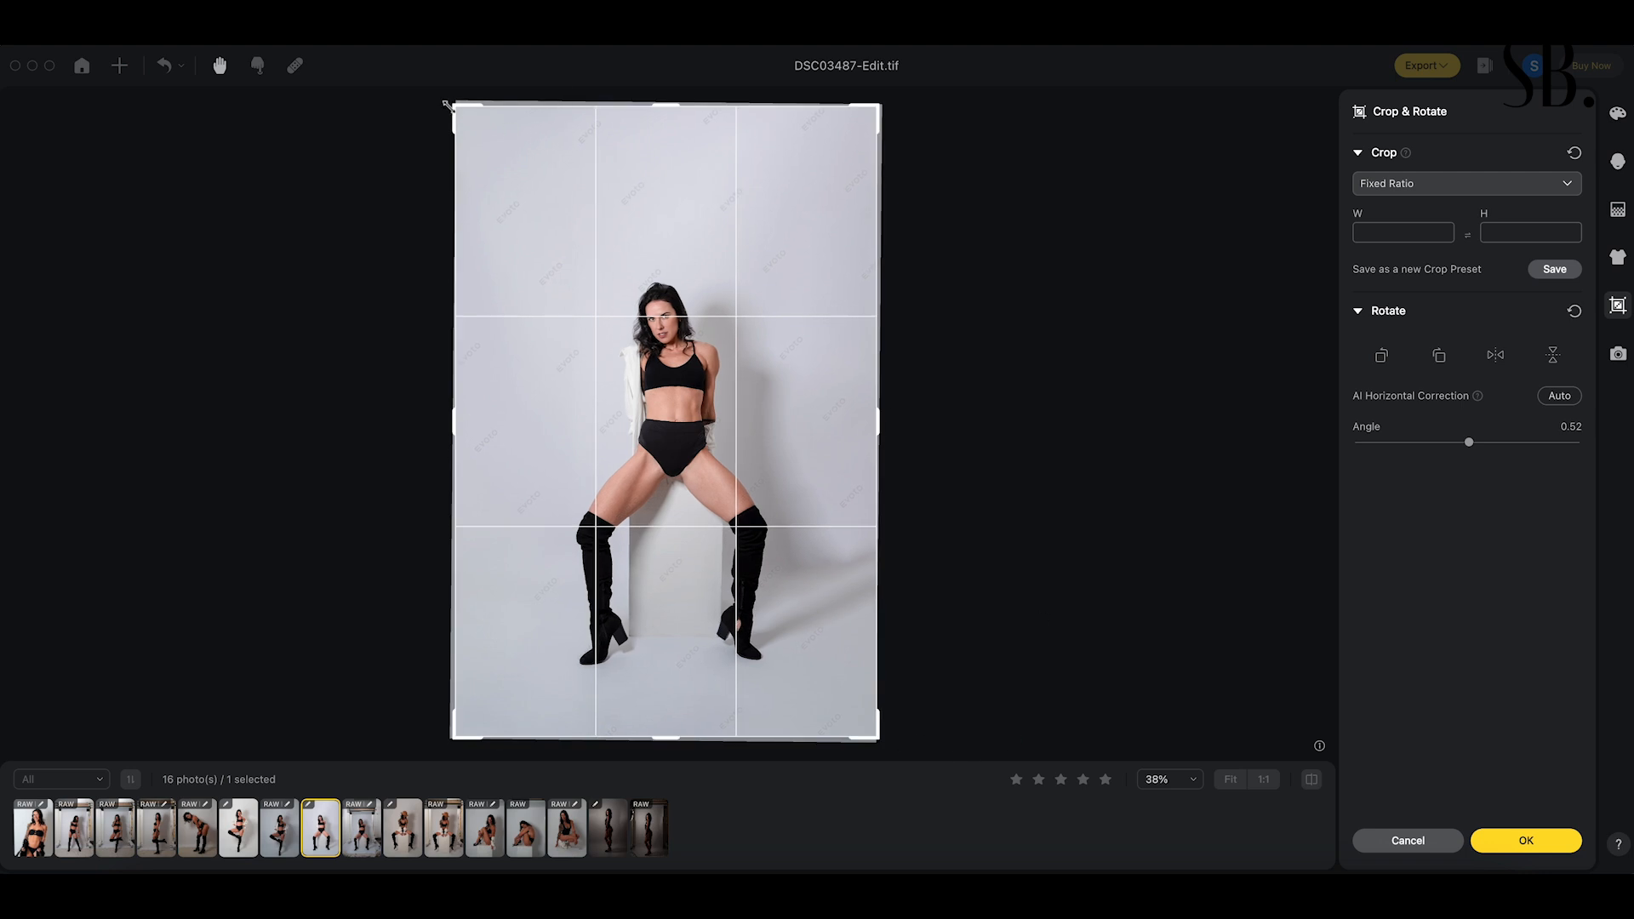
pyautogui.moveTo(446, 105); pyautogui.dragTo(462, 125)
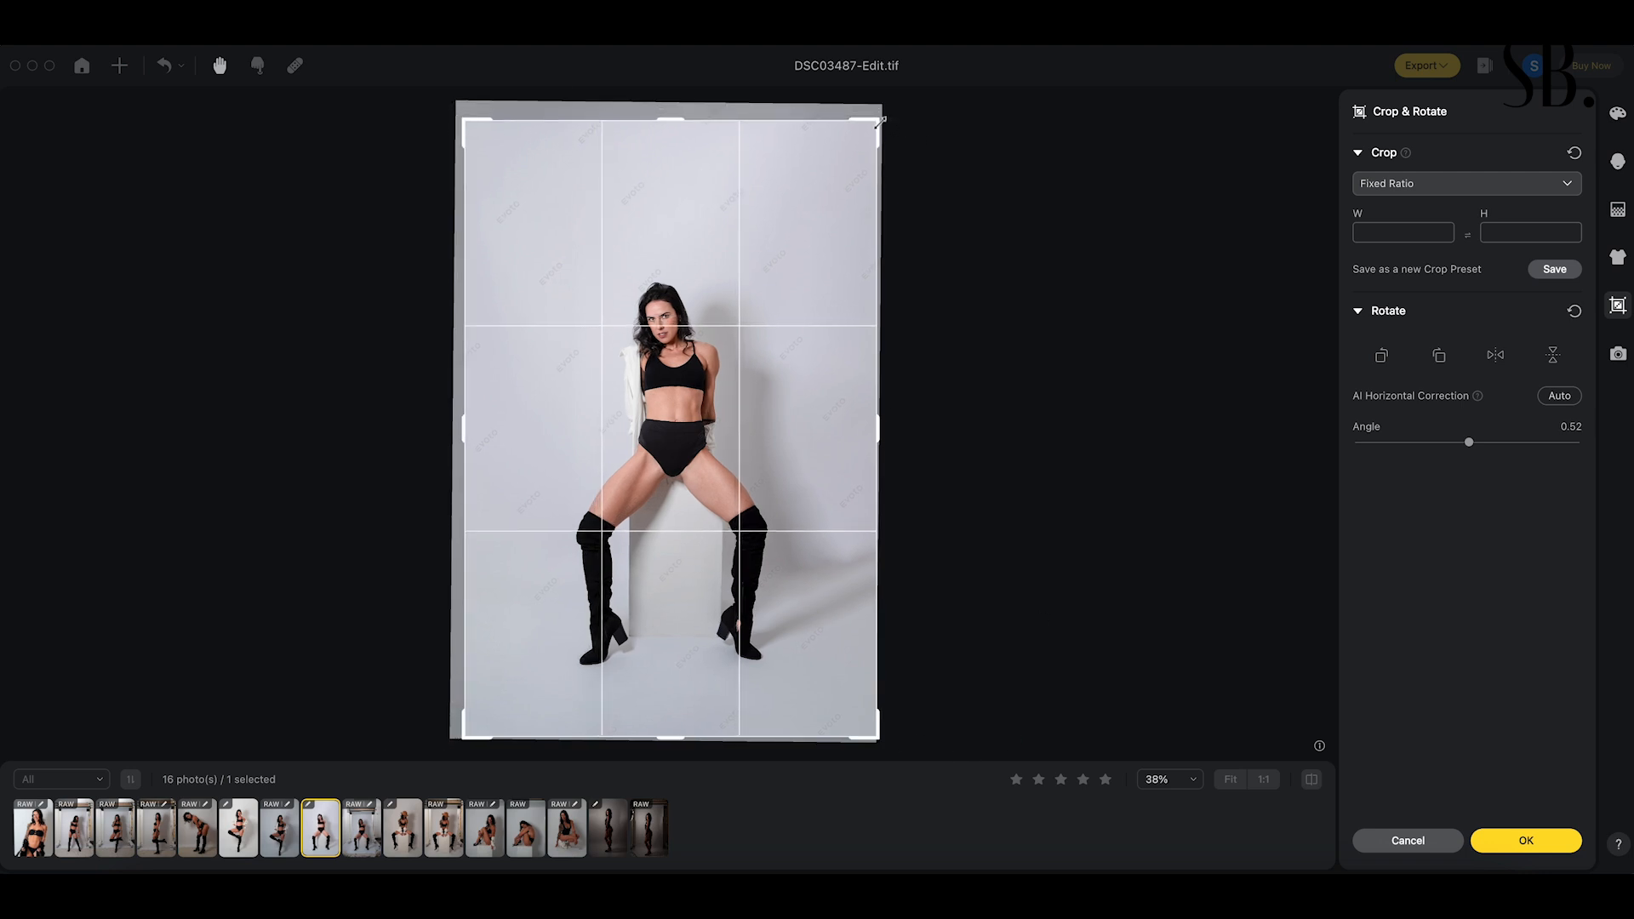
pyautogui.moveTo(880, 122); pyautogui.dragTo(876, 127)
pyautogui.click(1617, 843)
pyautogui.click(1526, 840)
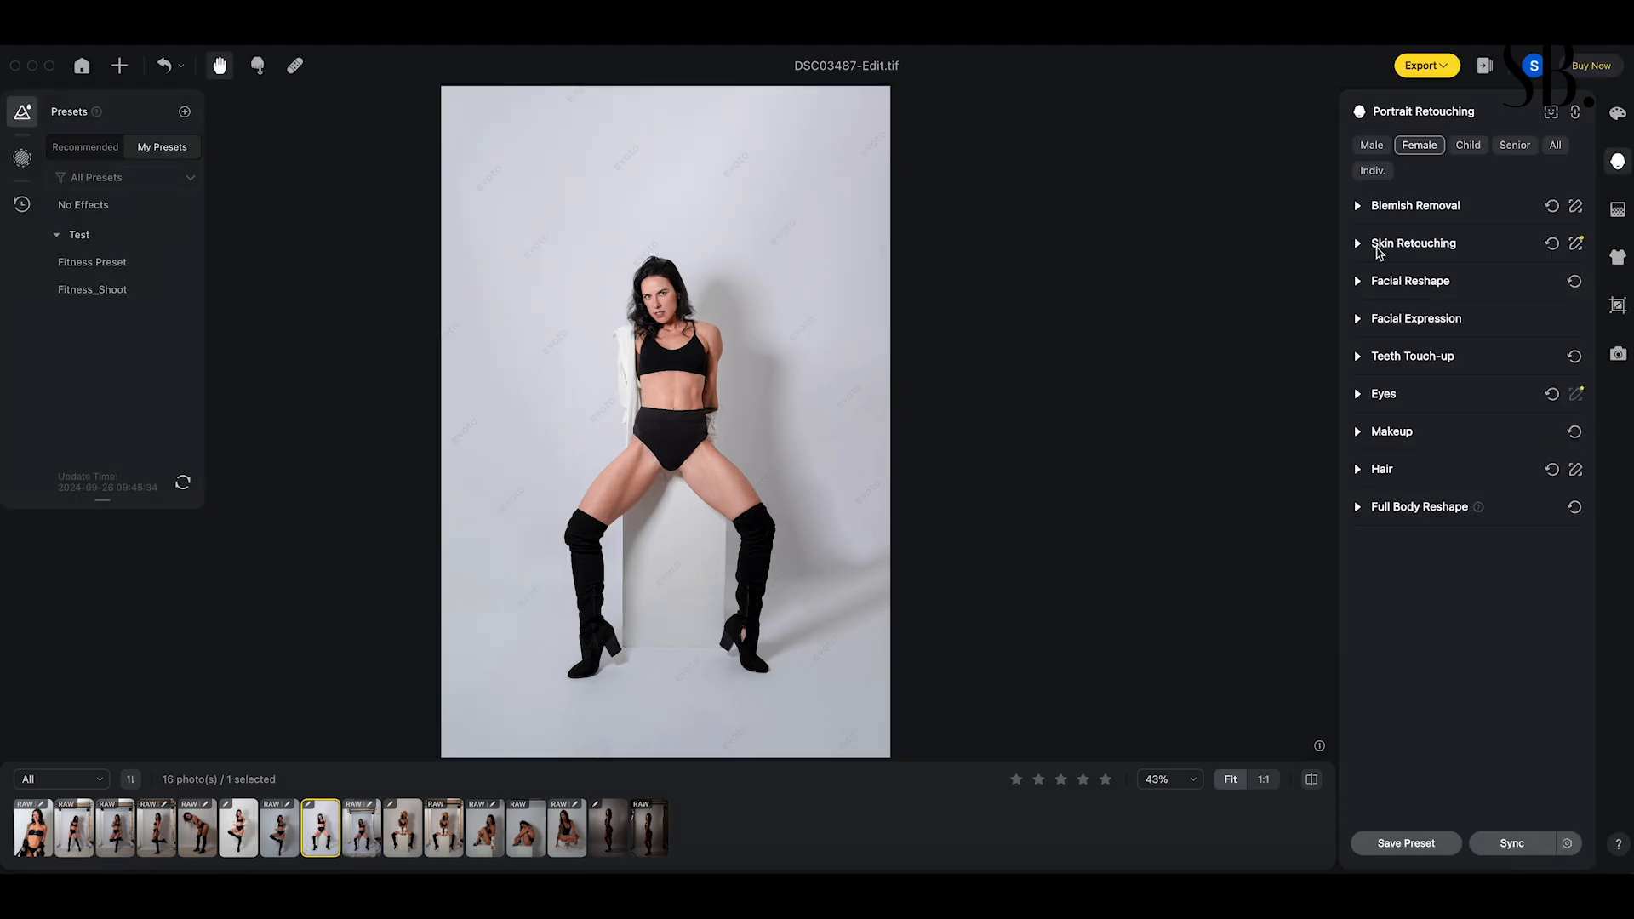
# - Check the preset's Blemish Removal values on DSC03487-Edit.tif, and apply Fitness Preset to DSC03721.ARW
pyautogui.click(1358, 207)
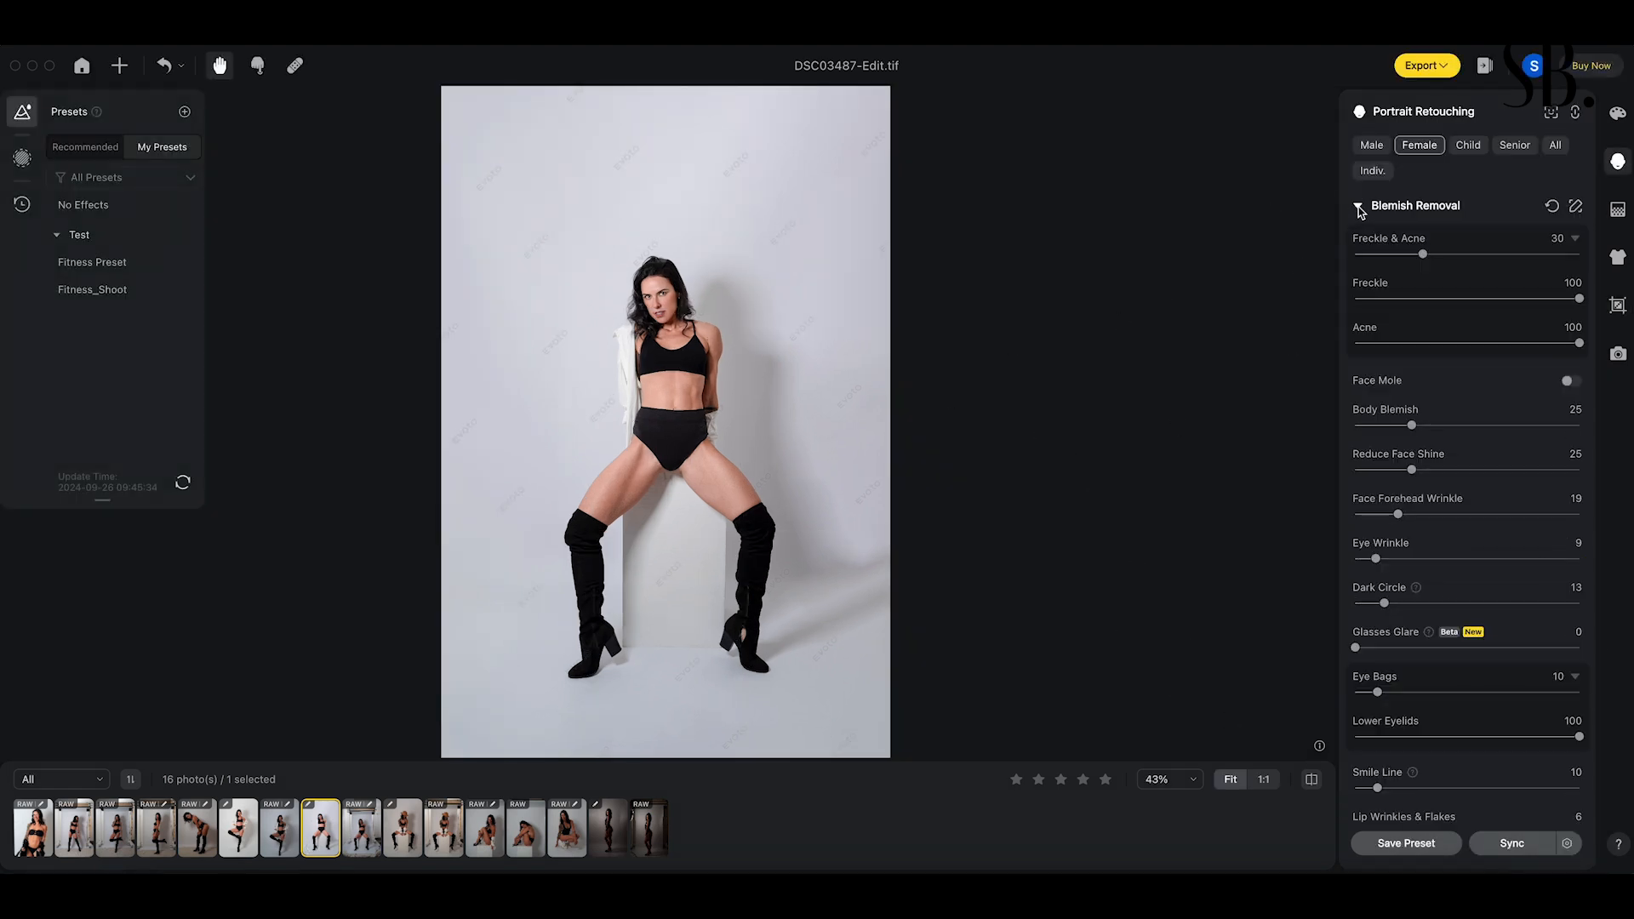
pyautogui.click(1359, 207)
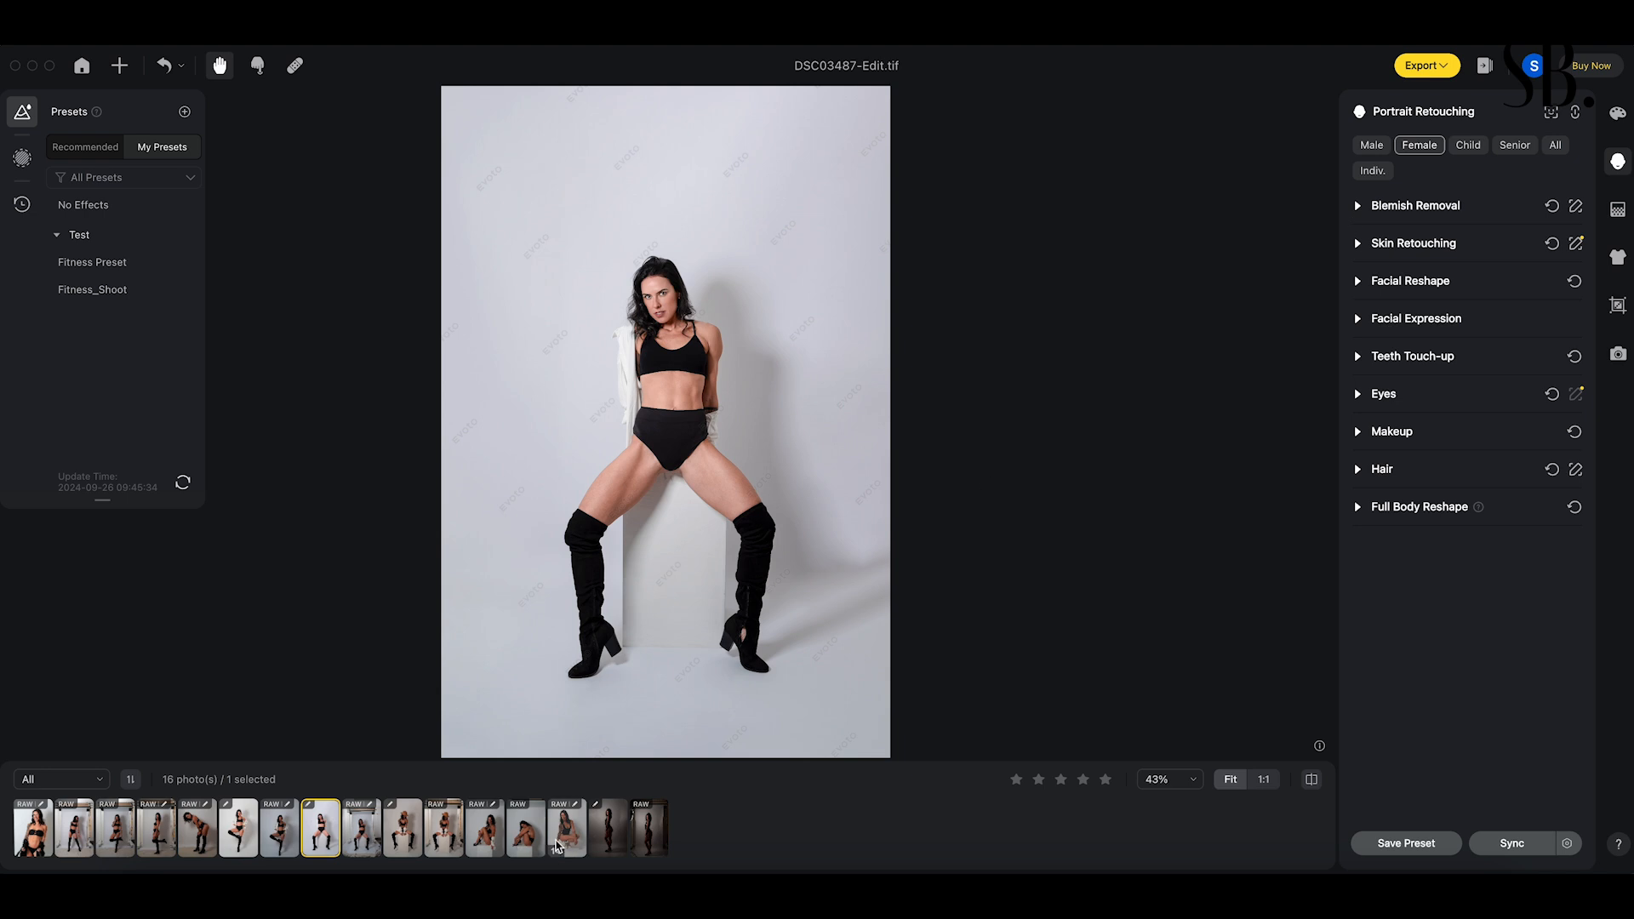
pyautogui.click(573, 830)
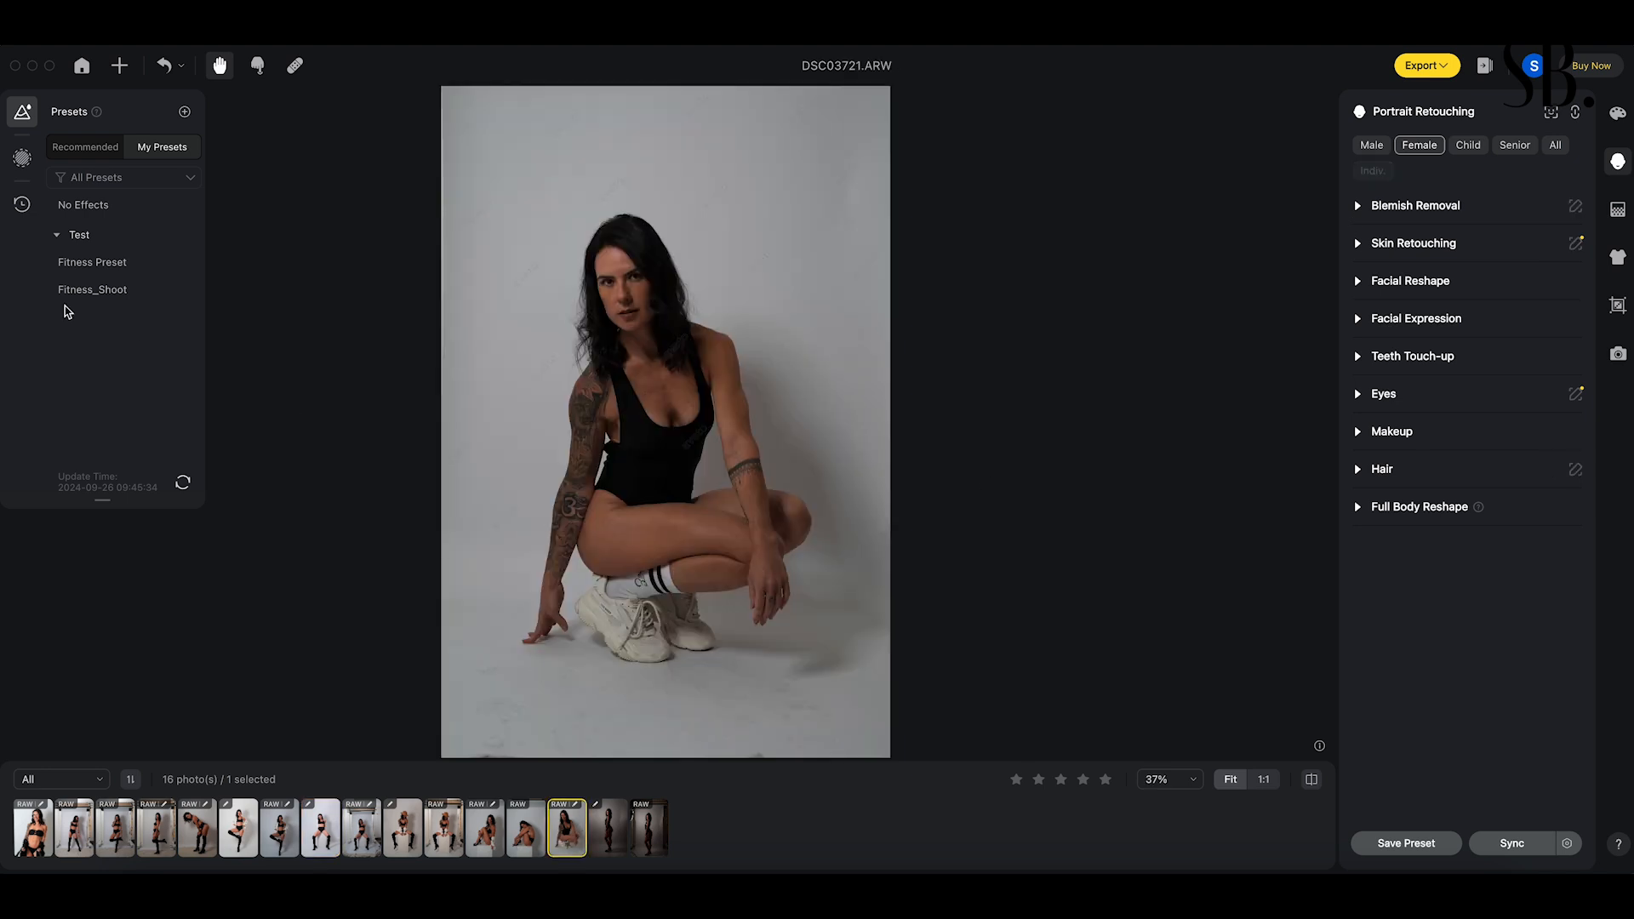
pyautogui.click(80, 271)
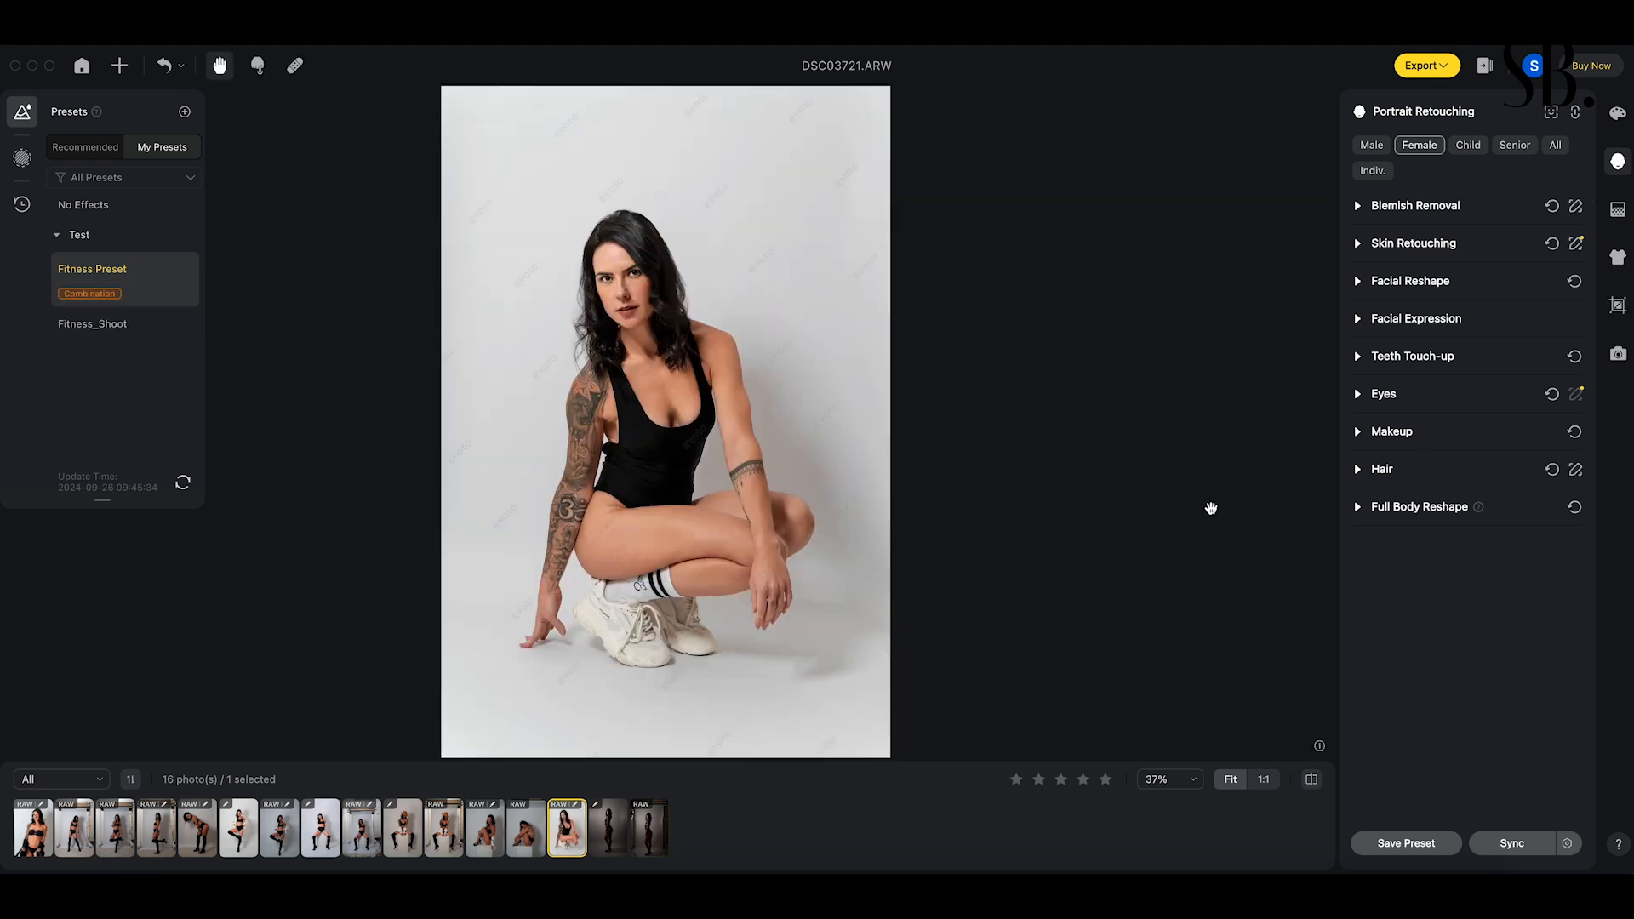
# - Compare the edited photos DSC03482-Edit.tif, DSC03222.ARW and DSC03721.ARW, and view the export options
pyautogui.click(249, 839)
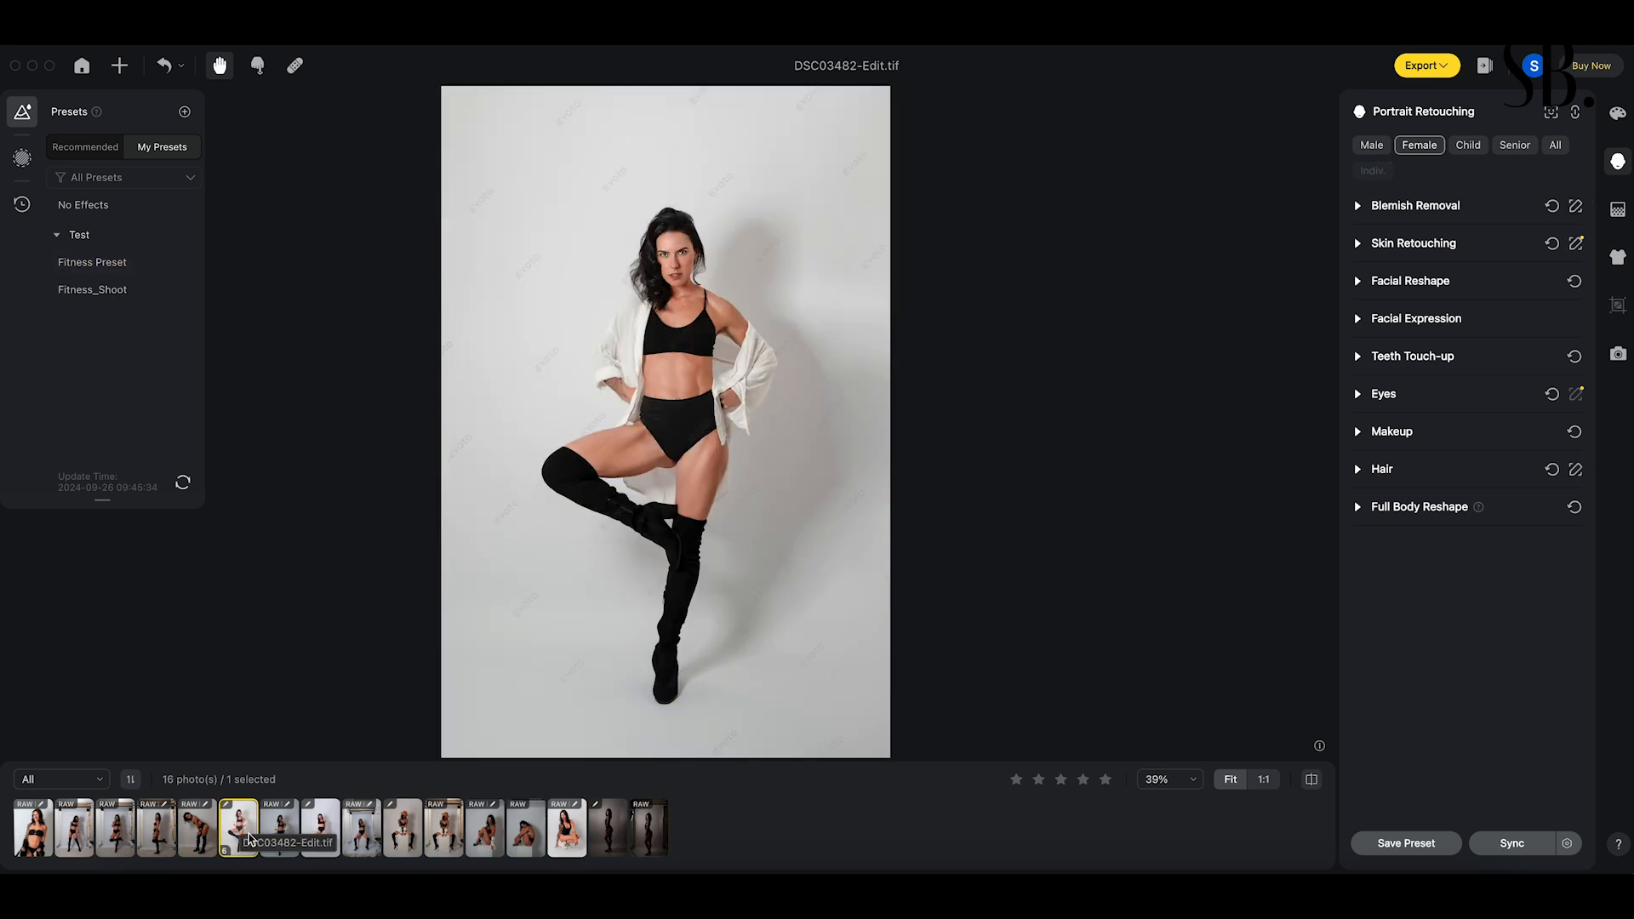
pyautogui.click(34, 833)
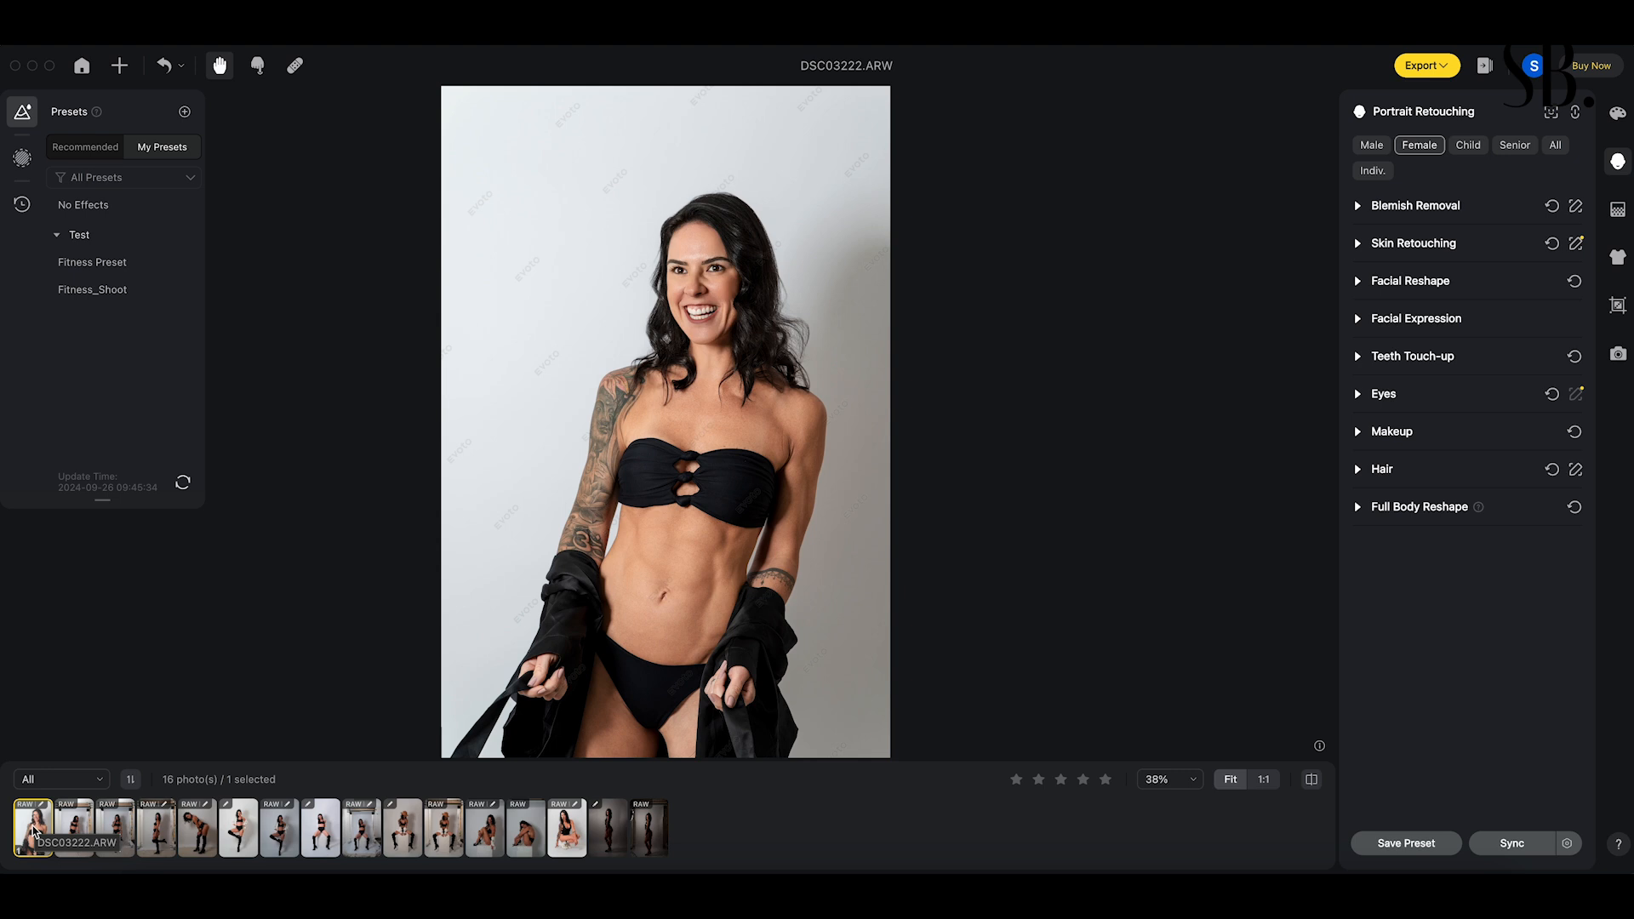
pyautogui.click(238, 834)
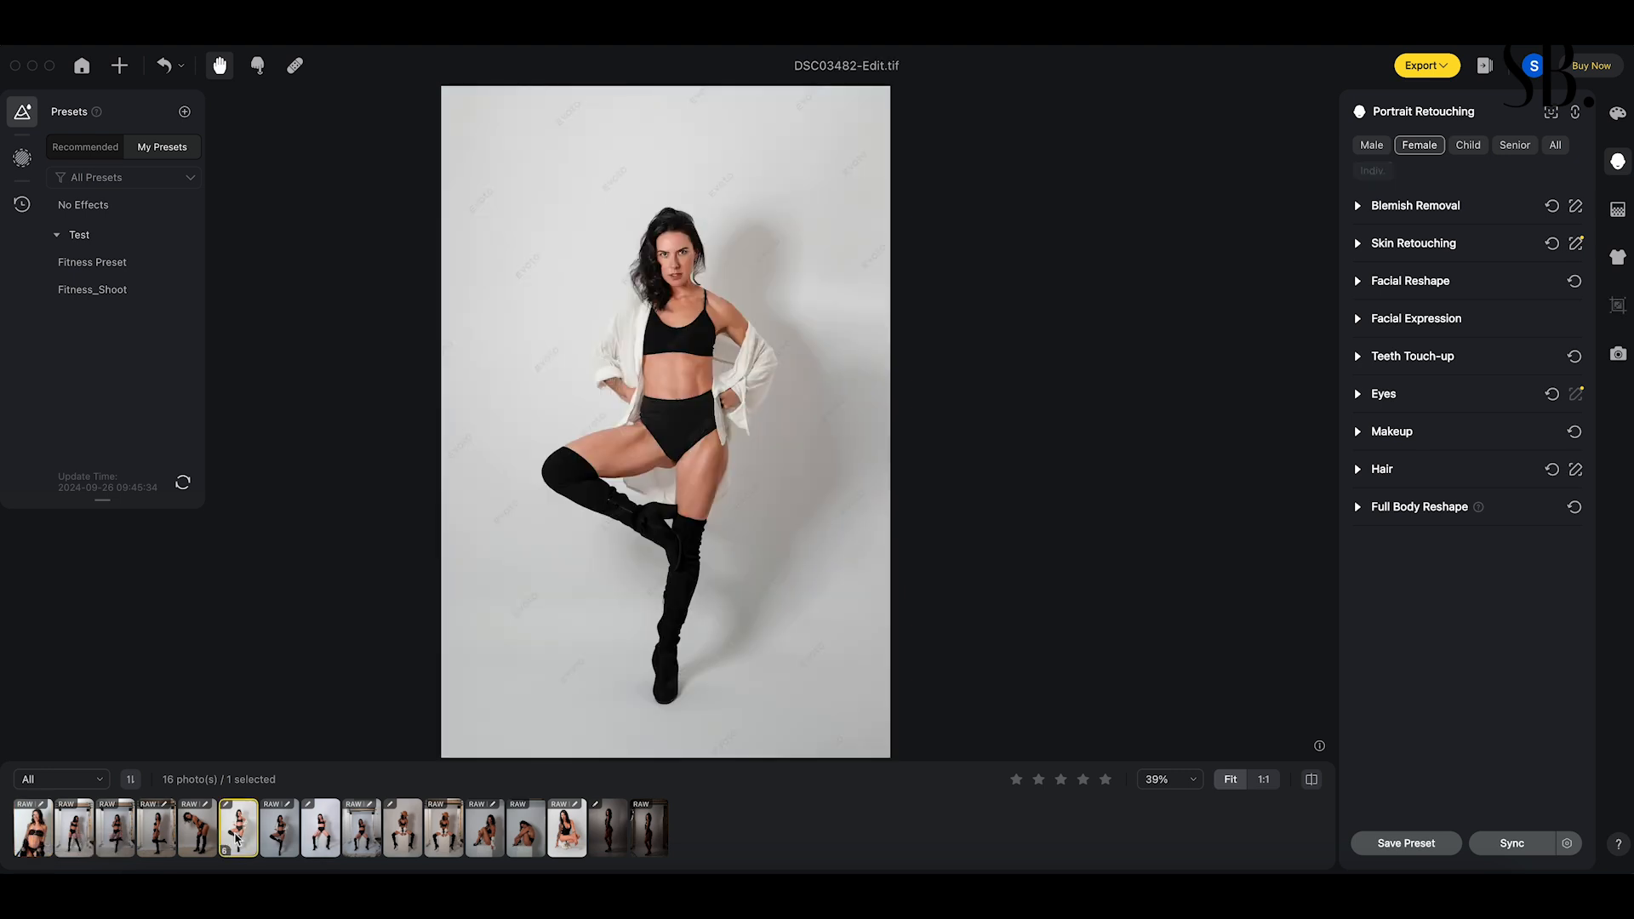
pyautogui.click(567, 835)
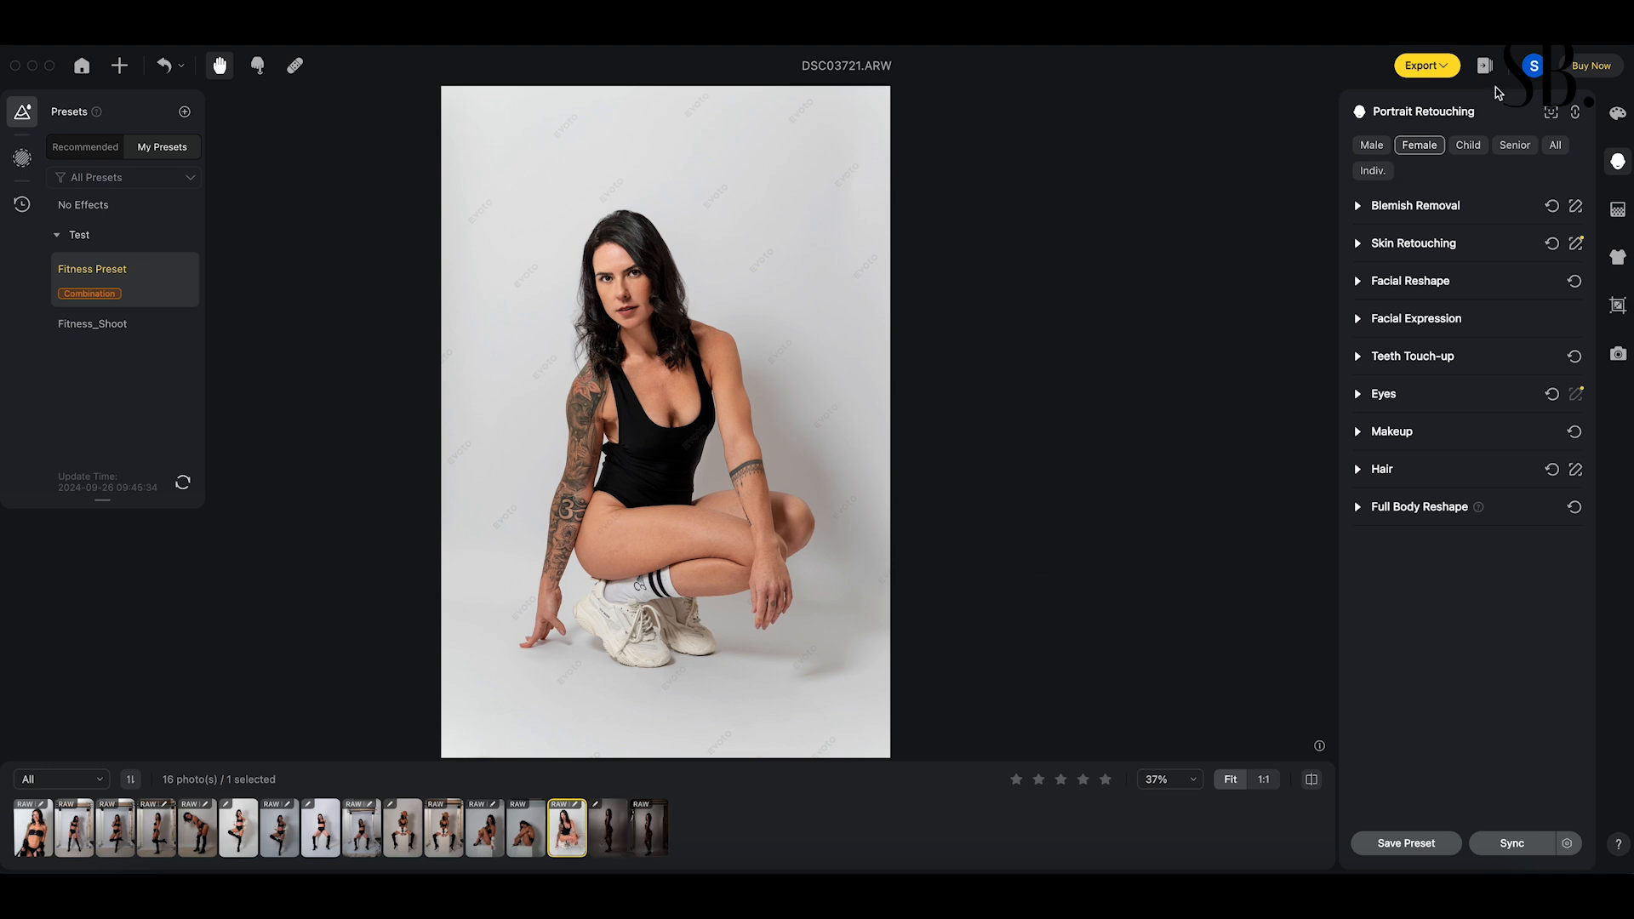
pyautogui.click(1418, 61)
# - Open DSC03222.ARW in Liquify, enlarge the Forward Warp brush, and nudge the edge of the tattooed shoulder inward
pyautogui.click(38, 826)
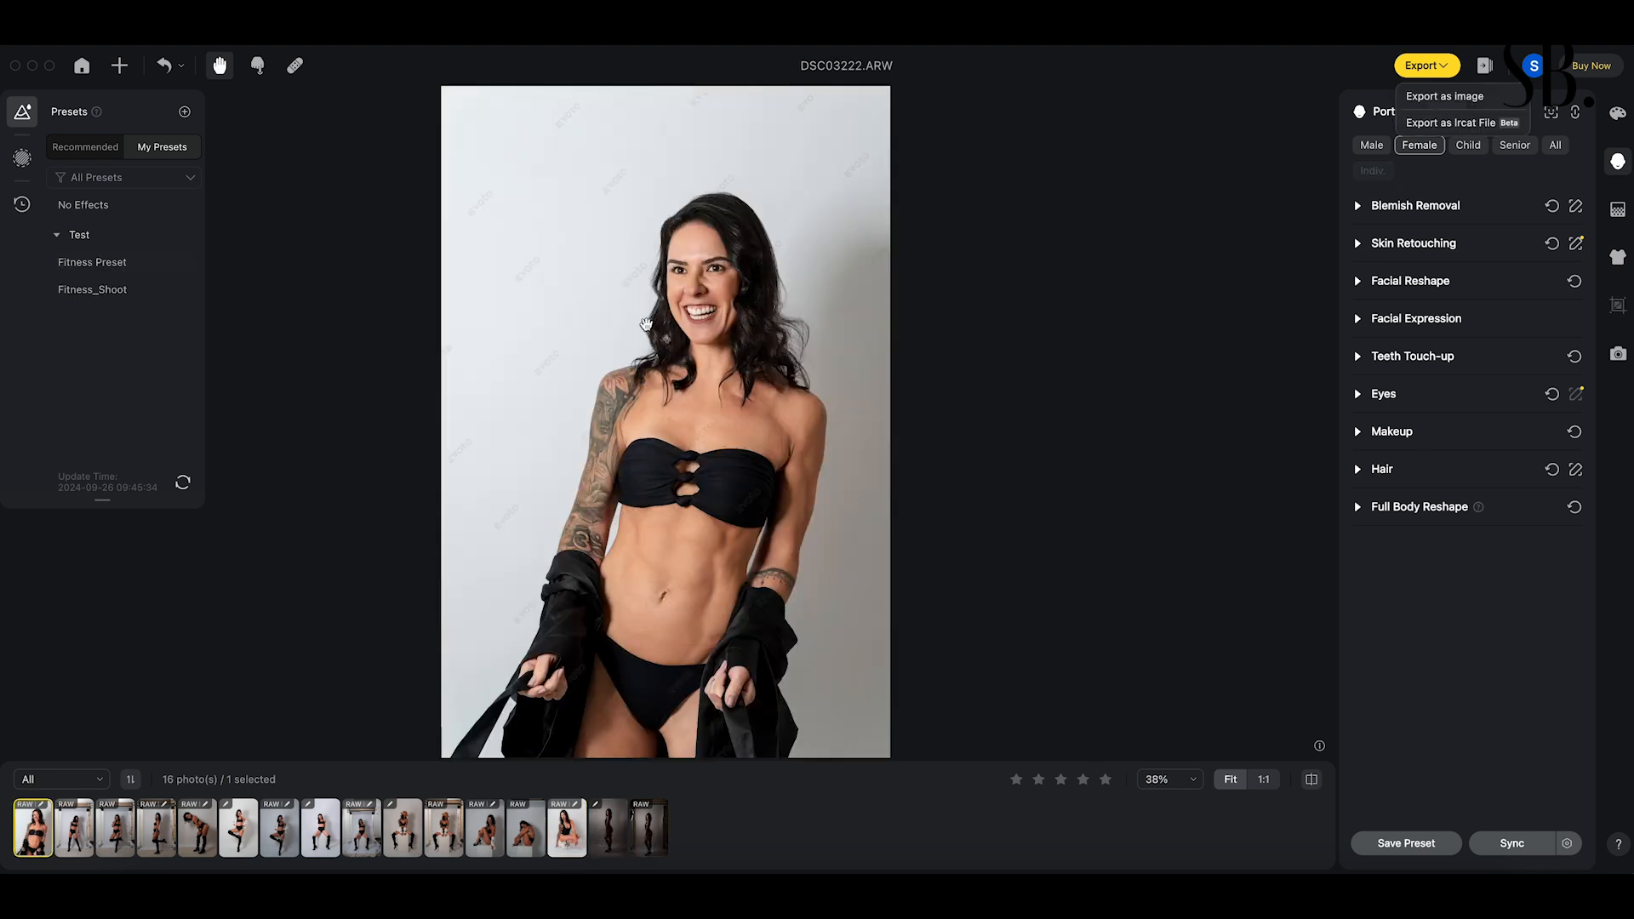
pyautogui.click(258, 68)
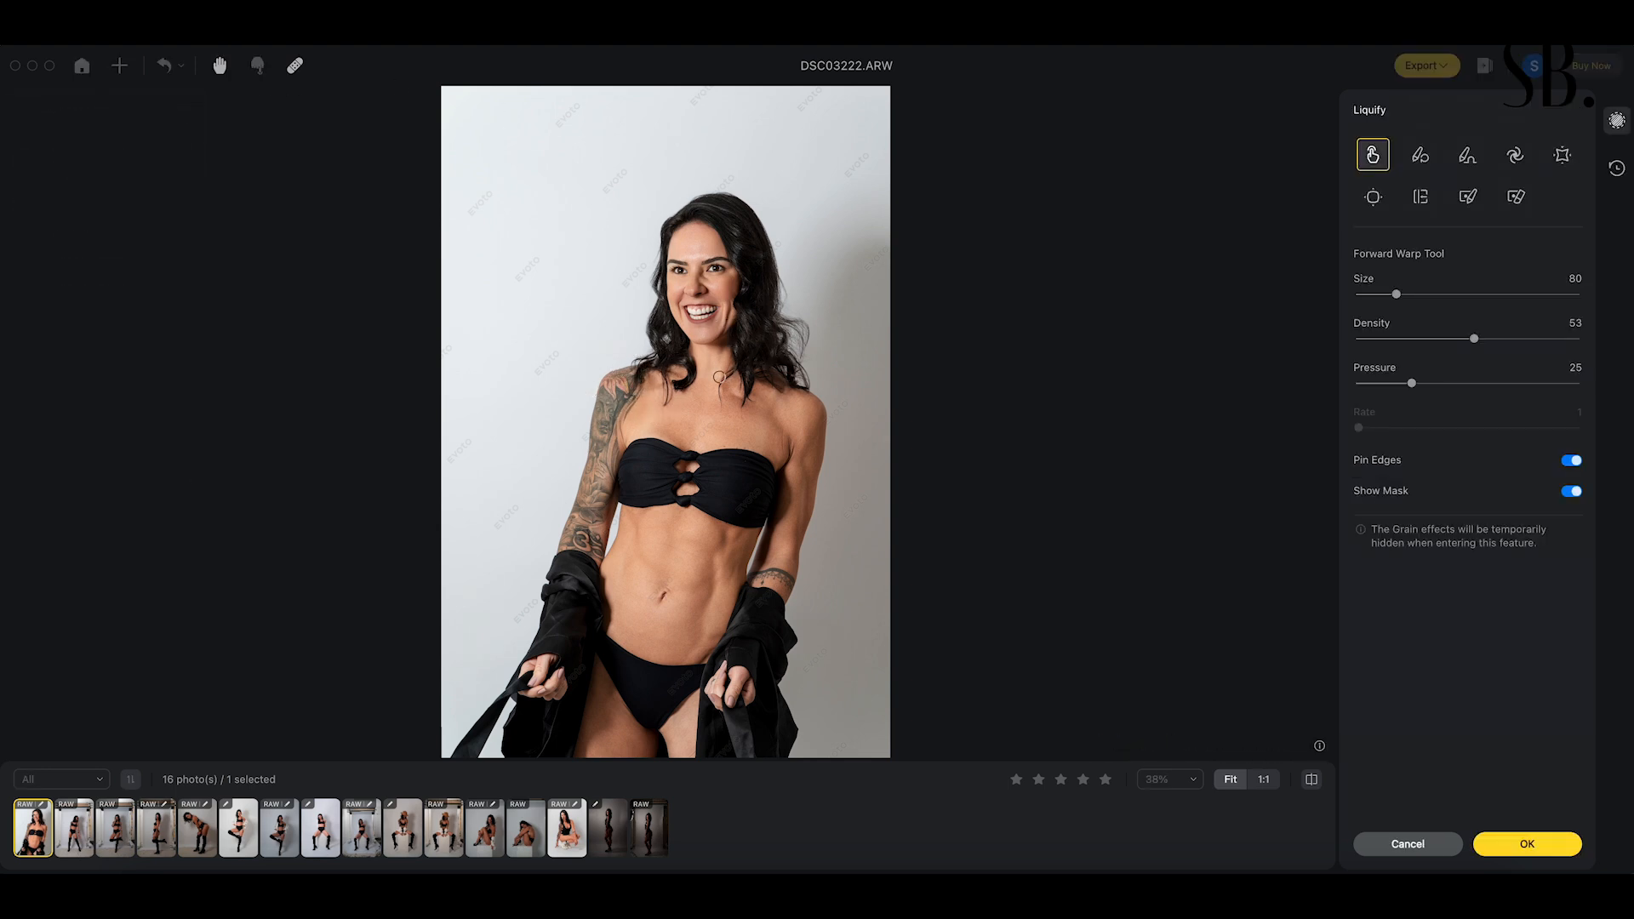
pyautogui.press(']')
pyautogui.press(']')
pyautogui.press(']')
pyautogui.press(']')
pyautogui.press(']')
pyautogui.press(']')
pyautogui.press(']')
pyautogui.press(']')
pyautogui.press(']')
pyautogui.press(']')
pyautogui.press(']')
pyautogui.press(']')
pyautogui.press(']')
pyautogui.press(']')
pyautogui.press(']')
pyautogui.press(']')
pyautogui.press(']')
pyautogui.press(']')
pyautogui.press(']')
pyautogui.press(']')
pyautogui.press(']')
pyautogui.press(']')
pyautogui.moveTo(616, 364); pyautogui.dragTo(628, 354)
# - Adjust the Forward Warp brush size to 500 for reshaping around the woman's hair
pyautogui.press('[')
pyautogui.press('[')
pyautogui.press('[')
pyautogui.press('[')
pyautogui.press('[')
pyautogui.press('[')
pyautogui.press('[')
pyautogui.press('[')
pyautogui.press('[')
pyautogui.press('[')
pyautogui.press(']')
pyautogui.press(']')
pyautogui.press(']')
pyautogui.press(']')
pyautogui.press(']')
pyautogui.press(']')
pyautogui.press(']')
pyautogui.press(']')
pyautogui.press(']')
pyautogui.press(']')
pyautogui.press(']')
pyautogui.press(']')
pyautogui.press(']')
pyautogui.press(']')
pyautogui.press(']')
pyautogui.press(']')
pyautogui.press(']')
pyautogui.press(']')
pyautogui.press(']')
pyautogui.press(']')
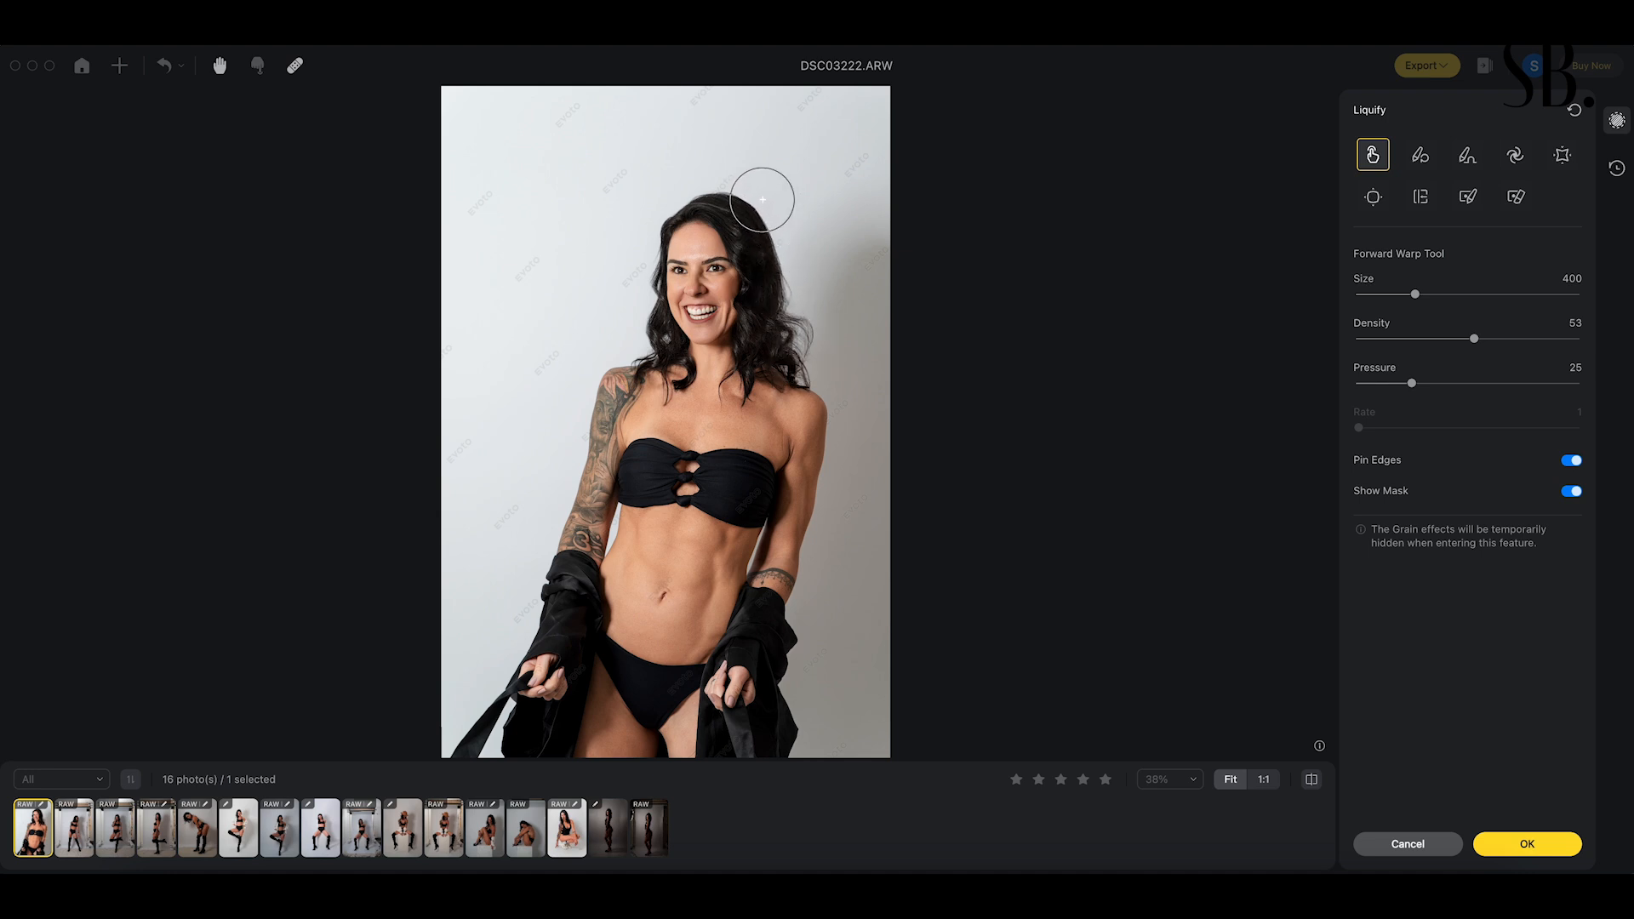
pyautogui.press('[')
pyautogui.press('[')
pyautogui.press(']')
pyautogui.press(']')
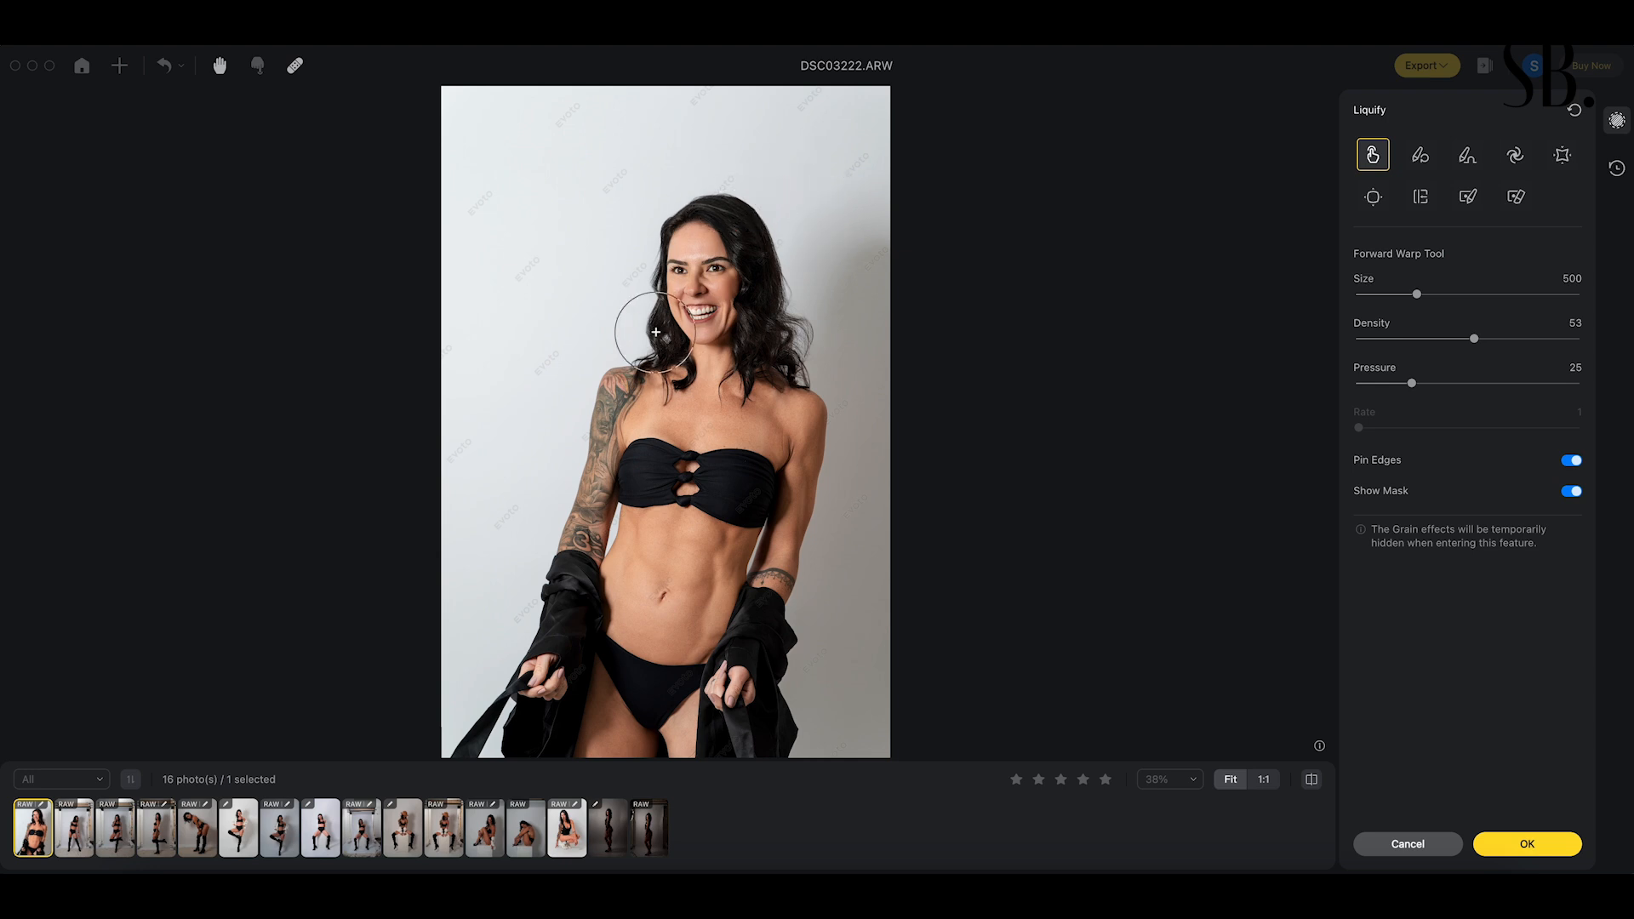
# - Set the Forward Warp brush size to 300 and nudge the outer edge of the black sleeve beside her hip inward
pyautogui.press('[')
pyautogui.press('[')
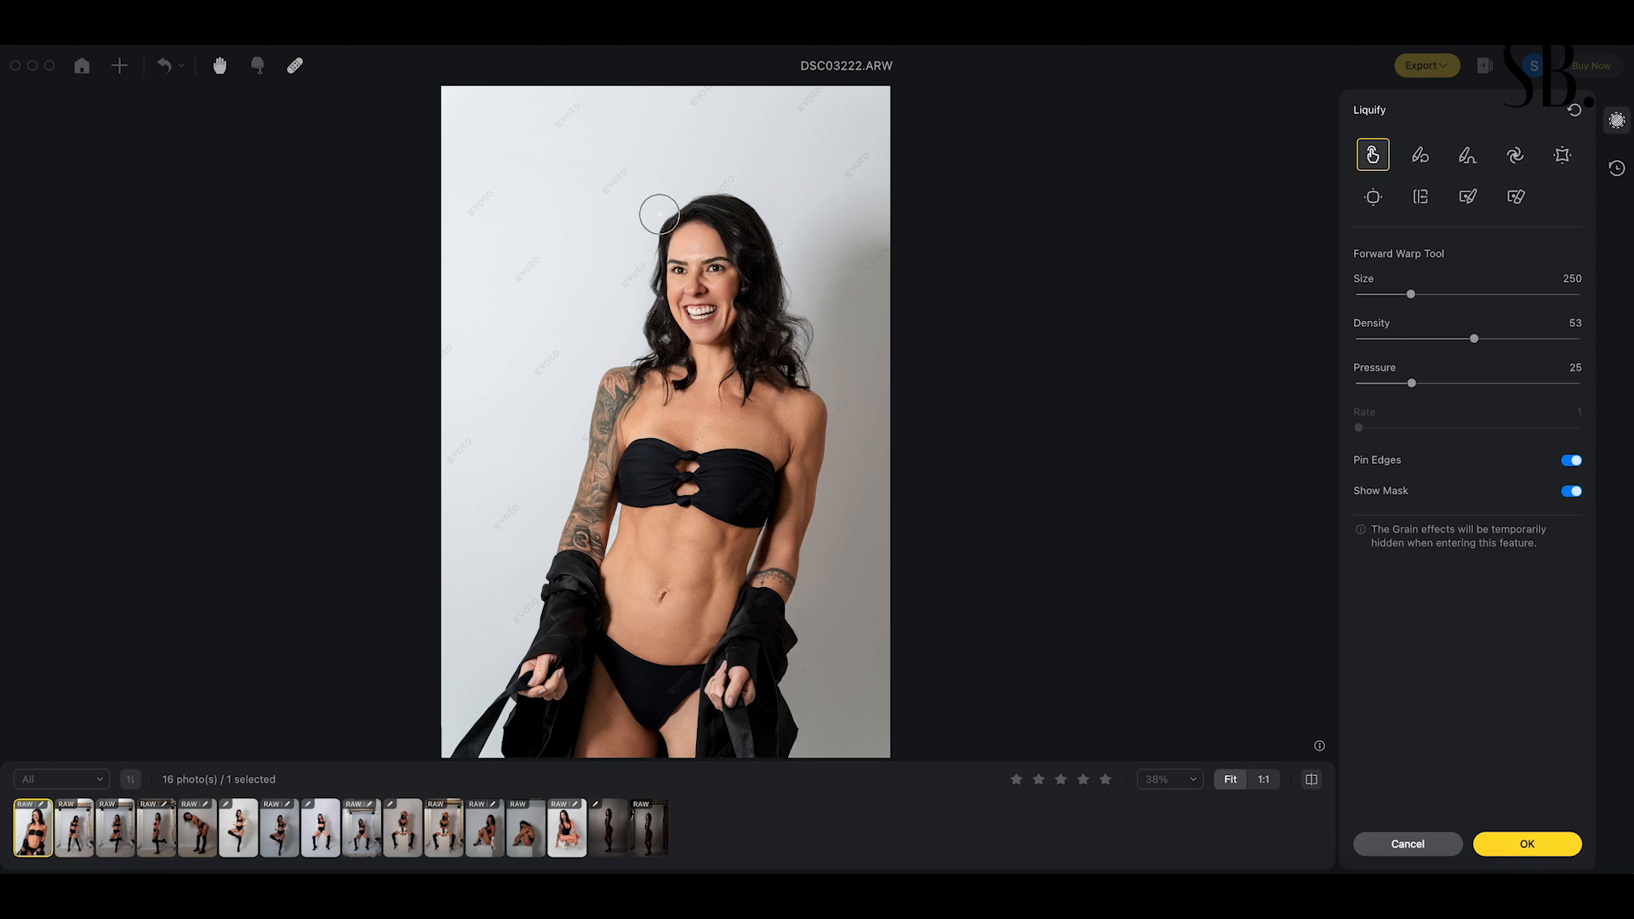
pyautogui.press(']')
pyautogui.press(']')
pyautogui.press(']')
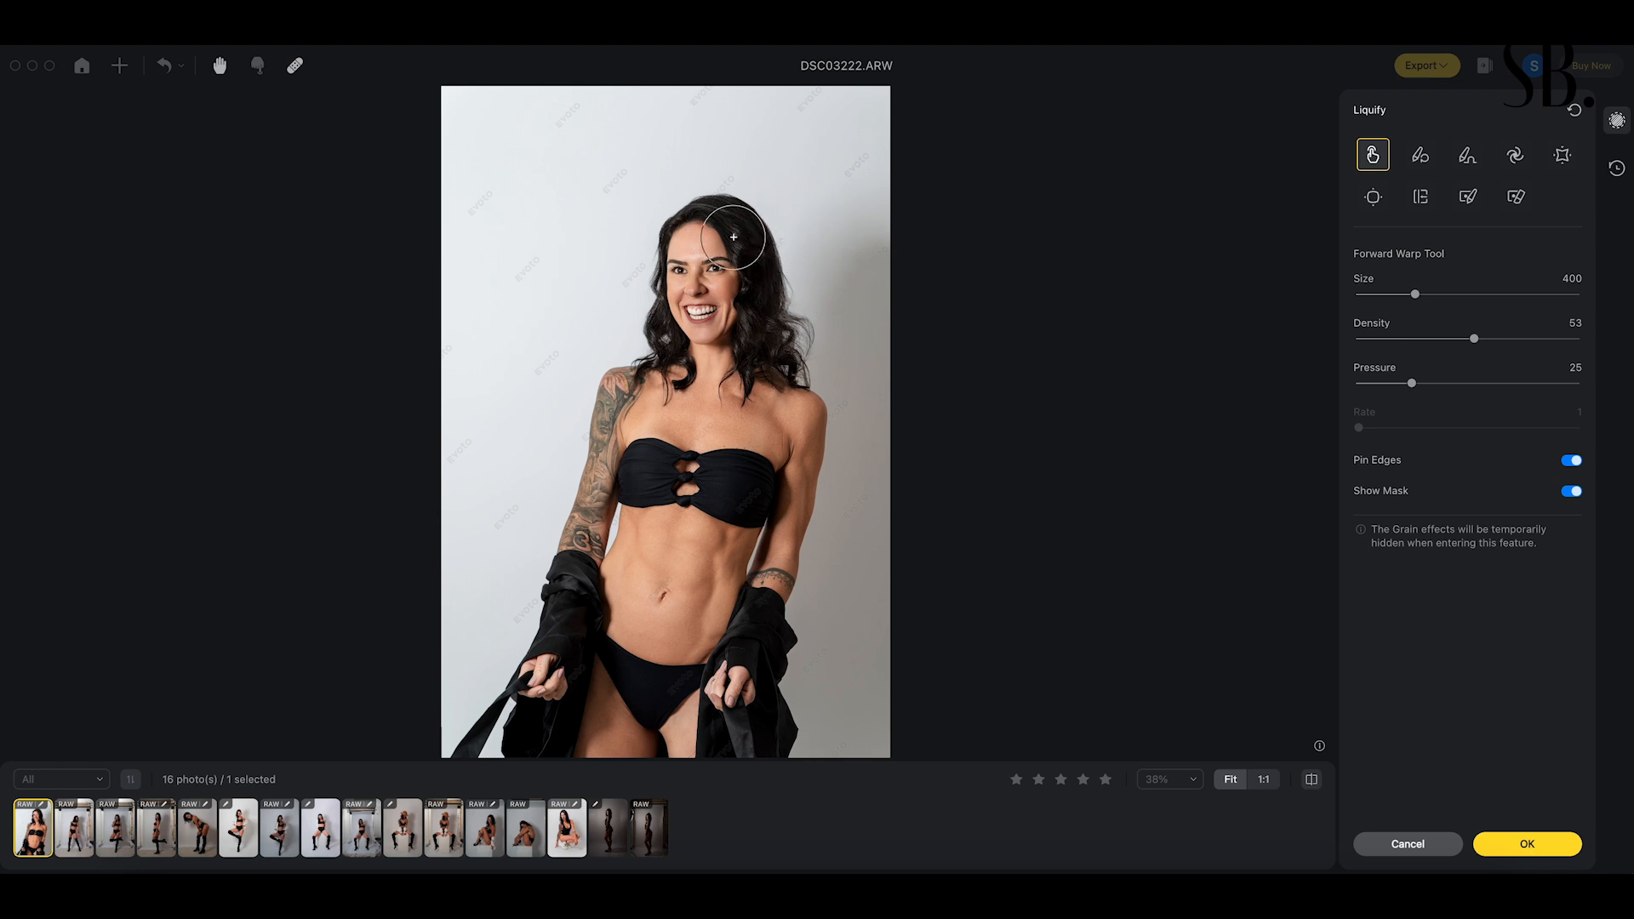
pyautogui.press('[')
pyautogui.press('[')
pyautogui.moveTo(807, 761); pyautogui.dragTo(811, 761)
pyautogui.moveTo(803, 643); pyautogui.dragTo(796, 639)
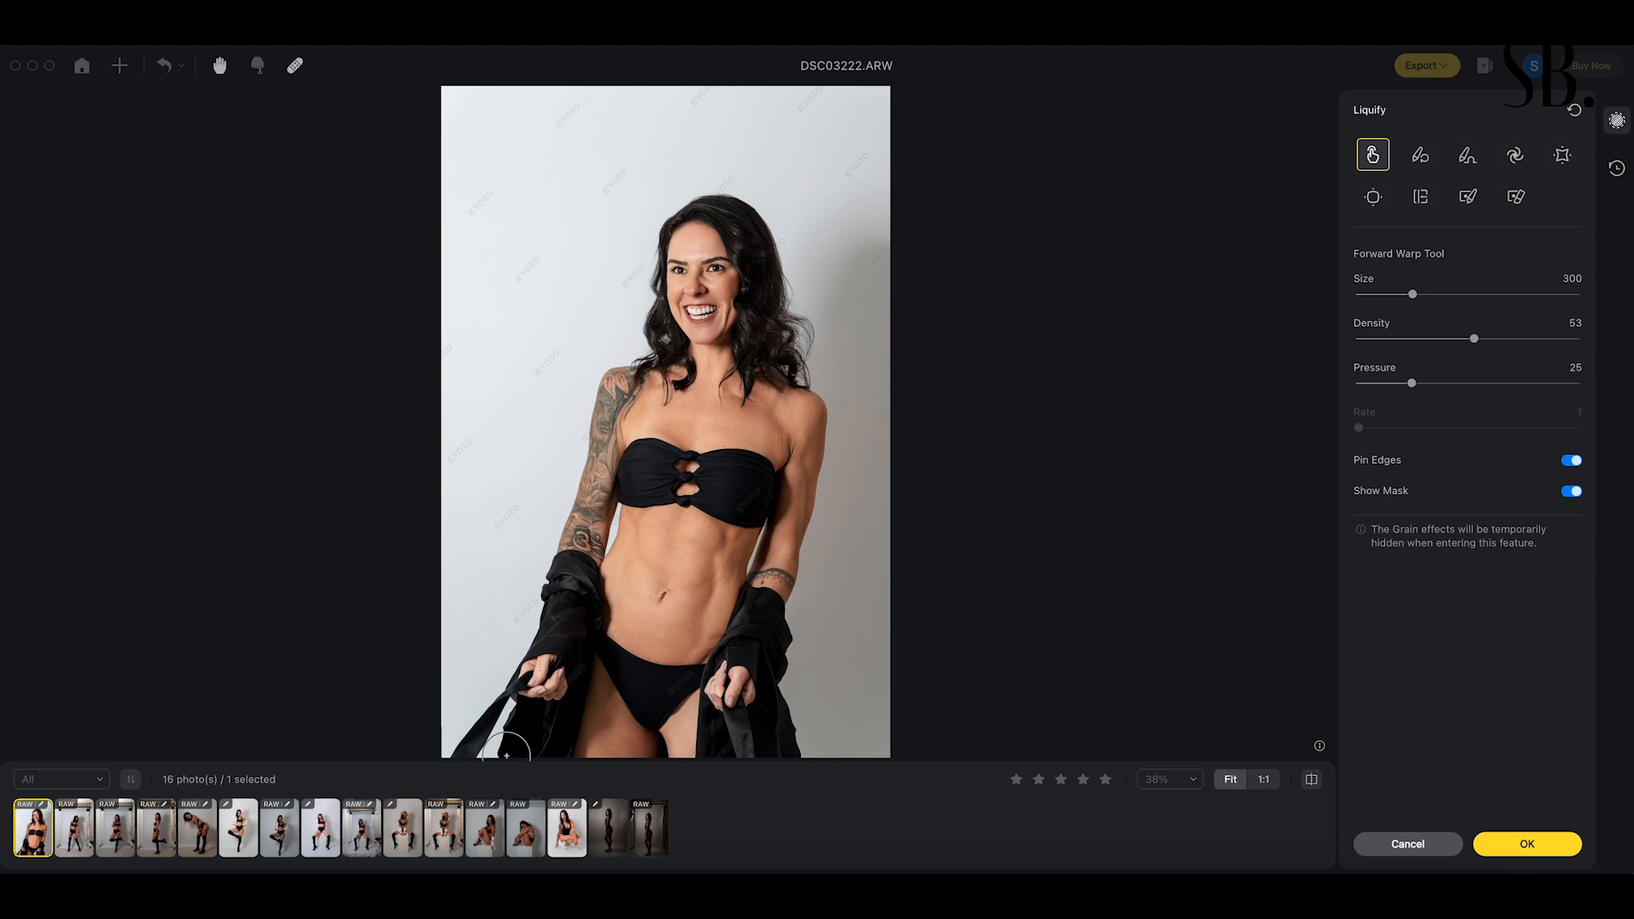
# - Fine-tune the Forward Warp brush size and compare the liquified portrait with its earlier version
pyautogui.press('[')
pyautogui.press('[')
pyautogui.press('[')
pyautogui.press(']')
pyautogui.click(1310, 783)
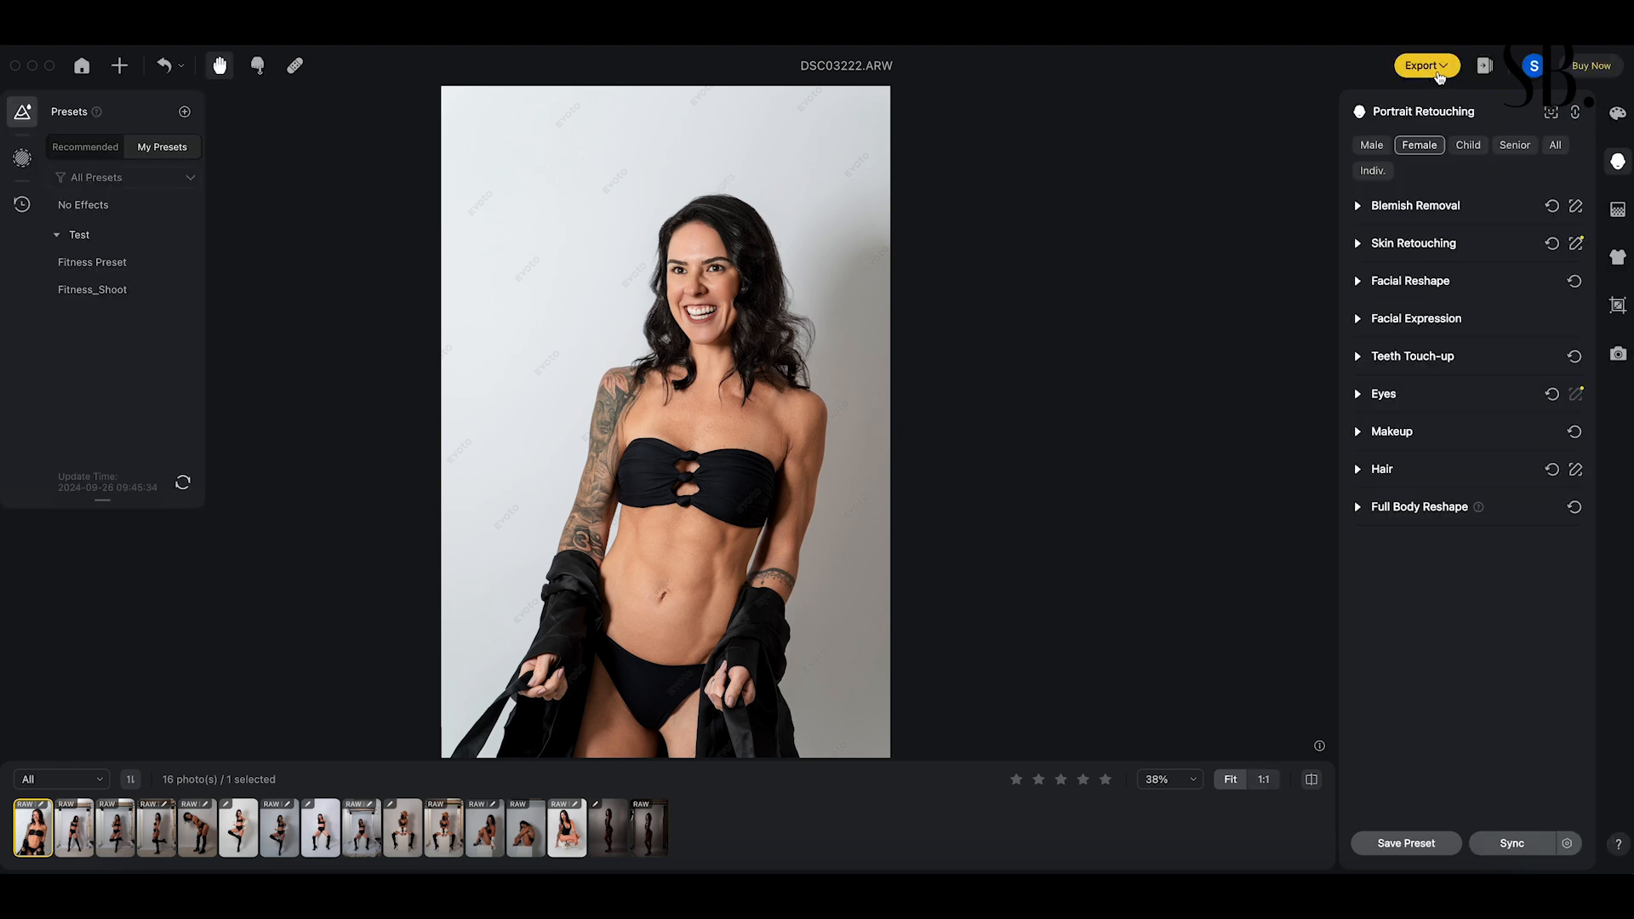
# - Export DSC03222.ARW as an lrcat file to the Desktop without the original image, and check the list of completed exports
pyautogui.click(1447, 66)
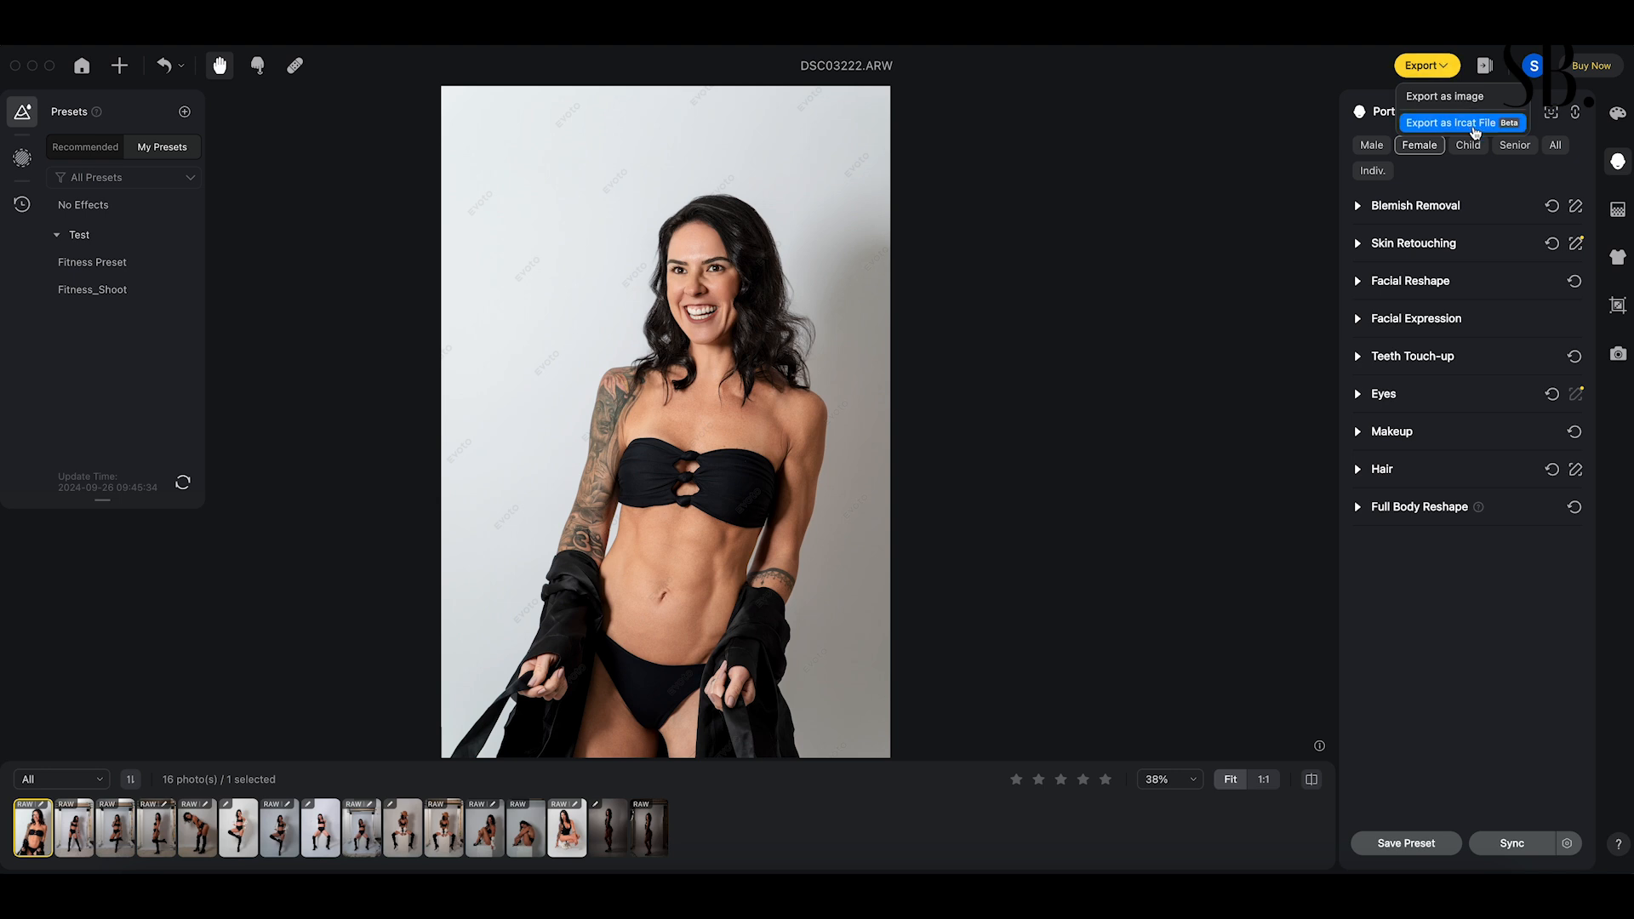
pyautogui.click(1475, 128)
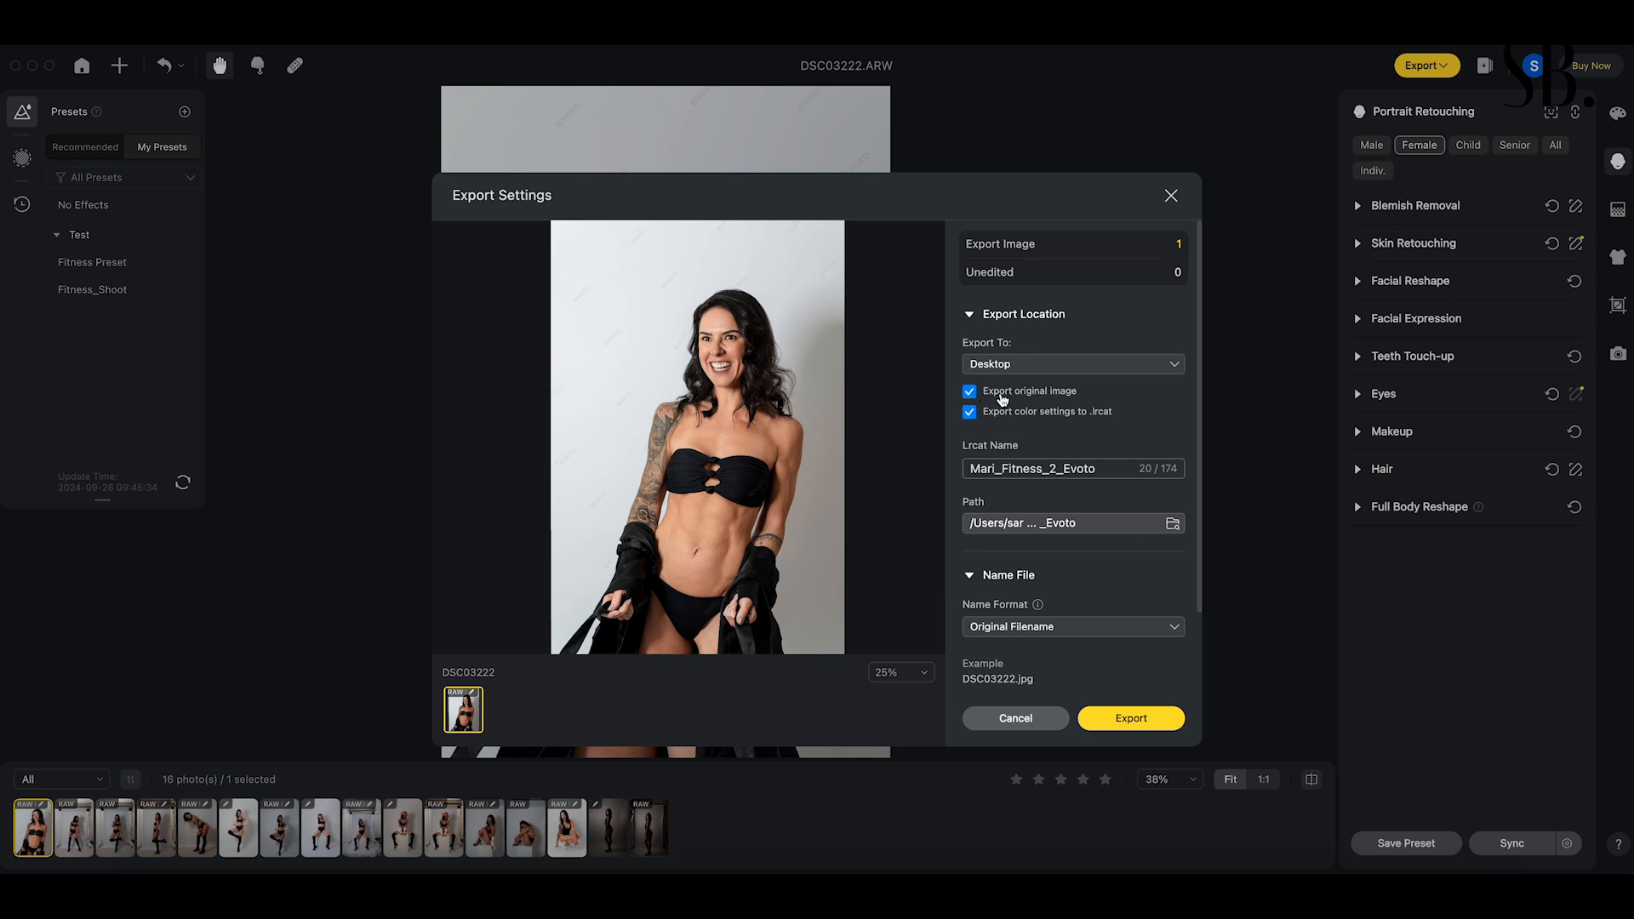
pyautogui.click(970, 392)
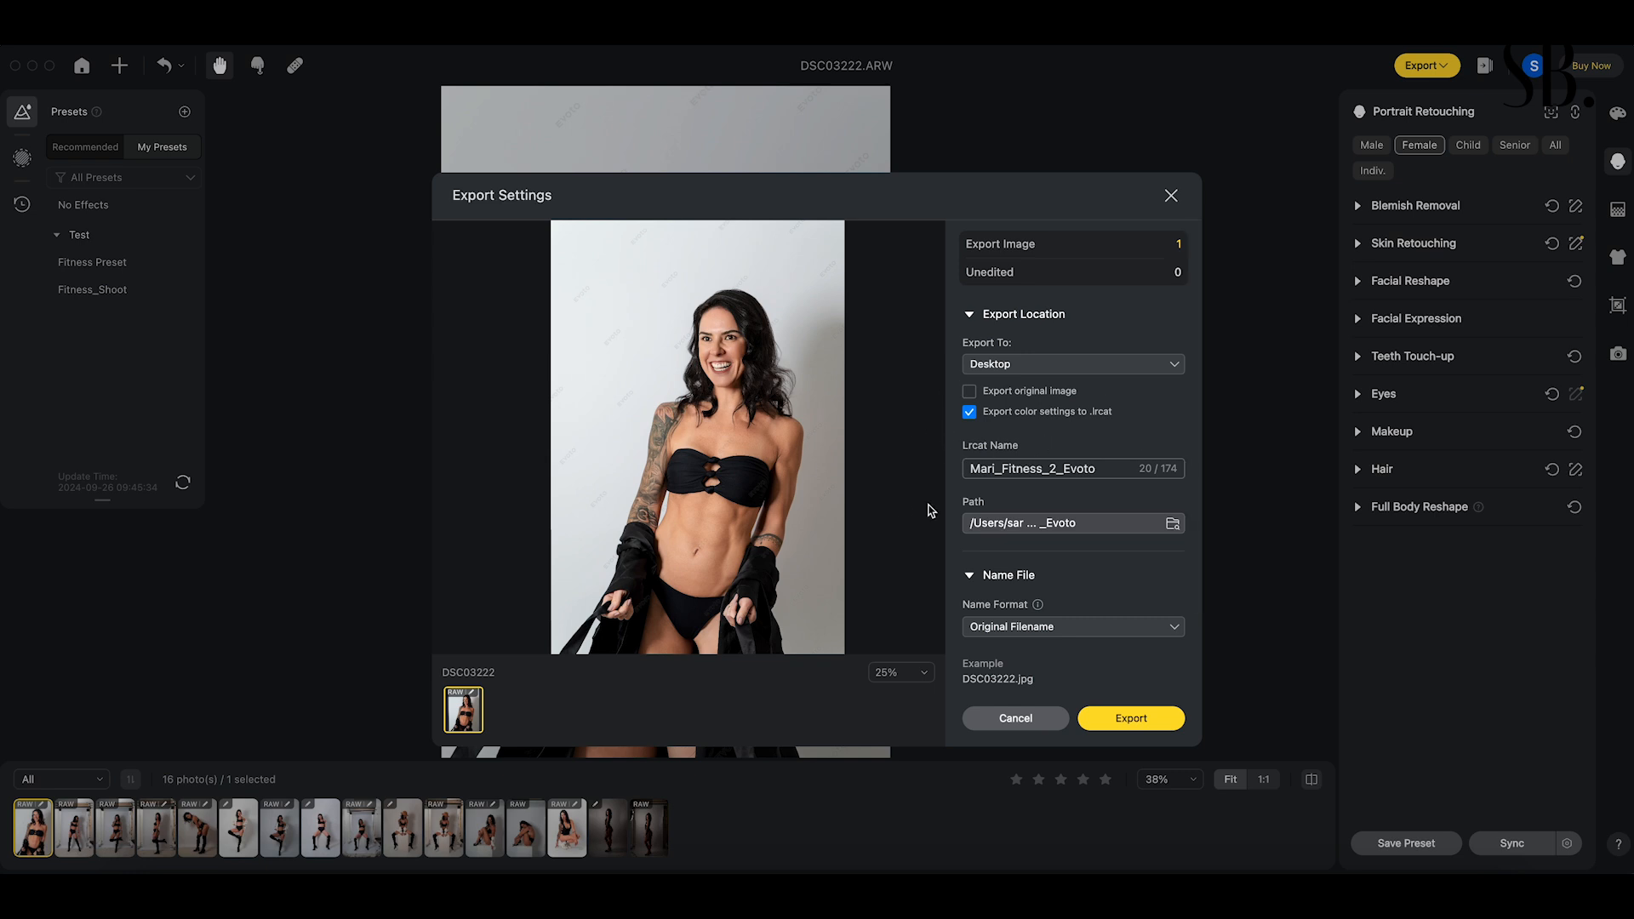
pyautogui.click(1170, 720)
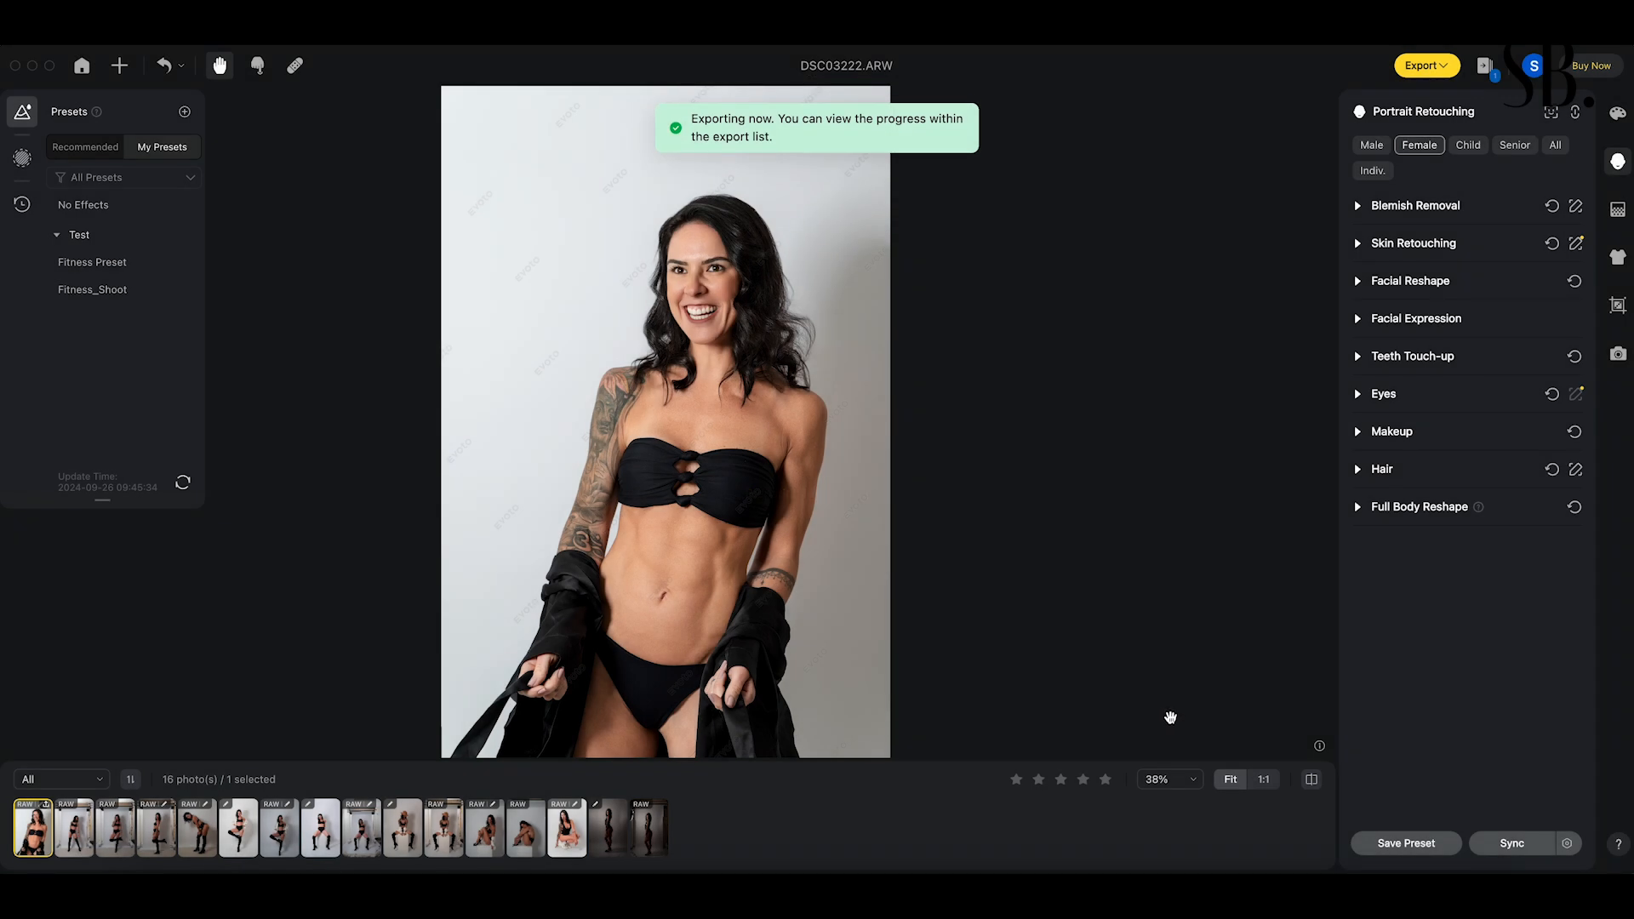
pyautogui.click(1496, 81)
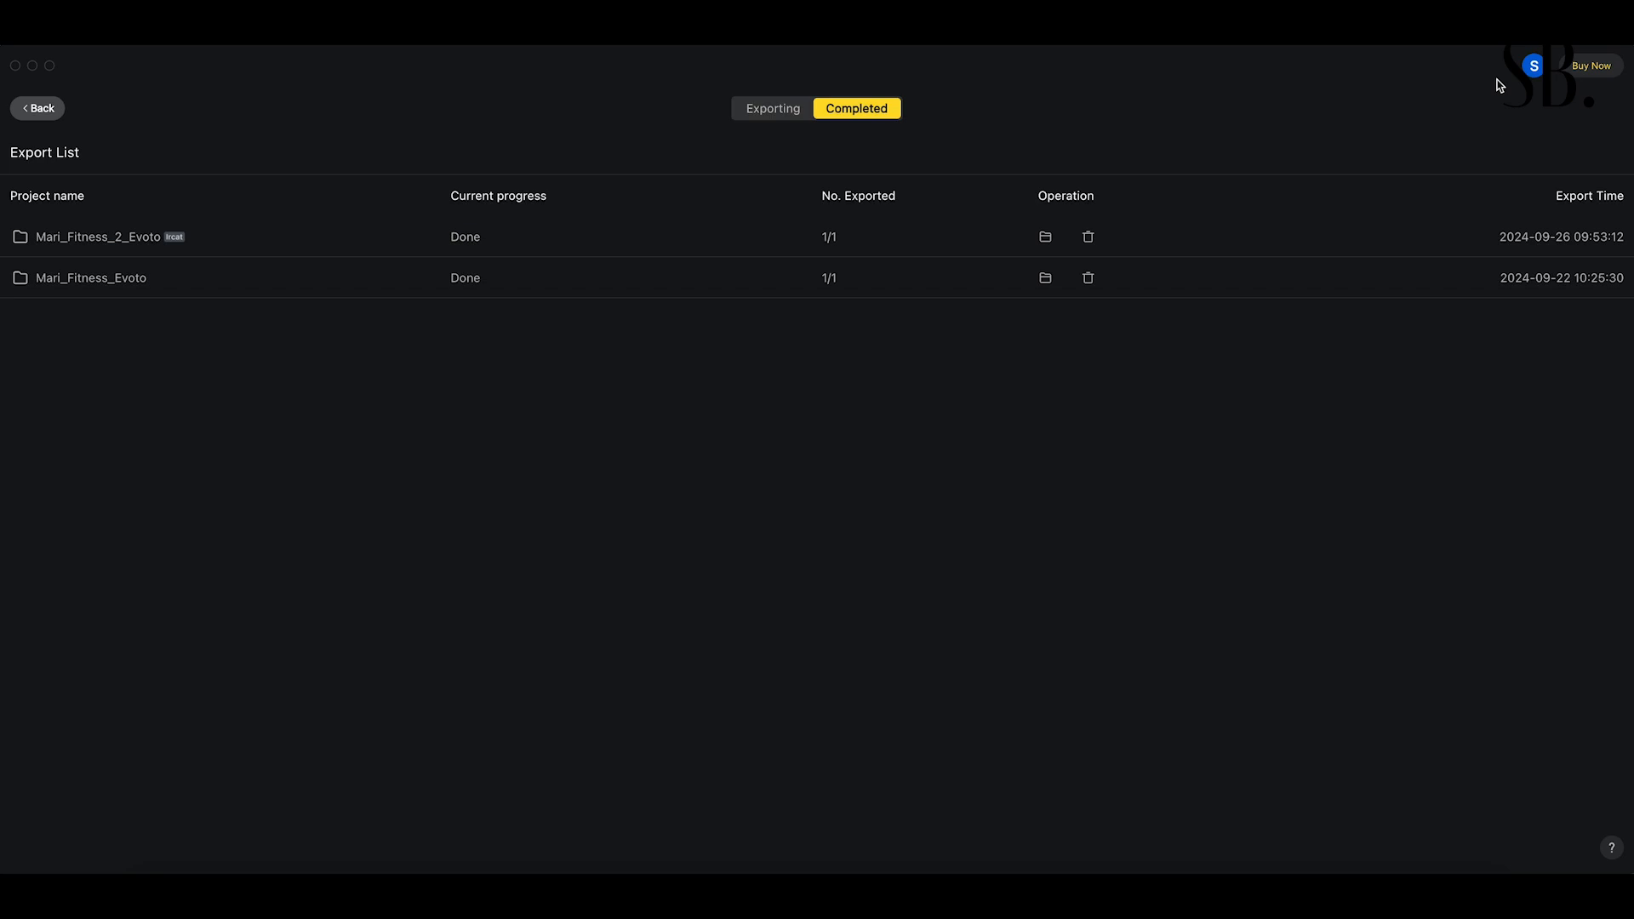
pyautogui.click(37, 108)
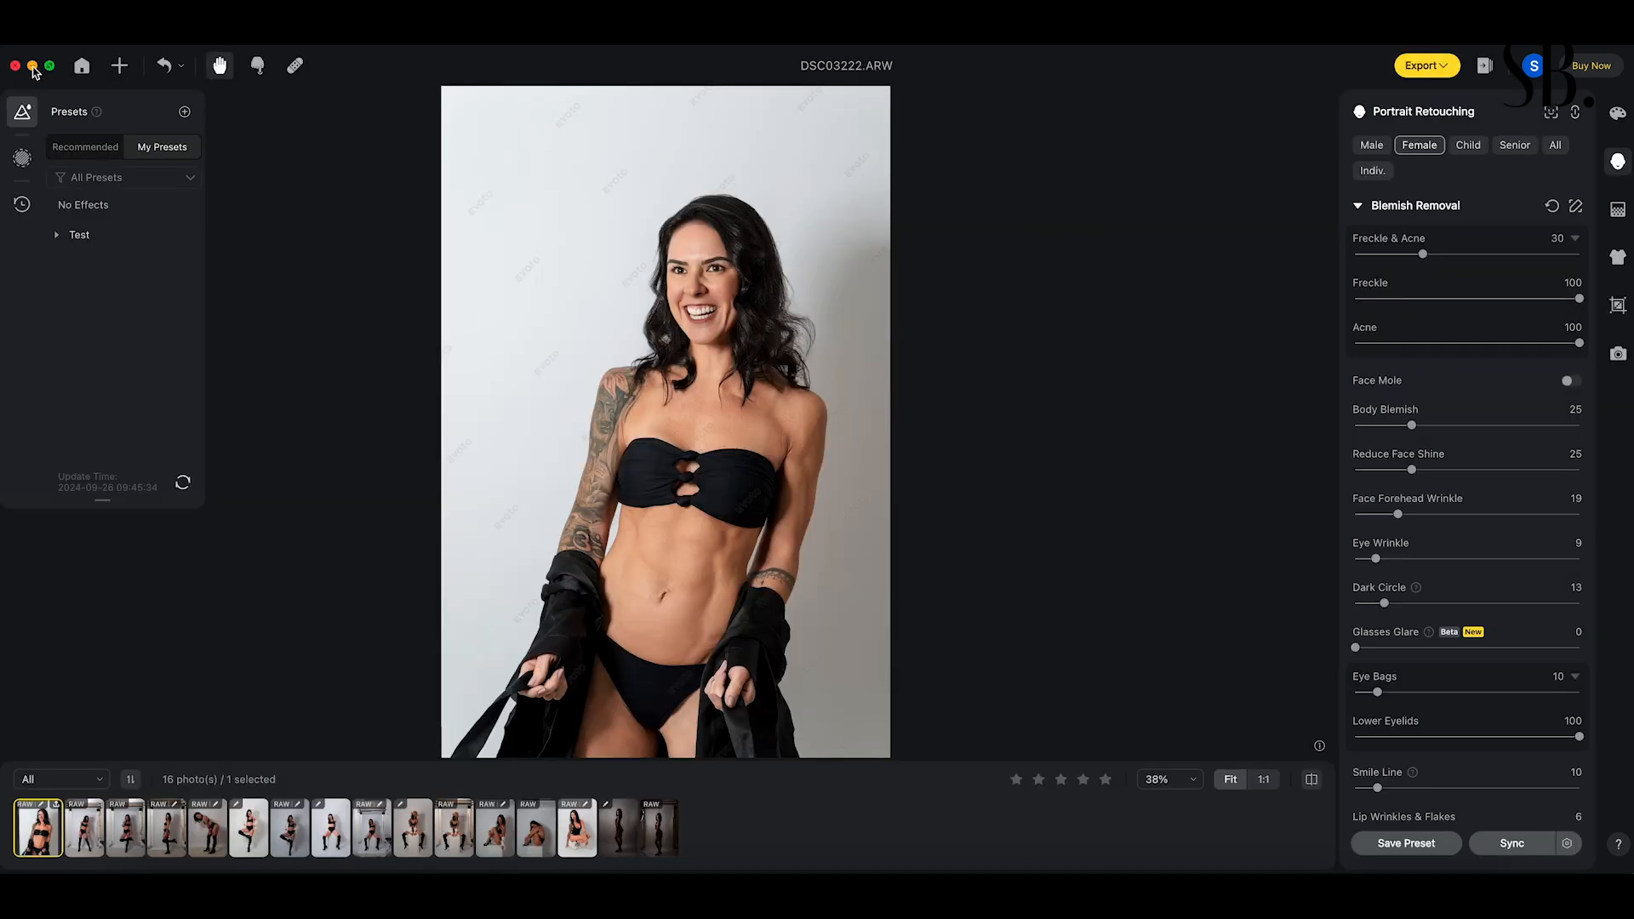
# - Minimize the editor, open the exported folder on the desktop, and open its .lrcat catalog full screen in Lightroom Classic
pyautogui.click(33, 66)
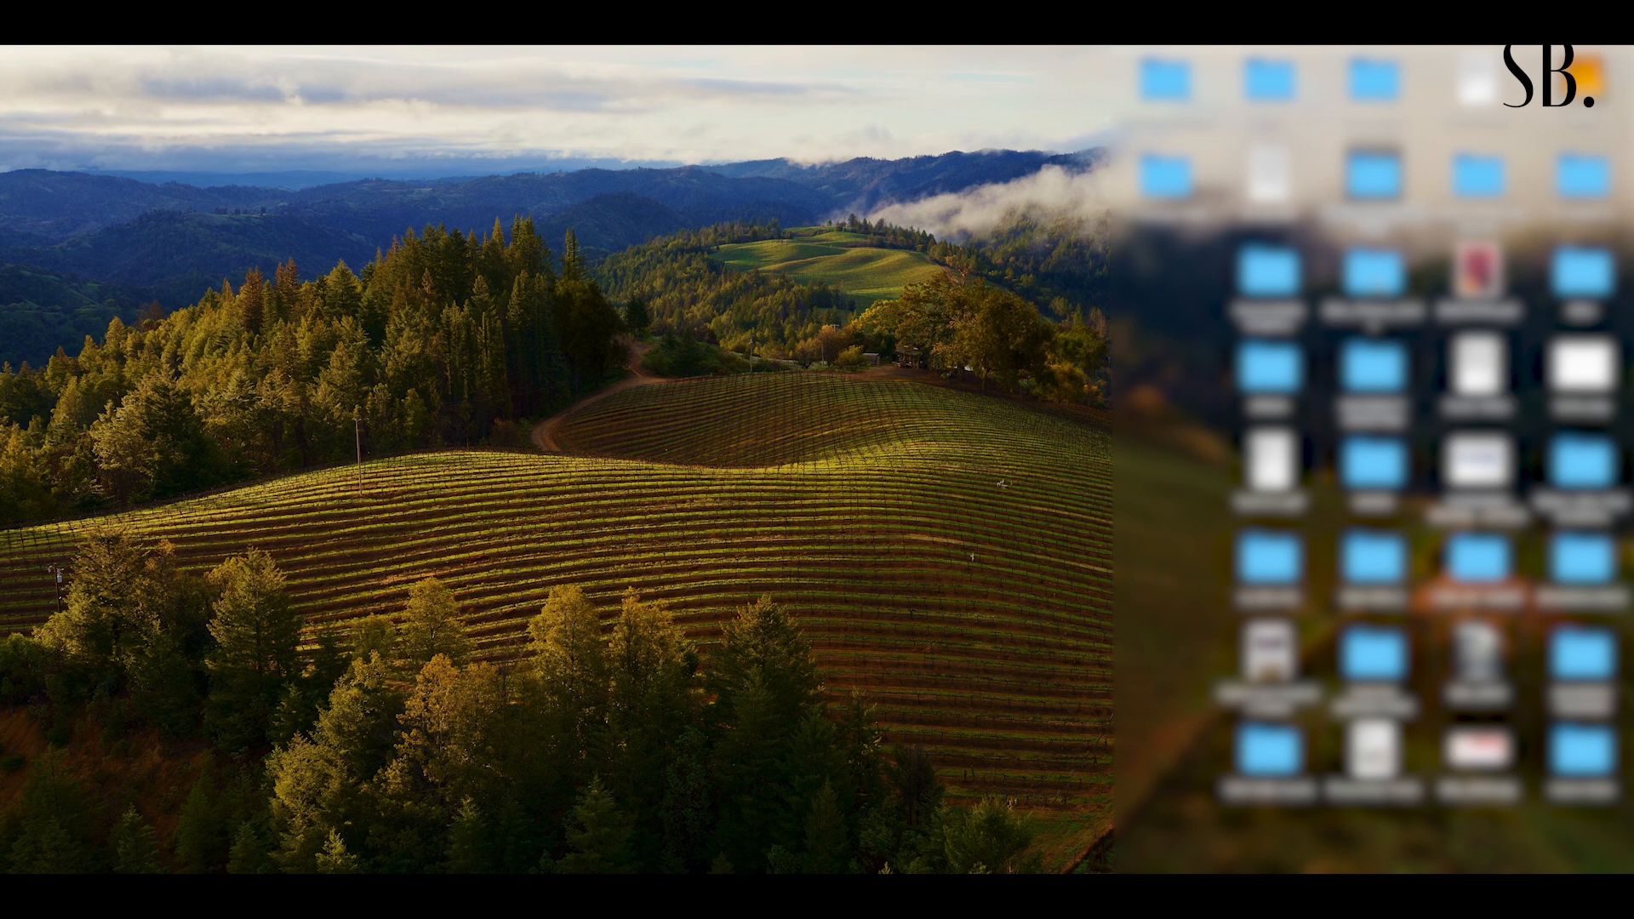
pyautogui.doubleClick(1374, 176)
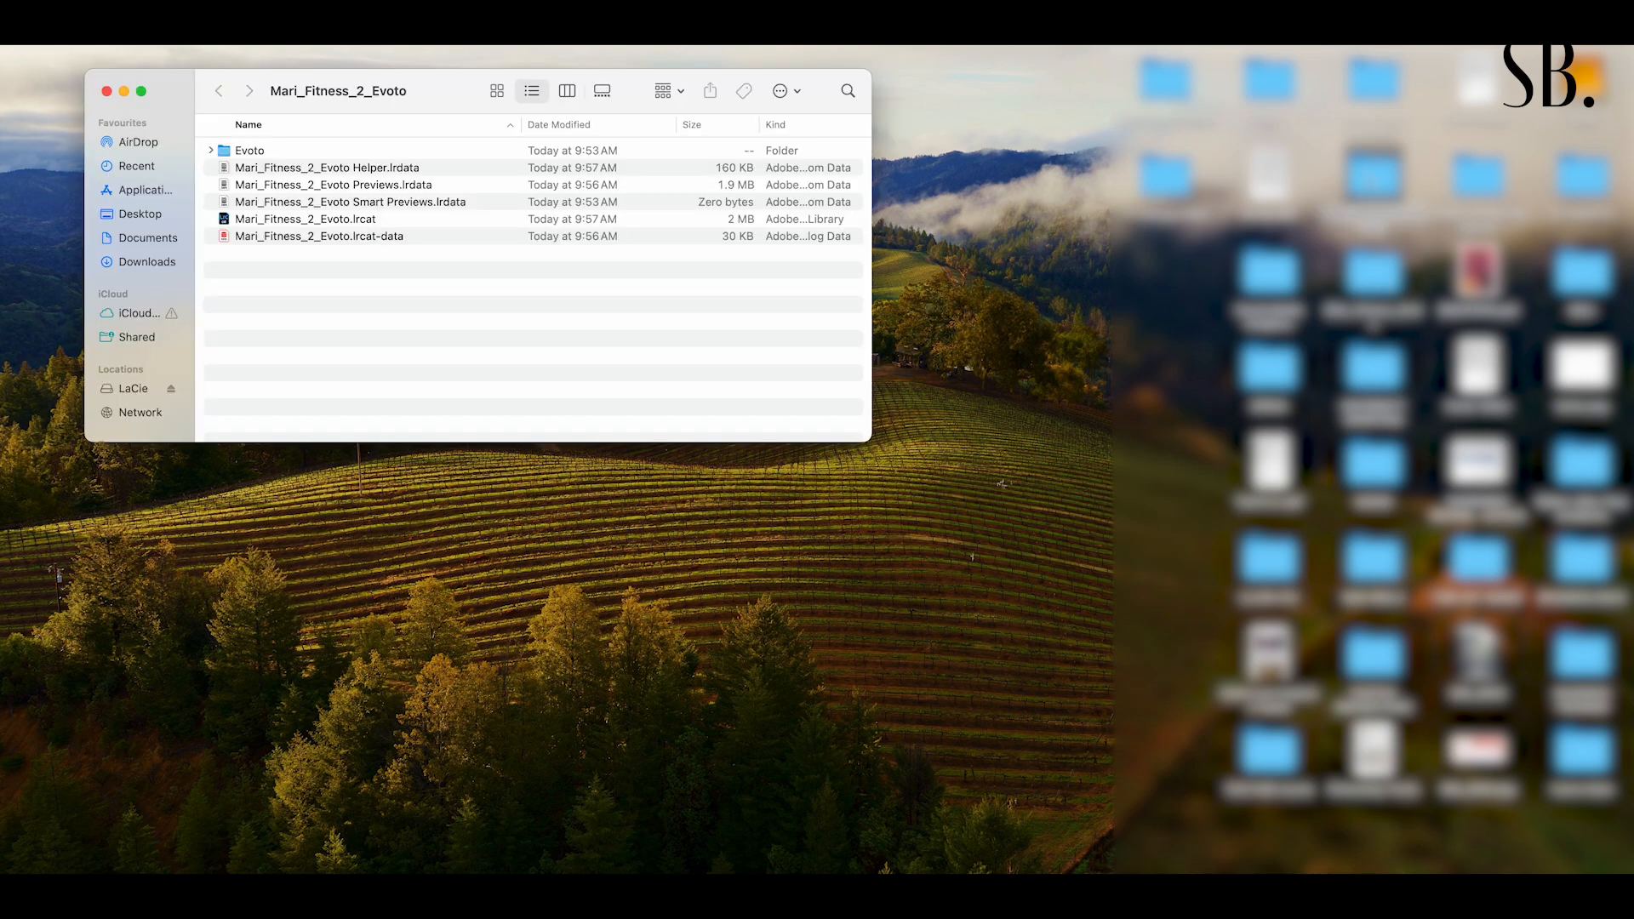
pyautogui.doubleClick(303, 219)
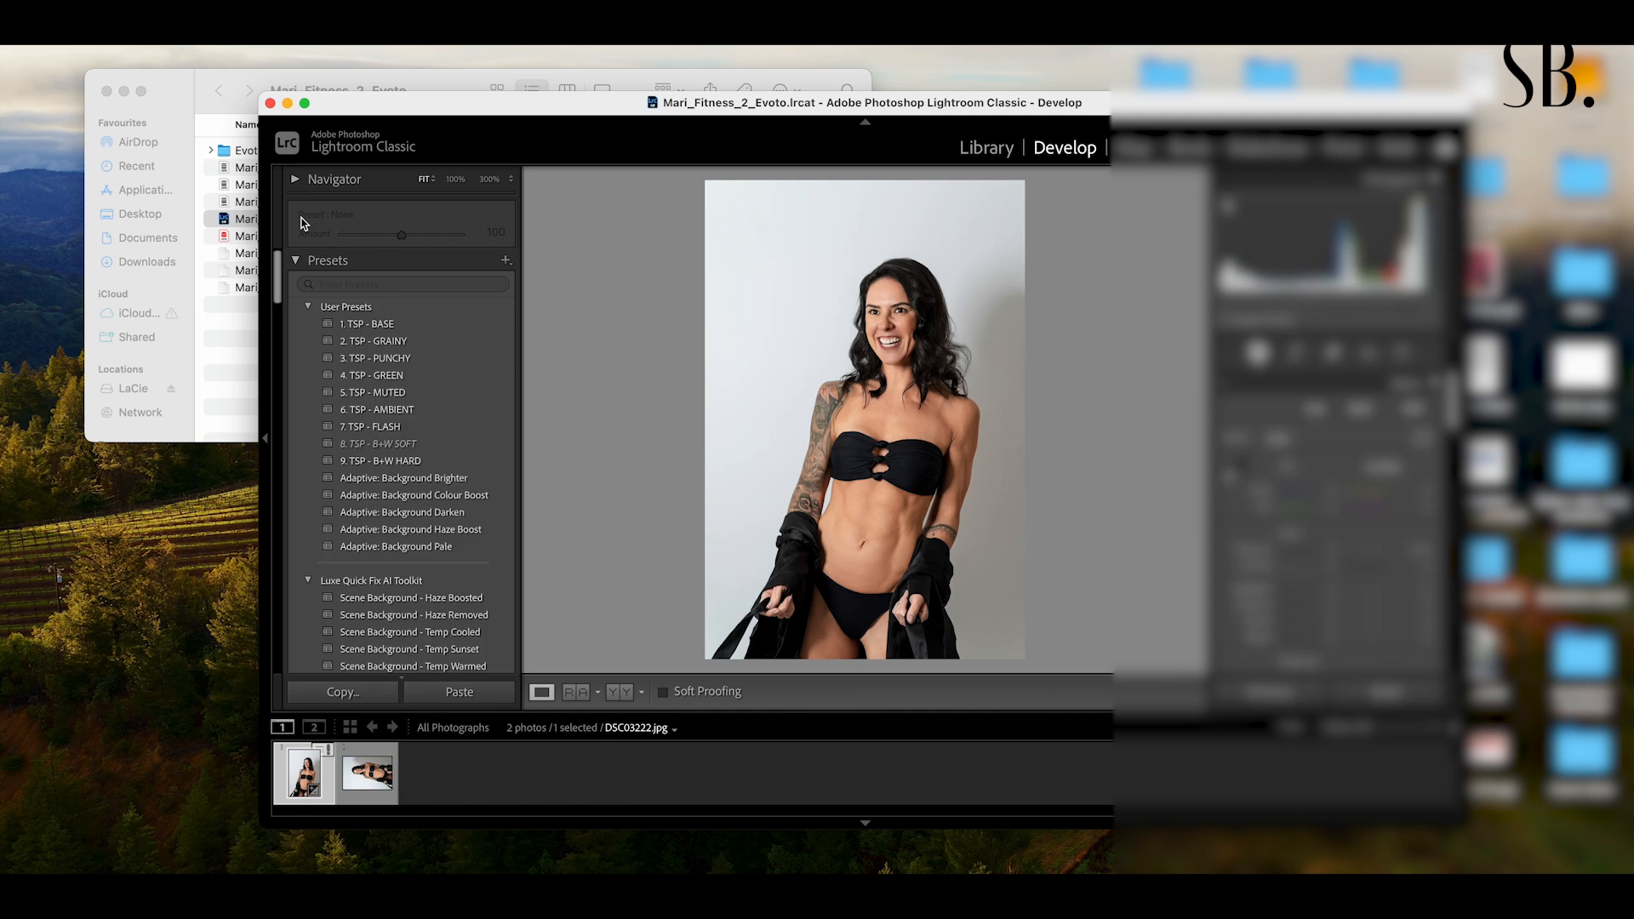
pyautogui.click(304, 103)
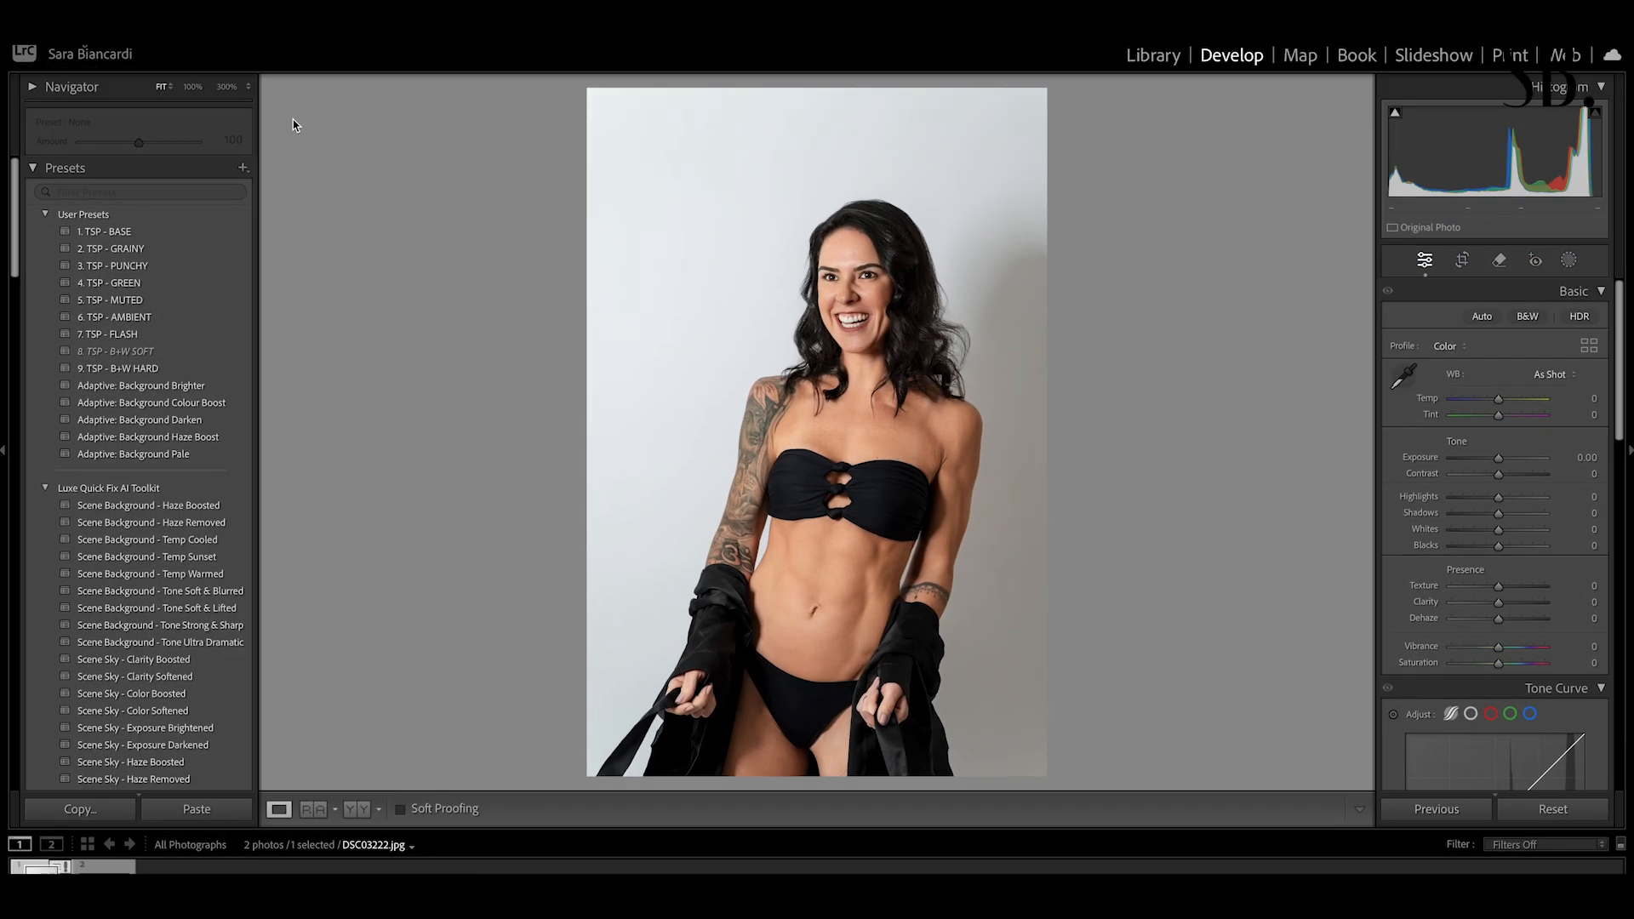
# - Try the user presets TSP - GRAINY, PUNCHY, MUTED and AMBIENT on DSC03222.jpg
pyautogui.click(134, 249)
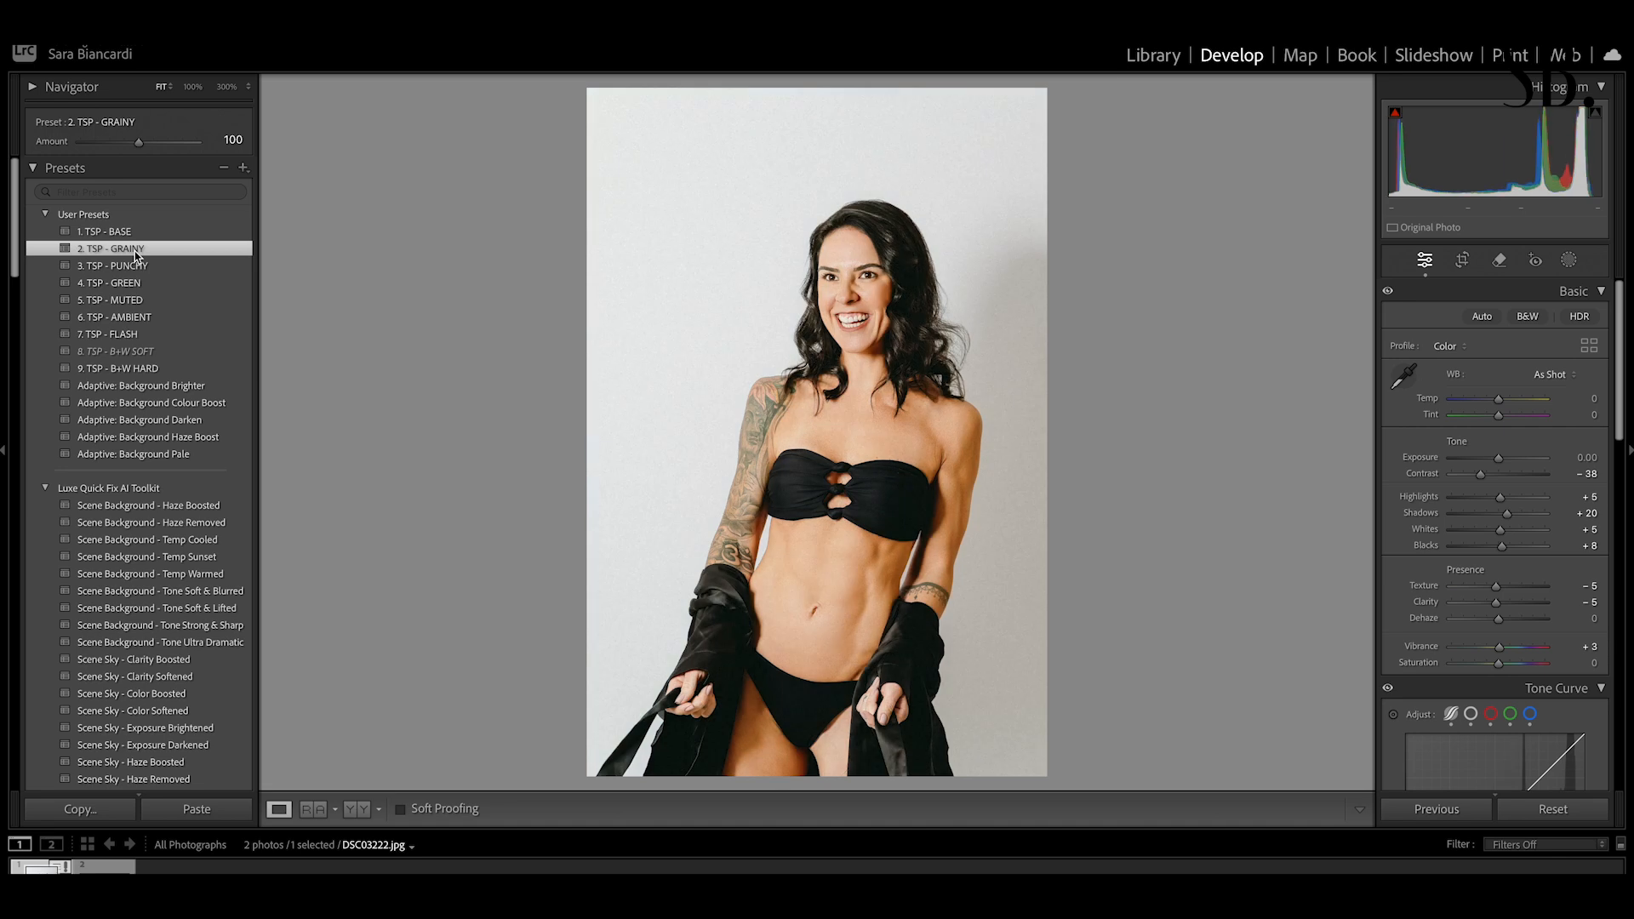
pyautogui.click(134, 266)
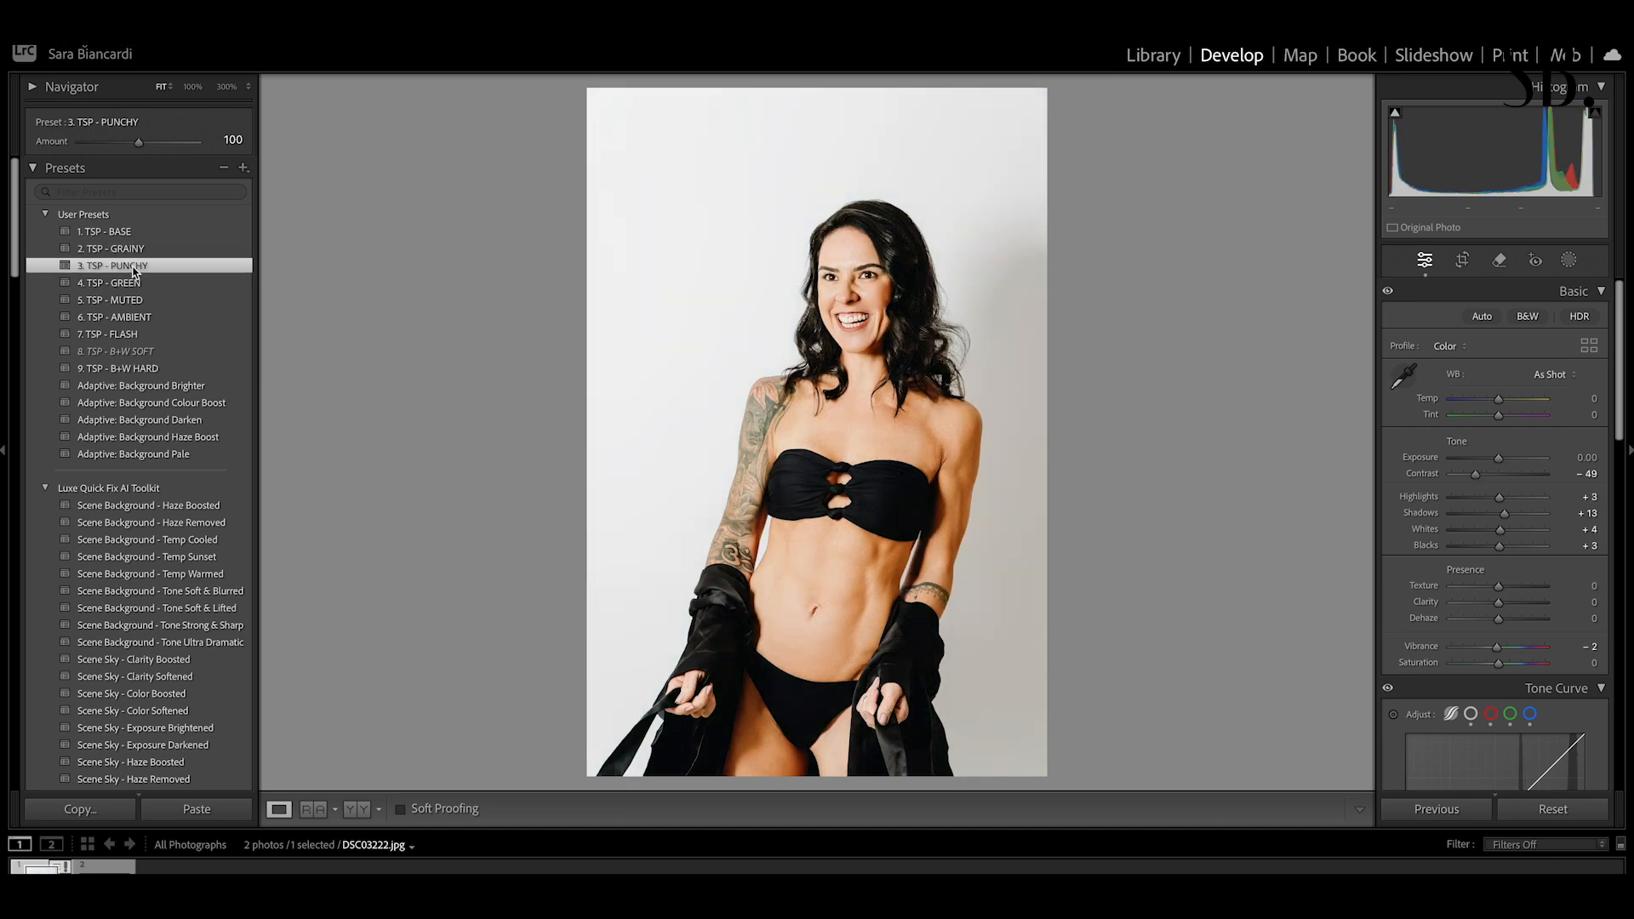
pyautogui.click(130, 299)
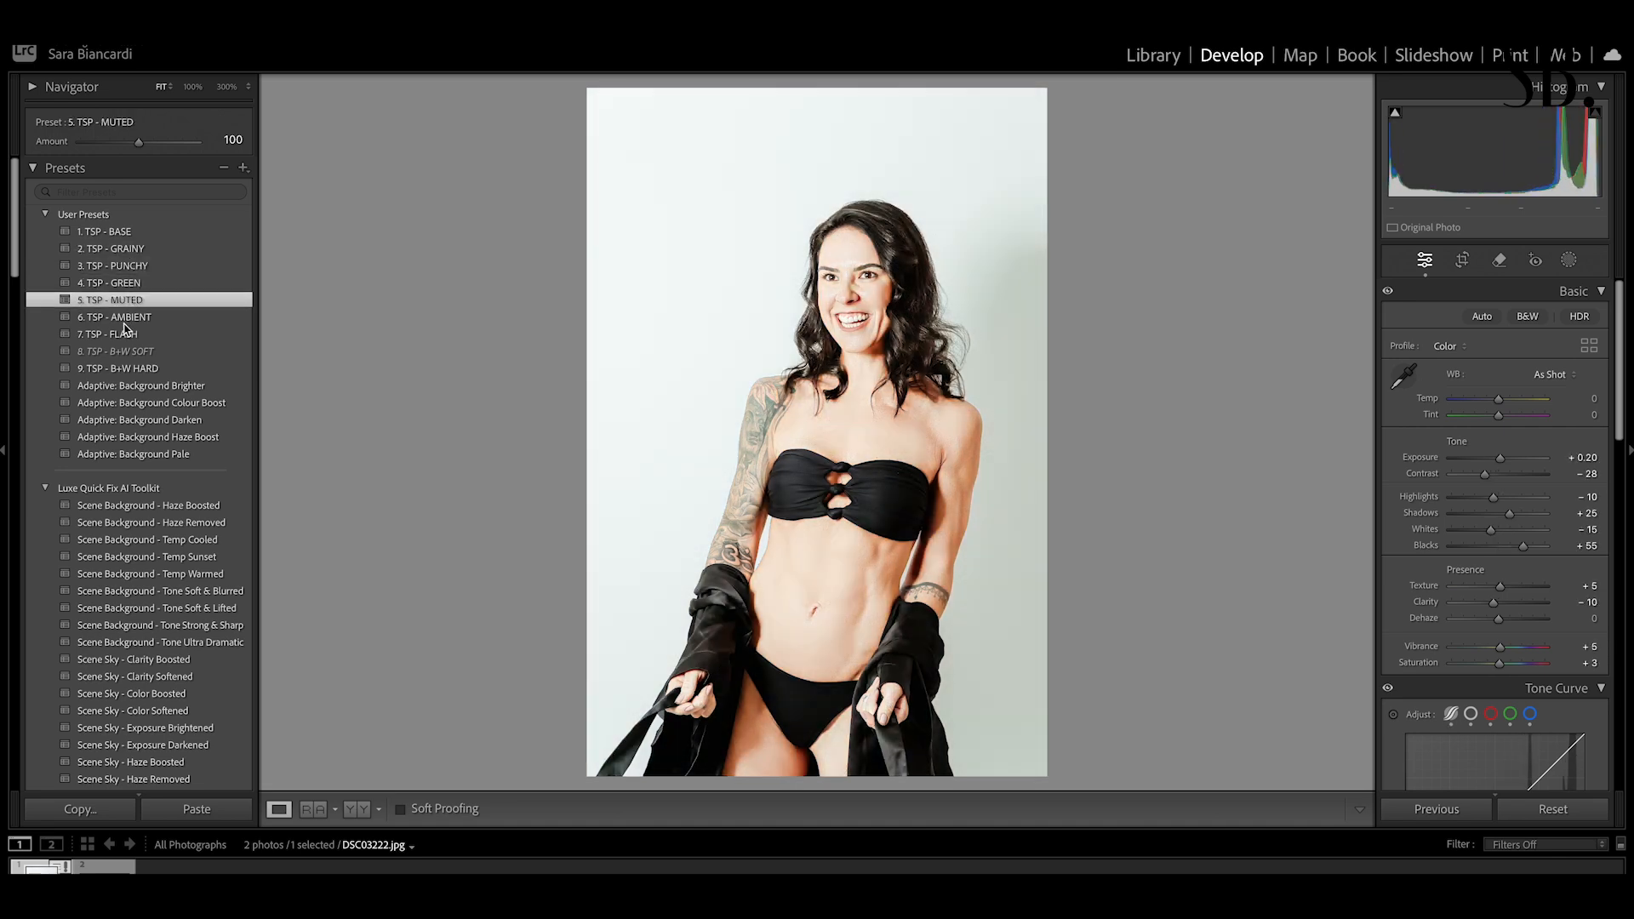
pyautogui.click(125, 324)
# - Compare the TSP - B+W SOFT and B+W HARD presets on the portrait, and reduce the B+W HARD amount to 41
pyautogui.click(126, 352)
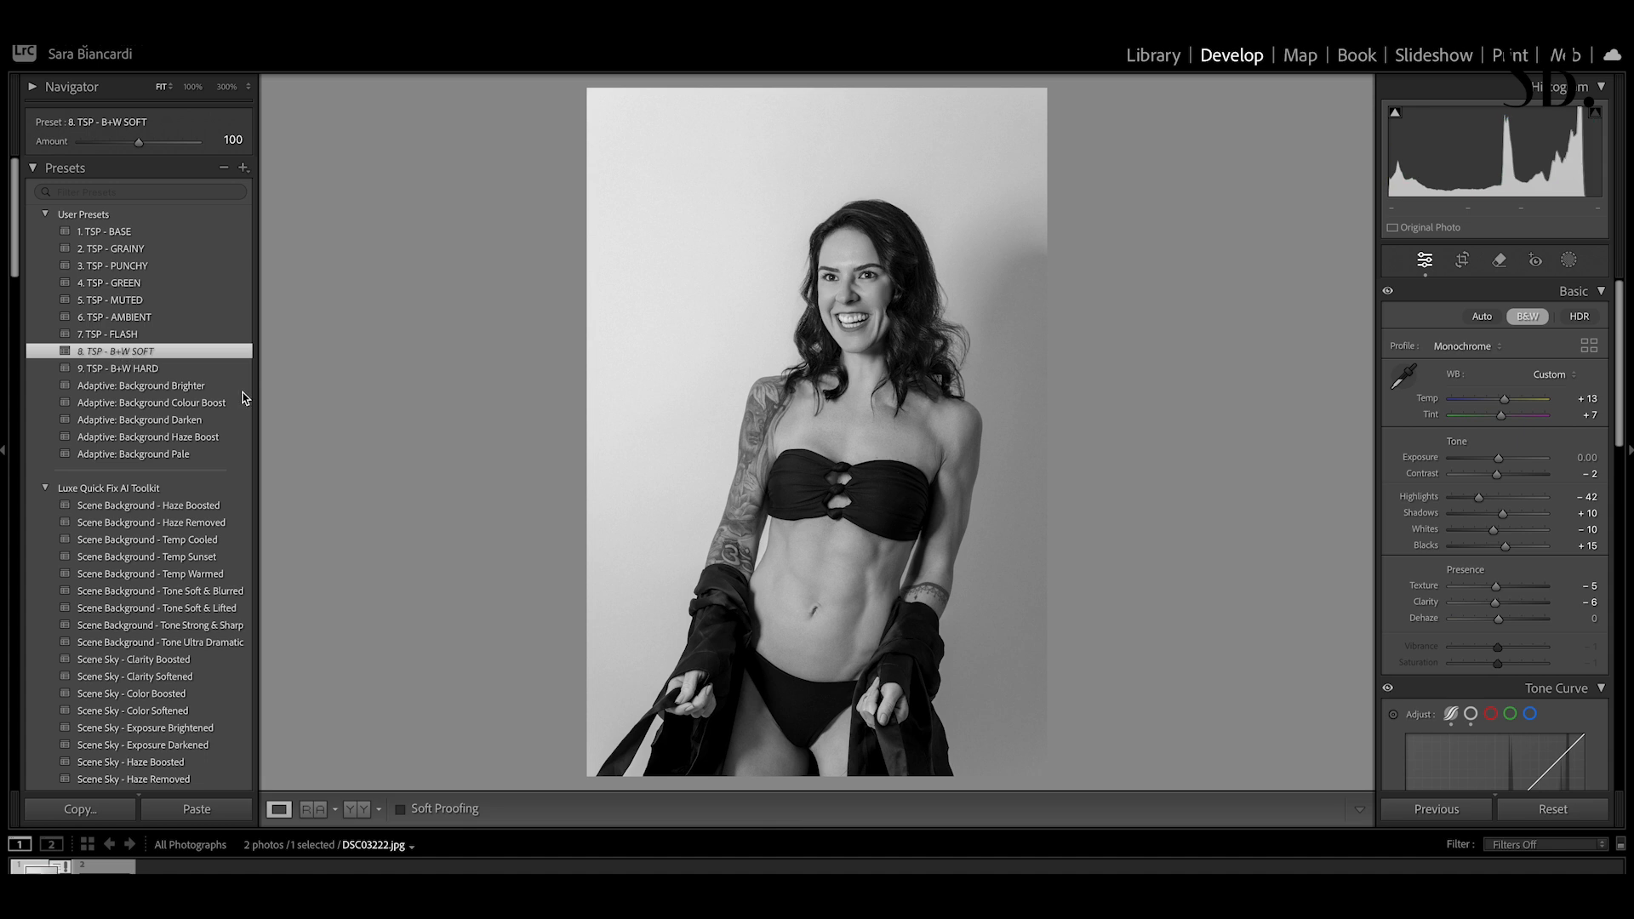
pyautogui.click(154, 371)
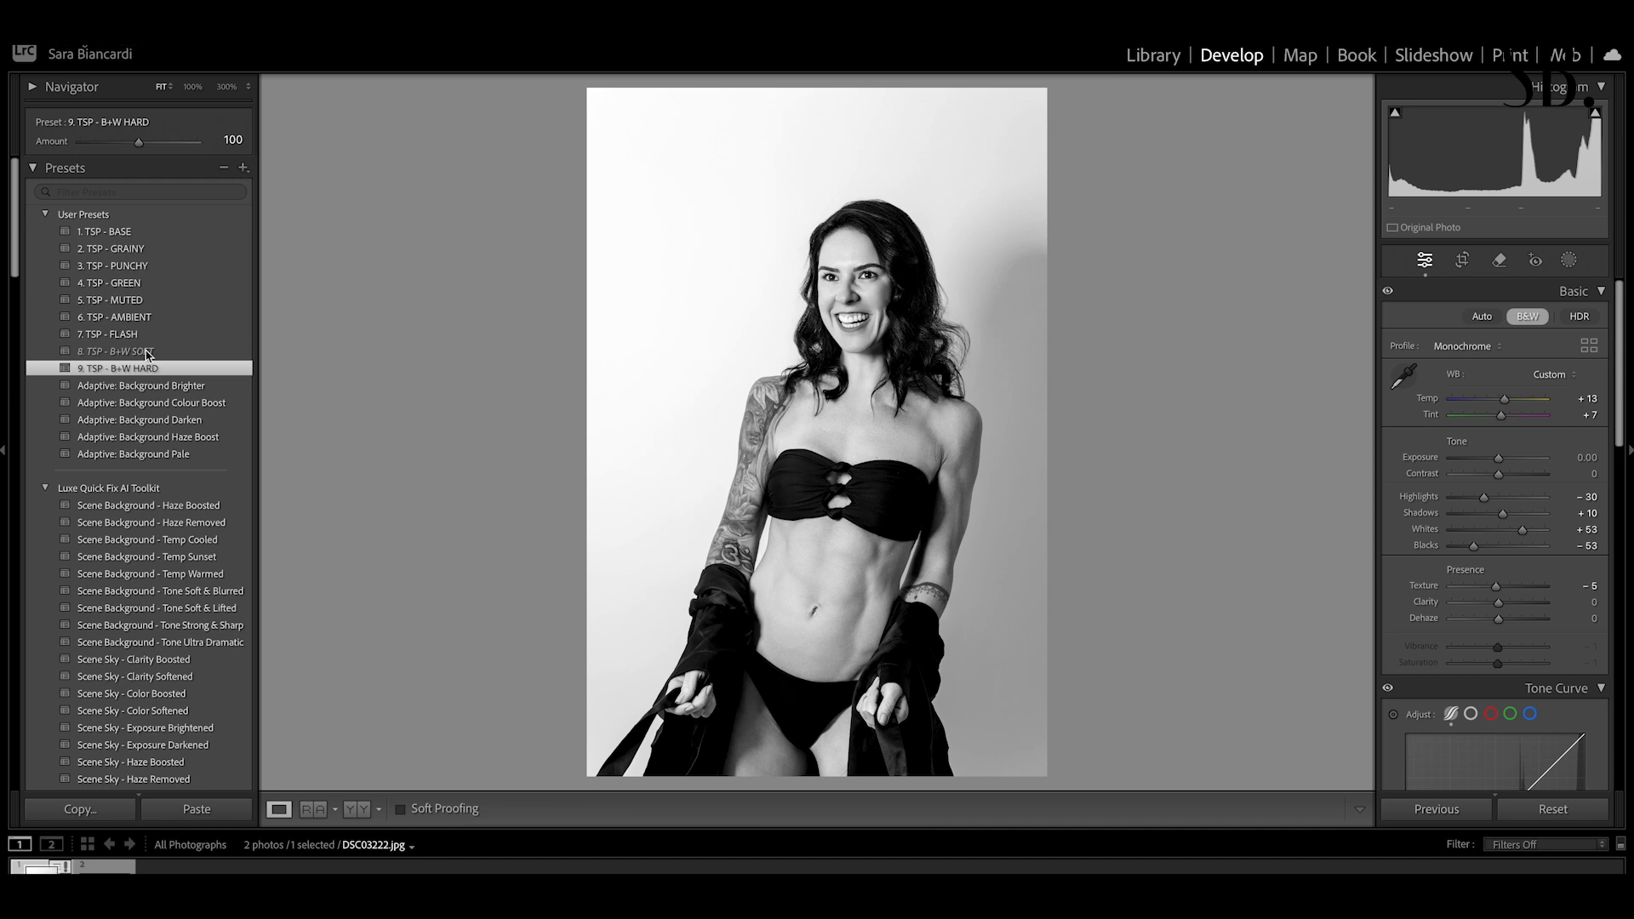
pyautogui.click(148, 353)
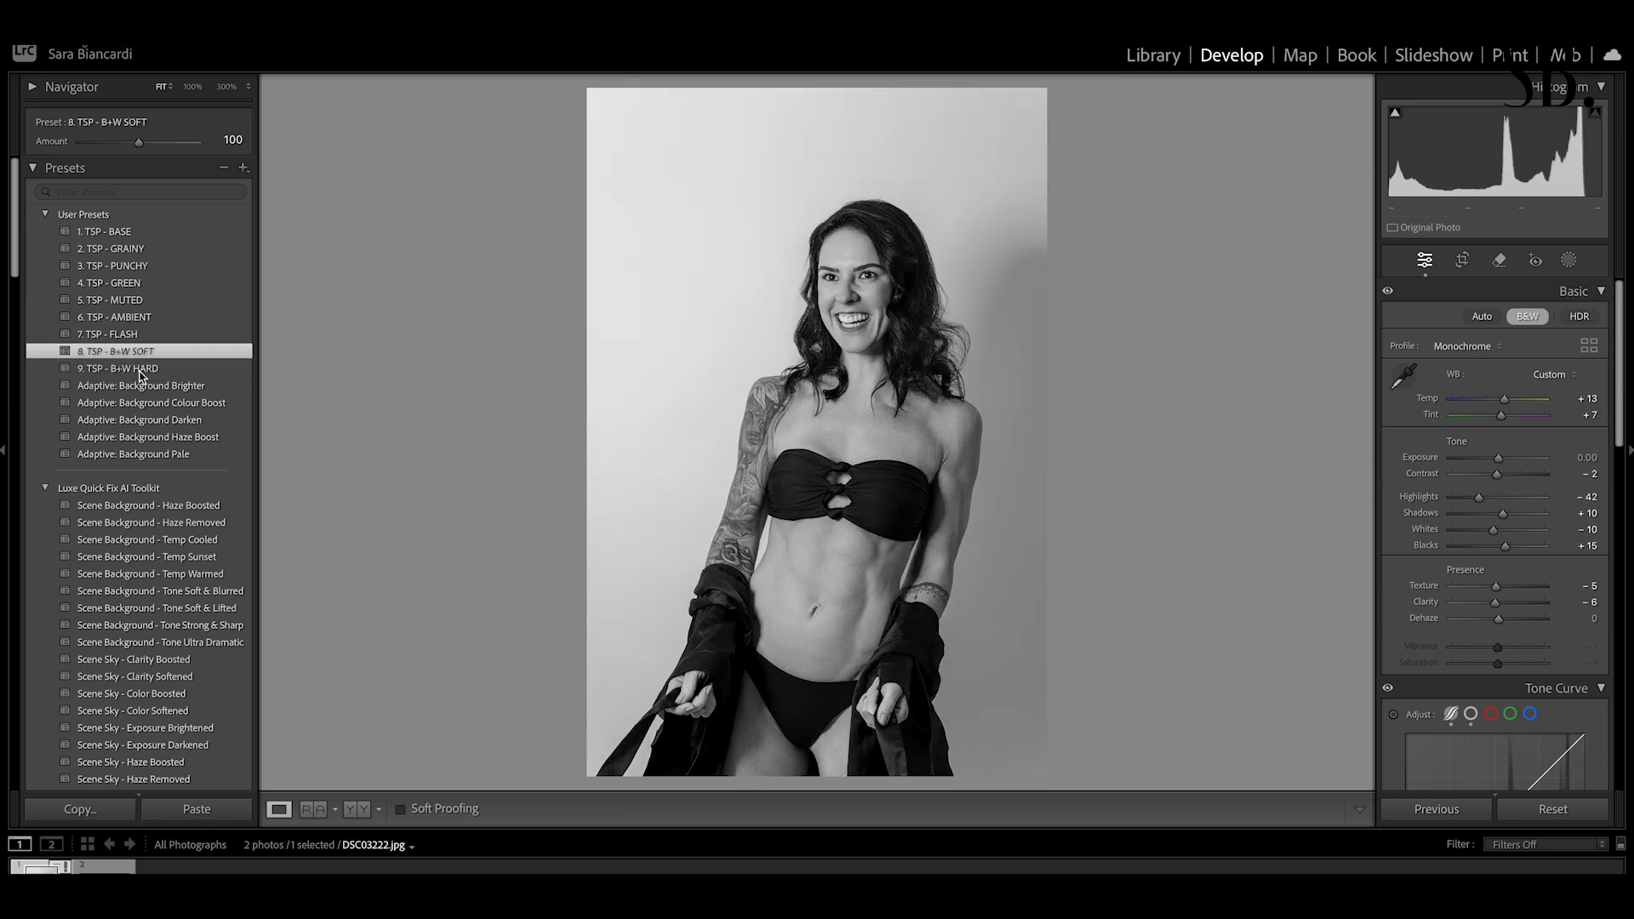
pyautogui.click(141, 372)
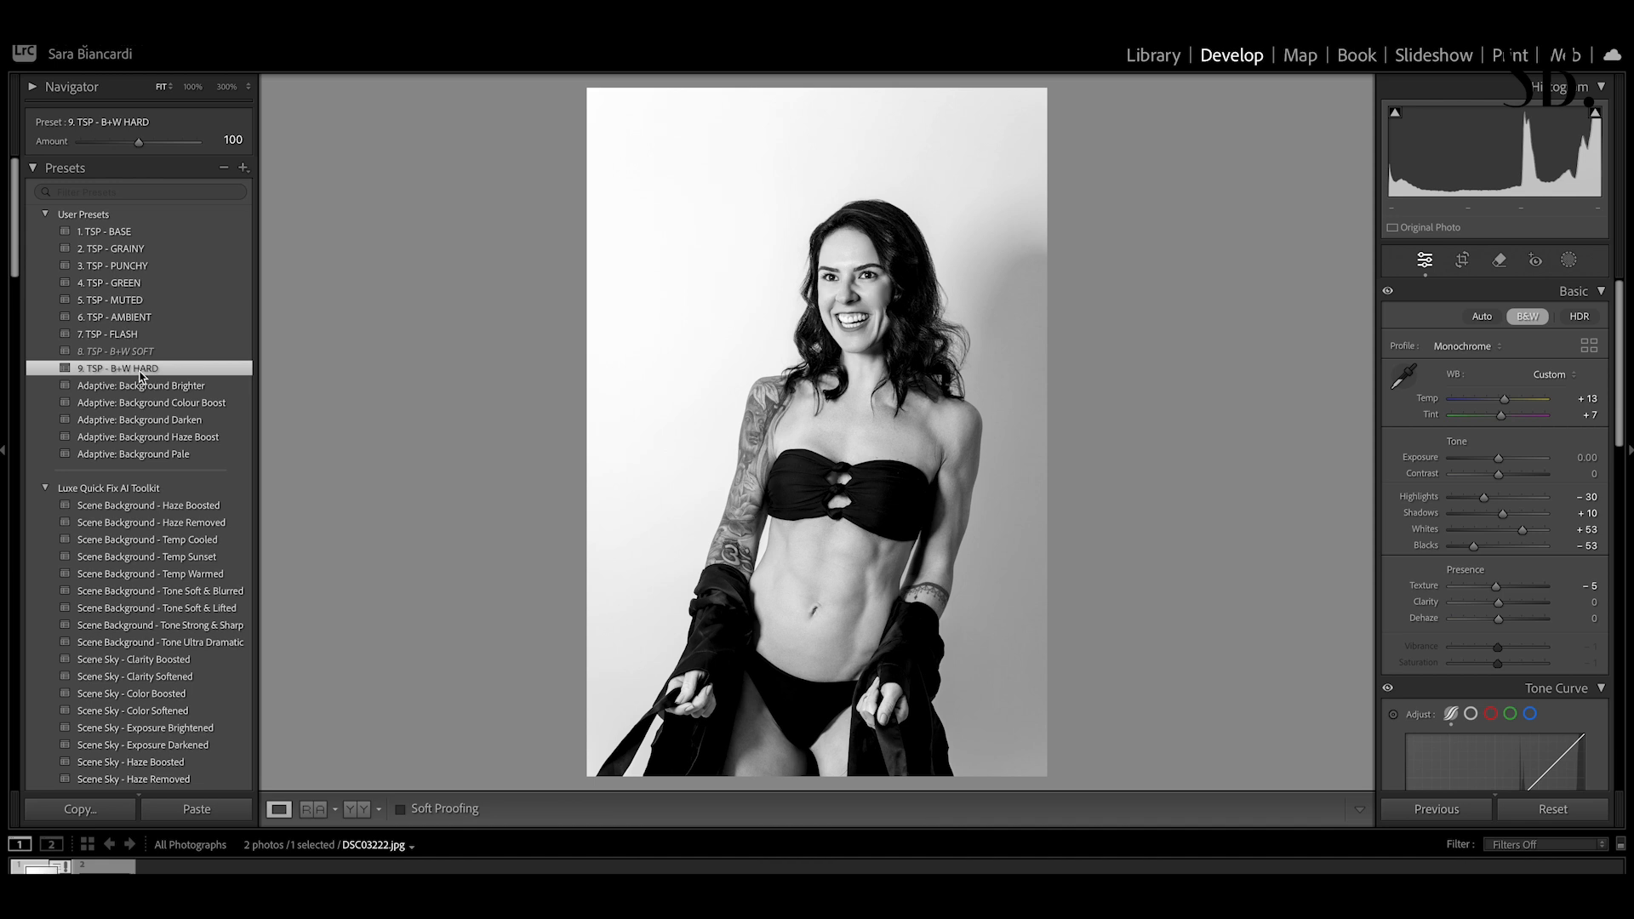
pyautogui.moveTo(139, 142); pyautogui.dragTo(105, 144)
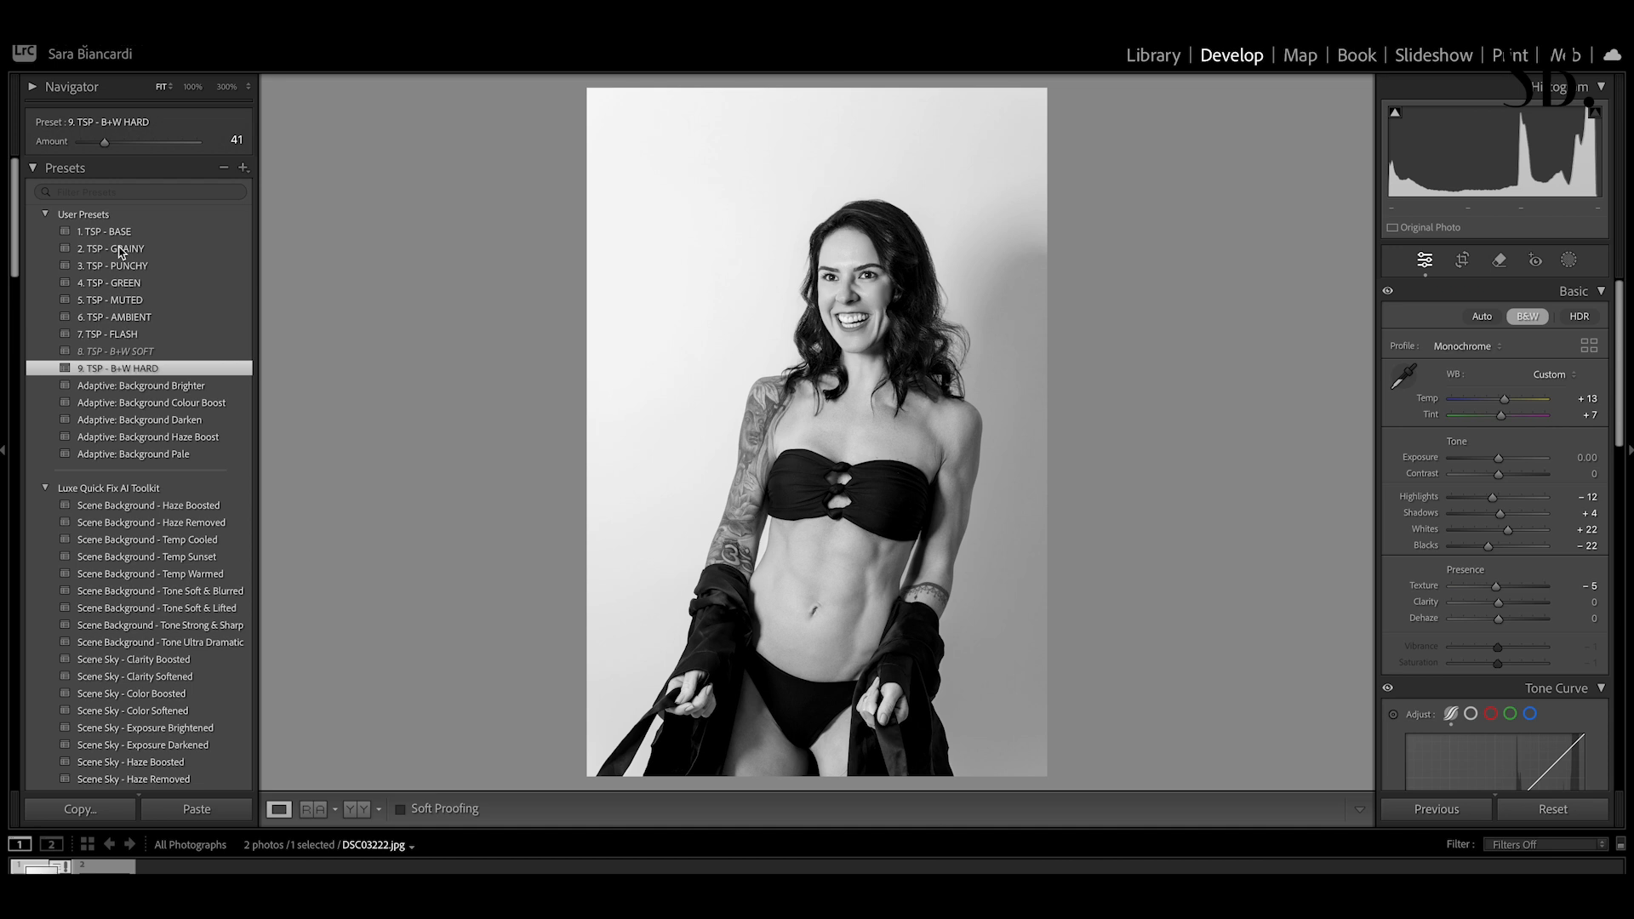
# - Undo the preset trials on DSC03222.jpg one after another
pyautogui.hotkey('ctrl', 'z')
pyautogui.hotkey('ctrl', 'z')
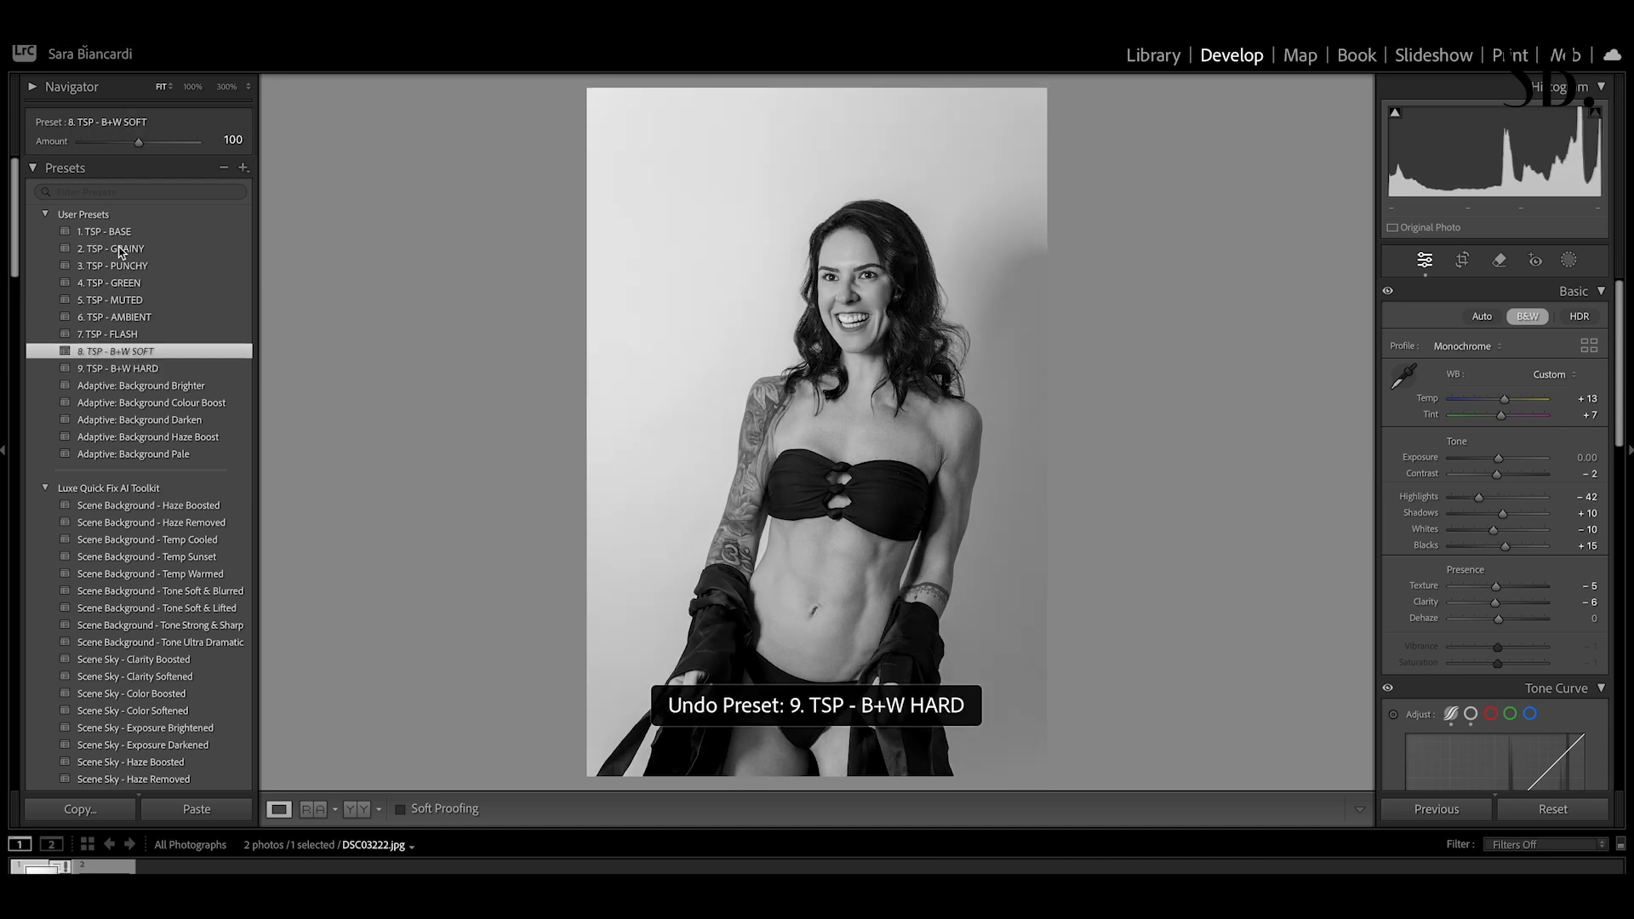
pyautogui.hotkey('ctrl', 'z')
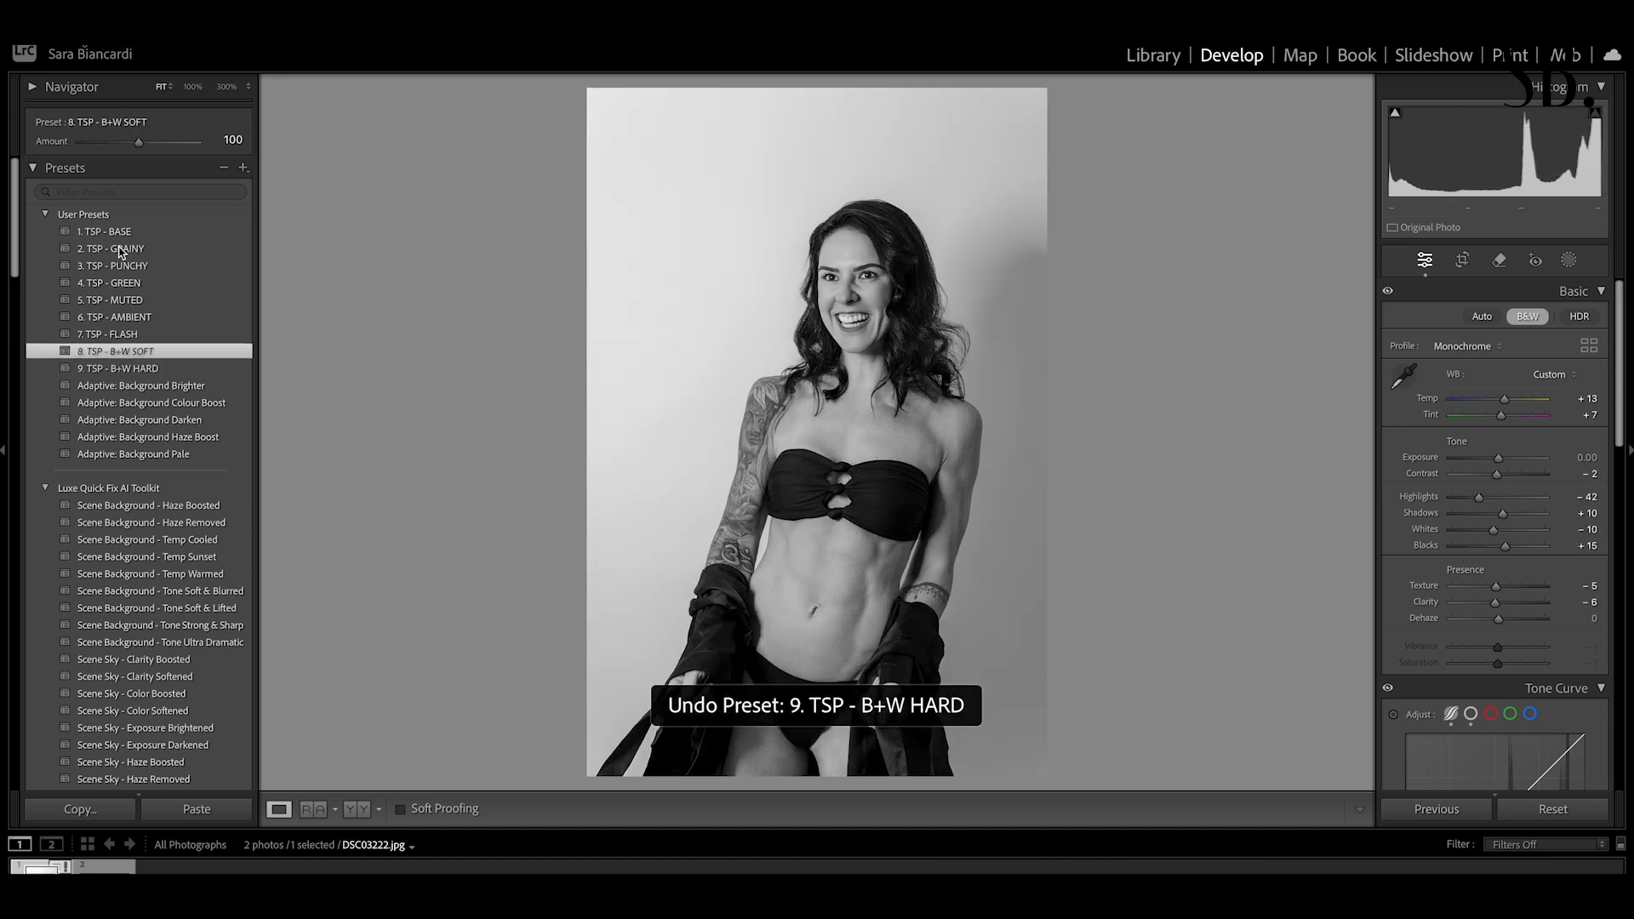
pyautogui.hotkey('ctrl', 'z')
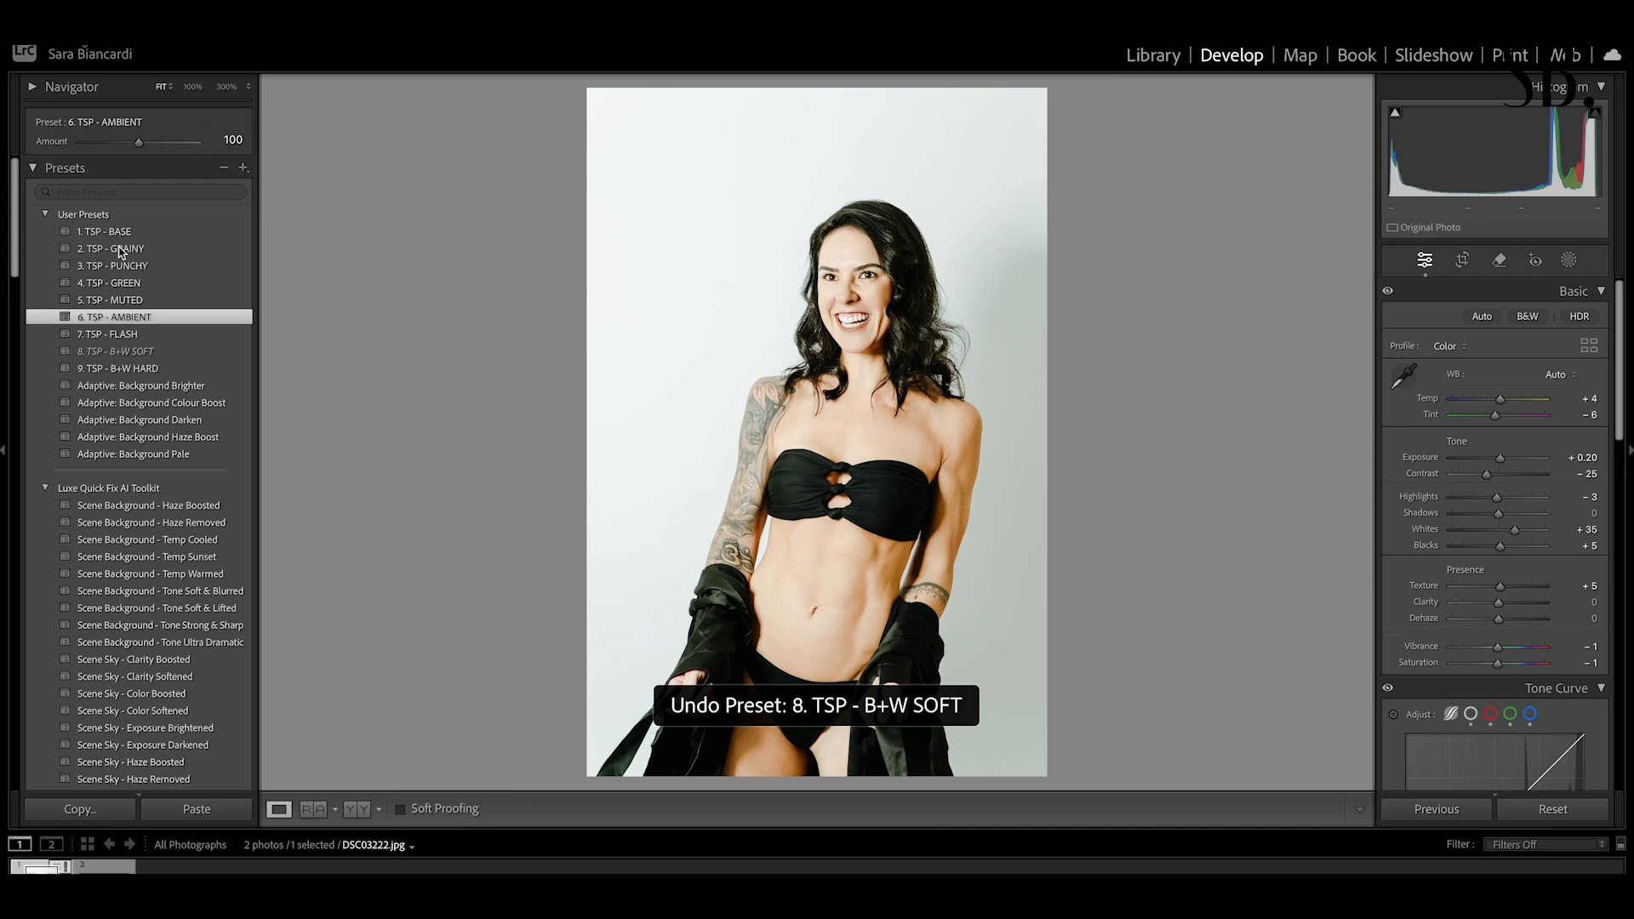
pyautogui.hotkey('ctrl', 'z')
pyautogui.hotkey('ctrl', 'z')
pyautogui.hotkey('ctrl', 'z')
pyautogui.hotkey('ctrl', 'z')
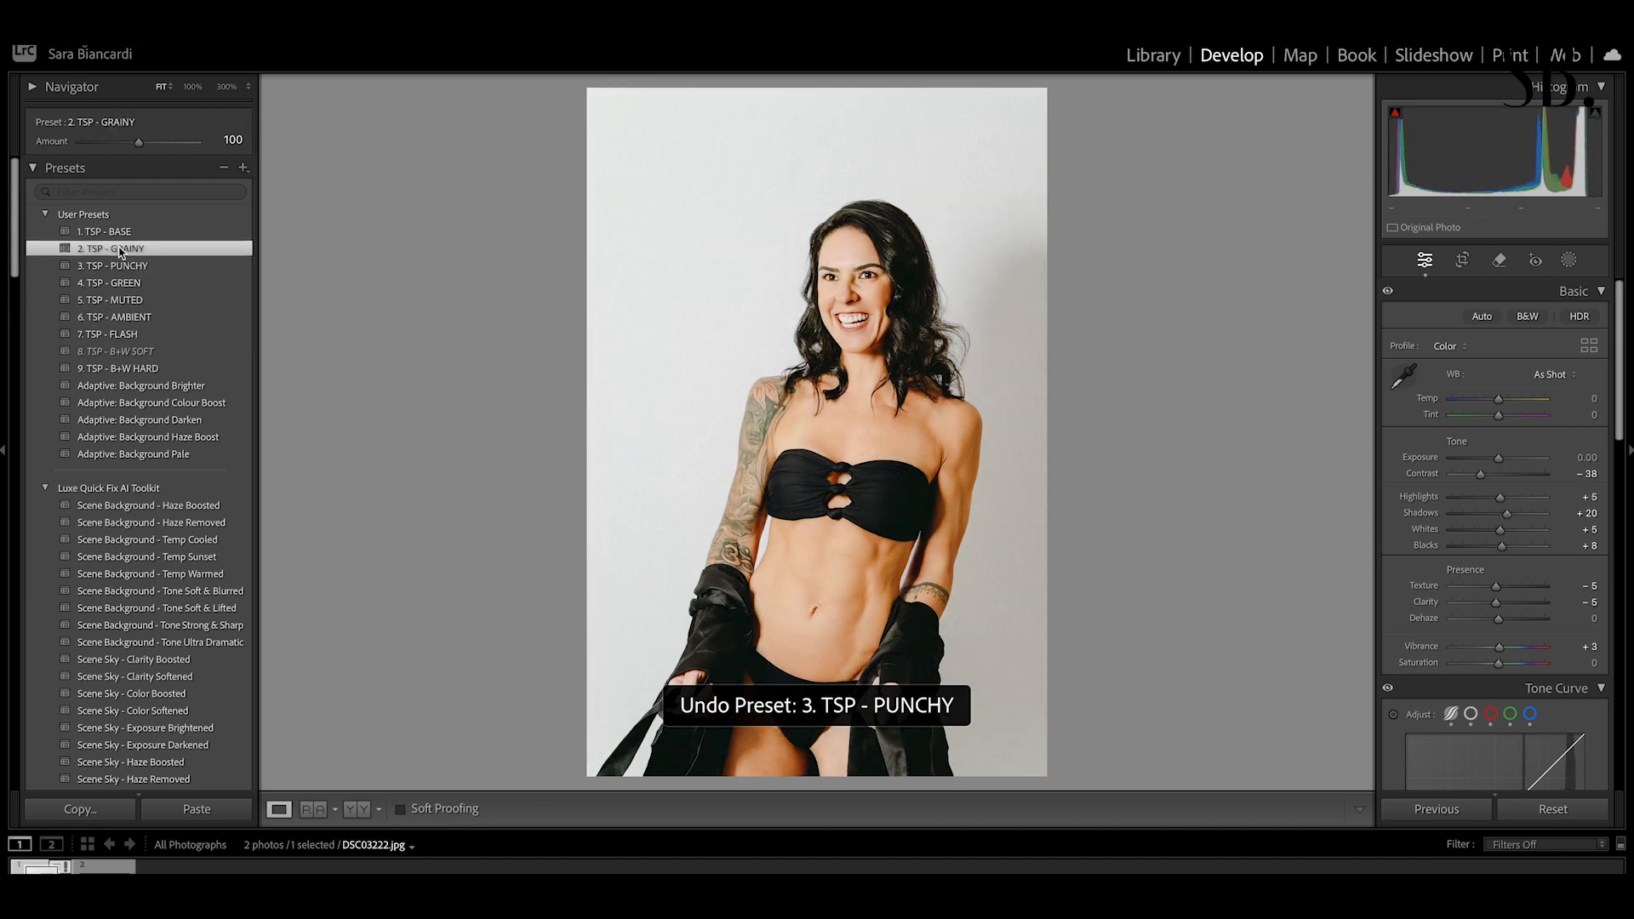
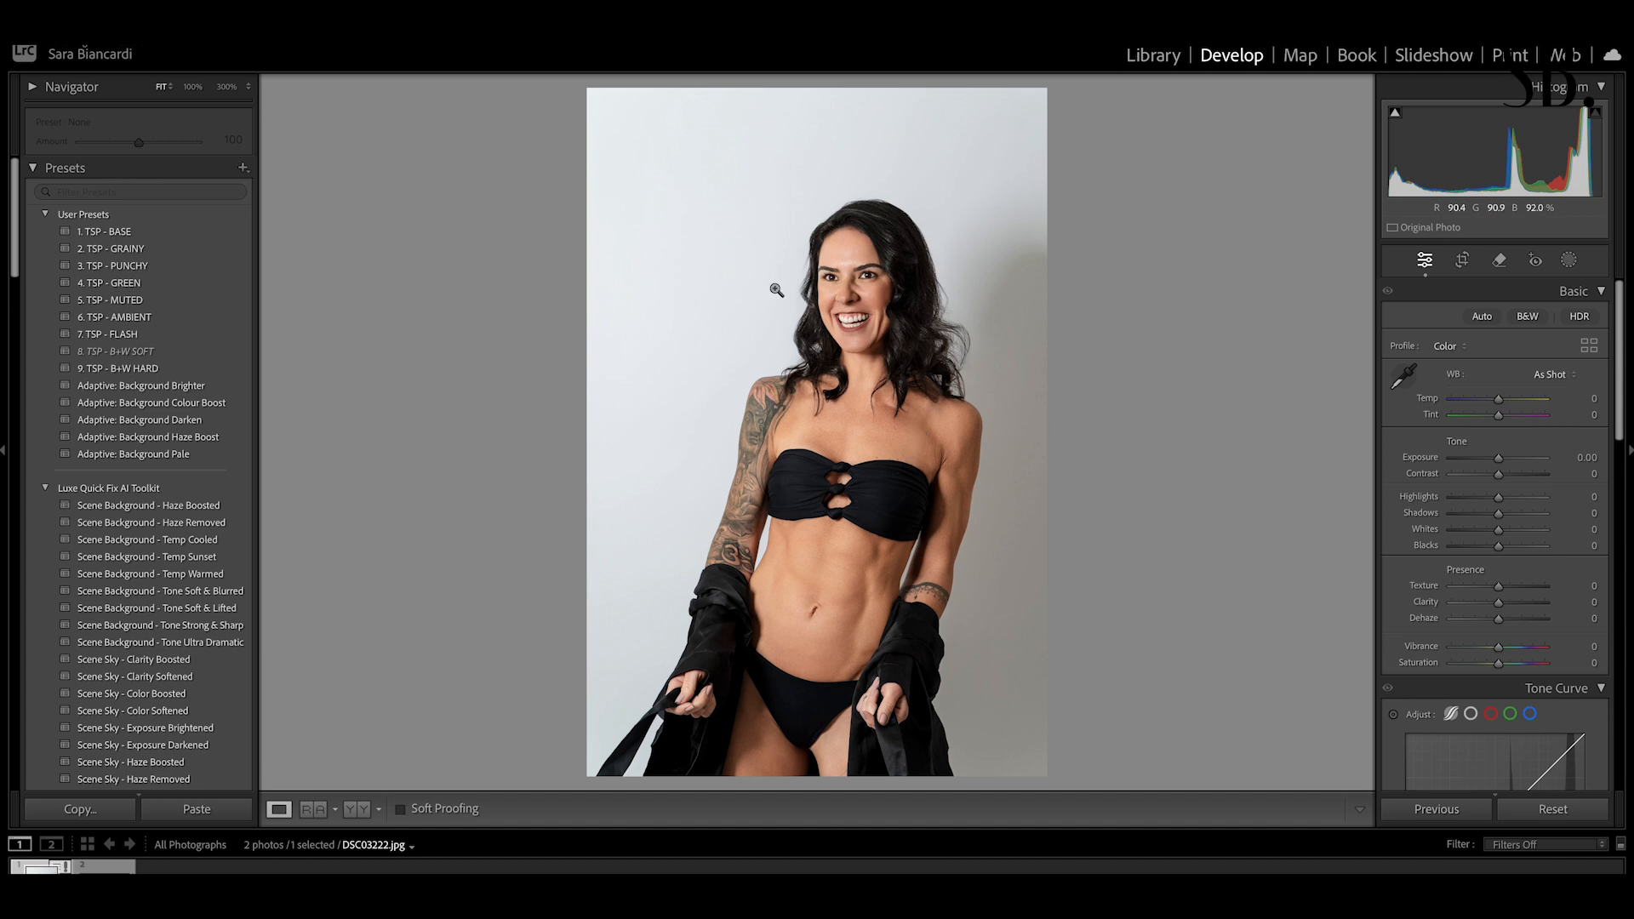
# - Inspect the retouched face, hair and torso in DSC03222.jpg at 100% and return to the fitted view
pyautogui.click(923, 294)
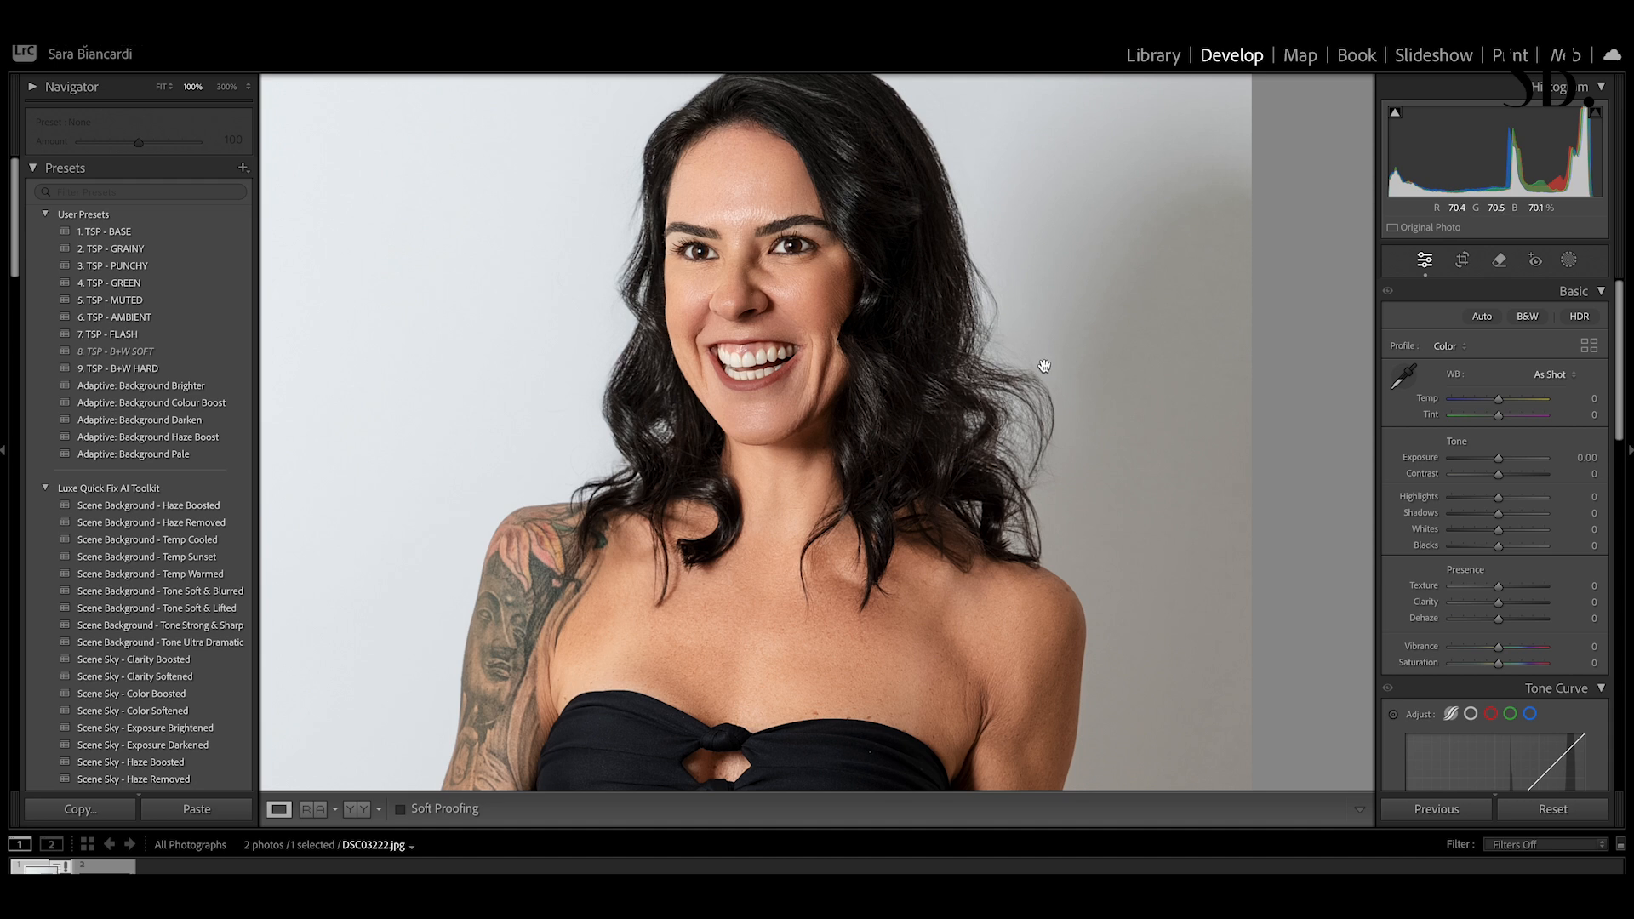
pyautogui.click(1062, 397)
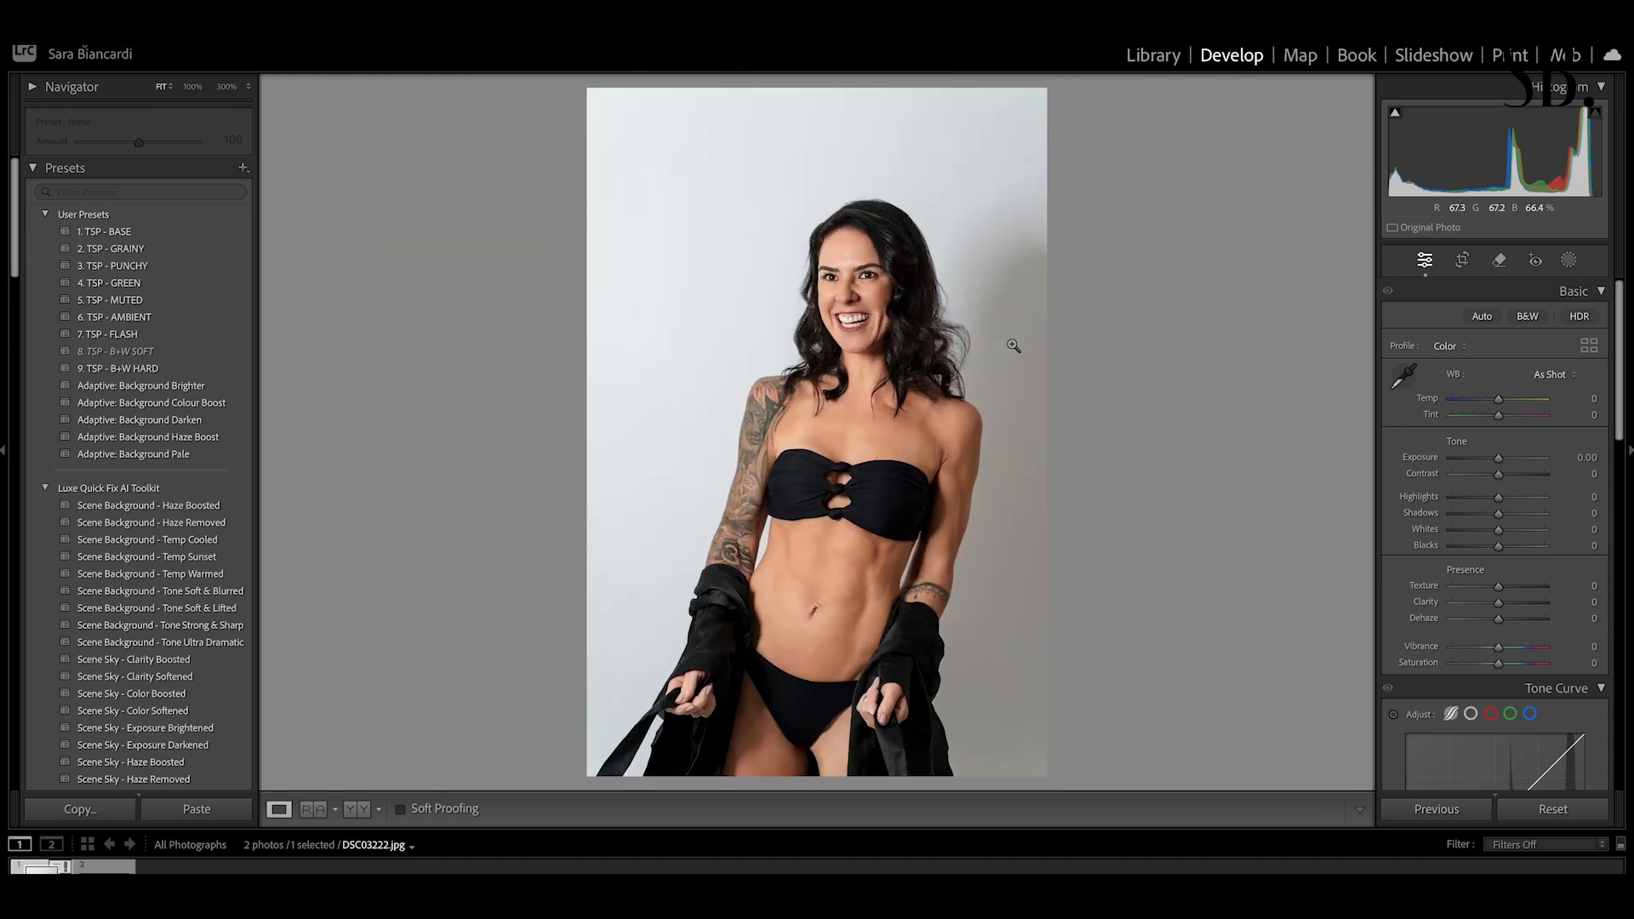
pyautogui.click(889, 477)
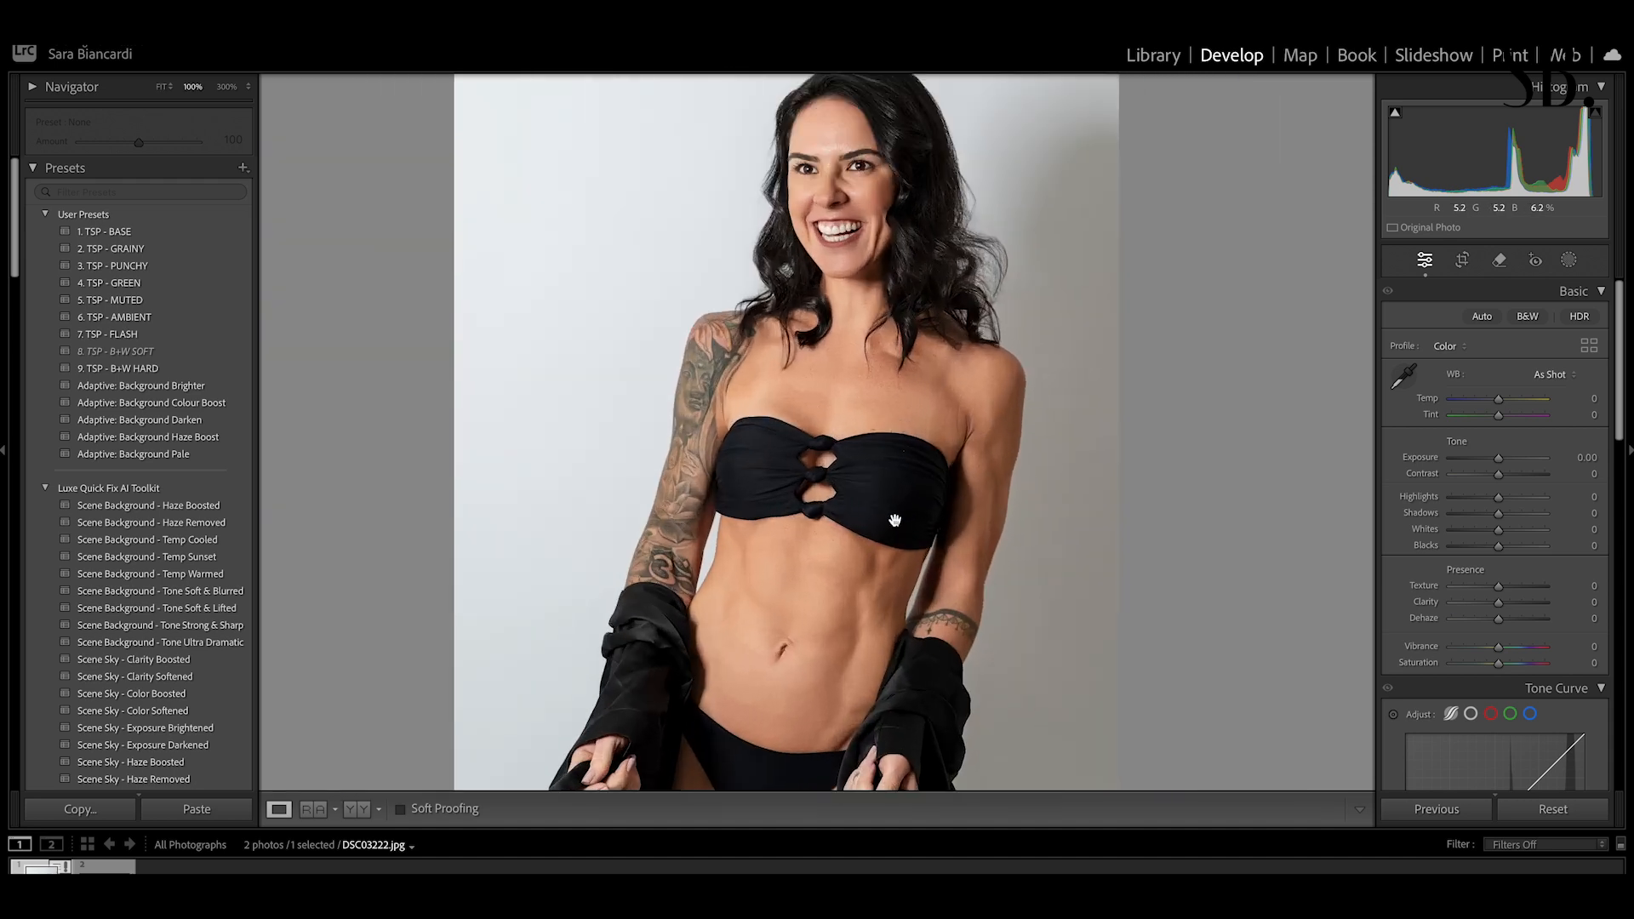
pyautogui.click(950, 480)
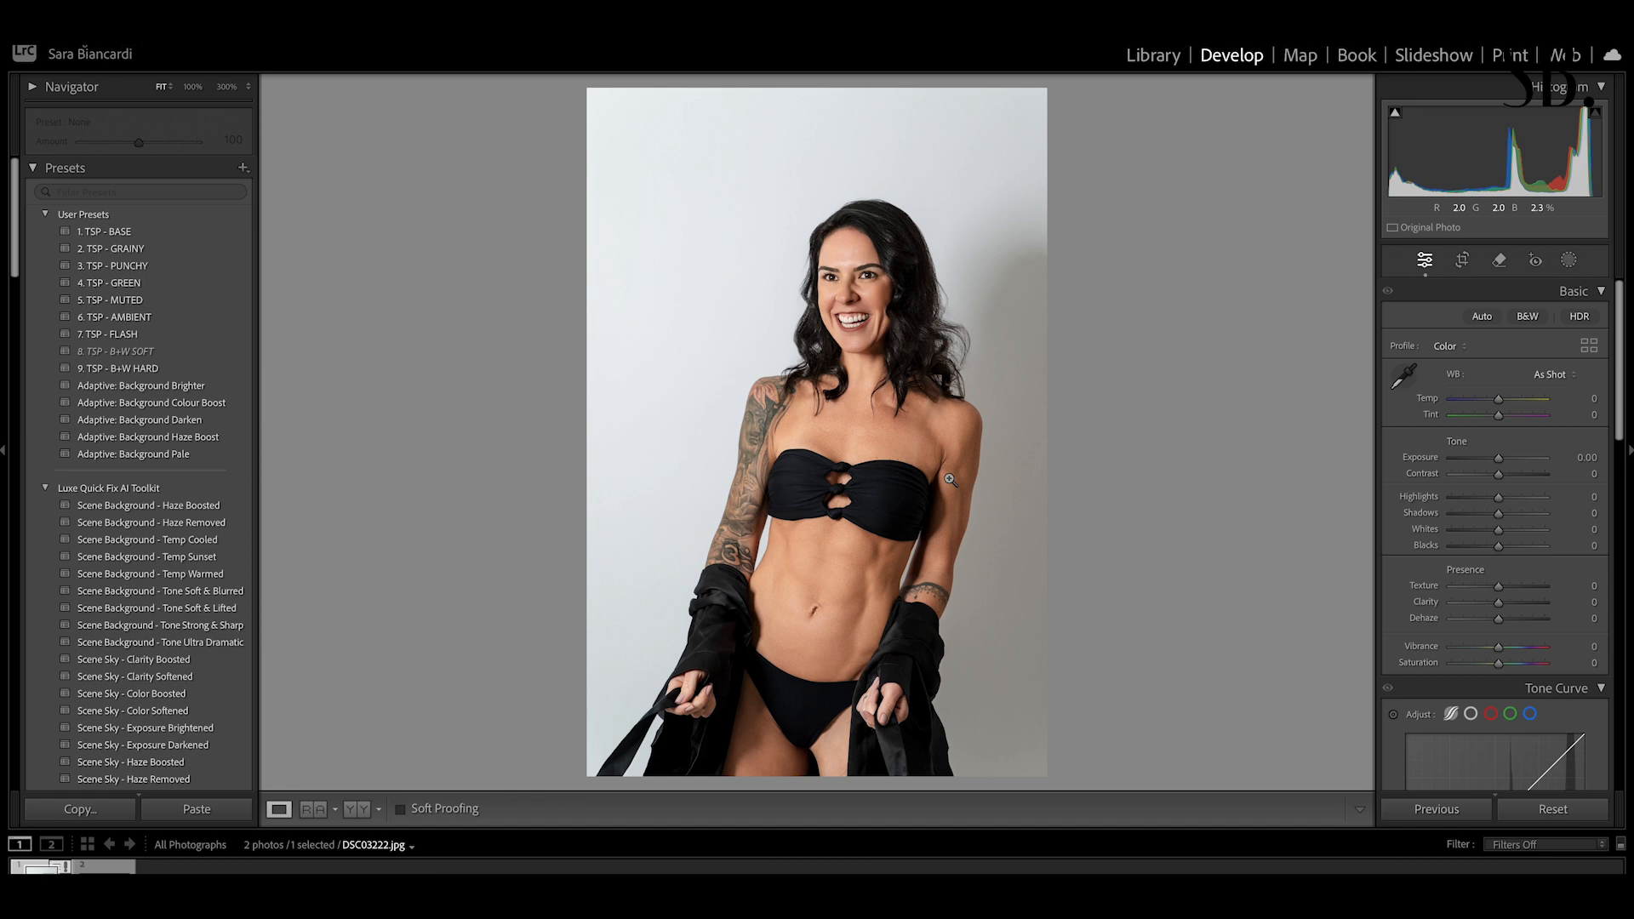